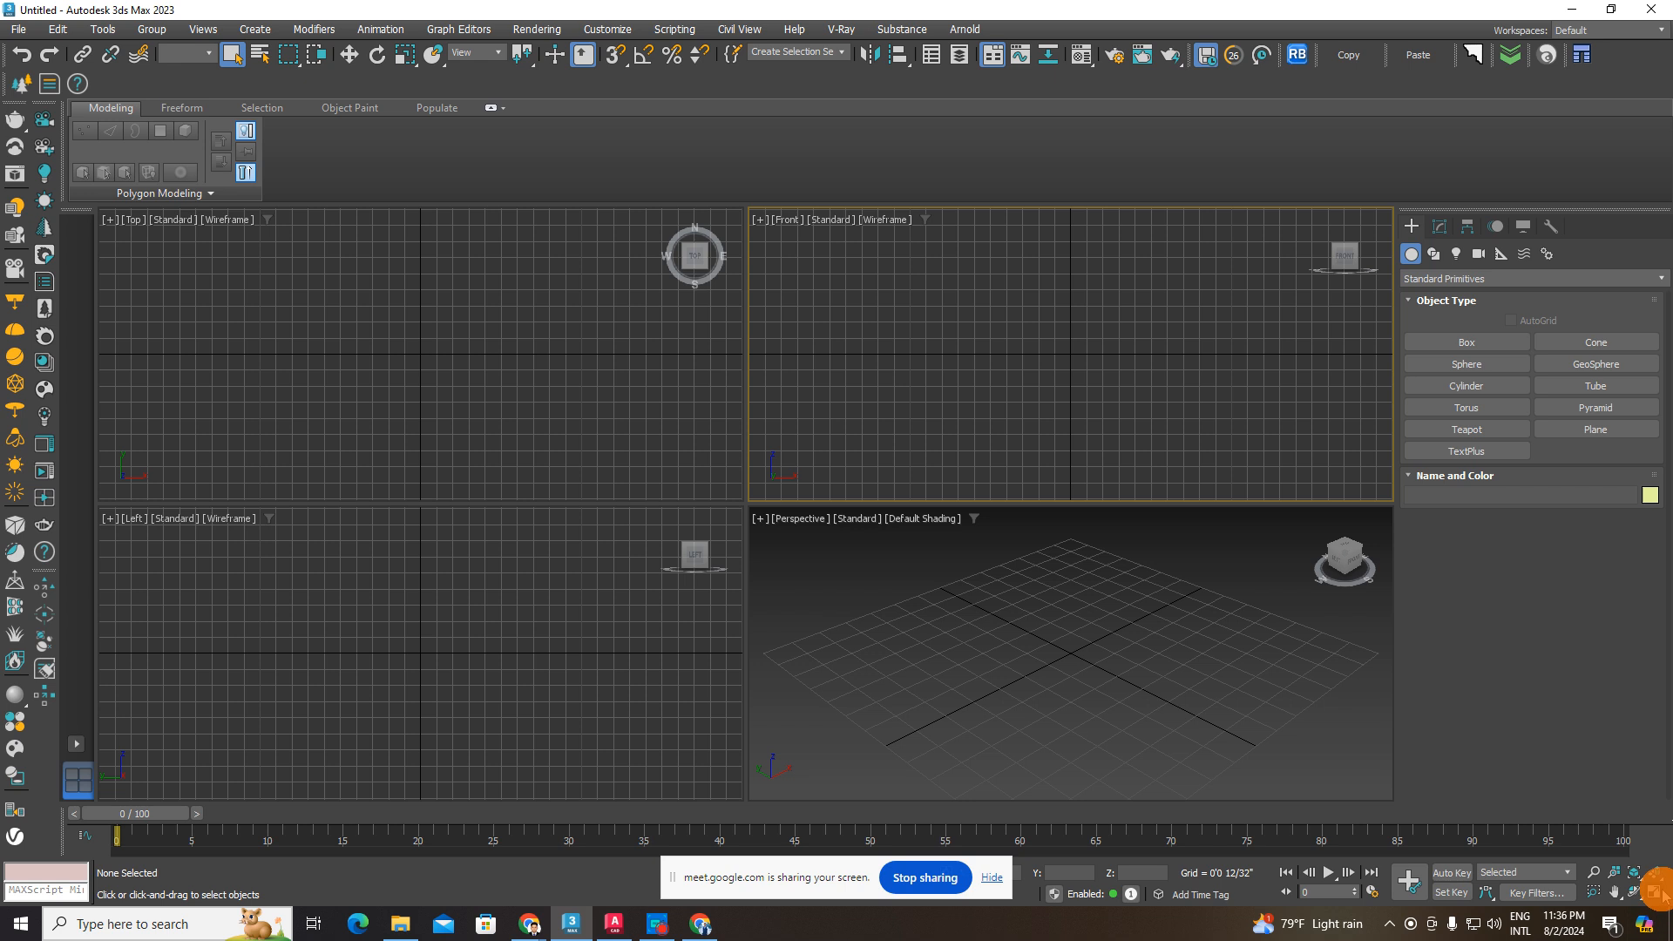
# - Make the Top viewport active and maximize it to fill the whole view area
pyautogui.click(530, 449)
pyautogui.click(1655, 892)
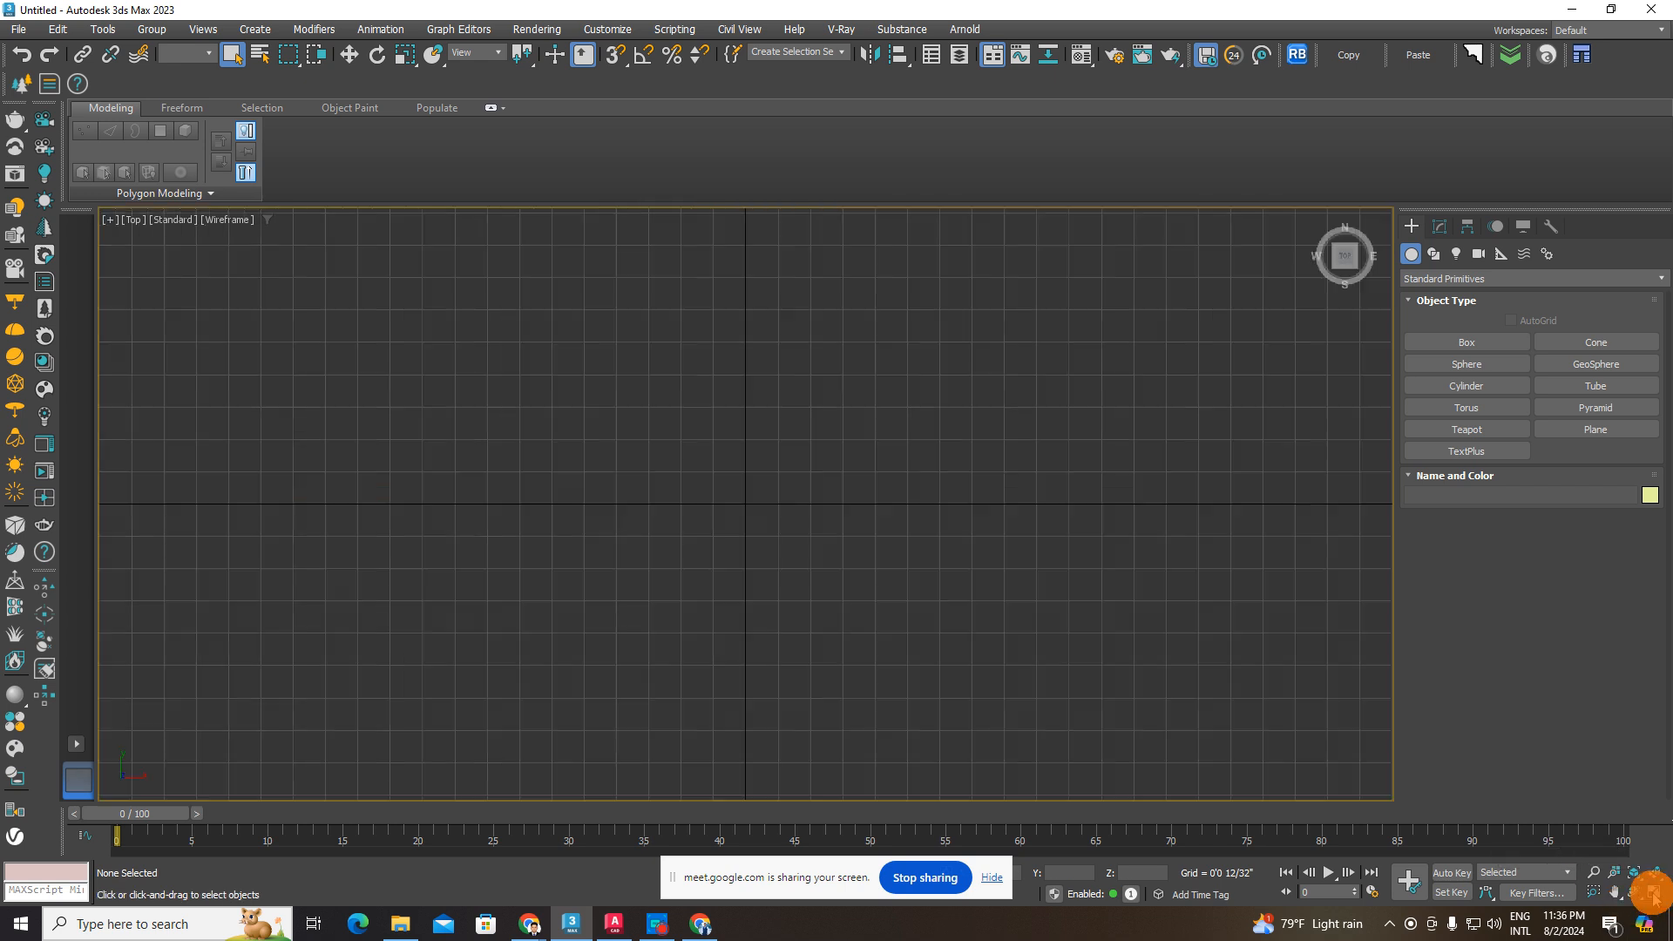
pyautogui.scroll(-4, 898, 516)
pyautogui.scroll(4, 895, 521)
pyautogui.moveTo(895, 523); pyautogui.dragTo(804, 556, button='middle')
# - Toggle the grid in the maximized Top viewport off and on repeatedly, leaving it shown
pyautogui.press('g')
pyautogui.press('g')
pyautogui.press('g')
pyautogui.press('g')
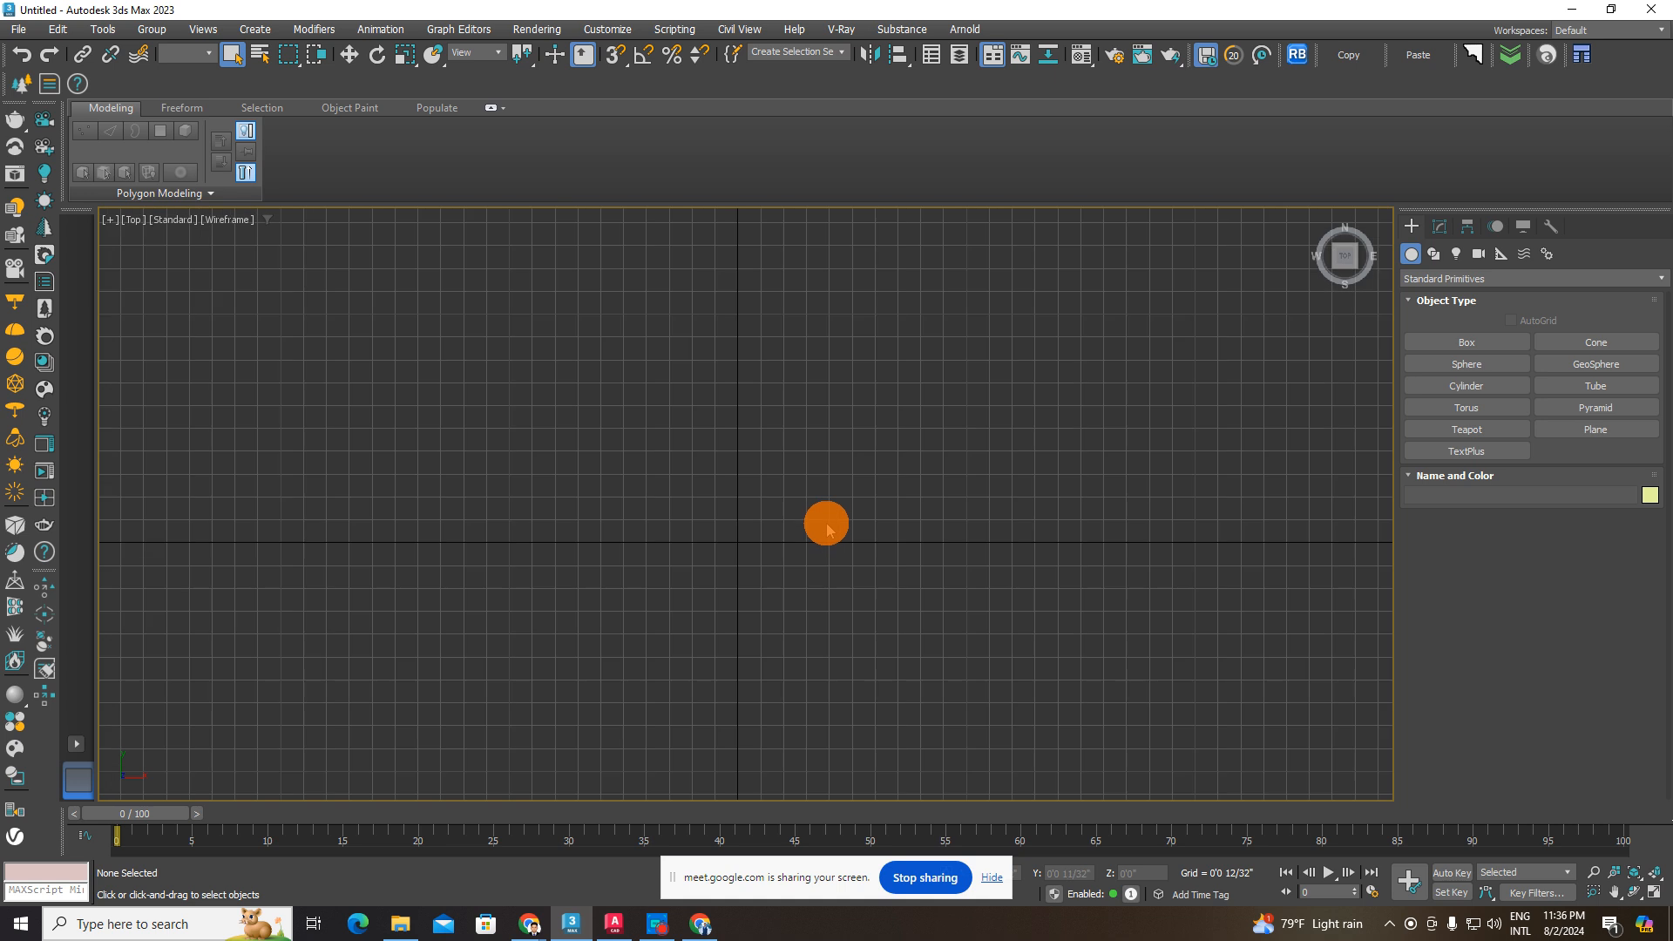
pyautogui.moveTo(979, 364); pyautogui.dragTo(1002, 697)
pyautogui.press('g')
pyautogui.press('g')
pyautogui.press('g')
pyautogui.press('g')
pyautogui.press('g')
pyautogui.press('g')
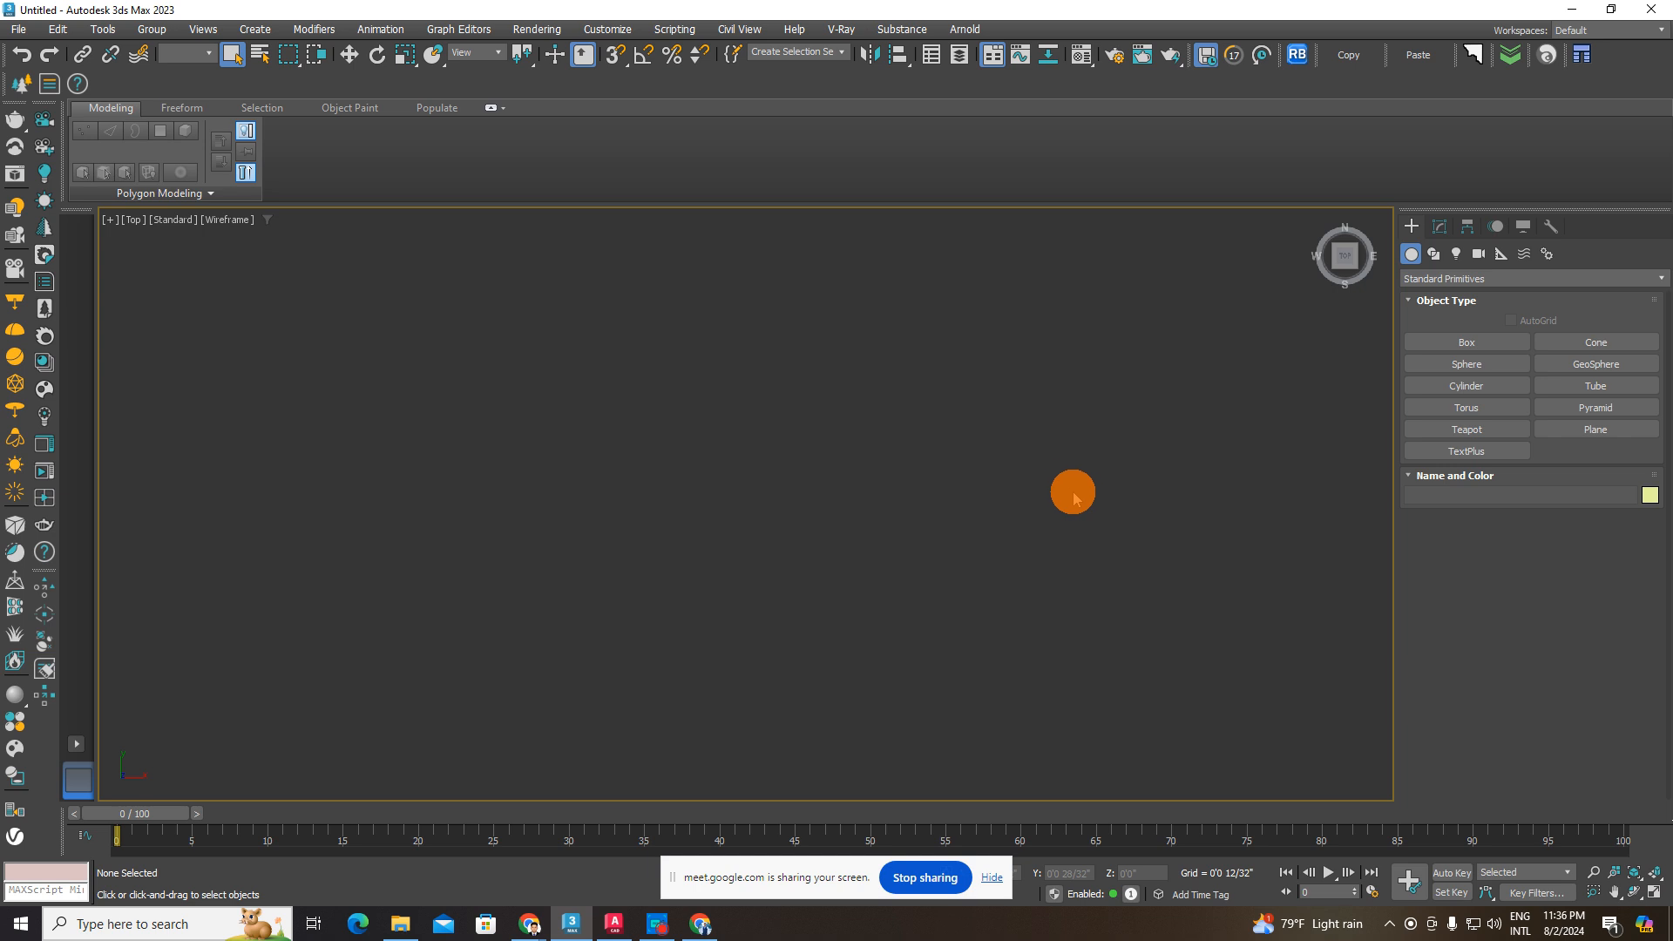
pyautogui.press('g')
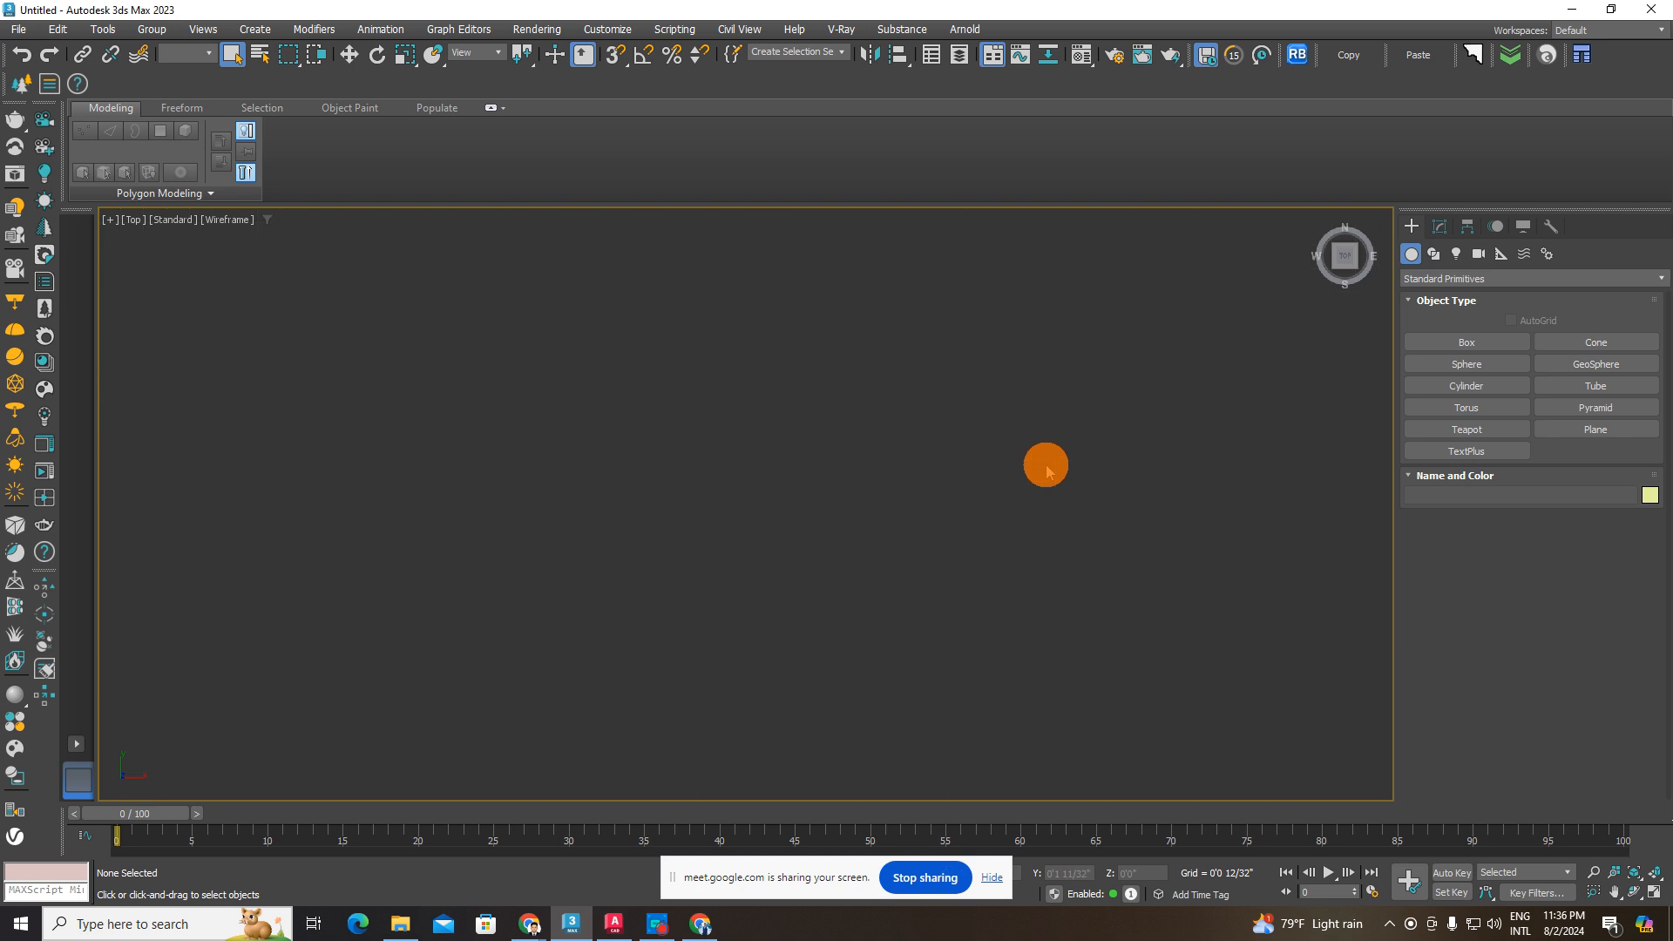
pyautogui.press('g')
pyautogui.moveTo(1058, 389); pyautogui.dragTo(584, 740)
pyautogui.press('g')
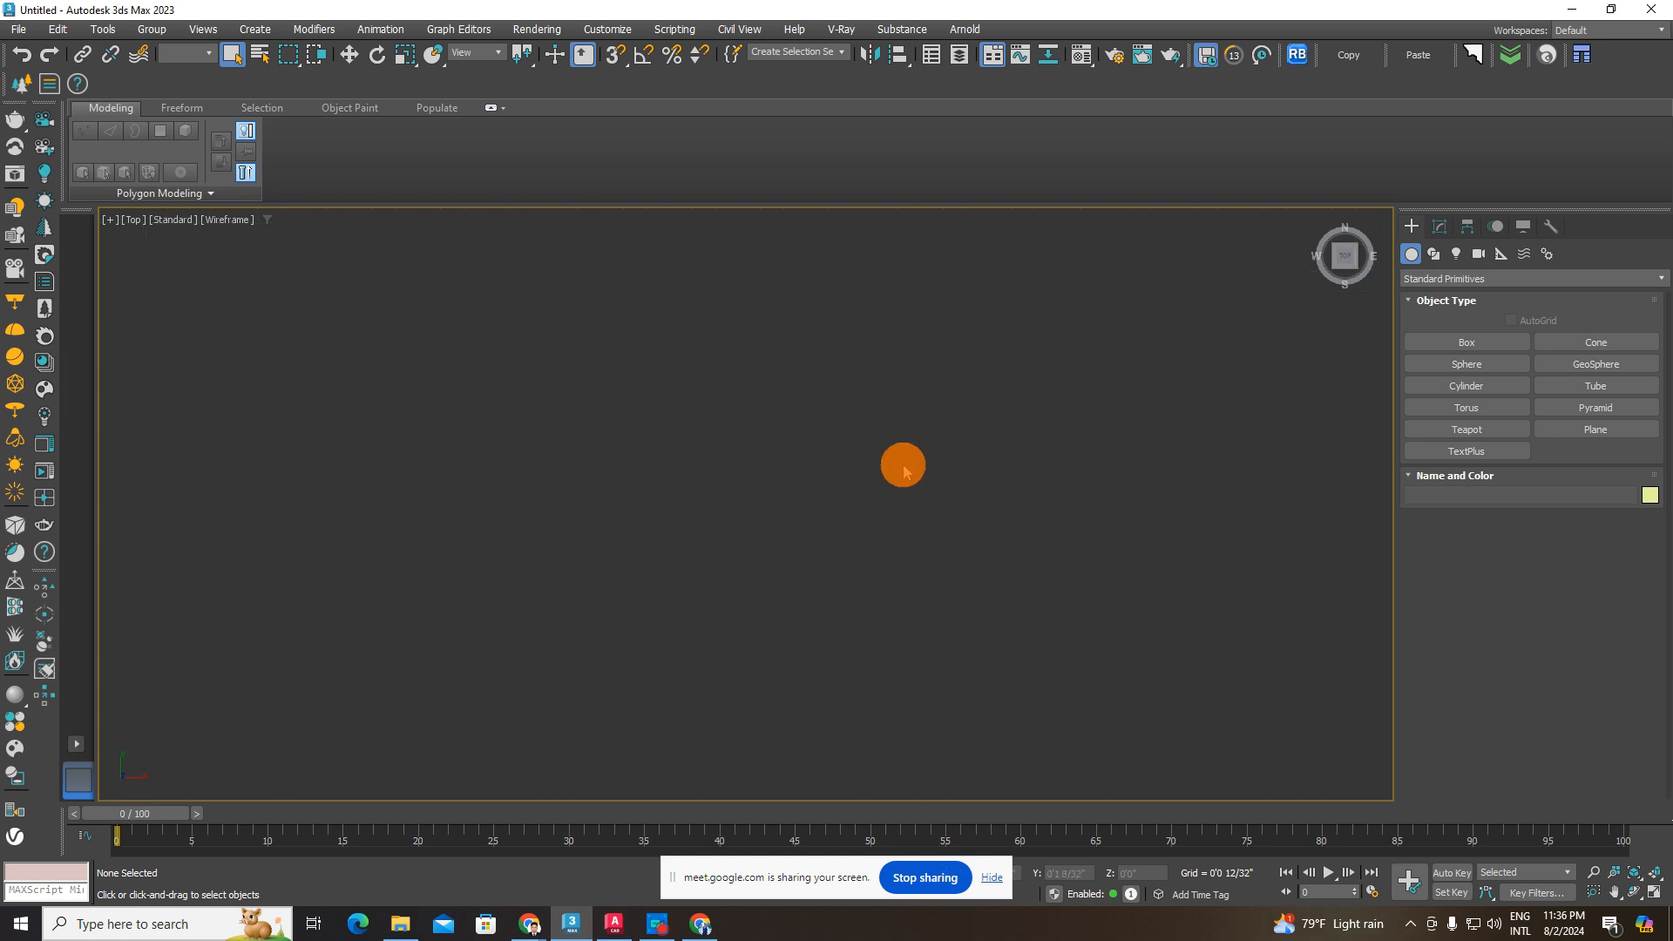
pyautogui.press('g')
pyautogui.scroll(-5, 898, 468)
pyautogui.press('g')
pyautogui.scroll(3, 871, 506)
pyautogui.press('g')
pyautogui.press('g')
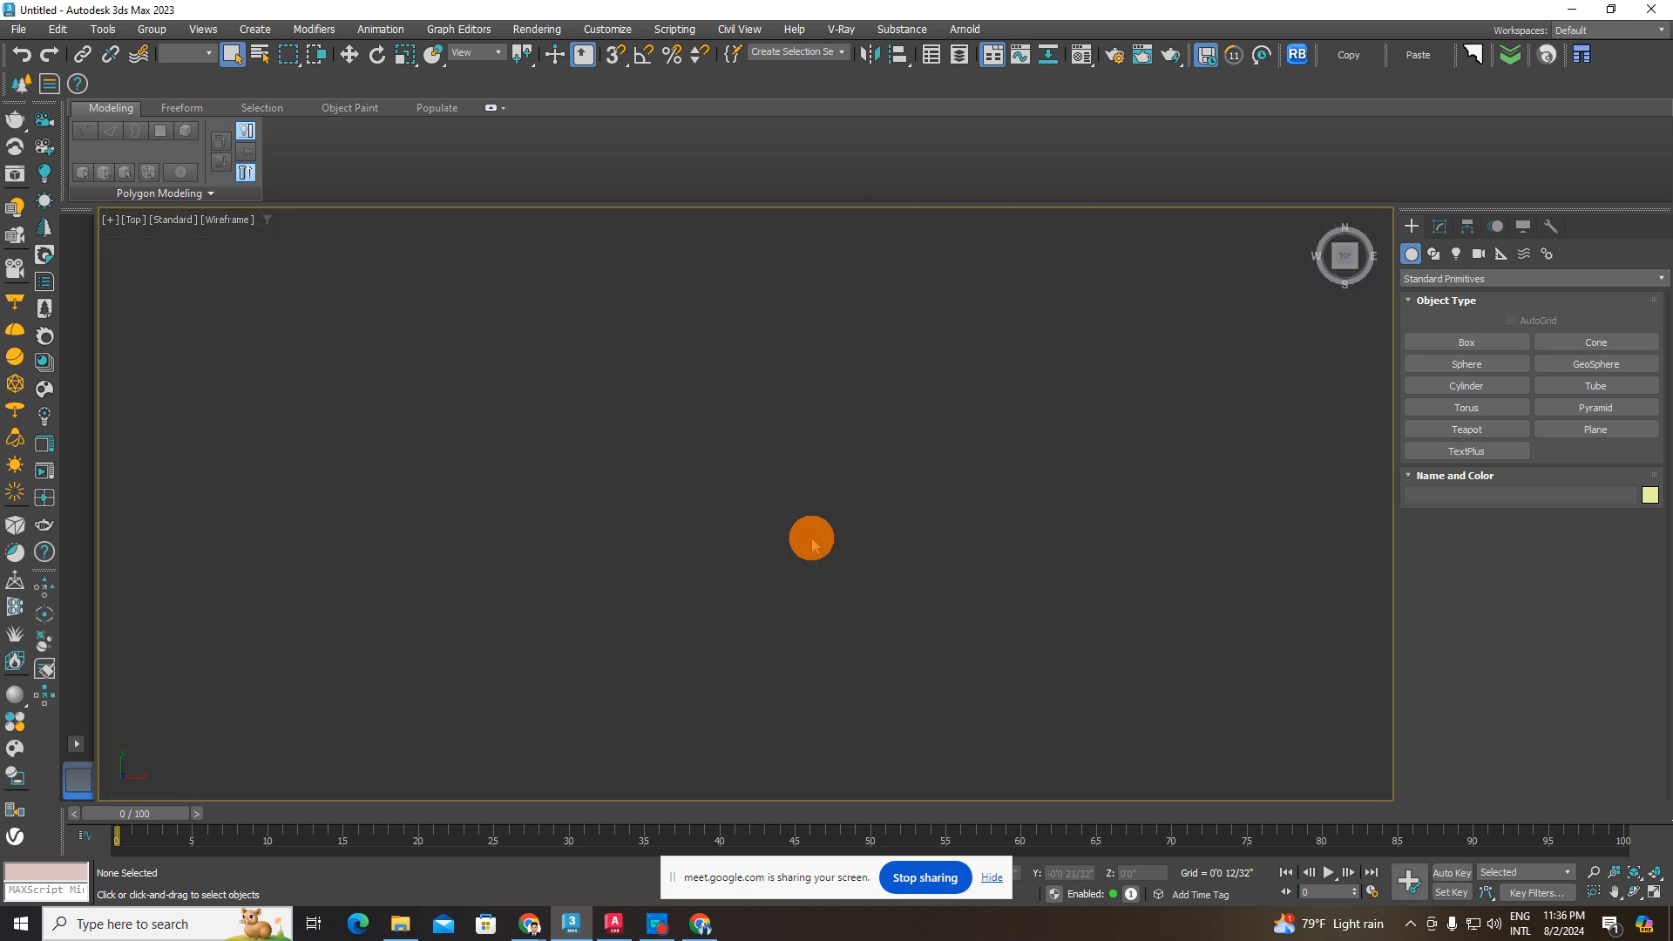
pyautogui.press('g')
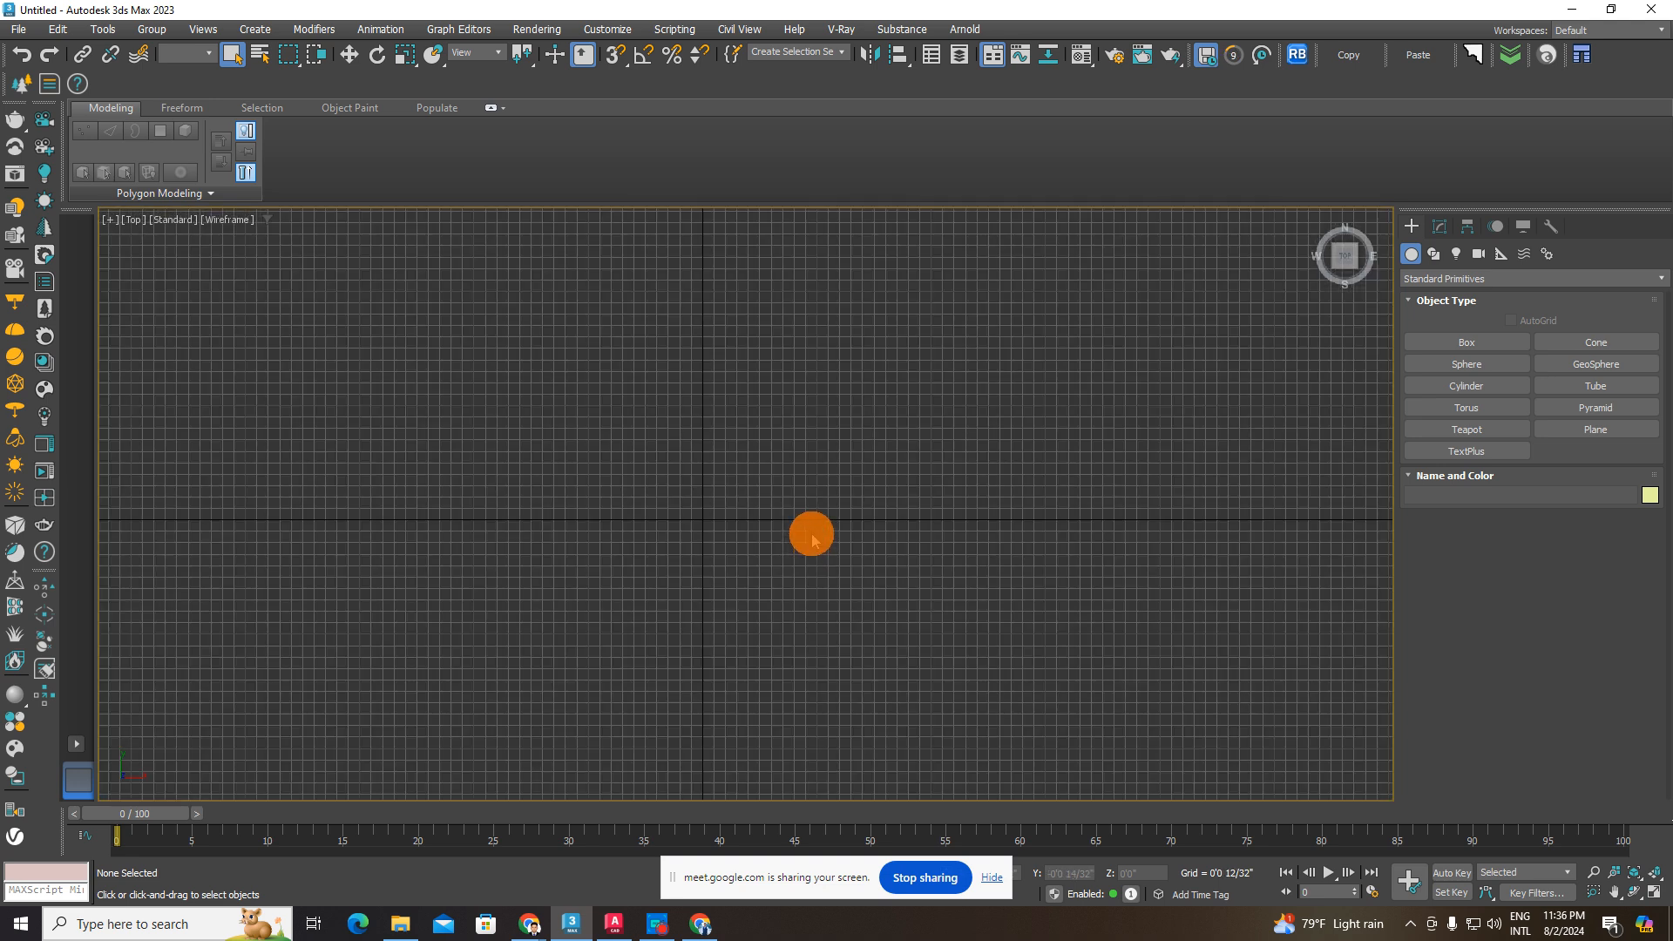
# - Restore the four-viewport arrangement with the Perspective viewport active and switch to the Move tool
pyautogui.click(1643, 895)
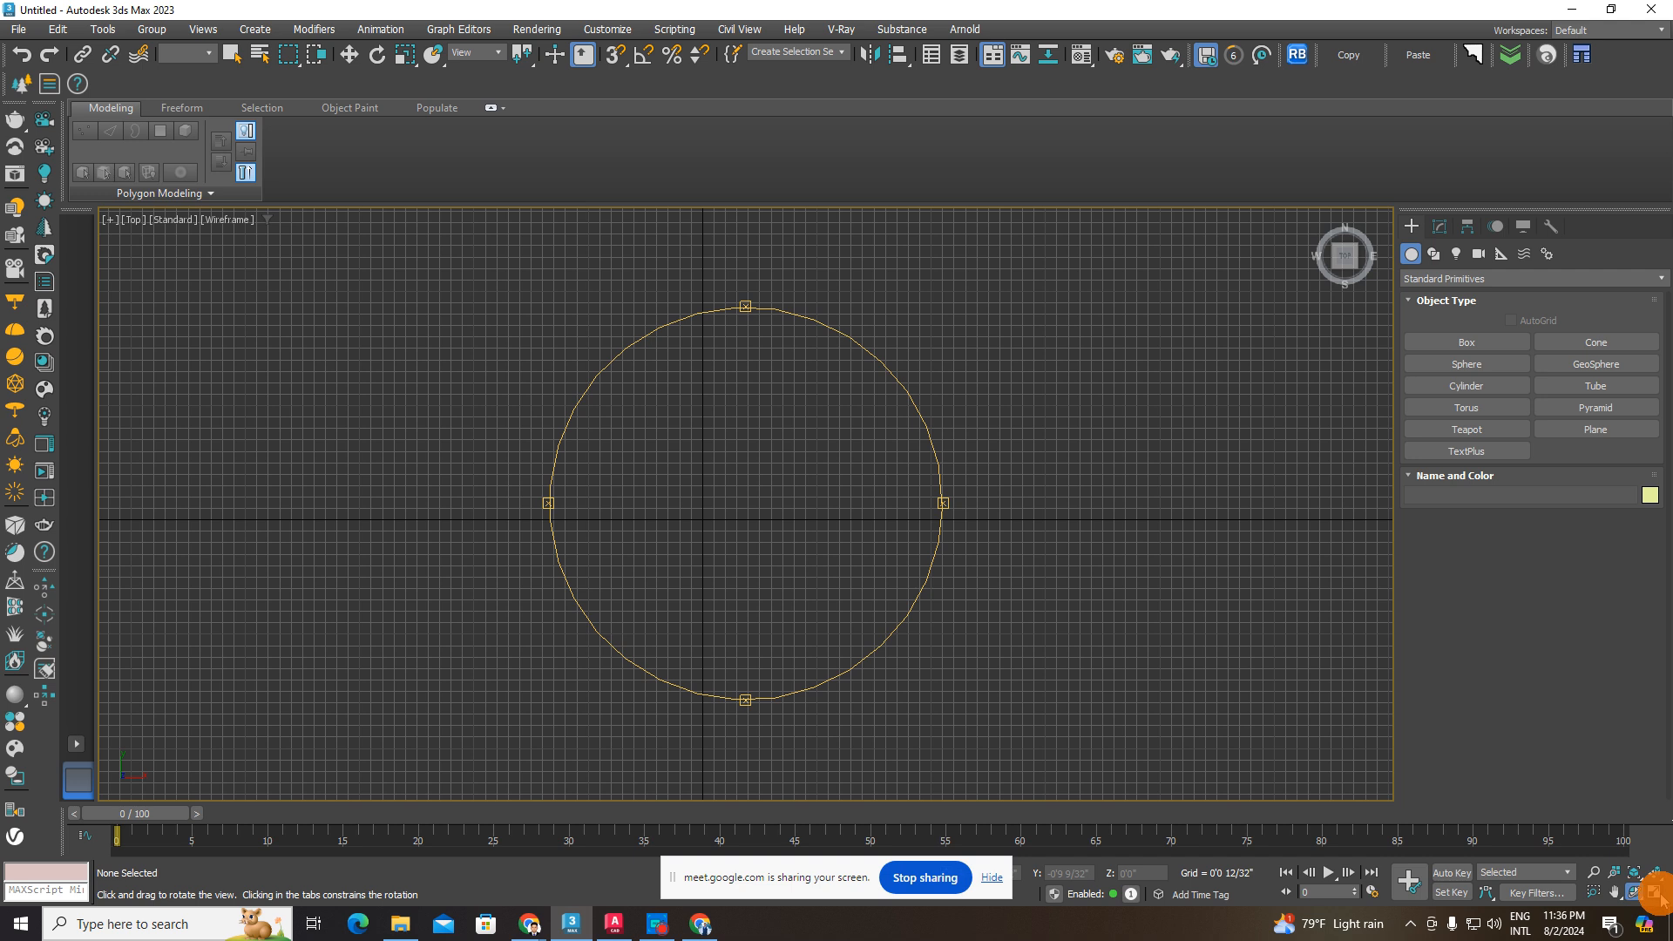
pyautogui.click(1654, 894)
pyautogui.click(1116, 644)
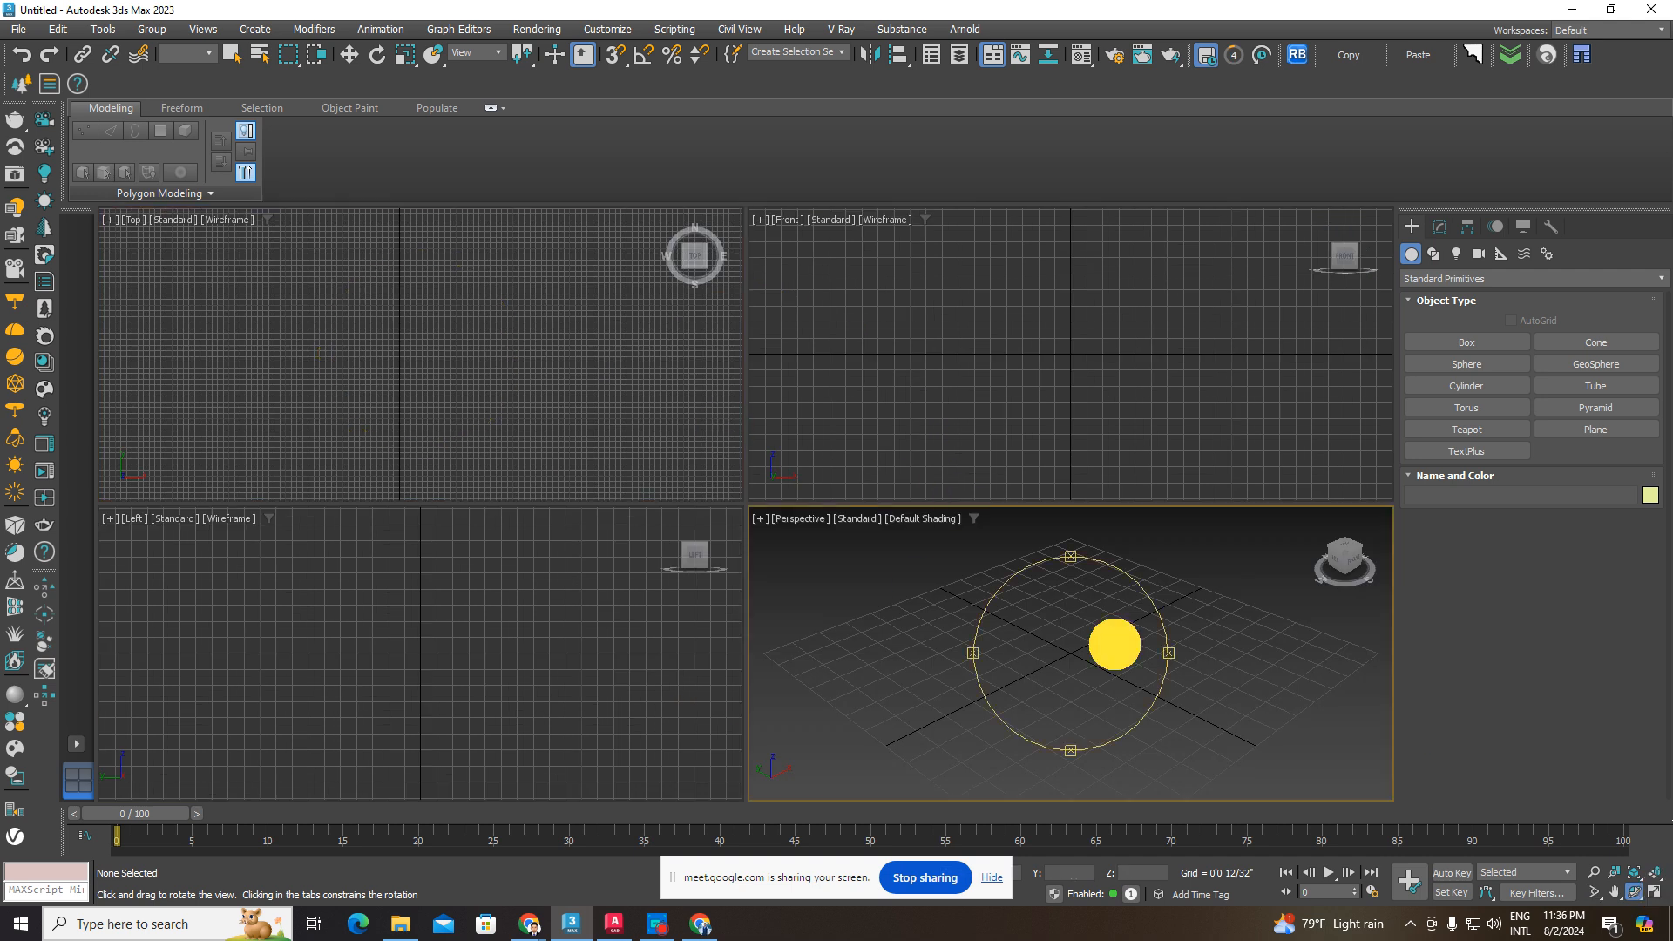
pyautogui.click(350, 56)
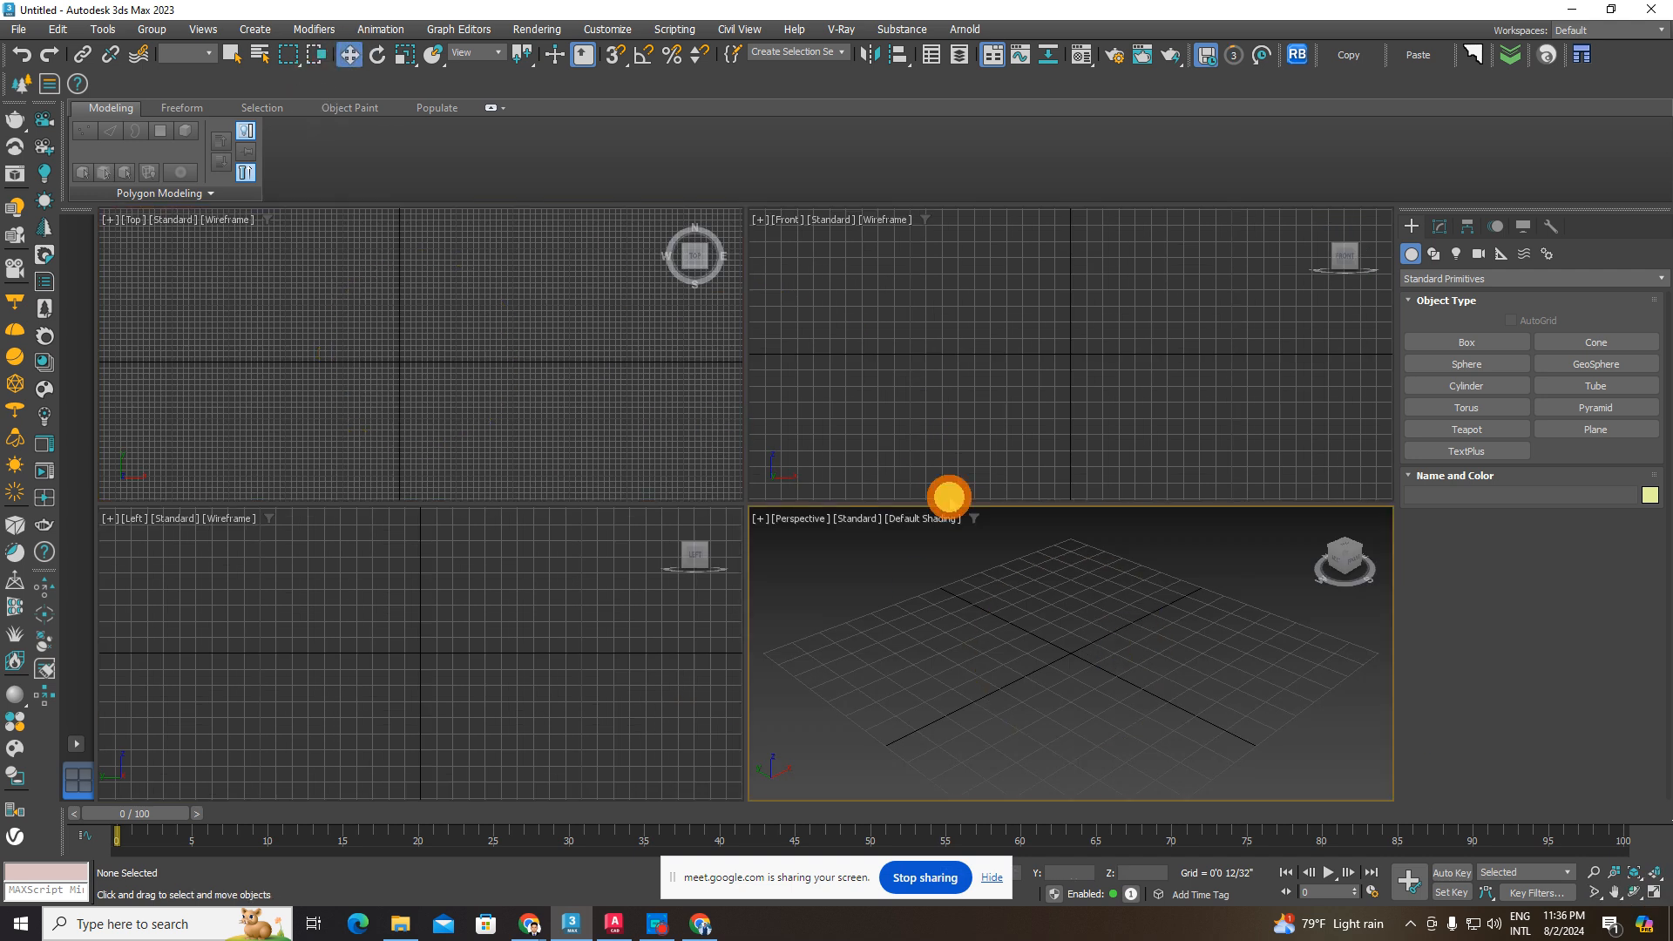
# - Toggle the Perspective viewport between maximized and four-view display several times, leaving it maximized
pyautogui.click(1653, 893)
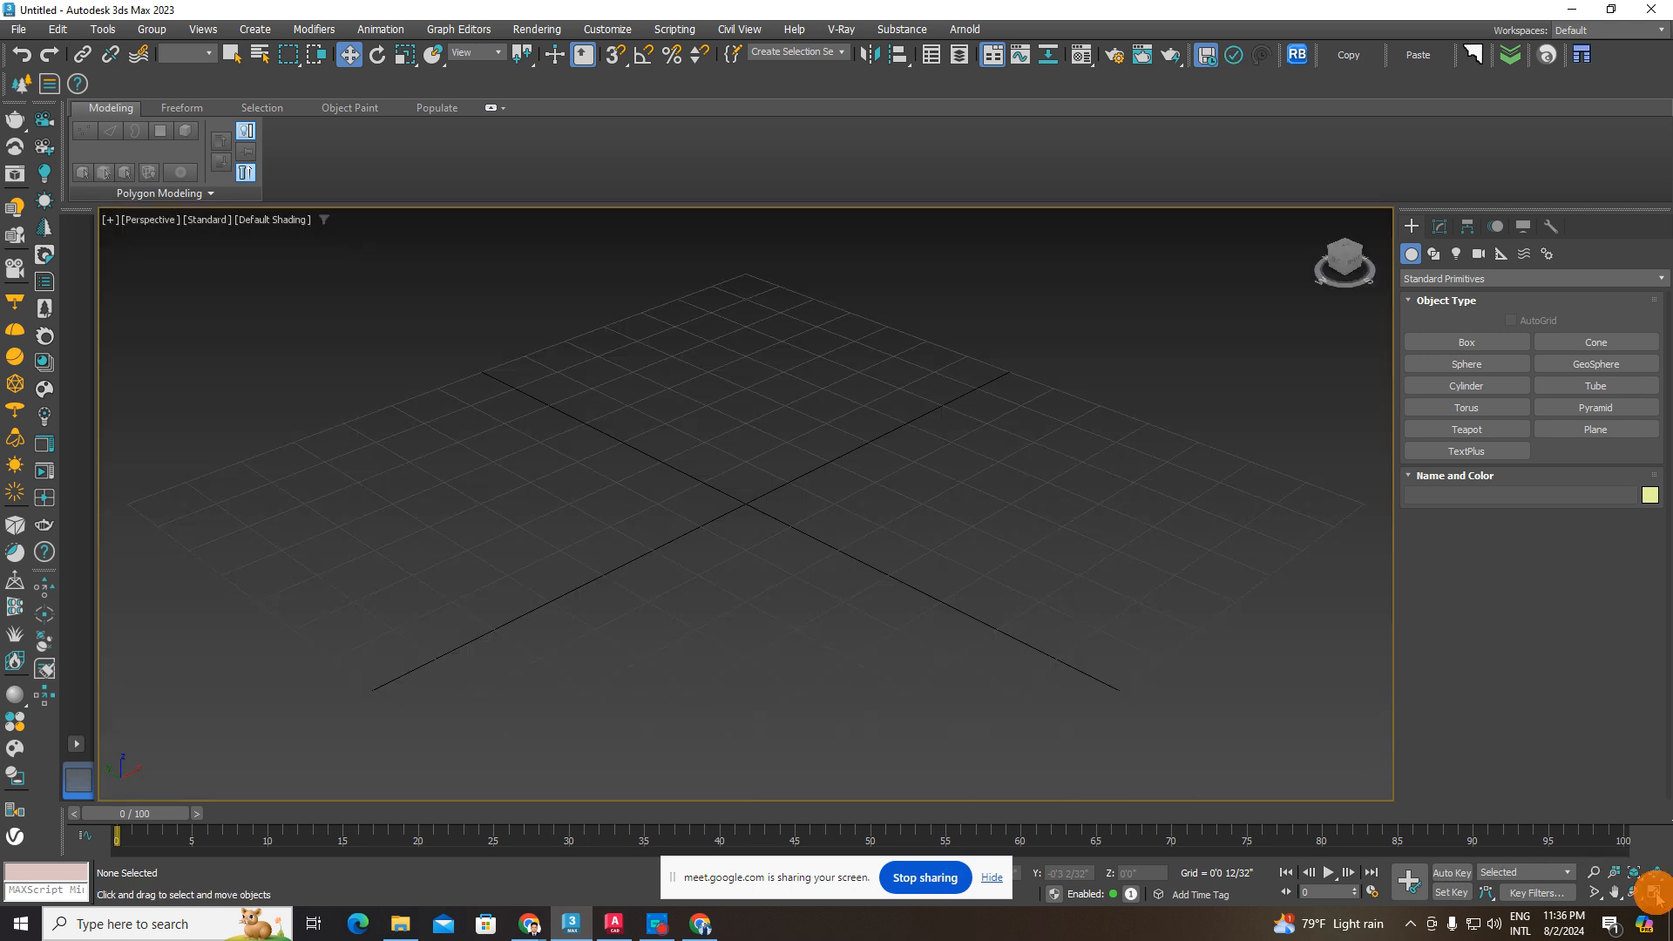
pyautogui.click(1653, 892)
pyautogui.click(1653, 893)
pyautogui.click(1653, 893)
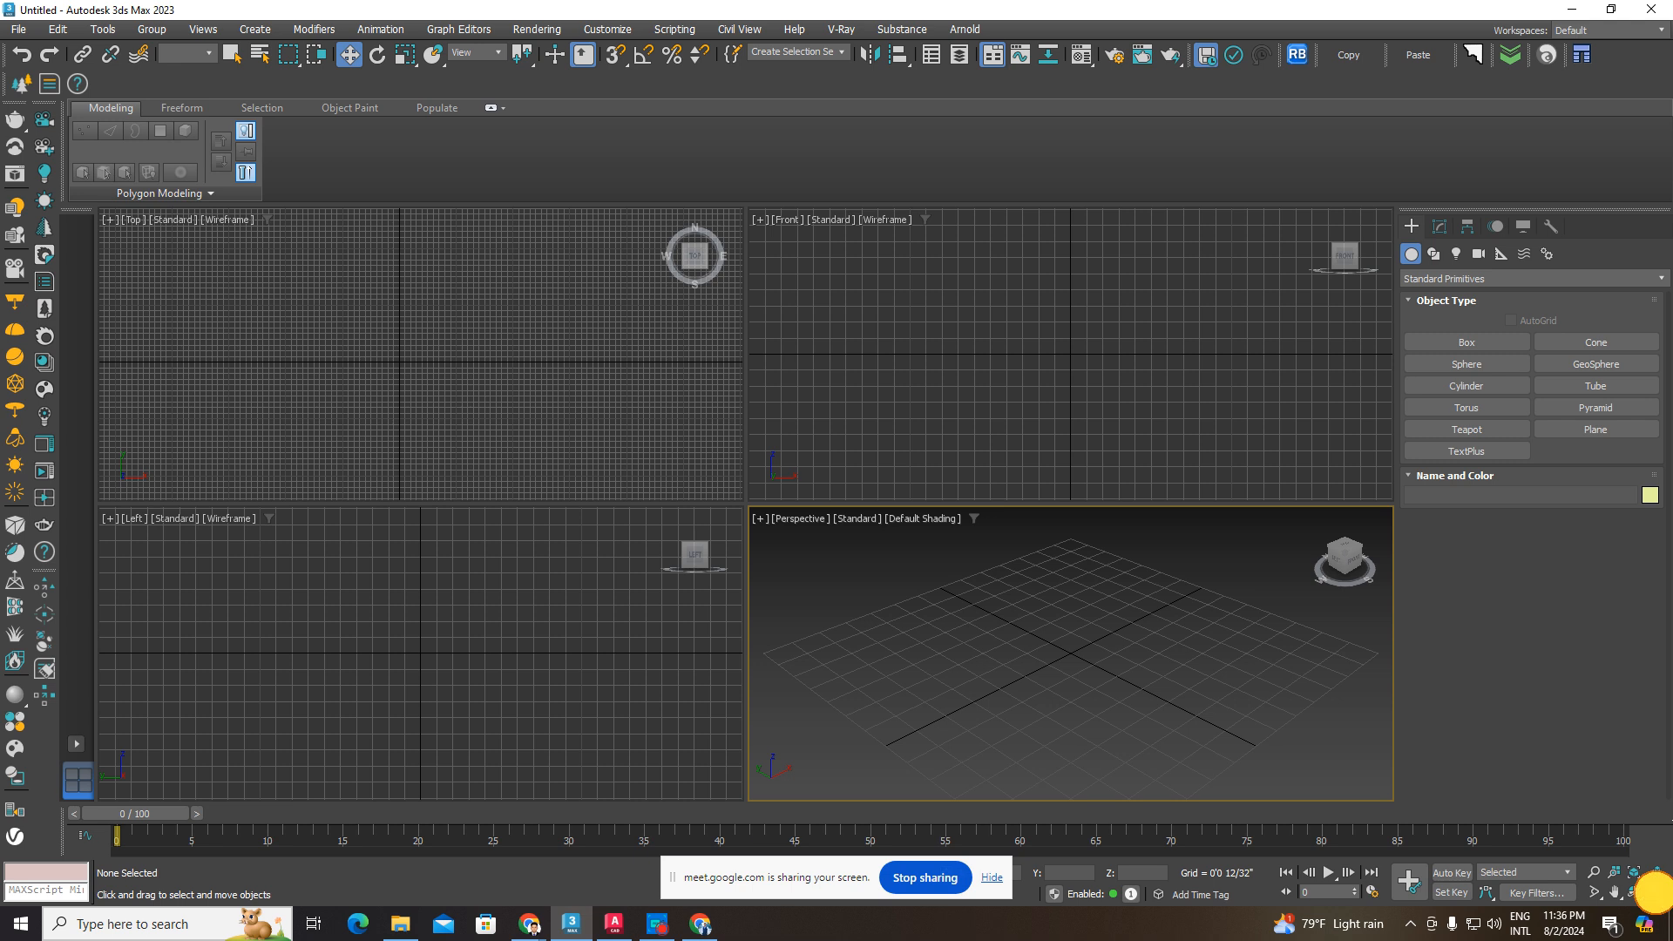
pyautogui.click(1654, 893)
pyautogui.click(1653, 892)
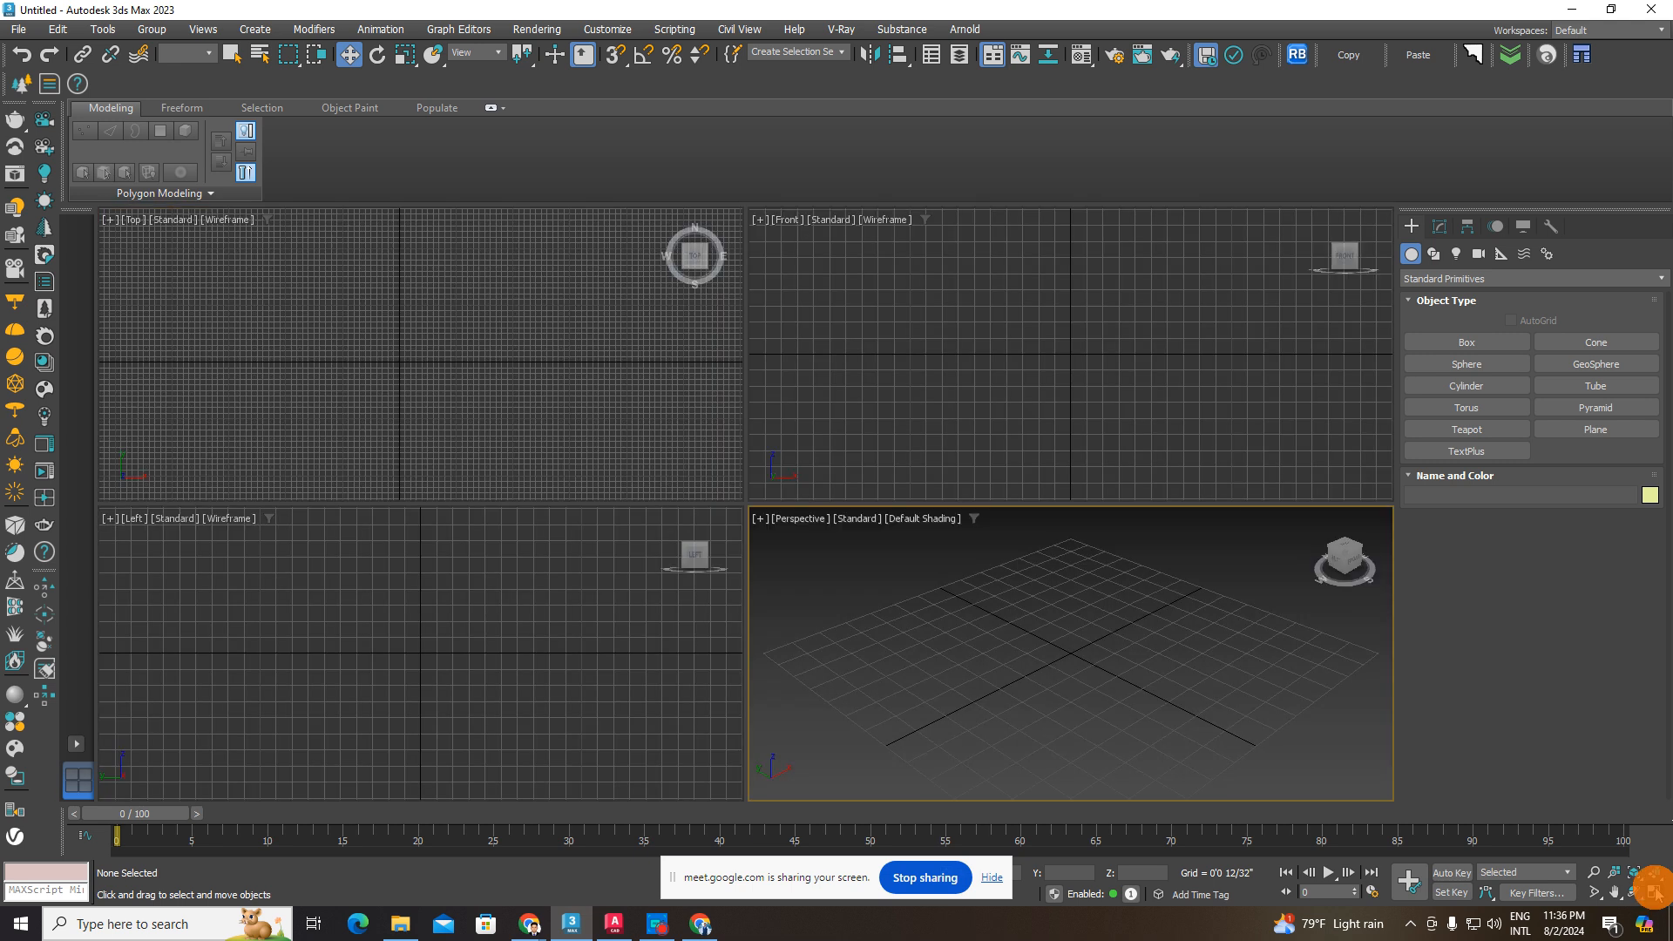
pyautogui.click(1655, 889)
pyautogui.moveTo(1162, 385); pyautogui.dragTo(1660, 899)
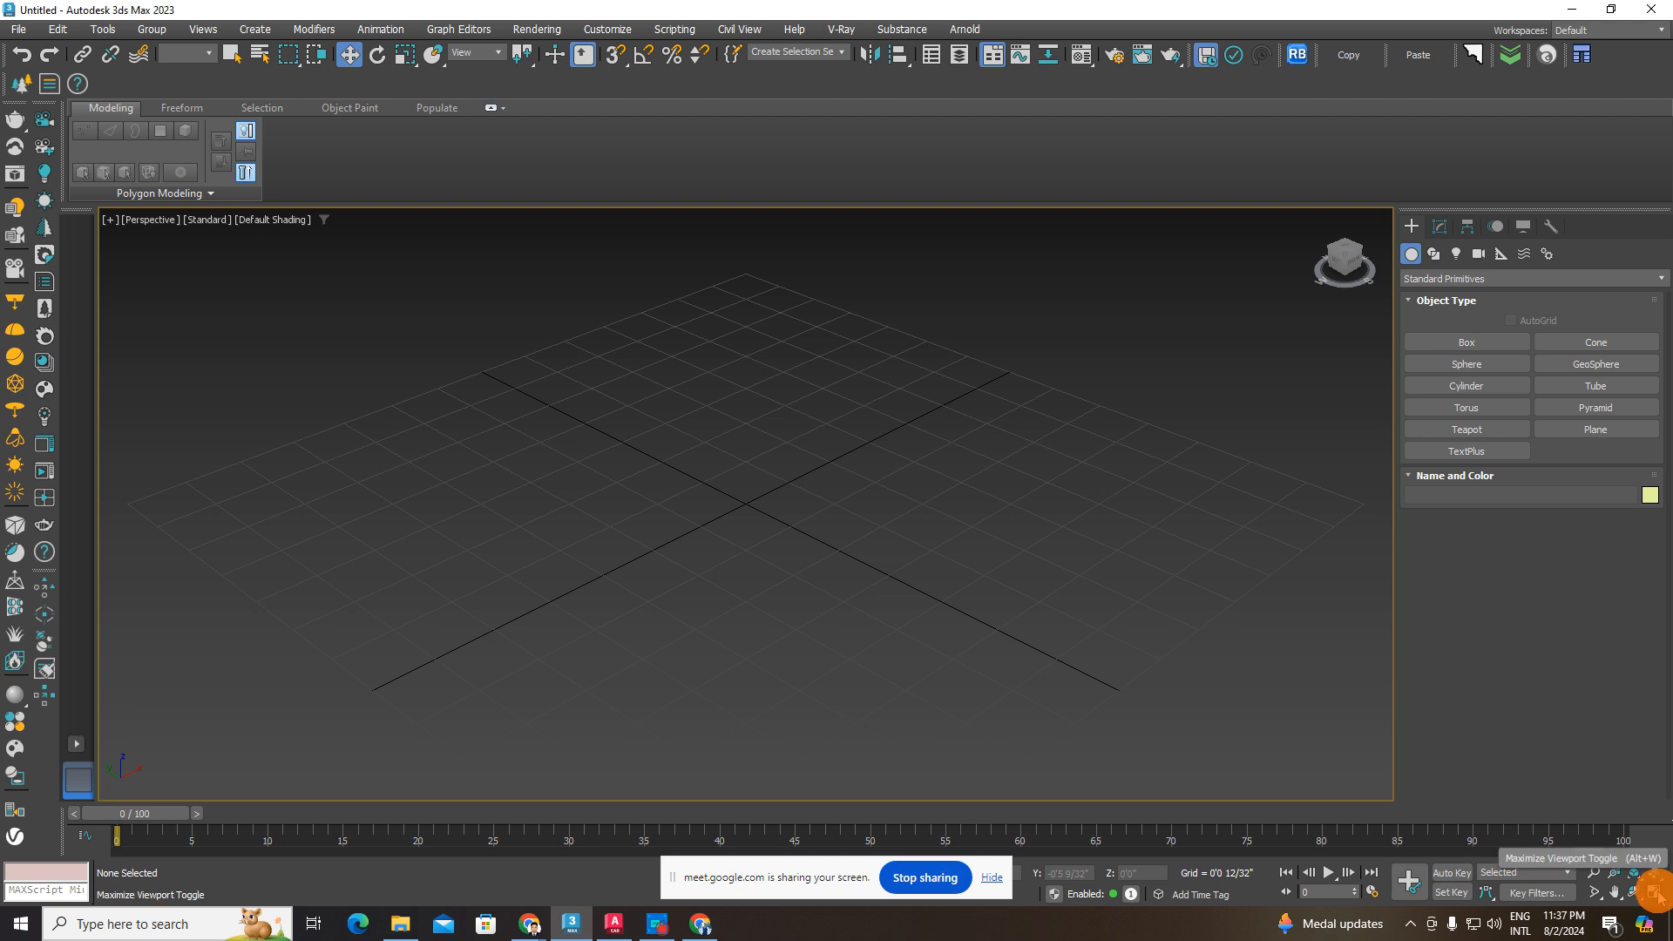
pyautogui.click(1654, 893)
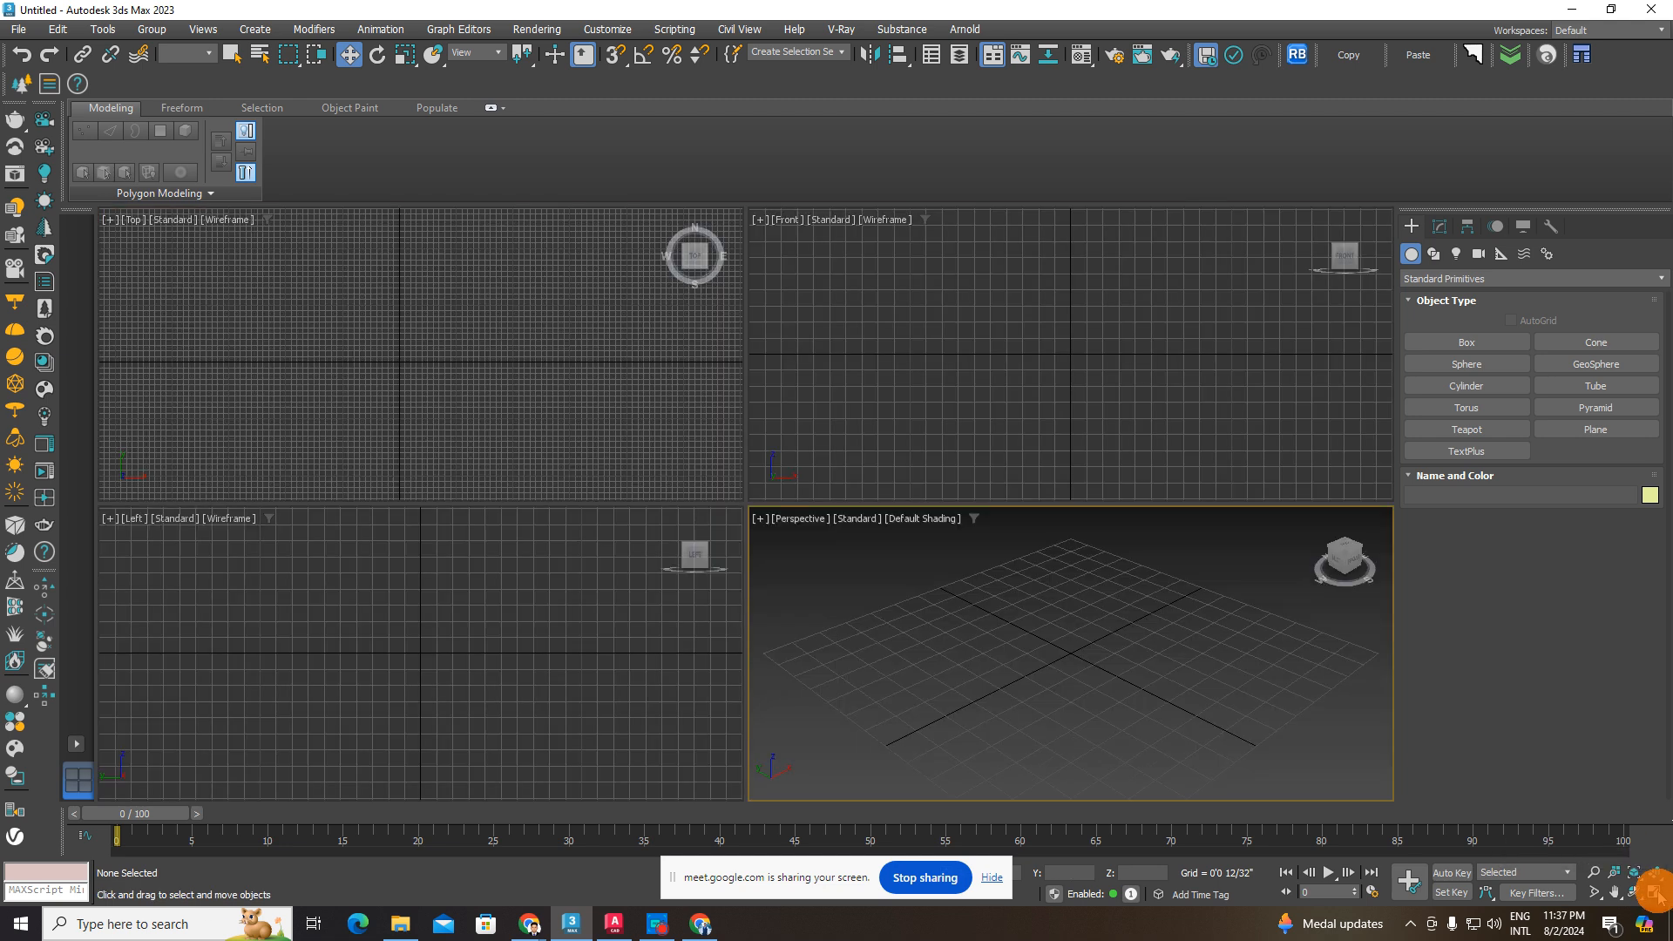
pyautogui.click(1655, 891)
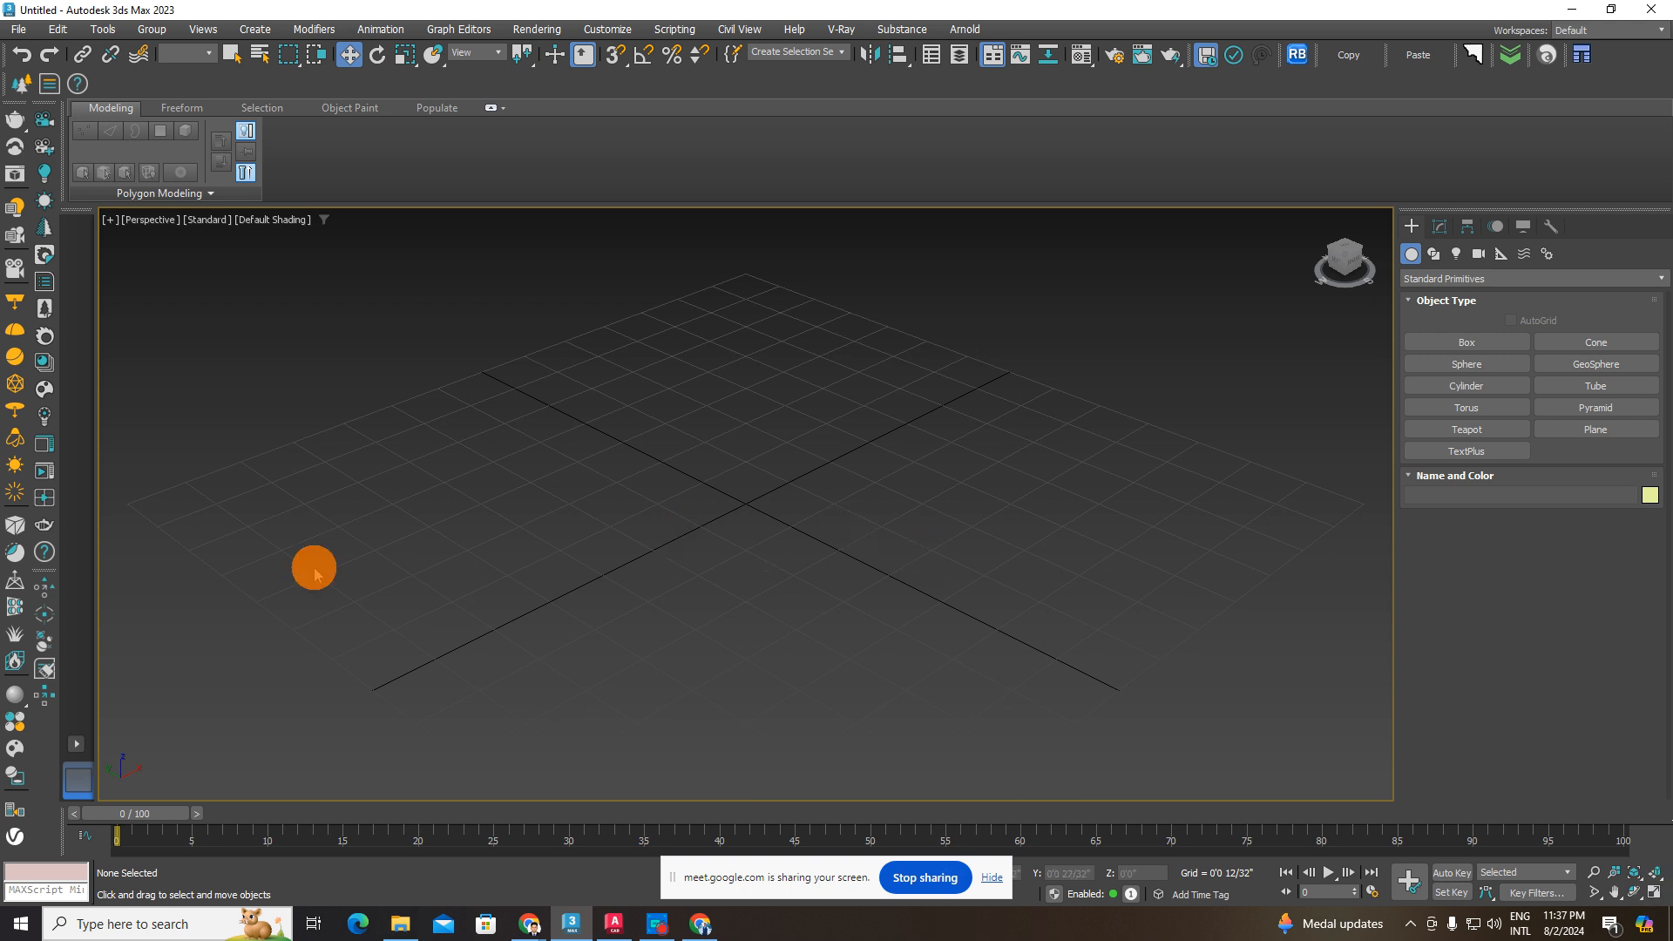
# - Add a standard viewport layout with three stacked views beside one large Perspective view, plus a single-view layout
pyautogui.click(76, 747)
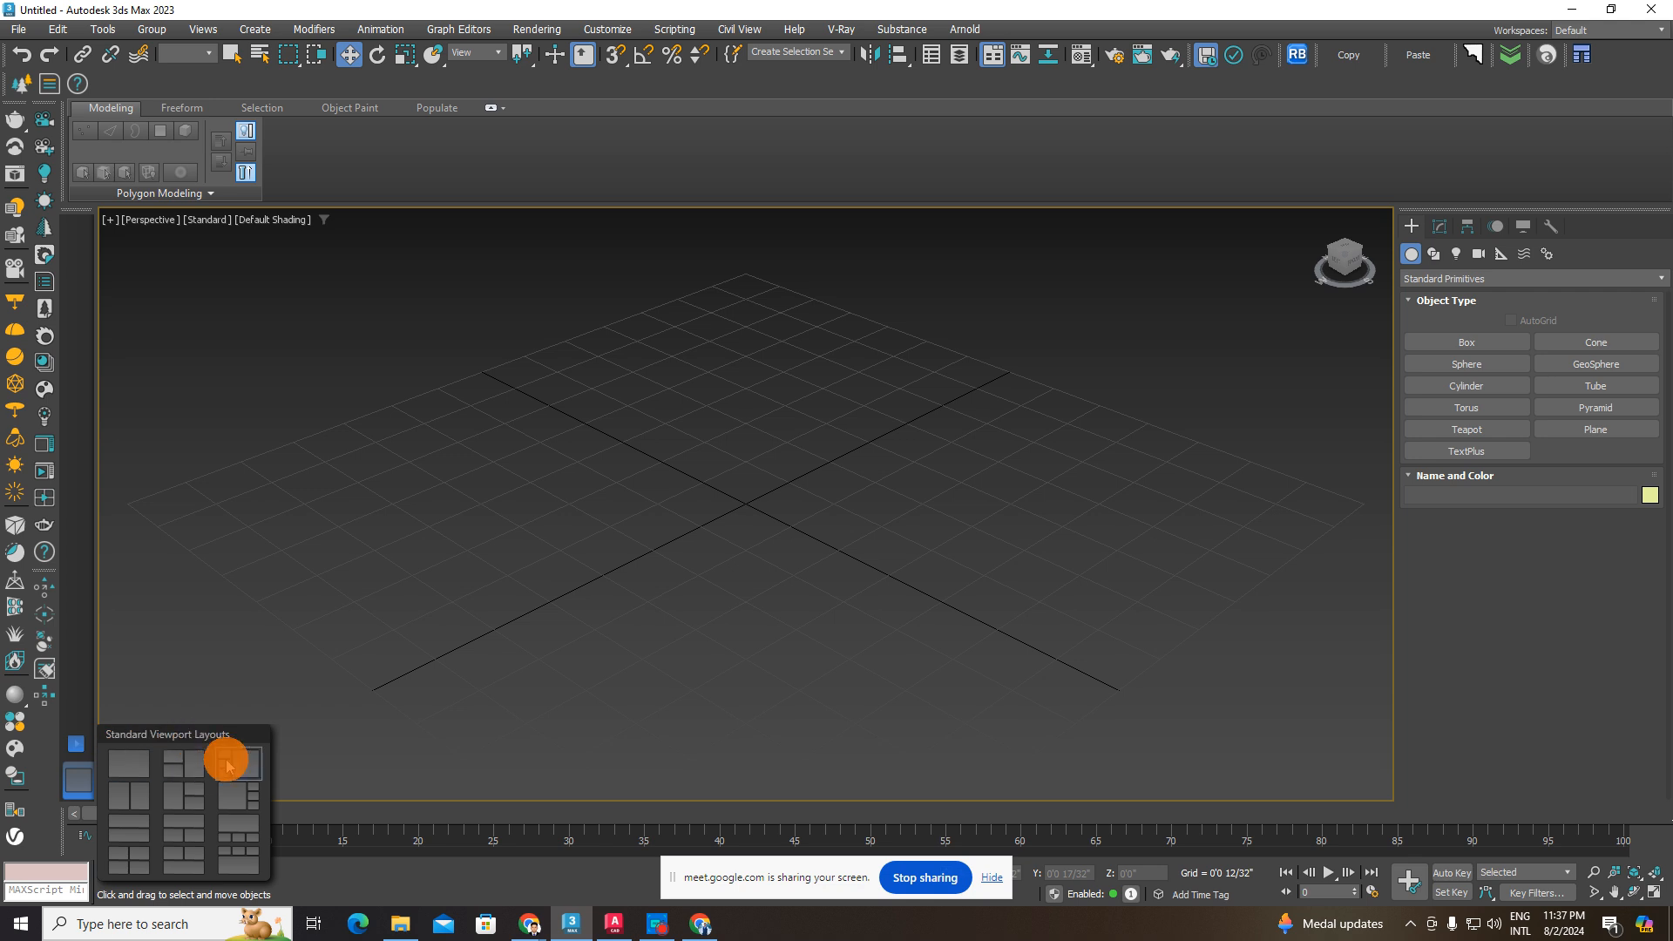
pyautogui.click(226, 765)
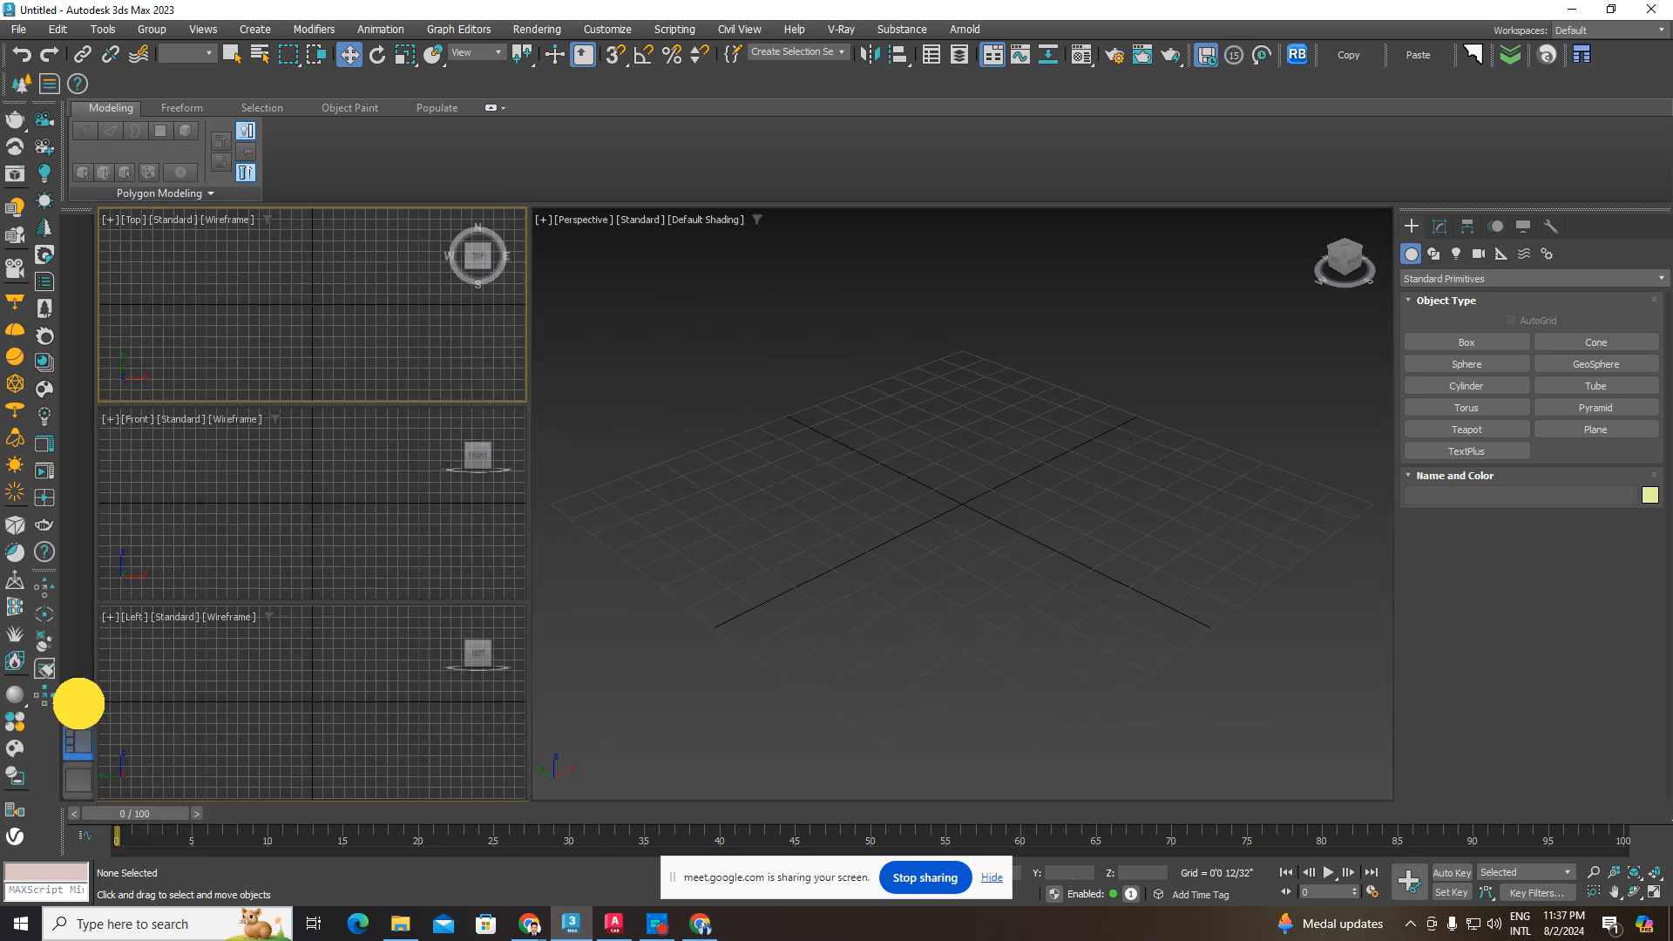
pyautogui.click(79, 704)
pyautogui.click(123, 731)
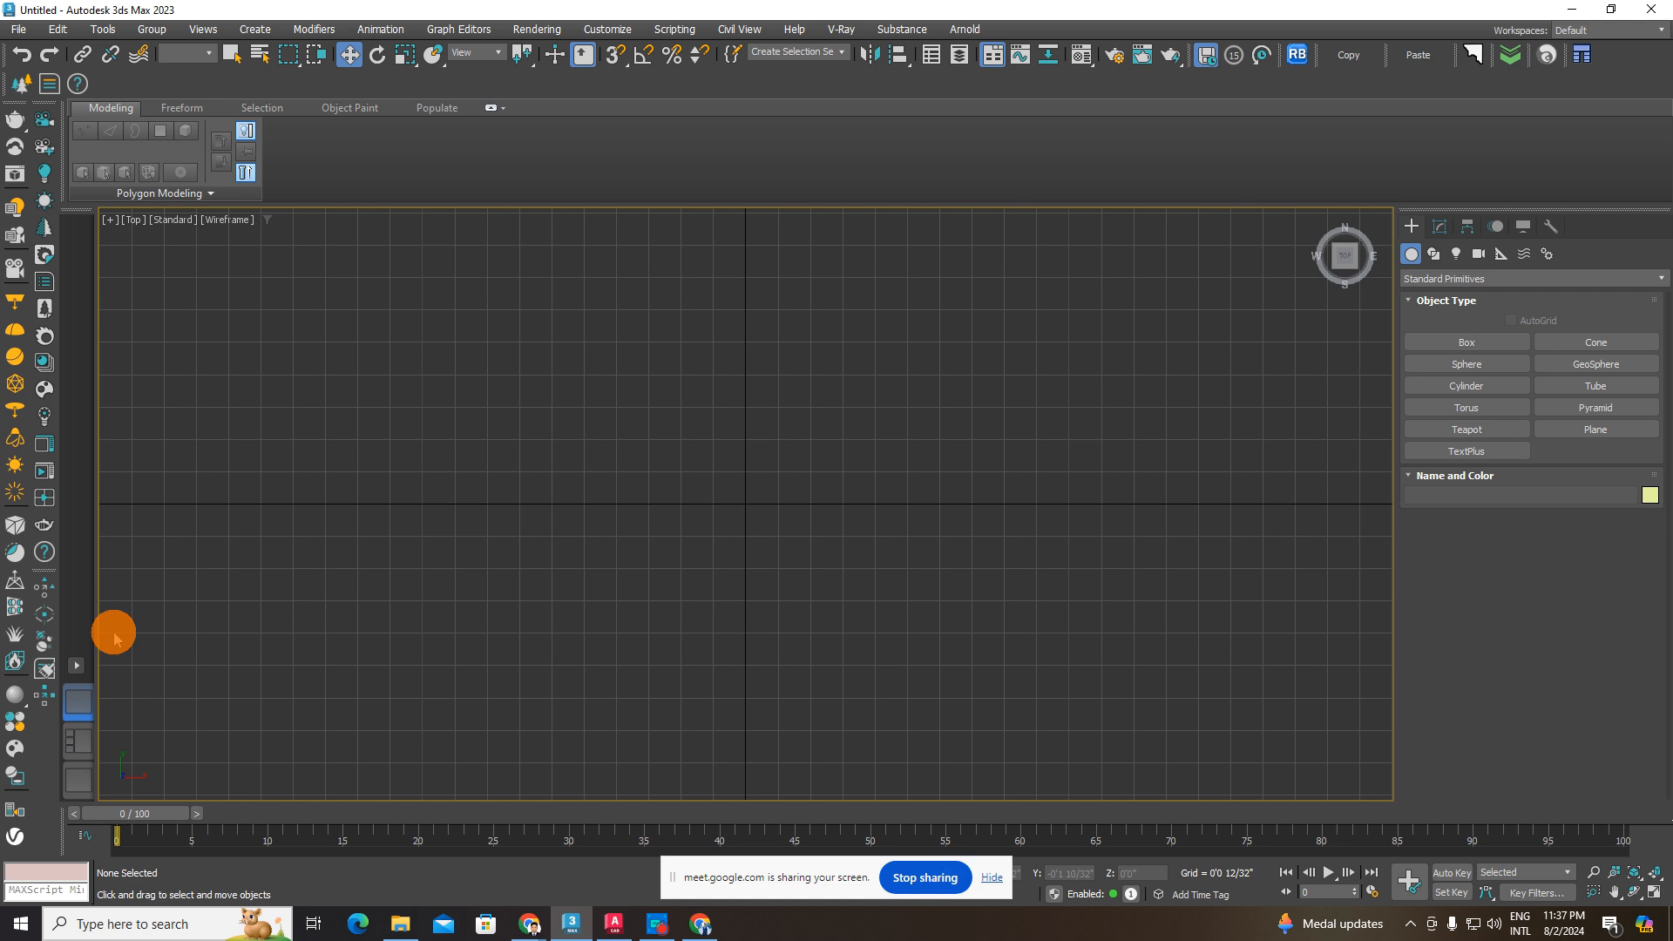
# - Add a standard layout of four equal viewports, followed by another single-view layout showing the Top viewport
pyautogui.click(85, 670)
pyautogui.click(138, 788)
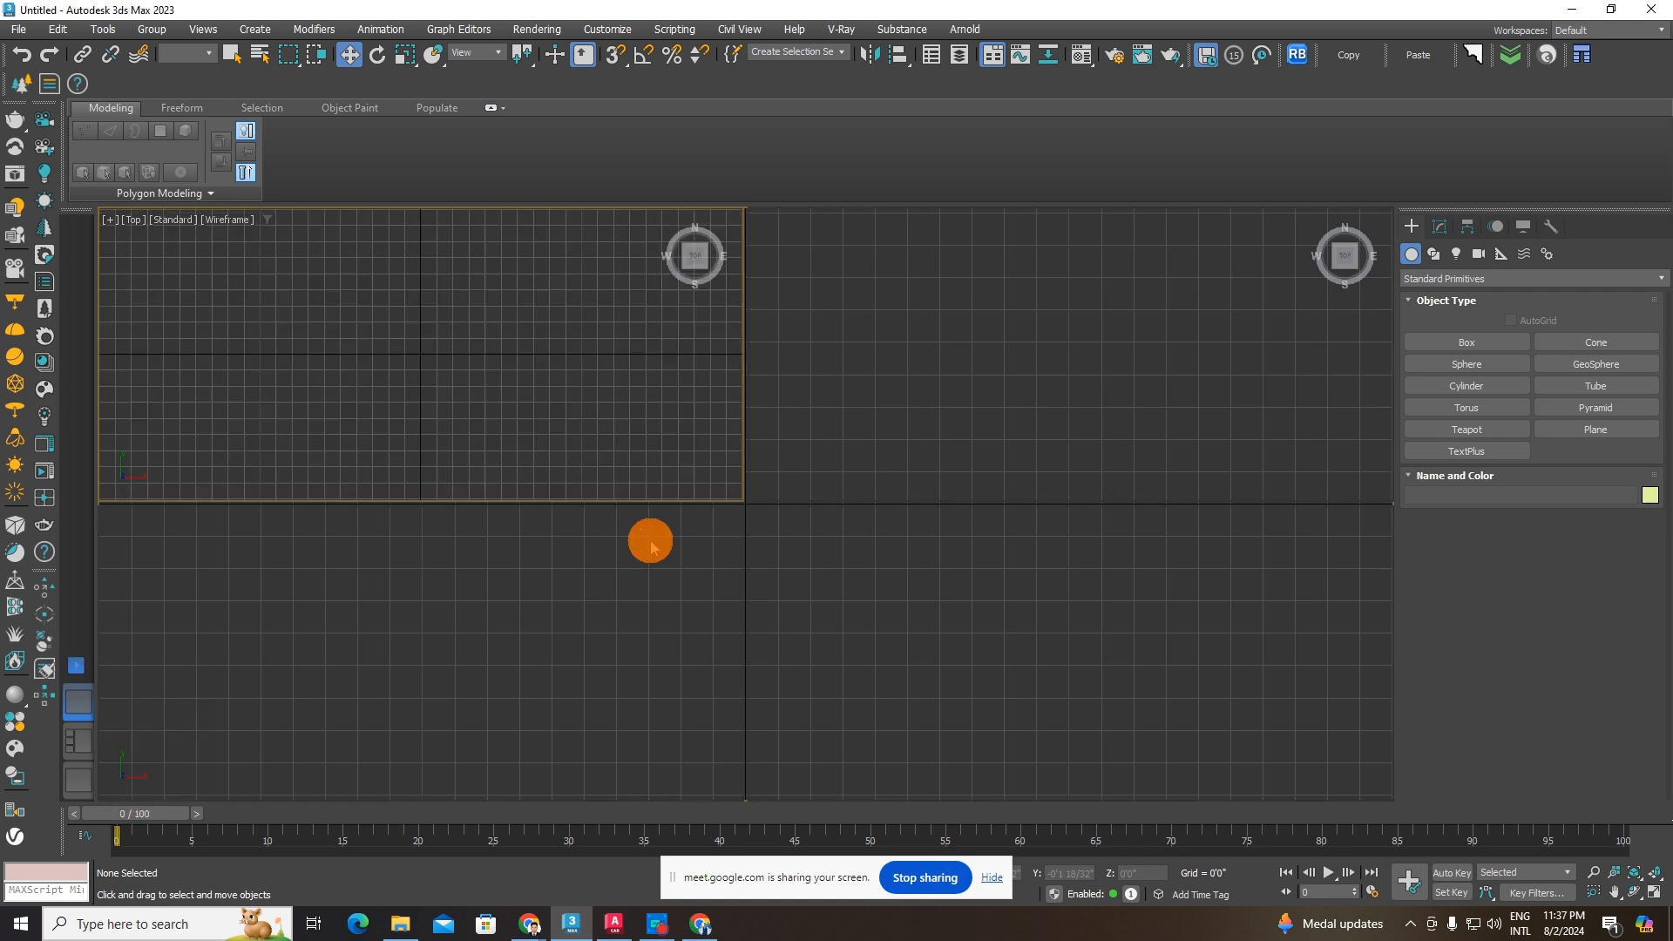
pyautogui.click(79, 627)
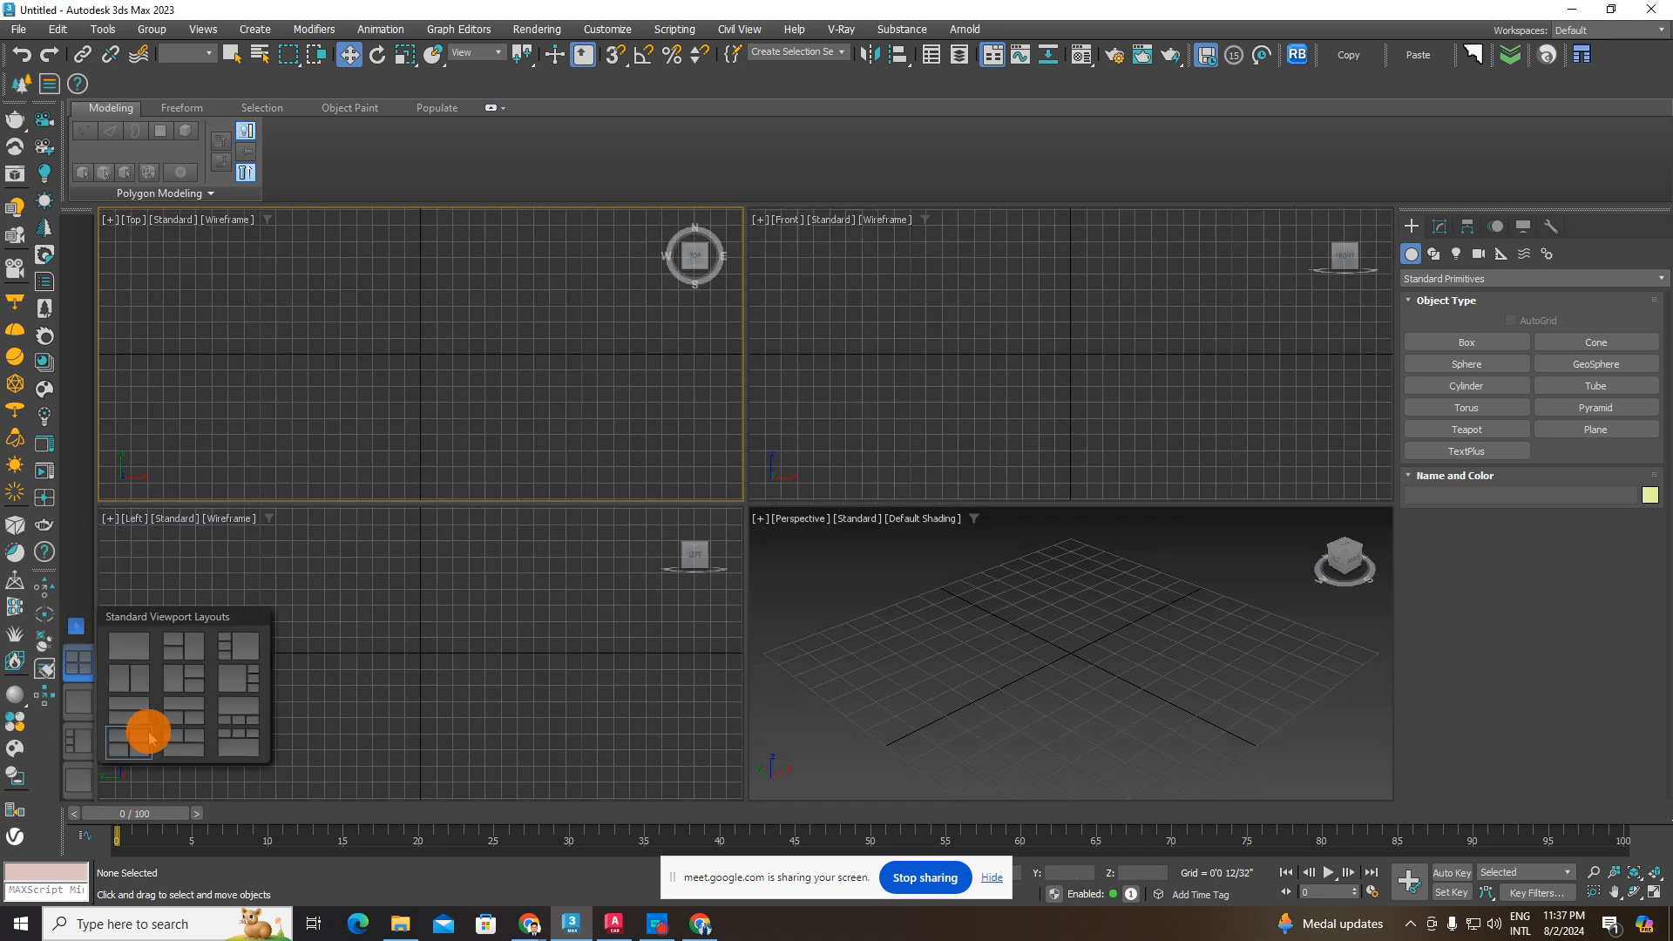
pyautogui.click(125, 647)
# - Hide the grid in the single Top viewport and show it again
pyautogui.scroll(-2, 761, 485)
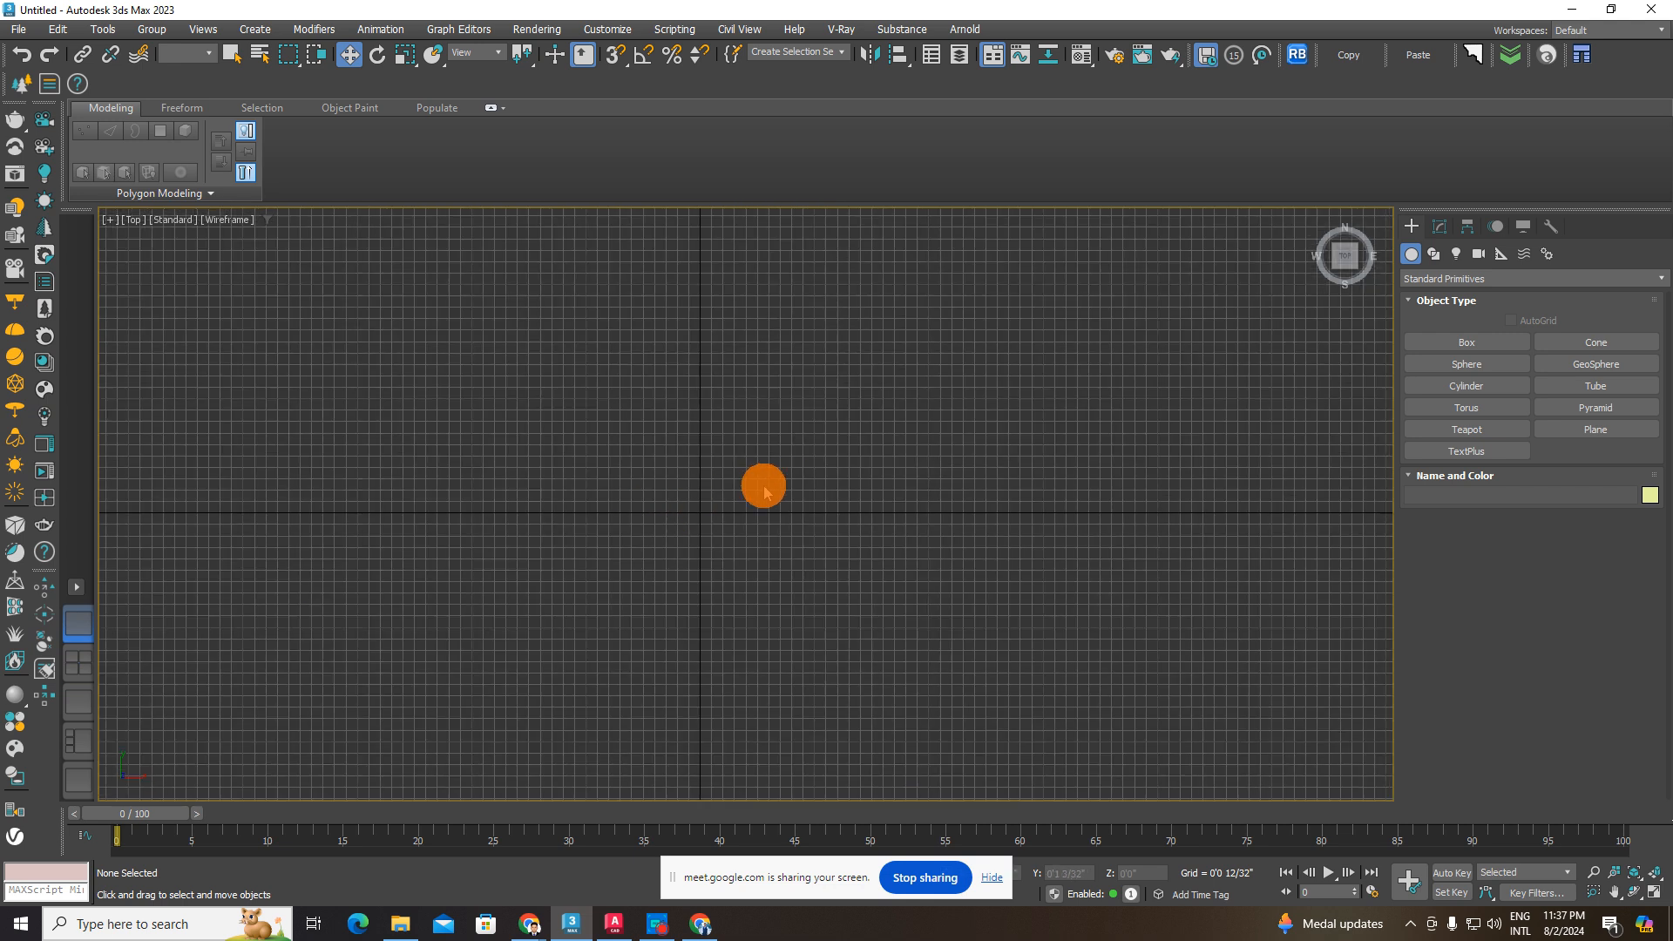
pyautogui.scroll(2, 779, 523)
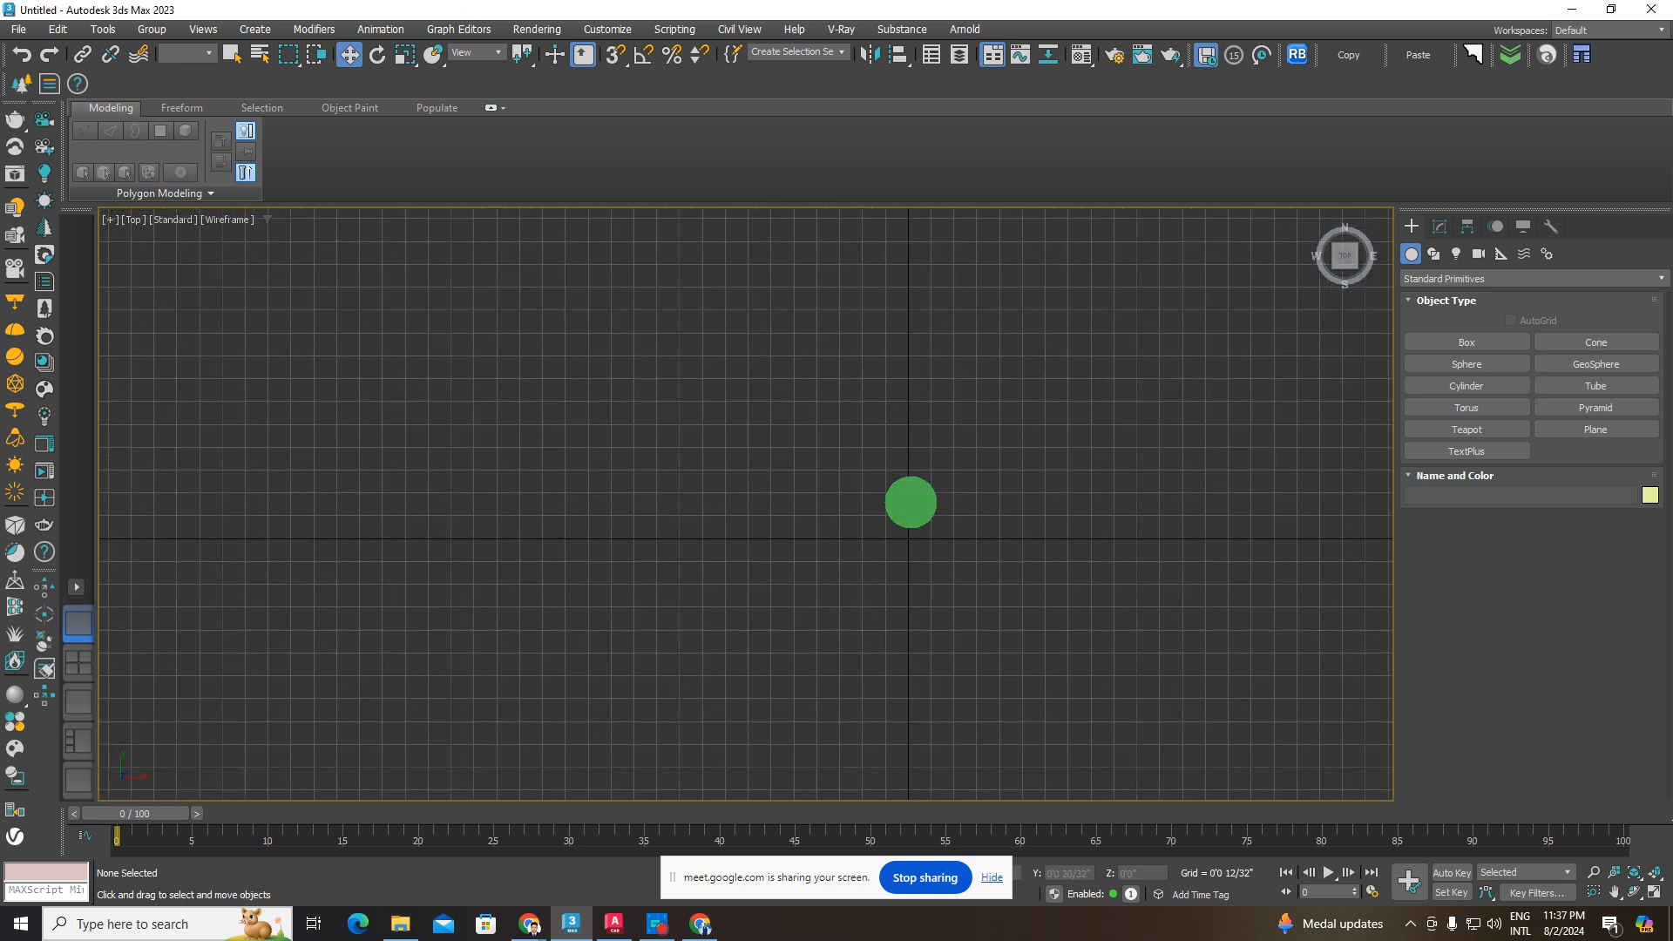
pyautogui.scroll(-3, 689, 485)
pyautogui.moveTo(639, 496); pyautogui.dragTo(714, 532, button='middle')
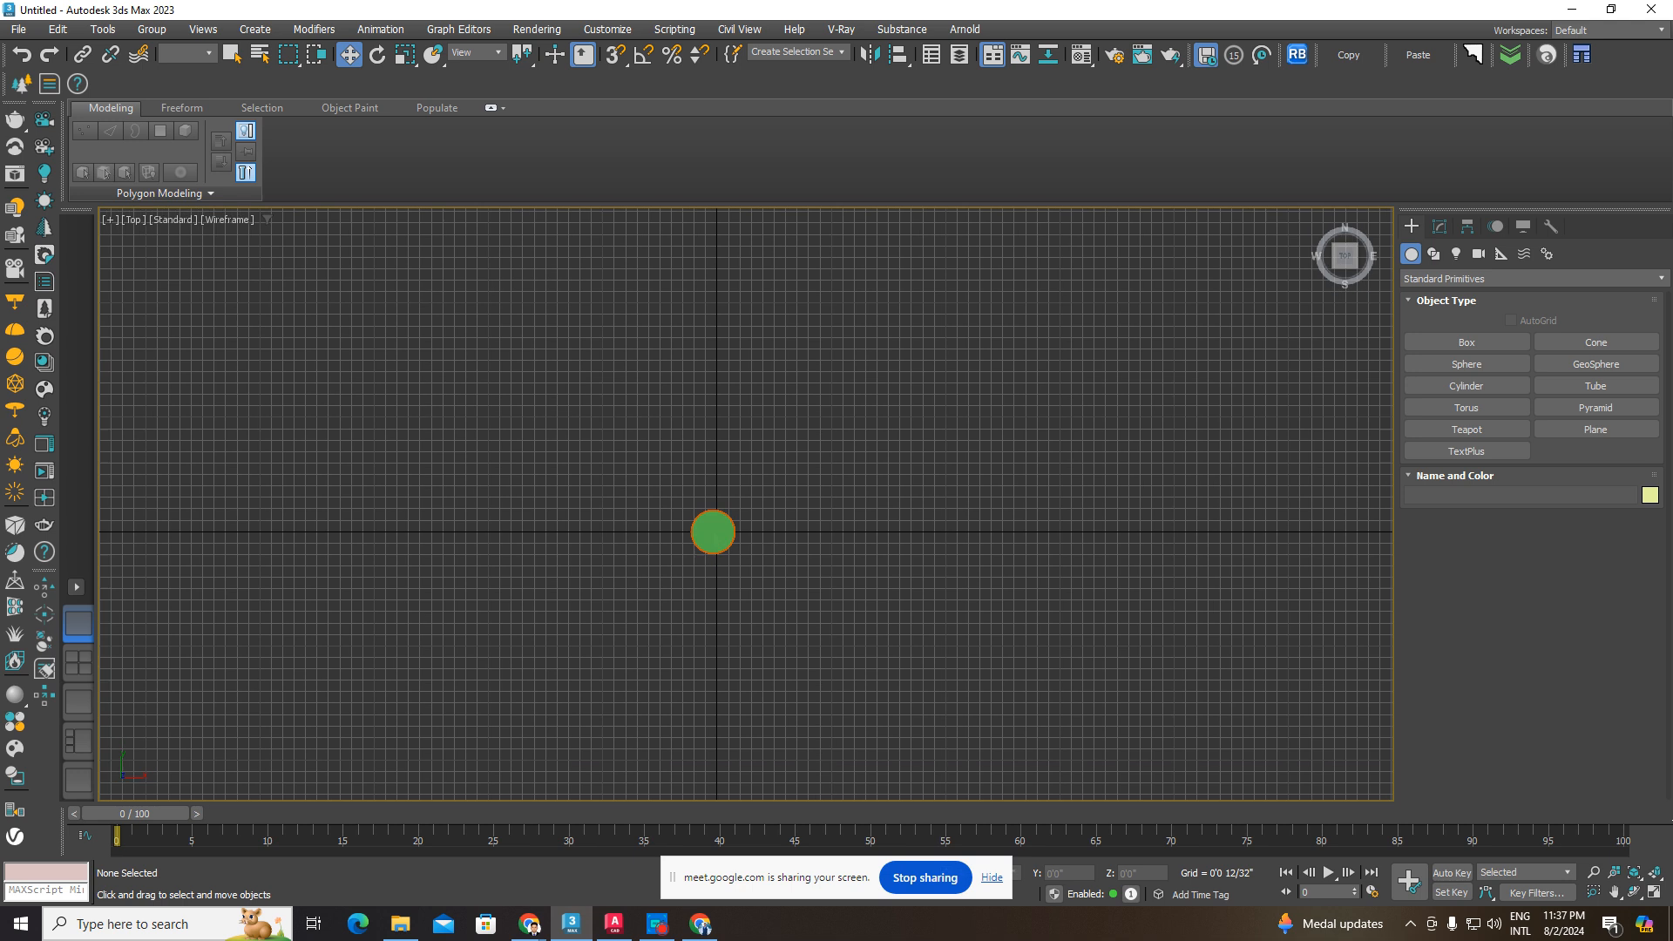
pyautogui.press('h')
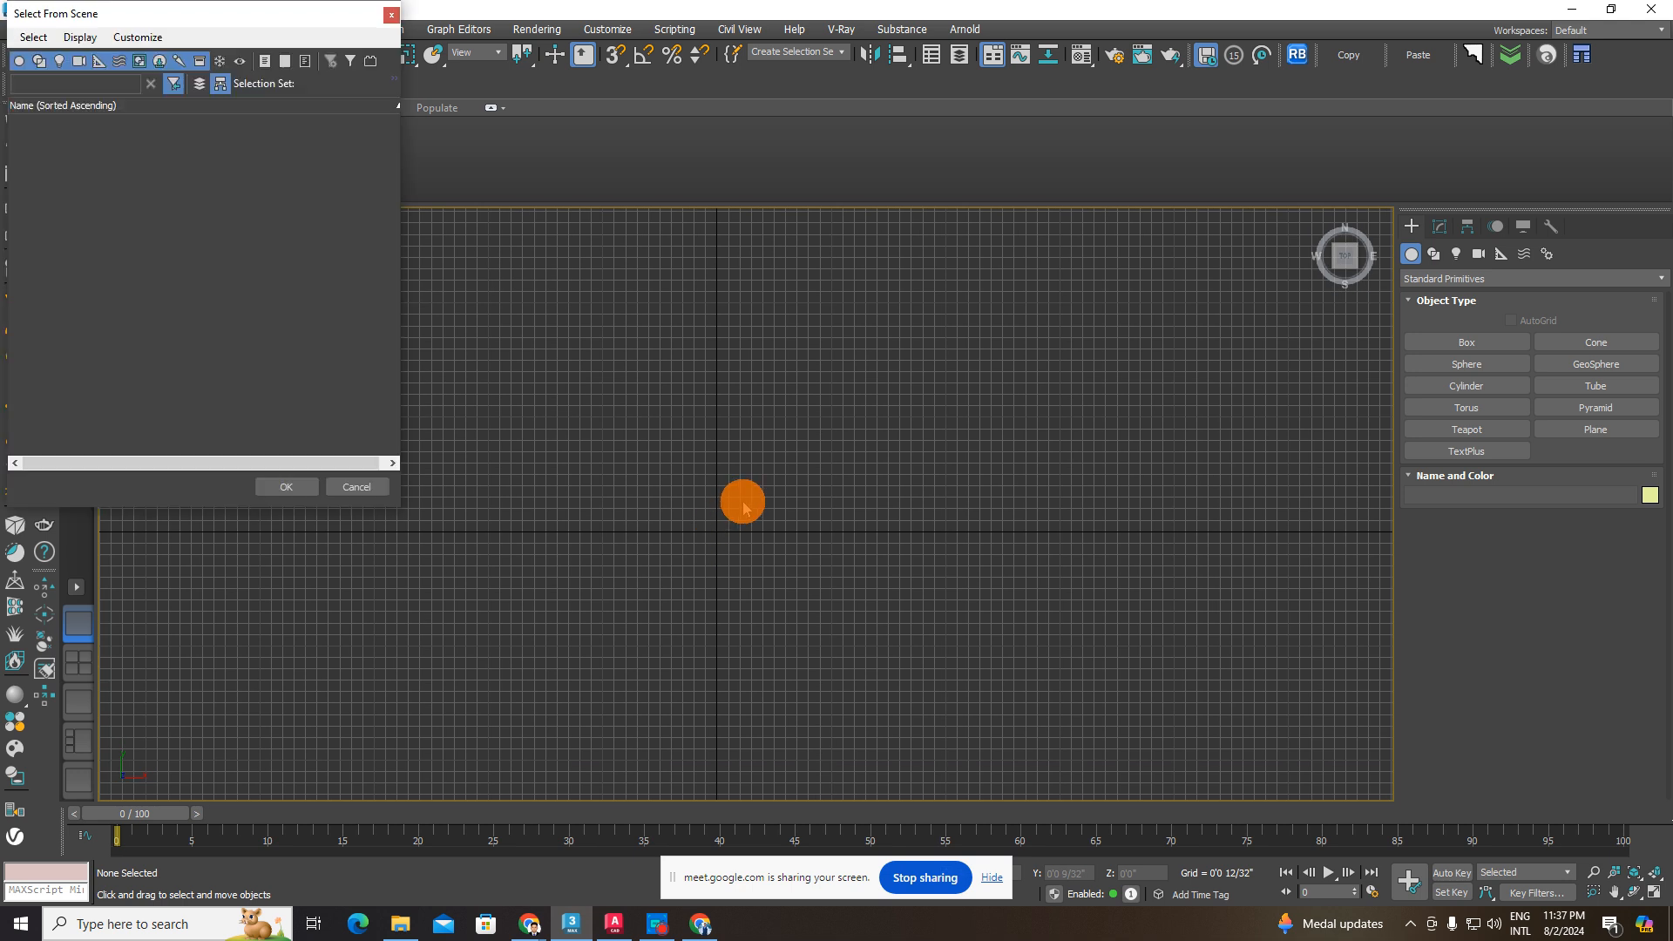
pyautogui.click(392, 15)
pyautogui.press('g')
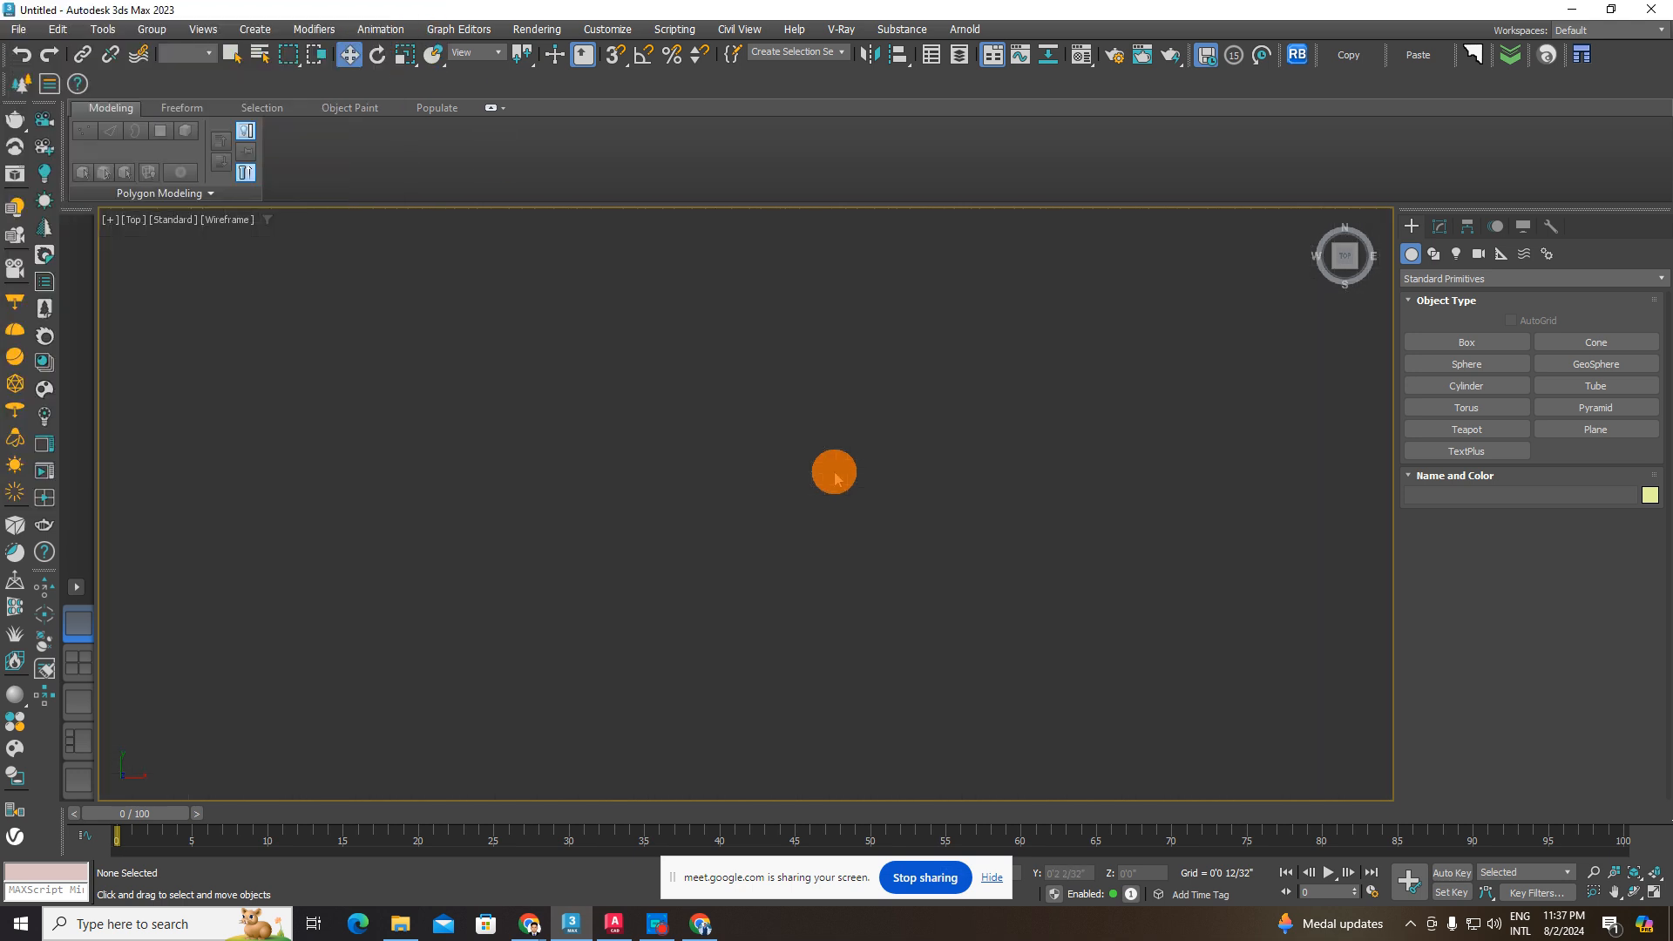
pyautogui.press('g')
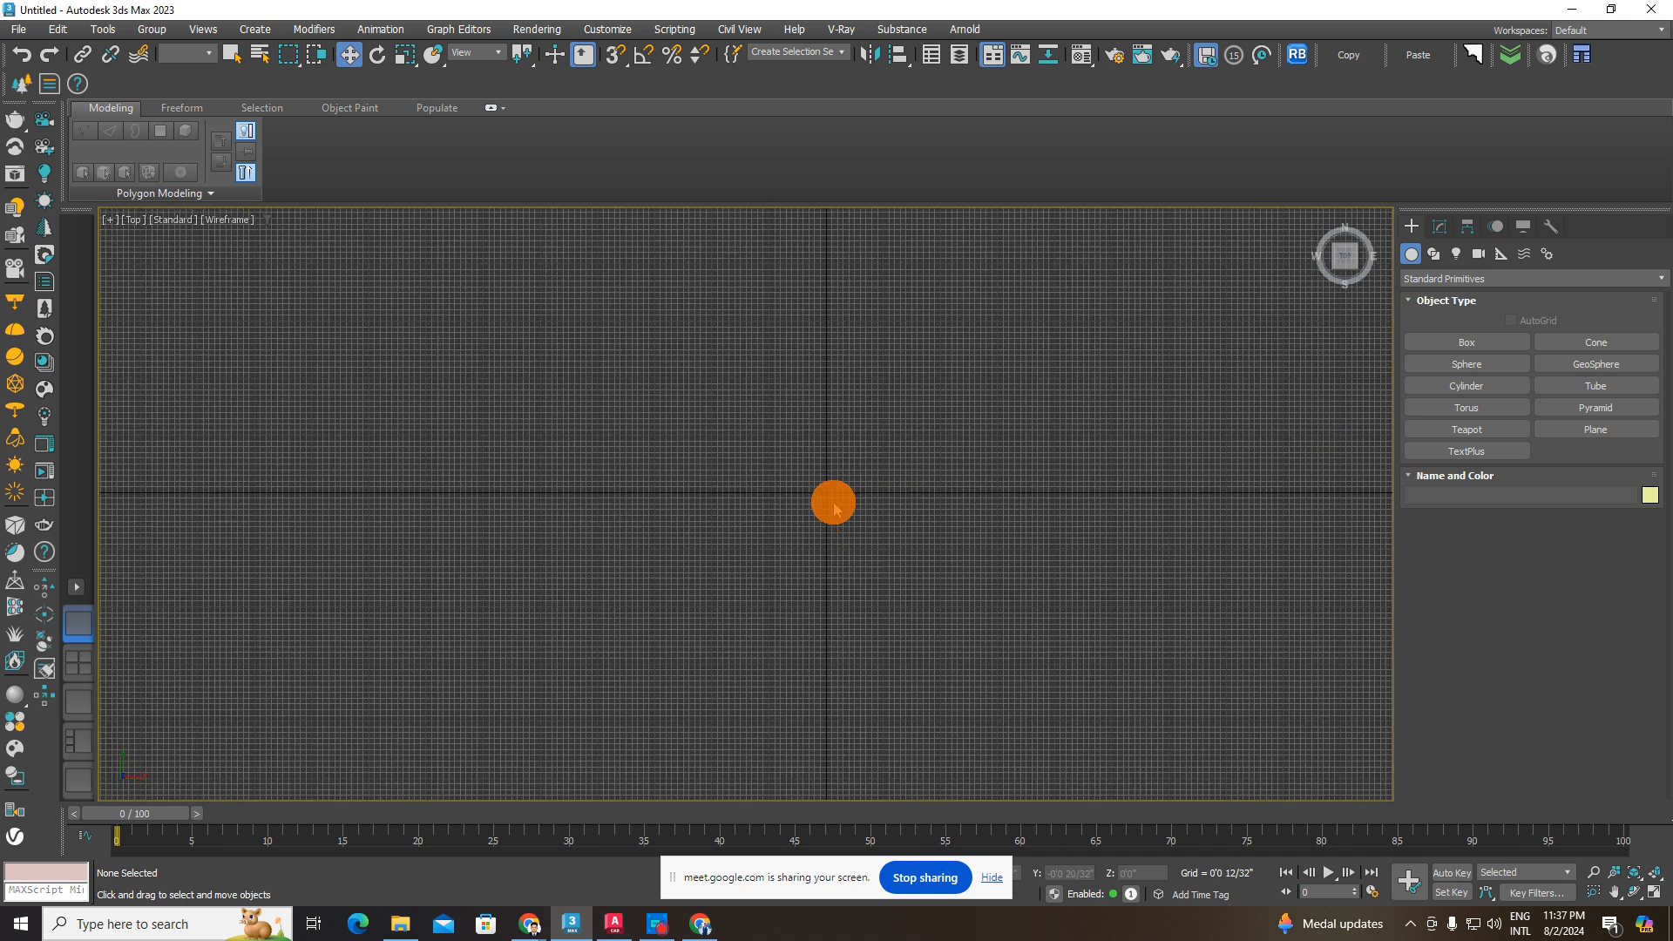
# - Examine the Top viewport's grid around the origin, comparing its line spacing at close and distant views
pyautogui.scroll(2, 848, 467)
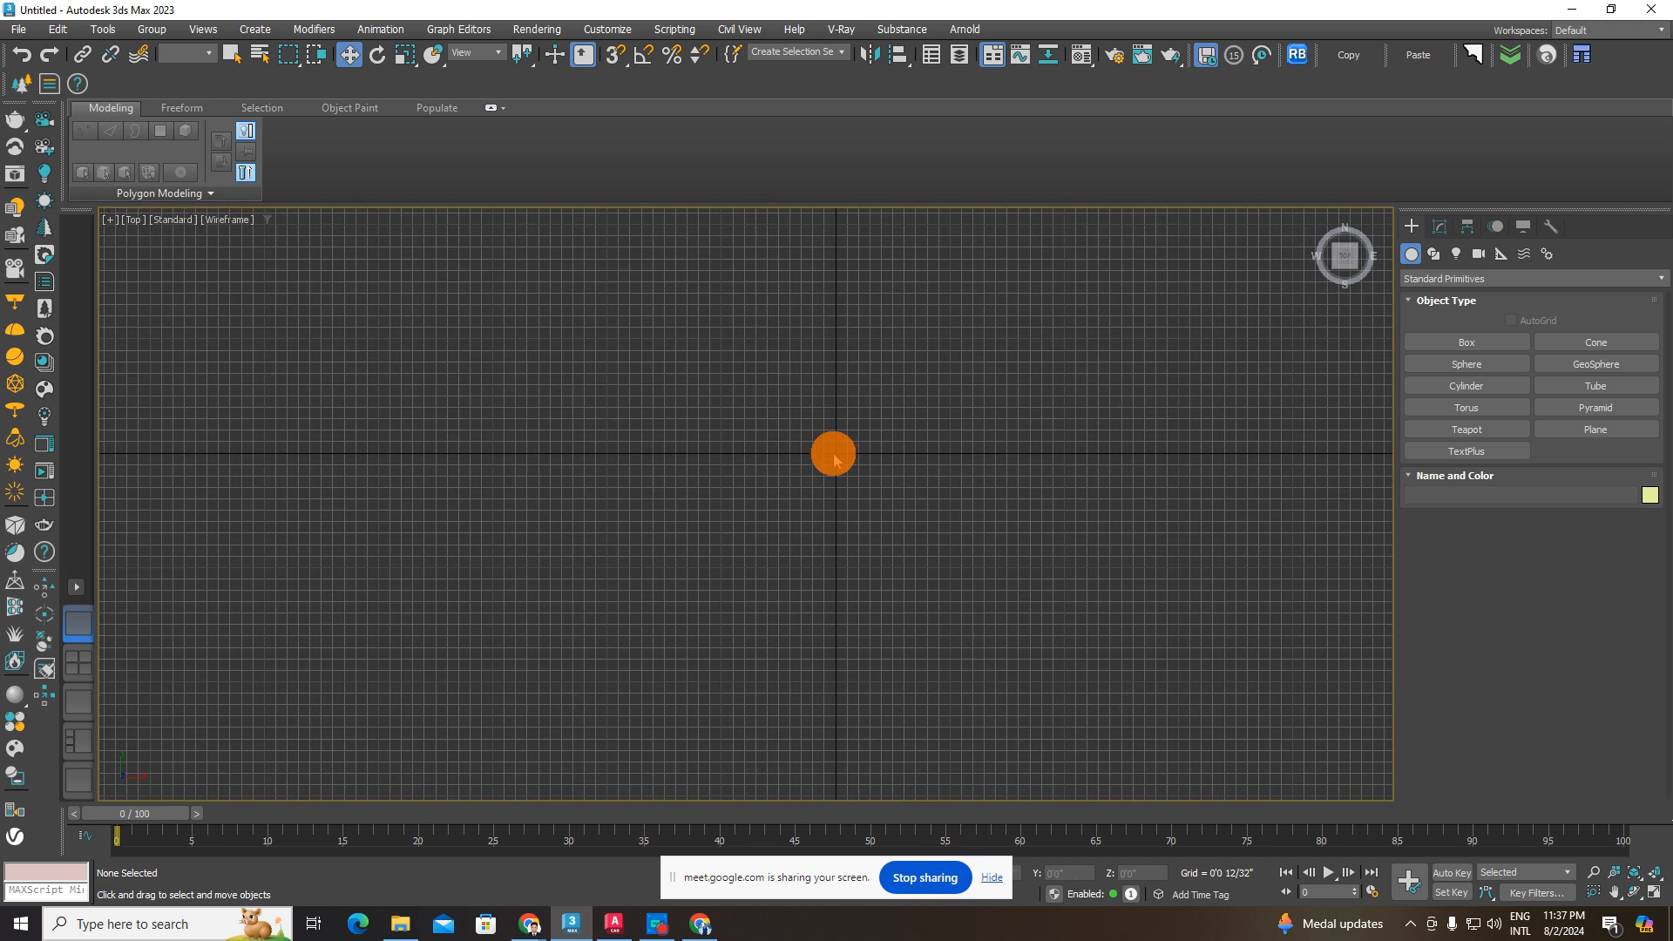
pyautogui.scroll(2, 866, 427)
pyautogui.moveTo(942, 415); pyautogui.dragTo(628, 546)
pyautogui.scroll(2, 882, 416)
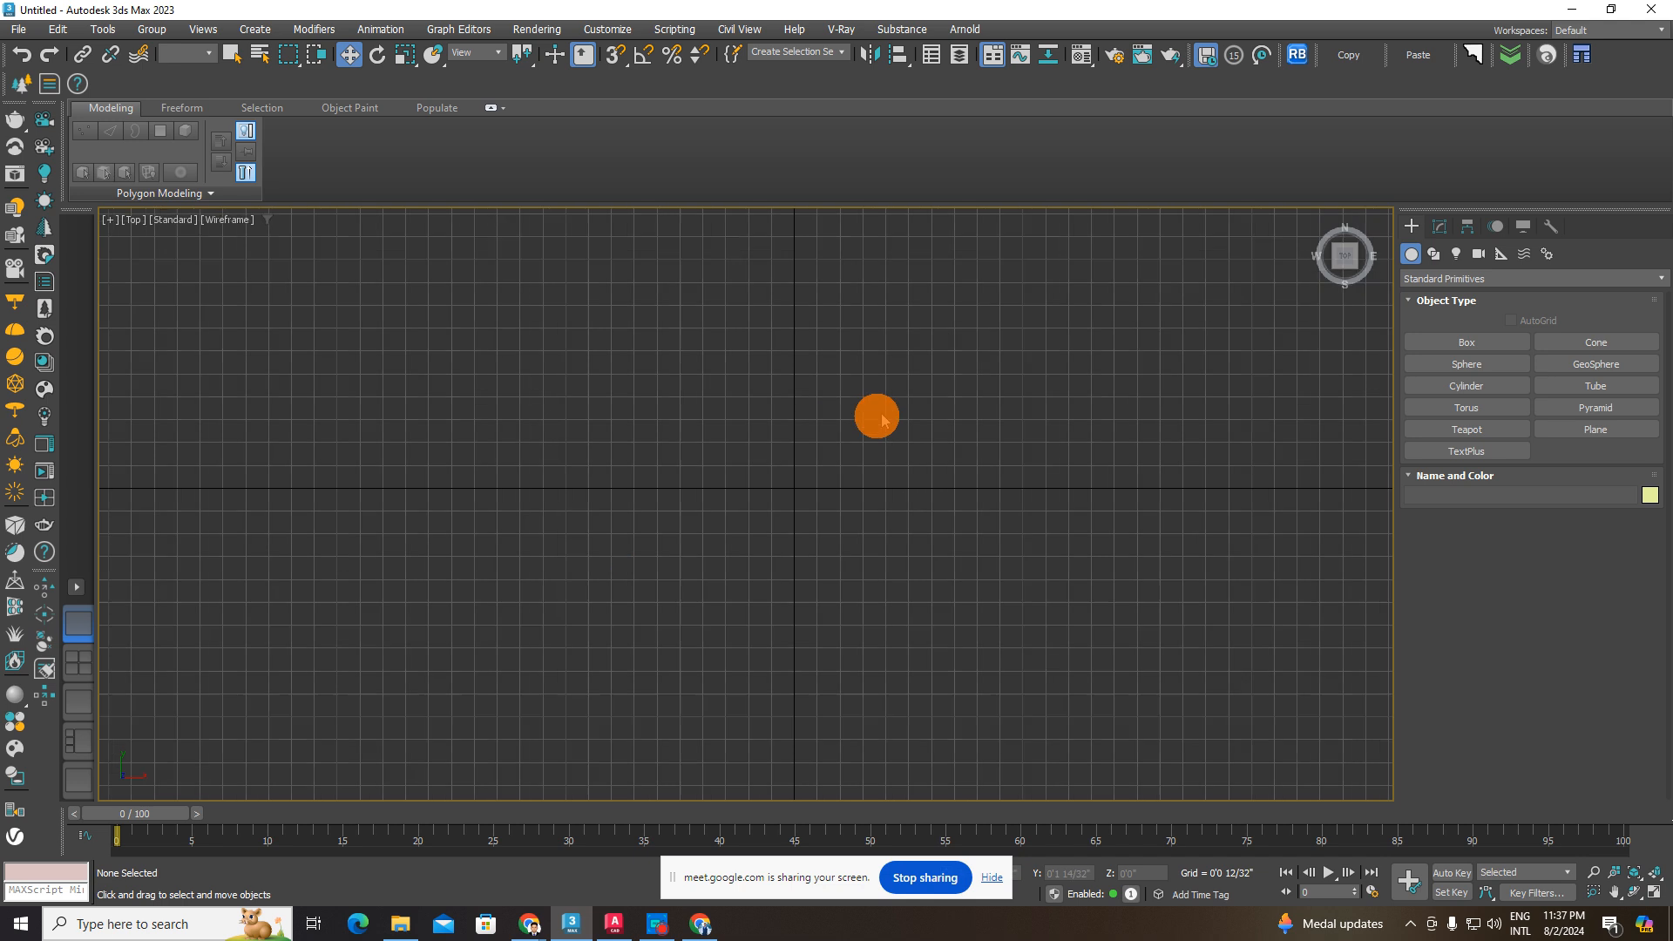
pyautogui.scroll(3, 882, 421)
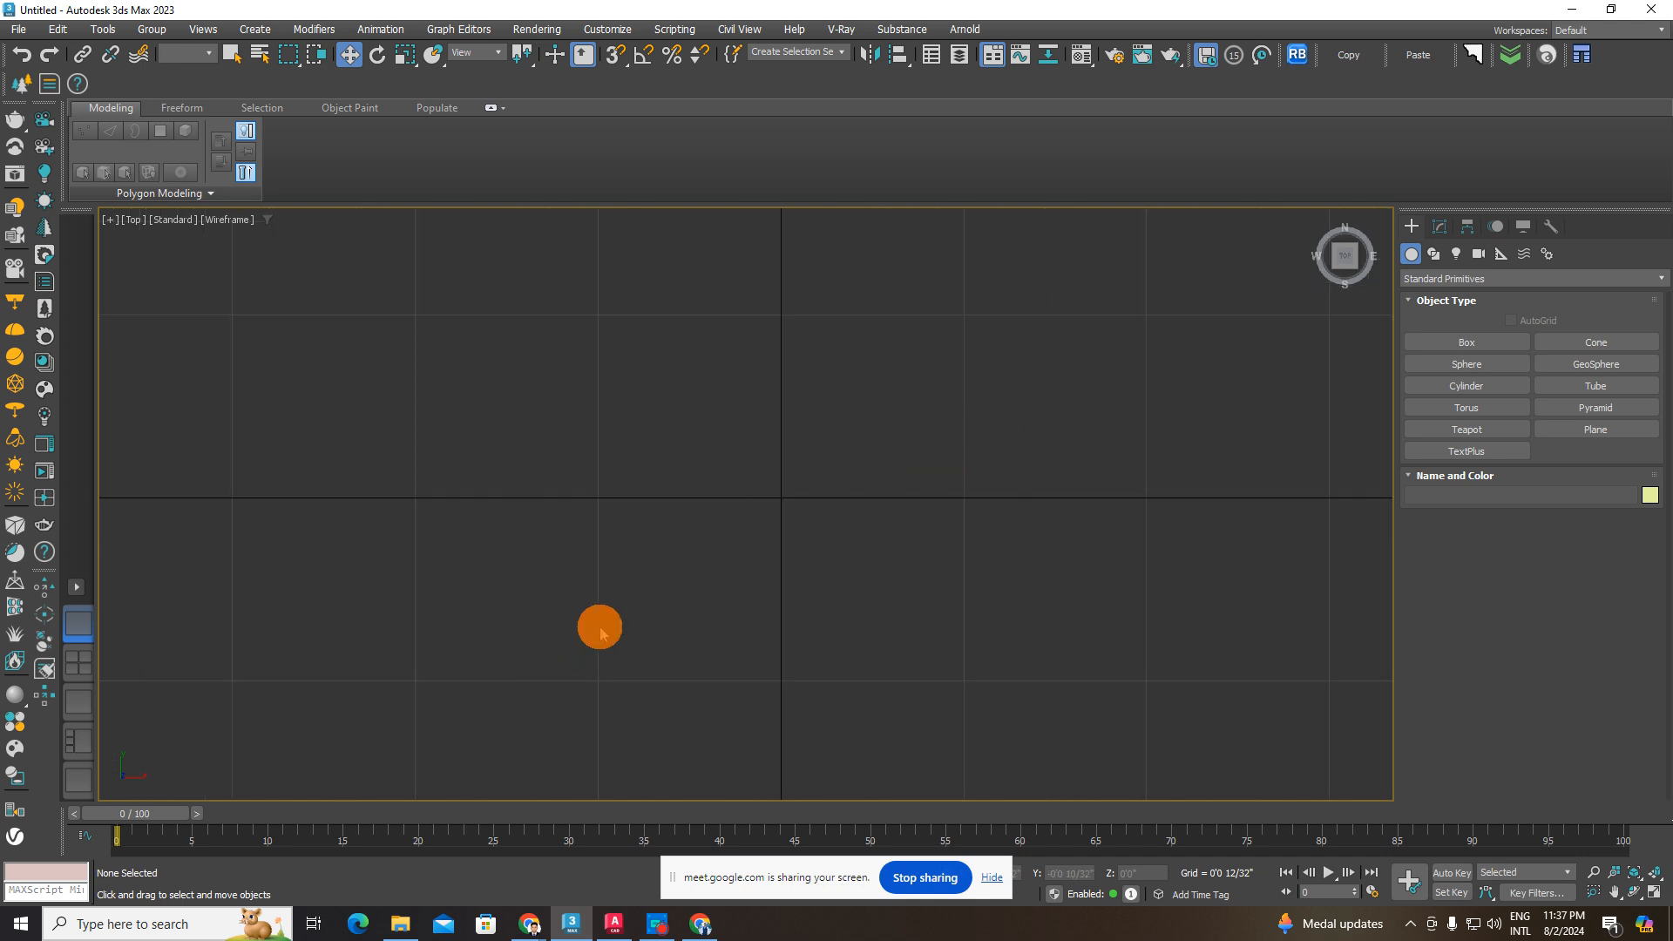
pyautogui.scroll(-5, 736, 500)
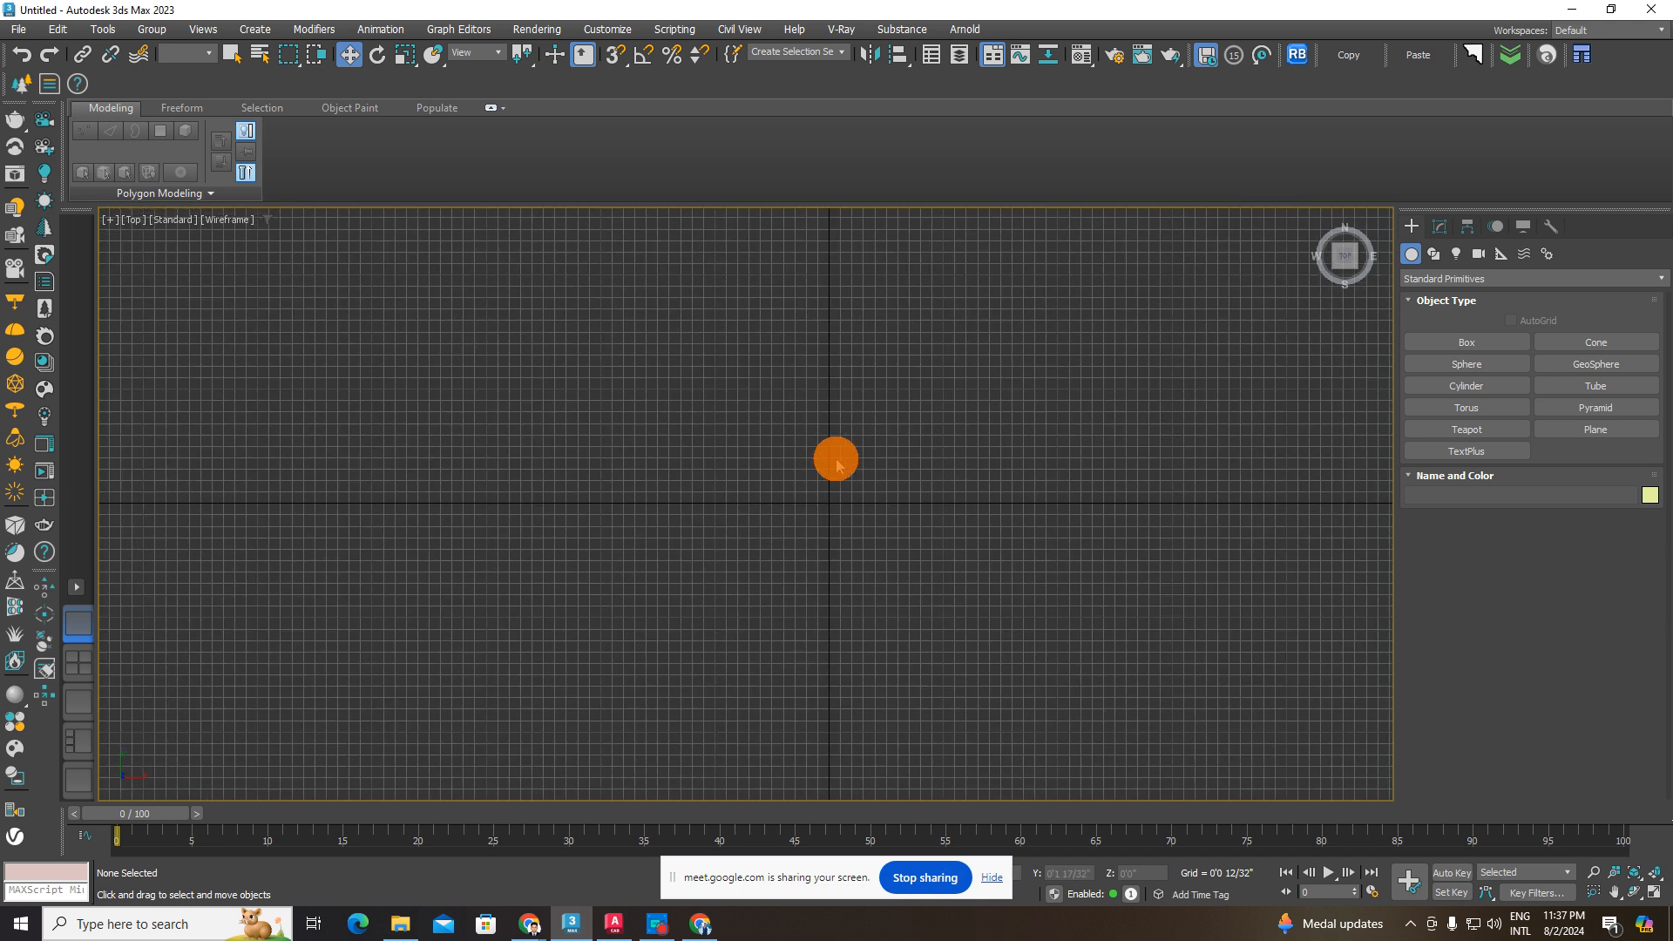
pyautogui.scroll(-4, 850, 467)
pyautogui.scroll(4, 863, 474)
pyautogui.moveTo(845, 472); pyautogui.dragTo(890, 538, button='middle')
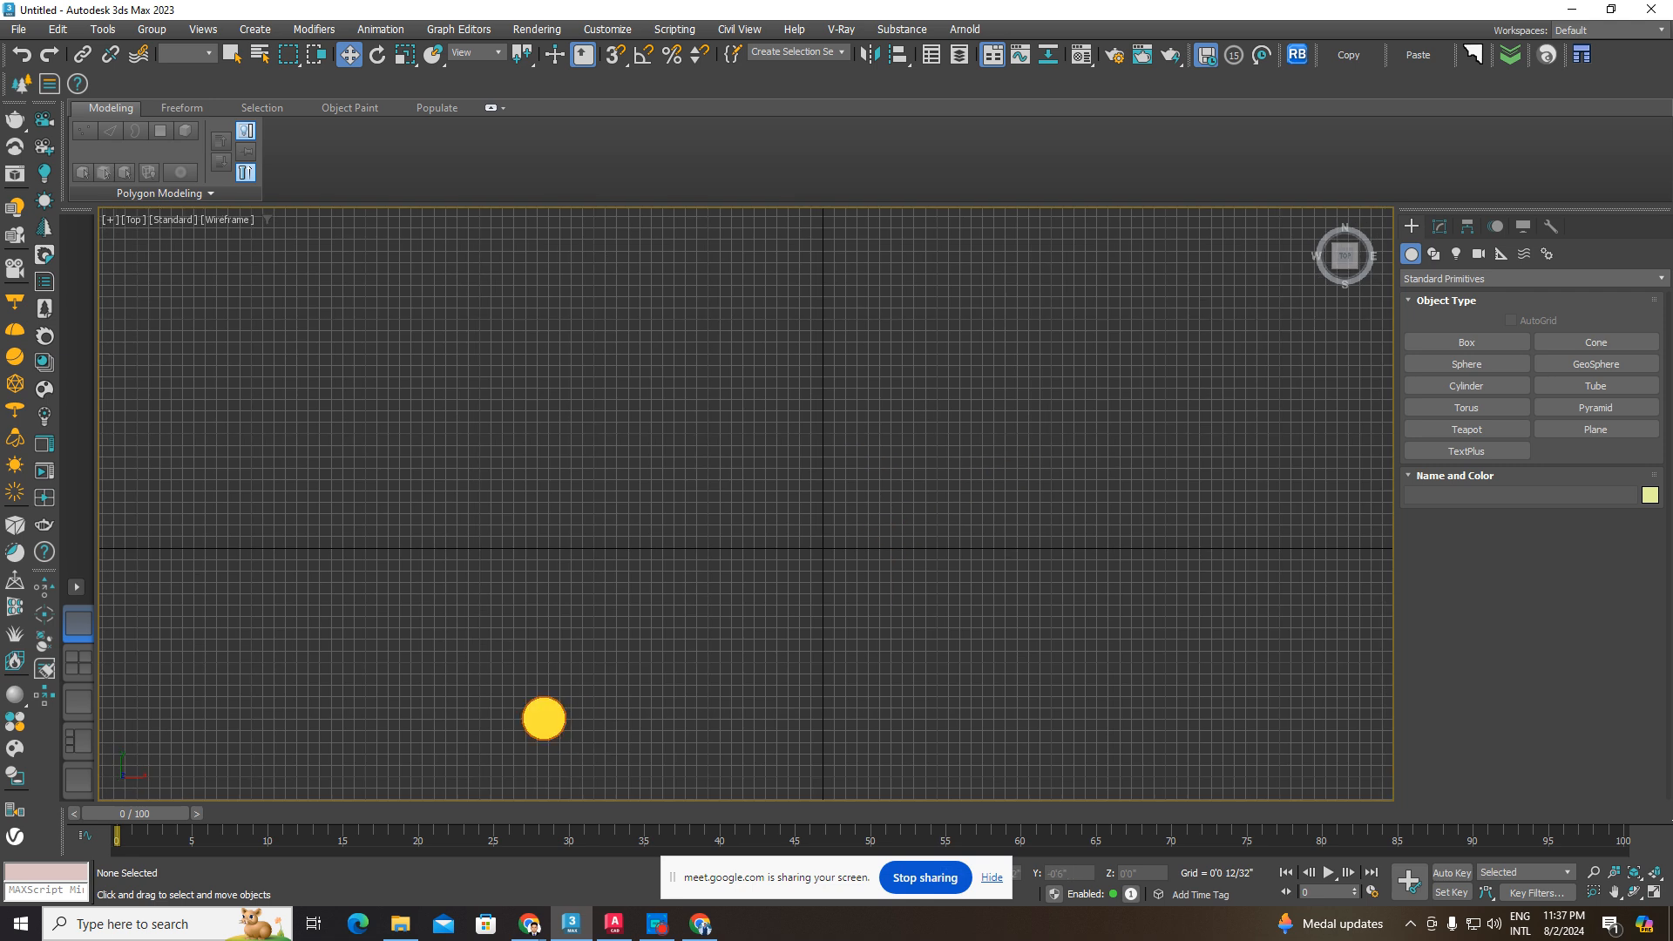
pyautogui.scroll(4, 852, 474)
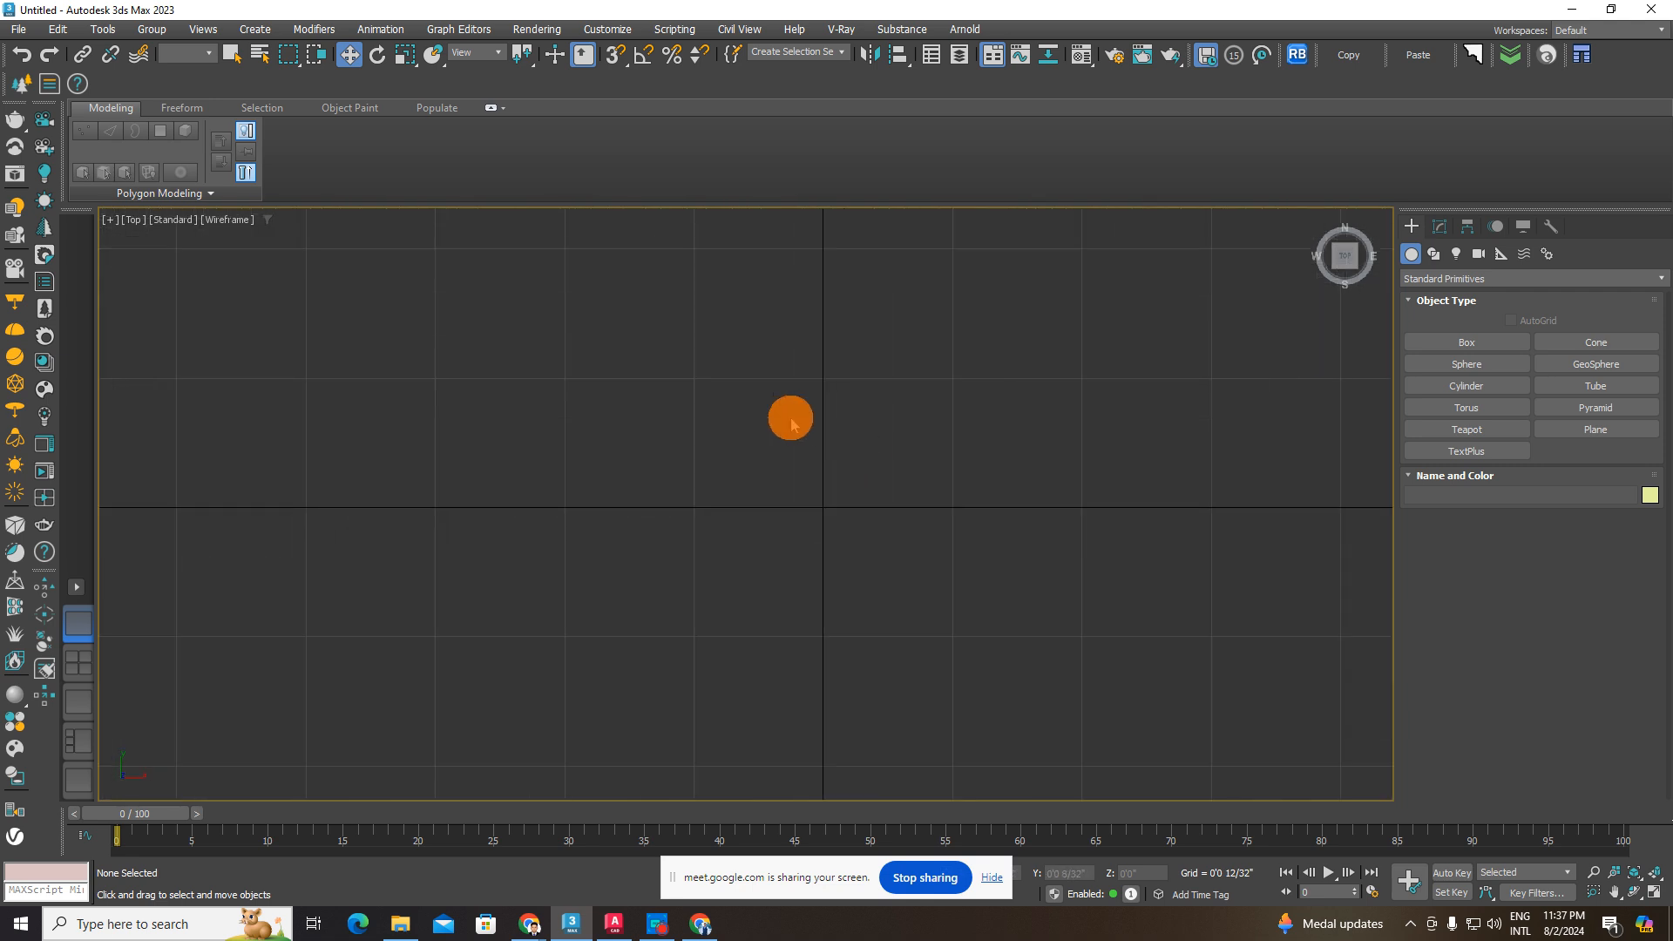
pyautogui.moveTo(643, 526); pyautogui.dragTo(1115, 567)
pyautogui.moveTo(983, 321); pyautogui.dragTo(495, 709)
pyautogui.moveTo(1062, 393); pyautogui.dragTo(462, 715)
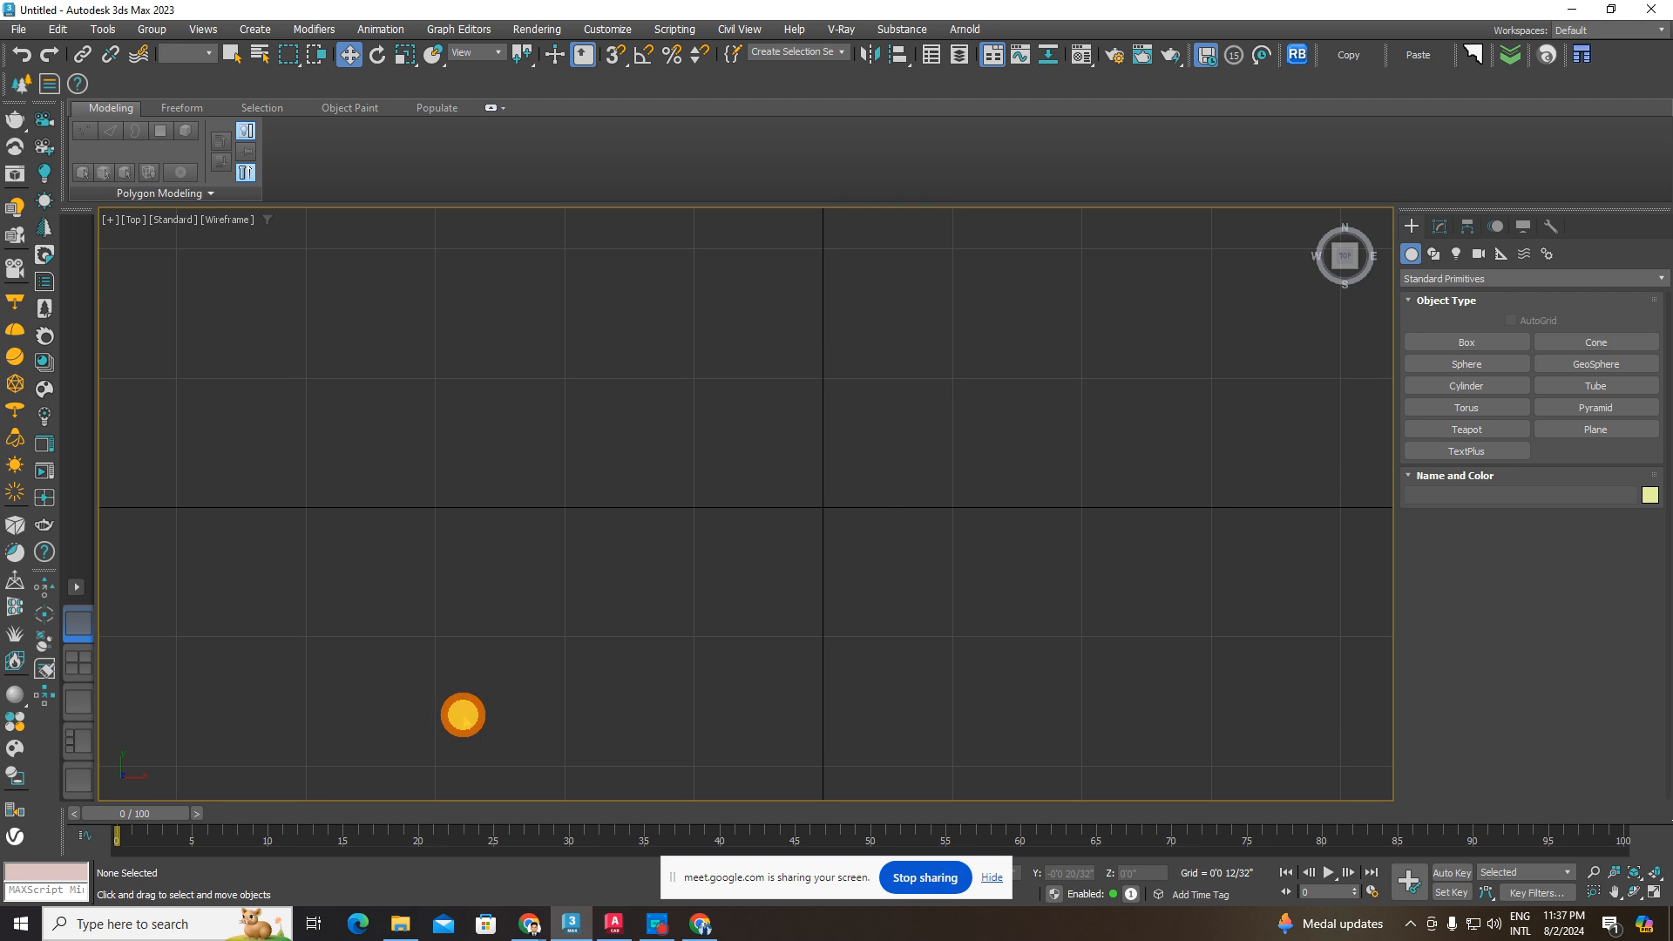
pyautogui.scroll(-8, 514, 701)
pyautogui.moveTo(523, 700); pyautogui.dragTo(876, 436, button='middle')
pyautogui.scroll(-3, 811, 558)
pyautogui.scroll(5, 841, 399)
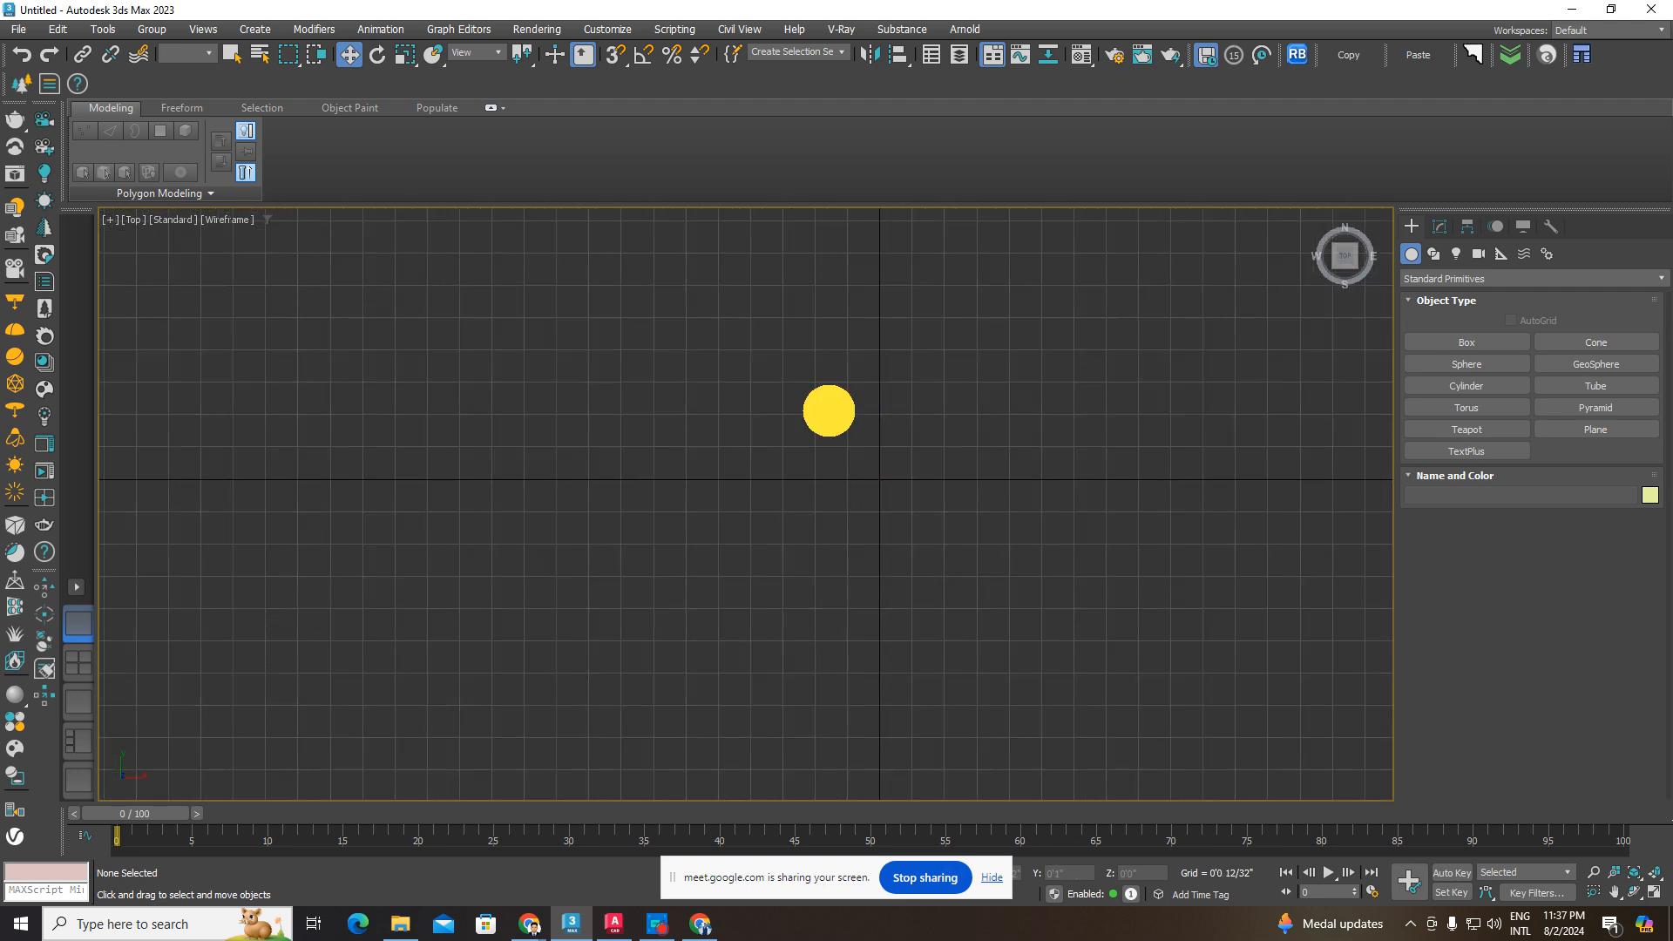
# - Examine how the Top viewport's grid lines subdivide and merge at several zoom levels around the origin
pyautogui.moveTo(872, 379); pyautogui.dragTo(918, 415)
pyautogui.scroll(3, 890, 488)
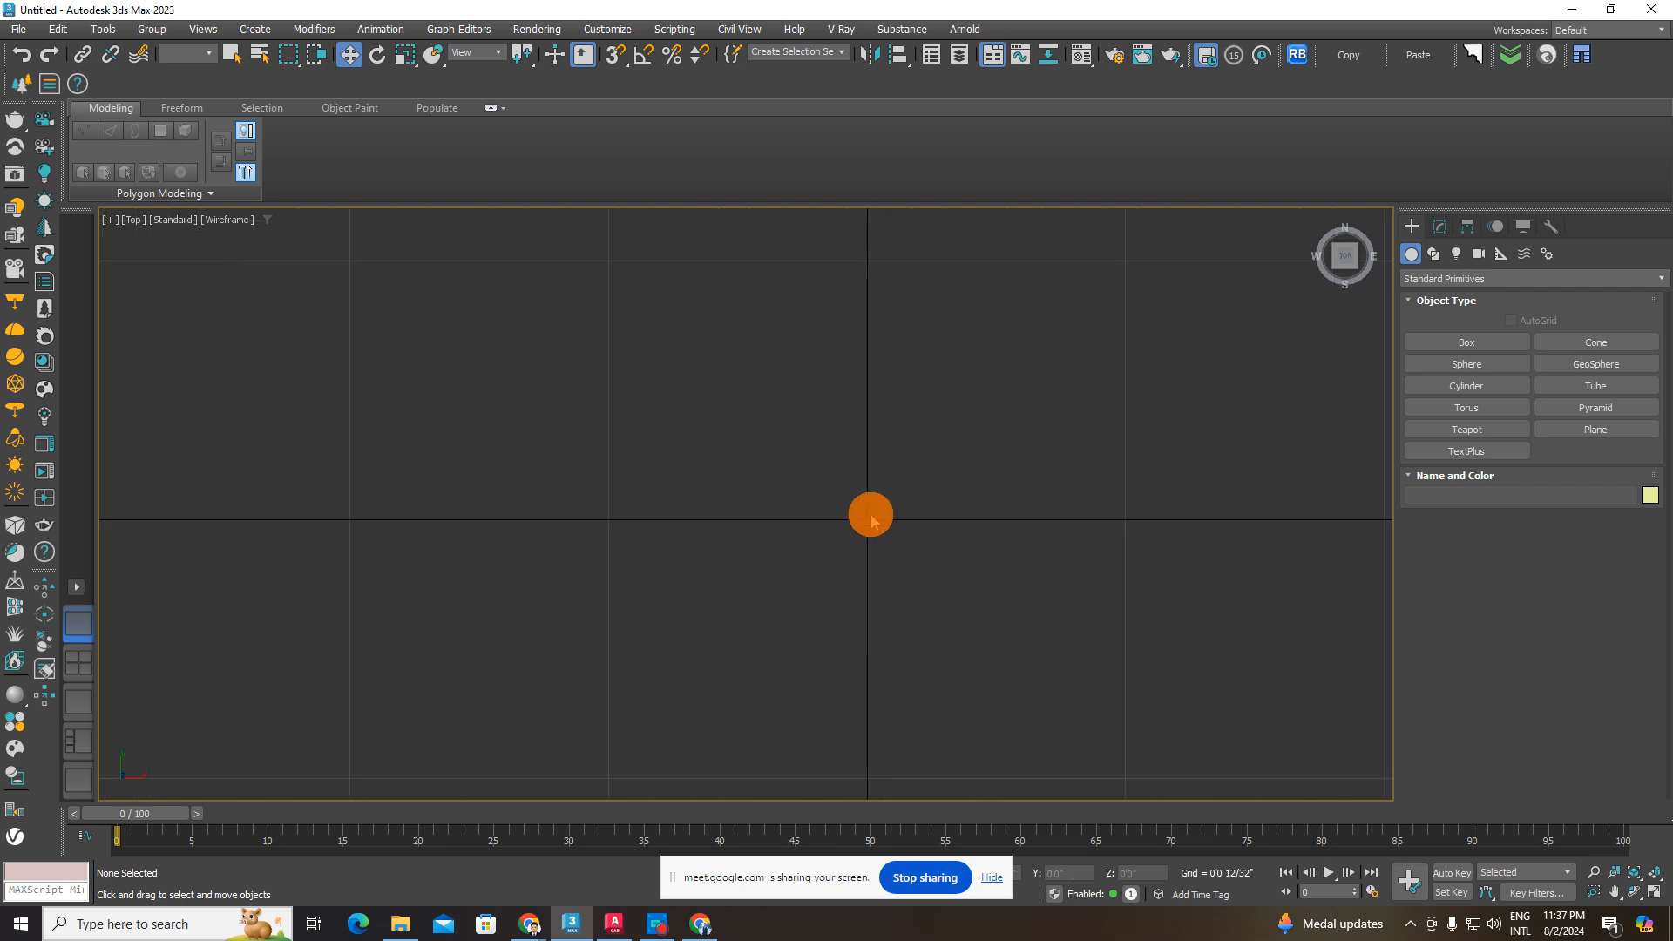
pyautogui.scroll(-3, 762, 579)
pyautogui.scroll(-4, 788, 583)
pyautogui.moveTo(779, 598); pyautogui.dragTo(806, 575, button='middle')
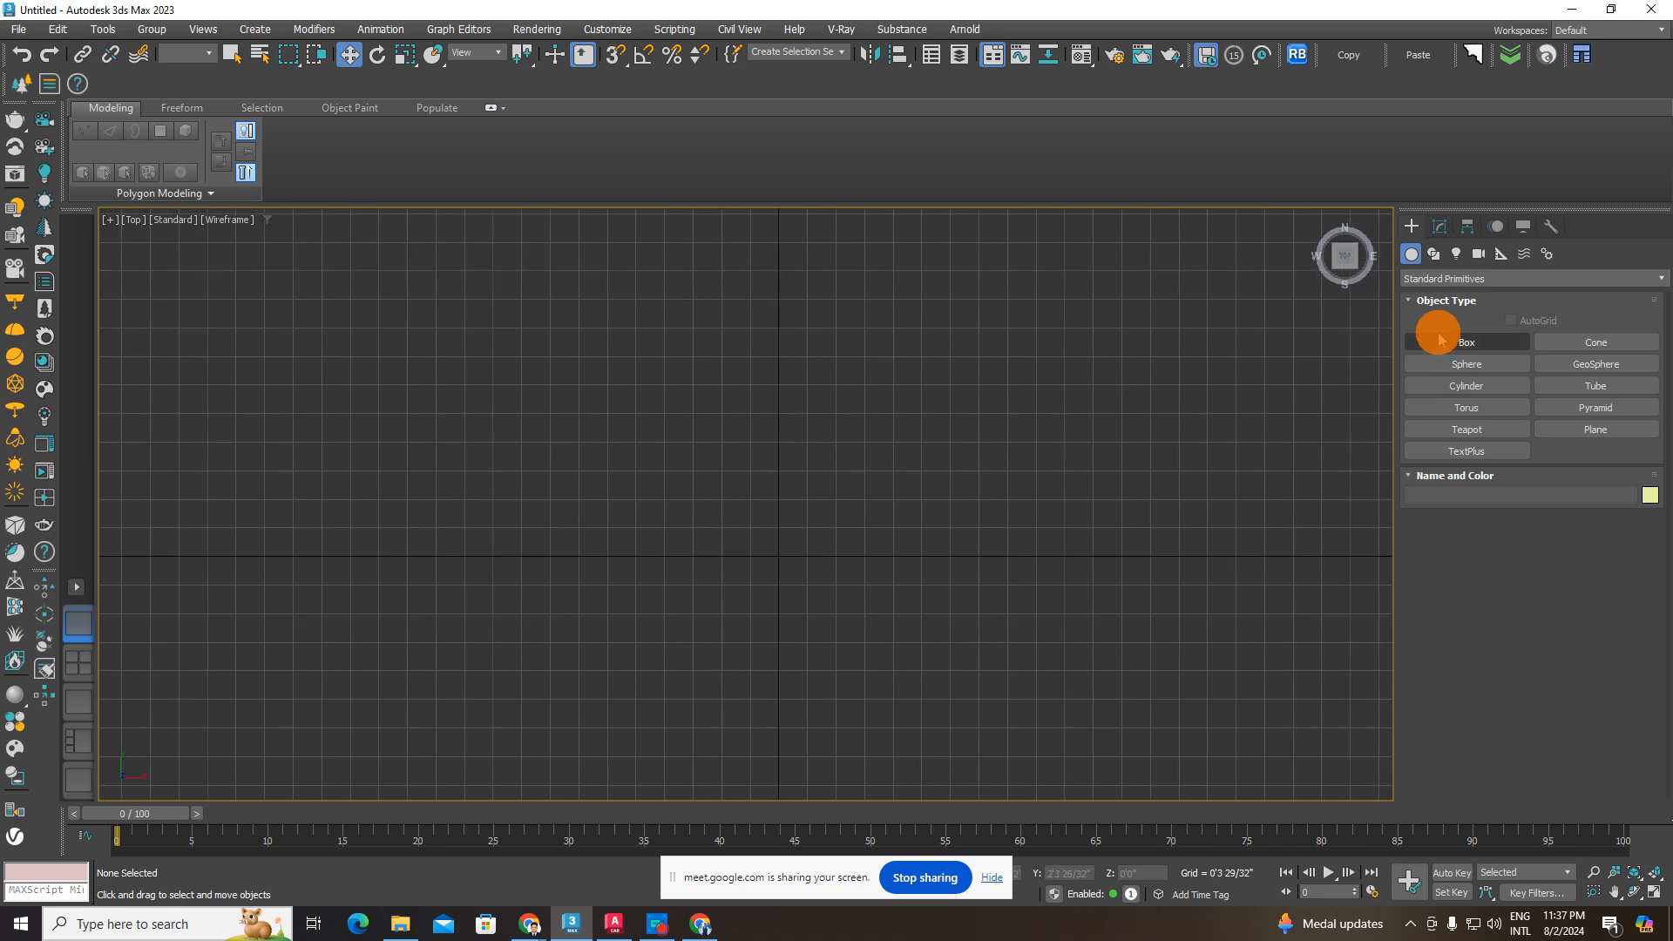
pyautogui.scroll(3, 777, 560)
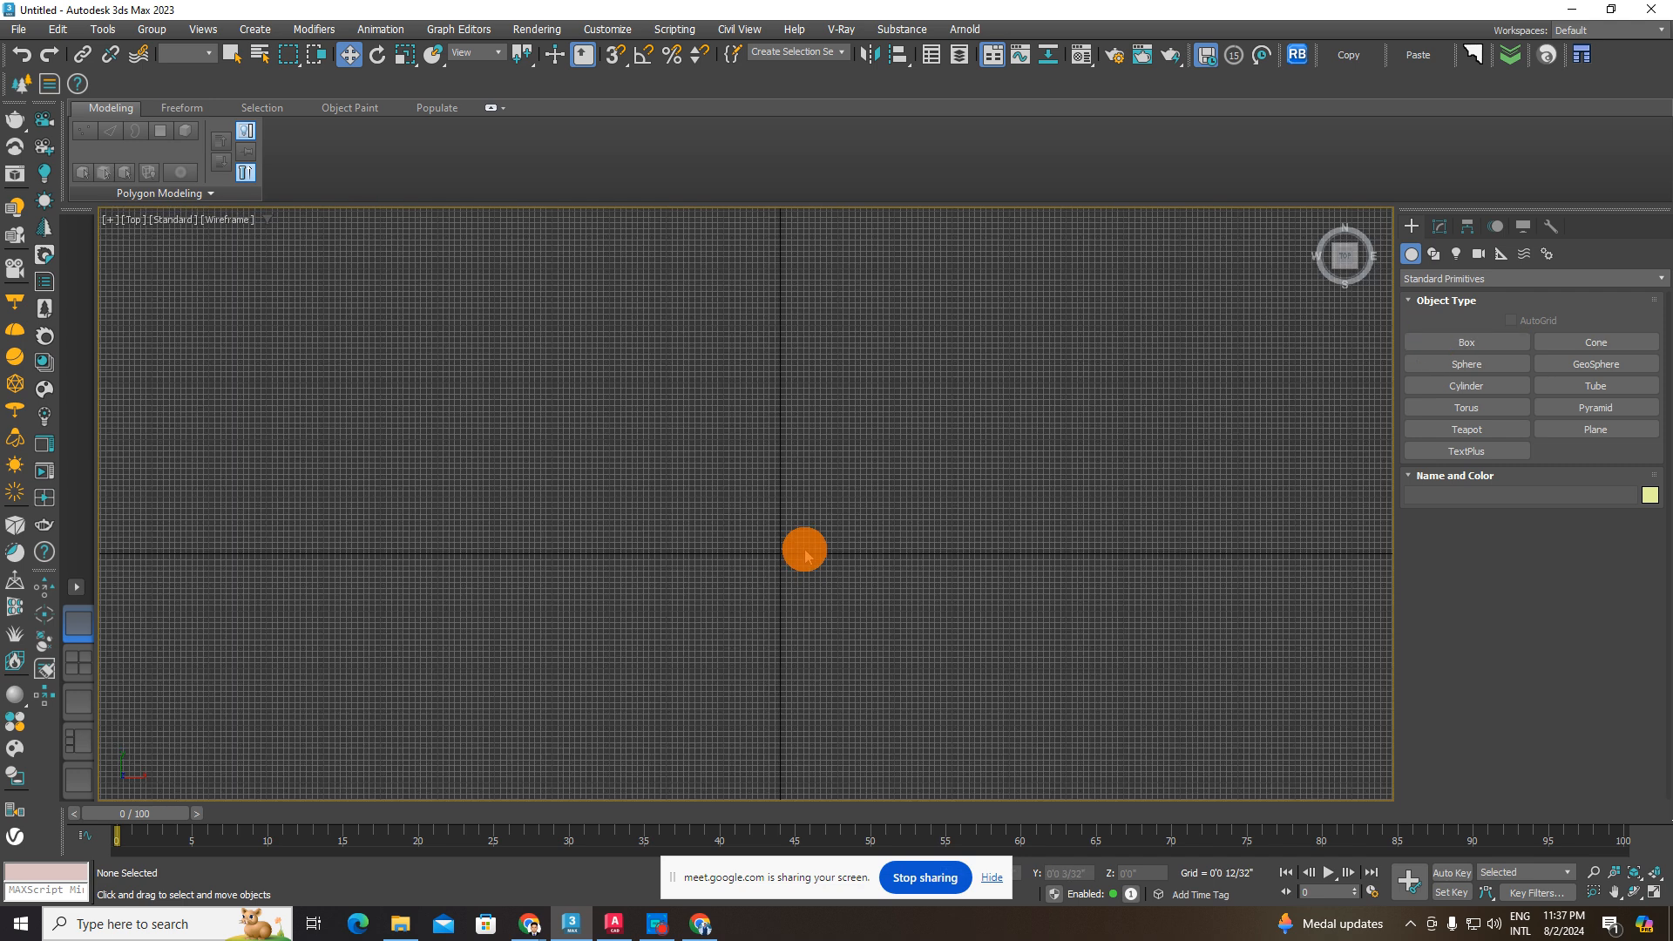
pyautogui.scroll(4, 775, 540)
pyautogui.moveTo(655, 505); pyautogui.dragTo(1080, 725)
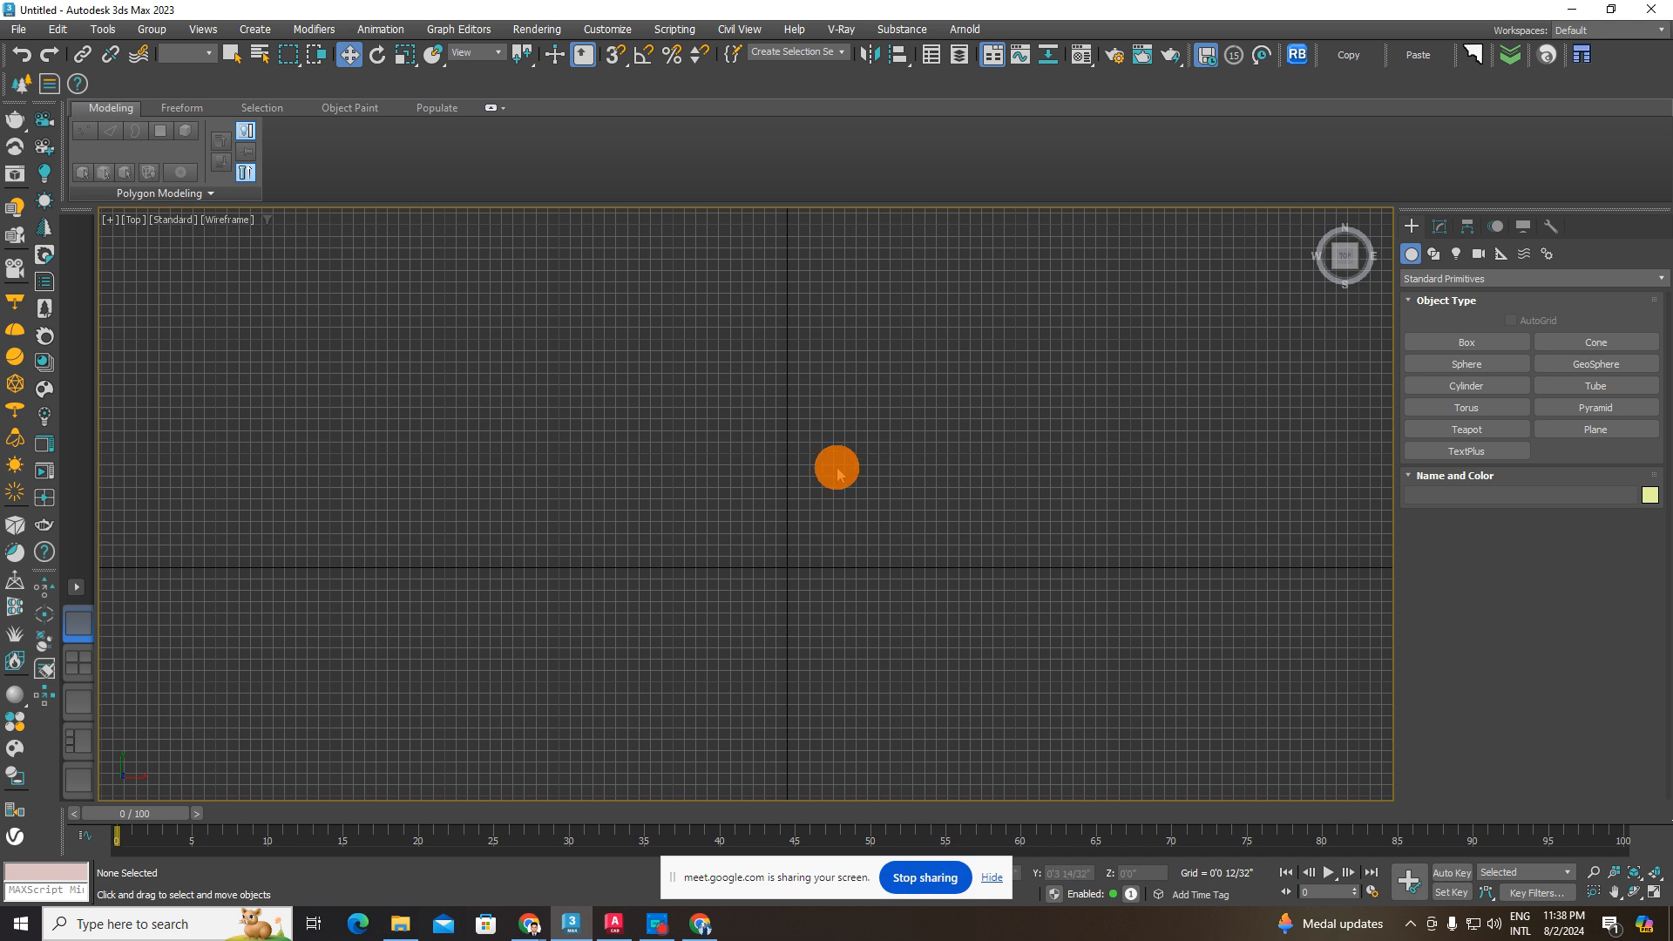
# - Hide the grid, orbit to an angled orthographic view, show the grid again and return to the Top view
pyautogui.press('g')
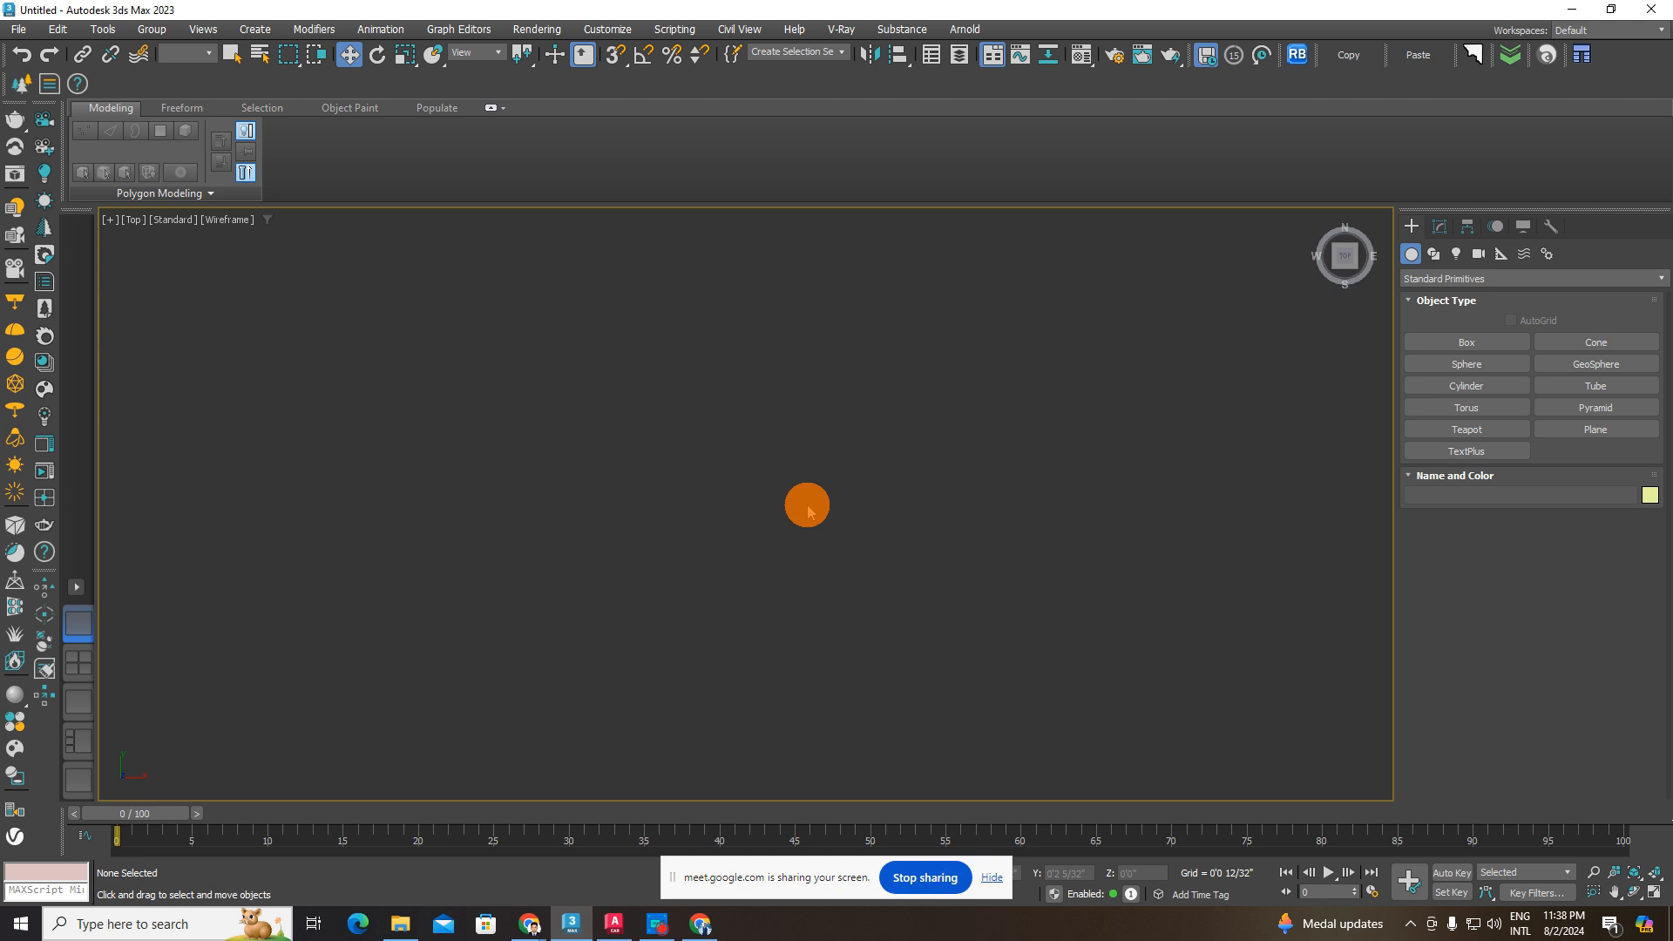
pyautogui.moveTo(798, 488)
pyautogui.keyDown('alt'); pyautogui.mouseDown(button='middle')
pyautogui.moveTo(870, 430)
pyautogui.moveTo(893, 556)
pyautogui.moveTo(795, 463)
pyautogui.mouseUp(button='middle'); pyautogui.keyUp('alt')
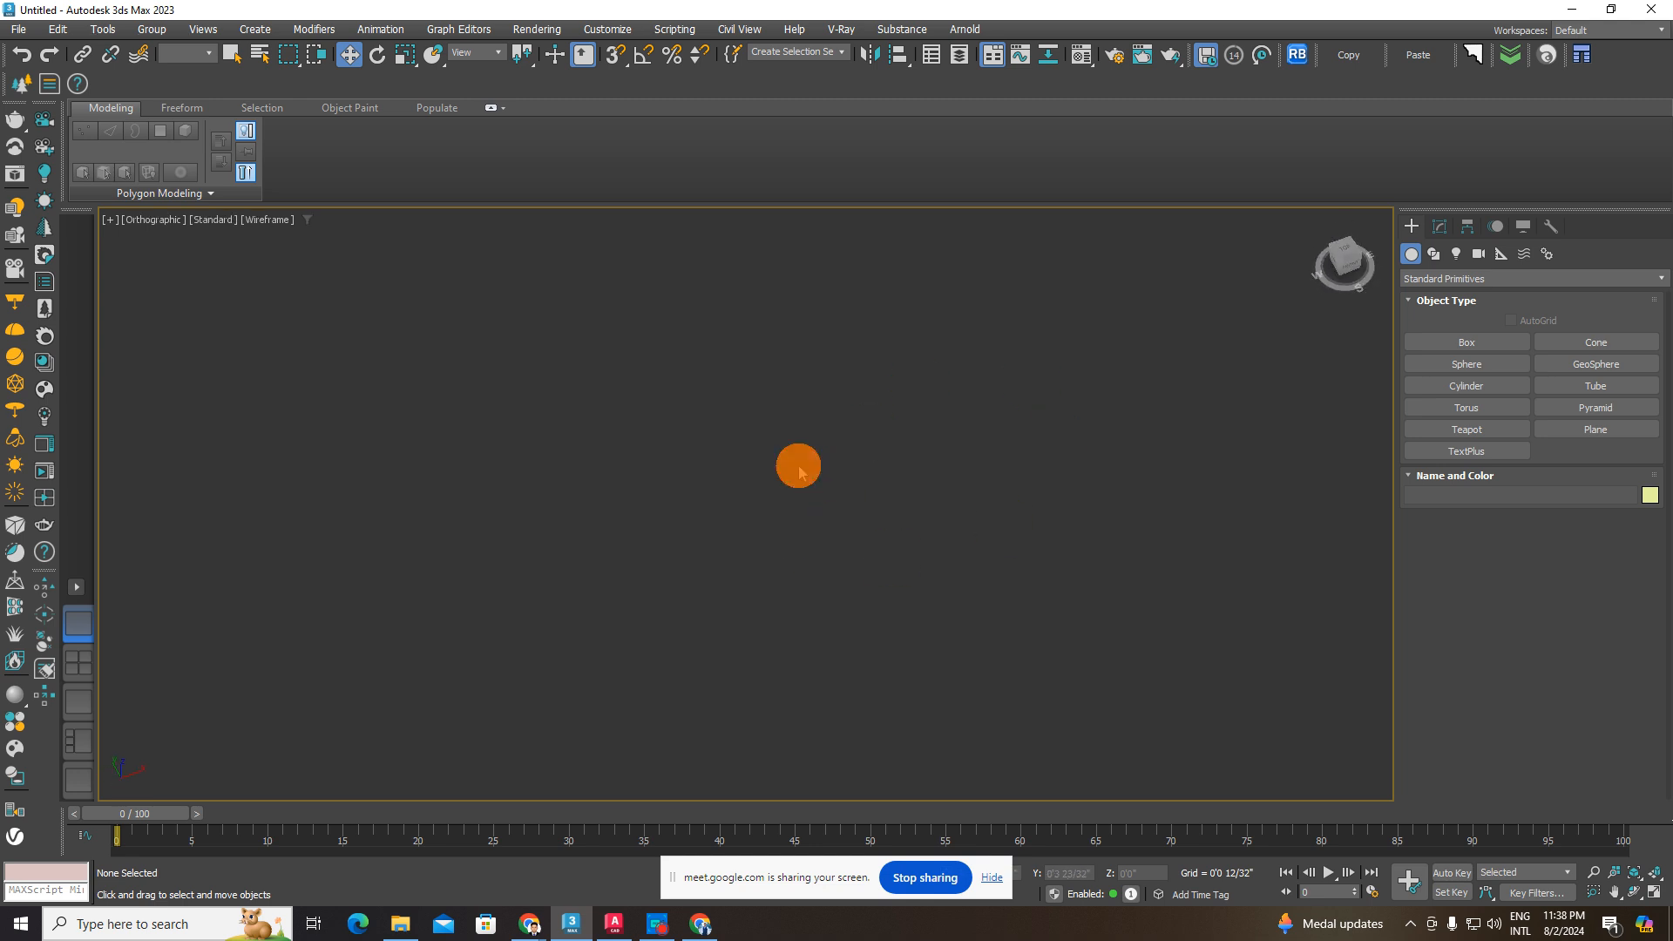
pyautogui.press('g')
pyautogui.scroll(-3, 870, 487)
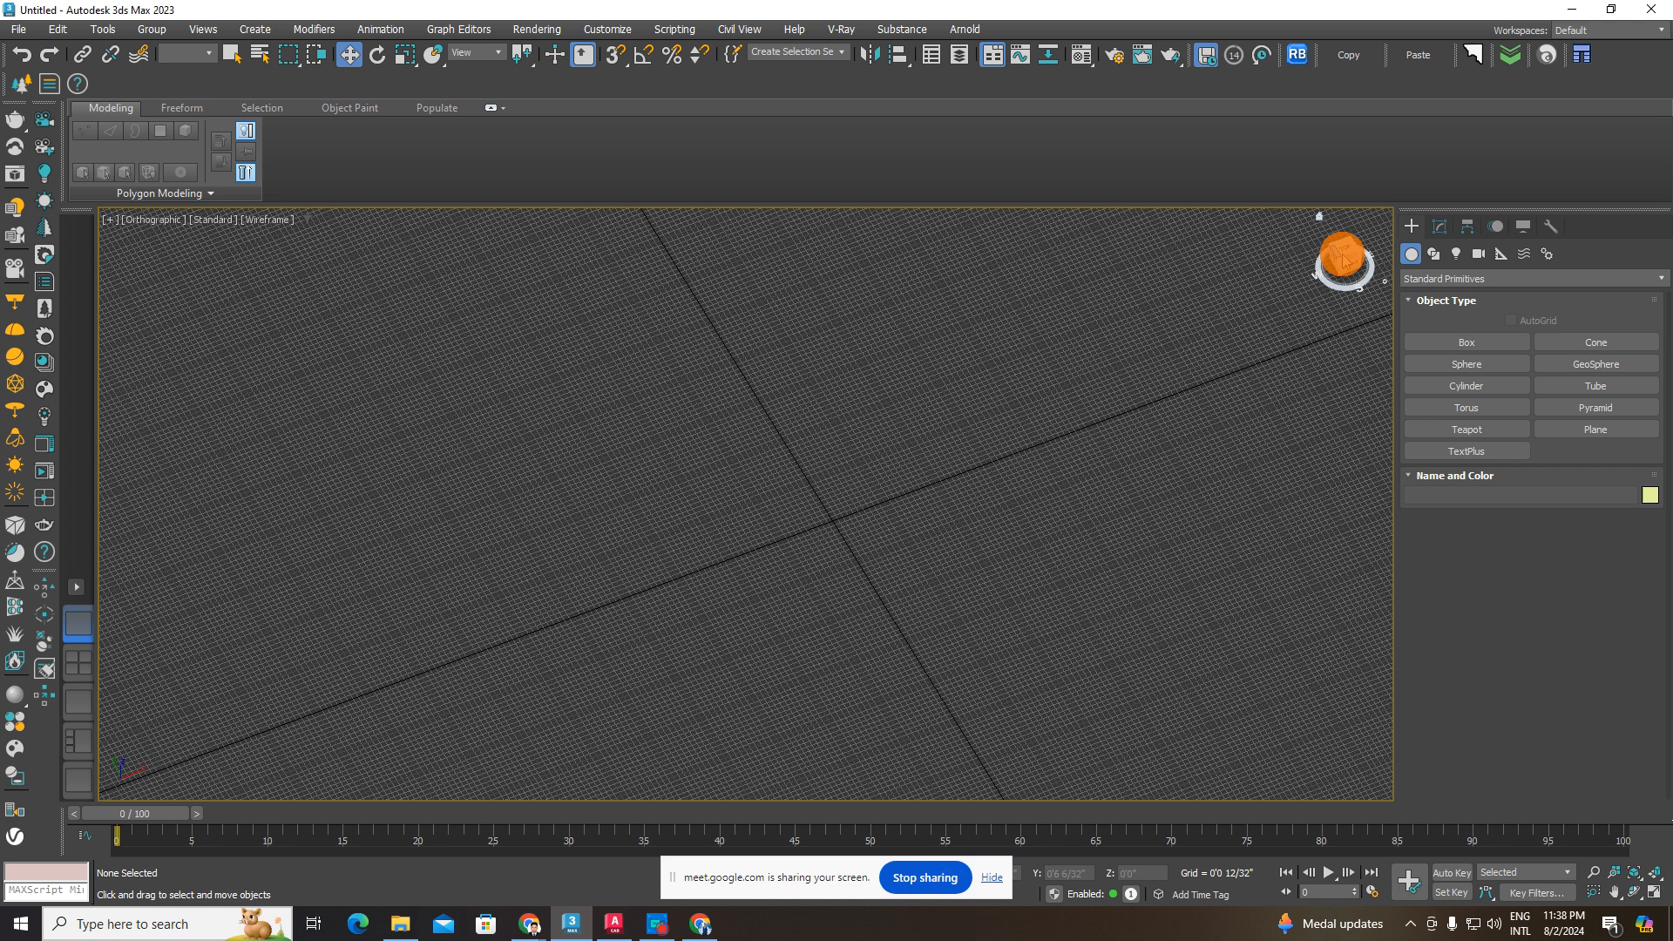
pyautogui.click(1345, 253)
# - Create a box about 3 26/32 in long, 4 in wide and 3 2/32 in high near the origin and display it with Default Shading
pyautogui.click(1467, 342)
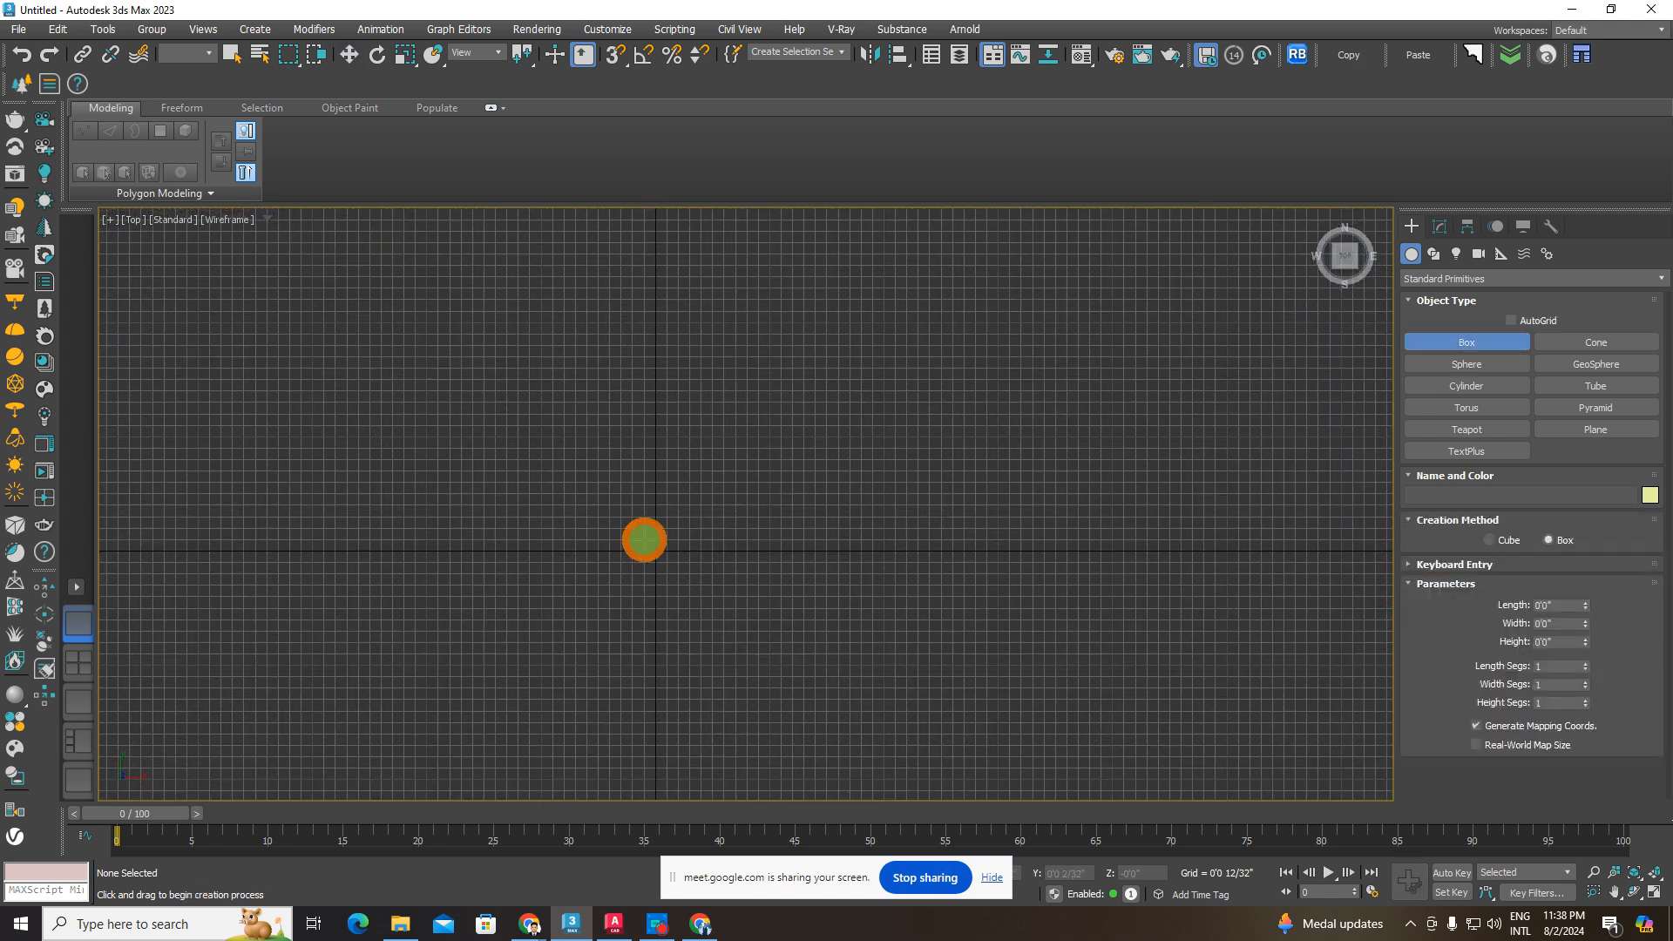
pyautogui.moveTo(609, 510); pyautogui.dragTo(726, 621)
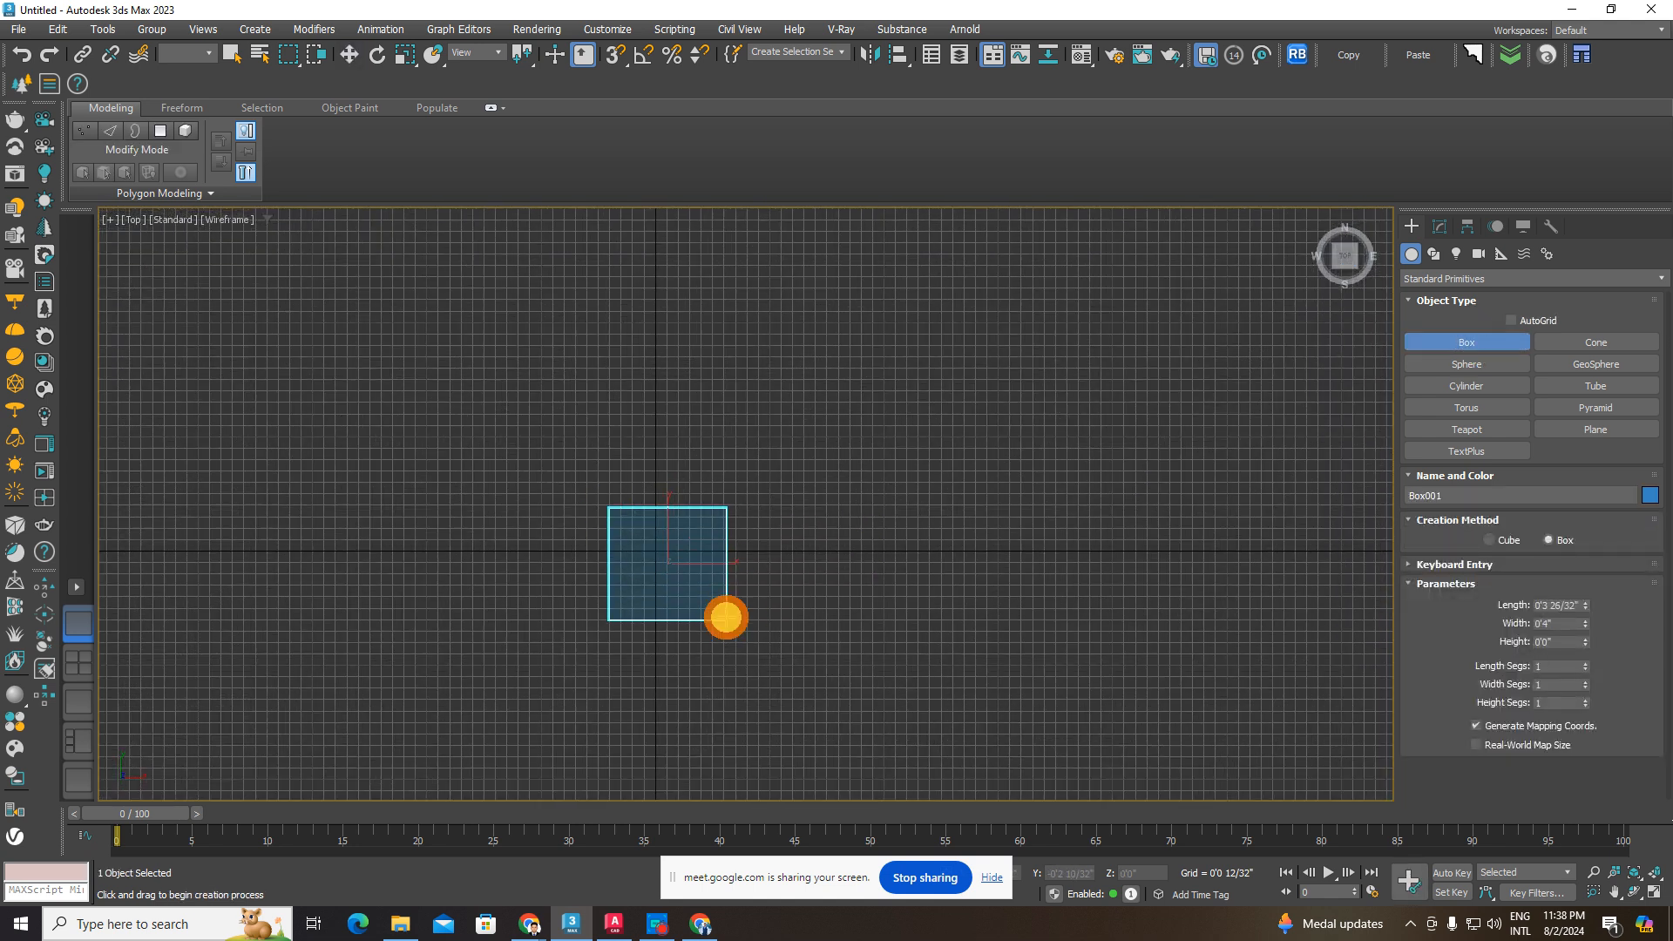
pyautogui.keyDown('alt'); pyautogui.moveTo(728, 612); pyautogui.dragTo(733, 558, button='middle'); pyautogui.keyUp('alt')
pyautogui.press('F3')
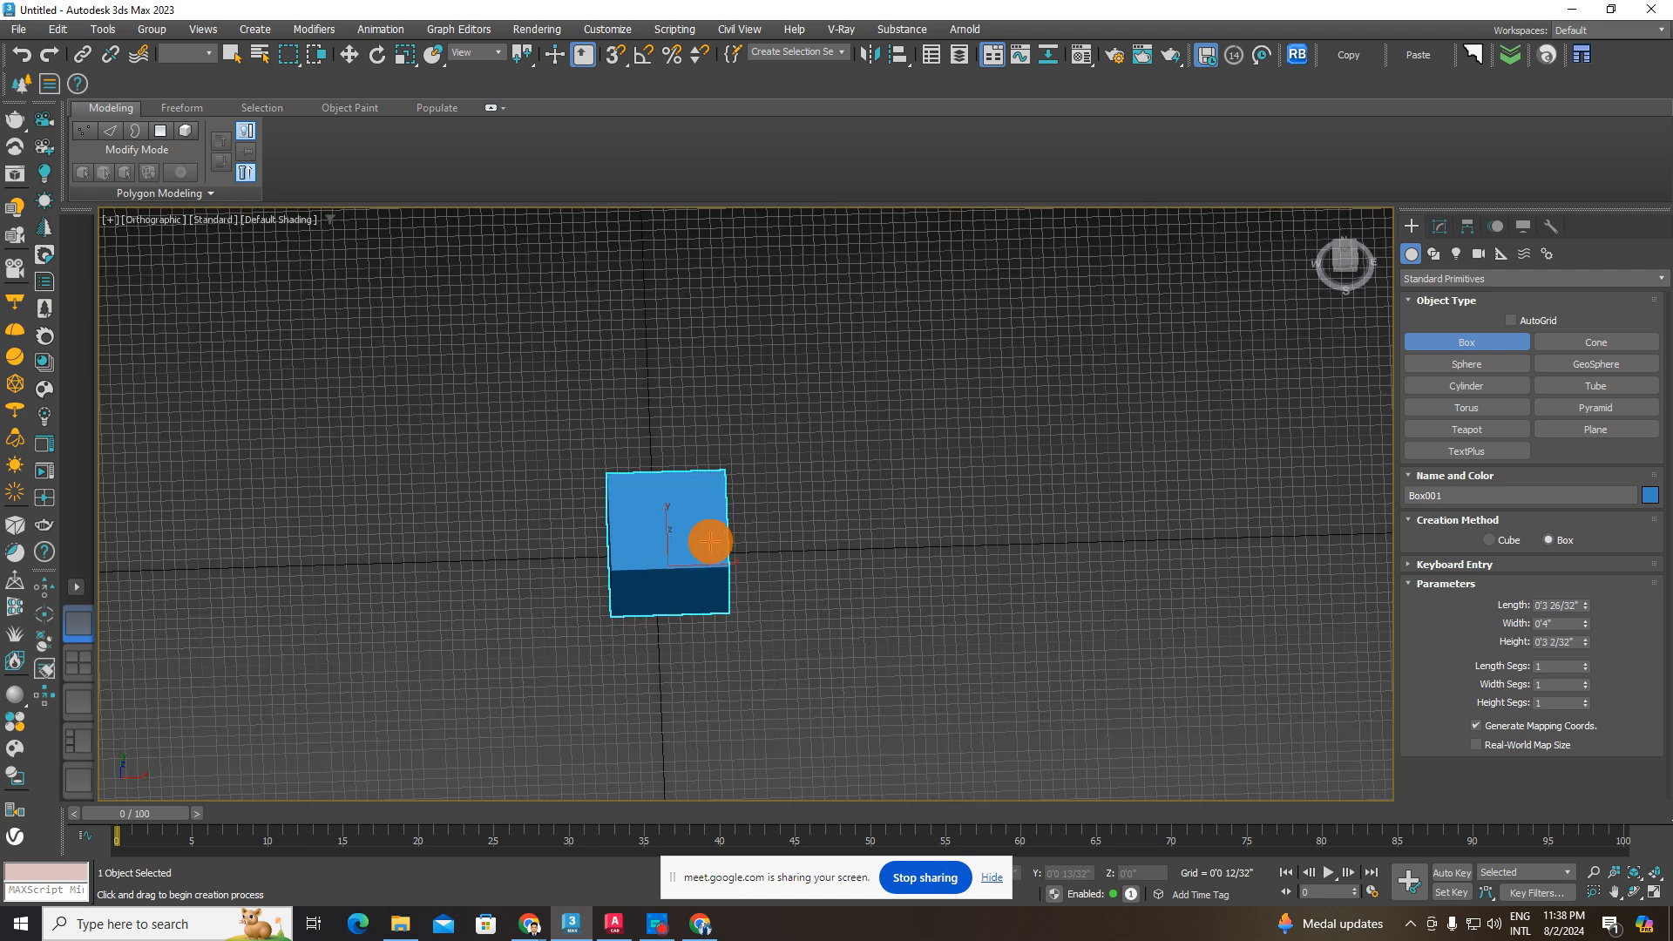
pyautogui.click(345, 57)
pyautogui.scroll(5, 659, 647)
pyautogui.moveTo(673, 571); pyautogui.dragTo(781, 629, button='middle')
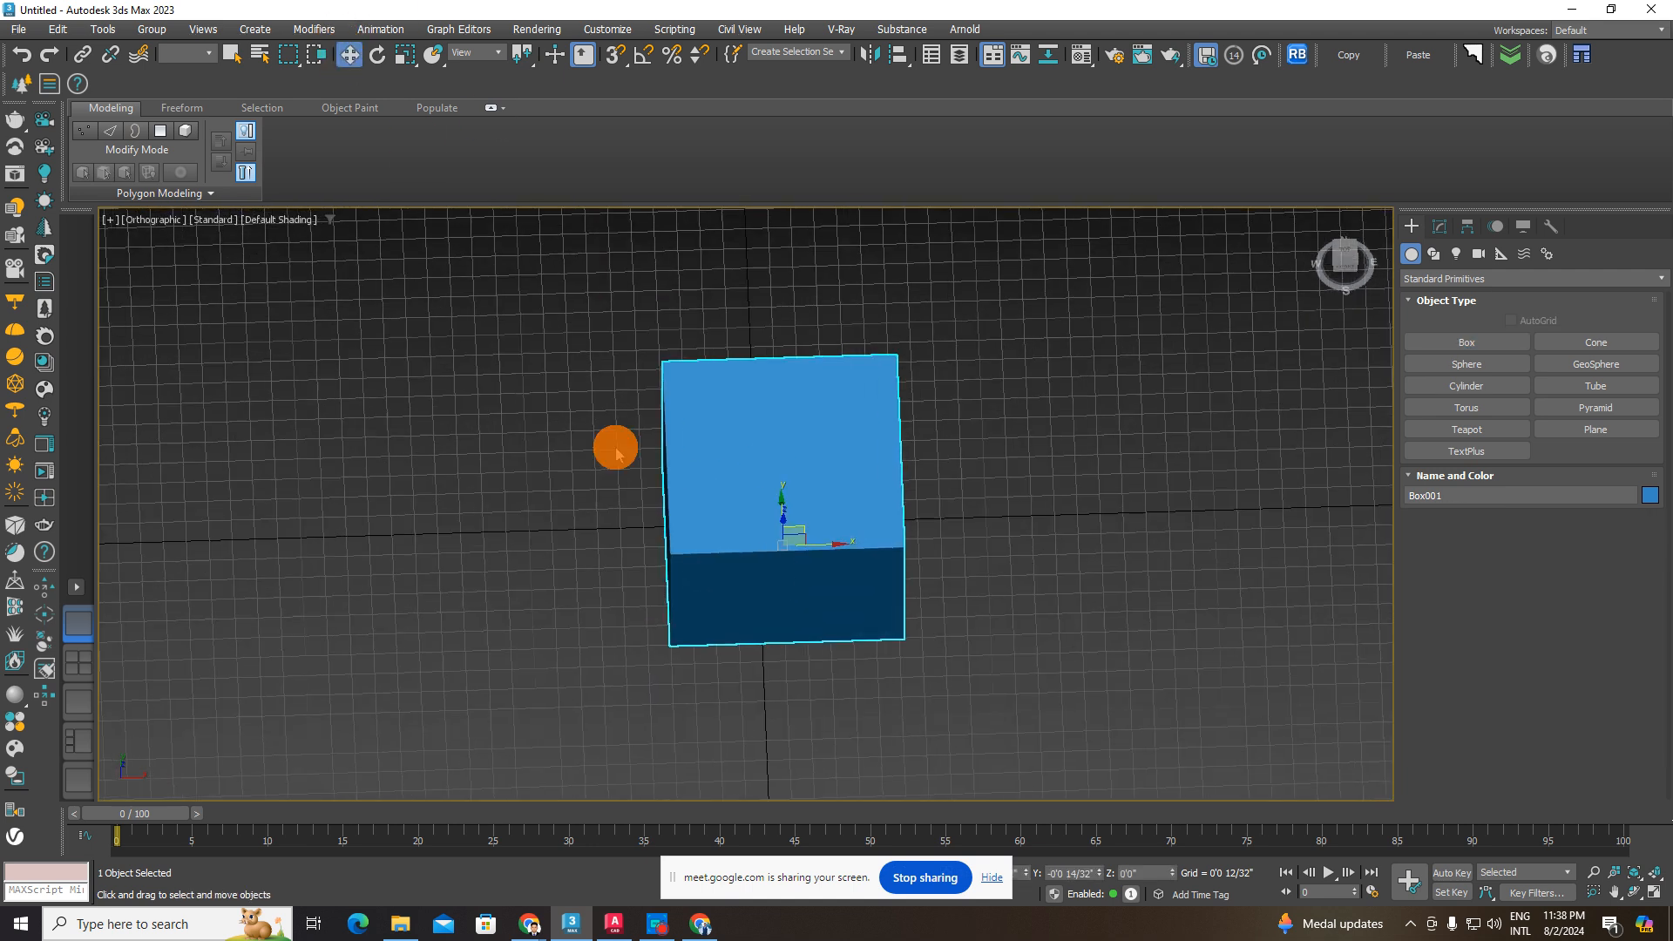
# - Hide the grid and orbit the view around the blue box to inspect it from another angle
pyautogui.press('g')
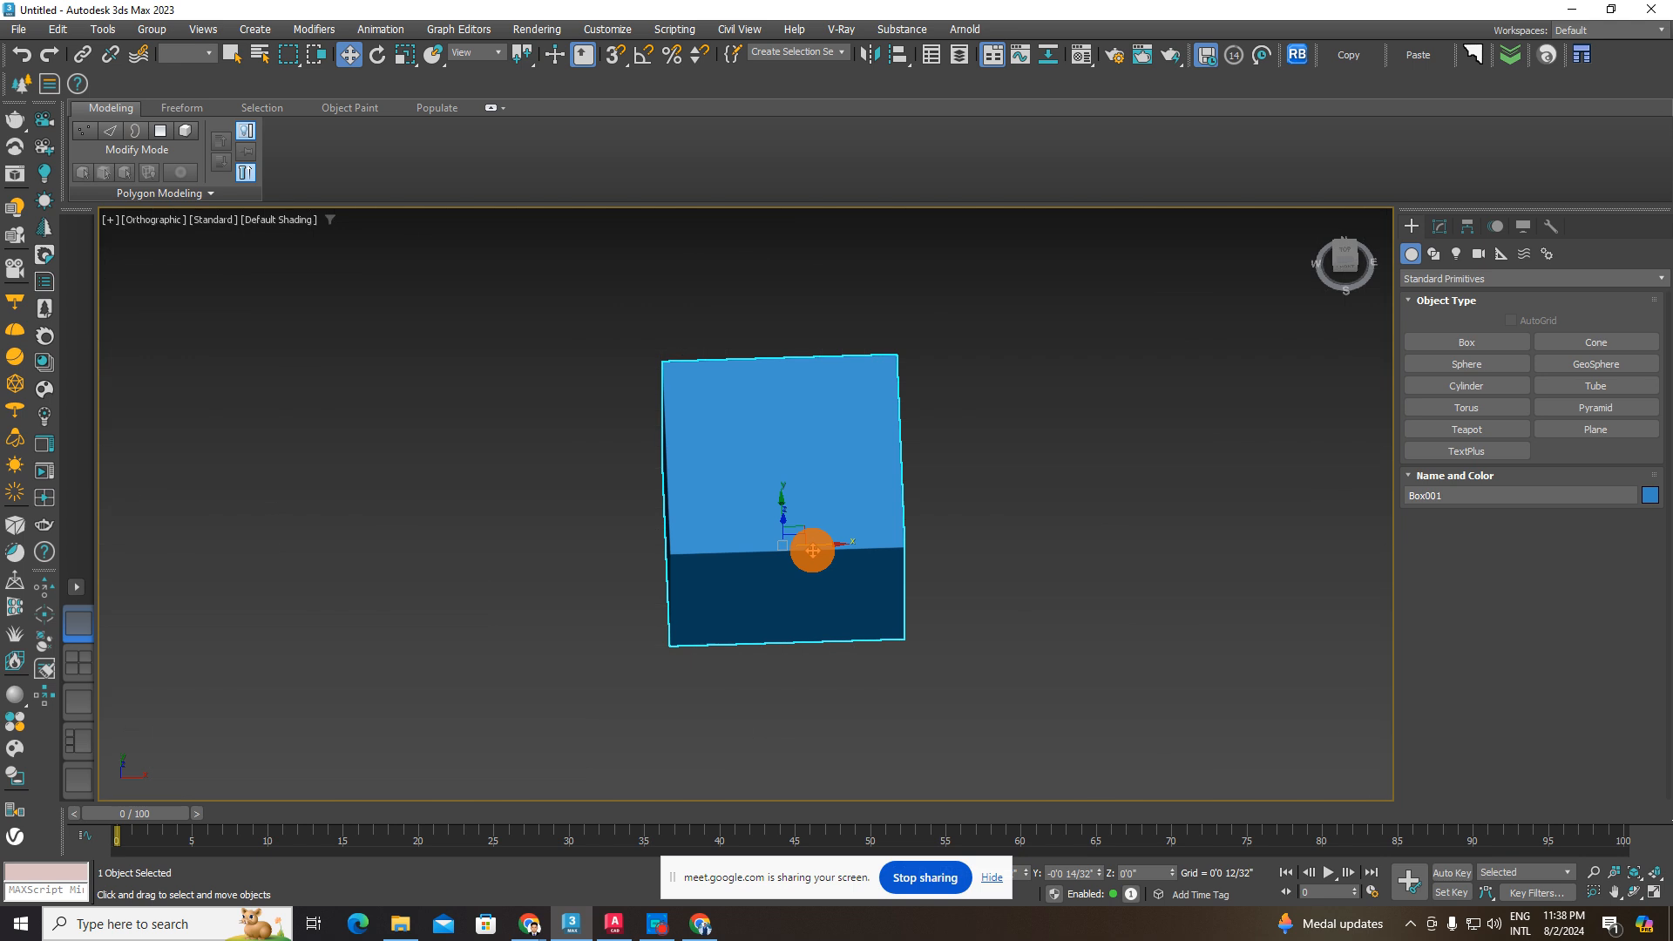
pyautogui.keyDown('alt'); pyautogui.moveTo(938, 516); pyautogui.dragTo(1111, 603, button='middle'); pyautogui.keyUp('alt')
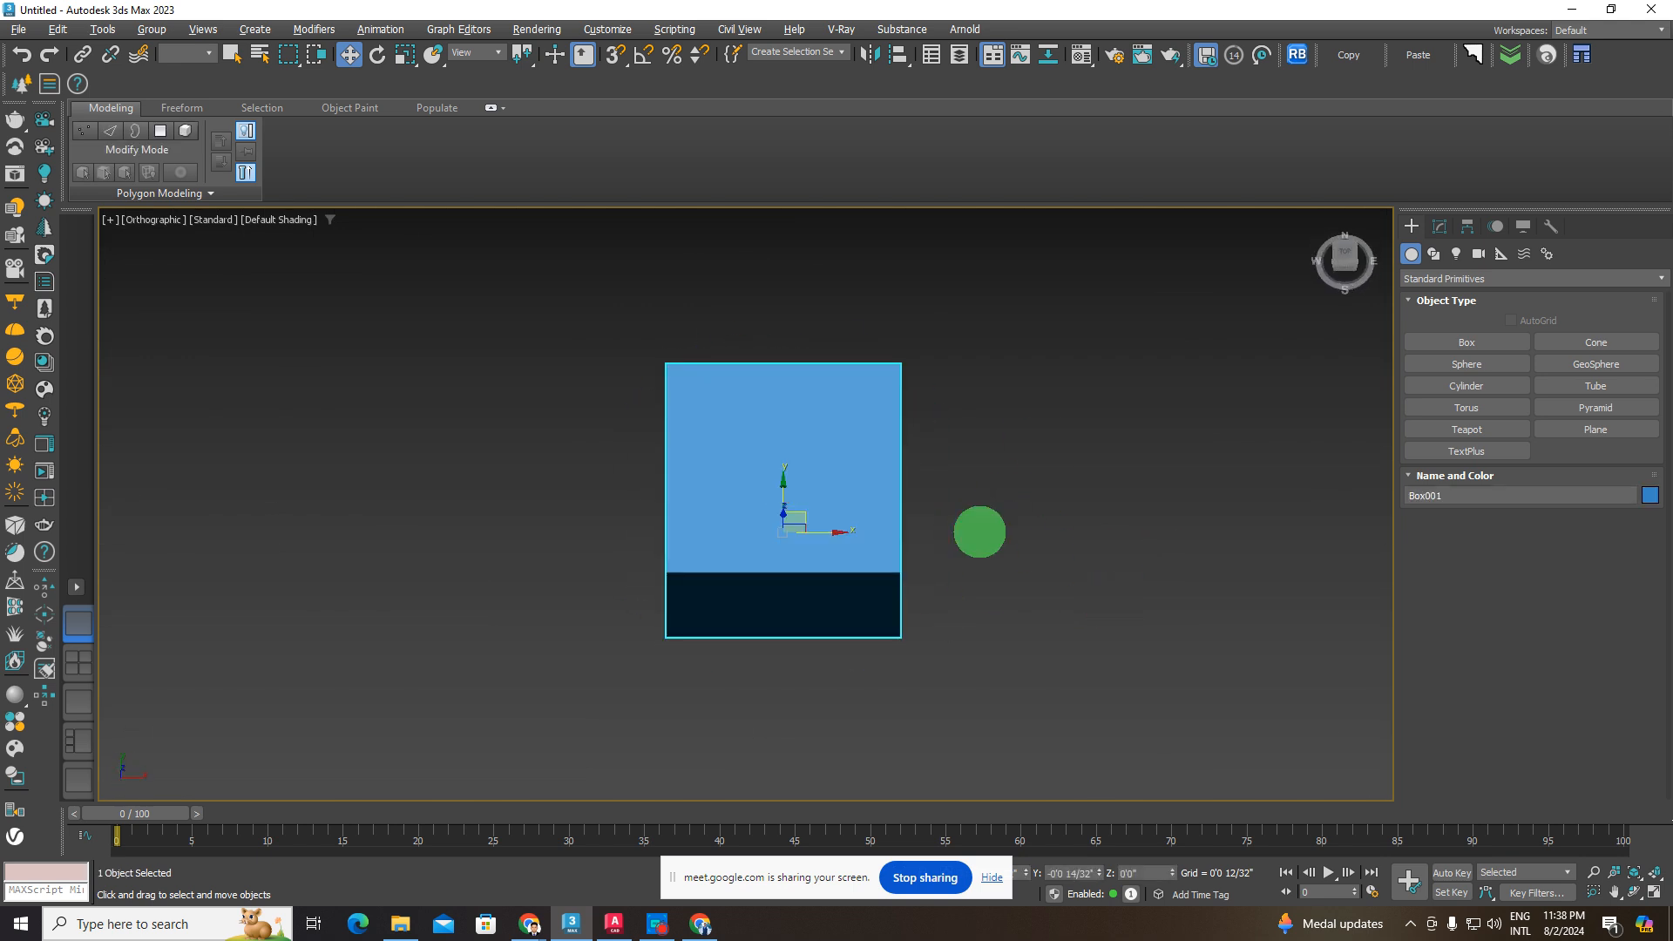
pyautogui.keyDown('alt'); pyautogui.moveTo(979, 531); pyautogui.dragTo(1165, 580, button='middle'); pyautogui.keyUp('alt')
pyautogui.click(1165, 578)
pyautogui.click(783, 517)
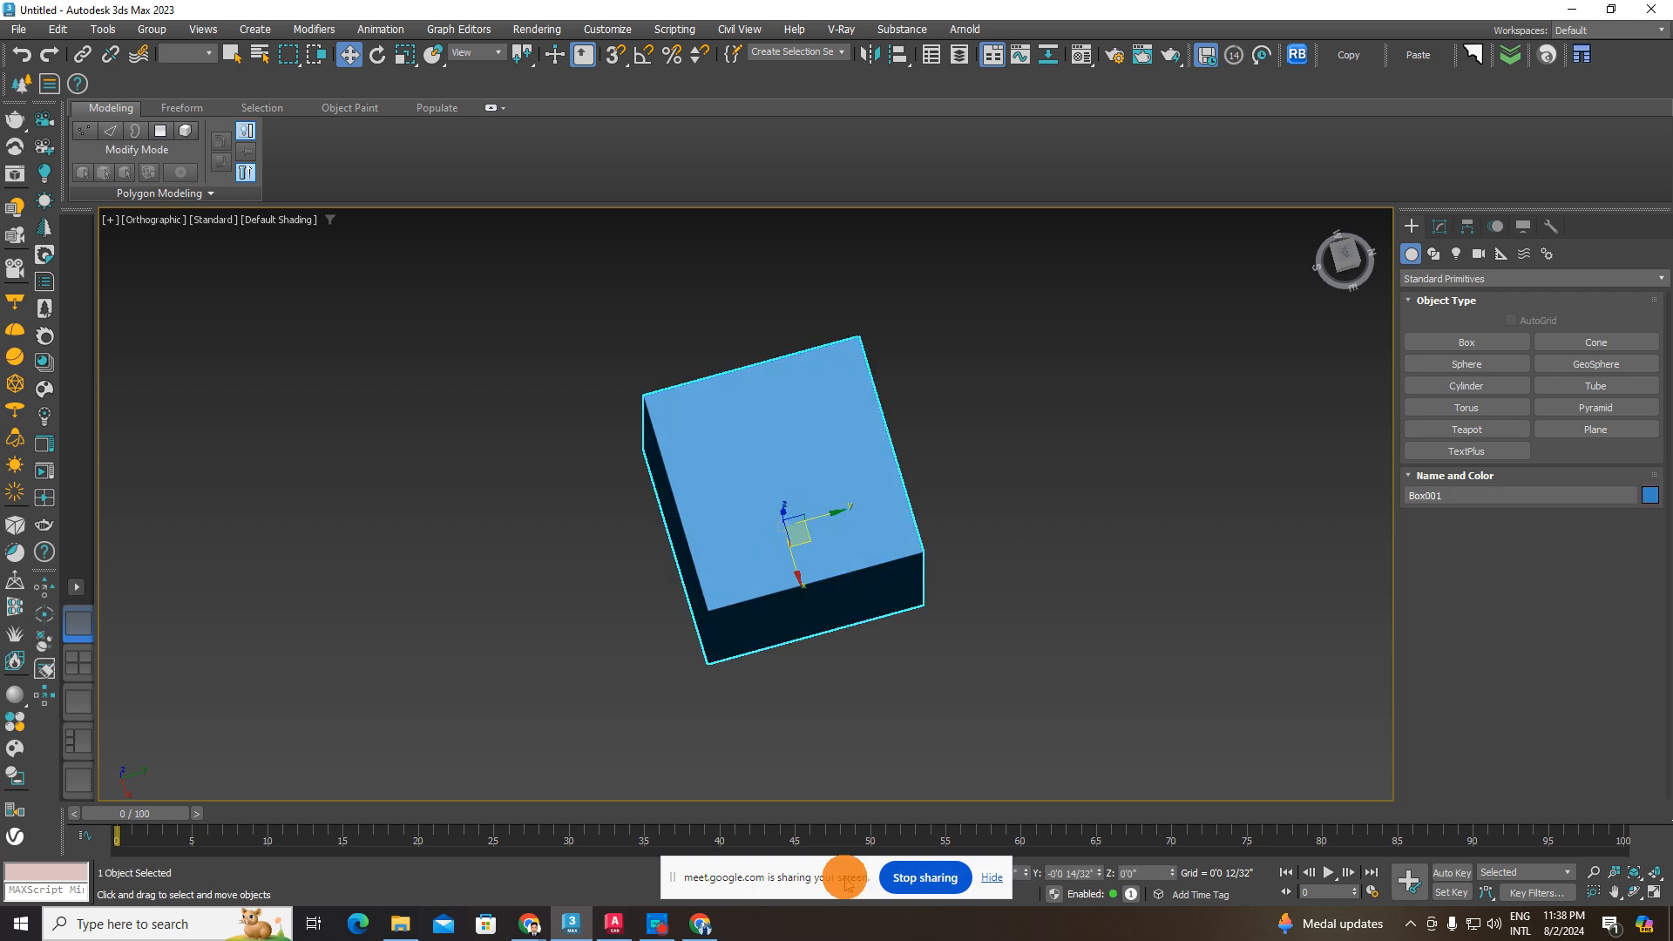
# - Reposition the screen-sharing bar clear of the coordinate readout and delete the blue box
pyautogui.moveTo(840, 877); pyautogui.dragTo(165, 814)
pyautogui.click(930, 480)
pyautogui.click(784, 490)
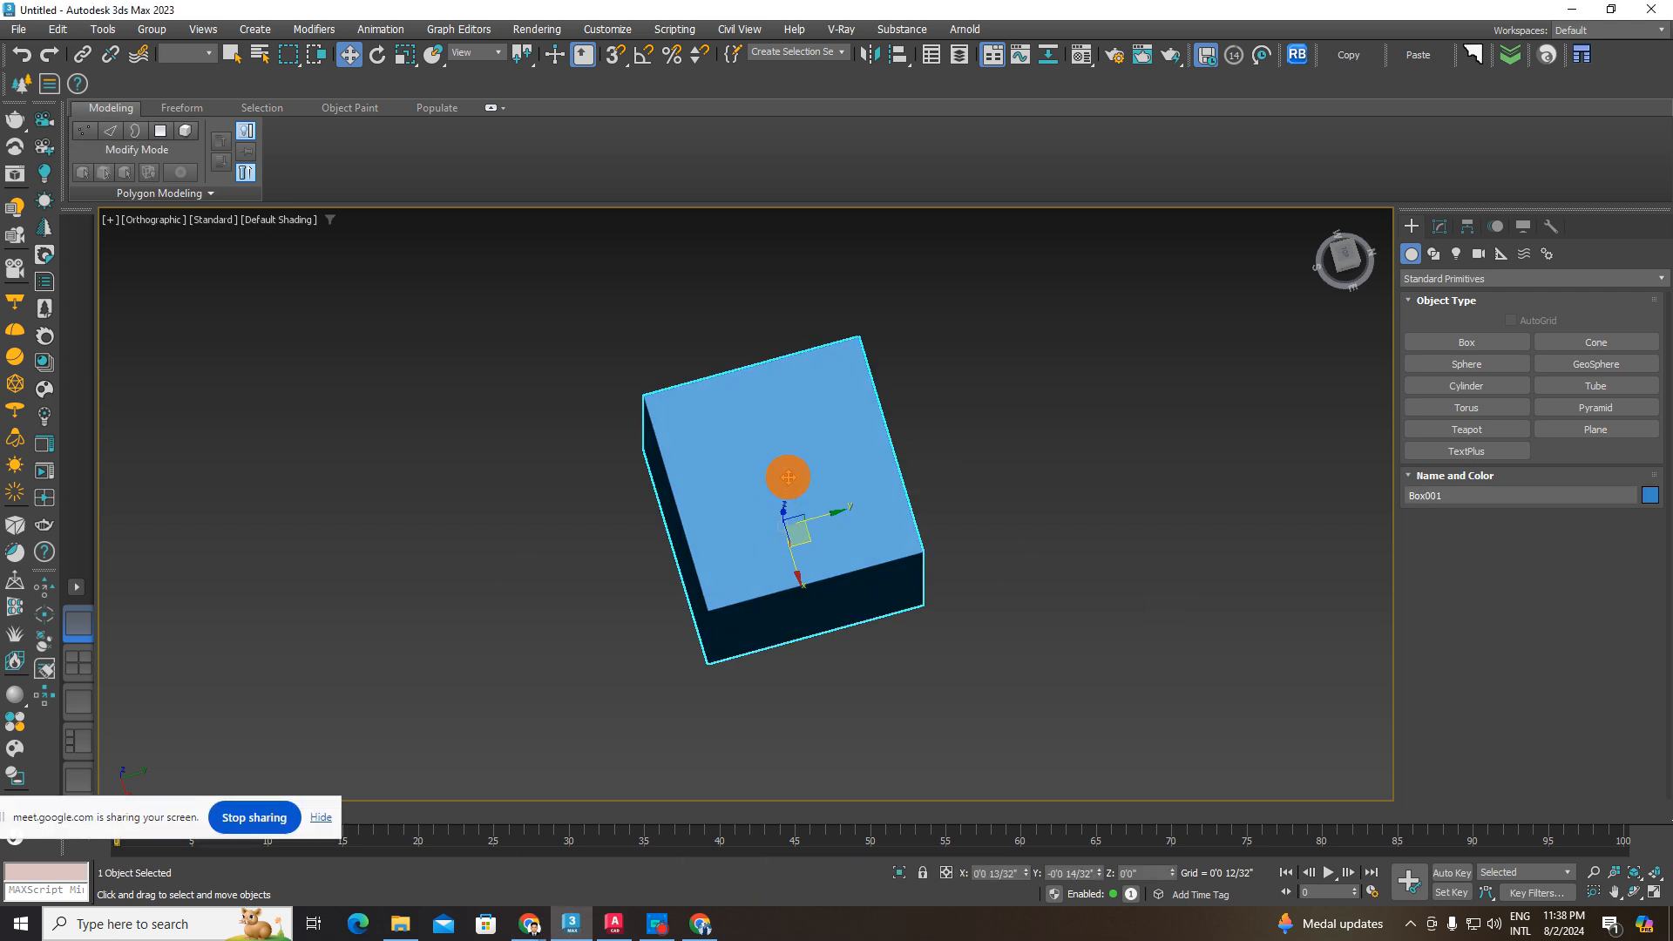
pyautogui.press('Delete')
pyautogui.moveTo(180, 814); pyautogui.dragTo(556, 873)
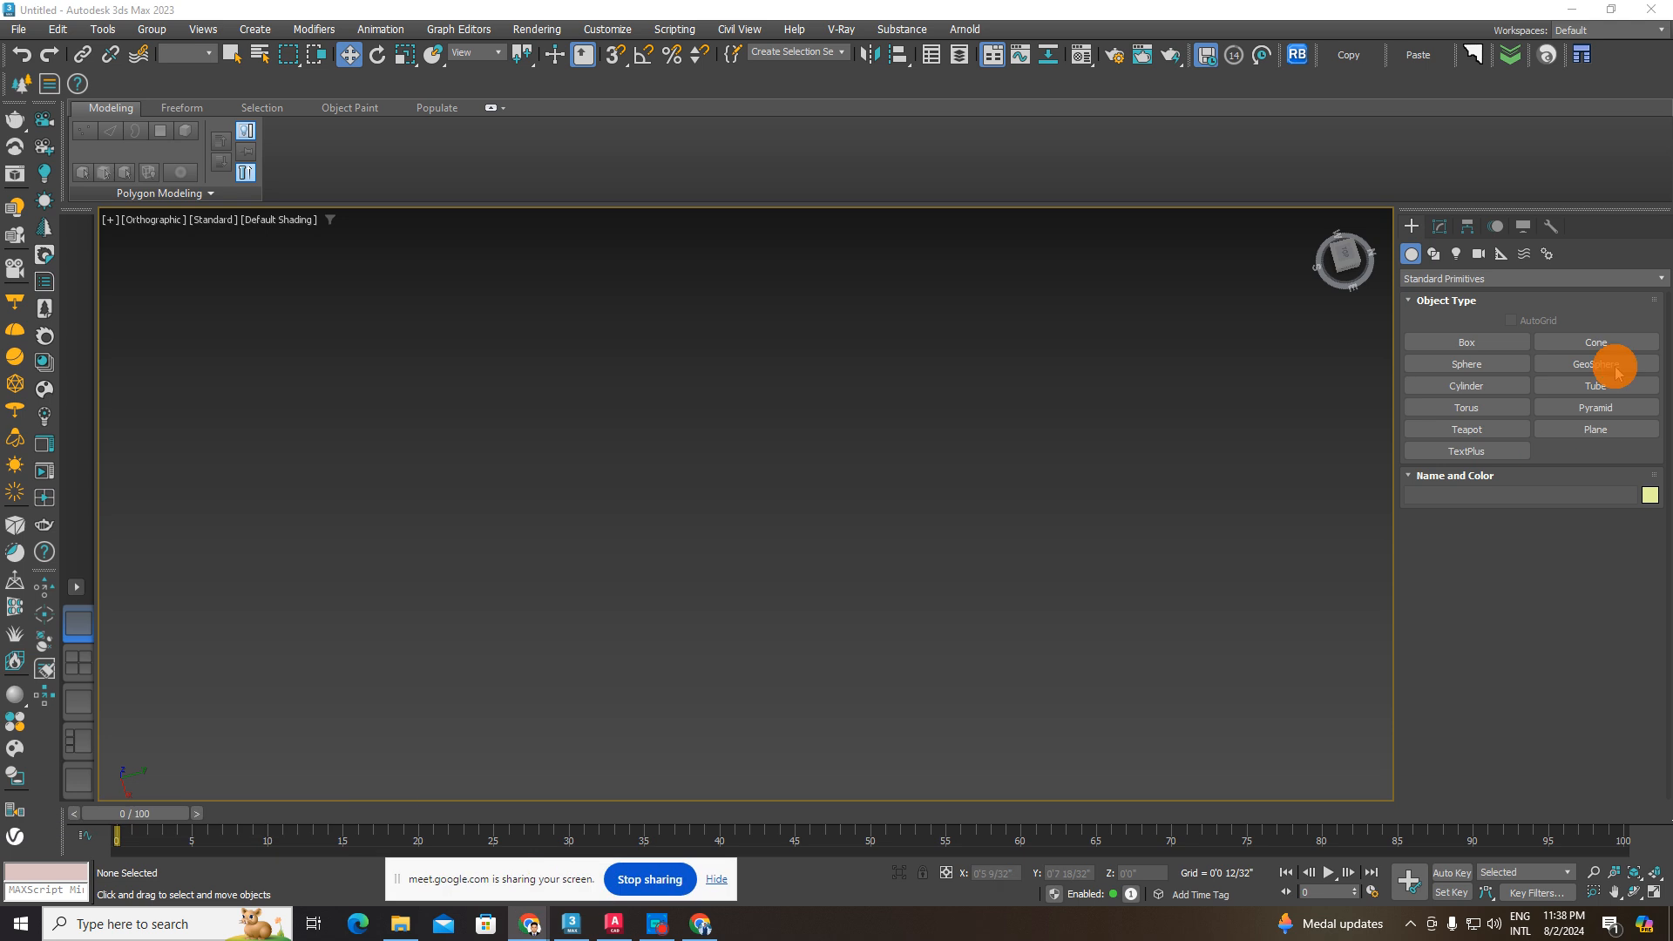
# - Review the geometry categories available for creation, keeping Standard Primitives active
pyautogui.click(1446, 281)
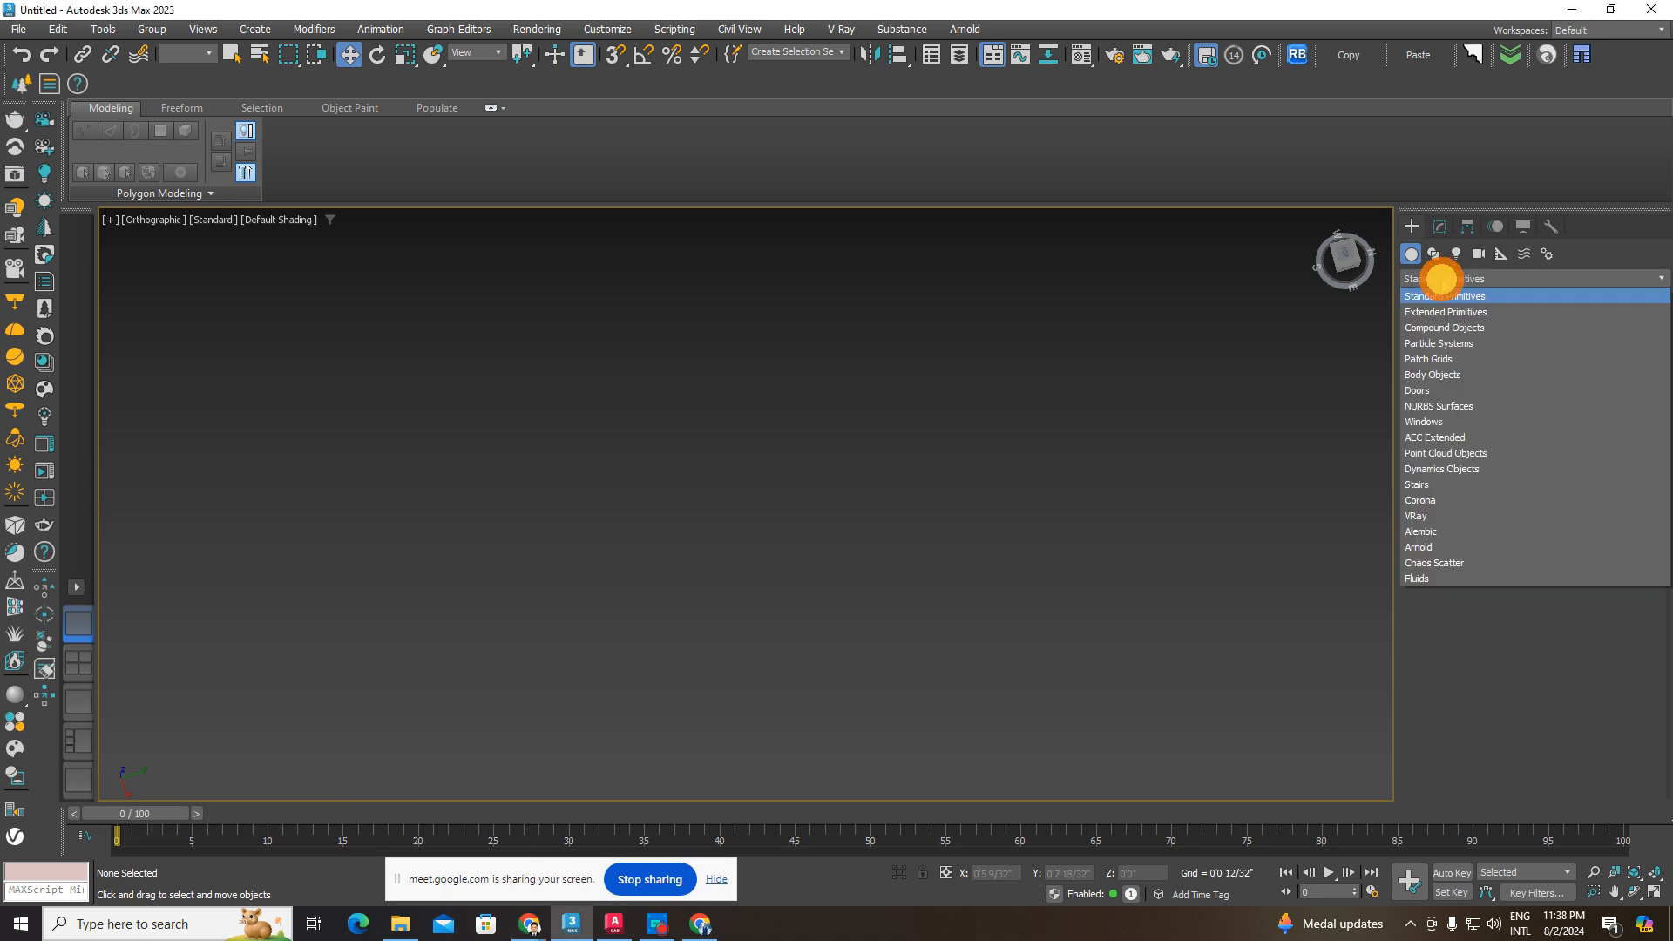
pyautogui.click(1444, 282)
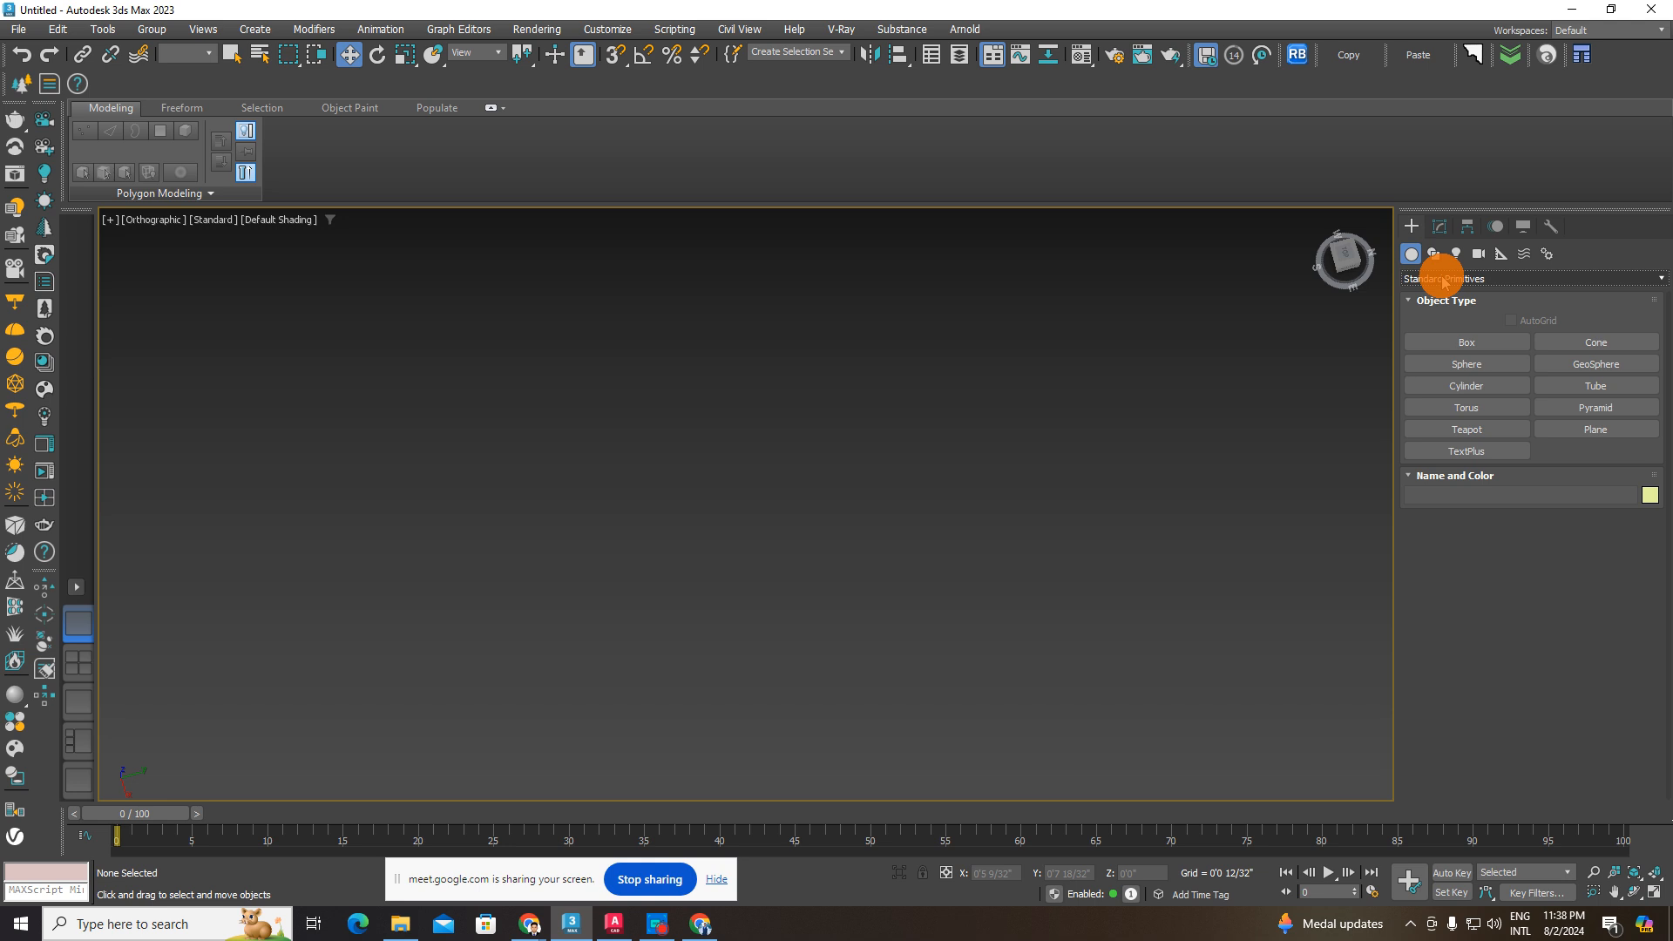
pyautogui.click(1444, 282)
pyautogui.click(1293, 306)
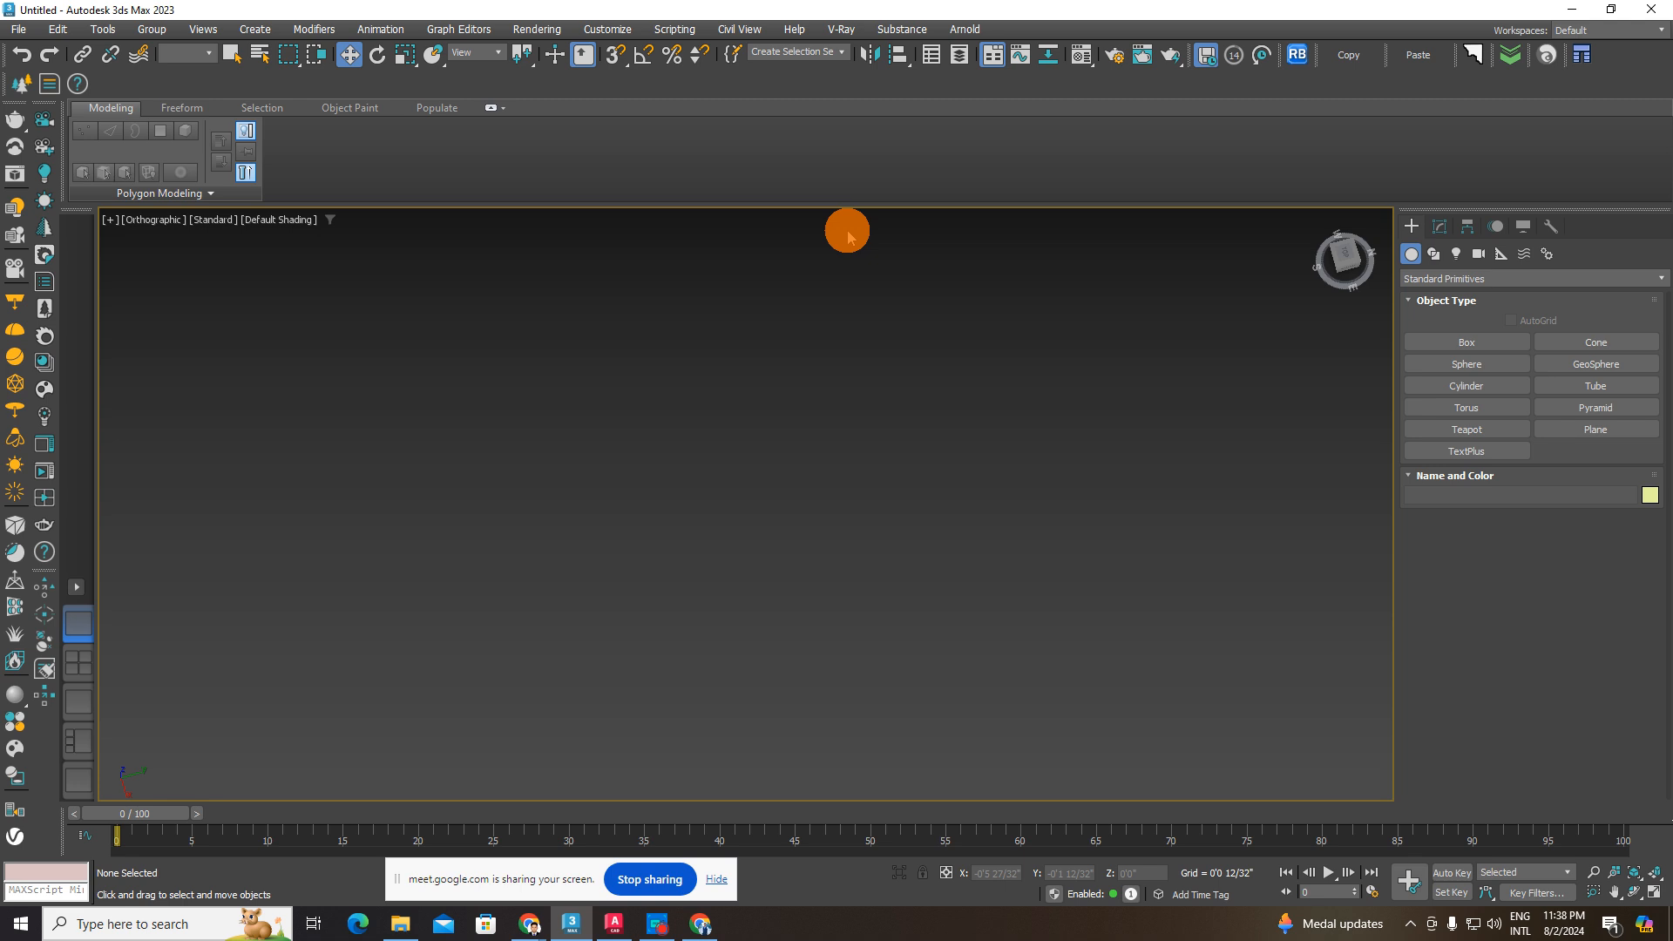
# - Create a box about 4 17/32 in long, 3 21/32 in wide and 4 30/32 in high, finishing with the Move tool
pyautogui.click(1453, 344)
pyautogui.moveTo(656, 510); pyautogui.dragTo(876, 593)
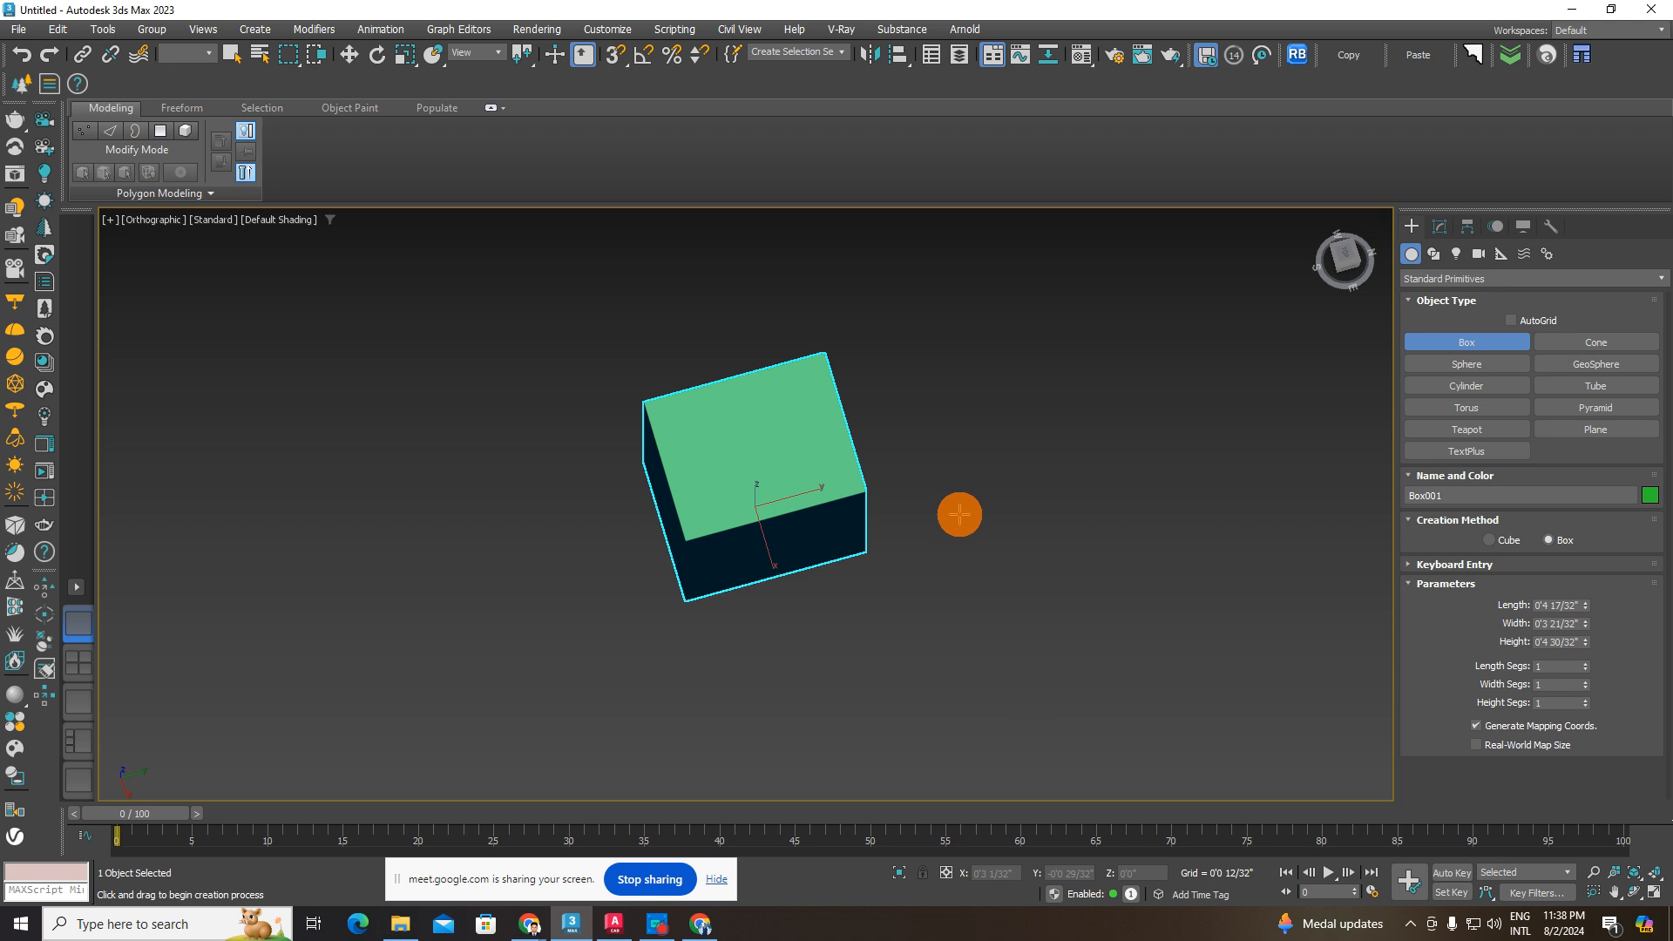
pyautogui.click(350, 56)
# - Deselect and reselect the green box to compare how it looks in both states
pyautogui.click(734, 426)
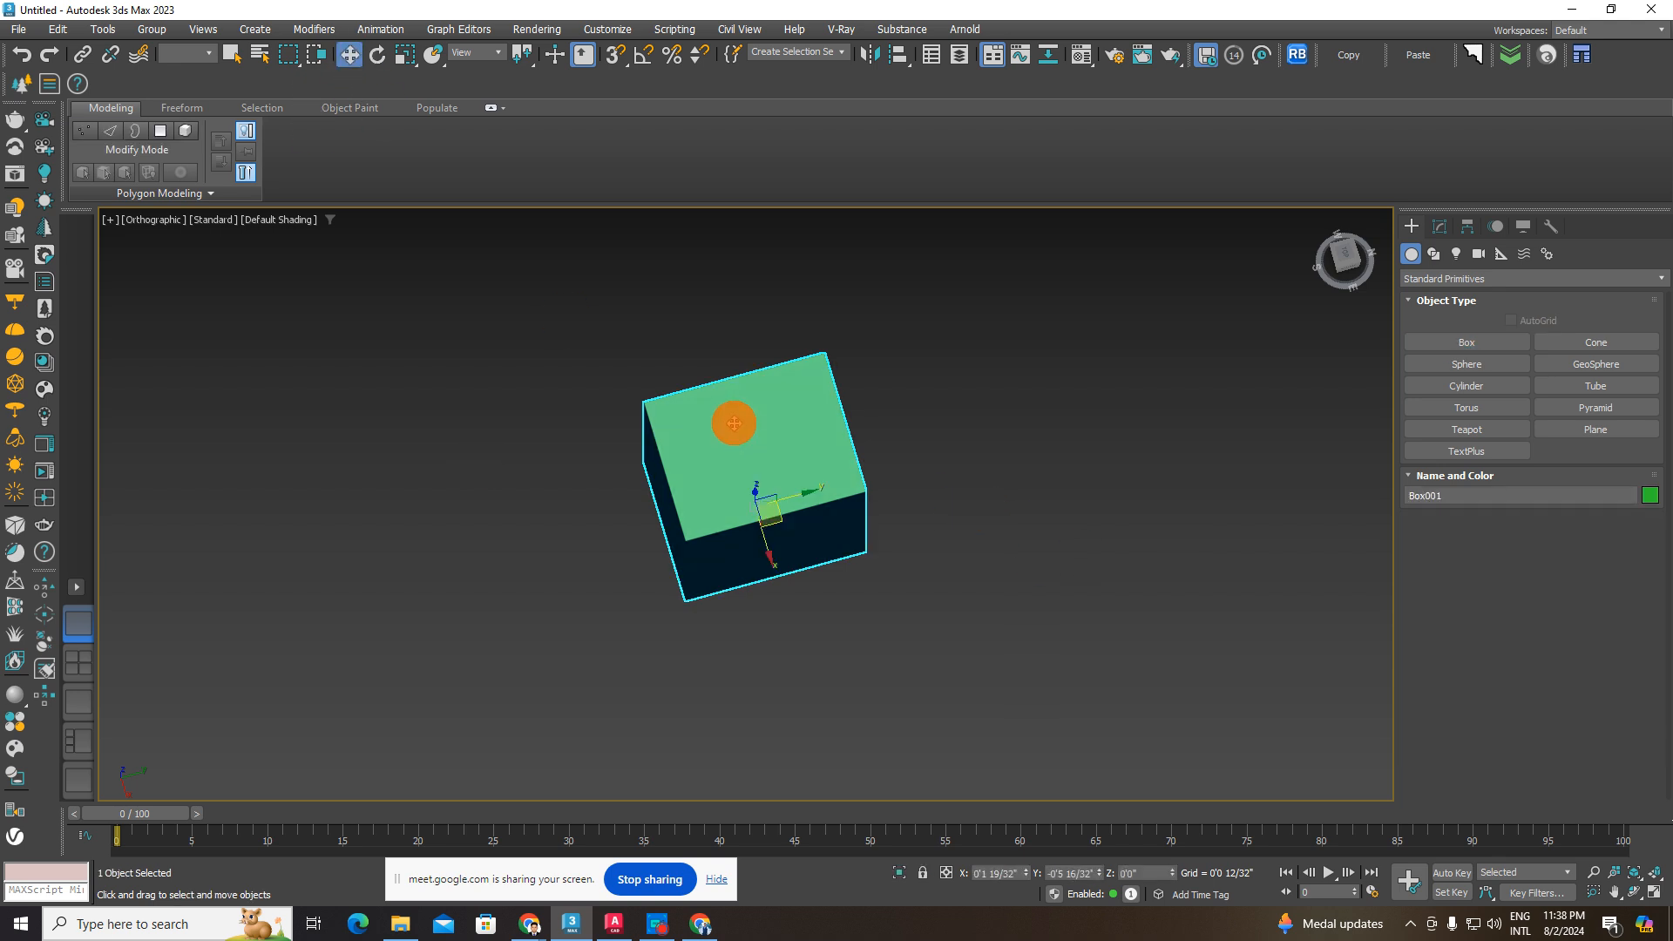
pyautogui.click(1000, 479)
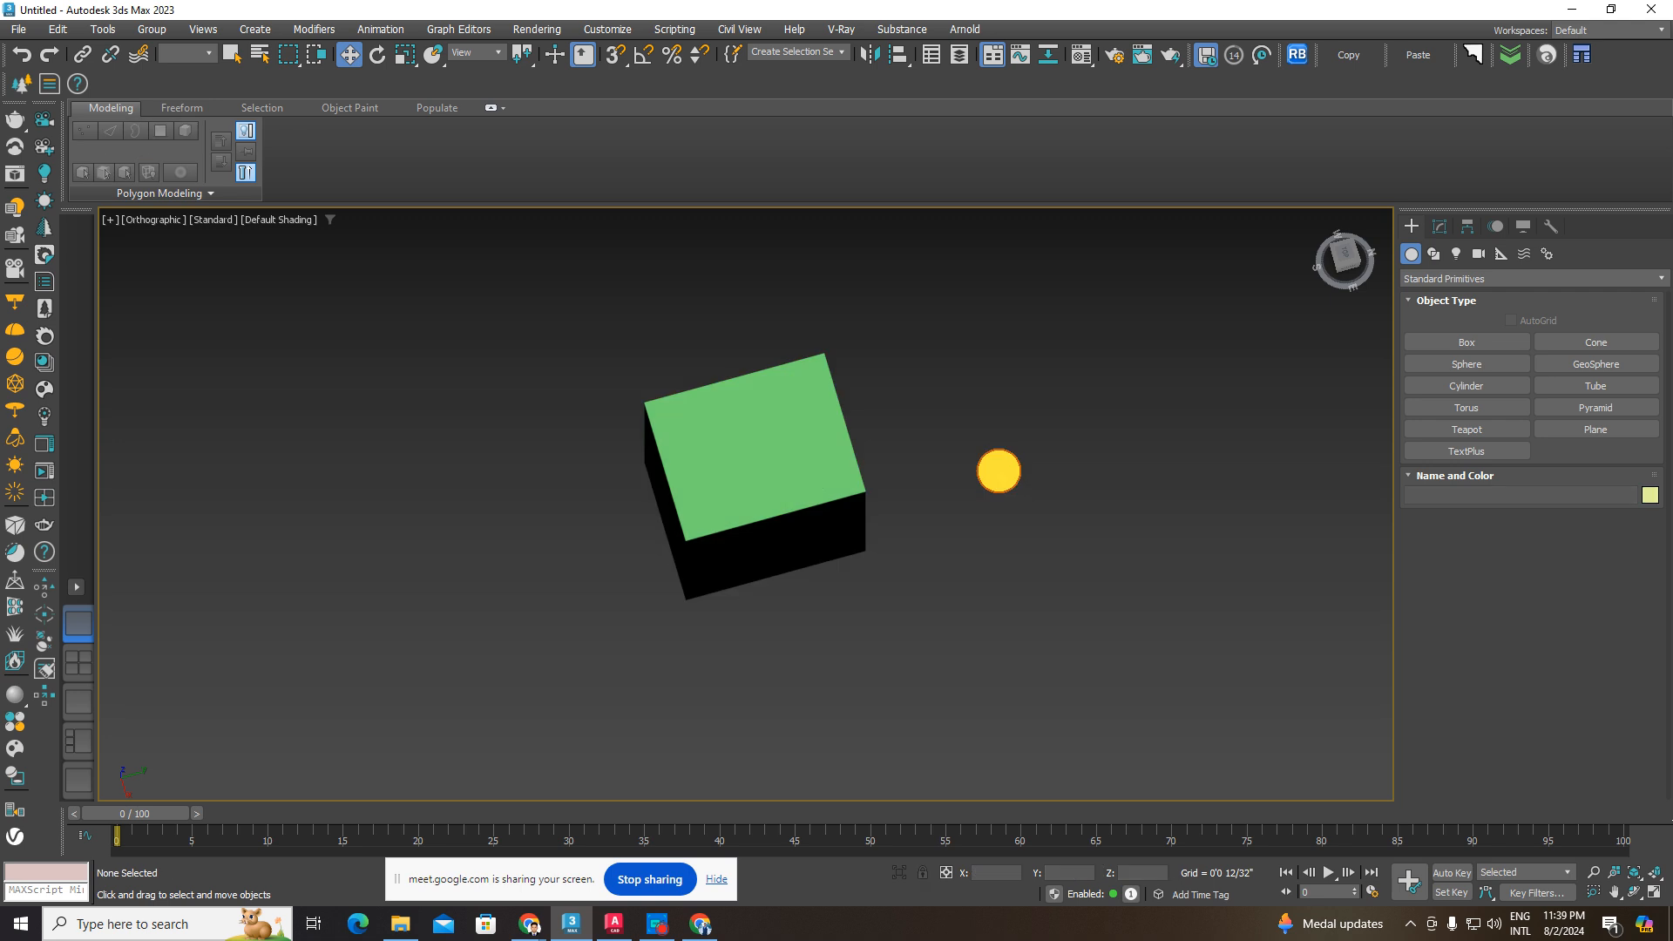
pyautogui.click(821, 428)
pyautogui.scroll(3, 810, 443)
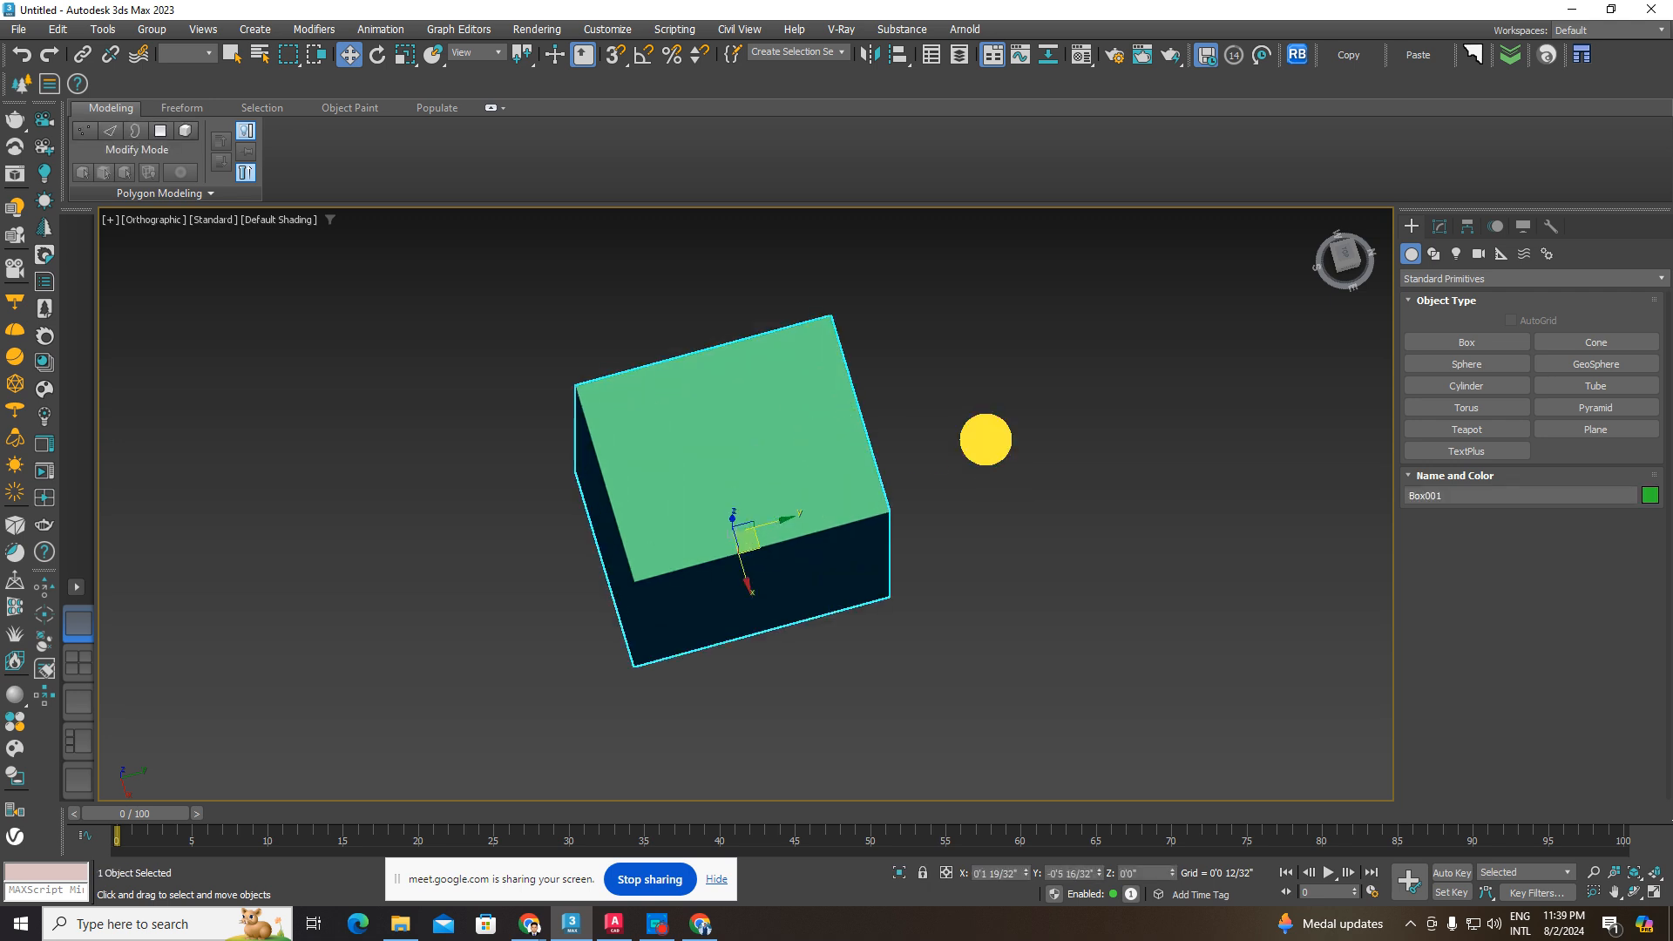
pyautogui.click(986, 438)
pyautogui.click(788, 448)
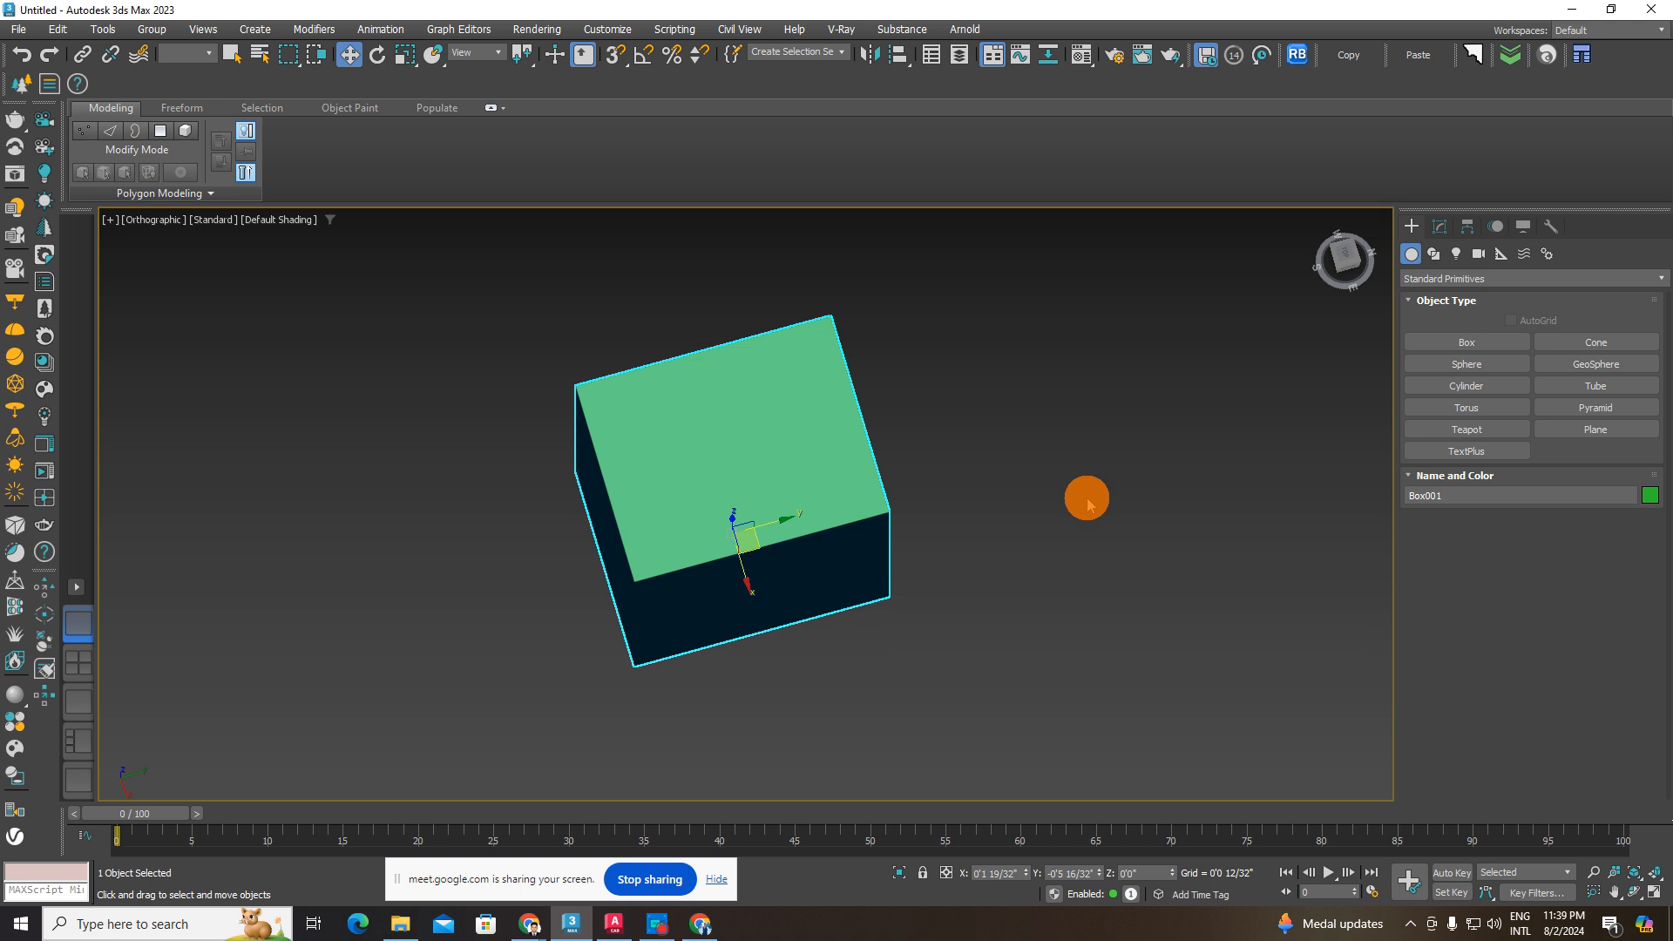
# - Draw a rectangle spline about 2 15/32 in long and 2 22/32 in wide beside the green box and open its modifier settings
pyautogui.click(1438, 256)
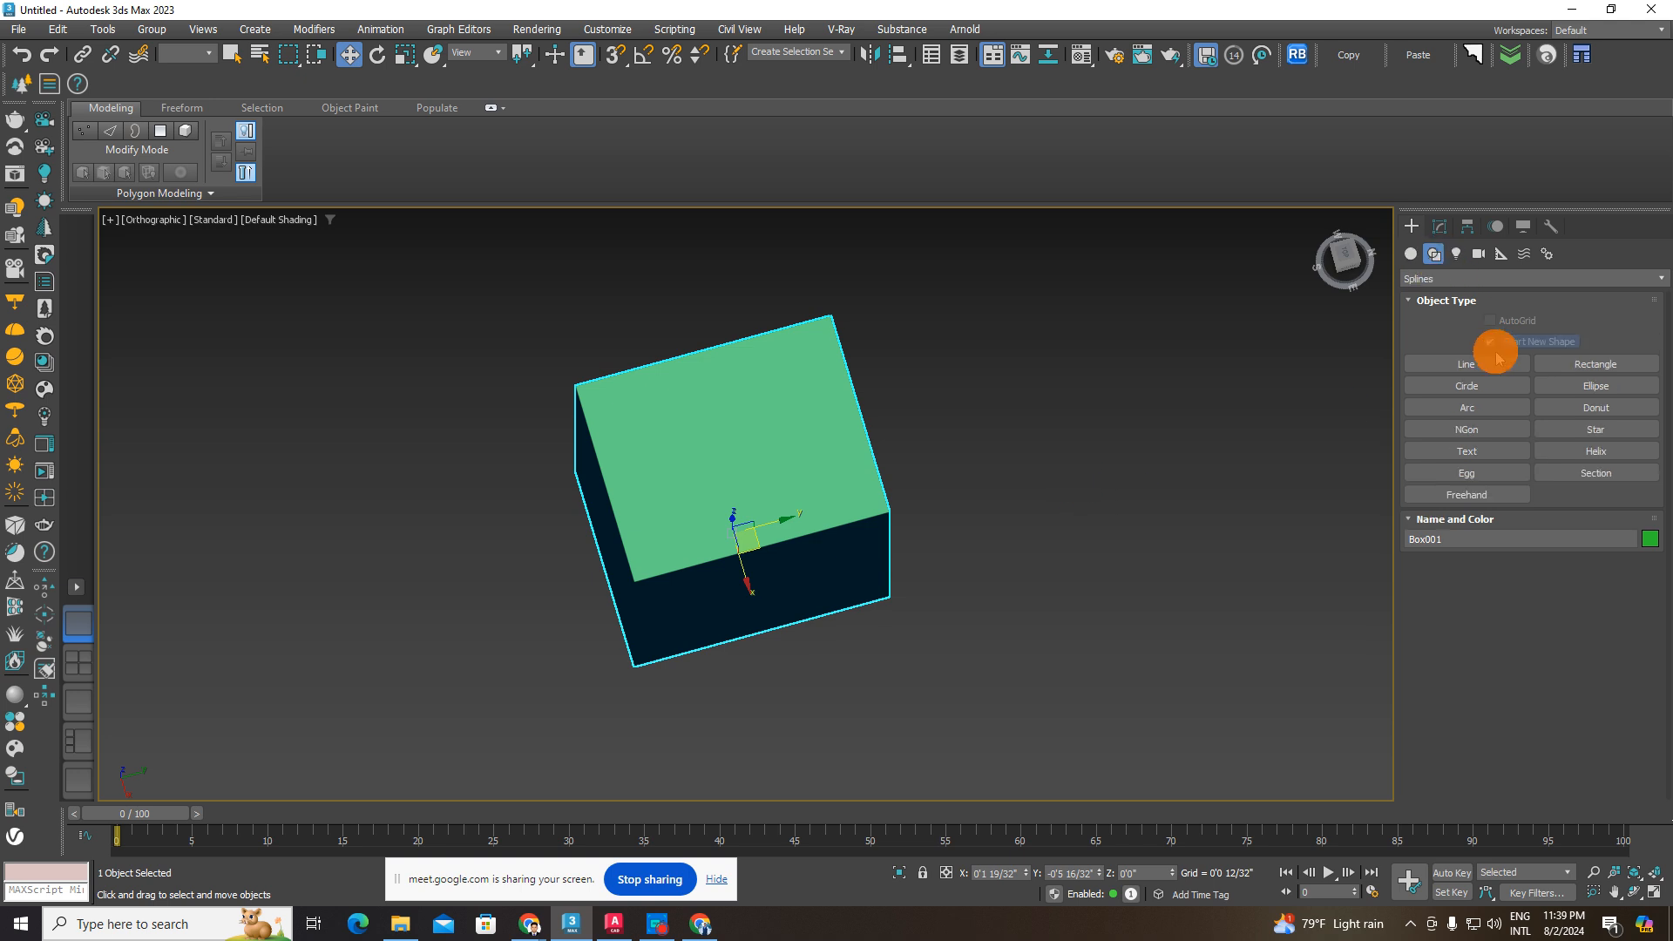
pyautogui.click(1578, 365)
pyautogui.moveTo(1138, 495); pyautogui.dragTo(778, 490, button='middle')
pyautogui.moveTo(737, 469); pyautogui.dragTo(918, 575)
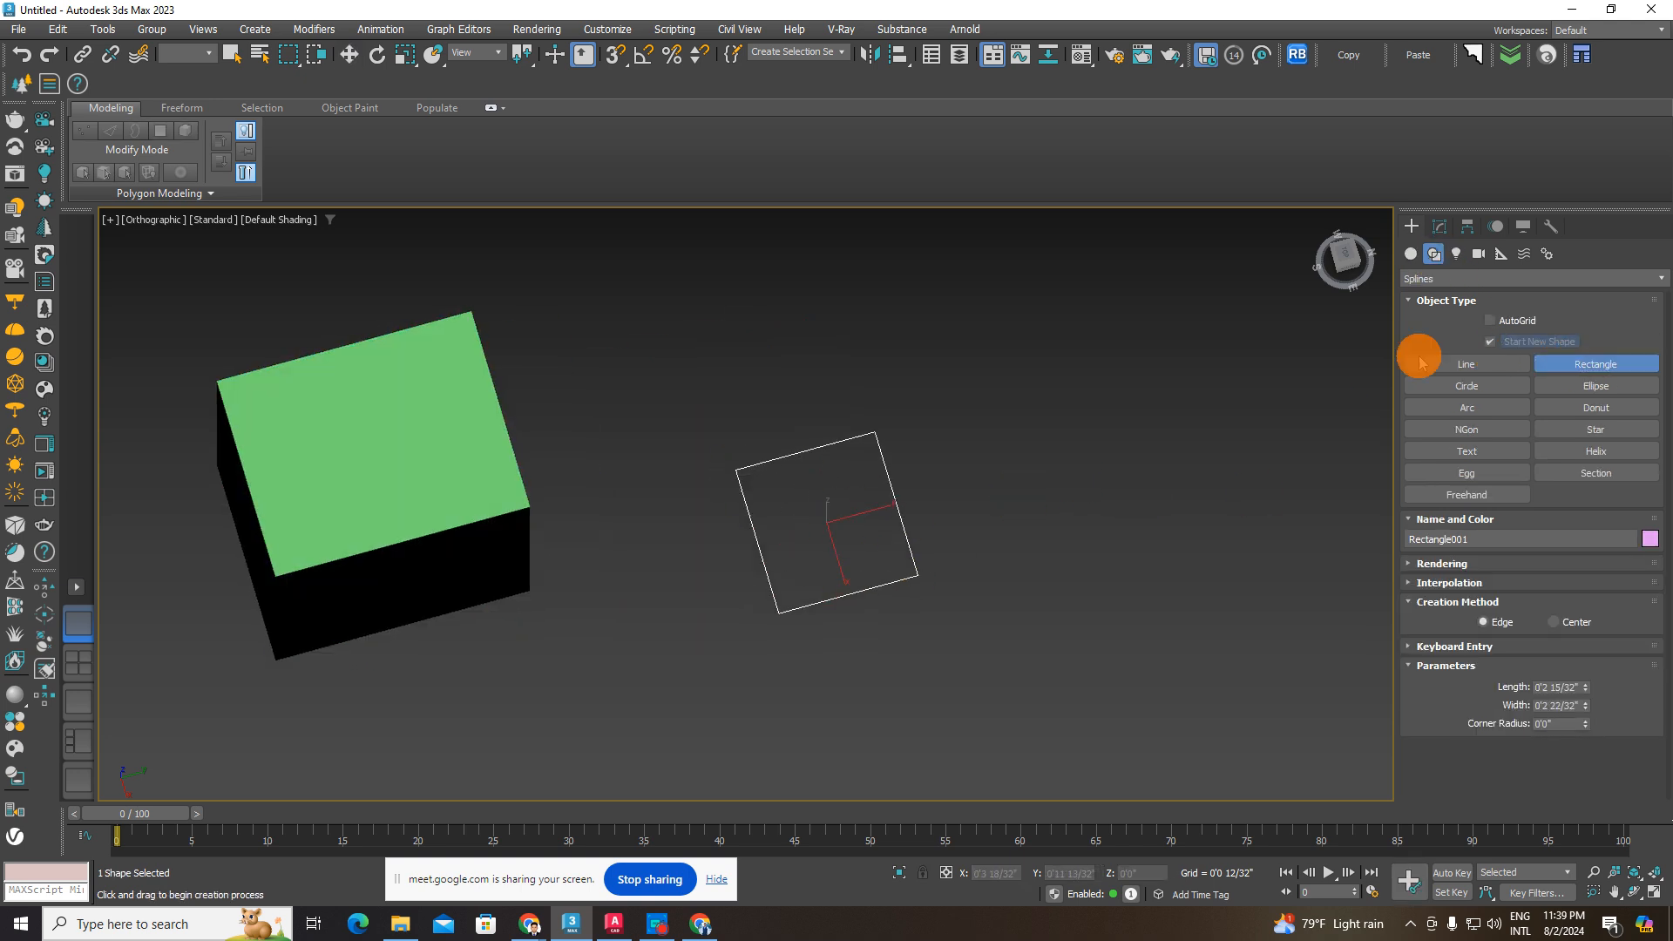
pyautogui.click(1437, 227)
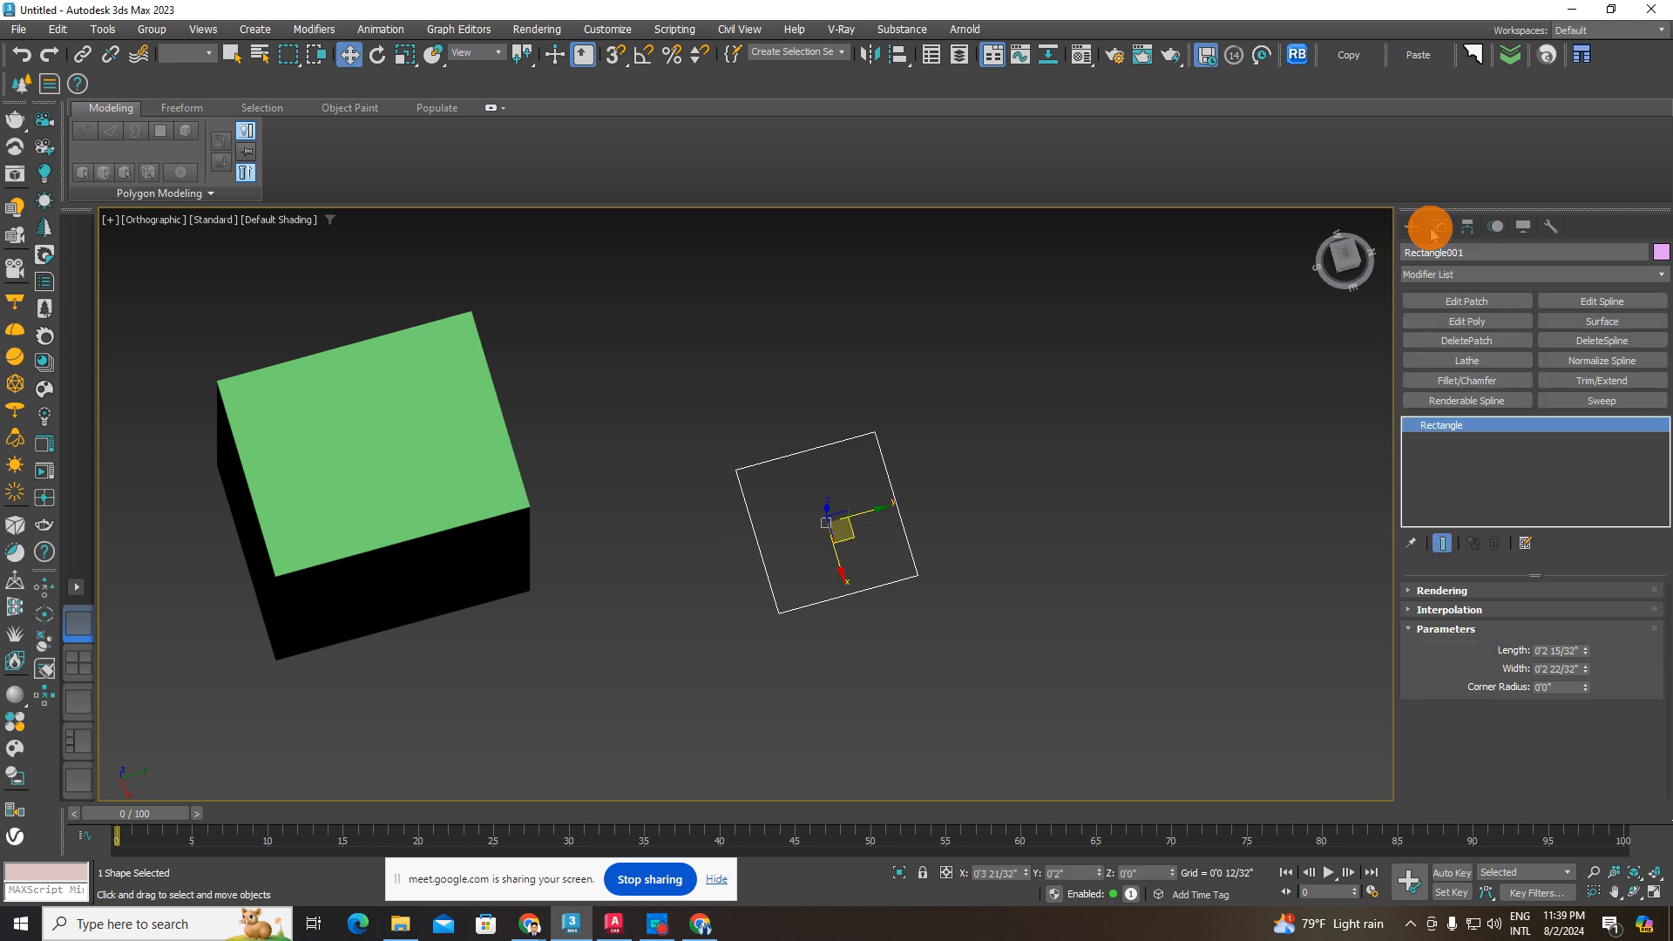
# - Deselect the rectangle spline beside the green box, select it again and delete it
pyautogui.click(867, 497)
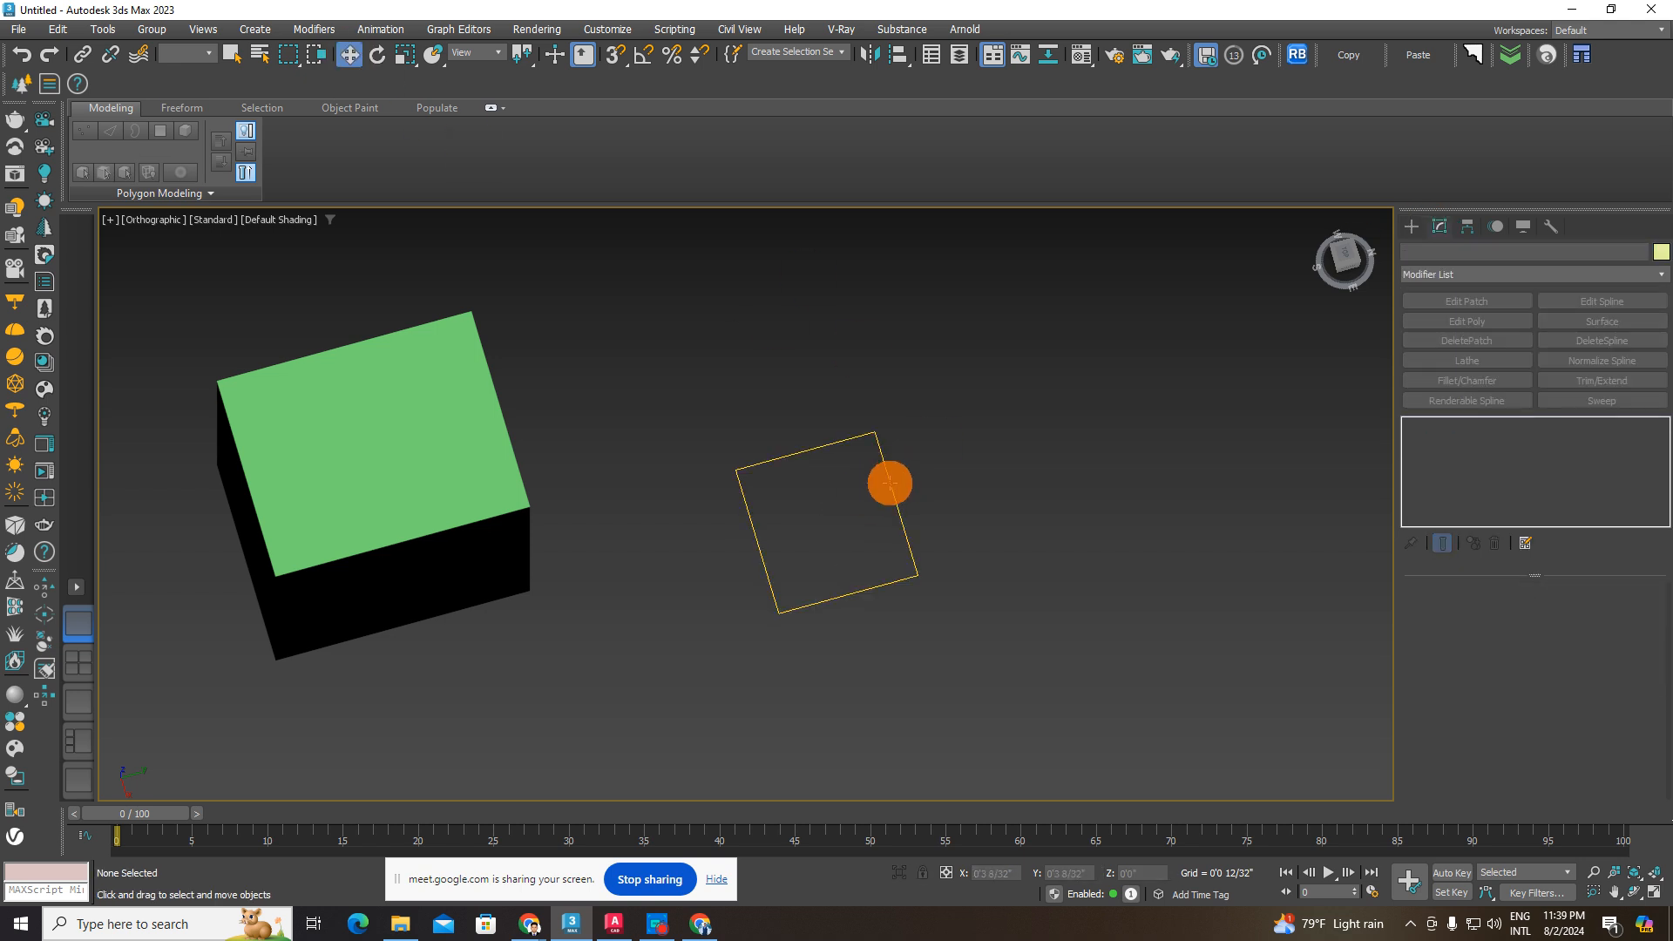
pyautogui.click(890, 483)
pyautogui.press('Delete')
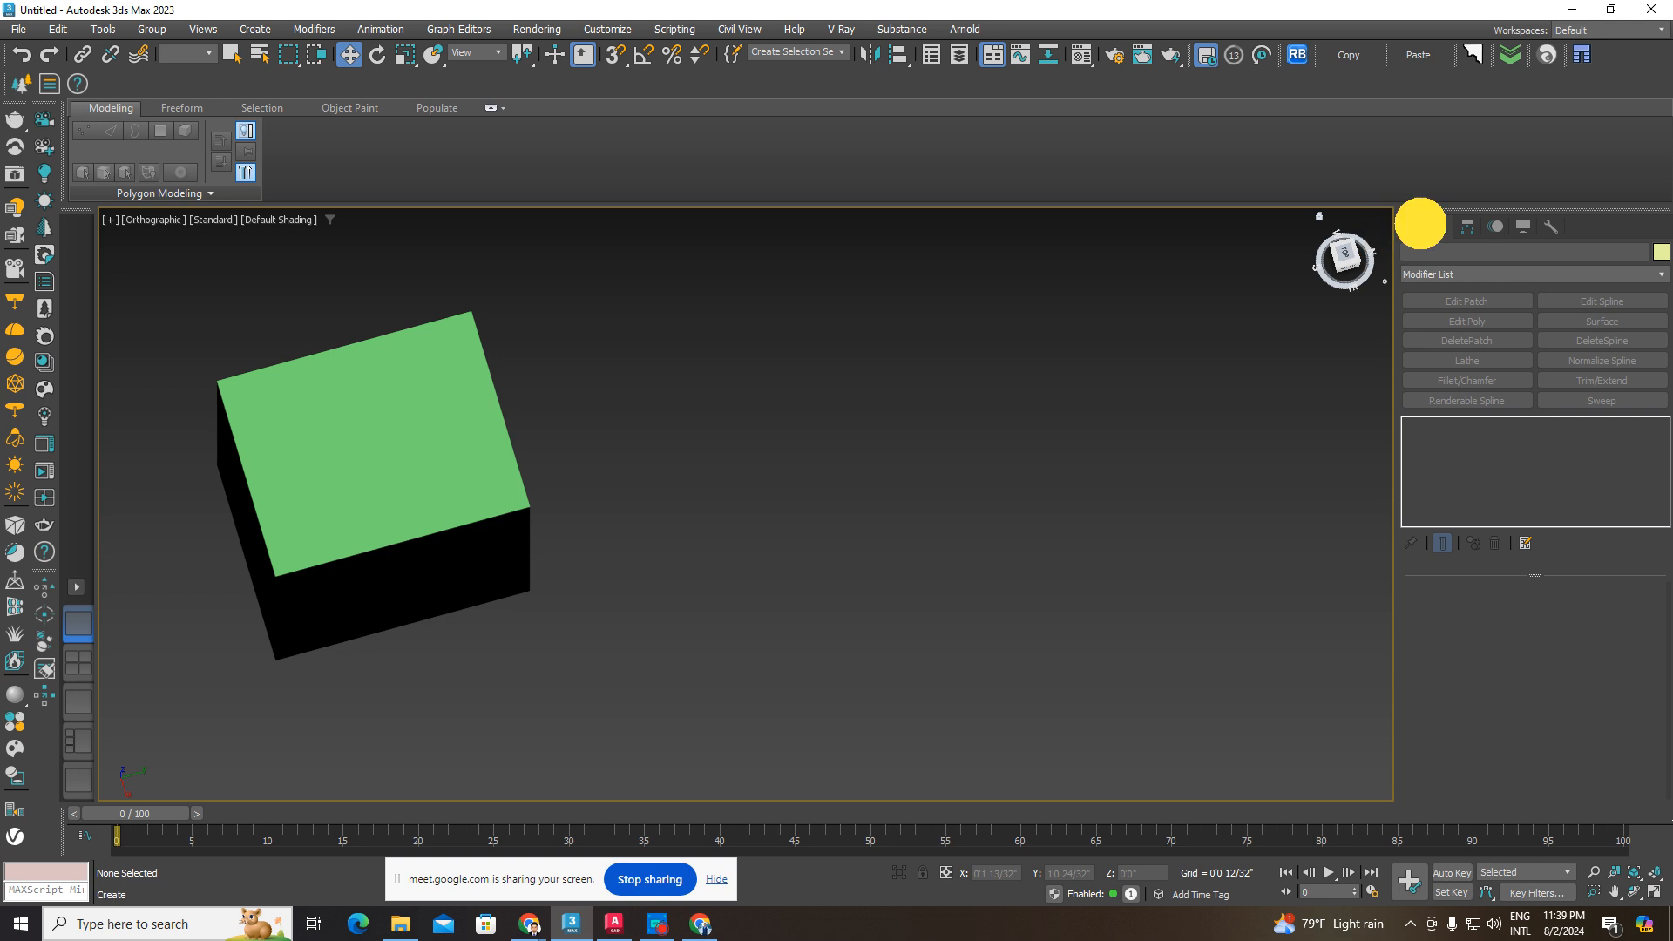
# - Draw a thin rectangle spline about 3 10/32 in long and 8/32 in wide away from the green box
pyautogui.click(1416, 226)
pyautogui.click(1596, 364)
pyautogui.moveTo(849, 420); pyautogui.dragTo(1039, 381)
# - Add an Extrude modifier to the thin rectangle and set its amount to 10 feet
pyautogui.click(1438, 226)
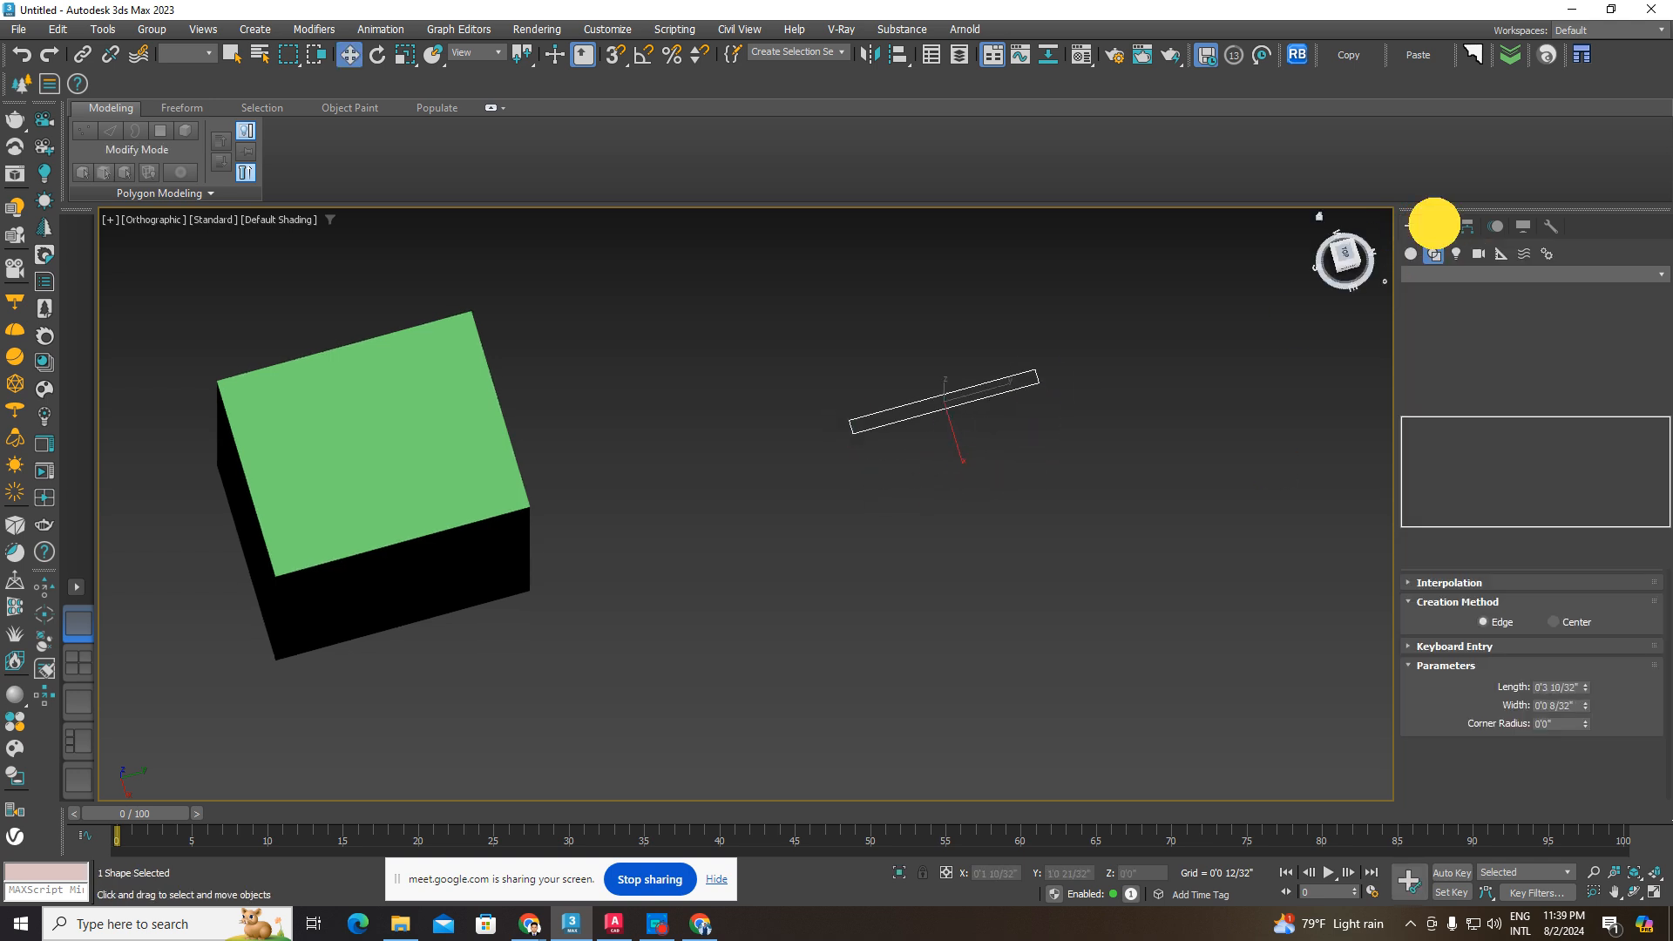
pyautogui.click(1444, 273)
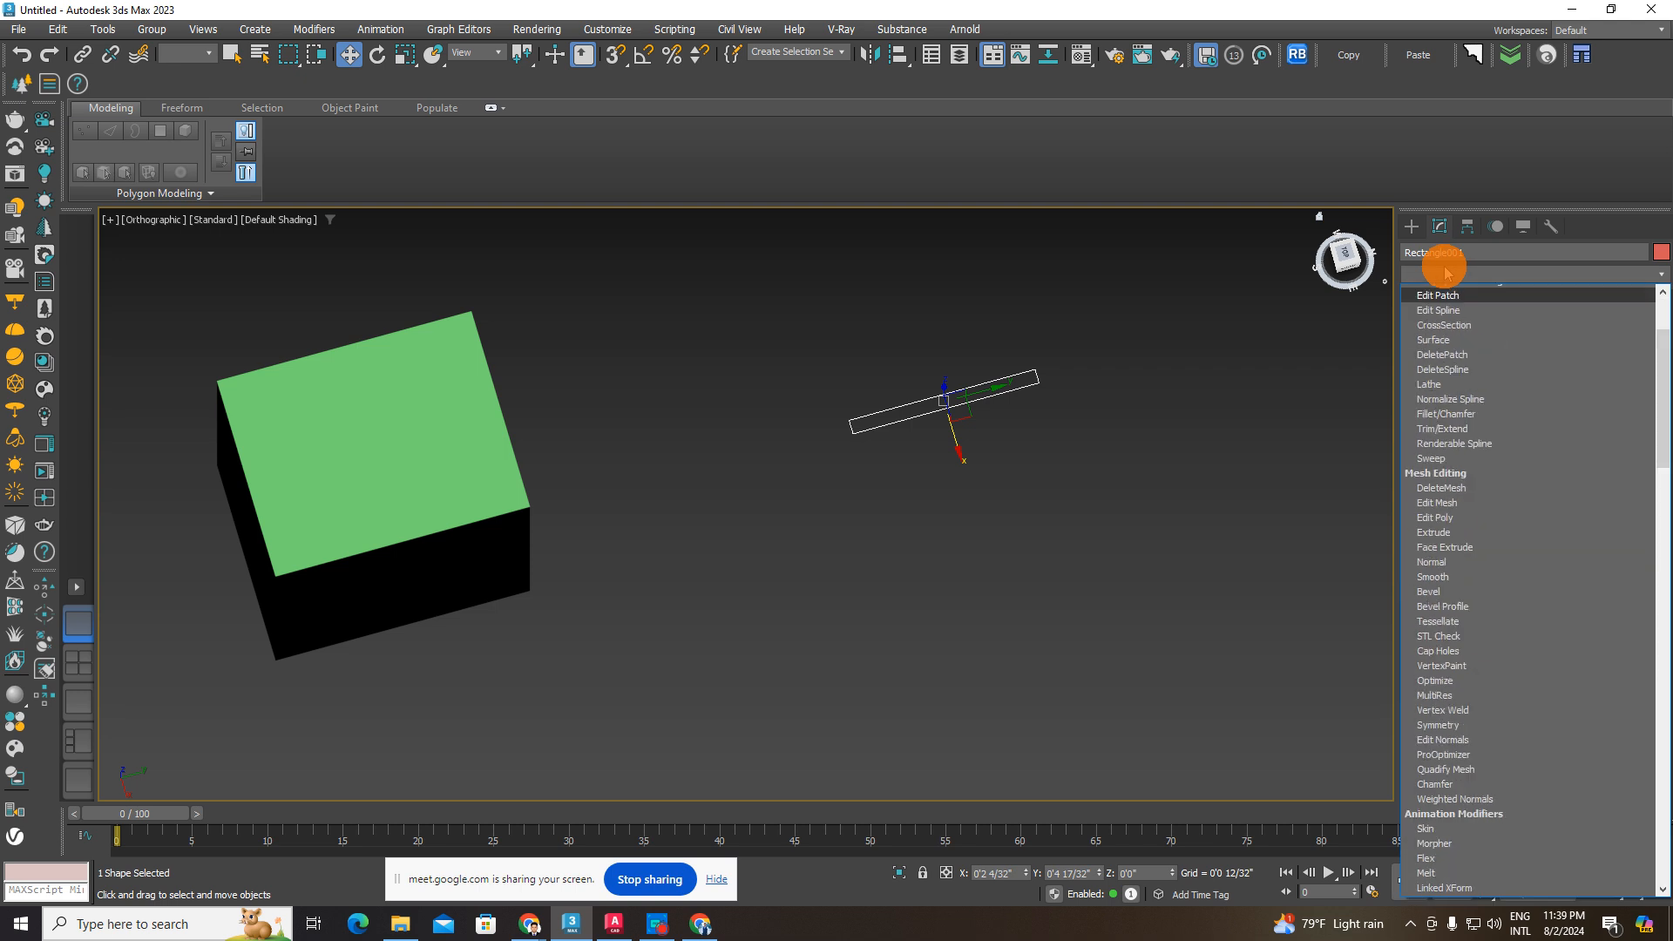
pyautogui.press('x')
pyautogui.click(1441, 292)
pyautogui.scroll(3, 1180, 340)
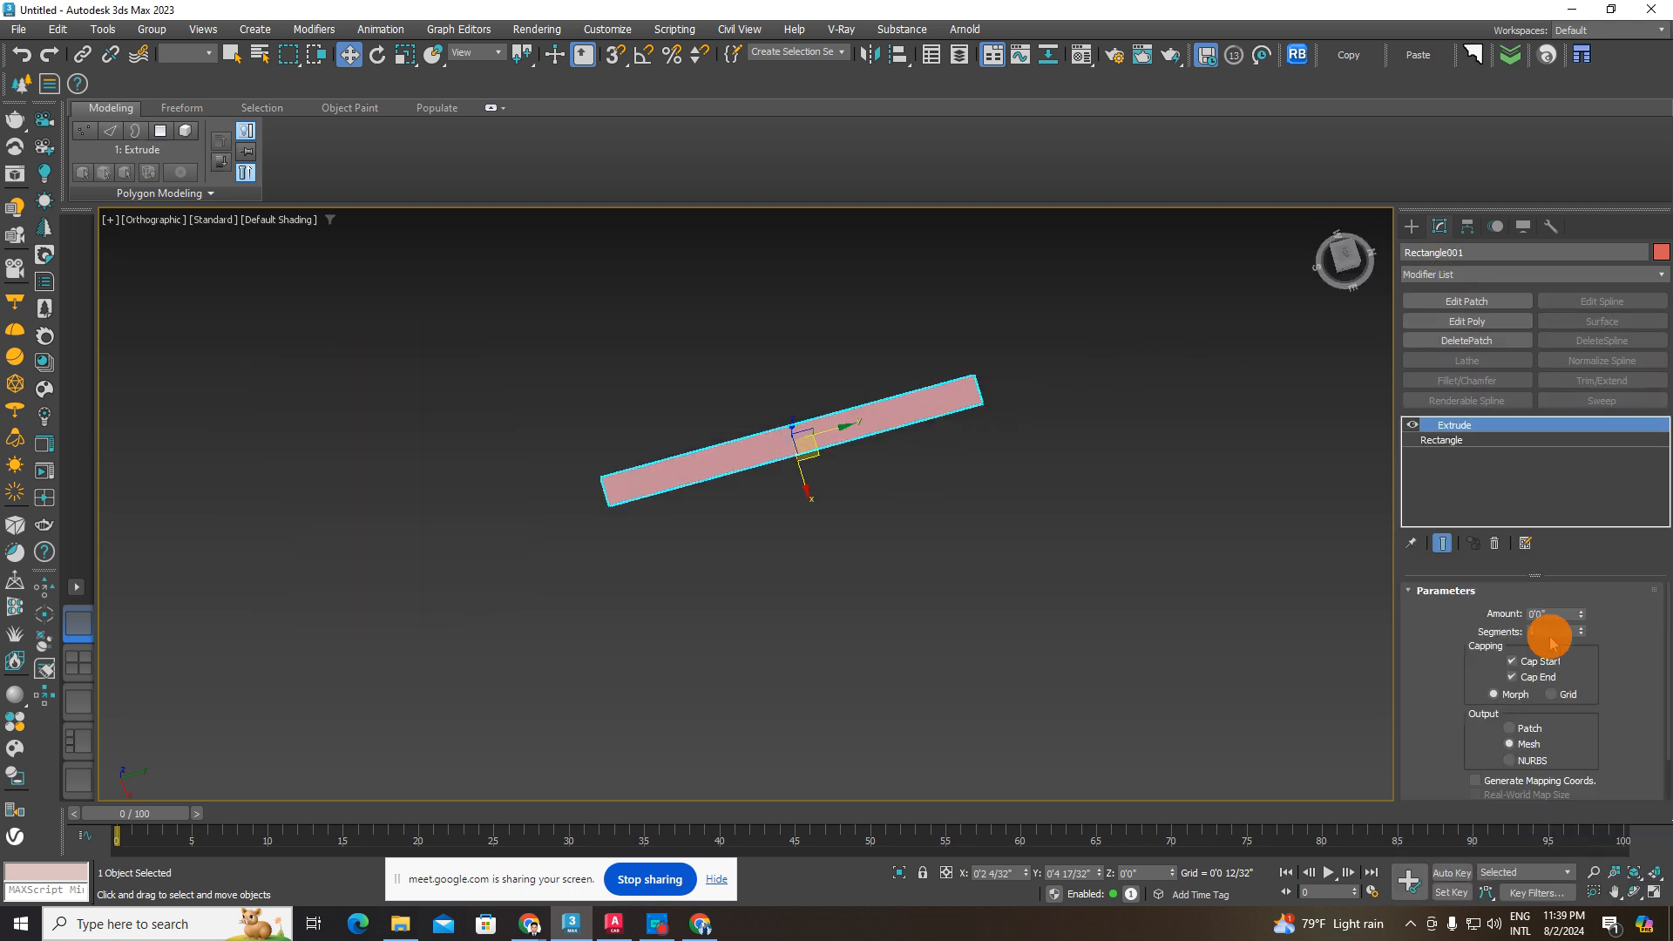
pyautogui.click(1555, 614)
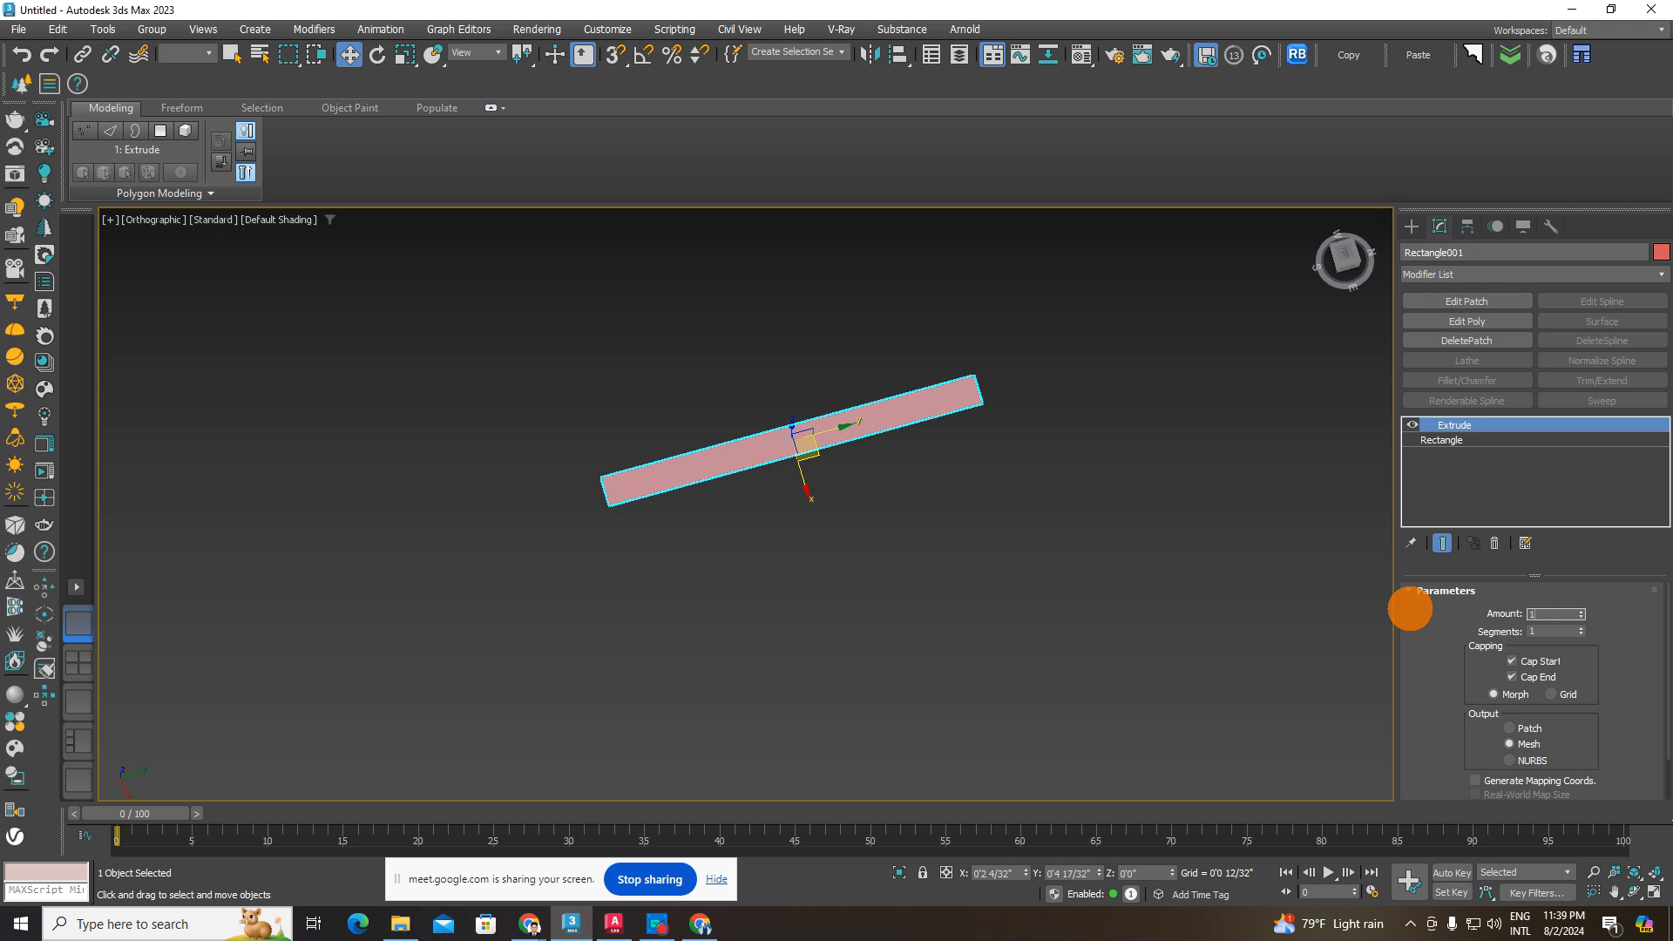
pyautogui.write('10')
pyautogui.press('Return')
# - View the full height of the extruded rectangle beside the green box and delete it
pyautogui.scroll(-5, 954, 498)
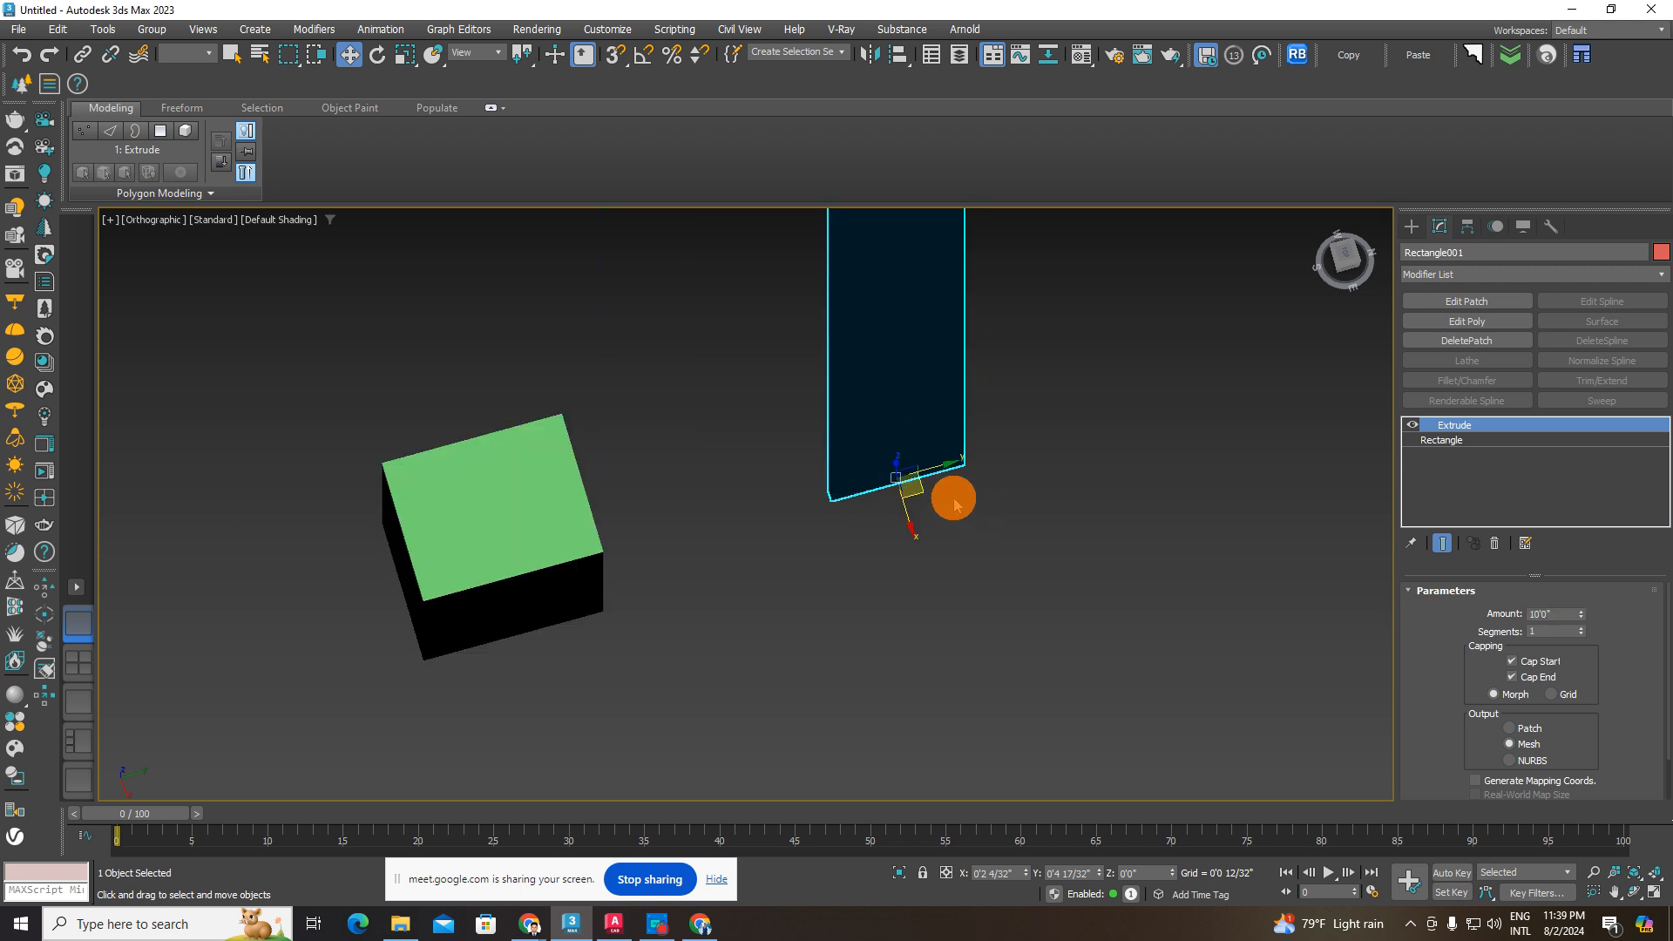
pyautogui.moveTo(952, 497); pyautogui.dragTo(984, 510, button='middle')
pyautogui.scroll(-4, 1058, 584)
pyautogui.press('Delete')
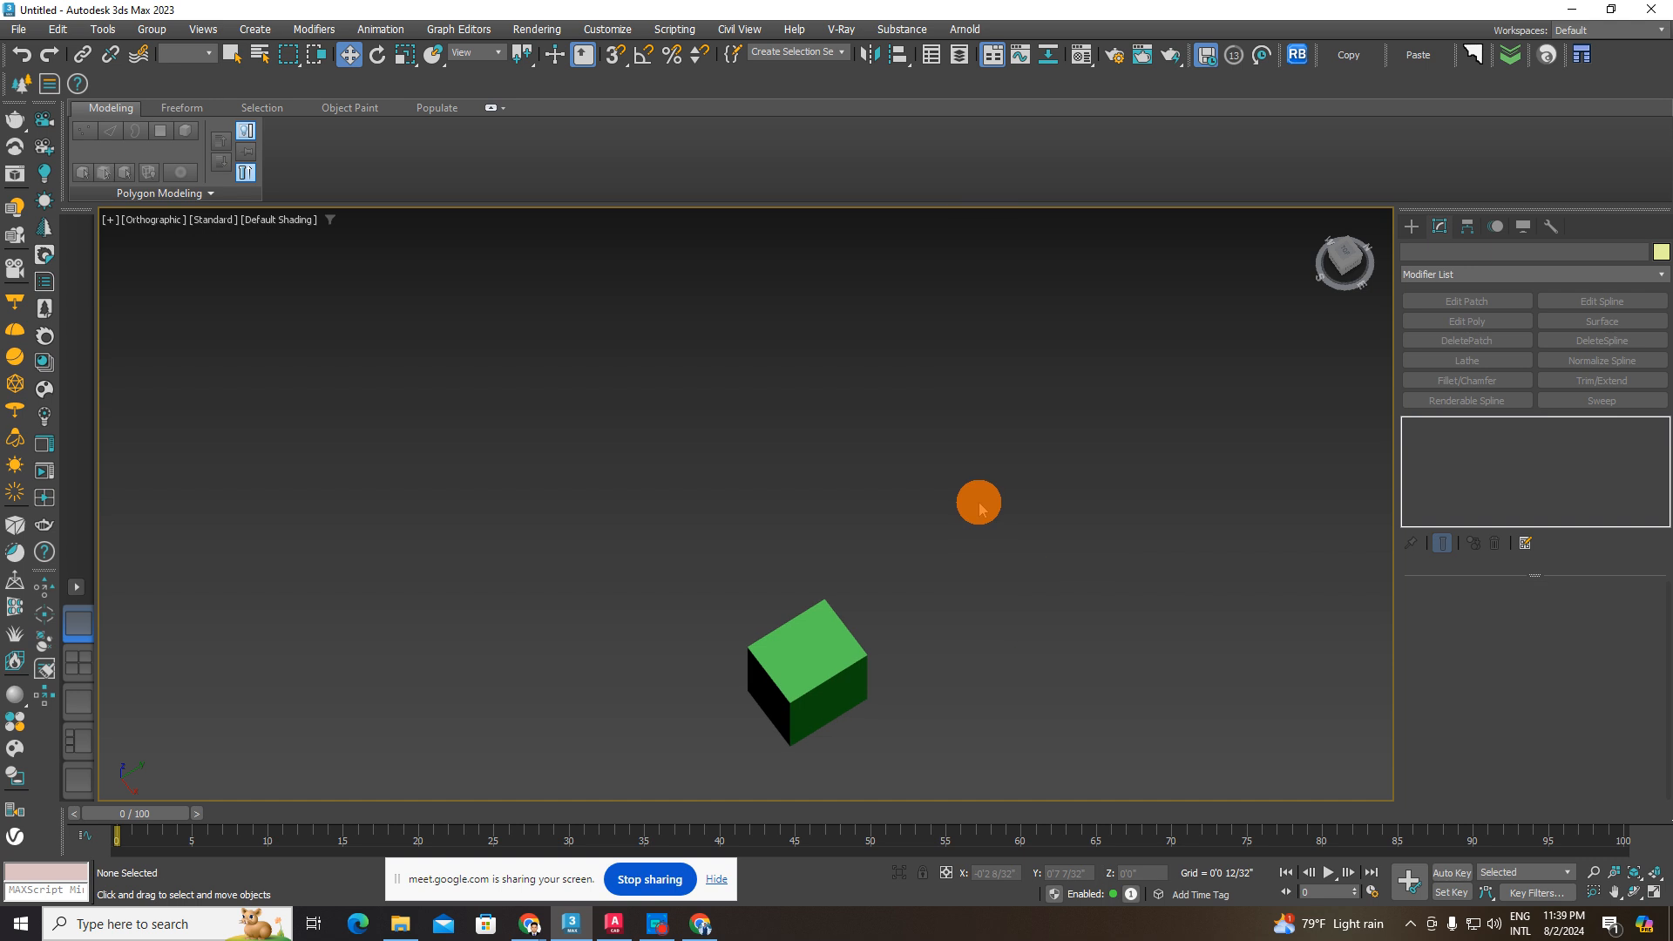
# - Delete the green box and switch object creation from splines back to Standard Primitives geometry
pyautogui.click(792, 665)
pyautogui.press('Delete')
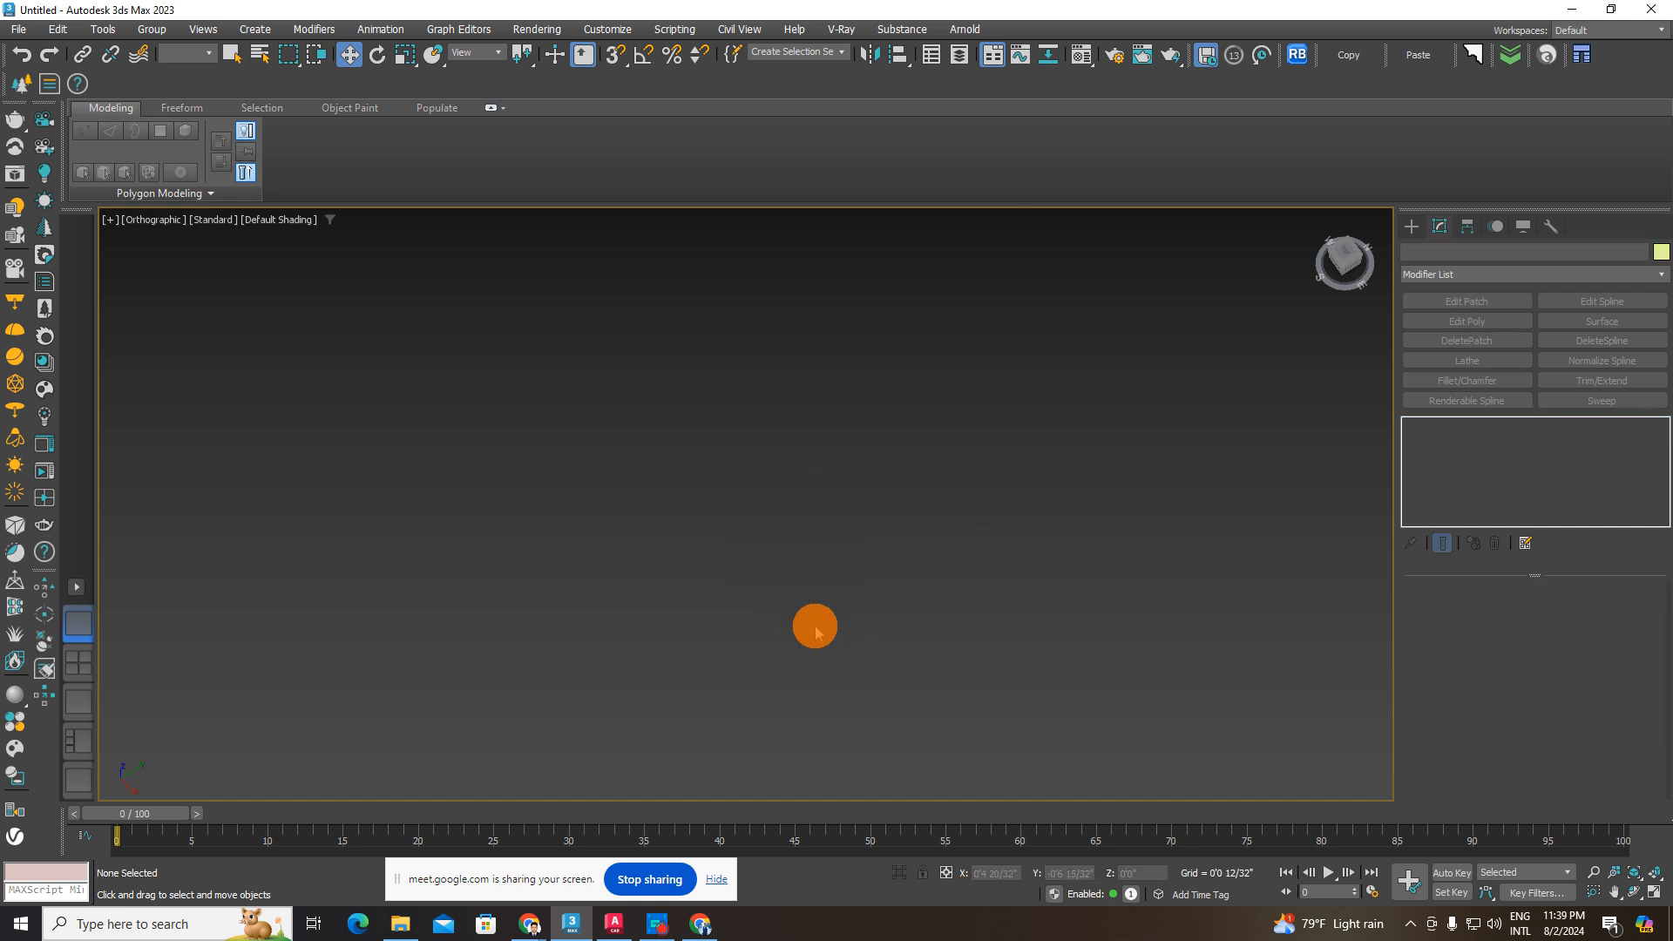
pyautogui.click(1412, 226)
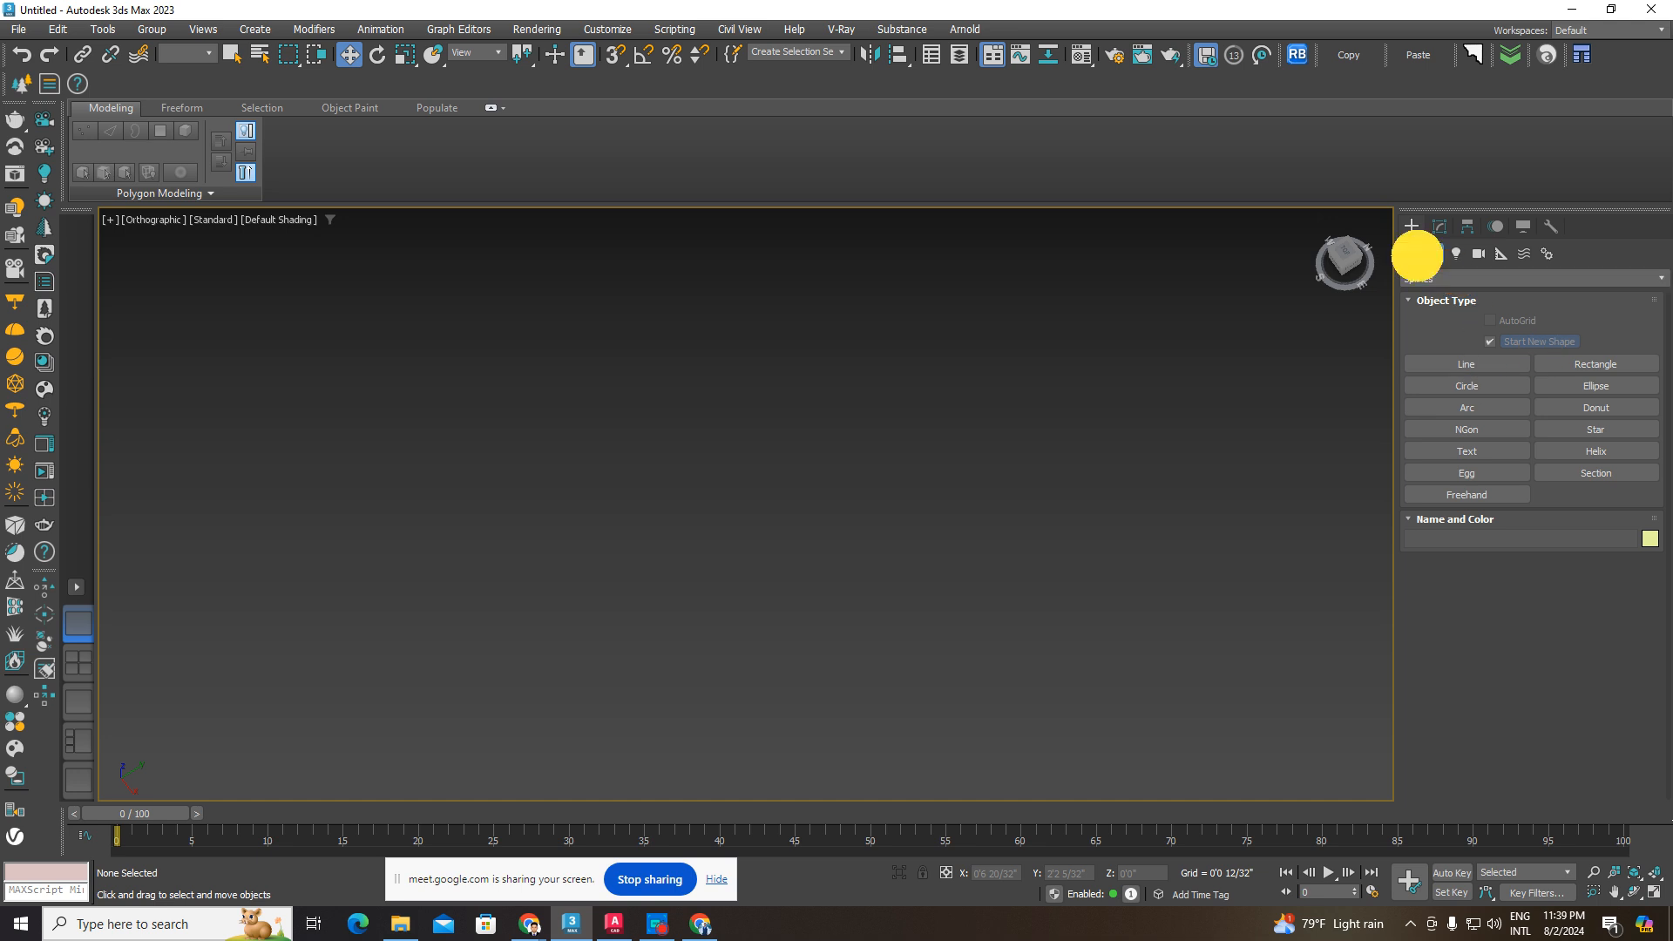
pyautogui.click(1413, 255)
pyautogui.click(1447, 279)
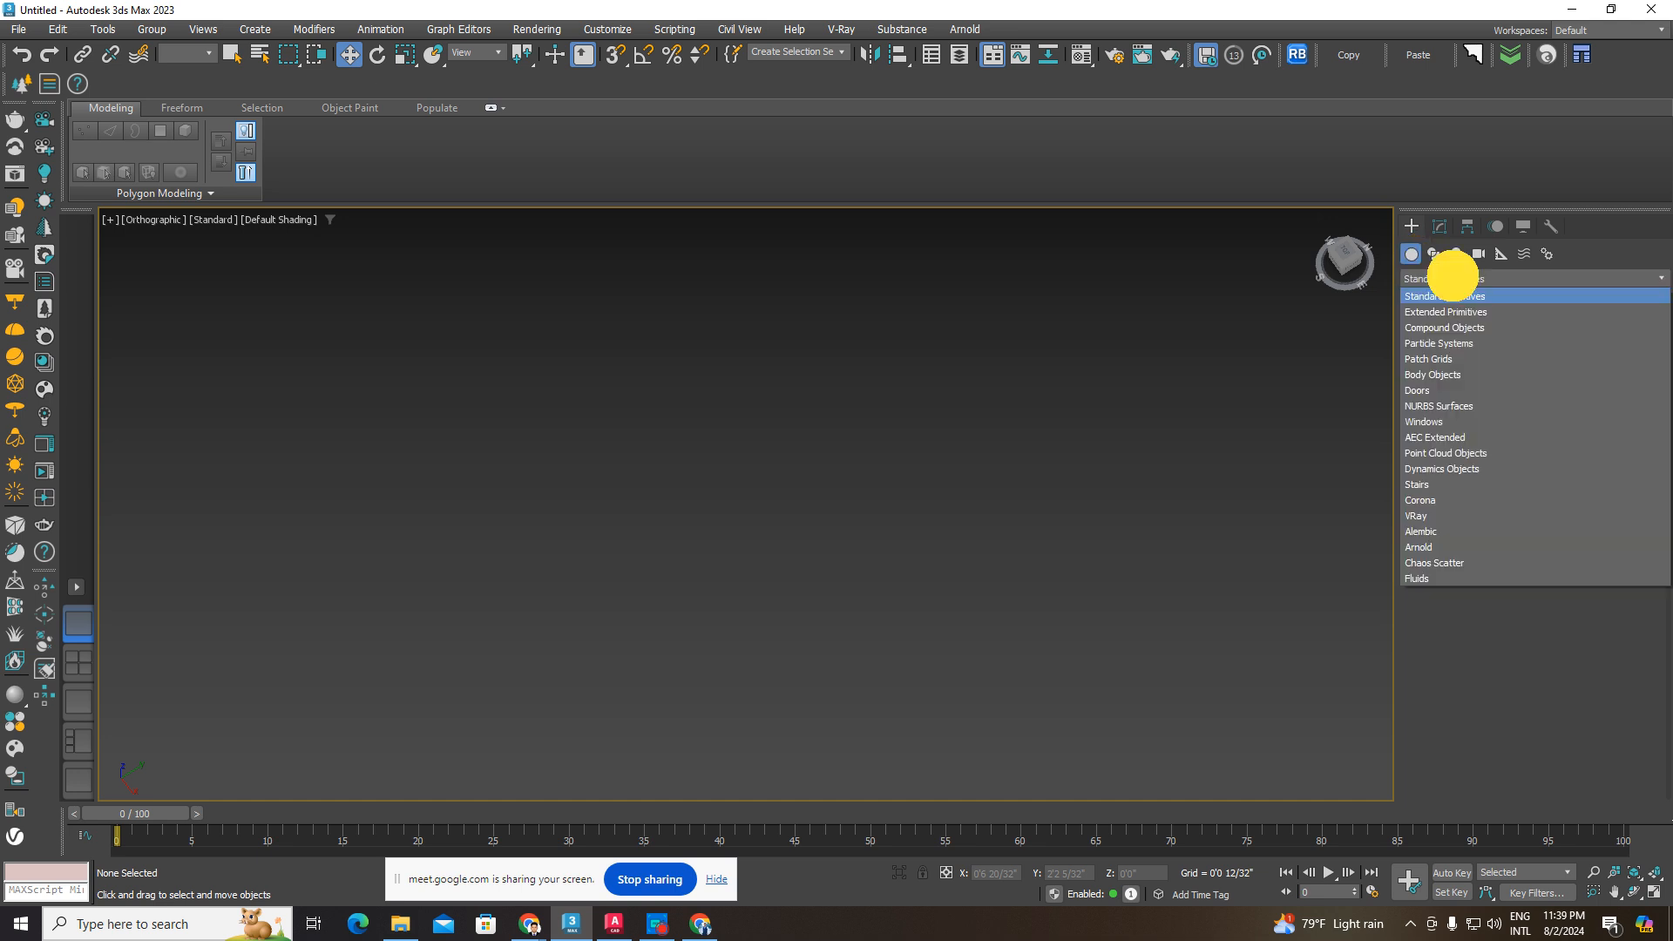
pyautogui.click(1453, 277)
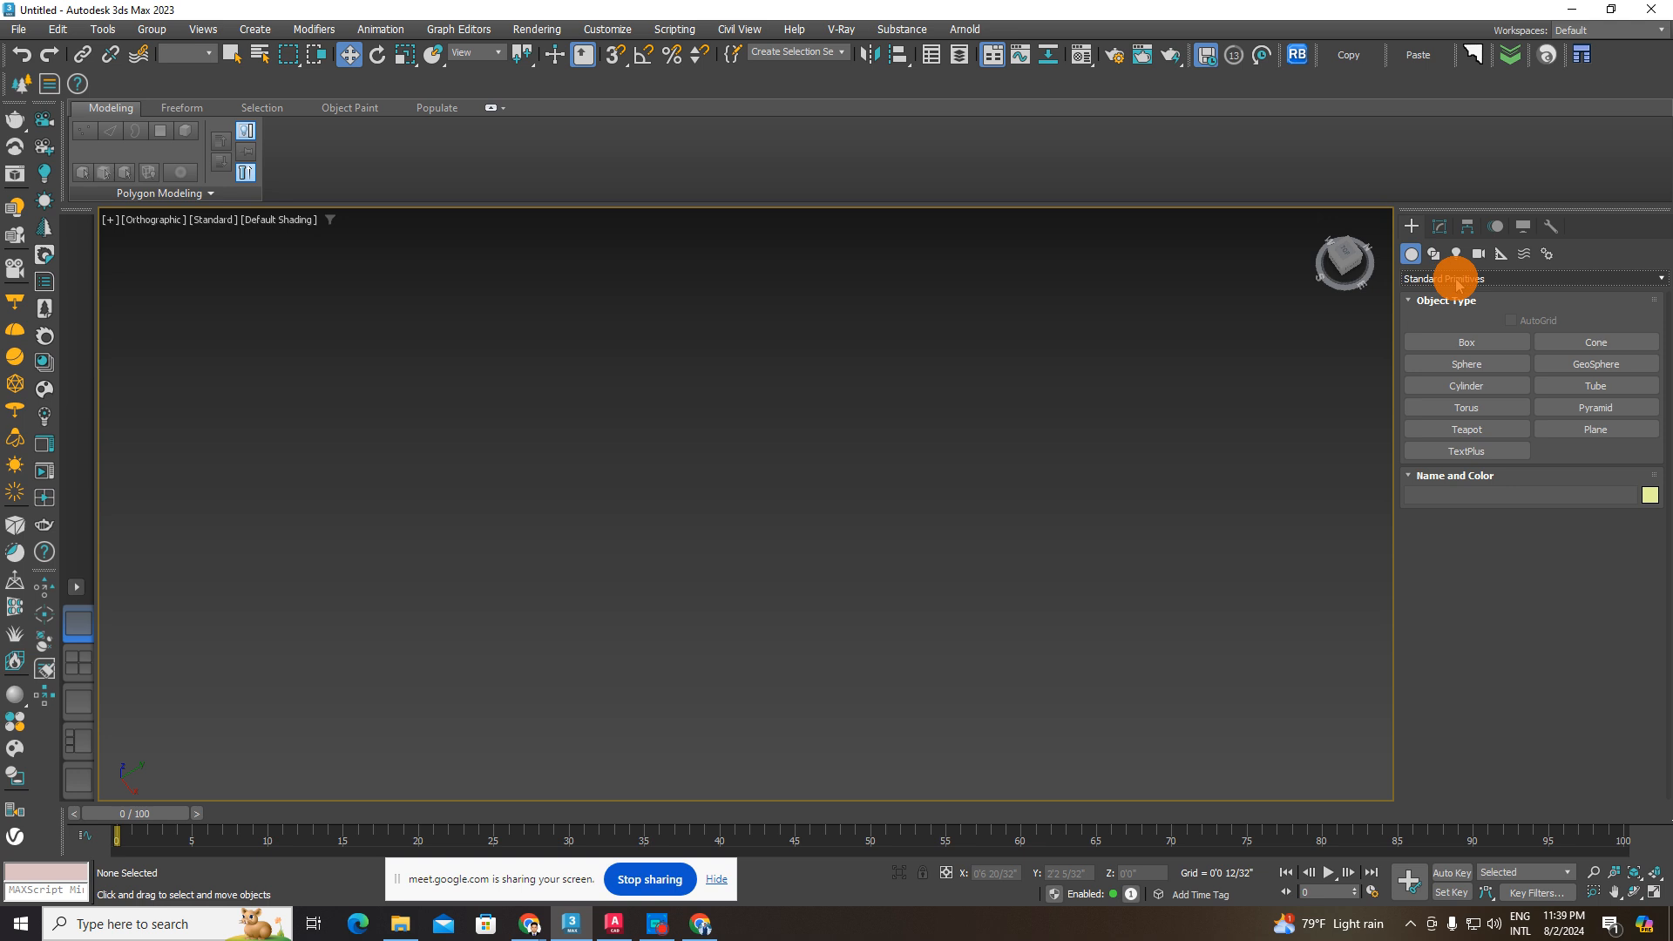
pyautogui.click(1456, 272)
# - Draw a box about 1 30/32 in long, 3 20/32 in wide and 1 20/32 in high in the empty scene
pyautogui.click(1473, 343)
pyautogui.moveTo(751, 467); pyautogui.dragTo(798, 507)
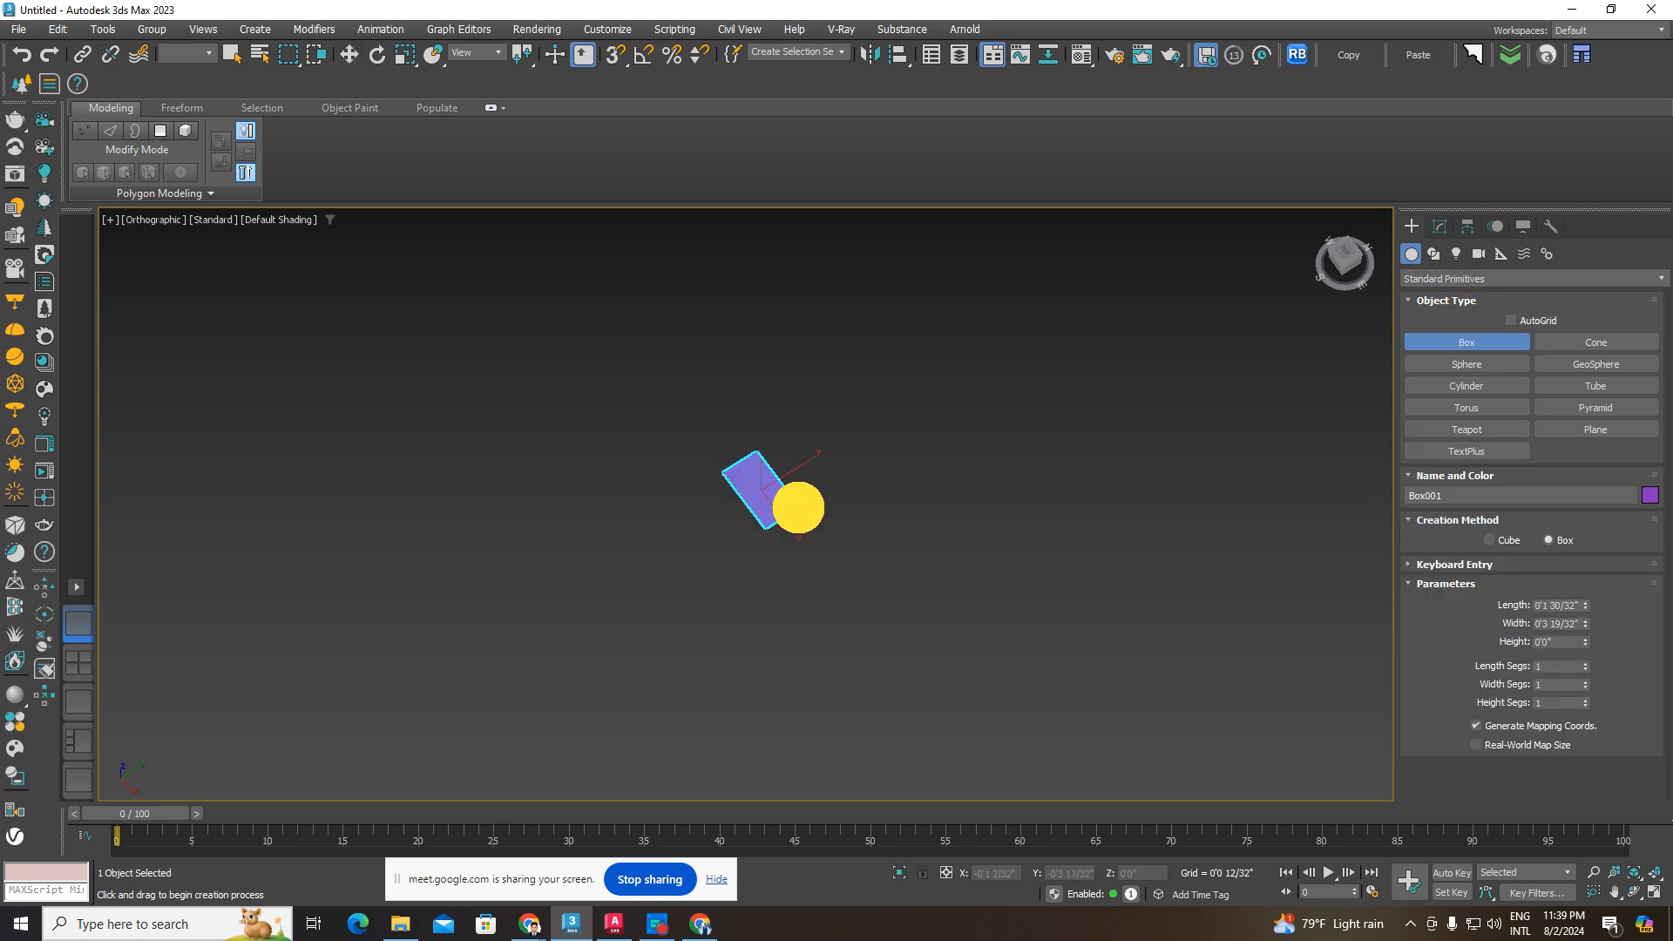
pyautogui.click(847, 473)
pyautogui.scroll(4, 794, 495)
pyautogui.moveTo(947, 496); pyautogui.dragTo(915, 547, button='middle')
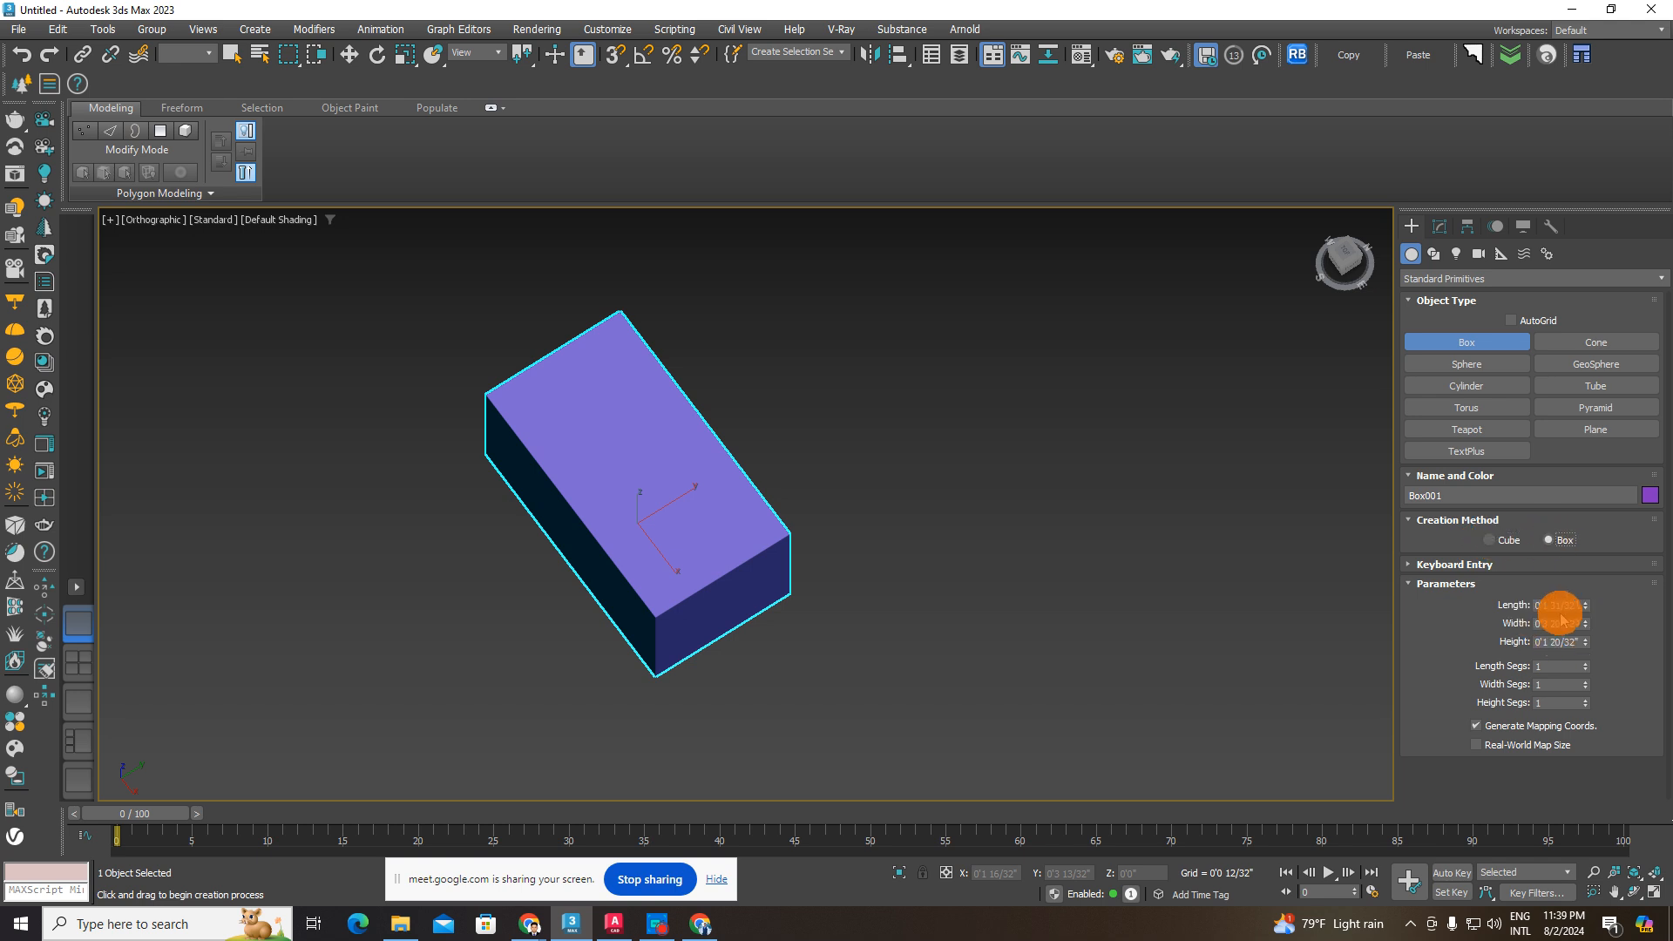
# - Increase the new box's length to about 4 1/32 in and end box creation
pyautogui.moveTo(1587, 606); pyautogui.dragTo(1607, 514)
pyautogui.moveTo(1013, 562); pyautogui.dragTo(1129, 533, button='middle')
pyautogui.rightClick(886, 504)
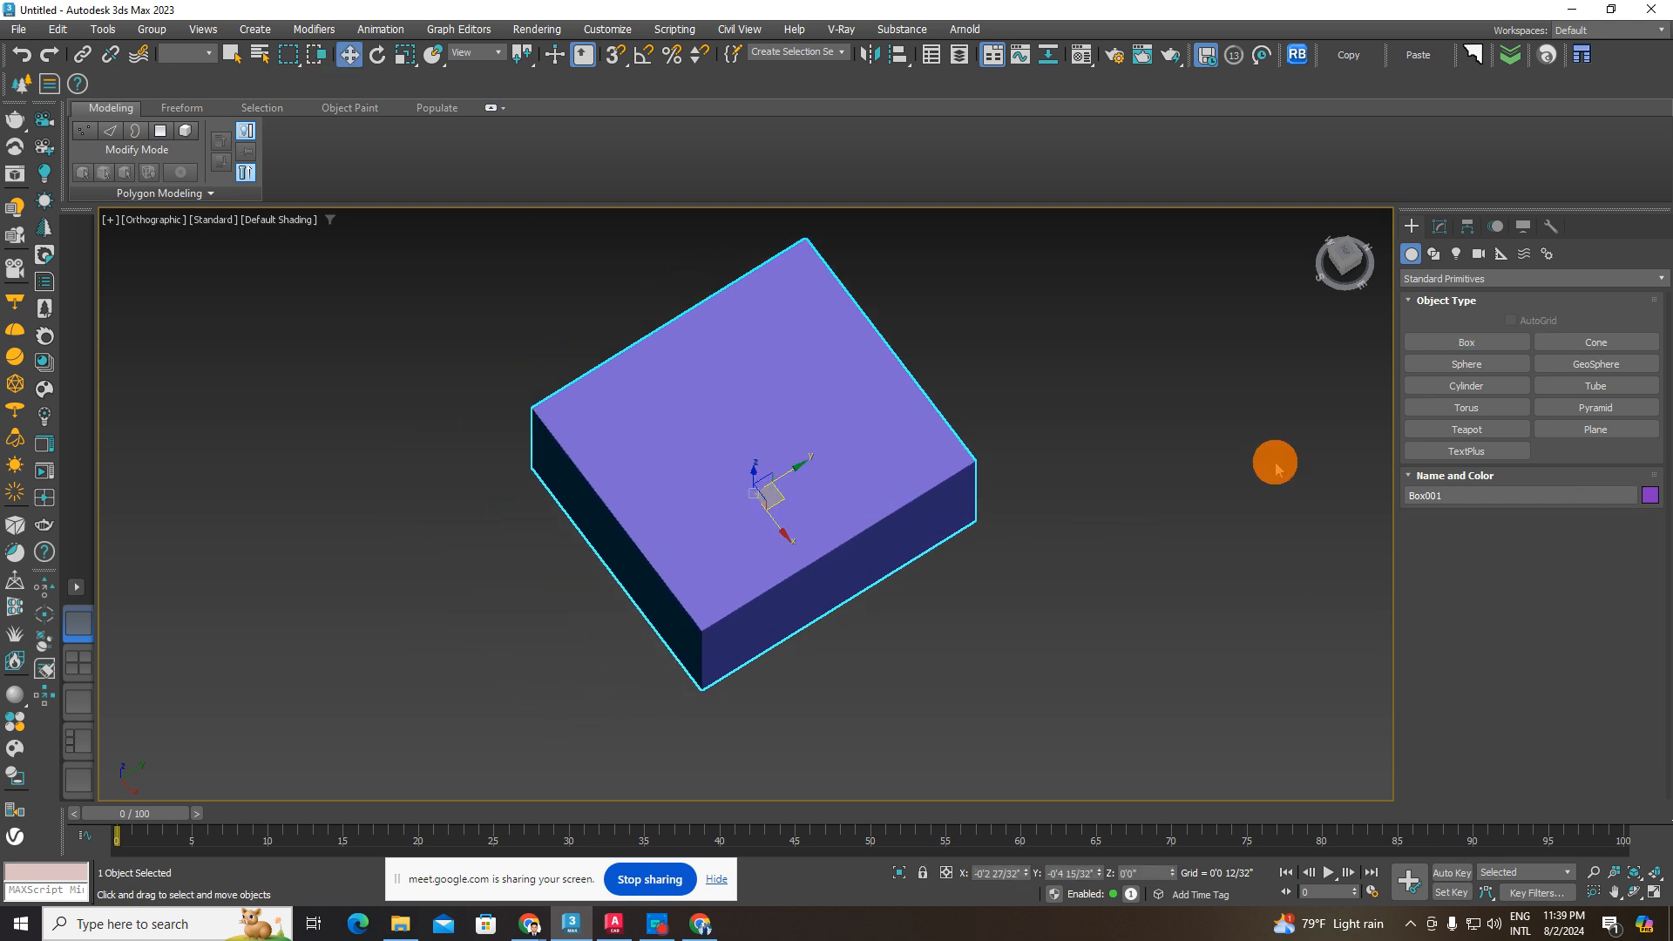
# - Show the box in wireframe and set its segments to 28 in length, 17 in width and 26 in height
pyautogui.click(1443, 226)
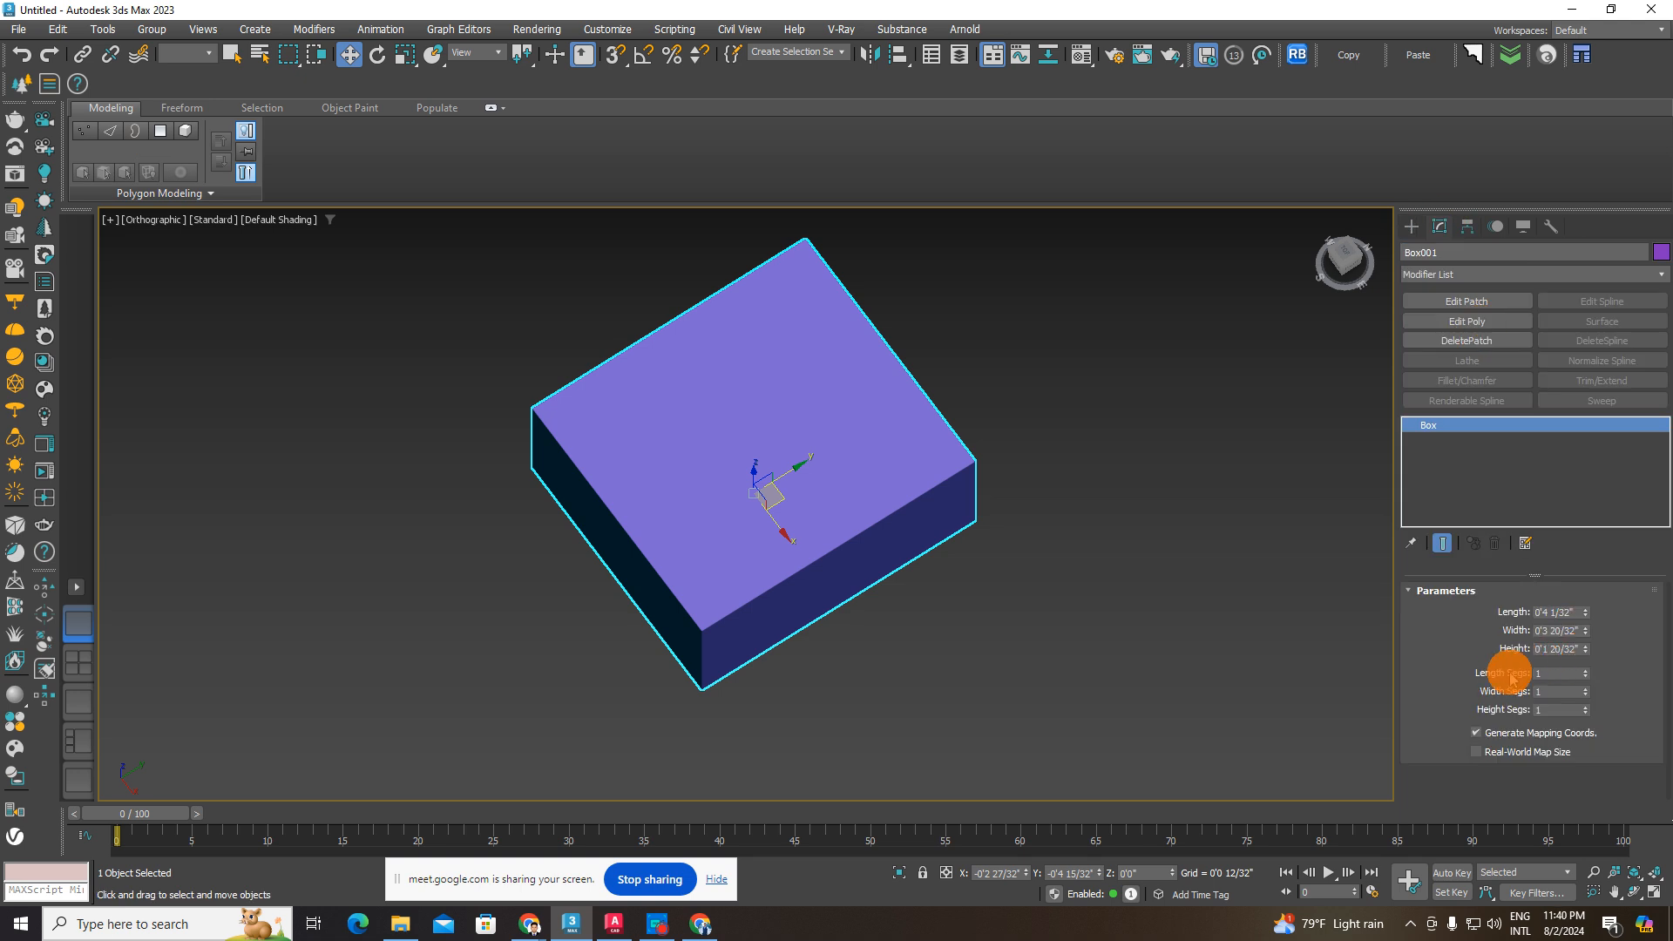
pyautogui.press('F3')
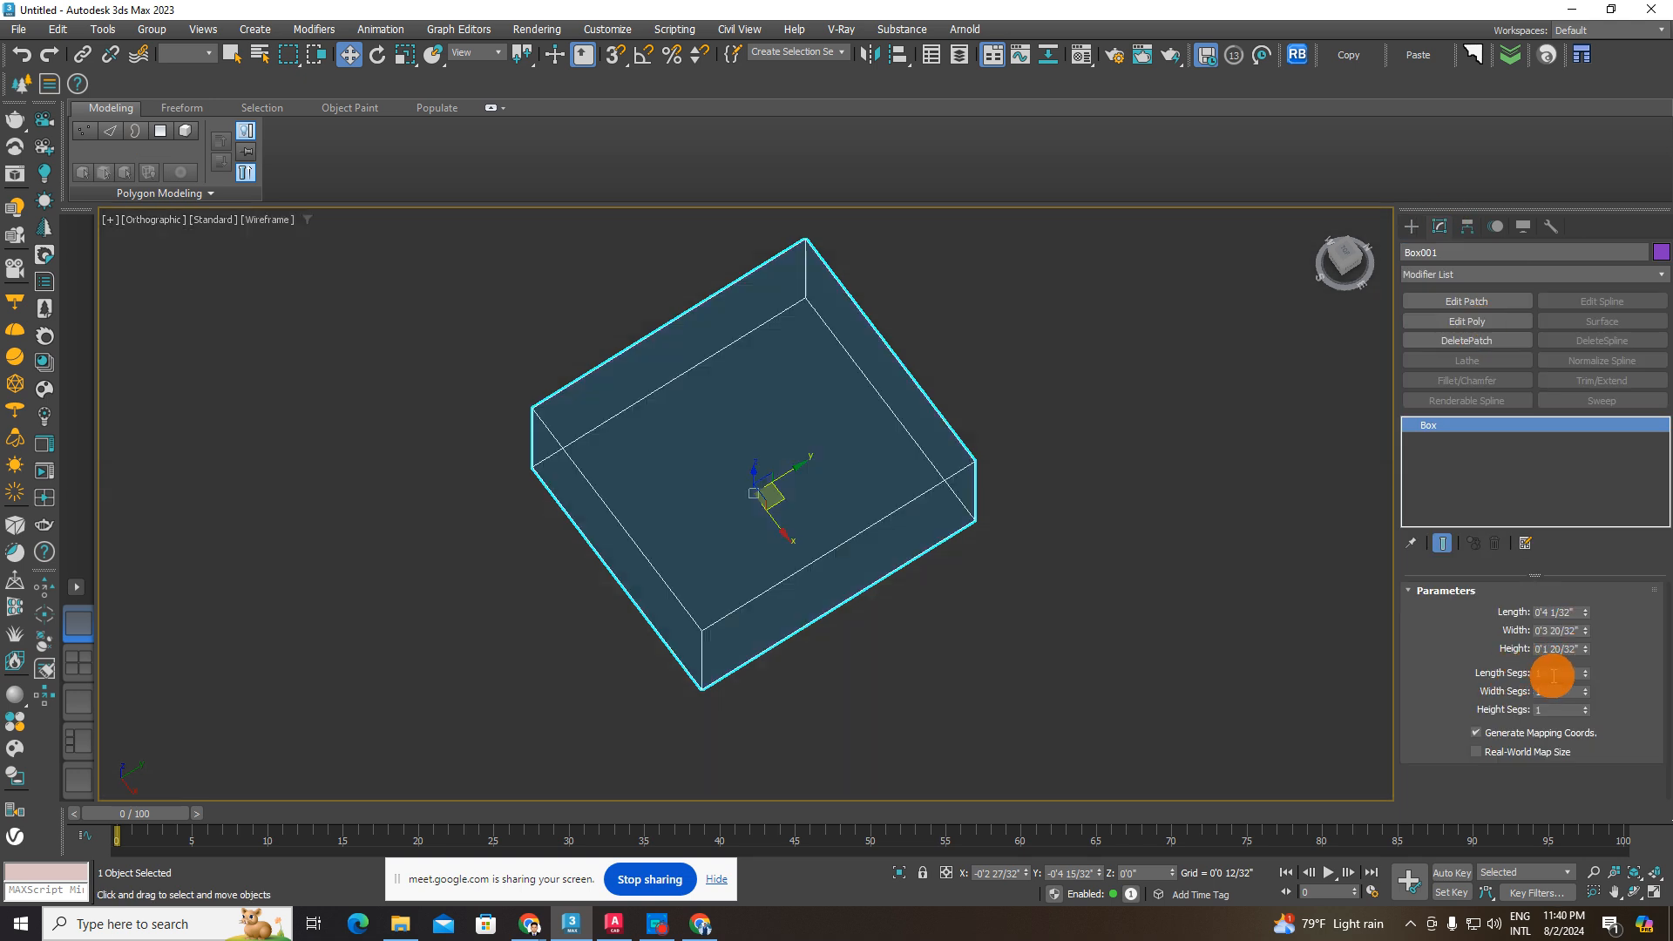
pyautogui.moveTo(1588, 685); pyautogui.dragTo(1595, 649)
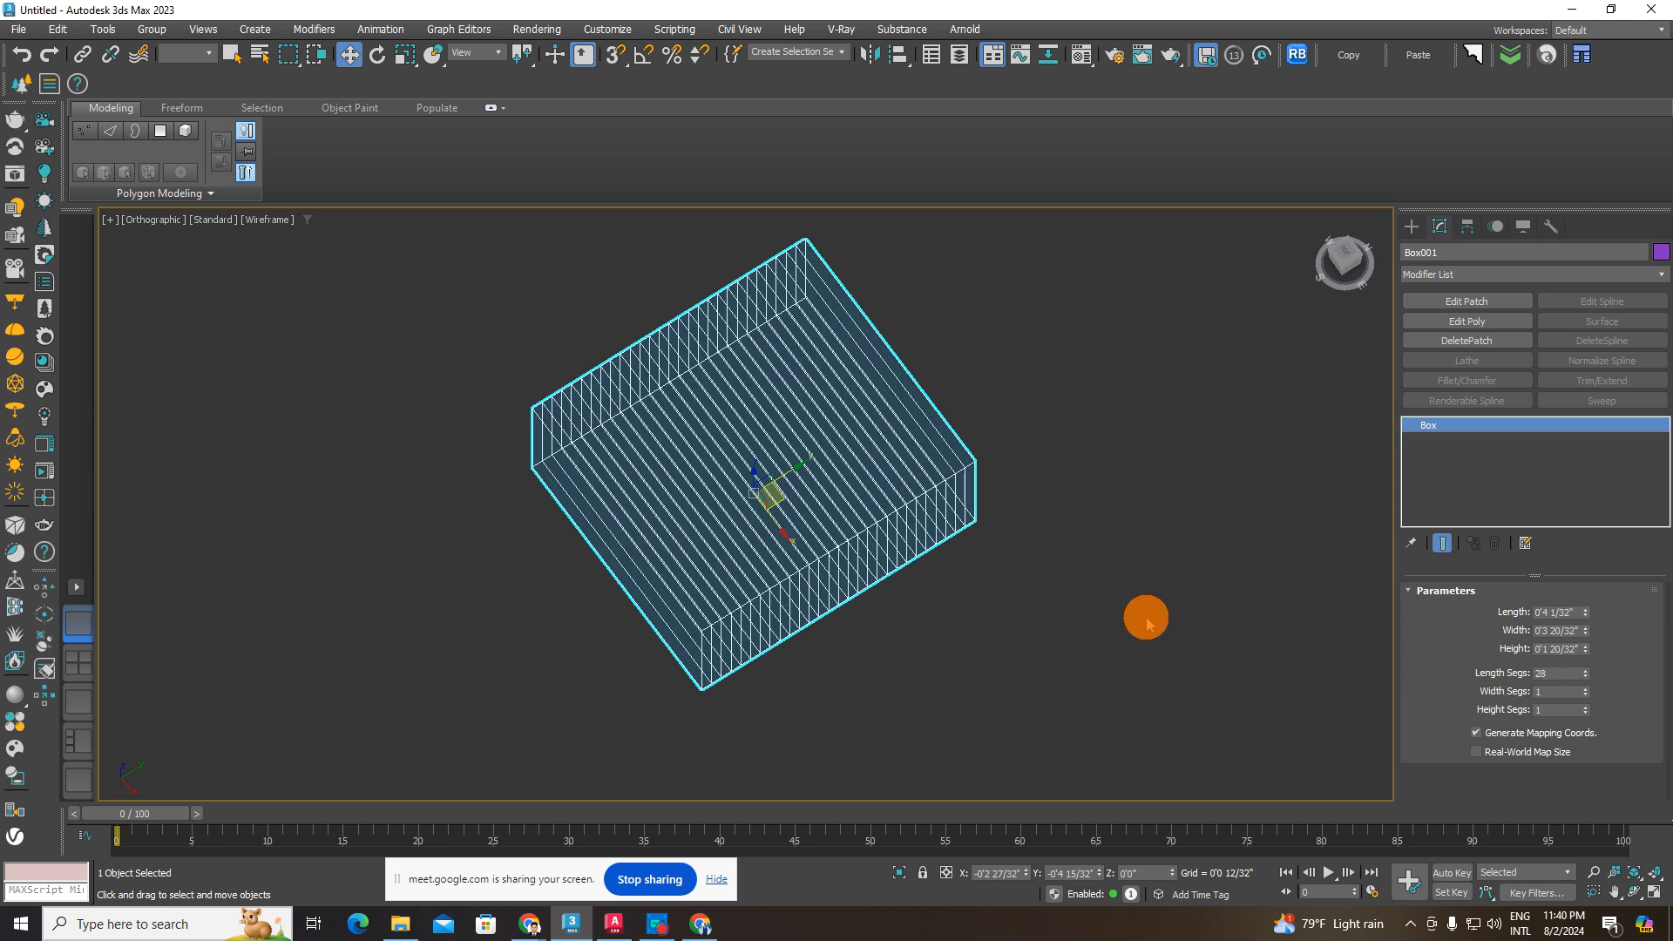
pyautogui.scroll(5, 1040, 561)
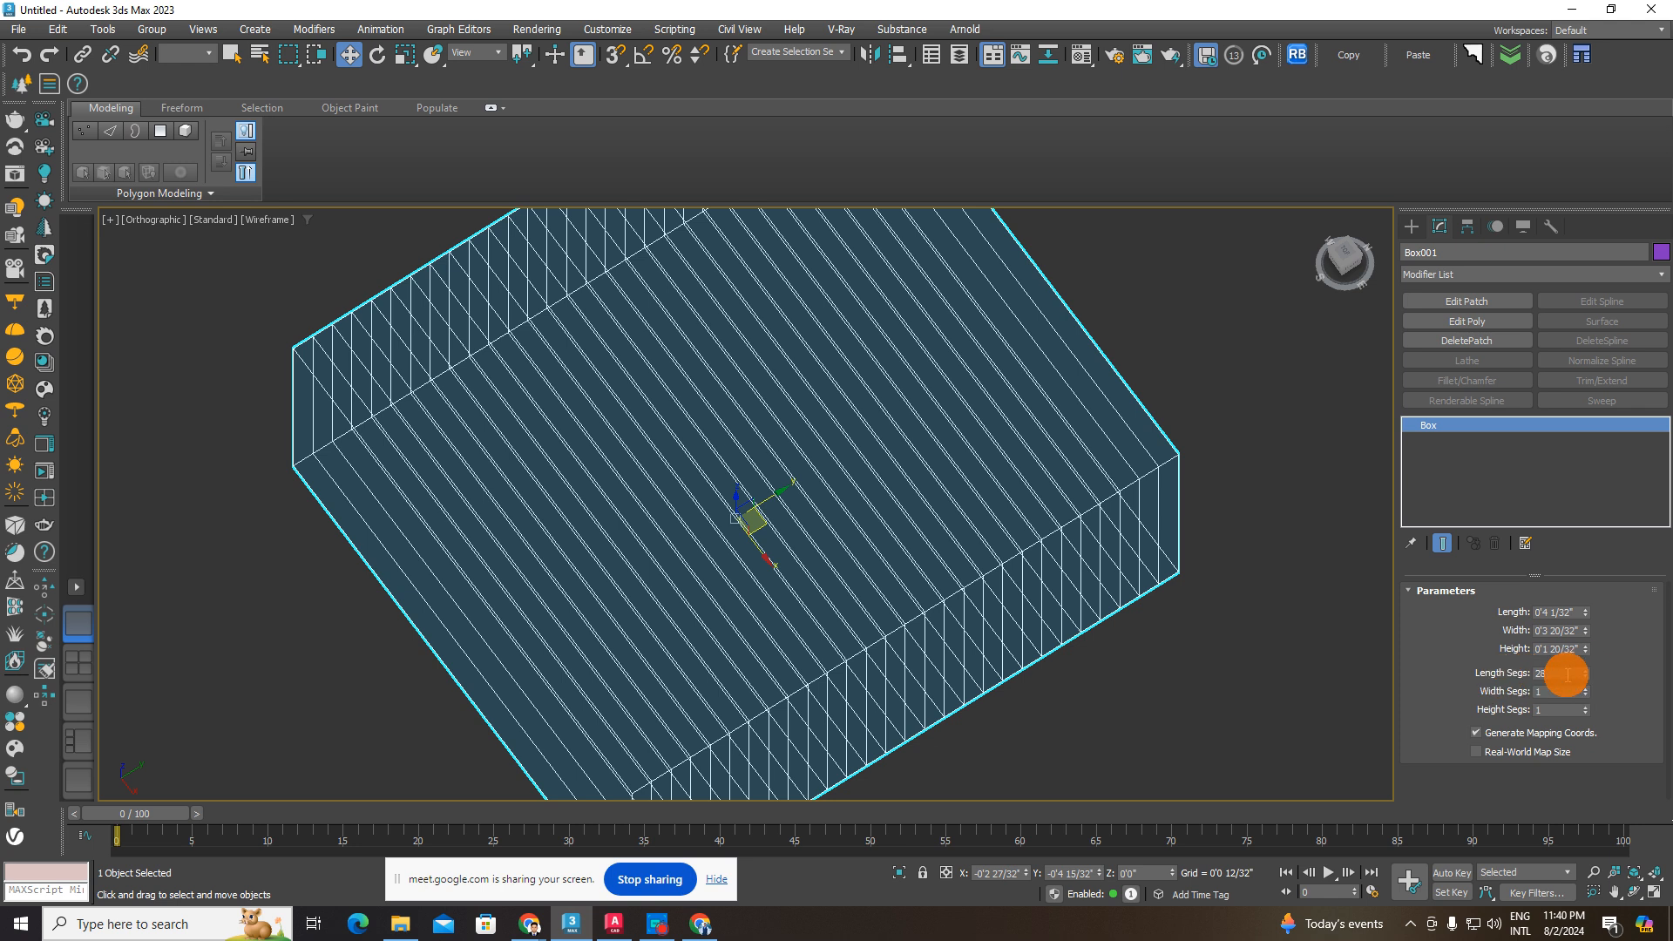
pyautogui.moveTo(1588, 694)
pyautogui.mouseDown()
pyautogui.moveTo(1584, 672)
pyautogui.moveTo(1586, 714)
pyautogui.moveTo(1569, 683)
pyautogui.moveTo(1591, 717)
pyautogui.moveTo(1590, 664)
pyautogui.moveTo(1592, 703)
pyautogui.moveTo(1599, 684)
pyautogui.mouseUp()
pyautogui.scroll(-5, 956, 561)
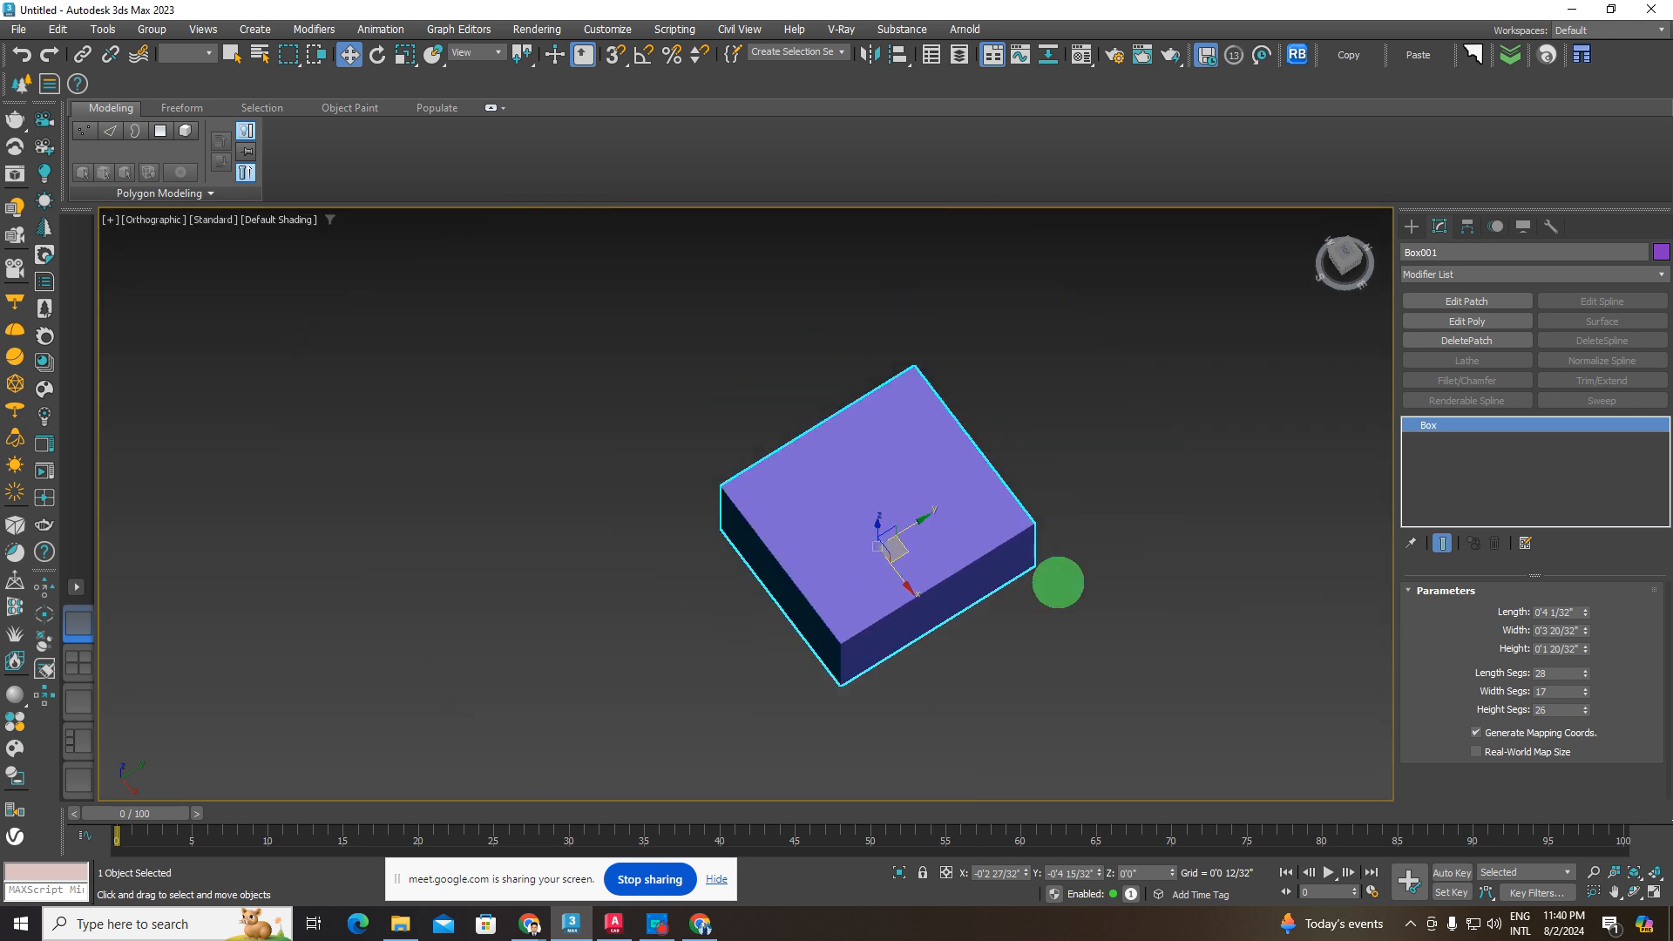
# - Compare the segmented box in wireframe and default shading from different angles
pyautogui.press('F3')
pyautogui.scroll(3, 937, 580)
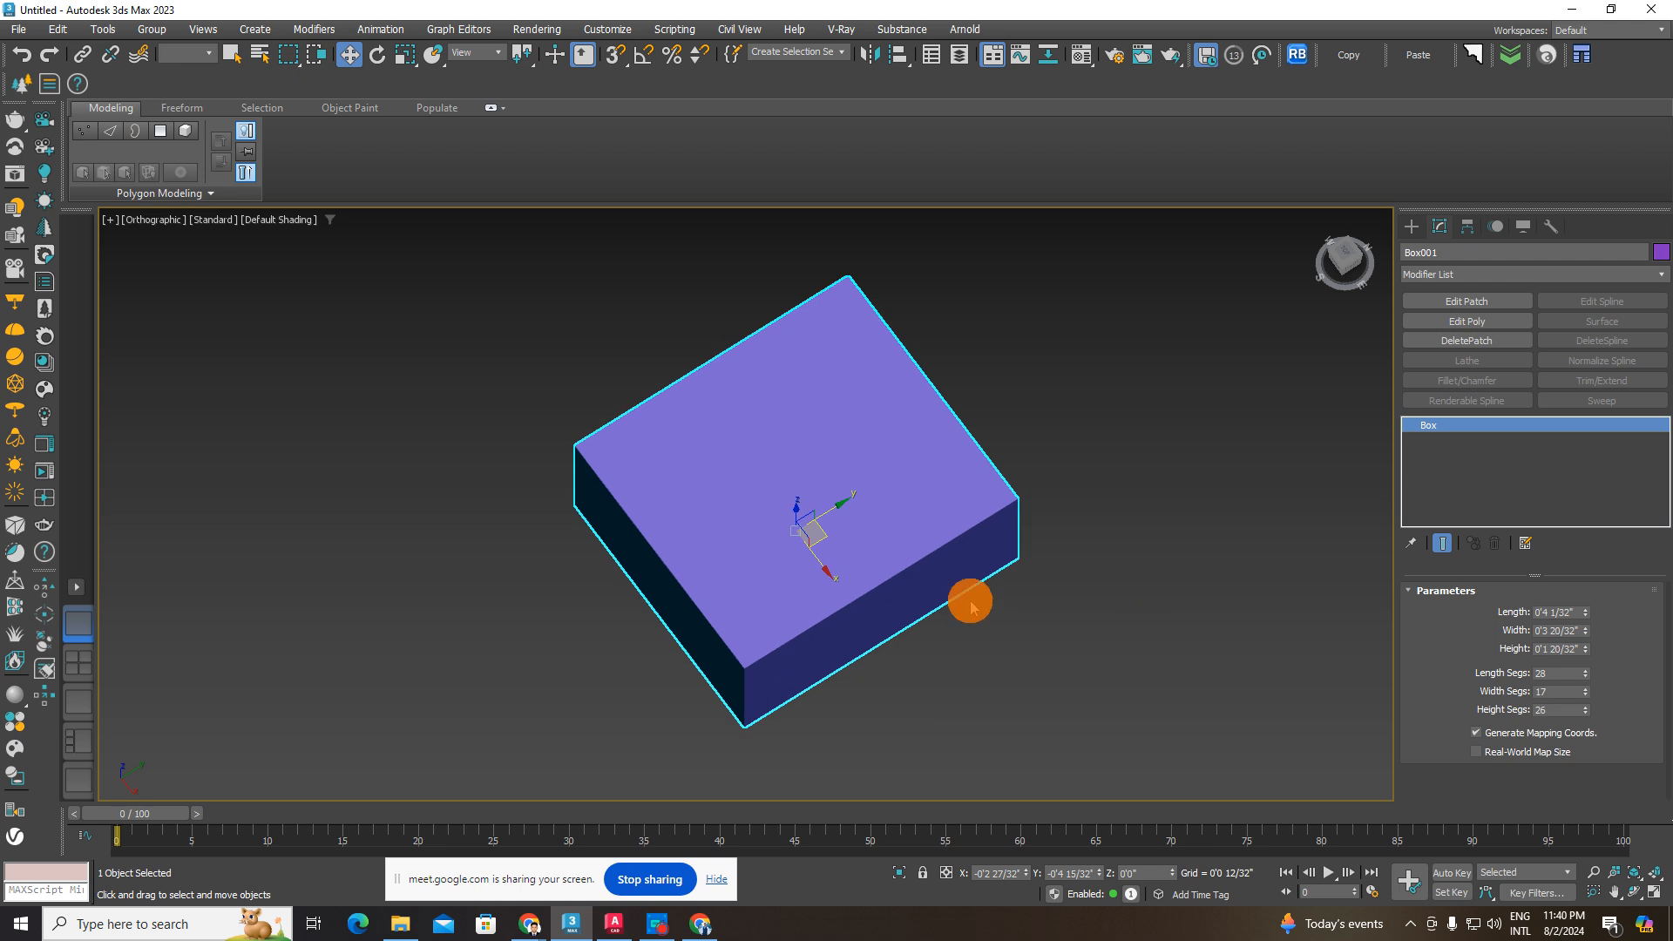
pyautogui.scroll(2, 973, 607)
pyautogui.press('F3')
pyautogui.press('F3')
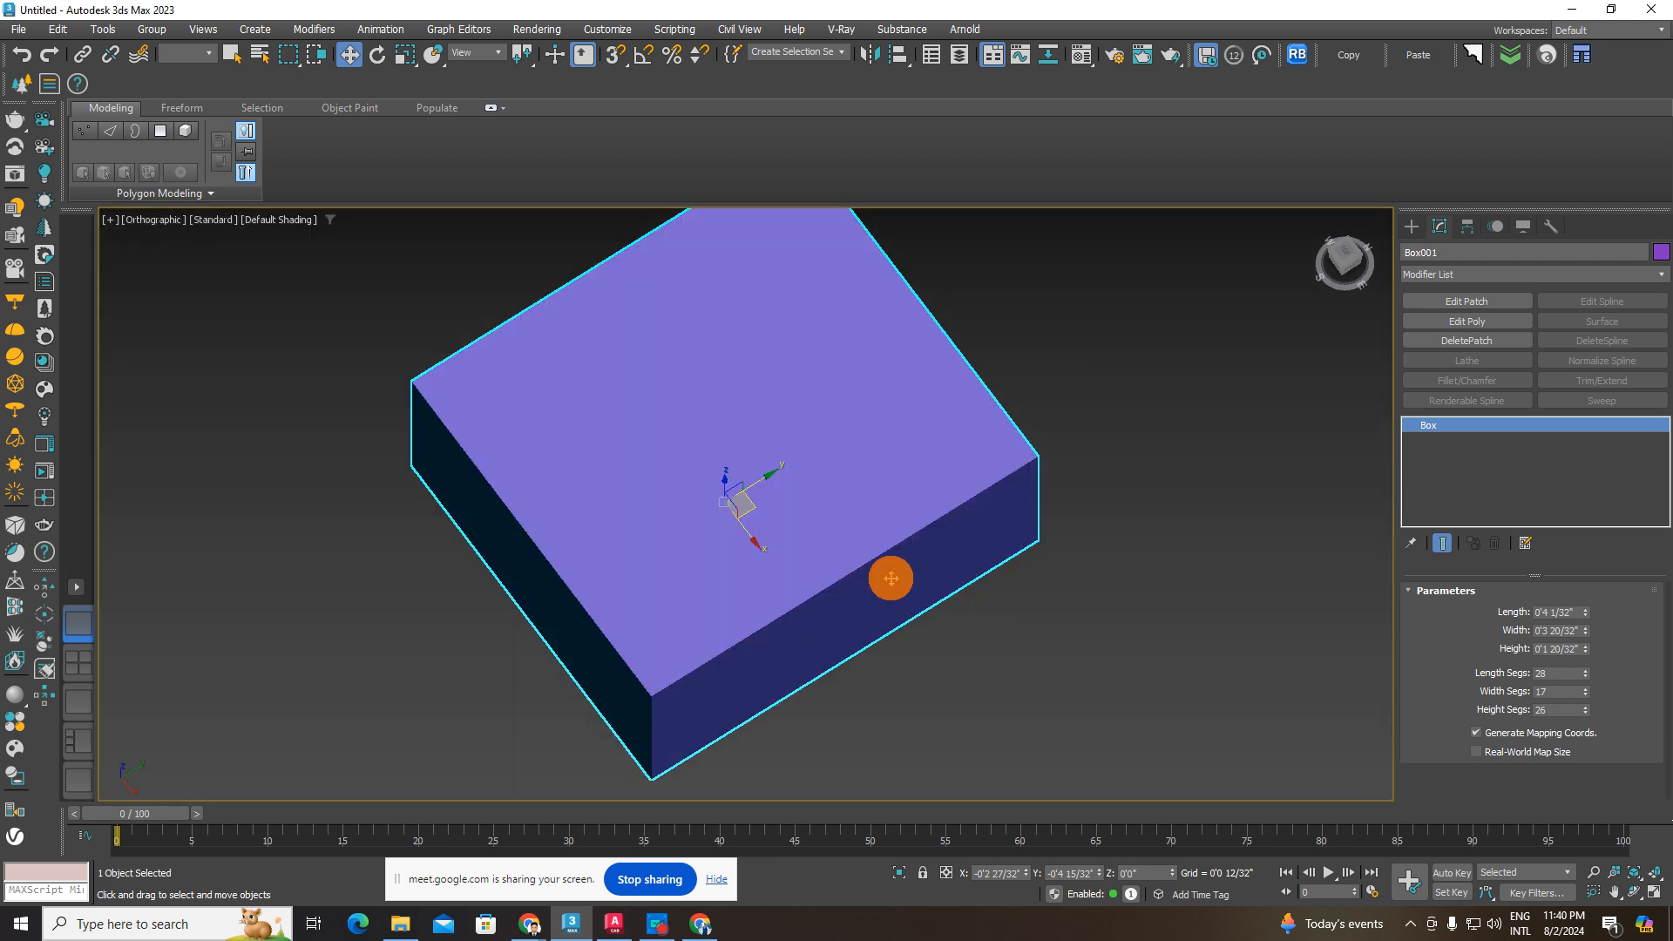
pyautogui.keyDown('alt'); pyautogui.moveTo(877, 566); pyautogui.dragTo(875, 544, button='middle'); pyautogui.keyUp('alt')
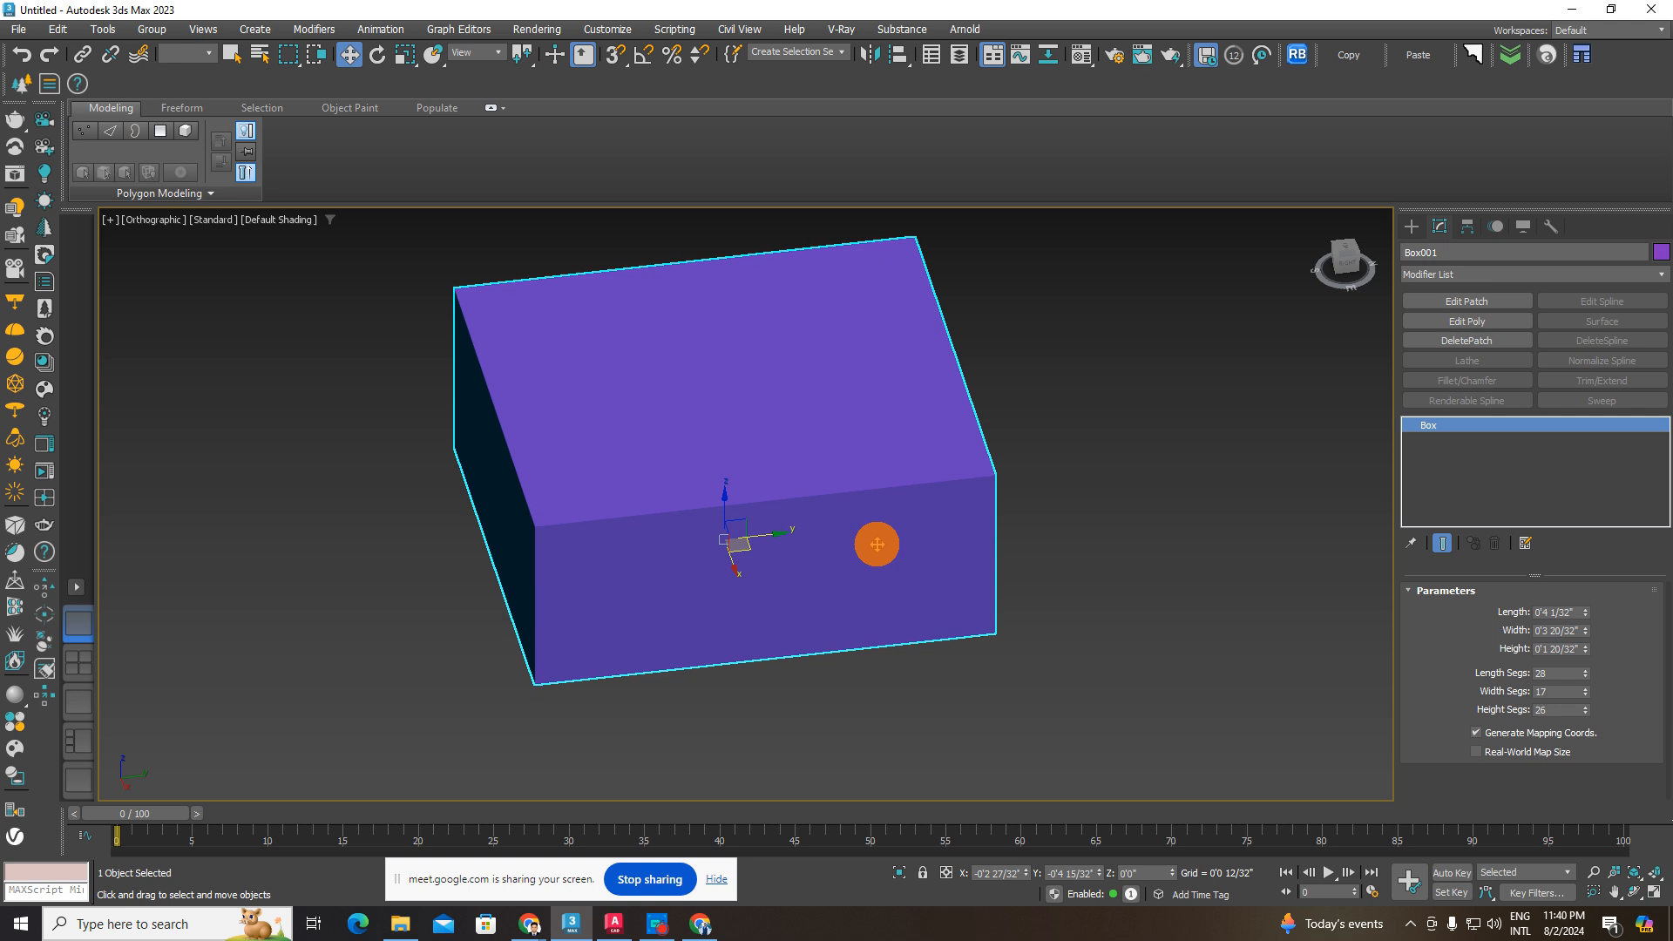
pyautogui.press('F3')
pyautogui.press('F3')
pyautogui.moveTo(900, 489); pyautogui.dragTo(945, 526, button='middle')
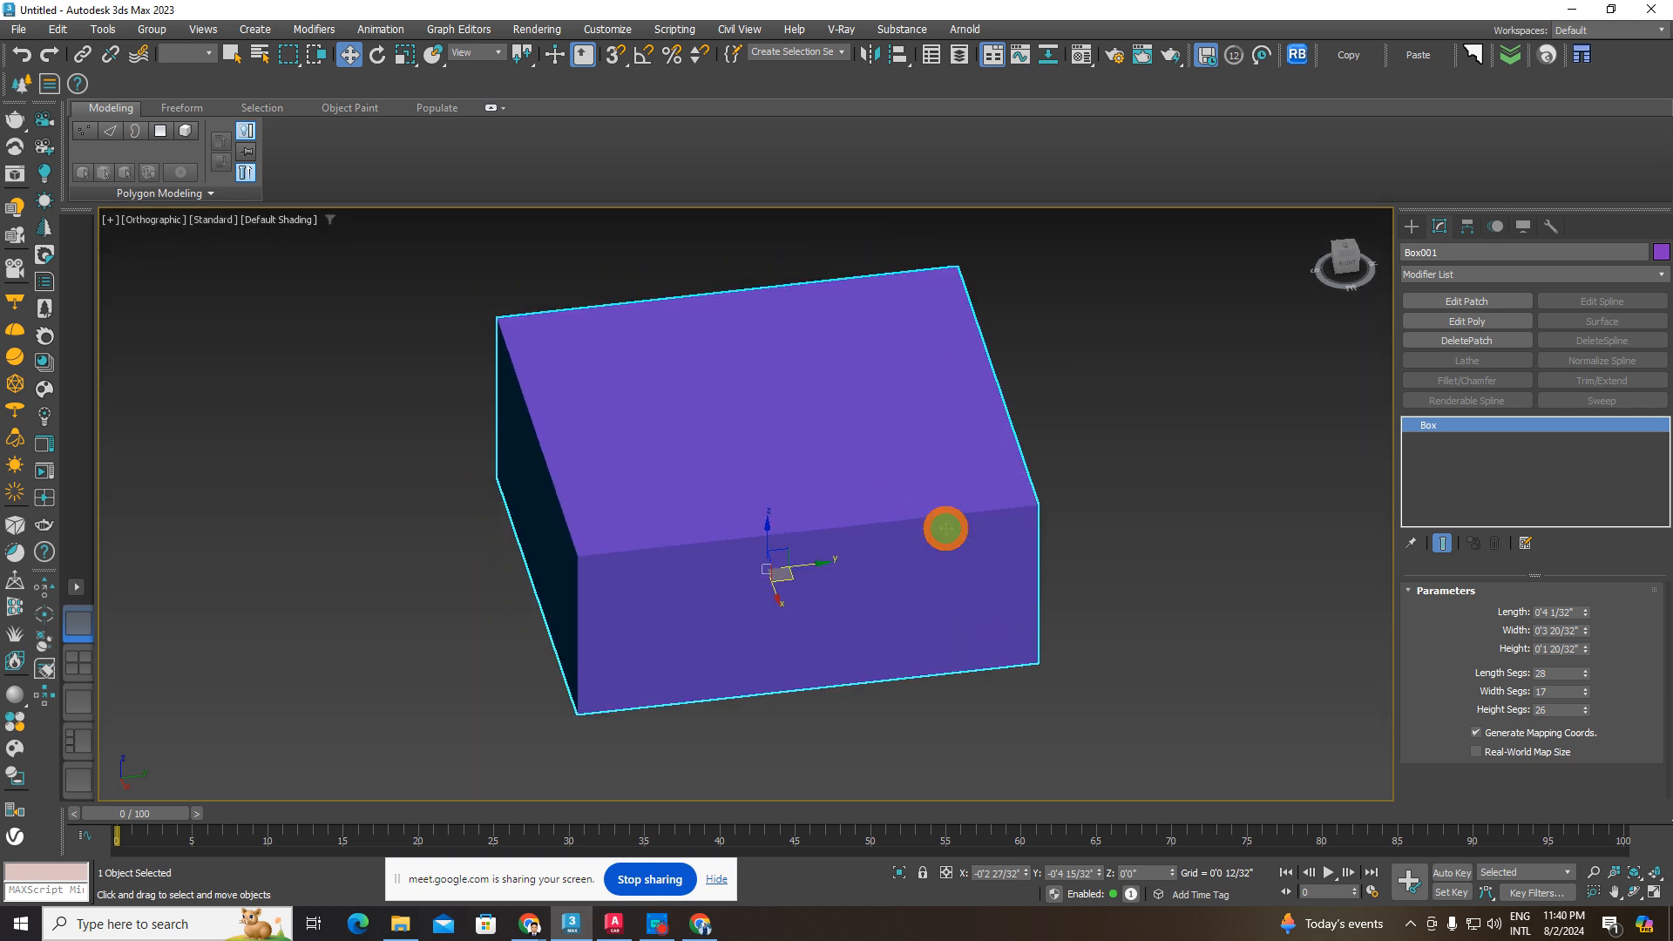
# - Turn on edged faces for the shaded box and compare that display with the wireframe from another angle
pyautogui.press('F4')
pyautogui.press('F4')
pyautogui.press('F4')
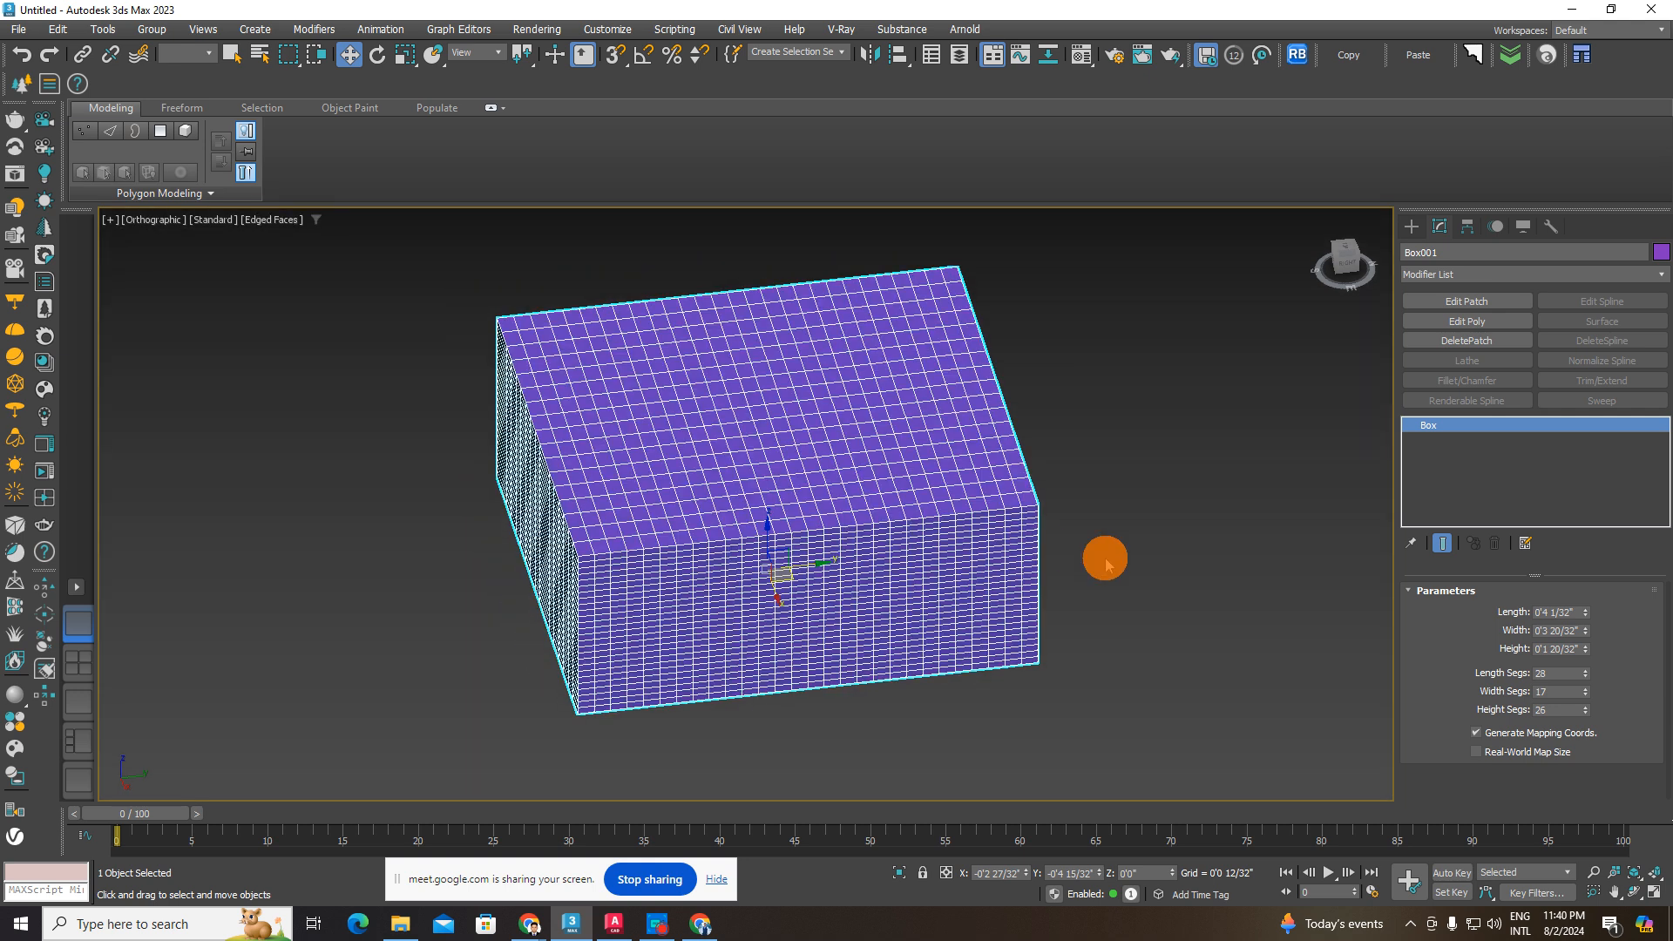
pyautogui.press('F3')
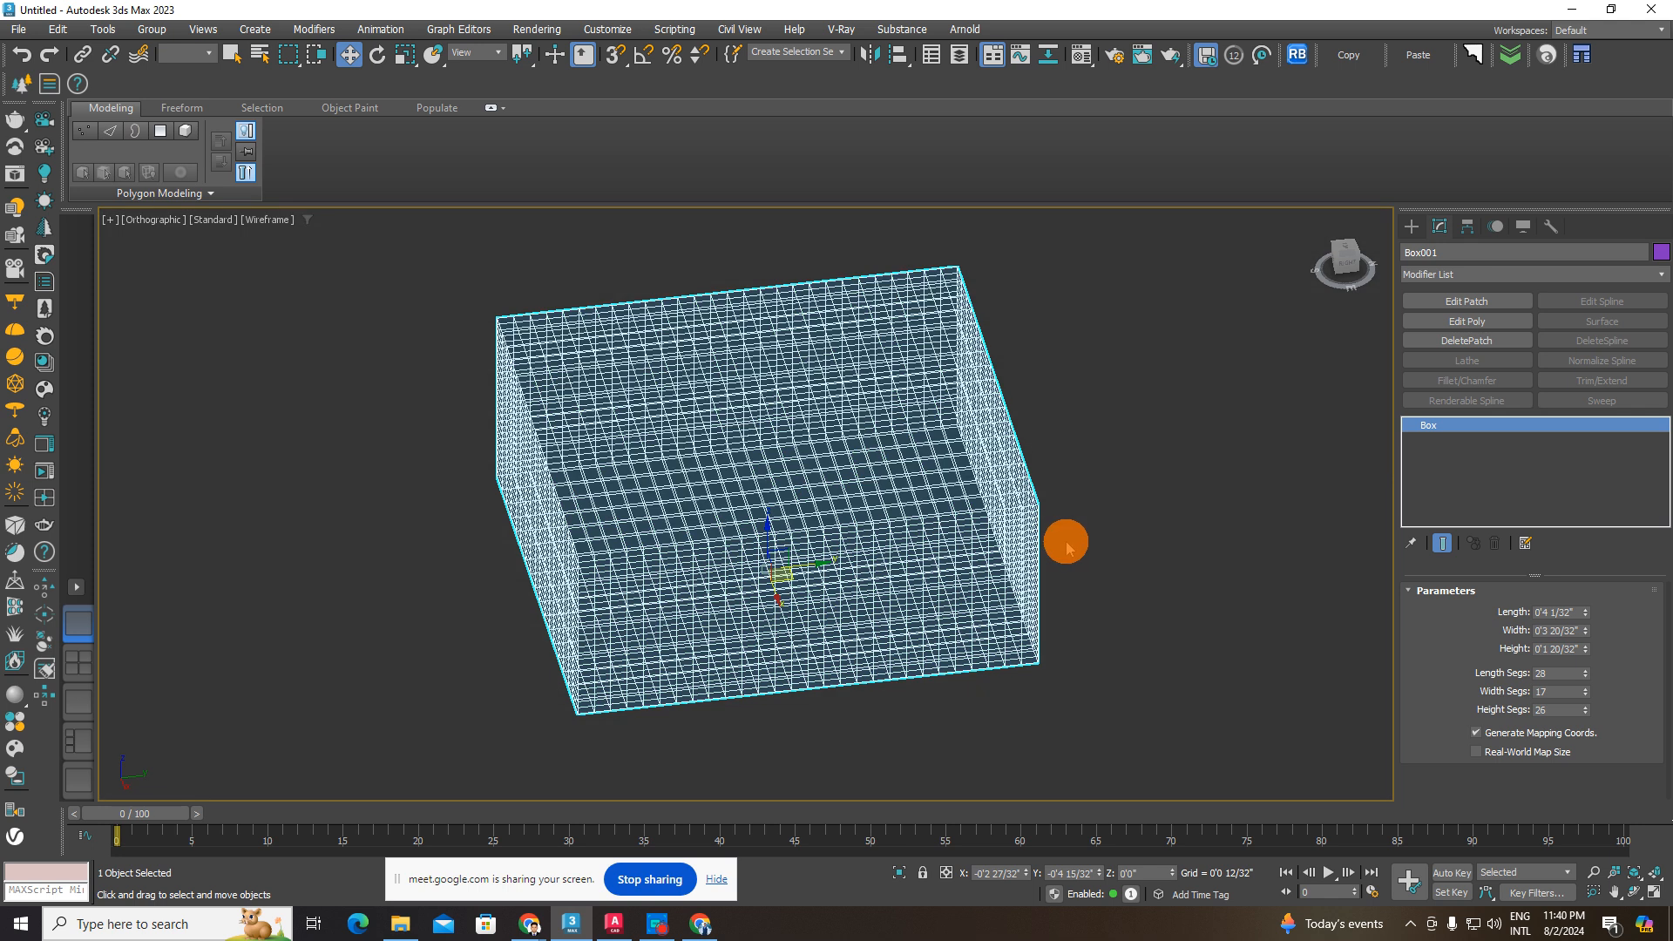
pyautogui.press('F3')
pyautogui.press('F3')
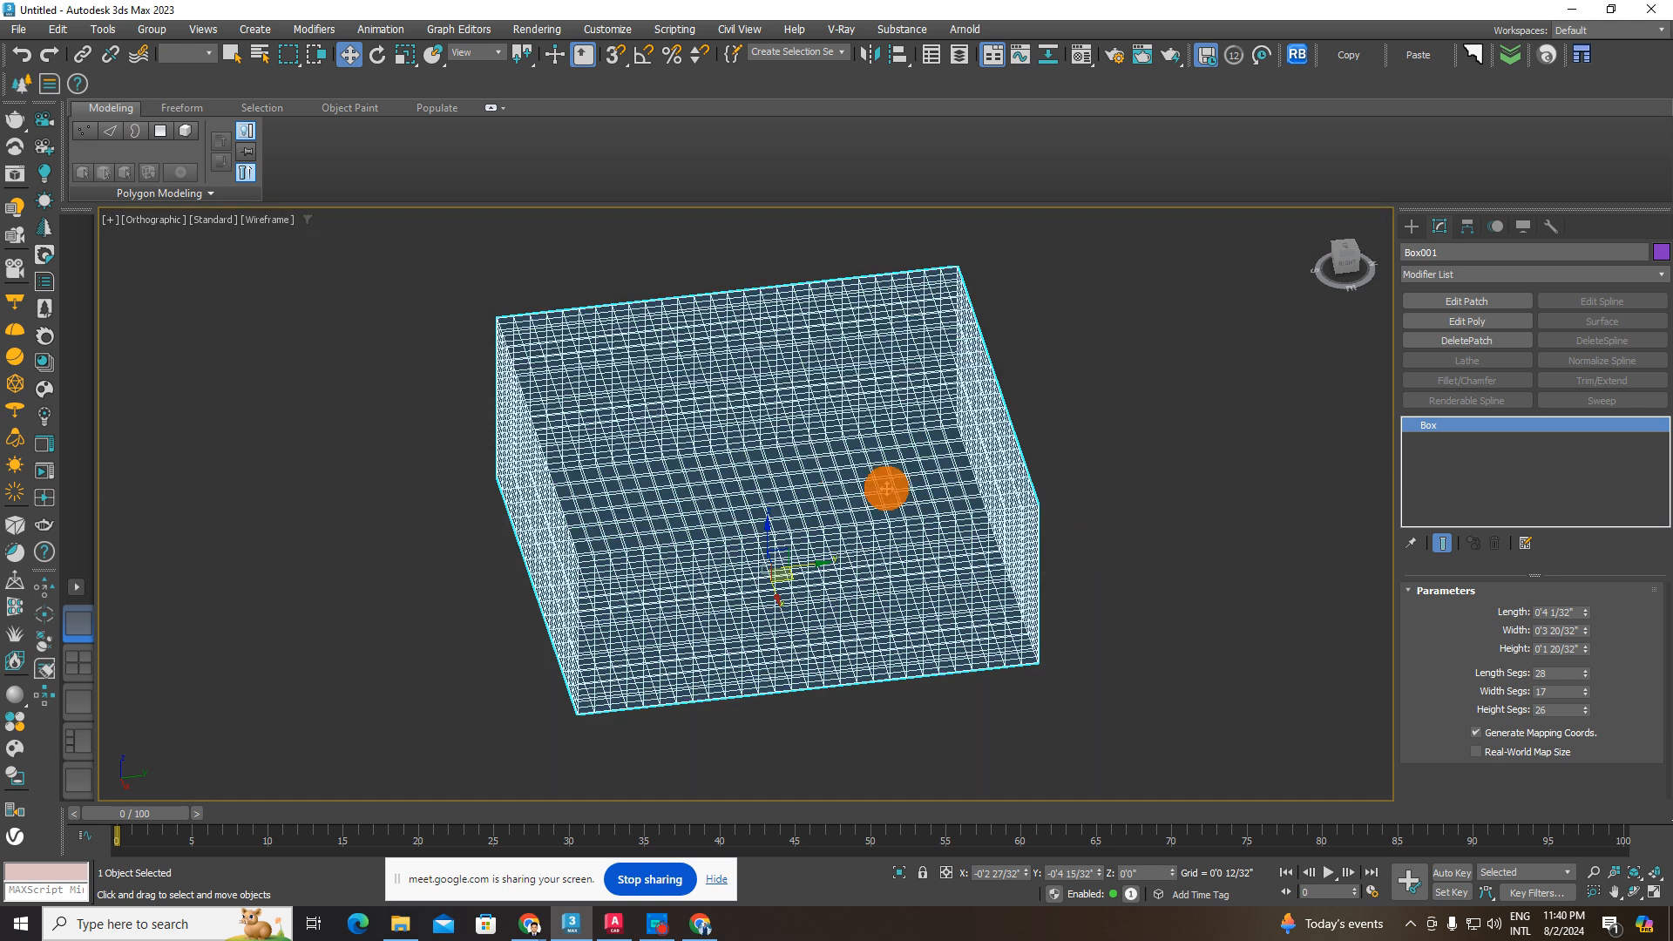
pyautogui.keyDown('alt'); pyautogui.moveTo(887, 489); pyautogui.dragTo(942, 491, button='middle'); pyautogui.keyUp('alt')
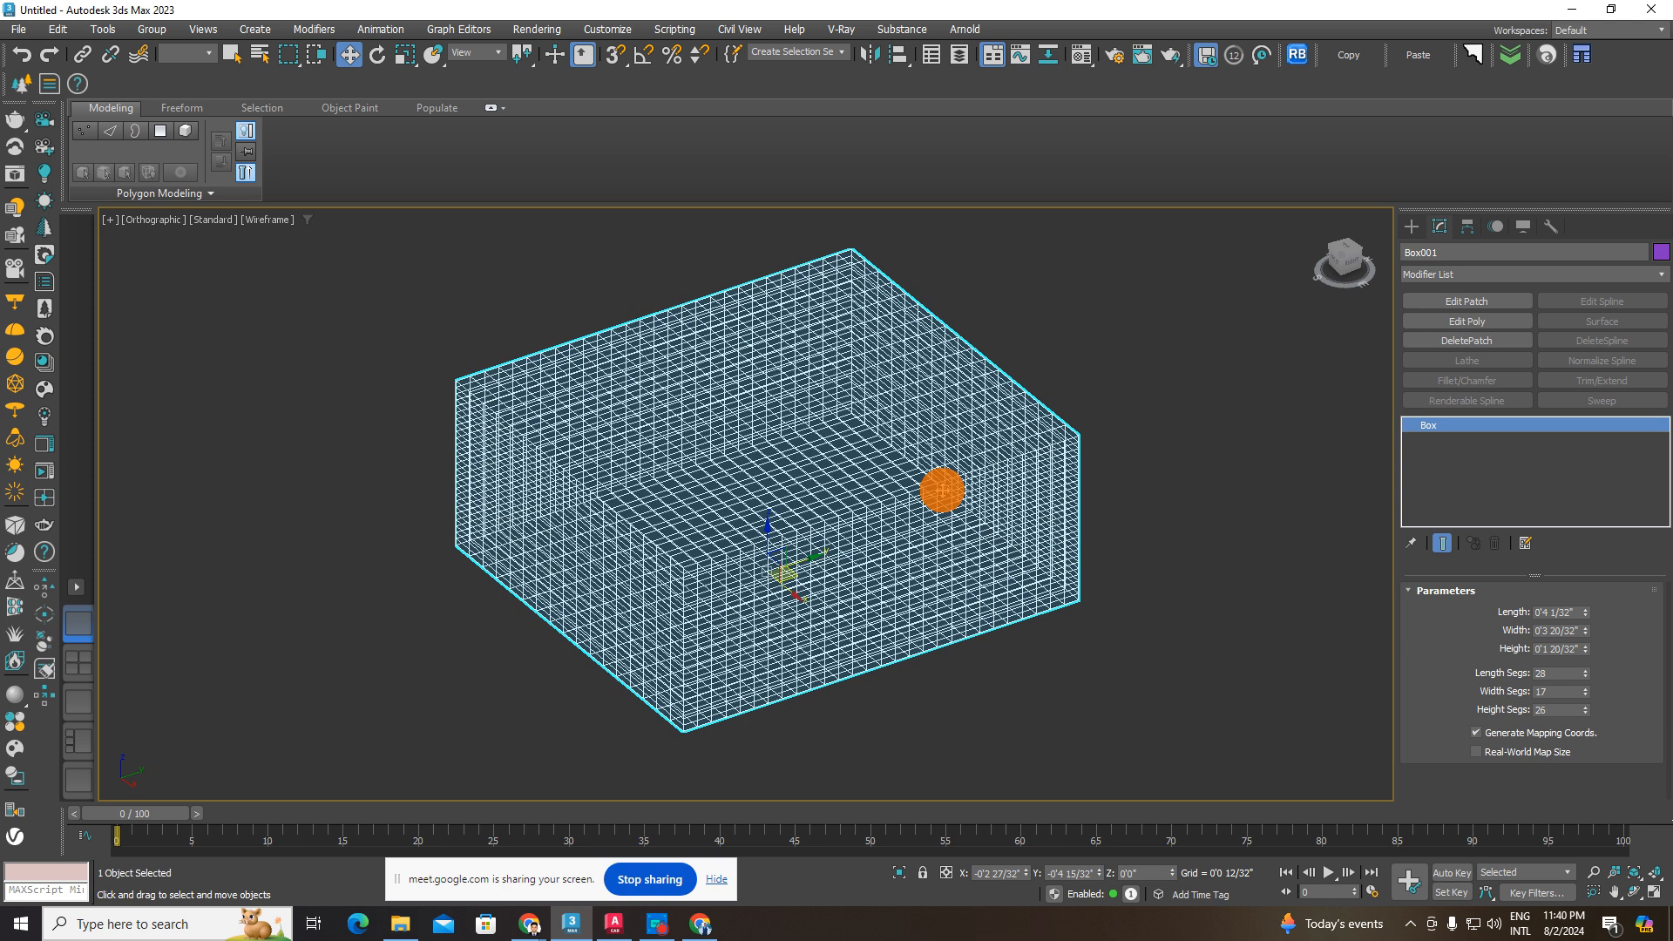
# - Deselect the box, shade it with edged faces and examine its segment edges up close
pyautogui.click(1210, 558)
pyautogui.press('F3')
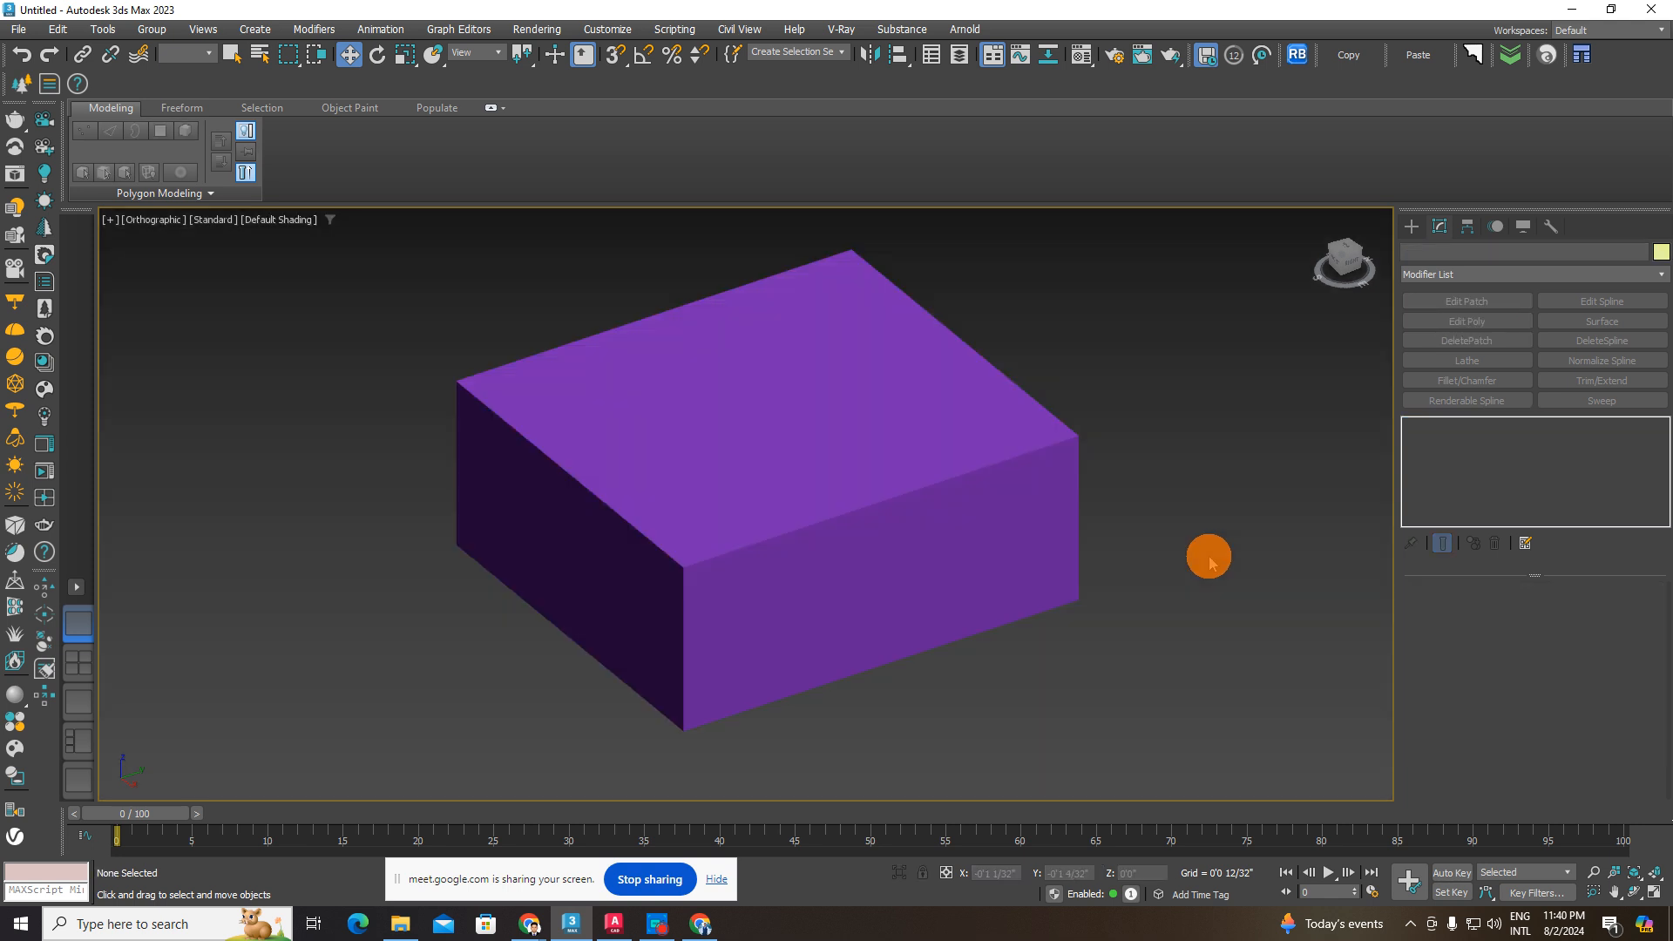
pyautogui.click(1016, 534)
pyautogui.scroll(2, 1044, 492)
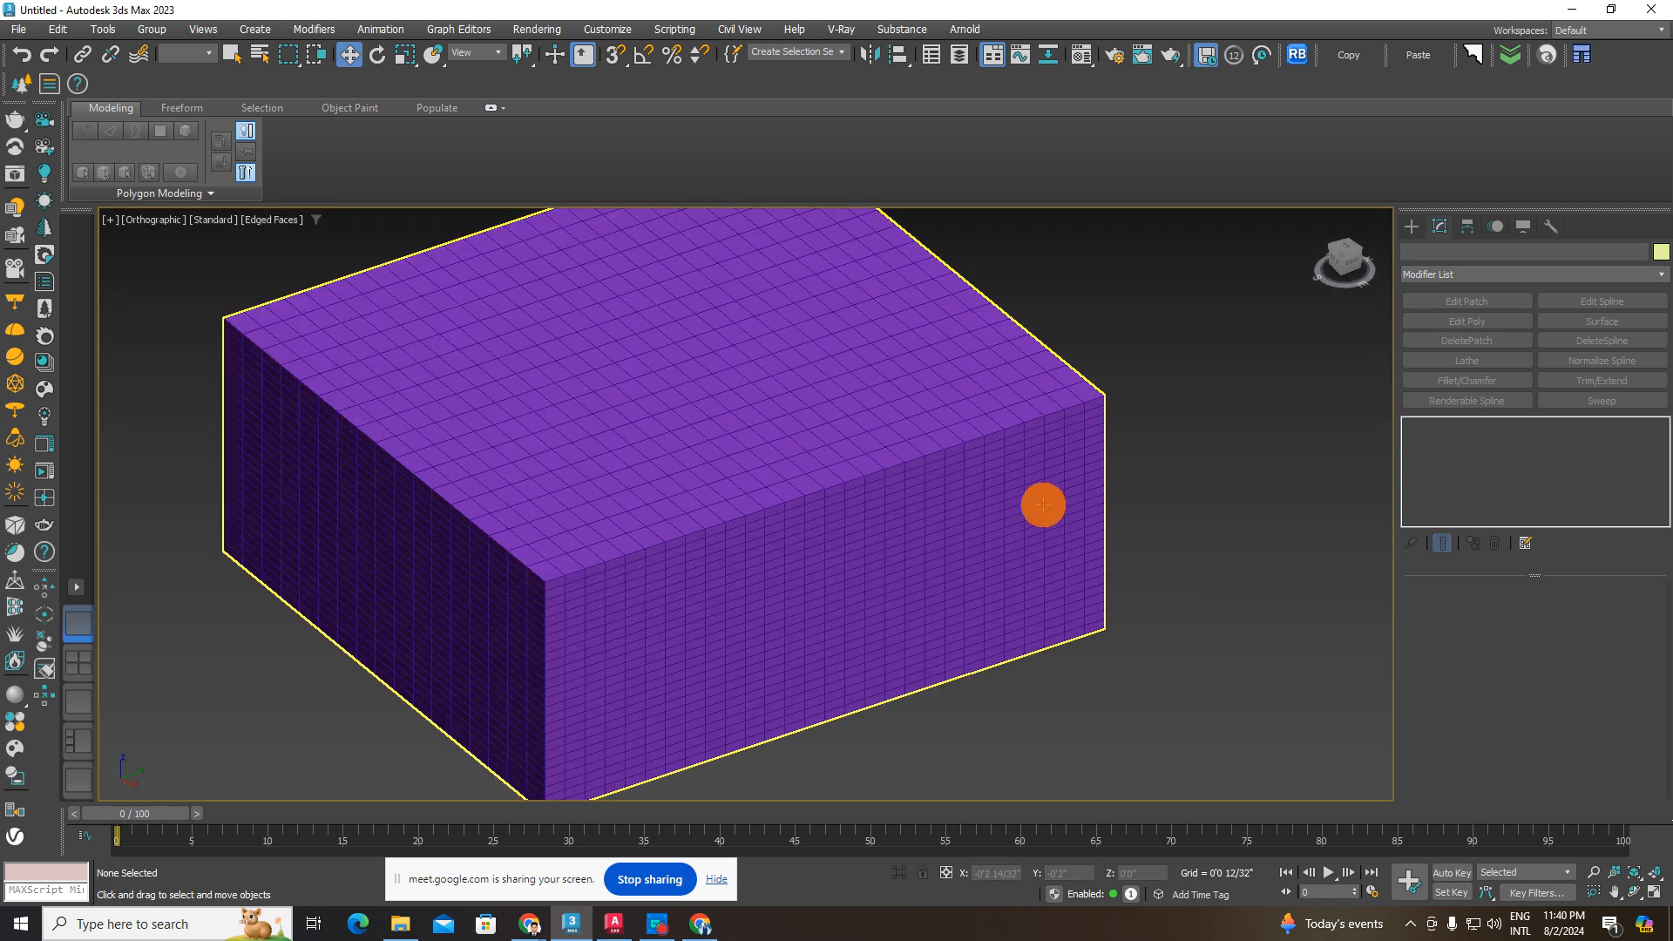
pyautogui.scroll(3, 998, 419)
pyautogui.scroll(2, 910, 437)
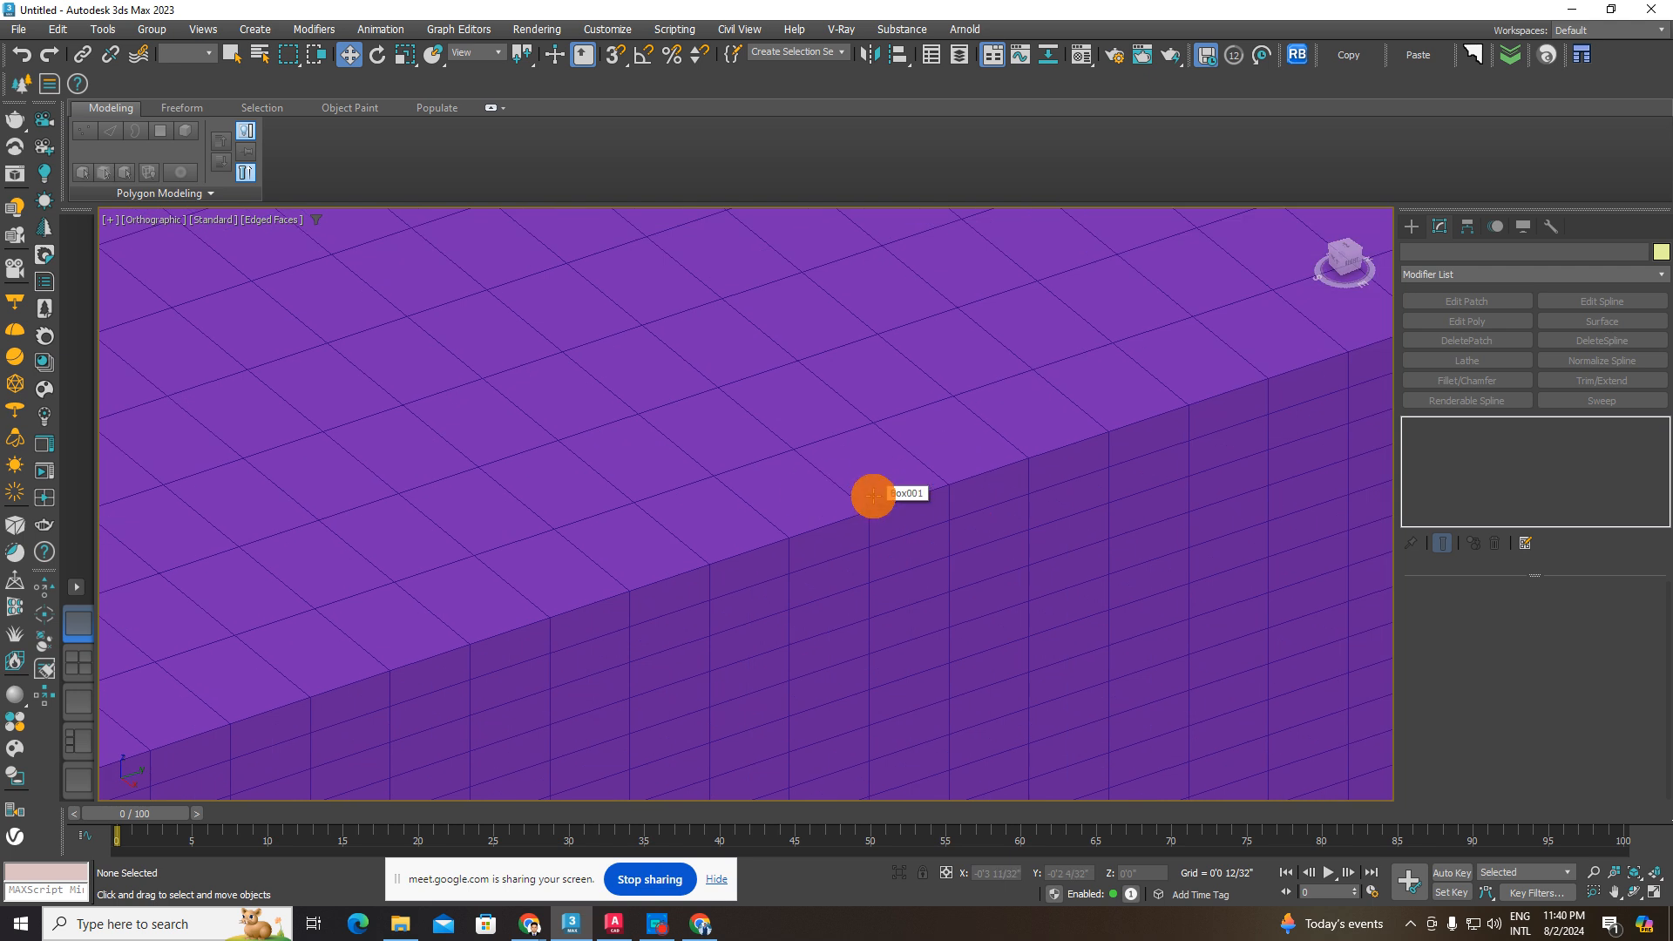
pyautogui.scroll(-7, 873, 496)
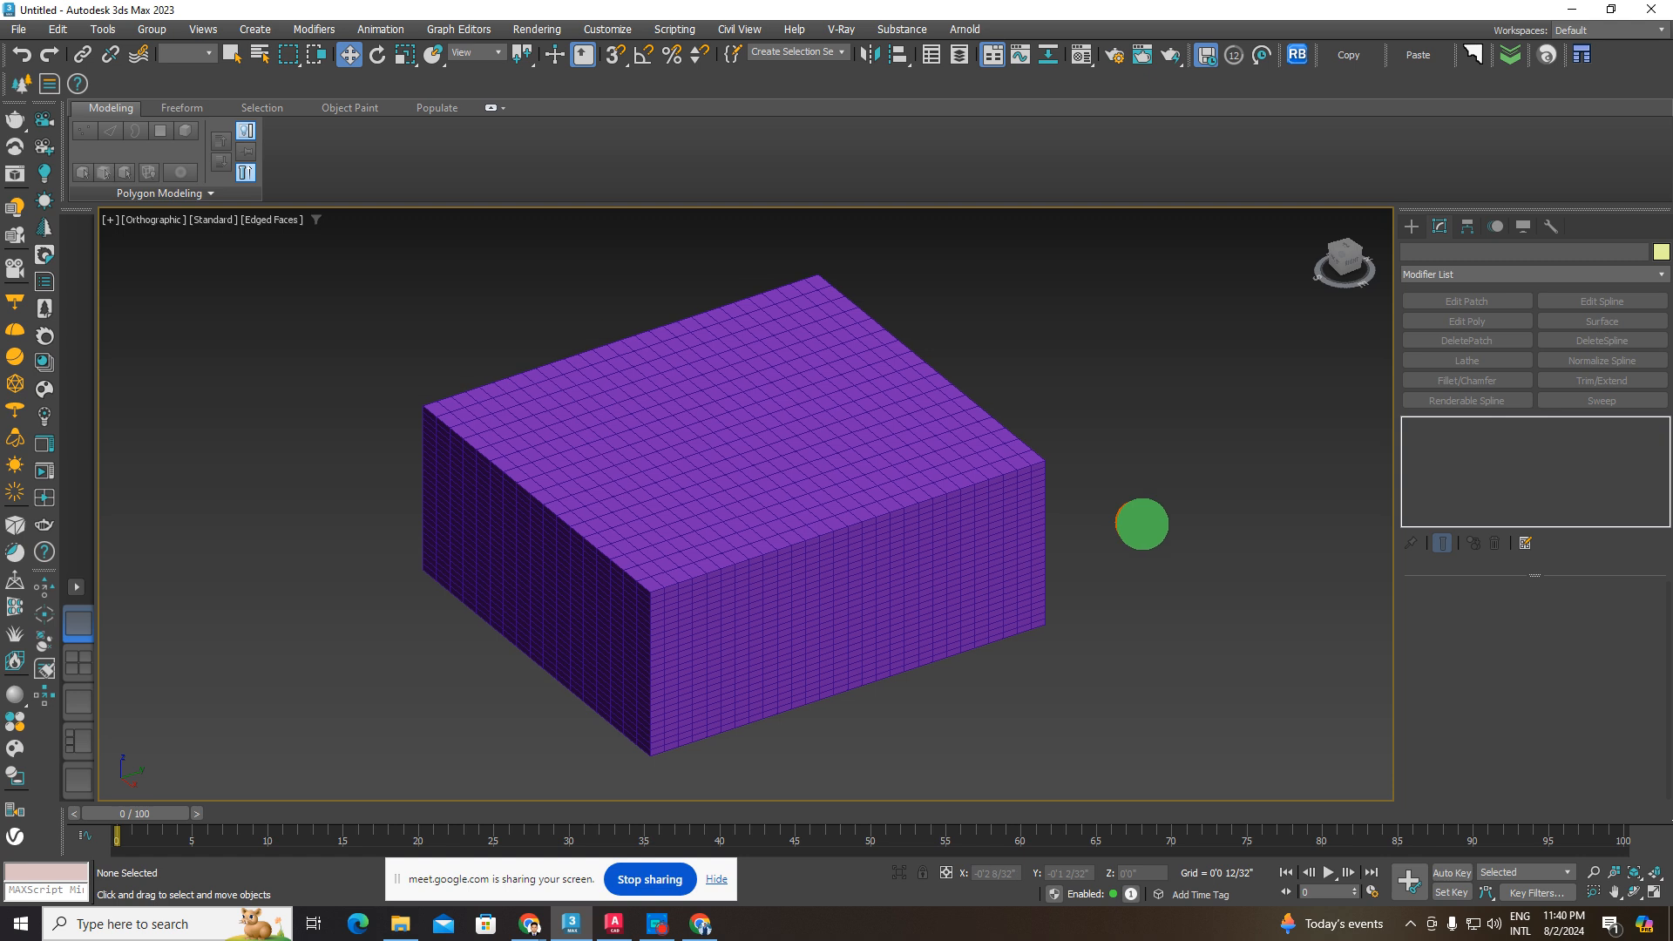
# - Draw a pointed cone beside the purple box, with a base radius of about 27/32 in and a height of about 1 24/32 in
pyautogui.click(1086, 524)
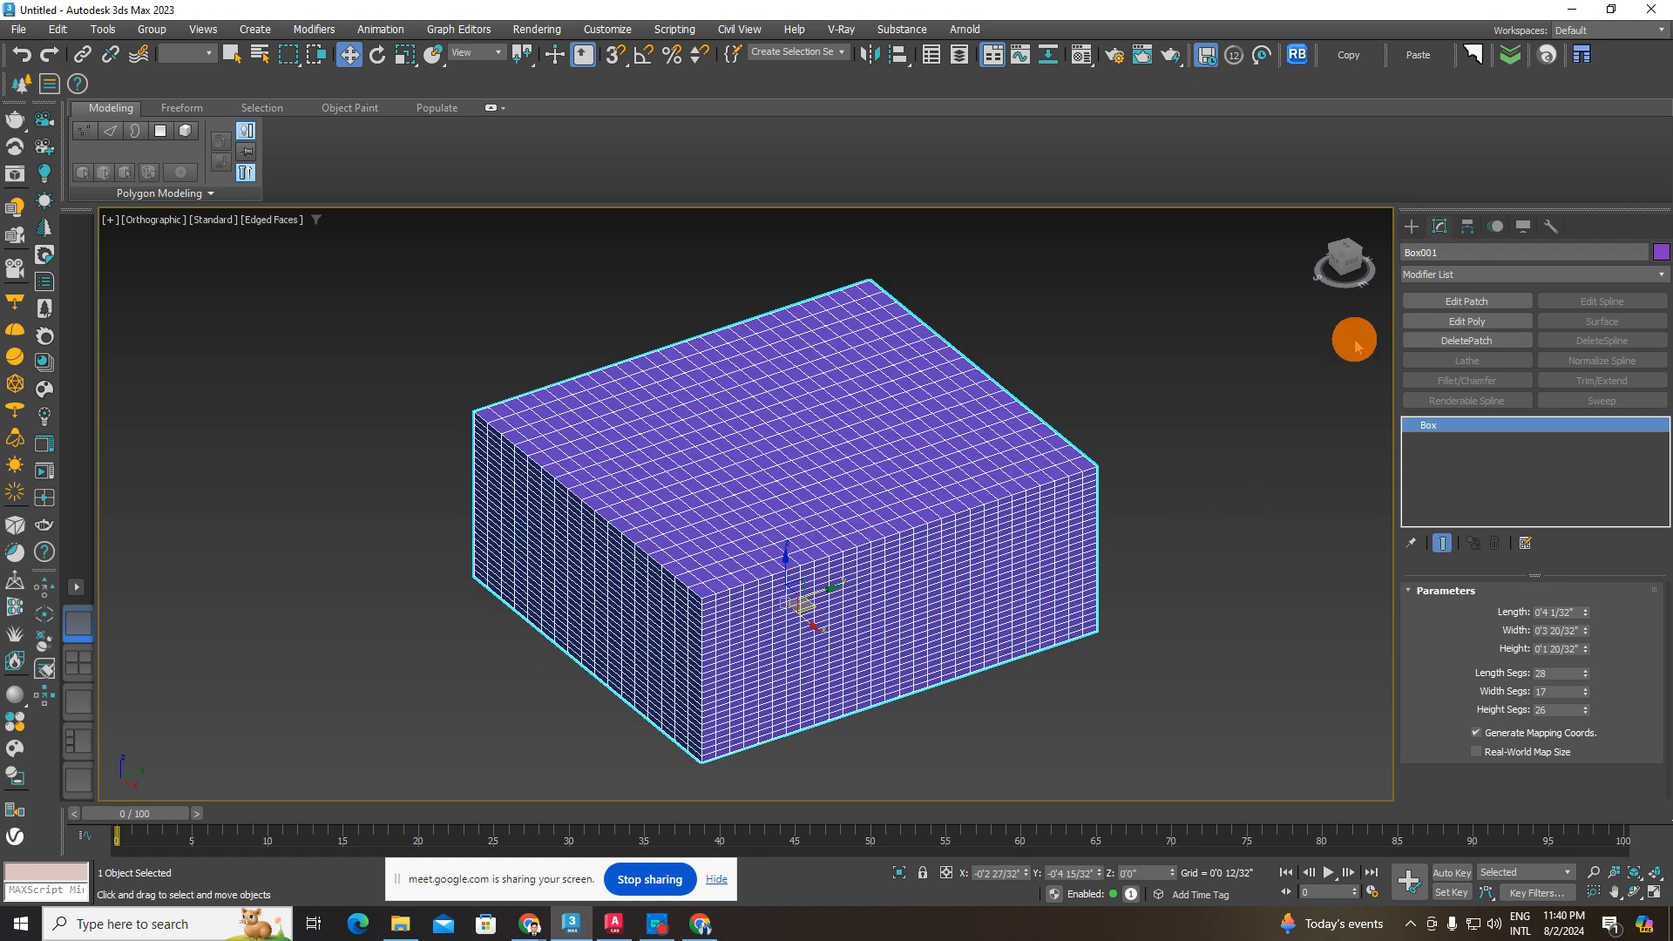
pyautogui.moveTo(1353, 395); pyautogui.dragTo(1062, 407, button='middle')
pyautogui.click(1412, 228)
pyautogui.click(1485, 345)
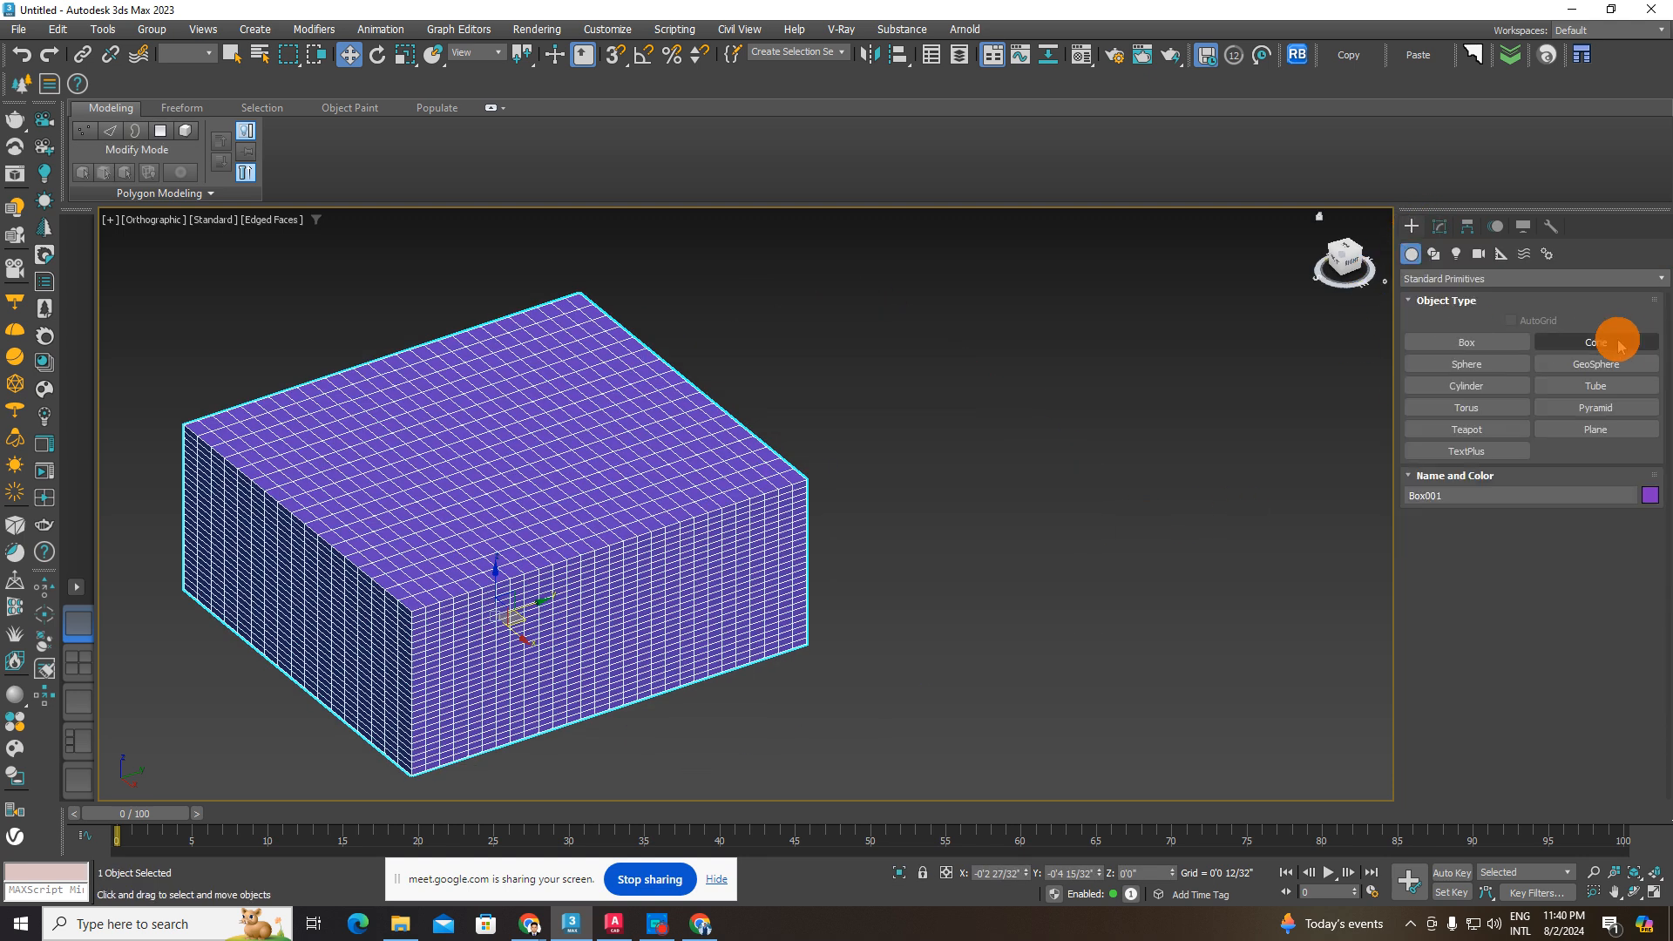
pyautogui.click(1619, 342)
pyautogui.moveTo(976, 564); pyautogui.dragTo(1040, 604)
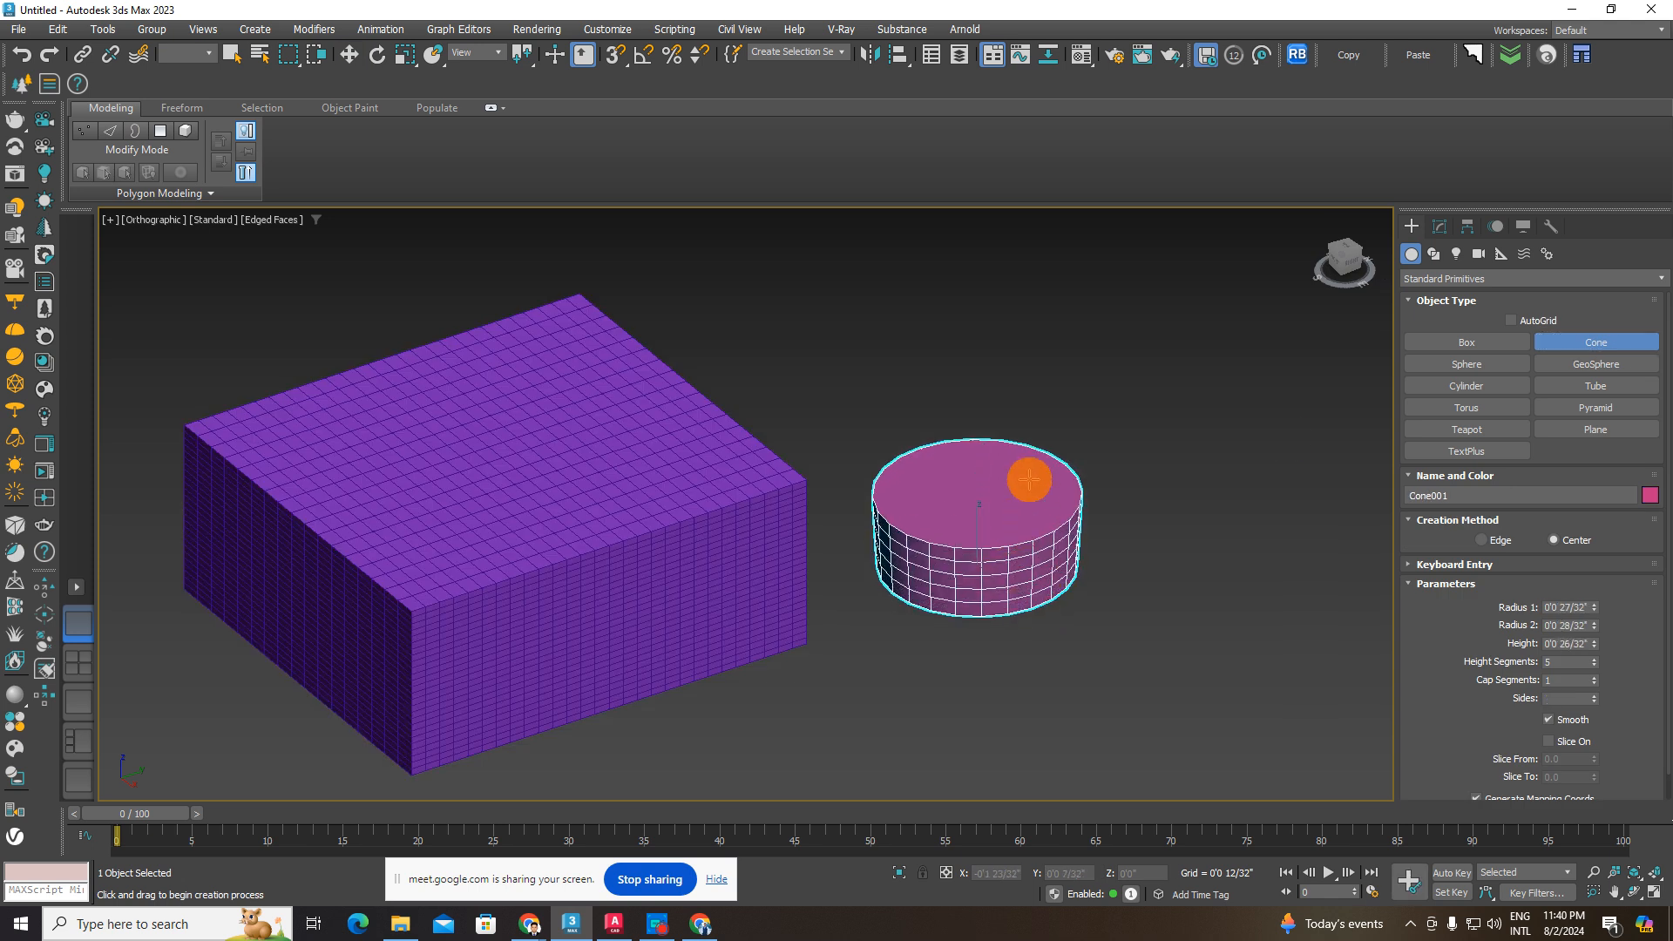
pyautogui.click(1008, 329)
pyautogui.click(994, 519)
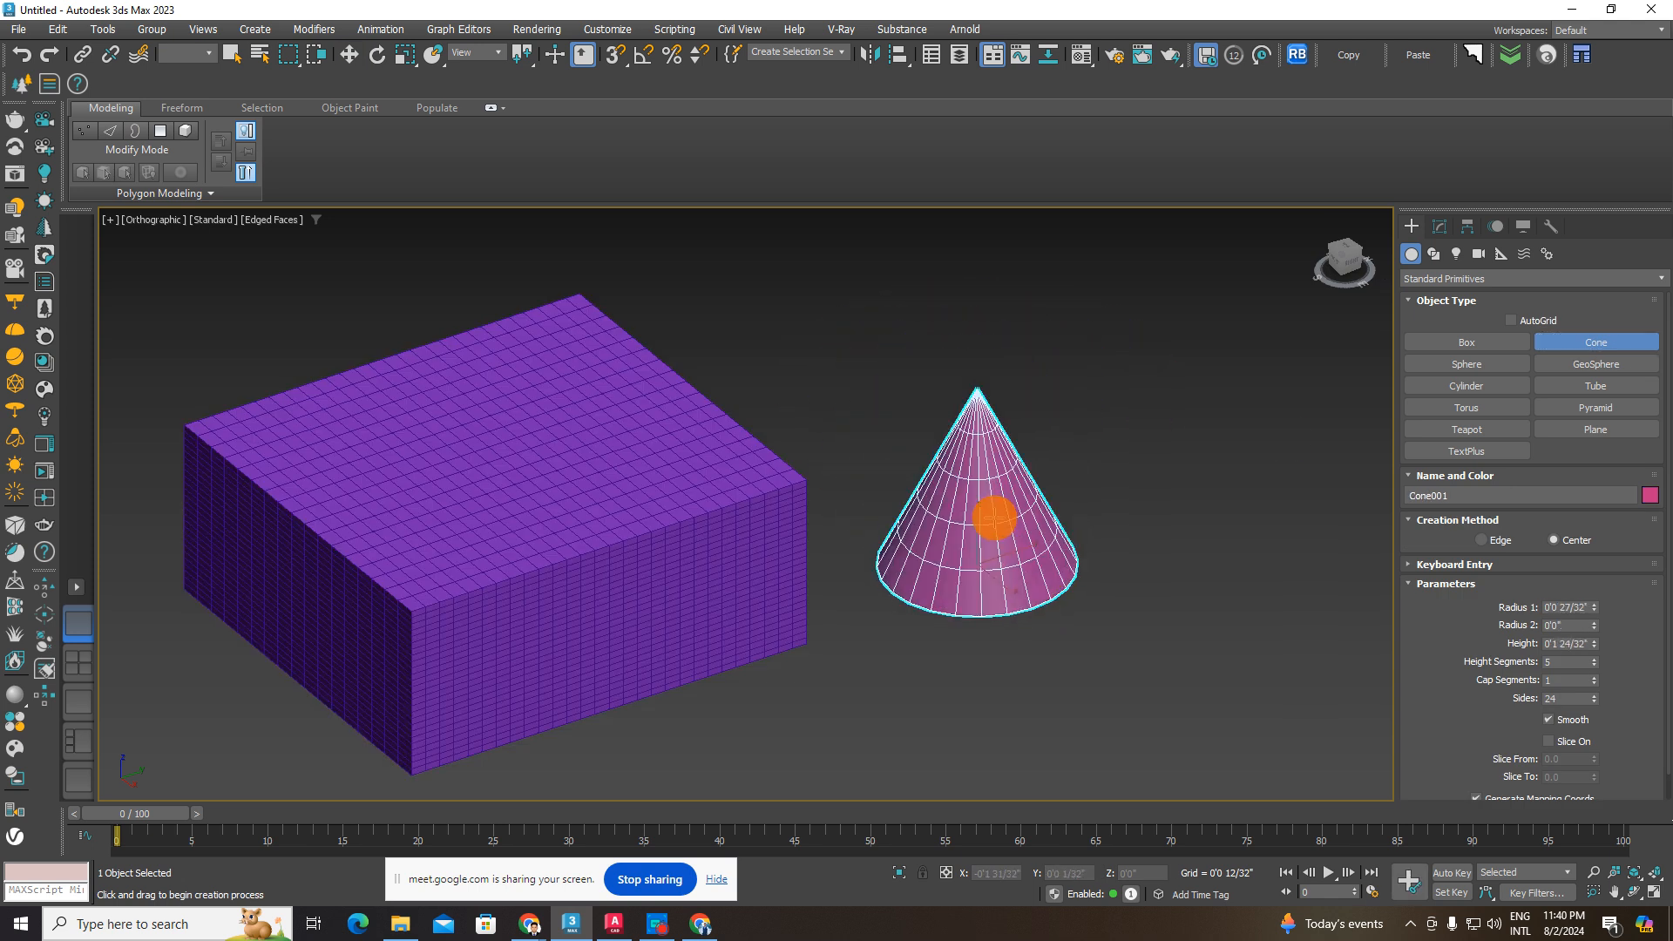
# - Set the cone's base radius to 28/32 in, its top radius to 2/32 in and its height to 1 29/32 in
pyautogui.scroll(5, 1051, 456)
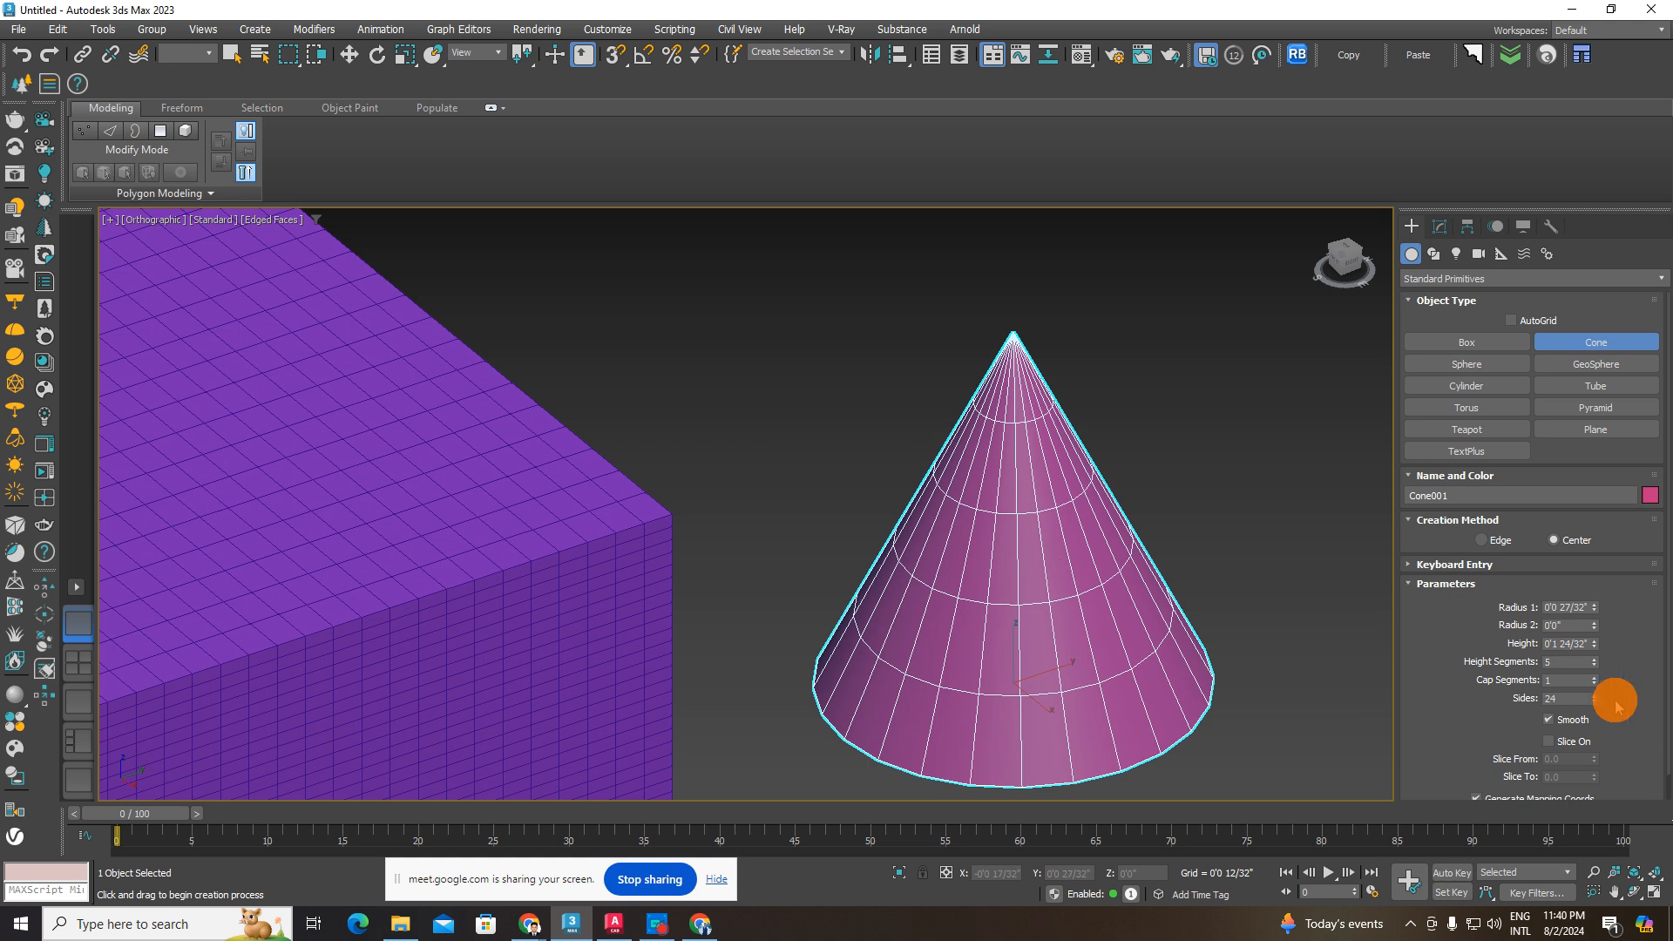
pyautogui.moveTo(1597, 649); pyautogui.dragTo(1563, 438)
pyautogui.moveTo(1112, 645); pyautogui.dragTo(1013, 597, button='middle')
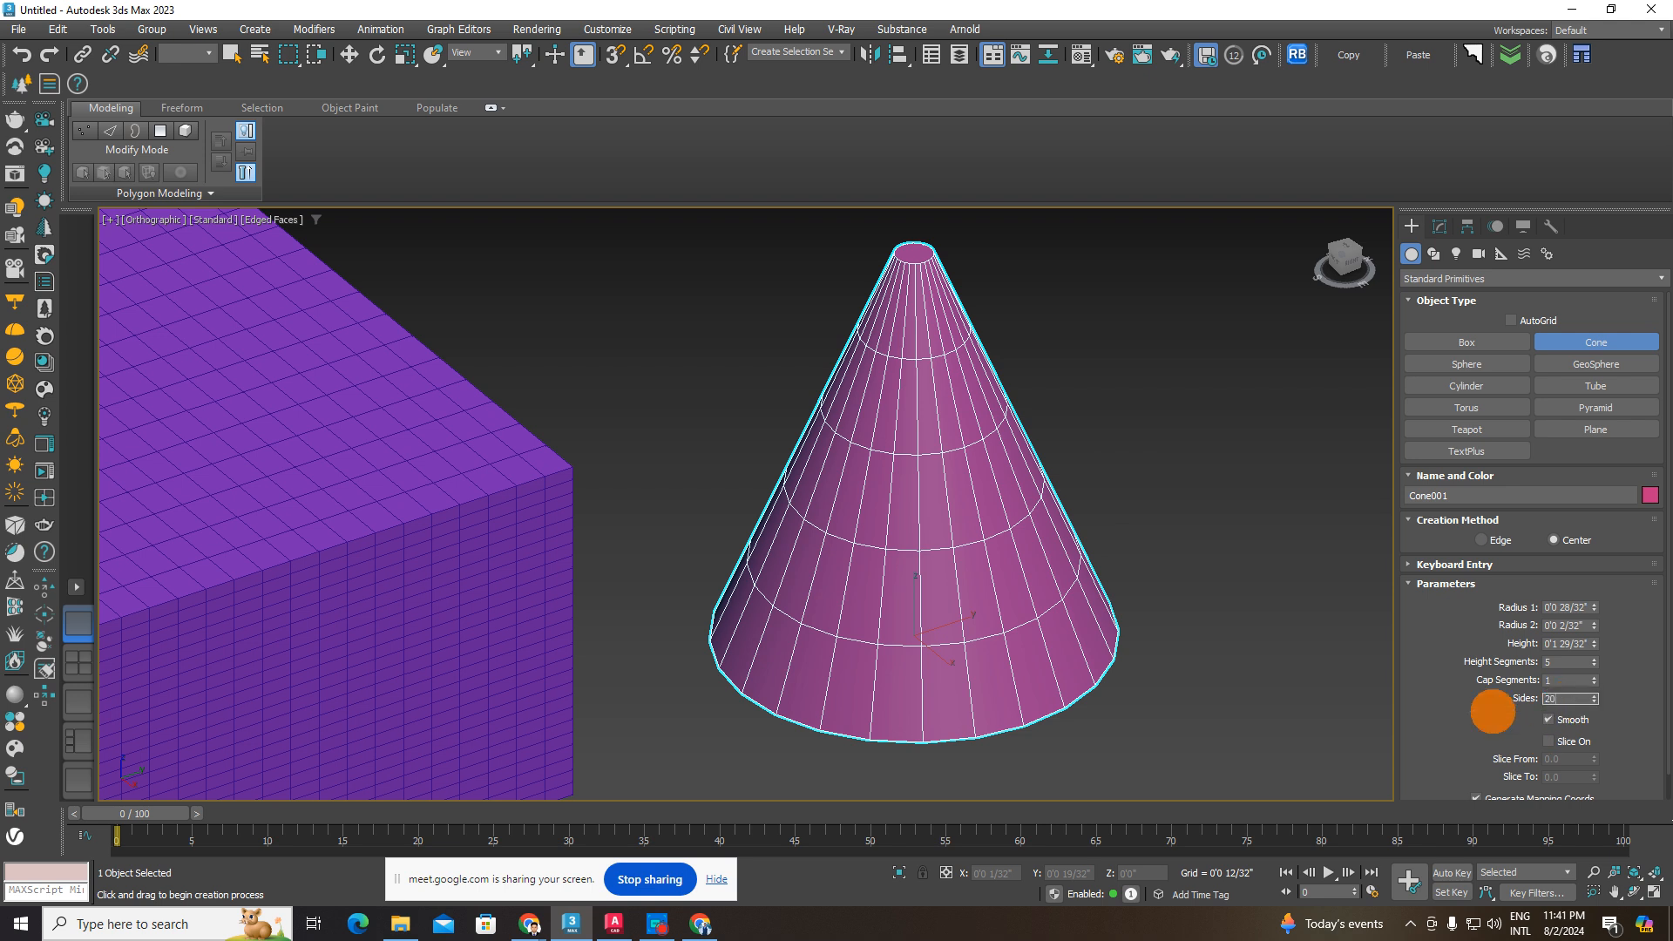
# - Set the cone's number of sides to 200 and inspect the roundness of its base edge
pyautogui.press('Return')
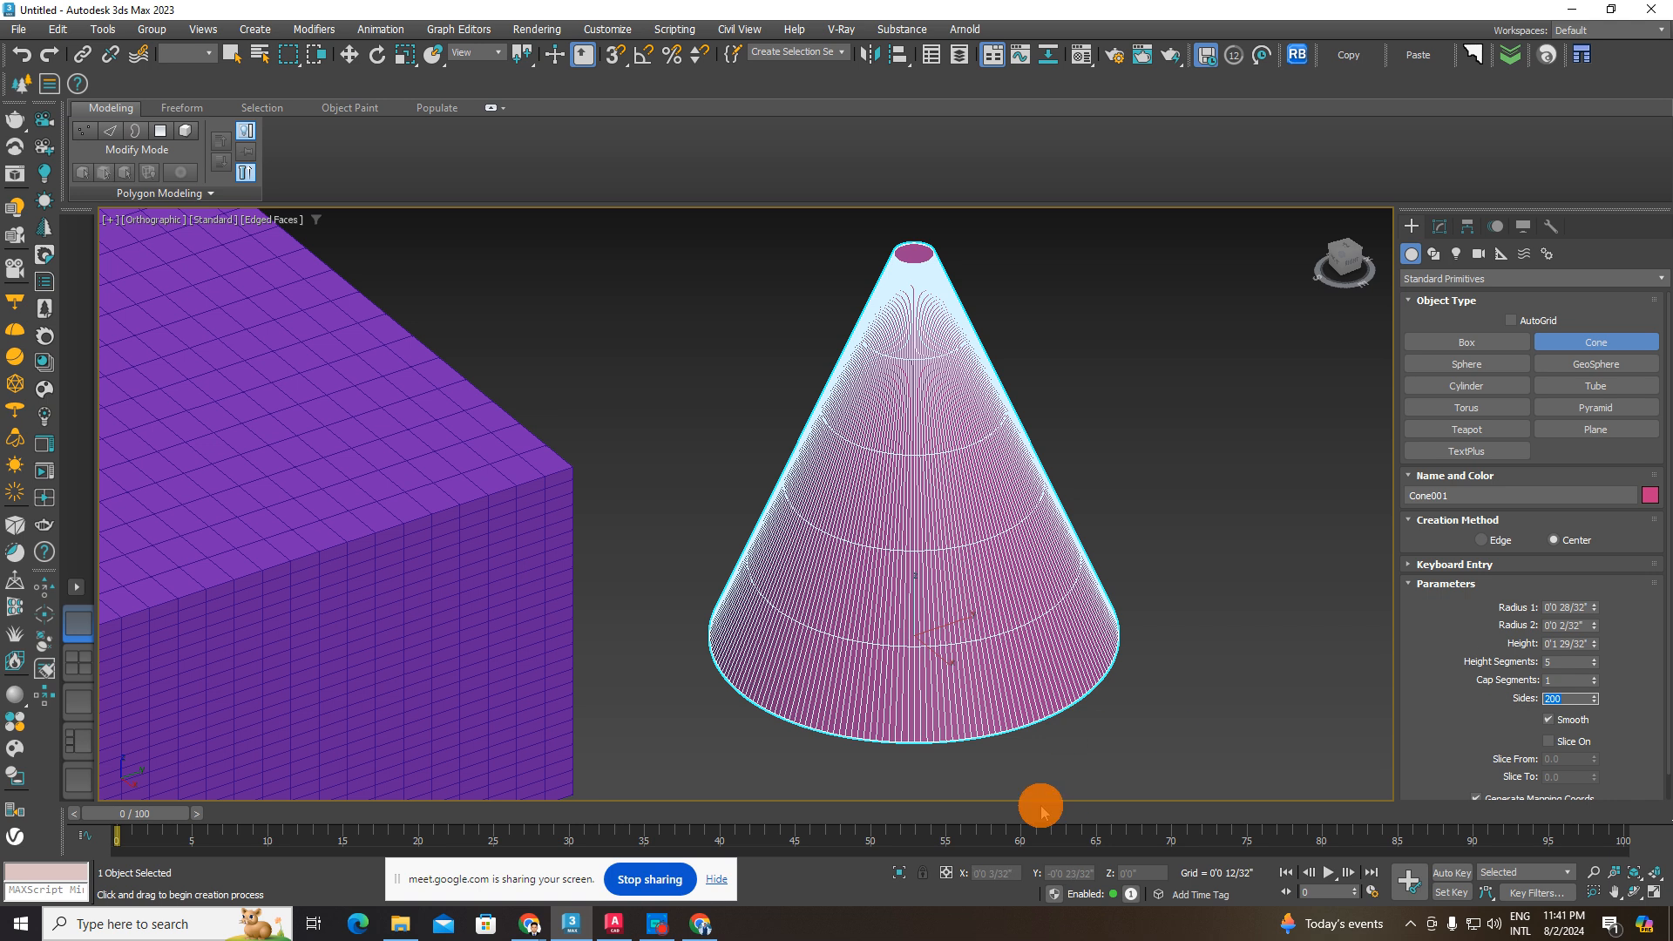
pyautogui.scroll(8, 1031, 741)
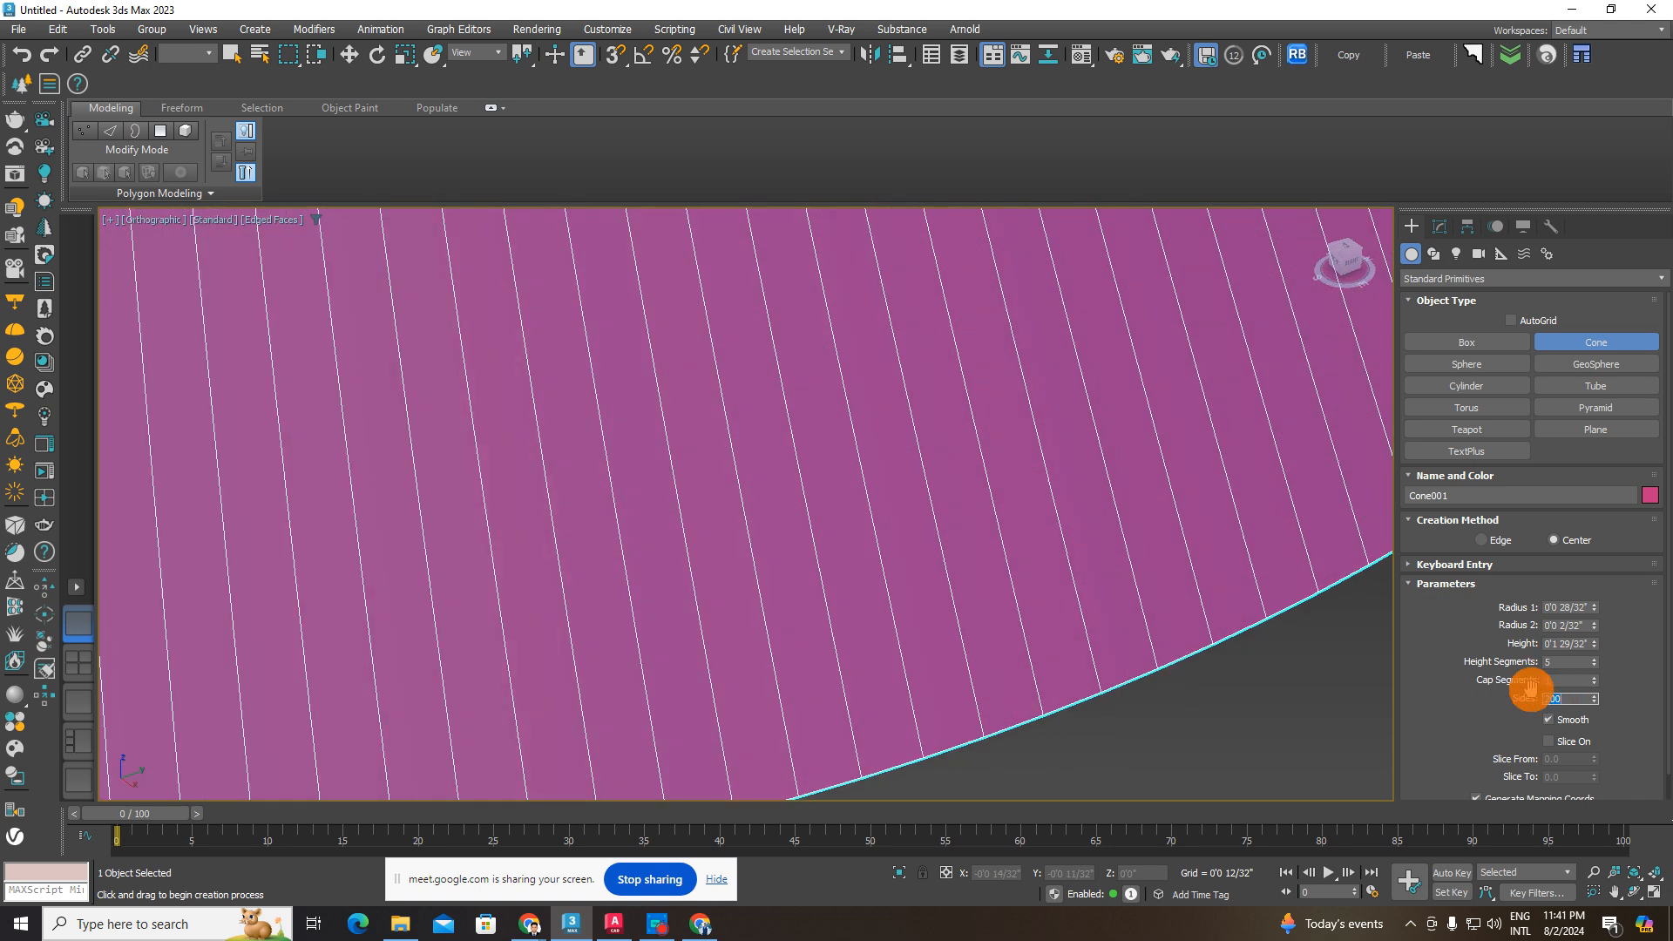
pyautogui.scroll(-10, 1072, 640)
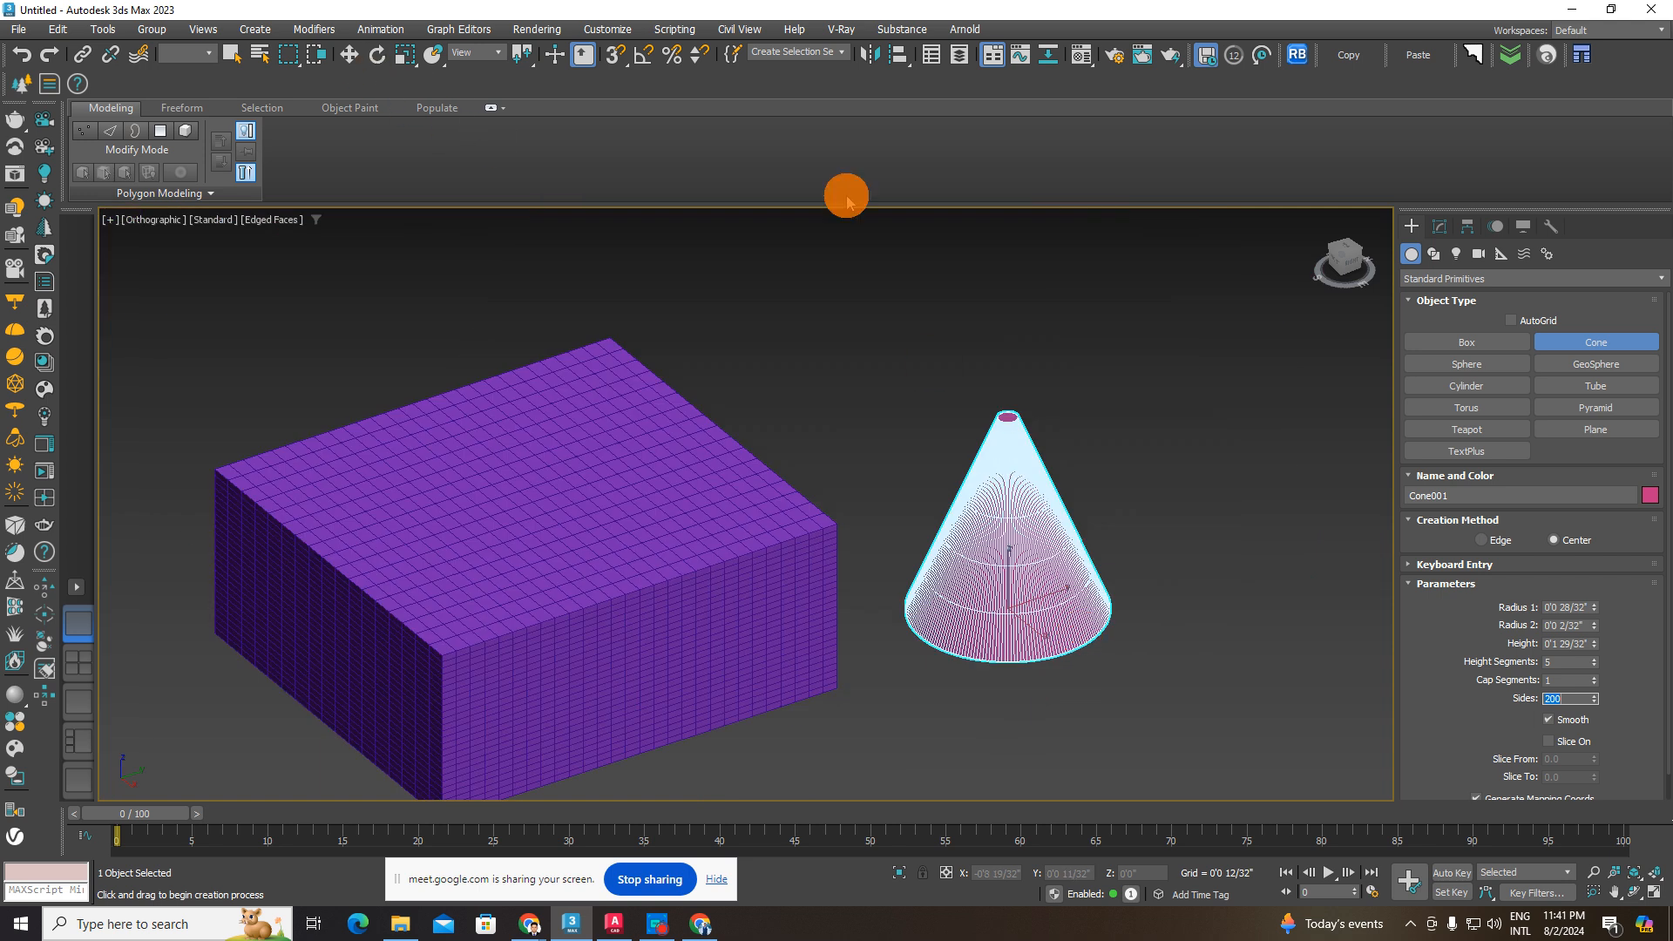
# - Draw a sphere beside the cone, slightly smaller than the cone's base, and activate the Move tool
pyautogui.click(1447, 366)
pyautogui.moveTo(1208, 538); pyautogui.dragTo(921, 585, button='middle')
pyautogui.moveTo(940, 584); pyautogui.dragTo(1009, 602)
pyautogui.scroll(3, 950, 567)
pyautogui.click(347, 56)
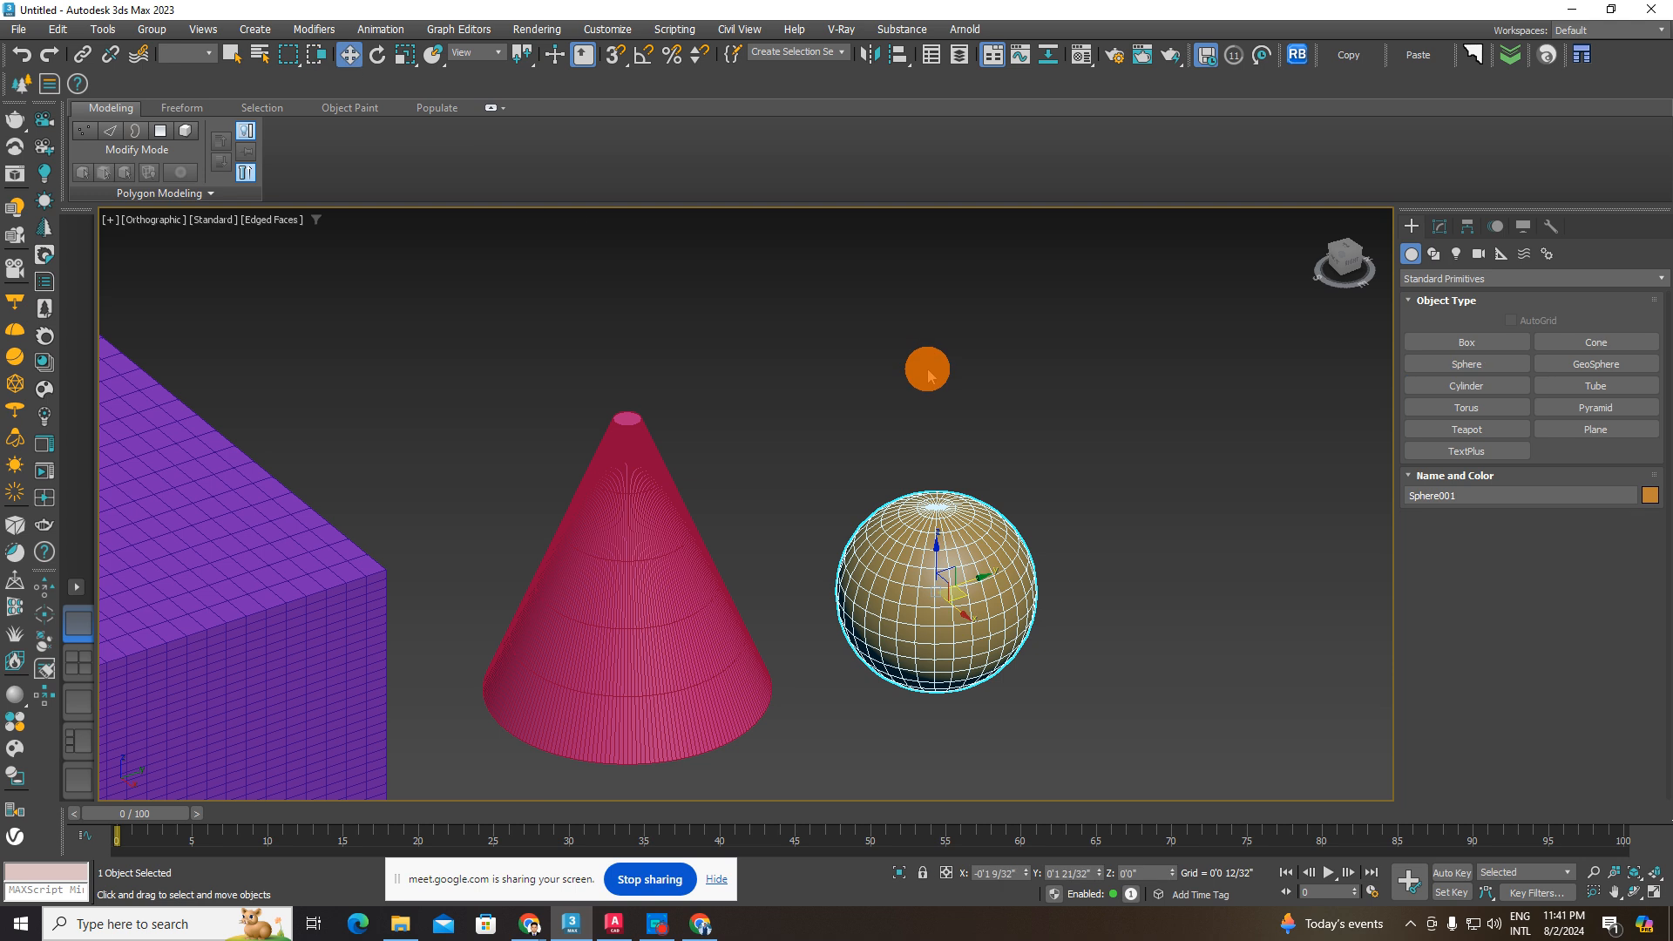
# - Practise deselecting the sphere and selecting it again in a closer view
pyautogui.click(926, 369)
pyautogui.scroll(3, 963, 601)
pyautogui.click(962, 600)
pyautogui.click(1239, 580)
pyautogui.click(1011, 547)
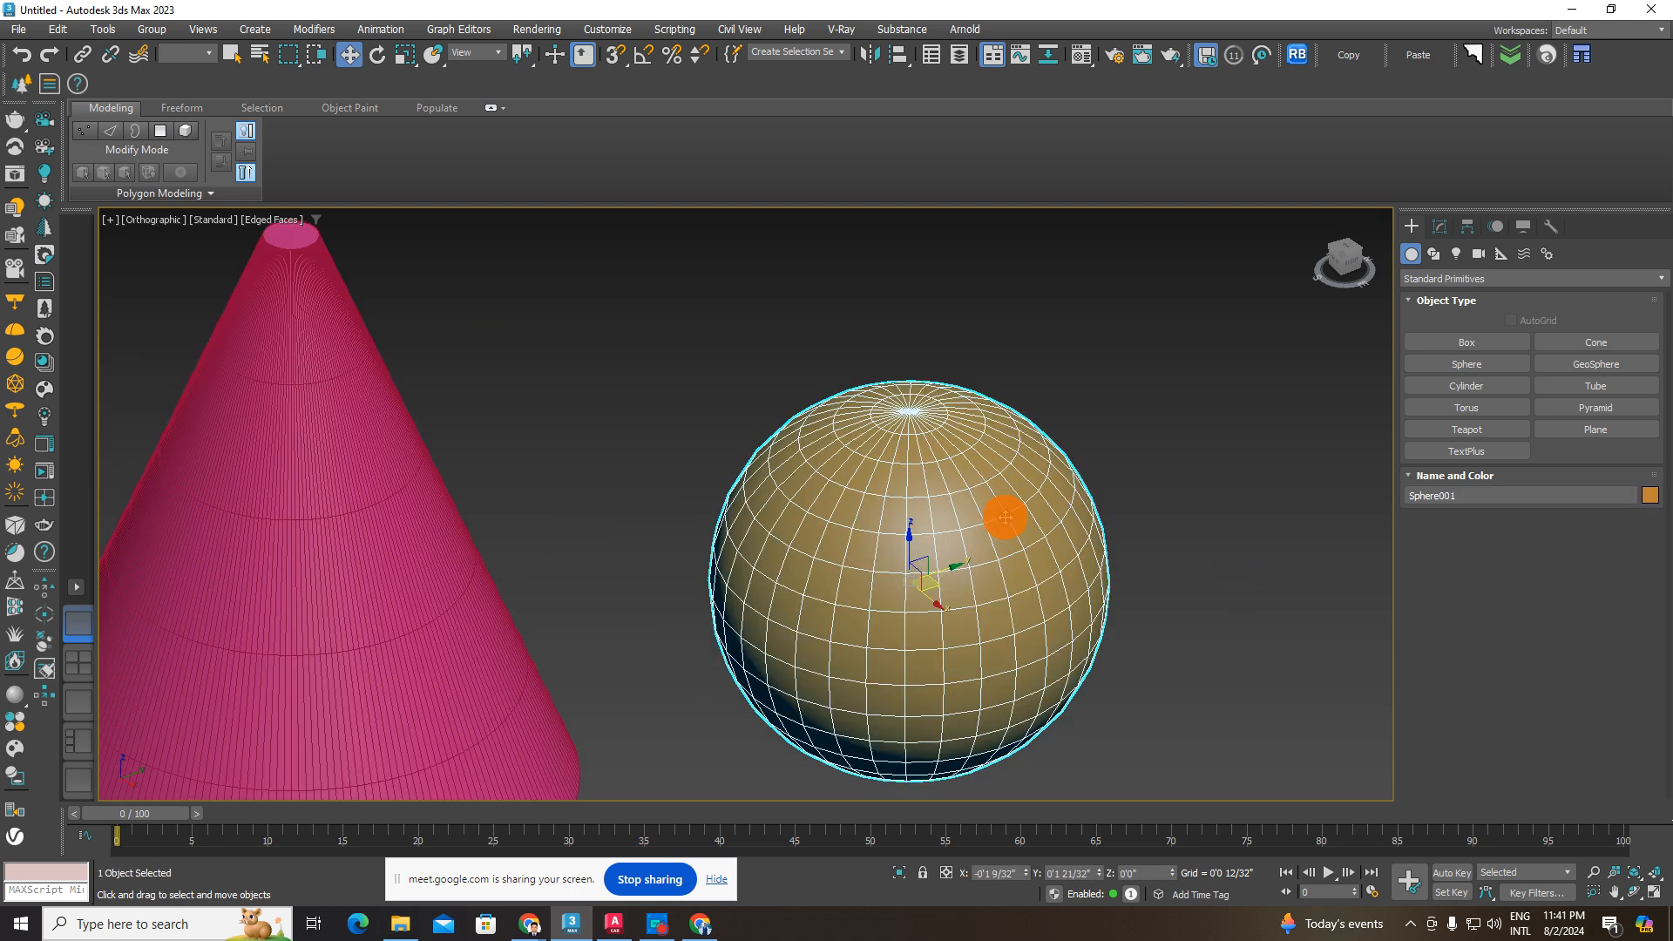
# - Toggle the sphere's selection off and on twice, examining its segment lines up close
pyautogui.moveTo(1002, 515); pyautogui.dragTo(968, 474, button='middle')
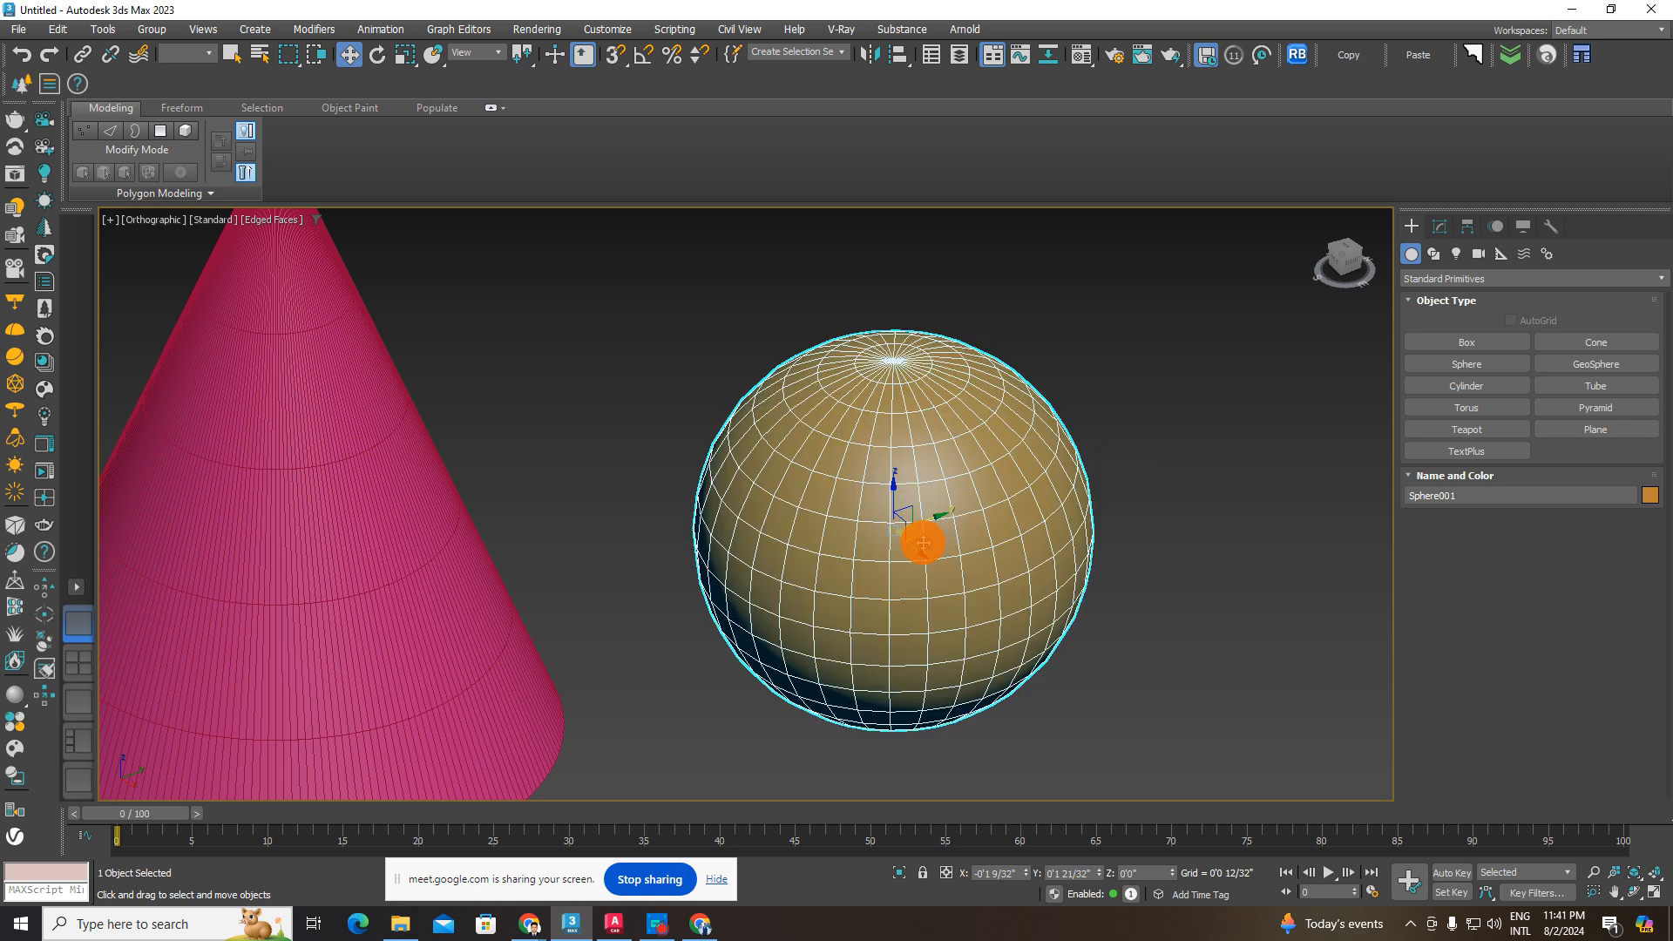
pyautogui.scroll(3, 919, 546)
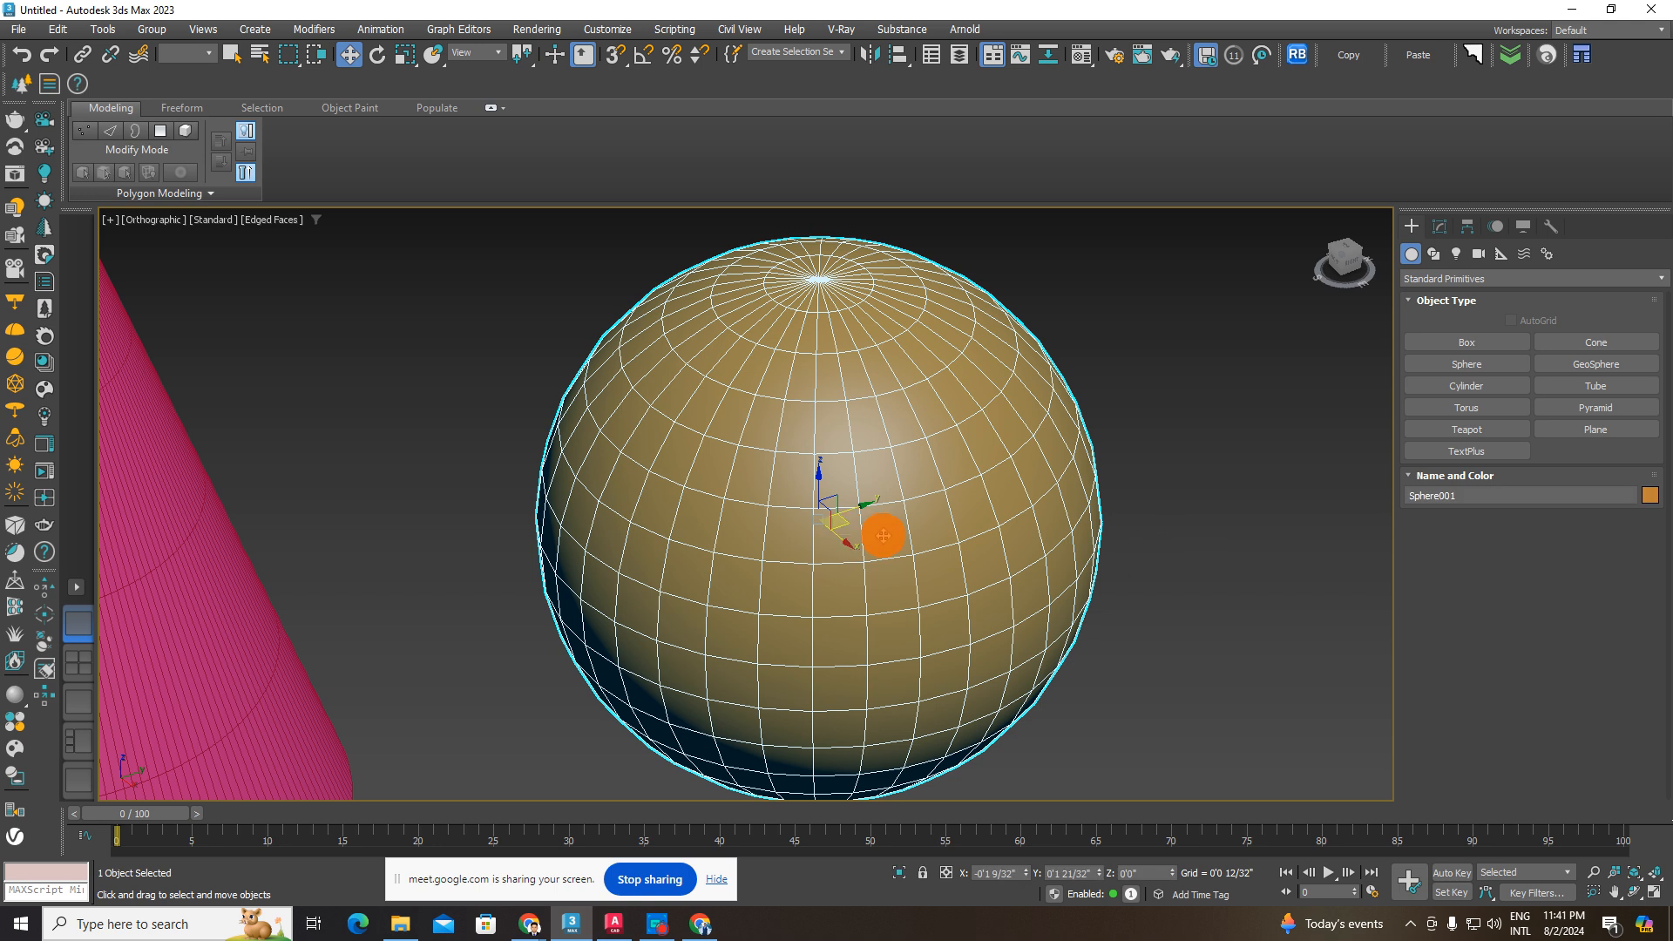
pyautogui.click(1190, 513)
pyautogui.click(949, 493)
pyautogui.click(1237, 512)
pyautogui.click(1053, 485)
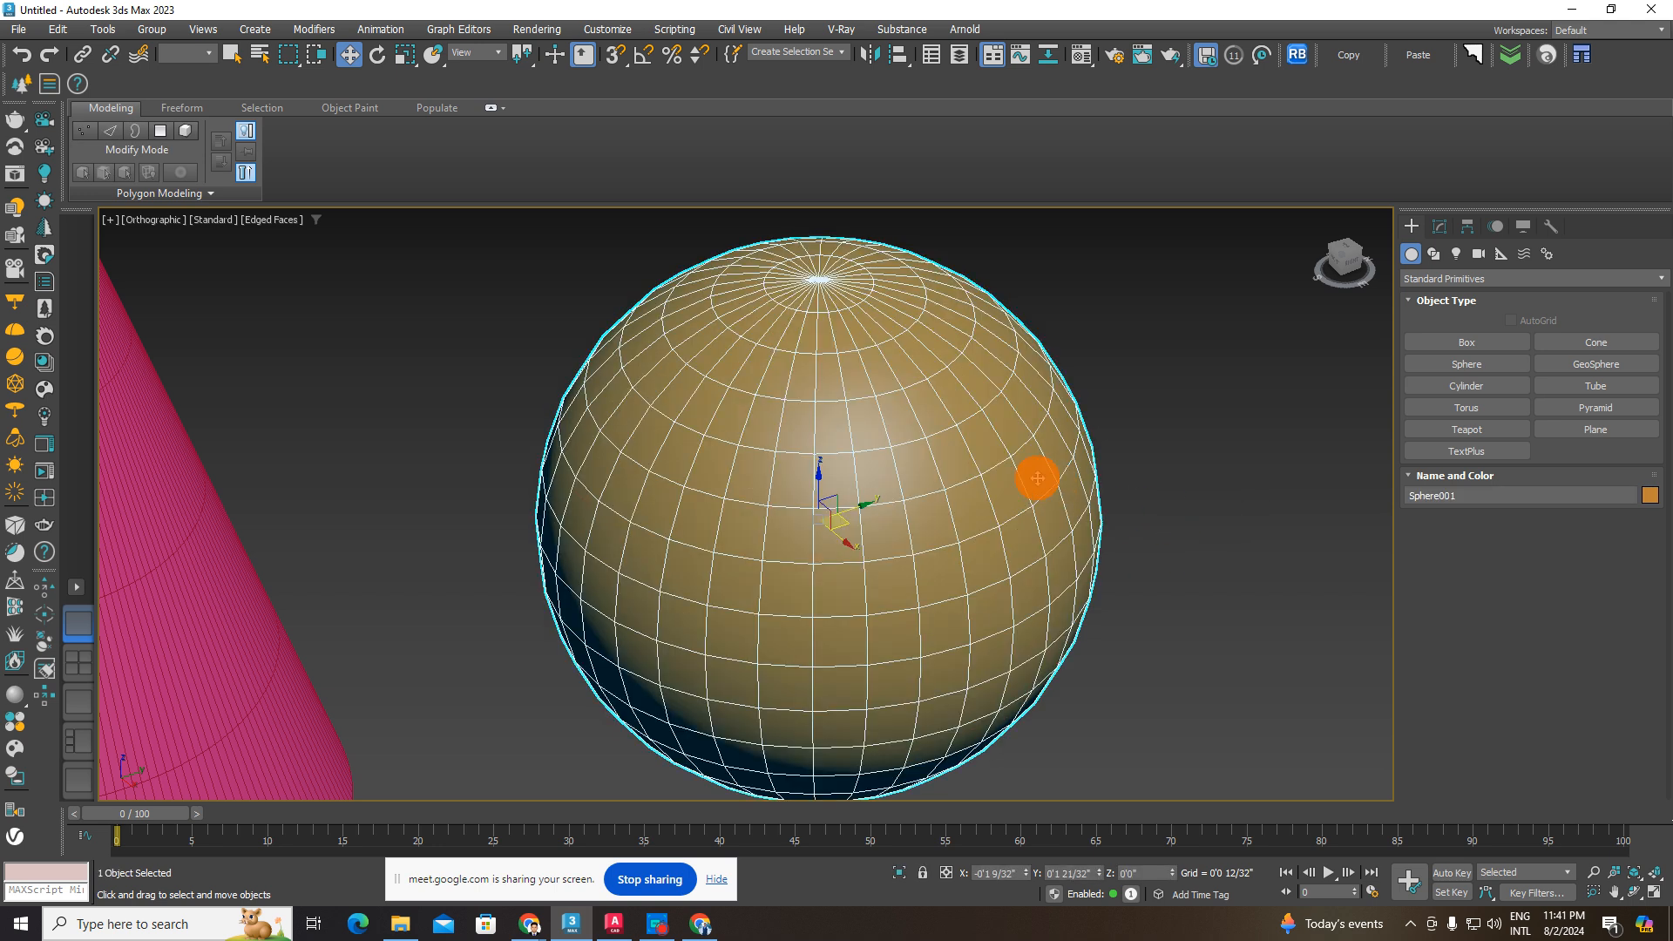
pyautogui.moveTo(1009, 480); pyautogui.dragTo(911, 475, button='middle')
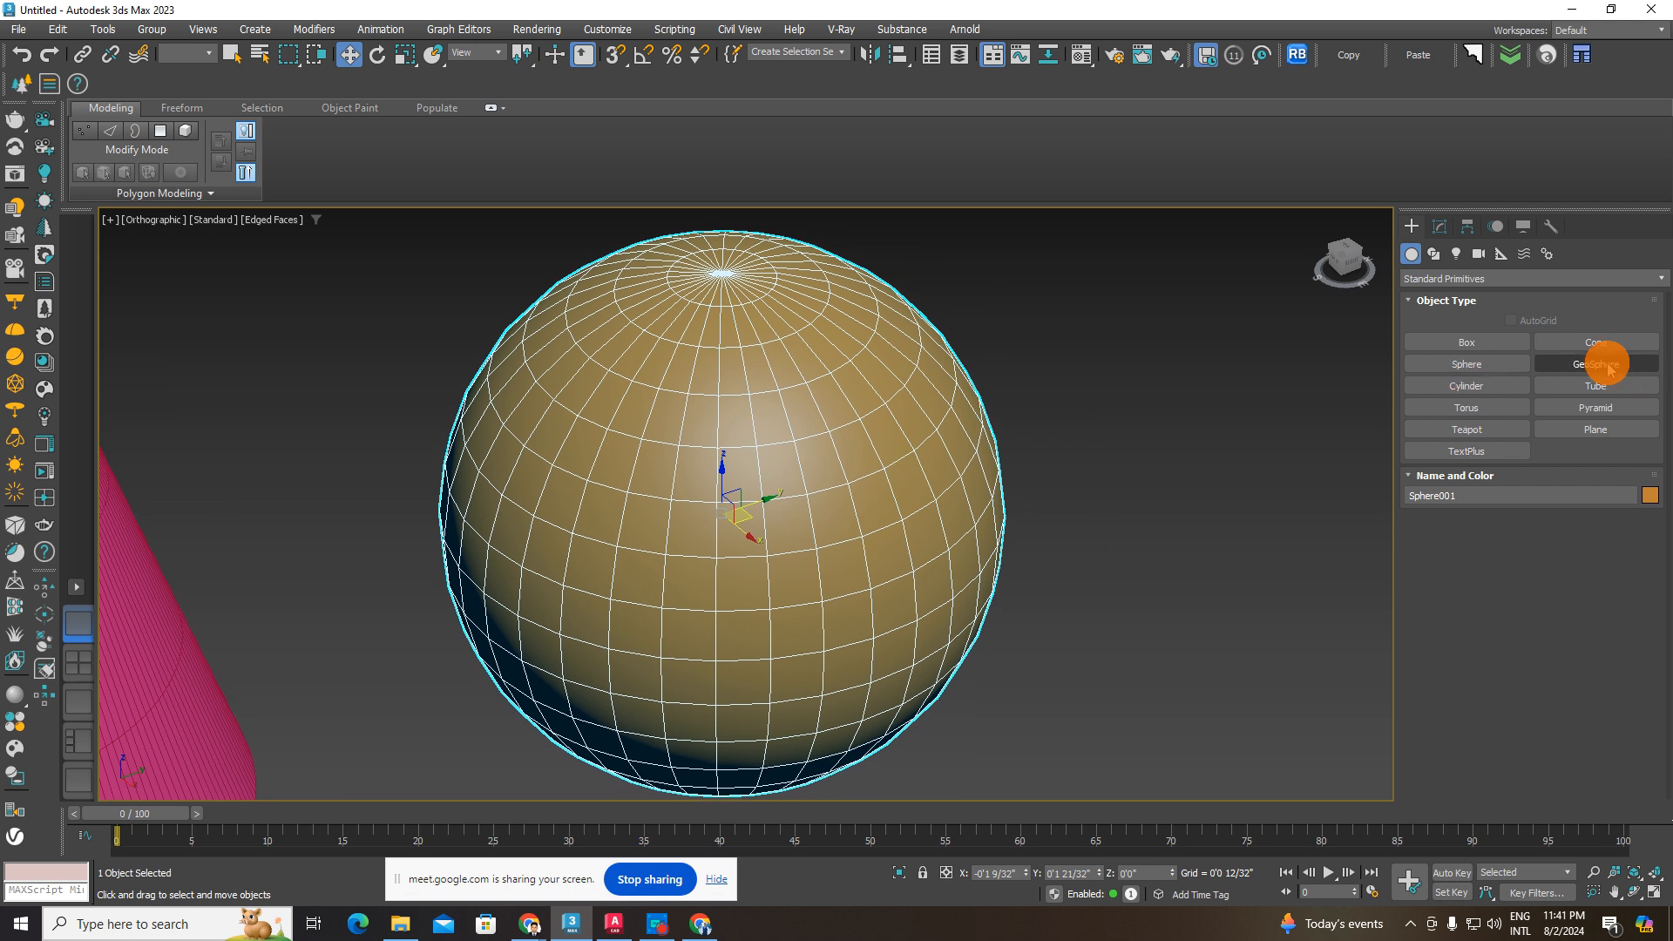
# - Set the sphere's number of segments to 111
pyautogui.click(1441, 227)
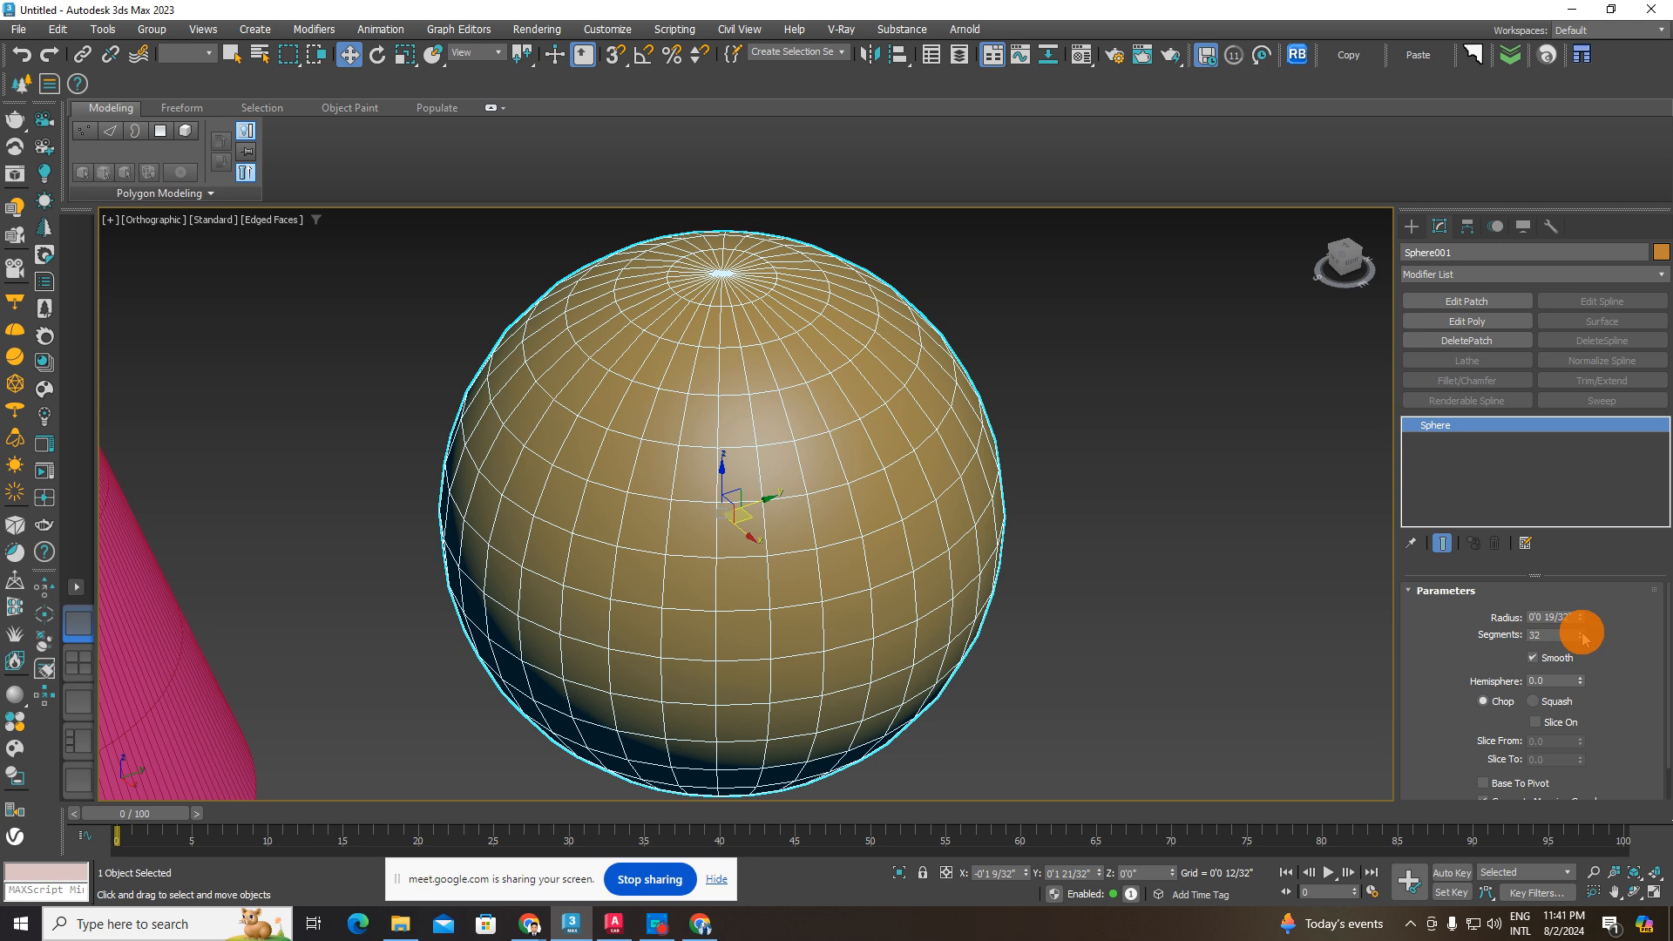
pyautogui.moveTo(1583, 636); pyautogui.dragTo(1595, 563)
pyautogui.moveTo(947, 574); pyautogui.dragTo(766, 586, button='middle')
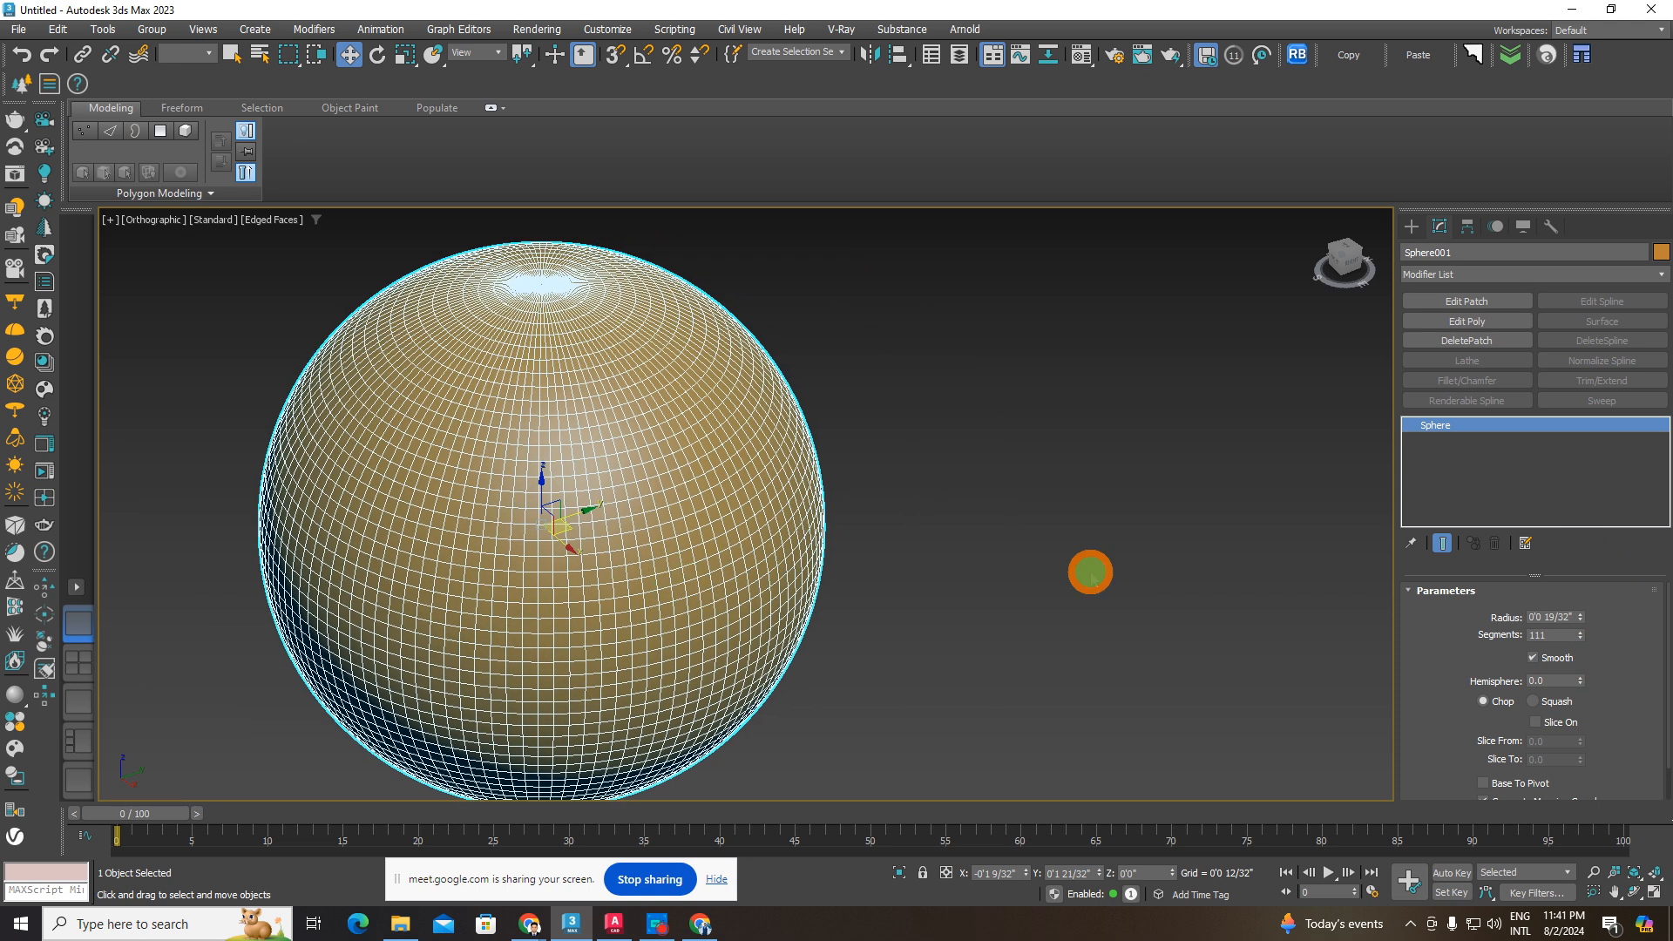
# - Draw a thin-walled tube beside the sphere, with both radii about 6/32 in and a height of about 1/32 in
pyautogui.click(1414, 229)
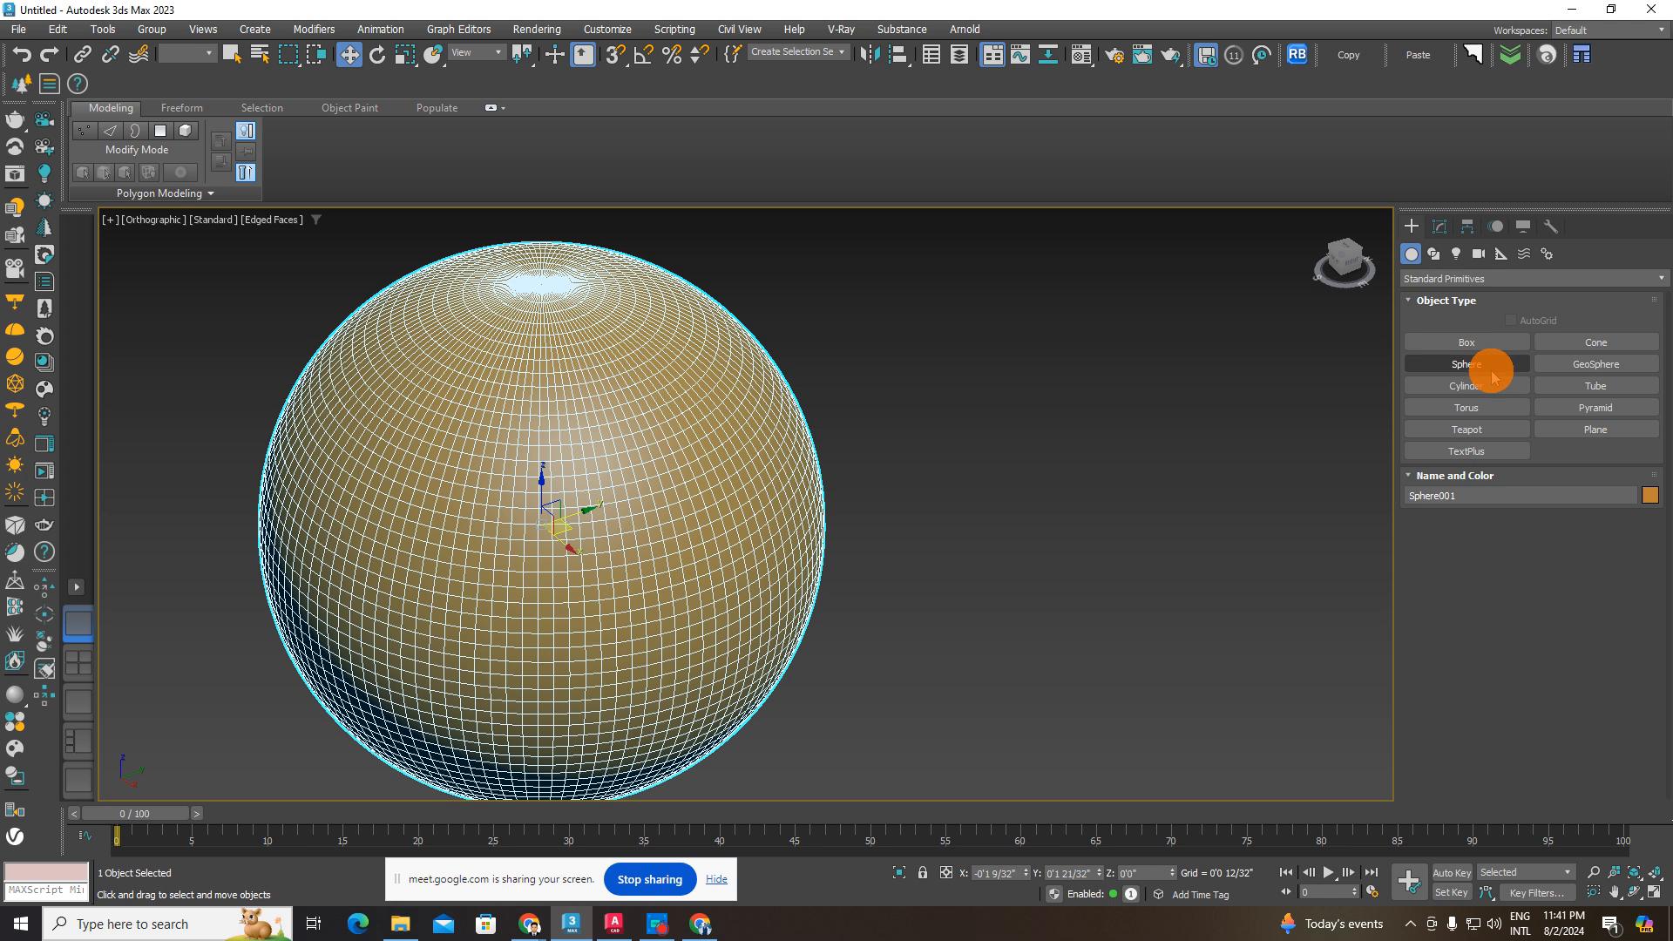
pyautogui.click(1596, 385)
pyautogui.moveTo(1021, 610); pyautogui.dragTo(1105, 610)
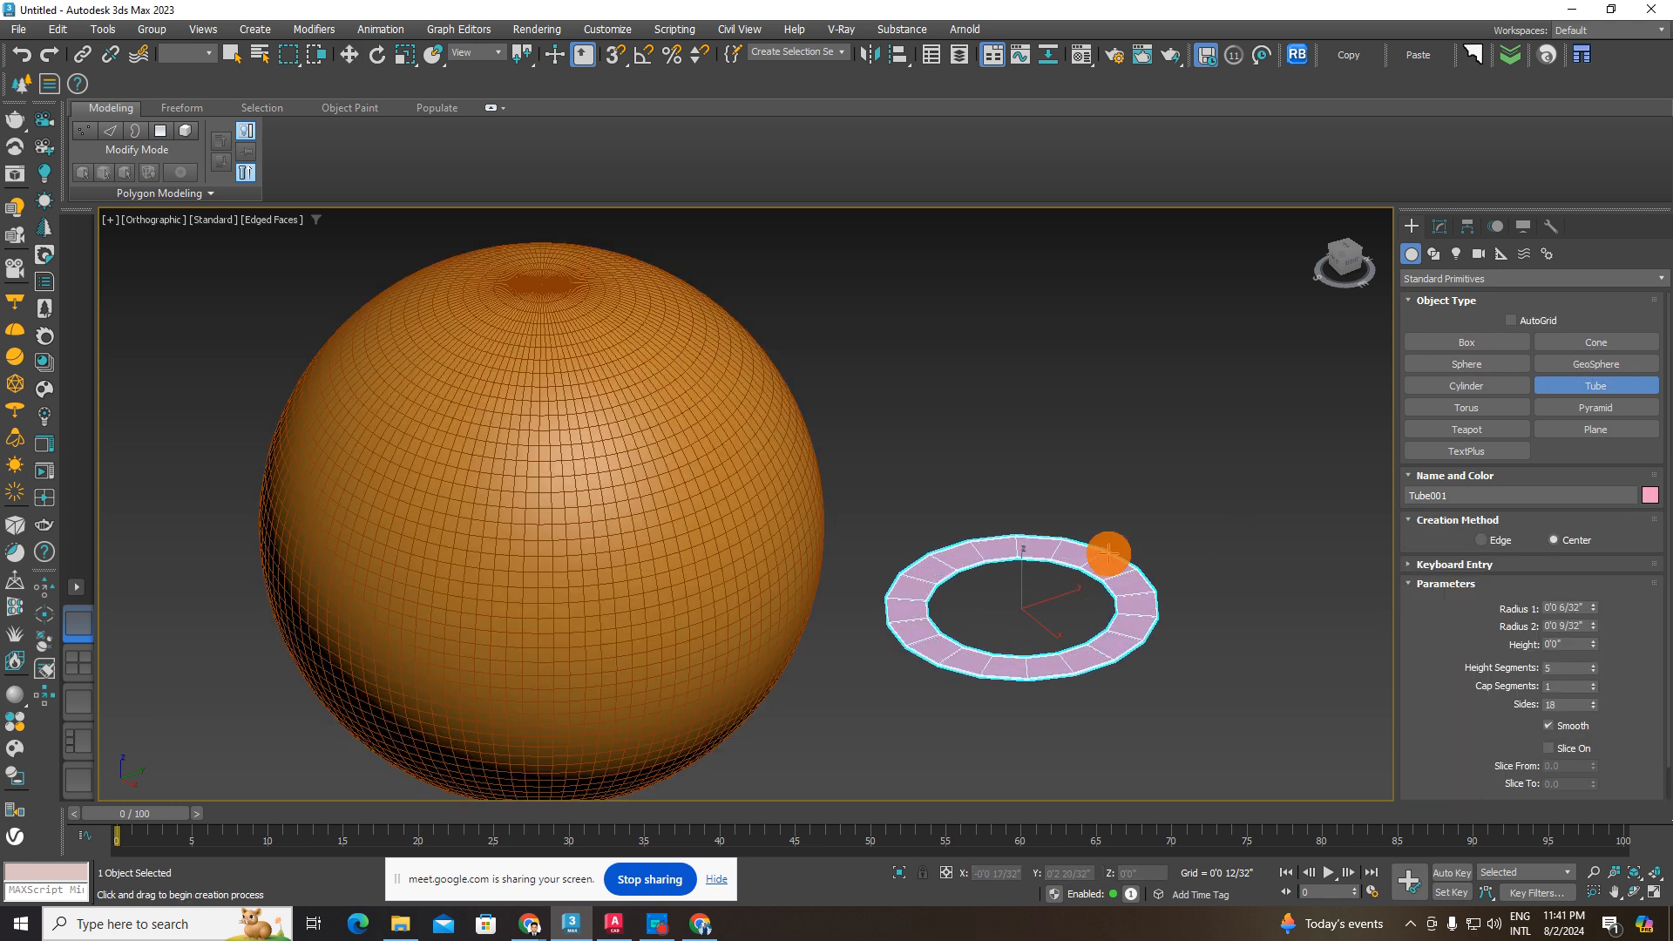
pyautogui.click(1098, 582)
pyautogui.scroll(4, 1103, 581)
pyautogui.click(1105, 593)
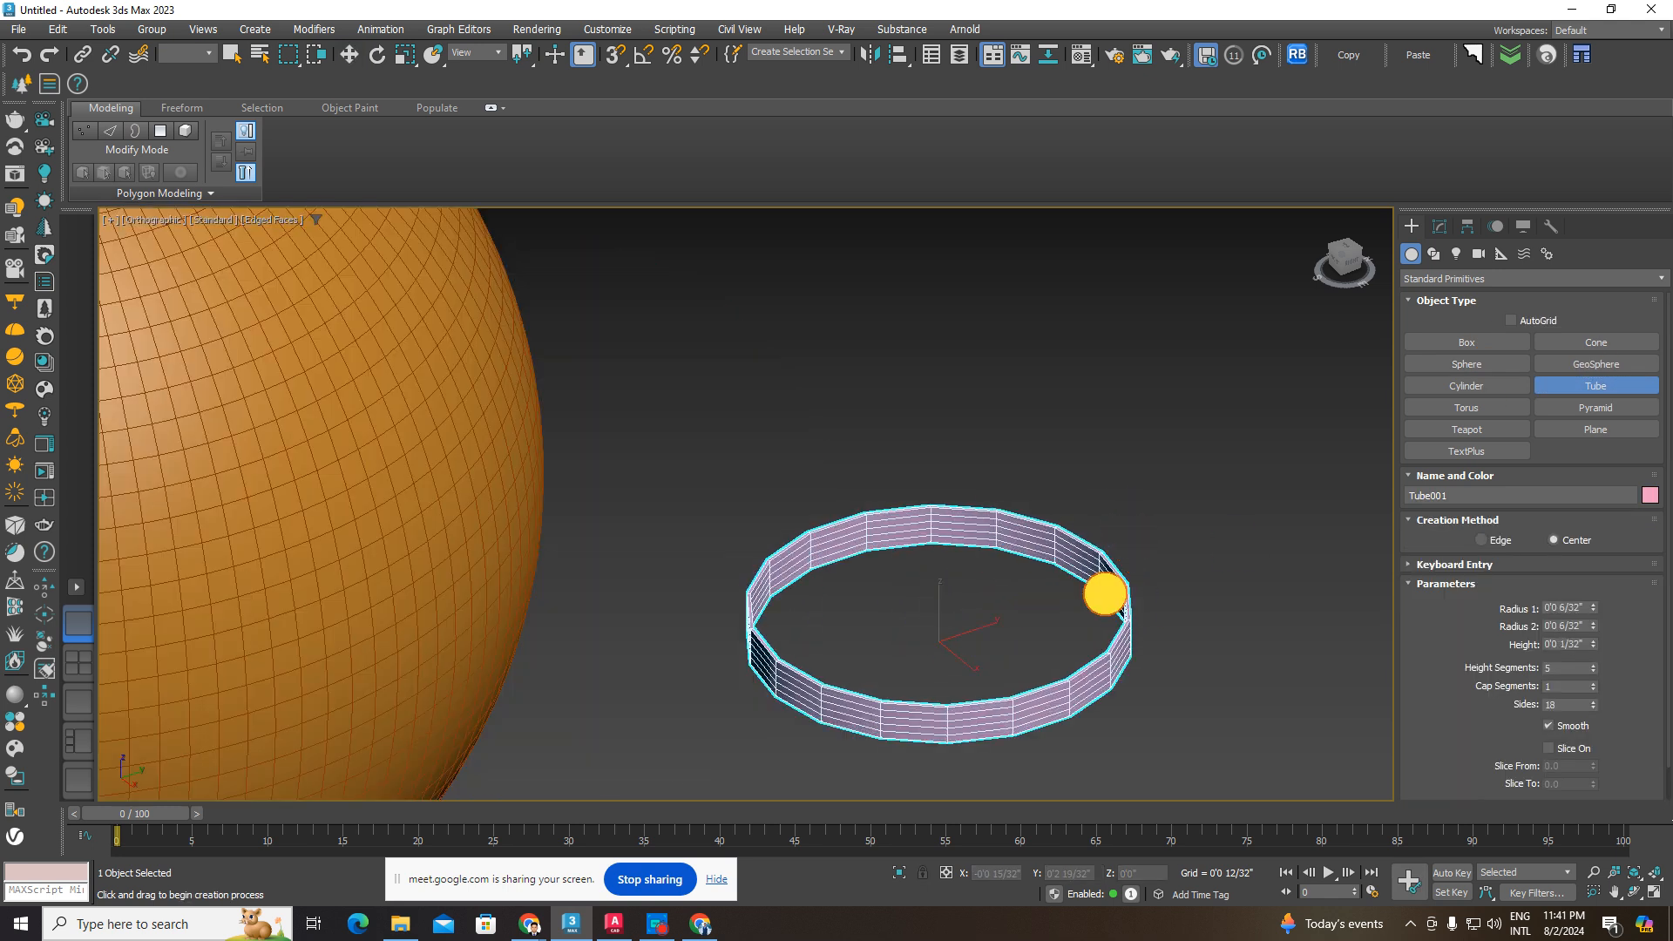
pyautogui.scroll(5, 1111, 617)
pyautogui.moveTo(1116, 622); pyautogui.dragTo(1102, 519, button='middle')
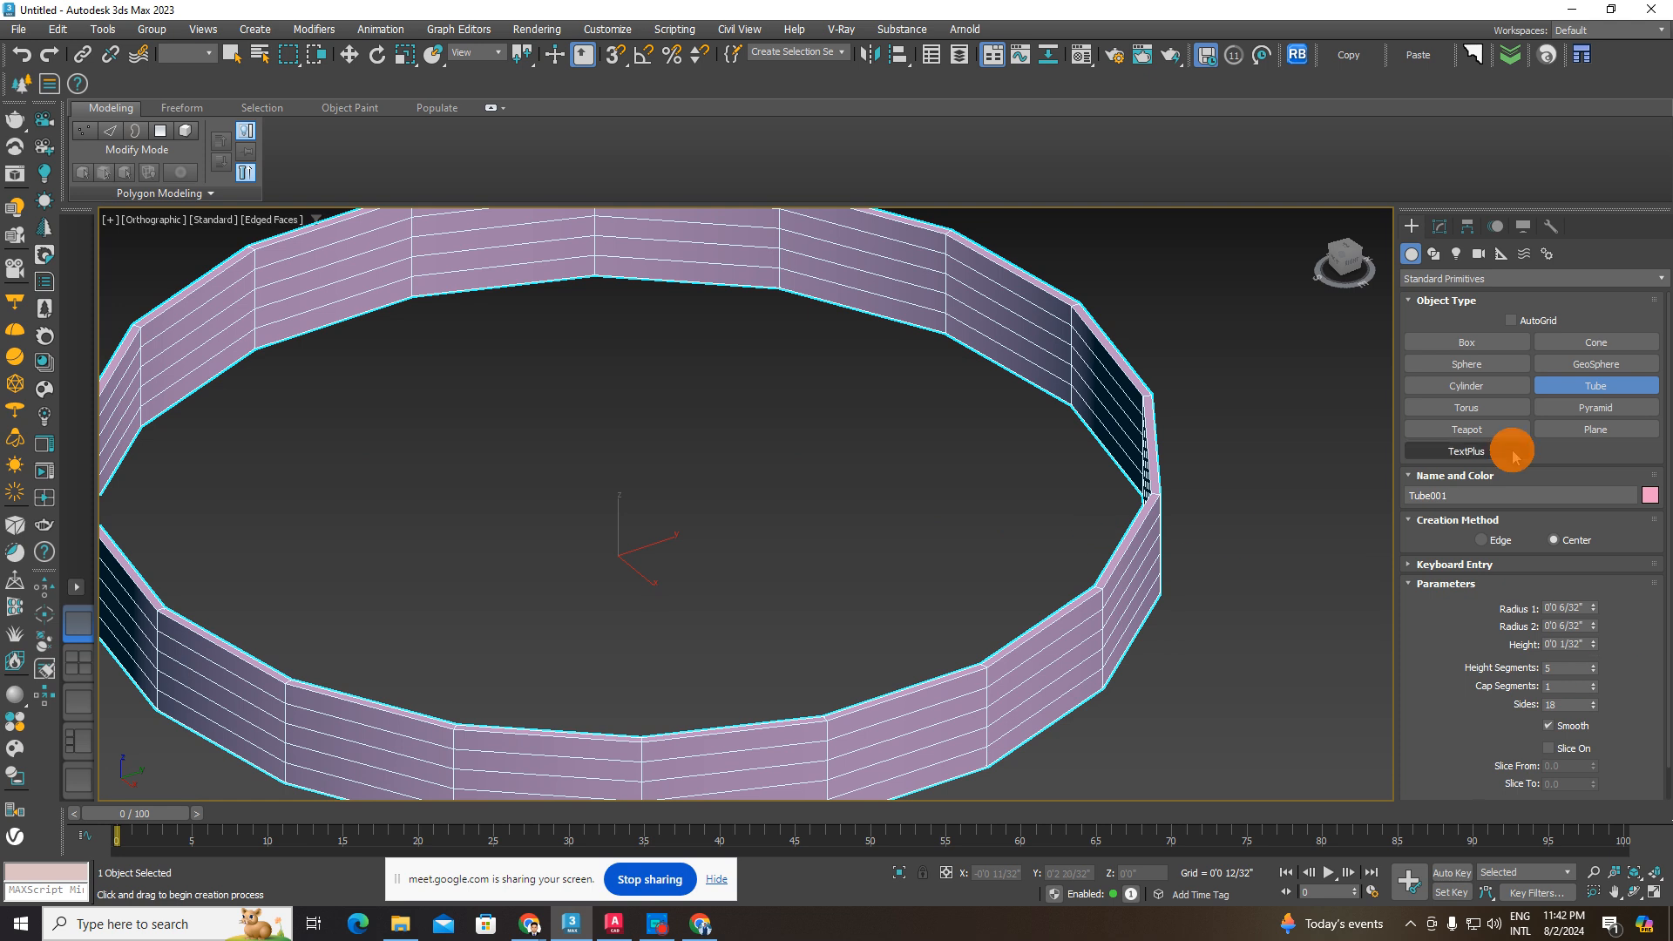
# - Draw a small torus beside the tube, with both radii about 1/32 in
pyautogui.click(1473, 404)
pyautogui.moveTo(1289, 567); pyautogui.dragTo(880, 568, button='middle')
pyautogui.moveTo(880, 567); pyautogui.dragTo(998, 622)
pyautogui.scroll(-5, 985, 613)
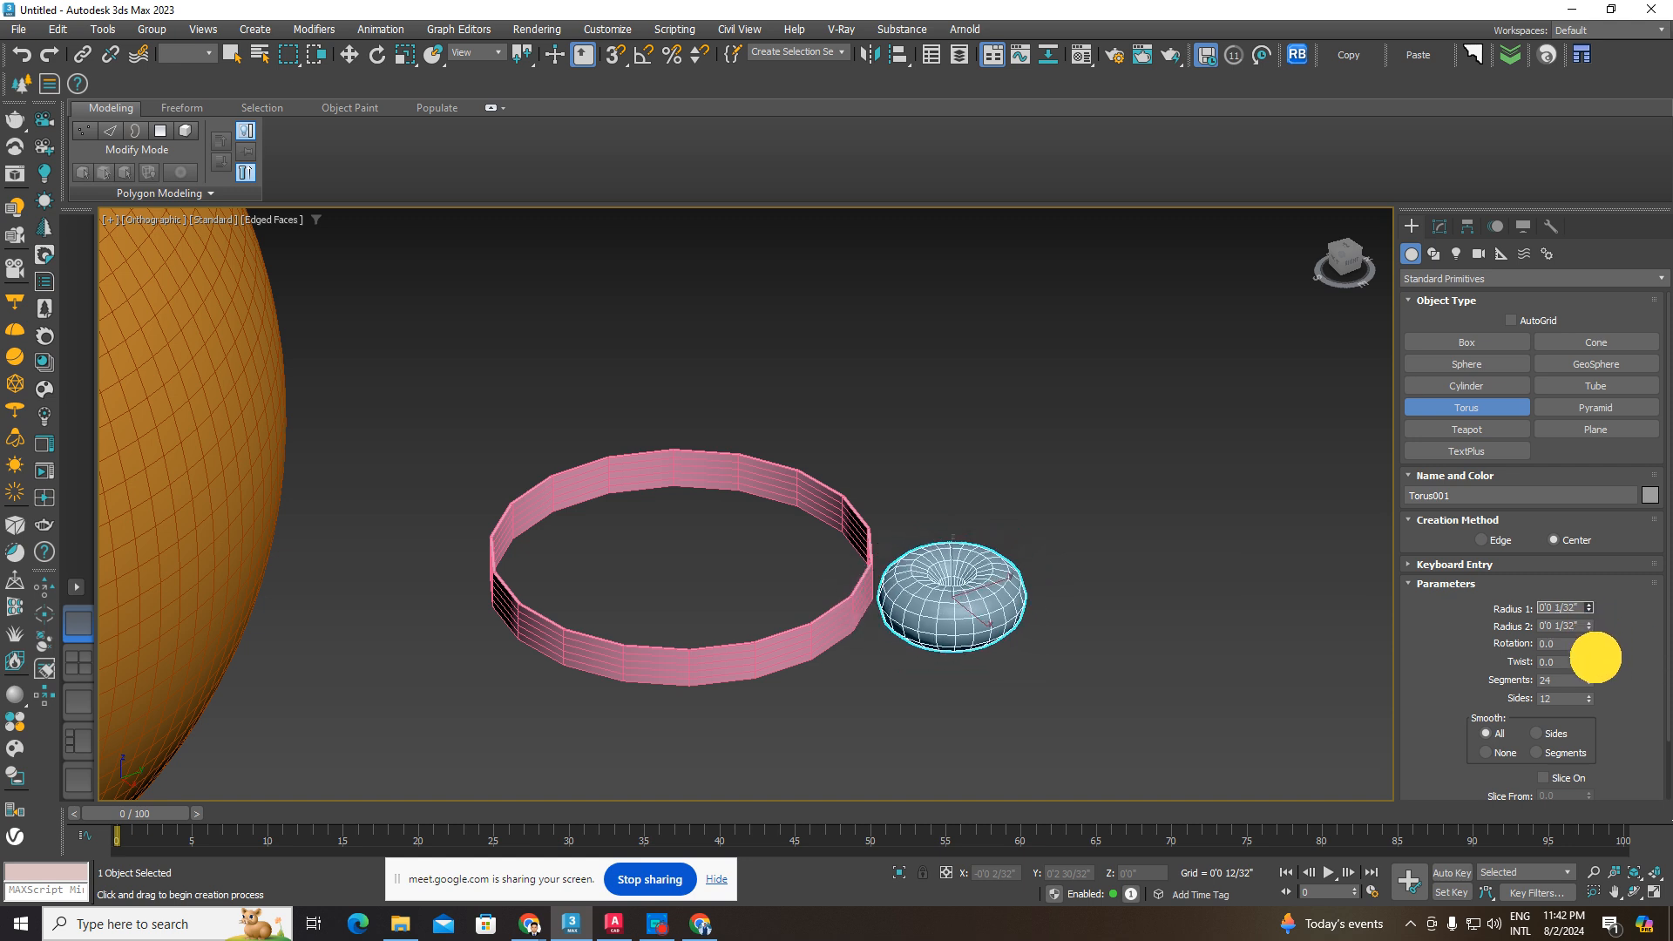
# - Set the torus's Radius 1 to 4/32 in and Radius 2 to 0 for a thin ring, and activate the Move tool
pyautogui.moveTo(1591, 627); pyautogui.dragTo(1595, 698)
pyautogui.scroll(4, 1043, 607)
pyautogui.scroll(3, 1044, 607)
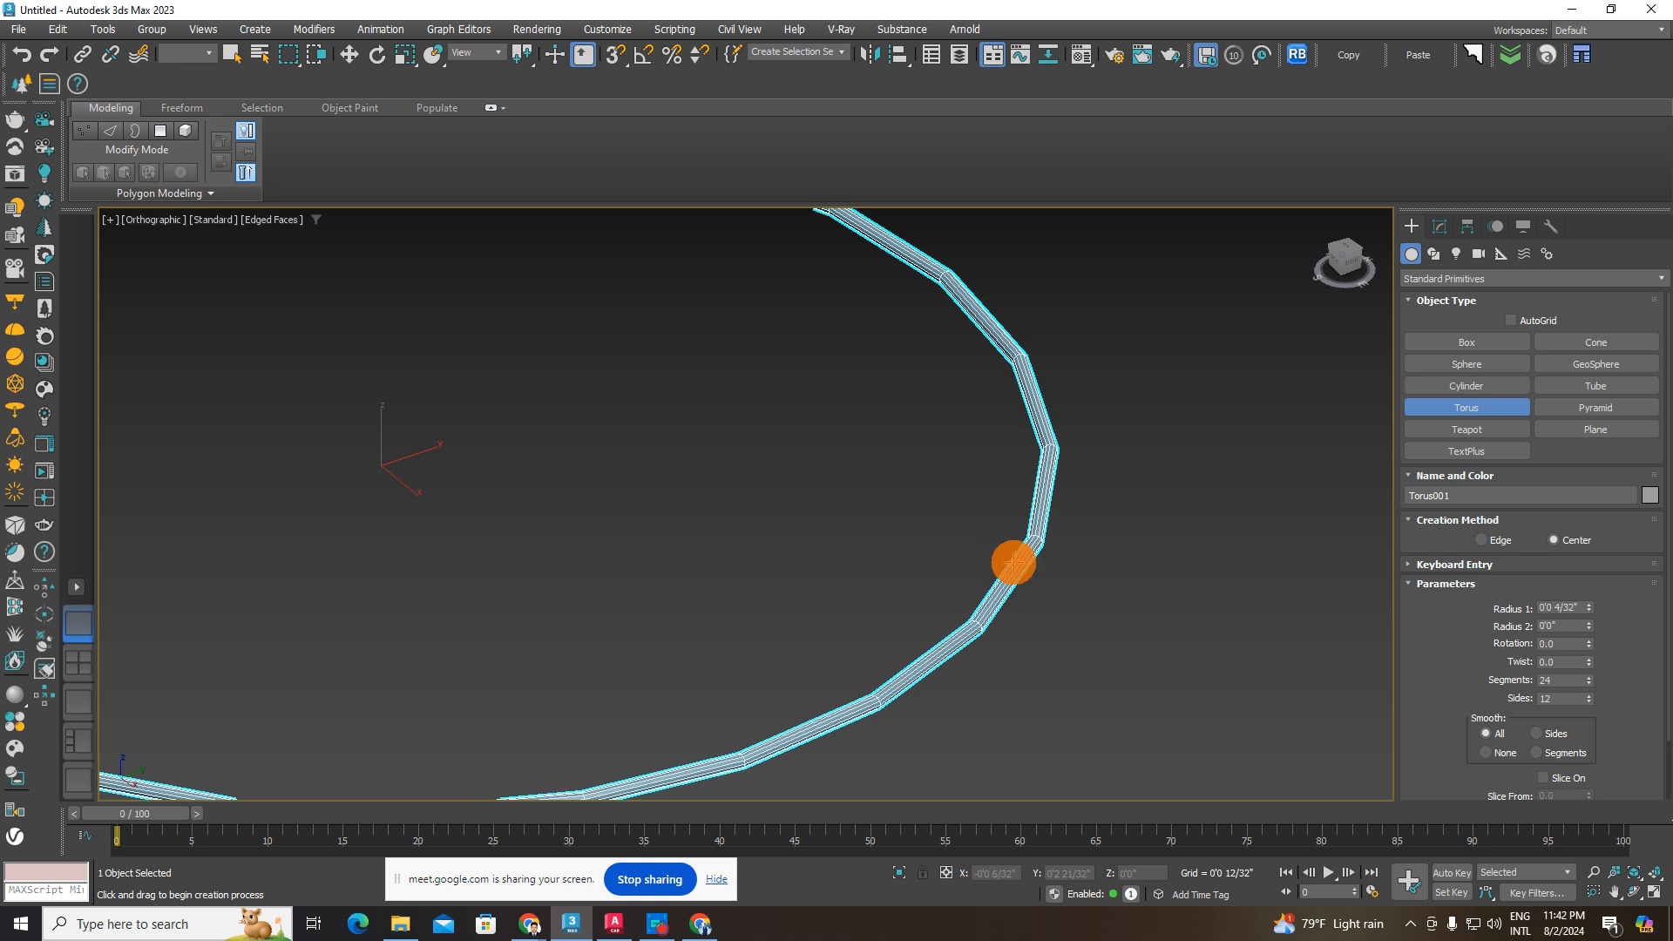
pyautogui.click(349, 54)
pyautogui.scroll(-6, 709, 440)
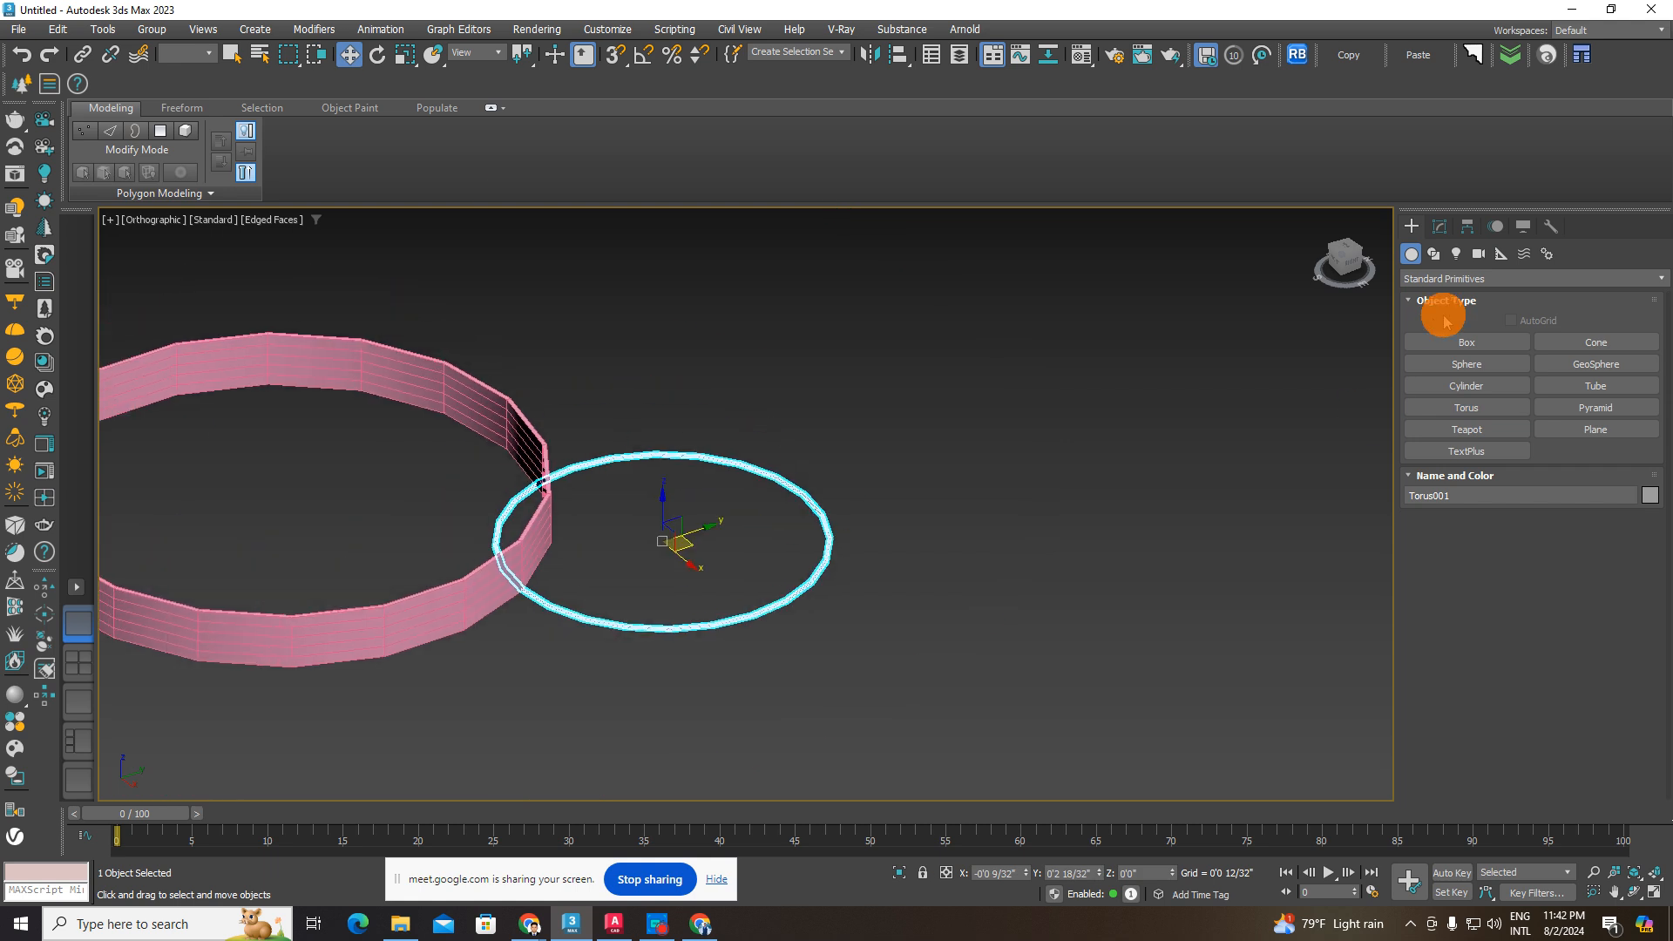
pyautogui.click(683, 915)
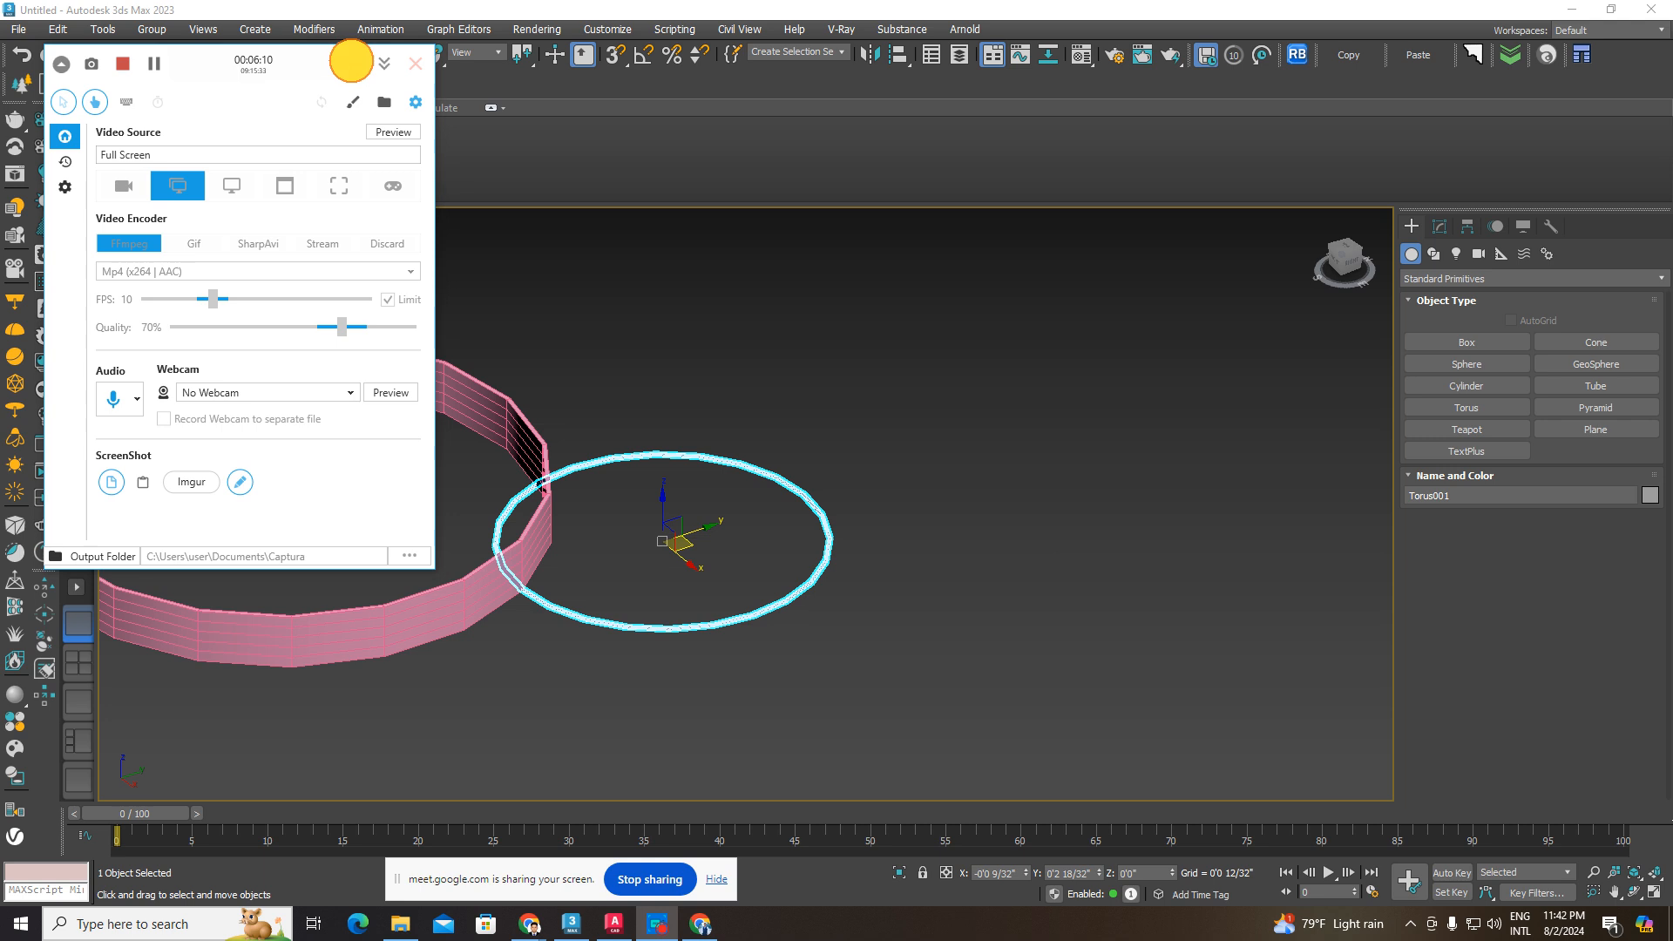
pyautogui.click(351, 61)
pyautogui.click(1467, 407)
pyautogui.moveTo(990, 627); pyautogui.dragTo(1061, 594)
pyautogui.rightClick(1122, 584)
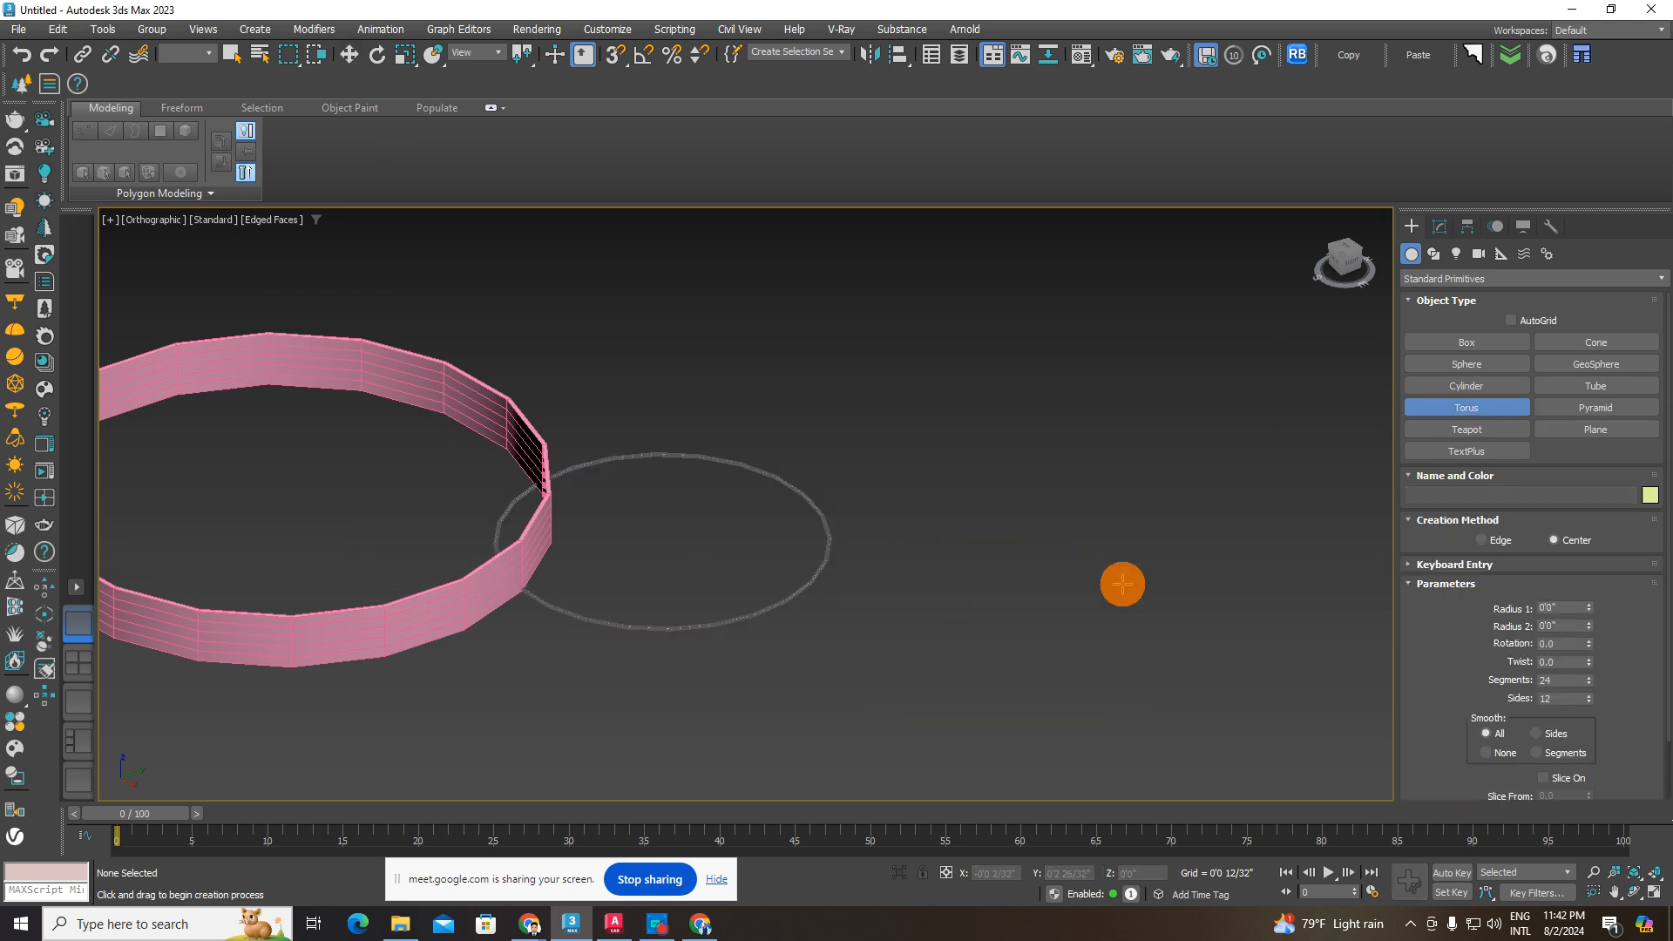
# - Draw a pyramid beside the torus, about 3/32 in wide and deep and 1/32 in high, and activate the Move tool
pyautogui.click(1596, 407)
pyautogui.moveTo(979, 541); pyautogui.dragTo(1157, 571)
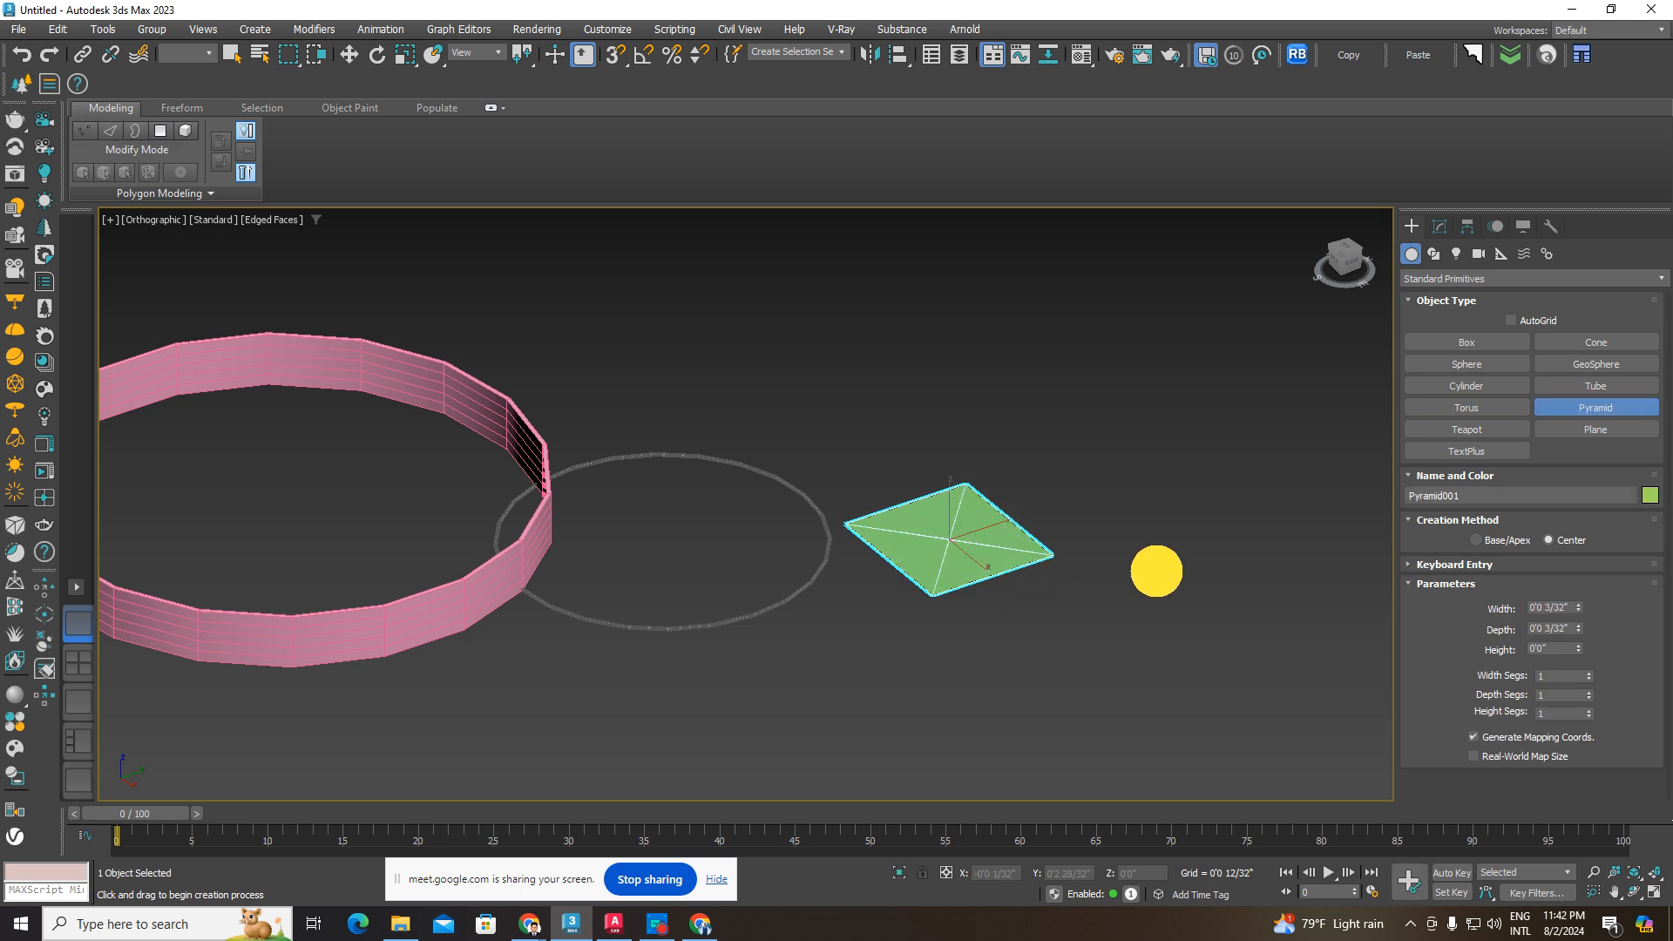
pyautogui.click(1168, 503)
pyautogui.scroll(3, 1012, 520)
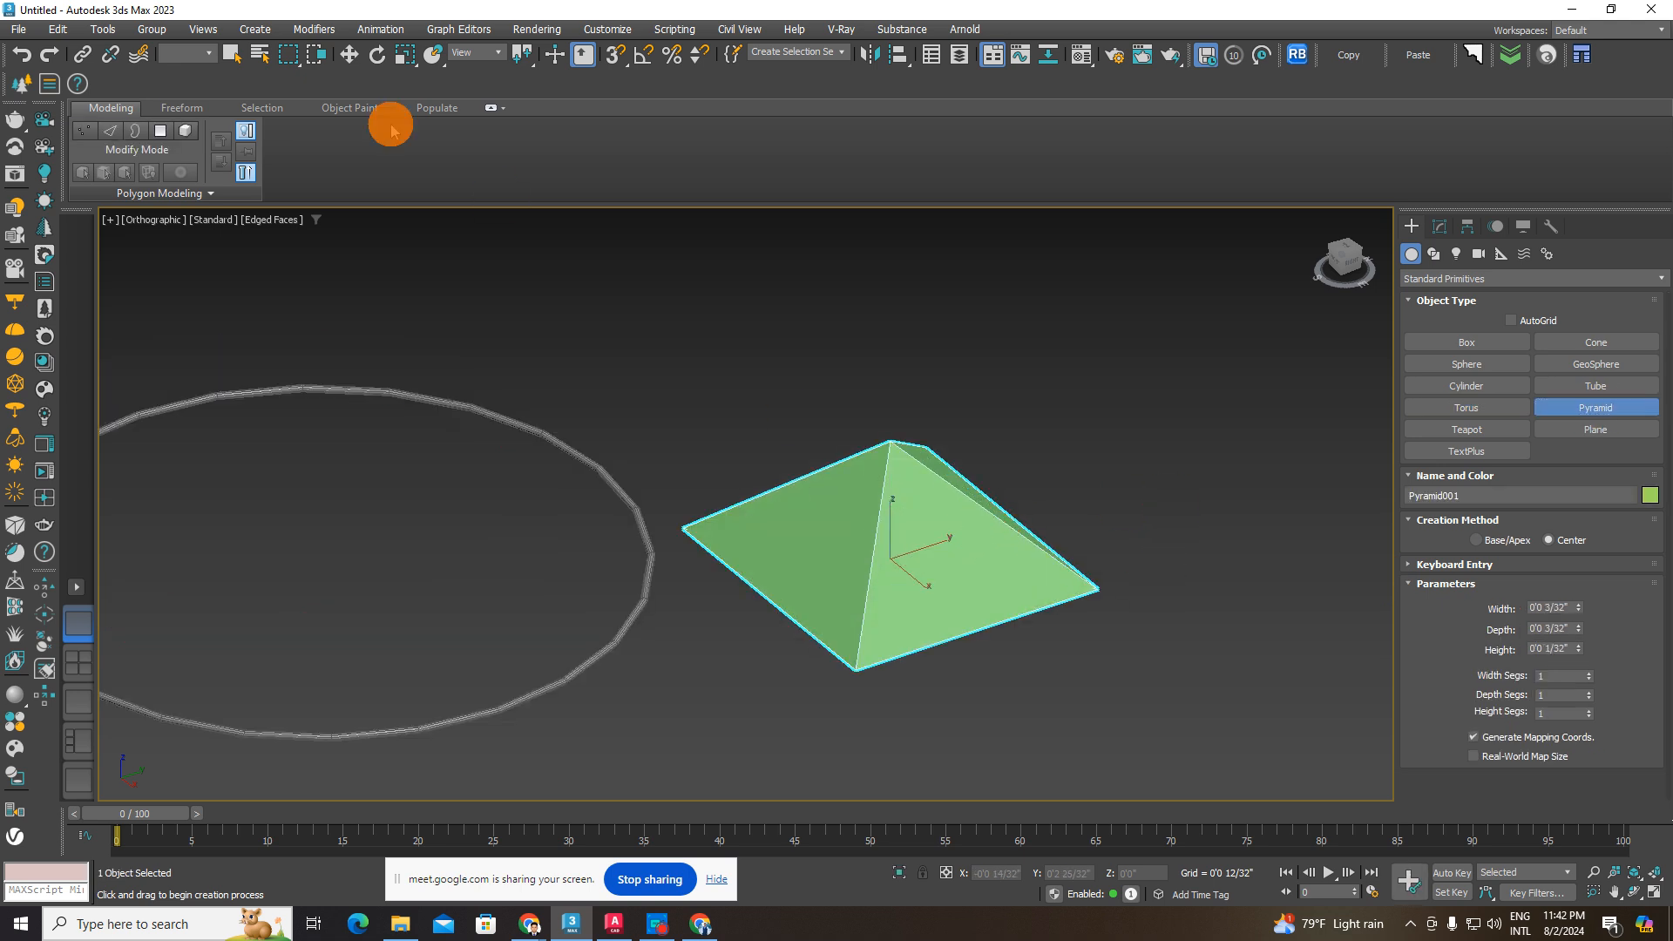
pyautogui.click(346, 52)
pyautogui.click(1010, 531)
pyautogui.click(930, 531)
pyautogui.moveTo(930, 531)
pyautogui.keyDown('alt'); pyautogui.mouseDown(button='middle')
pyautogui.moveTo(897, 568)
pyautogui.moveTo(897, 505)
pyautogui.moveTo(916, 560)
pyautogui.mouseUp(button='middle'); pyautogui.keyUp('alt')
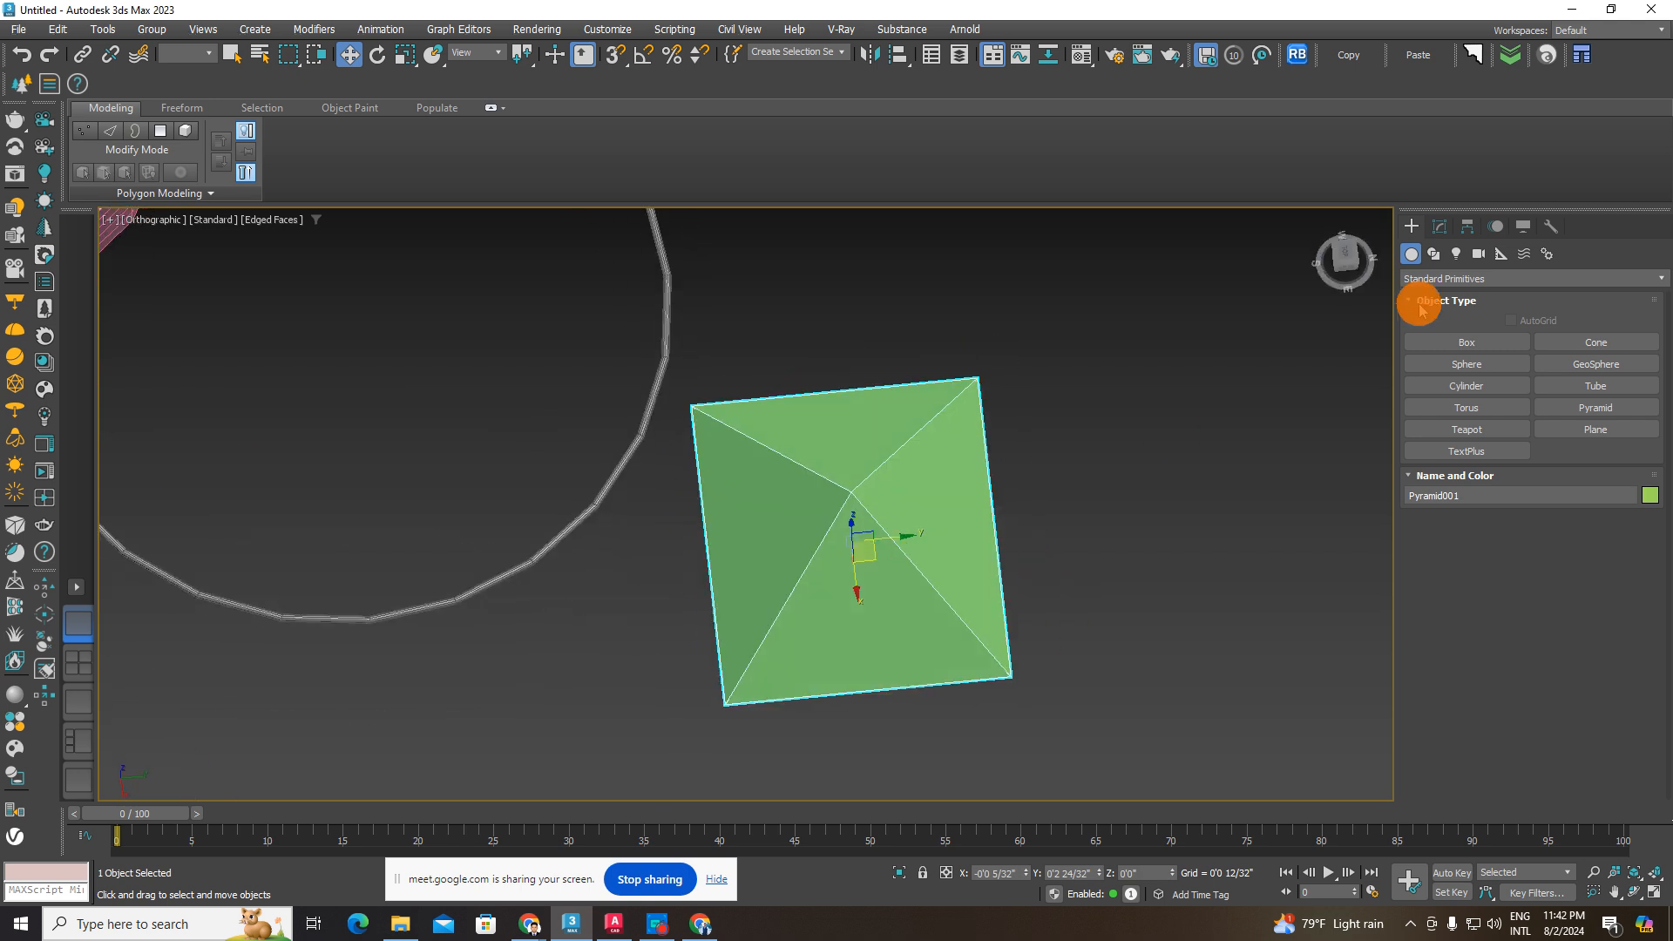
# - Clone the pyramid as five independent copies in a straight edge-to-edge row, working from the top view
pyautogui.click(1347, 254)
pyautogui.press('z')
pyautogui.scroll(-5, 673, 480)
pyautogui.moveTo(710, 506); pyautogui.dragTo(649, 556, button='middle')
pyautogui.scroll(3, 652, 552)
pyautogui.moveTo(654, 537)
pyautogui.keyDown('shift'); pyautogui.mouseDown()
pyautogui.moveTo(976, 560)
pyautogui.moveTo(950, 567)
pyautogui.mouseUp(); pyautogui.keyUp('shift')
pyautogui.click(877, 471)
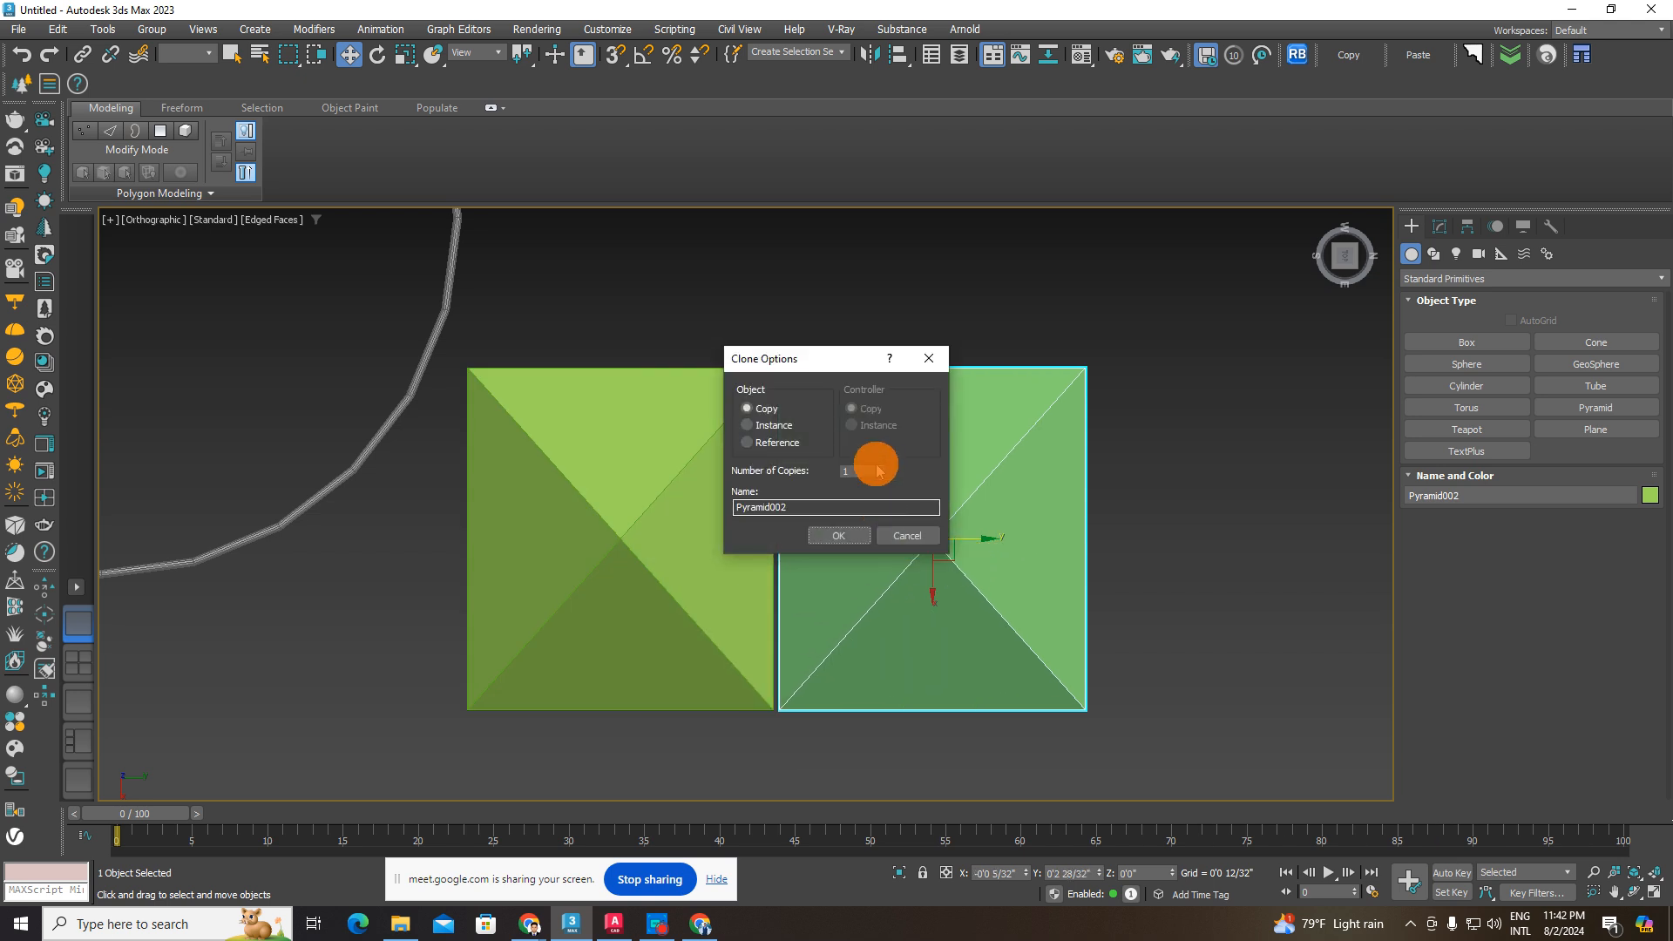
pyautogui.click(879, 467)
pyautogui.click(879, 467)
pyautogui.click(879, 467)
pyautogui.click(837, 534)
pyautogui.scroll(-3, 870, 538)
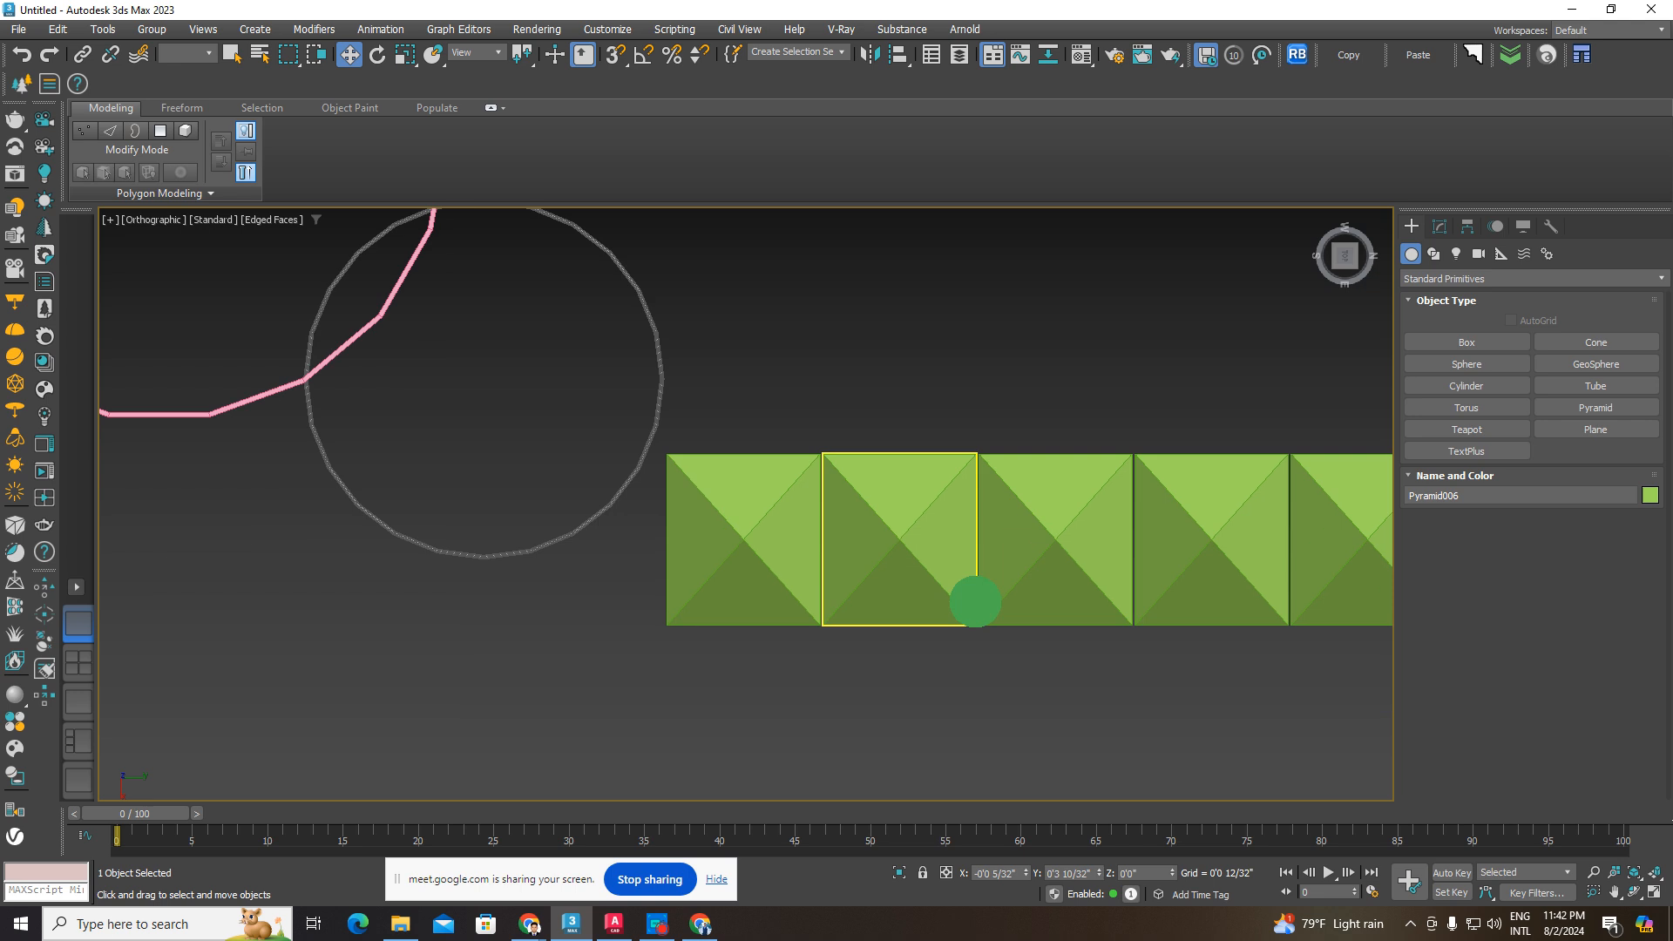
# - Select all six pyramids together and flatten them by scaling down along the Z axis
pyautogui.moveTo(975, 601)
pyautogui.keyDown('alt'); pyautogui.mouseDown(button='middle')
pyautogui.moveTo(968, 528)
pyautogui.moveTo(938, 579)
pyautogui.moveTo(1087, 579)
pyautogui.mouseUp(button='middle'); pyautogui.keyUp('alt')
pyautogui.keyDown('ctrl'); pyautogui.click(1131, 467); pyautogui.keyUp('ctrl')
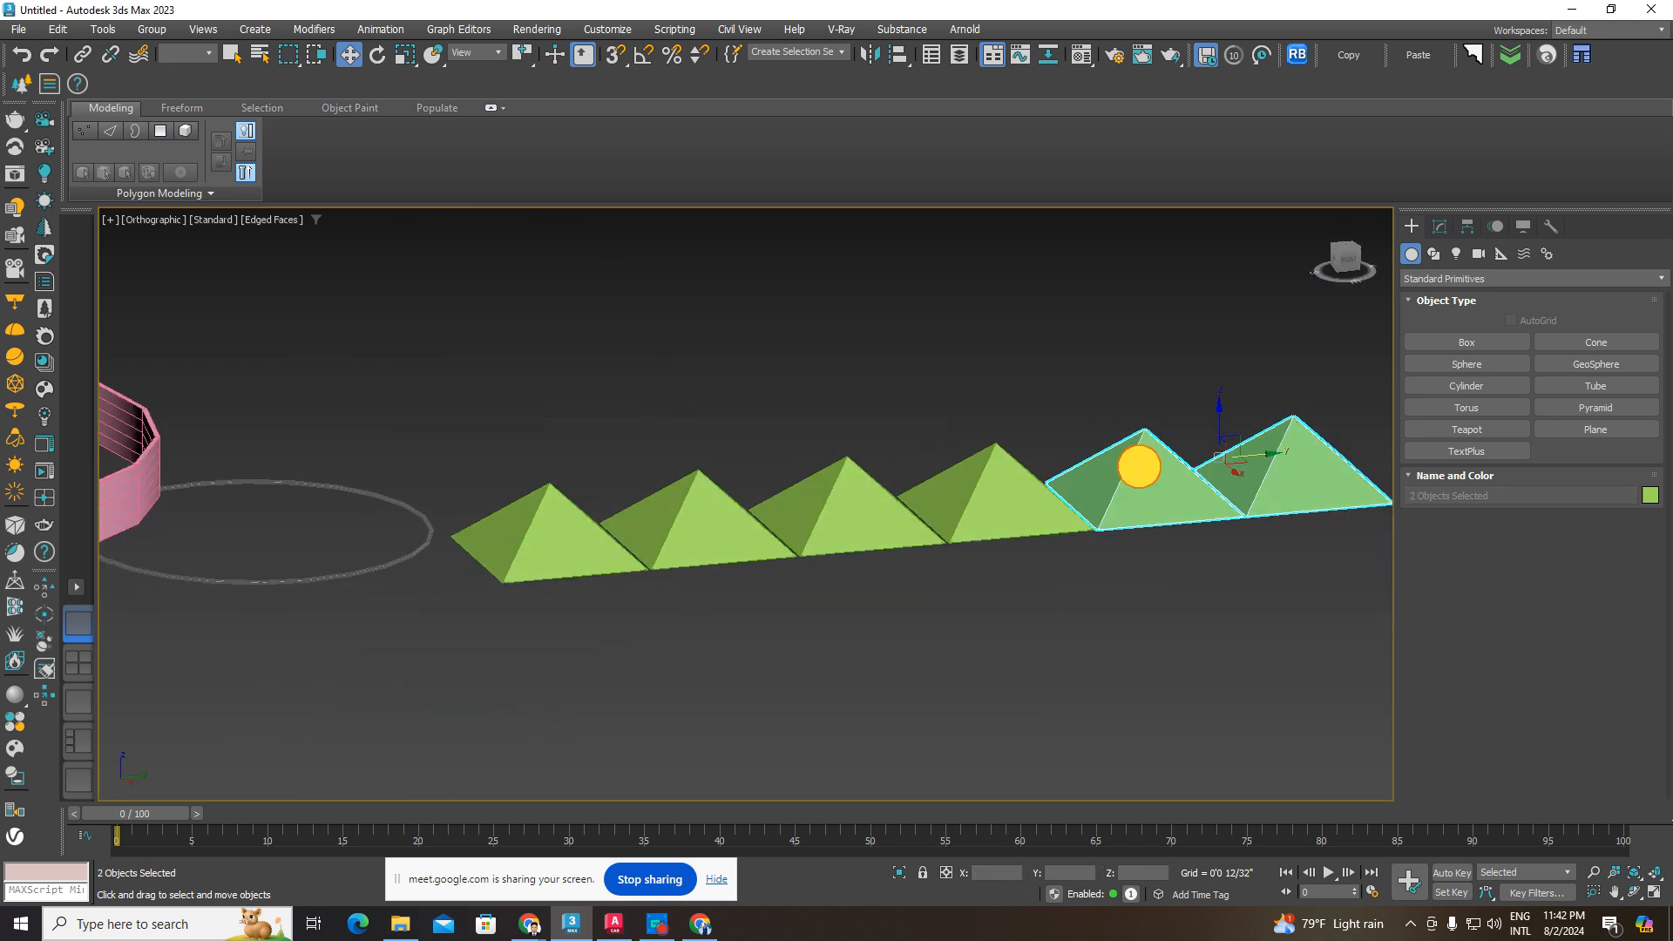
pyautogui.keyDown('ctrl'); pyautogui.click(1017, 504); pyautogui.keyUp('ctrl')
pyautogui.keyDown('ctrl'); pyautogui.click(863, 521); pyautogui.keyUp('ctrl')
pyautogui.keyDown('ctrl'); pyautogui.click(663, 536); pyautogui.keyUp('ctrl')
pyautogui.keyDown('ctrl'); pyautogui.click(531, 541); pyautogui.keyUp('ctrl')
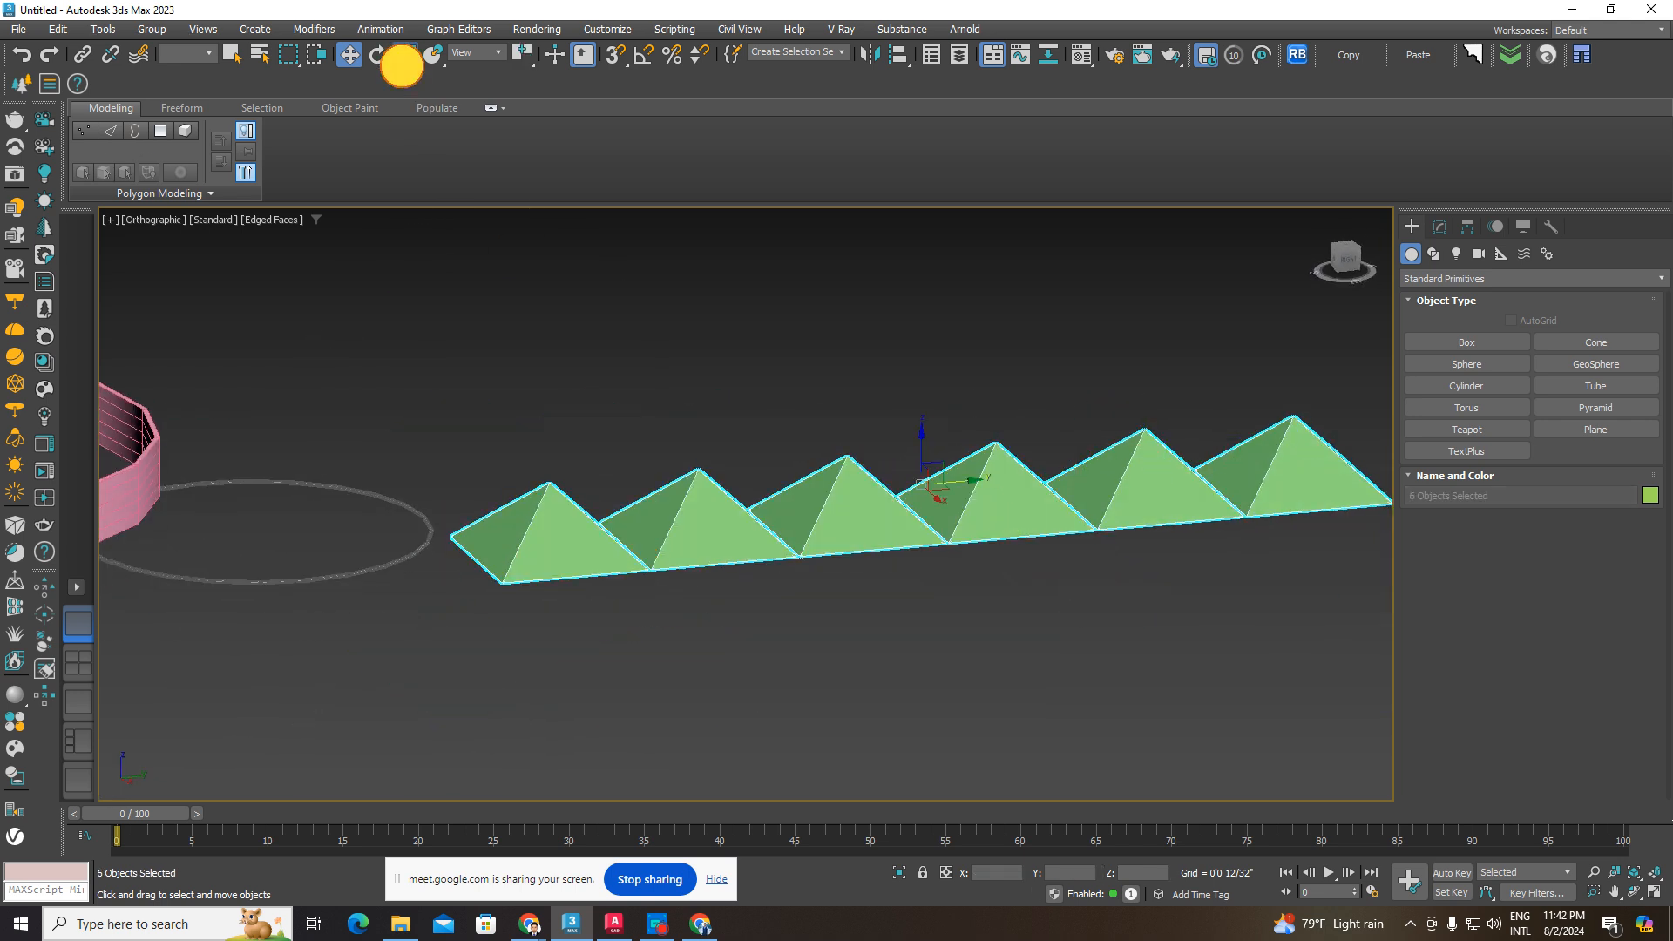
pyautogui.click(403, 58)
pyautogui.moveTo(922, 426); pyautogui.dragTo(930, 508)
pyautogui.keyDown('alt'); pyautogui.moveTo(930, 508); pyautogui.dragTo(953, 538, button='middle'); pyautogui.keyUp('alt')
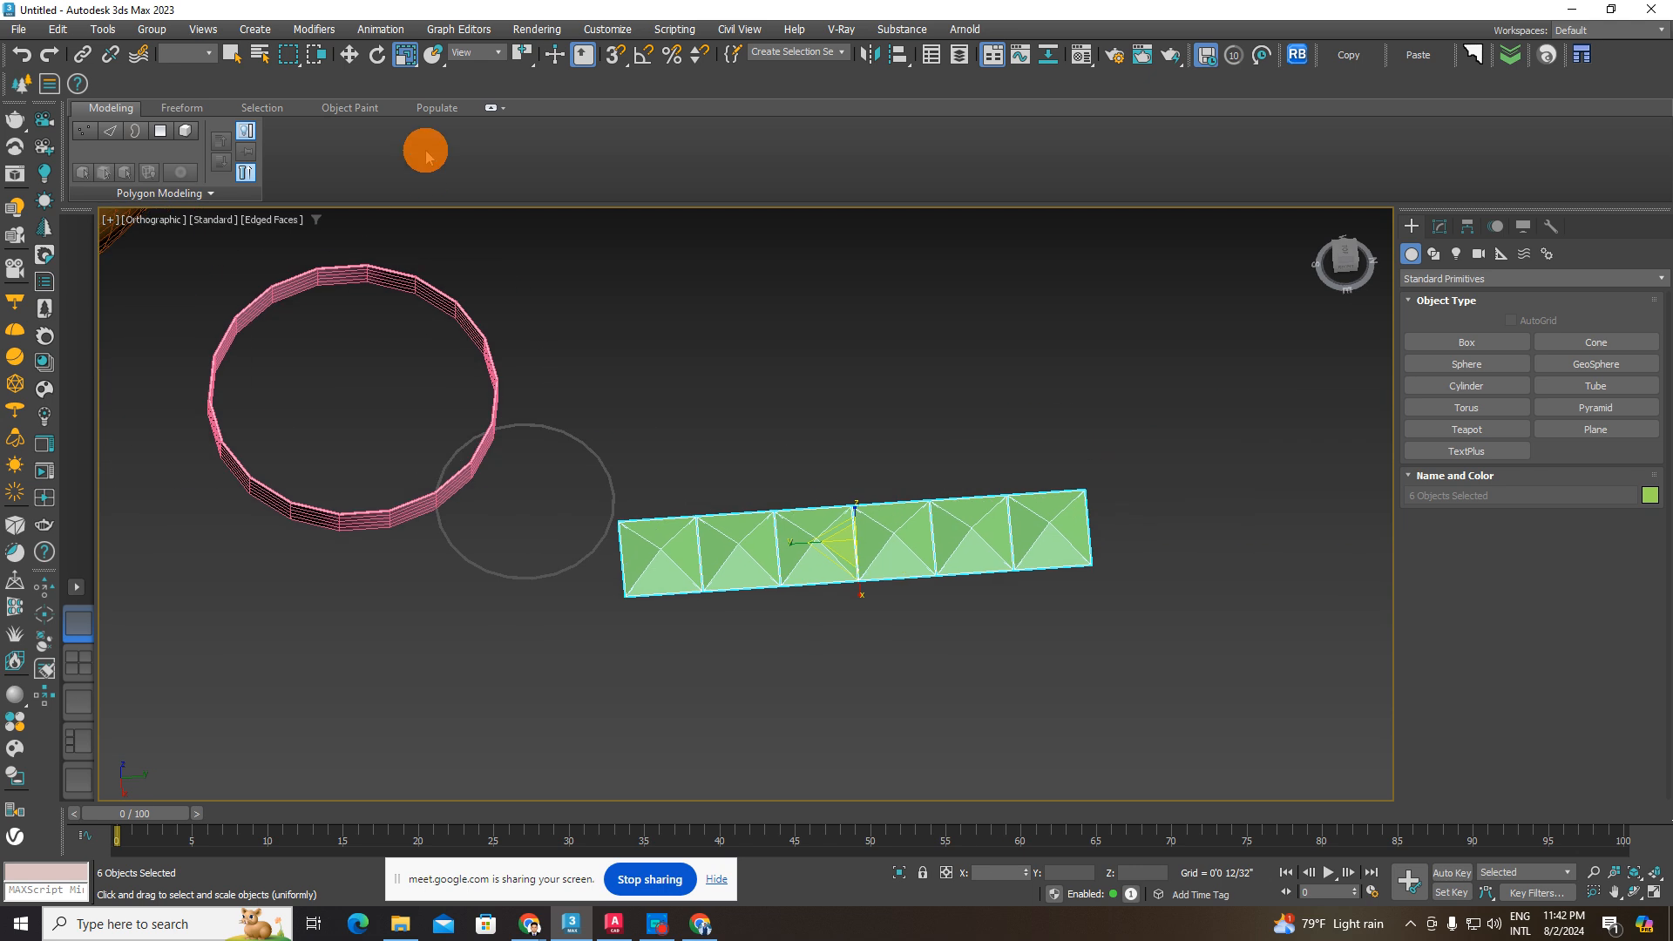
# - Move the torus and the pyramid row together along Y away from the tube, and reselect only the six pyramids
pyautogui.click(349, 54)
pyautogui.moveTo(1203, 455); pyautogui.dragTo(602, 641)
pyautogui.moveTo(842, 533); pyautogui.dragTo(952, 526)
pyautogui.moveTo(1351, 448); pyautogui.dragTo(767, 714)
pyautogui.moveTo(903, 646); pyautogui.dragTo(814, 652, button='middle')
pyautogui.scroll(5, 802, 541)
pyautogui.scroll(-7, 814, 520)
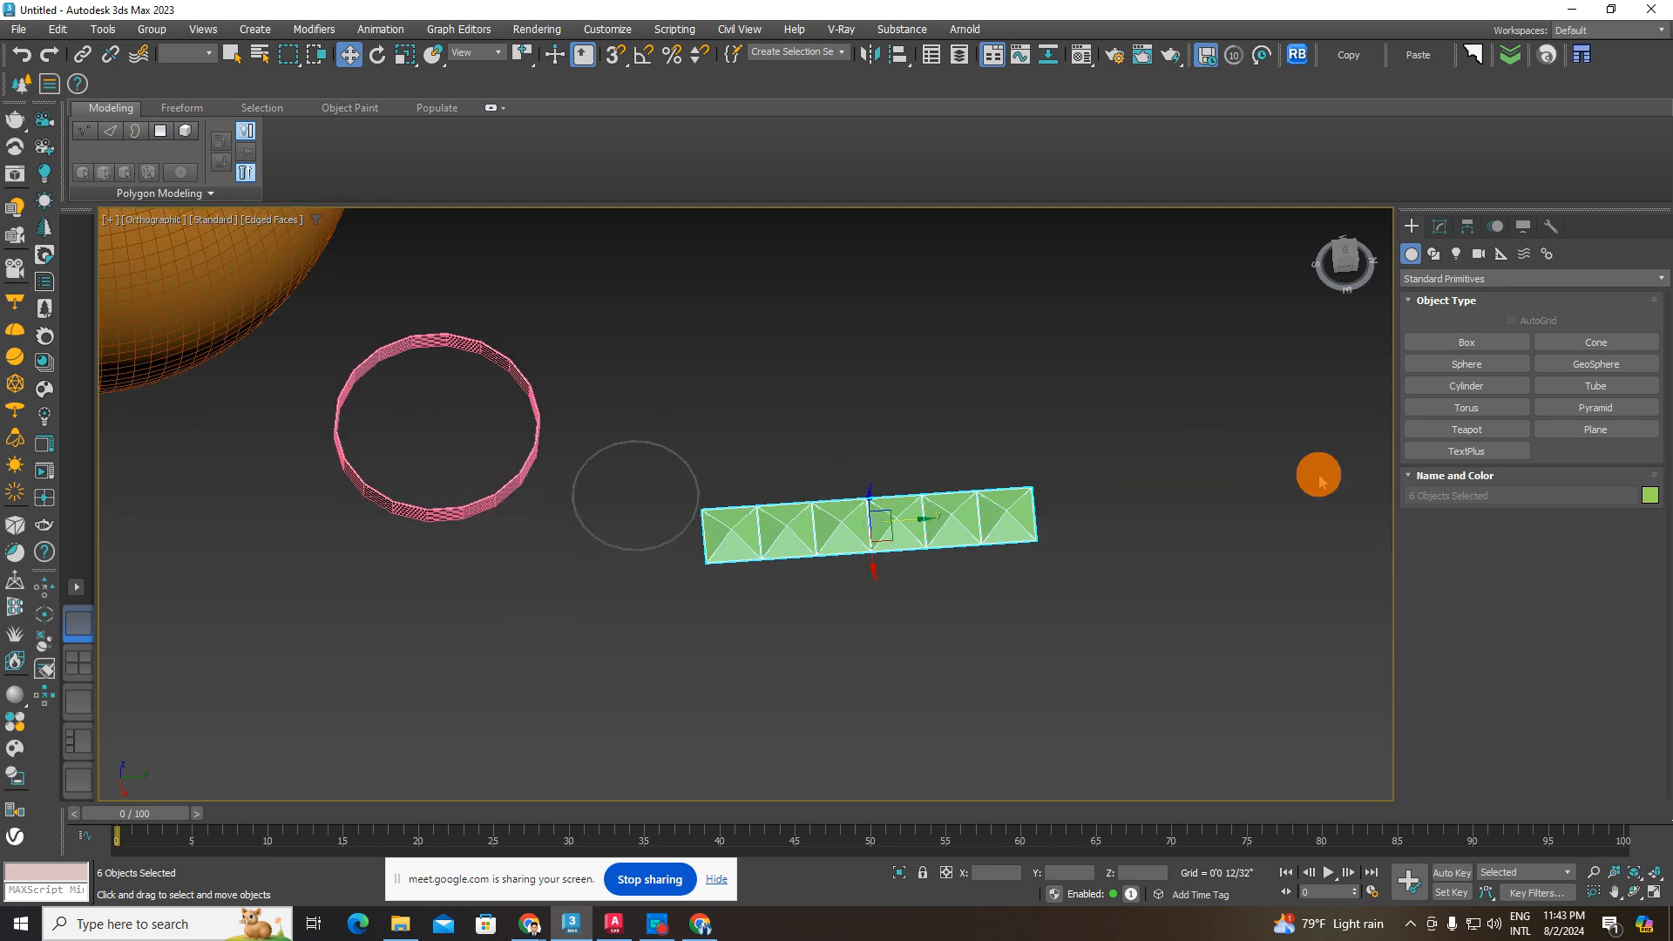
# - Draw a teapot with a radius of about 7/32 in at the end of the pyramid row
pyautogui.moveTo(1315, 474); pyautogui.dragTo(1226, 545, button='middle')
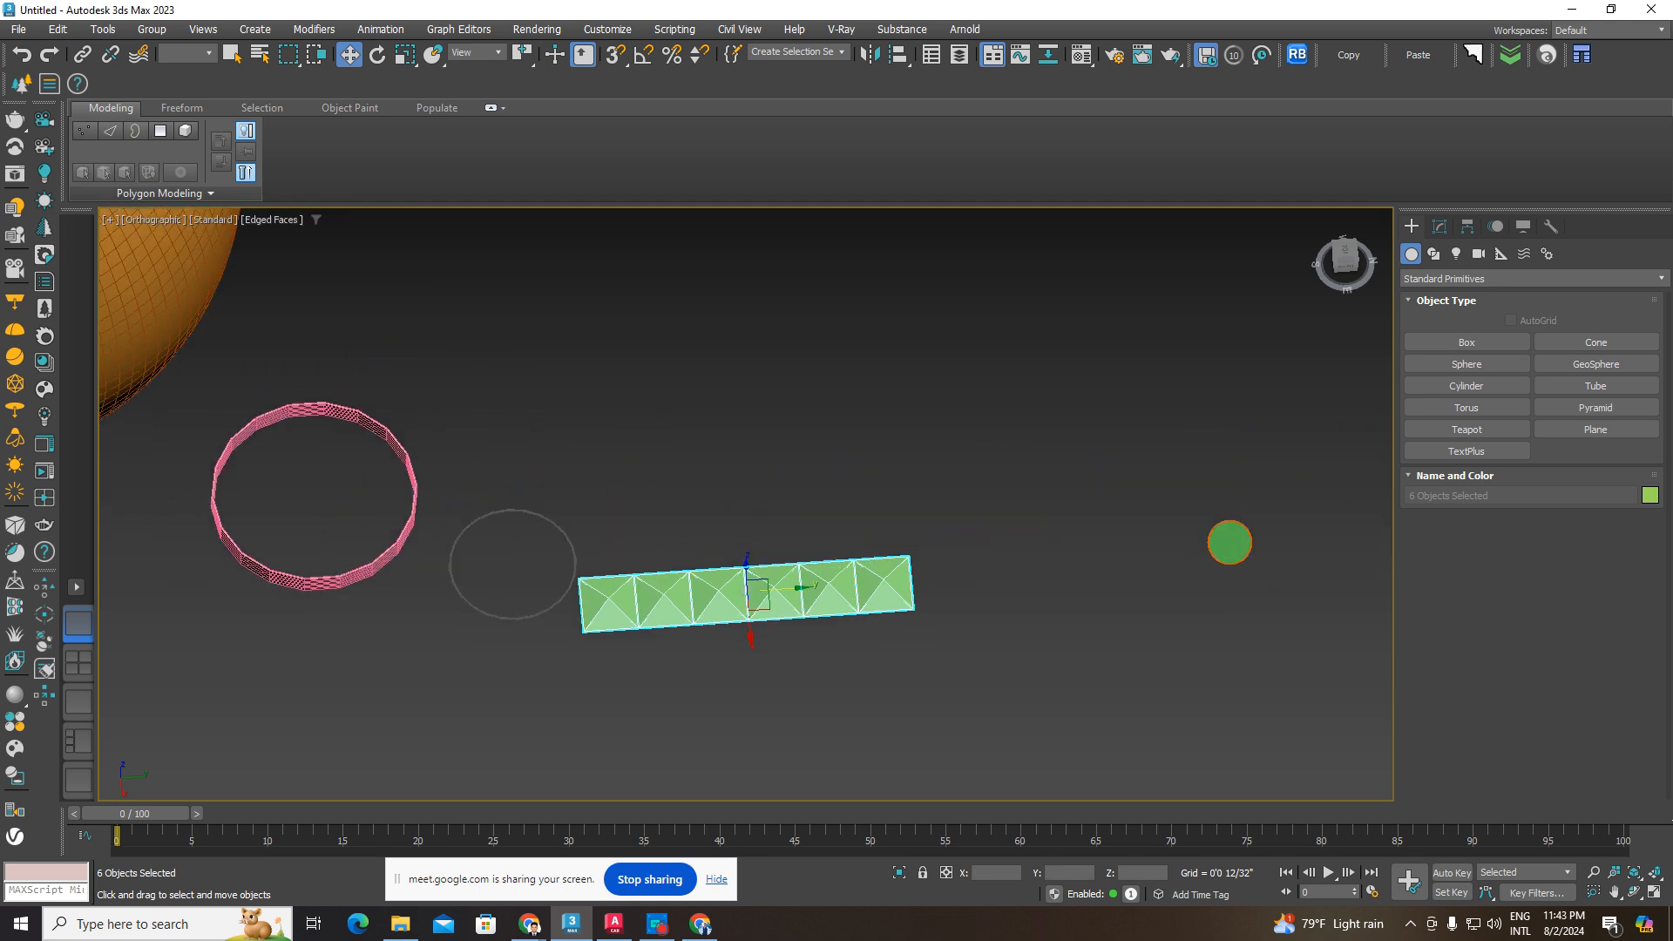
pyautogui.click(1496, 439)
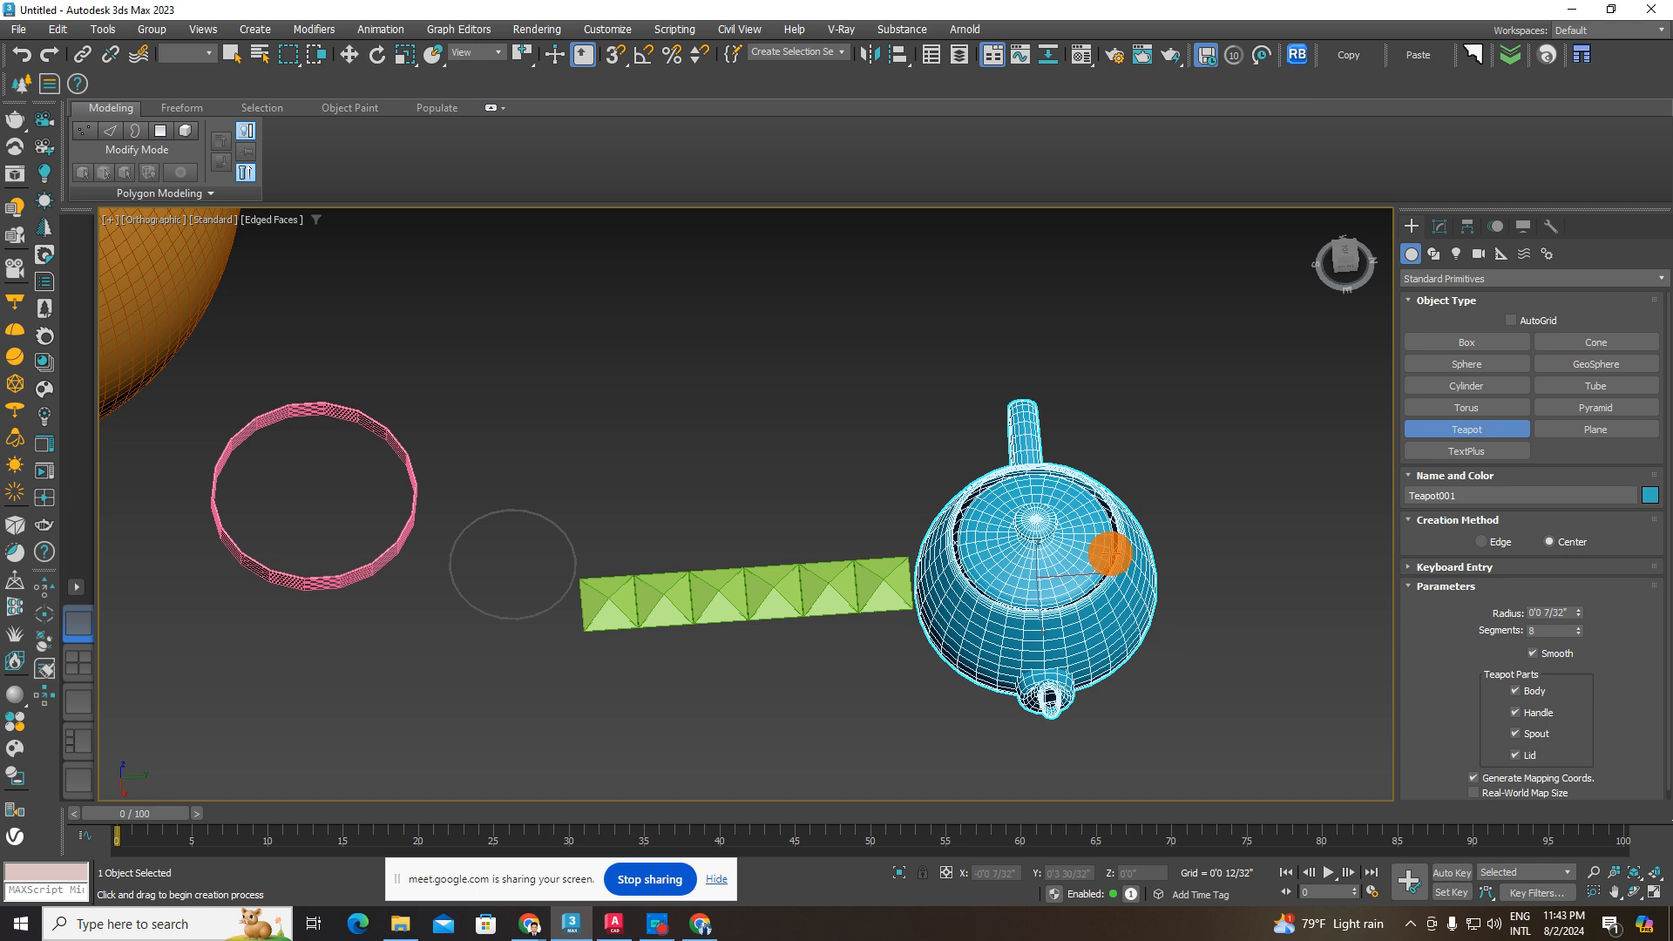
pyautogui.keyDown('alt'); pyautogui.moveTo(1106, 557); pyautogui.dragTo(1041, 521, button='middle'); pyautogui.keyUp('alt')
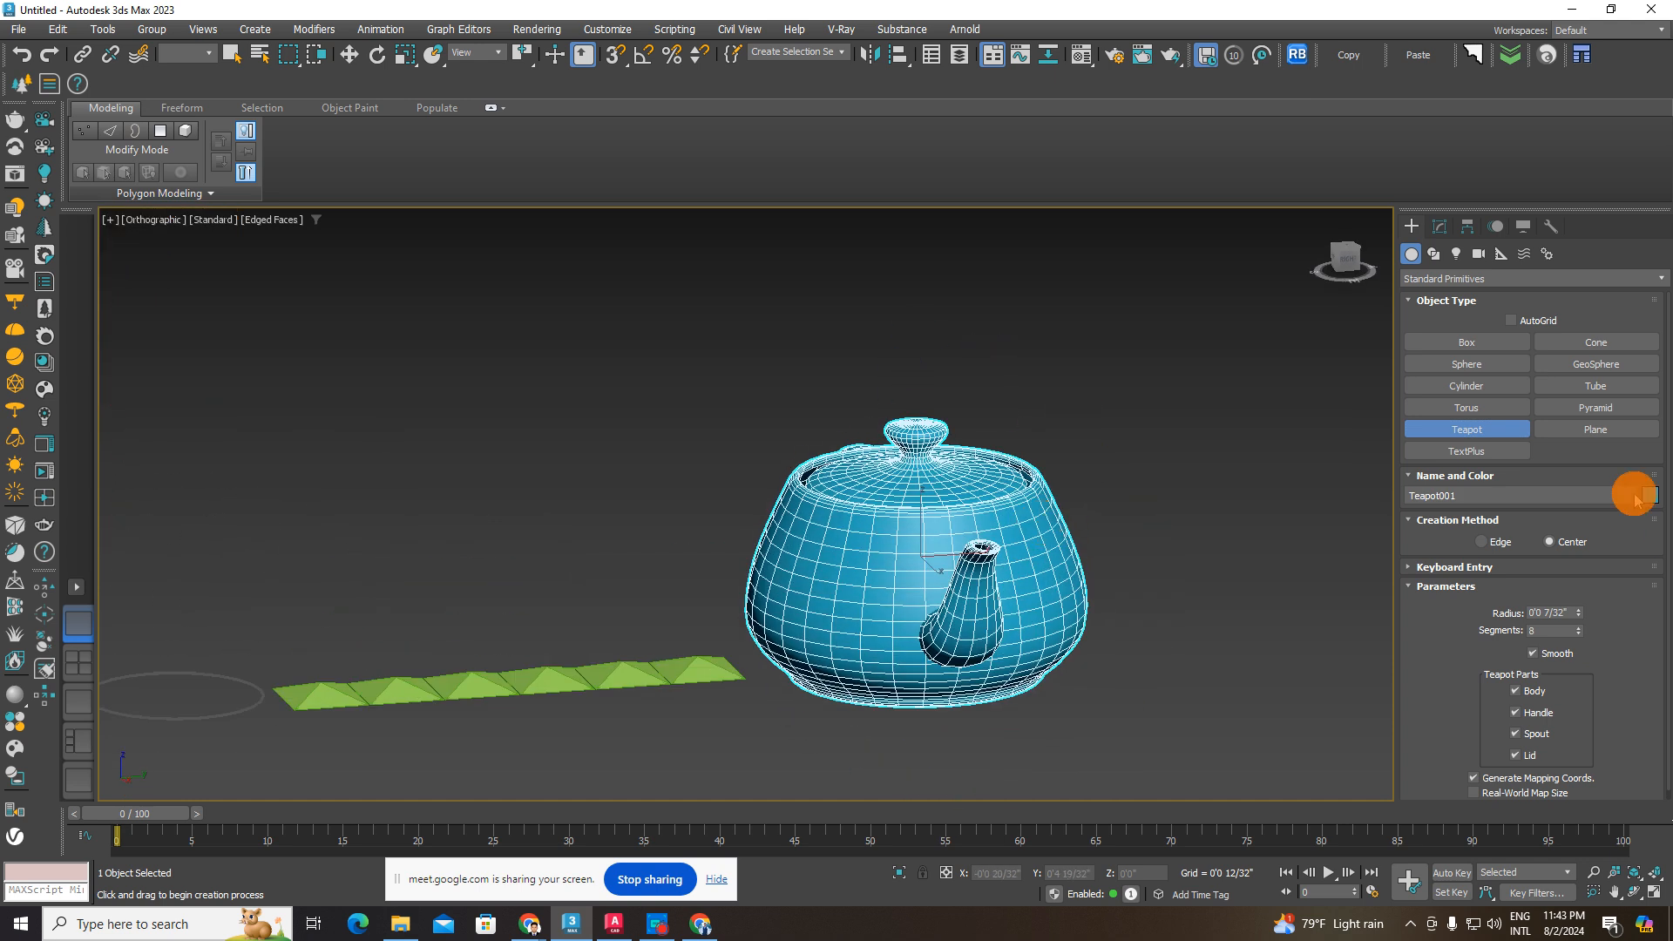
# - Draw a roughly square plane beside the teapot and activate the Move tool
pyautogui.click(1604, 441)
pyautogui.moveTo(1311, 583); pyautogui.dragTo(795, 448, button='middle')
pyautogui.keyDown('alt'); pyautogui.moveTo(795, 449); pyautogui.dragTo(778, 523, button='middle'); pyautogui.keyUp('alt')
pyautogui.moveTo(740, 464); pyautogui.dragTo(1188, 799)
pyautogui.moveTo(1102, 651); pyautogui.dragTo(909, 470, button='middle')
pyautogui.click(859, 429)
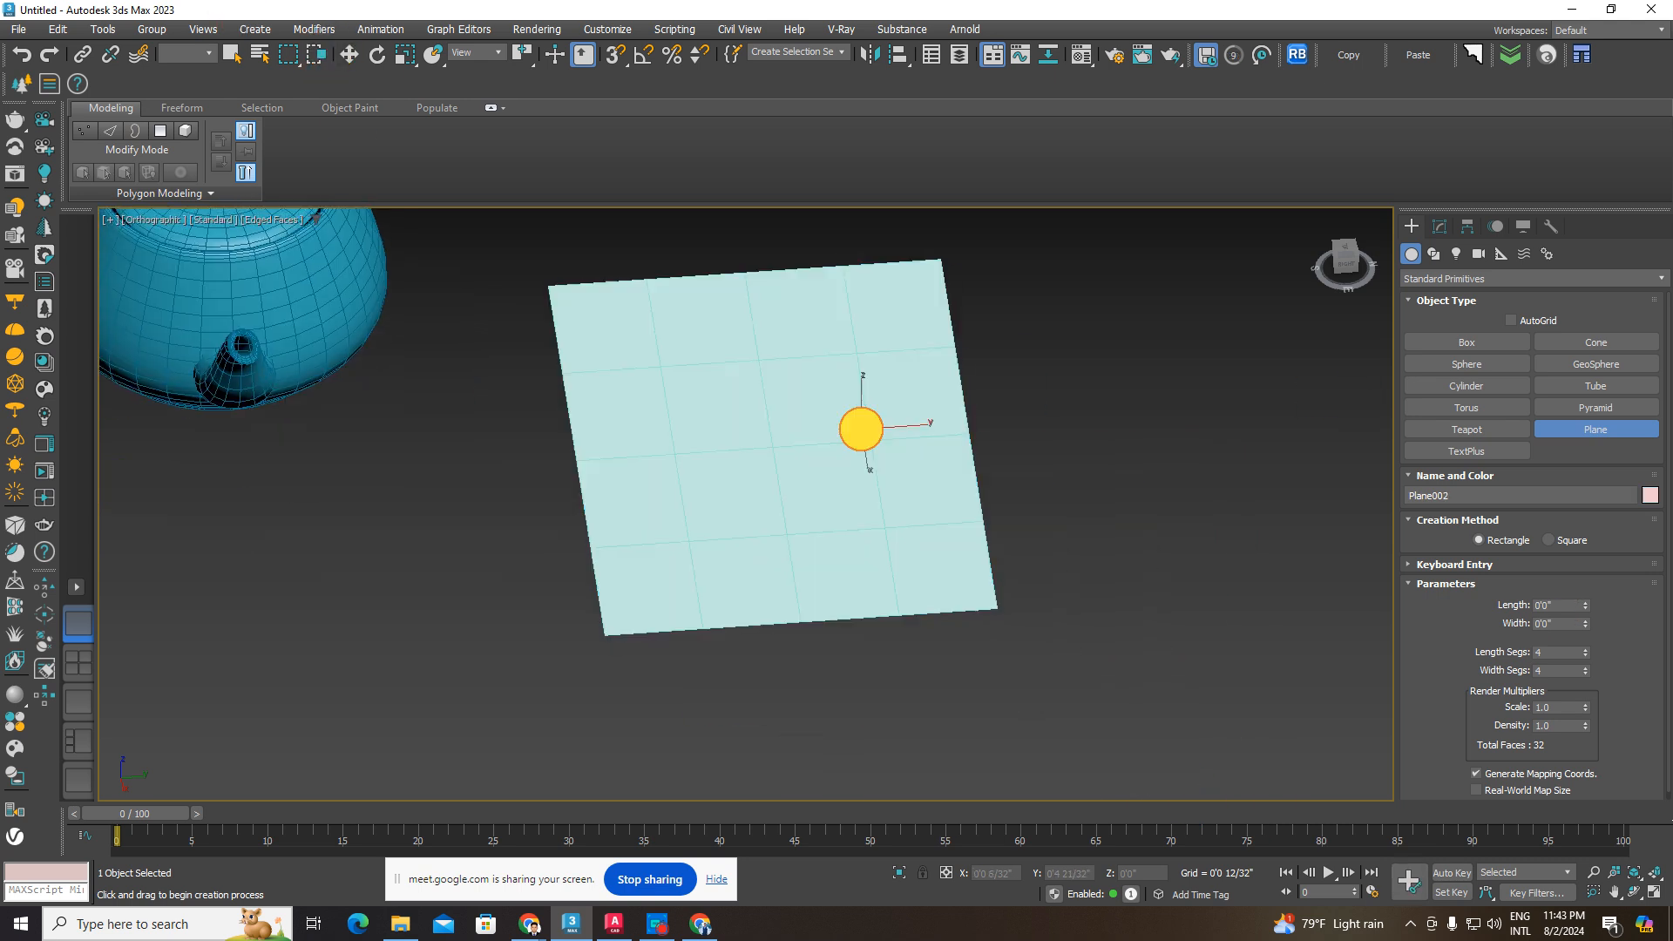
pyautogui.click(352, 59)
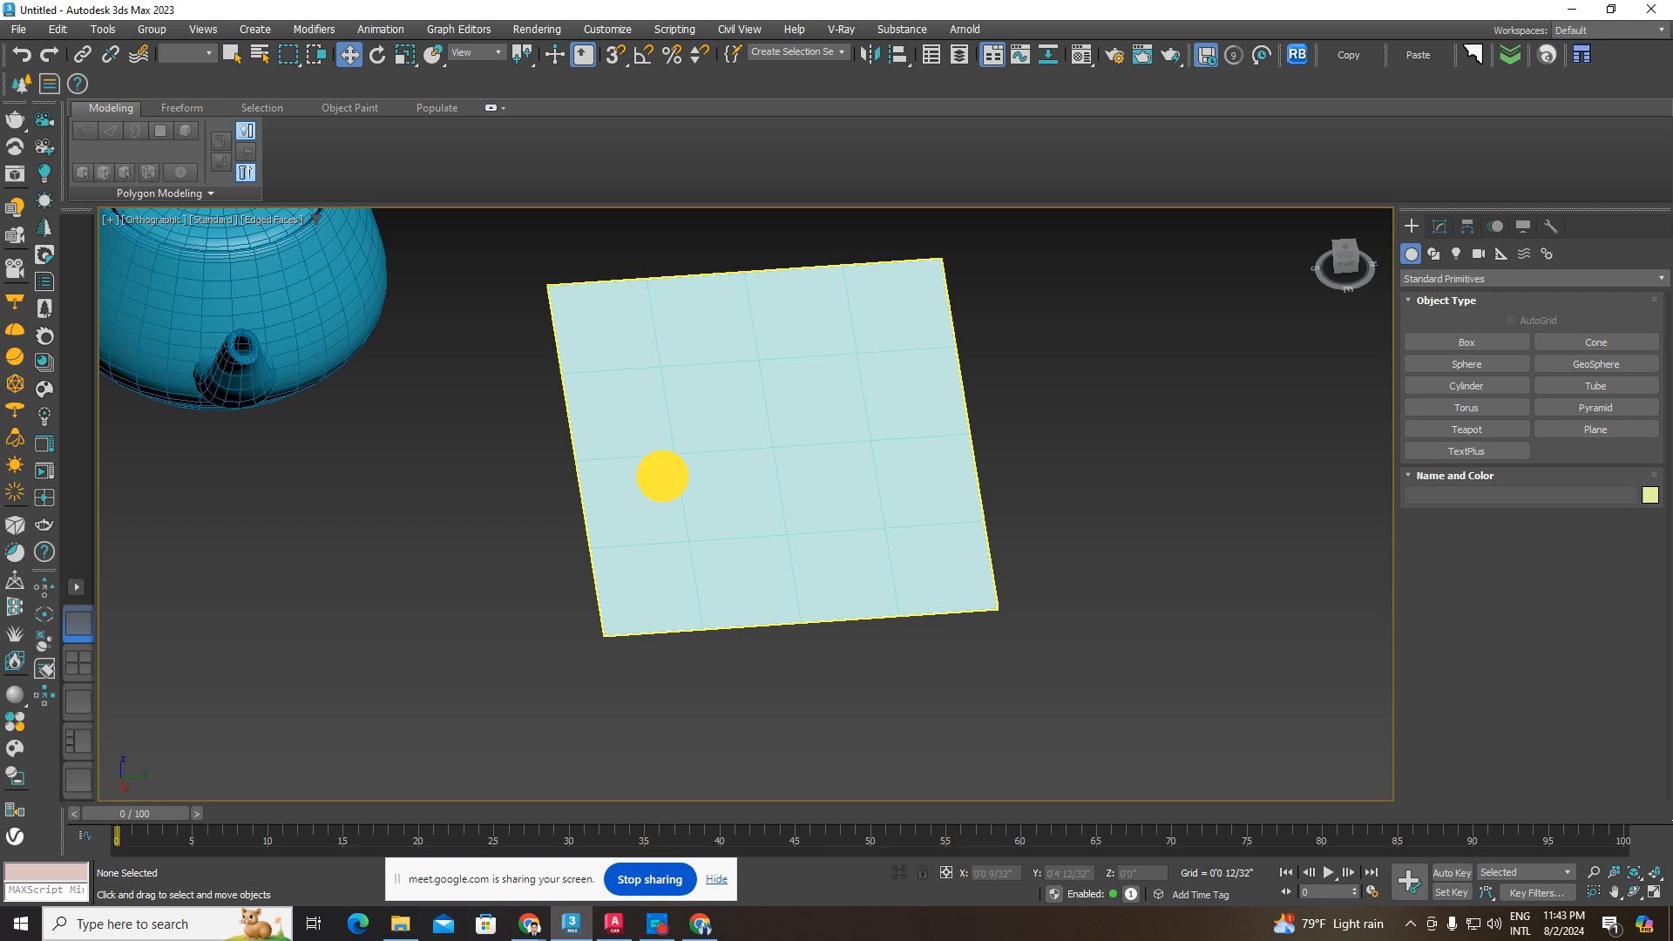
# - Practise selecting and deselecting the plane several times, finishing with the plane selected
pyautogui.moveTo(661, 475); pyautogui.dragTo(676, 519, button='middle')
pyautogui.click(1092, 517)
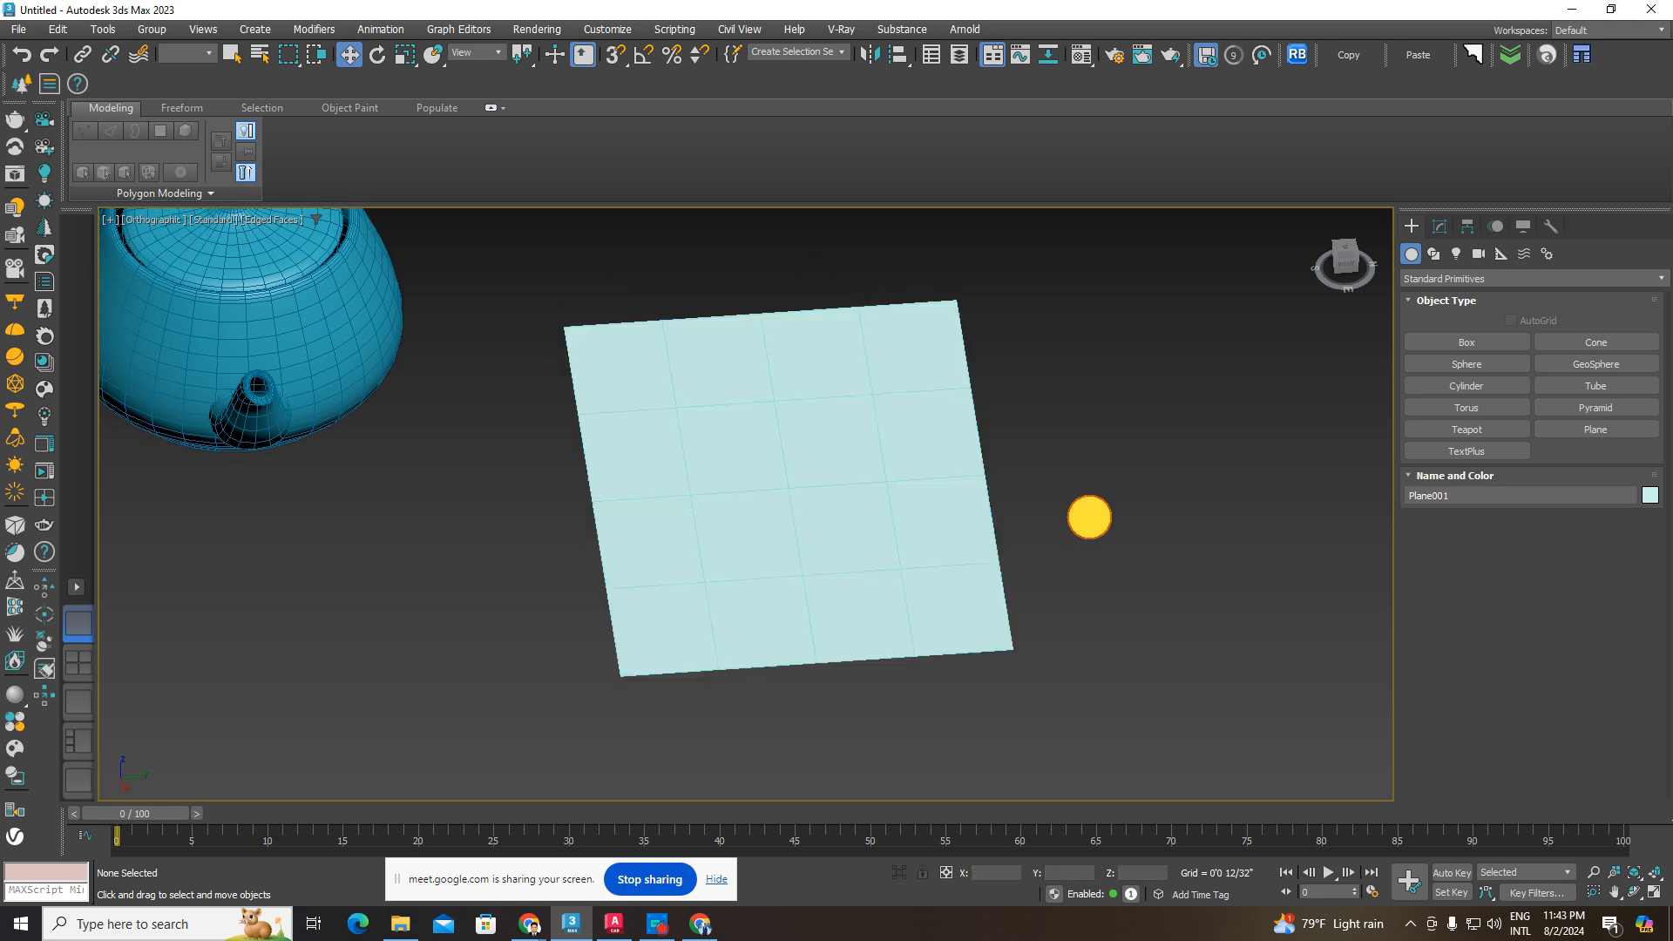
pyautogui.click(868, 492)
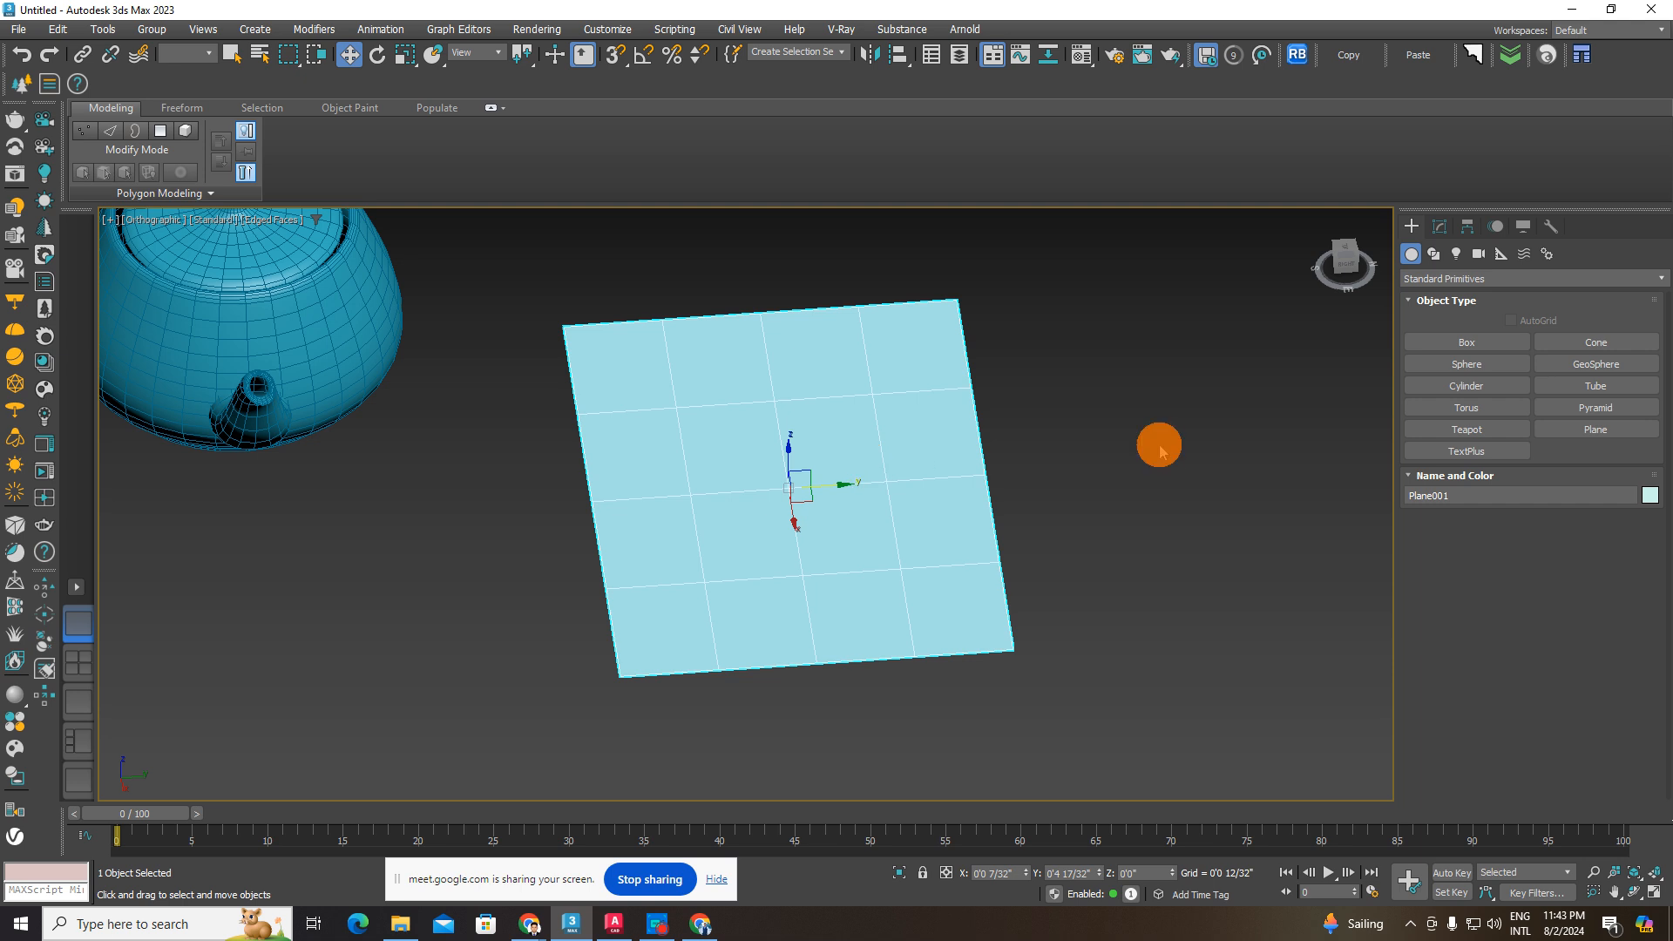
pyautogui.click(1158, 445)
pyautogui.click(887, 441)
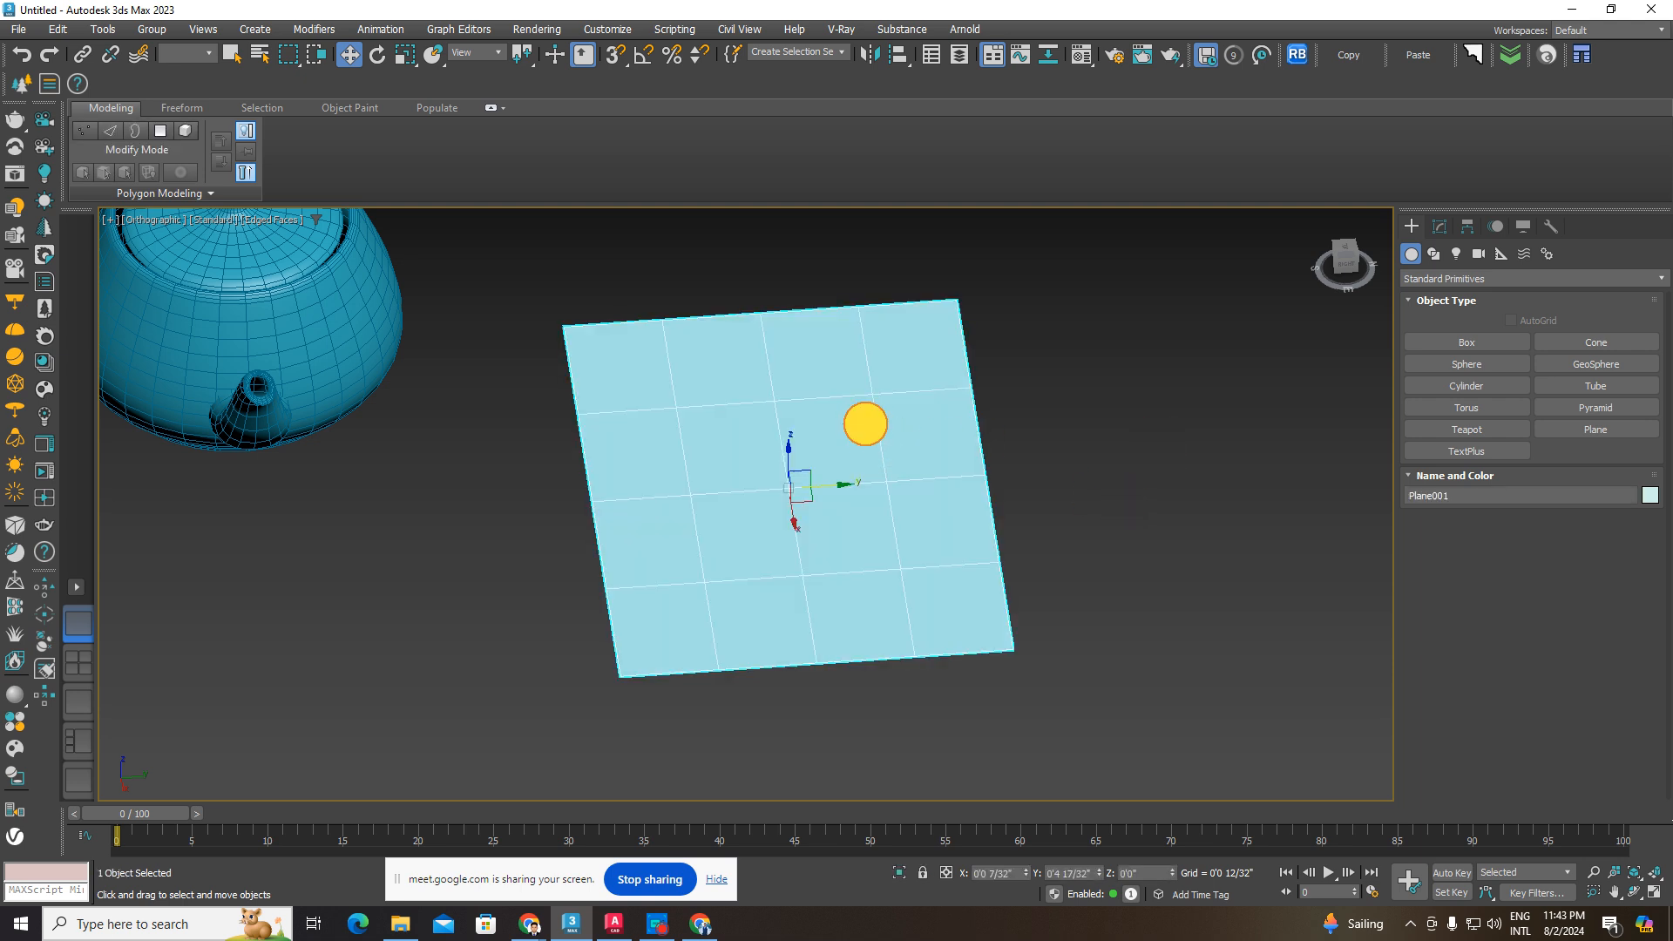
pyautogui.click(1111, 459)
pyautogui.click(903, 418)
pyautogui.click(1090, 380)
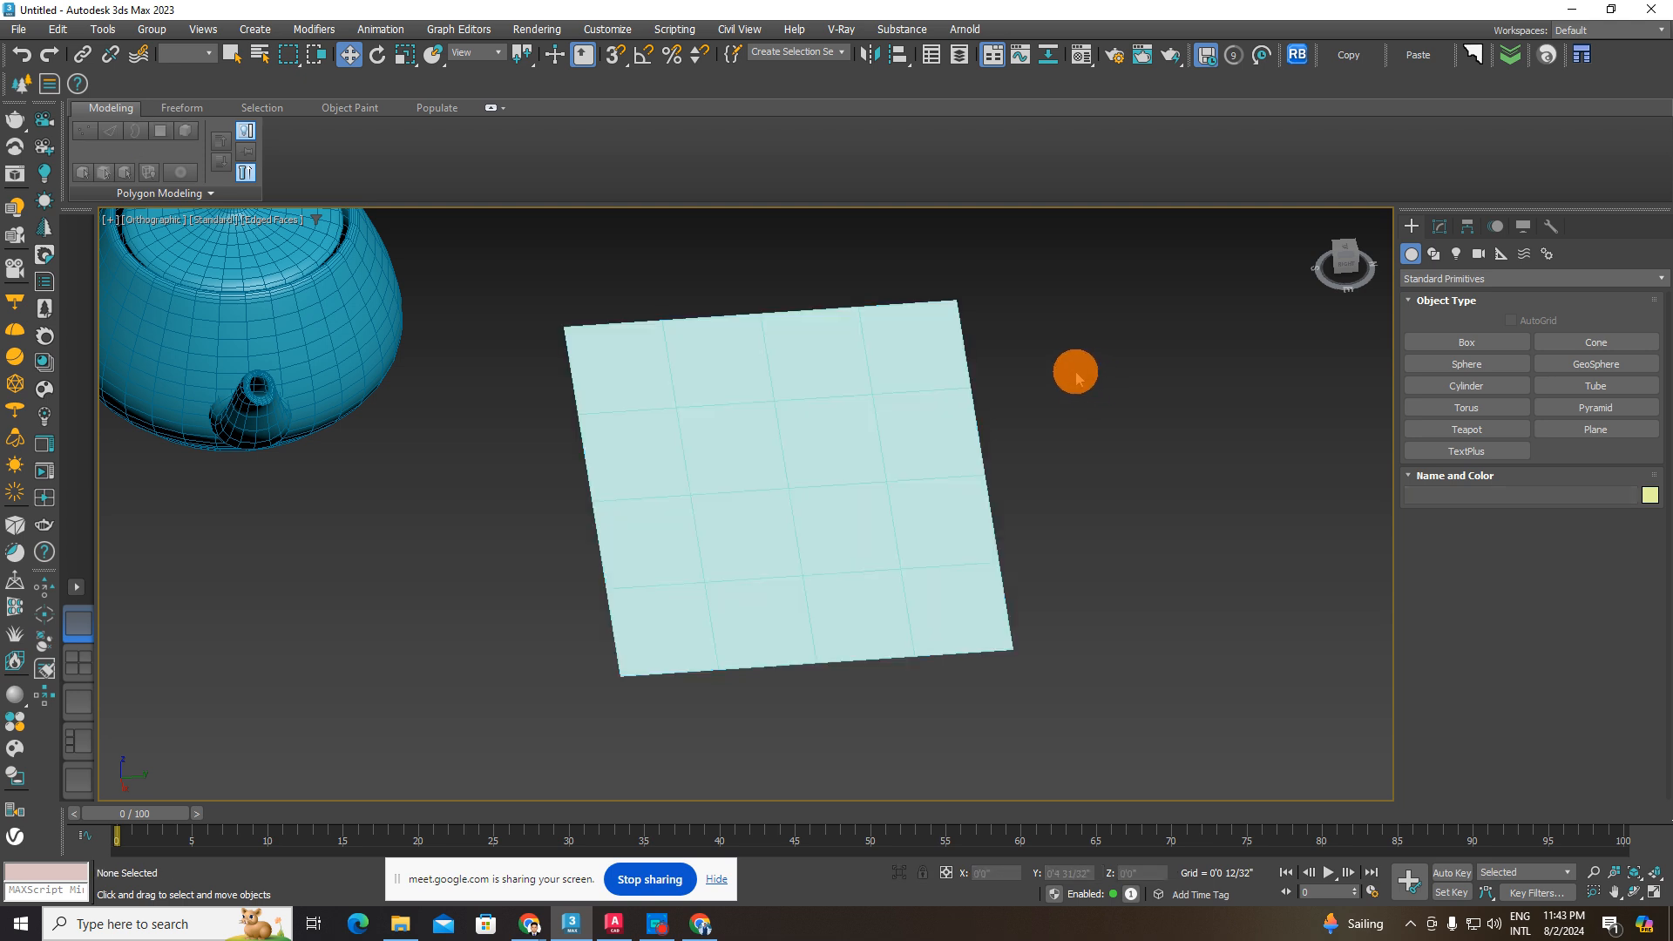
pyautogui.scroll(2, 908, 422)
pyautogui.moveTo(911, 423); pyautogui.dragTo(994, 423, button='middle')
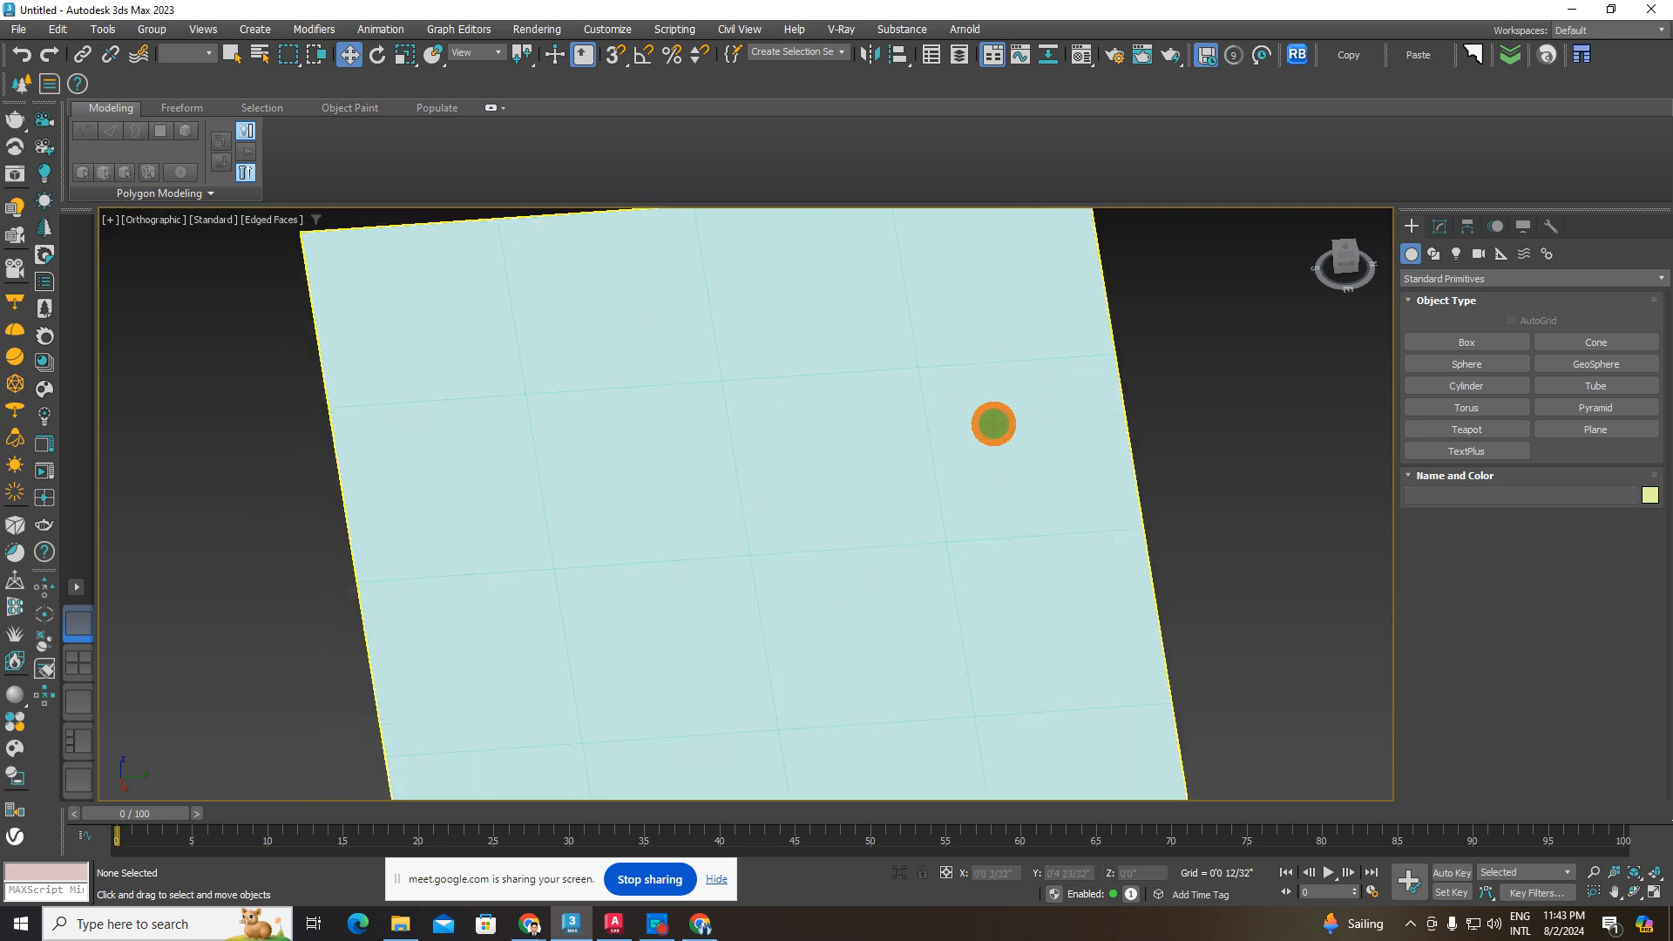
pyautogui.click(994, 423)
pyautogui.scroll(-1, 994, 423)
pyautogui.scroll(-2, 994, 424)
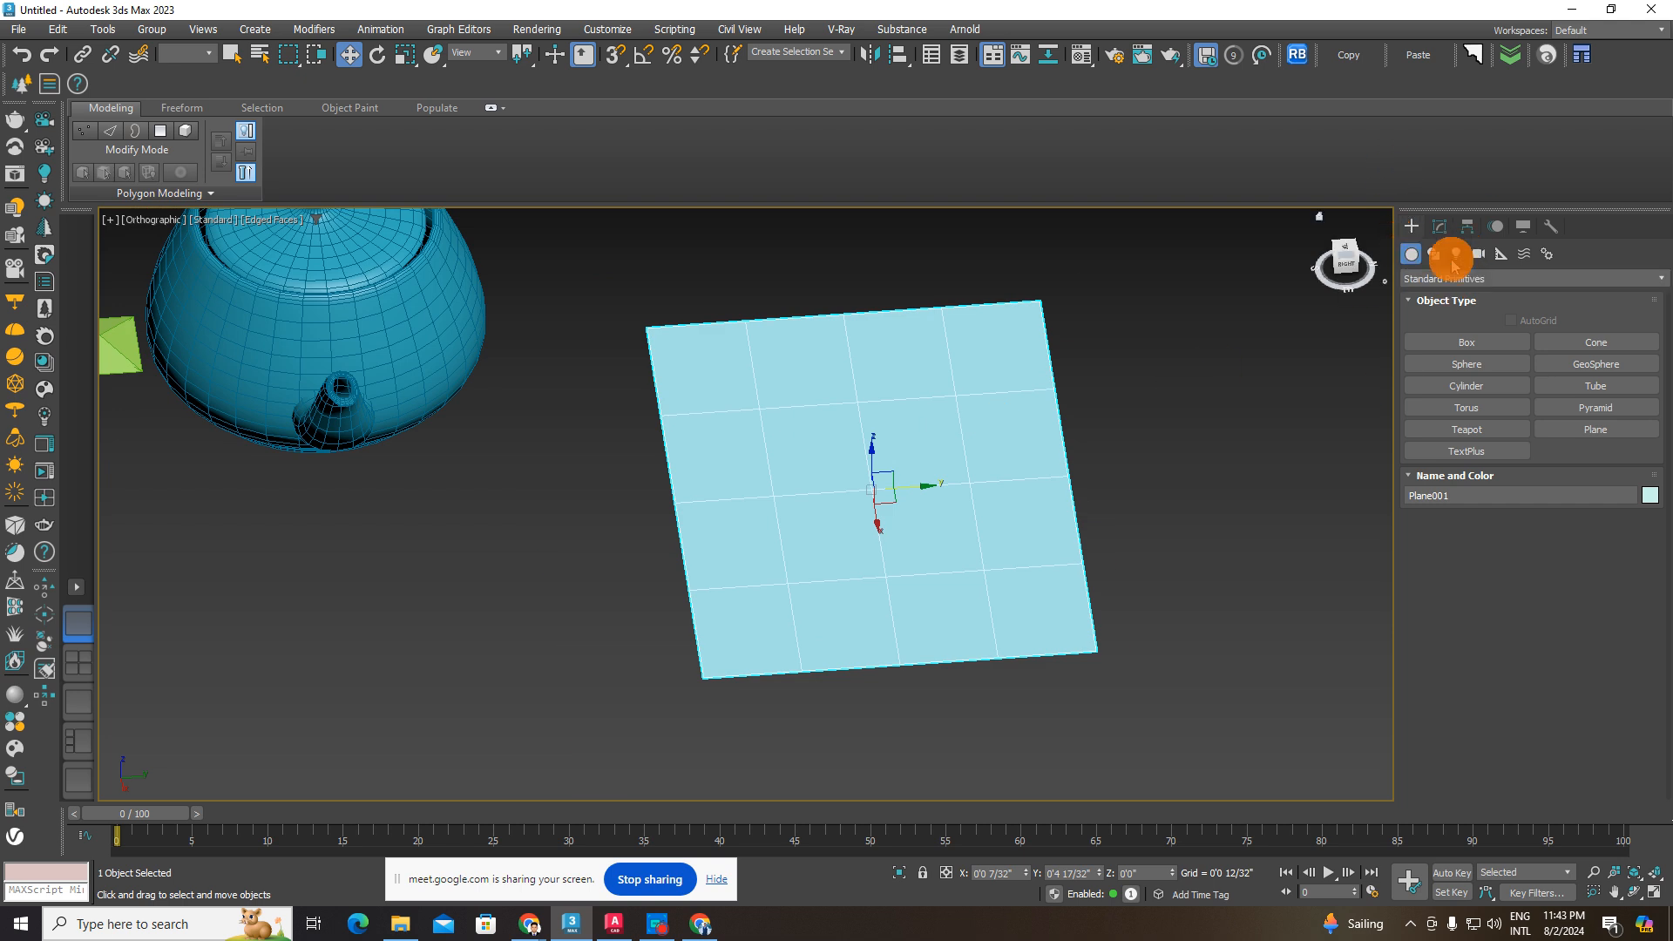
# - Deselect the plane and draw a TextPlus region about 15/32 in long and 4/32 in wide beside it
pyautogui.moveTo(1065, 434); pyautogui.dragTo(897, 438, button='middle')
pyautogui.click(949, 428)
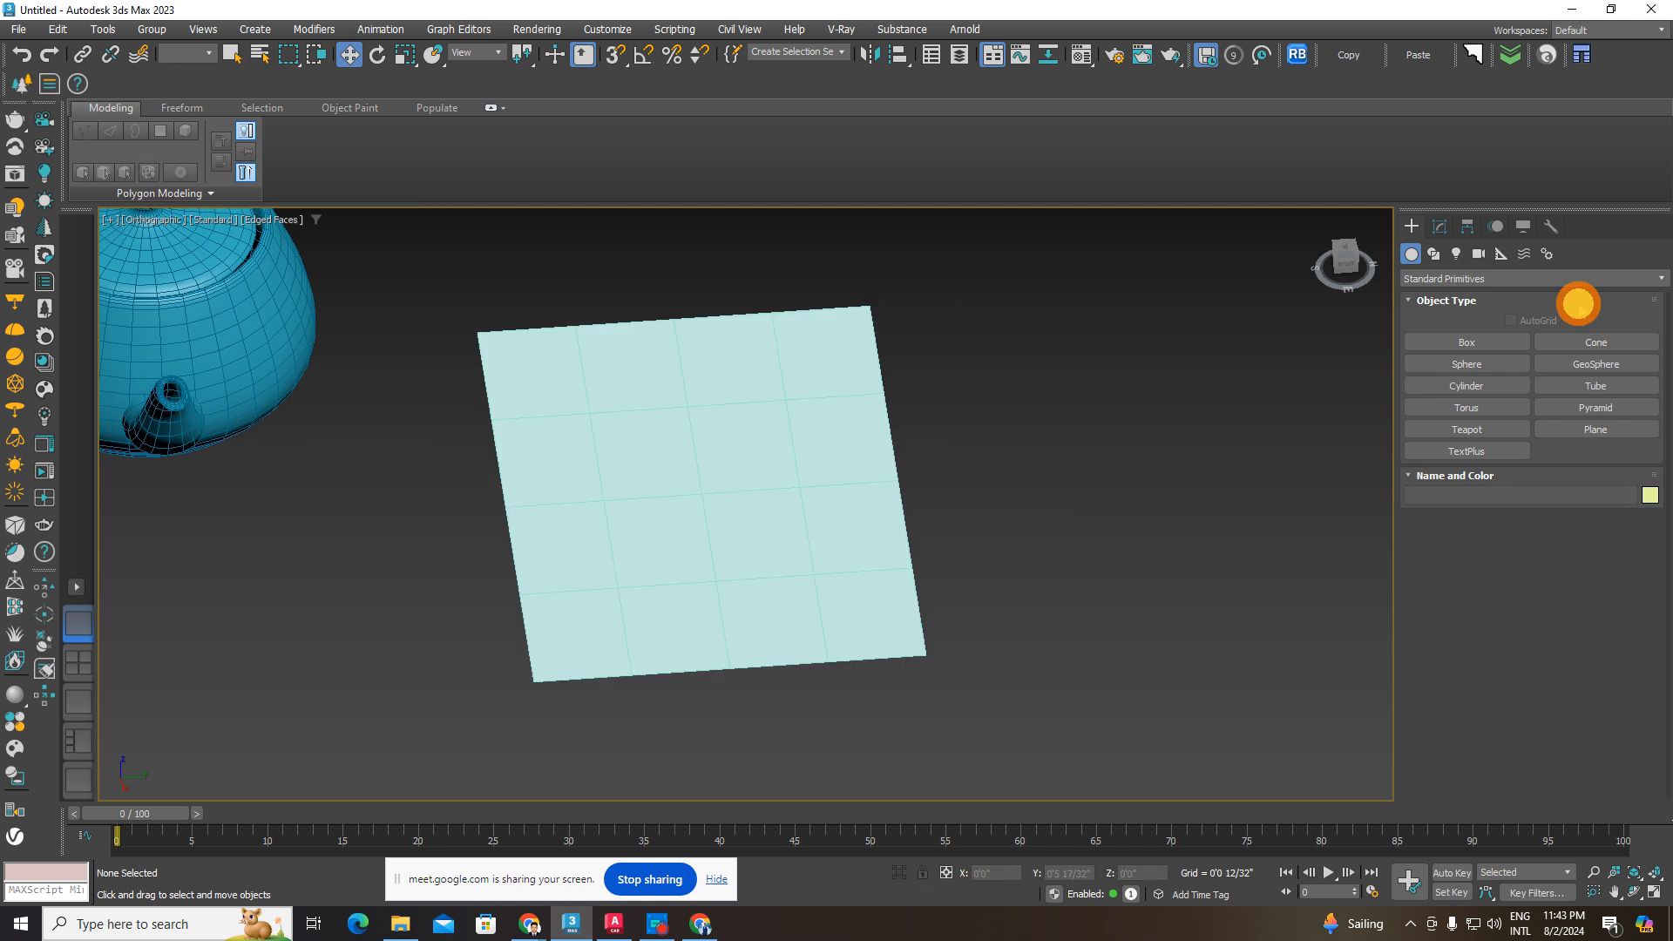
pyautogui.click(1435, 254)
pyautogui.click(1409, 252)
pyautogui.click(1441, 278)
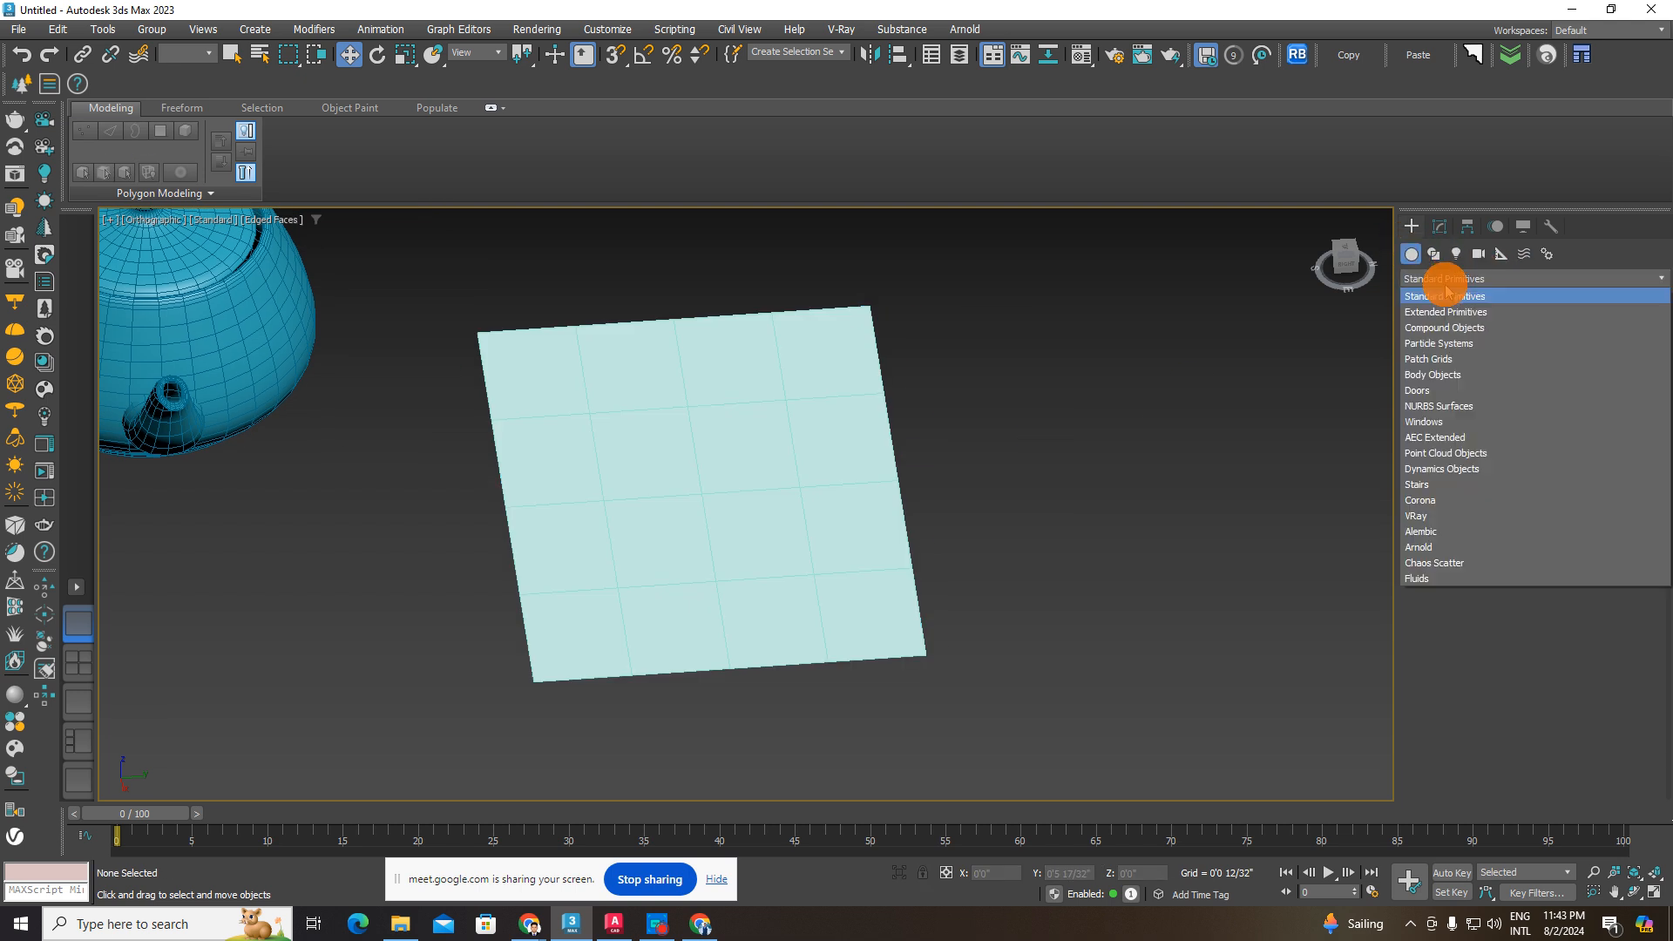
pyautogui.click(1438, 277)
pyautogui.click(1486, 450)
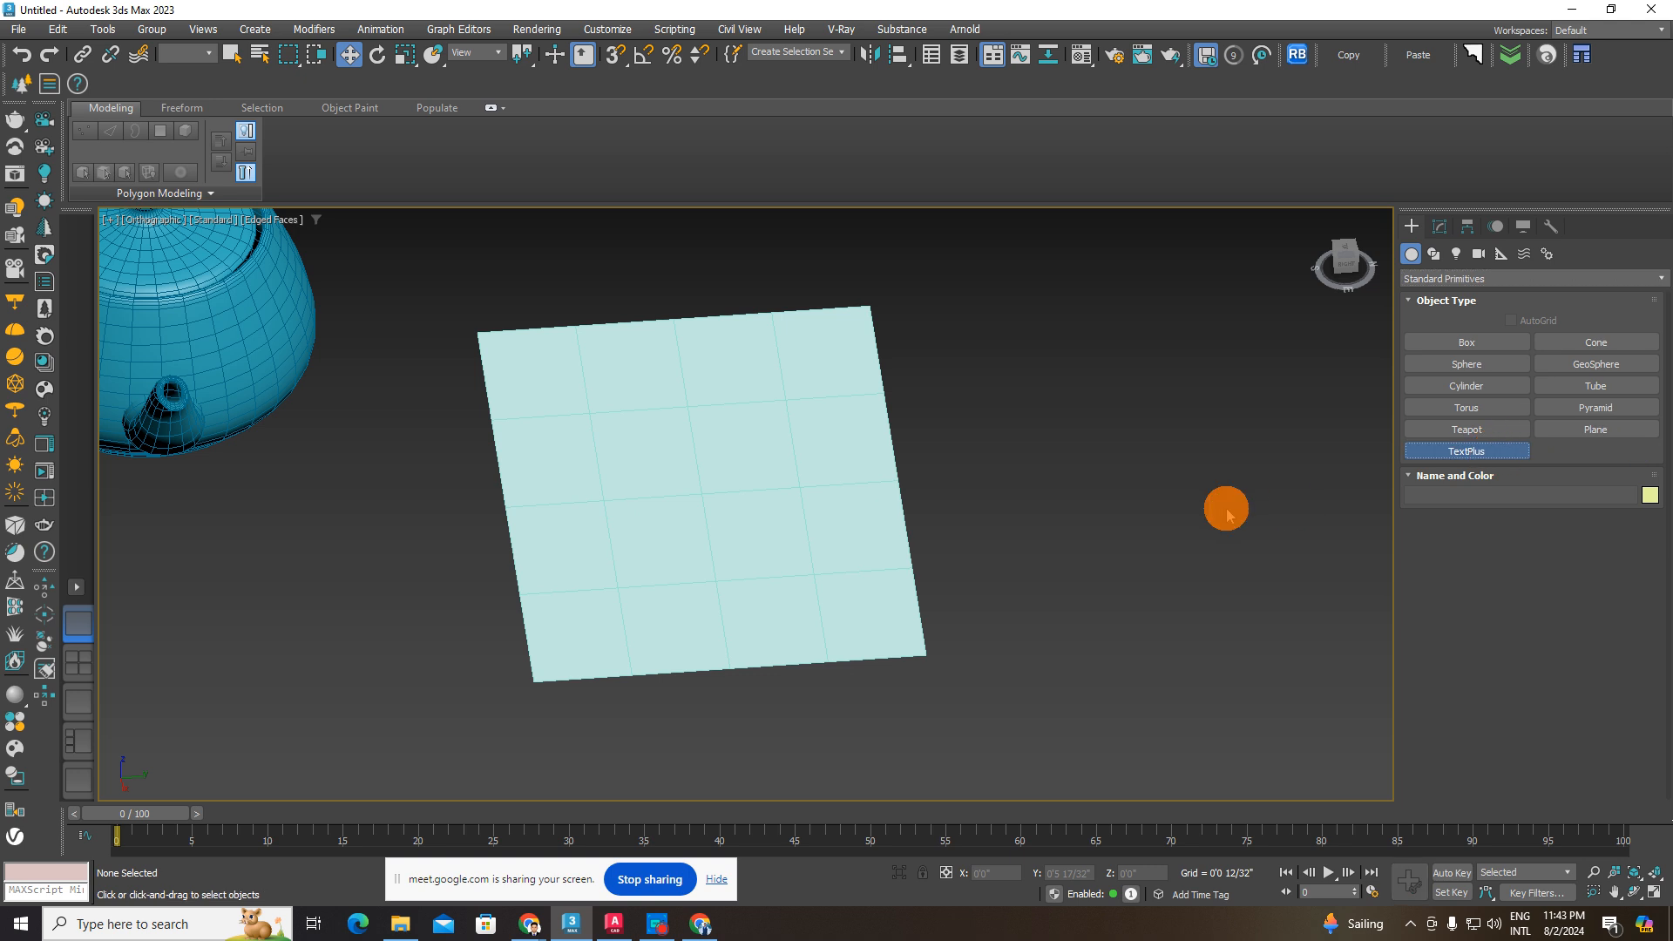
pyautogui.moveTo(1000, 547); pyautogui.dragTo(648, 551, button='middle')
pyautogui.moveTo(754, 579); pyautogui.dragTo(1110, 609)
pyautogui.scroll(-3, 1145, 517)
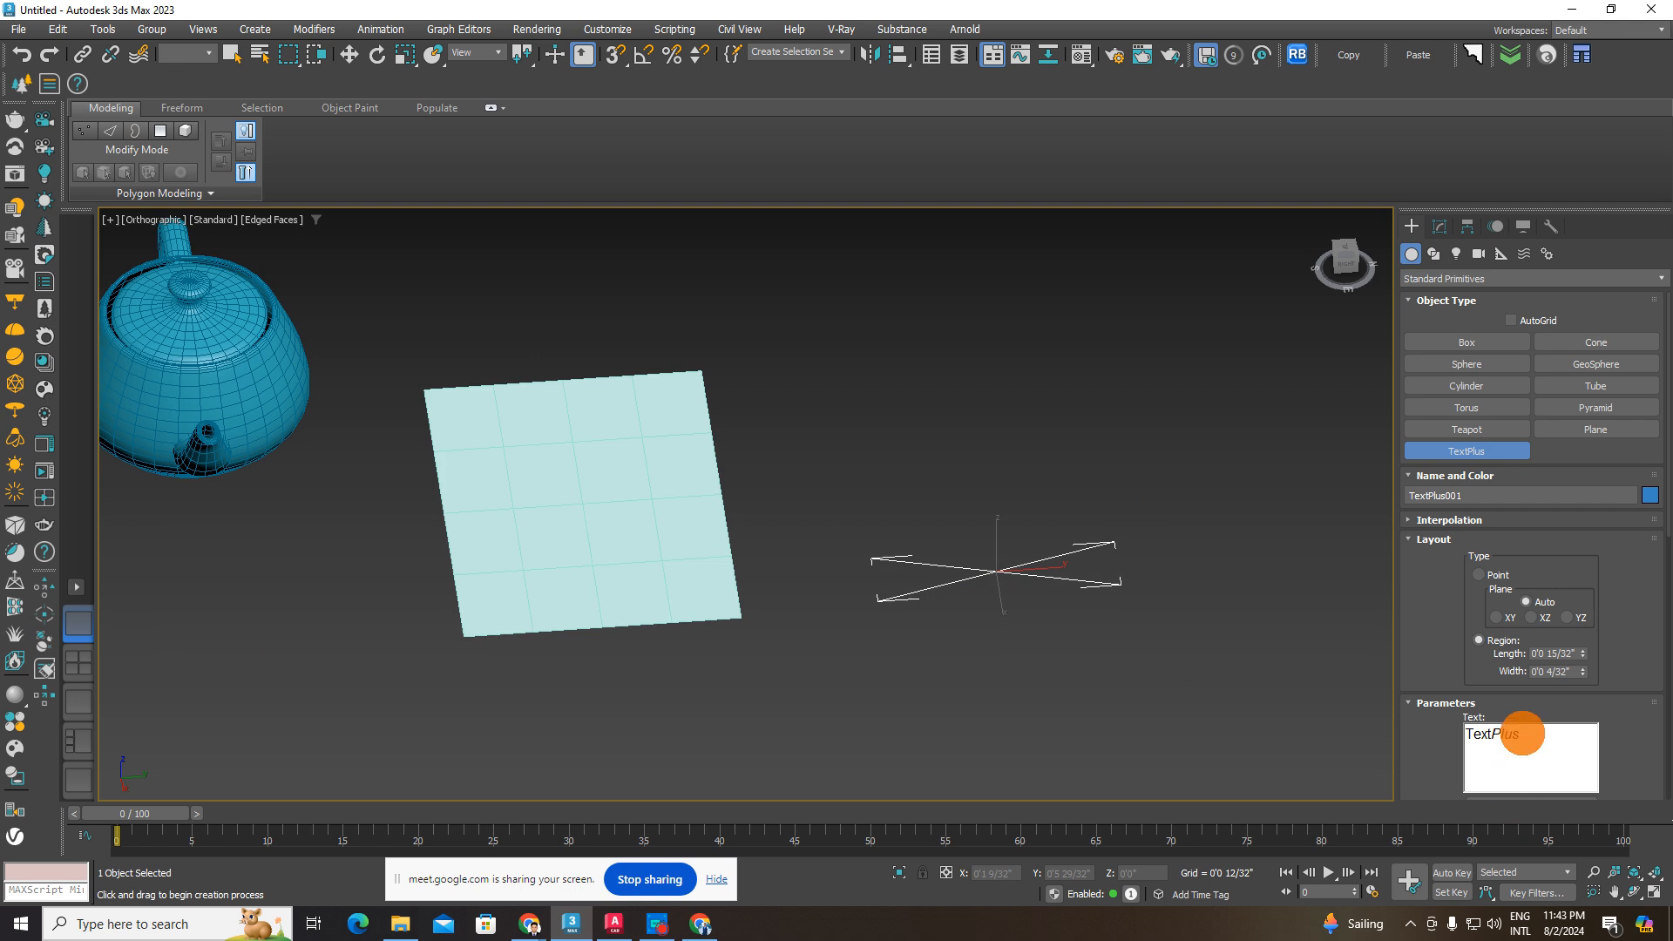
# - Replace the new TextPlus object's text with "drtwer" and delete the object
pyautogui.doubleClick(1523, 734)
pyautogui.write('drtwer')
pyautogui.scroll(-3, 1058, 671)
pyautogui.moveTo(1060, 670); pyautogui.dragTo(925, 621, button='middle')
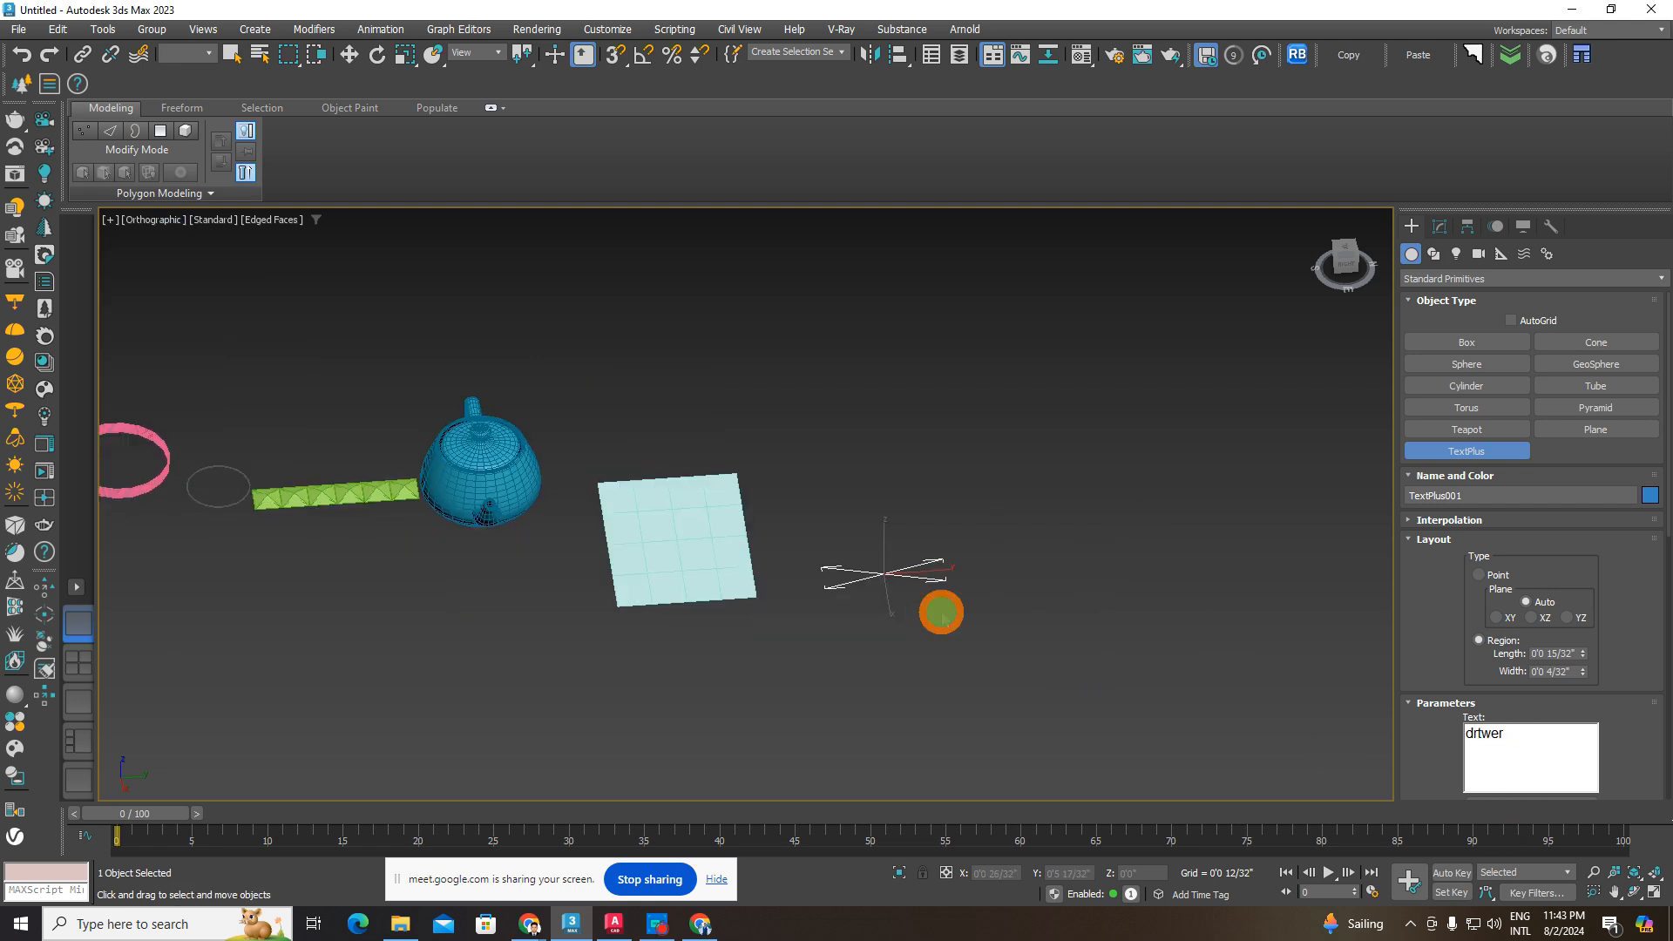
pyautogui.rightClick(941, 612)
pyautogui.press('Delete')
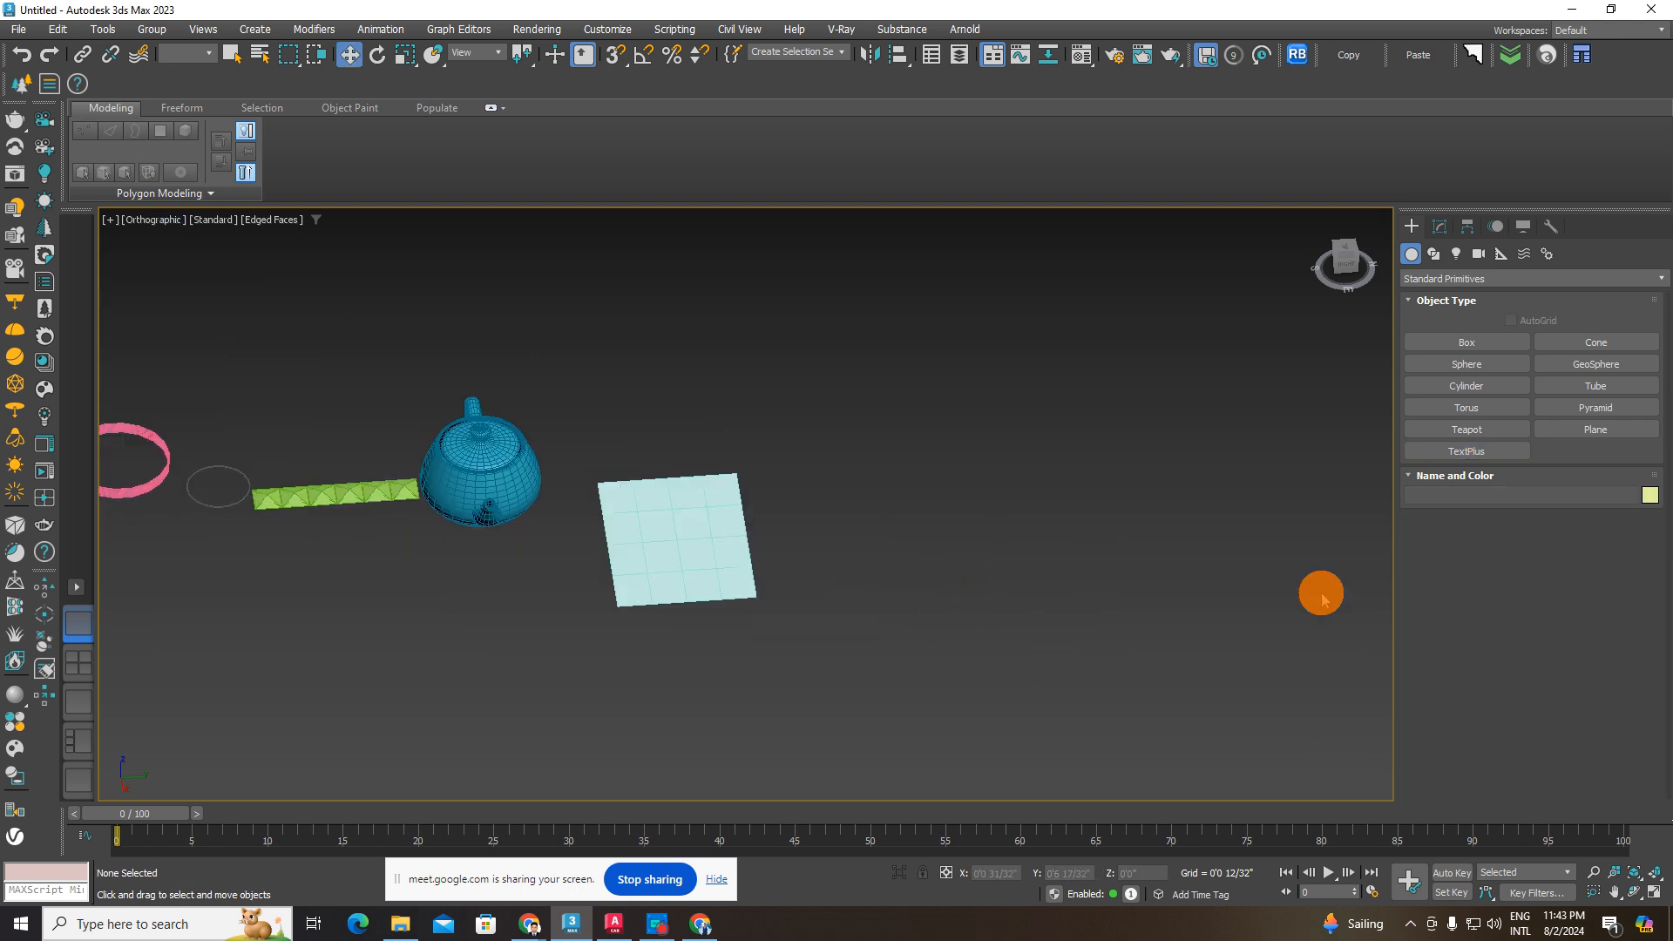
# - Place a tiny TextPlus region about 1/32 in long in the empty area beyond the plane
pyautogui.click(1472, 449)
pyautogui.click(1064, 576)
pyautogui.scroll(-3, 1016, 545)
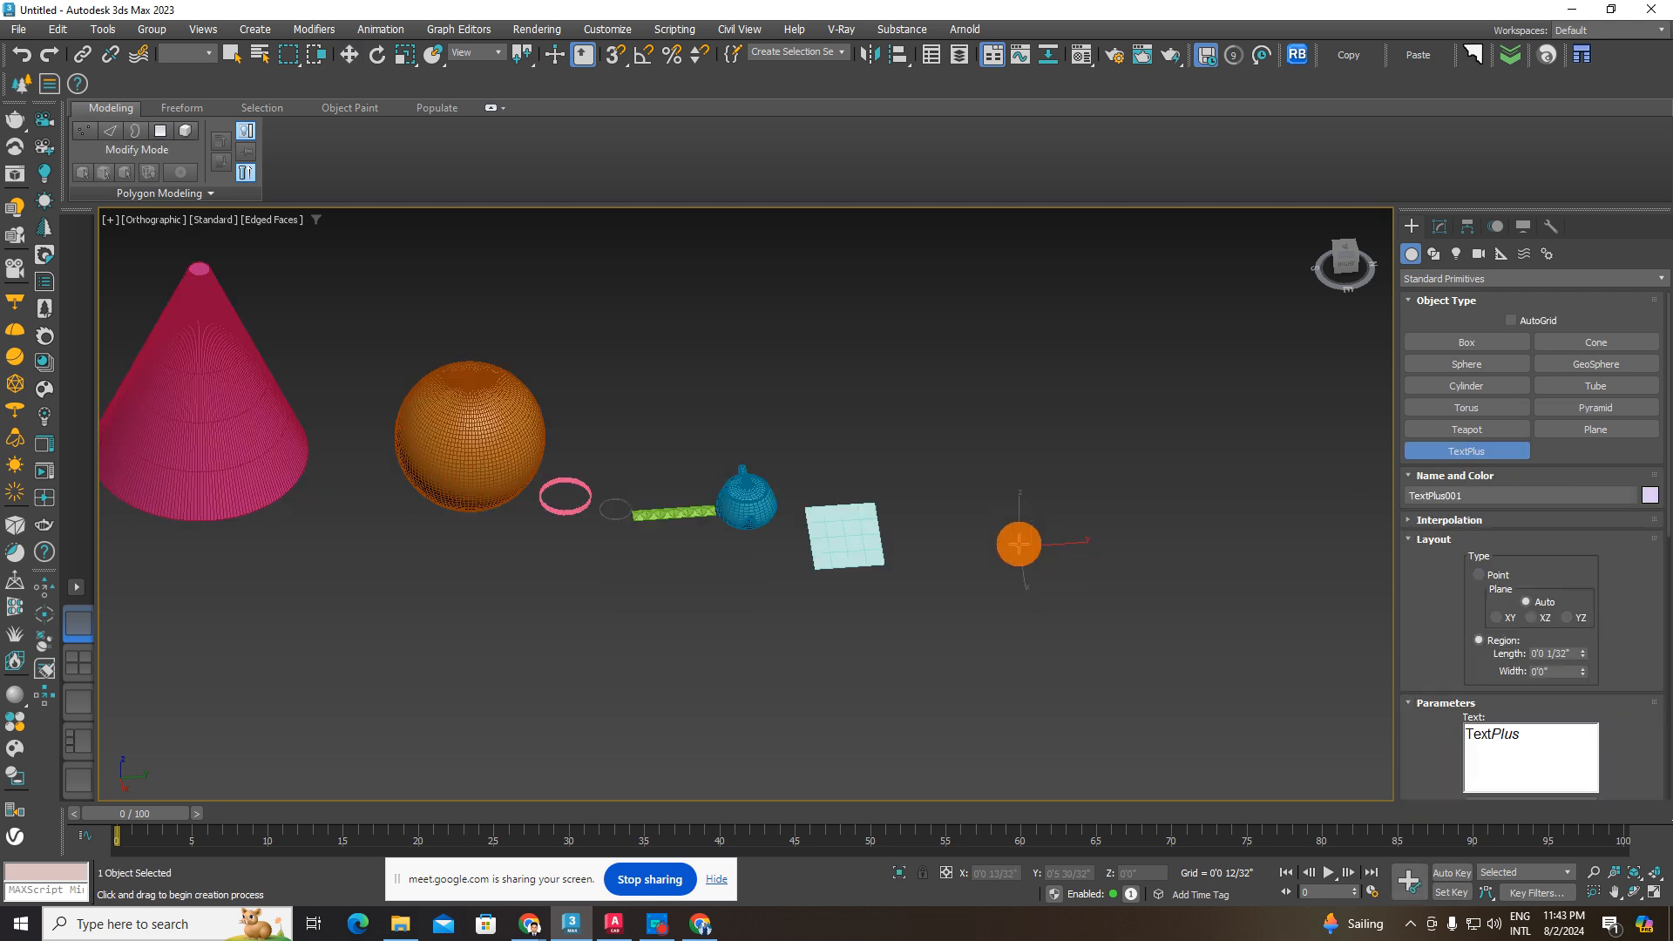
# - From above, draw a second TextPlus region about 2 3/32 in long and 22/32 in wide beyond the plane
pyautogui.scroll(6, 1020, 531)
pyautogui.scroll(-10, 925, 607)
pyautogui.keyDown('alt'); pyautogui.moveTo(1039, 559); pyautogui.dragTo(963, 486, button='middle'); pyautogui.keyUp('alt')
pyautogui.click(1345, 268)
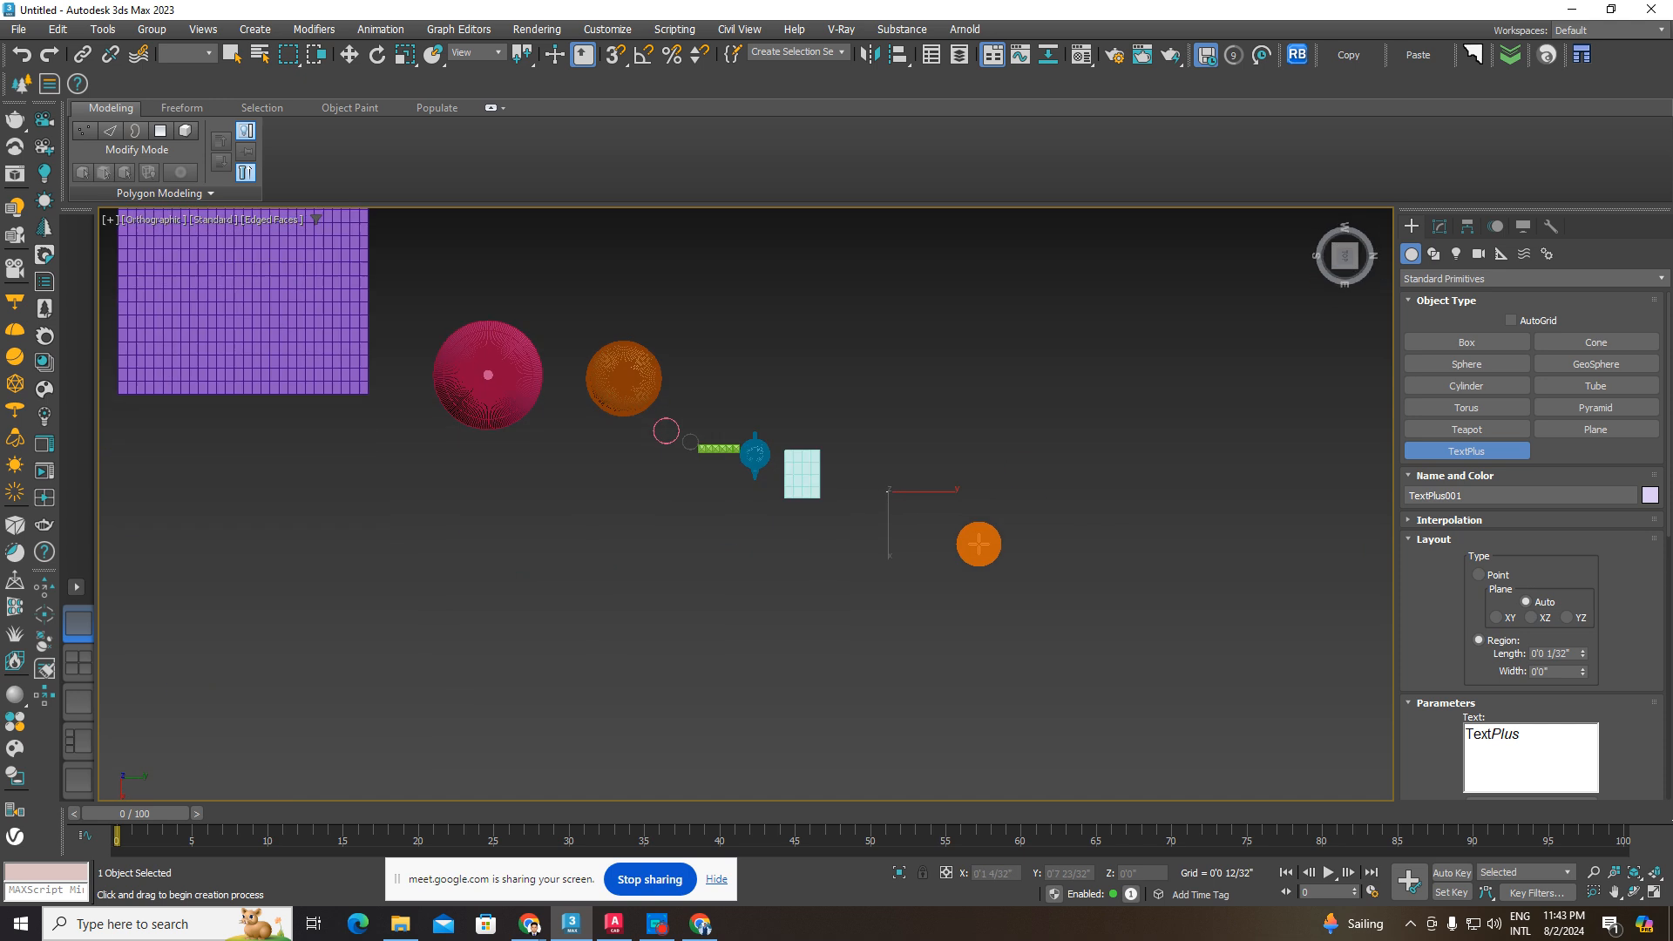
pyautogui.moveTo(861, 599); pyautogui.dragTo(992, 642)
pyautogui.scroll(4, 994, 644)
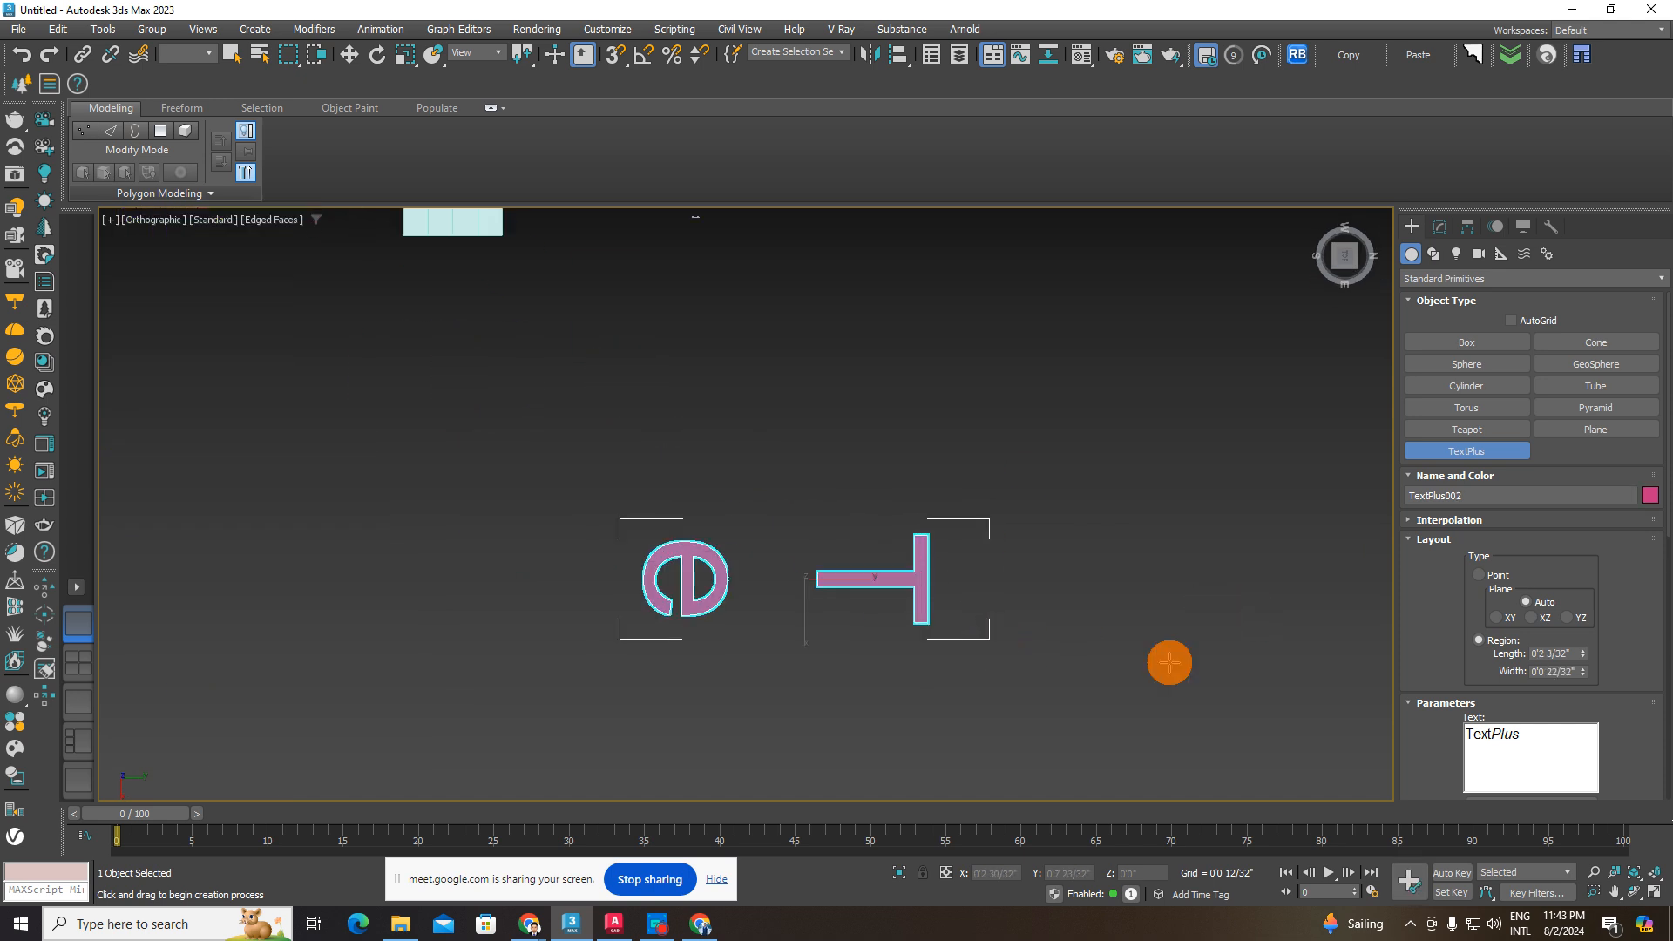
# - Change the larger TextPlus object's text to "drtert" and look at it from another angle
pyautogui.moveTo(1543, 746); pyautogui.dragTo(1273, 700)
pyautogui.write('drtert')
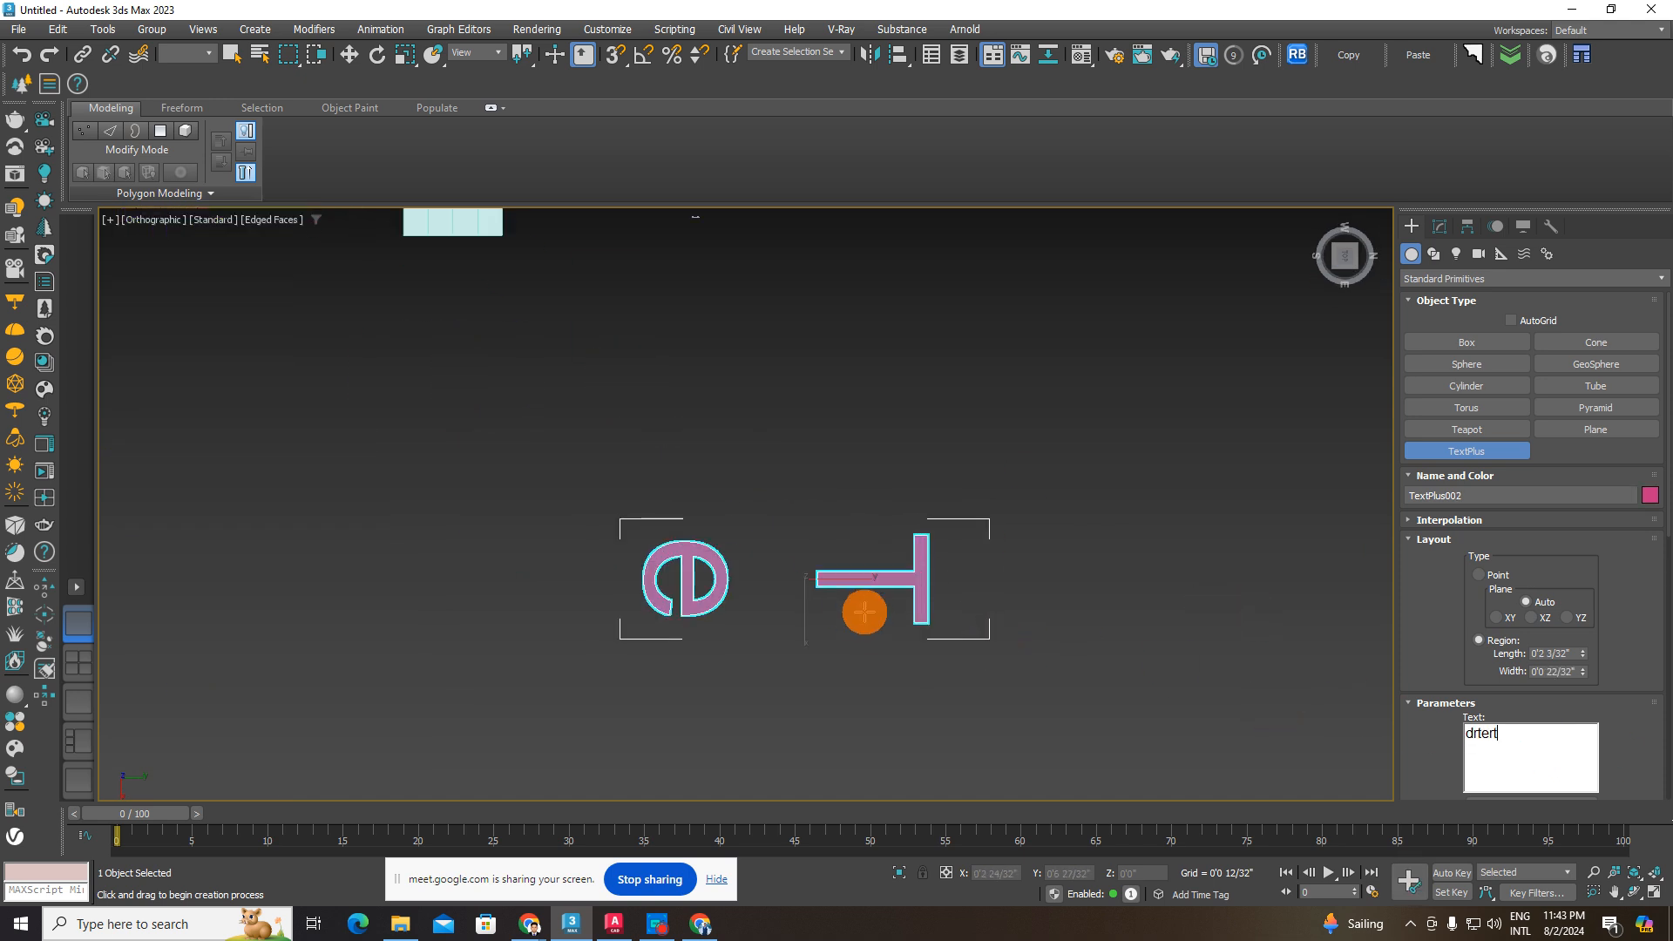
pyautogui.scroll(-3, 1028, 534)
pyautogui.keyDown('alt'); pyautogui.moveTo(865, 612); pyautogui.dragTo(922, 644, button='middle'); pyautogui.keyUp('alt')
pyautogui.scroll(4, 885, 649)
# - Clear the larger TextPlus object's text and enter "drtrtrttytyr" instead
pyautogui.moveTo(1510, 737); pyautogui.dragTo(1434, 733)
pyautogui.press('BackSpace')
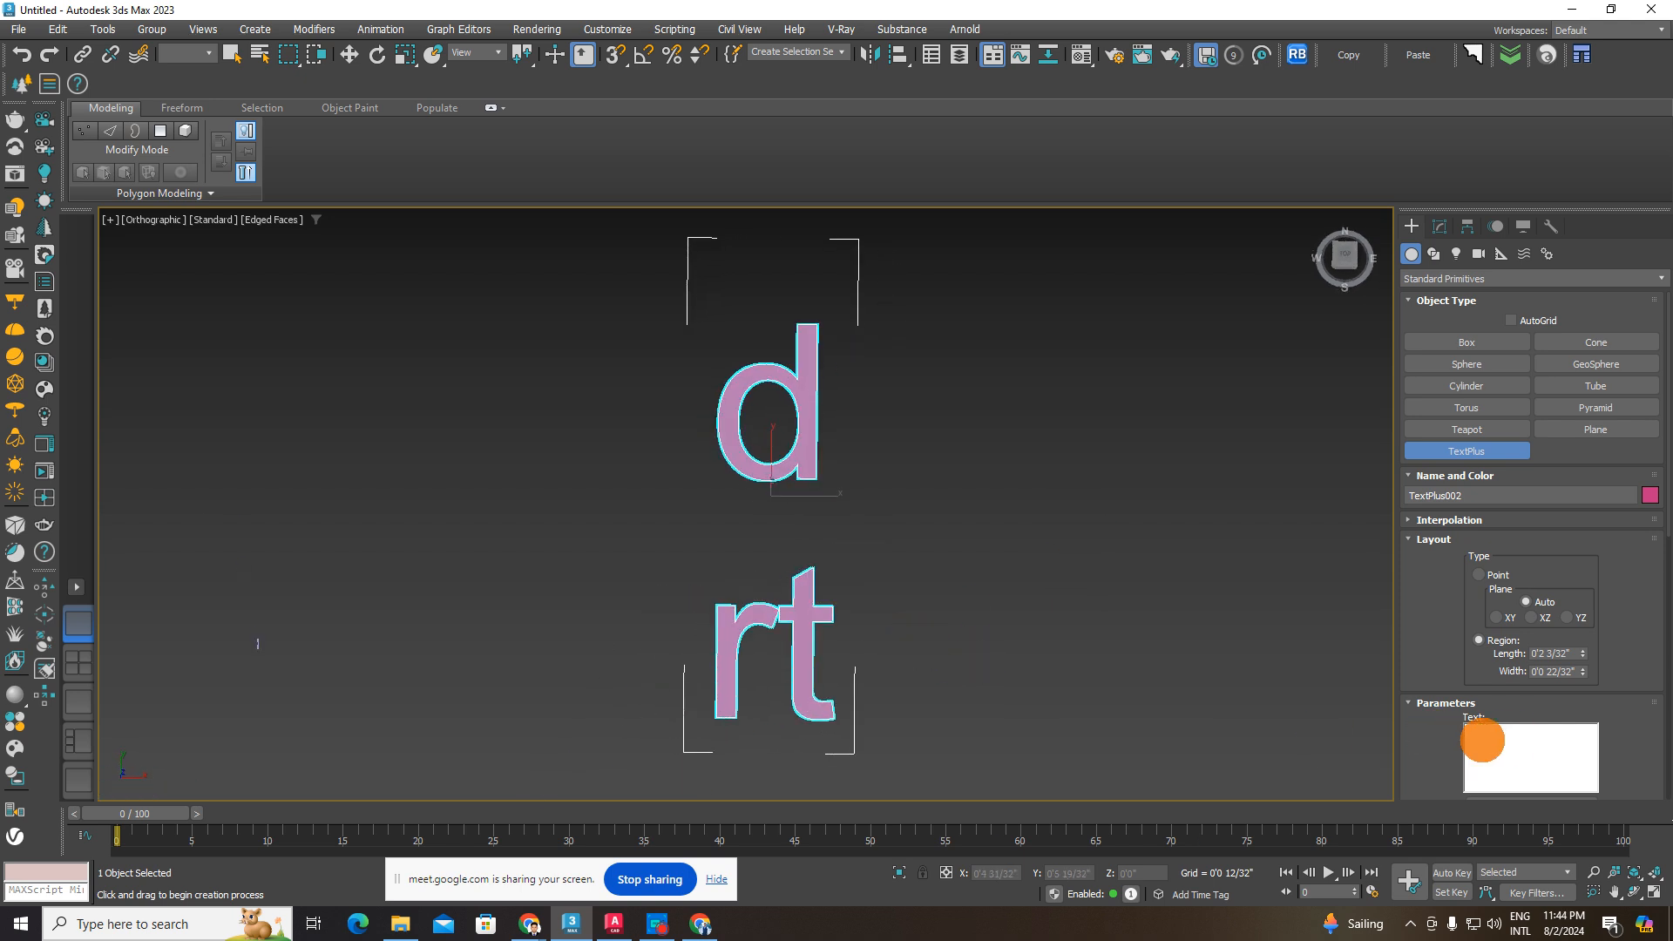
pyautogui.click(1482, 740)
pyautogui.write('drtrtrttytyr')
pyautogui.scroll(-6, 804, 537)
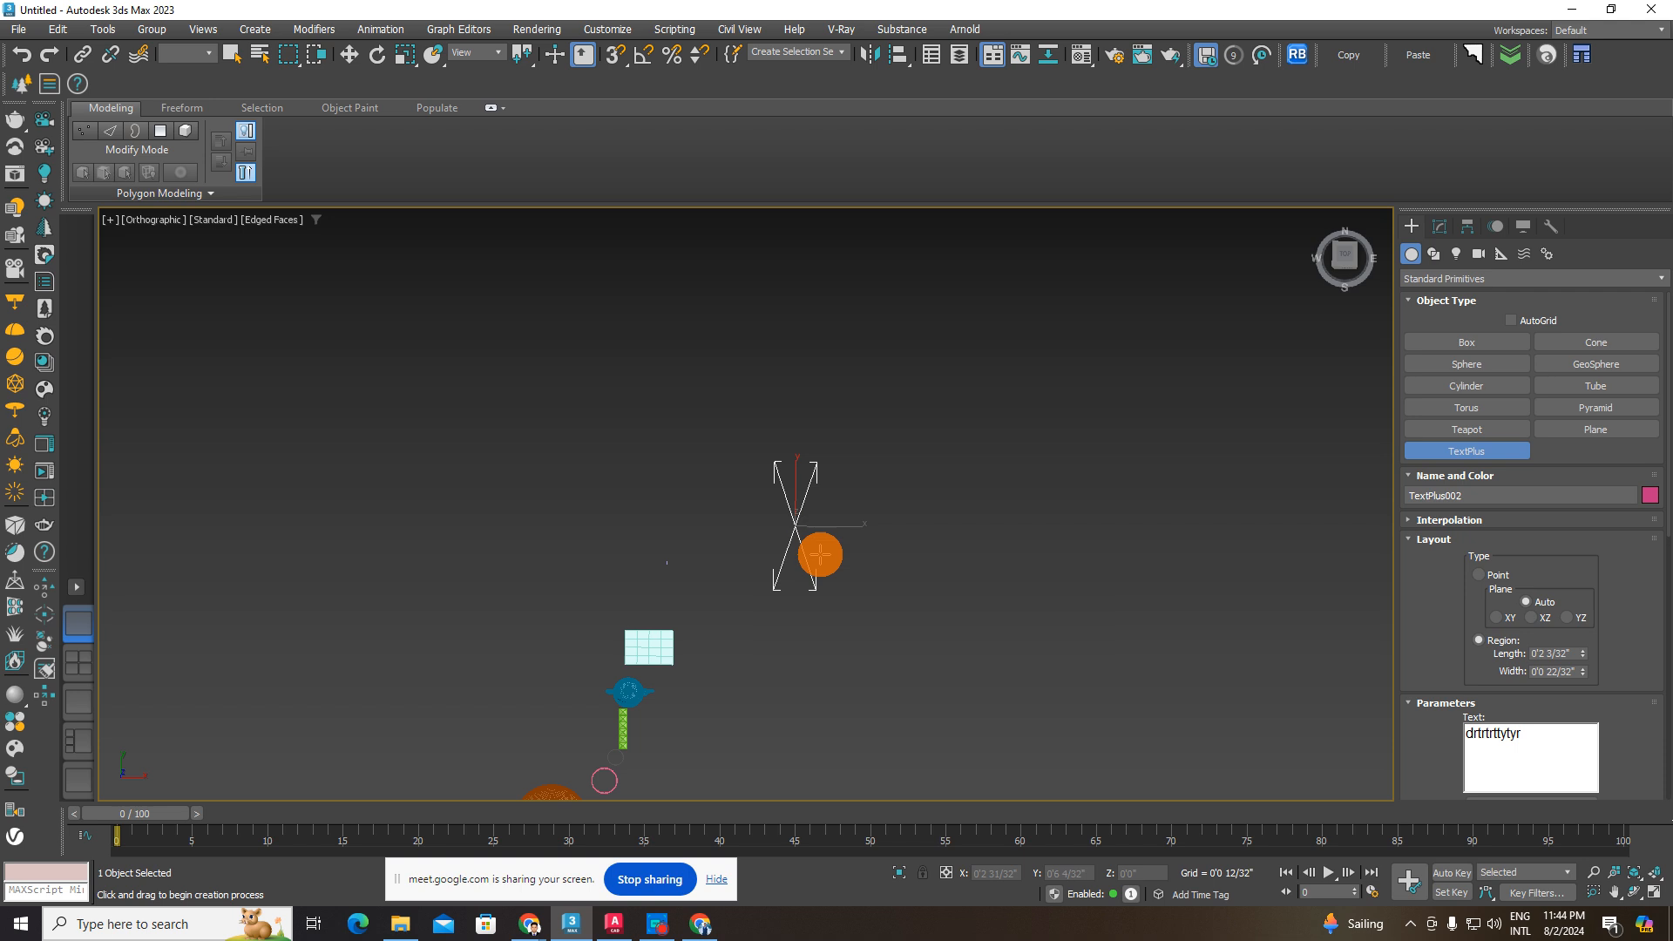
pyautogui.scroll(6, 820, 563)
pyautogui.moveTo(859, 582); pyautogui.dragTo(926, 610, button='middle')
pyautogui.keyDown('alt'); pyautogui.moveTo(925, 611); pyautogui.dragTo(992, 630, button='middle'); pyautogui.keyUp('alt')
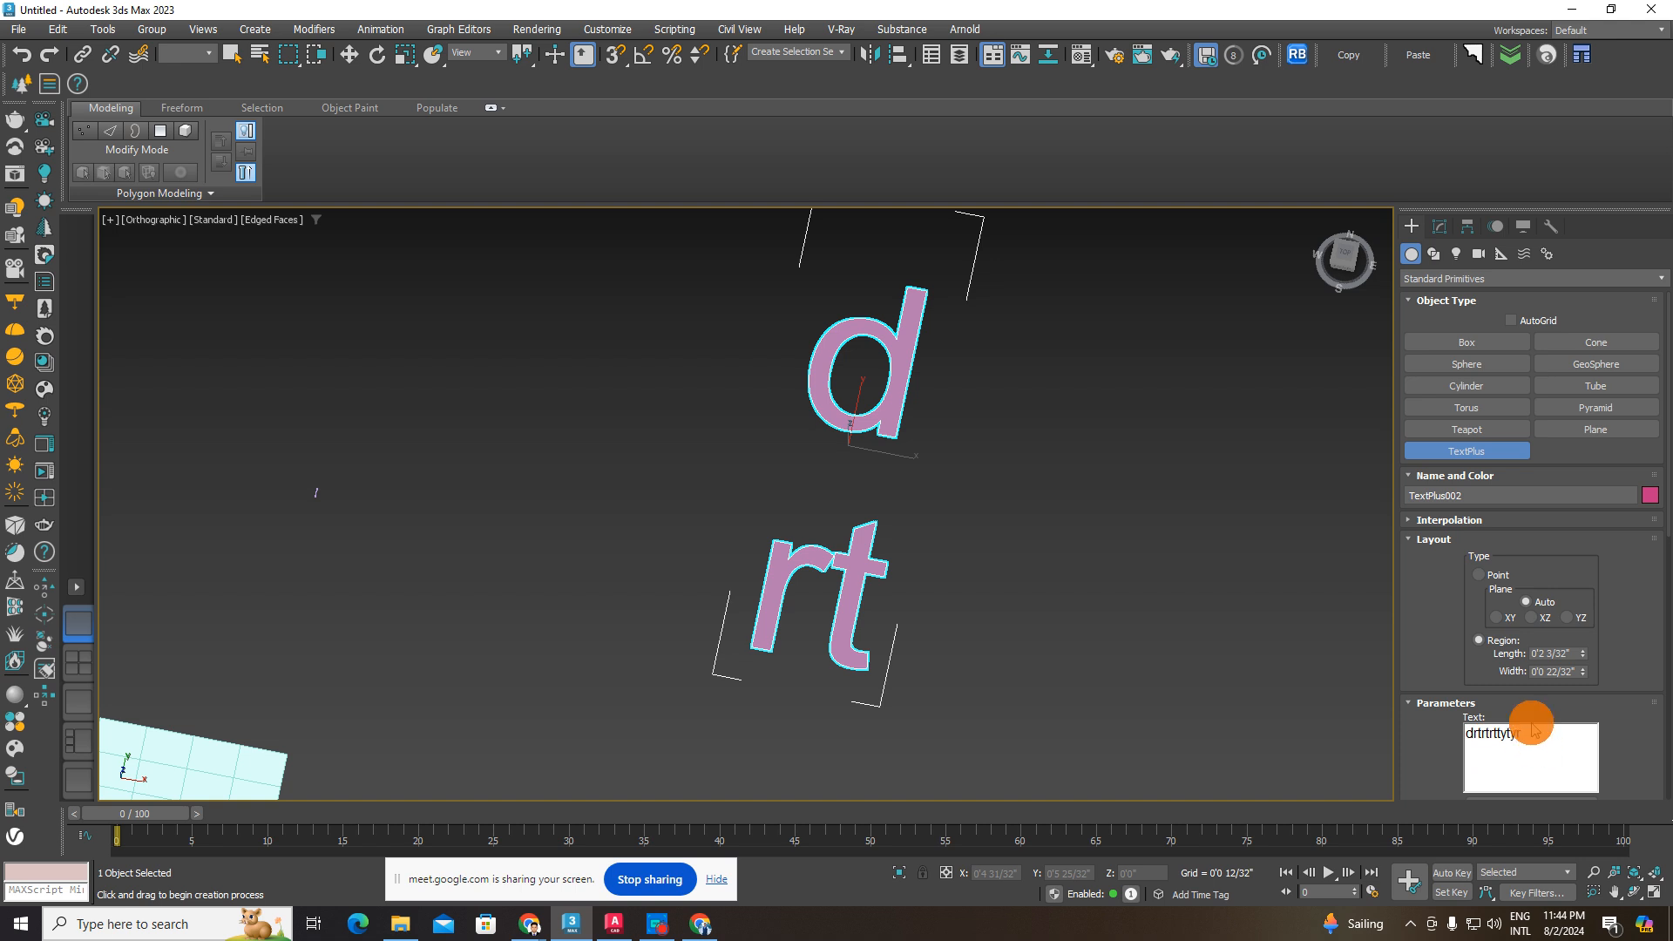
# - Make the text bold and underlined, and set its interpolation steps to 77
pyautogui.moveTo(1663, 506); pyautogui.dragTo(1647, 624)
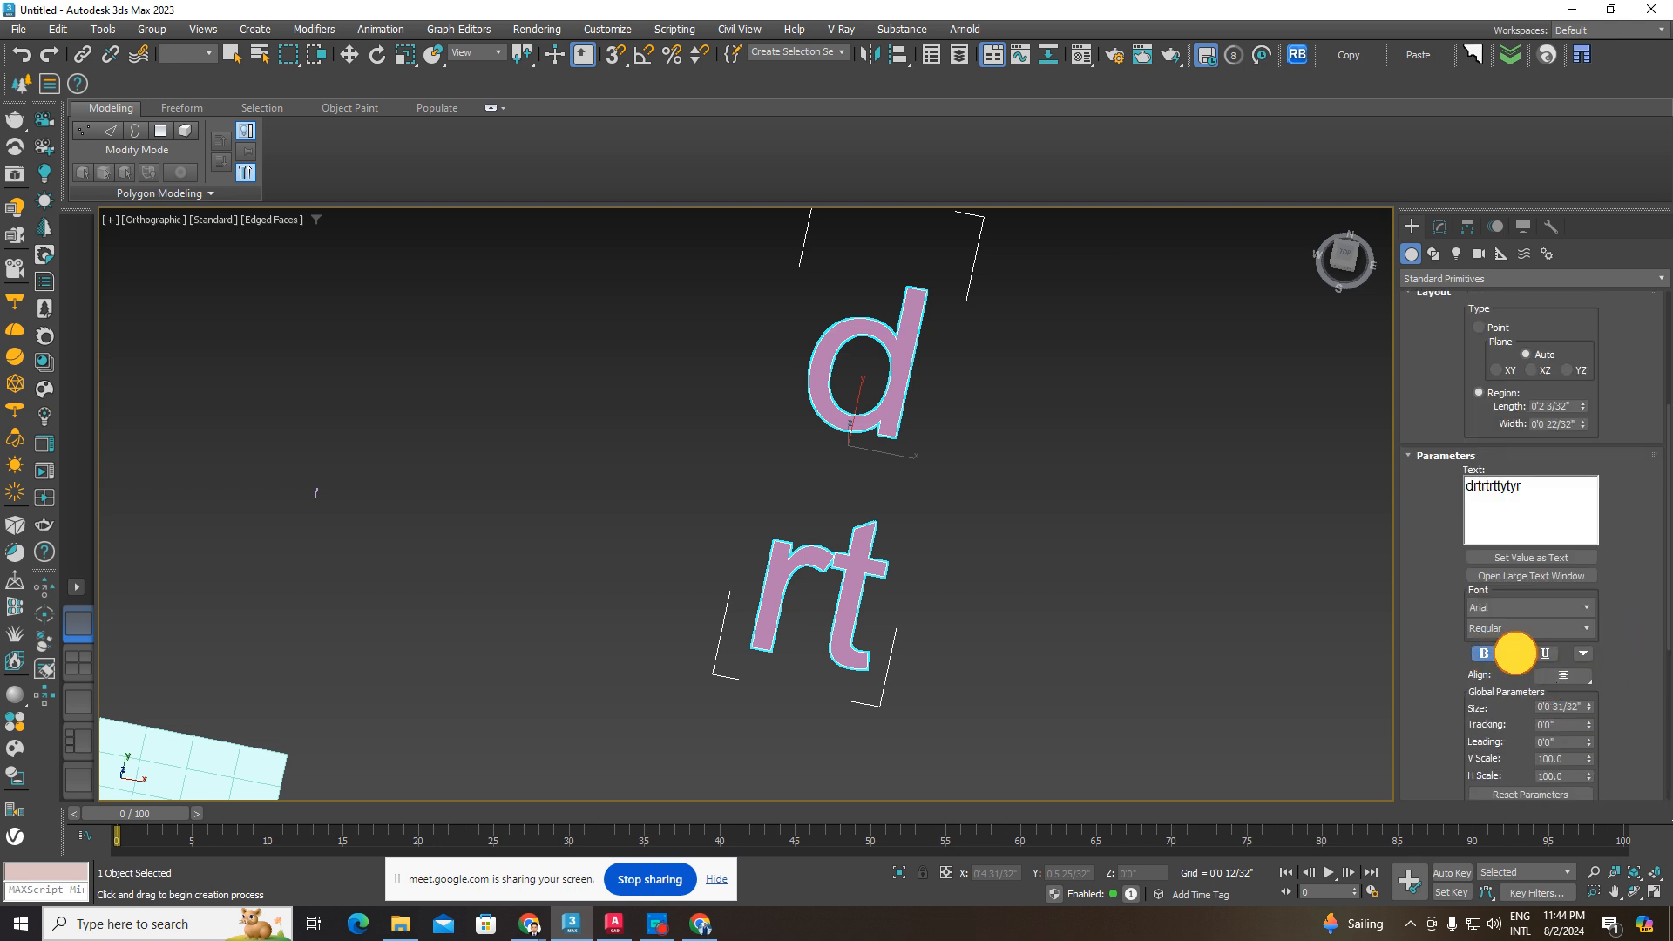
pyautogui.click(1548, 653)
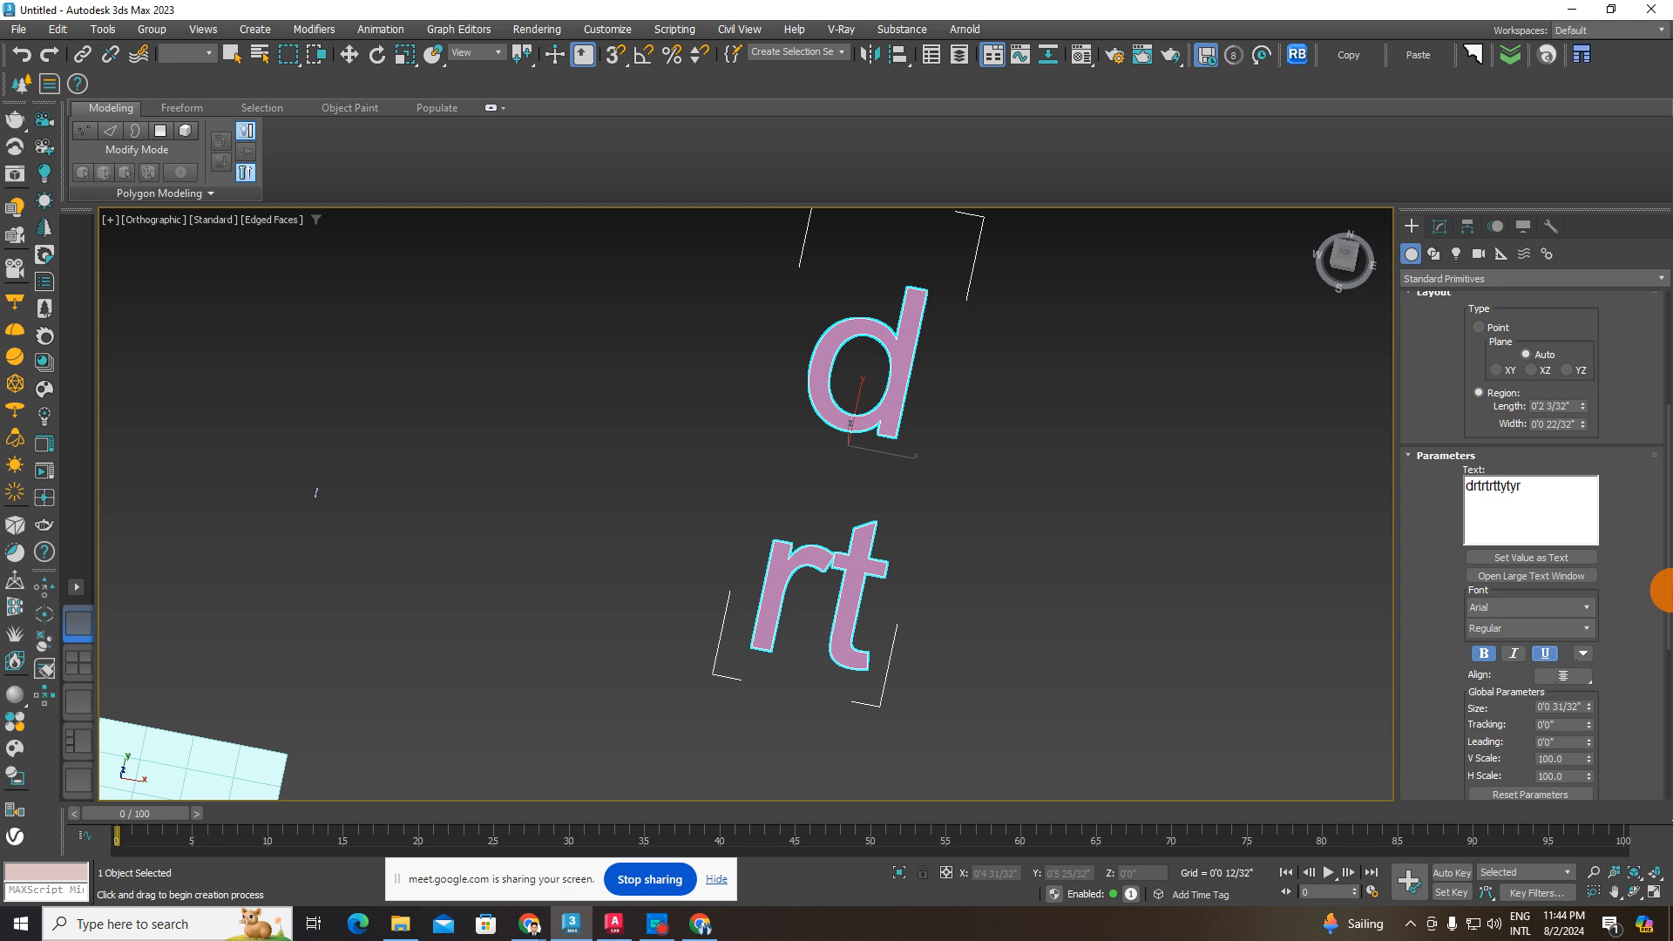
pyautogui.moveTo(1660, 593); pyautogui.dragTo(1429, 517)
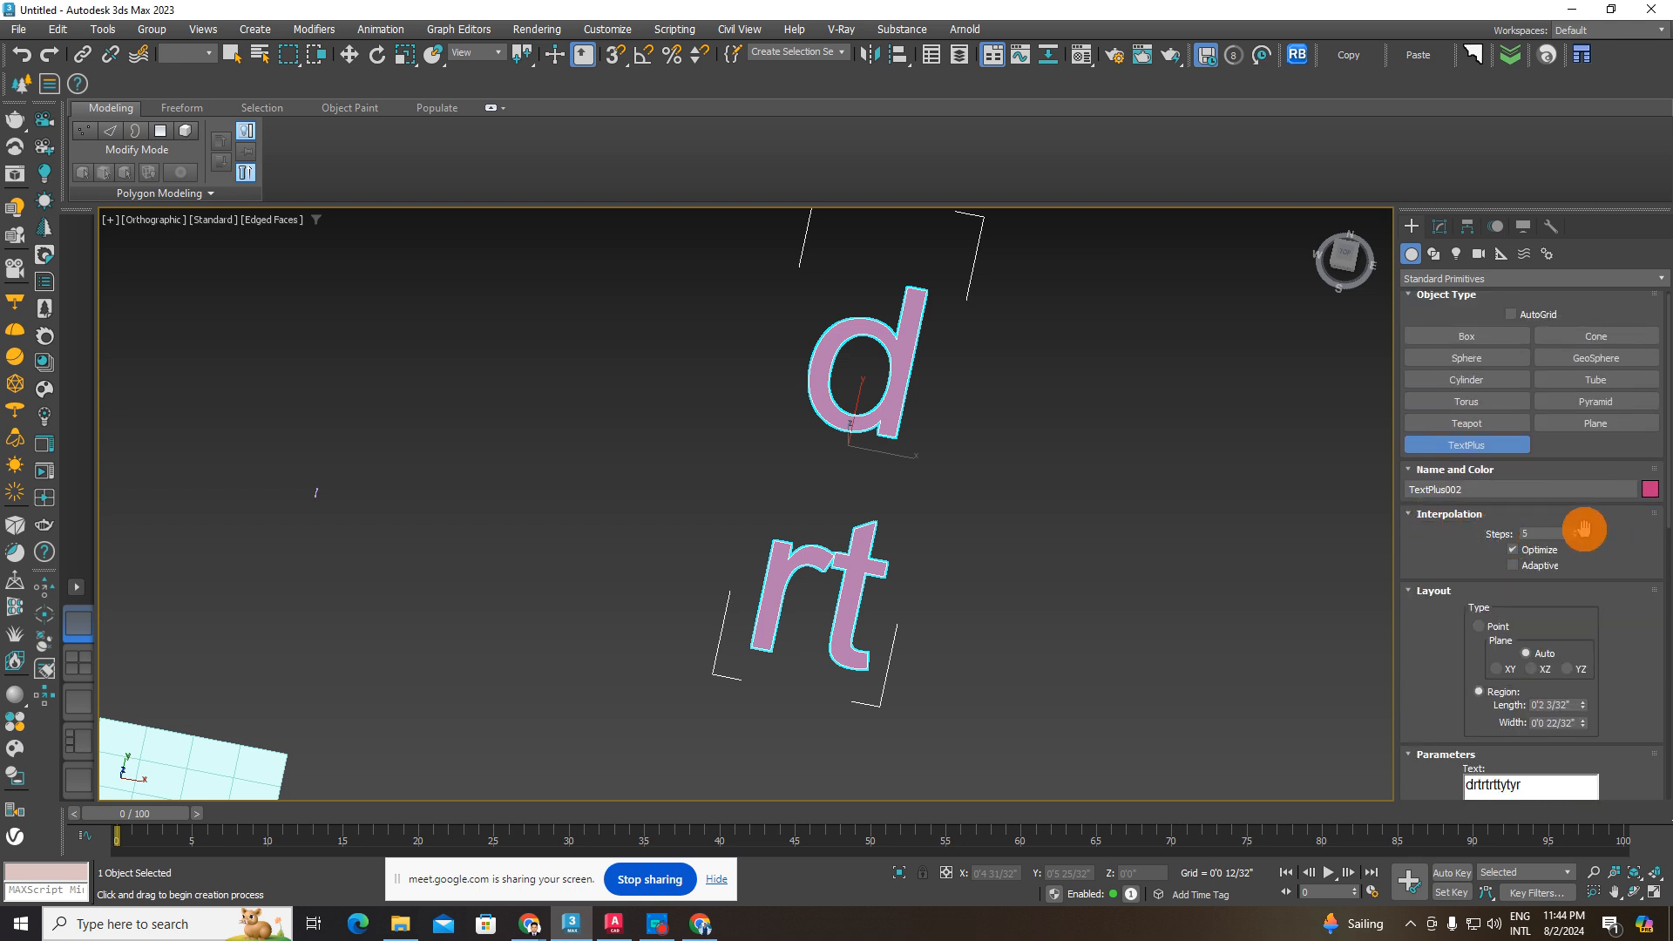
pyautogui.moveTo(1575, 532); pyautogui.dragTo(1476, 523)
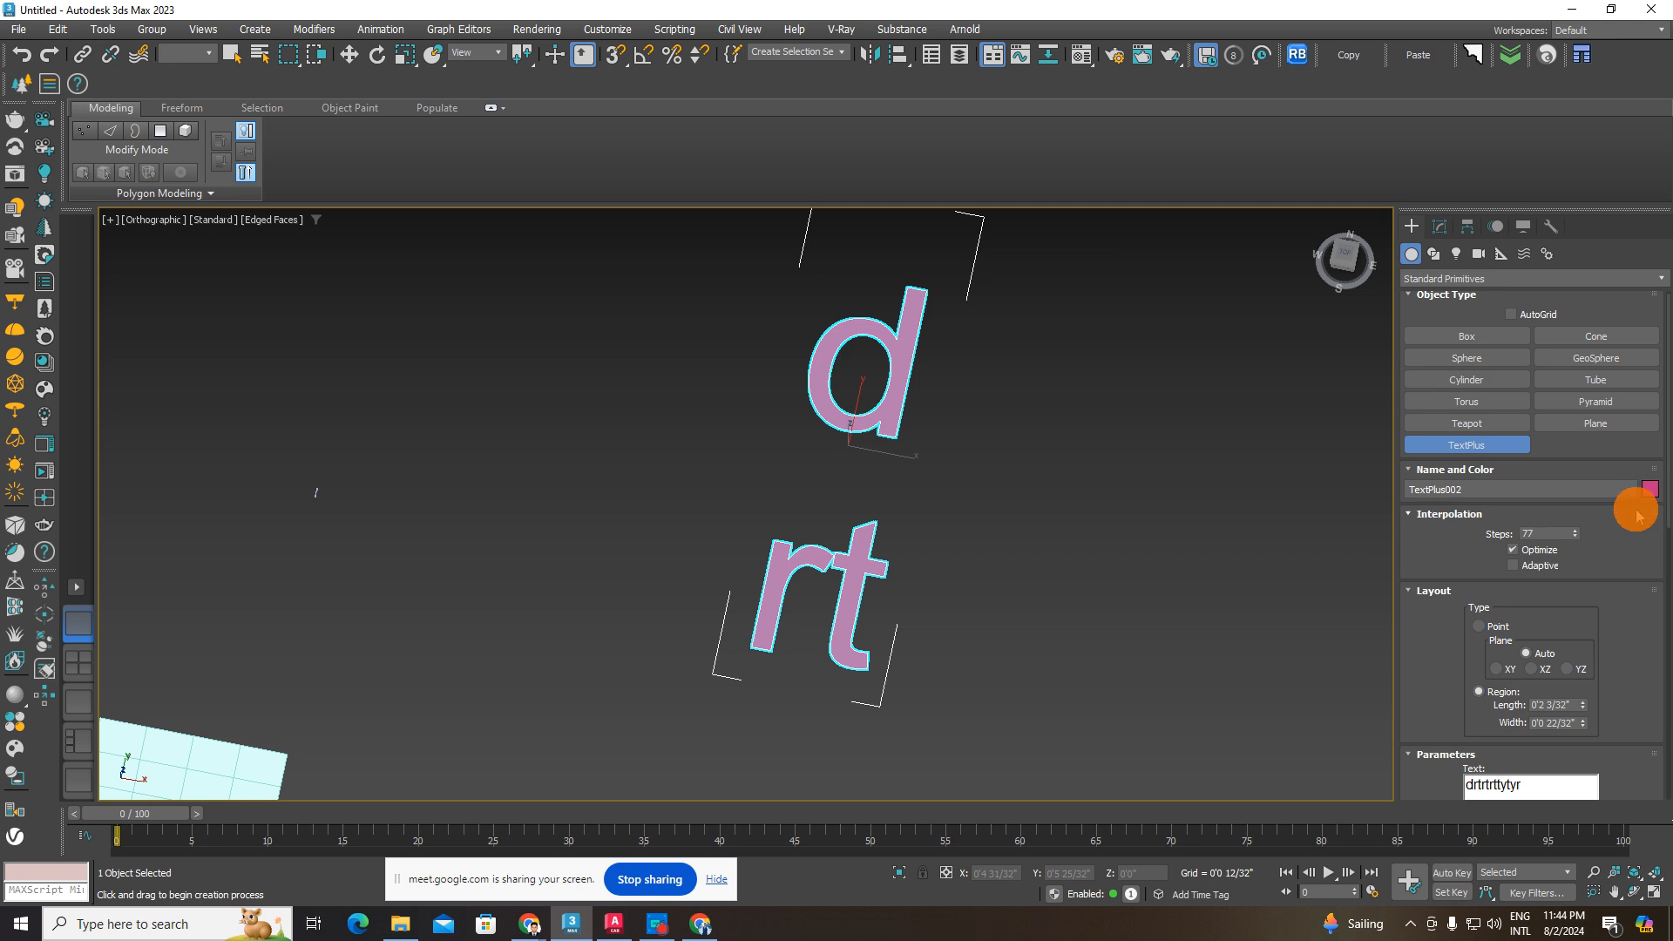
# - Set the text's font to Harlow Solid Italic
pyautogui.moveTo(1661, 513); pyautogui.dragTo(1638, 600)
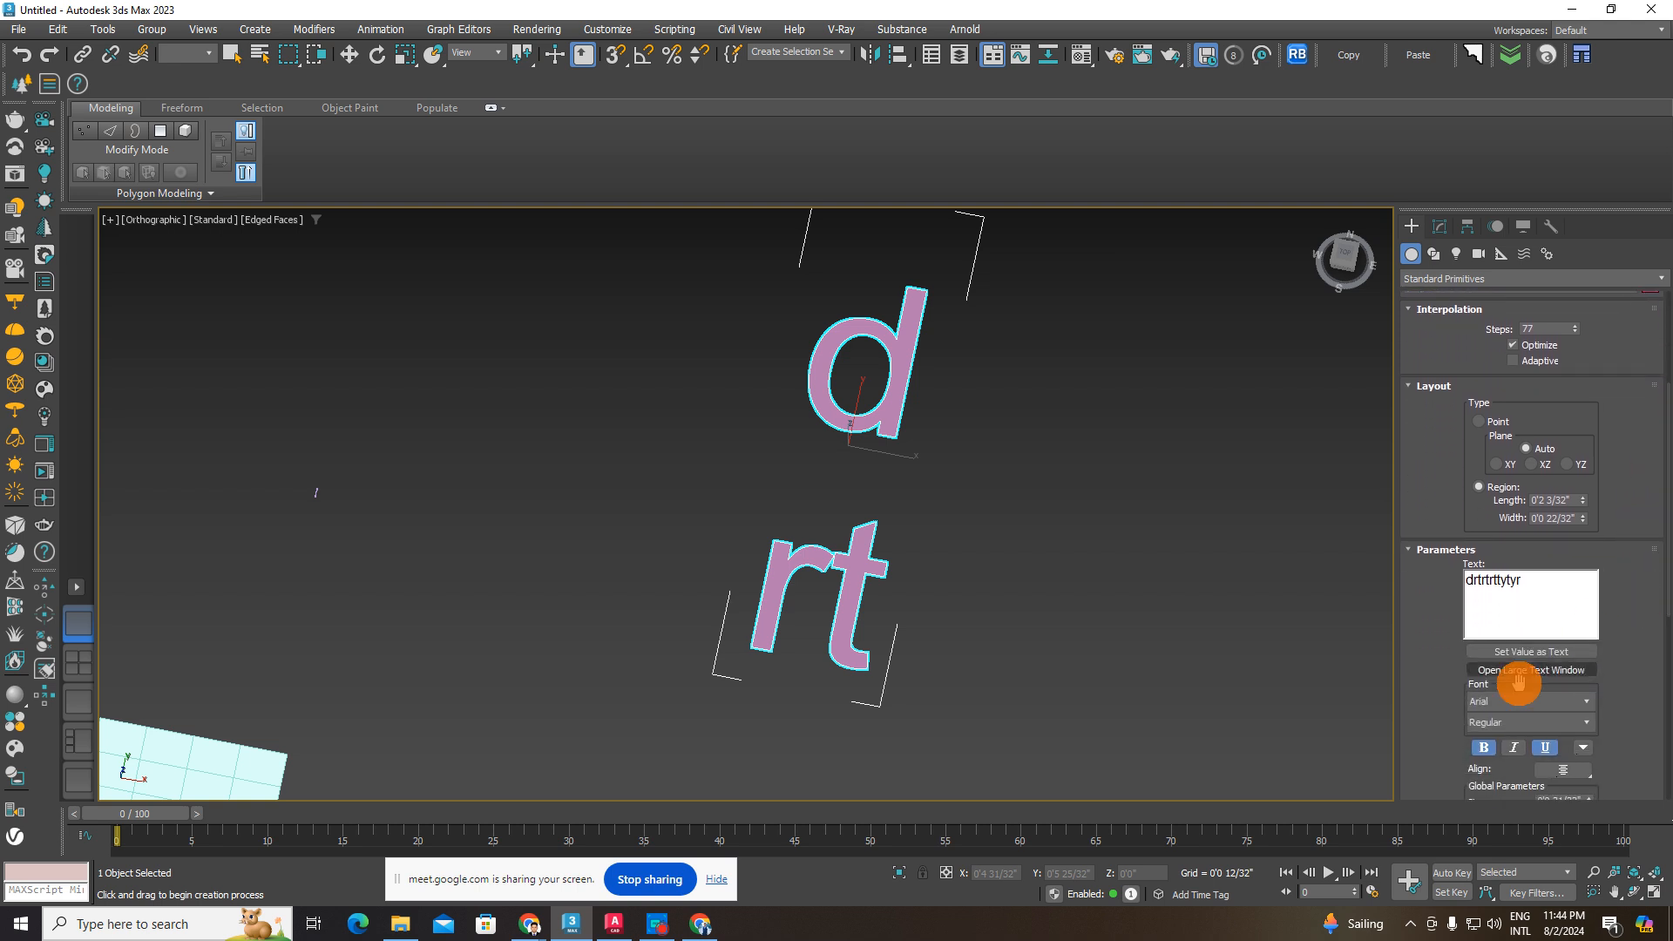
pyautogui.click(1518, 725)
pyautogui.click(1534, 700)
pyautogui.click(1534, 700)
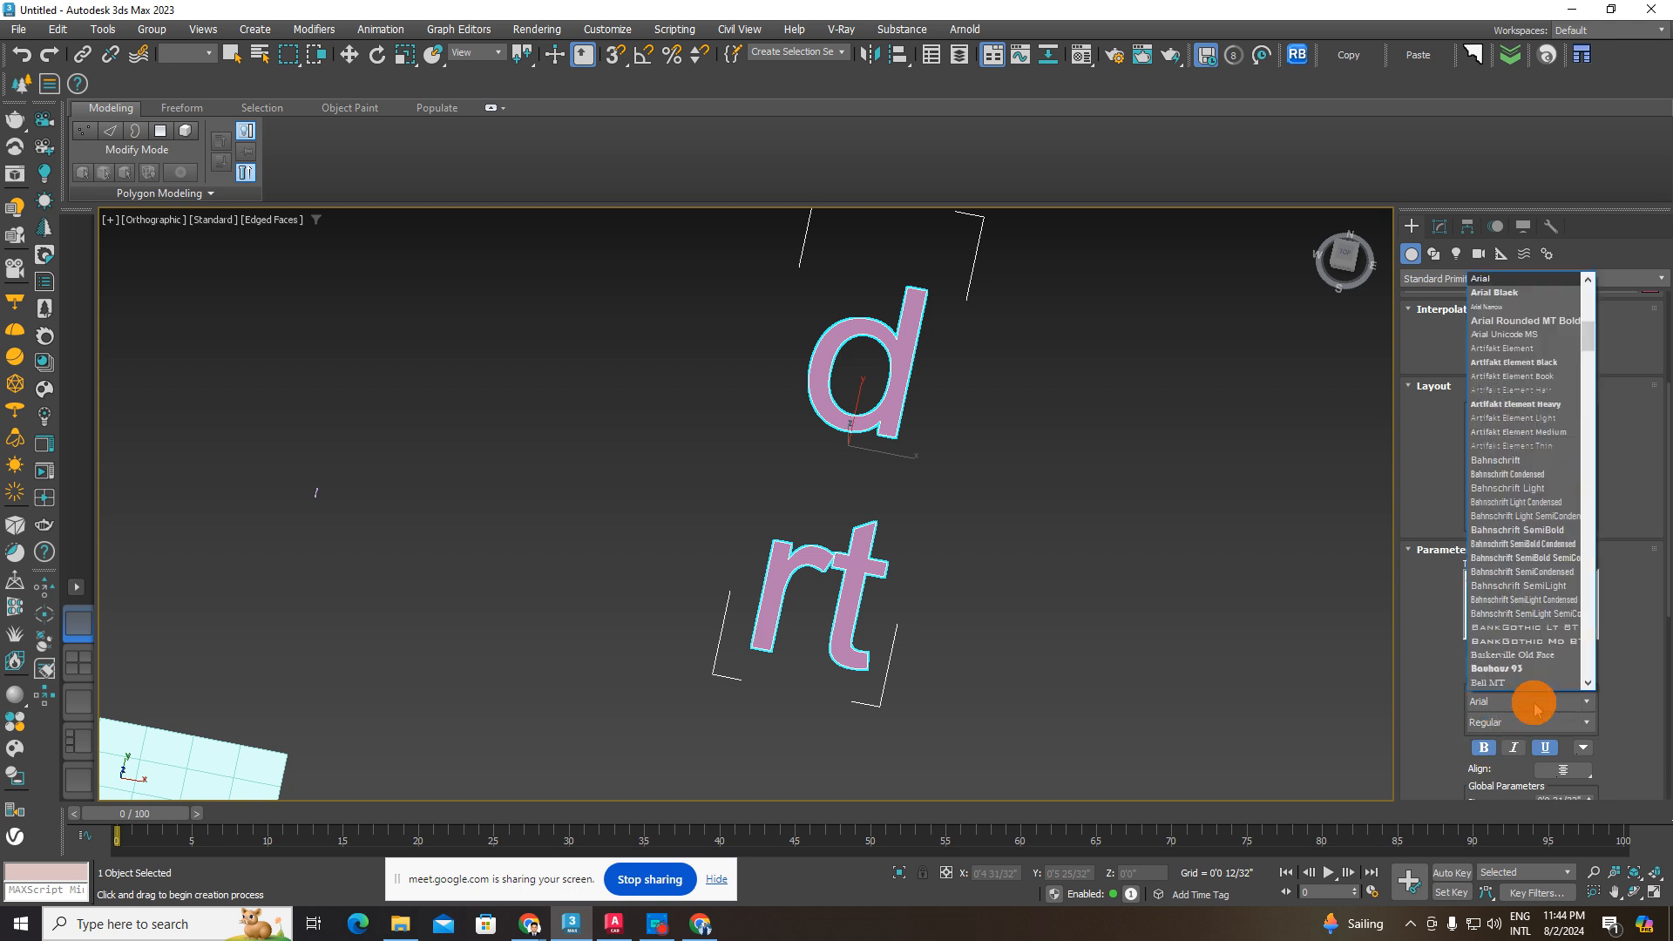
pyautogui.click(1534, 703)
pyautogui.click(1584, 699)
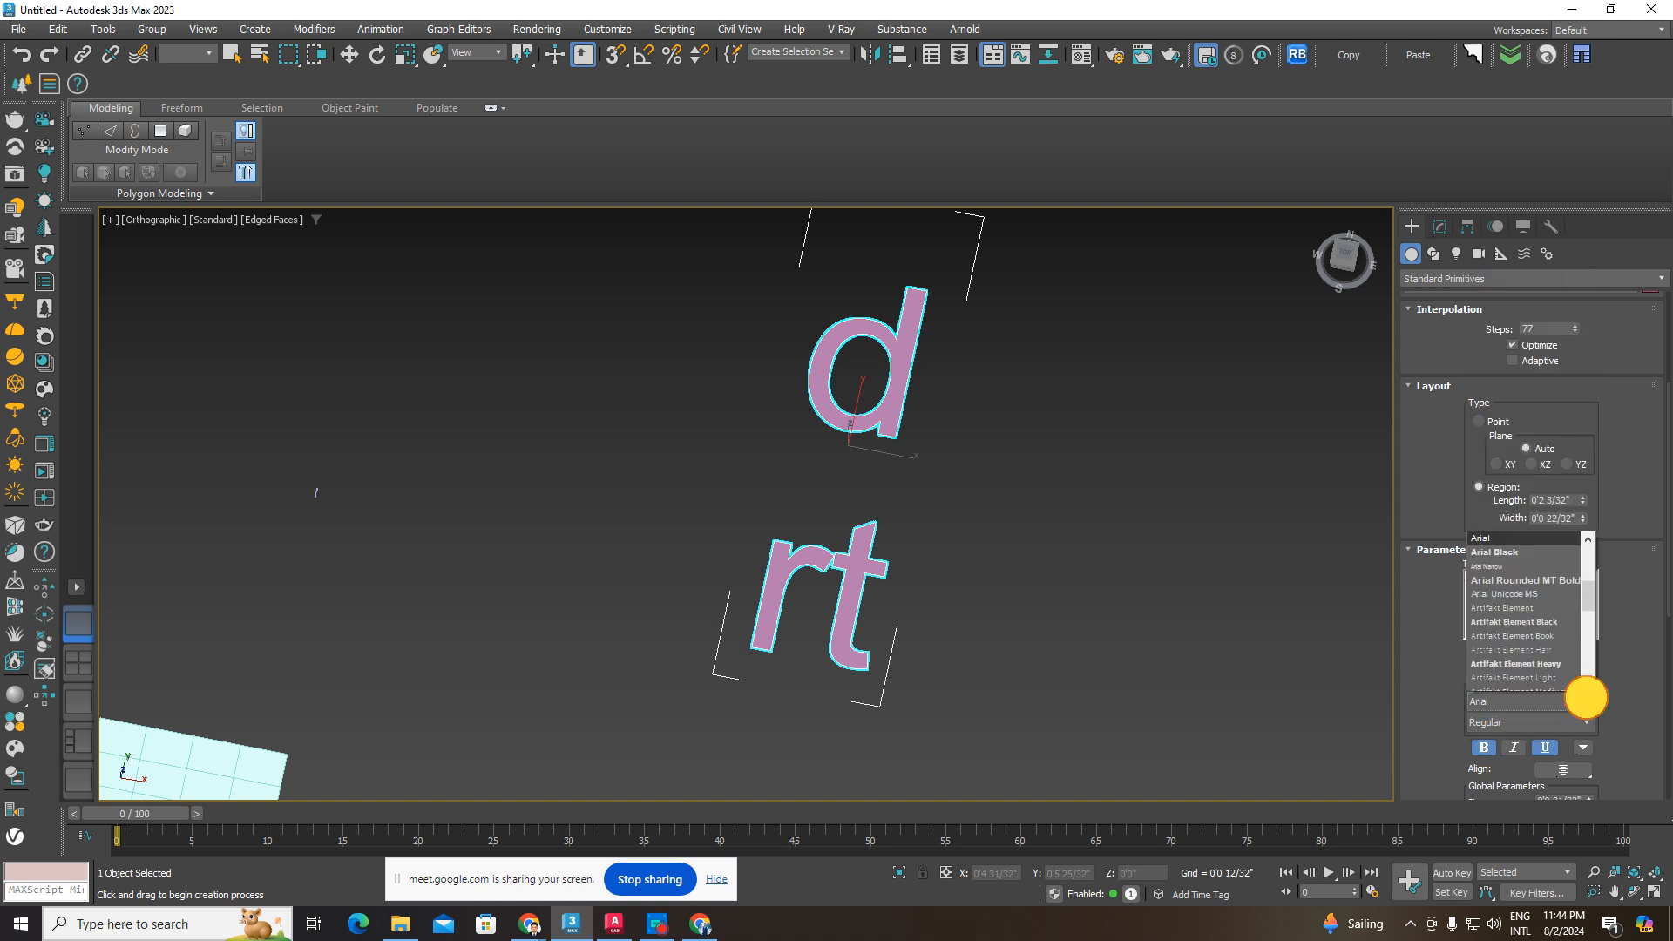
pyautogui.click(1541, 703)
pyautogui.click(1586, 697)
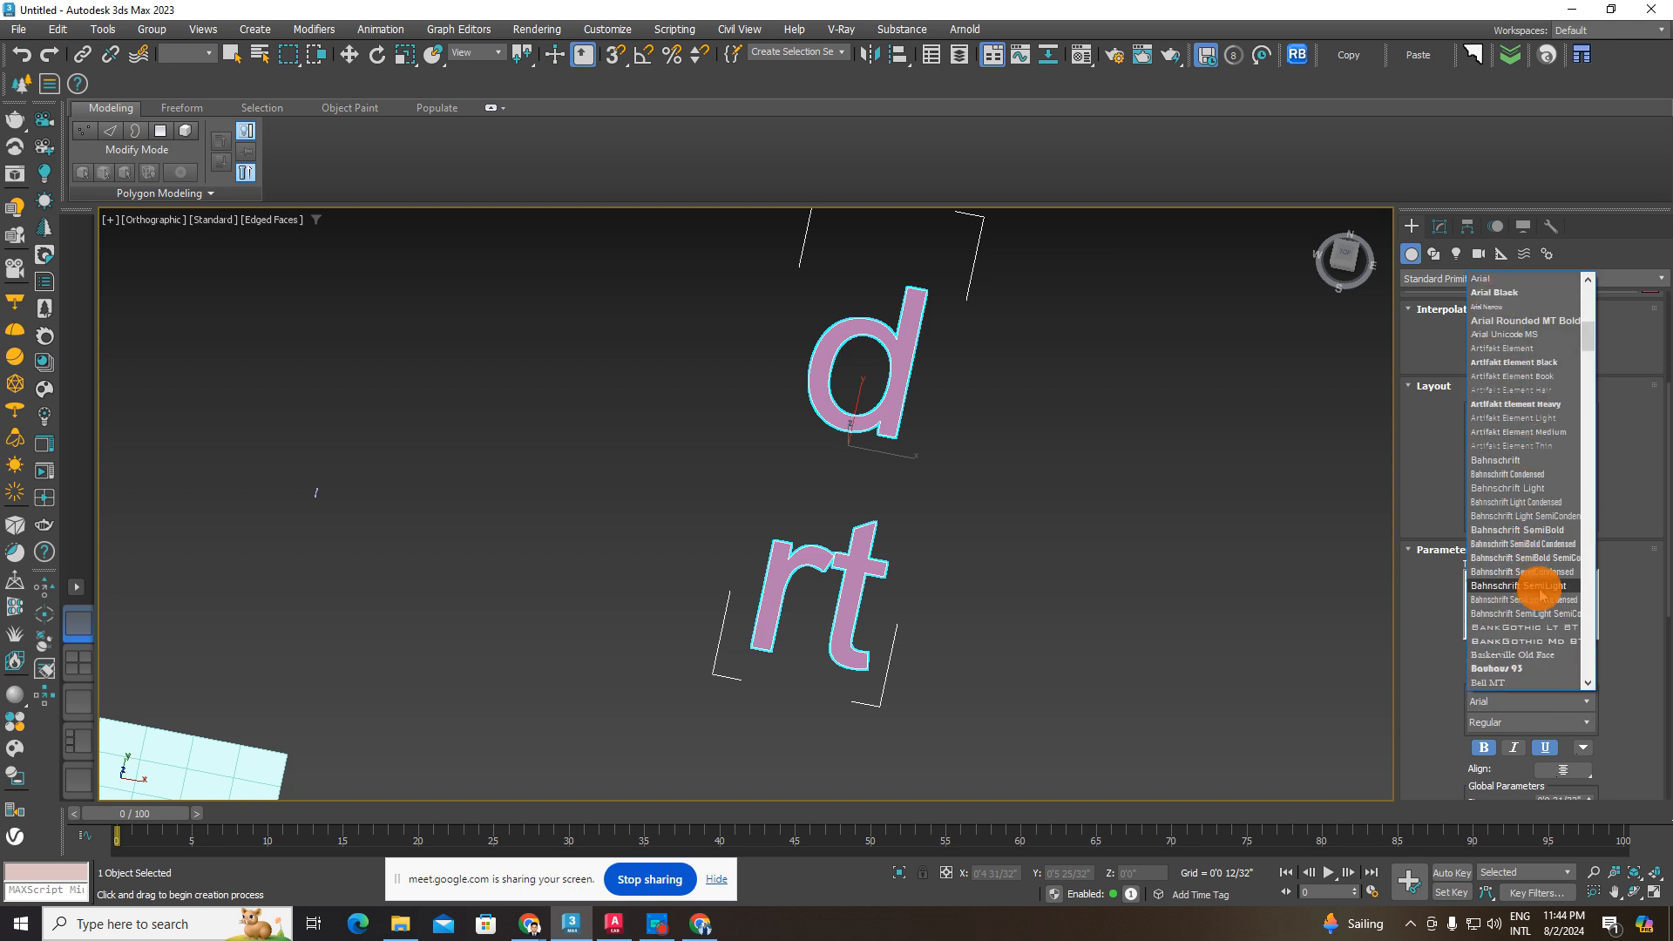
pyautogui.click(1591, 615)
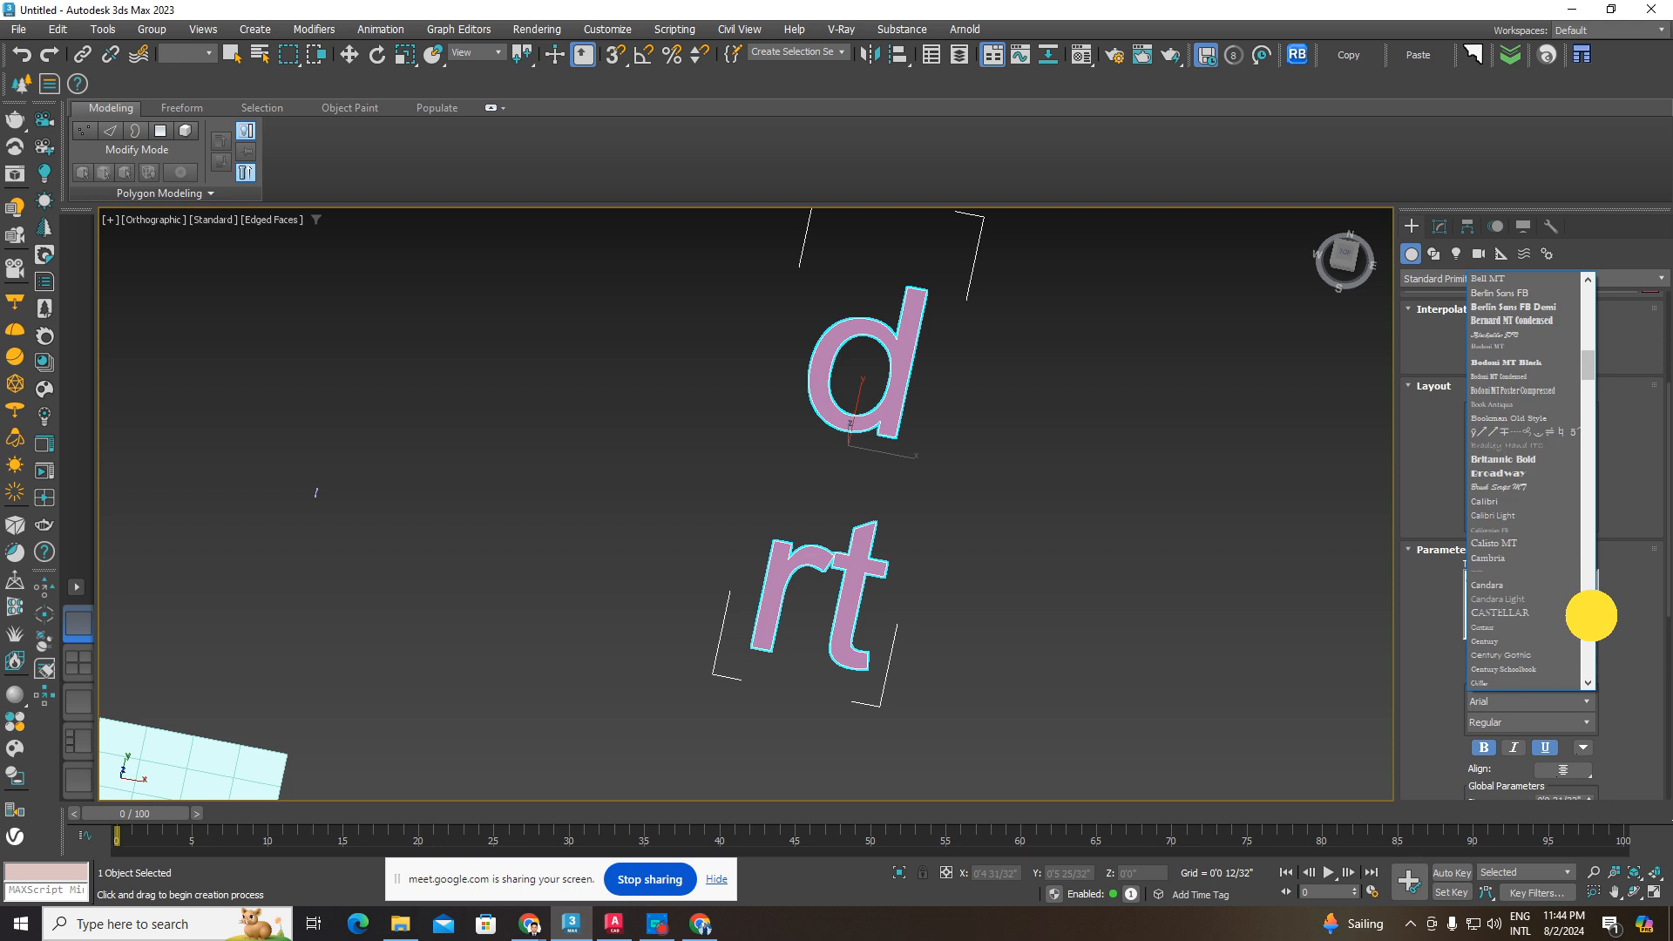
pyautogui.scroll(-10, 1494, 598)
pyautogui.click(1506, 474)
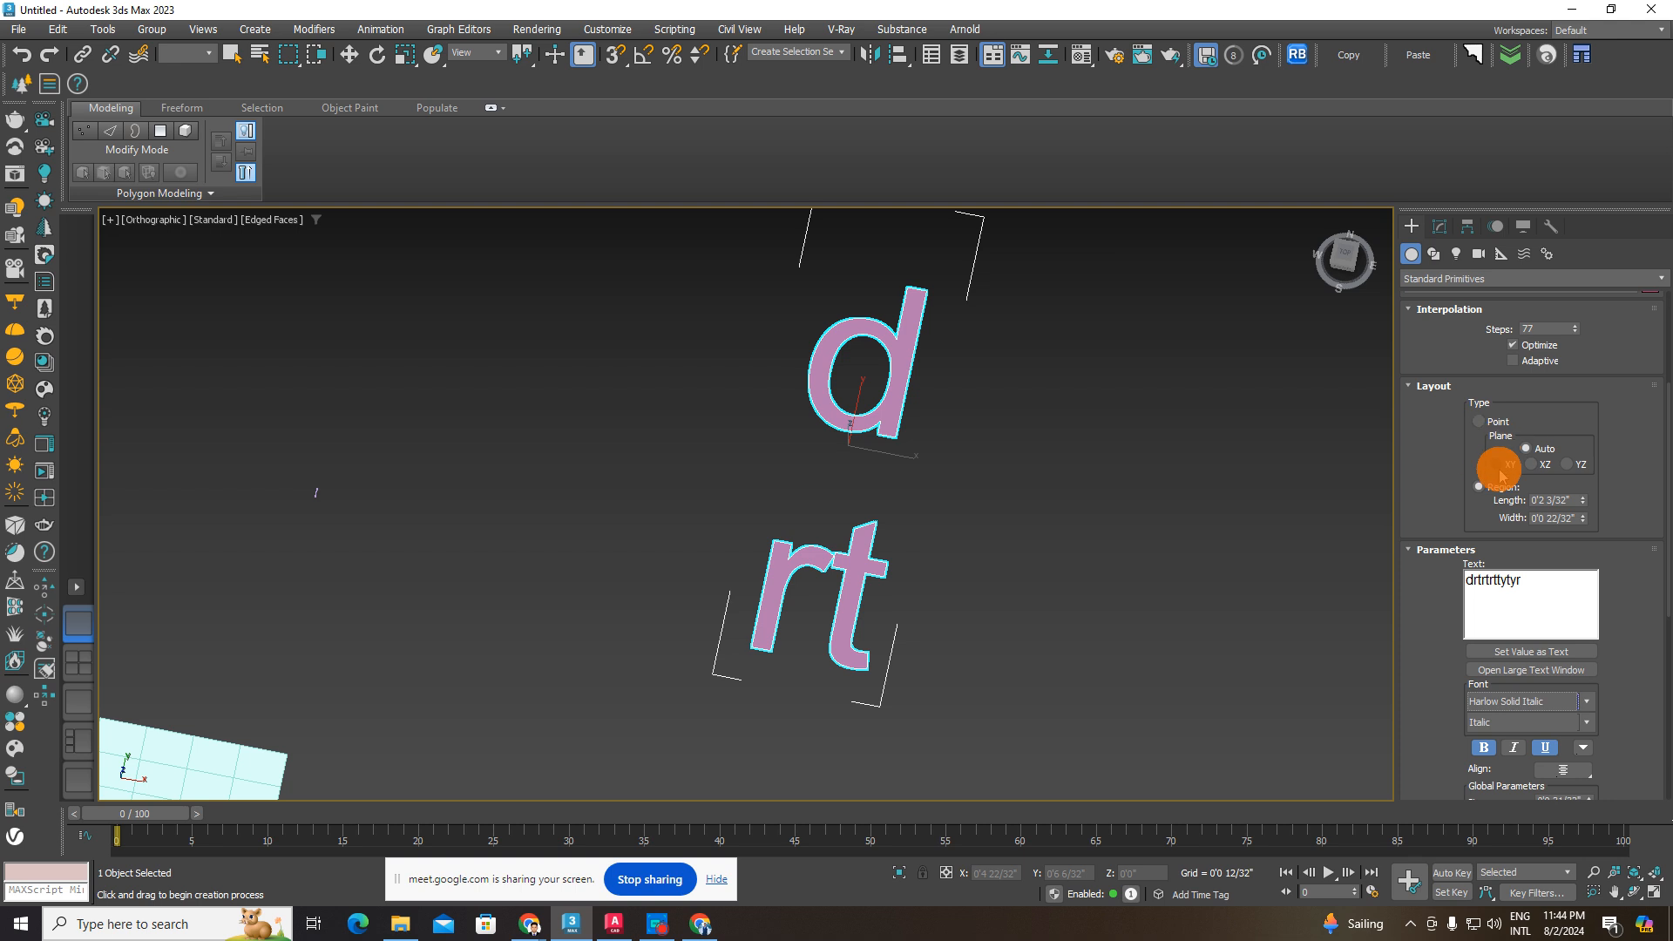
# - Set the text's layout plane to XZ, review its geometry parameters and activate the Move tool
pyautogui.click(1539, 468)
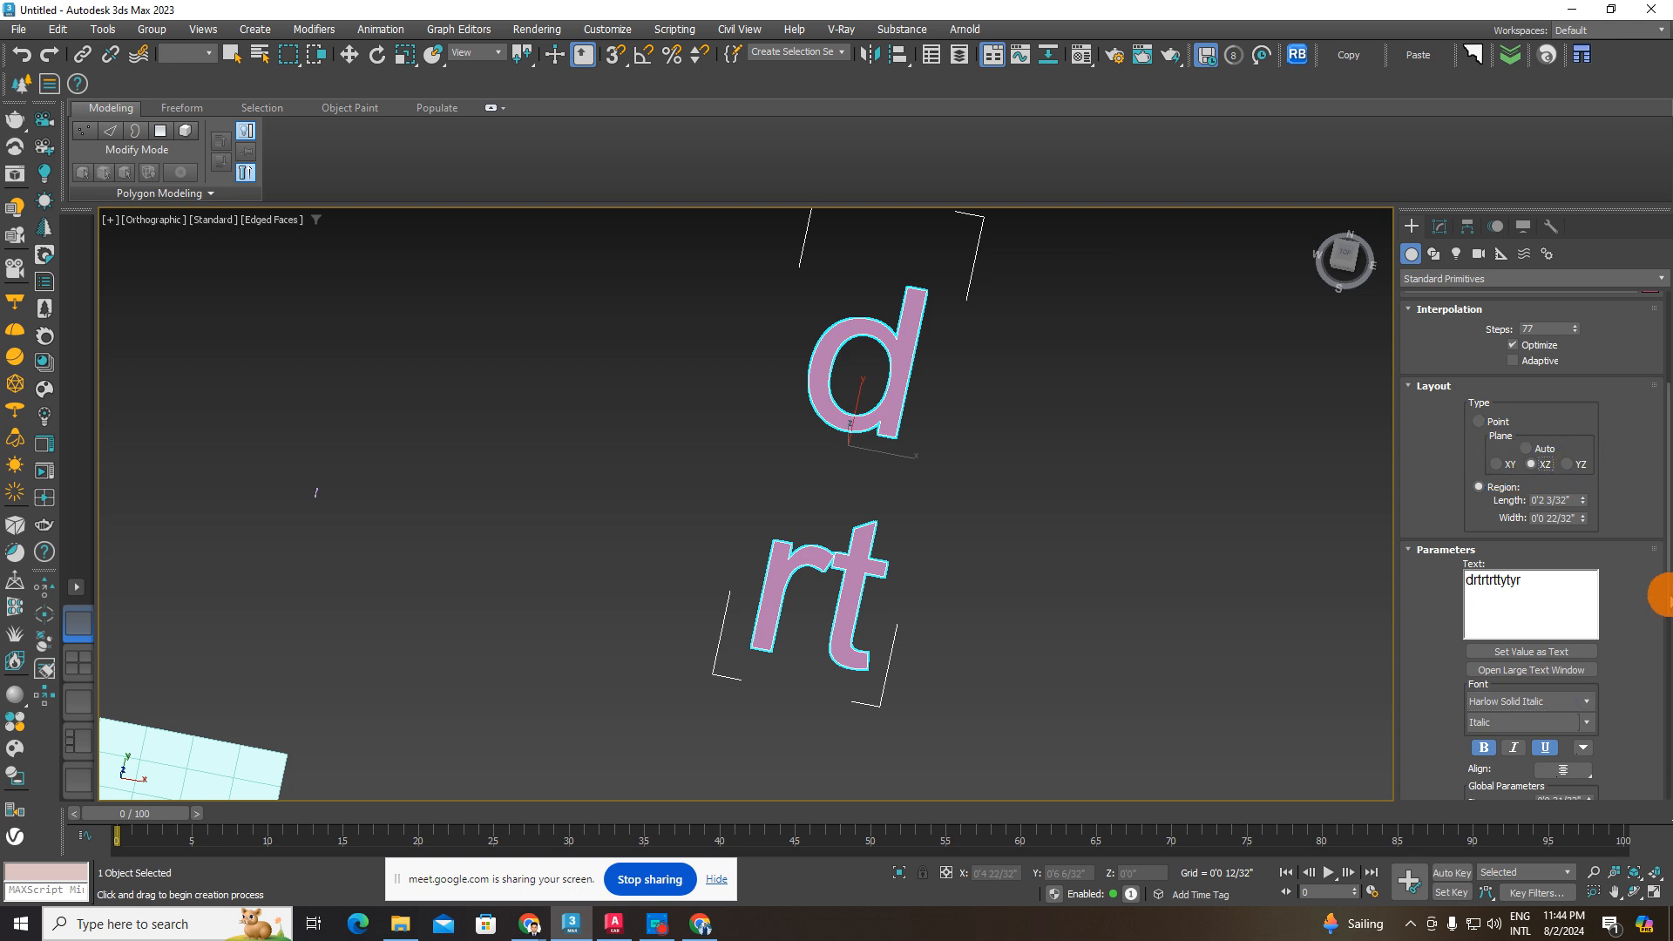
pyautogui.moveTo(1664, 595); pyautogui.dragTo(1665, 673)
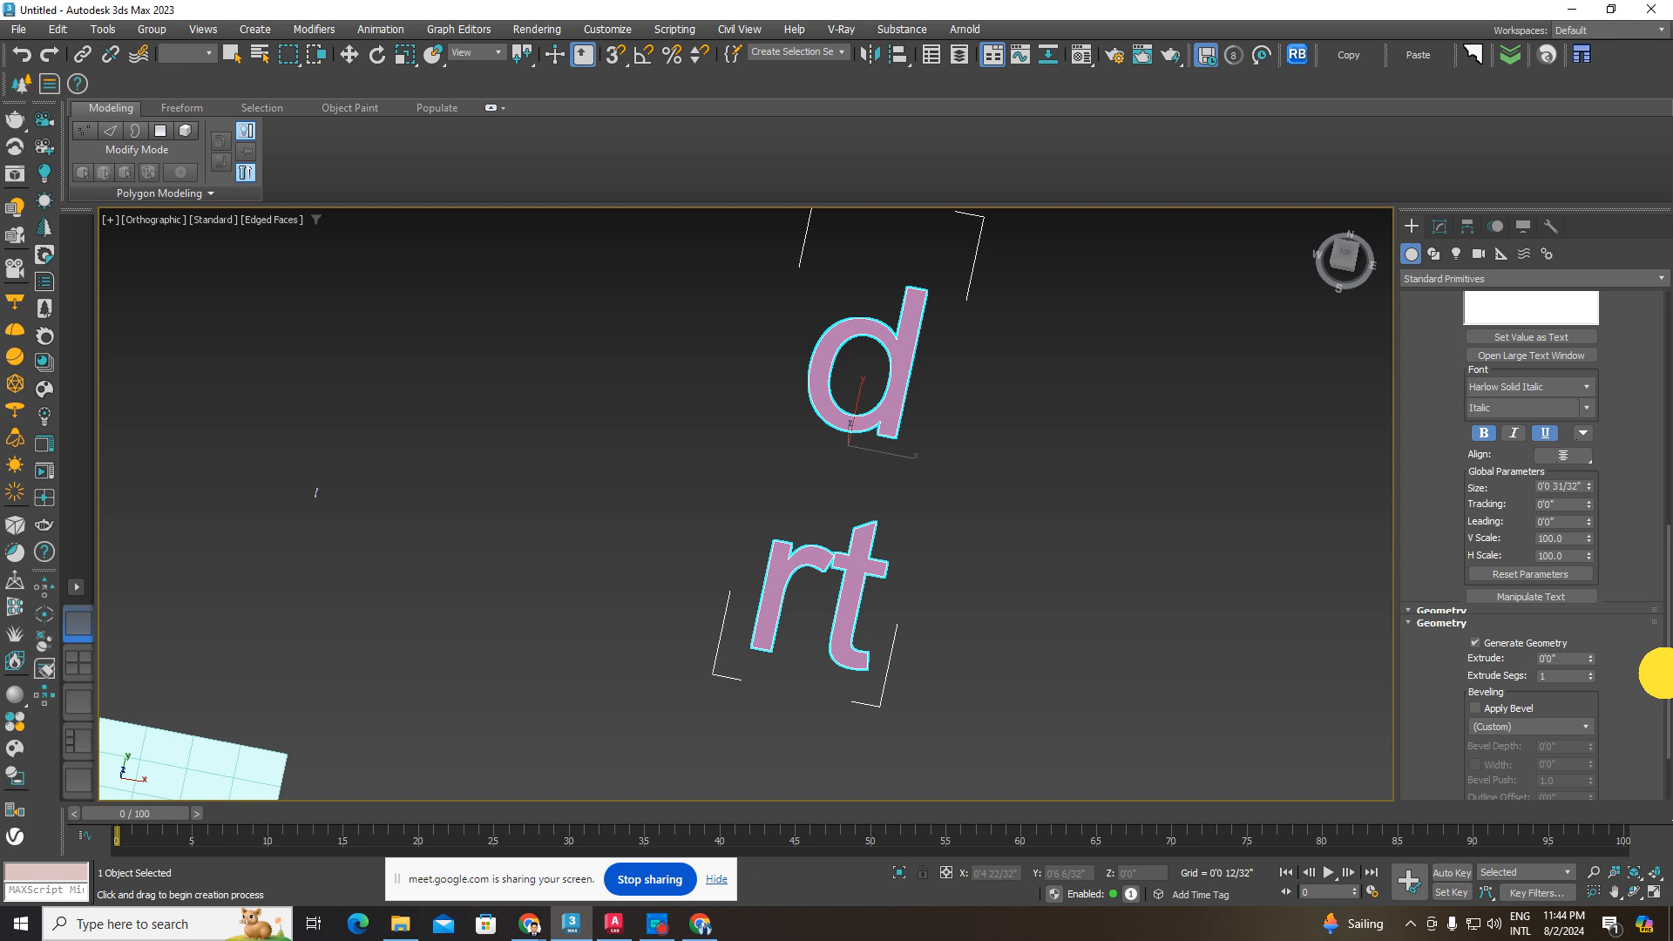
pyautogui.scroll(10, 1487, 328)
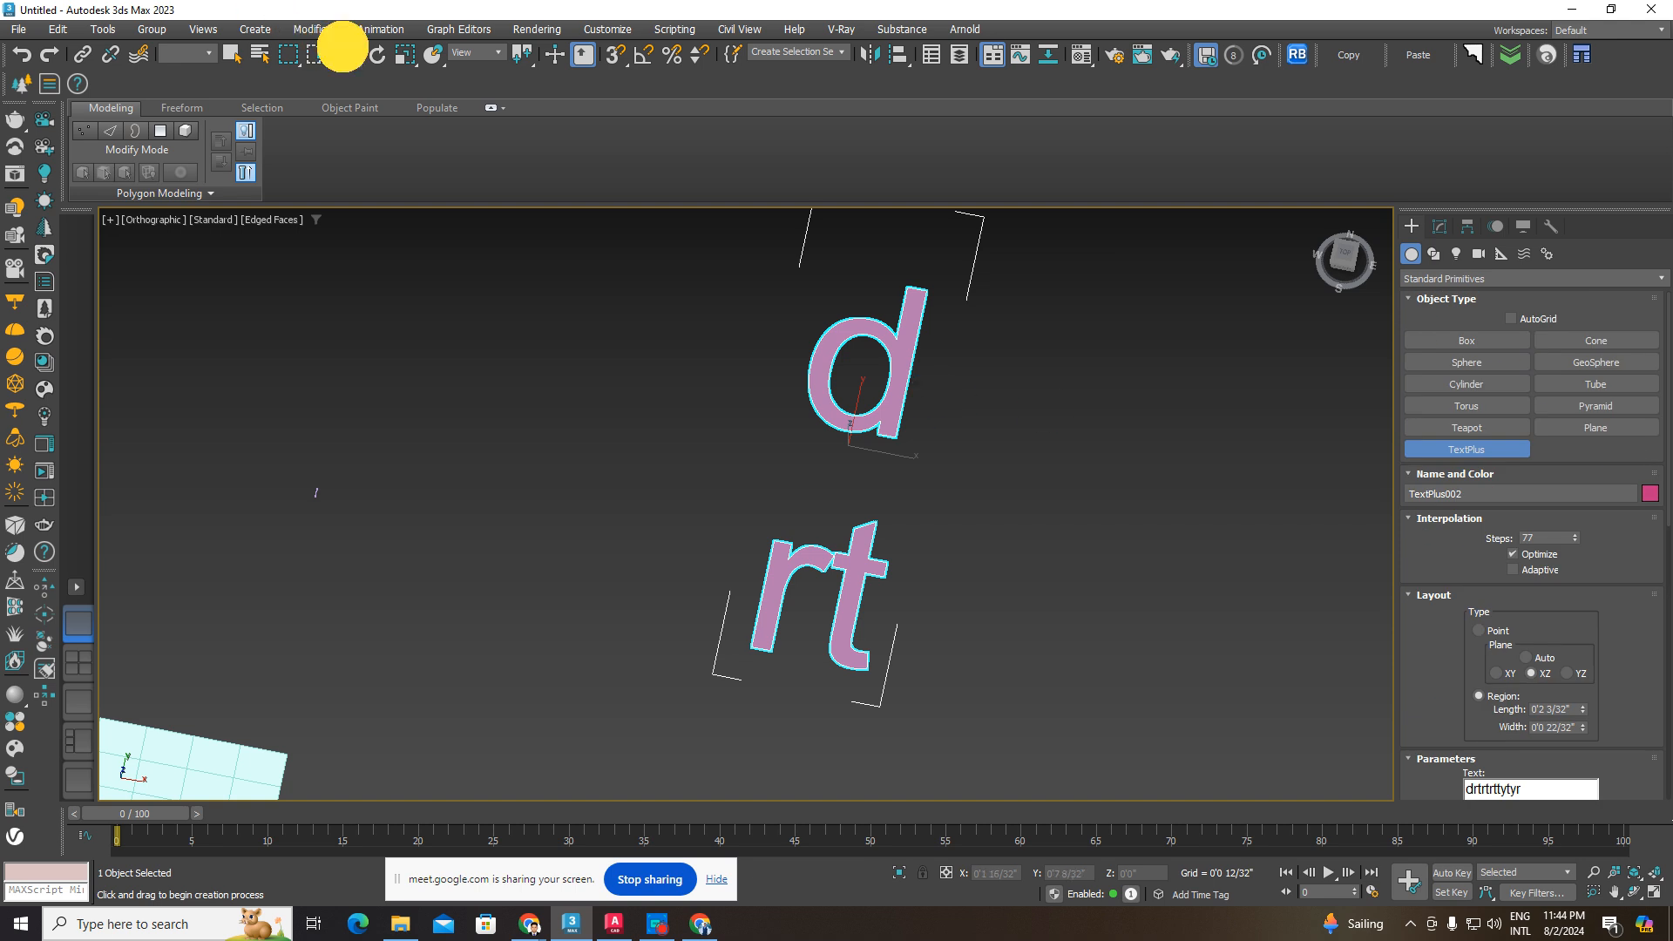
pyautogui.click(346, 51)
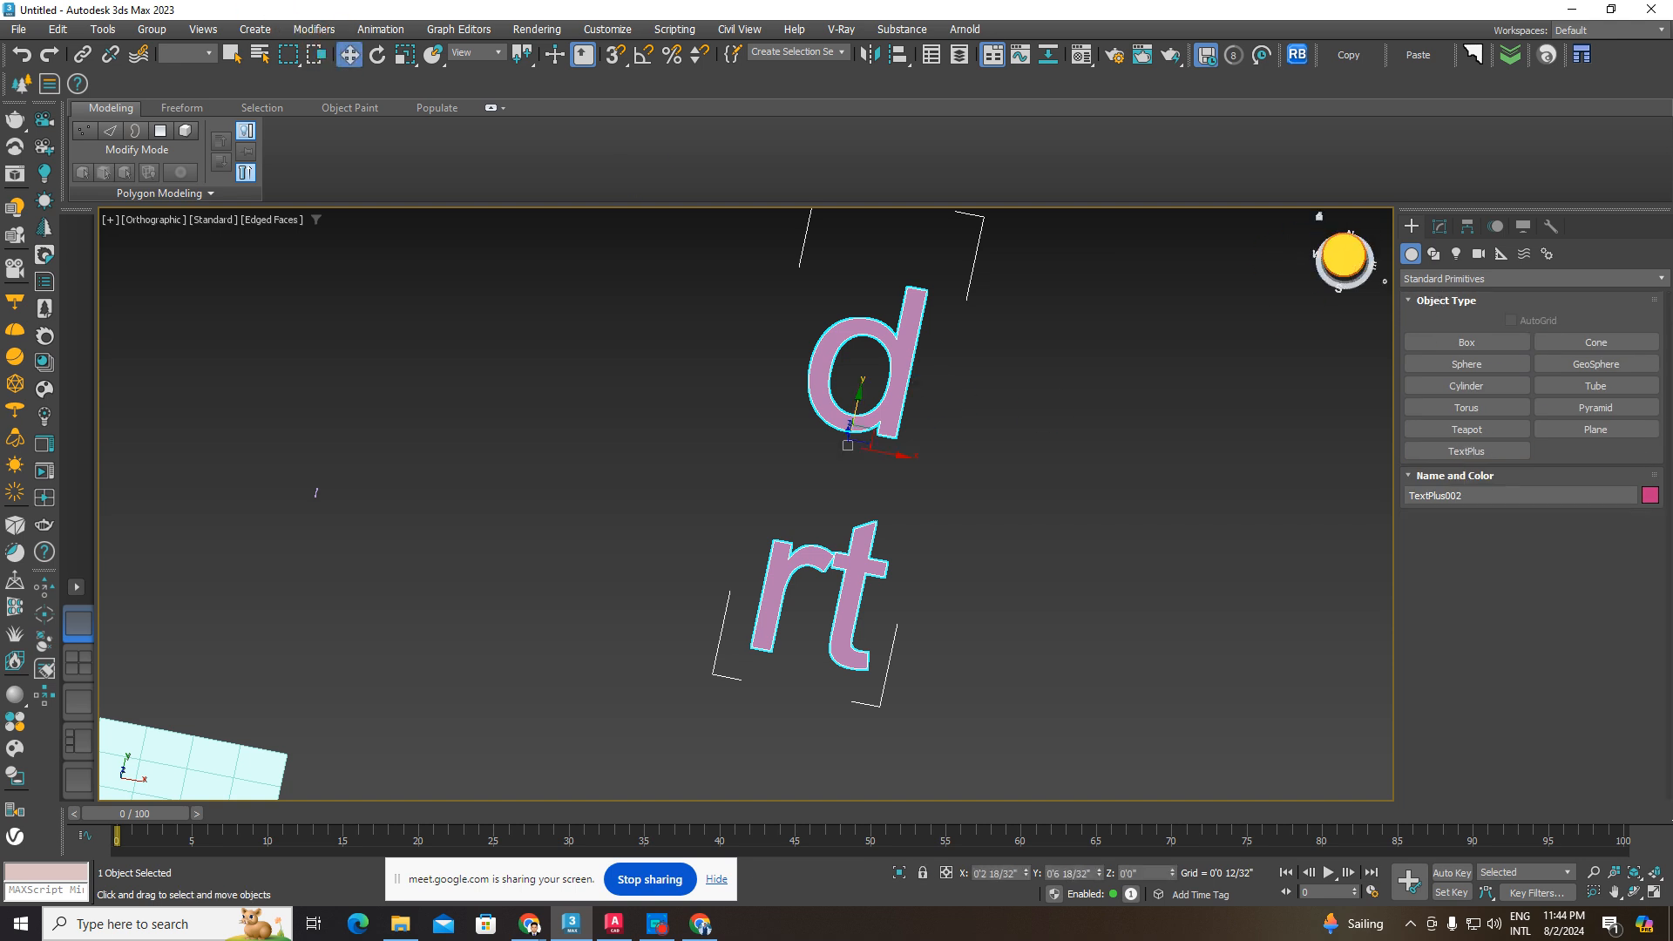
# - Set the viewport to Top view and switch the geometry category to Extended Primitives
pyautogui.click(1344, 257)
pyautogui.click(1431, 254)
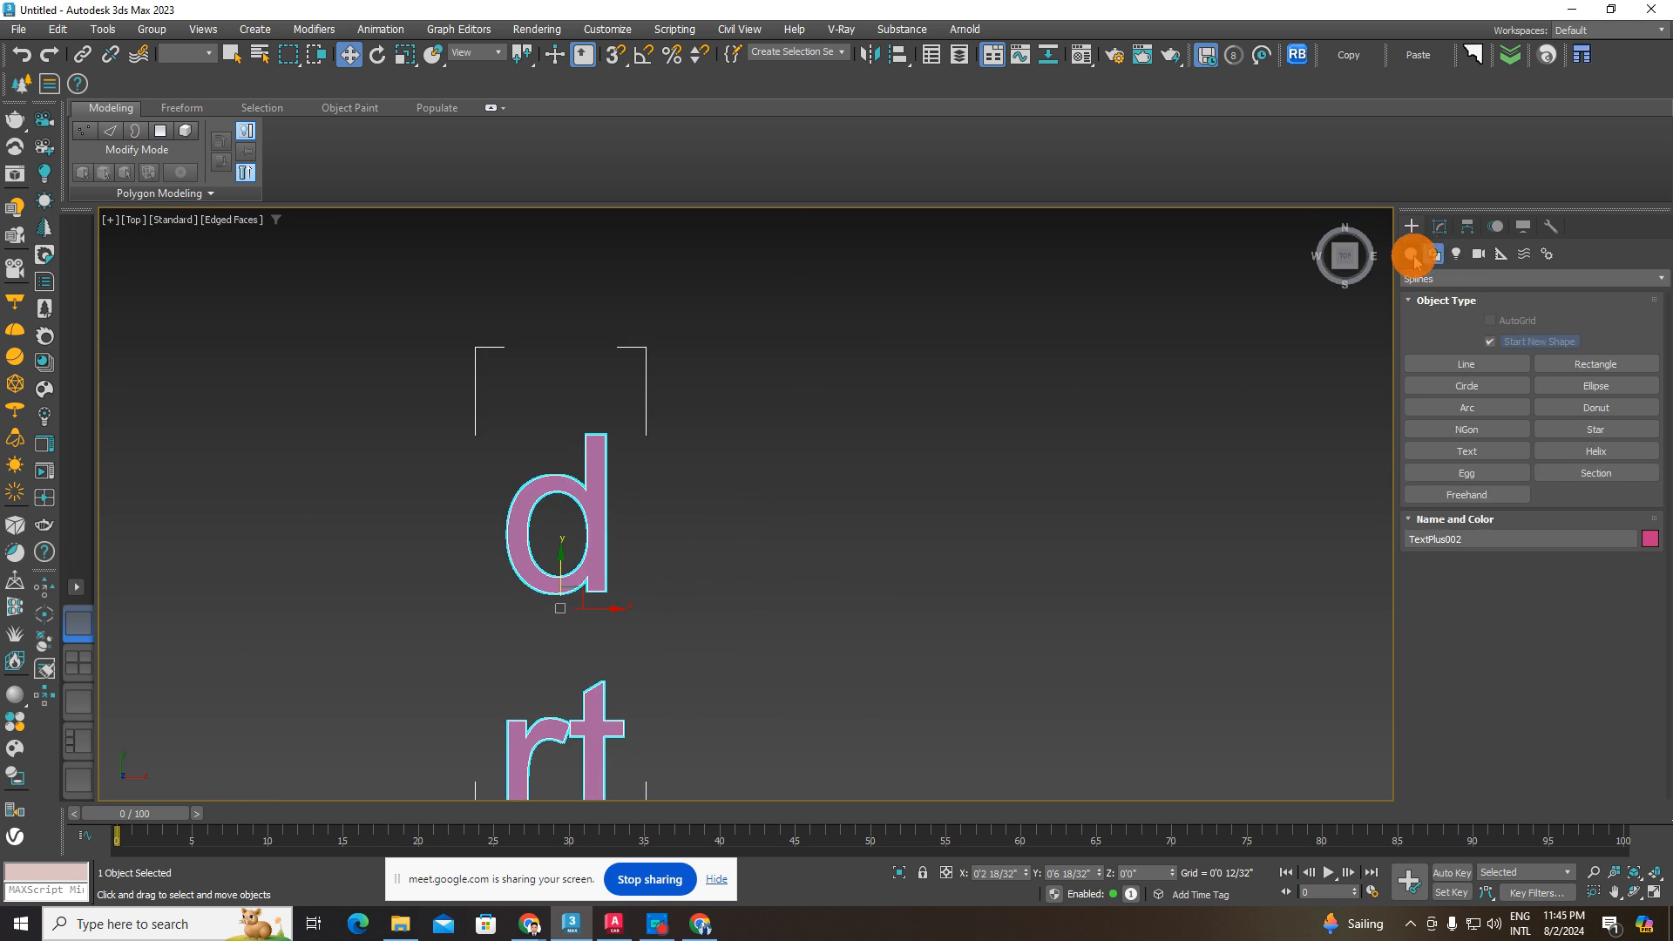
pyautogui.click(1411, 254)
pyautogui.click(1416, 279)
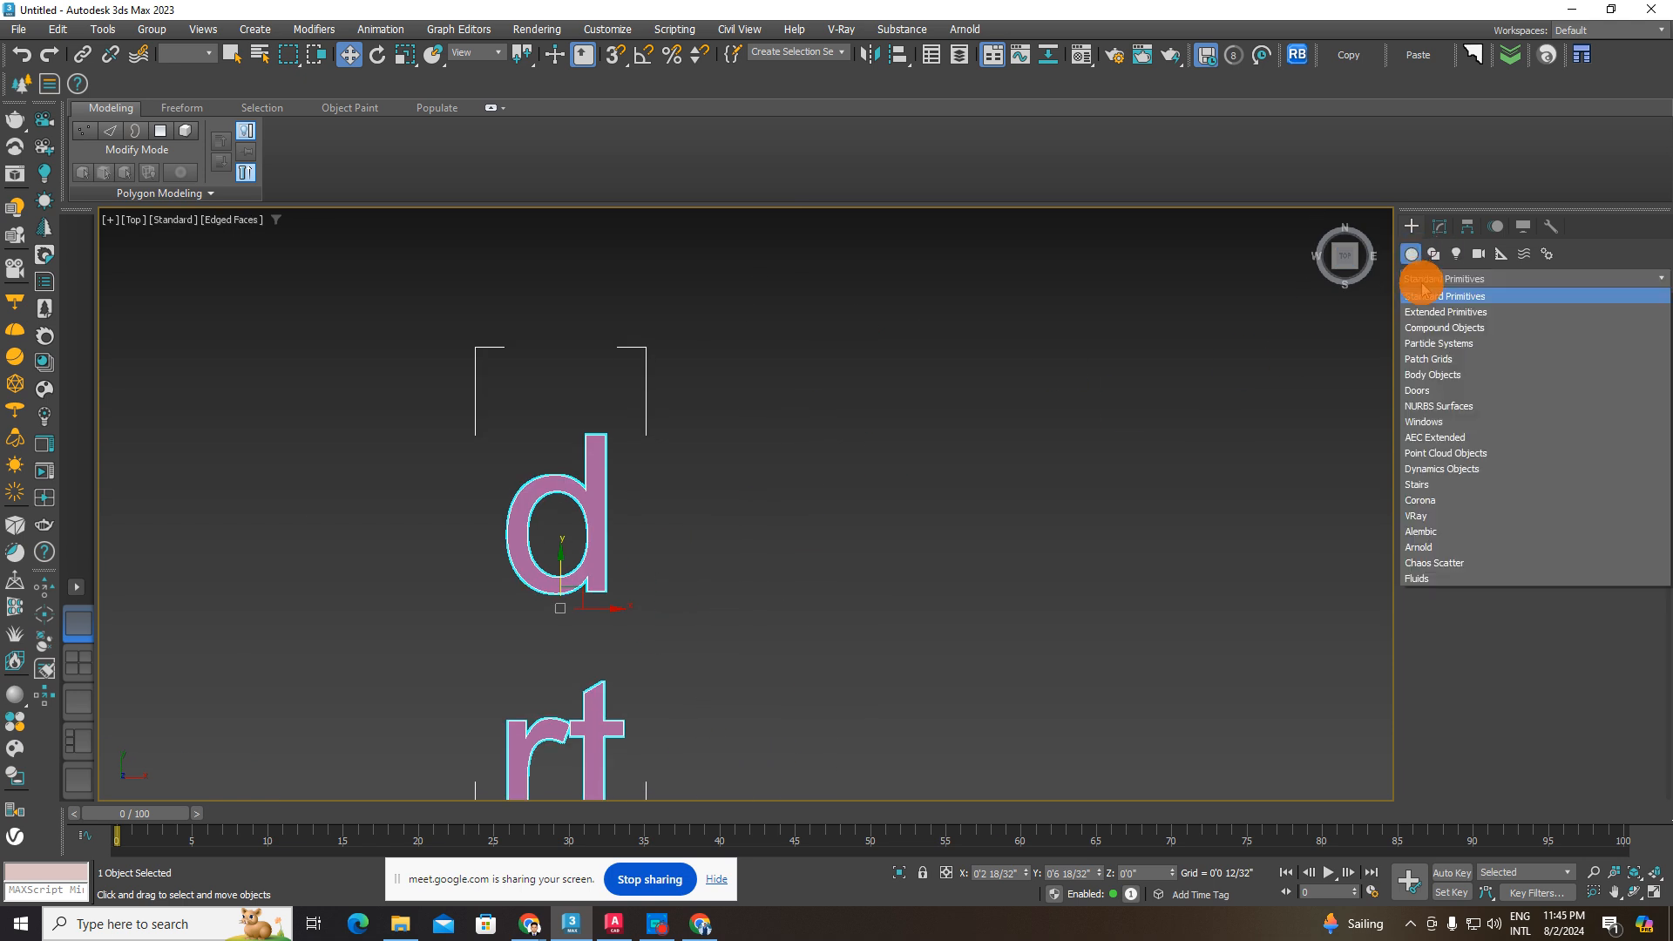
pyautogui.click(1433, 258)
pyautogui.click(1411, 256)
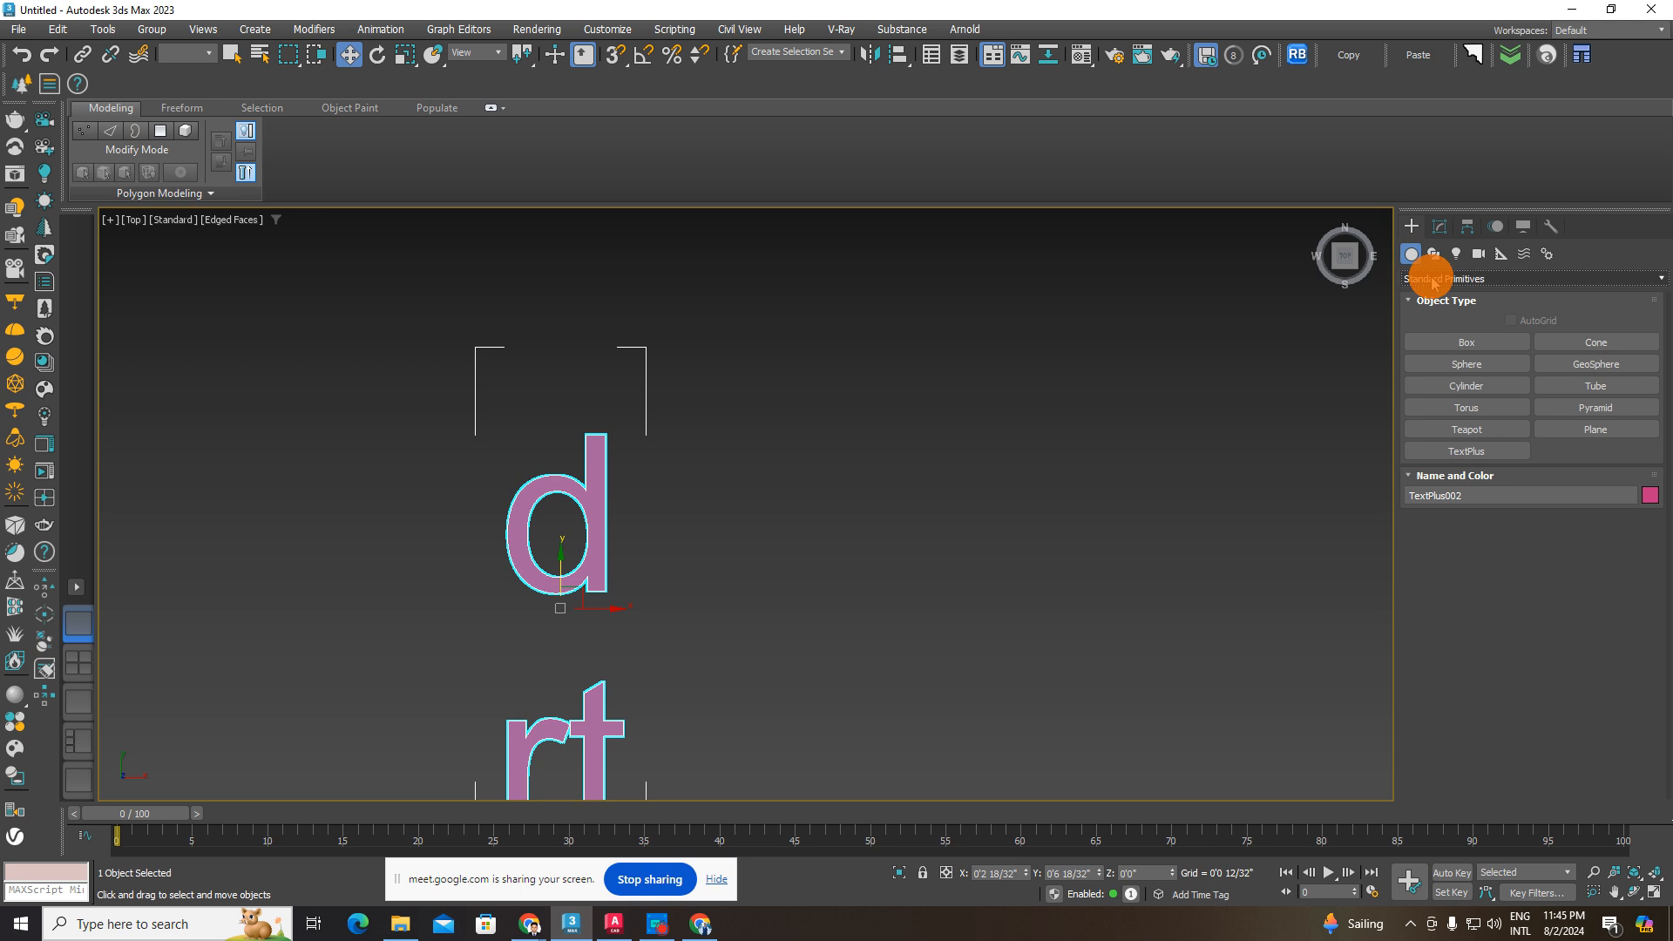
pyautogui.click(1432, 280)
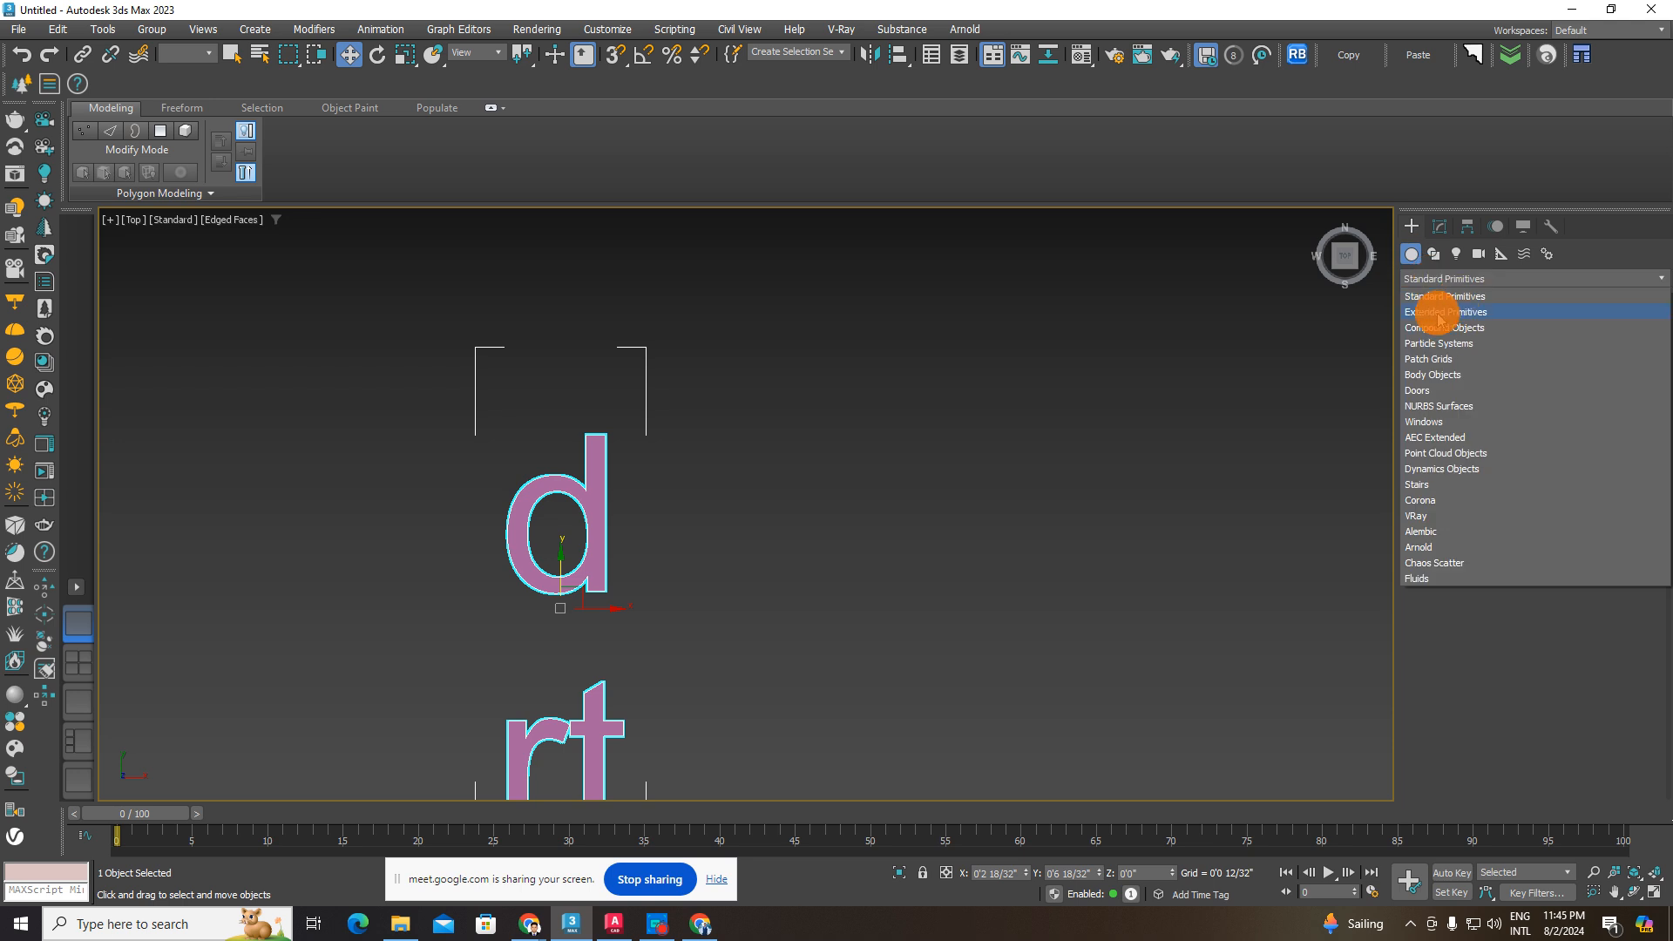
pyautogui.click(1459, 313)
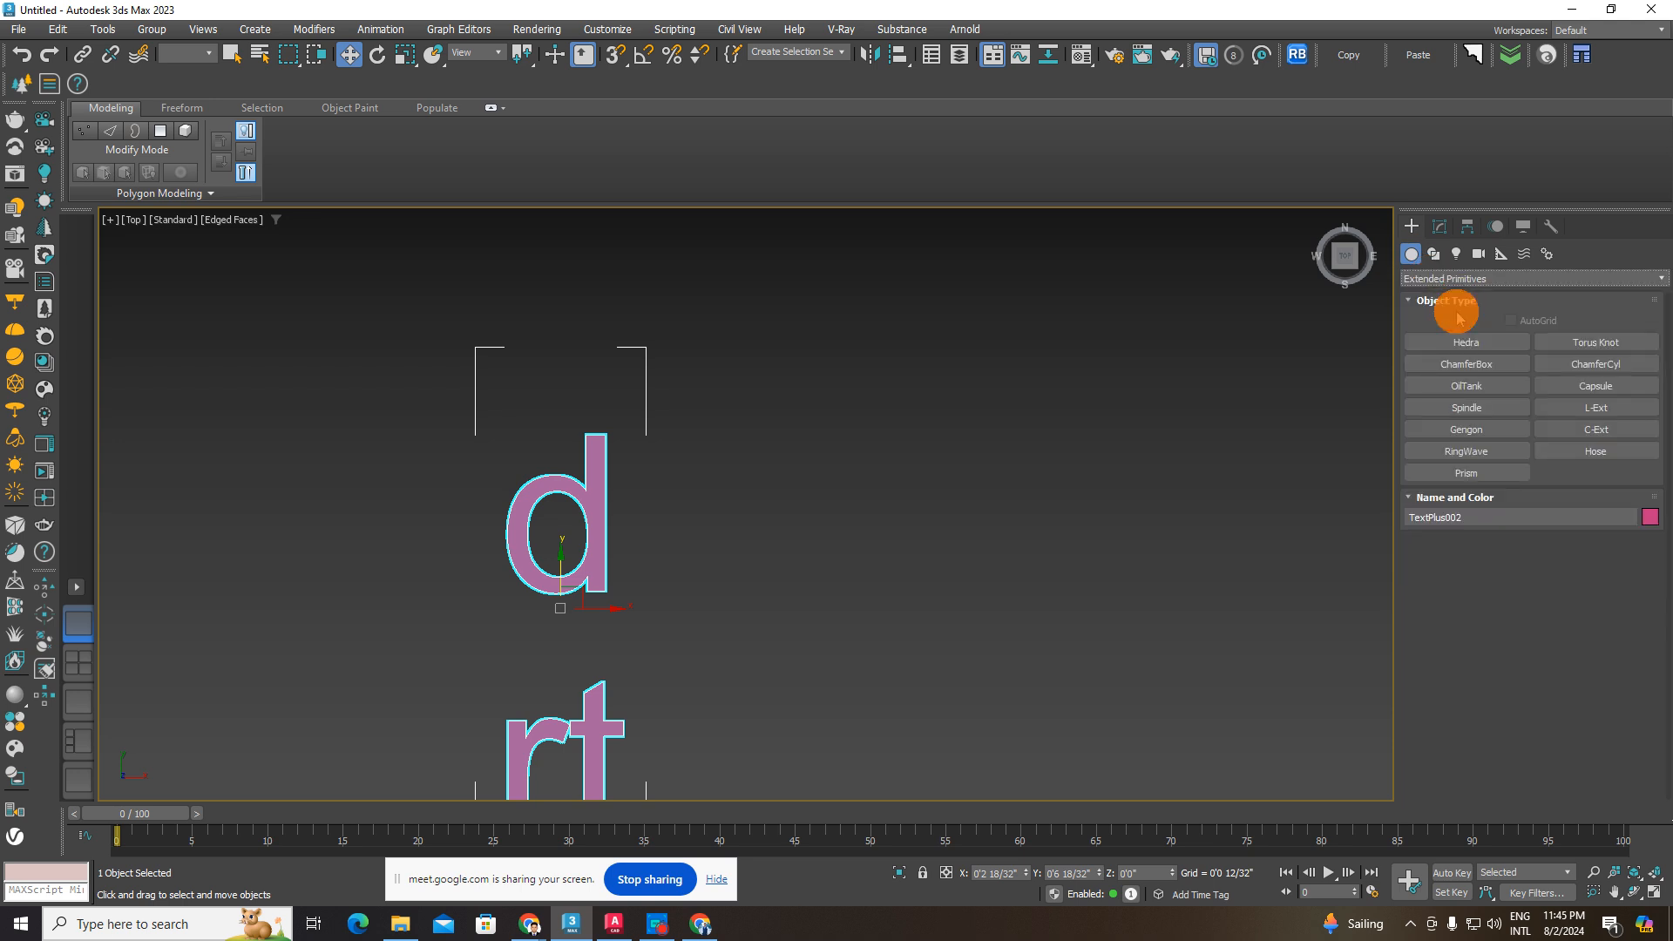
# - Switch the geometry category to Standard Primitives and back to Extended Primitives
pyautogui.click(1433, 280)
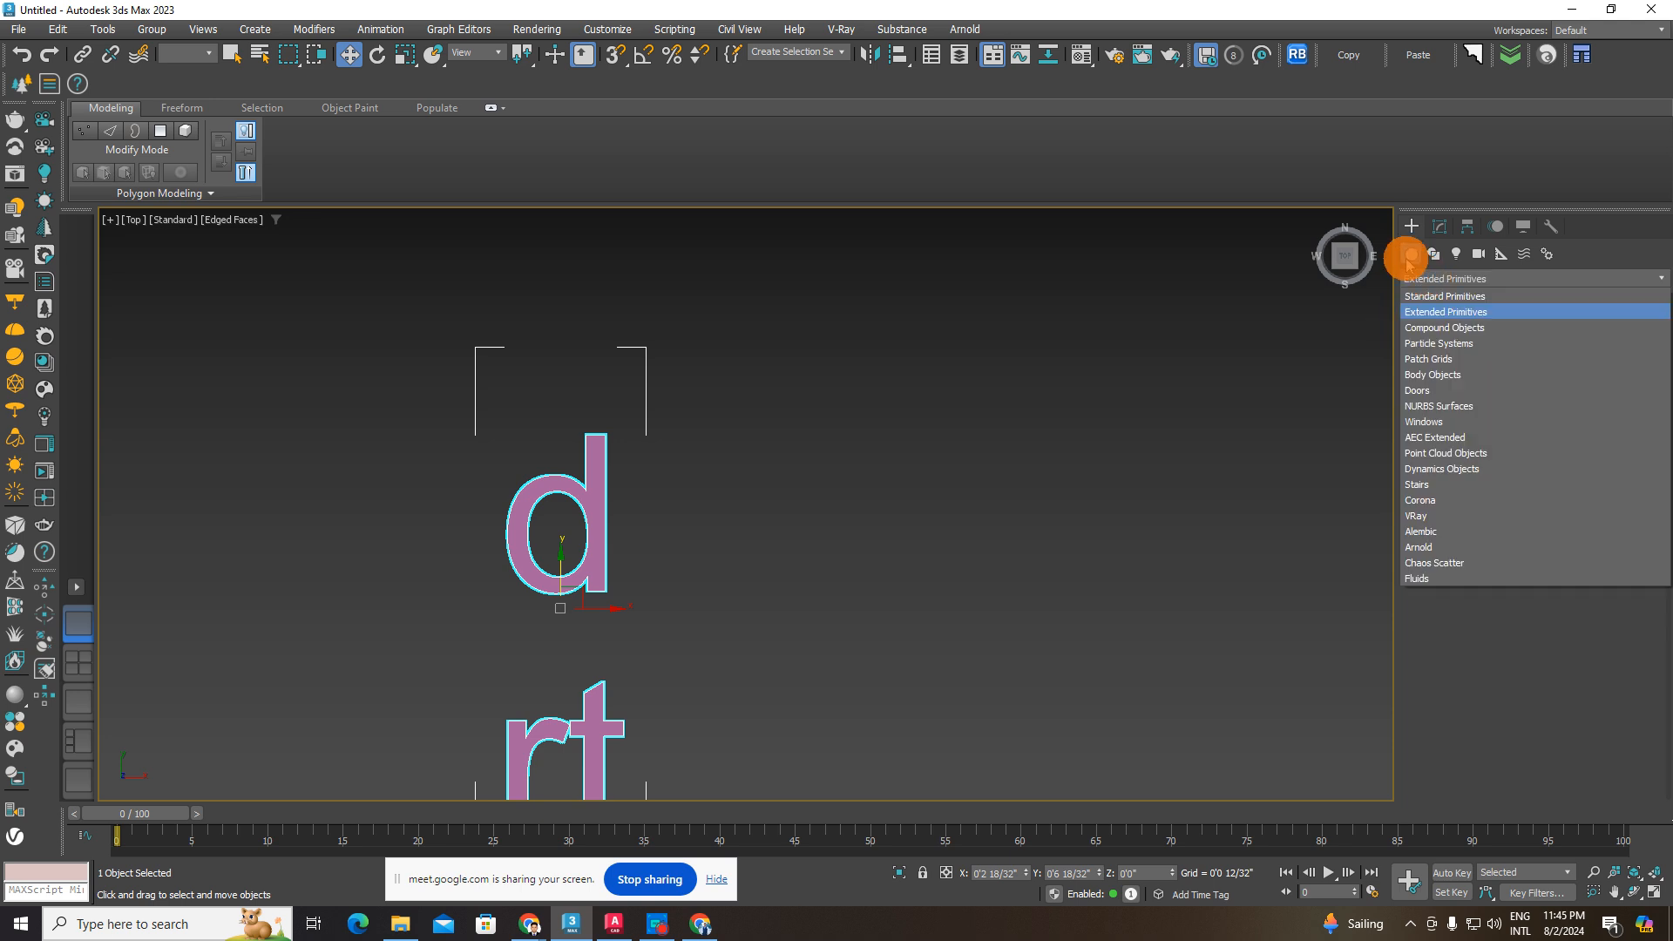
pyautogui.click(1425, 277)
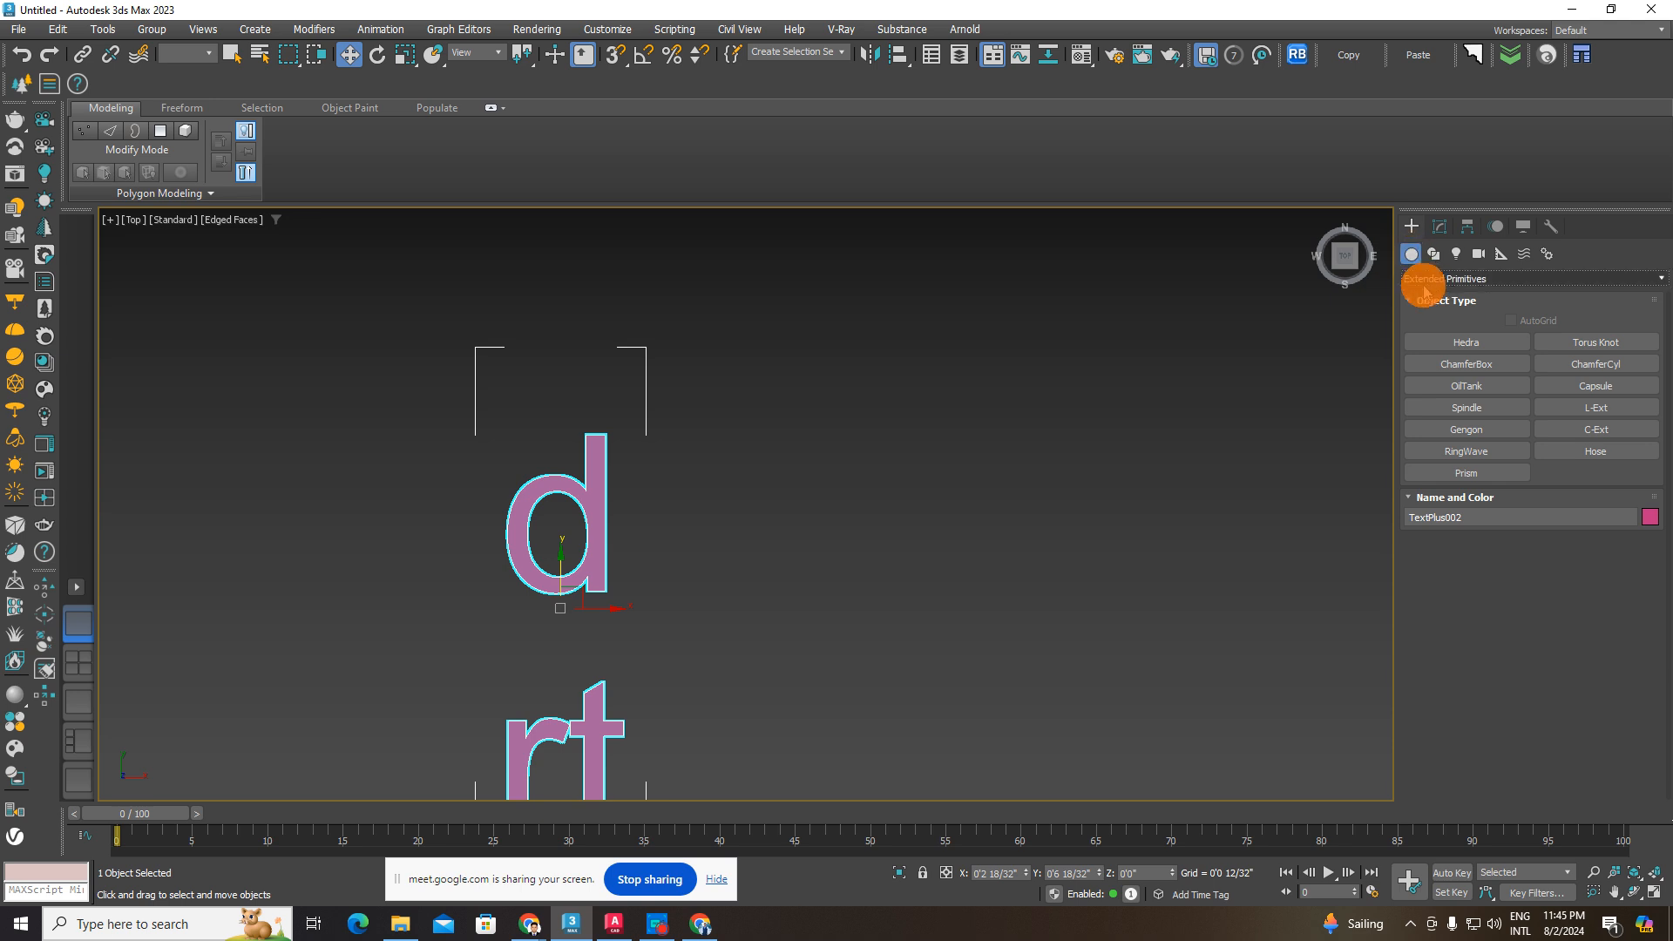
pyautogui.click(1432, 282)
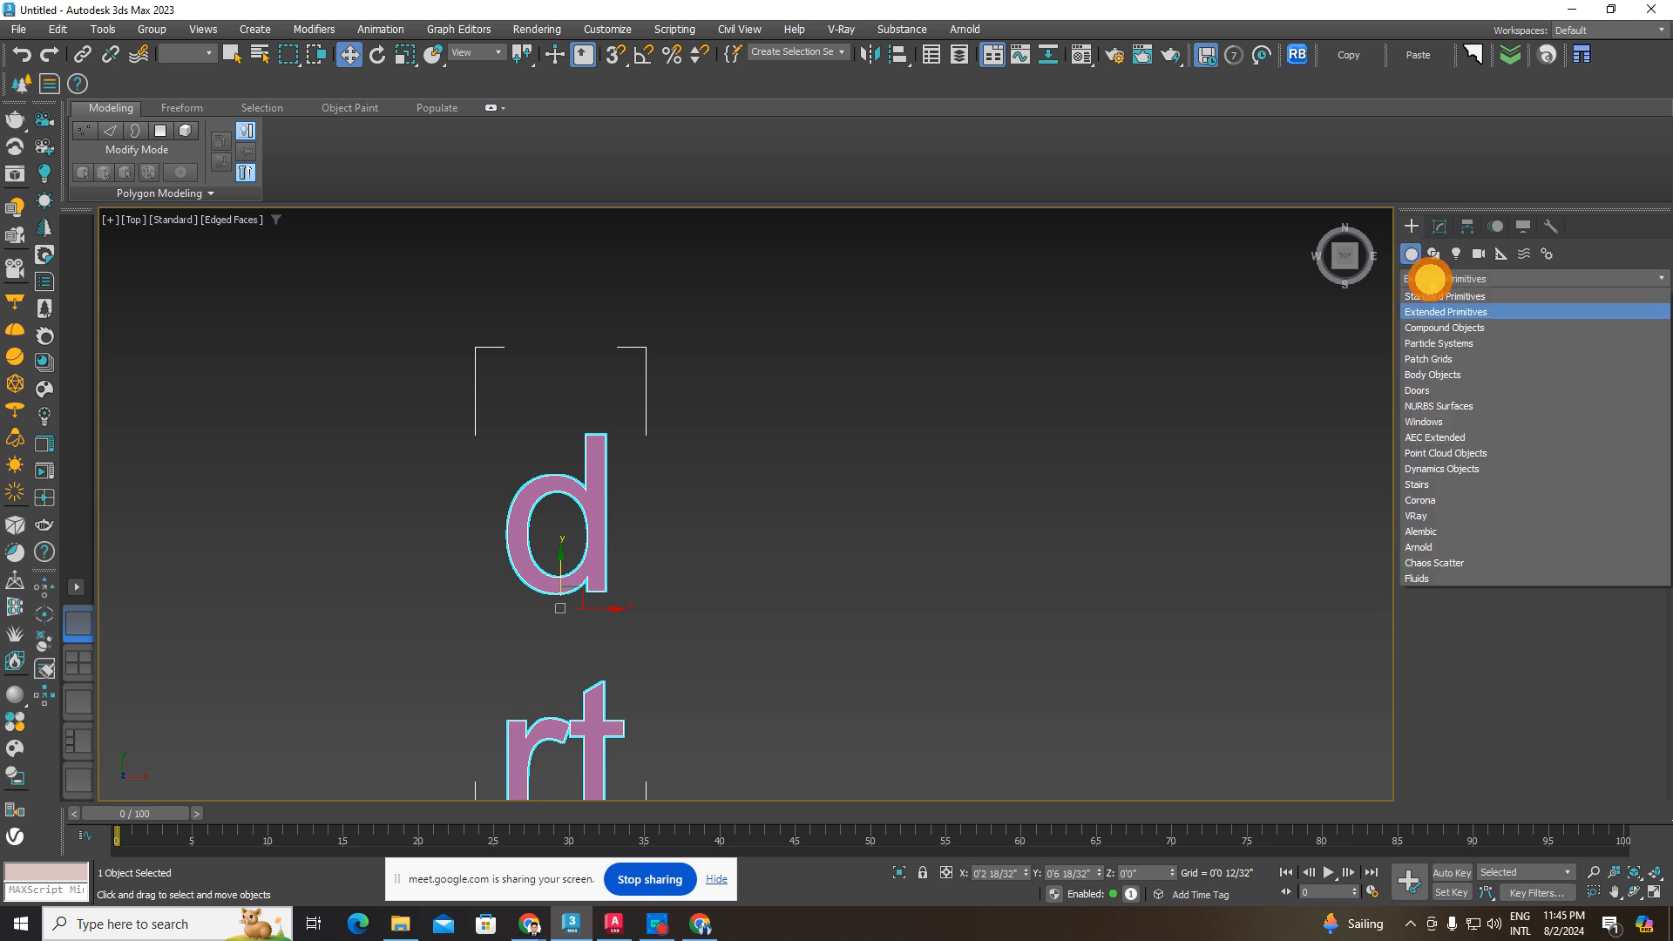
pyautogui.click(1429, 292)
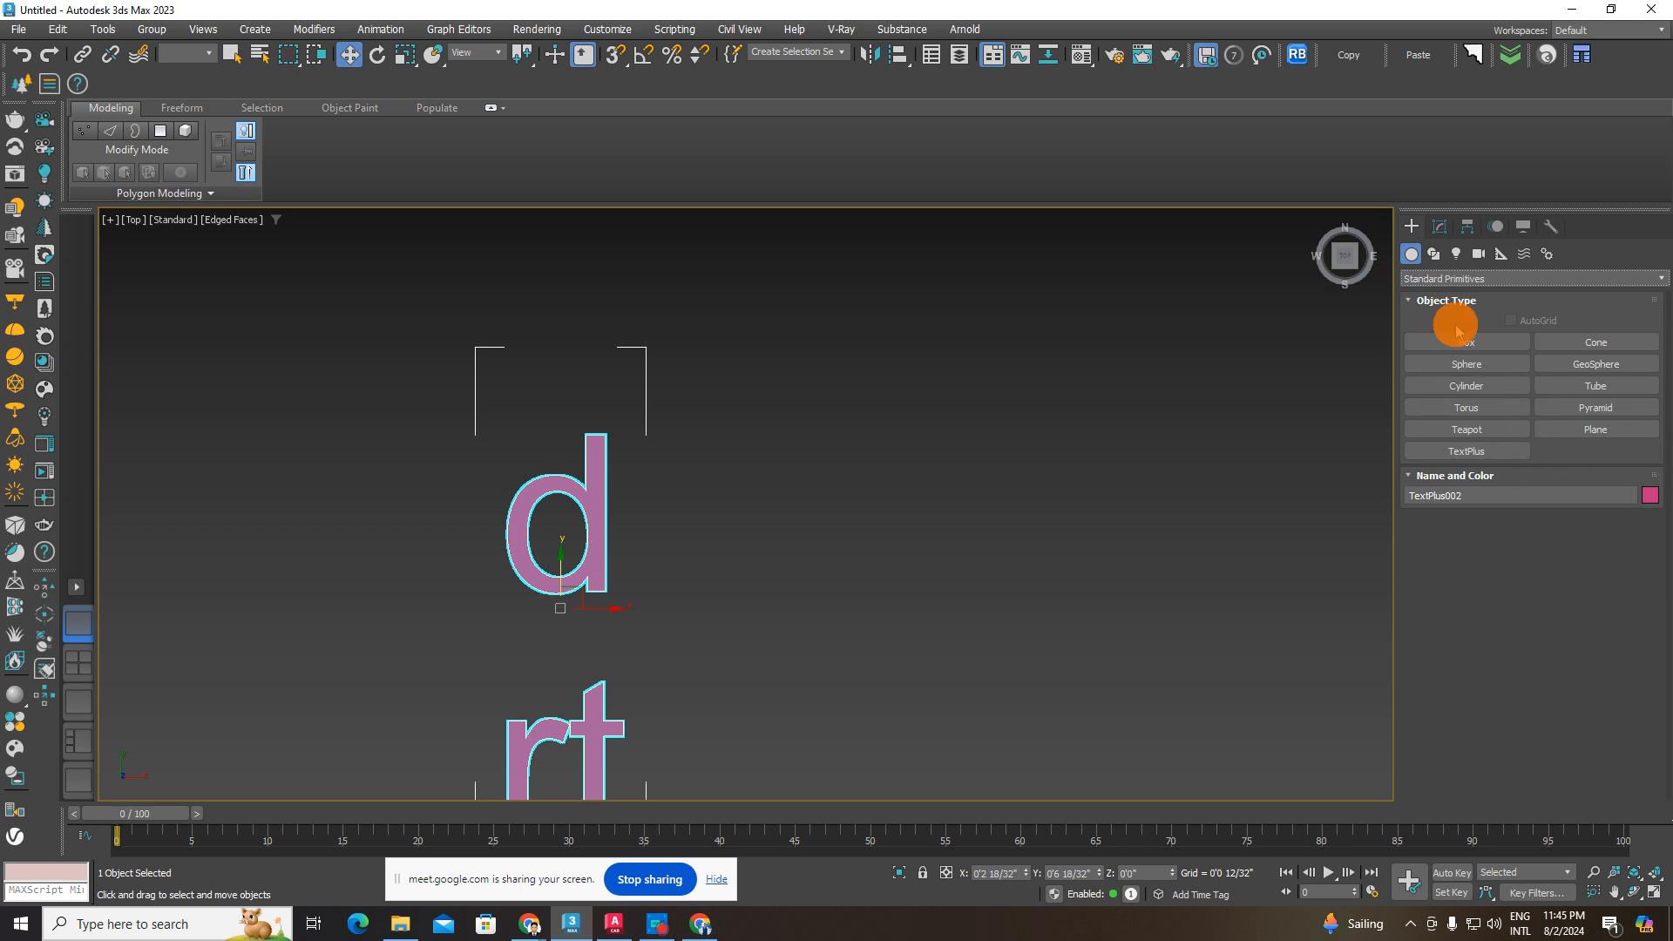
pyautogui.click(1445, 280)
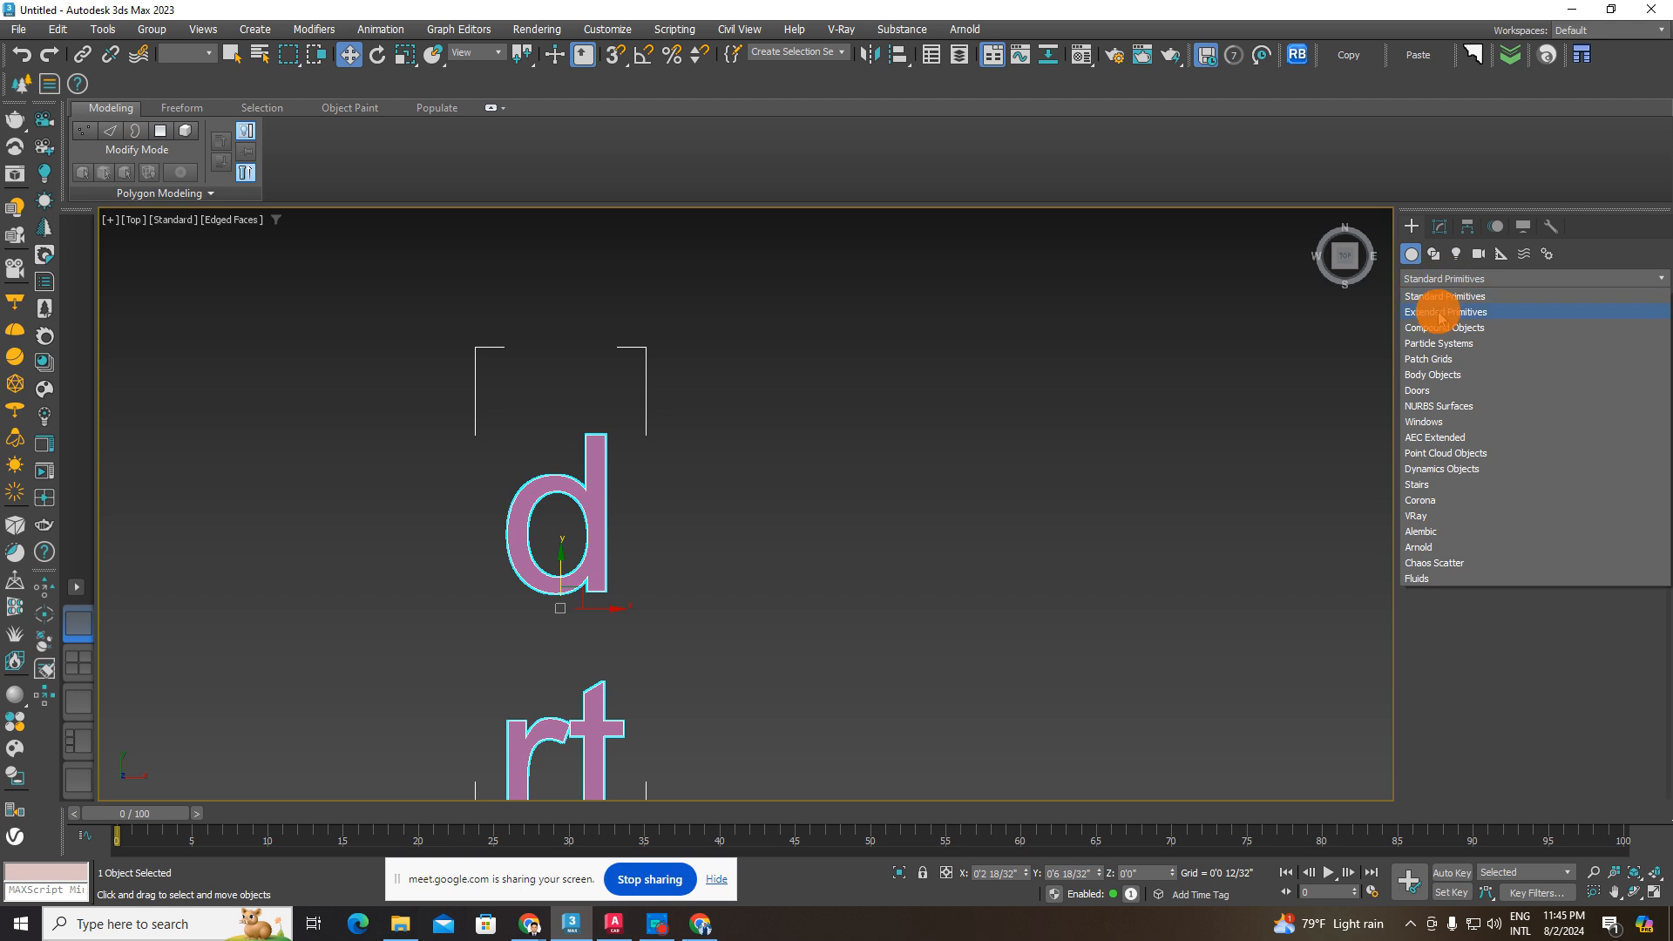
pyautogui.click(1440, 312)
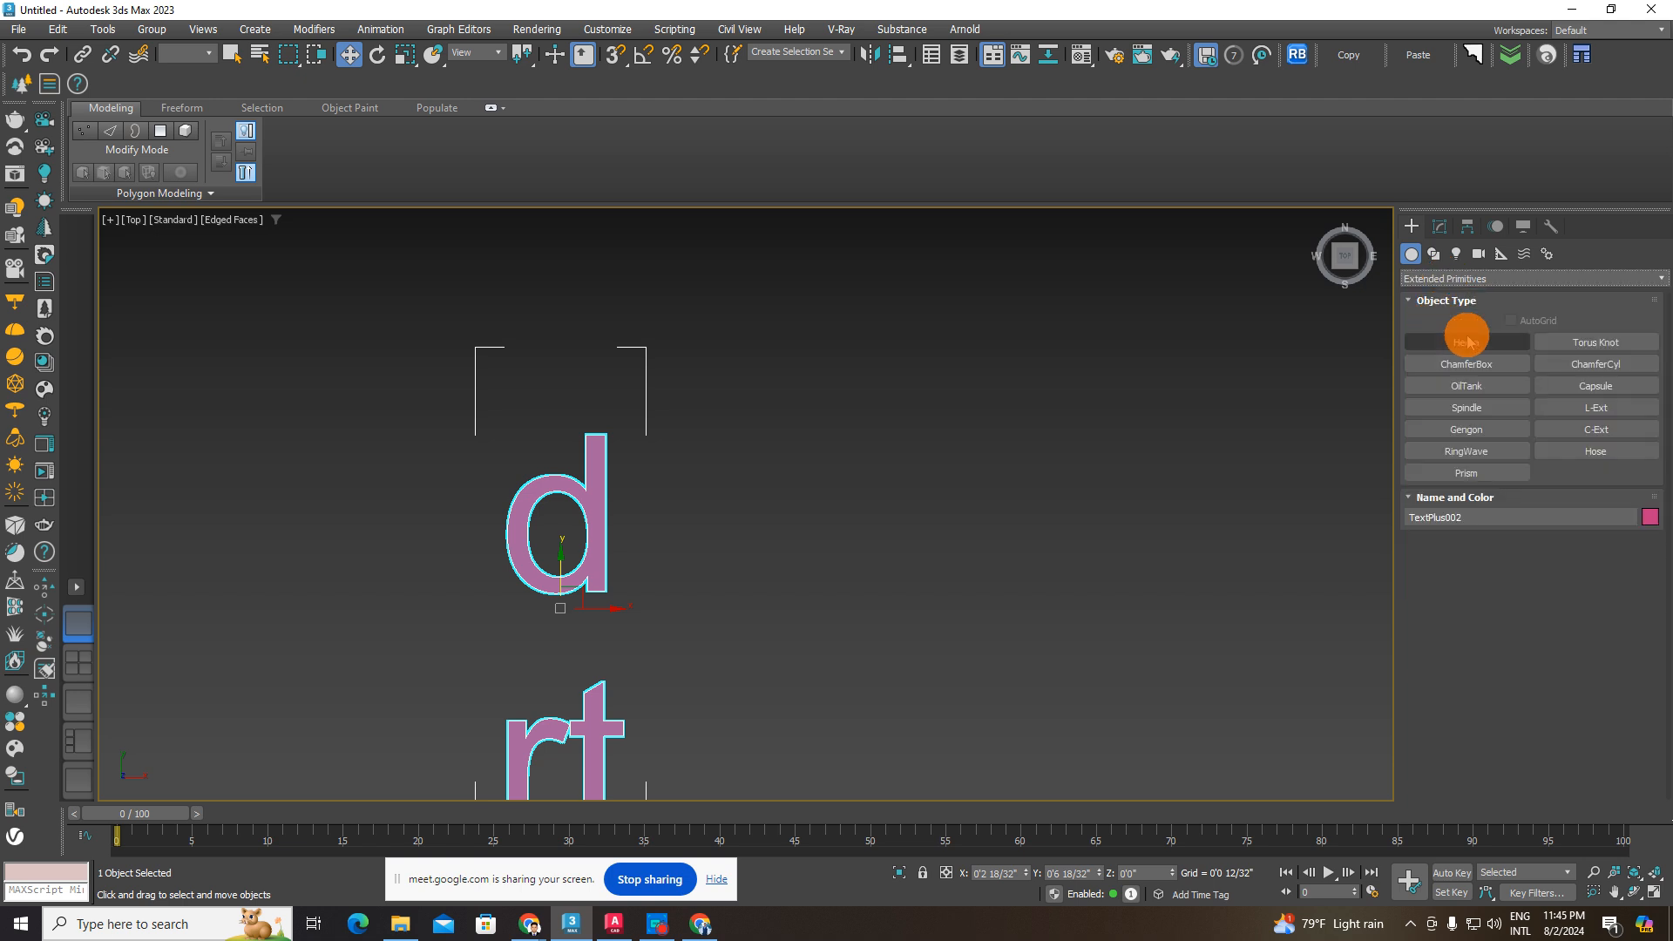
# - Create a Hedra with a radius of about 0'0 10/32" in the empty area beside the text
pyautogui.click(1467, 343)
pyautogui.moveTo(955, 516); pyautogui.dragTo(998, 557)
pyautogui.scroll(2, 969, 534)
pyautogui.keyDown('alt'); pyautogui.moveTo(968, 535); pyautogui.dragTo(1020, 475, button='middle'); pyautogui.keyUp('alt')
pyautogui.scroll(2, 986, 501)
pyautogui.scroll(3, 979, 534)
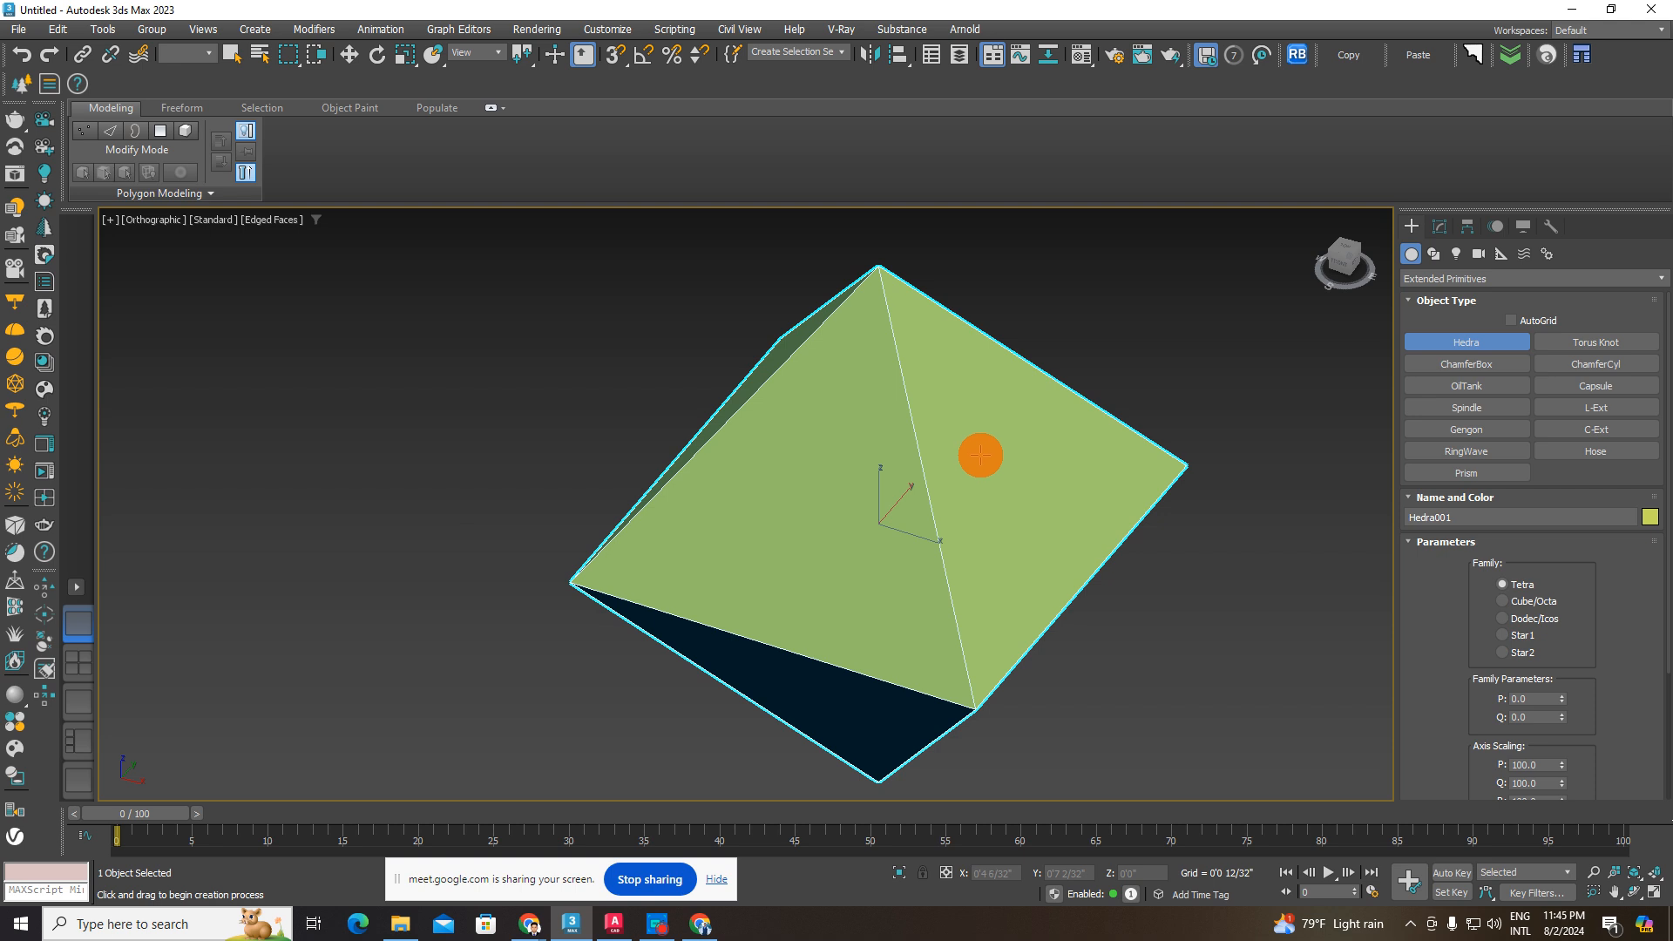
# - Try the Cube/Octa, Tetra and Dodec/Icos families on the hedra
pyautogui.click(1505, 602)
pyautogui.scroll(-3, 941, 531)
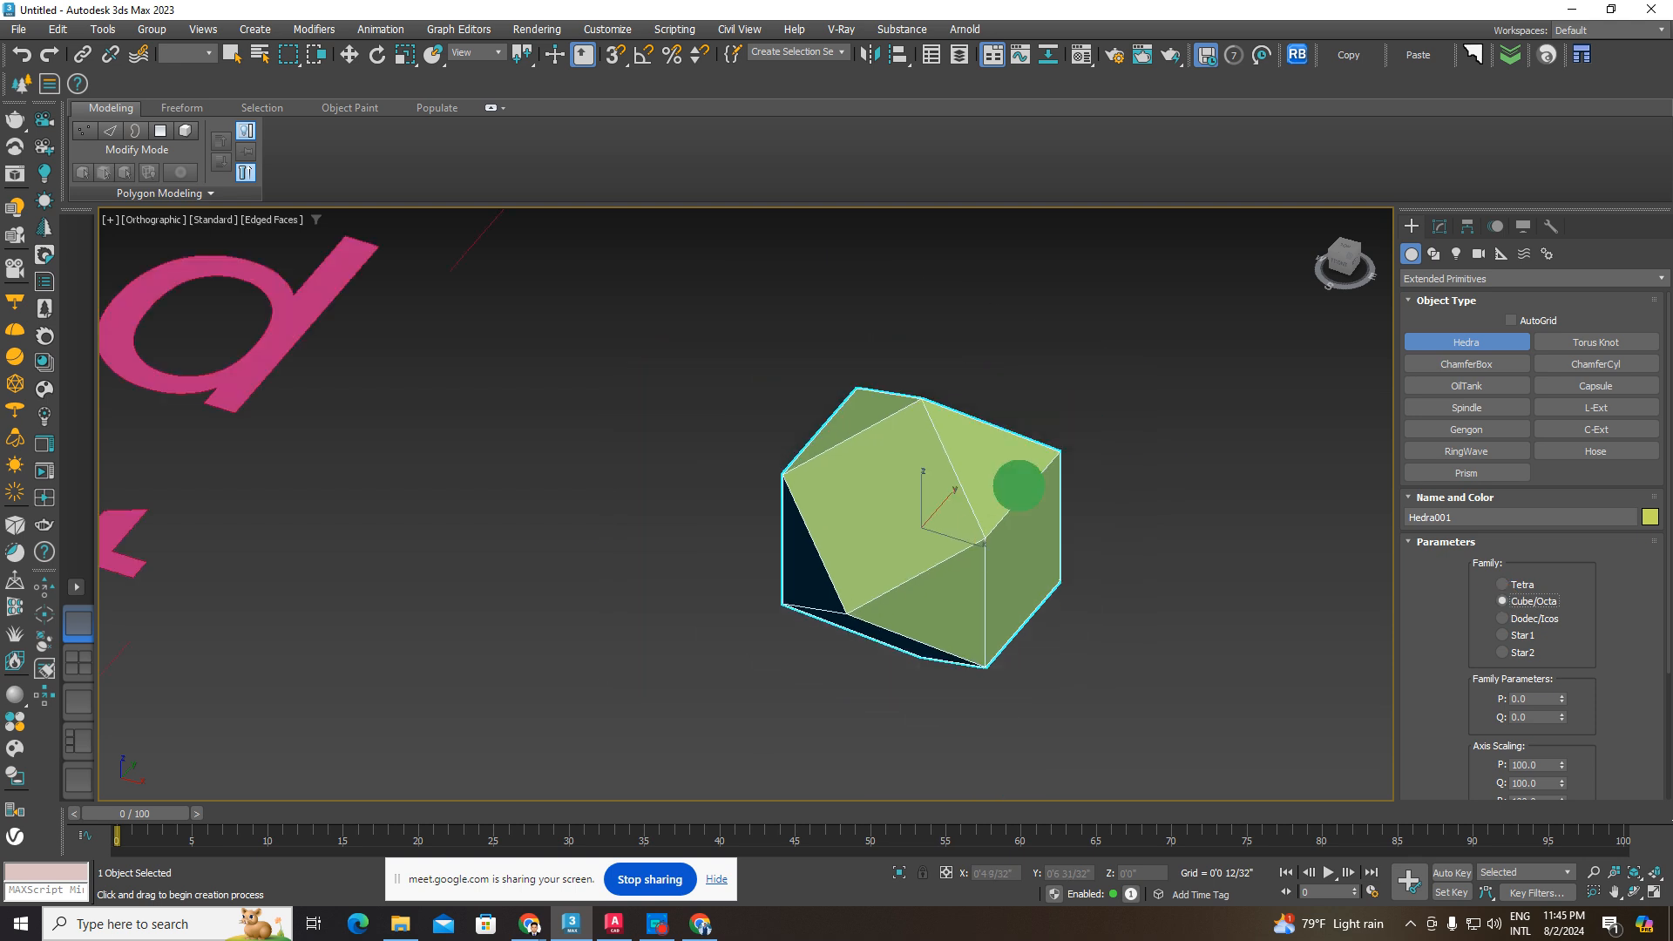
pyautogui.keyDown('alt'); pyautogui.moveTo(1016, 485); pyautogui.dragTo(979, 568, button='middle'); pyautogui.keyUp('alt')
pyautogui.scroll(3, 994, 523)
pyautogui.scroll(-2, 930, 515)
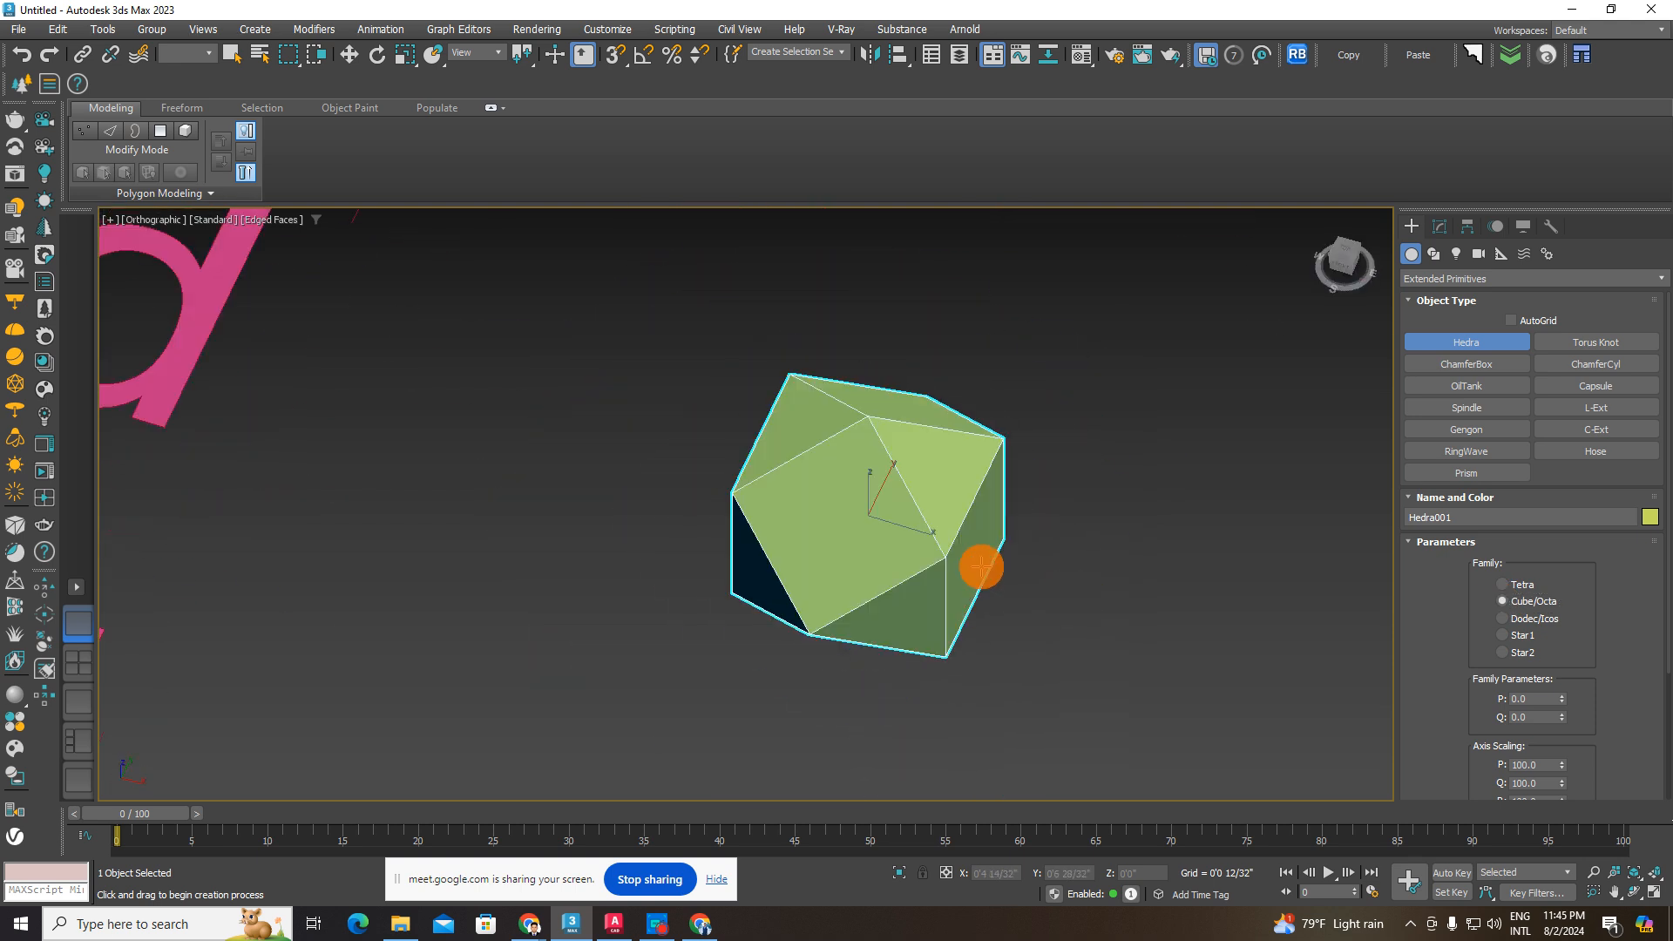
pyautogui.scroll(1, 978, 568)
pyautogui.click(1501, 586)
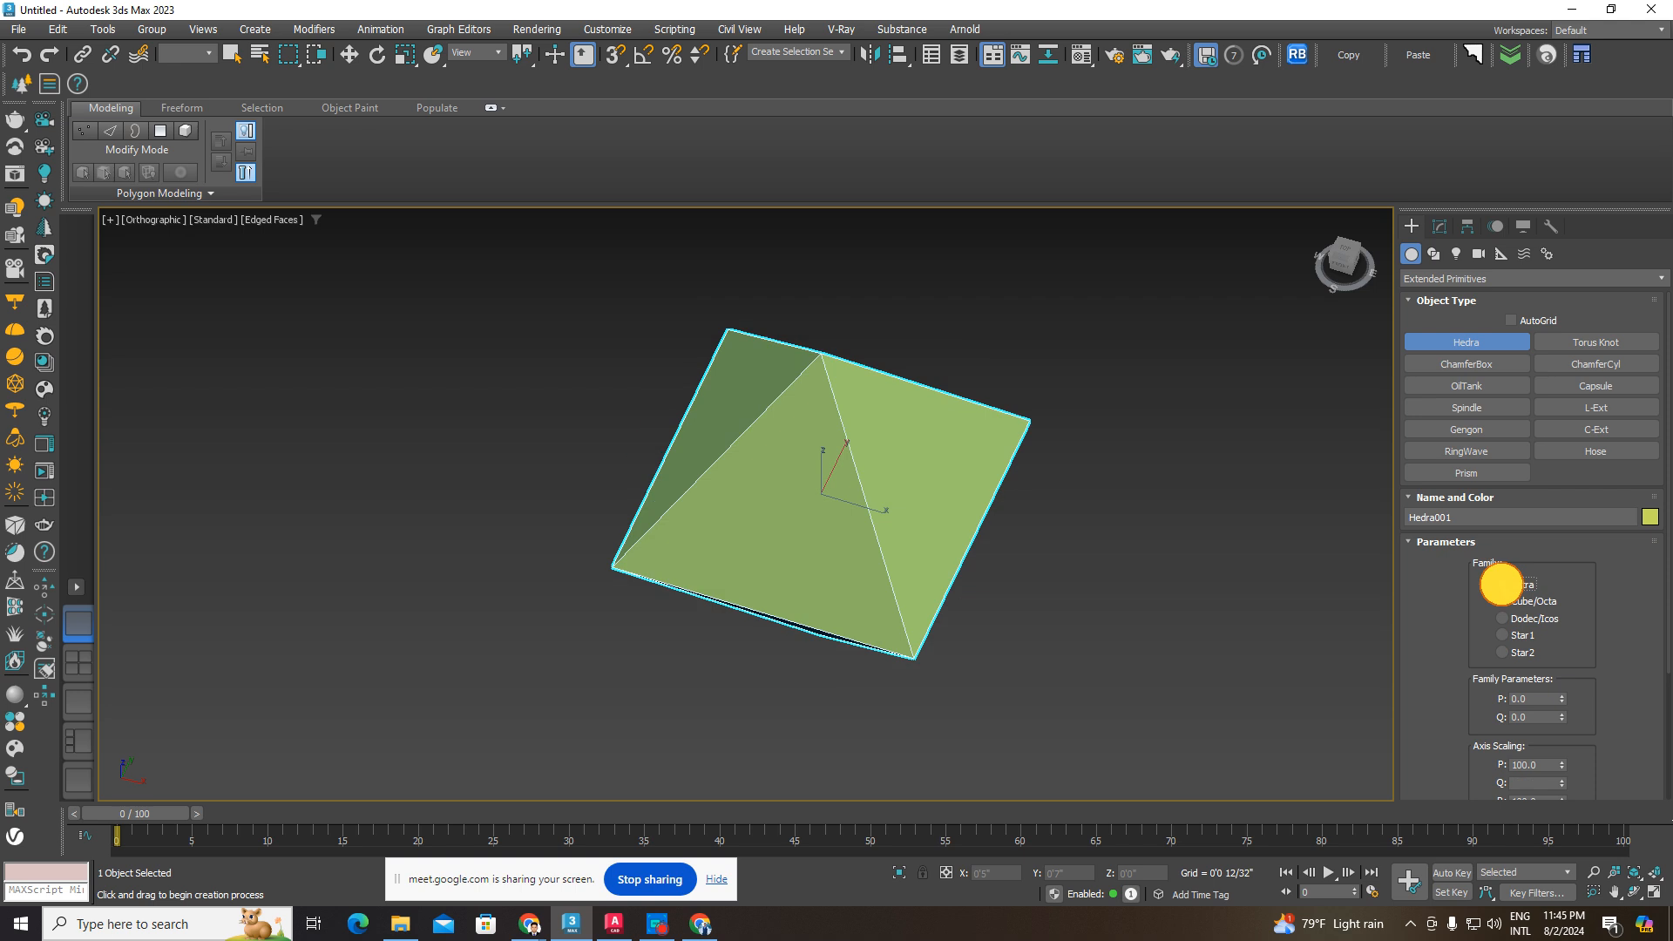
pyautogui.click(1504, 604)
pyautogui.click(1506, 619)
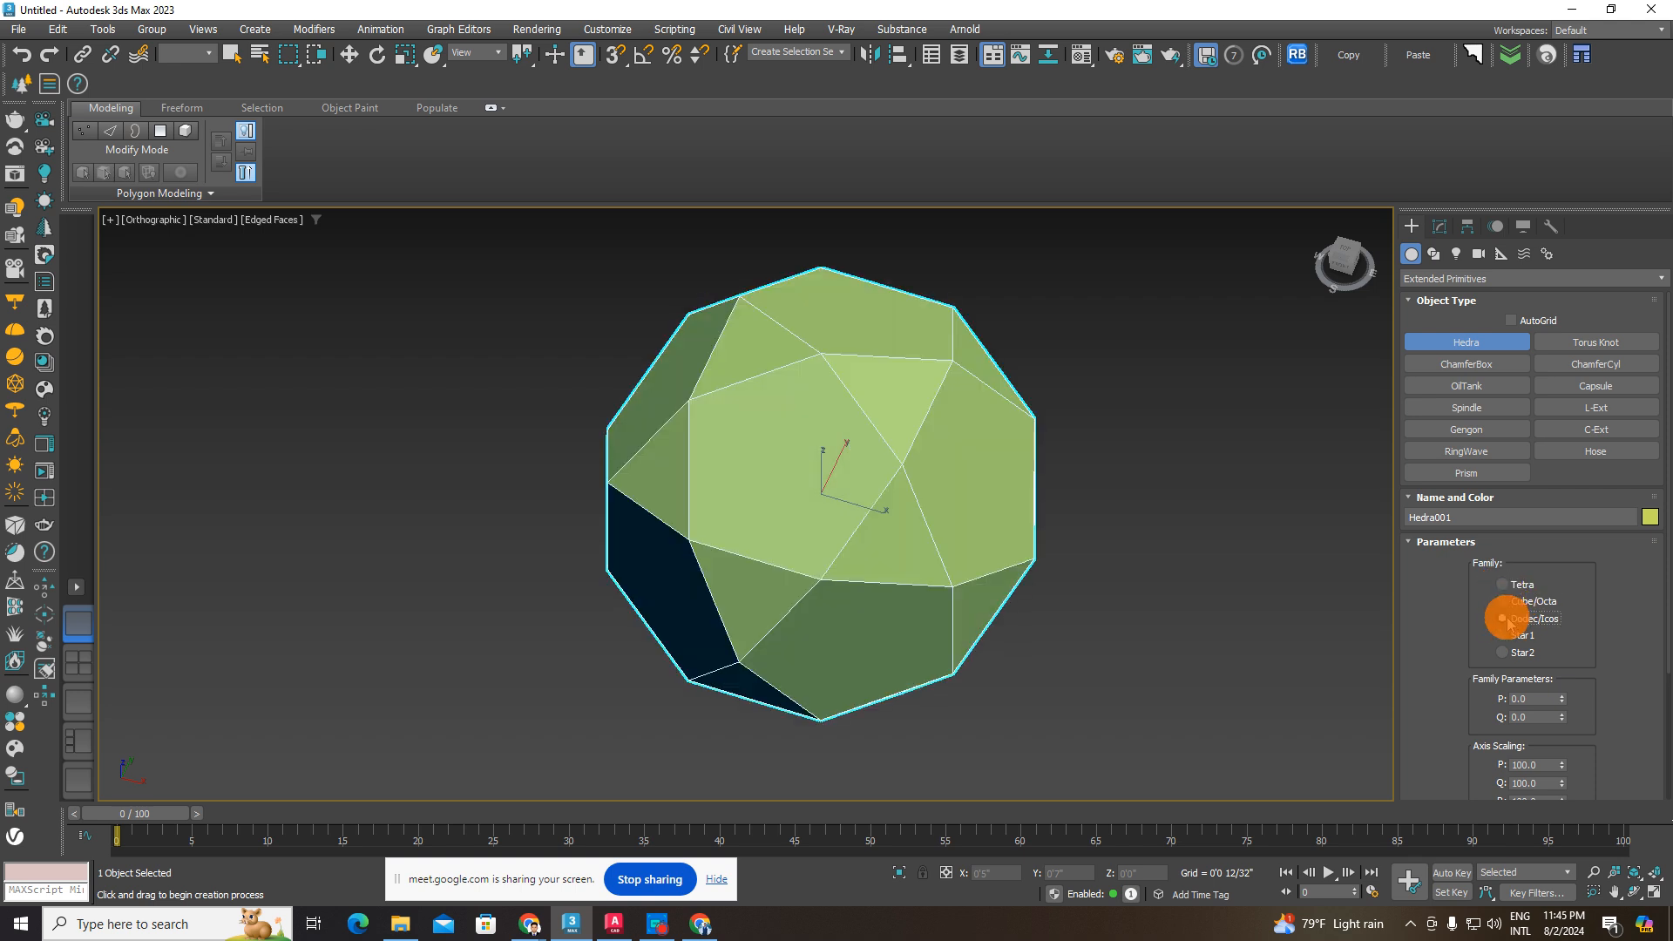
# - Try the Star1 family on the hedra and settle on the Star2 family
pyautogui.click(1505, 637)
pyautogui.keyDown('alt'); pyautogui.moveTo(954, 607); pyautogui.dragTo(1174, 600, button='middle'); pyautogui.keyUp('alt')
pyautogui.click(1504, 652)
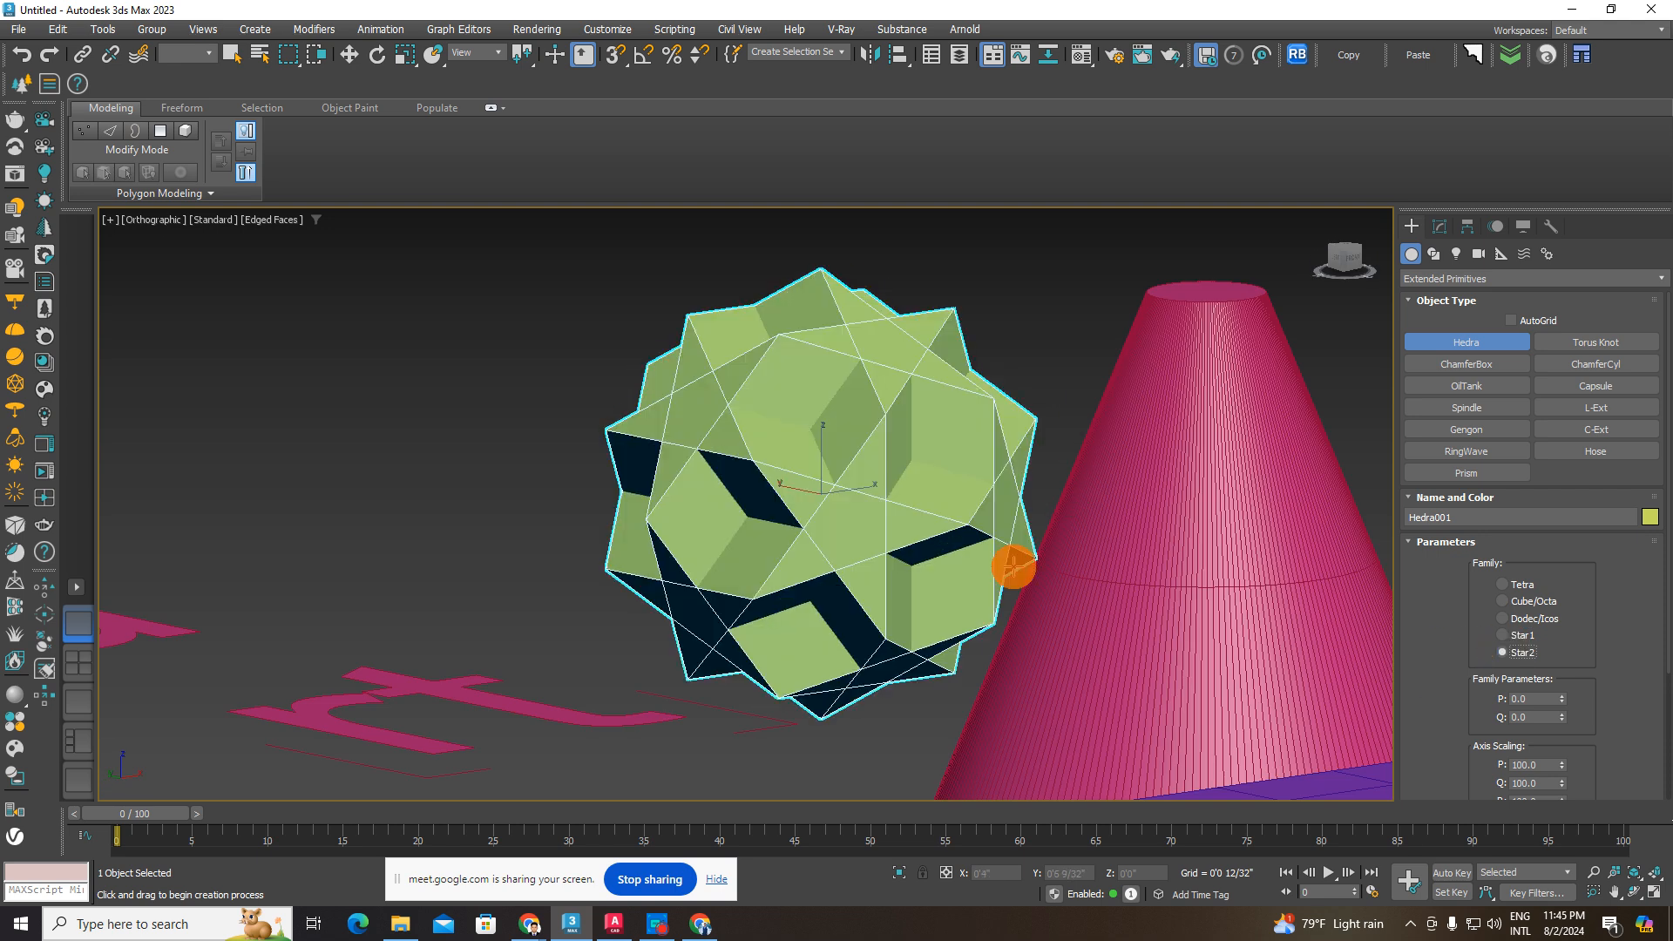
pyautogui.keyDown('alt'); pyautogui.moveTo(1009, 567); pyautogui.dragTo(876, 571, button='middle'); pyautogui.keyUp('alt')
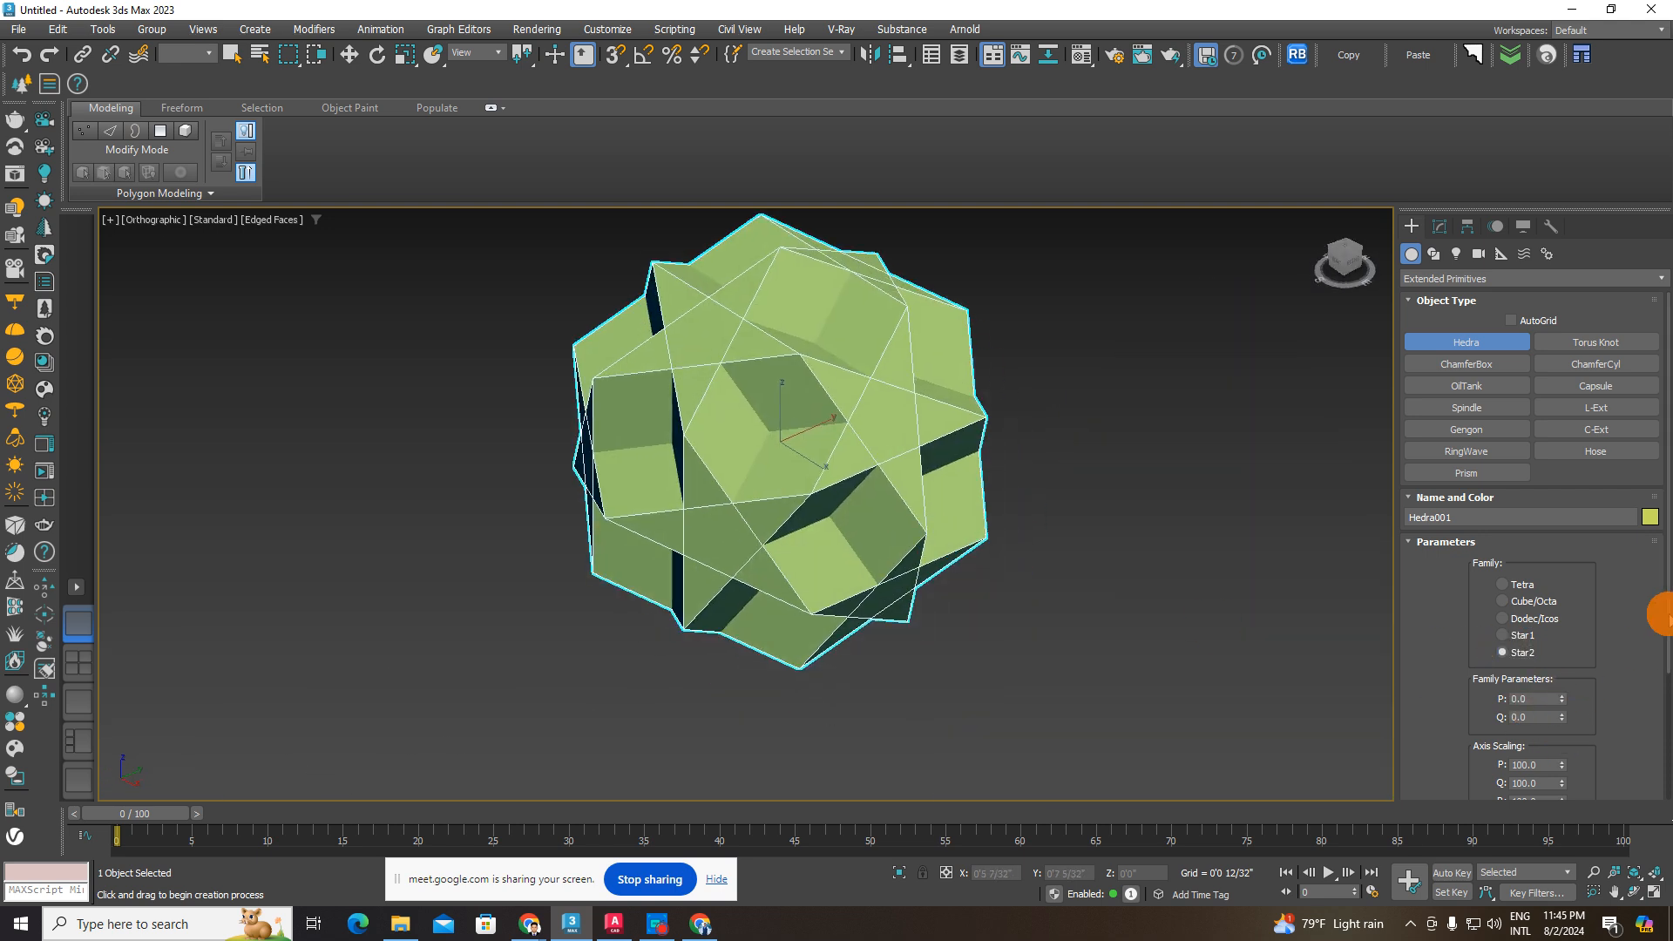
# - Set the hedra's family parameter P to 0.85 and review its remaining parameters
pyautogui.scroll(-3, 1654, 642)
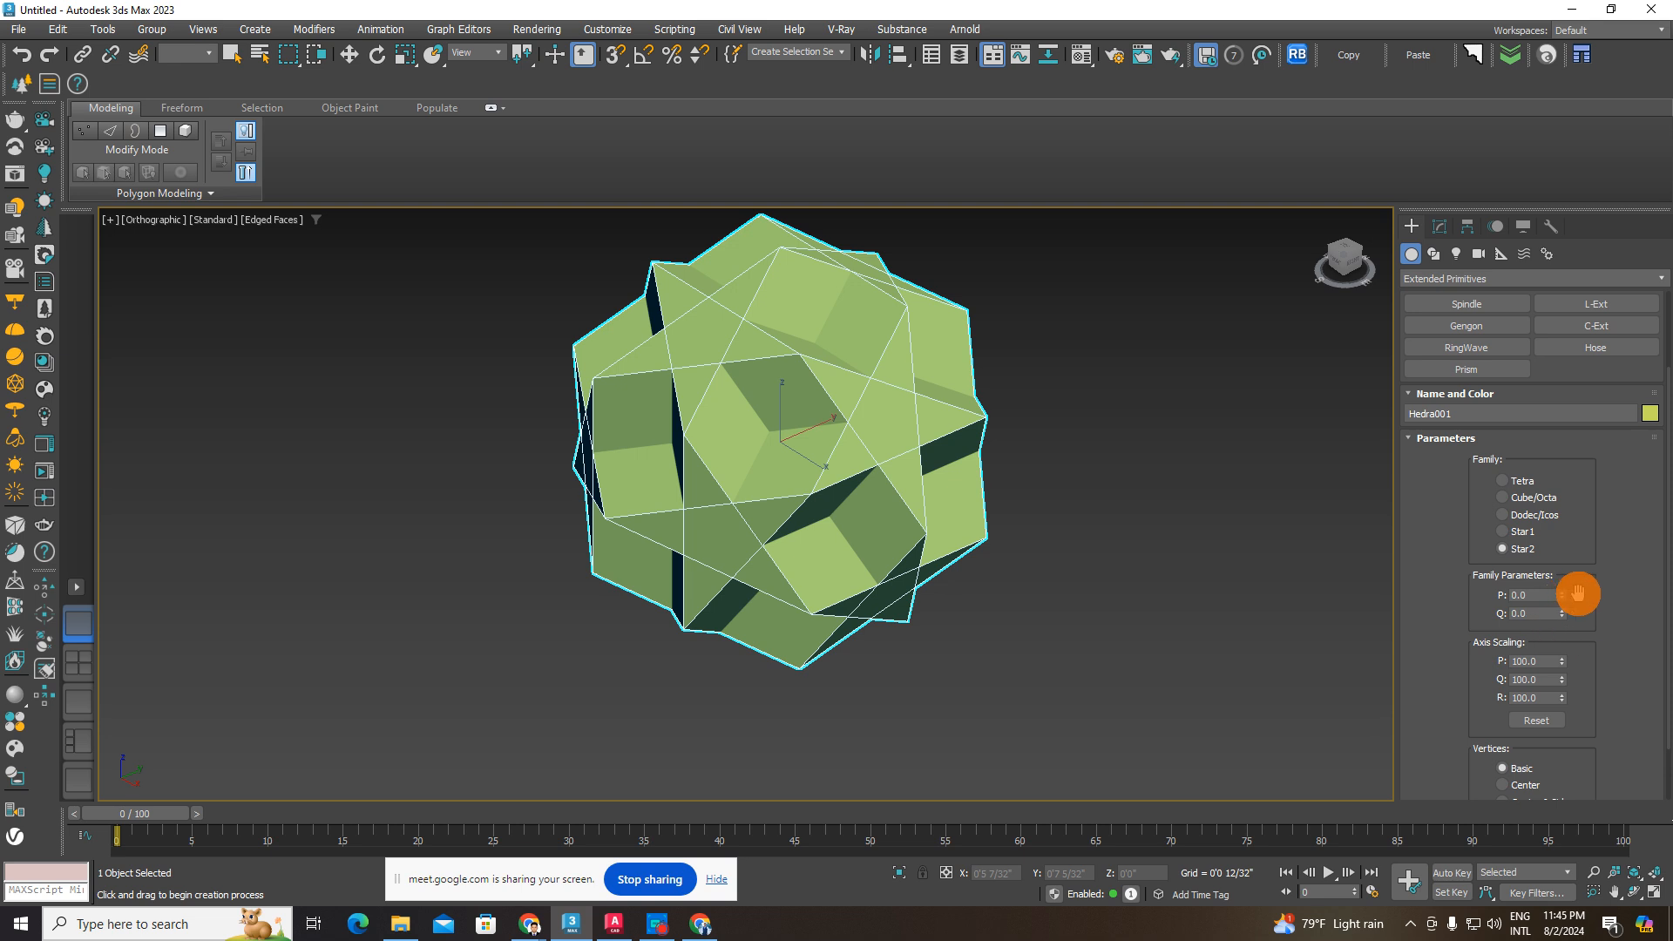
pyautogui.moveTo(1563, 595); pyautogui.dragTo(1637, 587)
pyautogui.scroll(-2, 1647, 595)
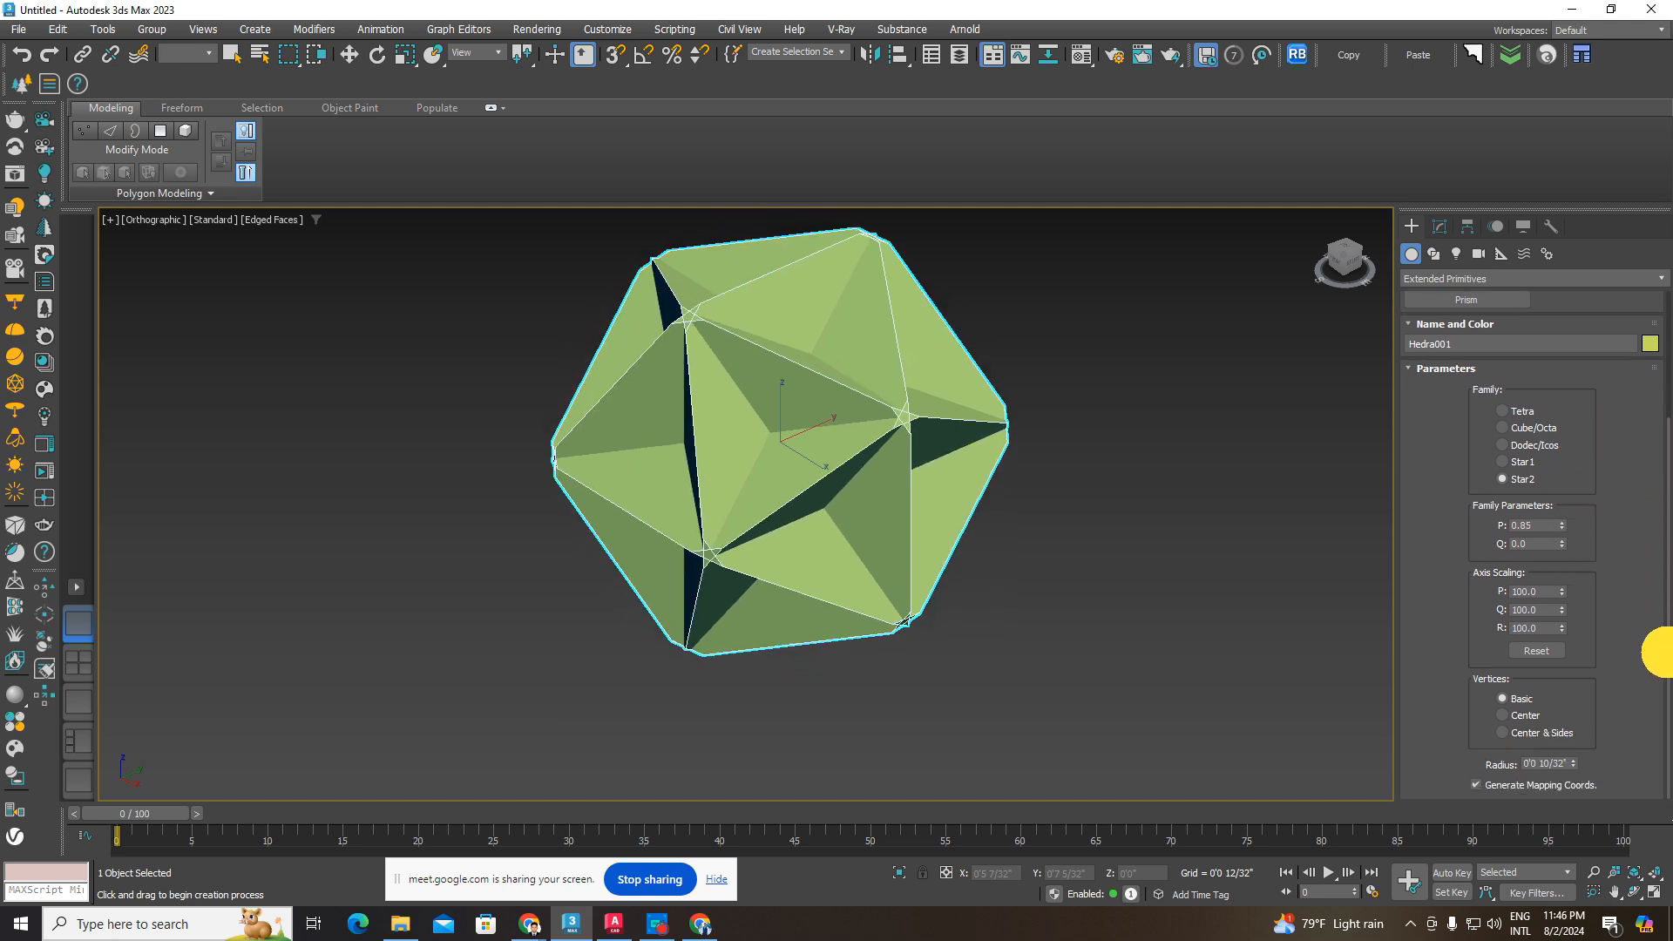
pyautogui.scroll(4, 1654, 488)
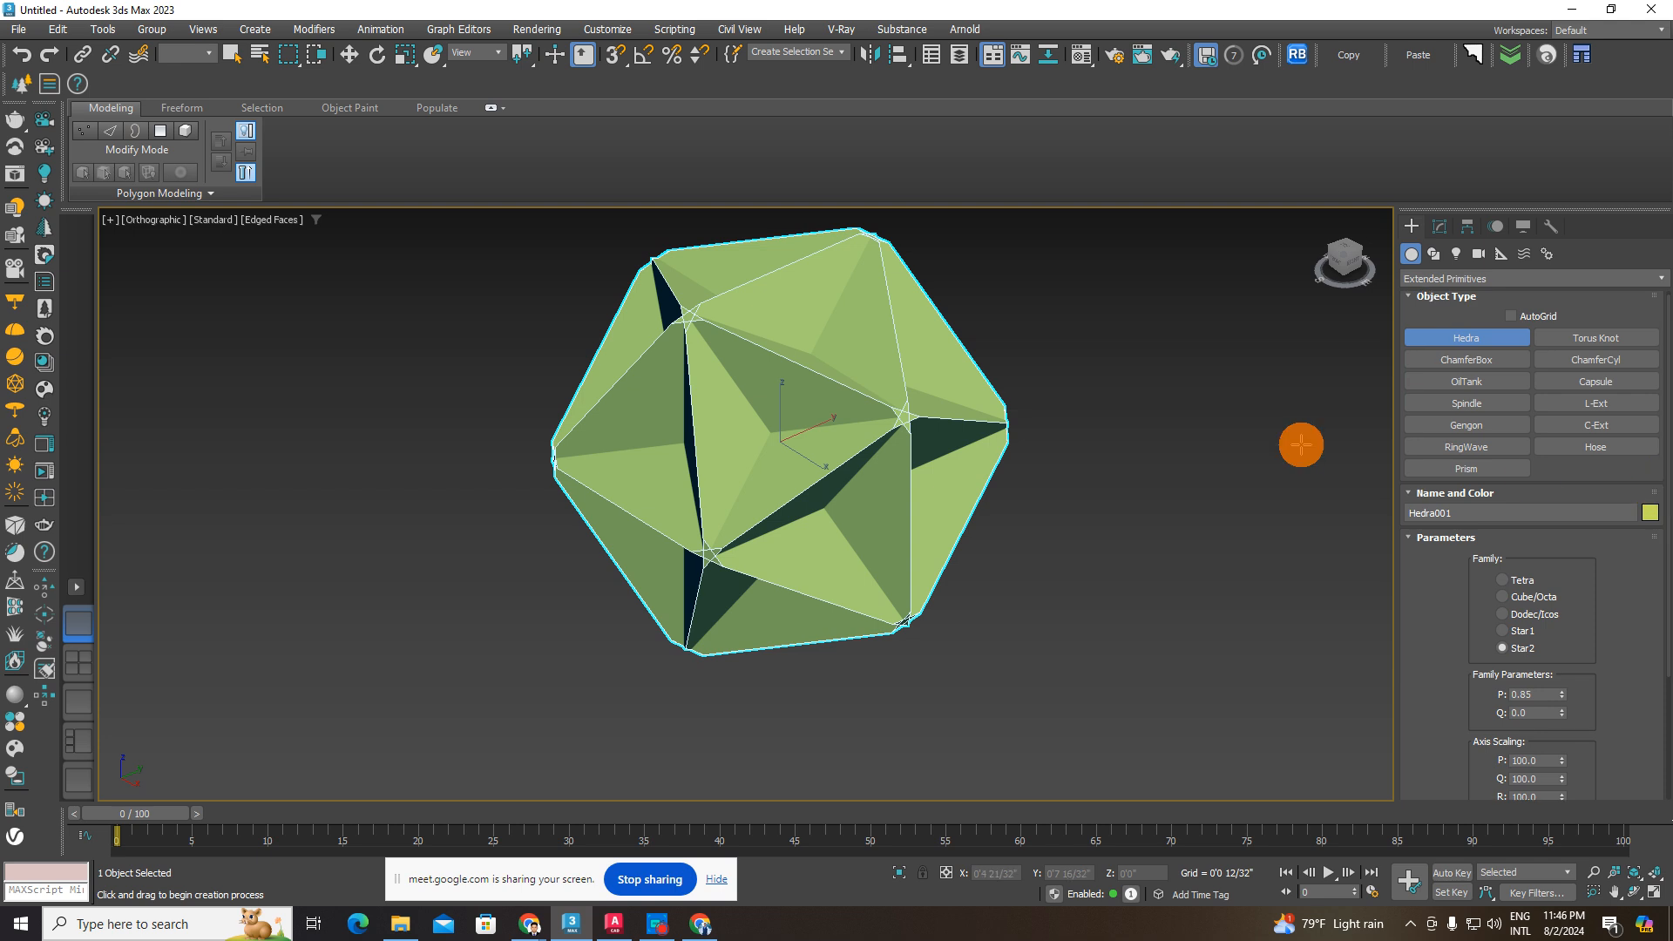
# - Move the hedra slightly lower with the Move tool and frame it in a straight-on view
pyautogui.click(349, 54)
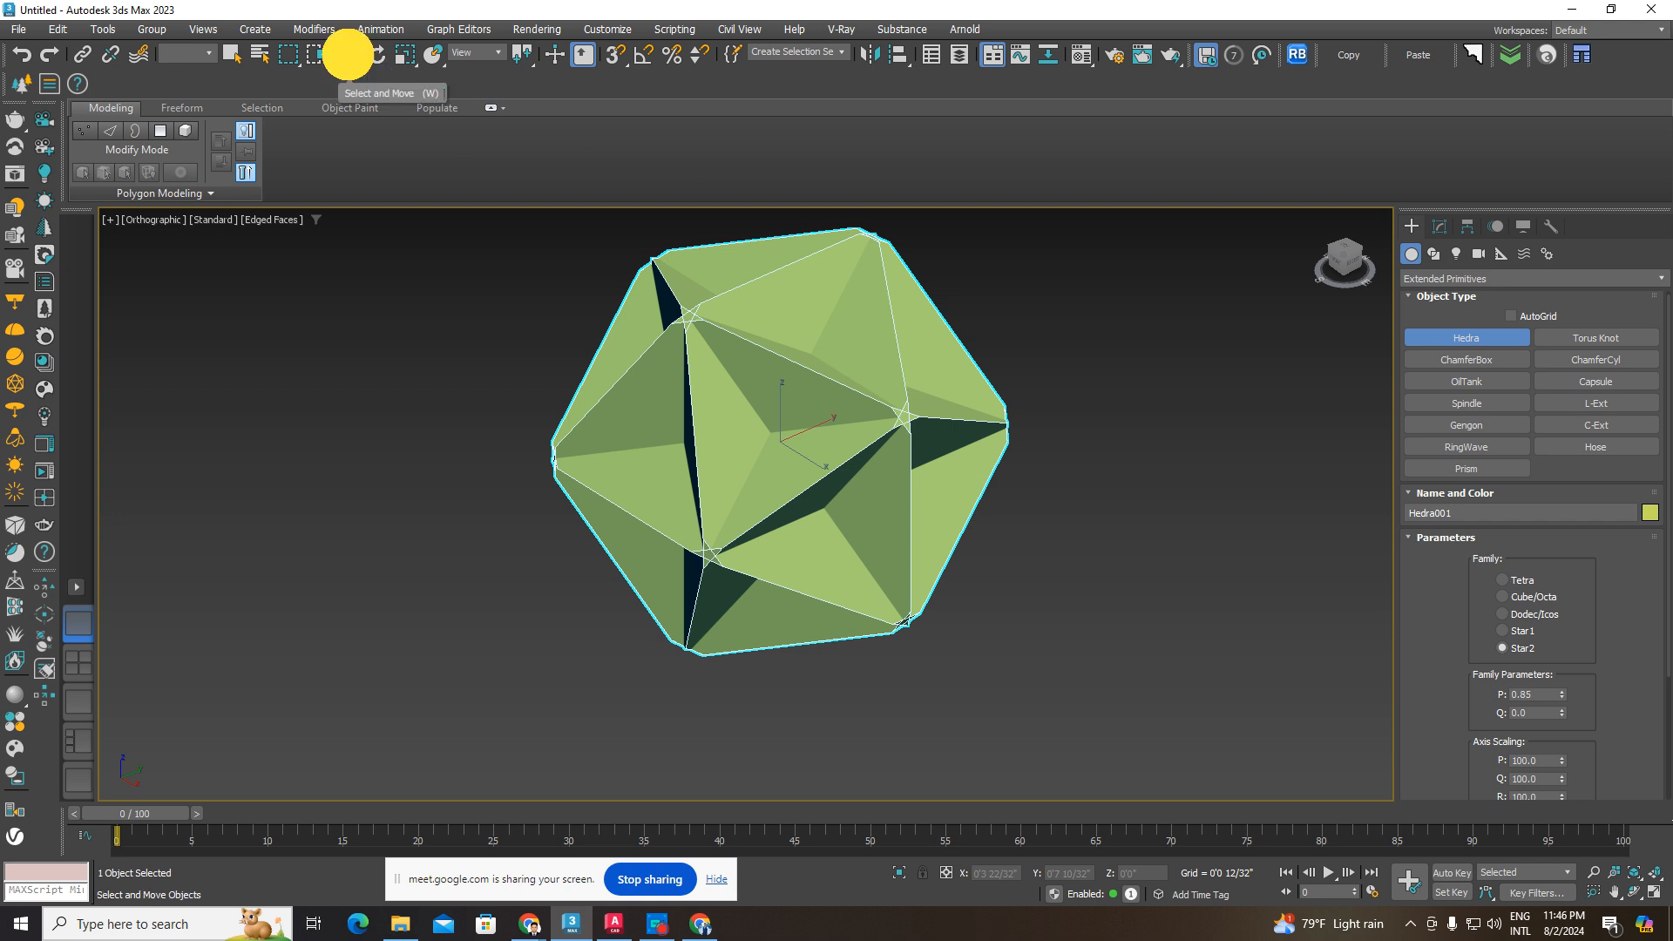
pyautogui.click(848, 296)
pyautogui.moveTo(829, 355); pyautogui.dragTo(828, 384)
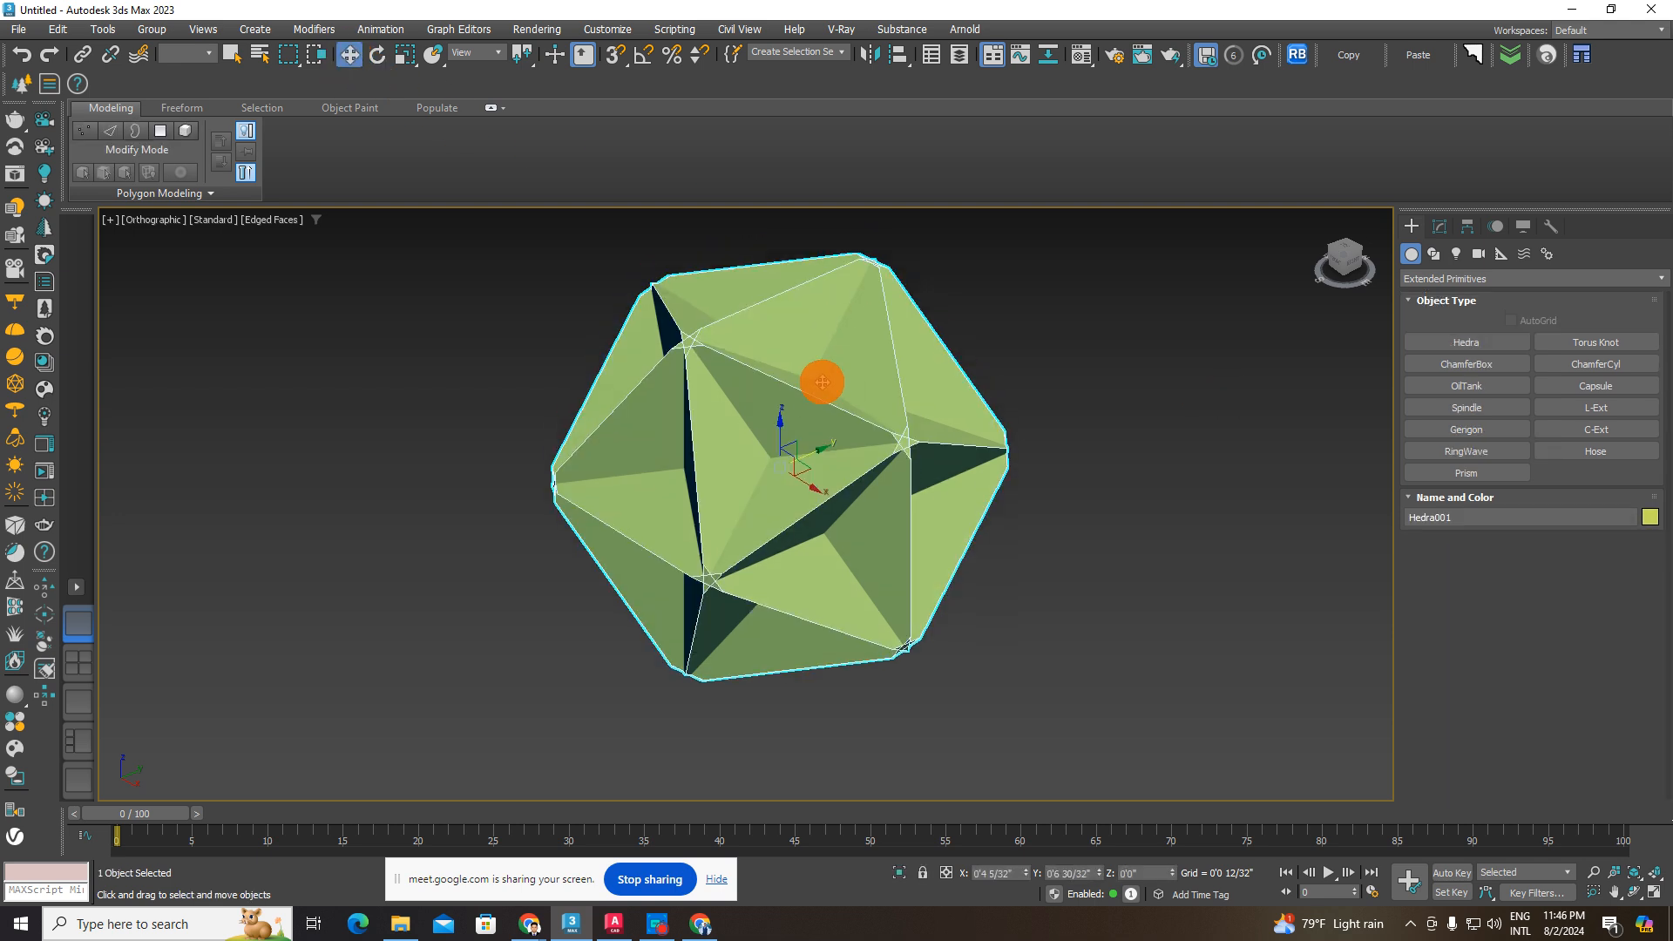
pyautogui.click(1347, 244)
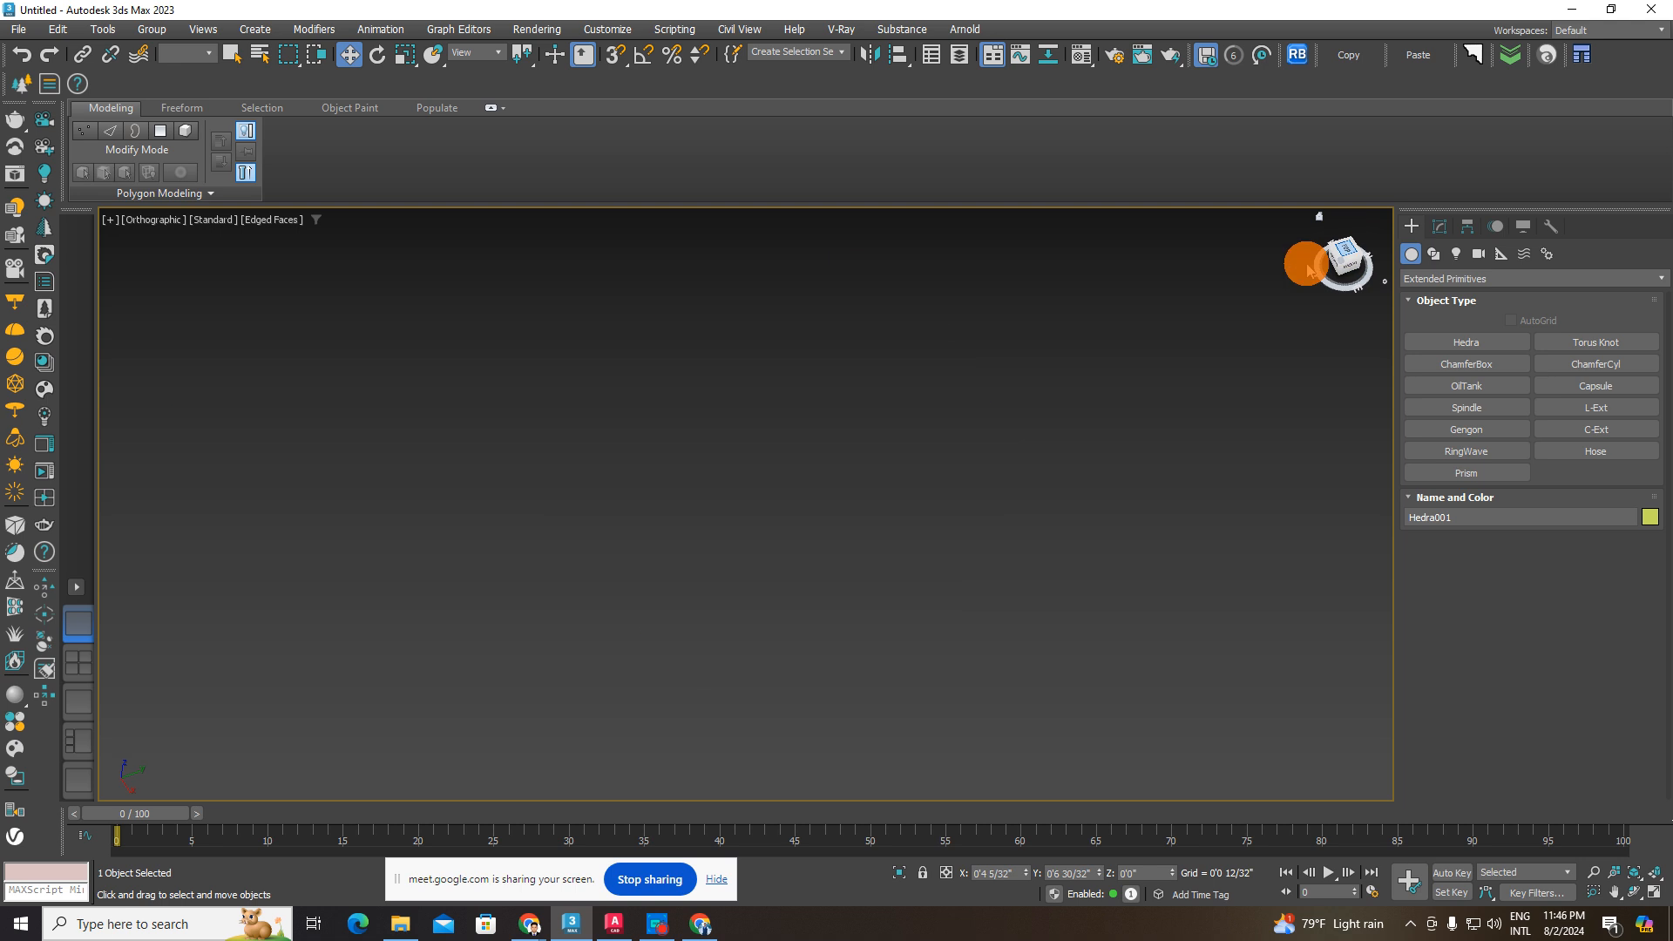
pyautogui.press('z')
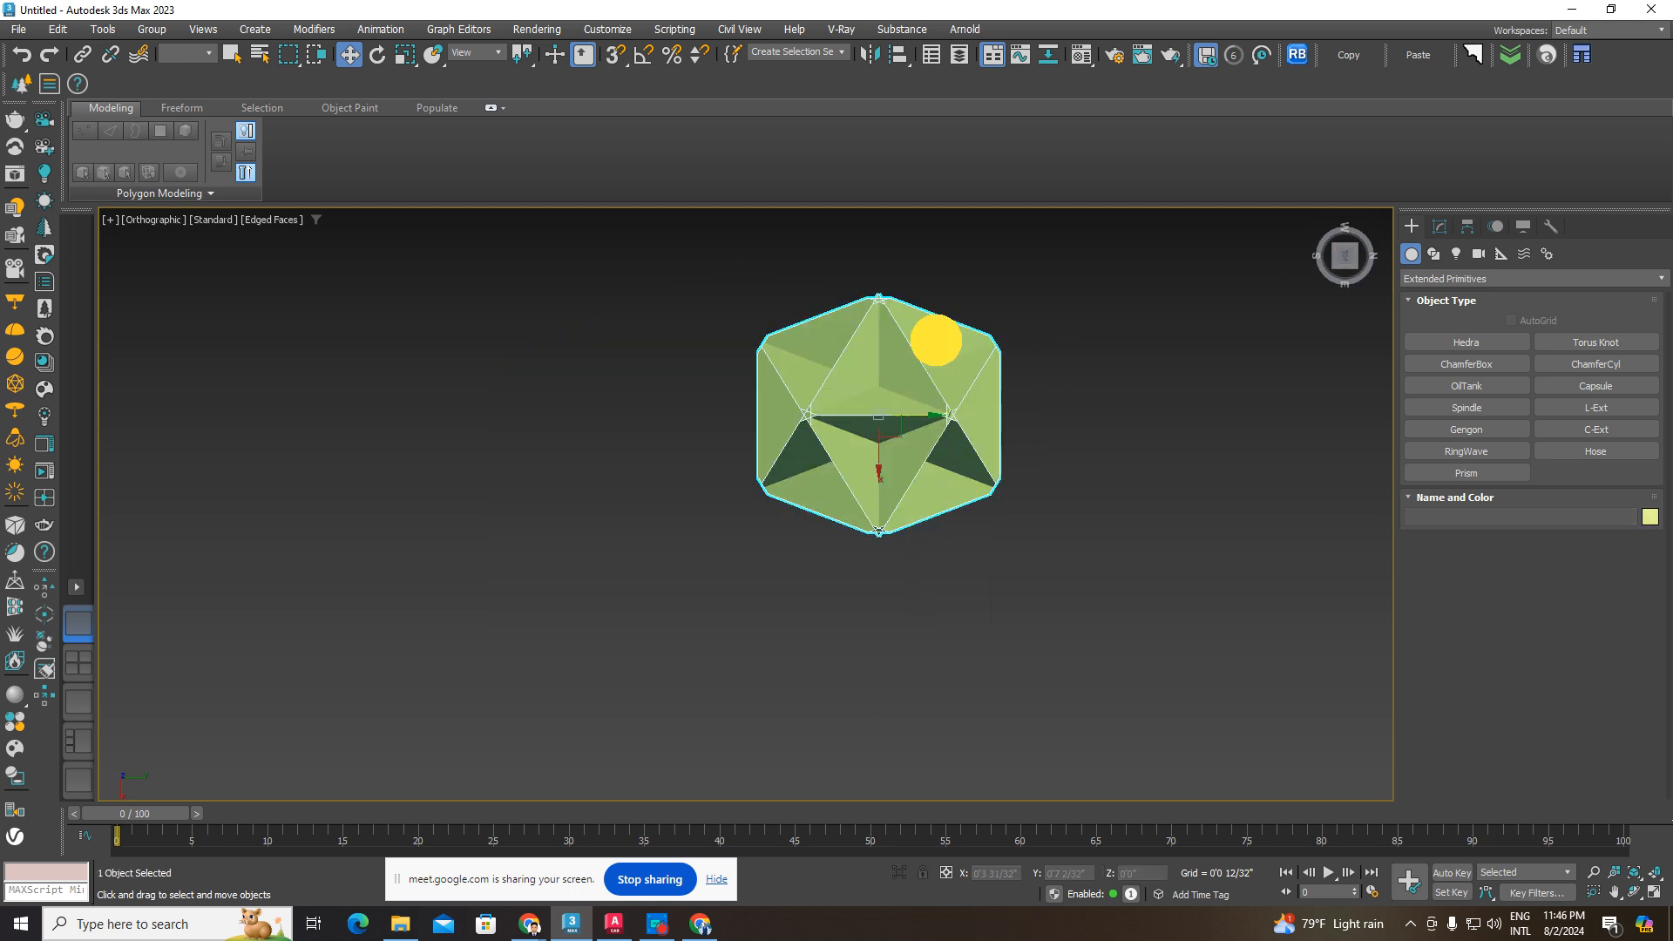
pyautogui.scroll(2, 934, 332)
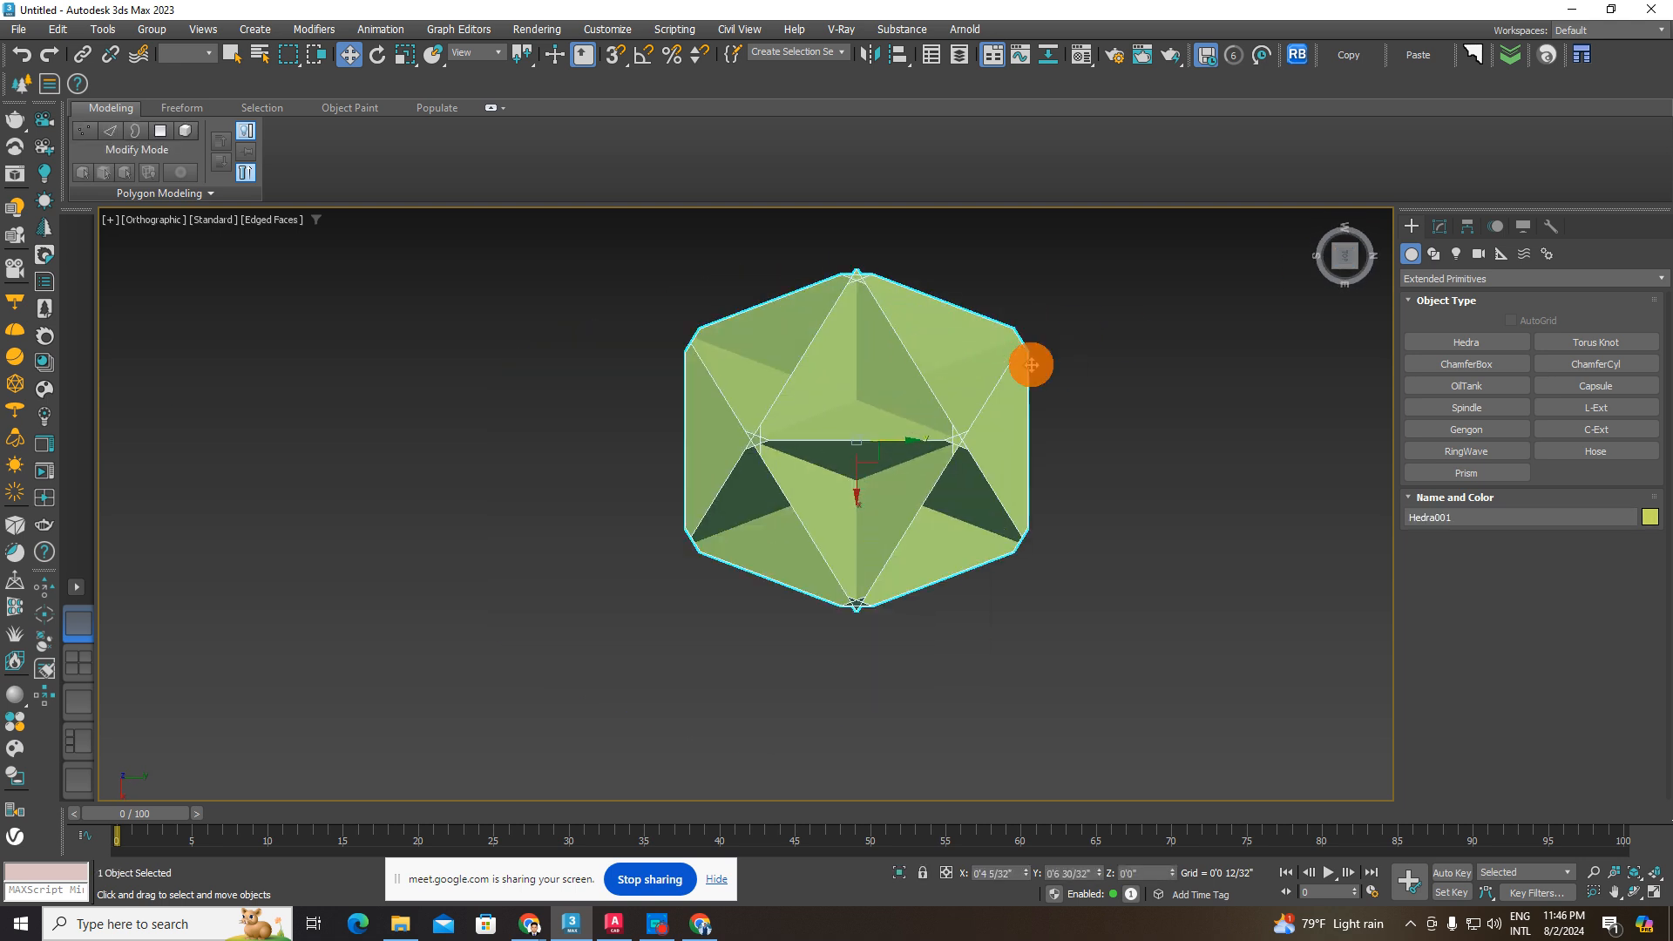
# - Try Decimal Inches in Units Setup, restore Feet w/Fractional Inches and close the dialog without applying
pyautogui.click(537, 30)
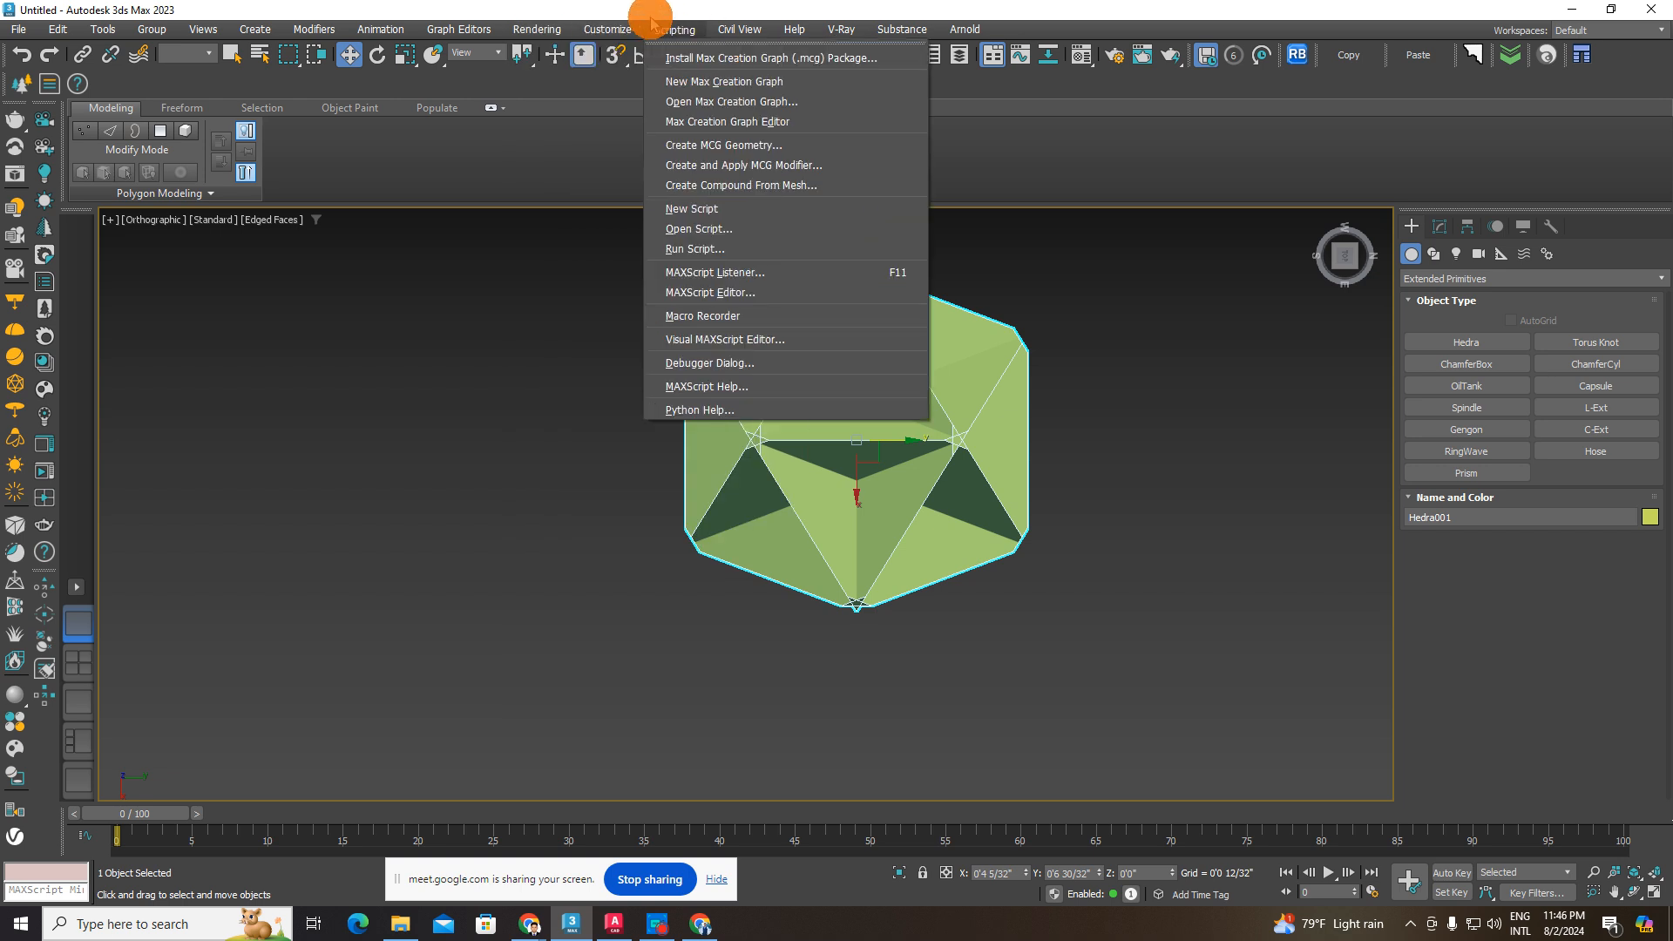
pyautogui.click(618, 27)
pyautogui.click(618, 27)
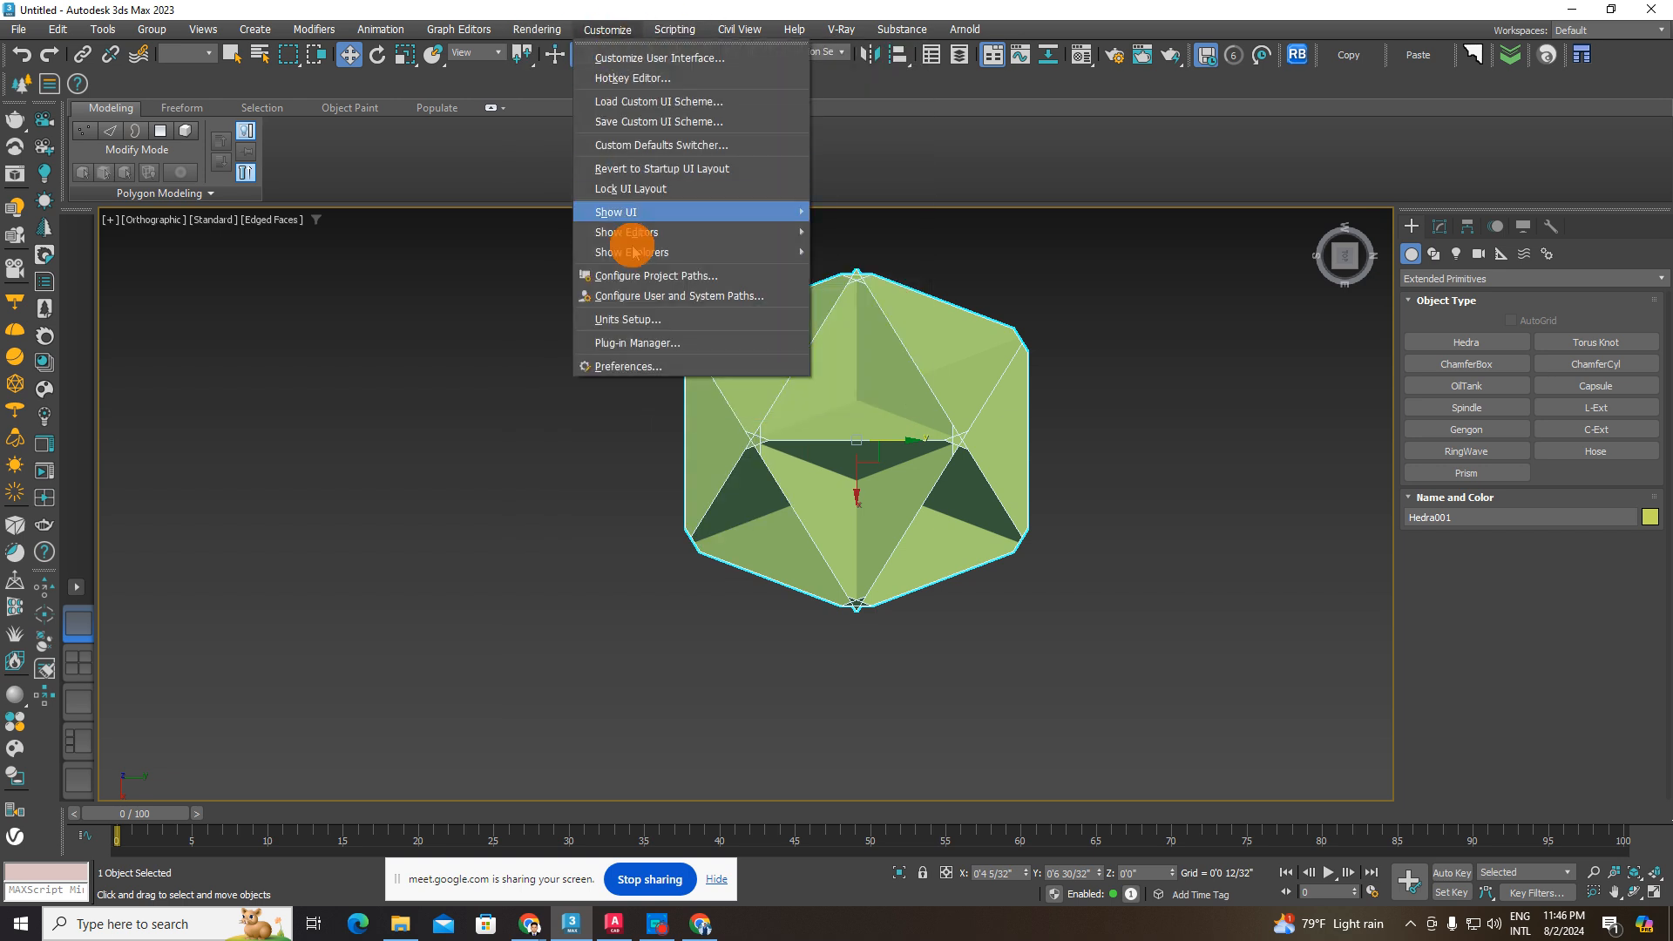
pyautogui.click(642, 321)
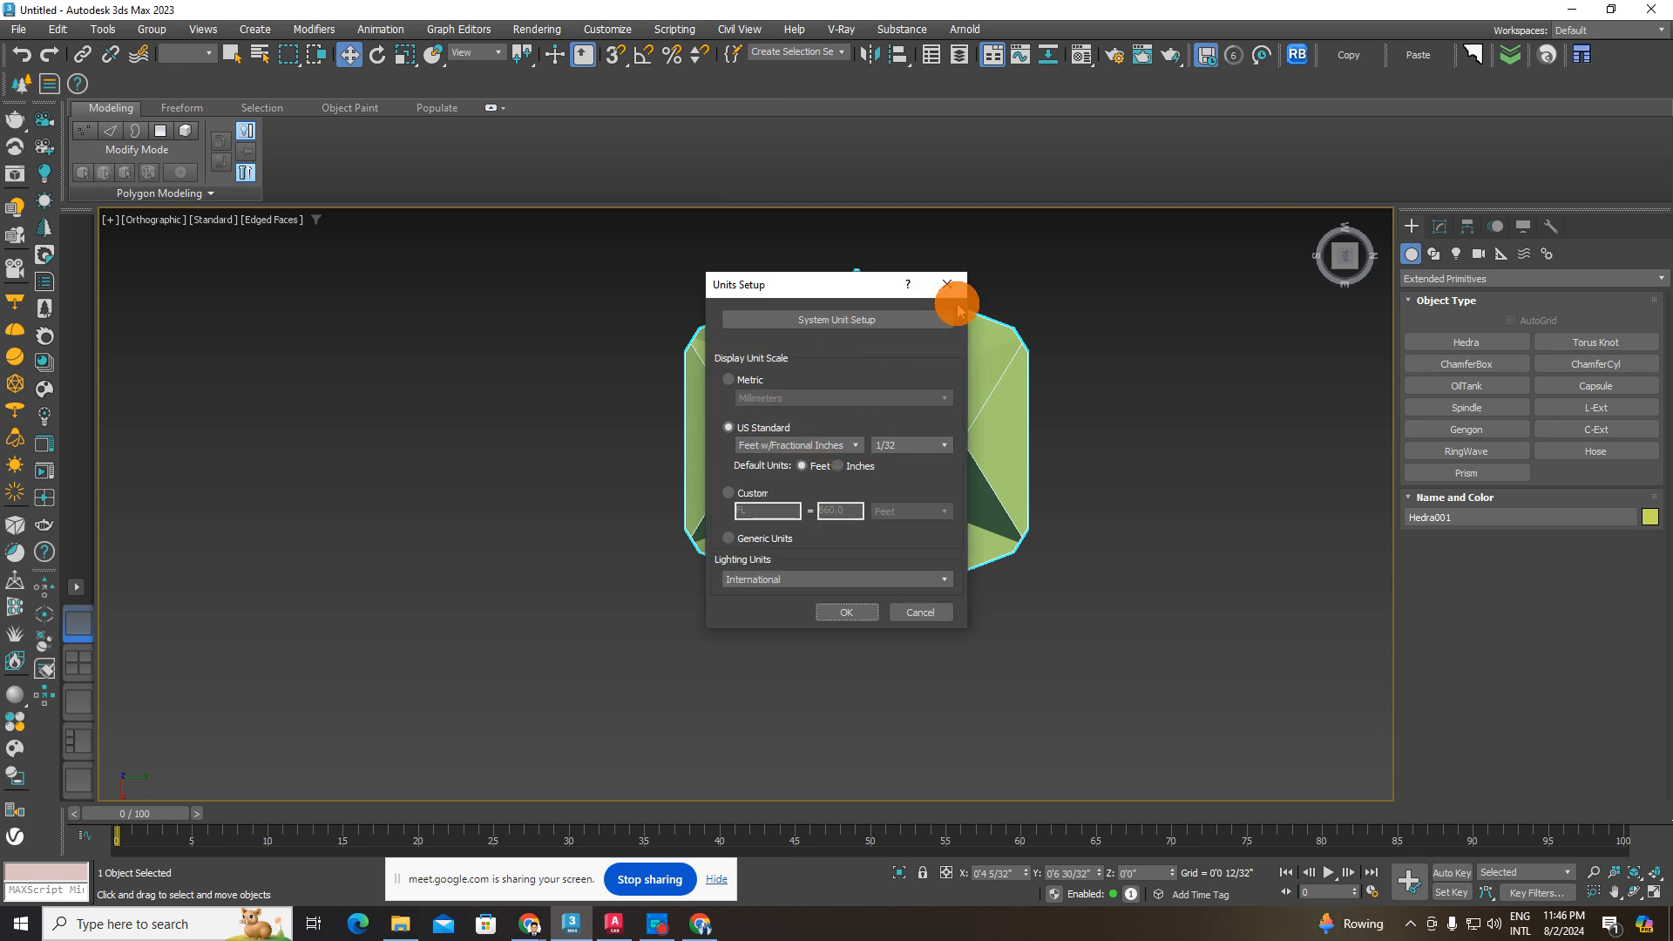
pyautogui.click(780, 446)
pyautogui.click(767, 472)
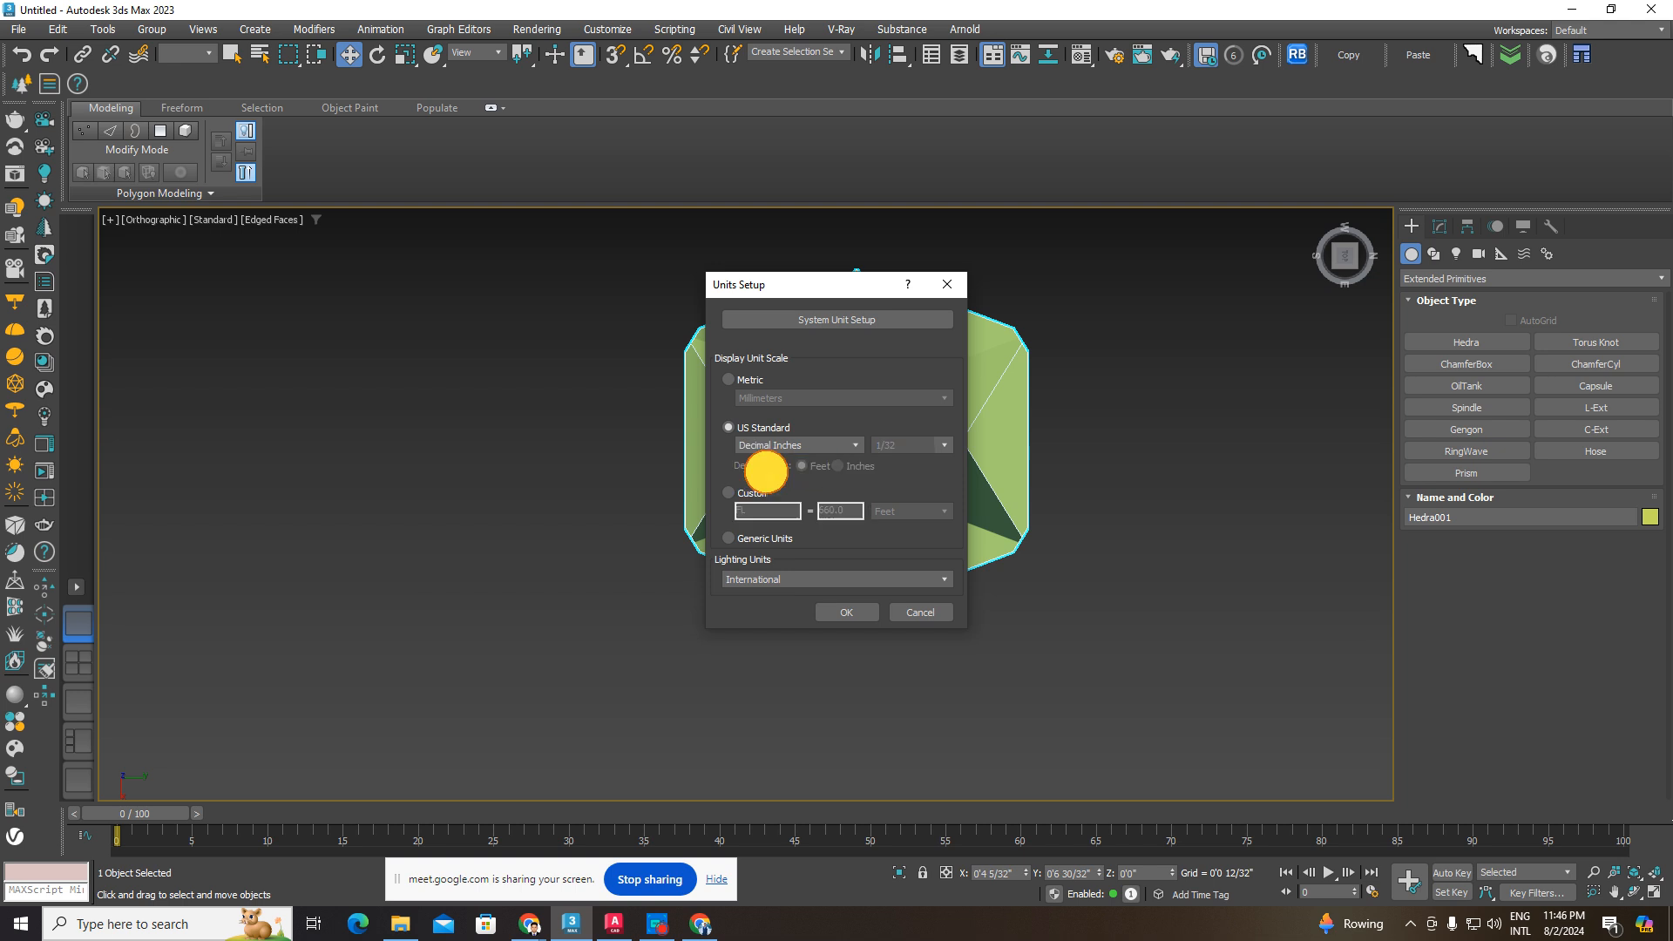
pyautogui.click(799, 444)
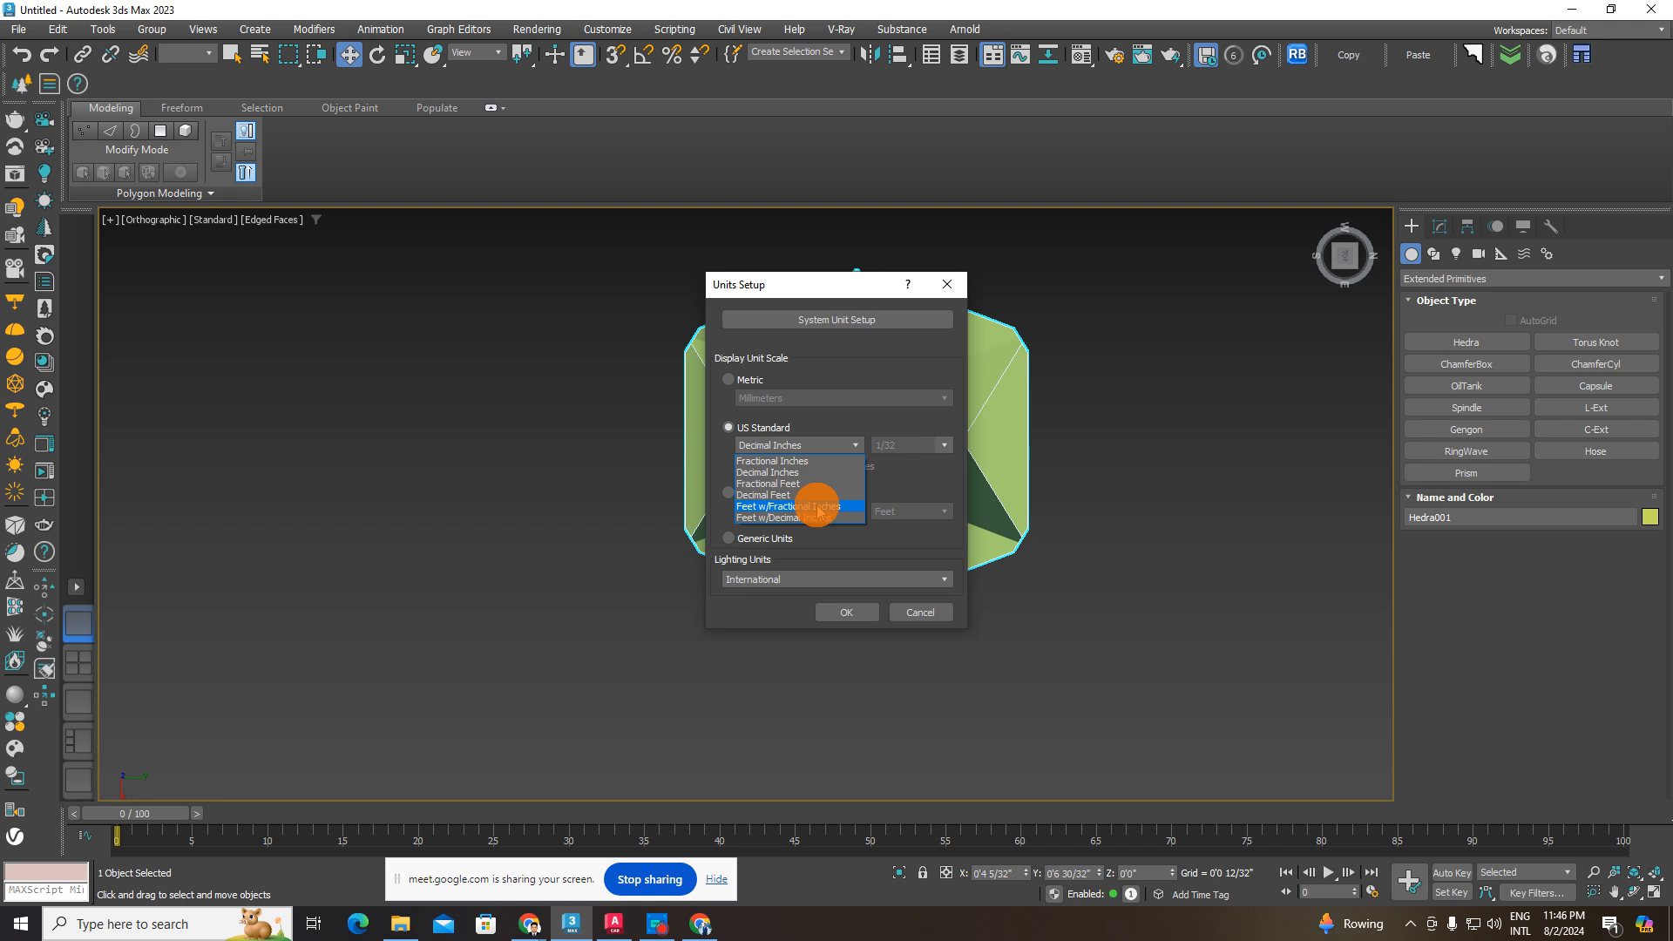
pyautogui.click(820, 507)
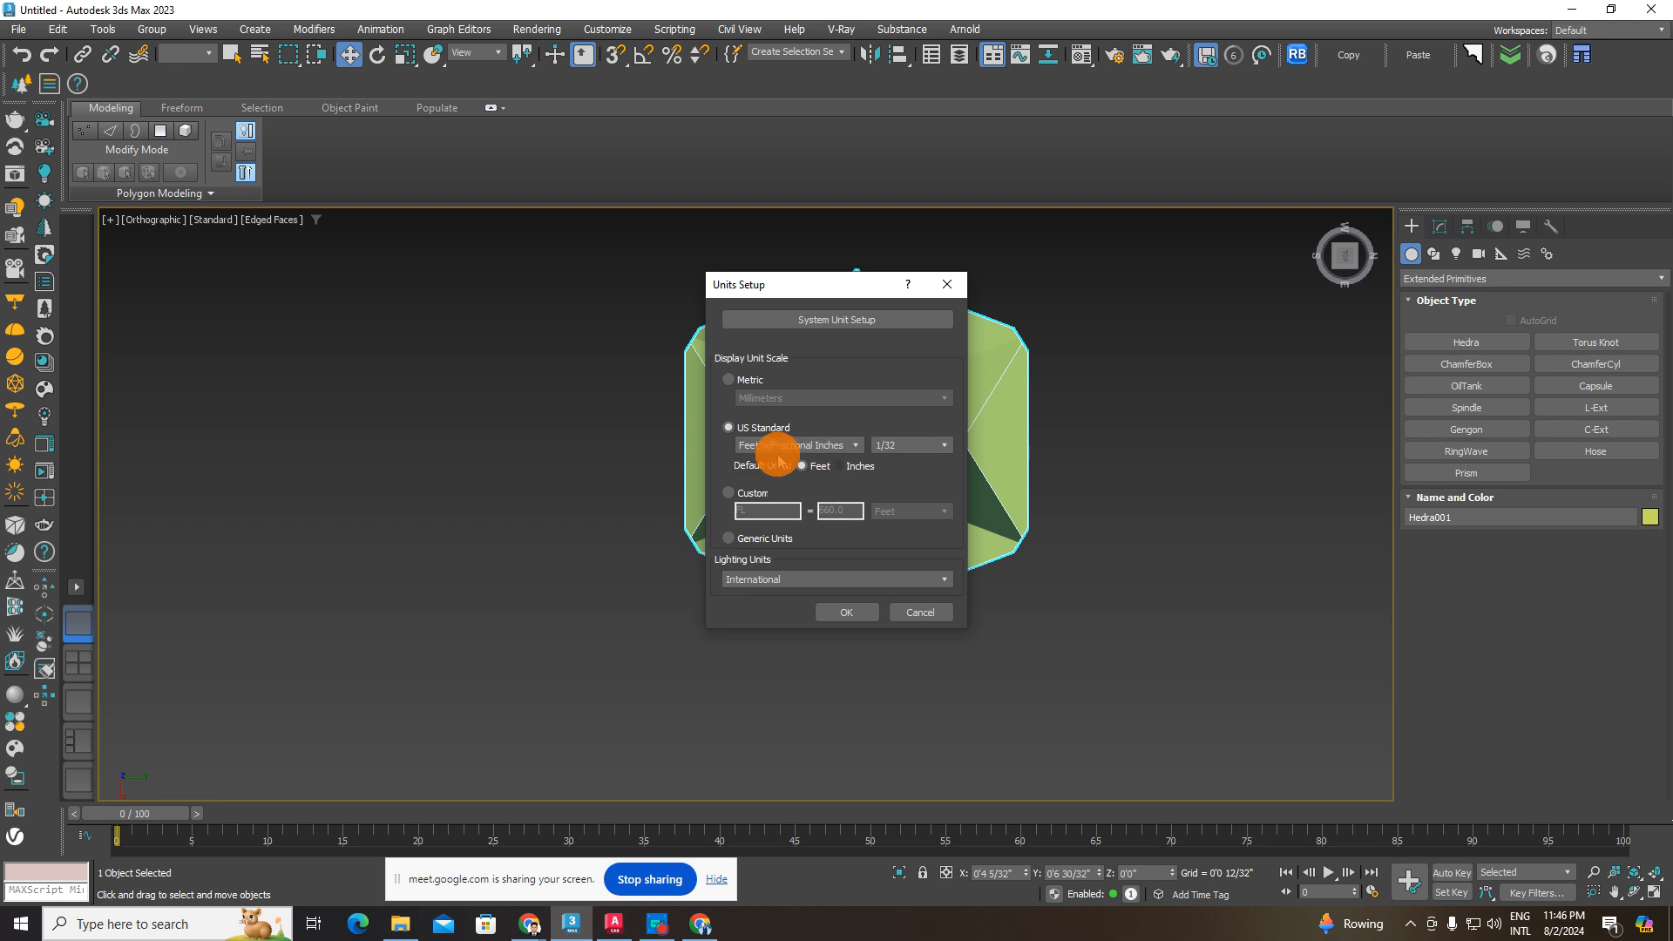
pyautogui.click(947, 284)
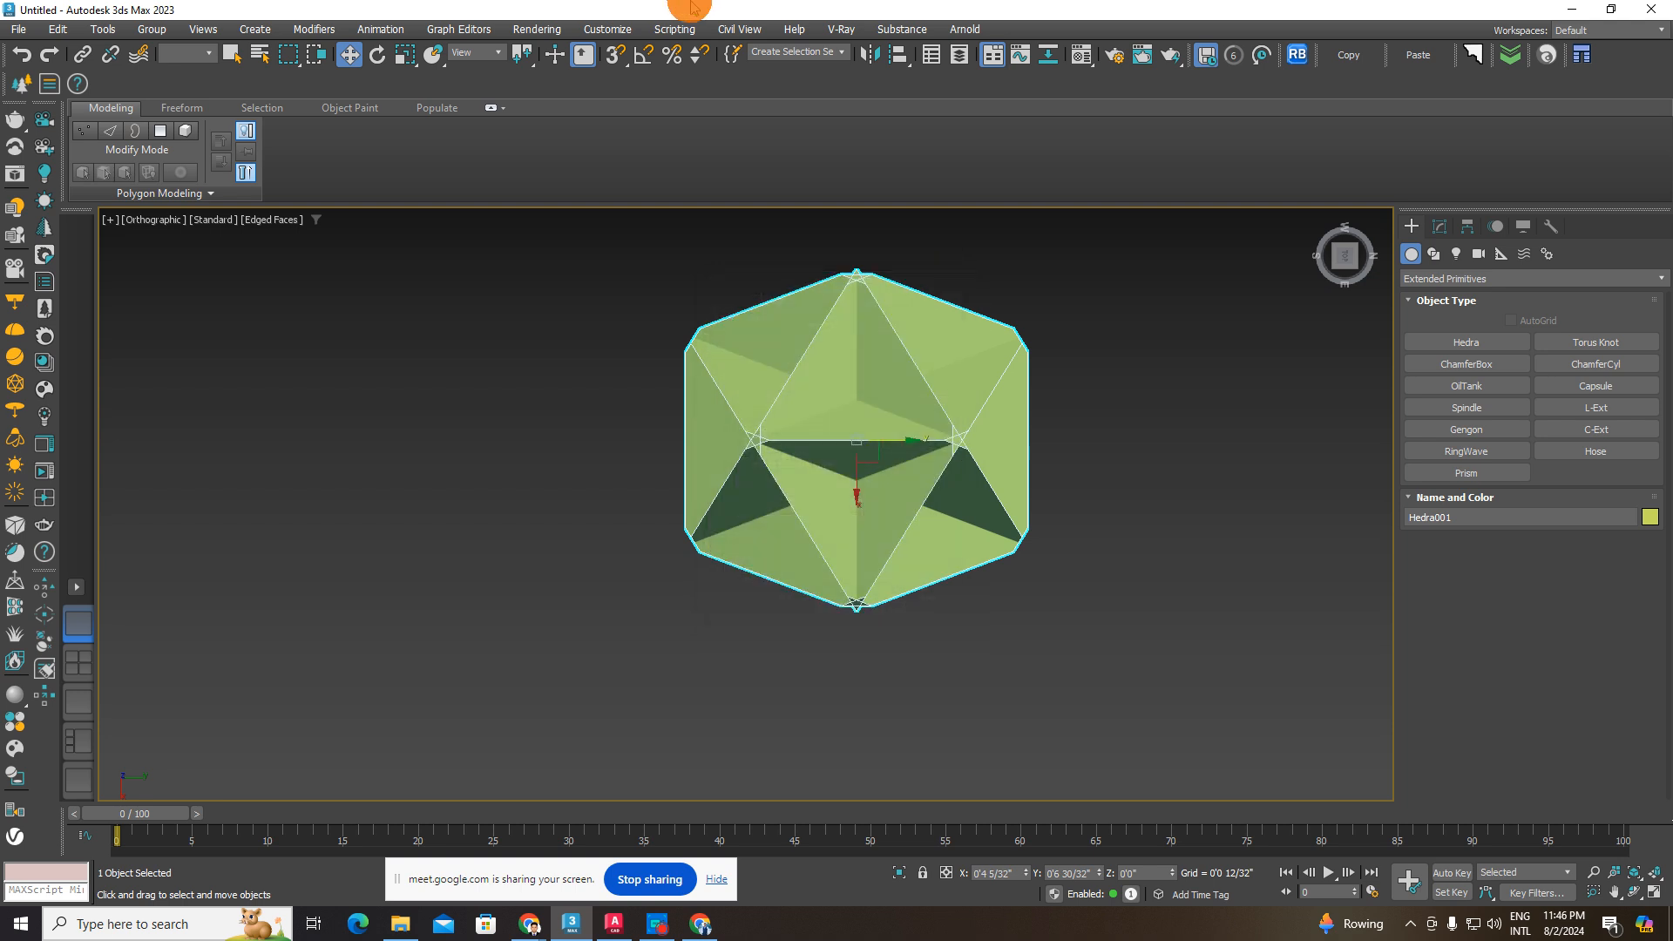
# - Reopen Units Setup and choose Feet w/Fractional Inches as the US Standard display unit
pyautogui.click(607, 29)
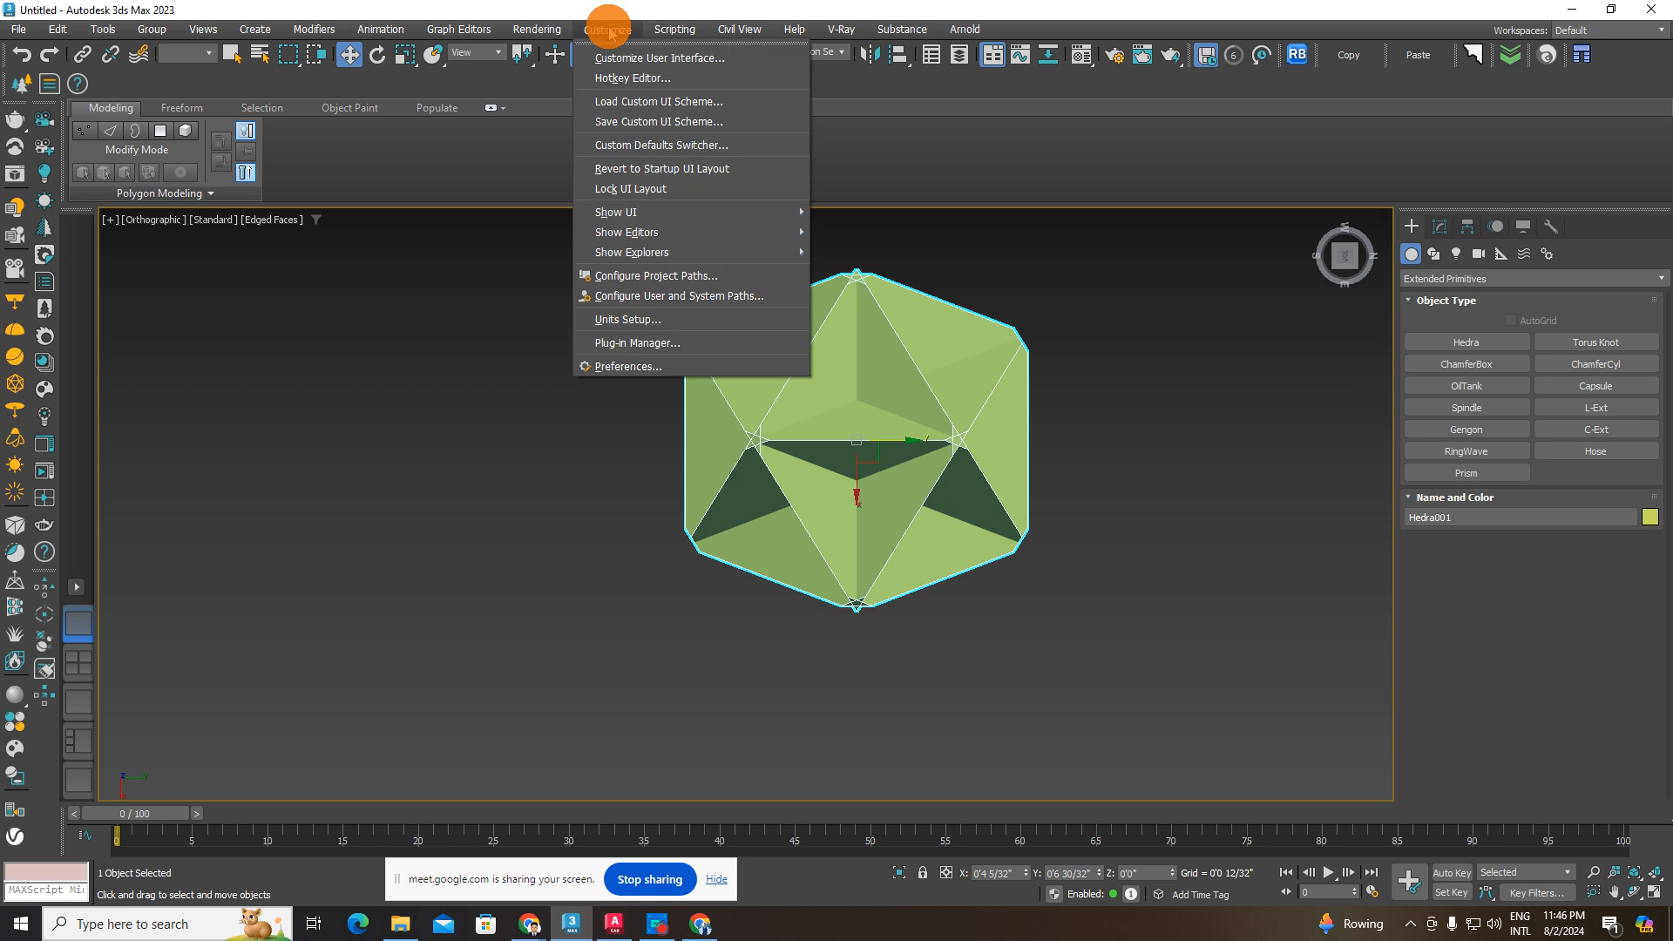
pyautogui.click(631, 321)
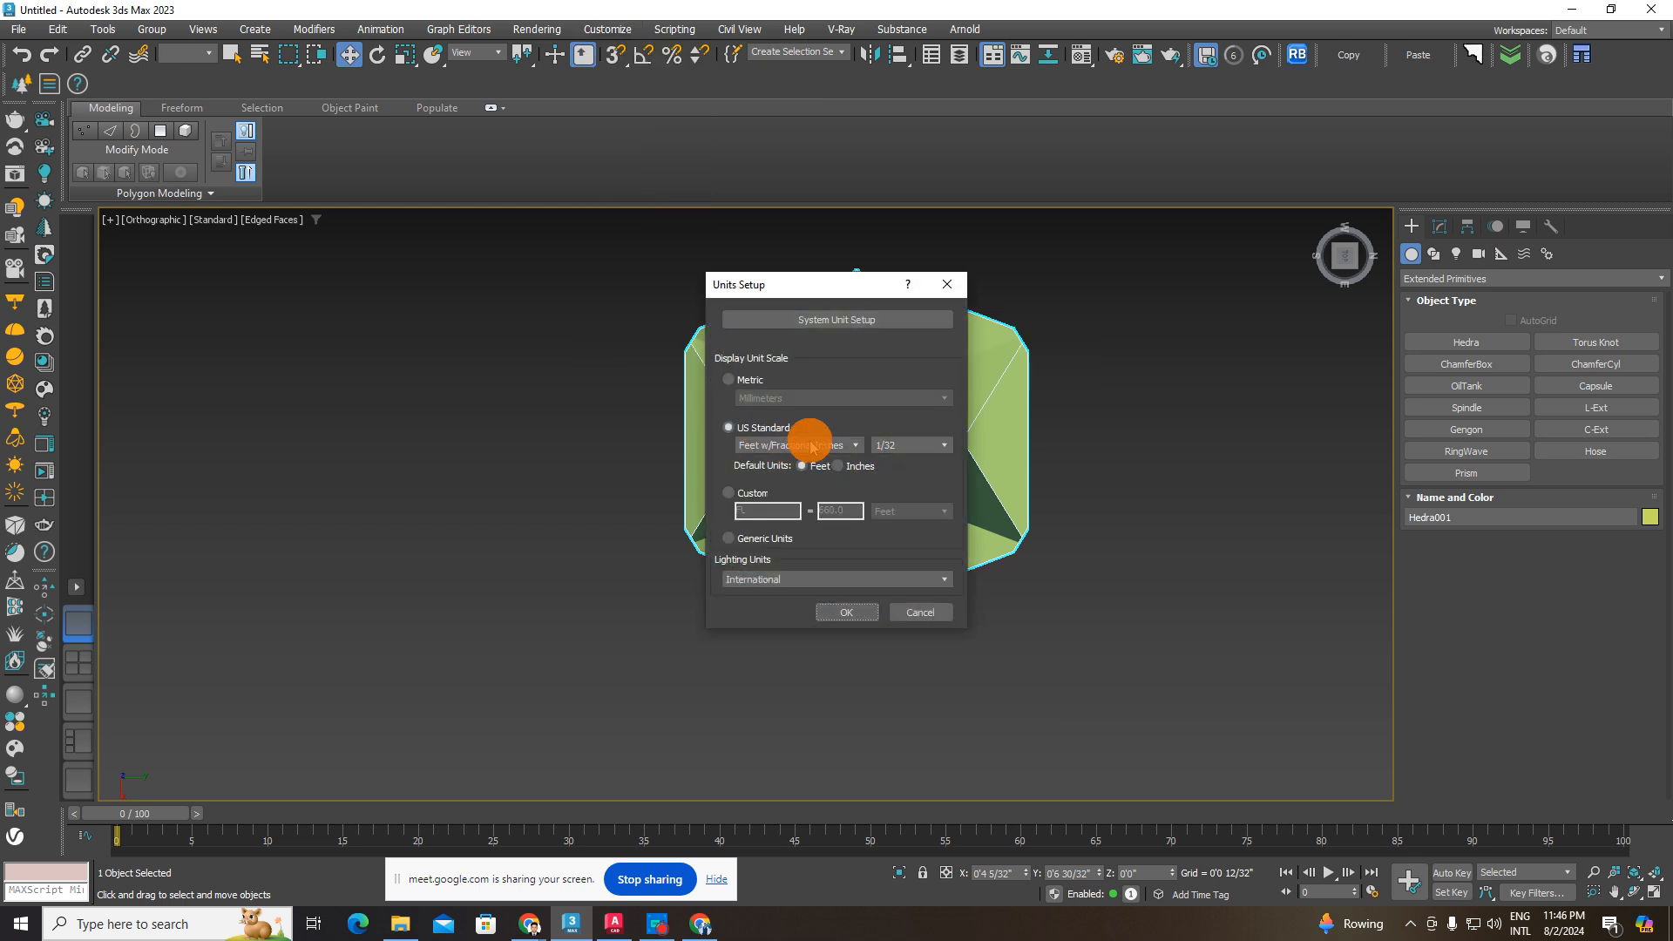
pyautogui.click(800, 445)
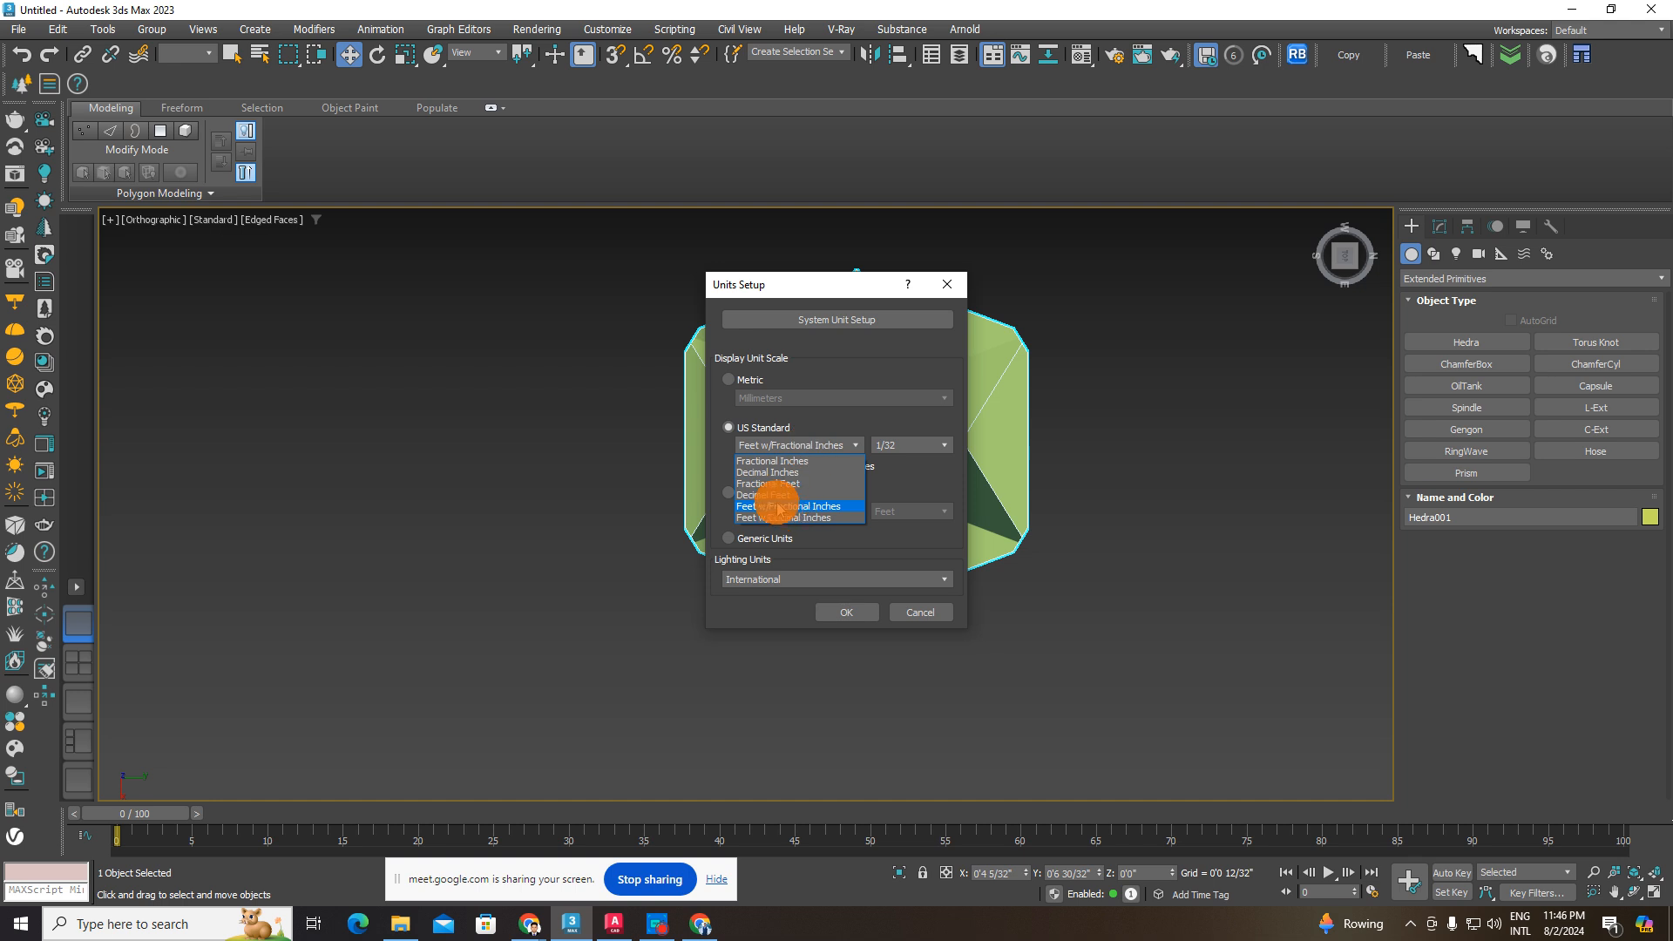
pyautogui.click(835, 506)
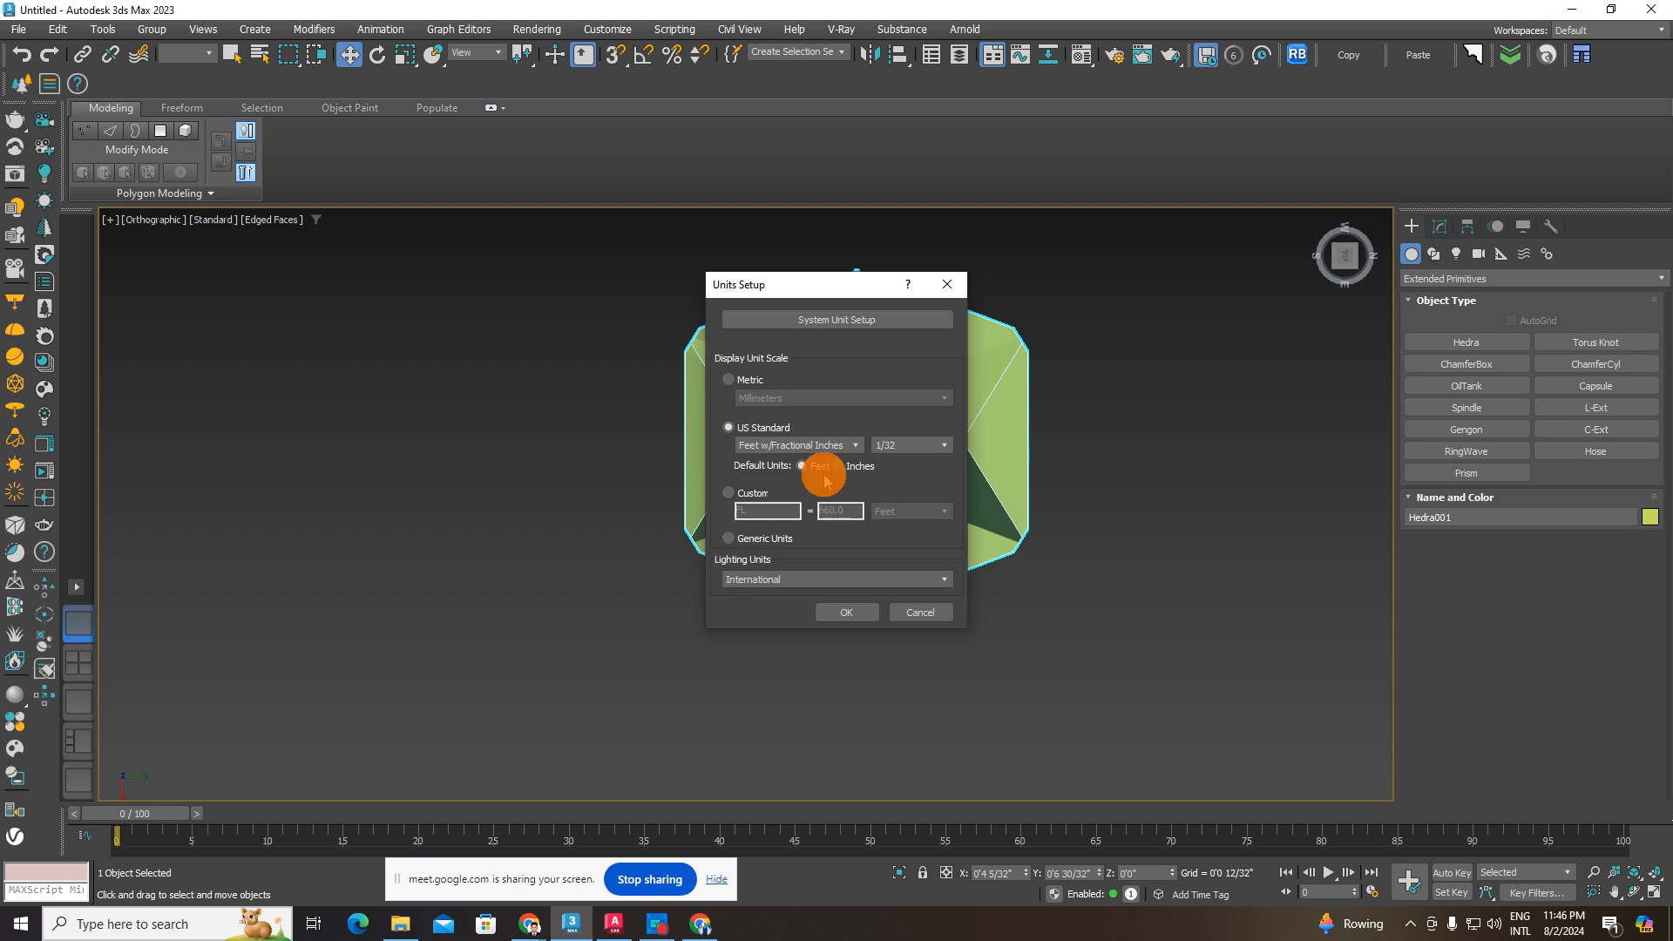
# - Try American lighting units, restore International and apply the Units Setup with Feet w/Fractional Inches
pyautogui.click(760, 578)
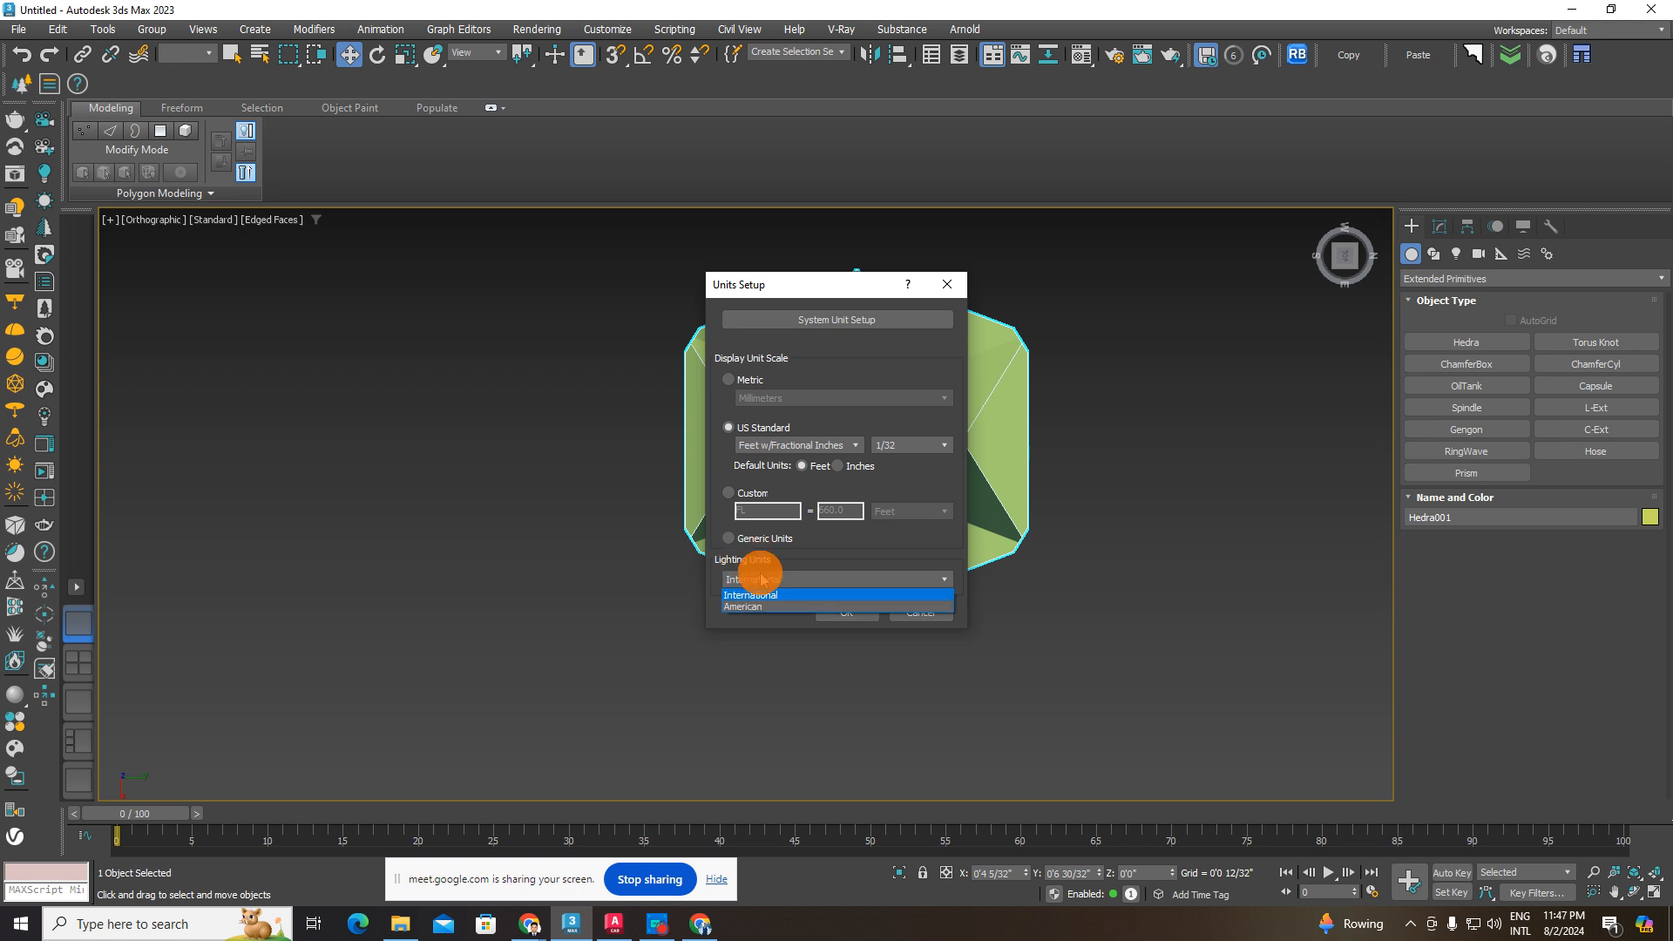
pyautogui.click(755, 608)
pyautogui.click(763, 579)
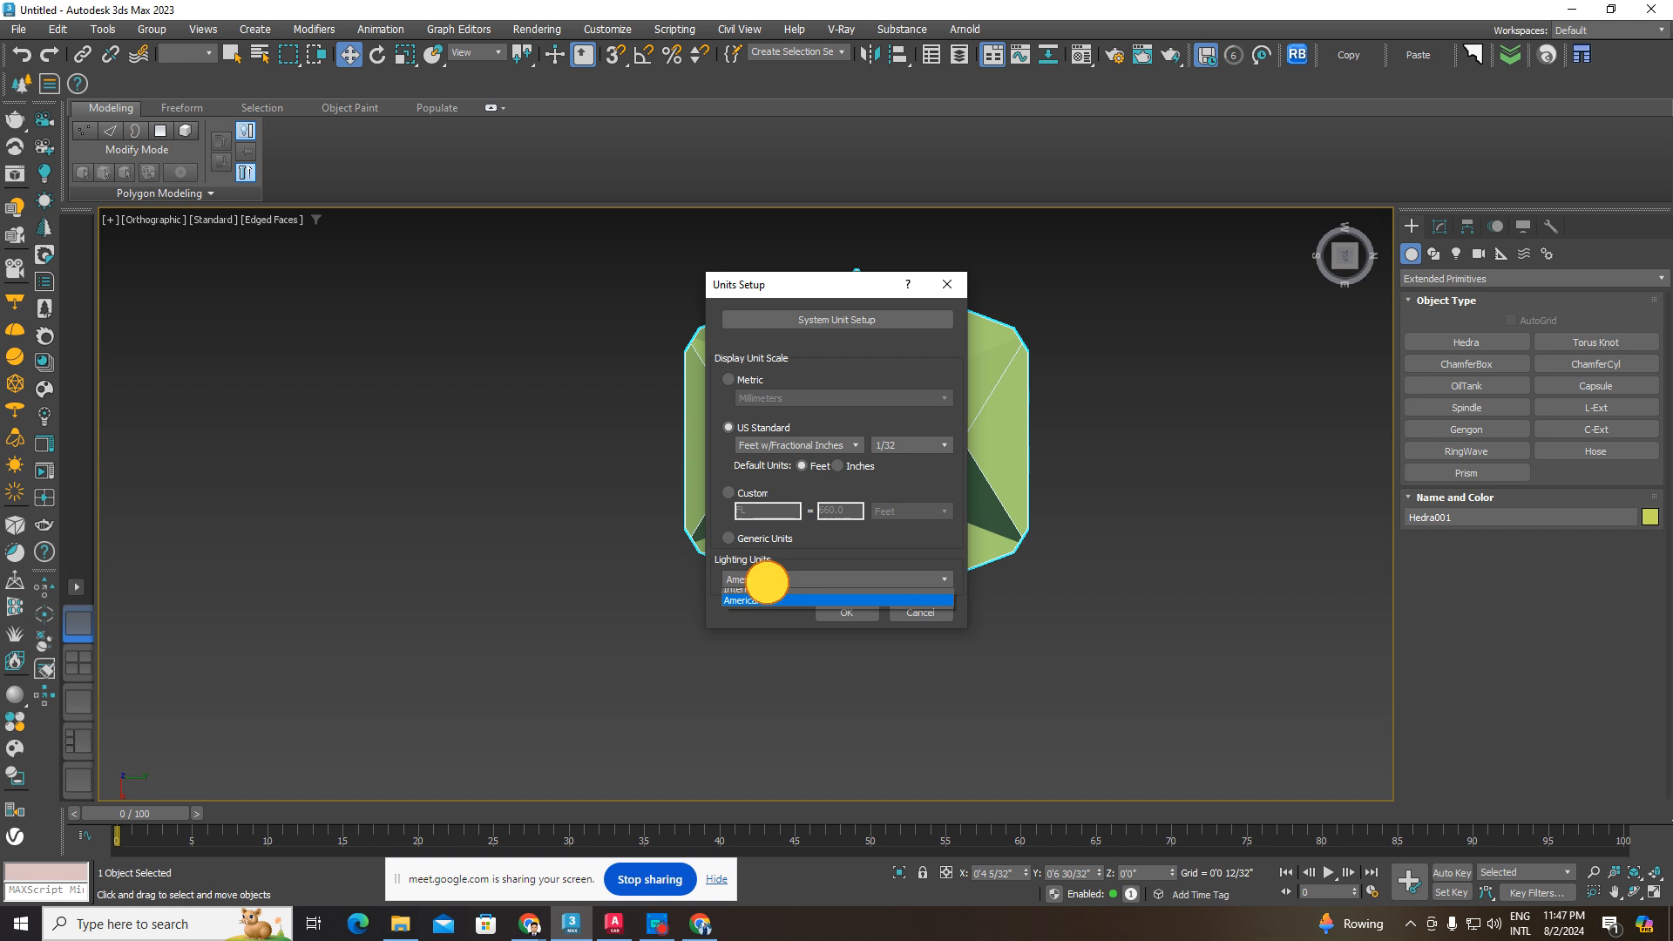
pyautogui.click(757, 596)
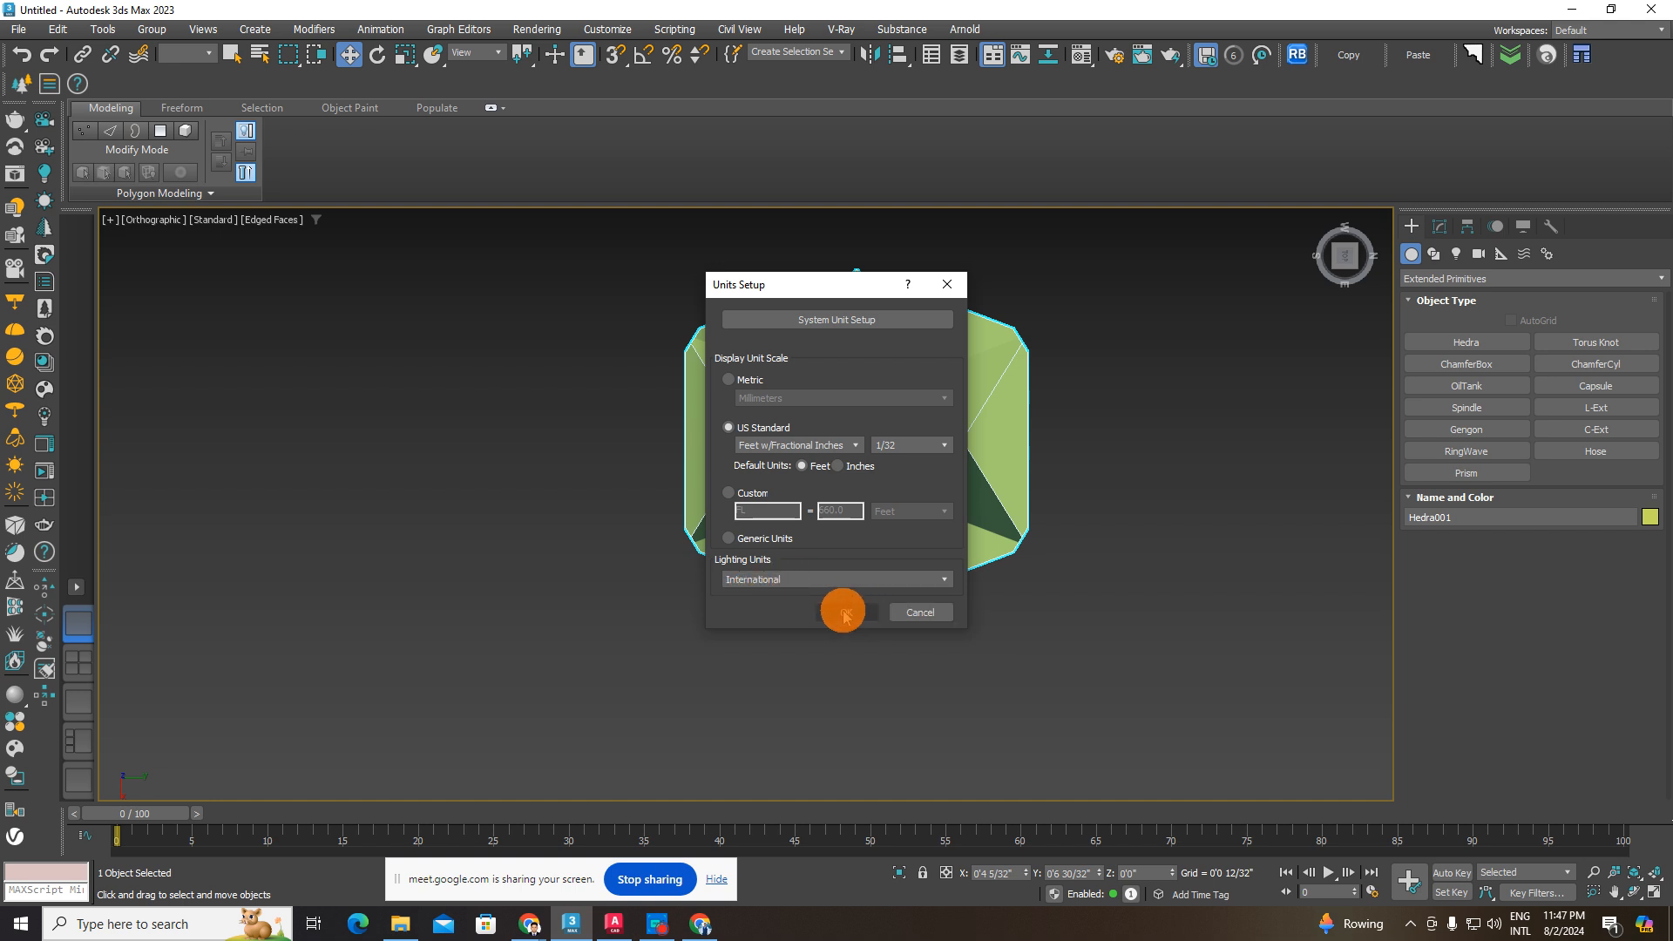
pyautogui.click(844, 613)
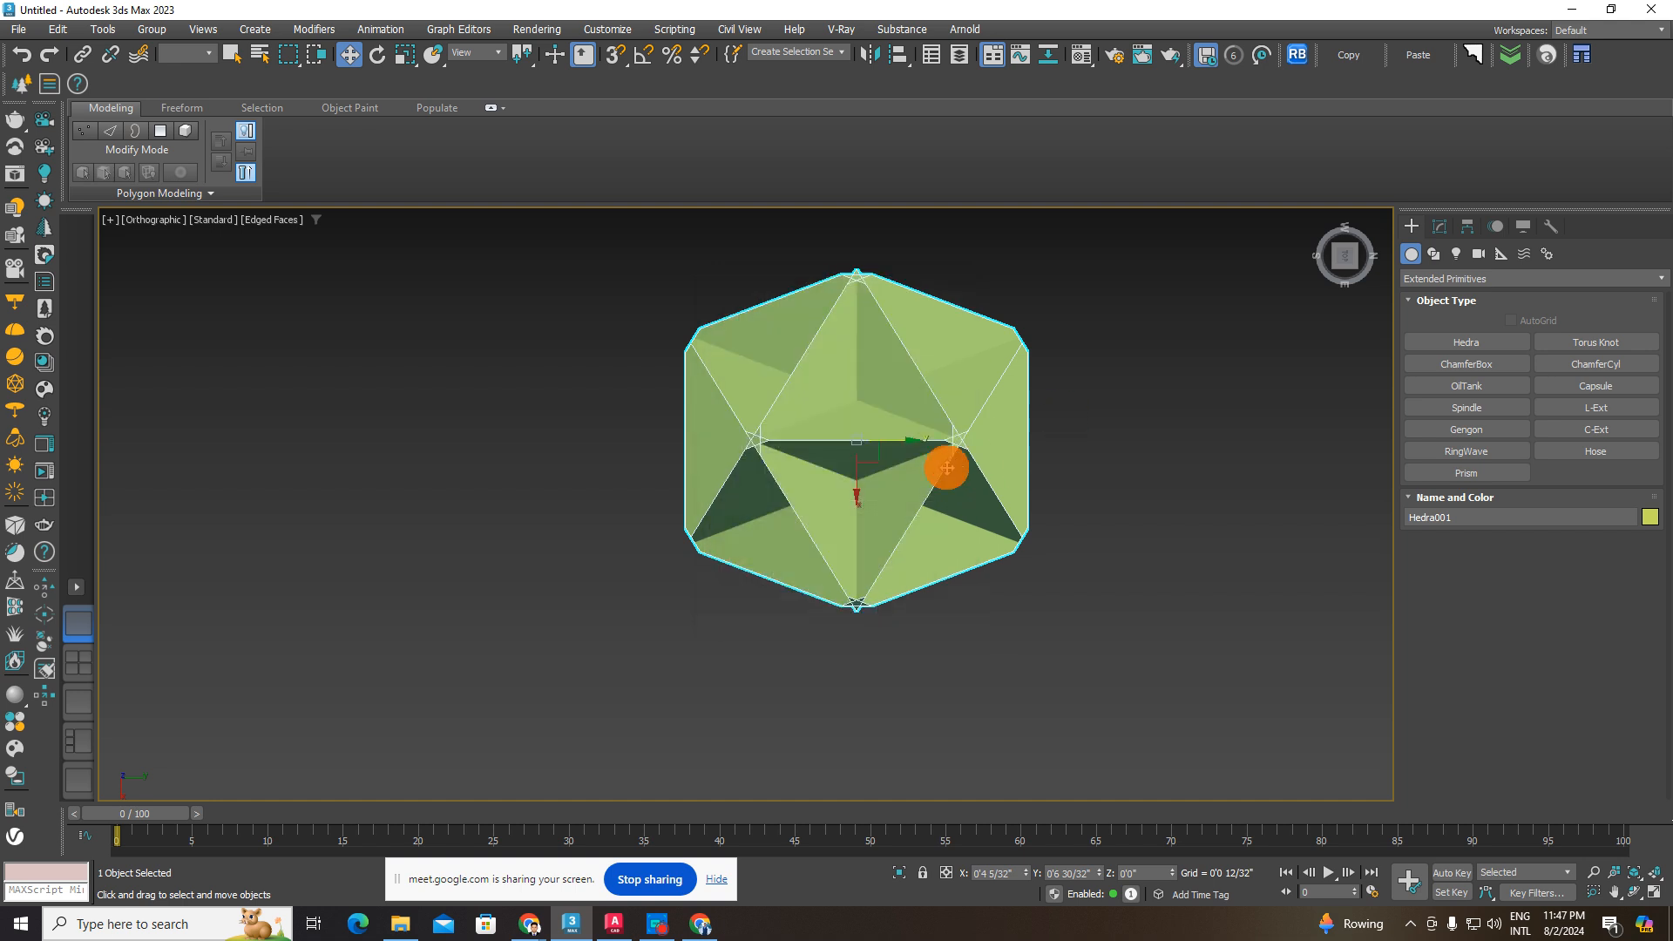
# - Select the hedra and delete it from the scene
pyautogui.moveTo(972, 399); pyautogui.dragTo(948, 479, button='middle')
pyautogui.scroll(2, 872, 437)
pyautogui.click(1250, 494)
pyautogui.click(863, 479)
pyautogui.click(1109, 452)
pyautogui.click(915, 421)
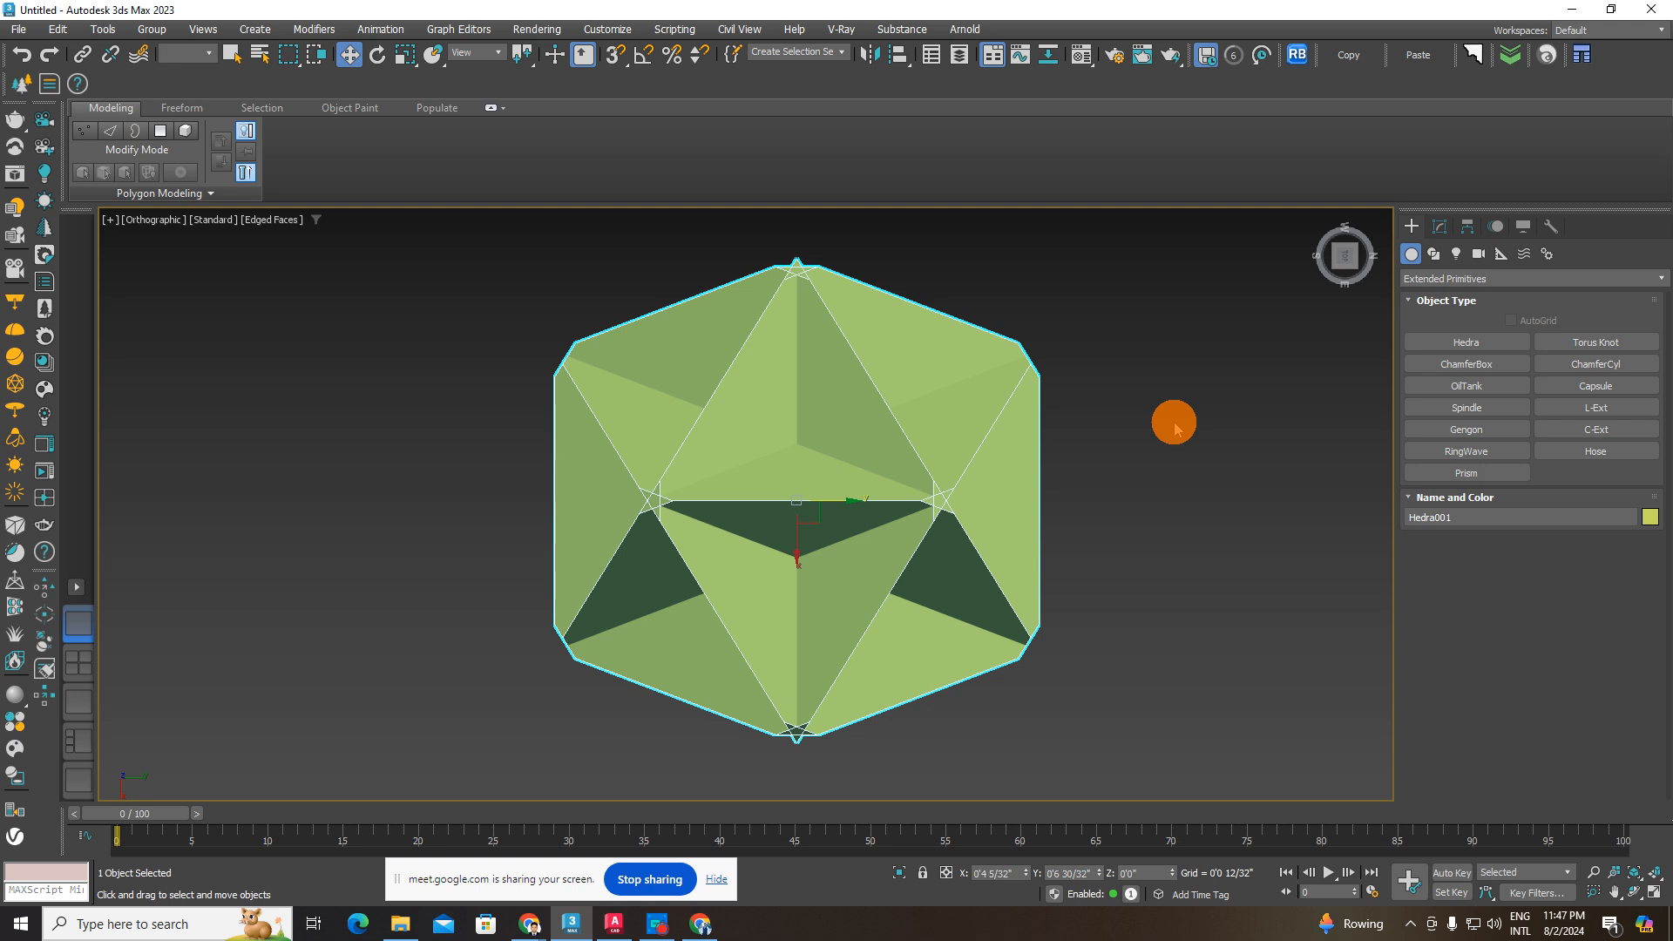
pyautogui.press('Delete')
# - Create a standard primitive Box about 0'0 9/32" long, 0'0 4/32" wide and 0'0 5/32" high
pyautogui.click(1451, 279)
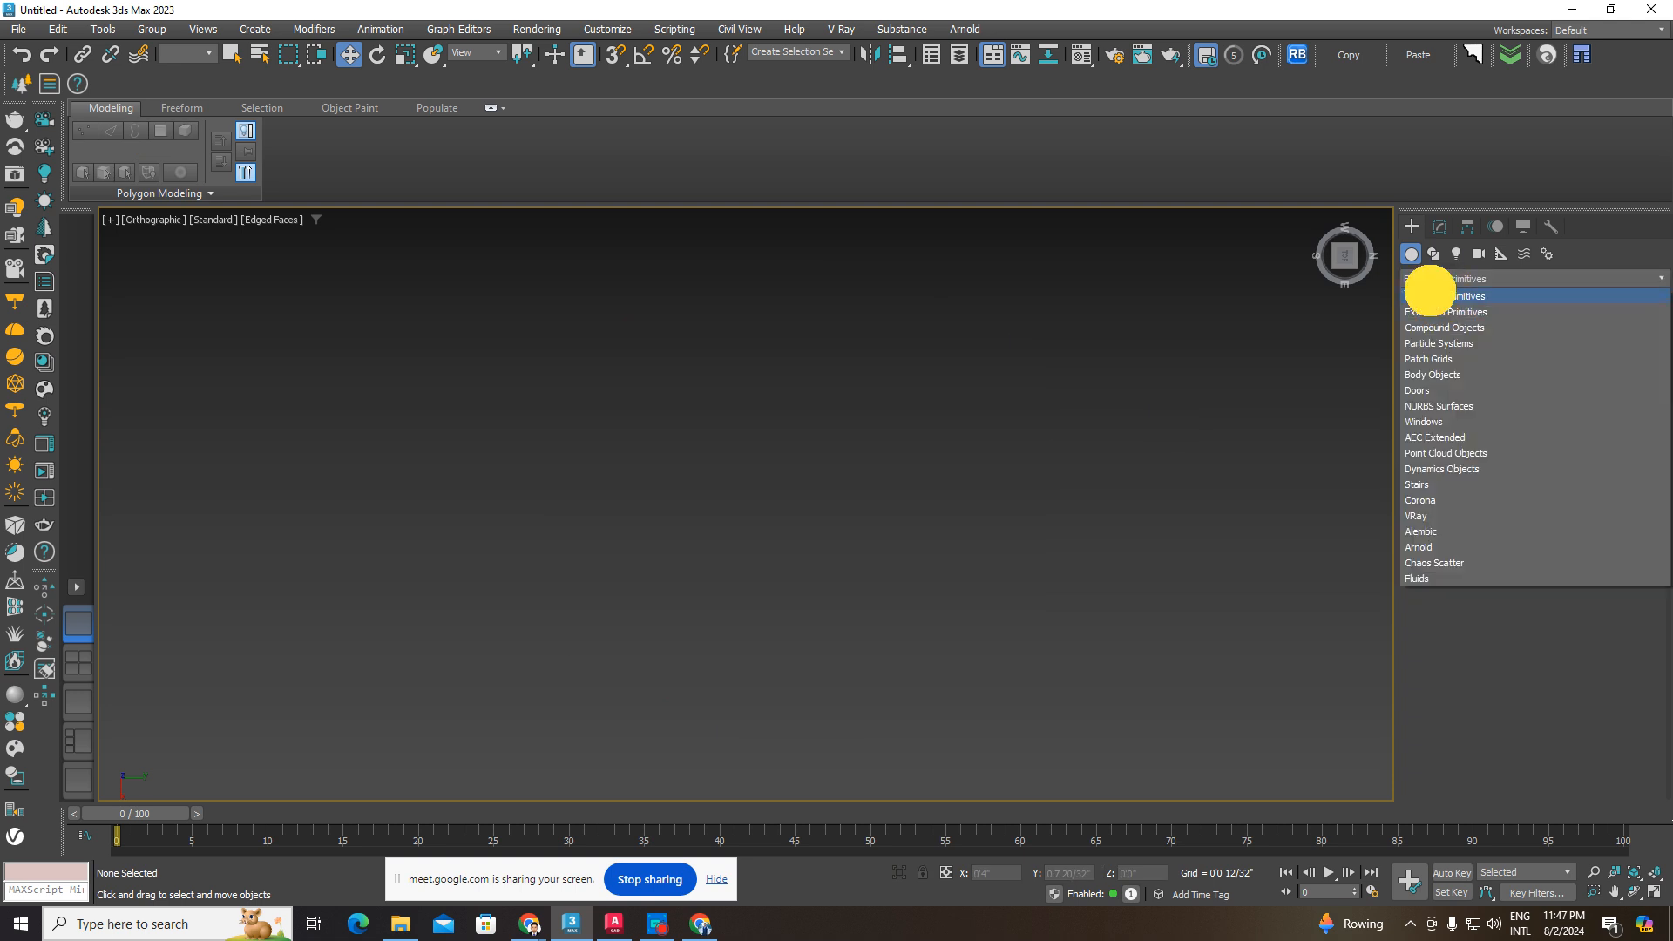
pyautogui.click(1430, 292)
pyautogui.click(1472, 344)
pyautogui.moveTo(728, 492); pyautogui.dragTo(987, 618)
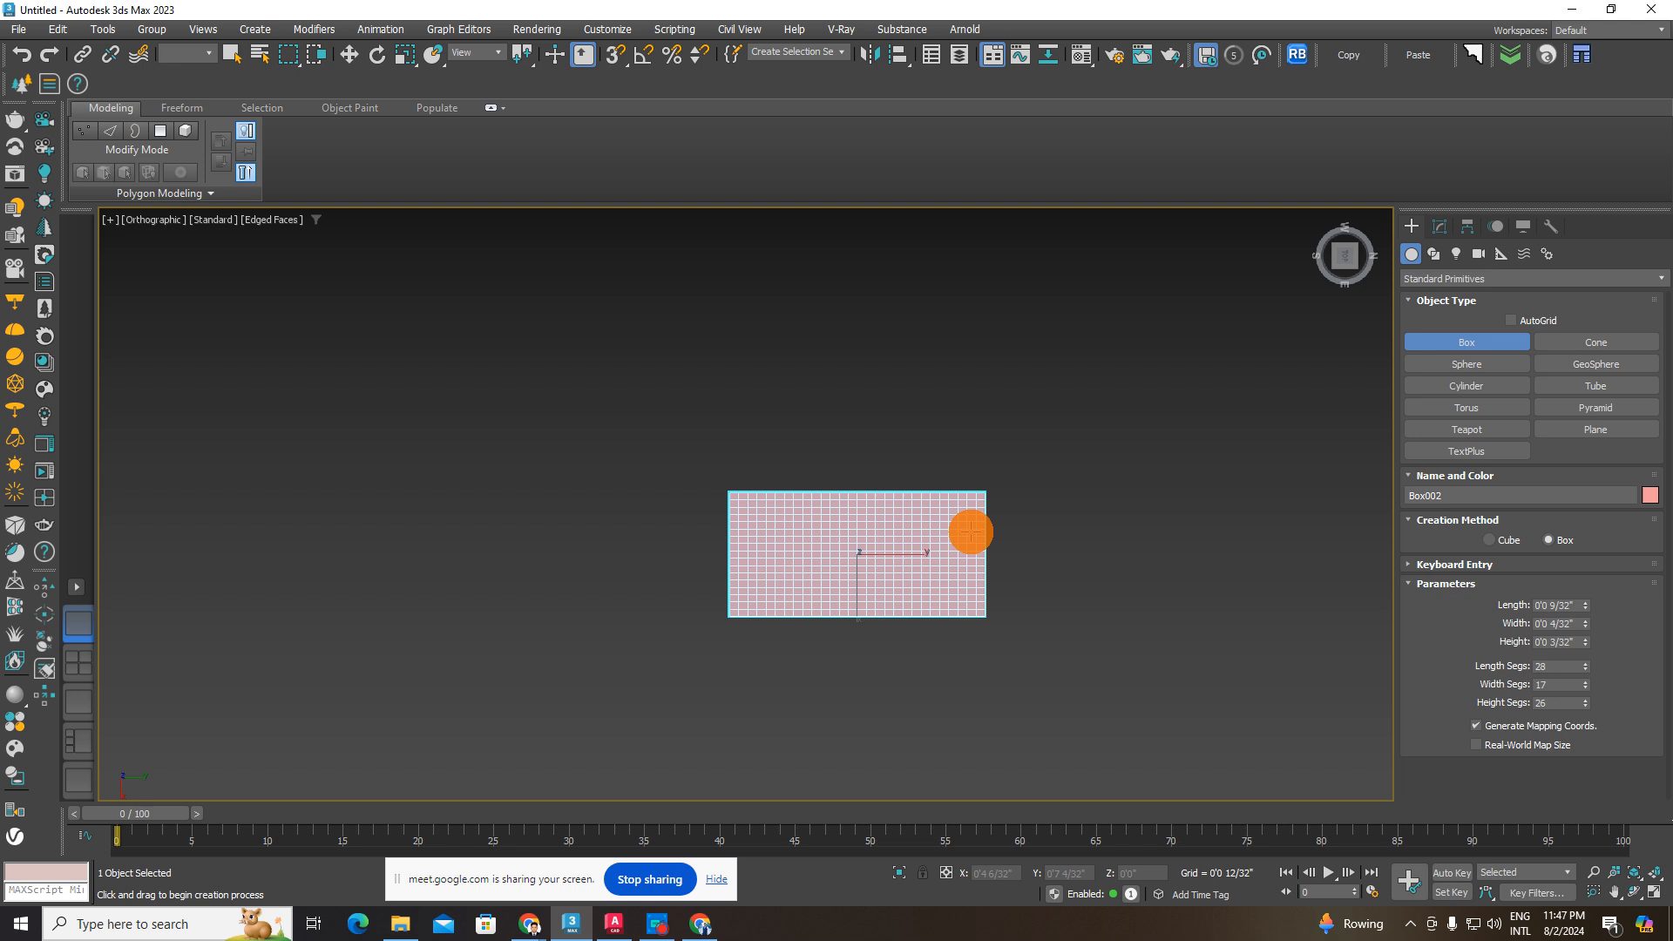
pyautogui.keyDown('alt'); pyautogui.moveTo(971, 532); pyautogui.dragTo(992, 447, button='middle'); pyautogui.keyUp('alt')
pyautogui.click(1059, 478)
# - Reduce the box's length, width and height segments to 1 each, checking the mesh in wireframe and shaded display
pyautogui.press('F3')
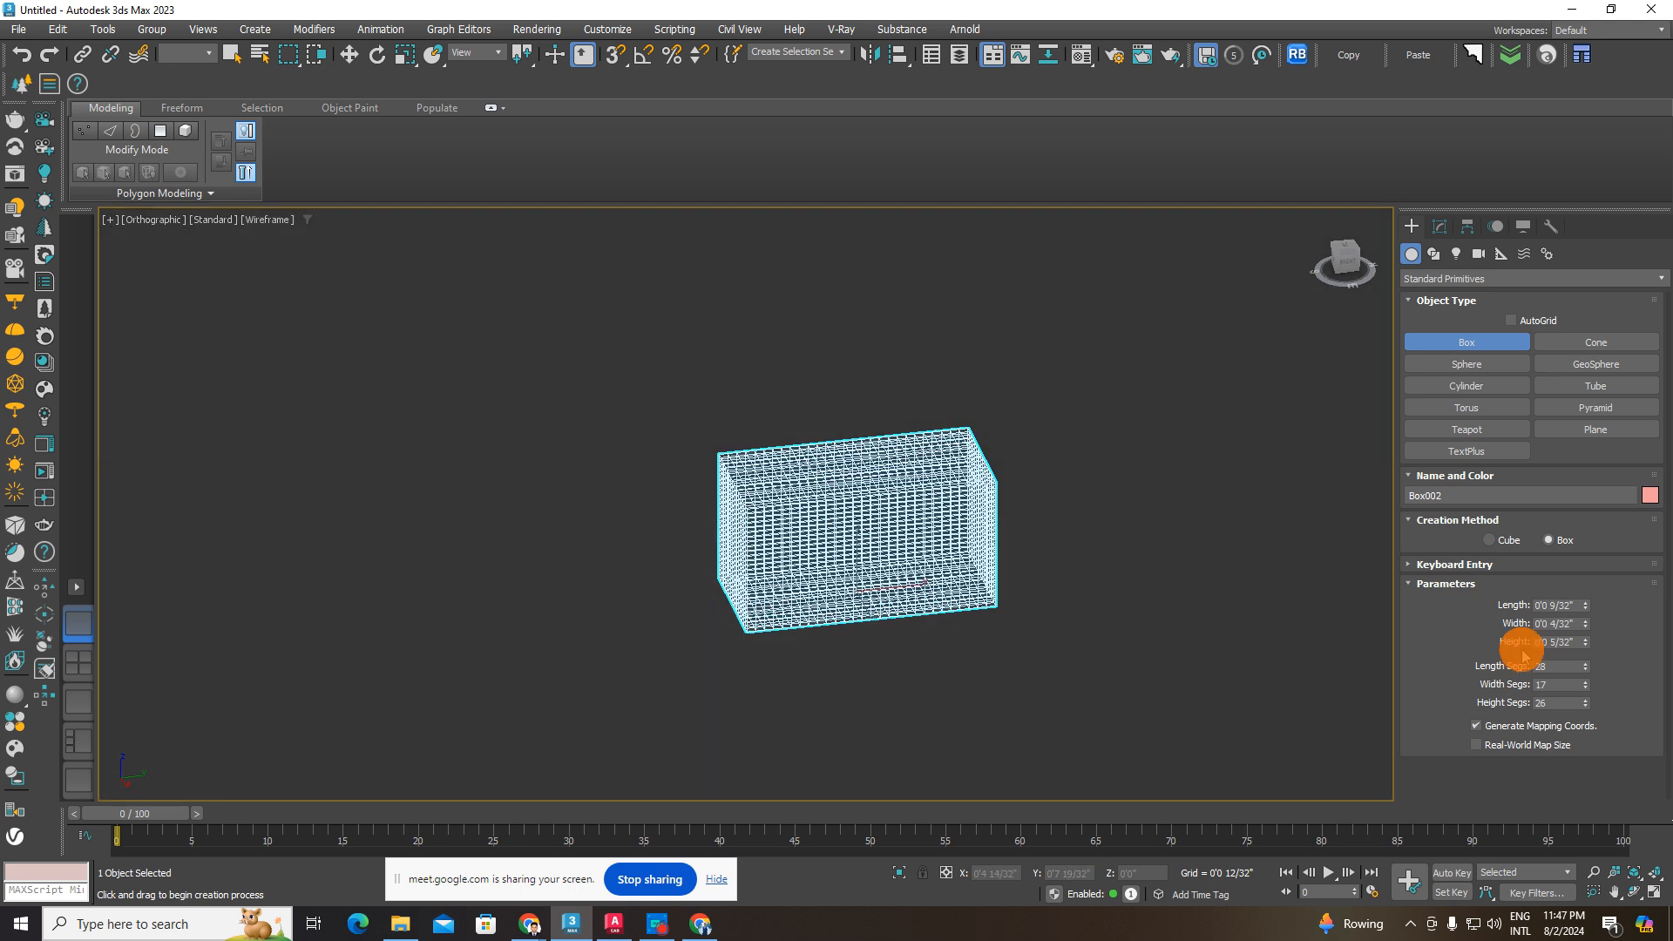
pyautogui.moveTo(1586, 667); pyautogui.dragTo(1611, 774)
pyautogui.moveTo(1586, 688); pyautogui.dragTo(1591, 782)
pyautogui.press('F3')
pyautogui.scroll(5, 829, 560)
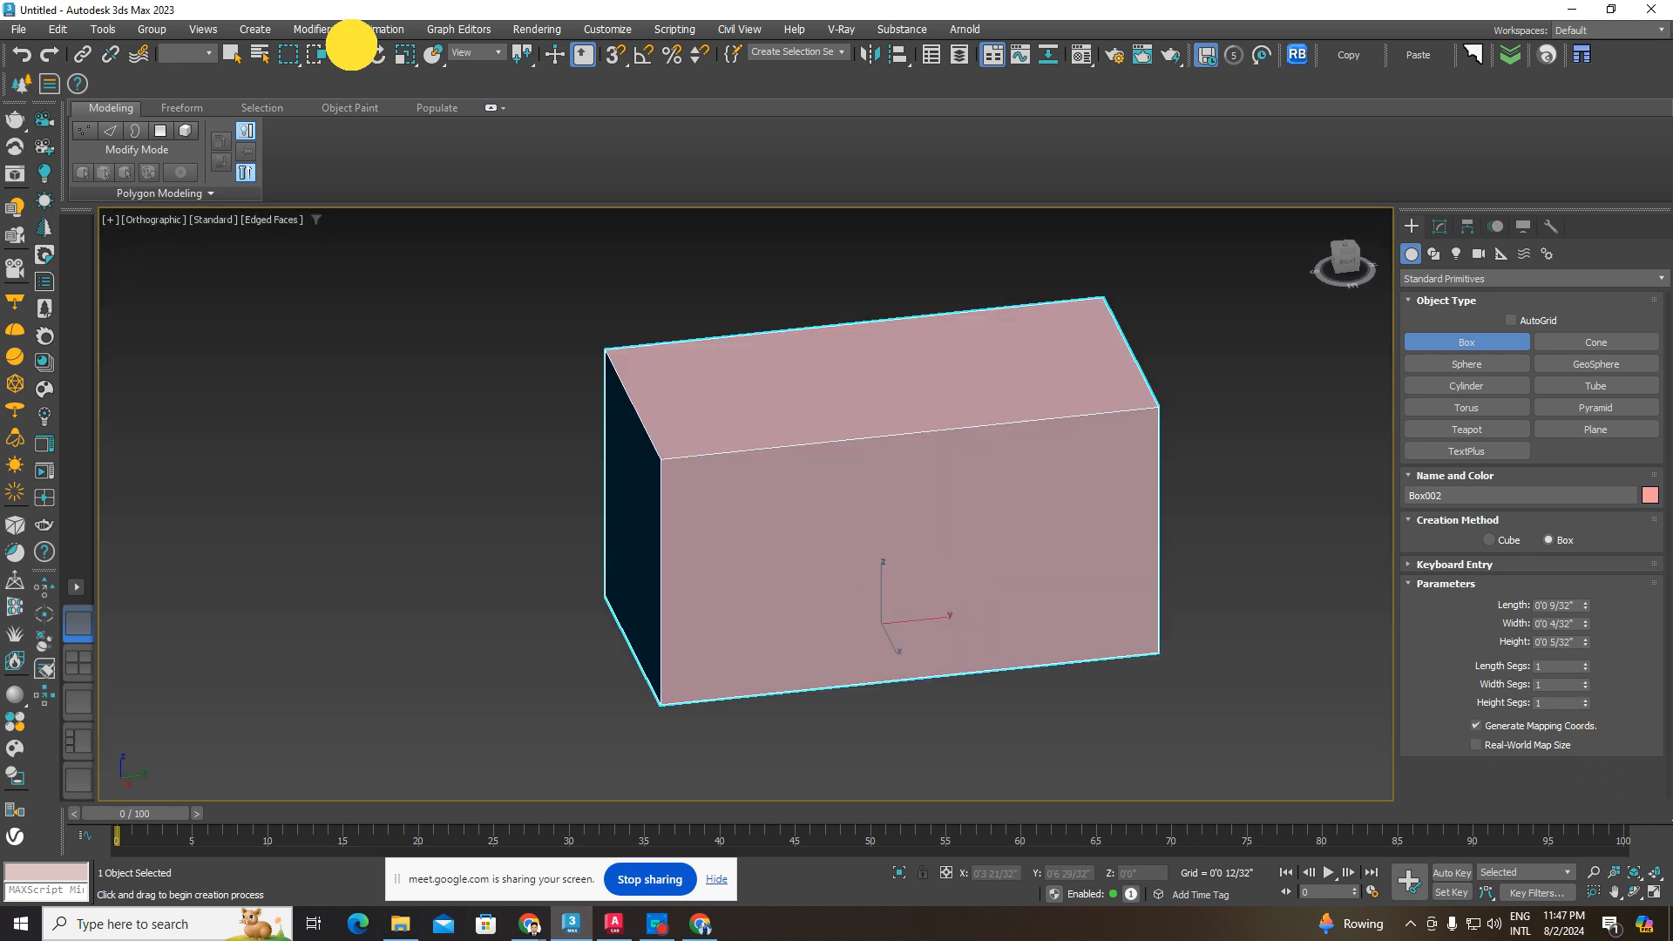
# - Switch to the Move tool, orbit to an angled view and practise deselecting and reselecting the box
pyautogui.click(351, 47)
pyautogui.moveTo(1001, 568); pyautogui.dragTo(1221, 601, button='middle')
pyautogui.click(1193, 604)
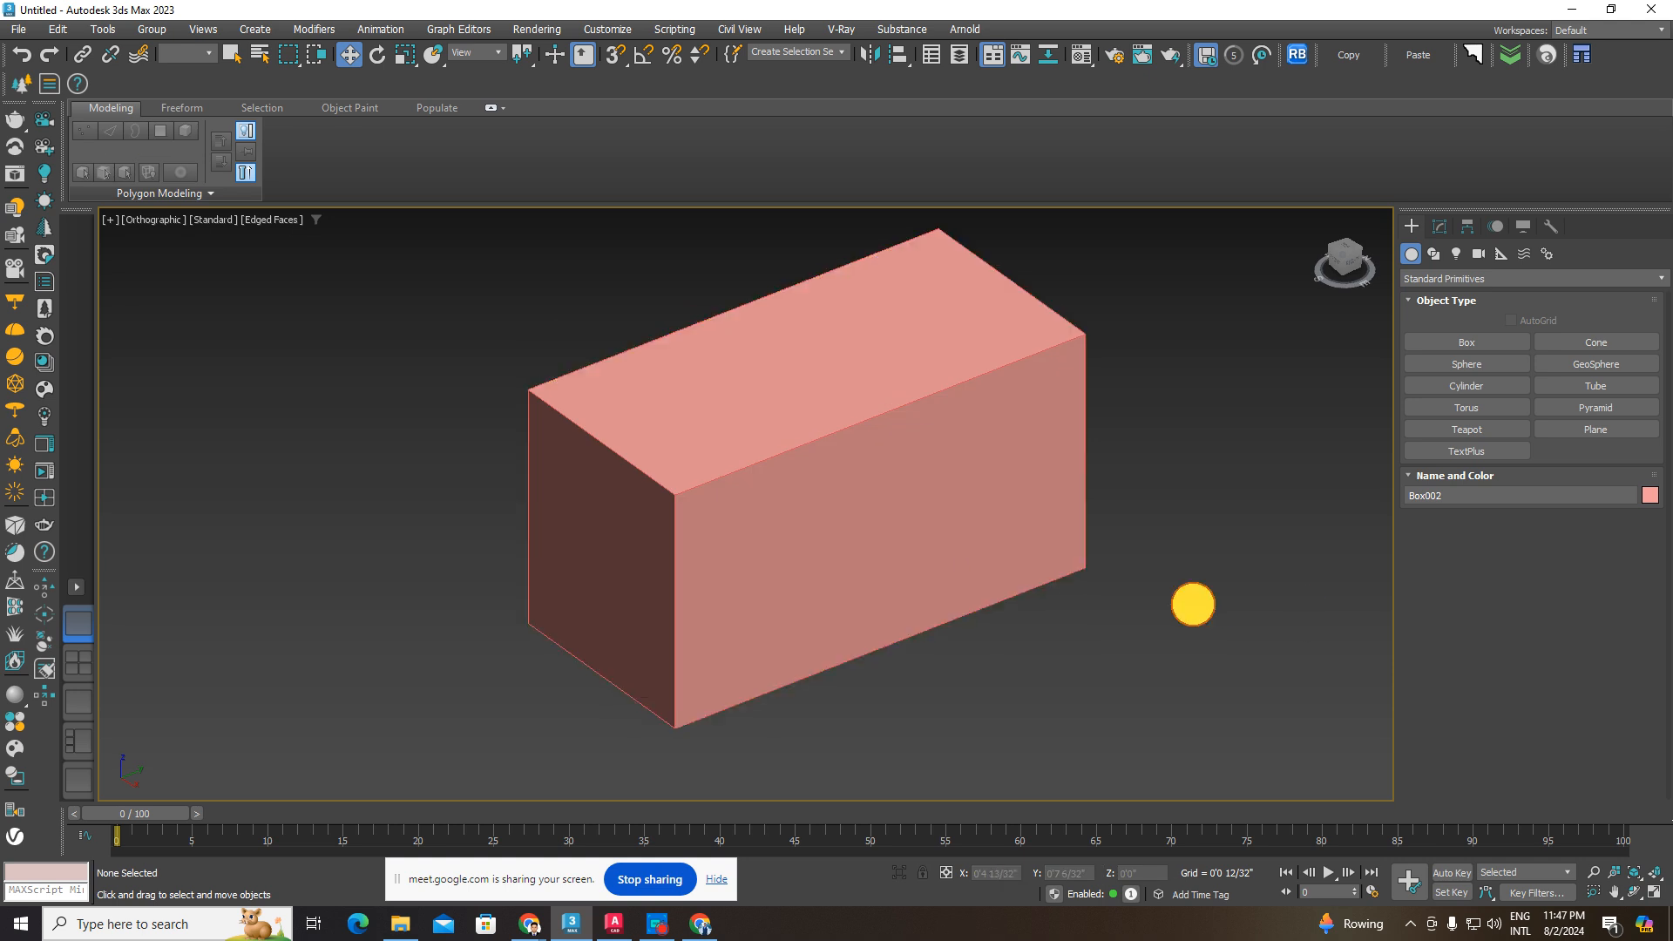
pyautogui.click(952, 526)
pyautogui.click(1292, 588)
pyautogui.click(945, 444)
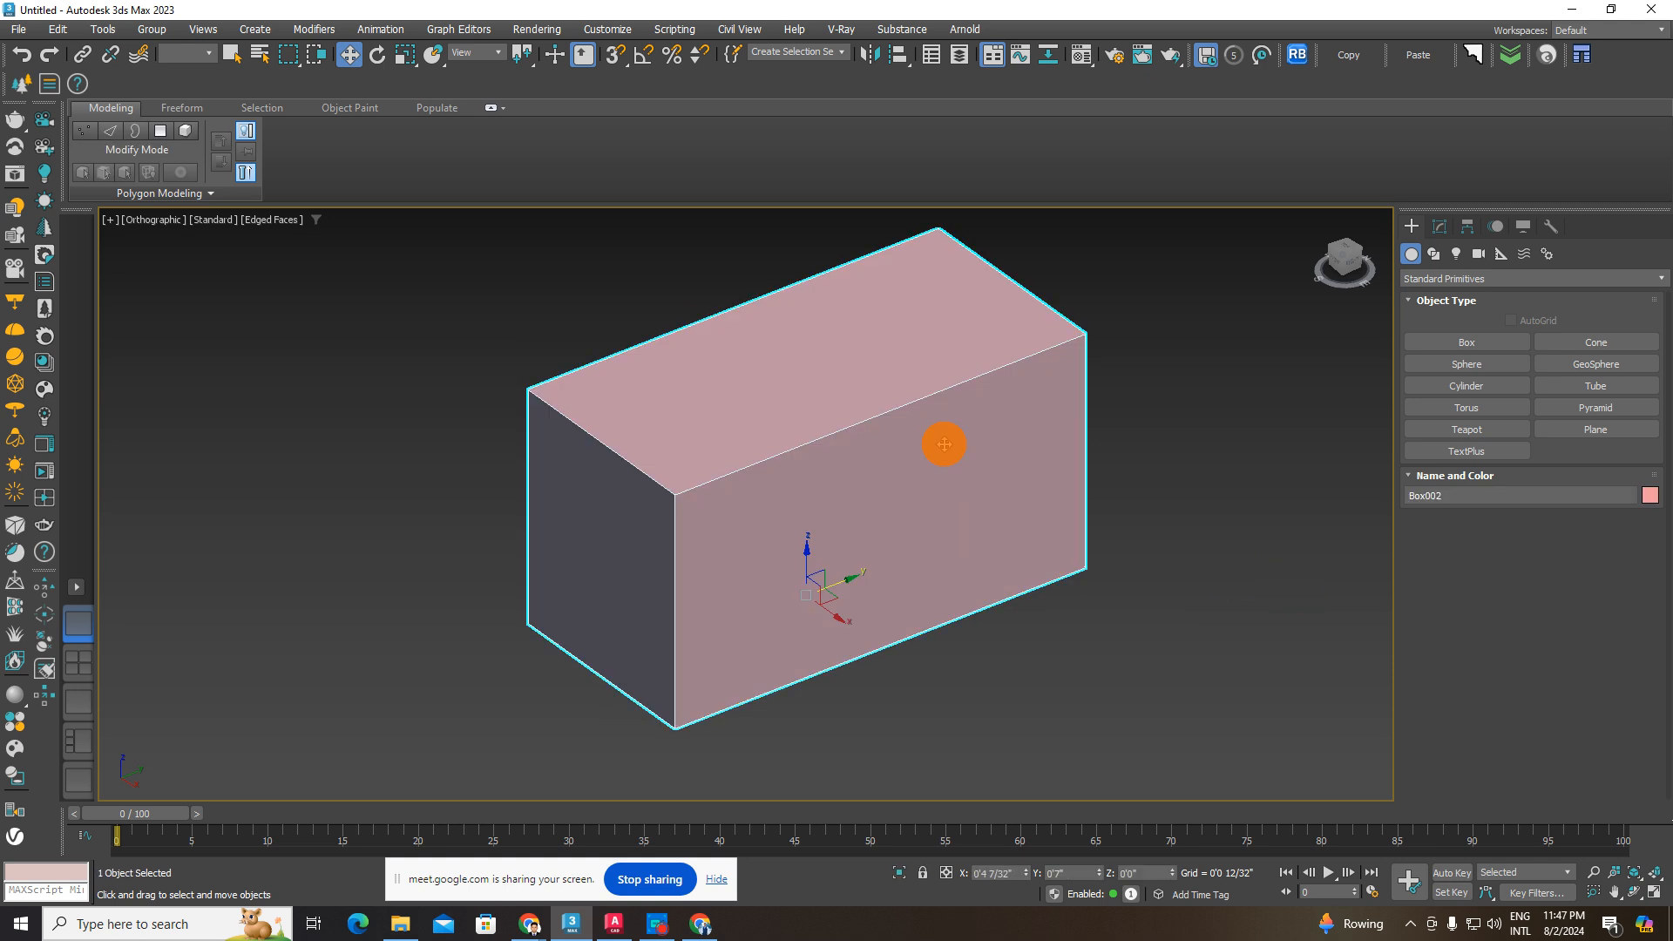
pyautogui.click(1206, 444)
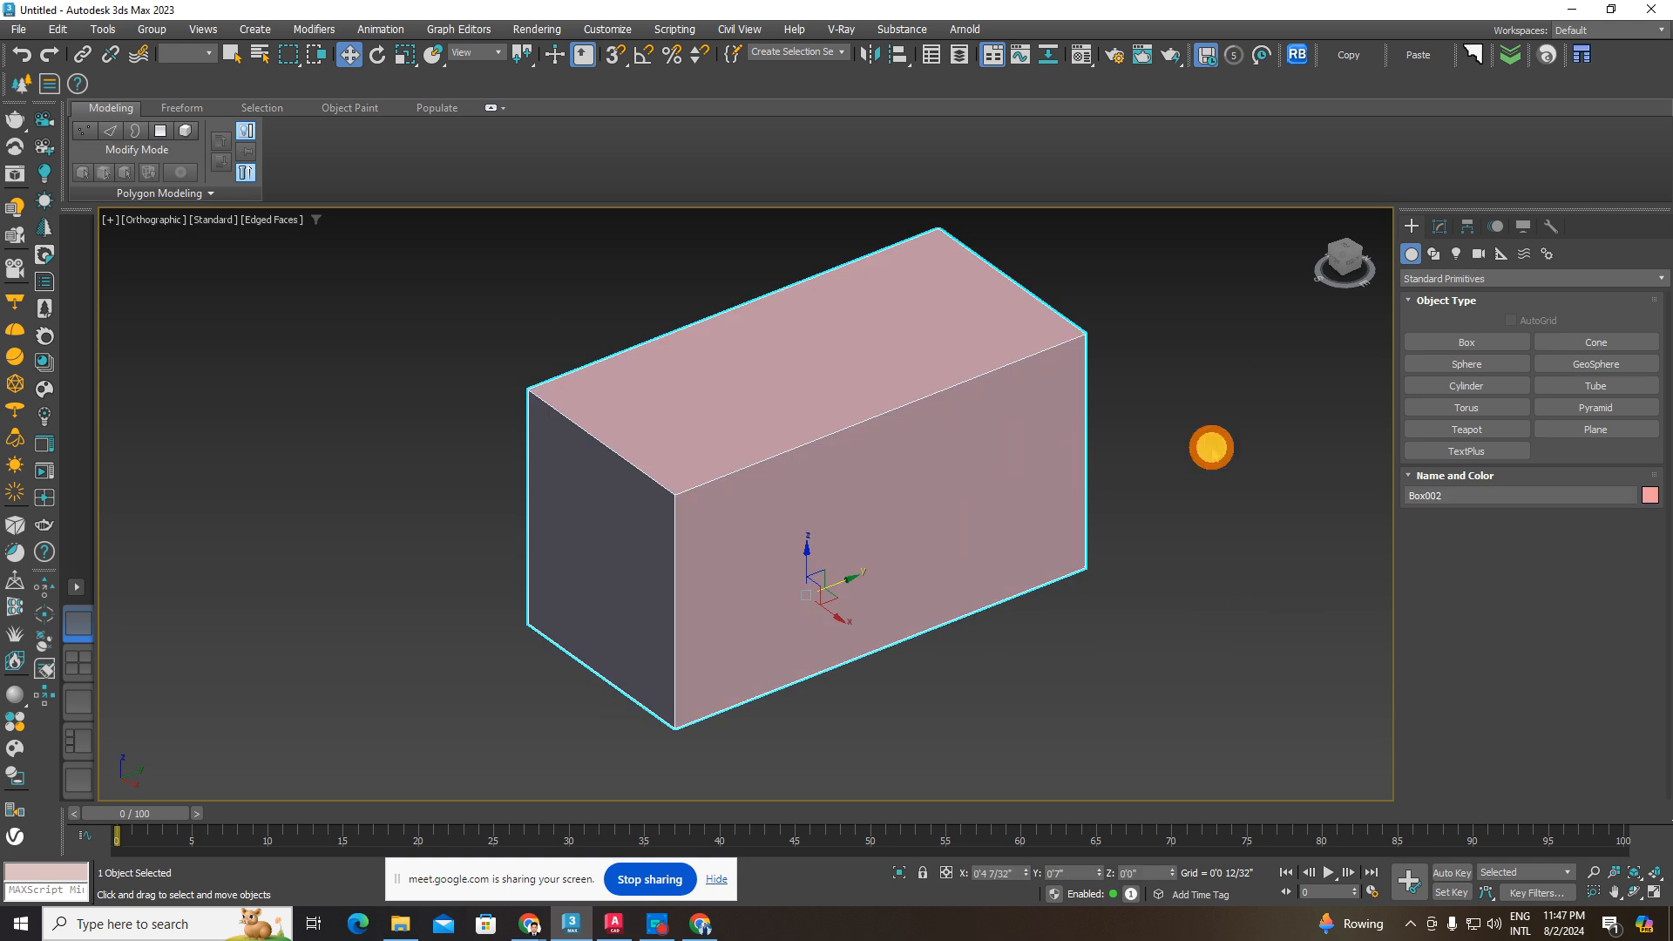
pyautogui.click(942, 420)
# - Compare the box in wireframe and edged-faces shaded display, ending in shaded display with the box selected
pyautogui.press('F3')
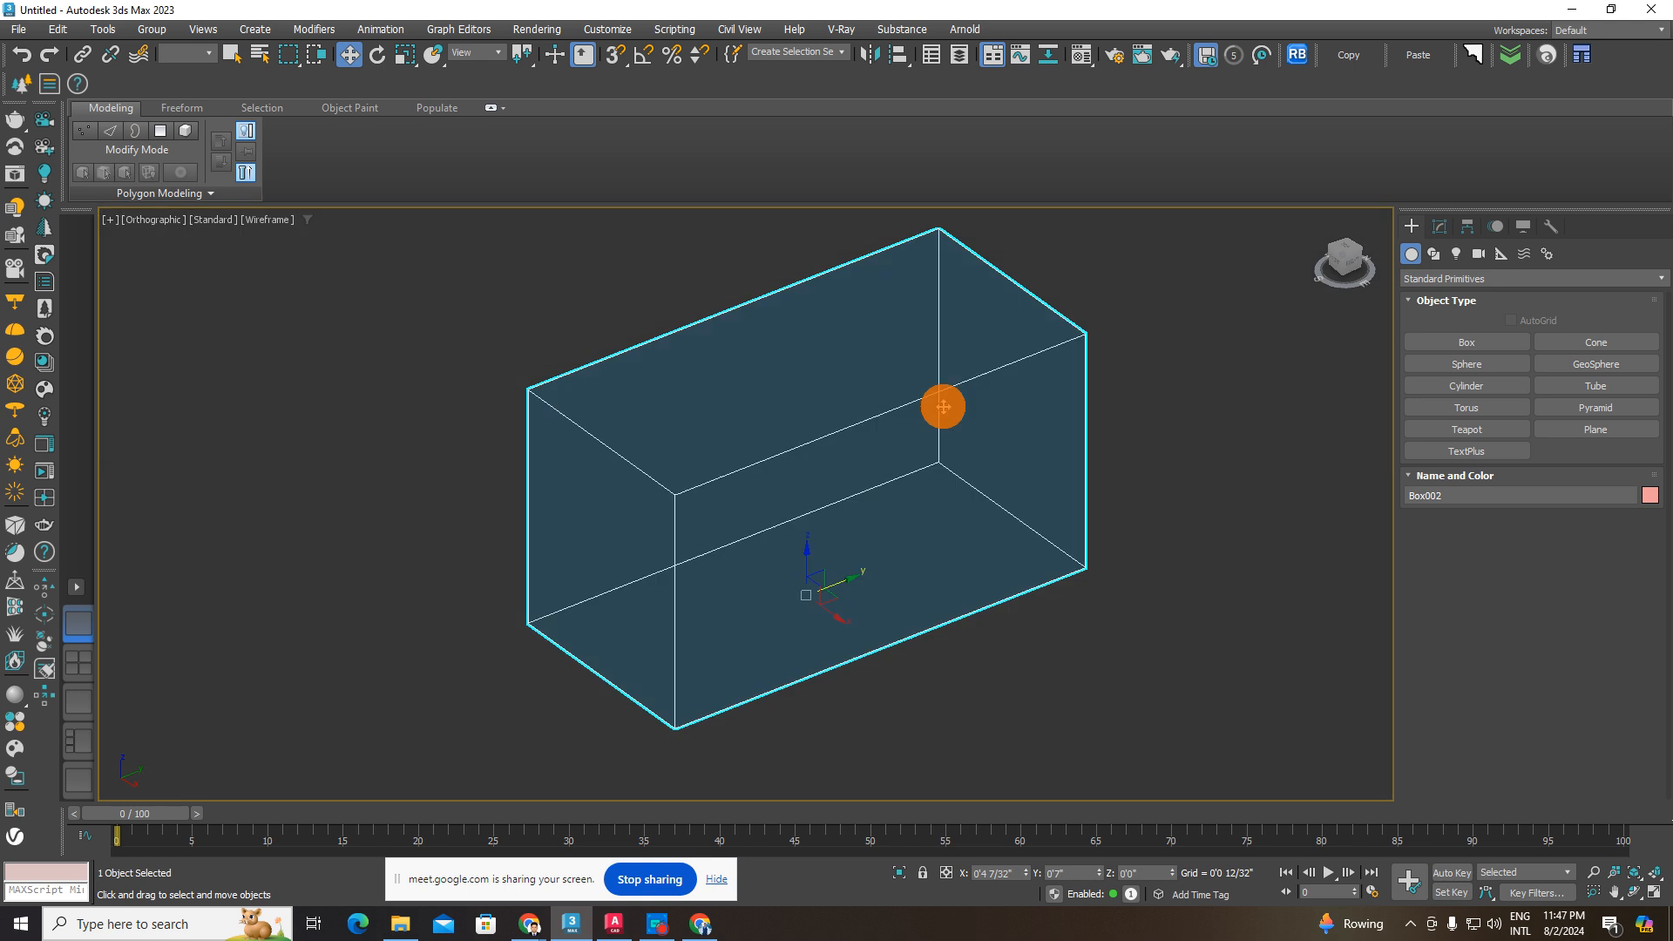
pyautogui.moveTo(1246, 591); pyautogui.dragTo(1245, 617, button='middle')
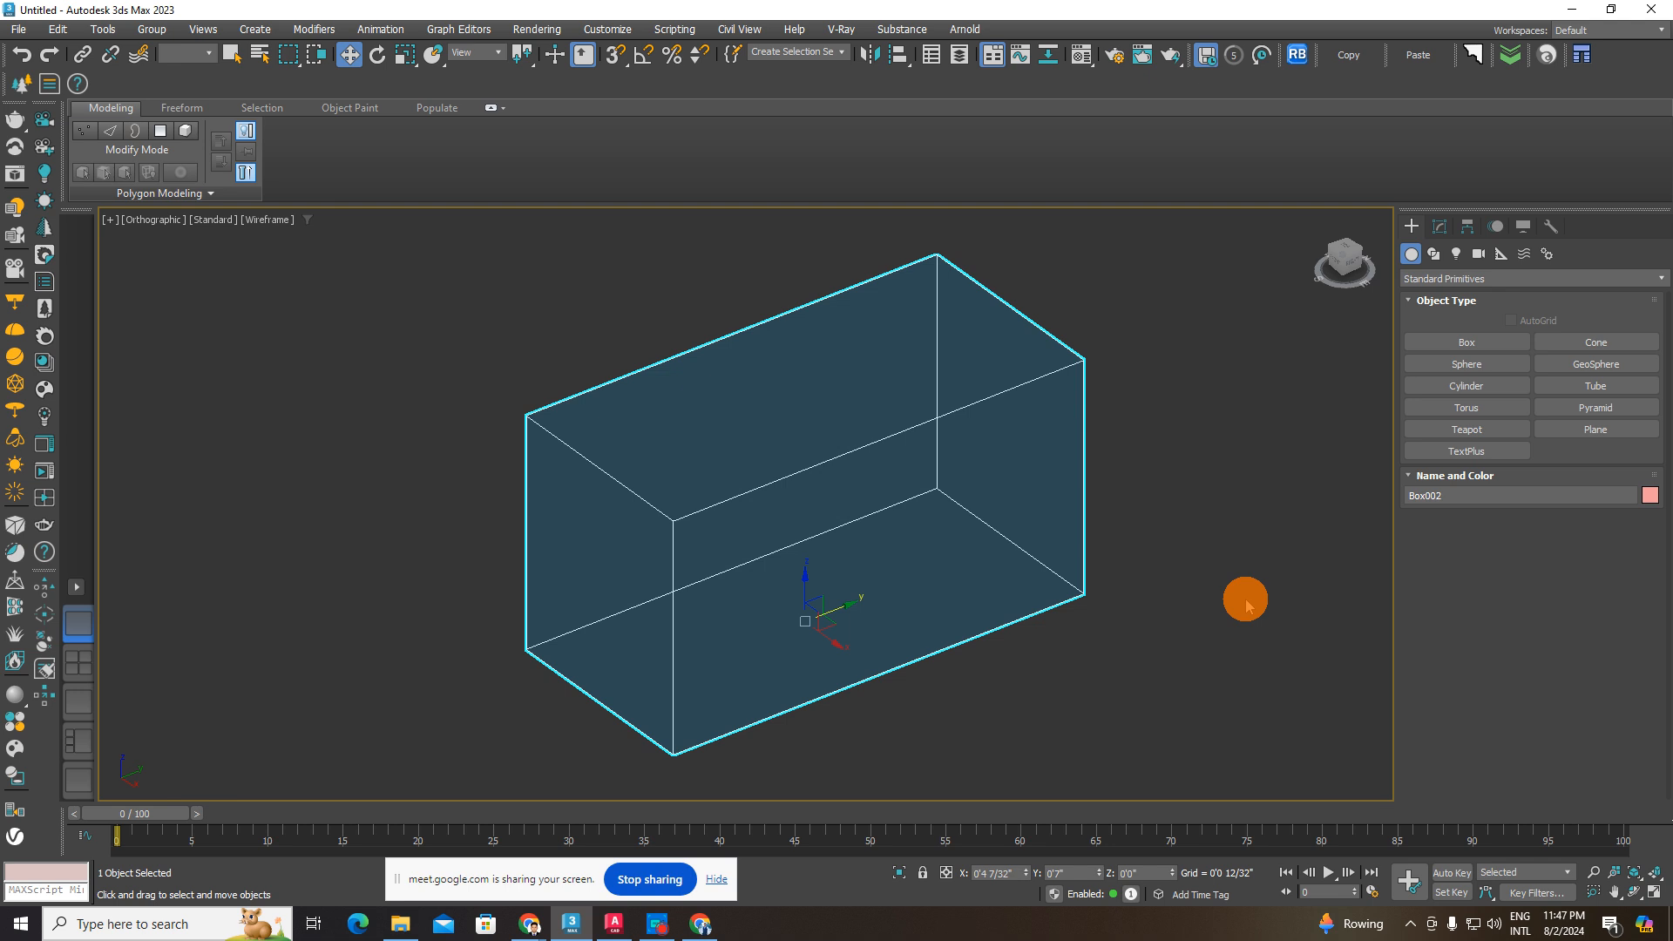
pyautogui.press('F3')
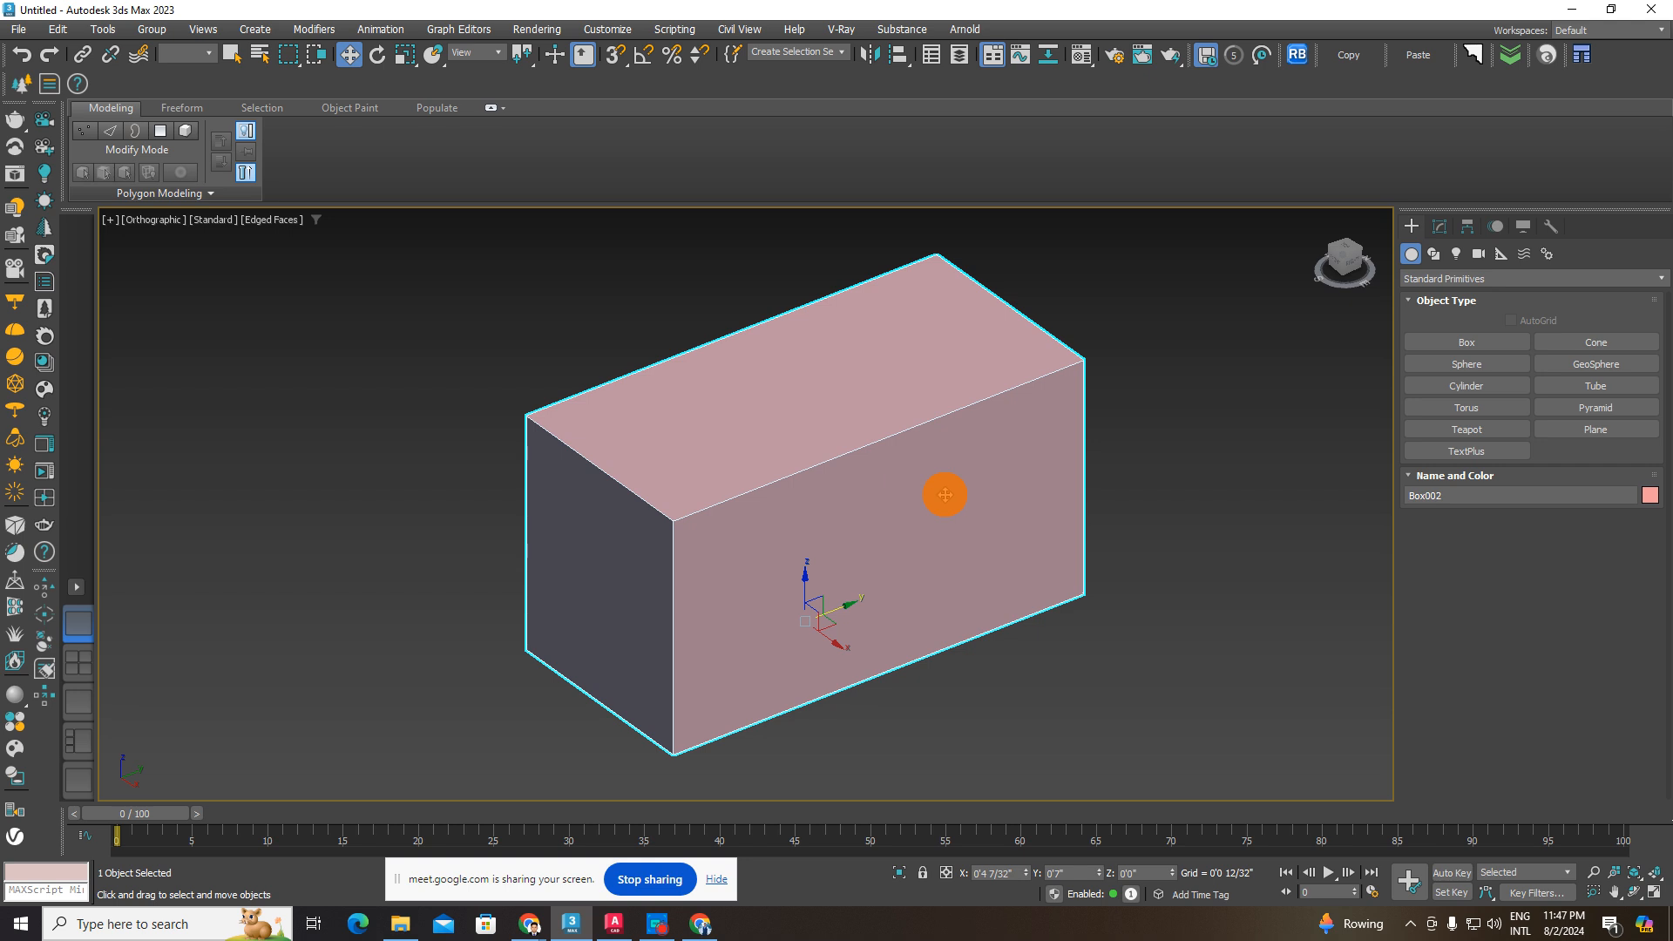
pyautogui.press('F3')
pyautogui.press('F3')
pyautogui.press('F3')
pyautogui.press('F3')
pyautogui.press('F3')
pyautogui.press('F3')
pyautogui.click(1172, 620)
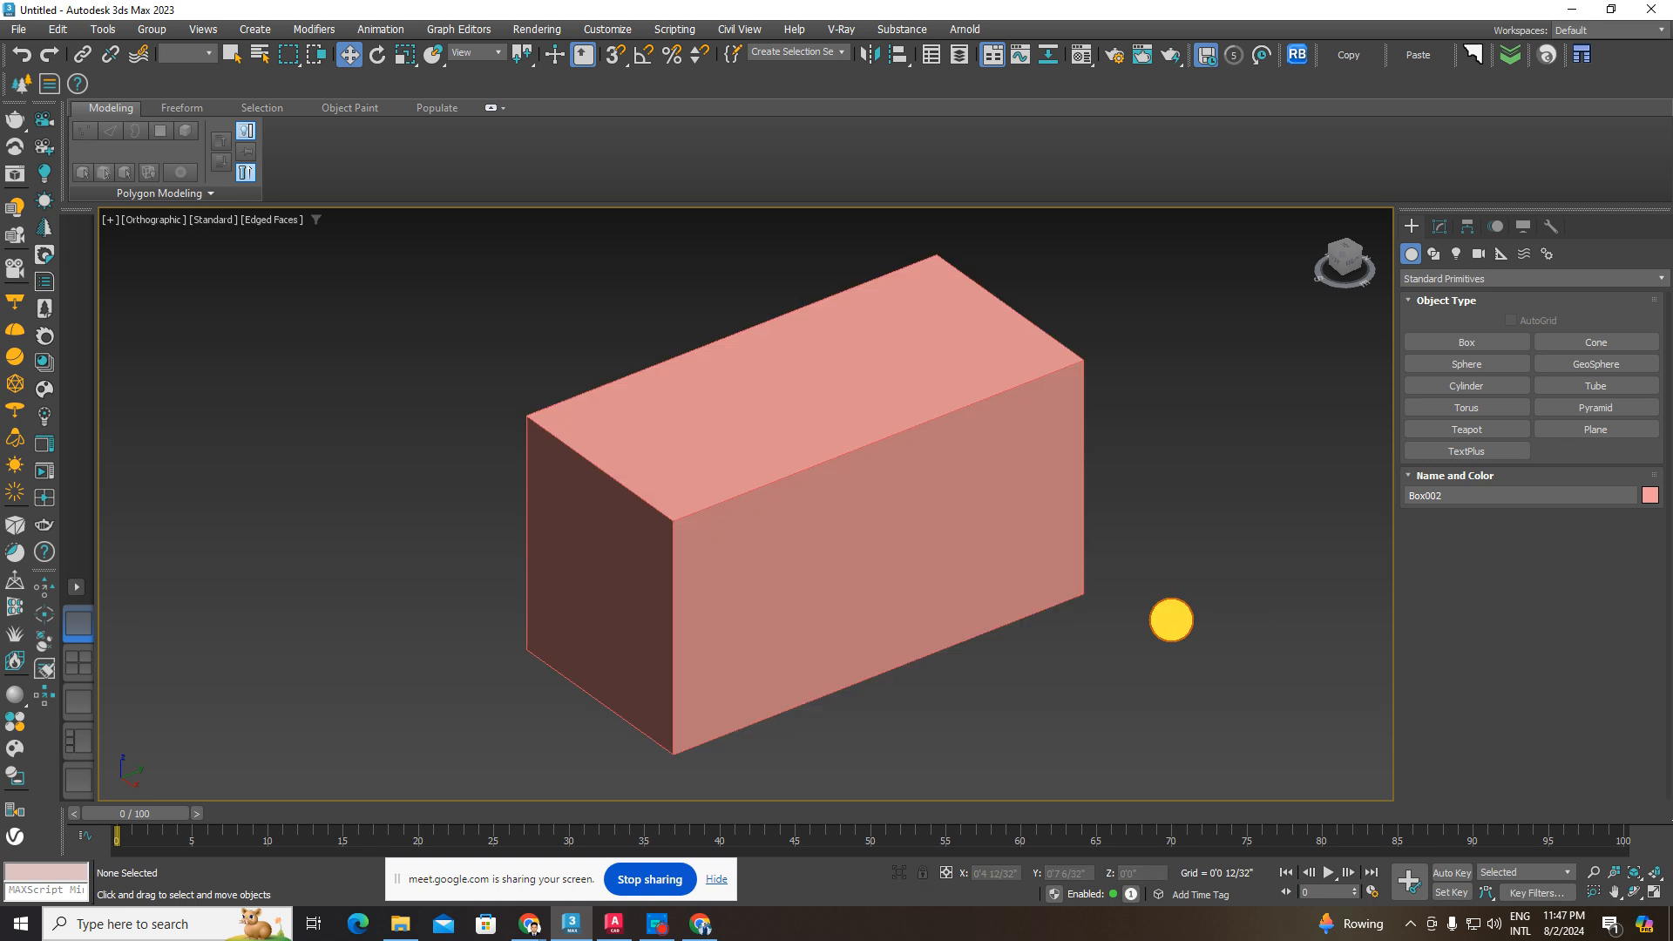
pyautogui.click(898, 500)
# - Create an extended primitive Torus Knot beside the box with a base curve radius of about 0'0 2/32"
pyautogui.scroll(-2, 903, 501)
pyautogui.moveTo(1002, 566); pyautogui.dragTo(820, 567, button='middle')
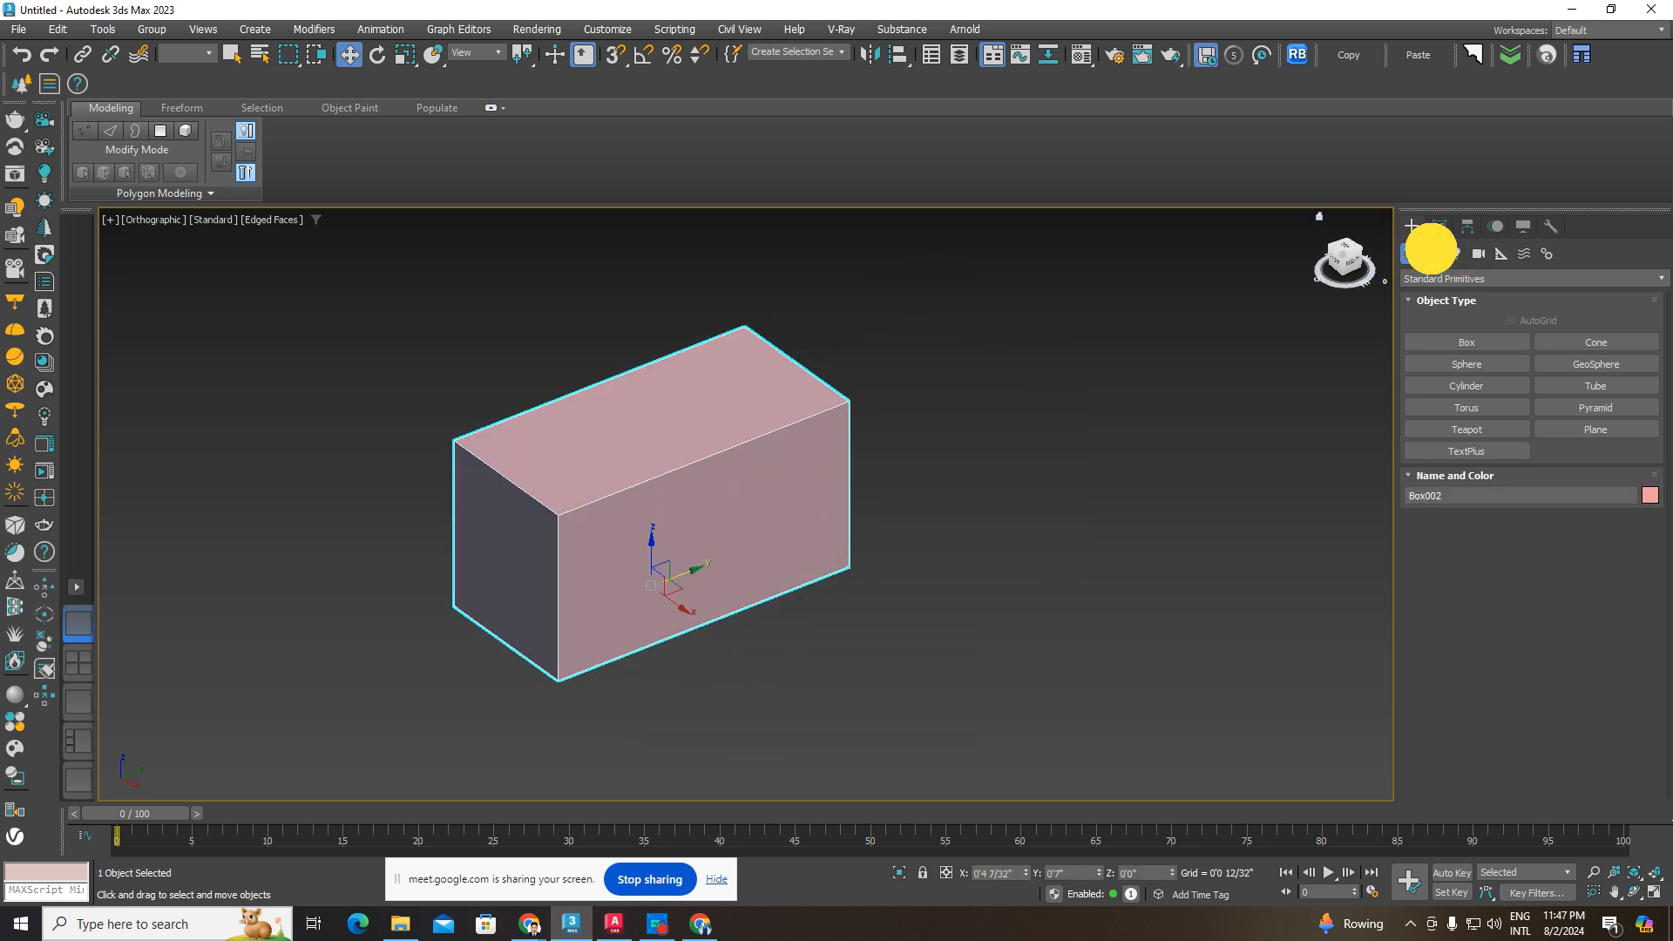
pyautogui.click(1432, 255)
pyautogui.click(1412, 253)
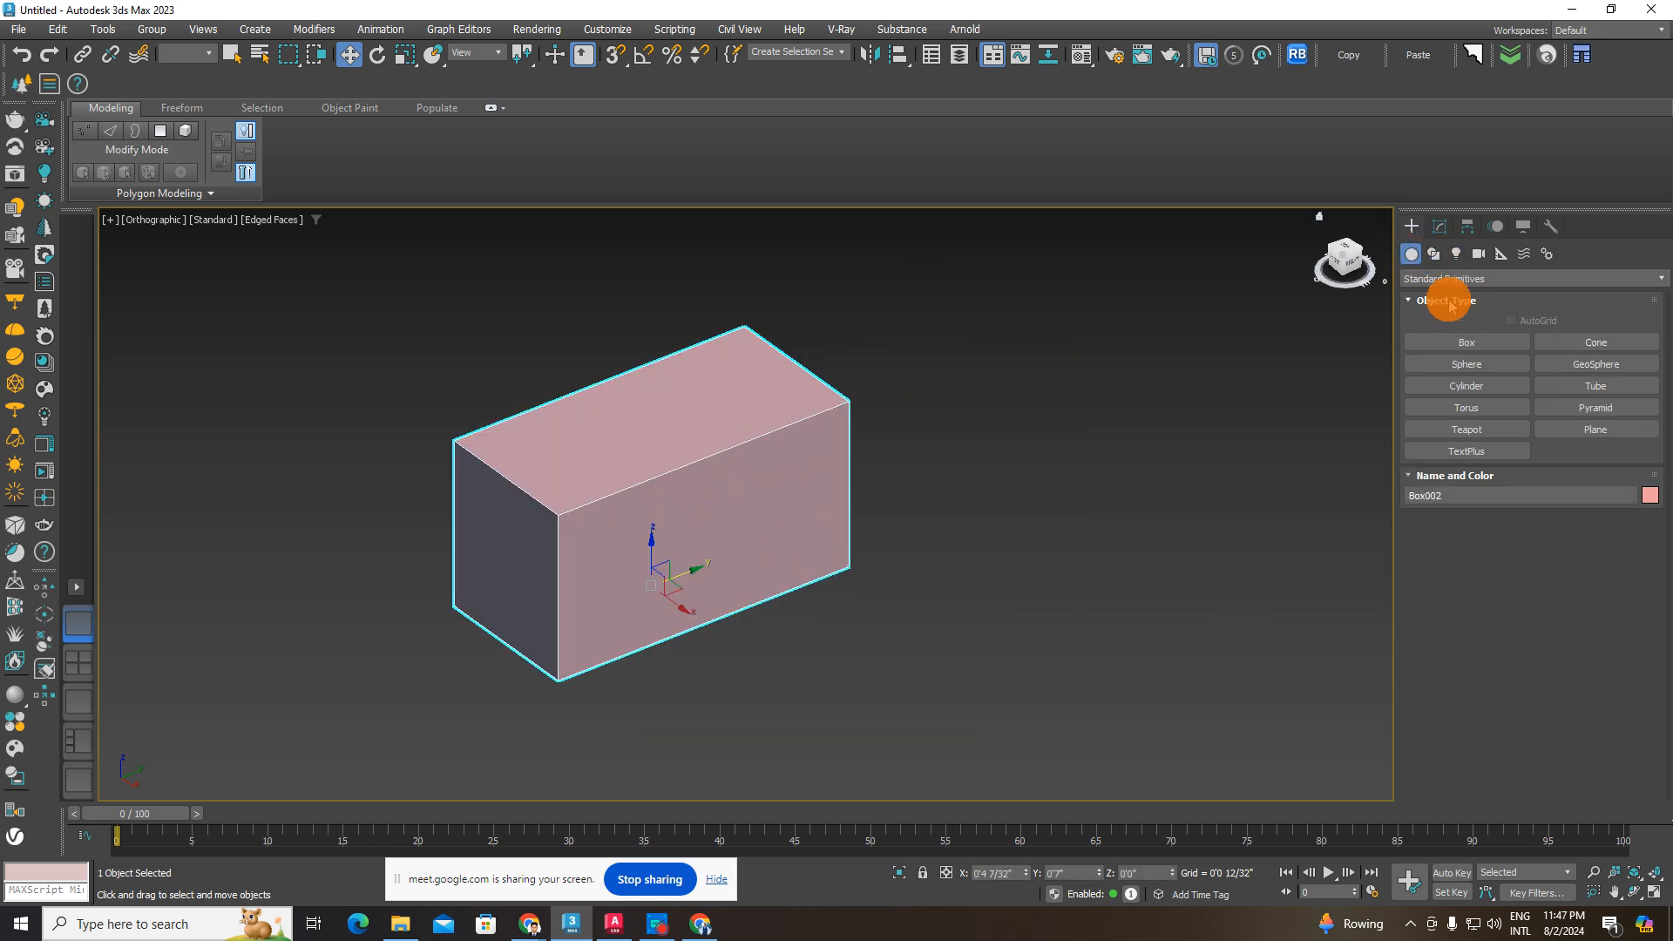
pyautogui.click(1433, 278)
pyautogui.click(1443, 312)
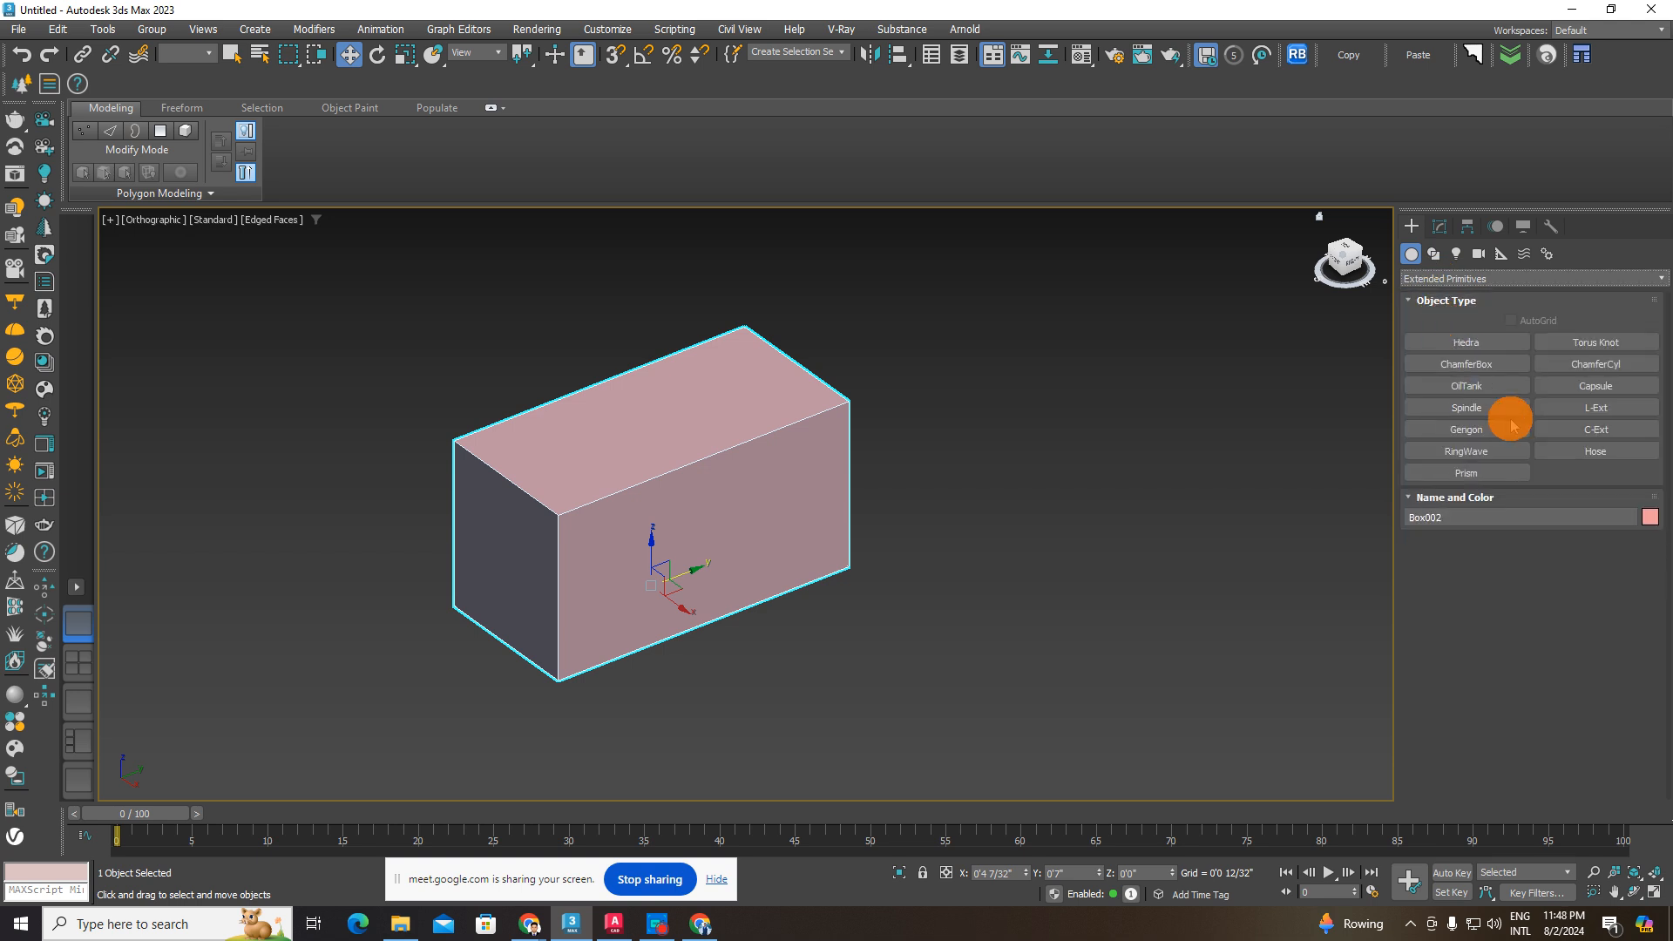
pyautogui.moveTo(1113, 474); pyautogui.dragTo(925, 474, button='middle')
pyautogui.click(1591, 409)
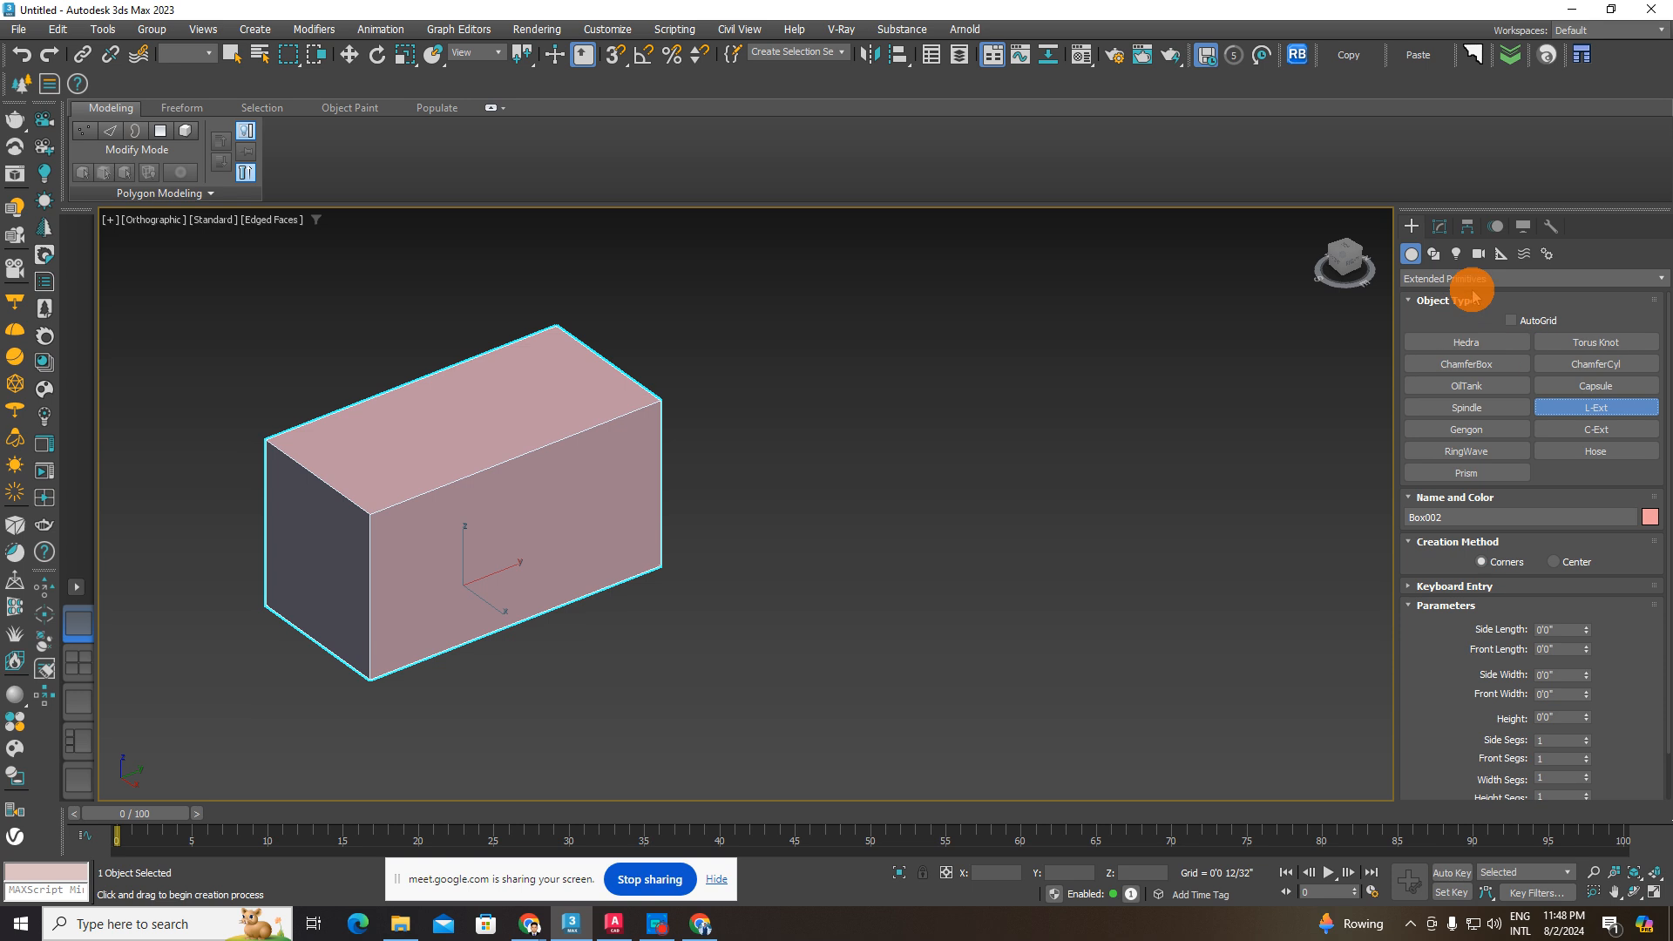
pyautogui.click(1596, 343)
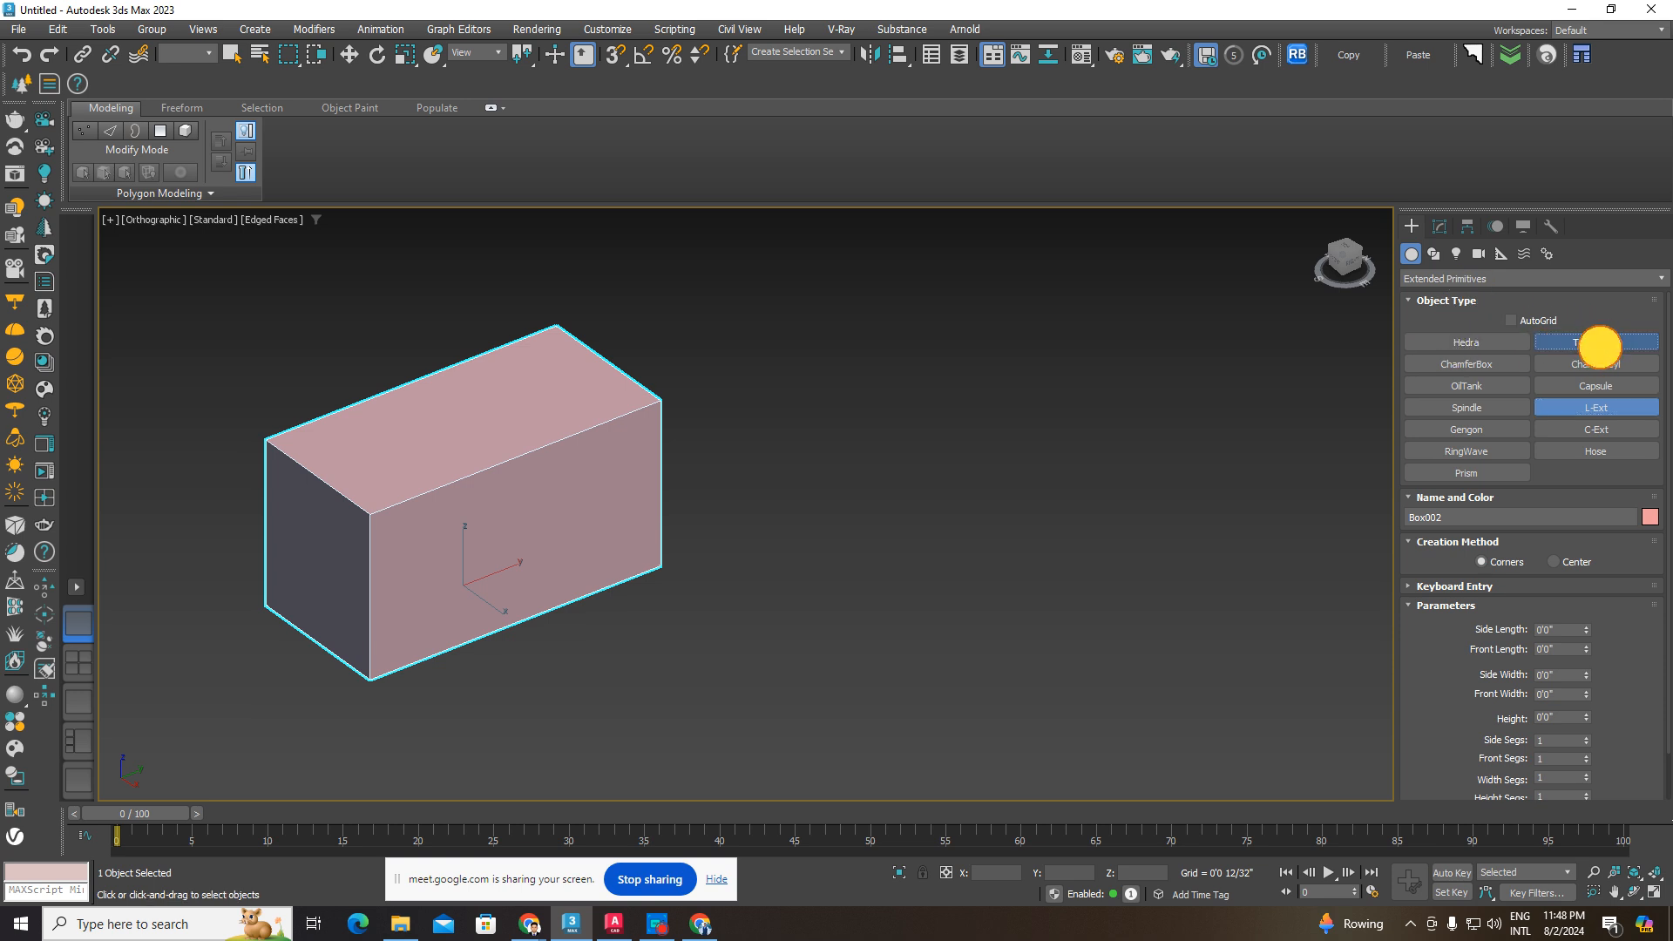
pyautogui.moveTo(981, 503); pyautogui.dragTo(1057, 549)
pyautogui.scroll(2, 991, 516)
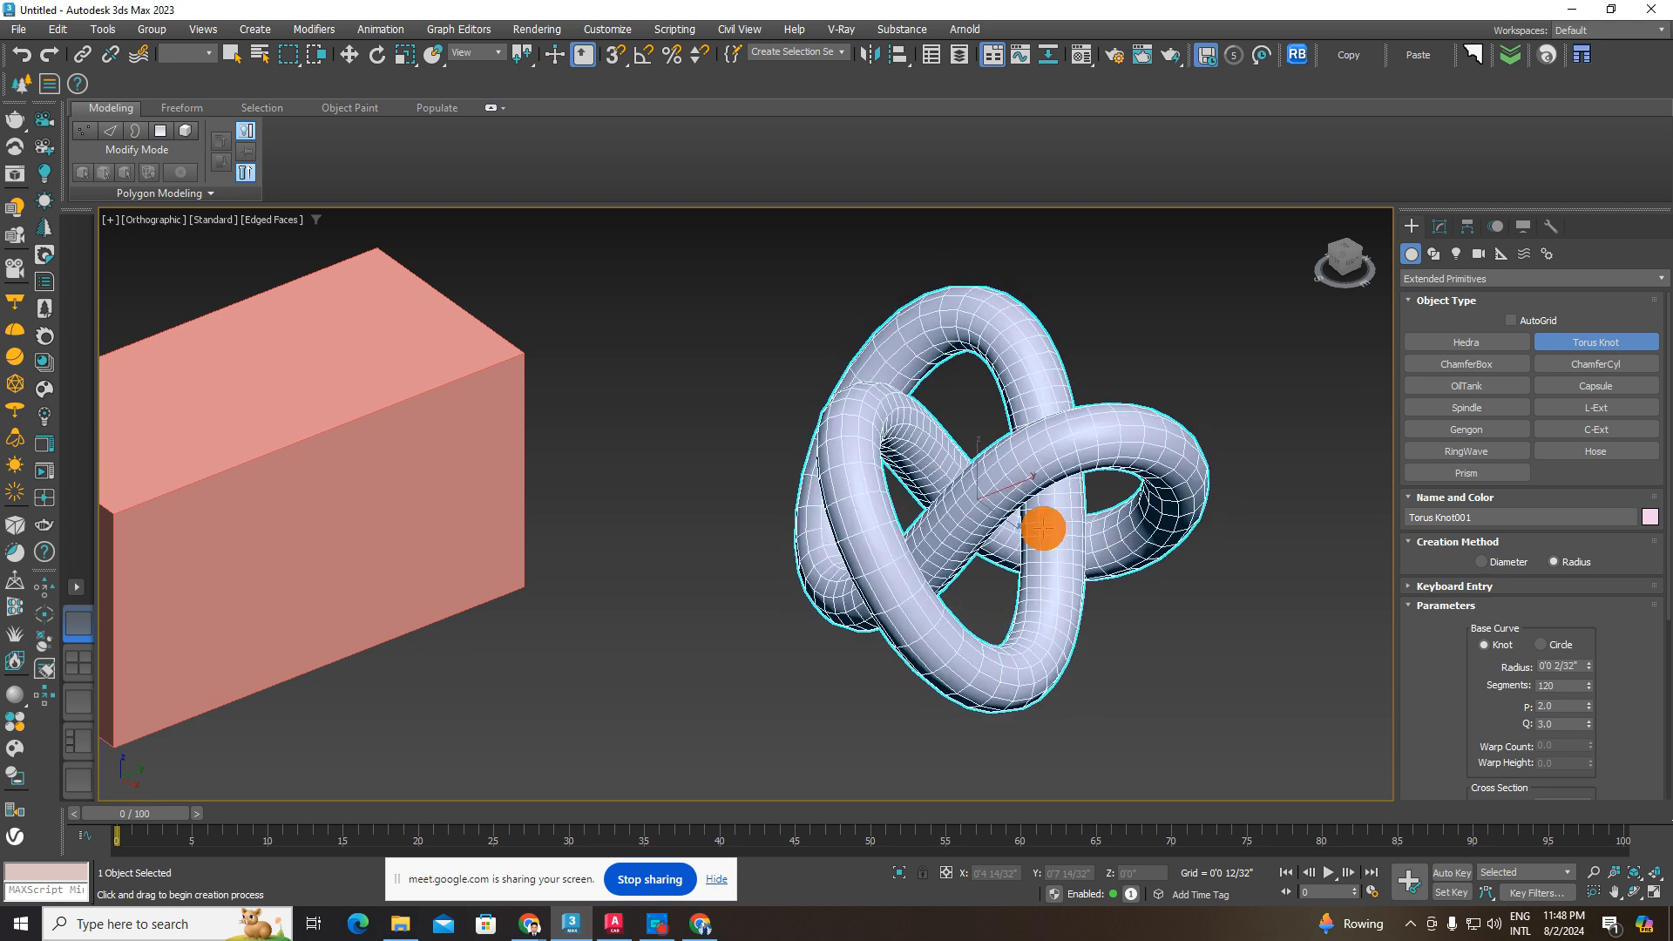
pyautogui.click(1050, 529)
pyautogui.keyDown('alt'); pyautogui.moveTo(1120, 551); pyautogui.dragTo(876, 552, button='middle'); pyautogui.keyUp('alt')
pyautogui.scroll(2, 1028, 566)
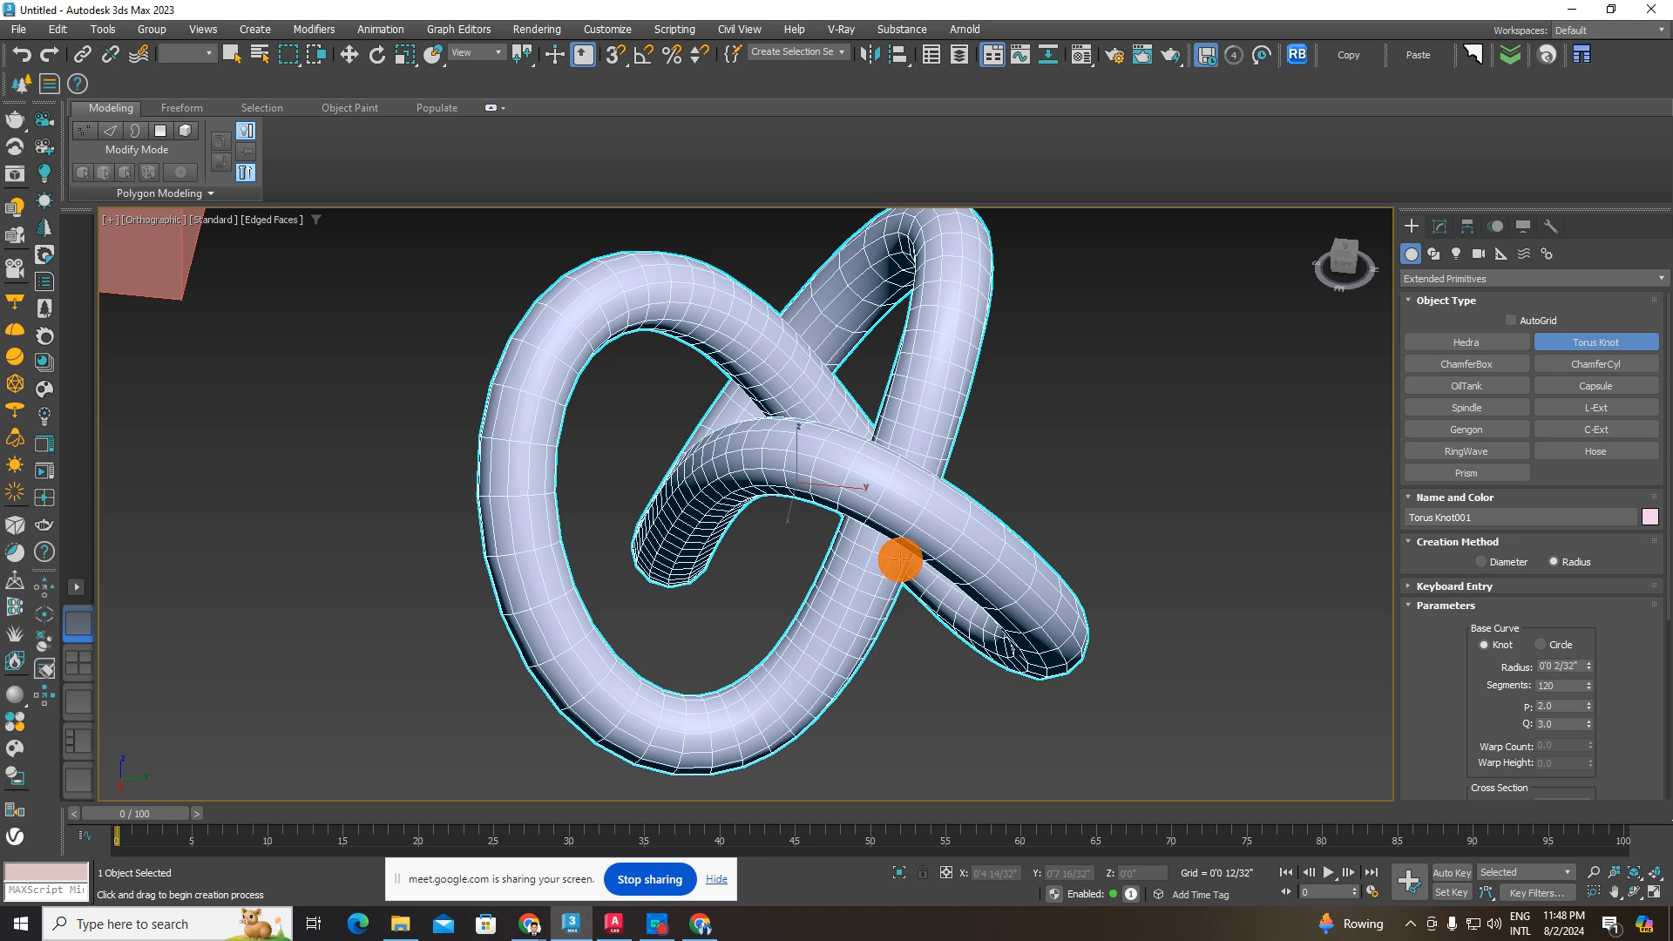
# - Create a thin ChamferBox beside the torus knot, about 0'0 4/32" long and 0'0 1/32" wide
pyautogui.moveTo(1379, 604); pyautogui.dragTo(1323, 604, button='middle')
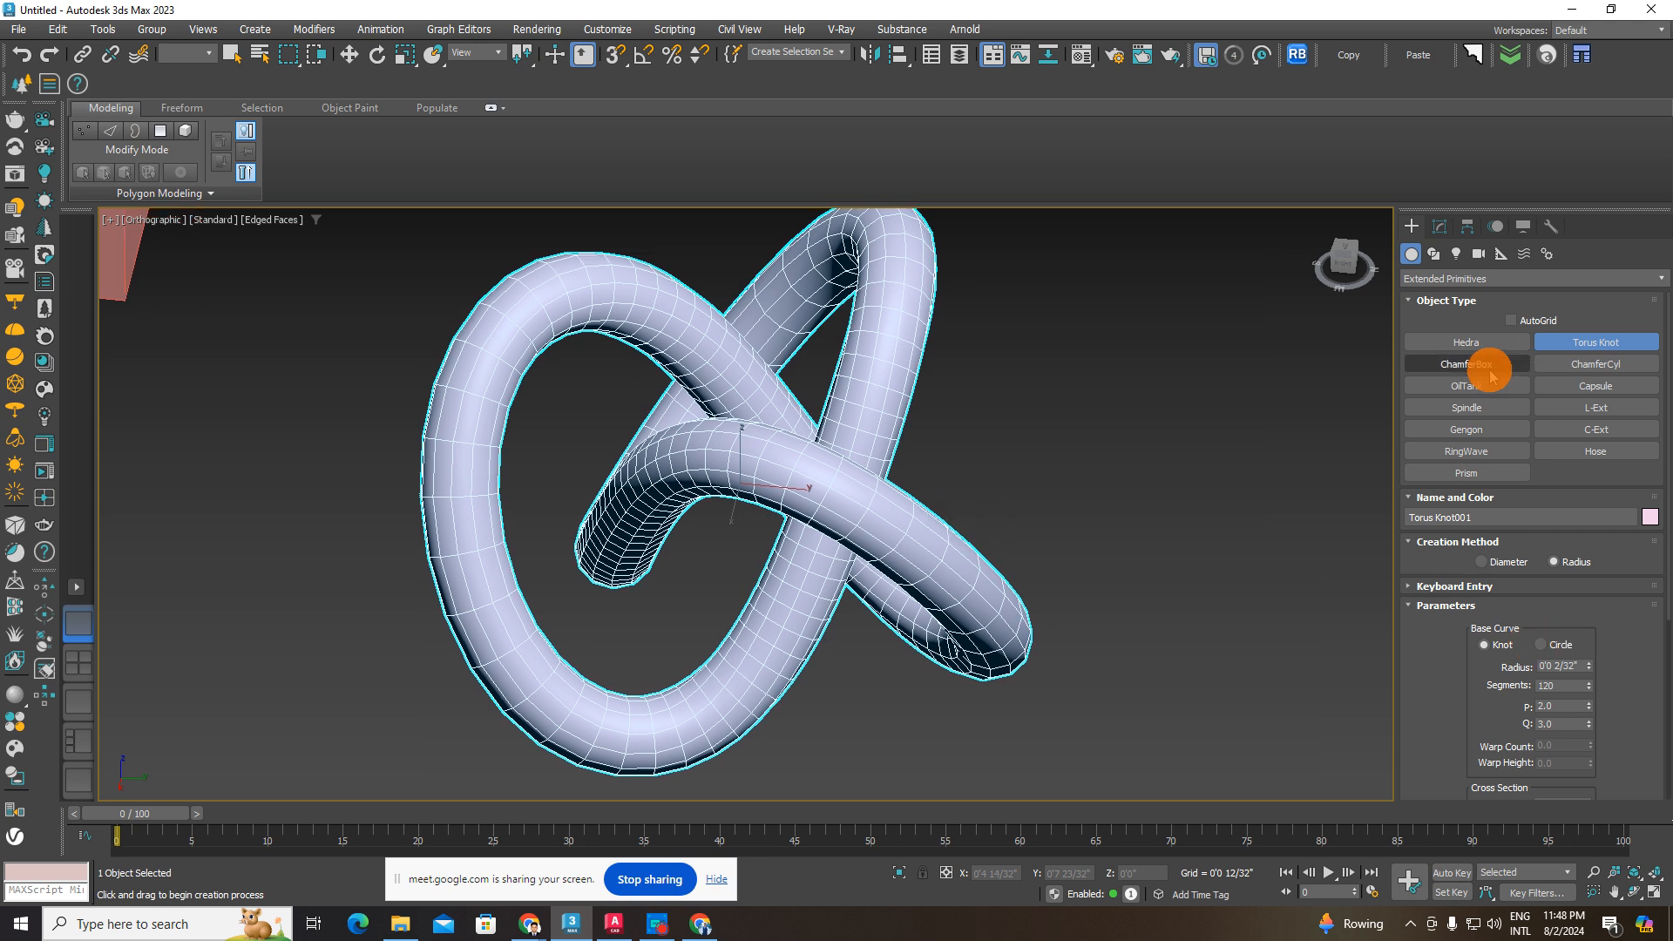
pyautogui.click(1460, 369)
pyautogui.moveTo(1076, 538); pyautogui.dragTo(725, 513, button='middle')
pyautogui.moveTo(875, 507); pyautogui.dragTo(1233, 624)
pyautogui.scroll(5, 1214, 624)
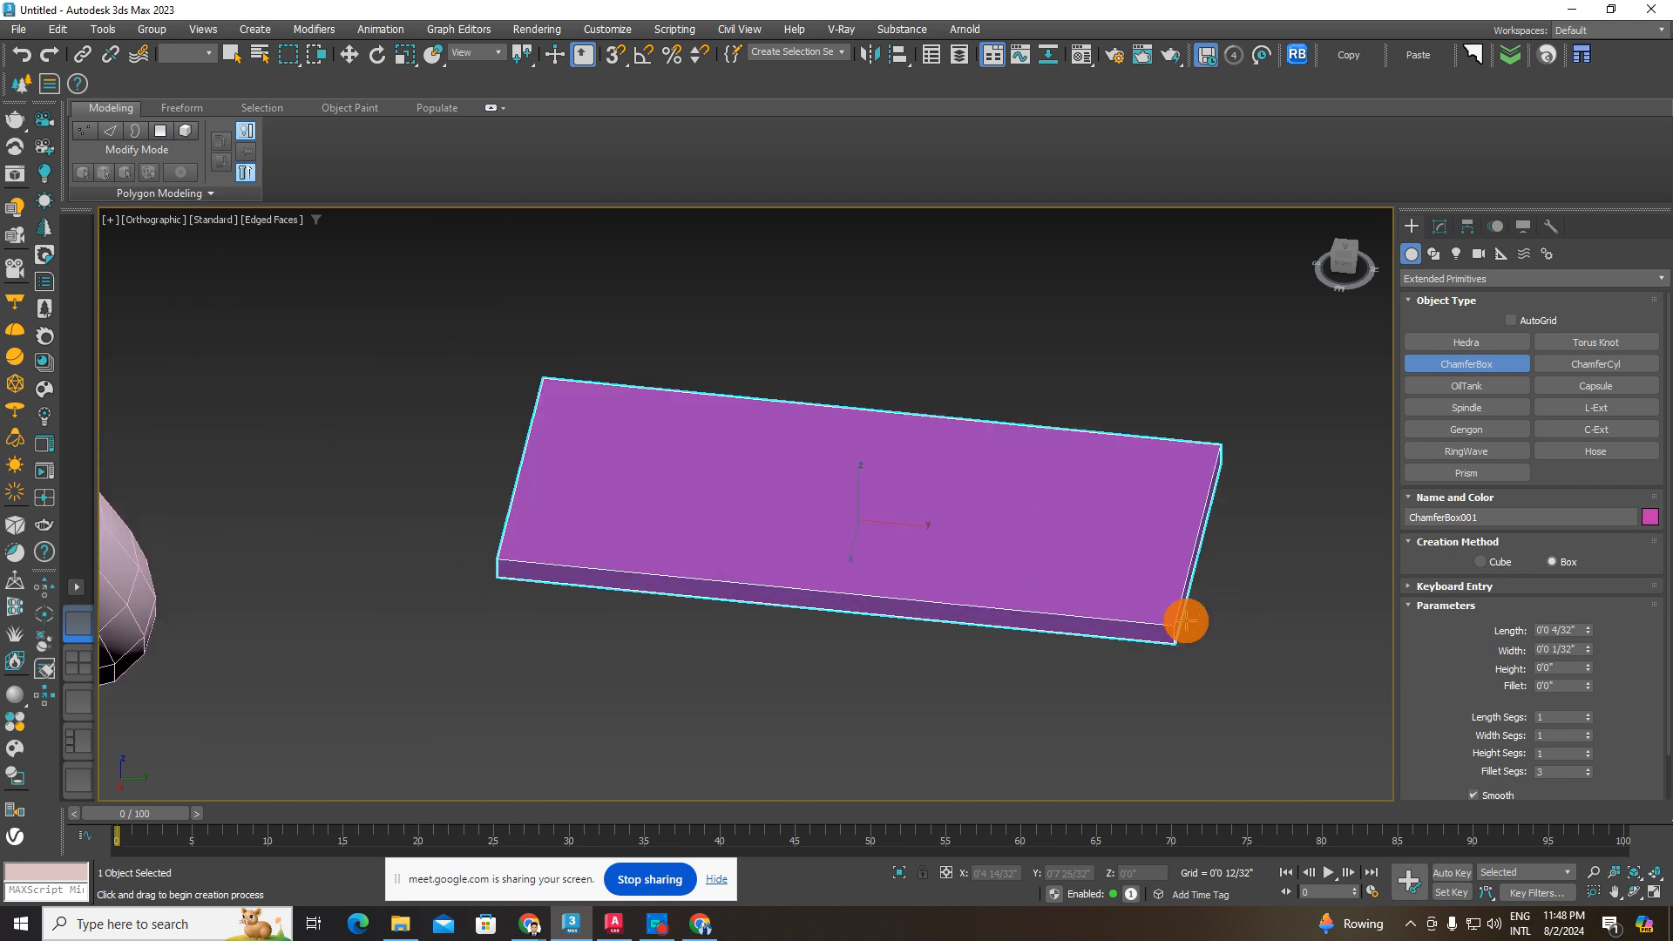
pyautogui.scroll(2, 1186, 621)
pyautogui.scroll(-8, 1172, 627)
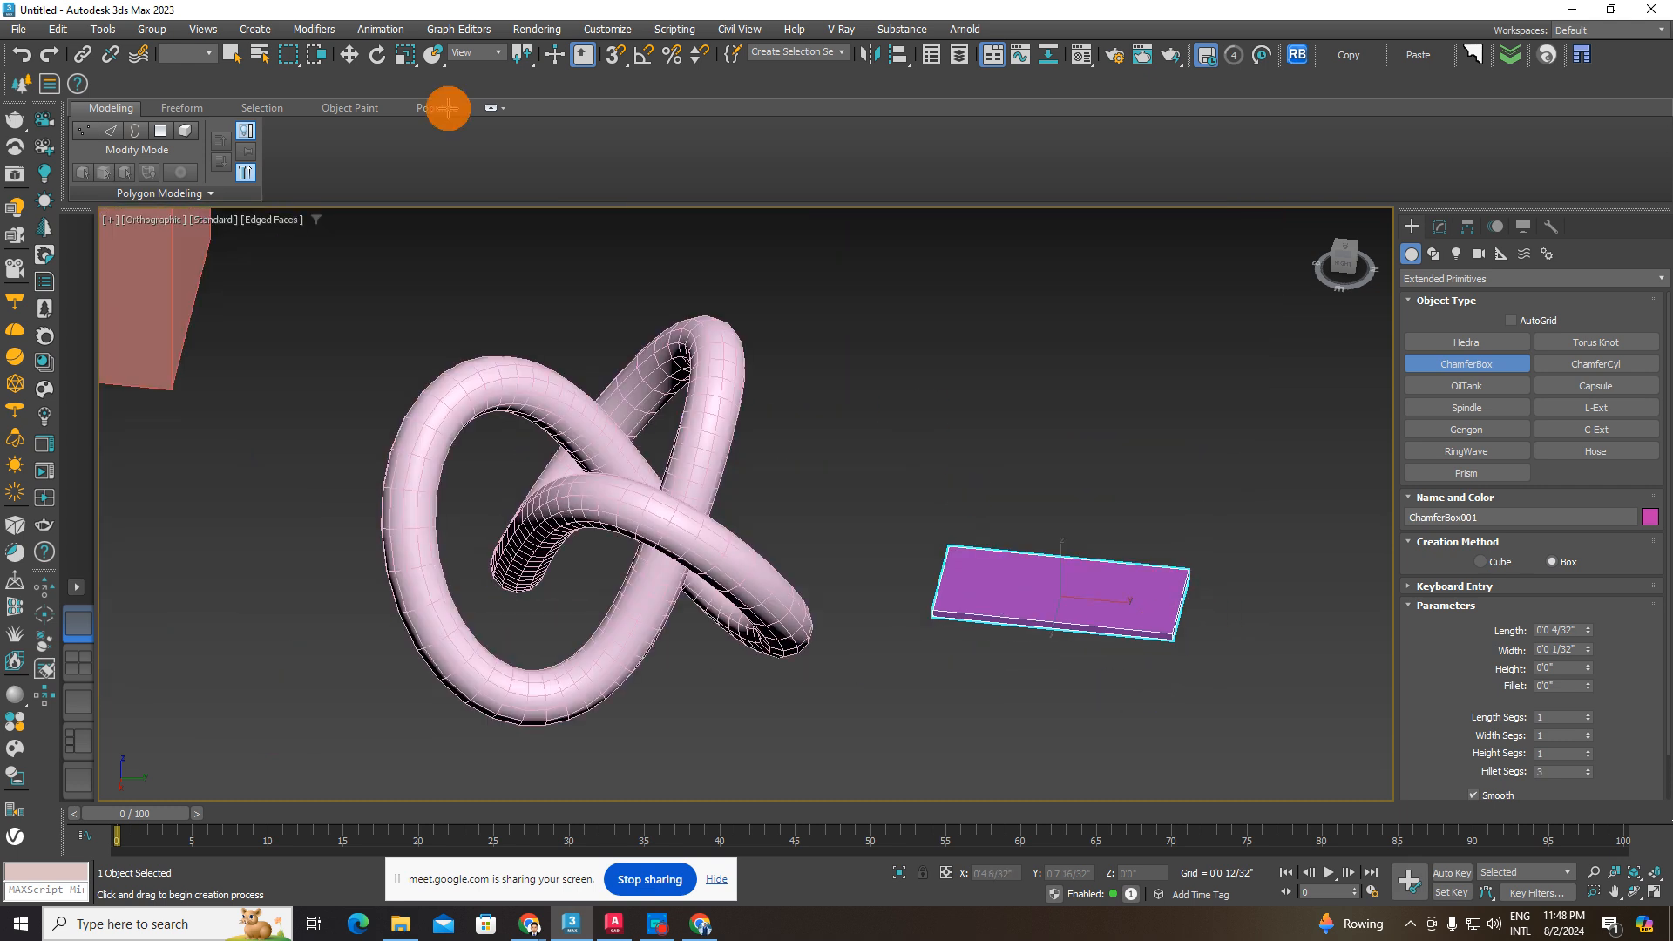
# - Leave ChamferBox creation with the Move tool and delete the thin chamfer box
pyautogui.click(349, 54)
pyautogui.click(1135, 614)
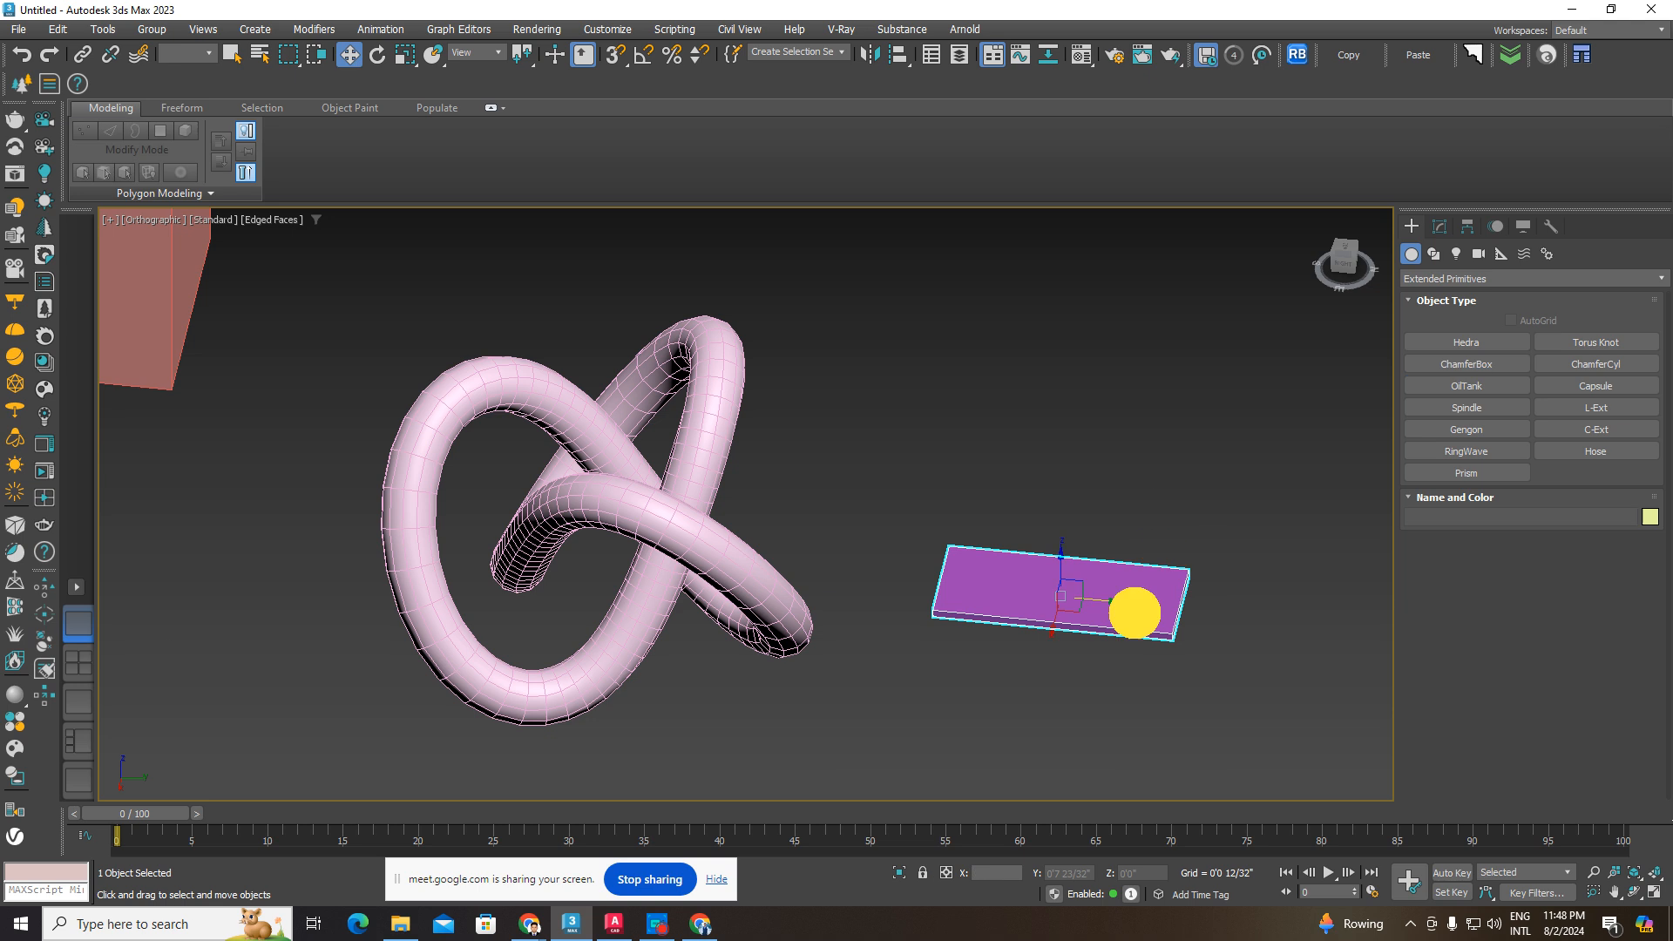
pyautogui.scroll(3, 1135, 613)
pyautogui.press('Delete')
# - Create a thin standard primitive Box beside the torus knot, about 0'0 4/32" long and 0'0 2/32" wide
pyautogui.click(1434, 253)
pyautogui.click(1486, 366)
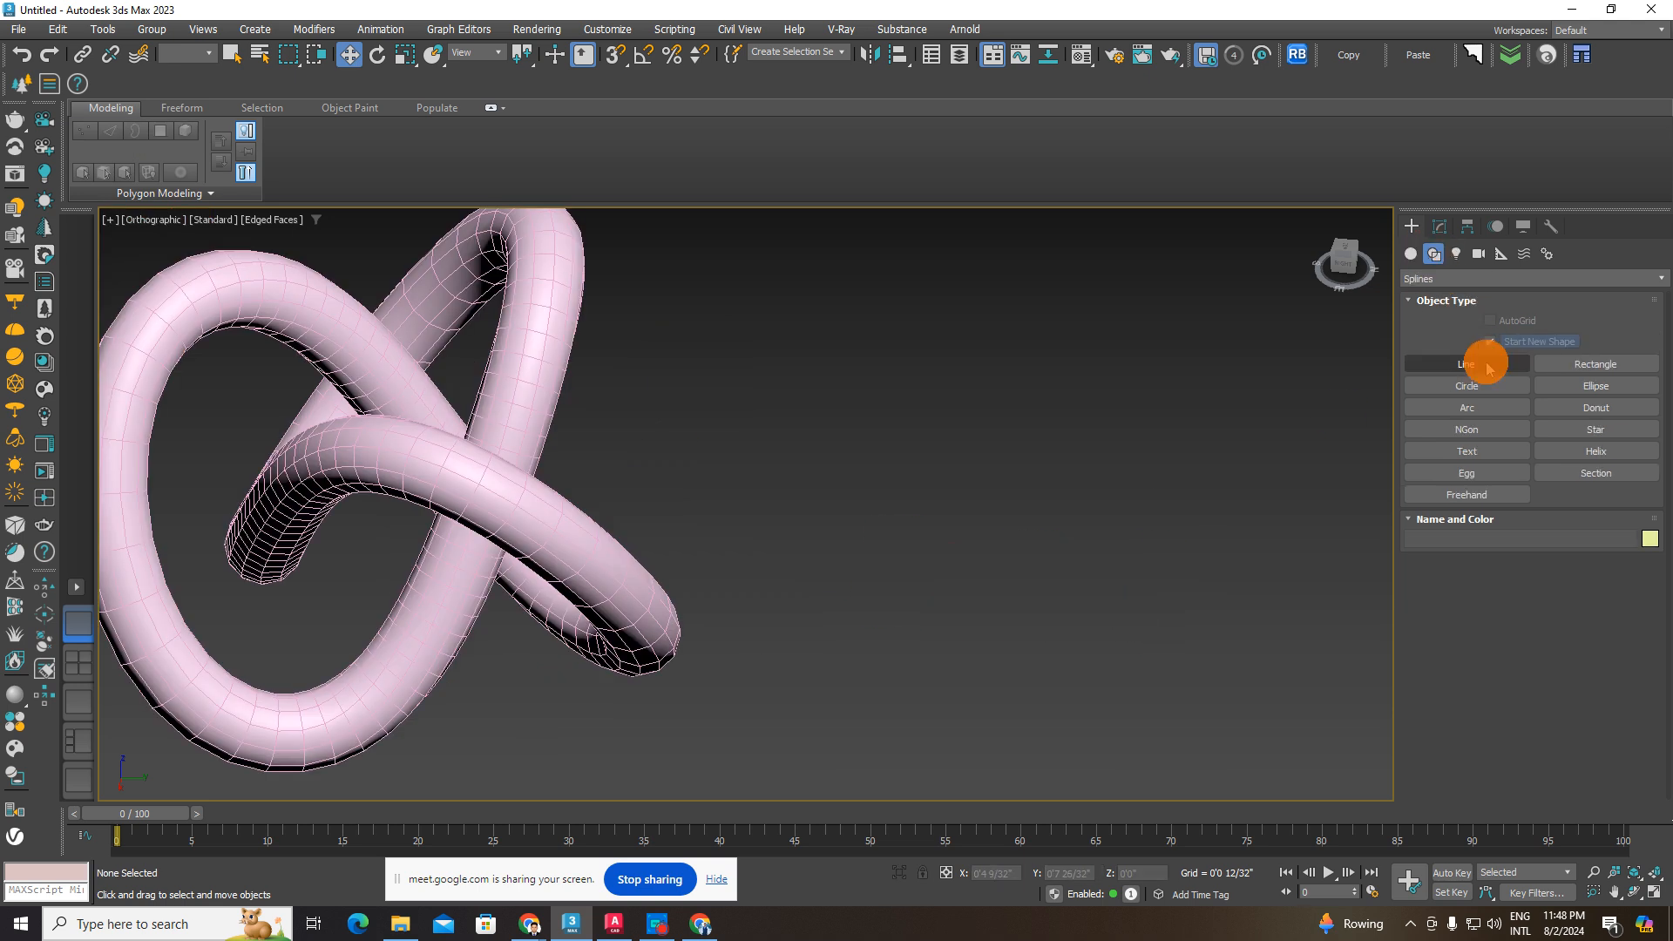
pyautogui.click(1411, 254)
pyautogui.click(1420, 278)
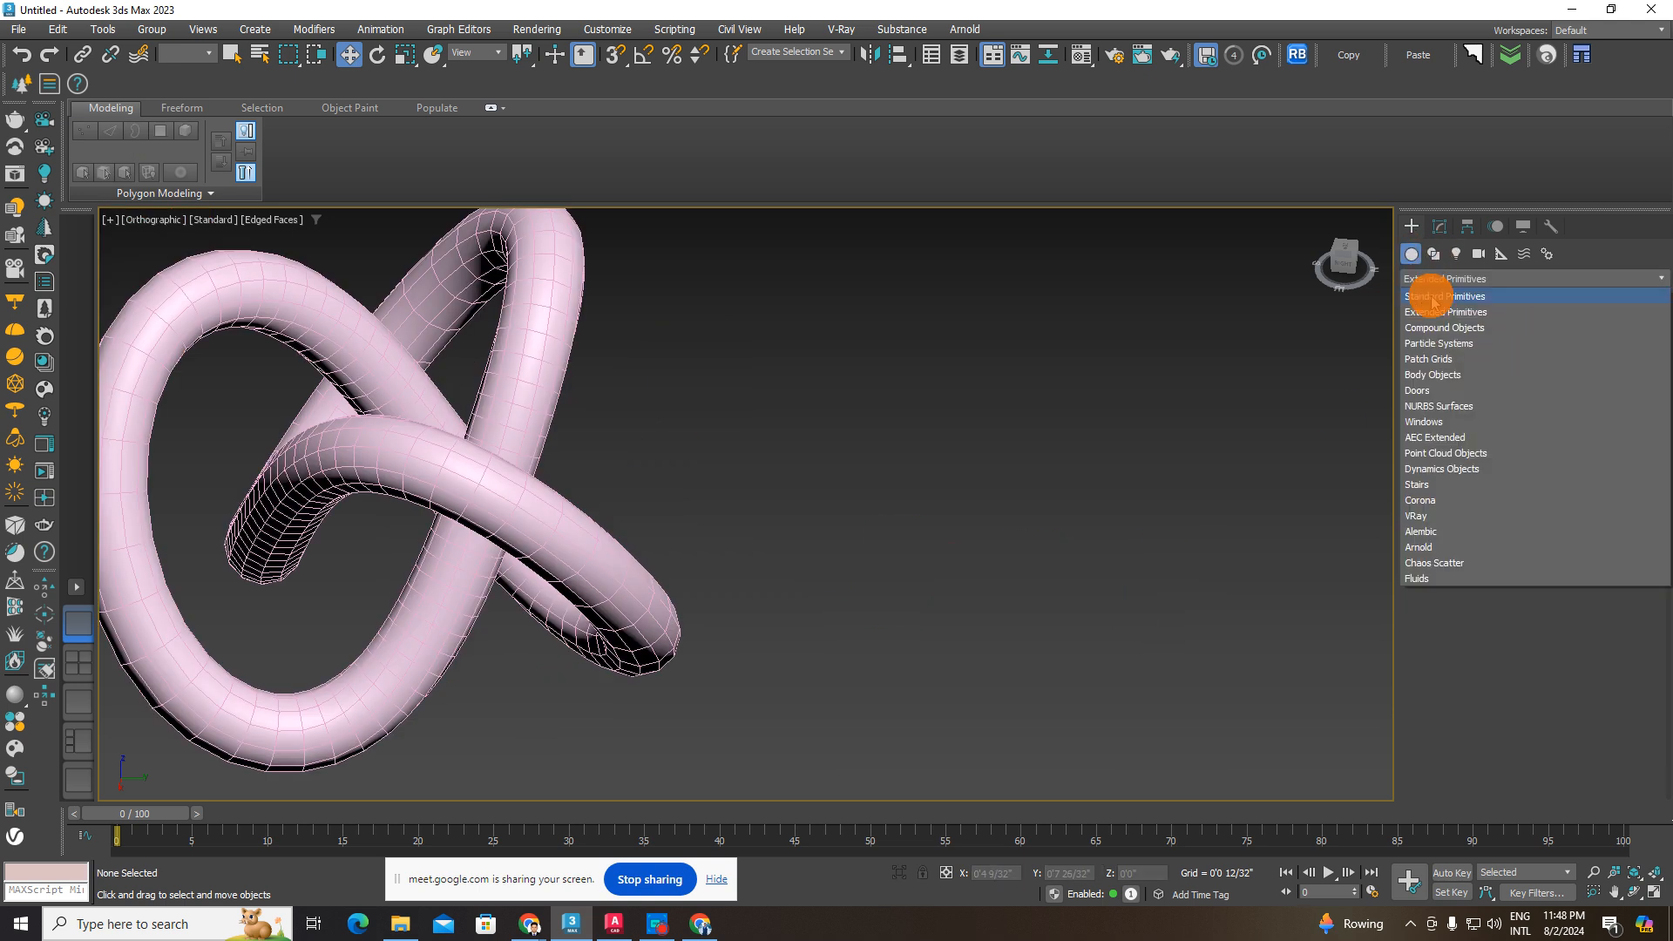
pyautogui.click(1433, 297)
pyautogui.click(1468, 342)
pyautogui.scroll(2, 676, 452)
pyautogui.moveTo(658, 446); pyautogui.dragTo(985, 575)
pyautogui.scroll(5, 958, 567)
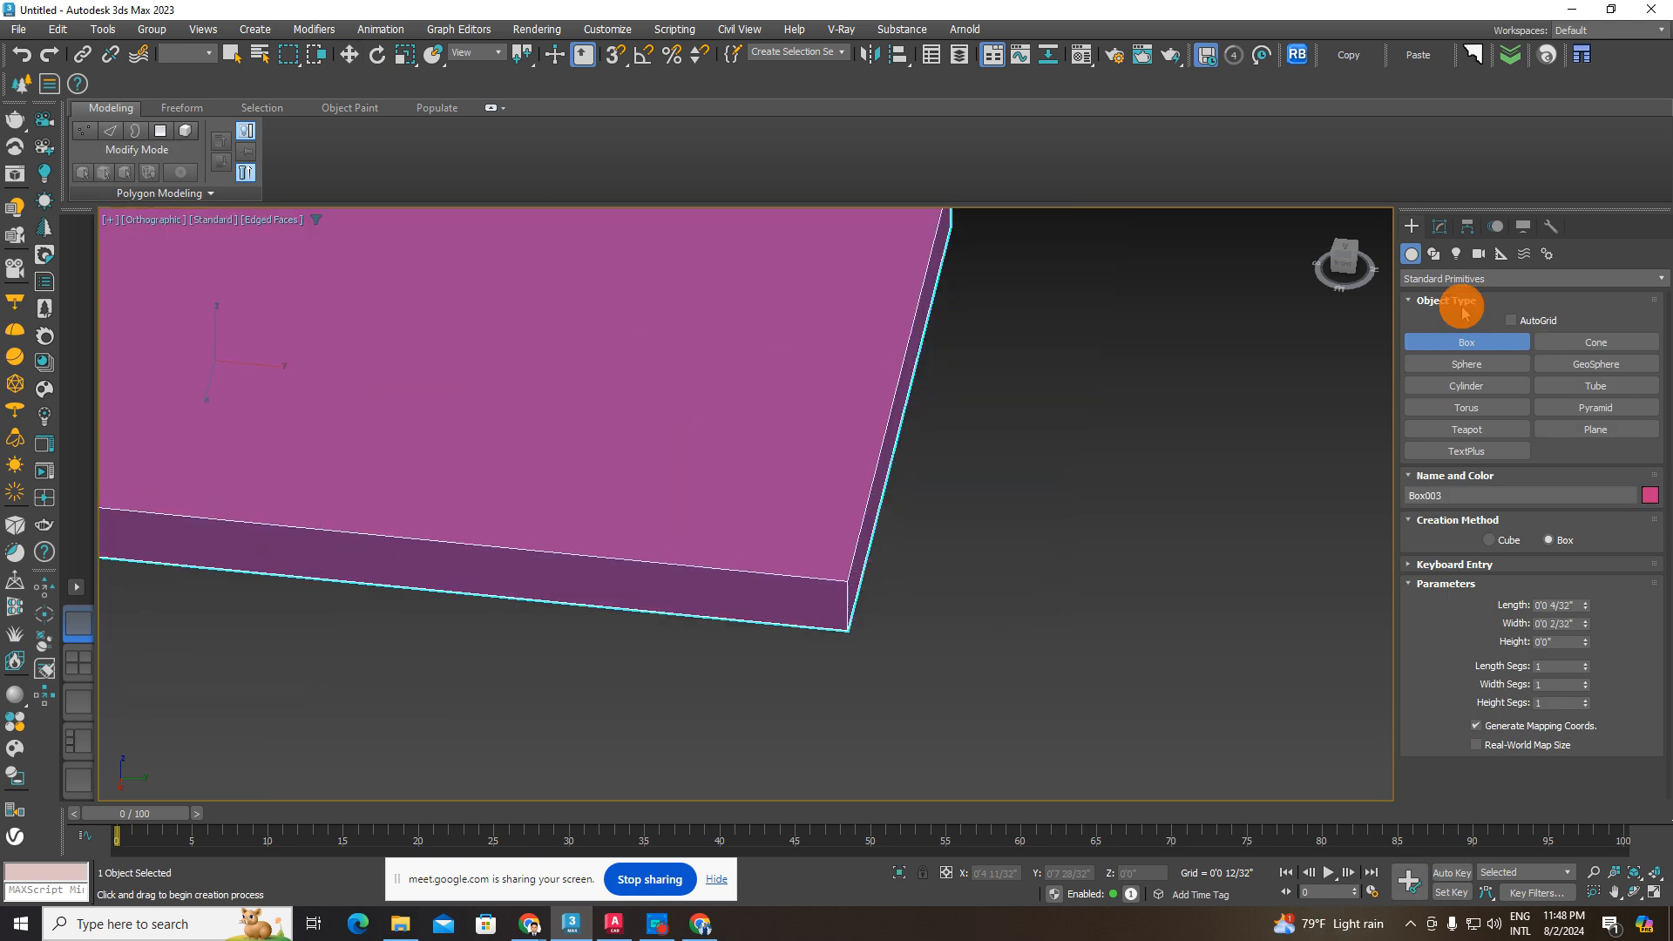
# - Create an extended primitive ChamferBox on the thin box, using vertex snap to match its corners, about 0'0 4/32" by 0'0 2/32"
pyautogui.click(1433, 254)
pyautogui.click(1411, 254)
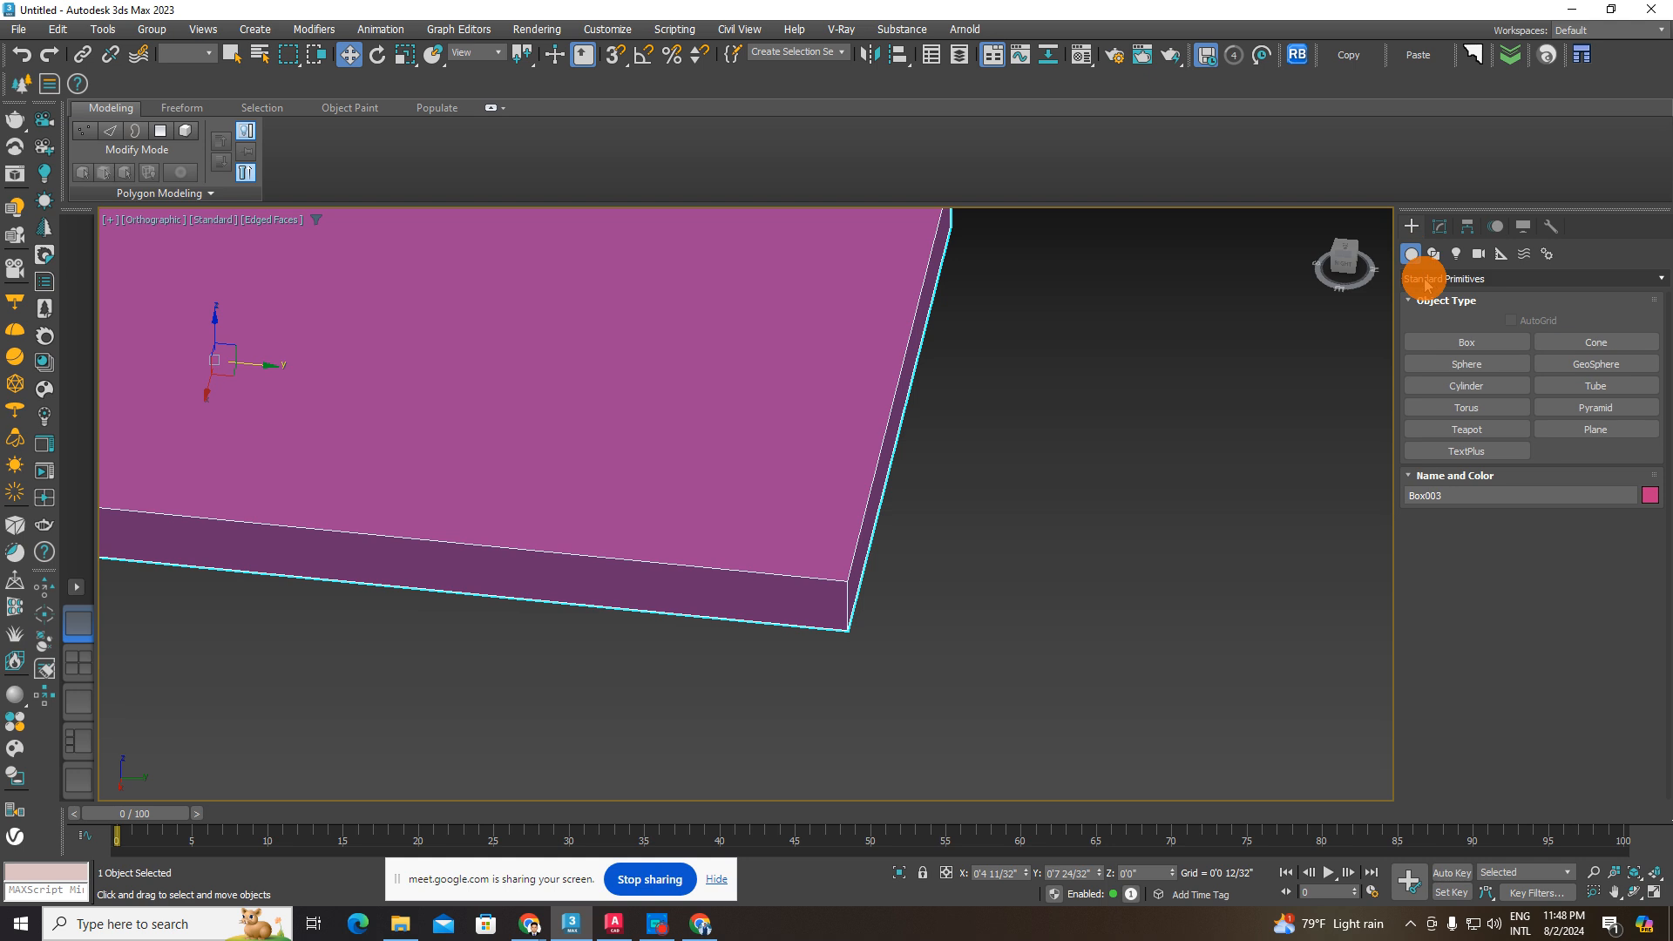
pyautogui.click(1427, 281)
pyautogui.click(1439, 314)
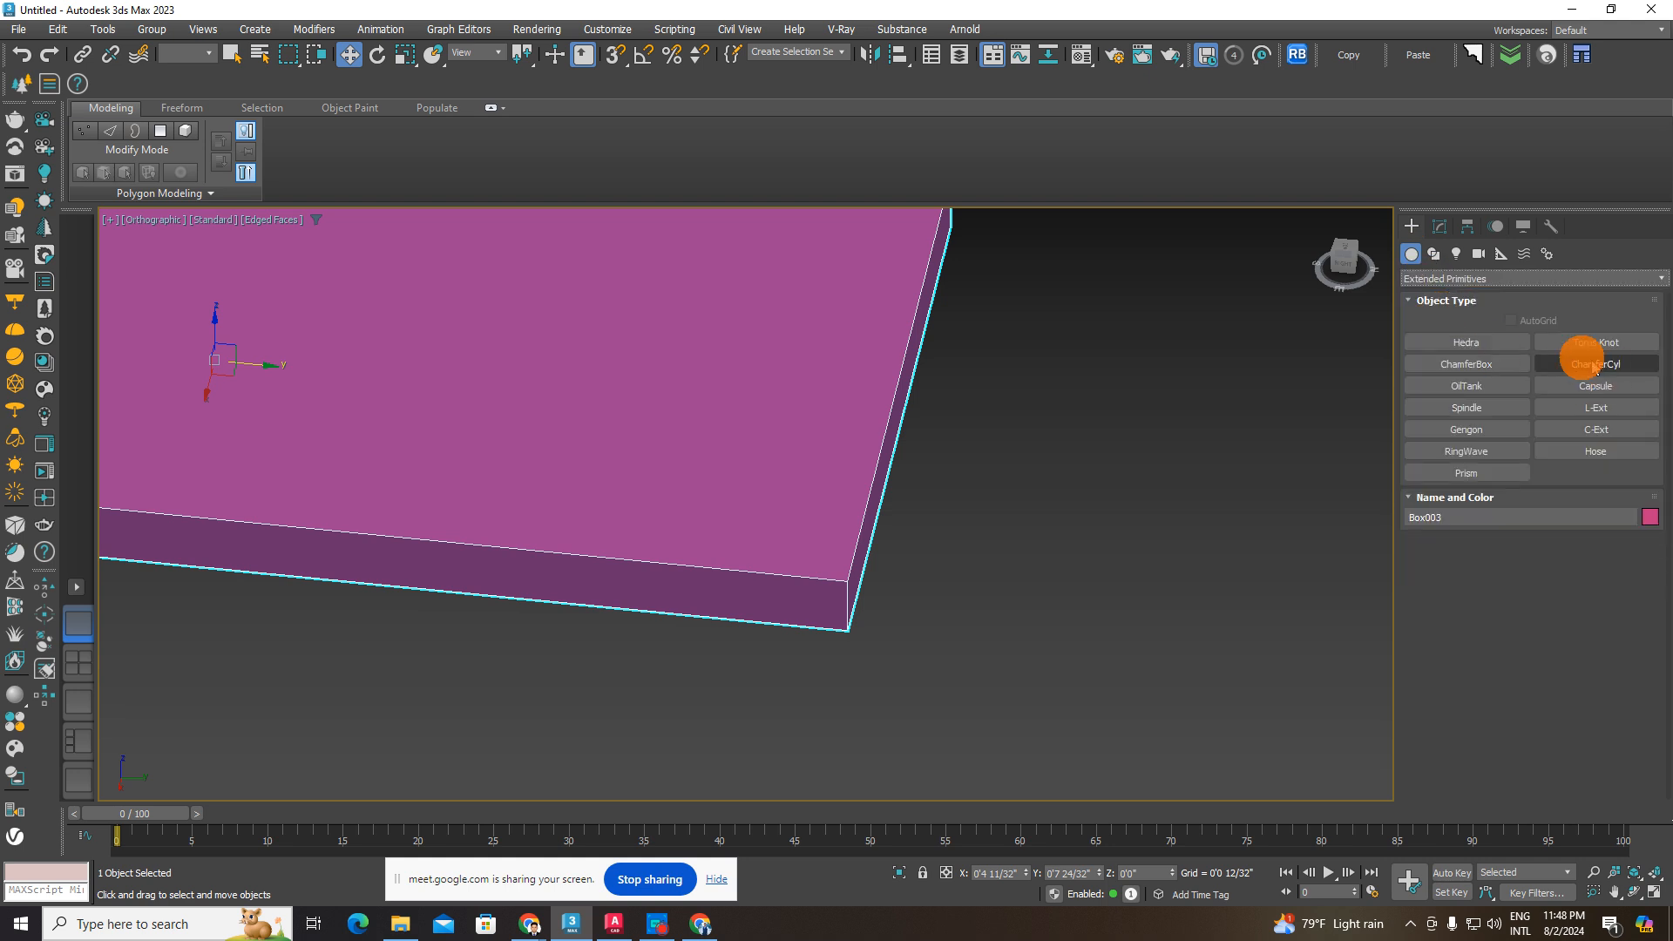
pyautogui.click(1481, 364)
pyautogui.scroll(-5, 768, 489)
pyautogui.scroll(3, 728, 560)
pyautogui.press('s')
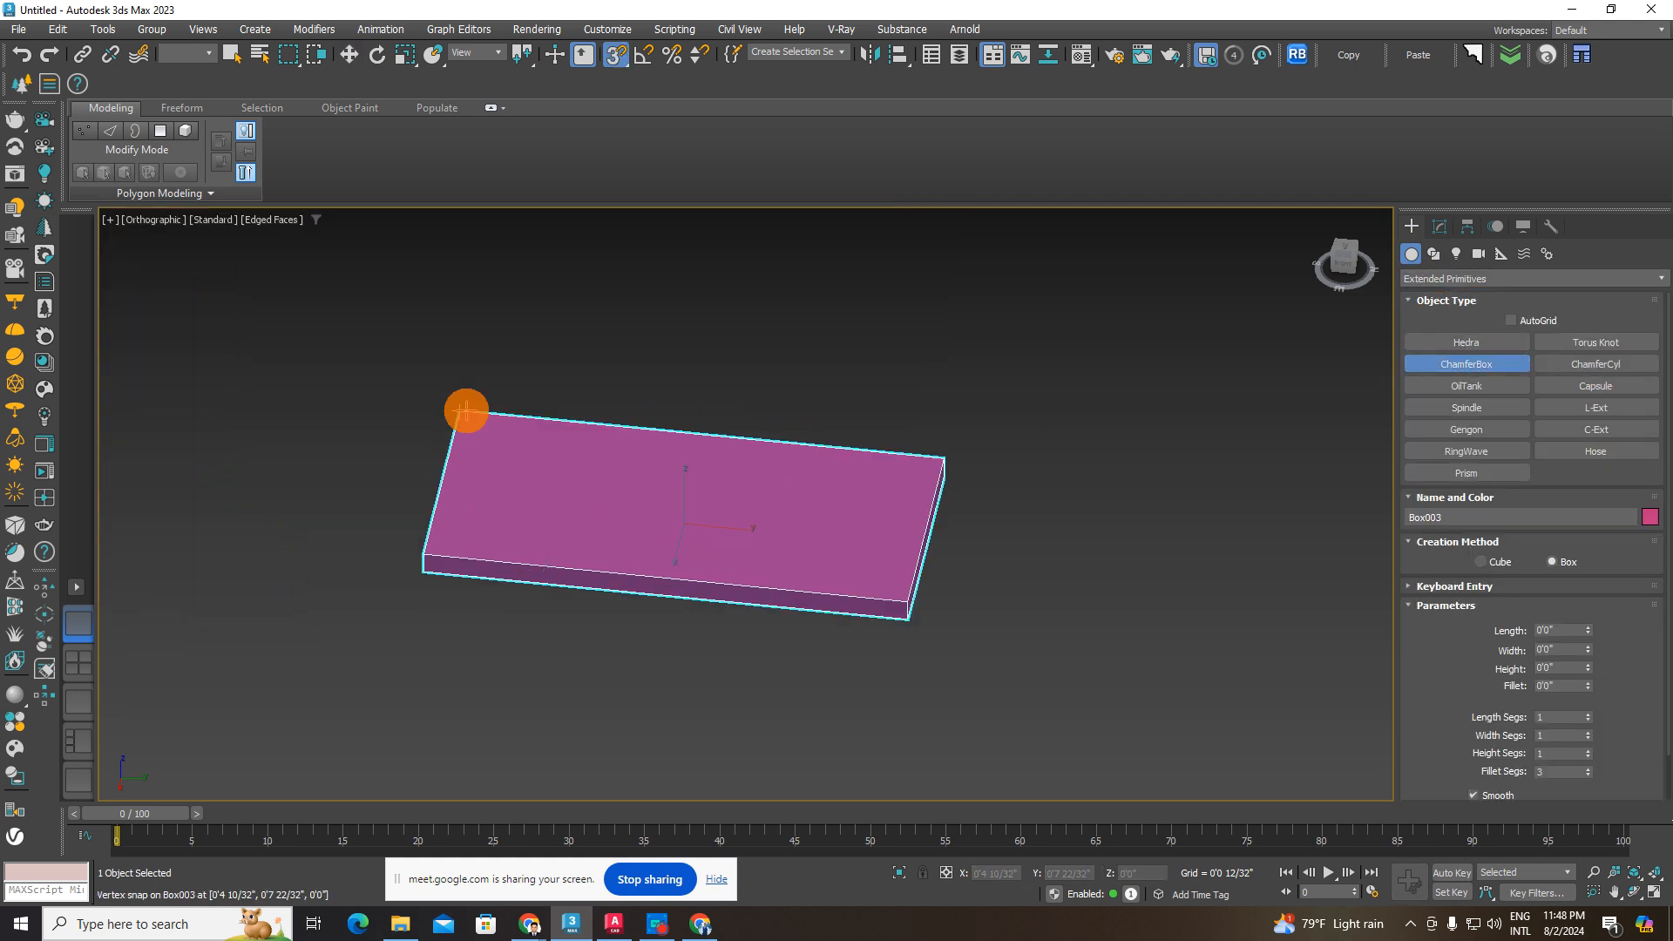
pyautogui.moveTo(467, 410); pyautogui.dragTo(918, 603)
pyautogui.doubleClick(993, 568)
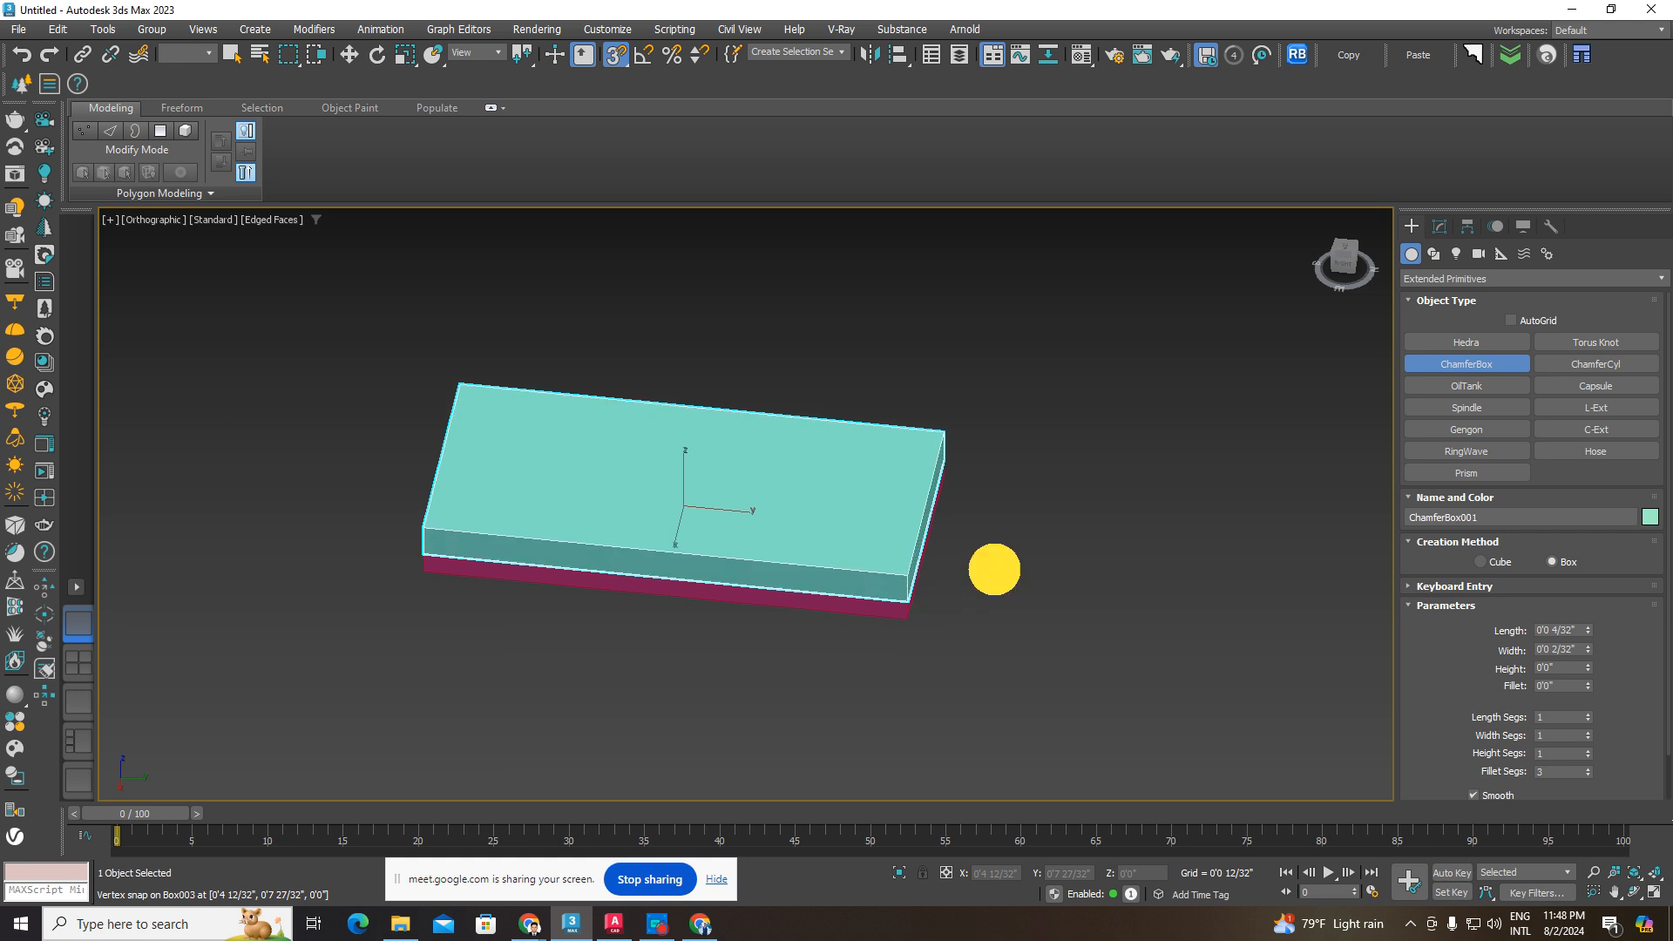
pyautogui.scroll(2, 900, 590)
pyautogui.moveTo(743, 508); pyautogui.dragTo(847, 533, button='middle')
pyautogui.keyDown('alt'); pyautogui.moveTo(847, 533); pyautogui.dragTo(871, 493, button='middle'); pyautogui.keyUp('alt')
pyautogui.scroll(5, 1007, 516)
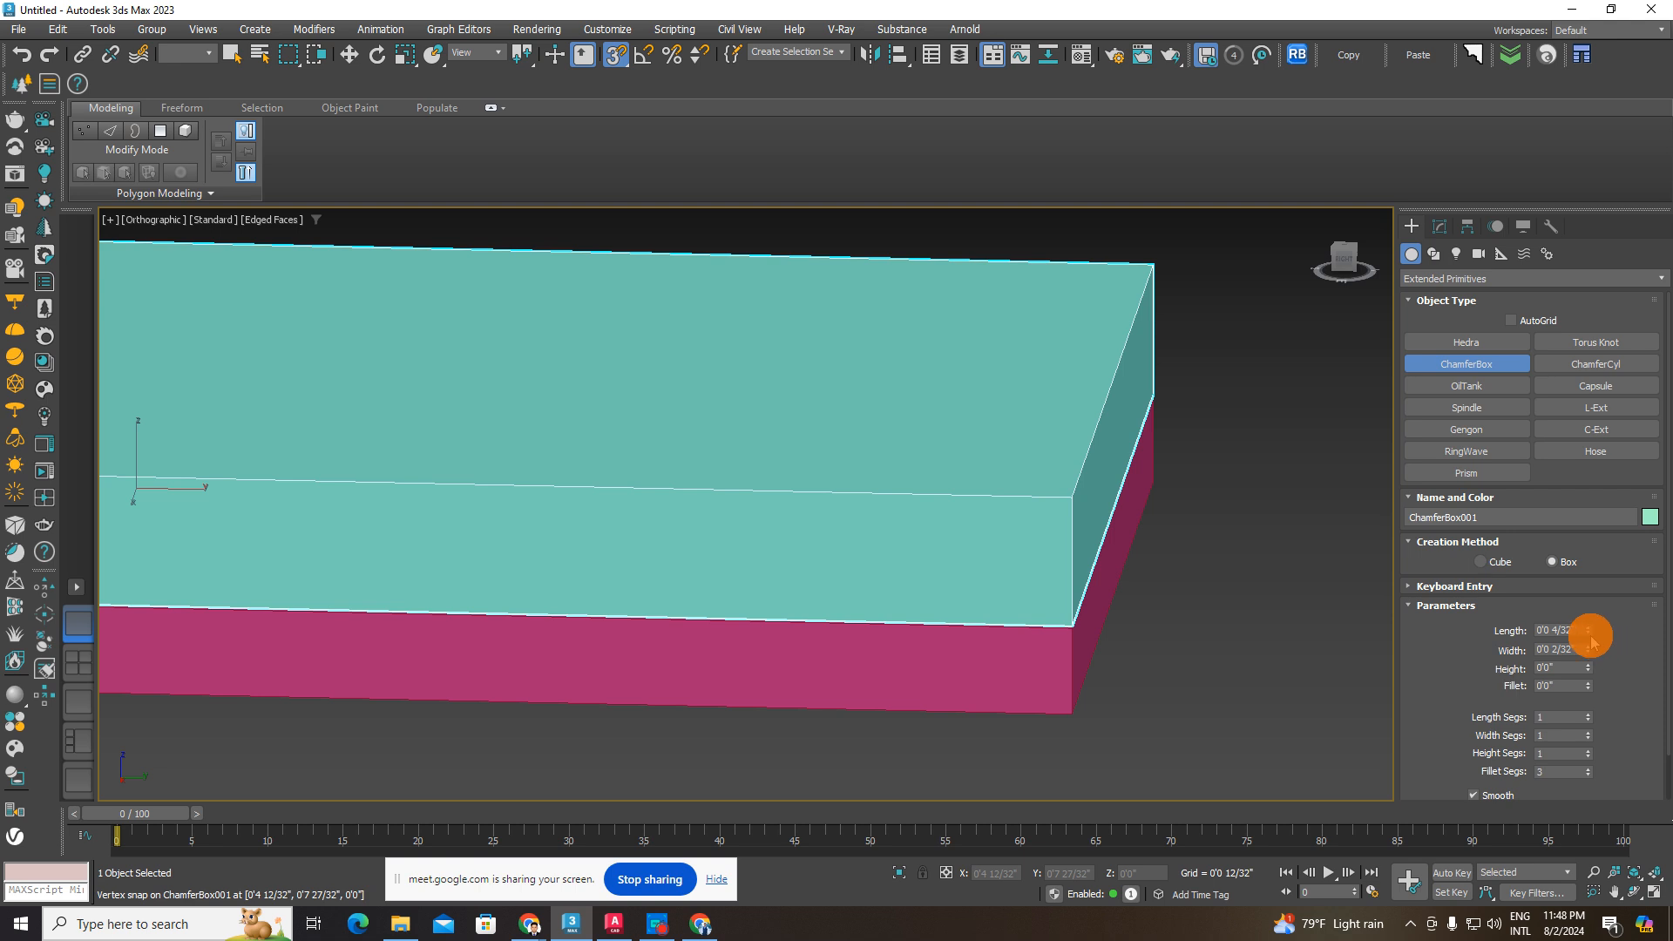
# - Try adjusting the ChamferBox's length and undo the change
pyautogui.moveTo(1589, 635); pyautogui.dragTo(1594, 649)
pyautogui.hotkey('ctrl', 'z')
pyautogui.hotkey('ctrl', 'z')
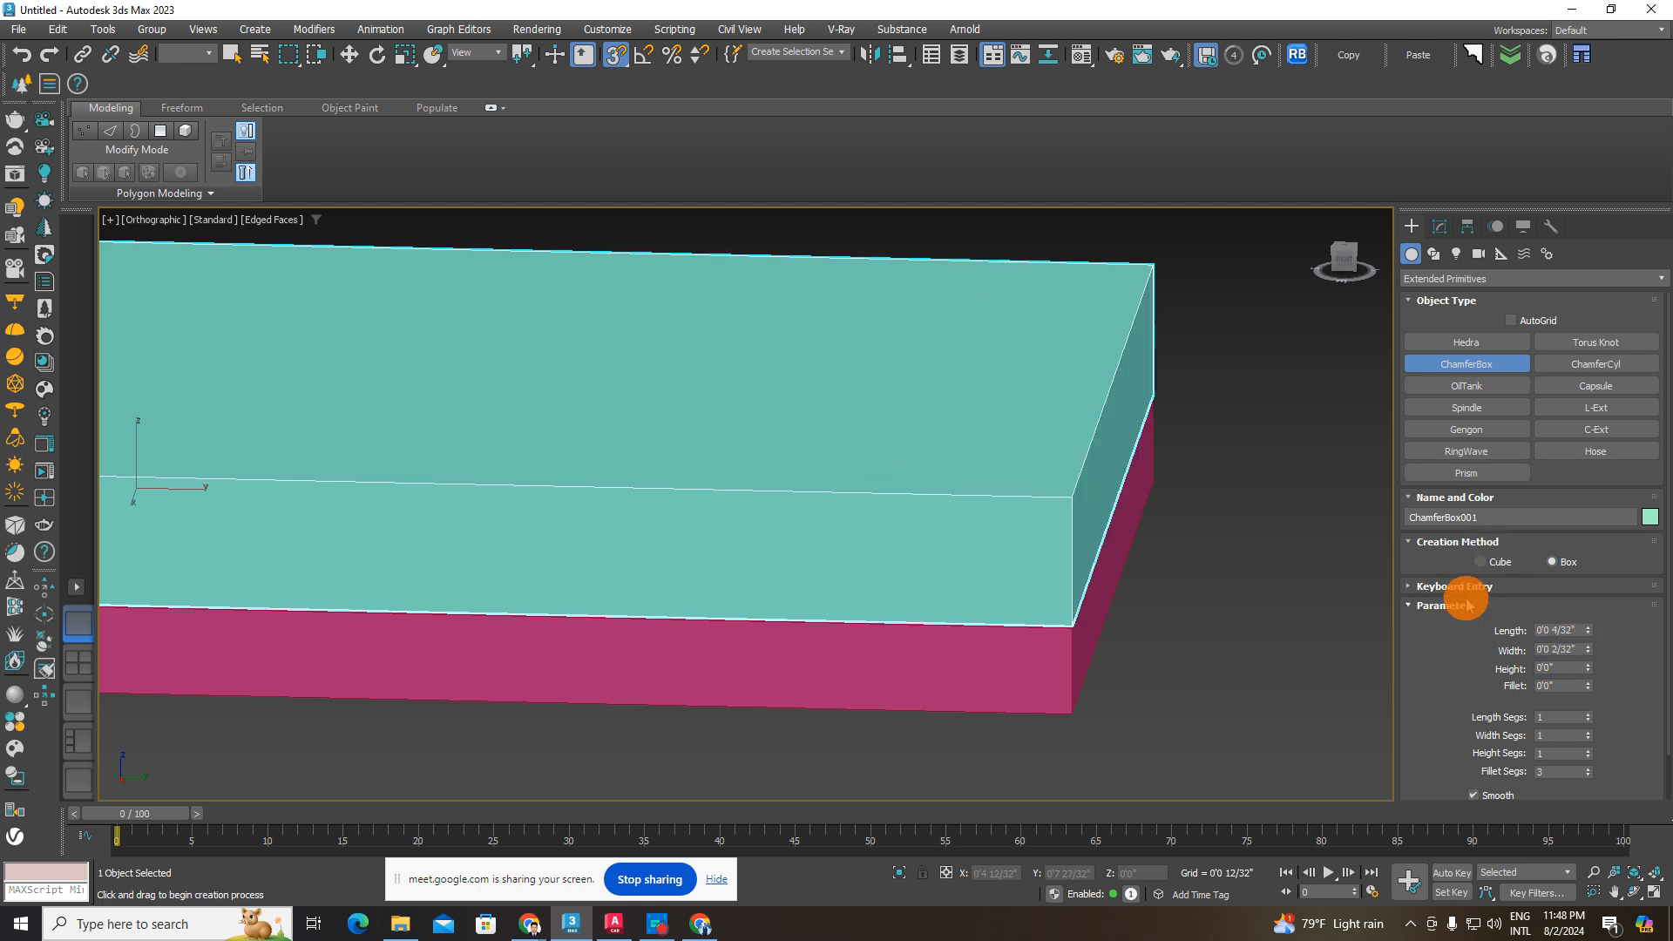
# - Leave ChamferBox creation with the Move tool, delete the chamfer box and select the thin box beneath it
pyautogui.scroll(-5, 1187, 522)
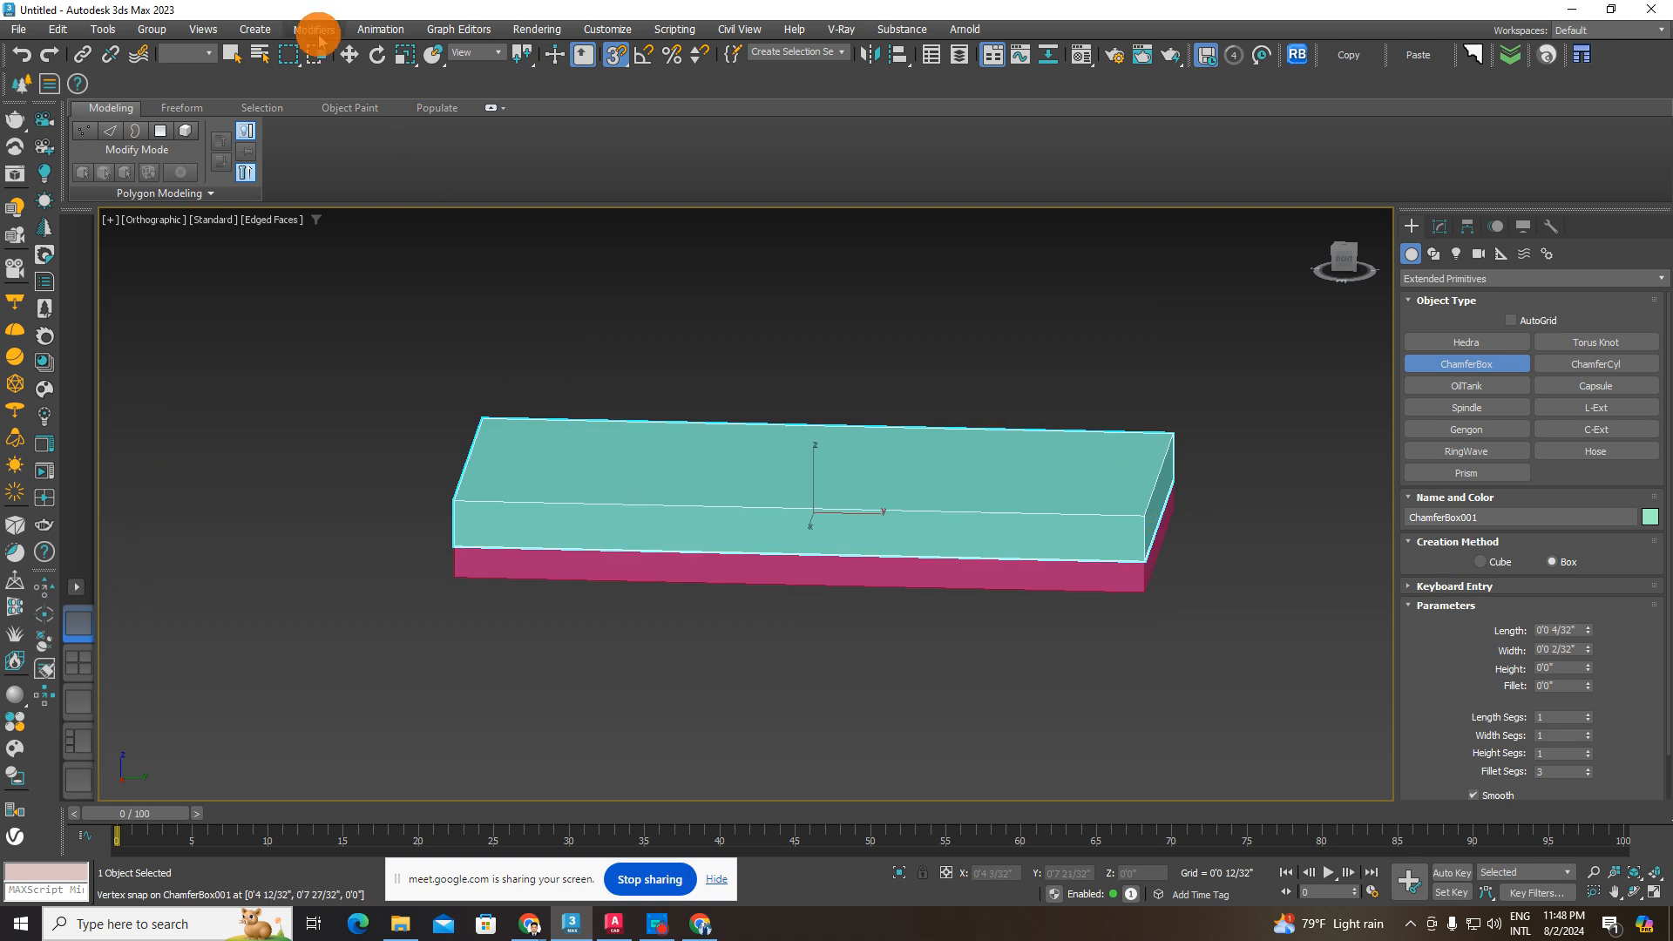
pyautogui.click(349, 54)
pyautogui.moveTo(926, 487); pyautogui.dragTo(923, 545, button='middle')
pyautogui.press('Delete')
pyautogui.click(930, 571)
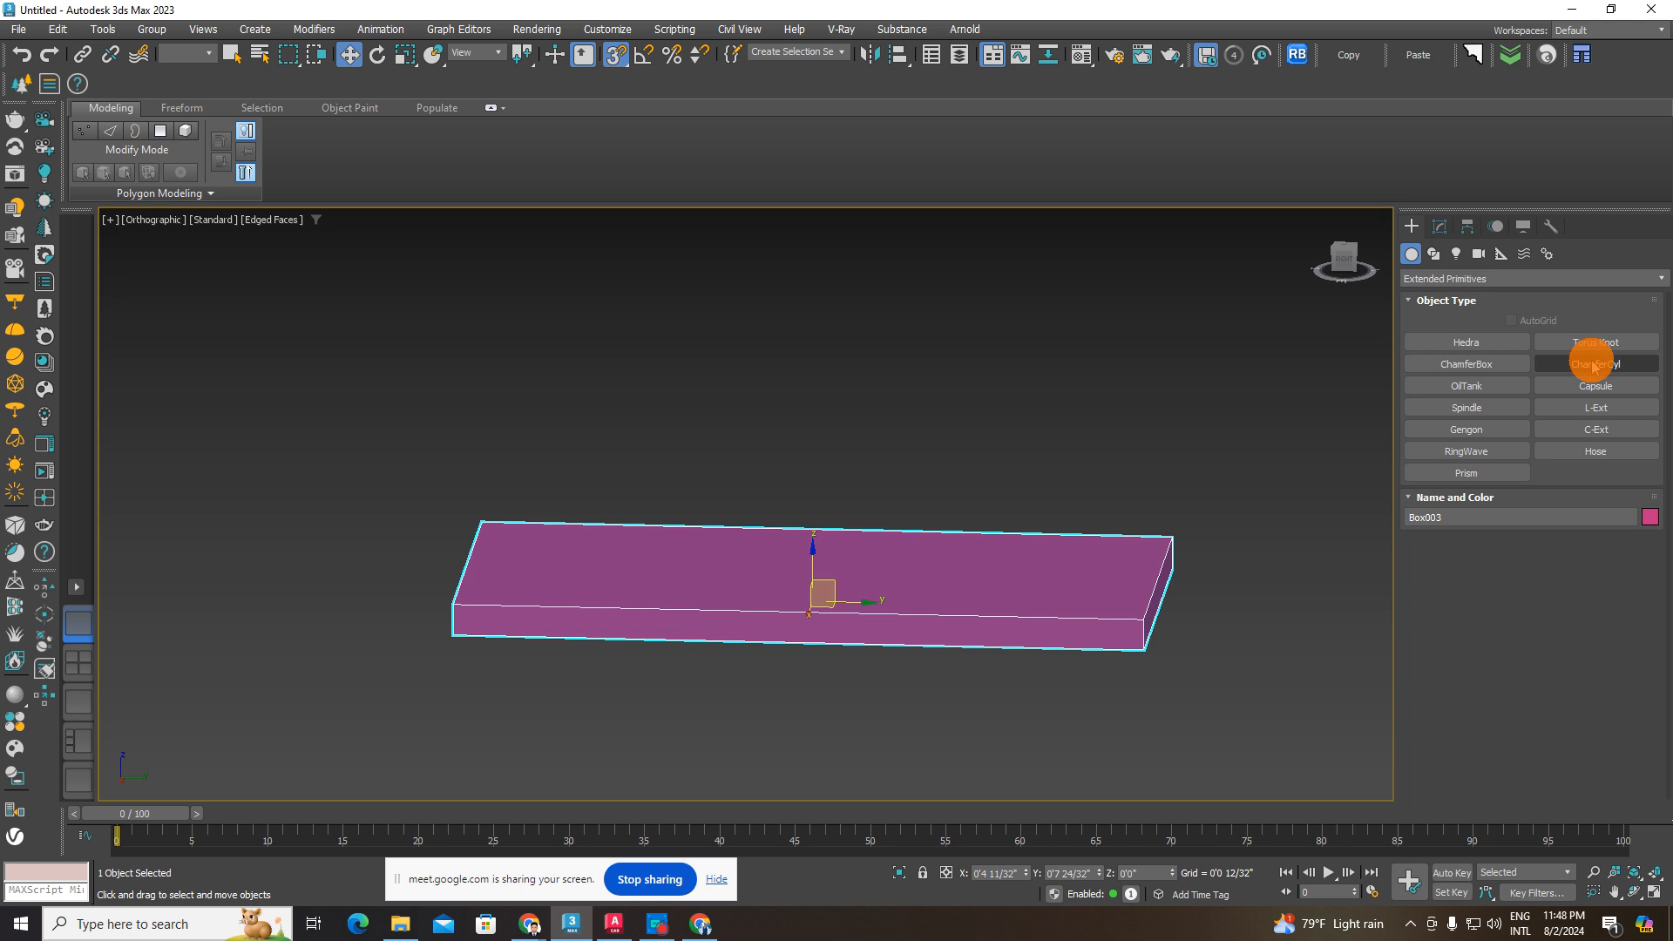
# - Create a new ChamferBox on the thin box, using vertex snap to match its corners, about 0'0 4/32" by 0'0 2/32"
pyautogui.click(1482, 364)
pyautogui.moveTo(912, 533); pyautogui.dragTo(784, 478, button='middle')
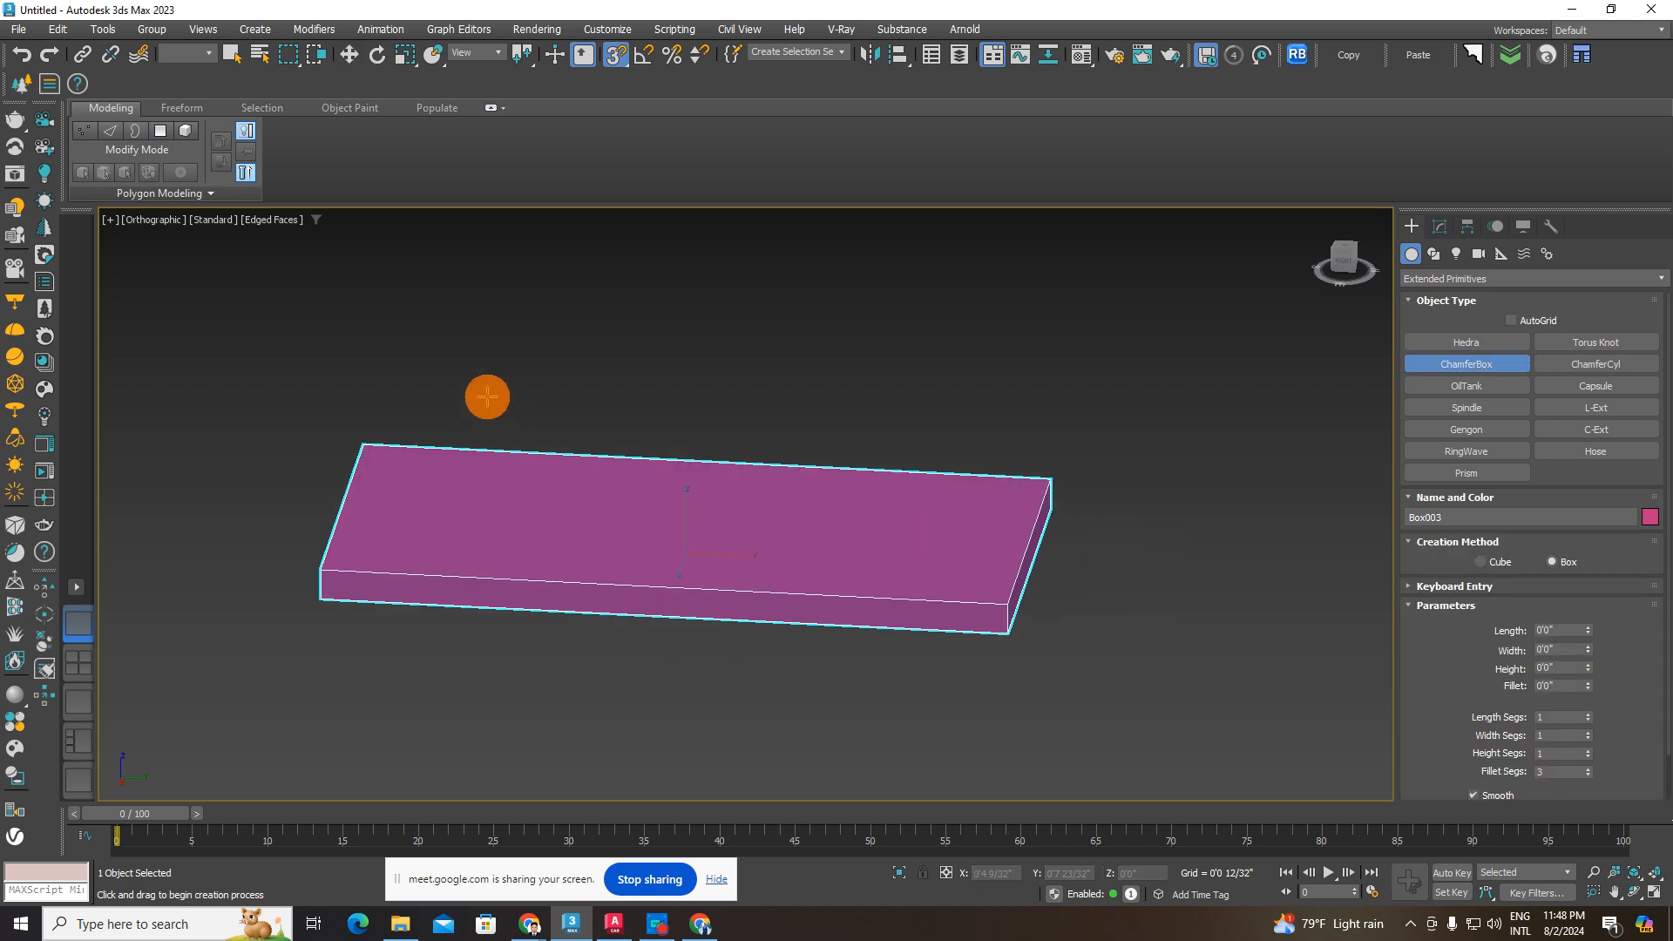
pyautogui.moveTo(360, 444); pyautogui.dragTo(1010, 499)
pyautogui.scroll(2, 1011, 544)
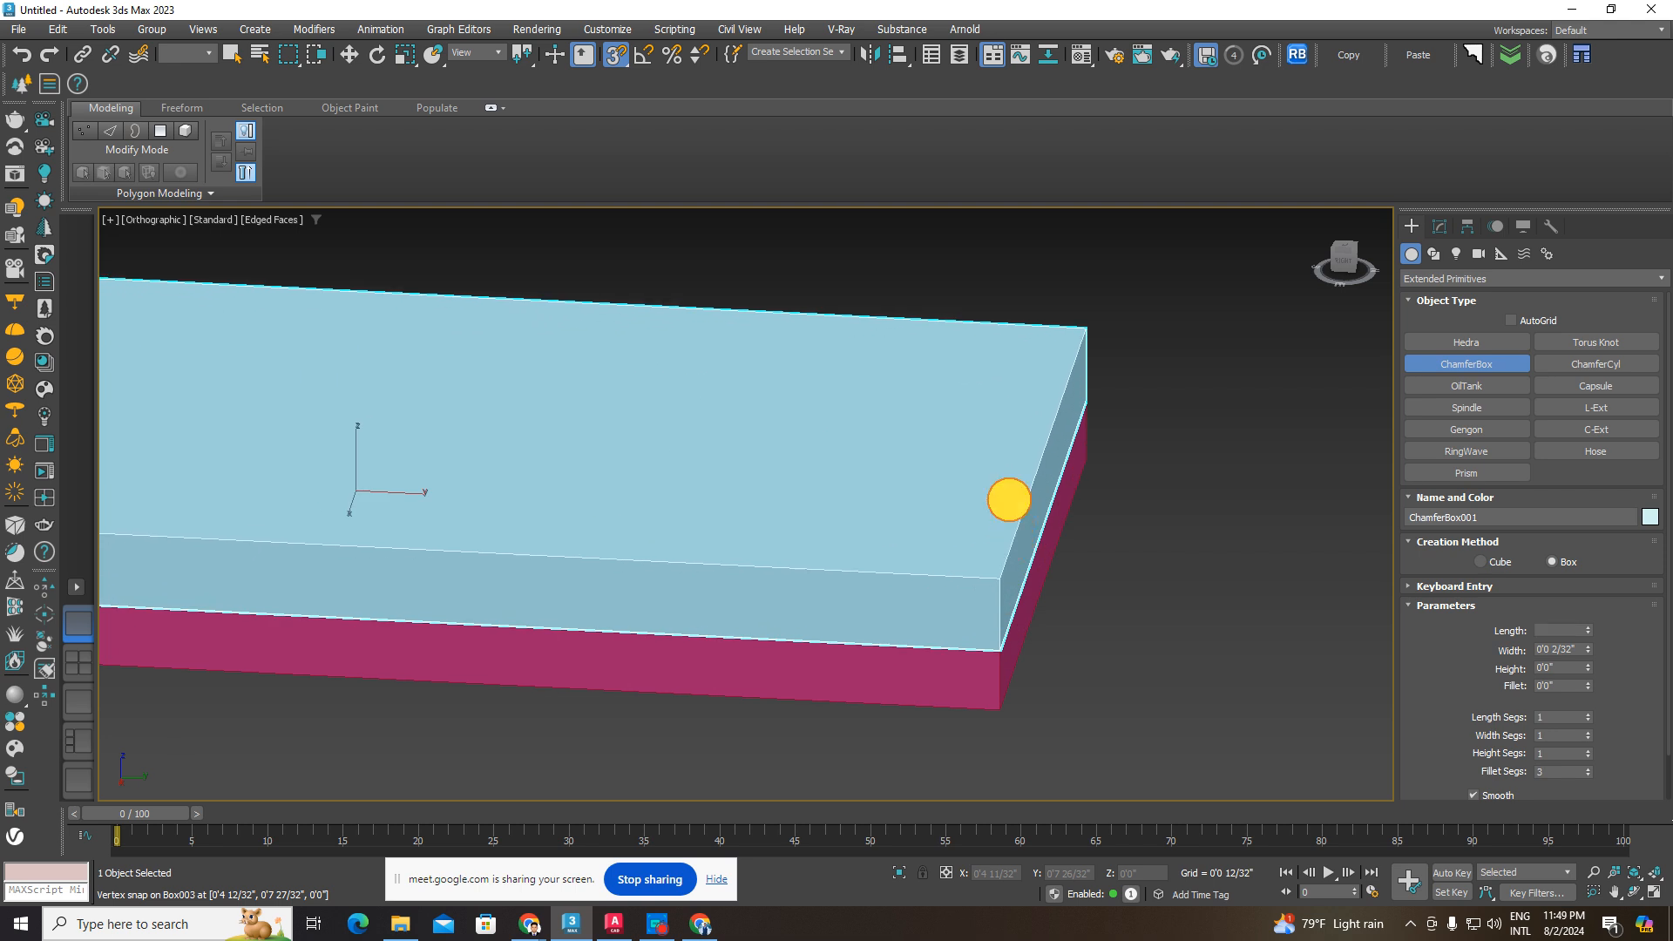
pyautogui.scroll(3, 991, 569)
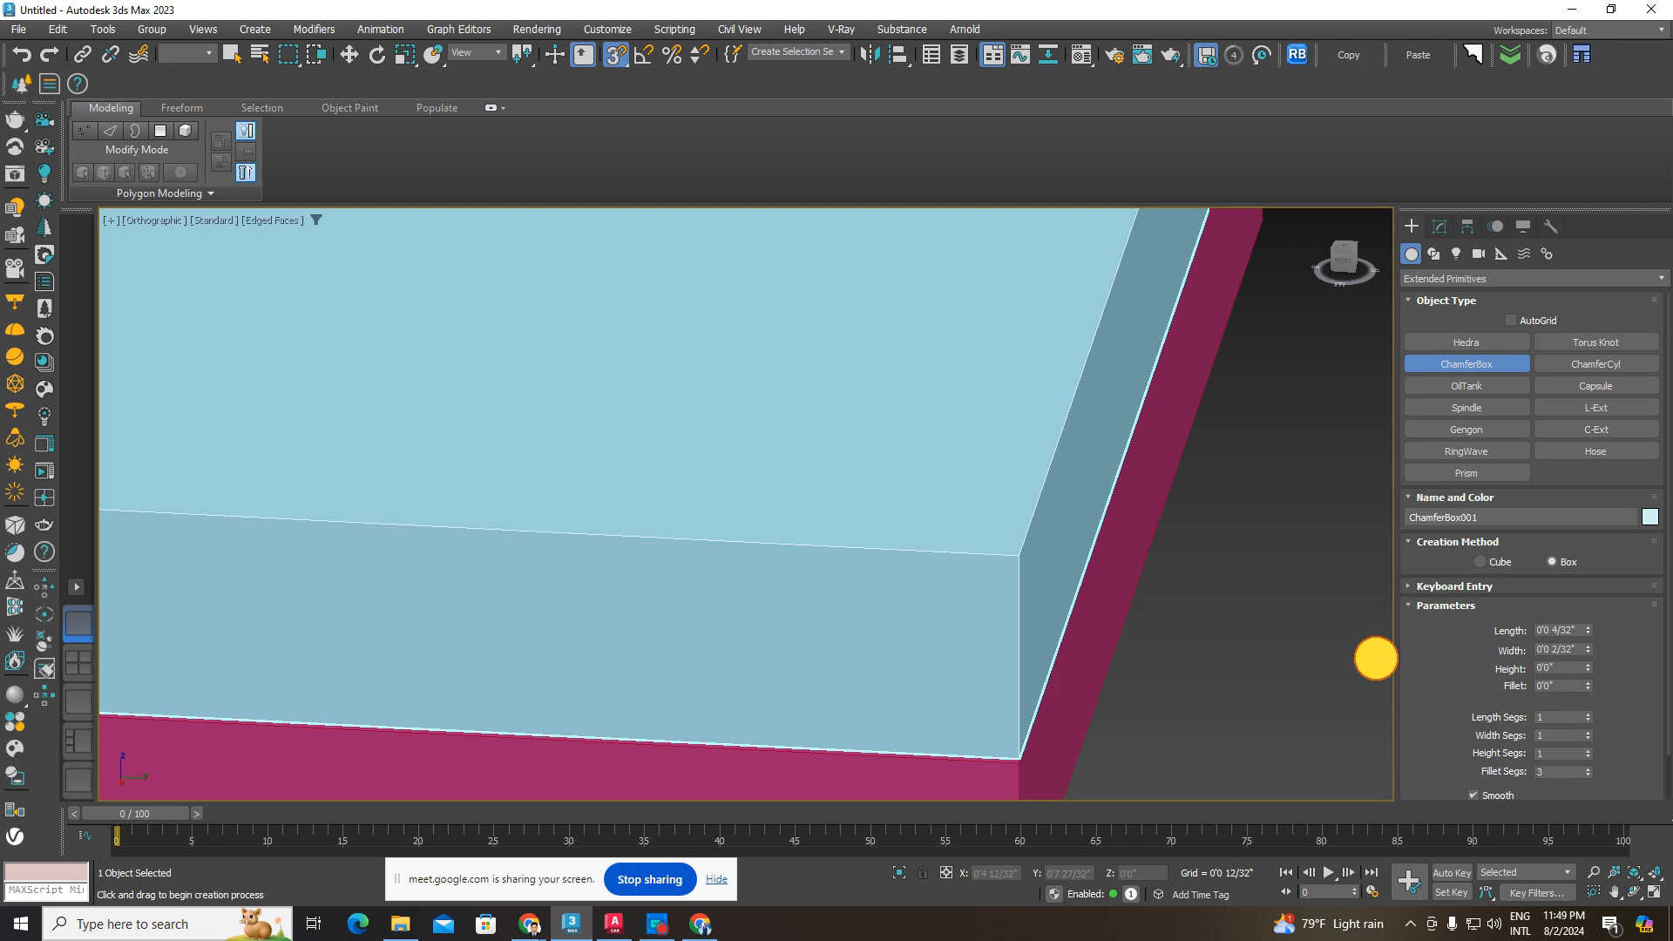
# - Leave ChamferBox creation with the Move tool and open the chamfer box's parameters for modification
pyautogui.click(358, 54)
pyautogui.scroll(-6, 1012, 603)
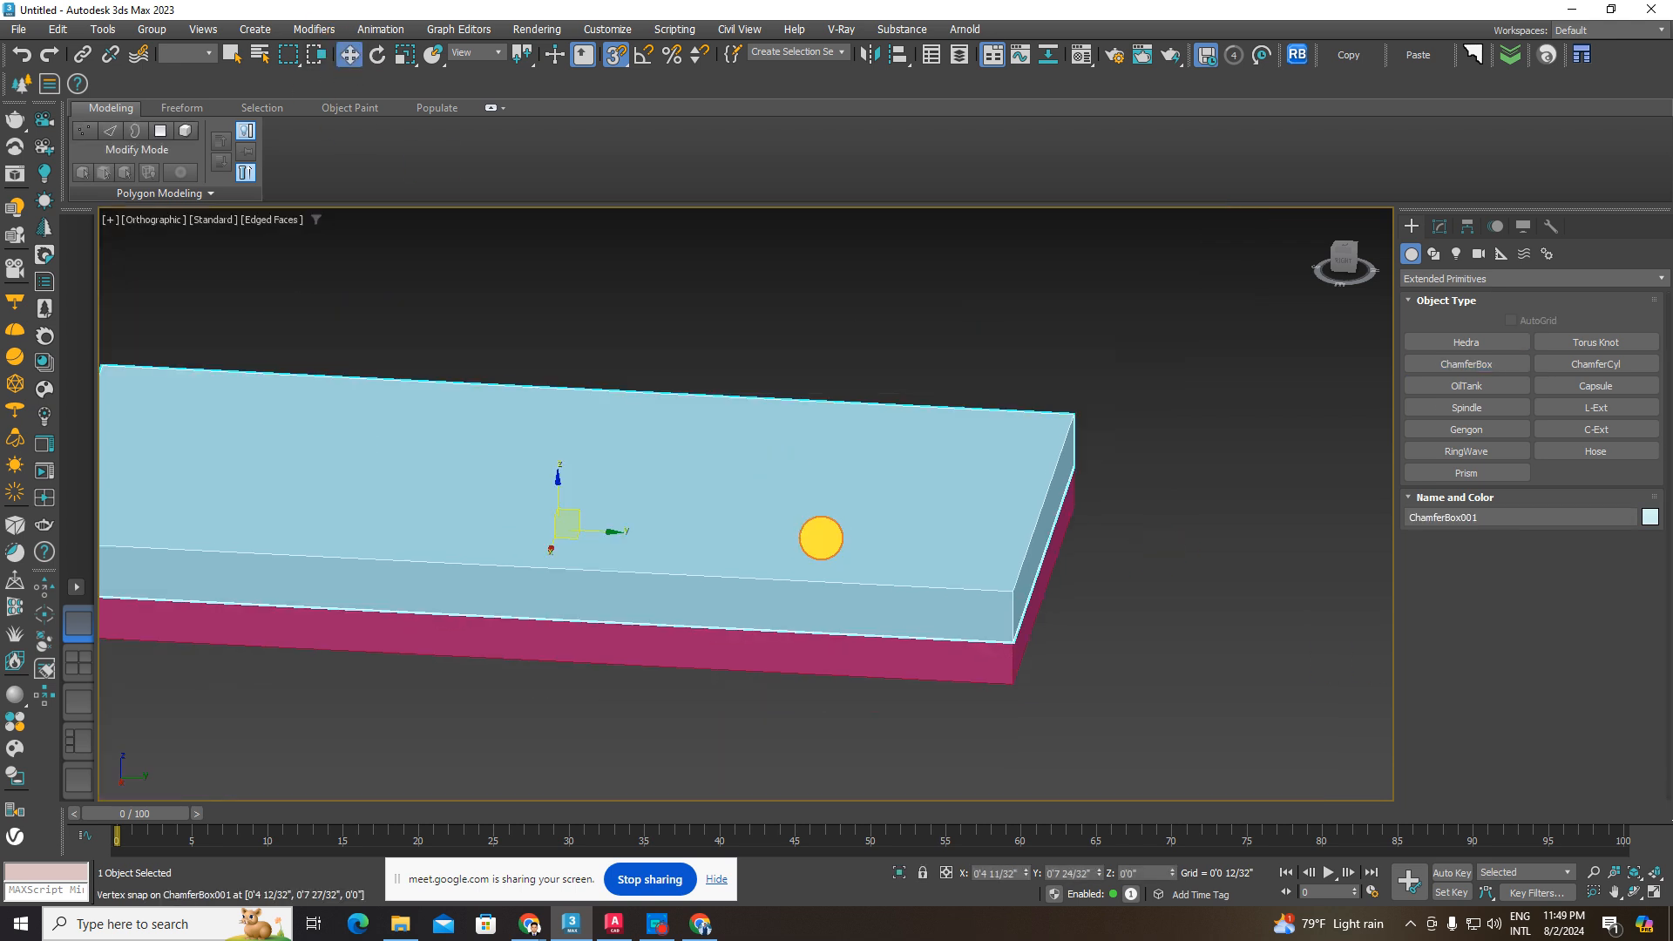
pyautogui.moveTo(821, 539); pyautogui.dragTo(857, 523, button='middle')
pyautogui.click(1440, 229)
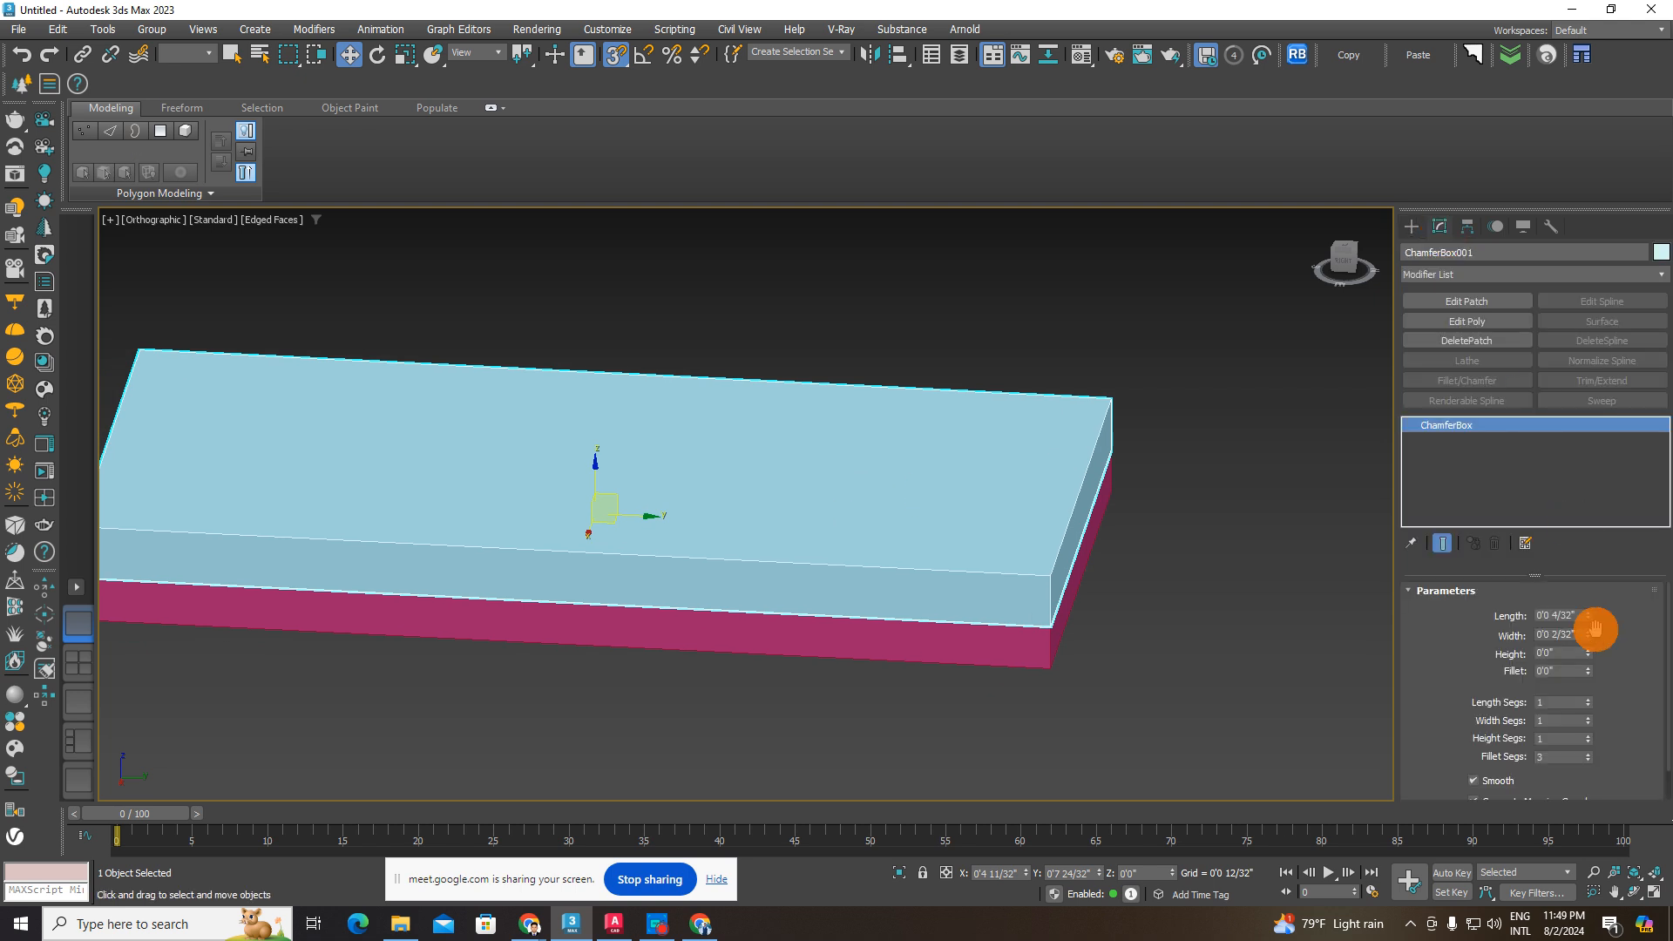
# - Try adjusting the chamfer box's size parameters and undo the changes
pyautogui.moveTo(1588, 620); pyautogui.dragTo(1591, 649)
pyautogui.hotkey('ctrl', 'z')
pyautogui.hotkey('ctrl', 'z')
pyautogui.hotkey('ctrl', 'z')
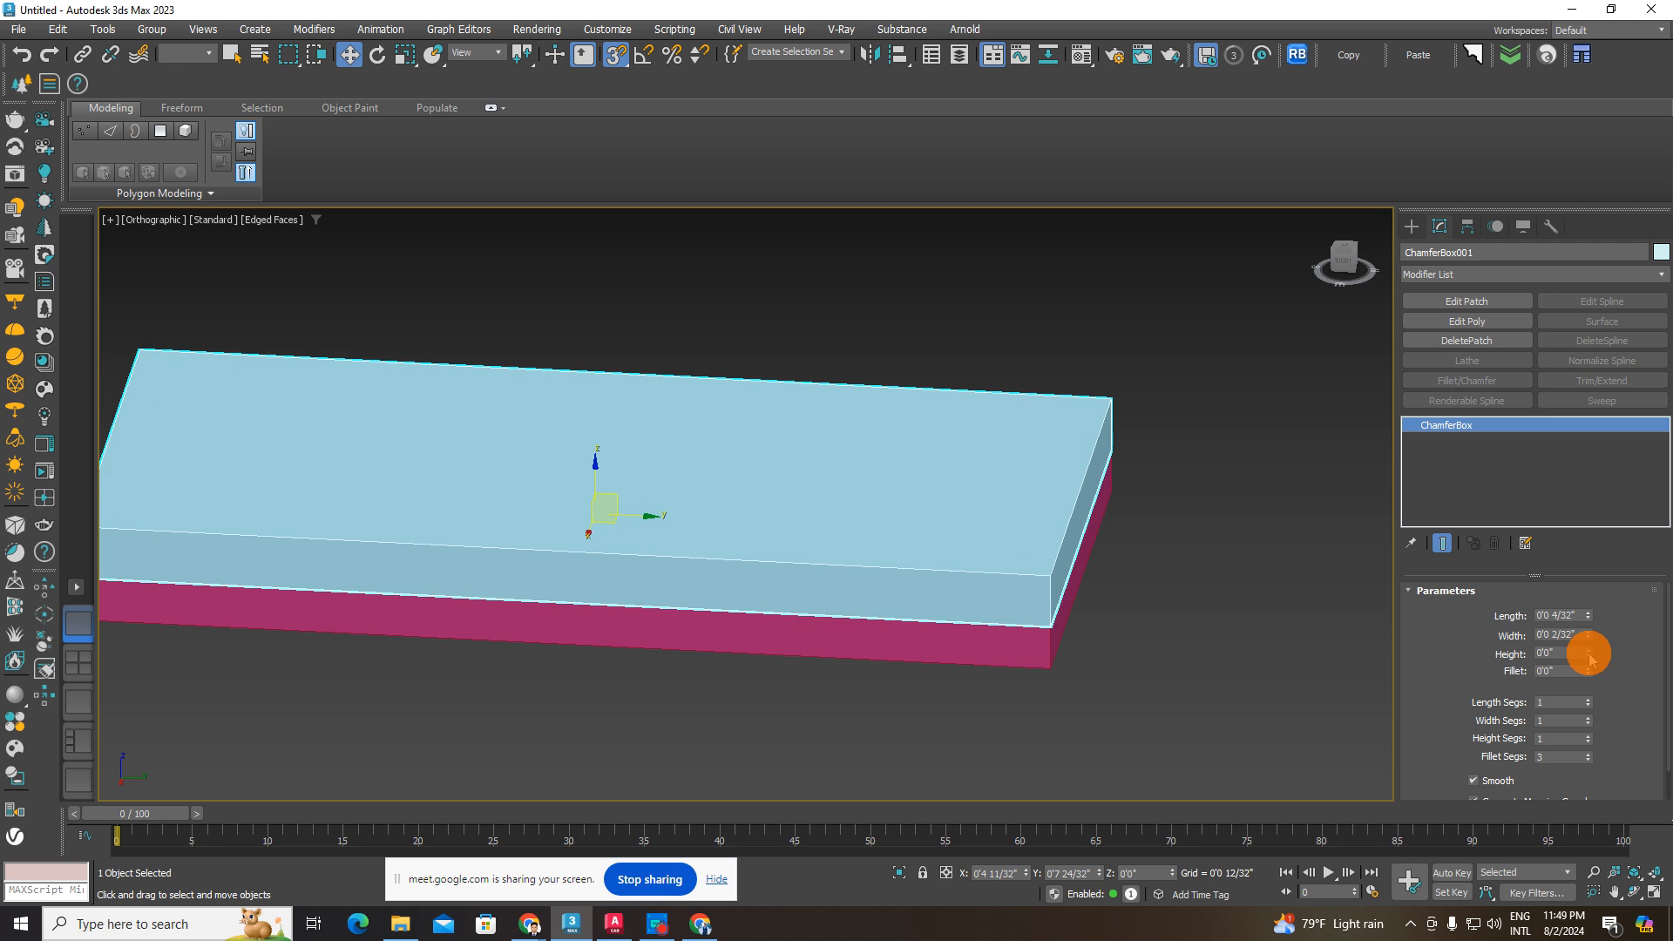
# - Select the lower box to compare its parameters with those of the ChamferBox
pyautogui.moveTo(1158, 569); pyautogui.dragTo(1182, 536, button='middle')
pyautogui.click(979, 520)
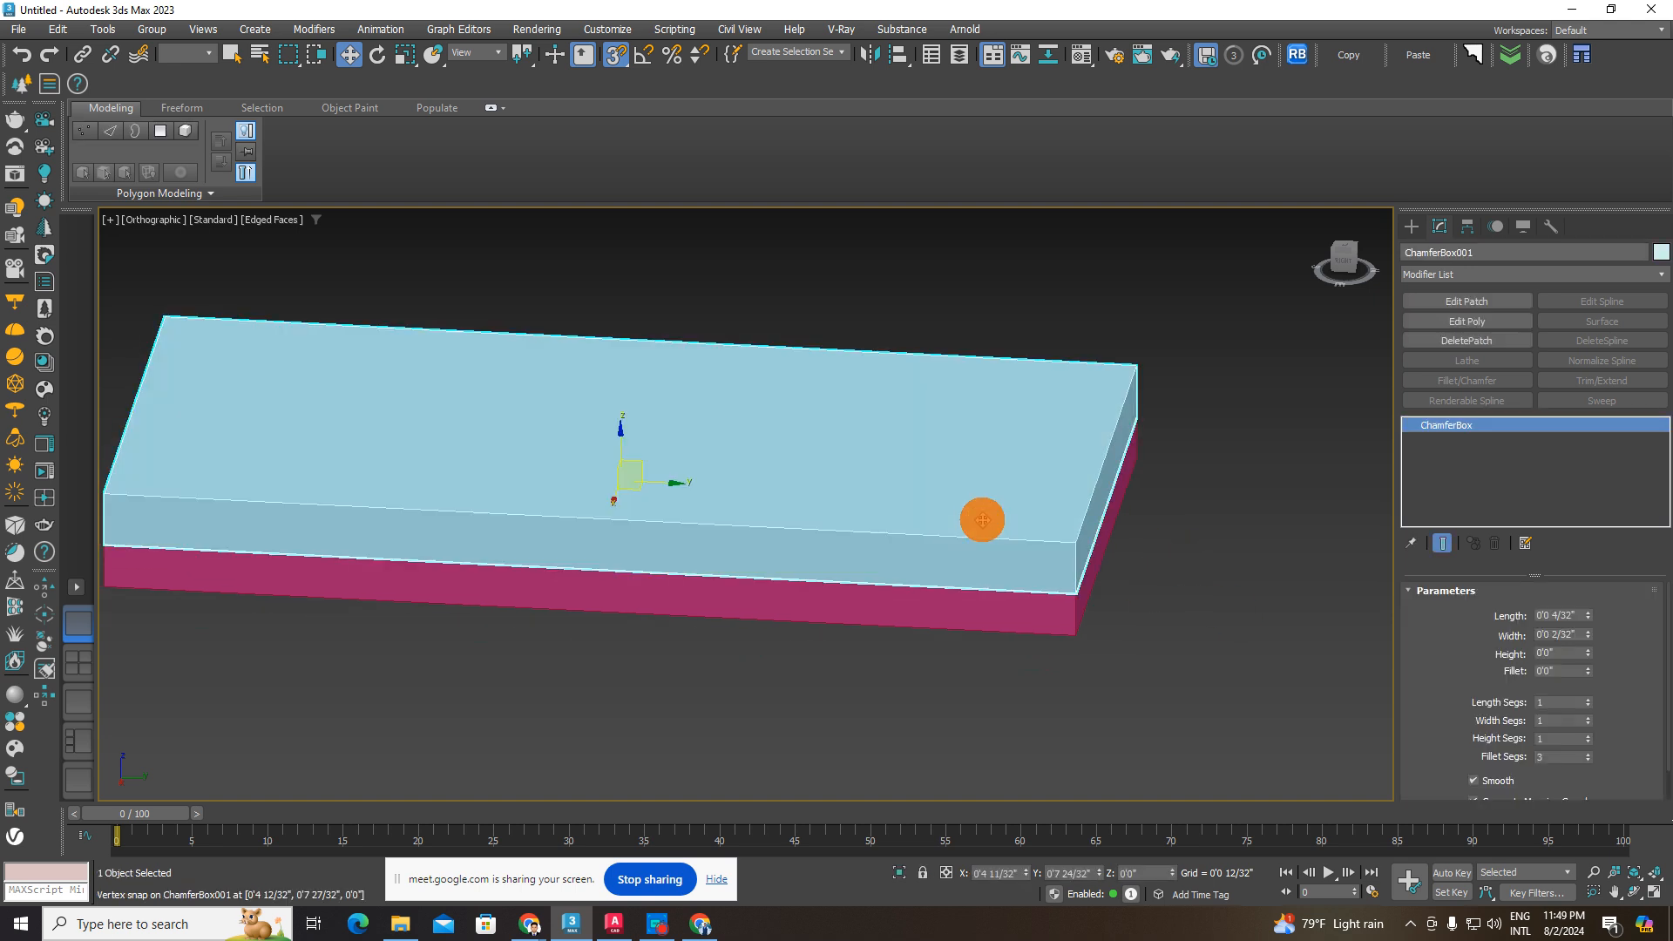
pyautogui.click(1051, 607)
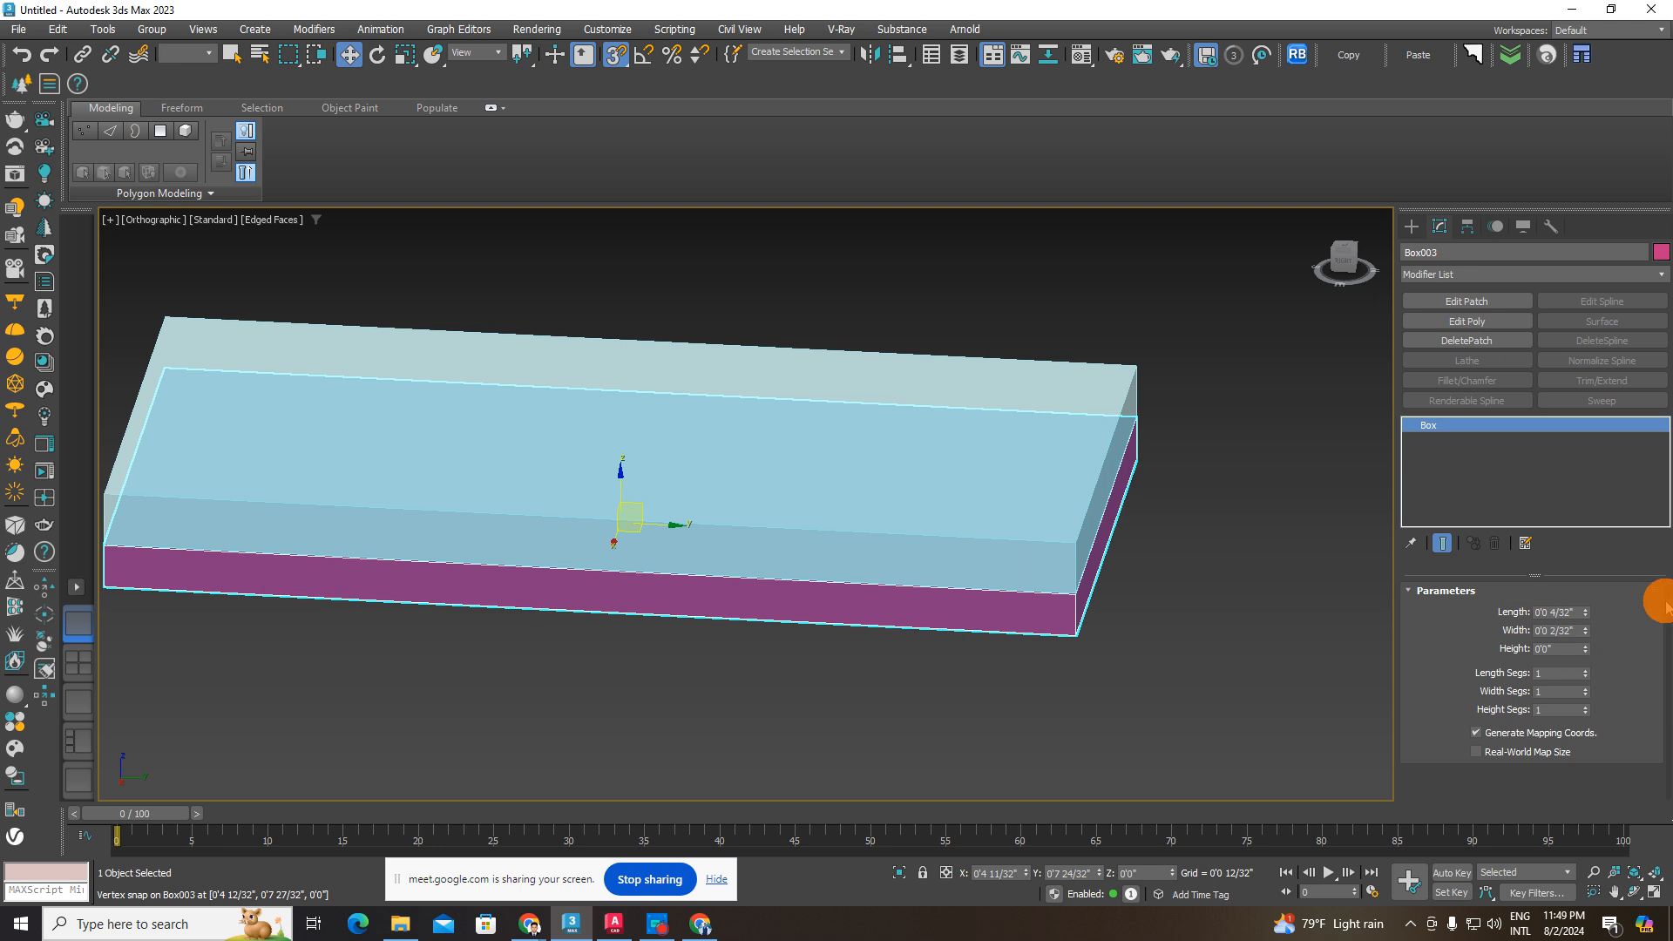
# - Reselect the ChamferBox and set its fillet to 0'0 1/32" to round its edges
pyautogui.click(896, 476)
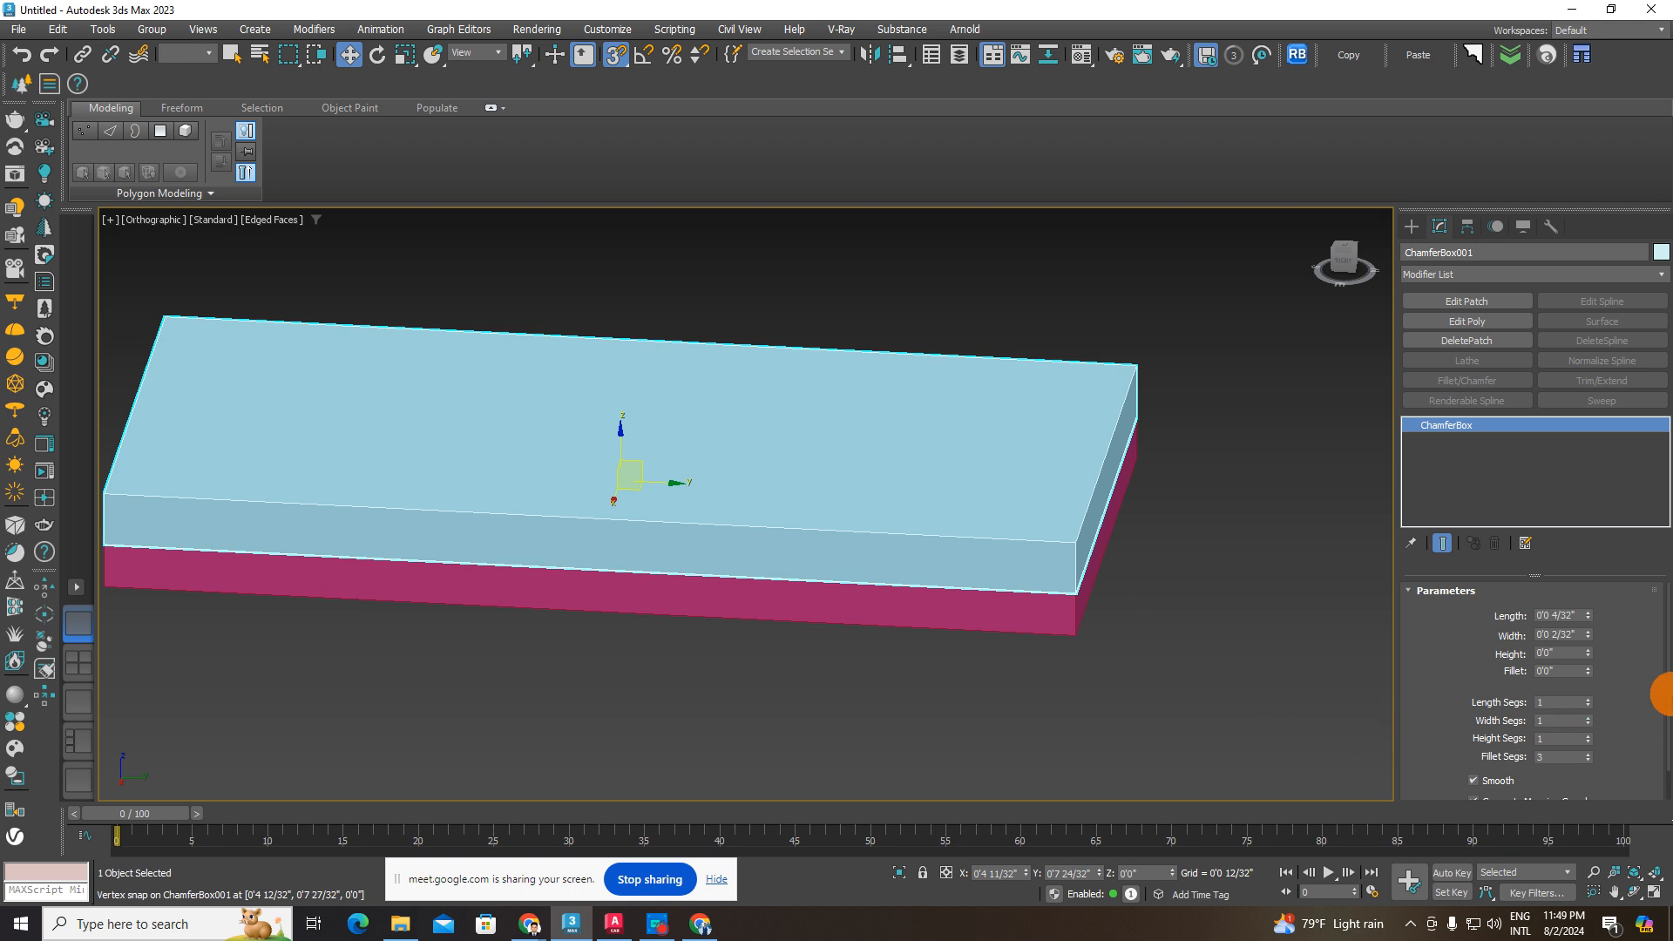
pyautogui.moveTo(1669, 706); pyautogui.dragTo(1598, 579)
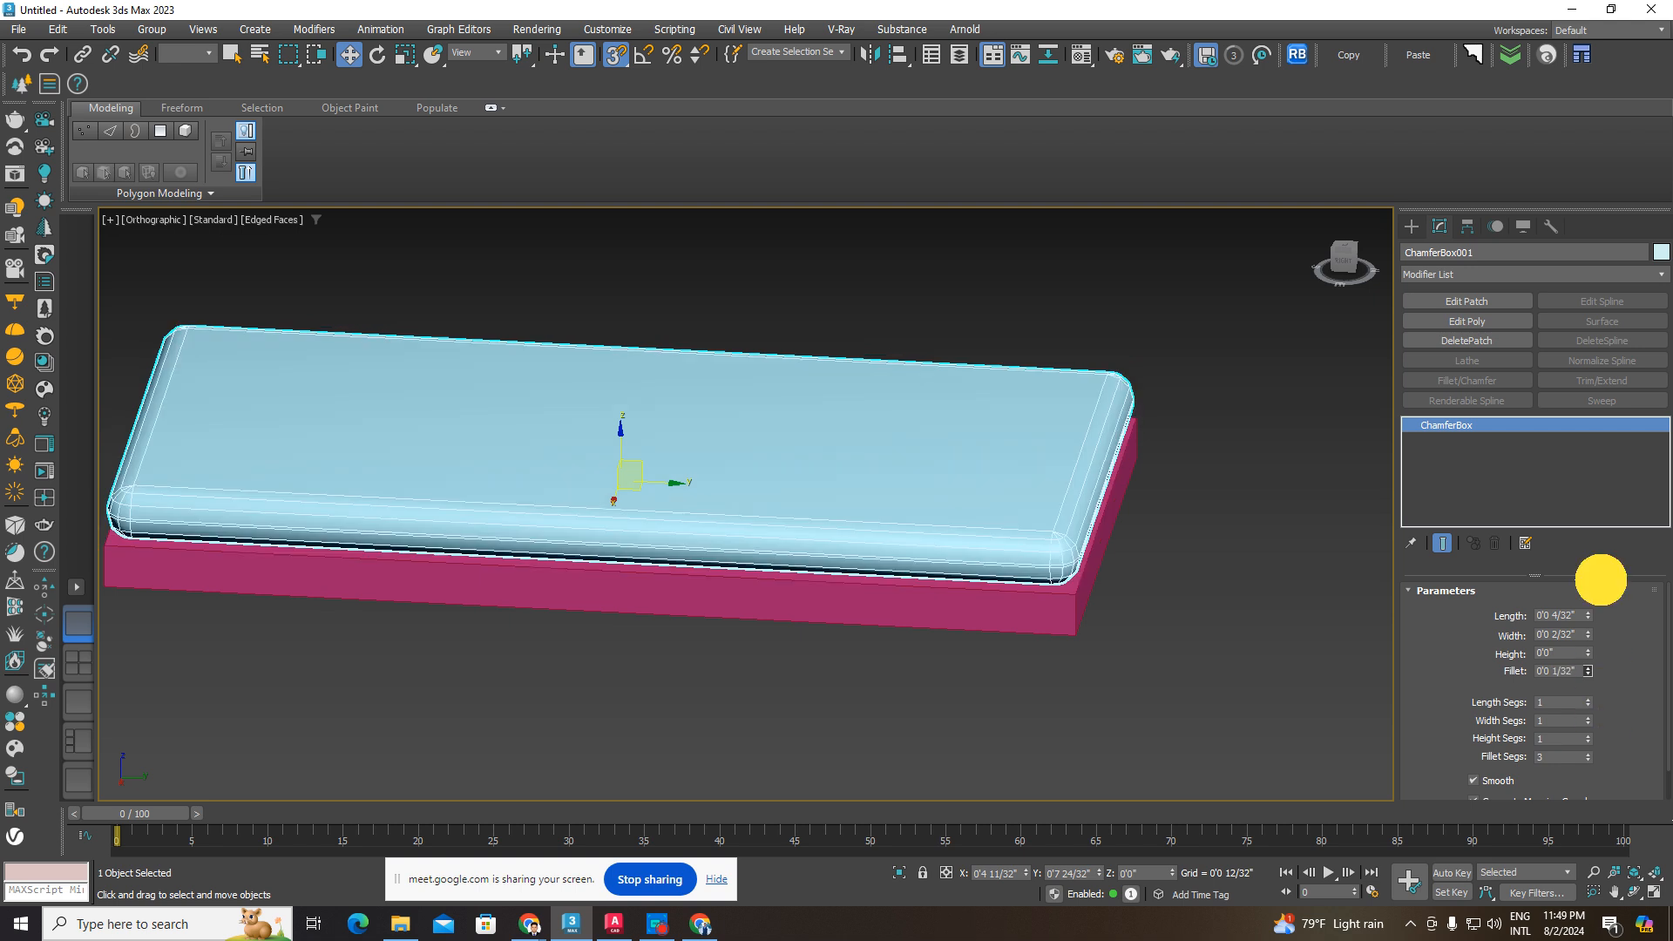
pyautogui.scroll(5, 1037, 542)
pyautogui.scroll(4, 1042, 541)
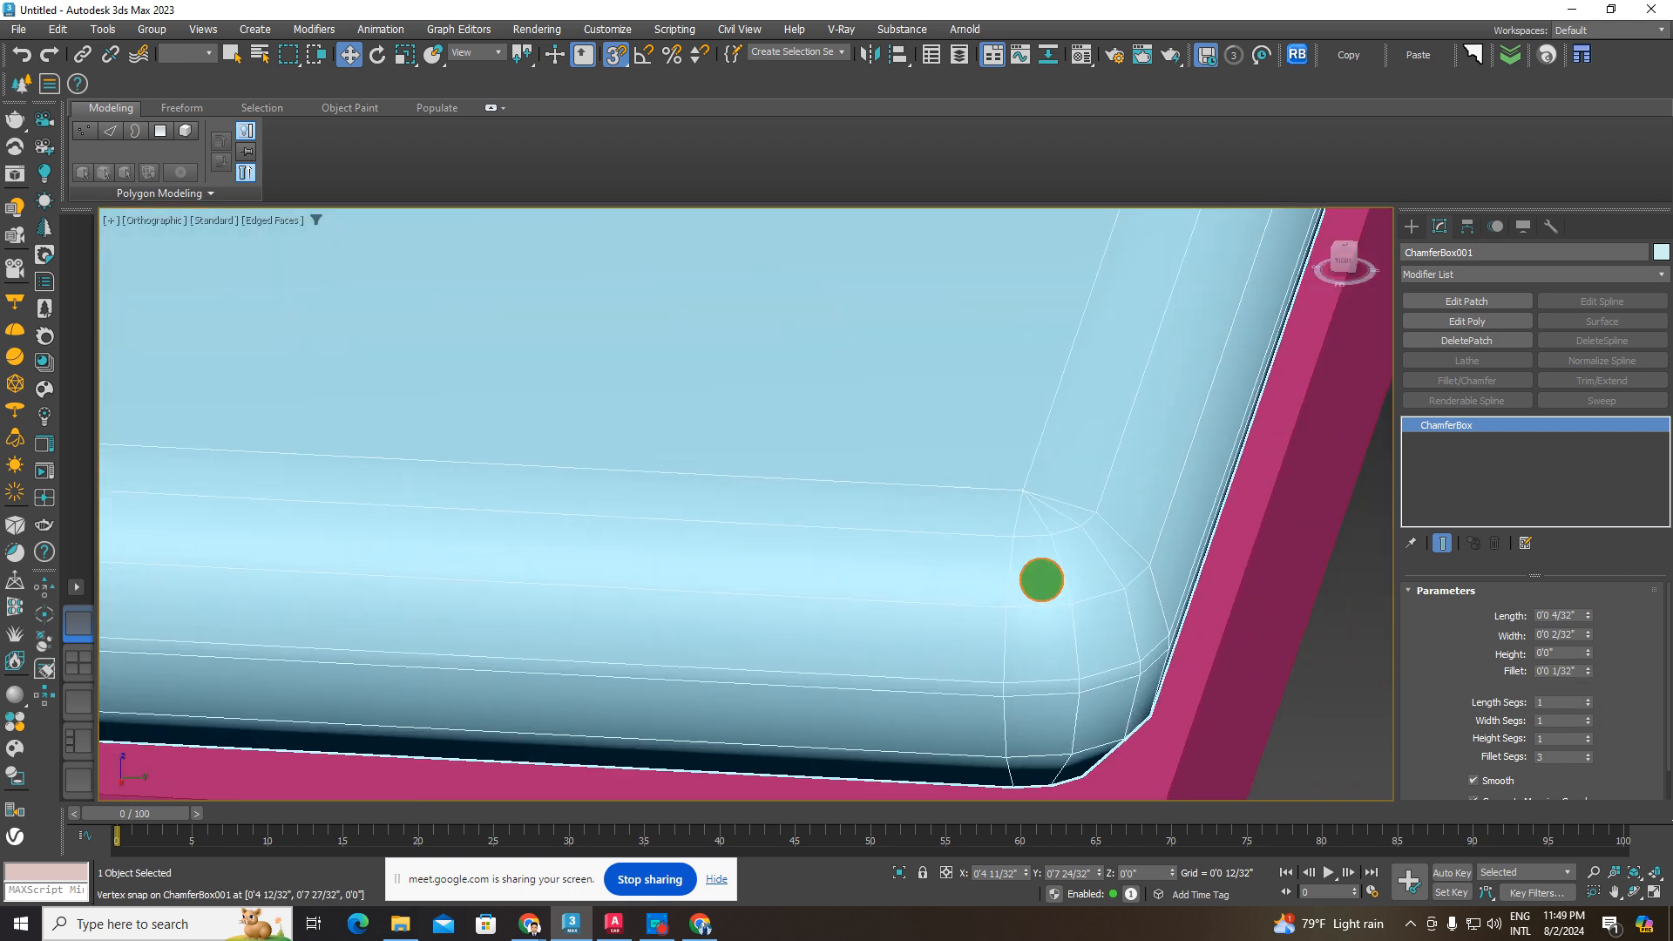
# - Compare the lower box's sharp corner with the ChamferBox's rounded corner in wireframe and shaded display
pyautogui.click(1143, 687)
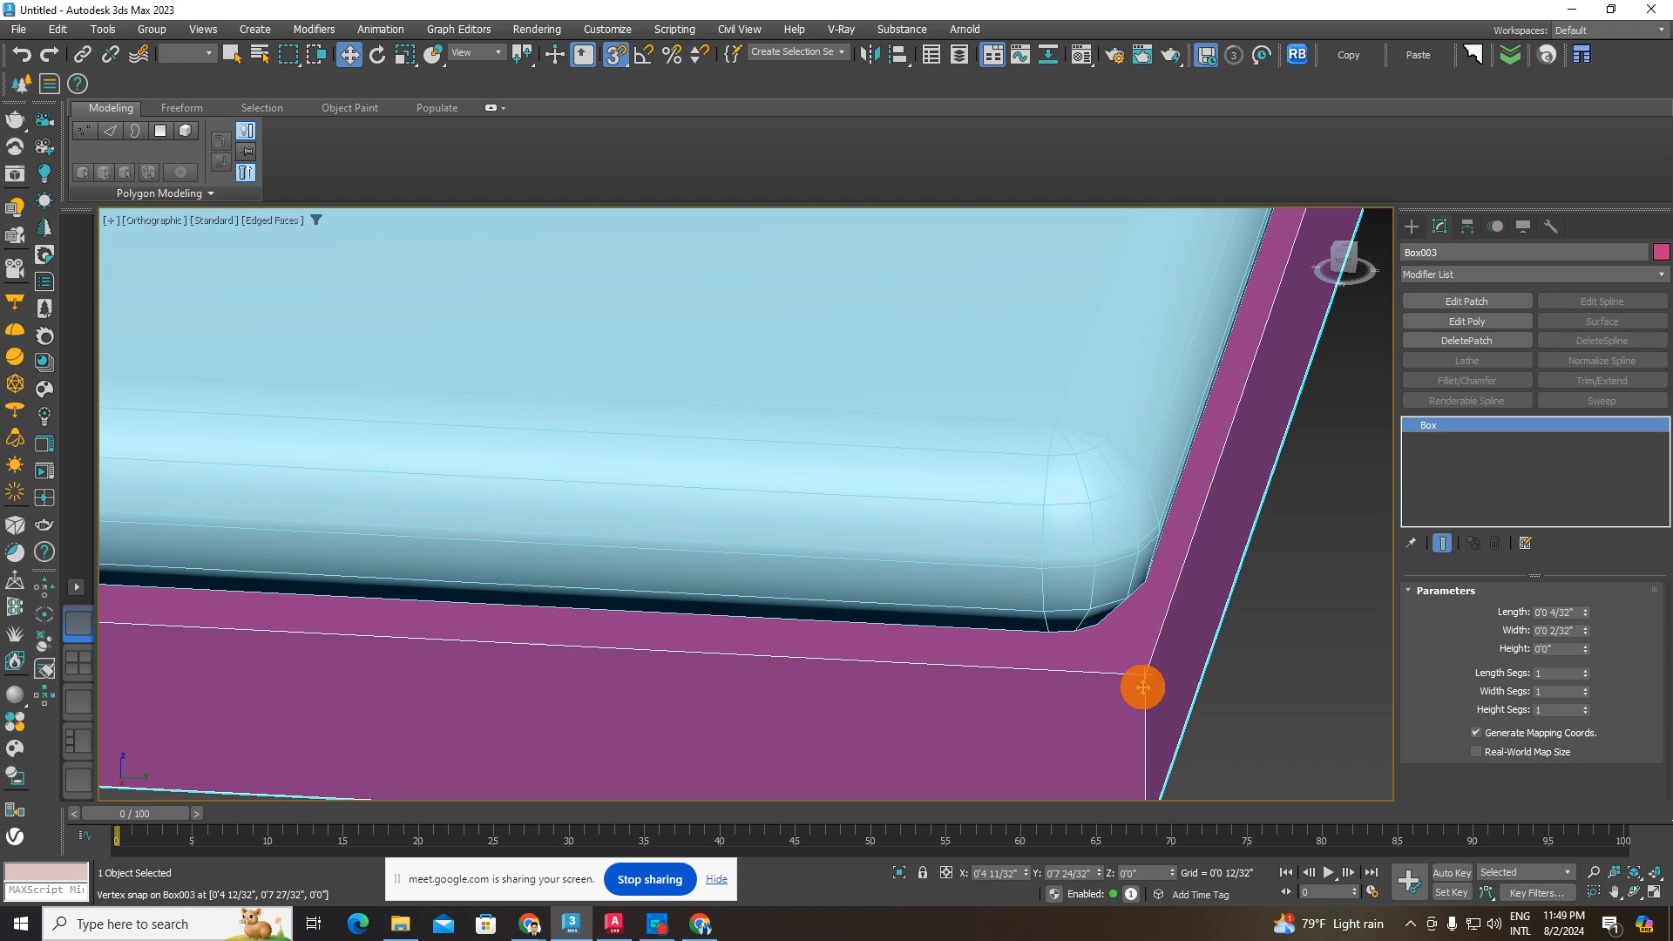
pyautogui.moveTo(1144, 687); pyautogui.dragTo(1155, 637, button='middle')
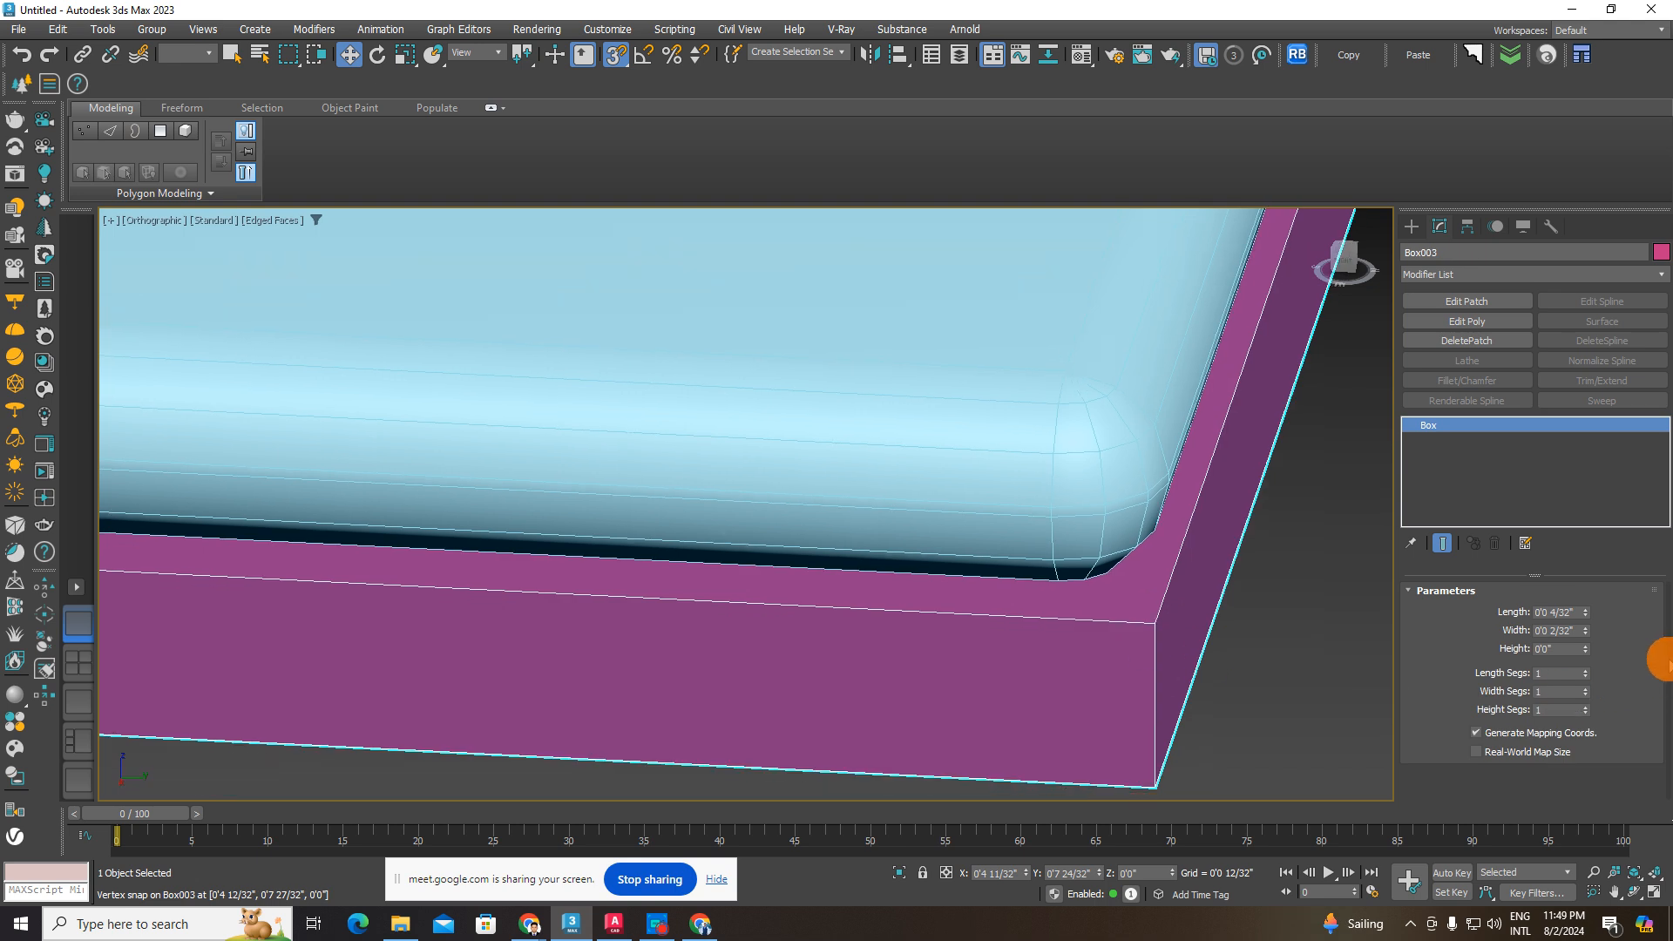
pyautogui.scroll(2, 1121, 587)
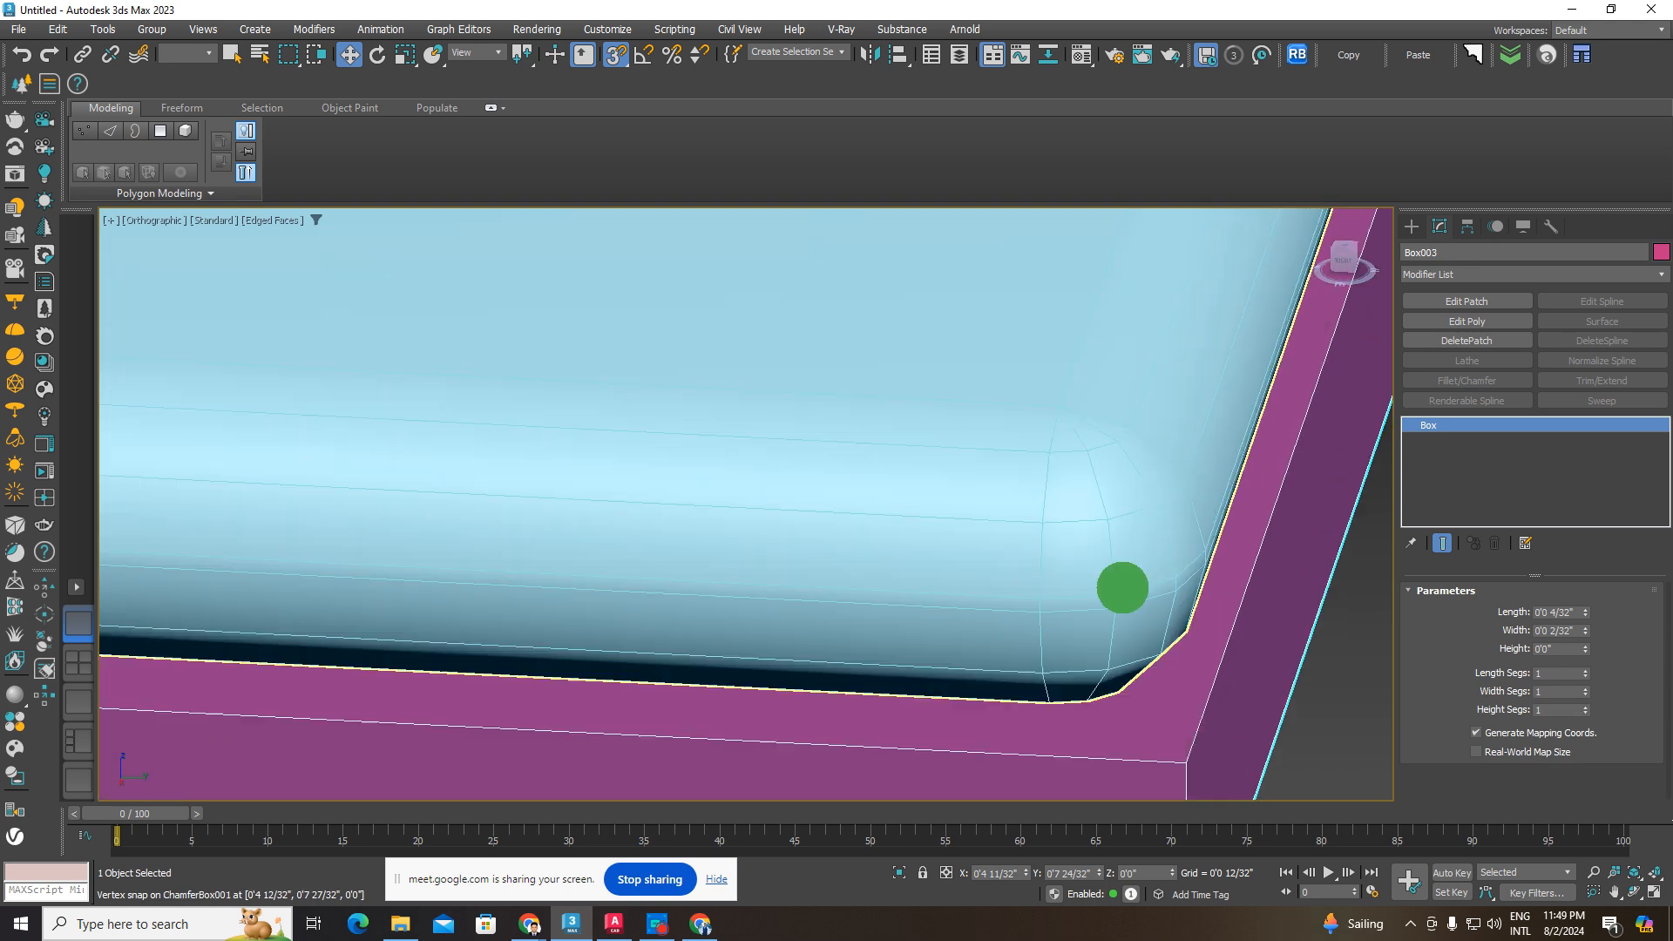
pyautogui.press('F3')
pyautogui.scroll(-3, 1029, 547)
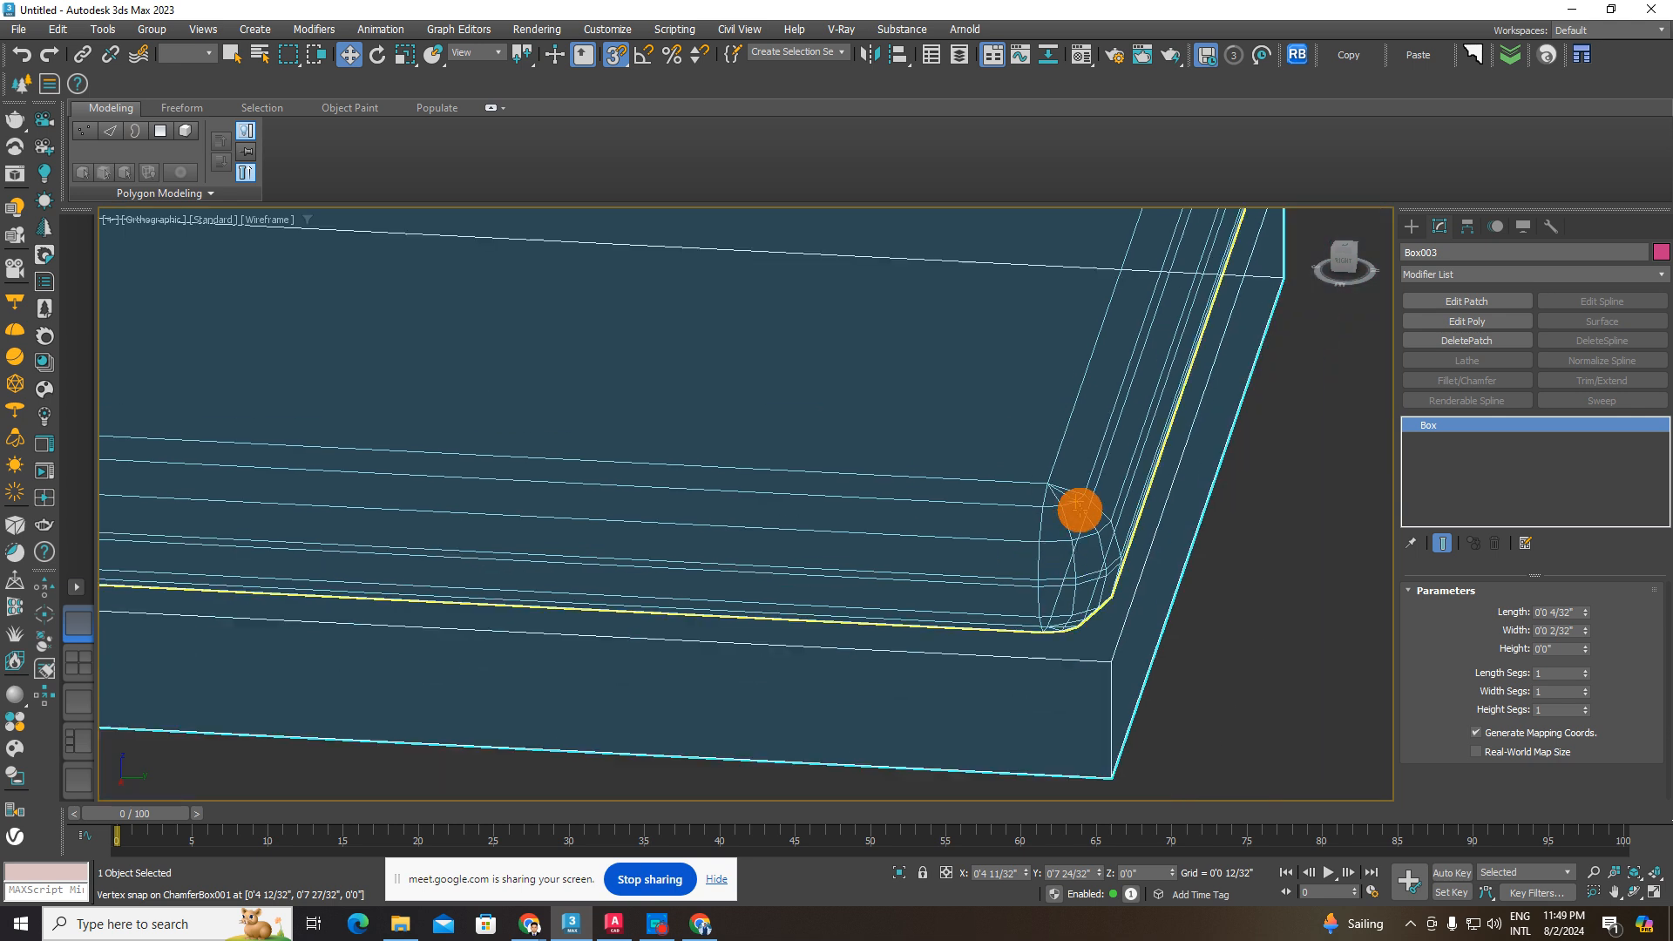
pyautogui.press('F3')
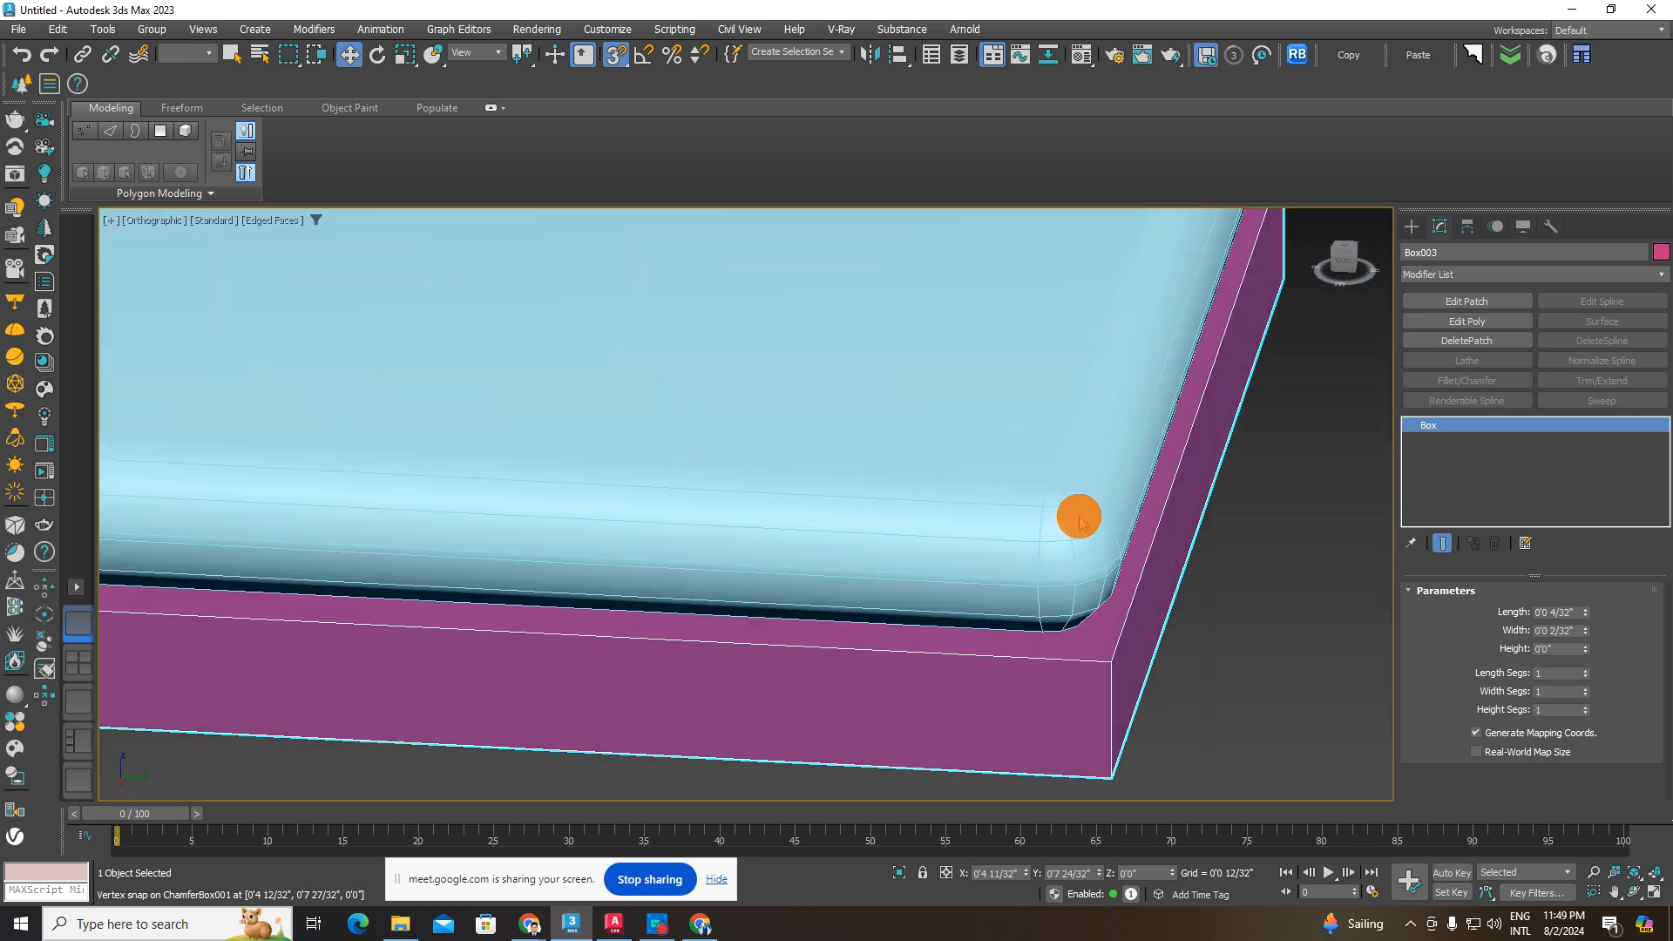
pyautogui.press('F3')
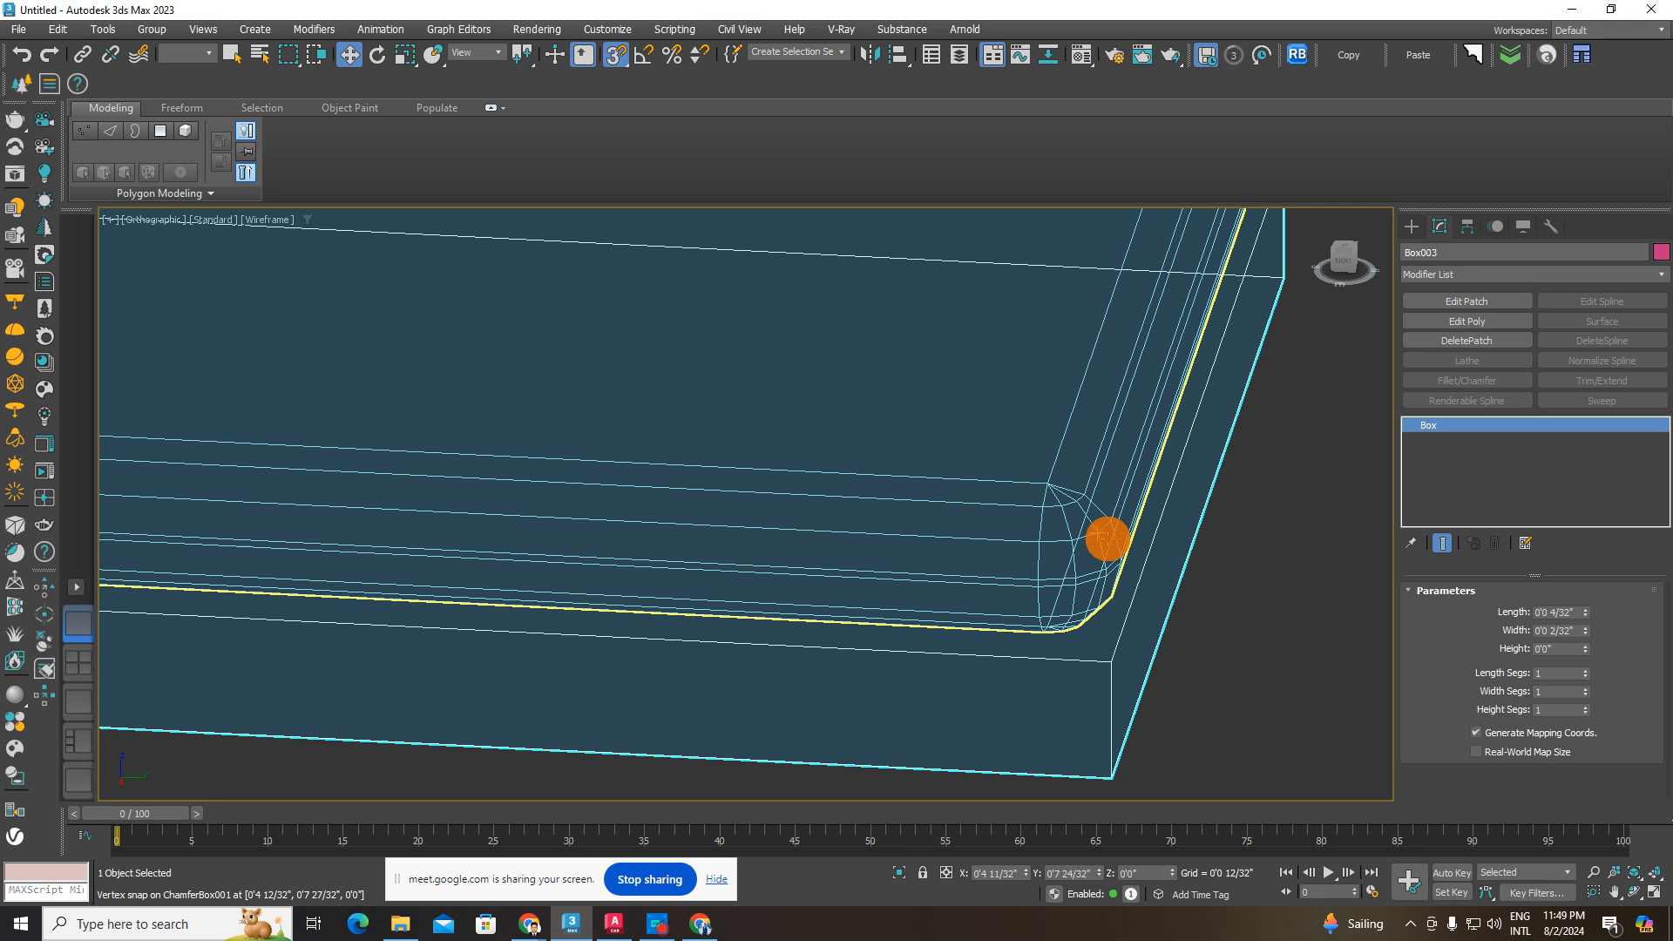
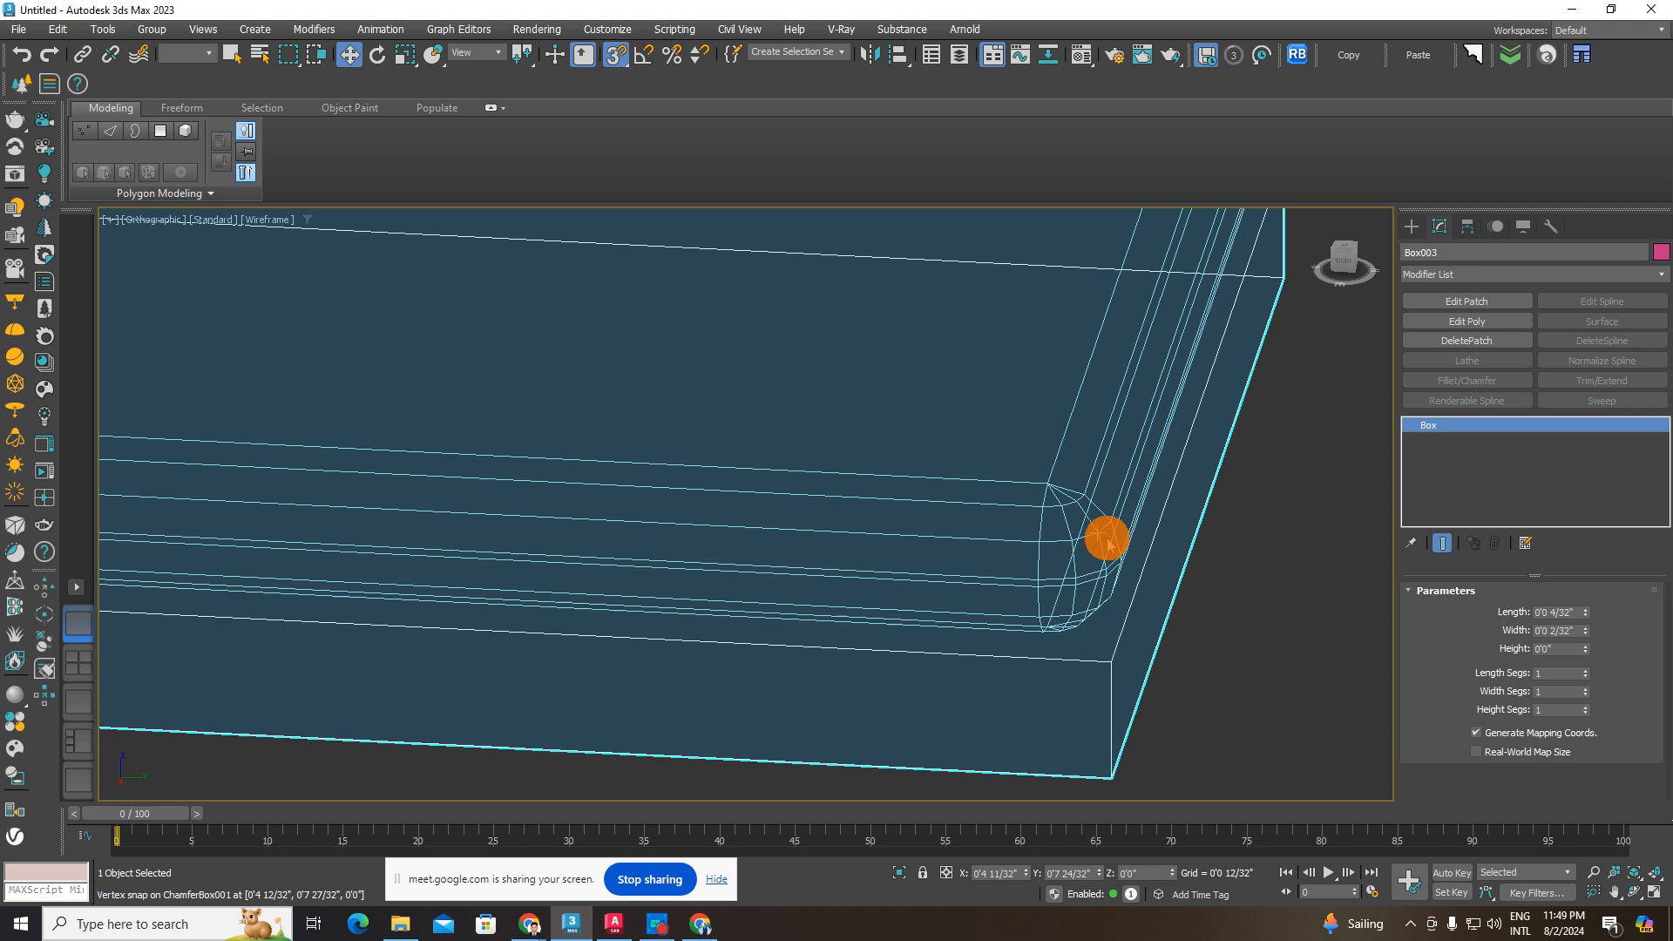
pyautogui.press('F3')
pyautogui.click(1233, 586)
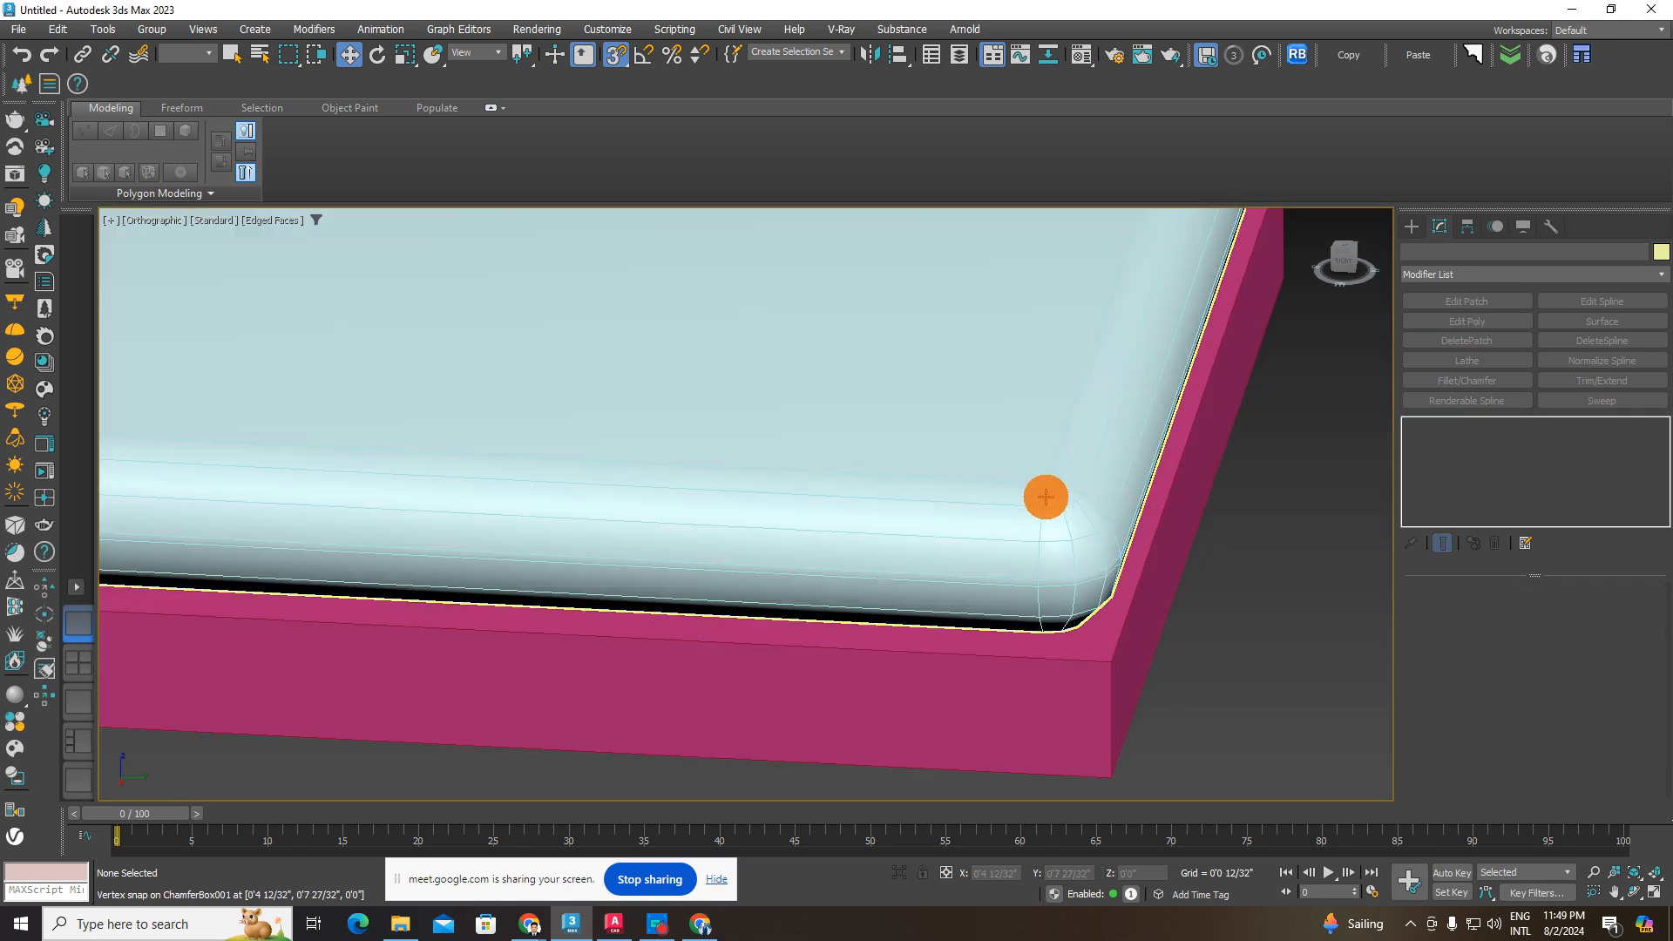
pyautogui.press('F3')
pyautogui.press('F3')
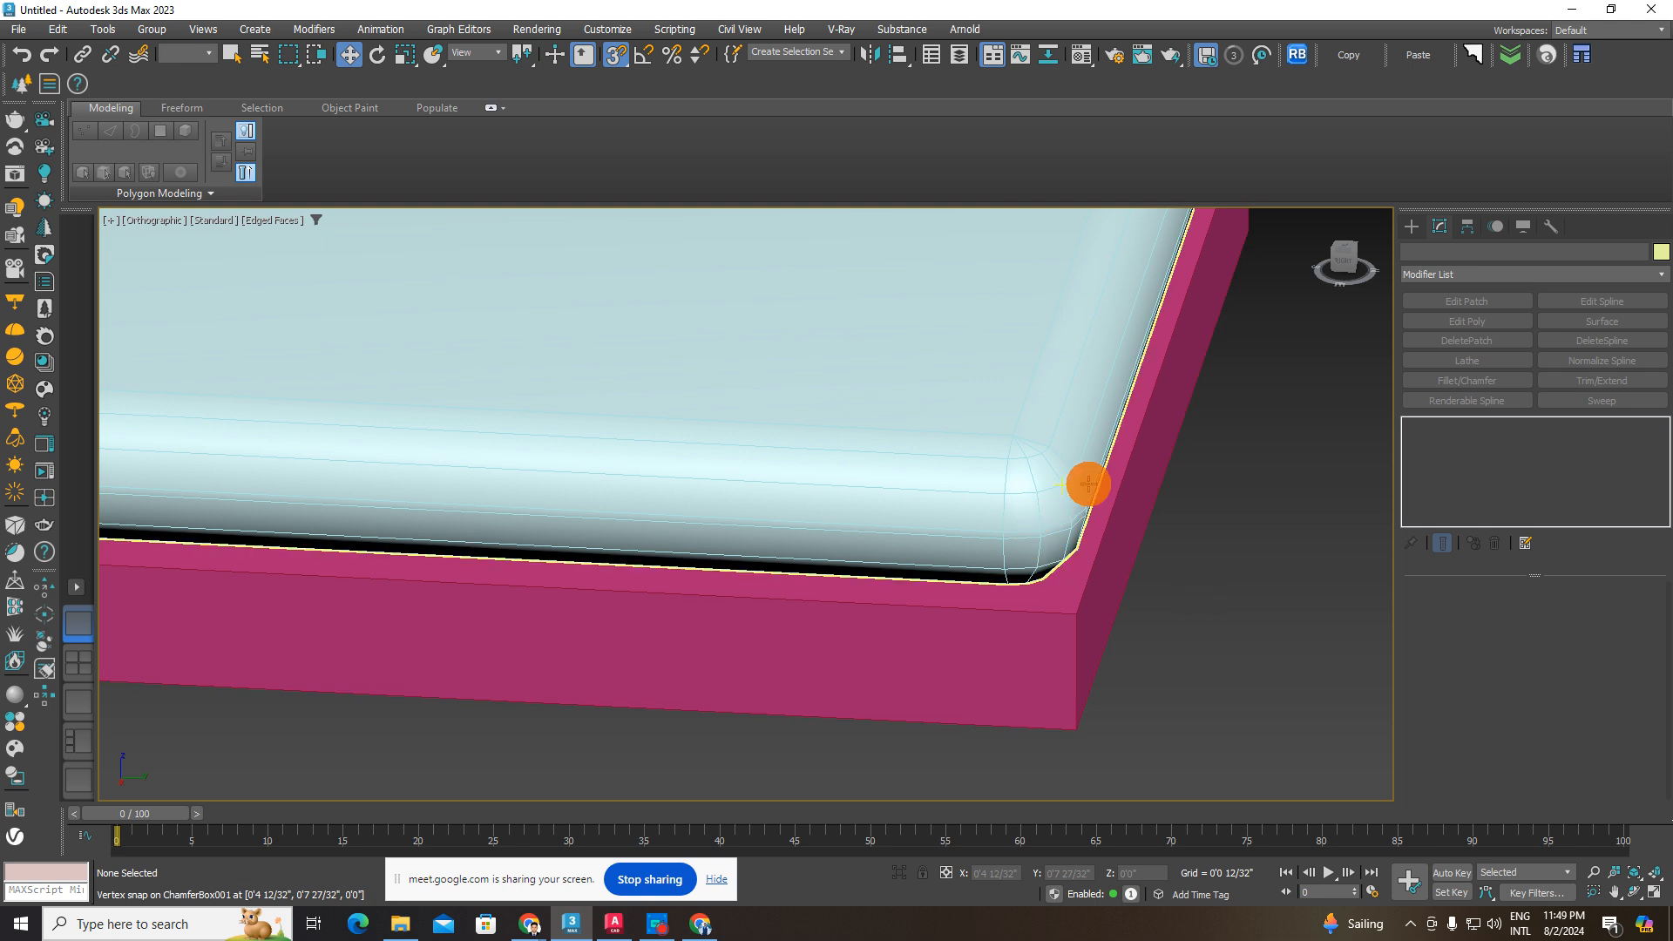
# - Turn off snapping, reselect the ChamferBox and reduce its fillet to a slight edge rounding
pyautogui.press('s')
pyautogui.click(1023, 502)
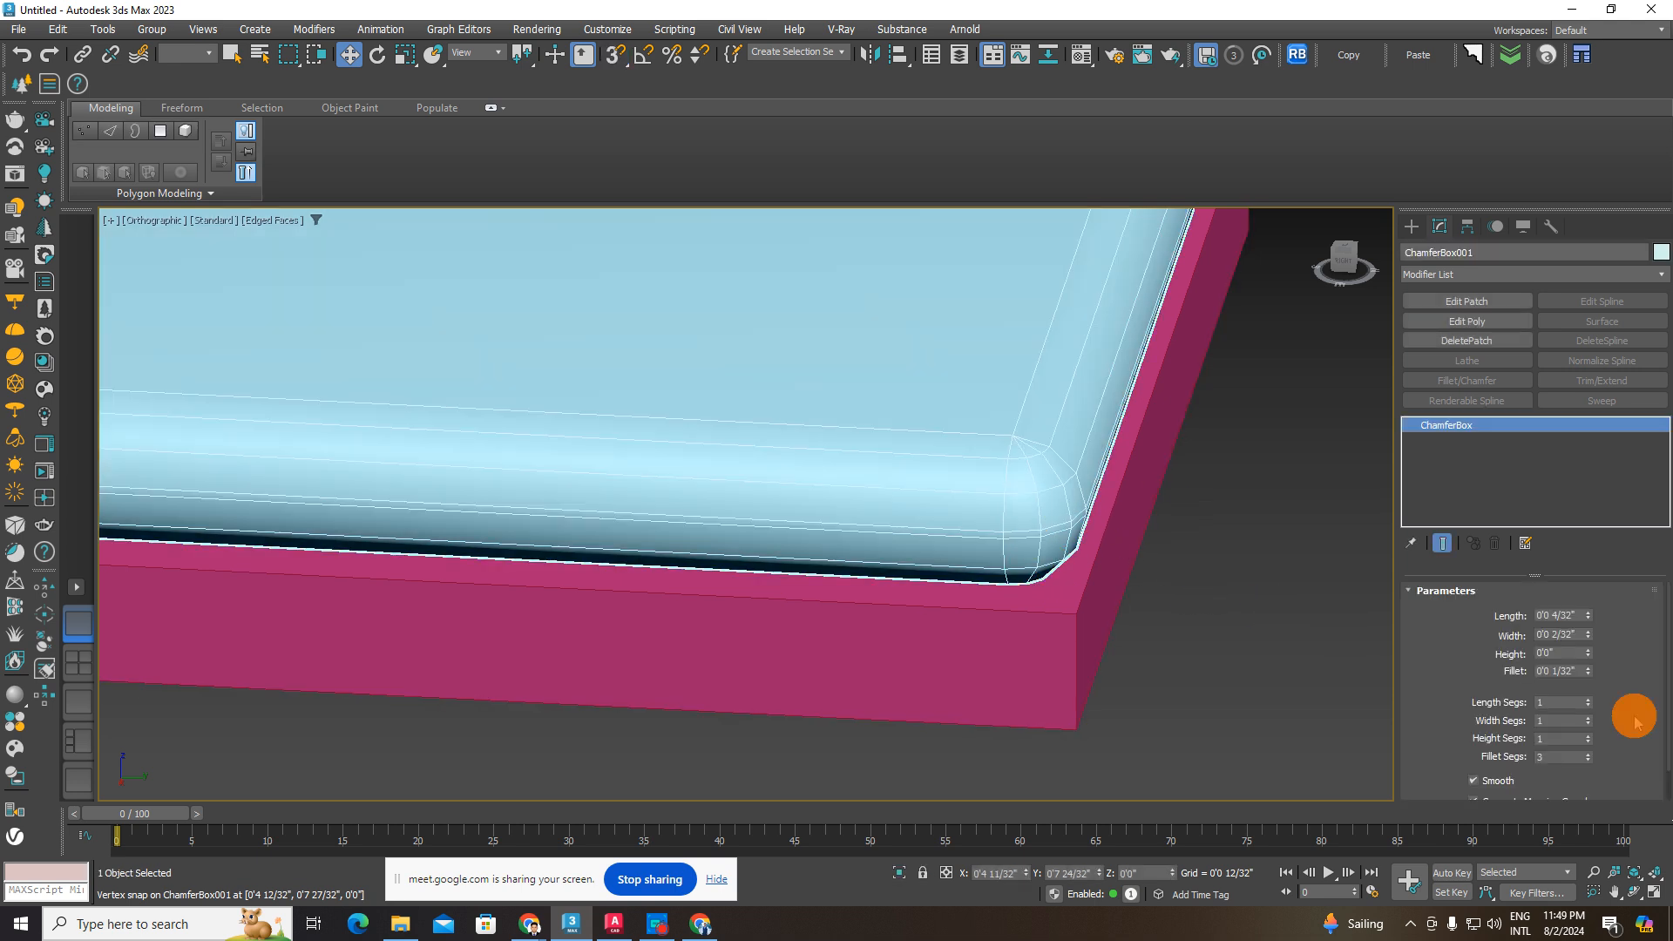
pyautogui.click(1589, 682)
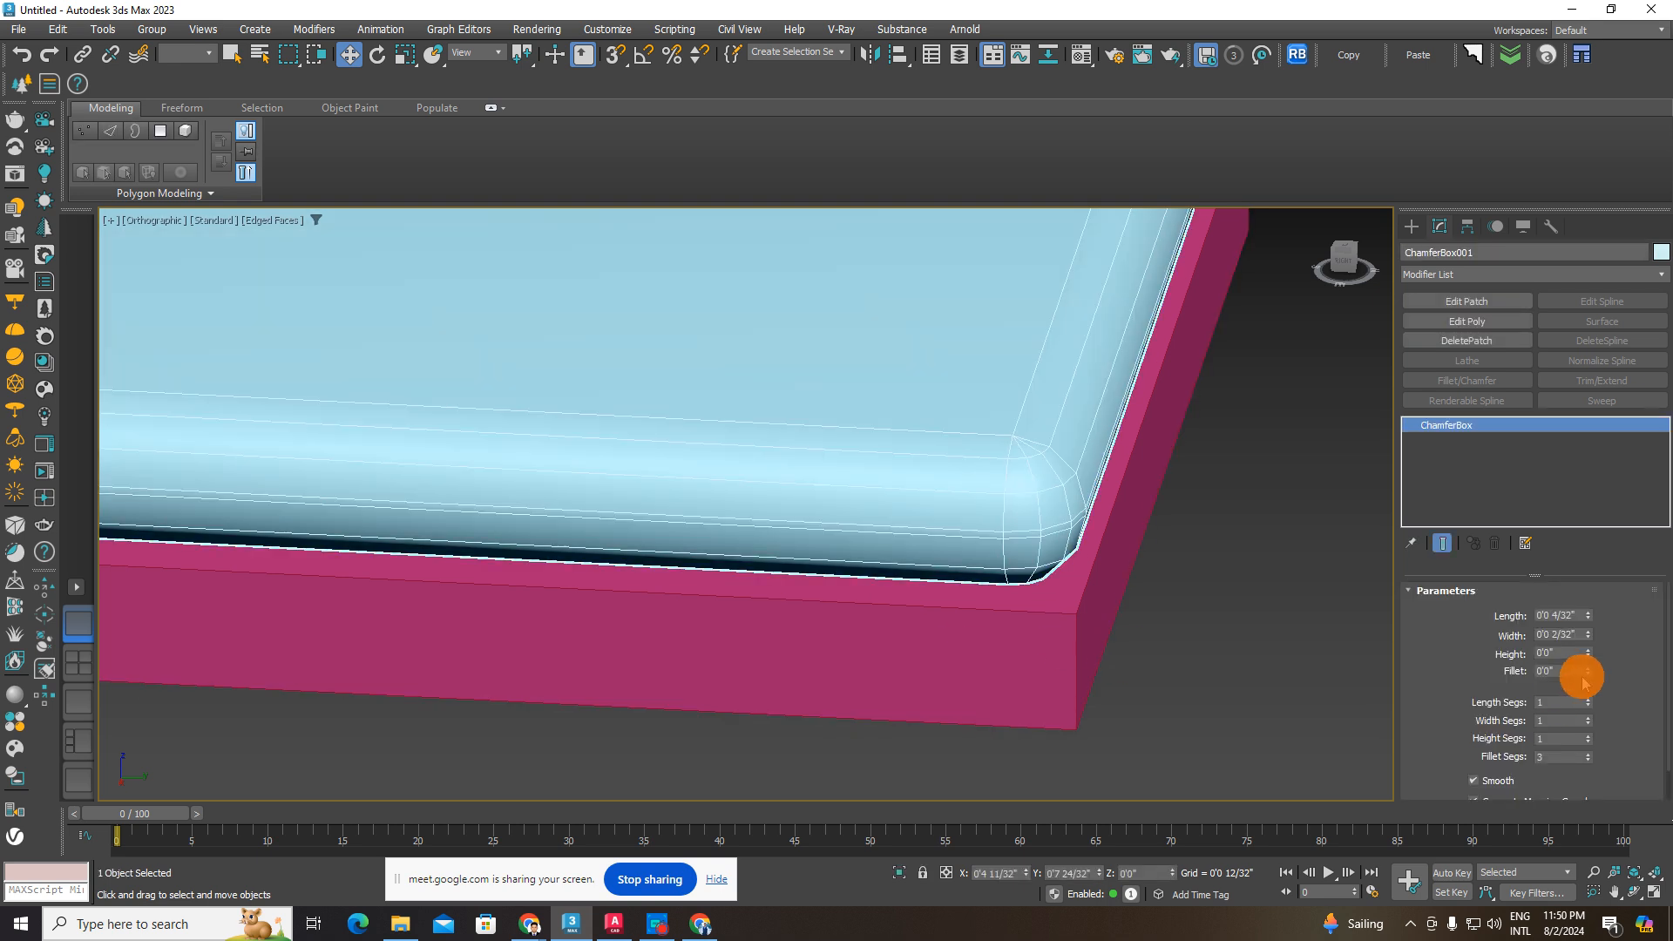
pyautogui.moveTo(1590, 676)
pyautogui.mouseDown()
pyautogui.moveTo(1599, 709)
pyautogui.moveTo(1607, 688)
pyautogui.mouseUp()
pyautogui.scroll(-5, 1054, 544)
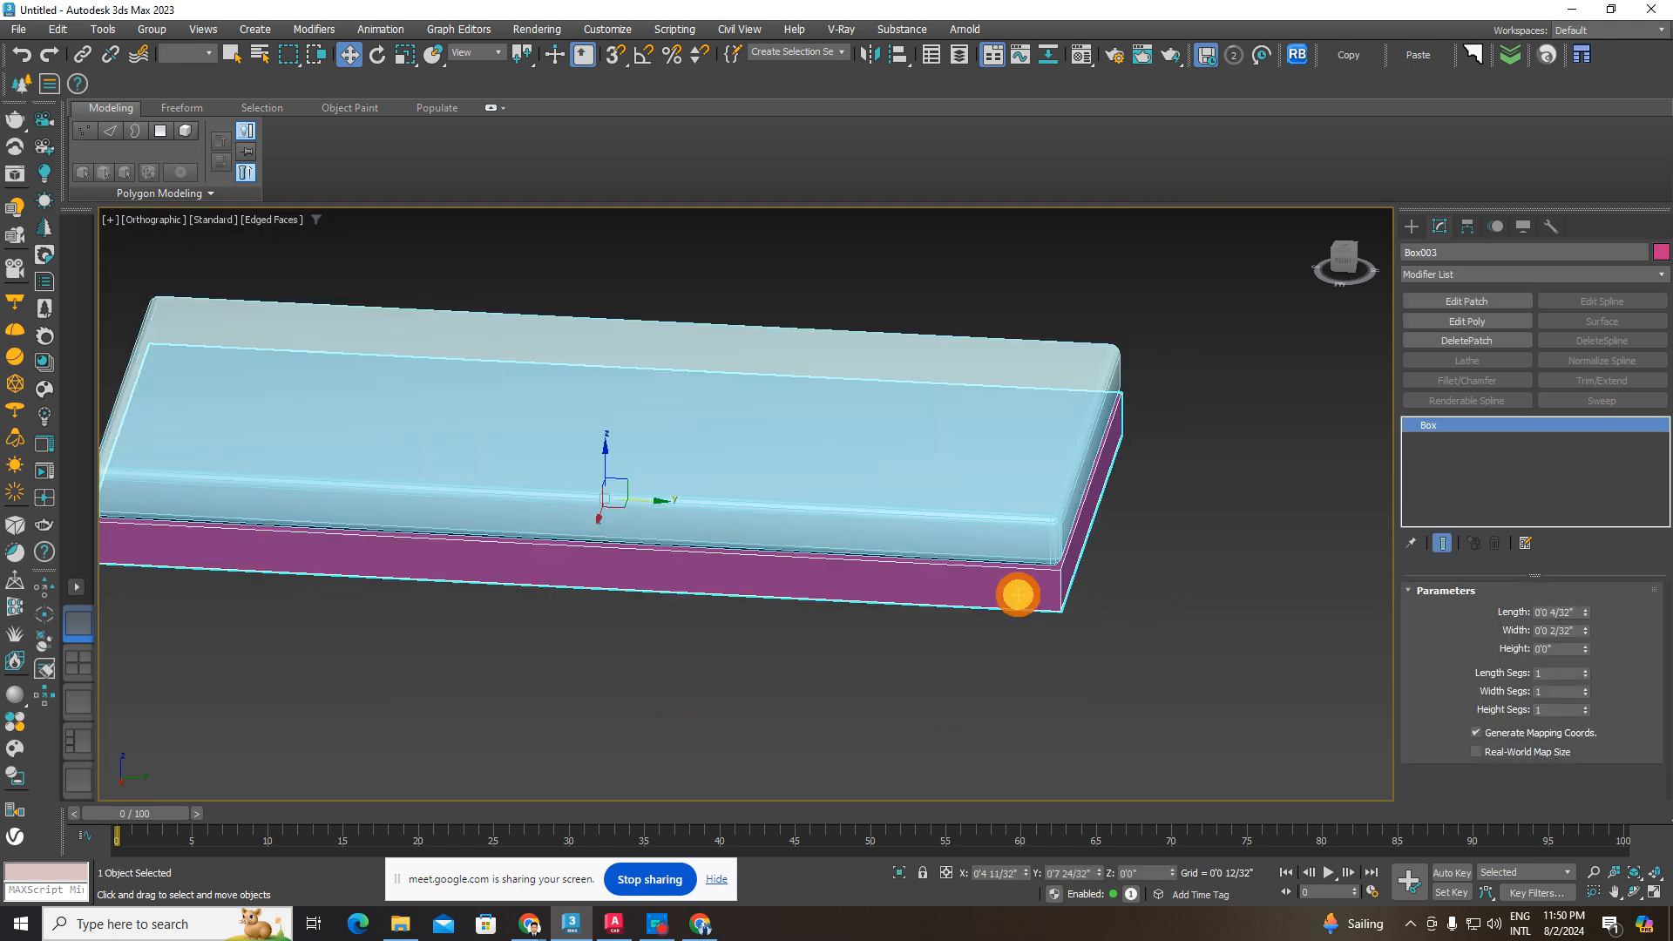
pyautogui.moveTo(1062, 636); pyautogui.dragTo(1008, 579, button='middle')
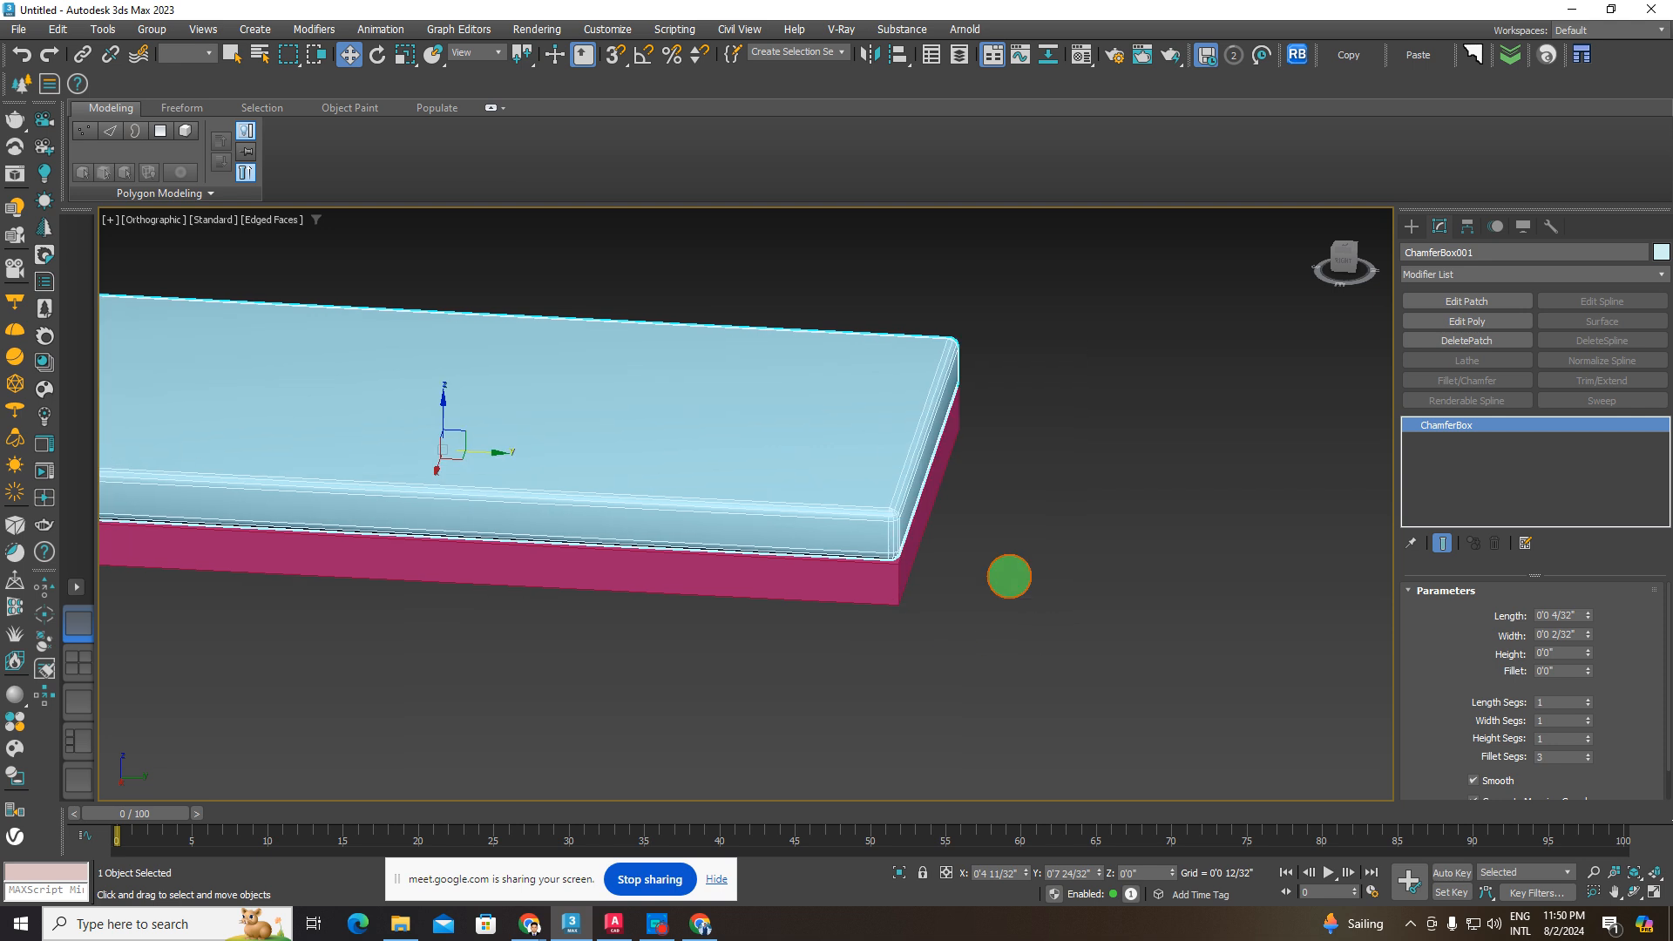
# - Create an OilTank extended primitive beside the chamfer box, about 0'0 2/32" high, with a domed cap
pyautogui.click(1411, 228)
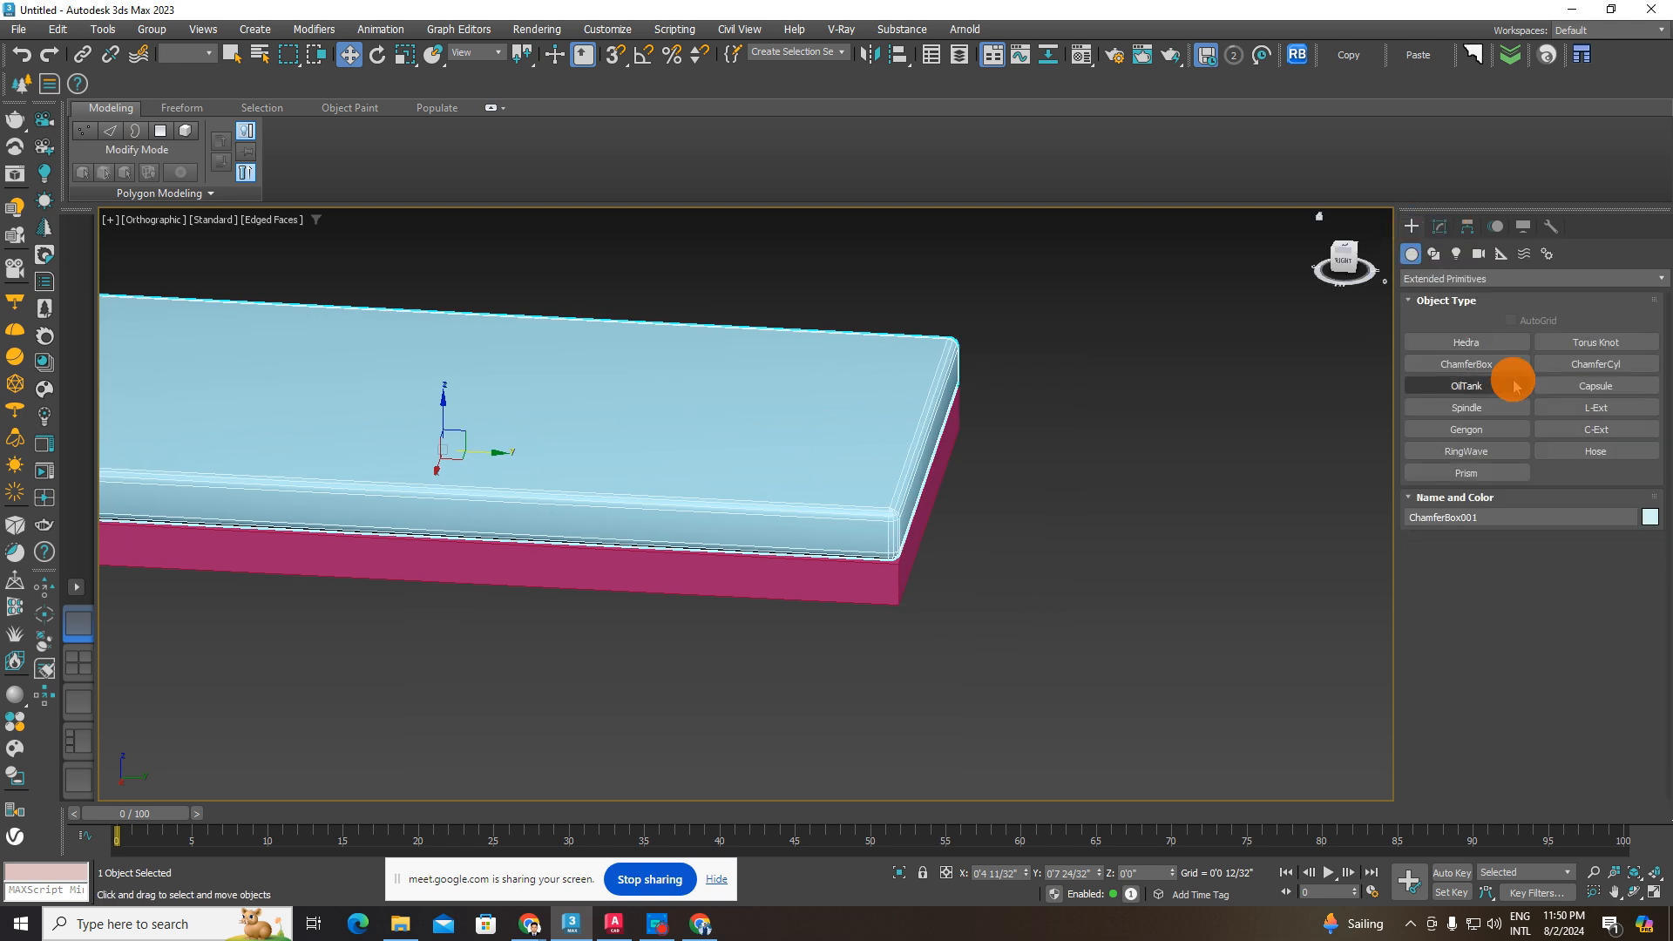
pyautogui.click(1473, 385)
pyautogui.moveTo(1046, 635); pyautogui.dragTo(1154, 590)
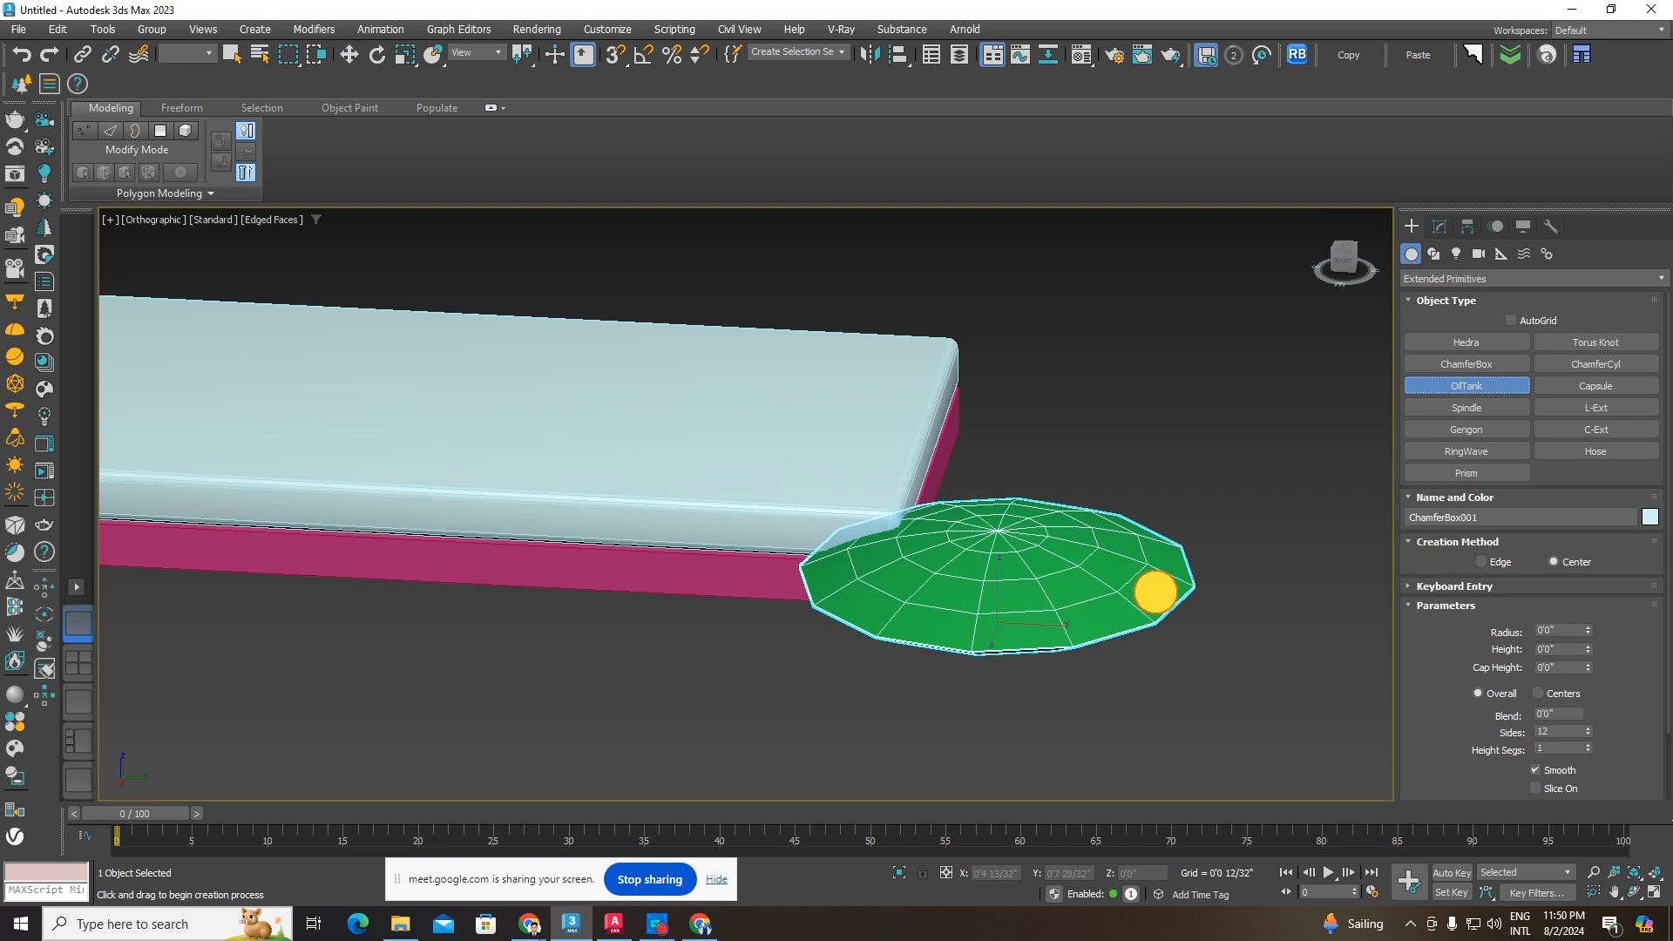
pyautogui.click(1164, 267)
pyautogui.scroll(-4, 1144, 486)
pyautogui.moveTo(1144, 489); pyautogui.dragTo(1043, 528, button='middle')
pyautogui.click(1018, 469)
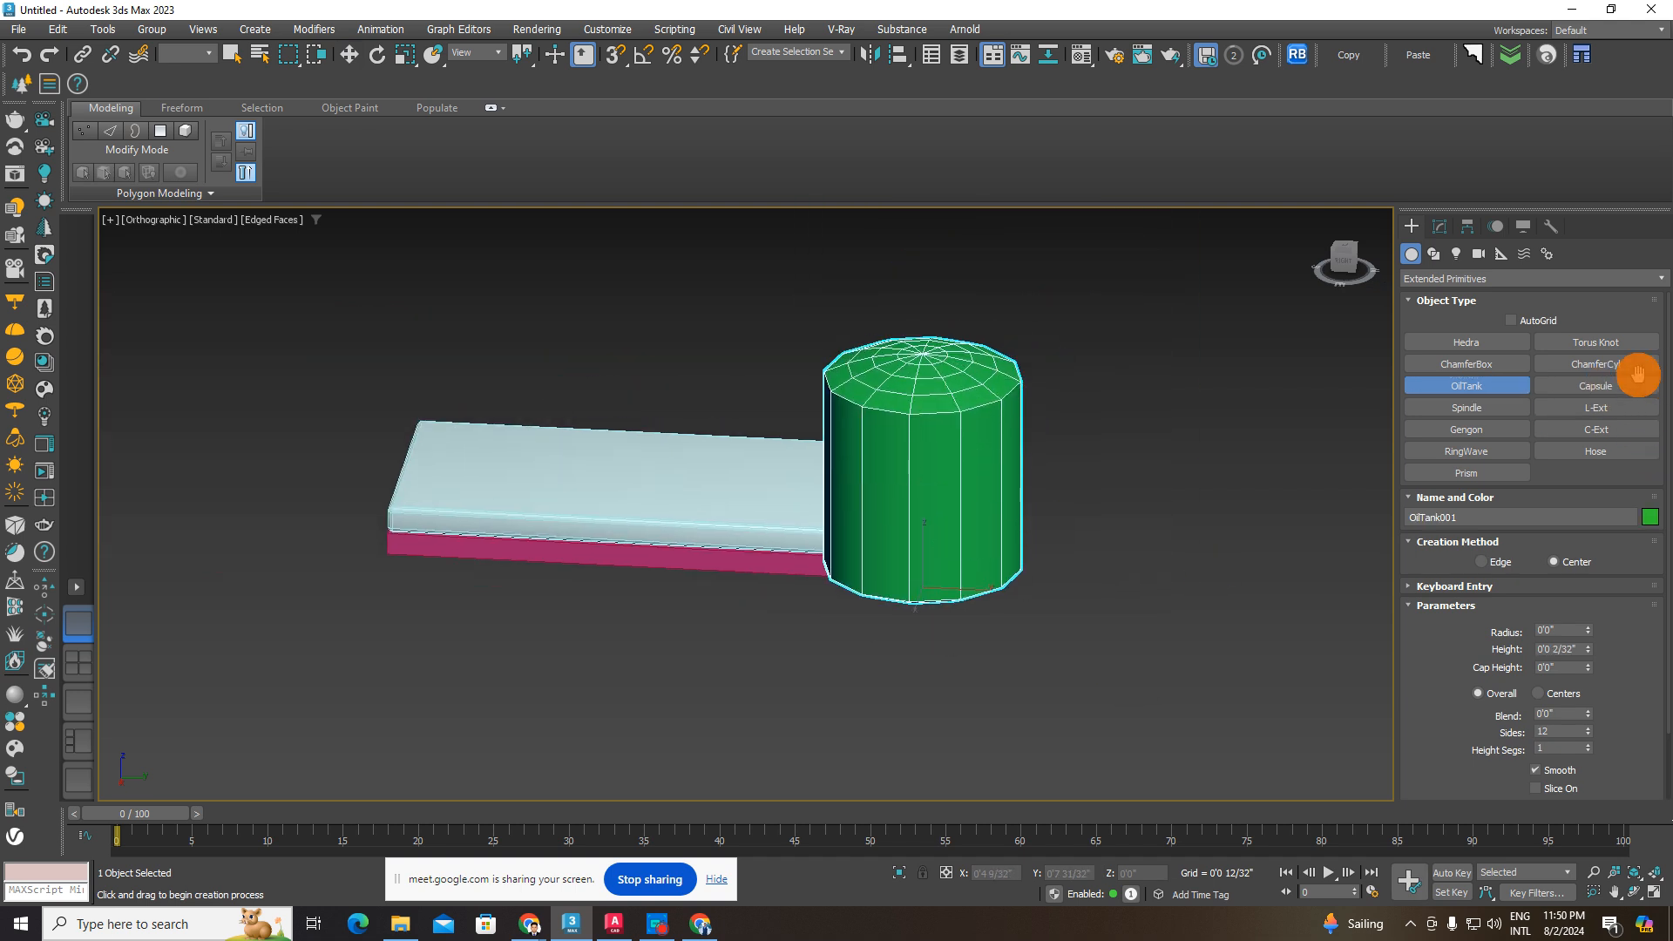
# - Create an L-Ext beside the oil tank with side and front lengths of about 0'0 3/32" and thin, low walls
pyautogui.click(1597, 407)
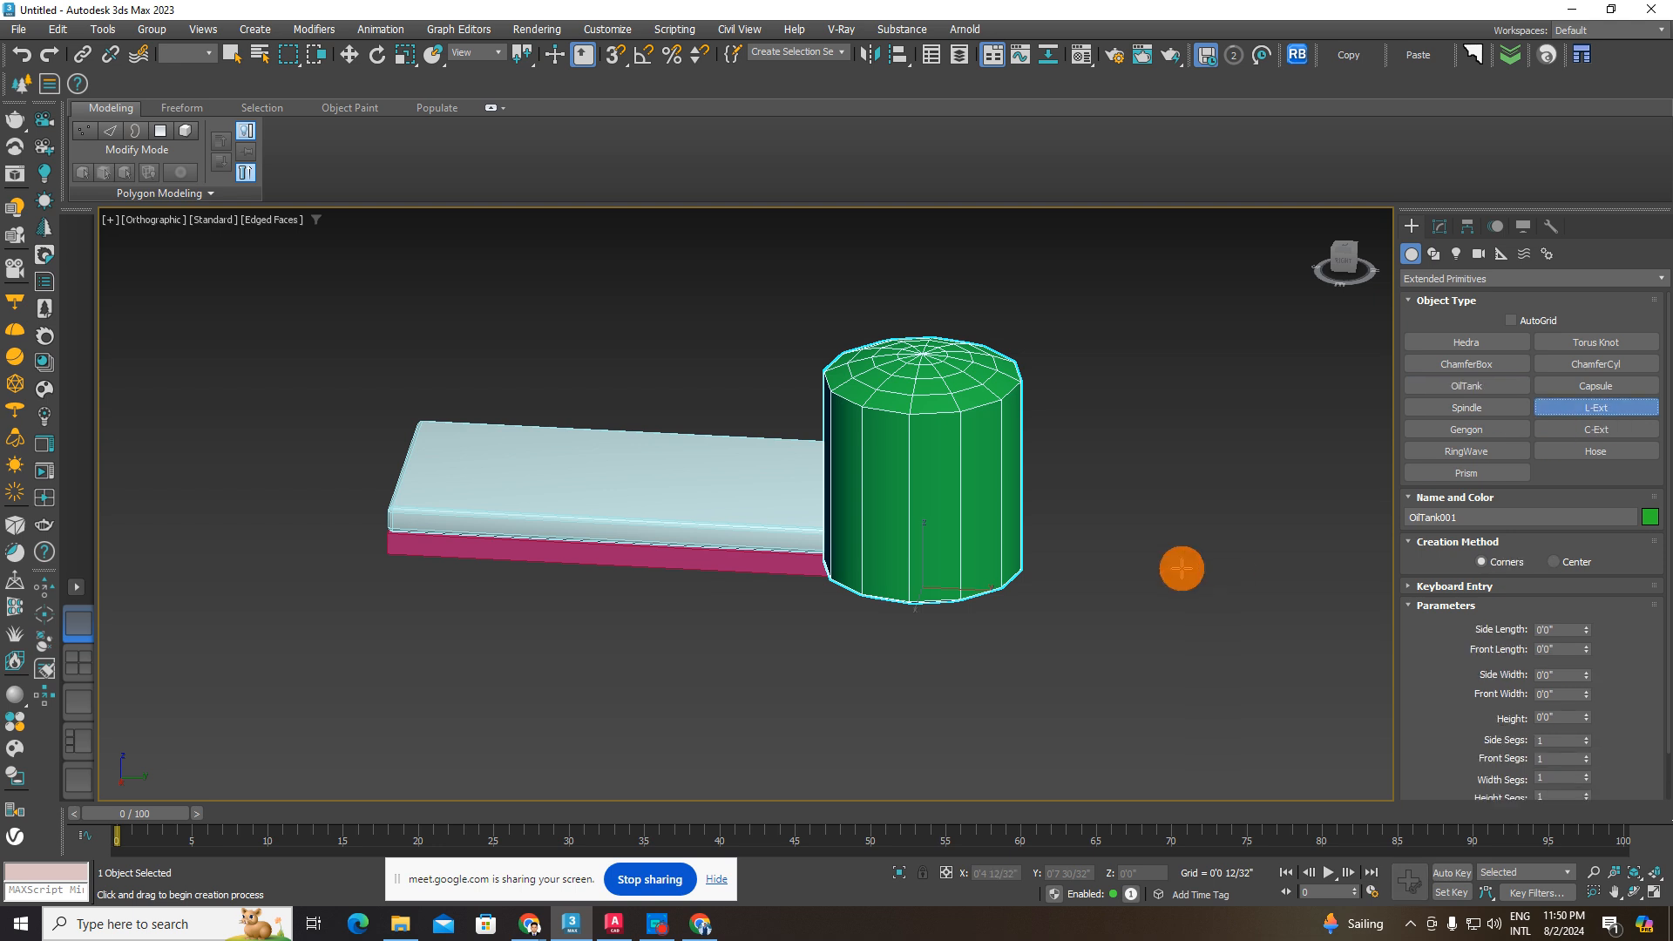
pyautogui.moveTo(1182, 568); pyautogui.dragTo(945, 561, button='middle')
pyautogui.moveTo(944, 561); pyautogui.dragTo(1240, 702)
pyautogui.click(1294, 638)
pyautogui.click(1190, 647)
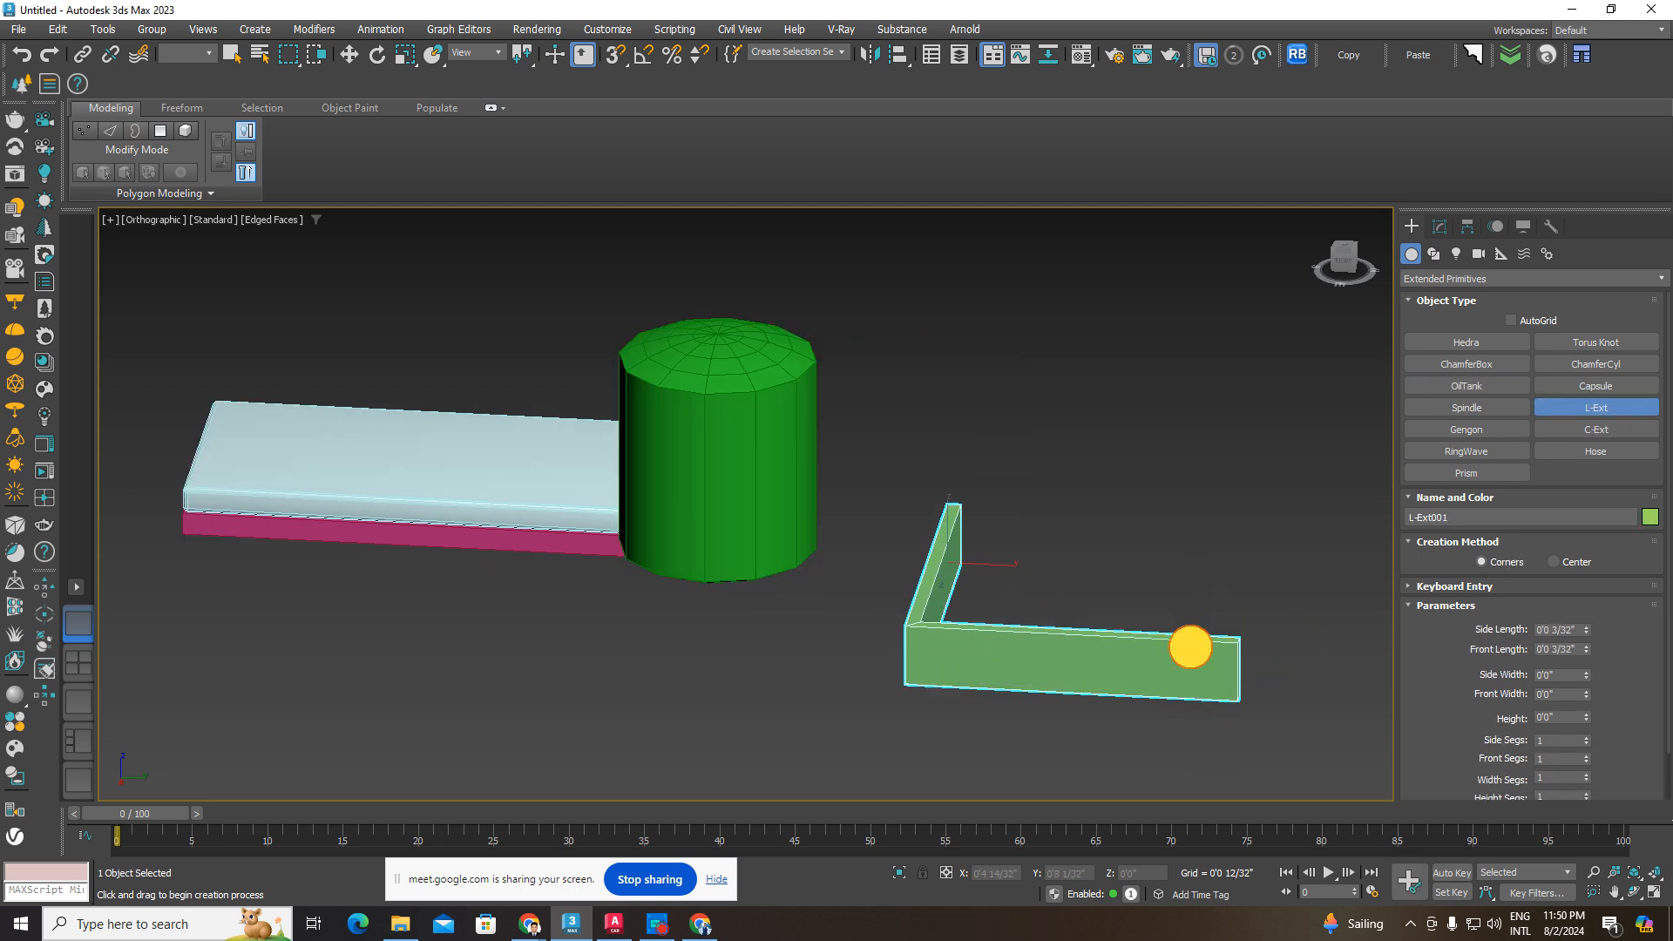
# - Create a five-sided Gengon beside the L-Ext, about 0'0 2/32" in radius and 0'0 2/32" high, with chamfered vertical edges
pyautogui.moveTo(1189, 647); pyautogui.dragTo(1032, 602, button='middle')
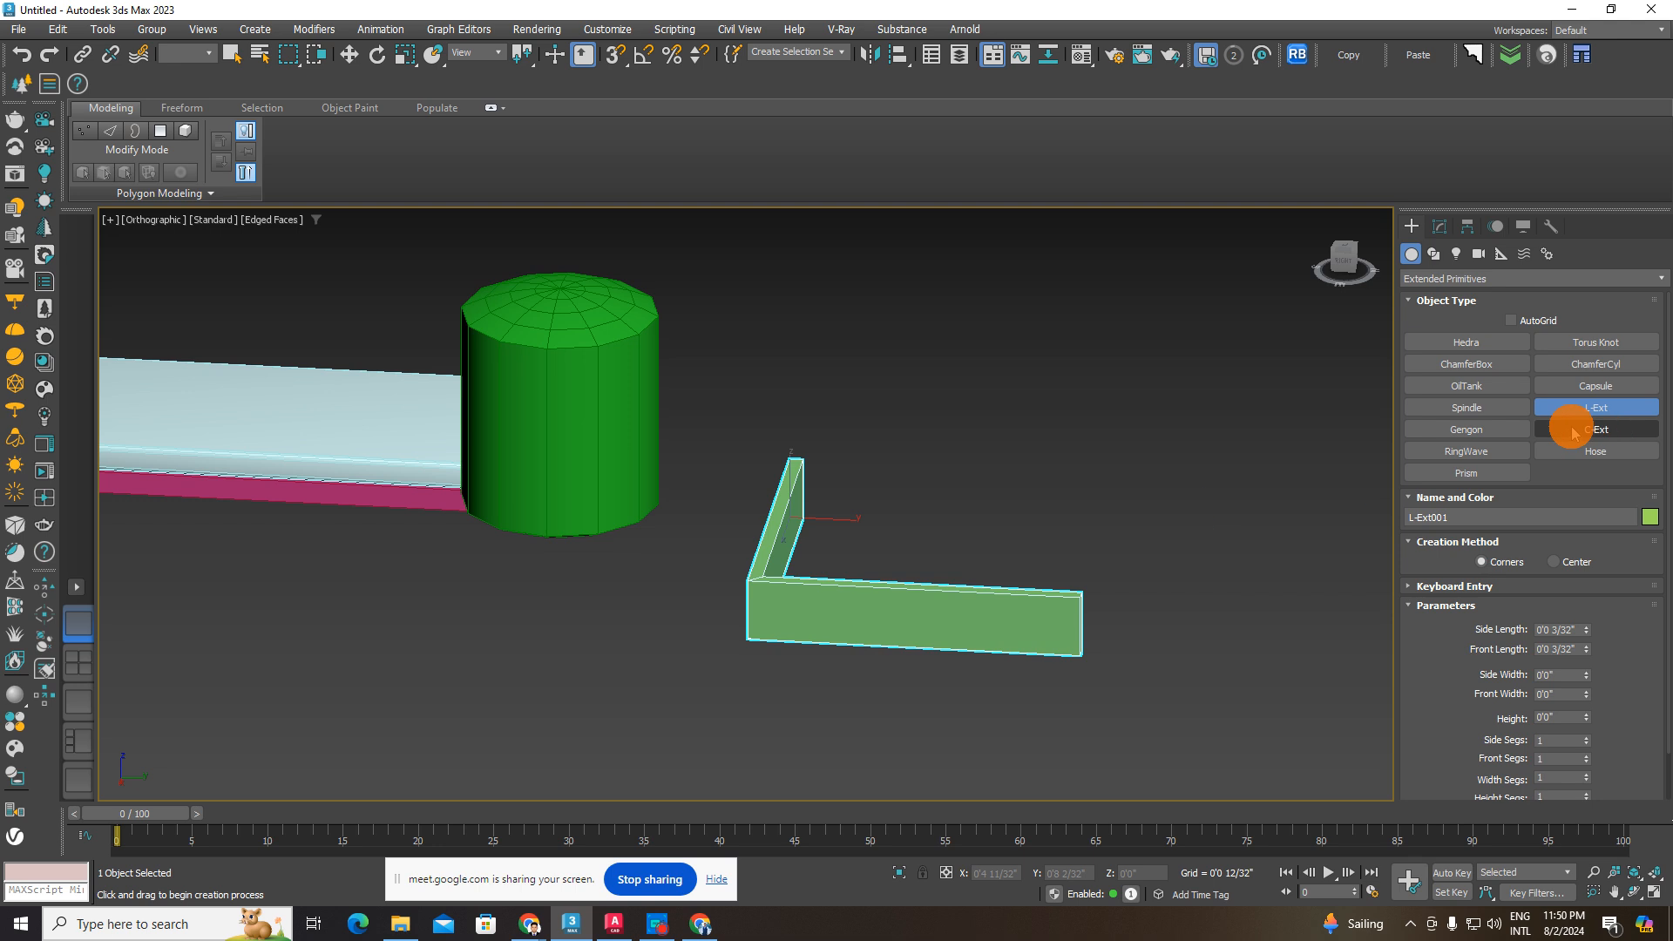
pyautogui.click(1467, 430)
pyautogui.moveTo(1179, 546); pyautogui.dragTo(860, 568, button='middle')
pyautogui.moveTo(937, 543); pyautogui.dragTo(1177, 621)
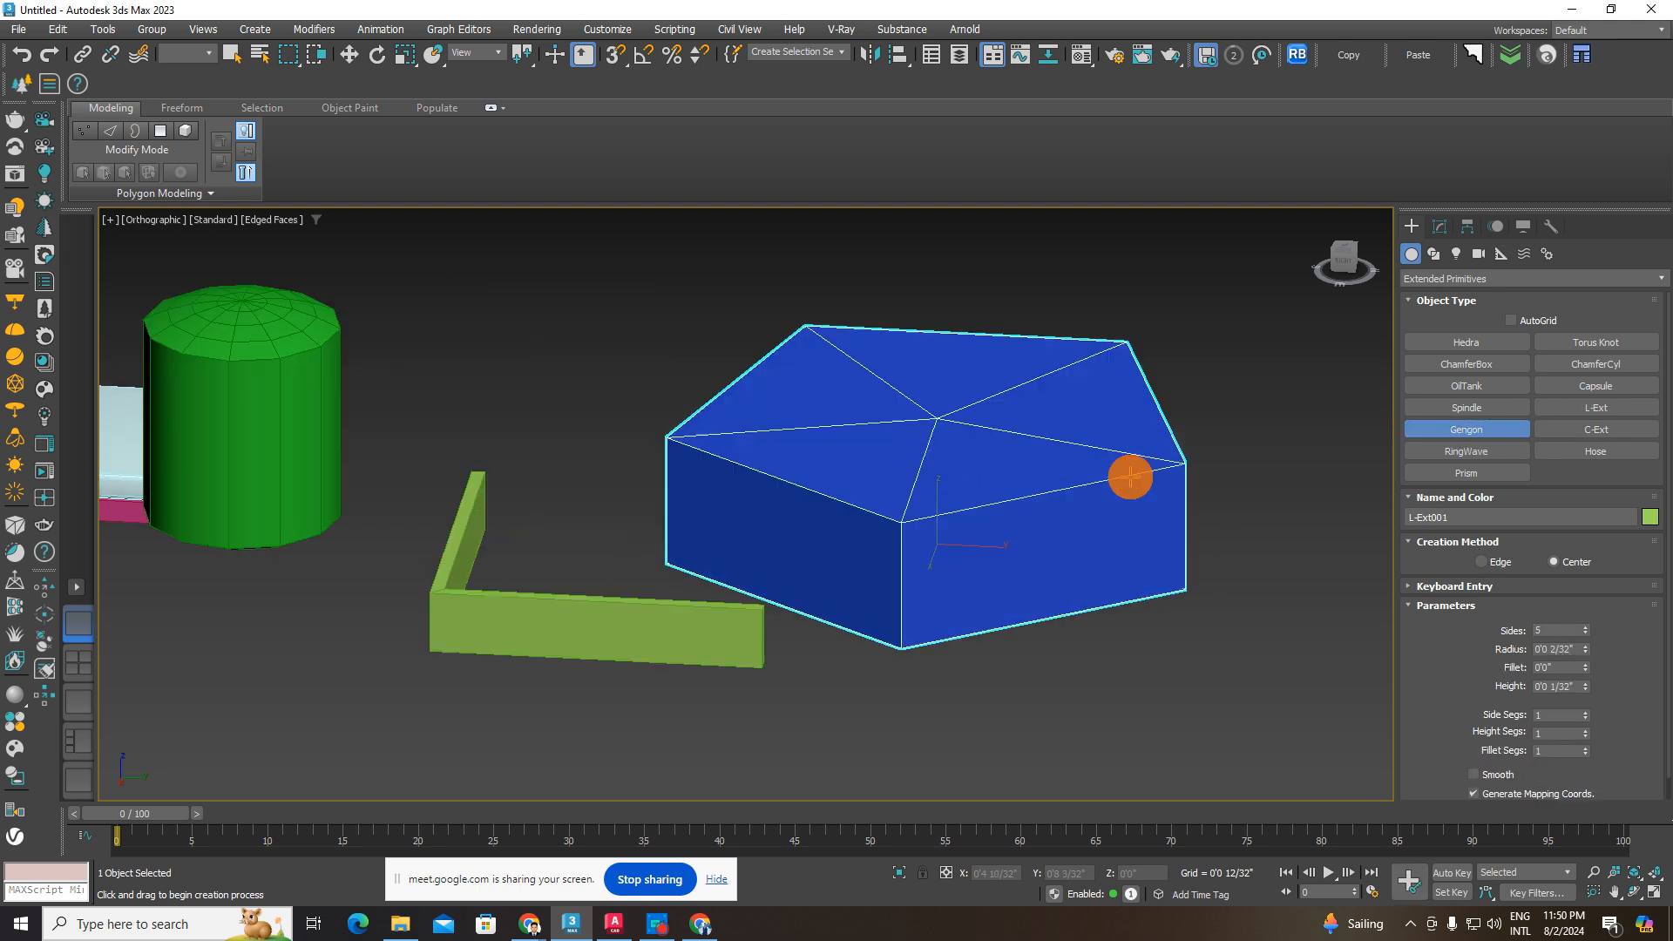
pyautogui.click(1150, 415)
pyautogui.click(1154, 510)
pyautogui.moveTo(1176, 521); pyautogui.dragTo(689, 547, button='middle')
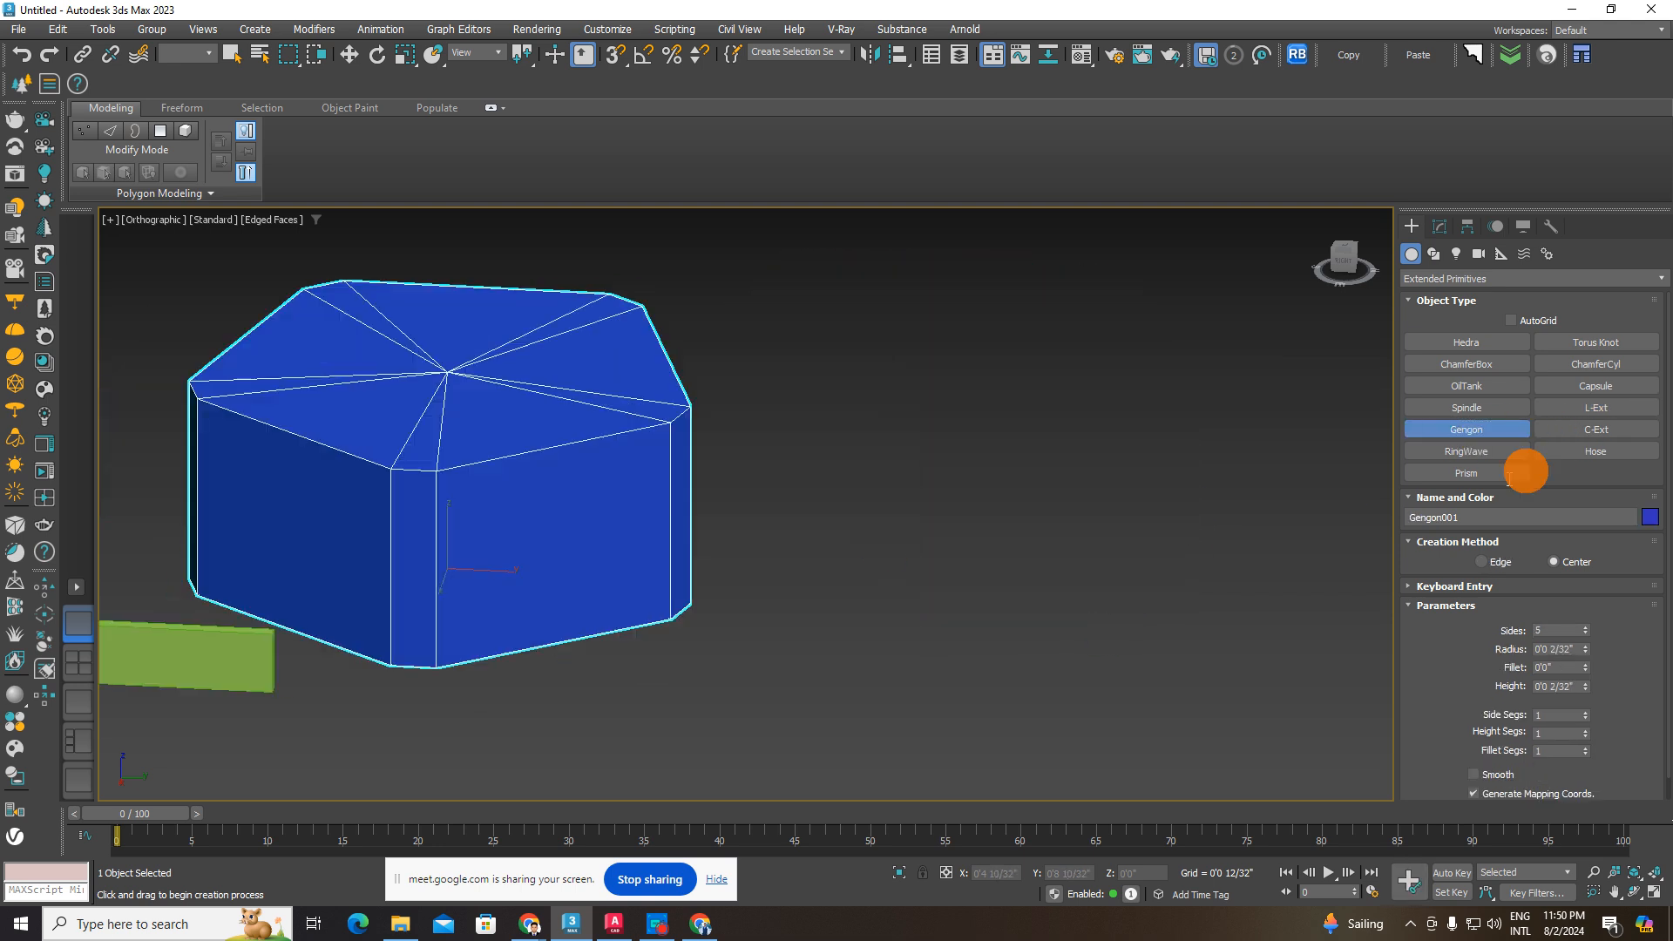
# - Create a C-Ext beside the Gengon with back and front lengths of about 0'0 4/32", a 0'0 3/32" side and thin, low walls
pyautogui.click(1596, 429)
pyautogui.moveTo(963, 575); pyautogui.dragTo(1267, 787)
pyautogui.click(1300, 698)
pyautogui.click(1252, 689)
pyautogui.moveTo(1249, 691); pyautogui.dragTo(1057, 577, button='middle')
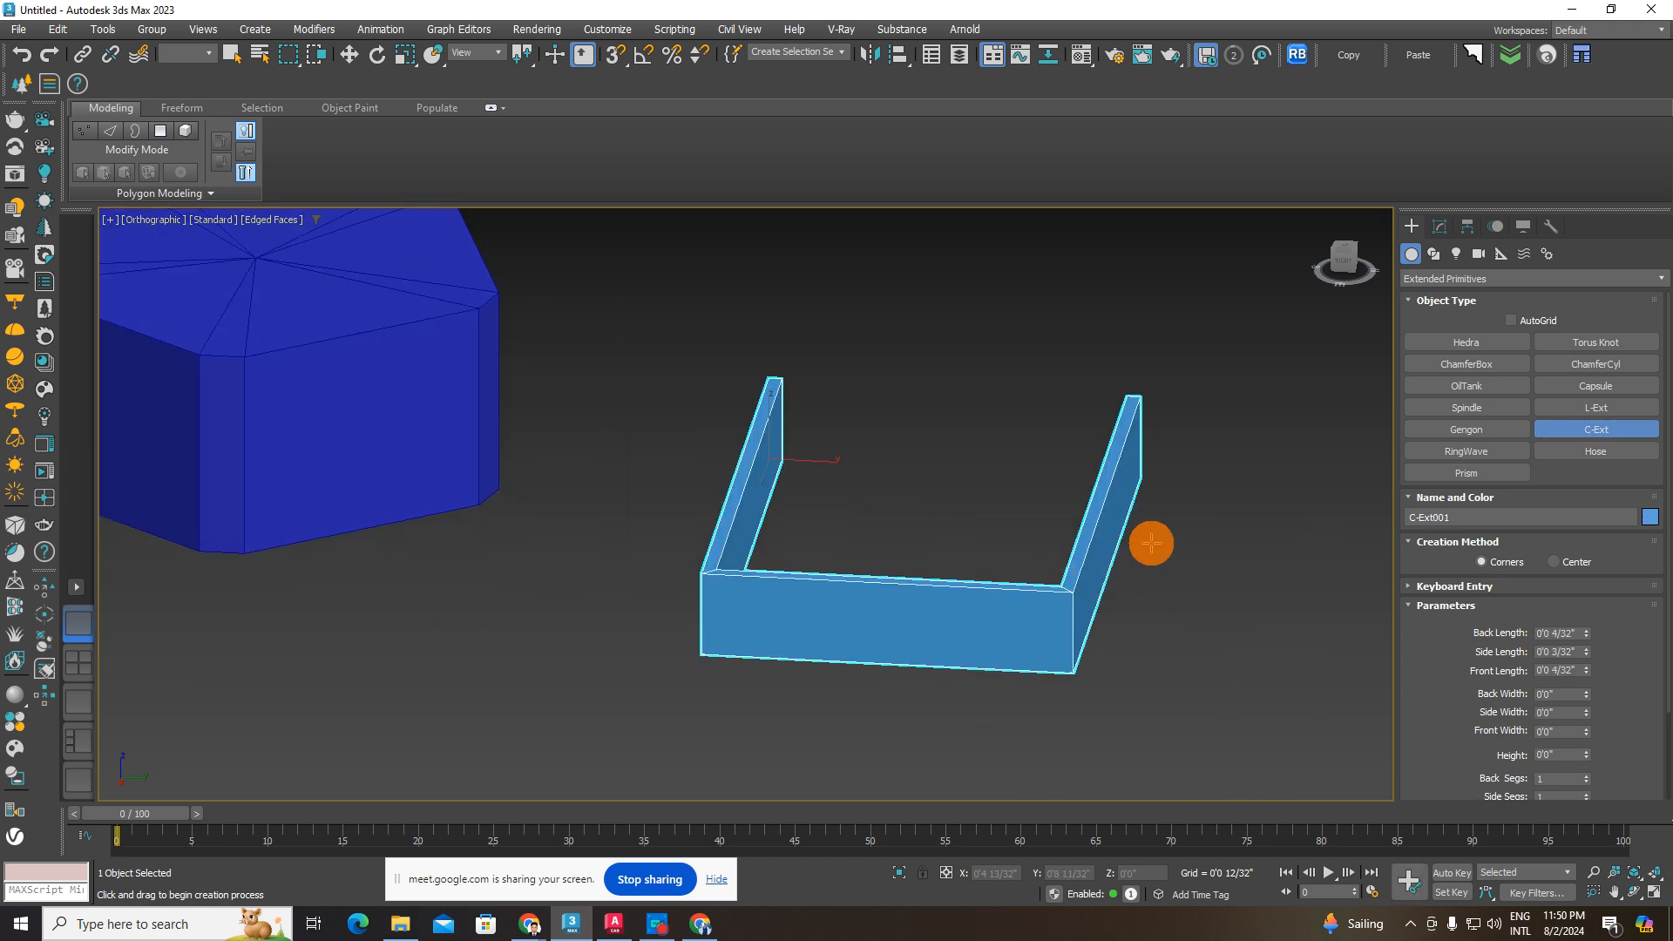
pyautogui.keyDown('alt'); pyautogui.moveTo(1223, 584); pyautogui.dragTo(1012, 642, button='middle'); pyautogui.keyUp('alt')
pyautogui.scroll(-3, 1012, 642)
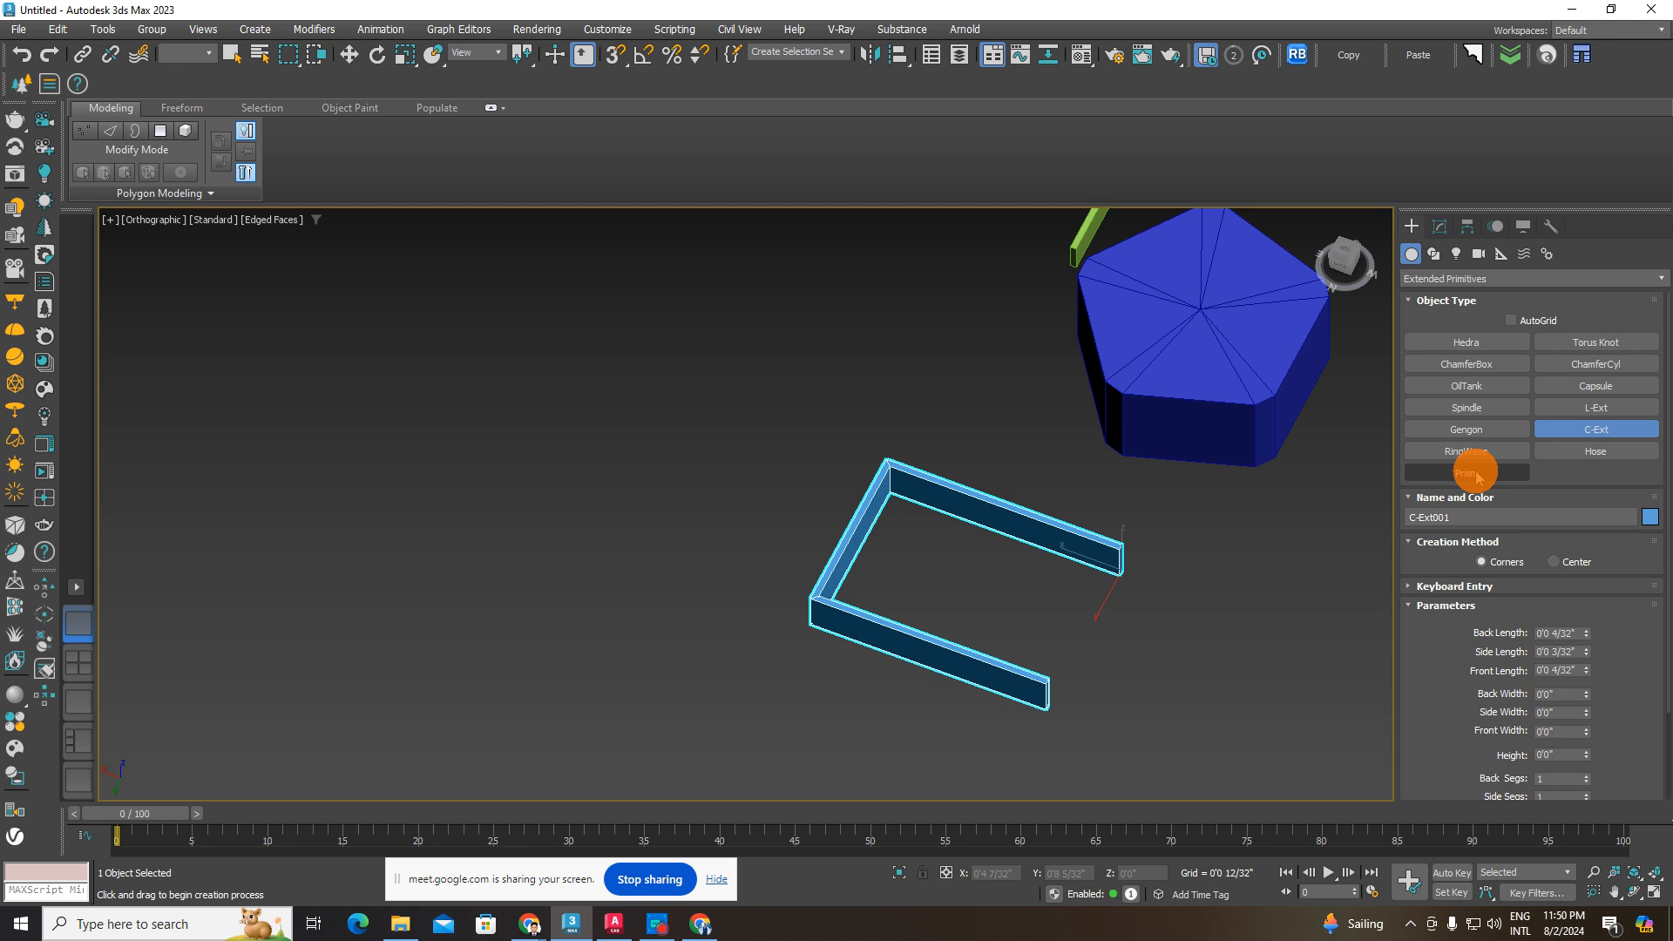
pyautogui.click(1473, 454)
pyautogui.moveTo(544, 530); pyautogui.dragTo(650, 582)
pyautogui.click(672, 421)
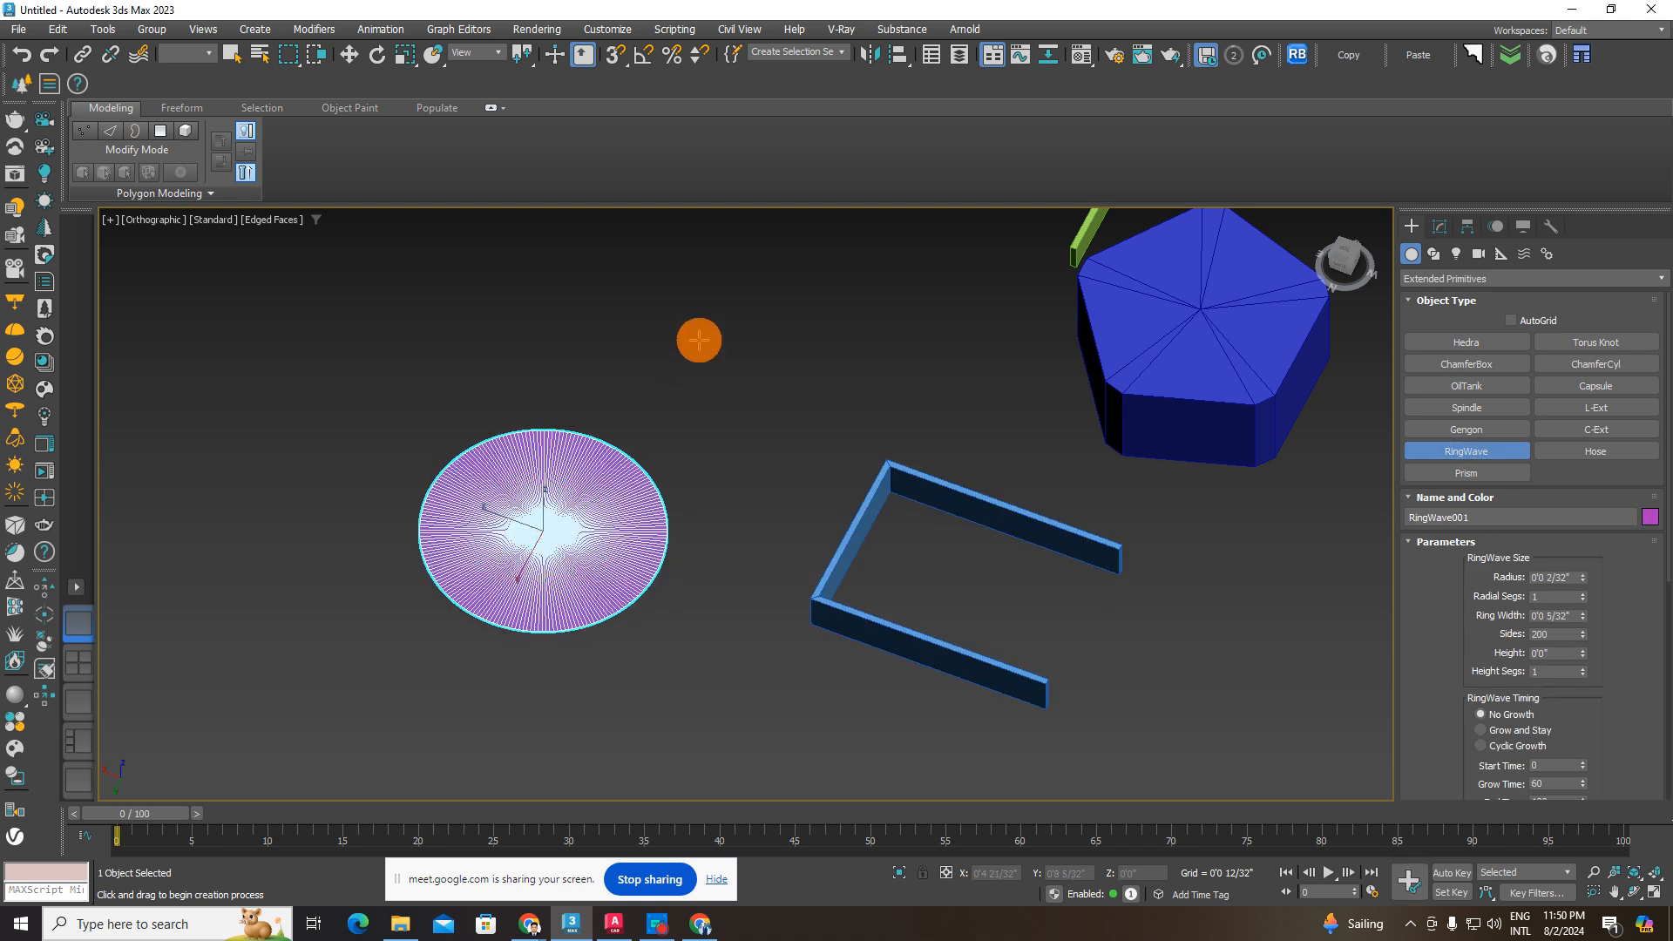
pyautogui.rightClick(677, 490)
# - Create a flat RingWave beside the C-Ext, about 0'0 4/32" in radius with a ring width of about 0'0 1/32"
pyautogui.click(1499, 448)
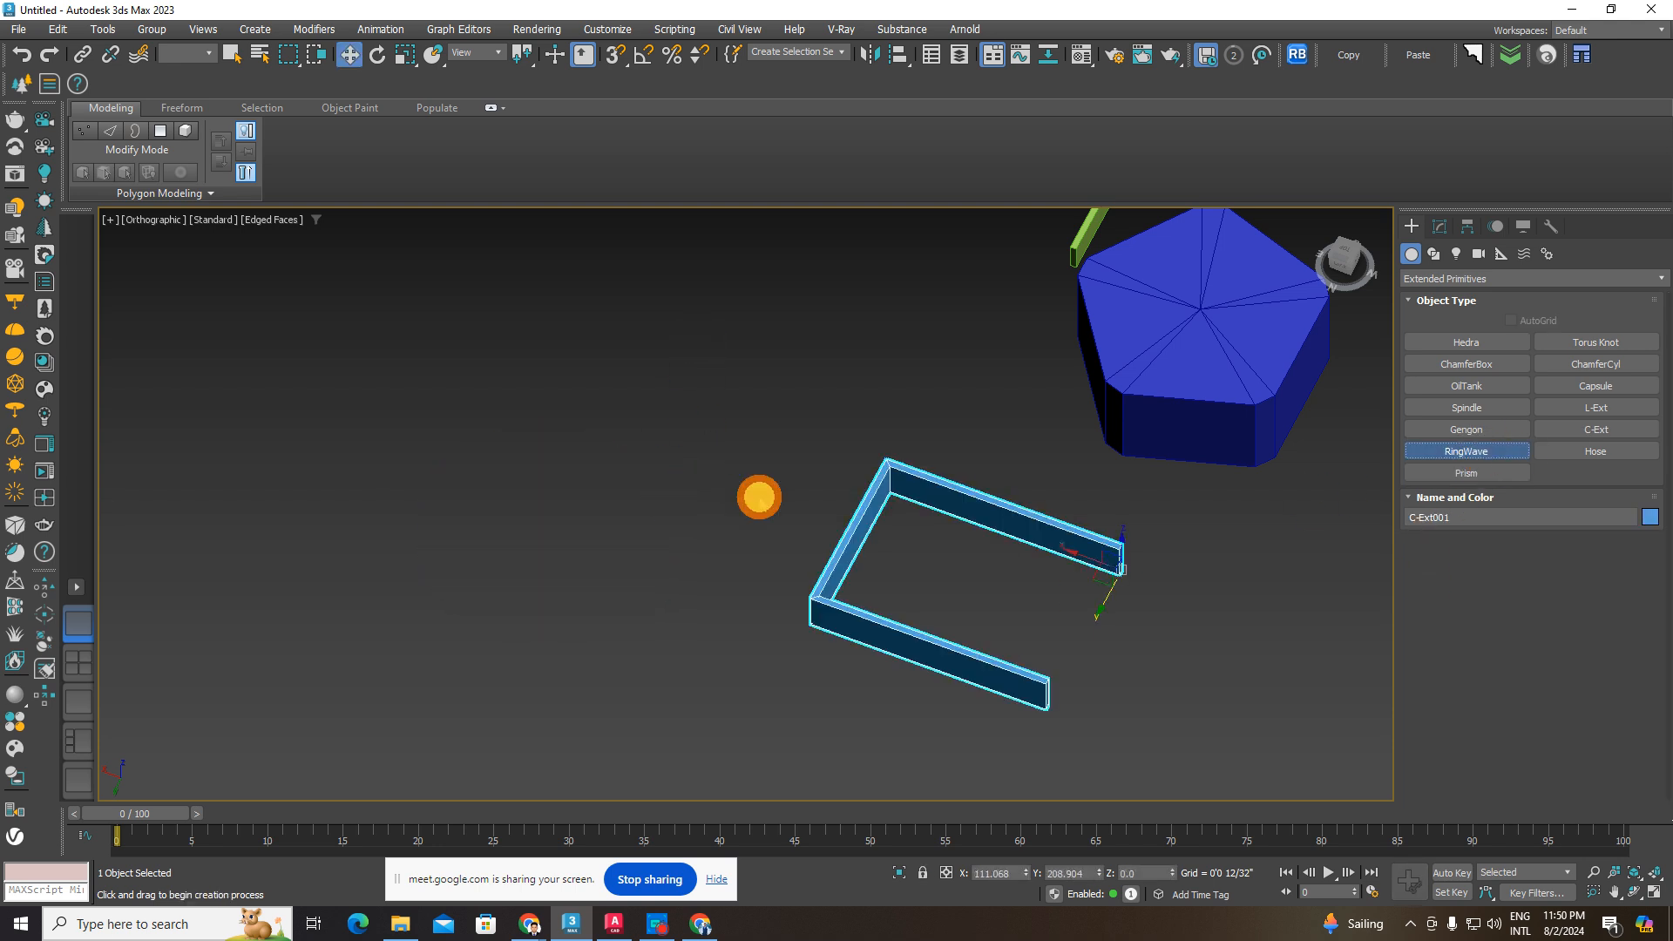
pyautogui.moveTo(557, 455); pyautogui.dragTo(669, 624)
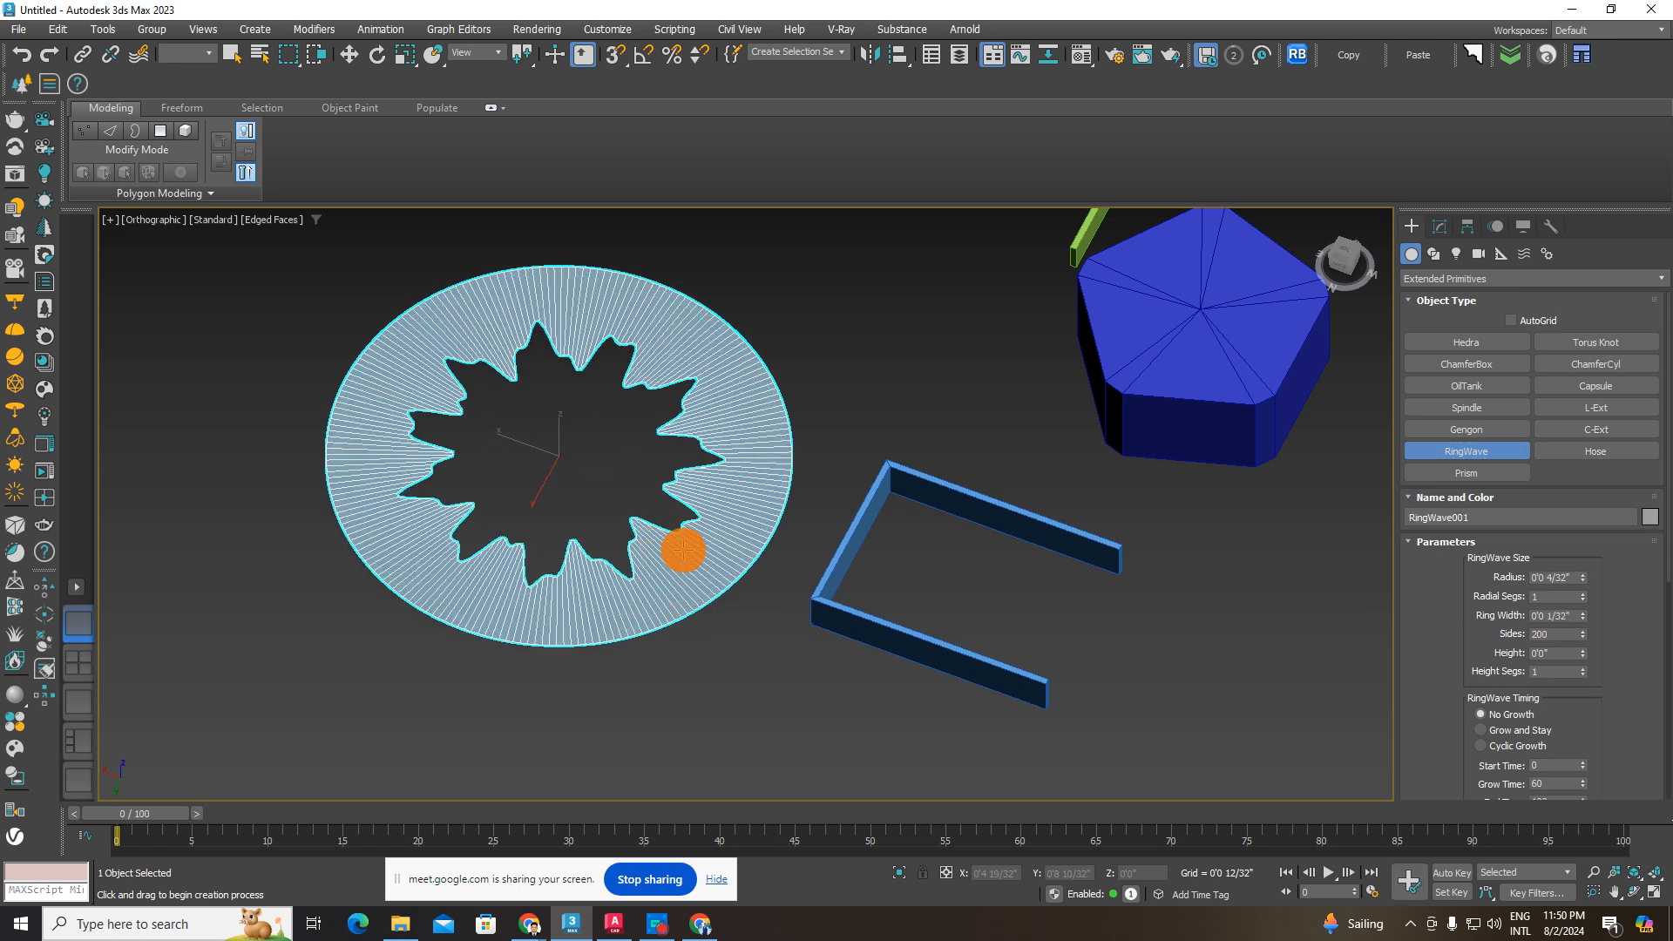
pyautogui.keyDown('alt'); pyautogui.moveTo(605, 451); pyautogui.dragTo(706, 508, button='middle'); pyautogui.keyUp('alt')
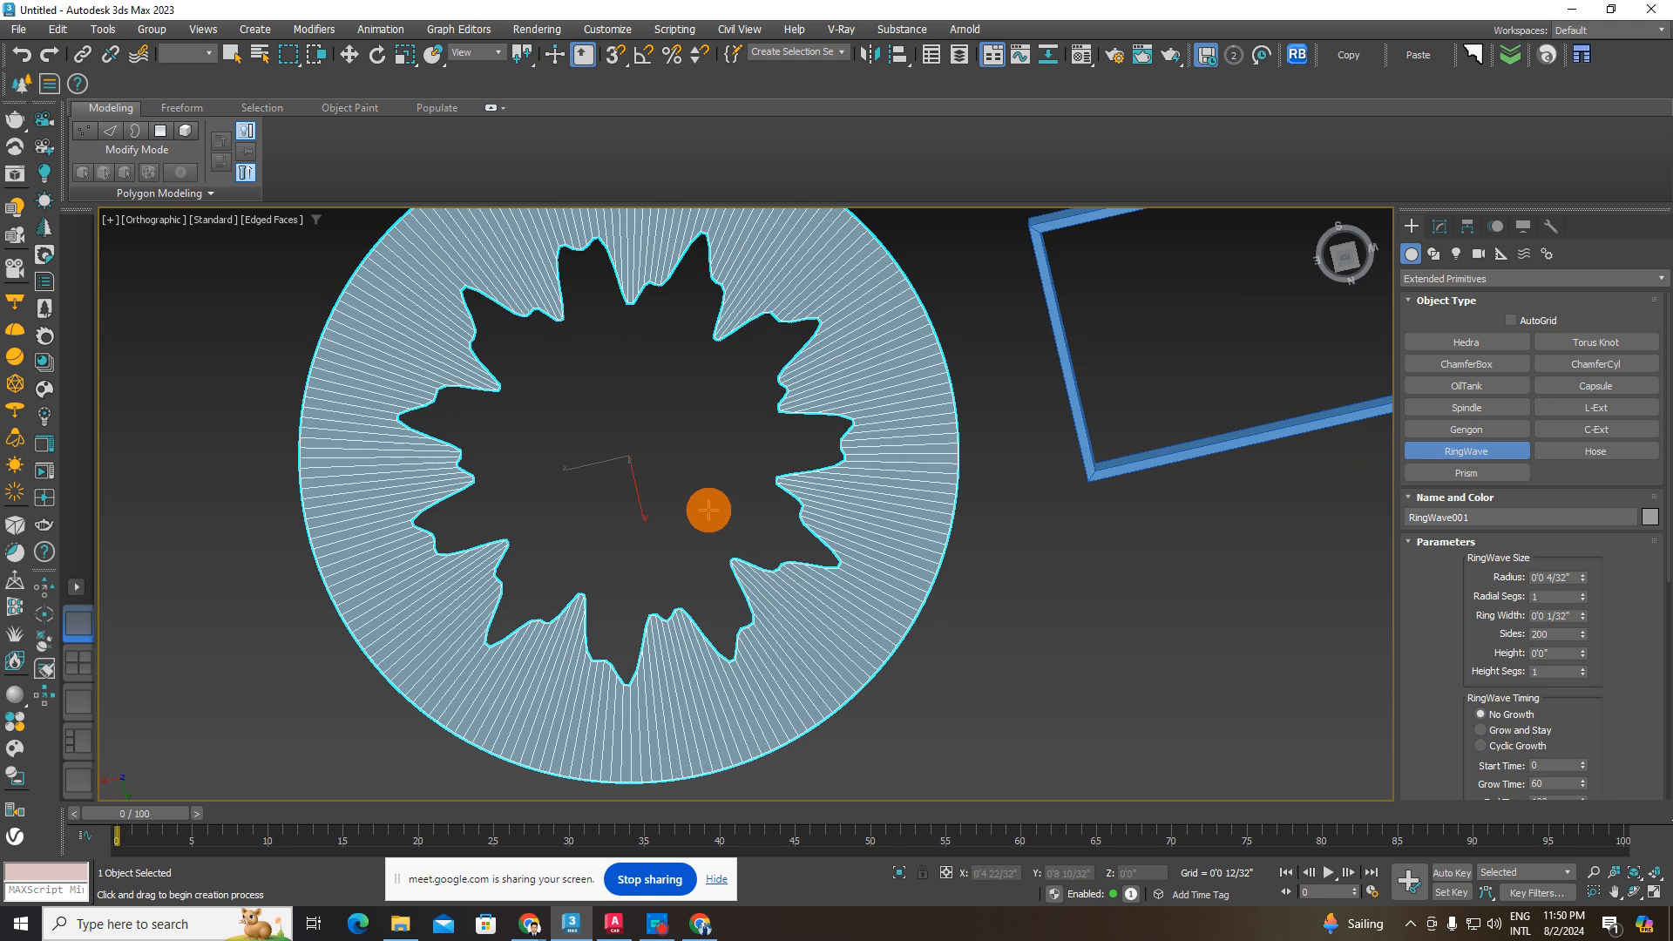
pyautogui.click(1350, 262)
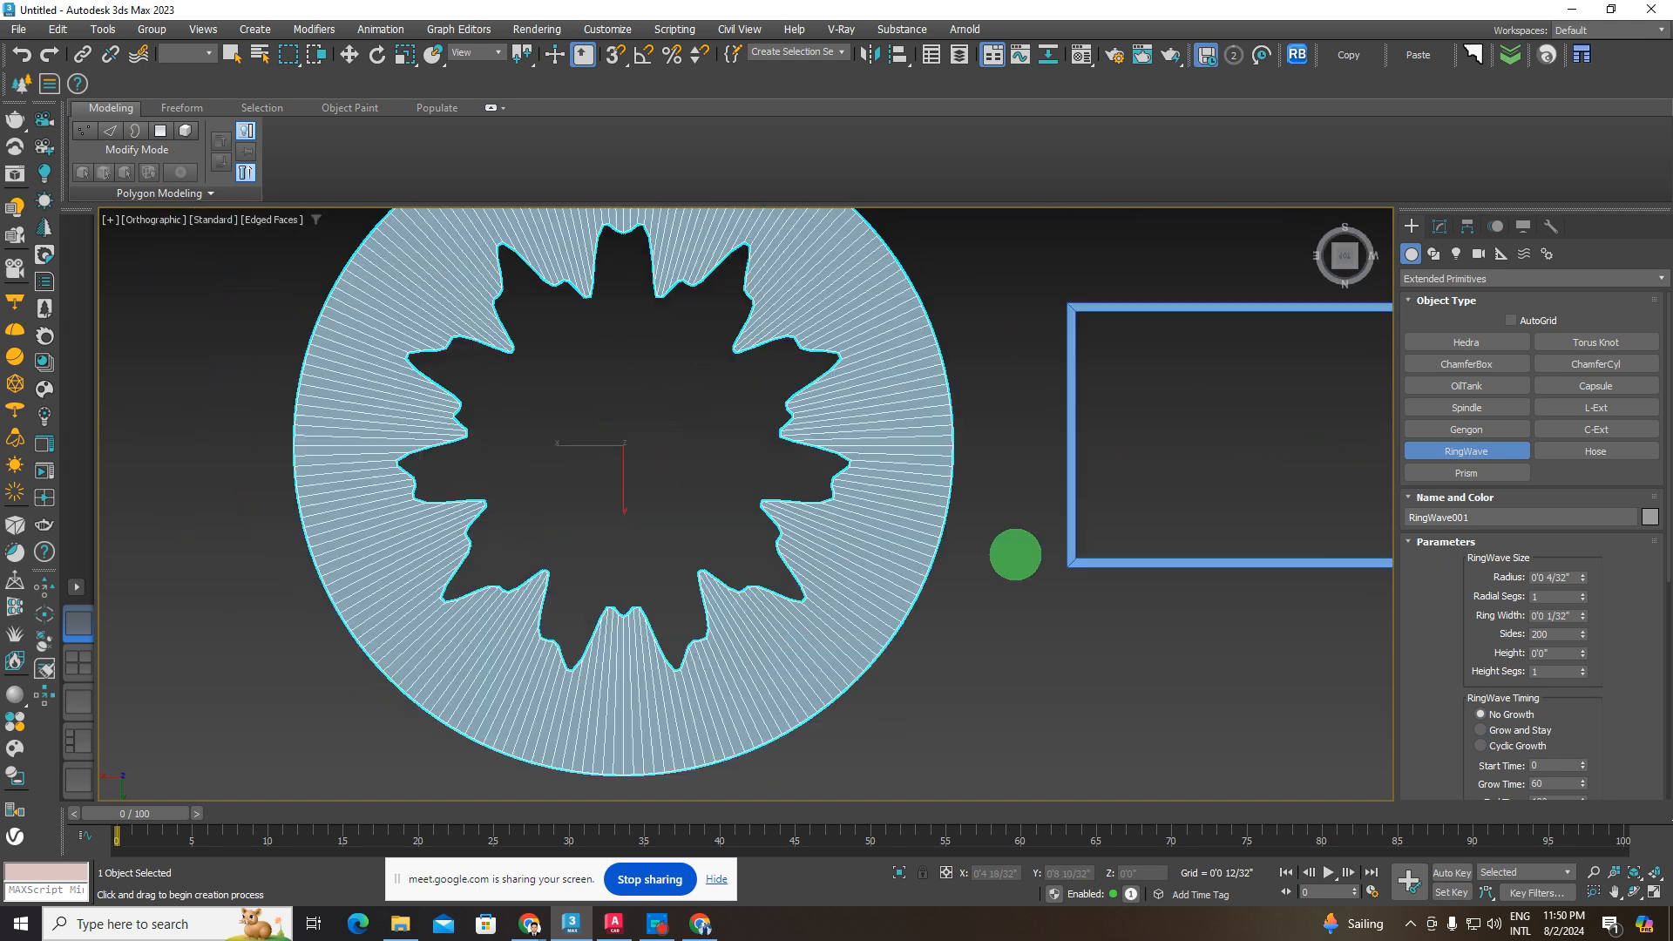
pyautogui.keyDown('alt'); pyautogui.moveTo(803, 400); pyautogui.dragTo(1231, 422, button='middle'); pyautogui.keyUp('alt')
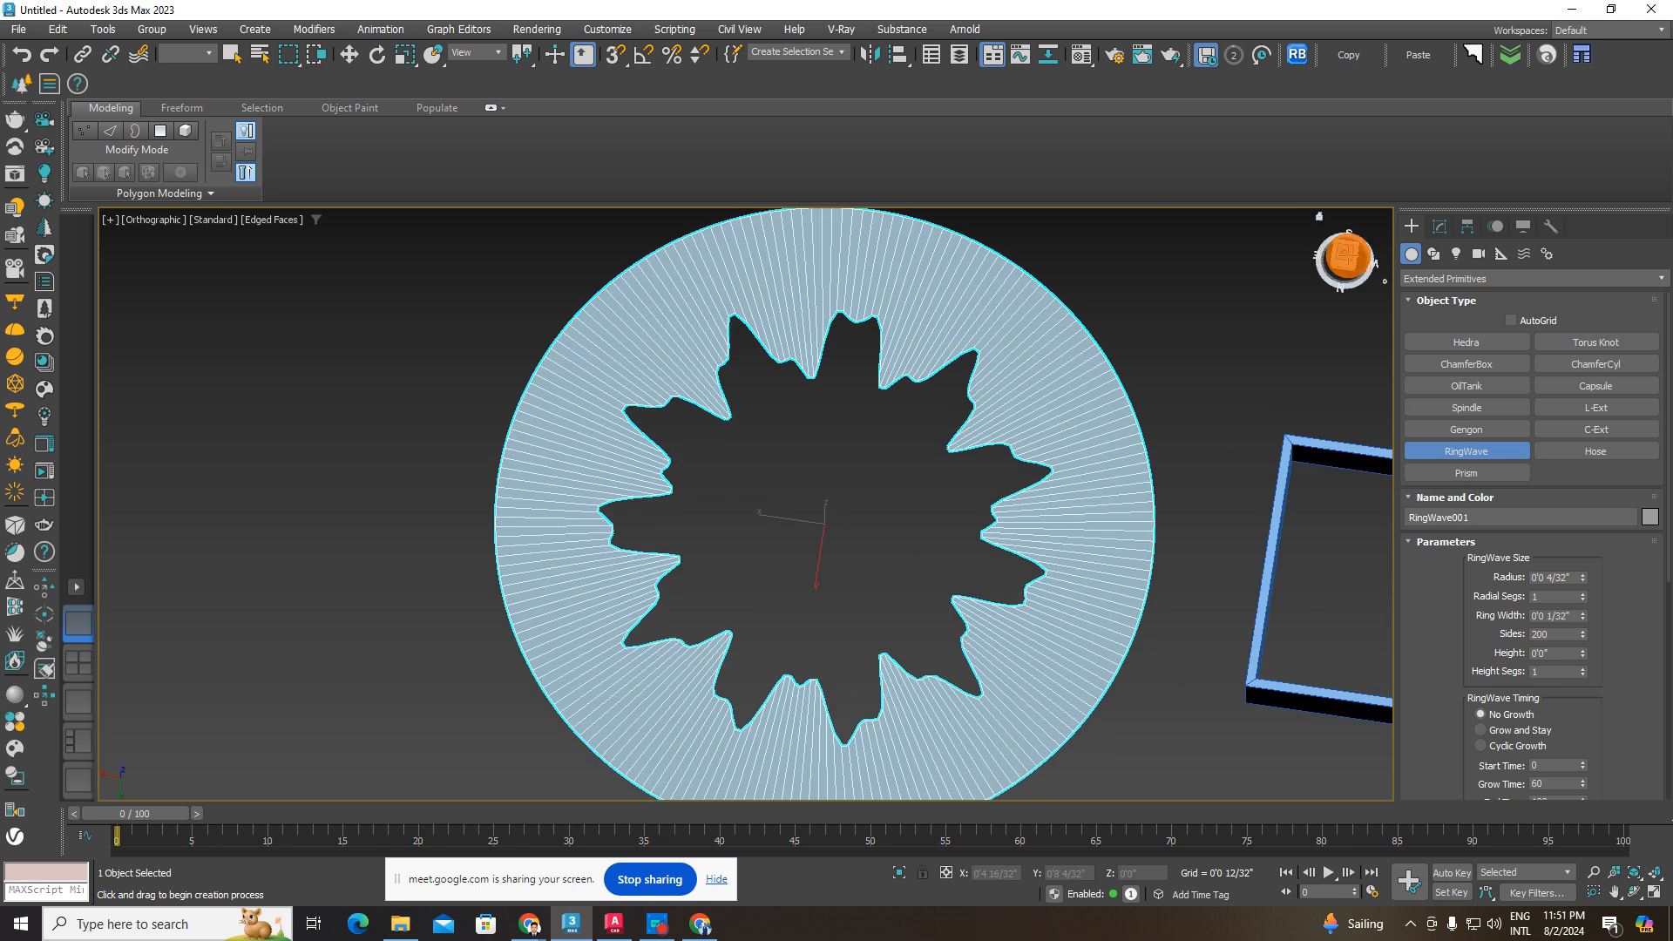
pyautogui.click(1346, 259)
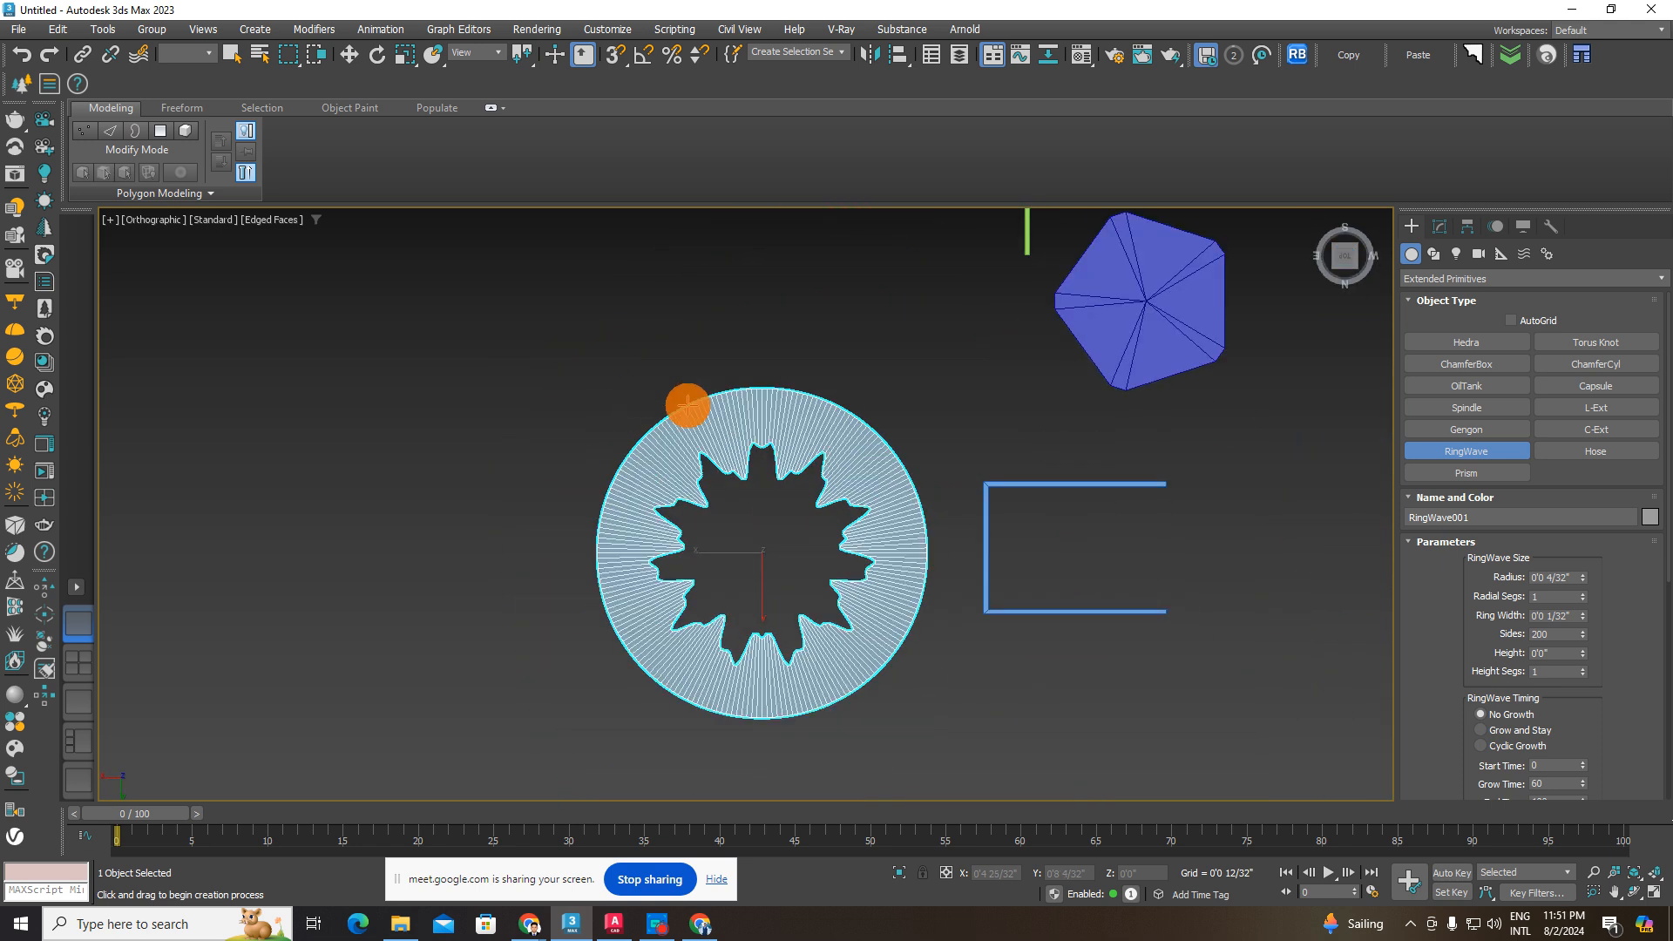
pyautogui.scroll(2, 747, 516)
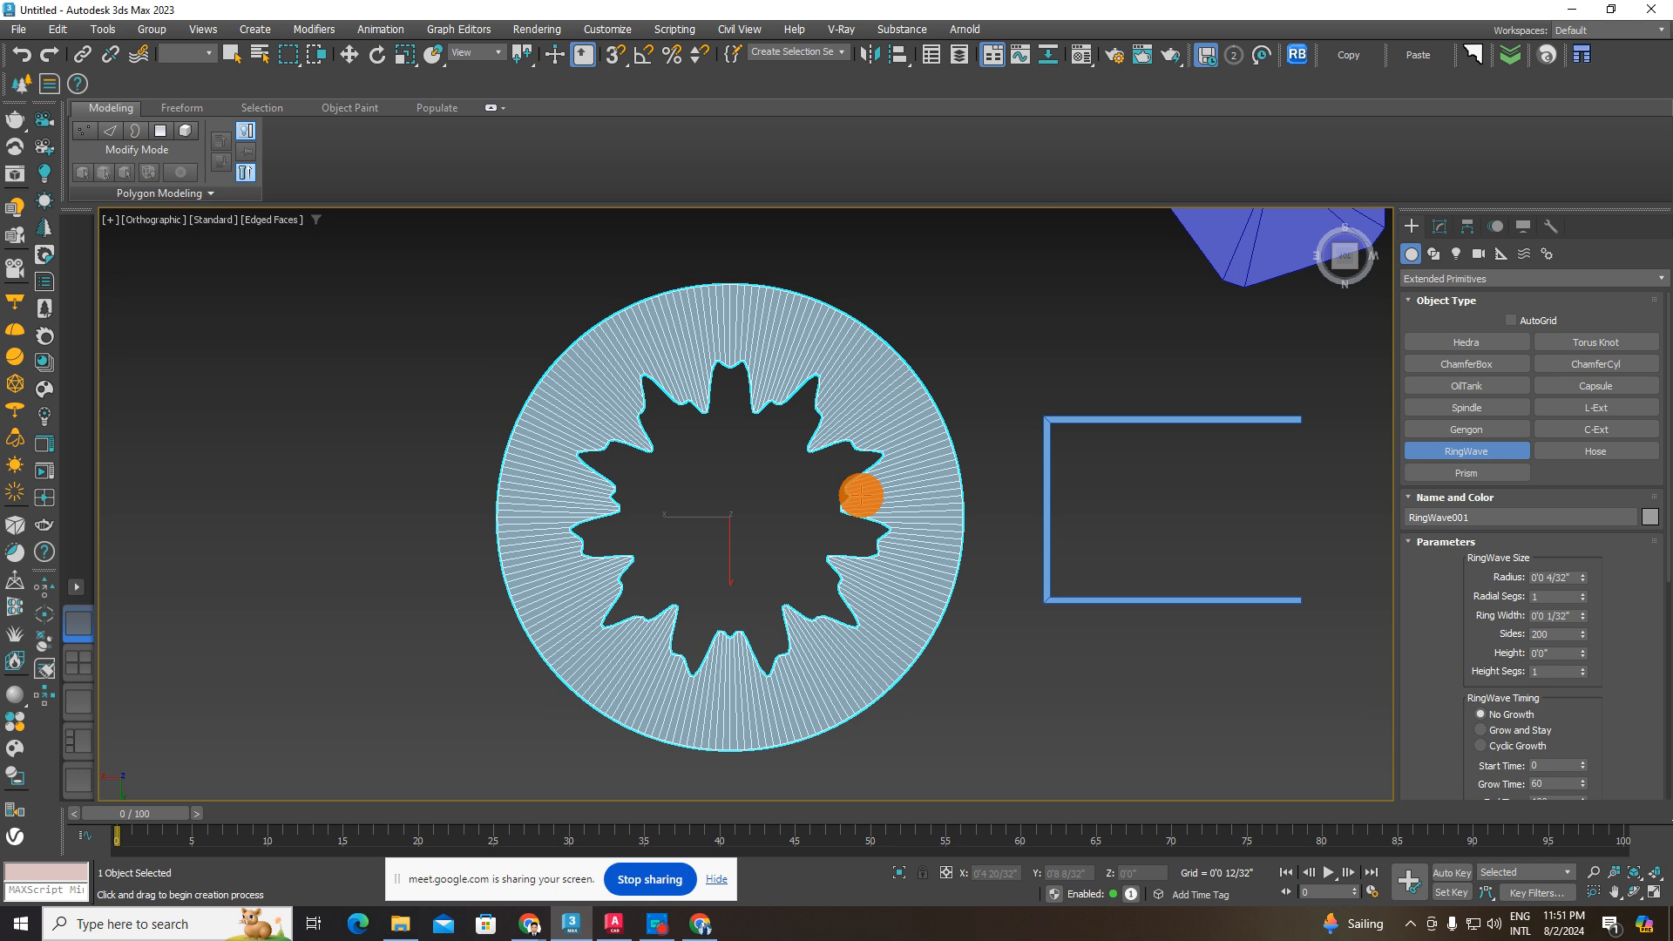
pyautogui.scroll(2, 636, 404)
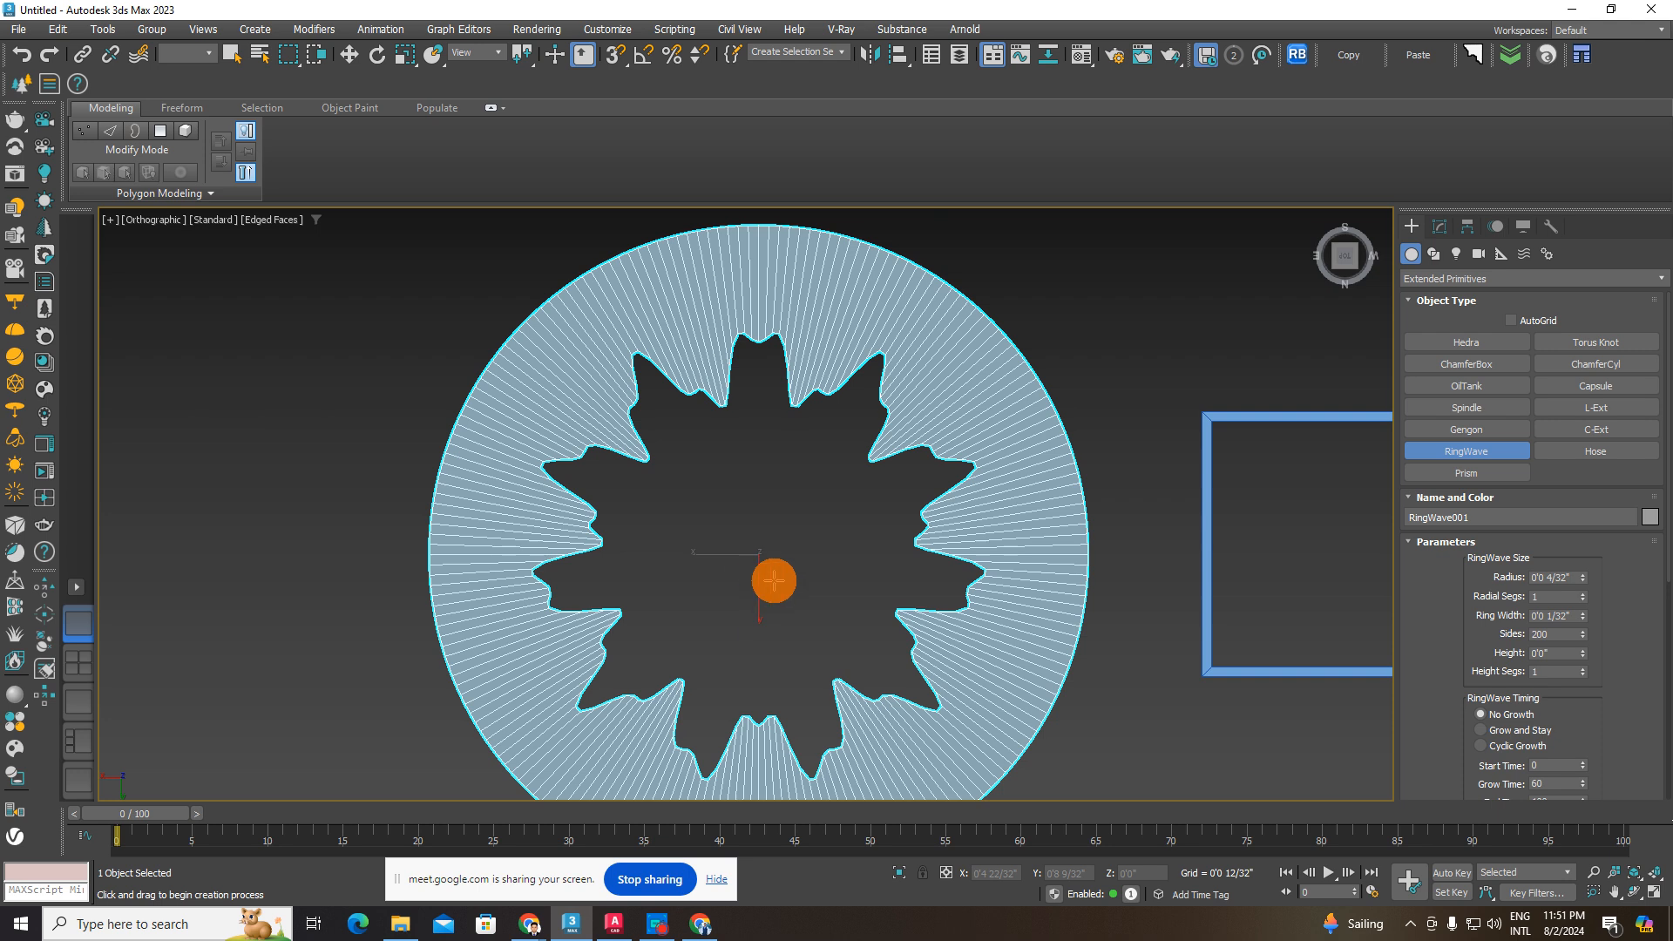
# - Turn off the edged-faces display in the viewport and deselect the RingWave
pyautogui.click(347, 56)
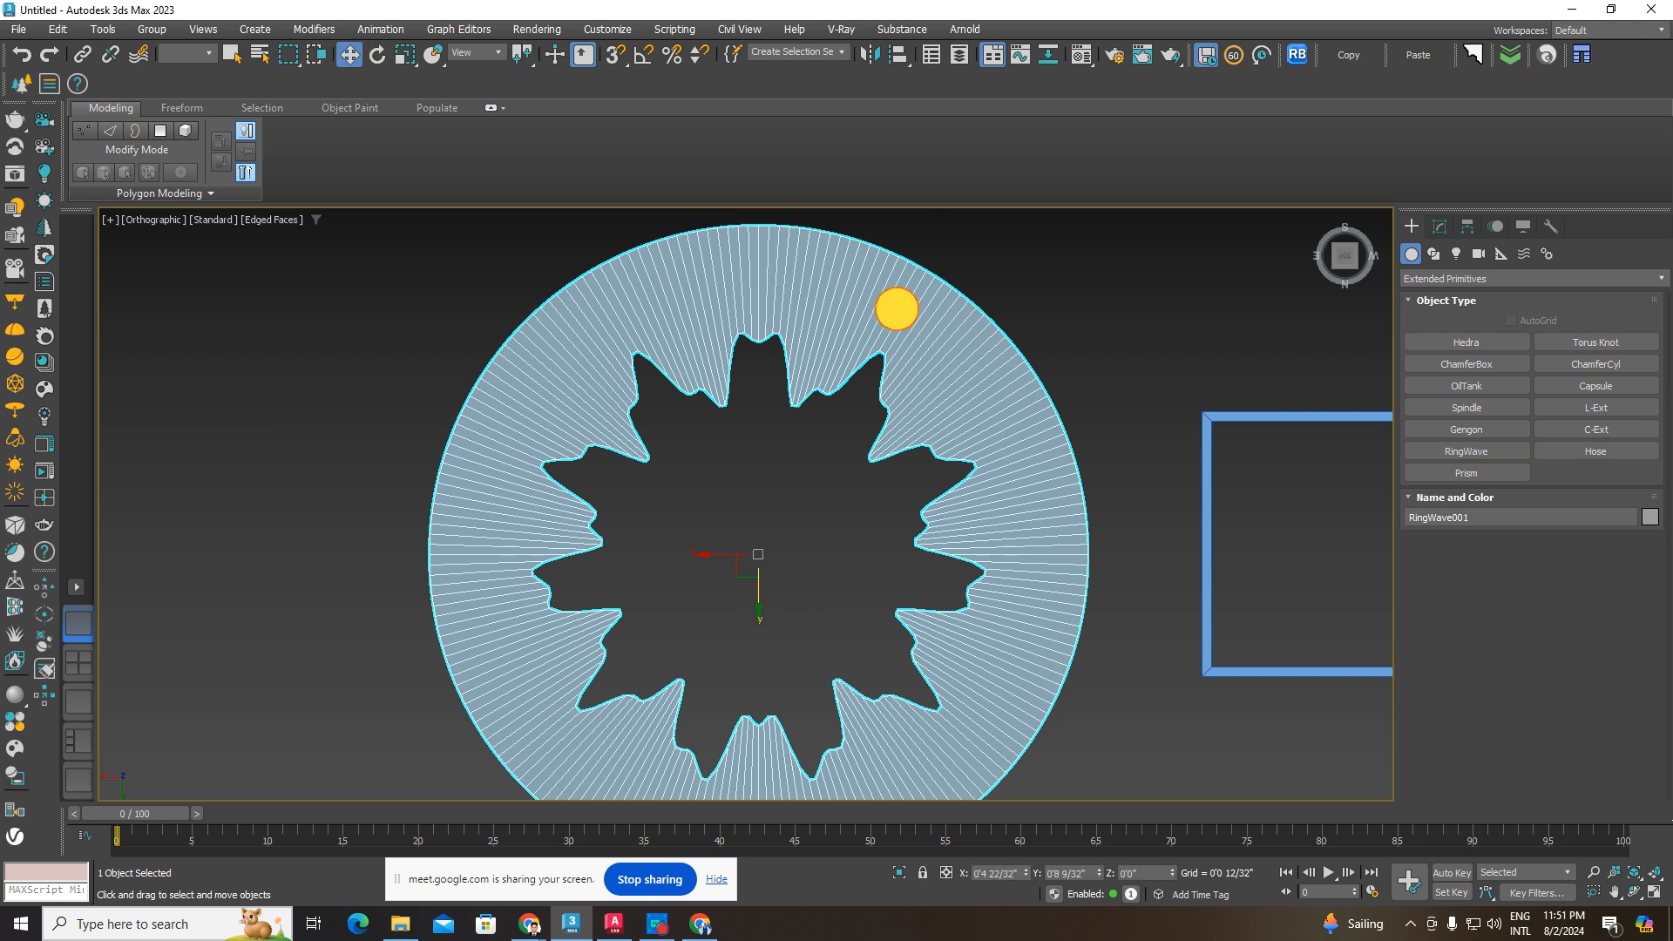
pyautogui.press('F4')
pyautogui.scroll(-2, 897, 310)
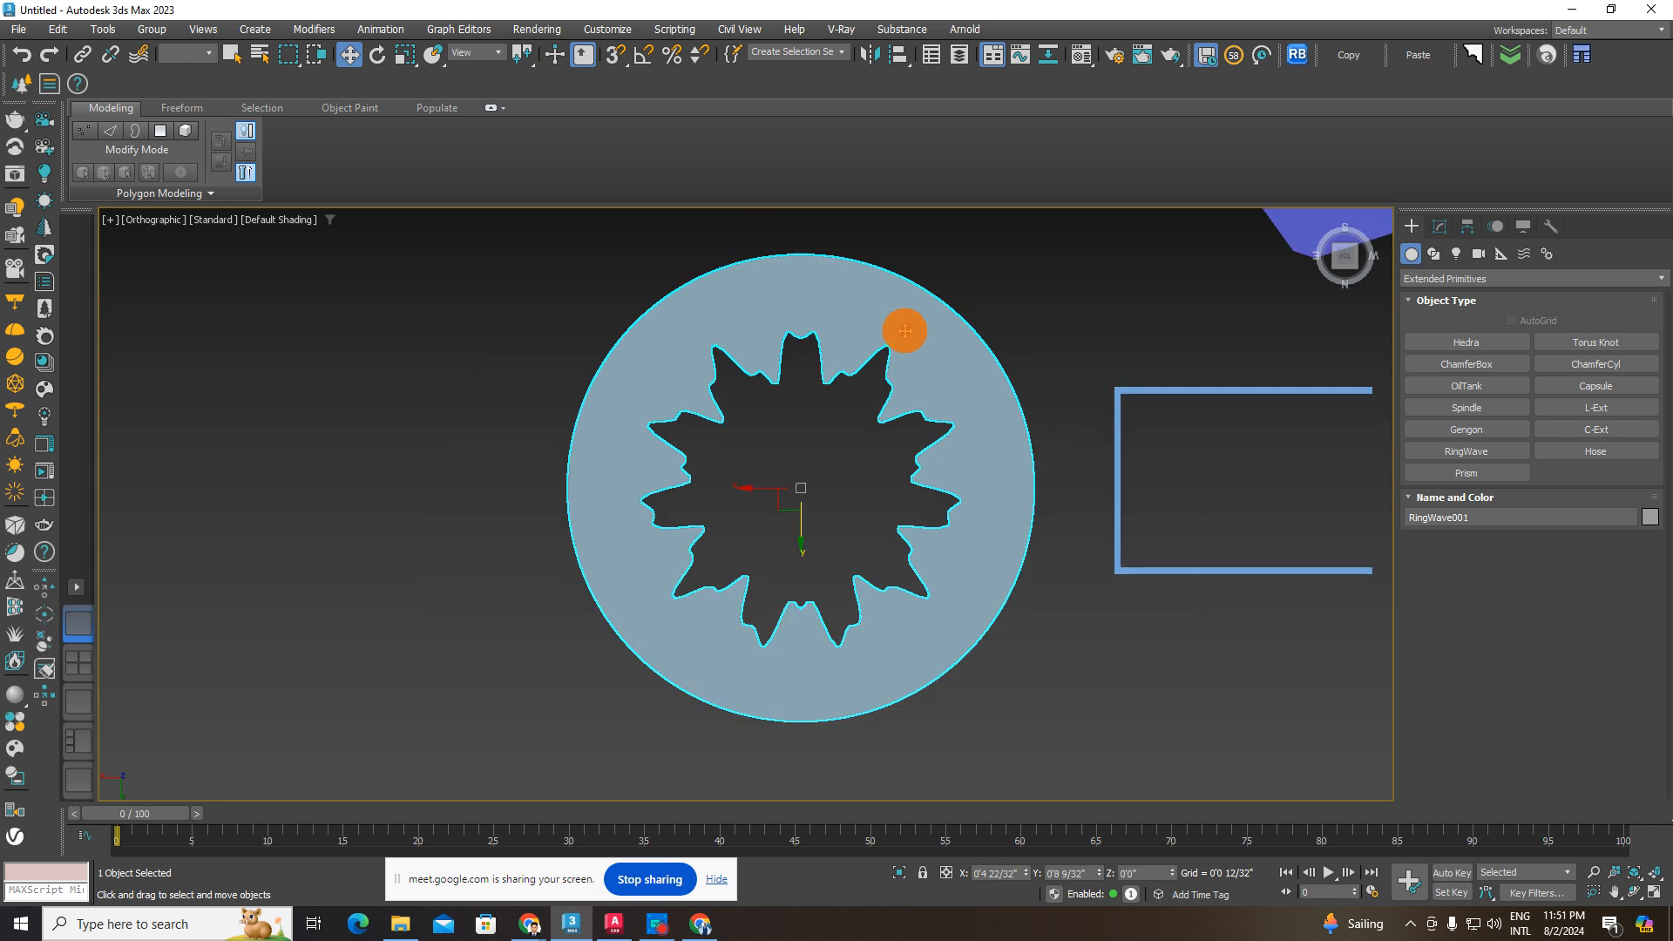
pyautogui.hotkey('ctrl', 'd')
pyautogui.click(947, 381)
pyautogui.scroll(2, 947, 381)
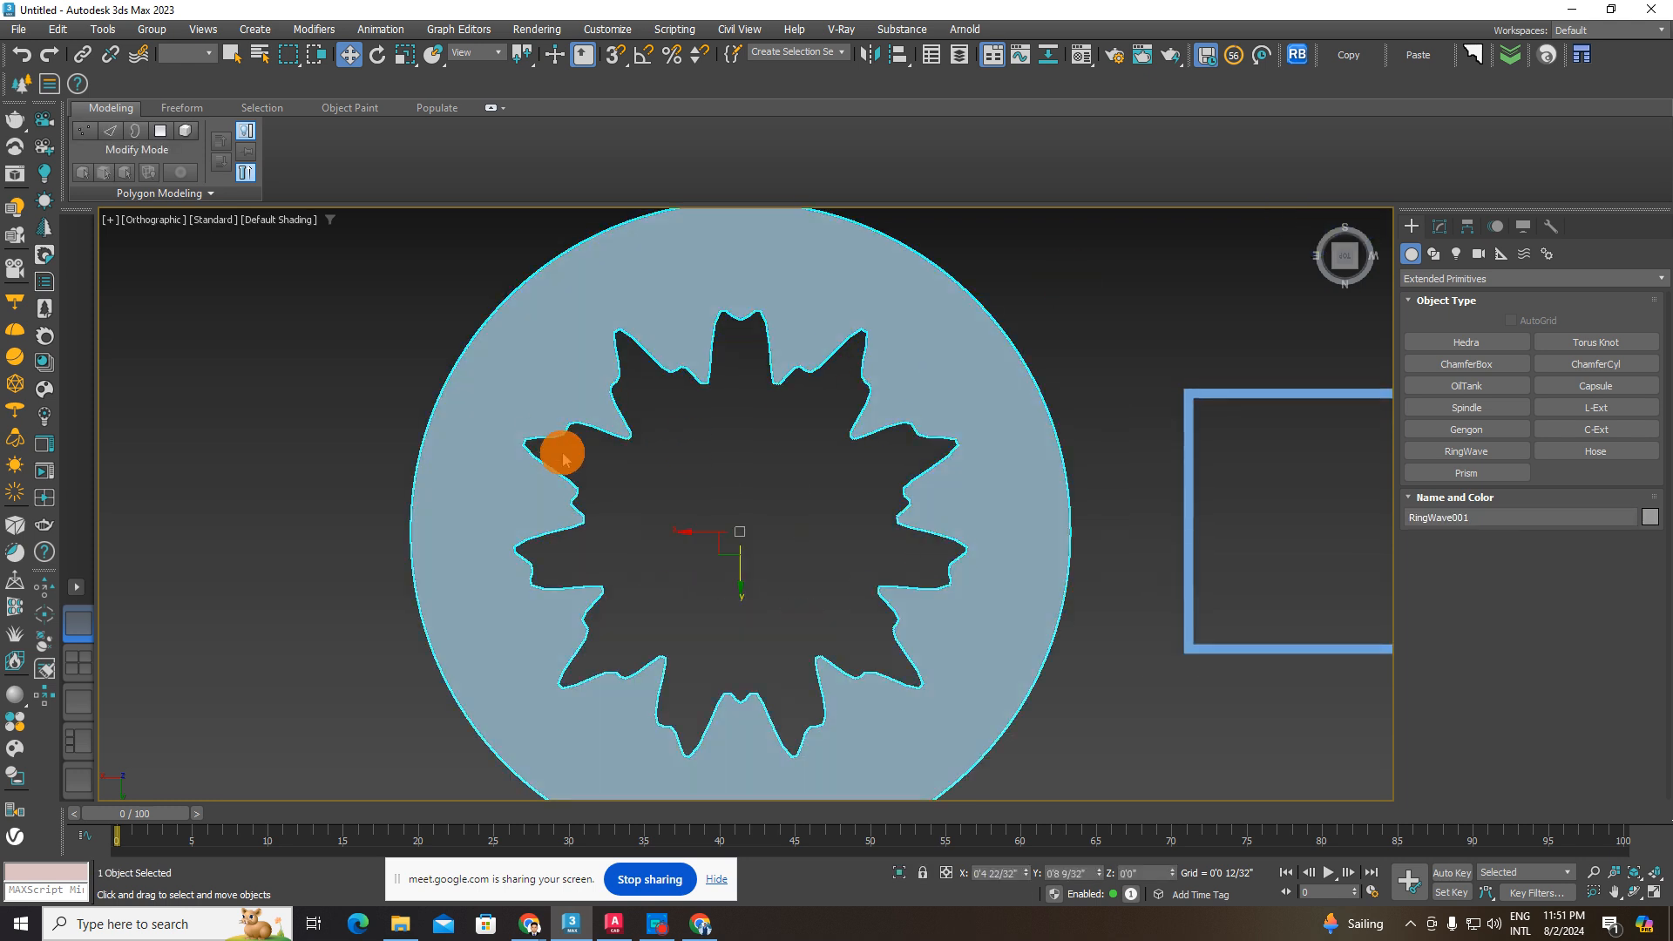
pyautogui.scroll(-3, 845, 487)
pyautogui.hotkey('ctrl', 'd')
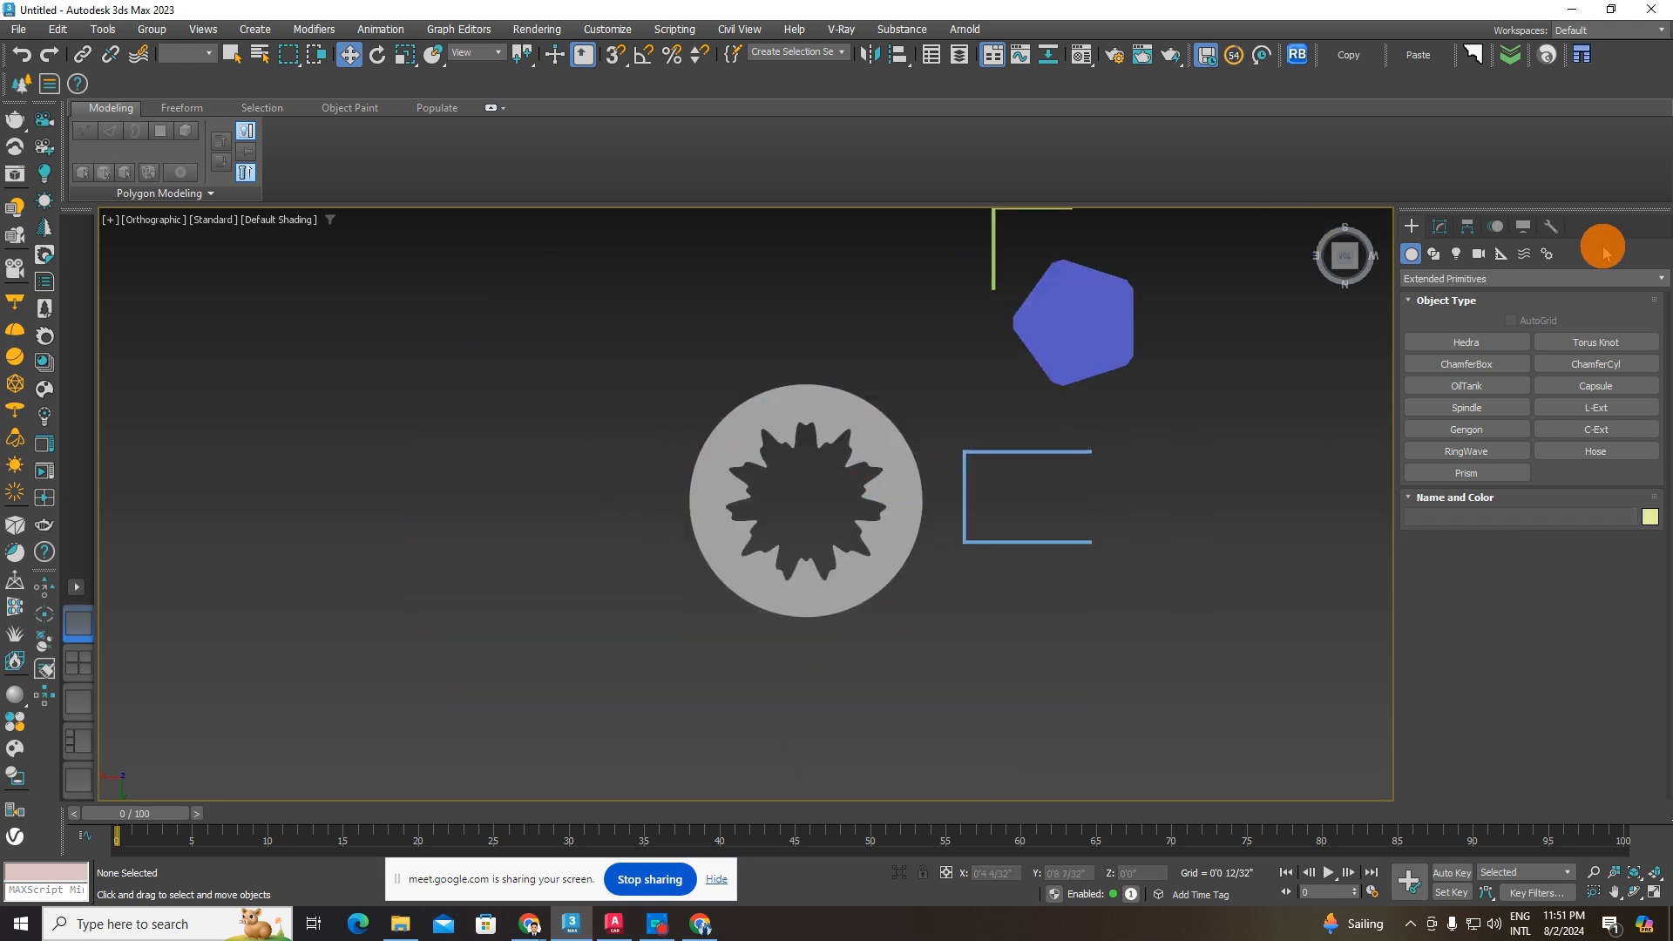
pyautogui.click(1445, 279)
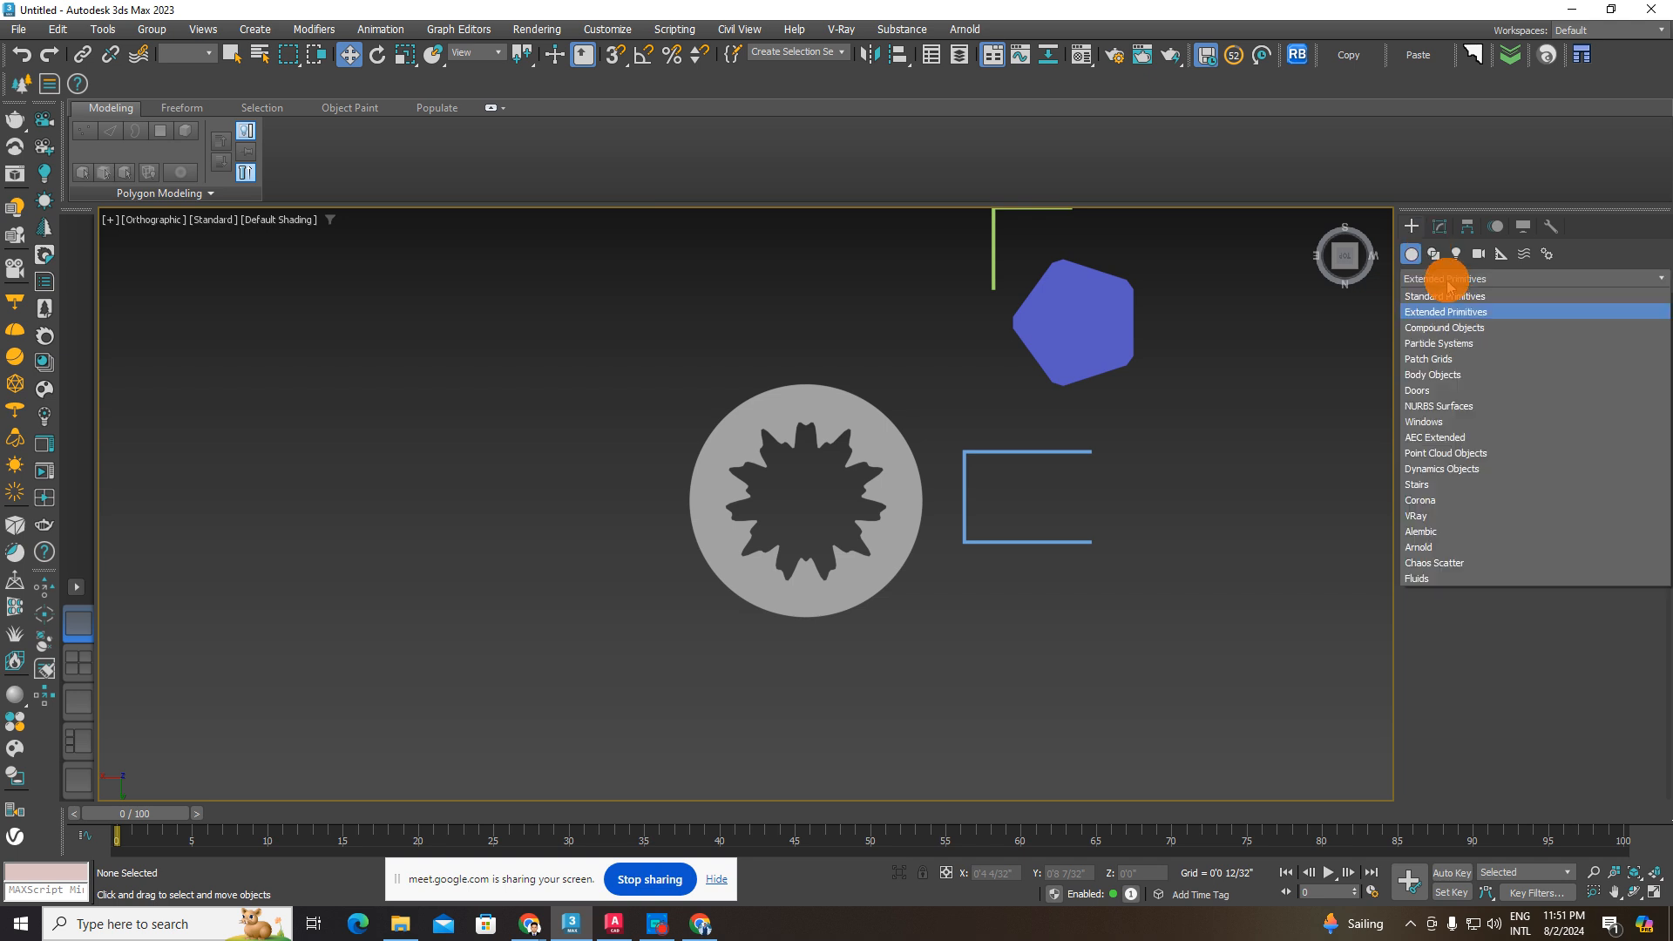
pyautogui.click(1445, 313)
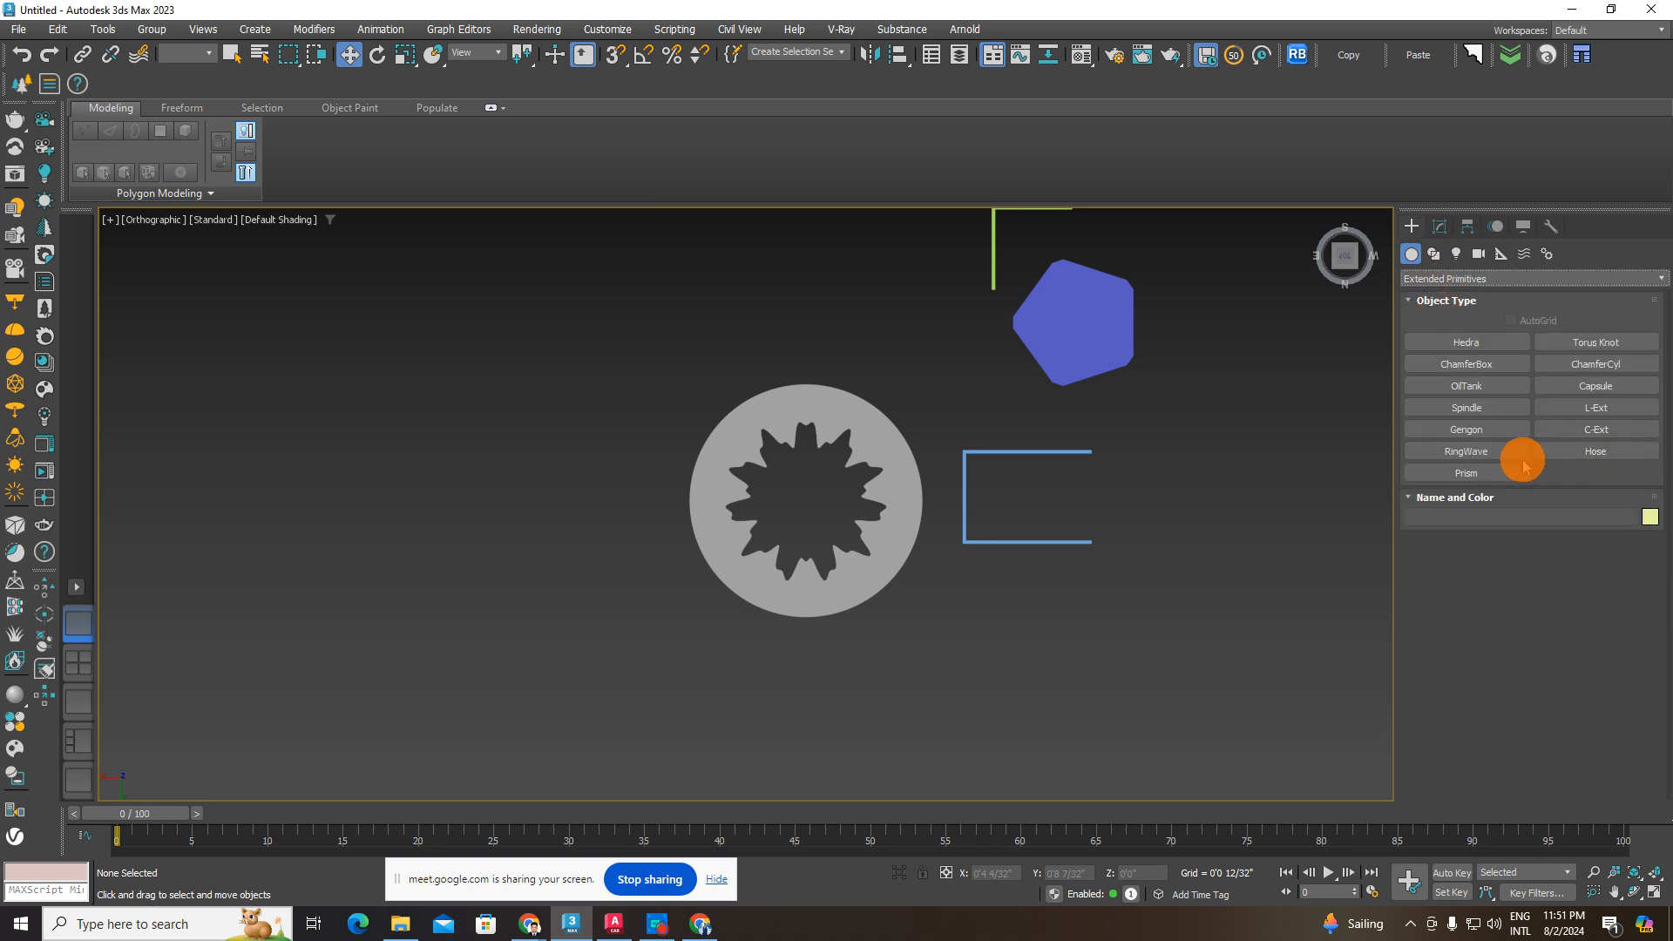
pyautogui.click(1596, 452)
pyautogui.moveTo(991, 625); pyautogui.dragTo(1085, 573)
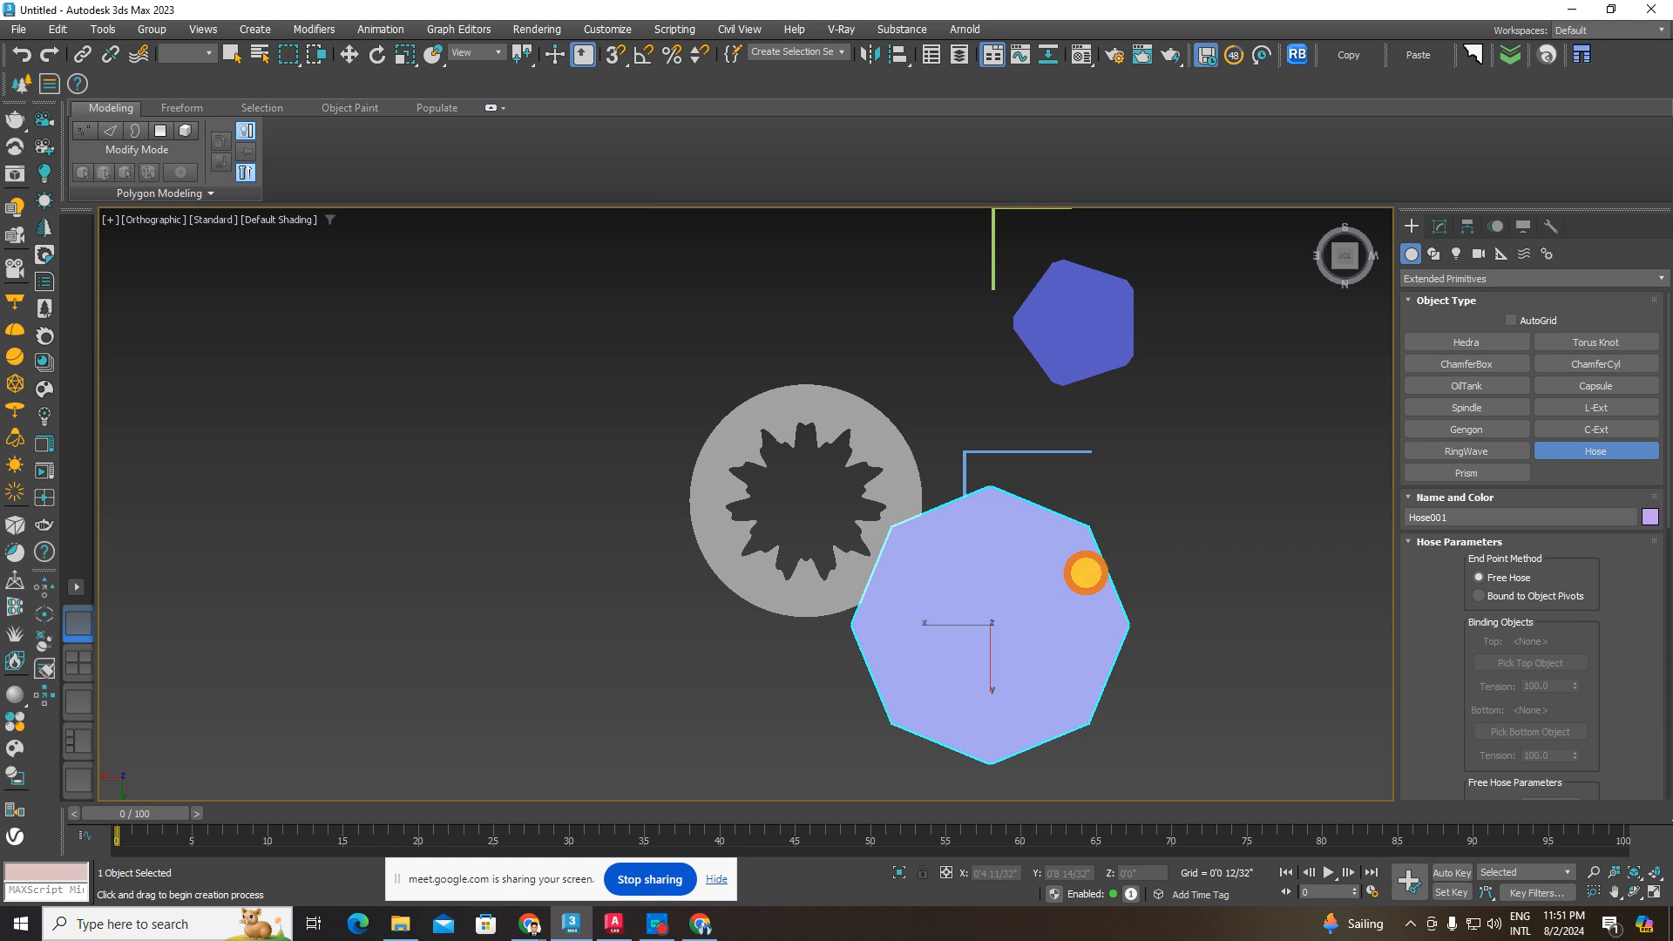
pyautogui.rightClick(1116, 560)
pyautogui.click(1470, 478)
pyautogui.moveTo(948, 679); pyautogui.dragTo(1163, 736)
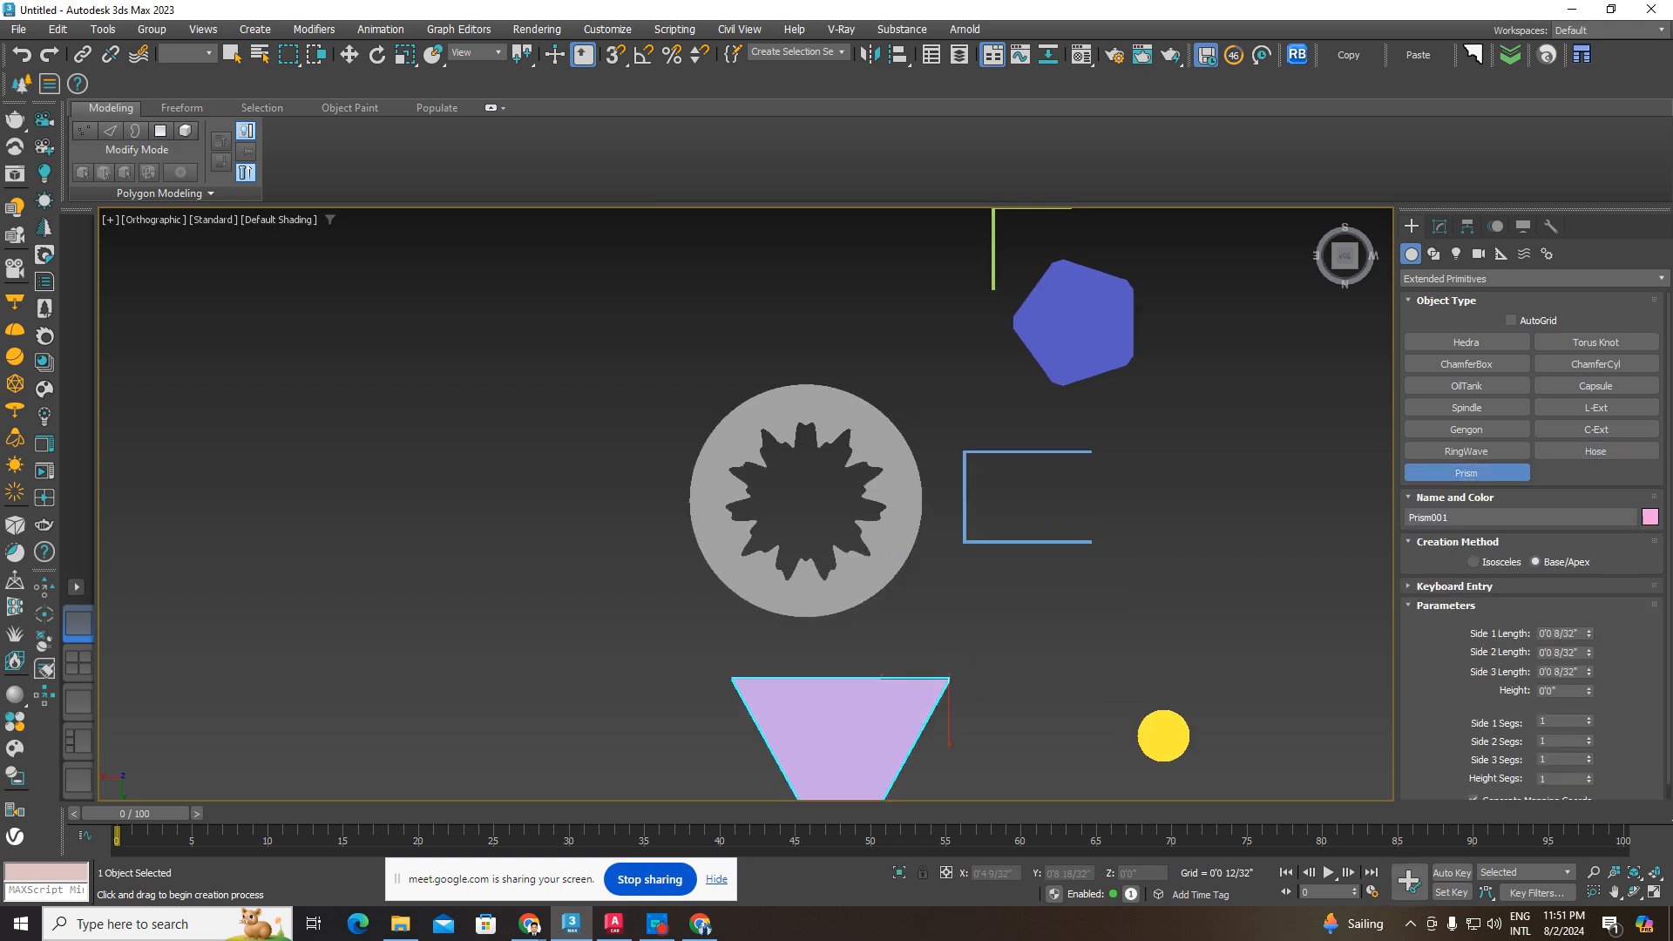
pyautogui.rightClick(973, 587)
pyautogui.click(1450, 279)
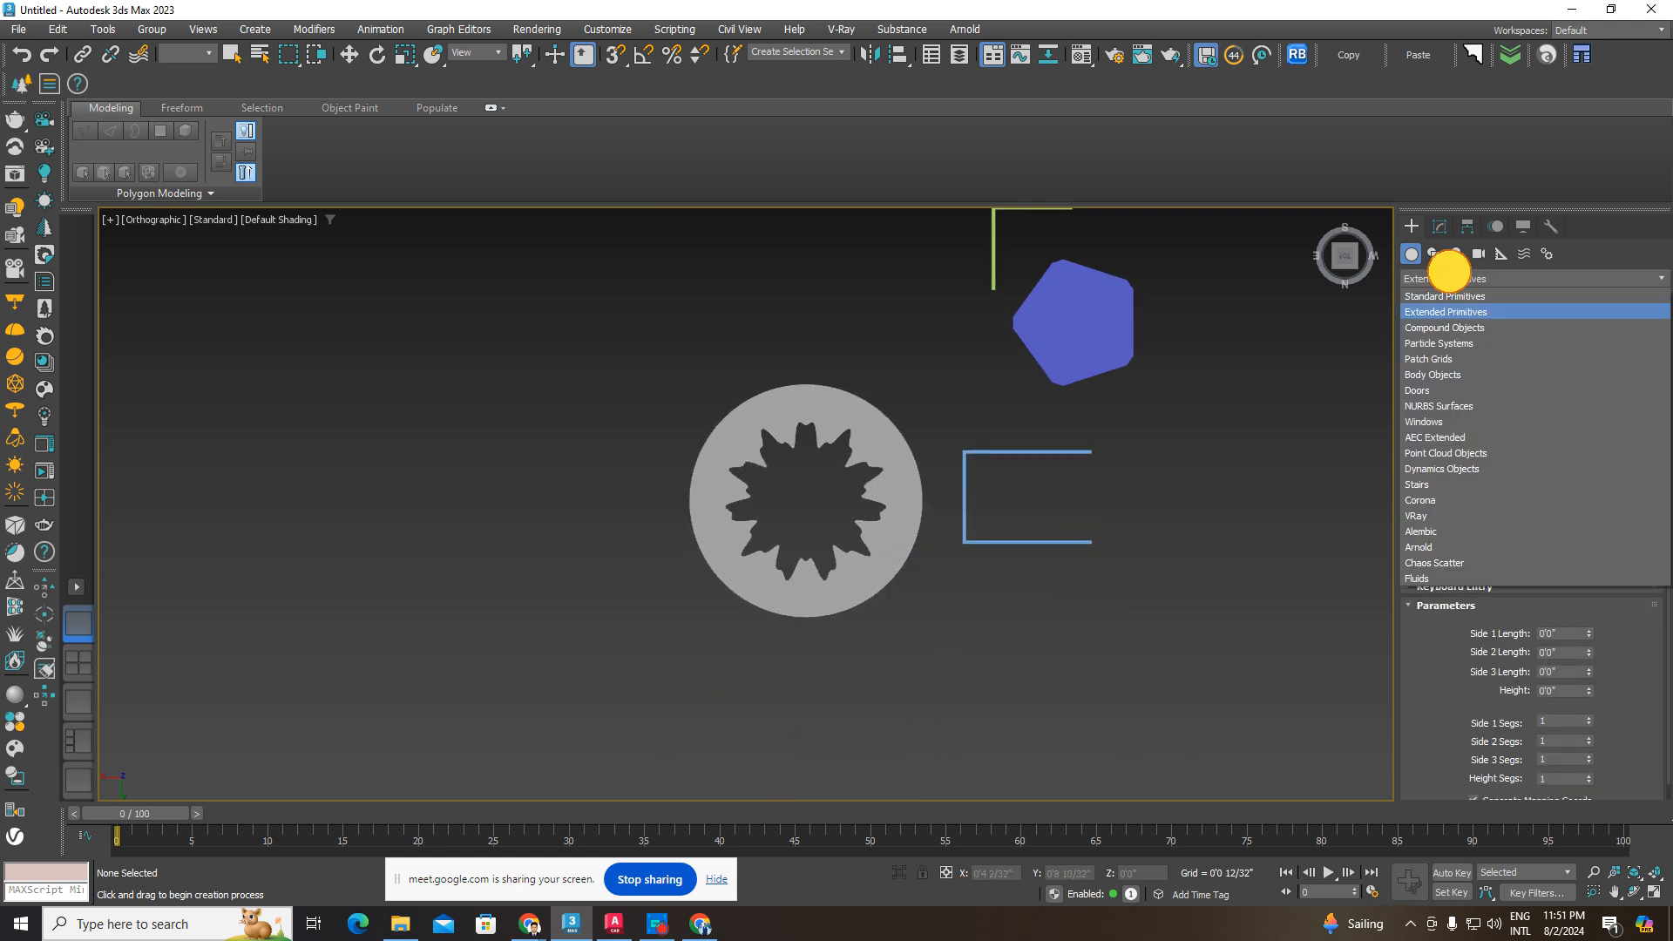
pyautogui.click(1445, 330)
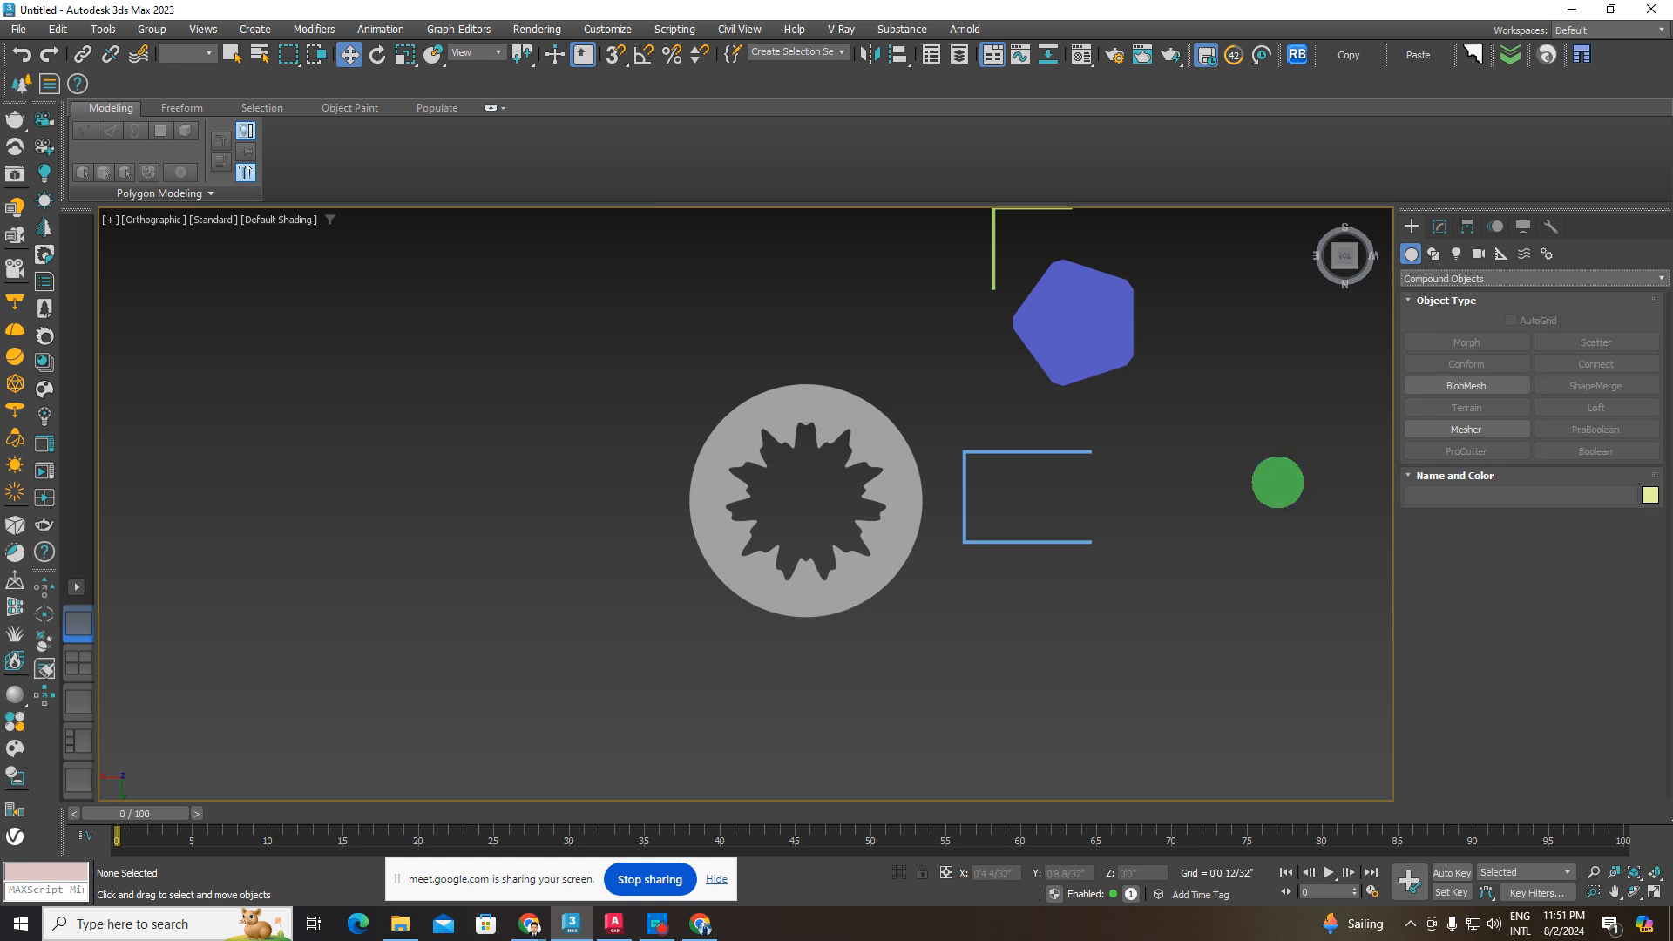
pyautogui.moveTo(1278, 482); pyautogui.dragTo(1114, 497, button='middle')
# - Create a thin standard-primitive Box in the empty area beside the C-Ext, about 0'0 4/32" long and 0'0 6/32" wide
pyautogui.click(1427, 279)
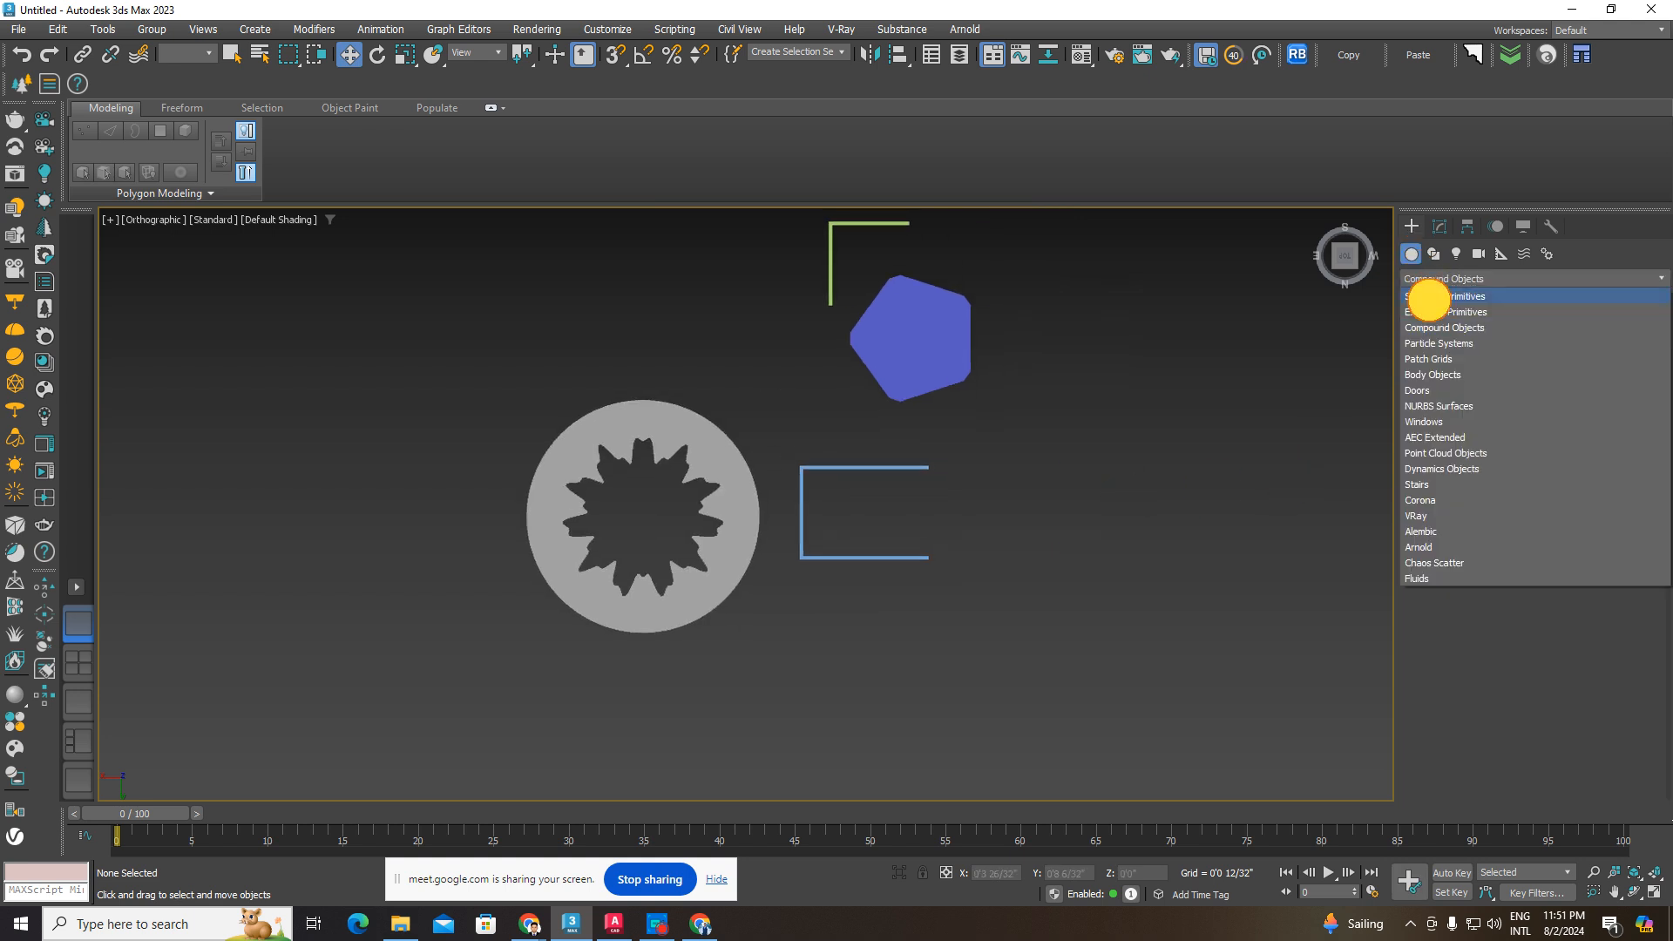
pyautogui.click(1430, 296)
pyautogui.click(1467, 342)
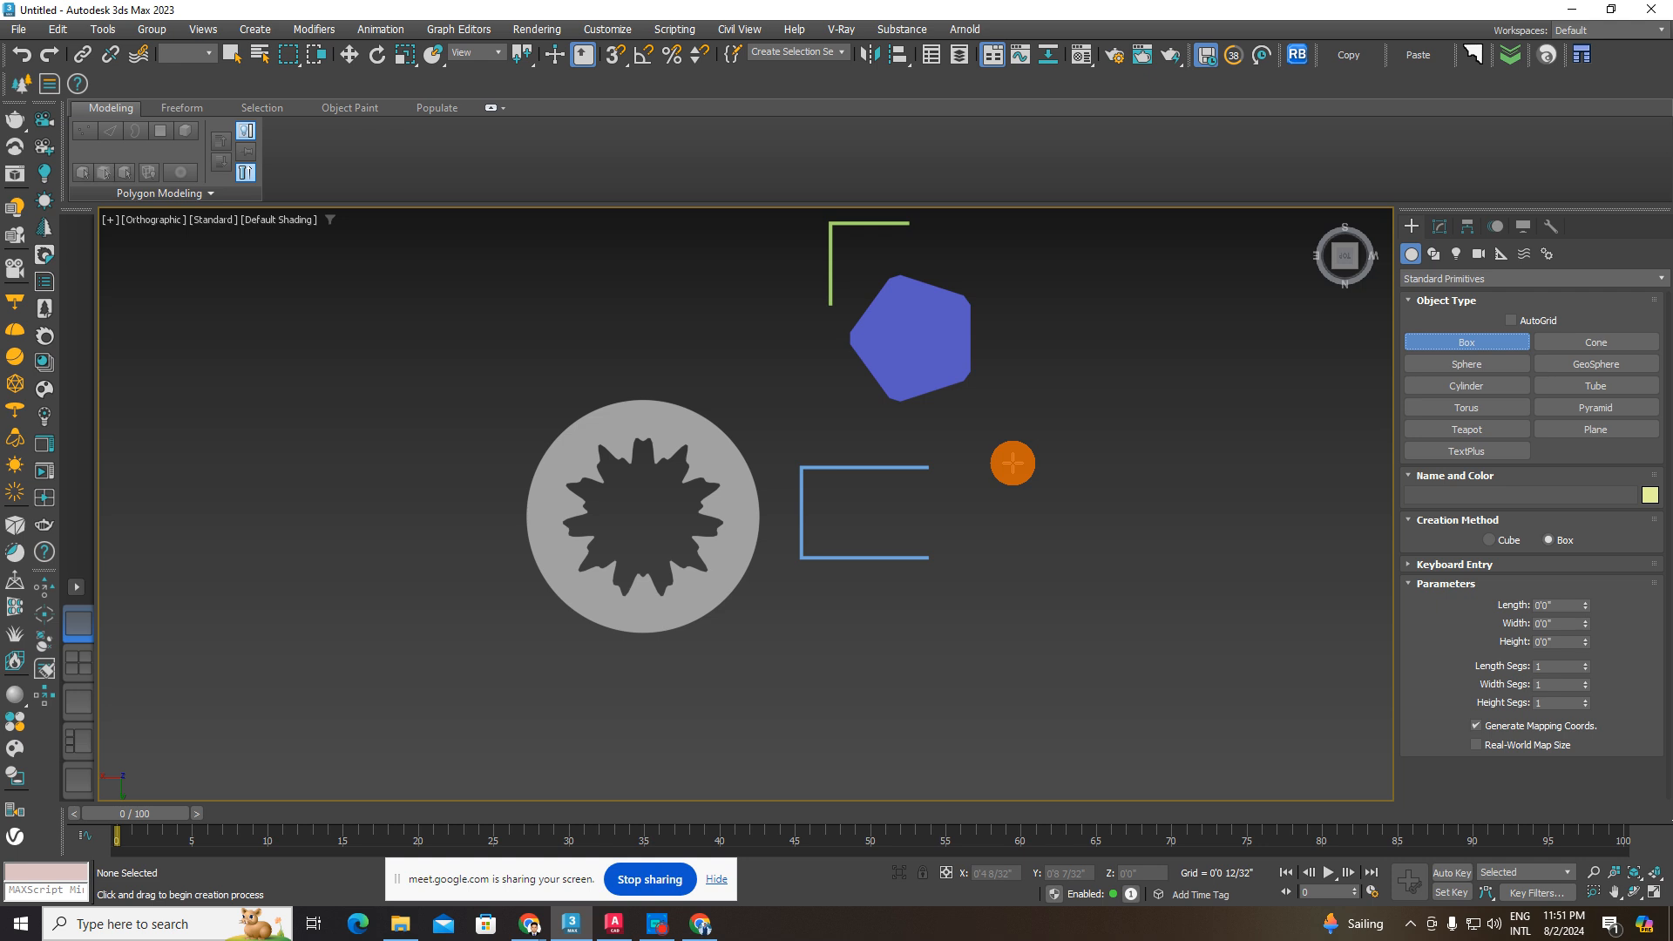
pyautogui.keyDown('alt'); pyautogui.moveTo(755, 482); pyautogui.dragTo(964, 572, button='middle'); pyautogui.keyUp('alt')
pyautogui.moveTo(841, 624); pyautogui.dragTo(1079, 693)
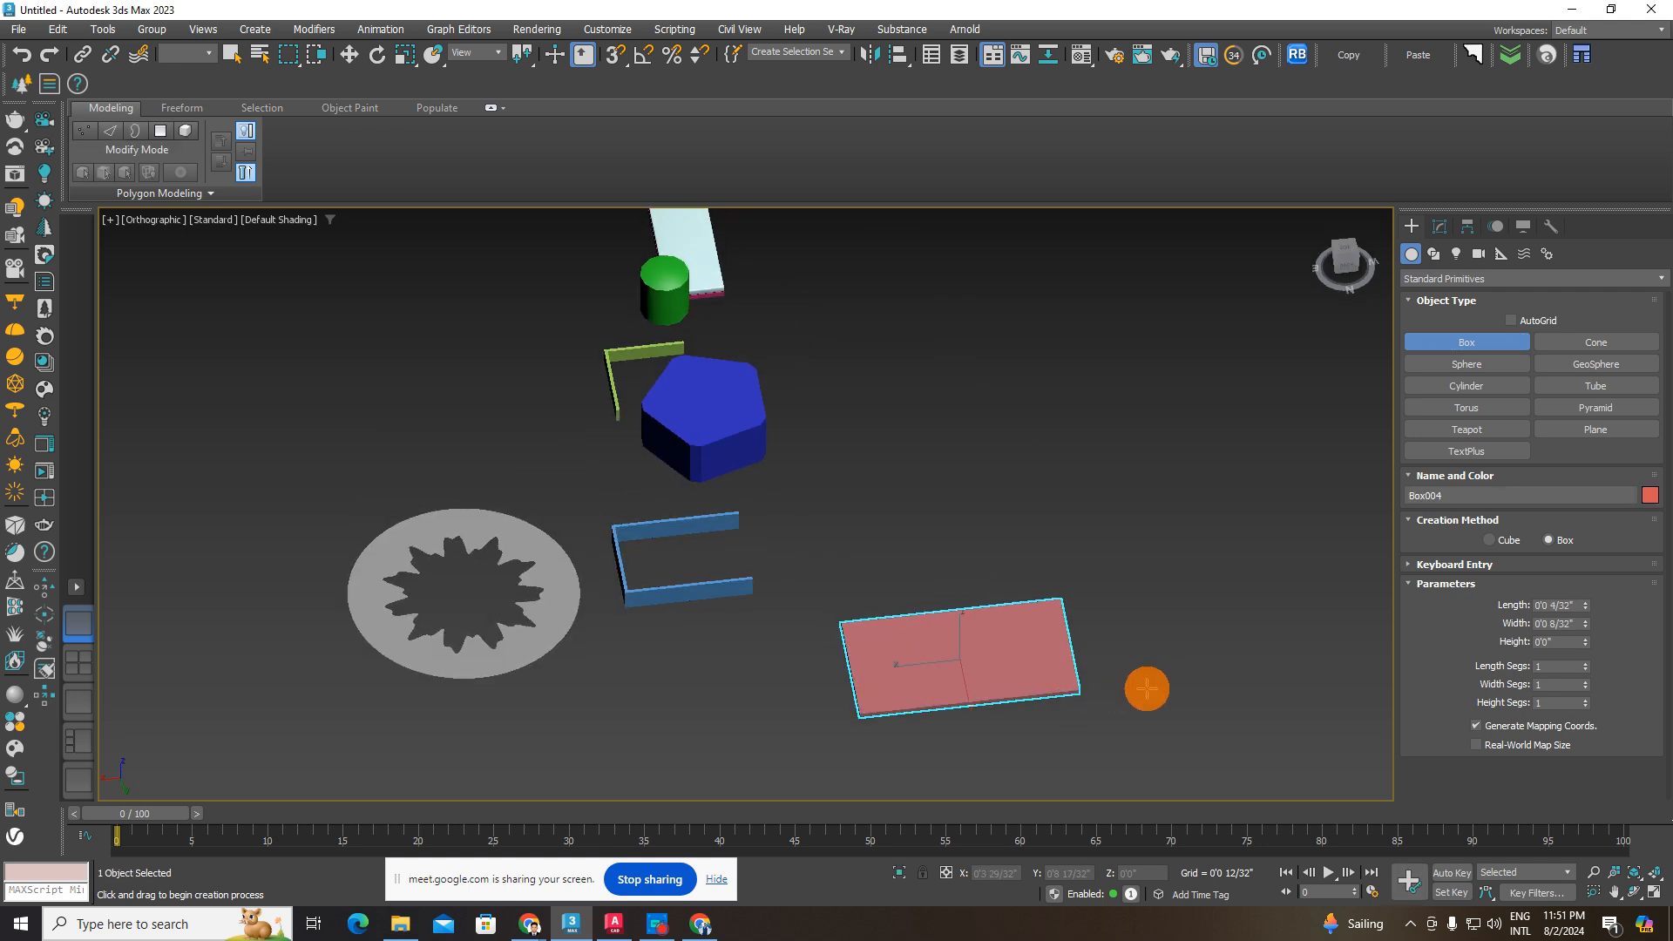
pyautogui.click(349, 54)
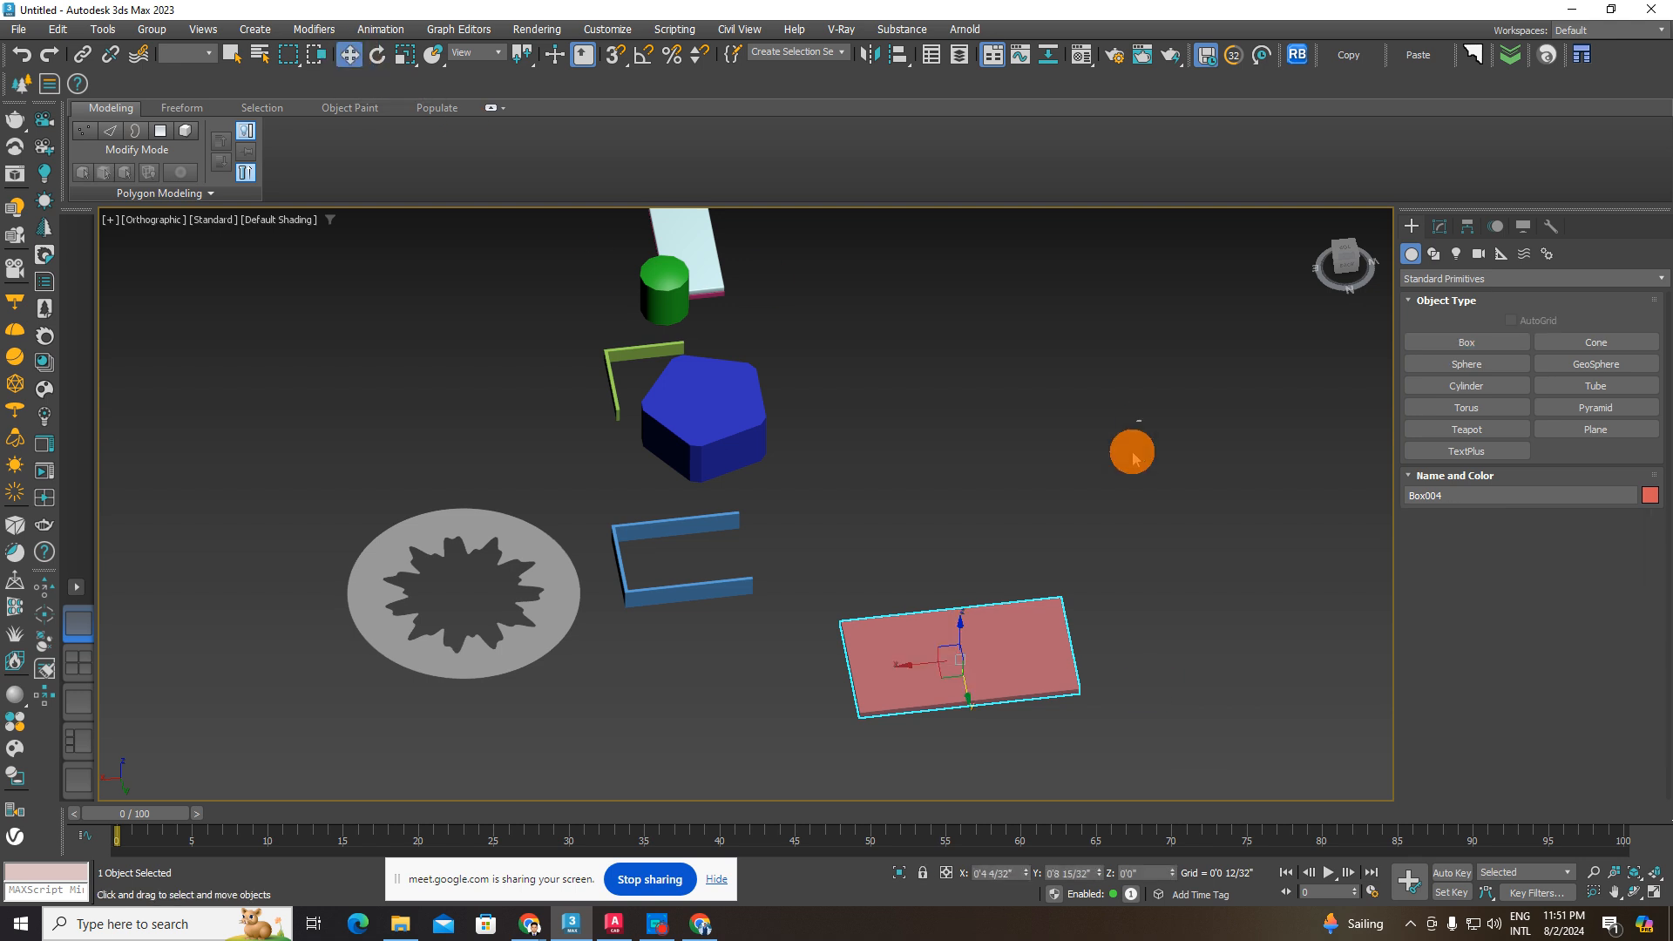
# - Move the thin box along the X axis, farther away from the C-Ext
pyautogui.keyDown('alt'); pyautogui.moveTo(1033, 649); pyautogui.dragTo(788, 606, button='middle'); pyautogui.keyUp('alt')
pyautogui.moveTo(834, 581); pyautogui.dragTo(949, 575)
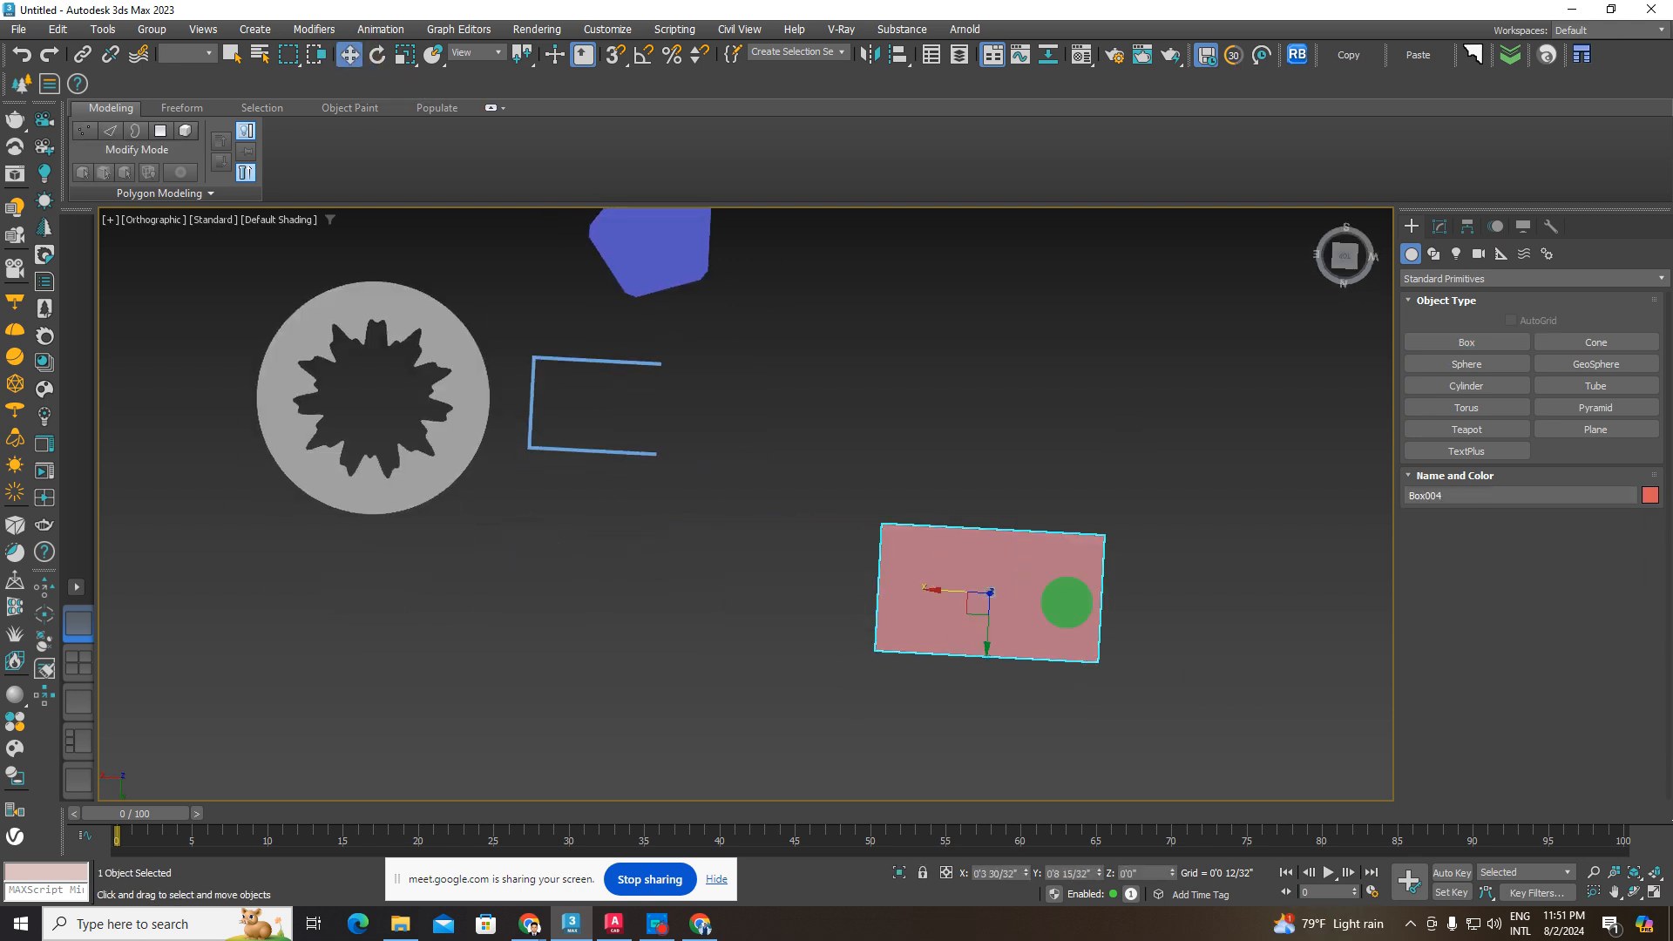
pyautogui.keyDown('alt'); pyautogui.moveTo(1068, 601); pyautogui.dragTo(1103, 570, button='middle'); pyautogui.keyUp('alt')
pyautogui.click(1102, 569)
pyautogui.click(997, 583)
pyautogui.scroll(3, 950, 583)
pyautogui.keyDown('alt'); pyautogui.moveTo(953, 600); pyautogui.dragTo(994, 512, button='middle'); pyautogui.keyUp('alt')
# - Create a second Box crossing the thin one, about 0'0 6/32" long, 0'0 3/32" wide and 0'0 3/32" high
pyautogui.click(1477, 345)
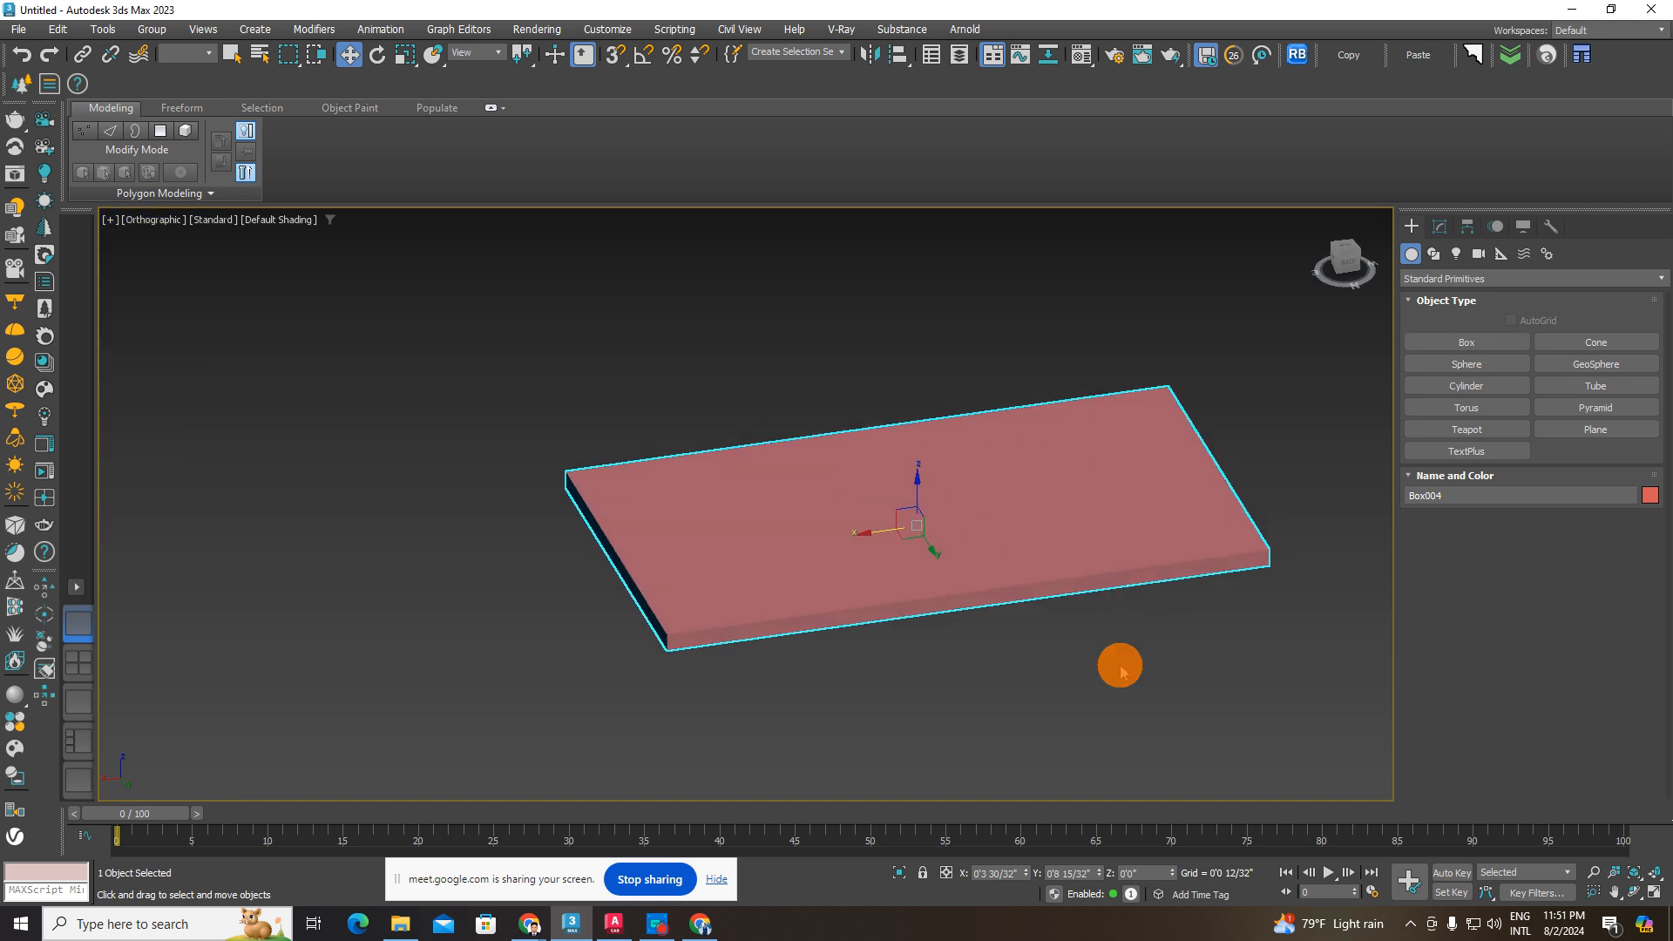
pyautogui.click(999, 514)
pyautogui.click(1510, 342)
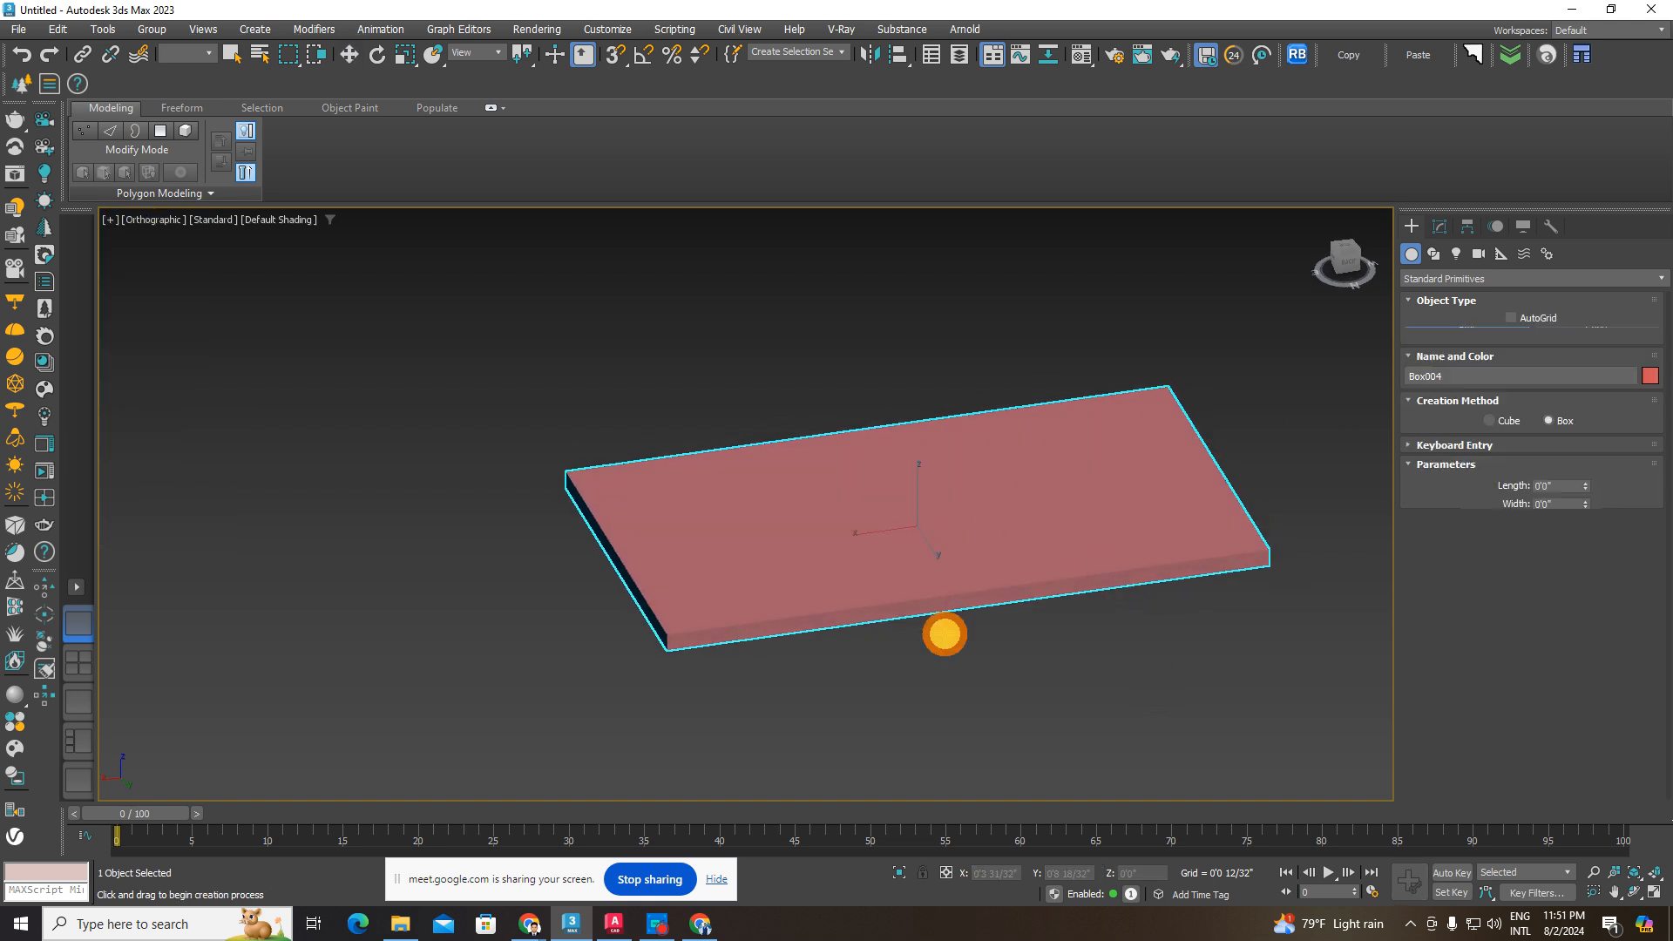
pyautogui.moveTo(945, 635); pyautogui.dragTo(1227, 698)
pyautogui.click(1180, 535)
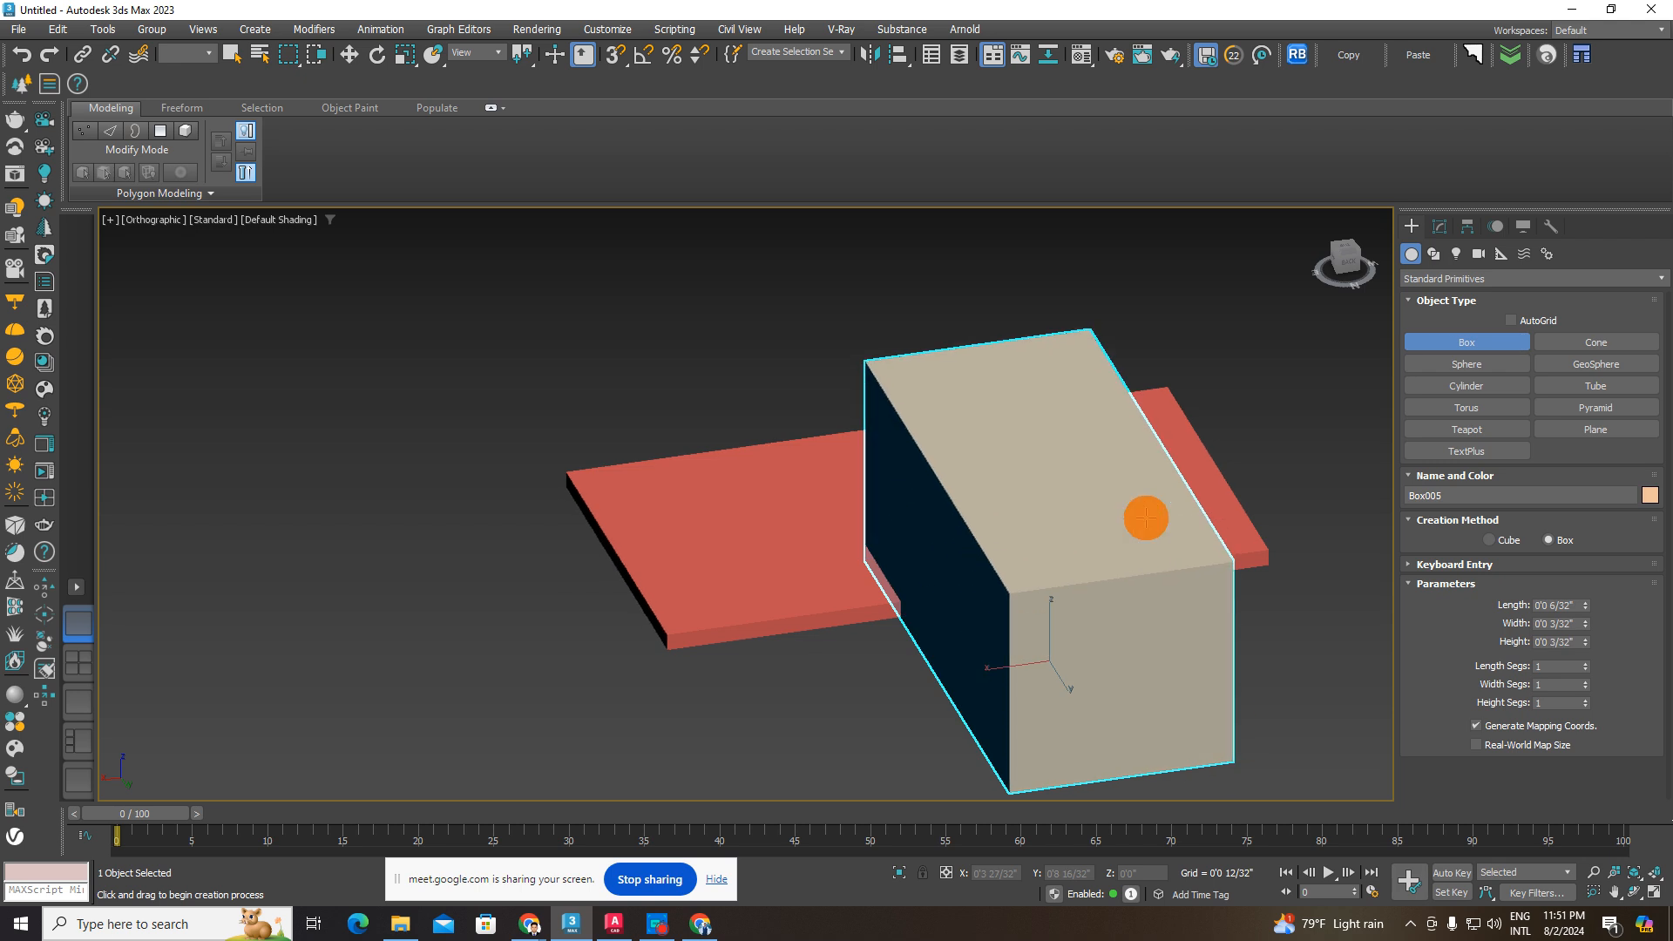
# - Move the taller box along Y and slightly down so it straddles the middle of the thin box
pyautogui.click(352, 59)
pyautogui.click(644, 344)
pyautogui.click(1029, 485)
pyautogui.moveTo(1058, 497); pyautogui.dragTo(1043, 413, button='middle')
pyautogui.press('s')
pyautogui.press('s')
pyautogui.click(715, 547)
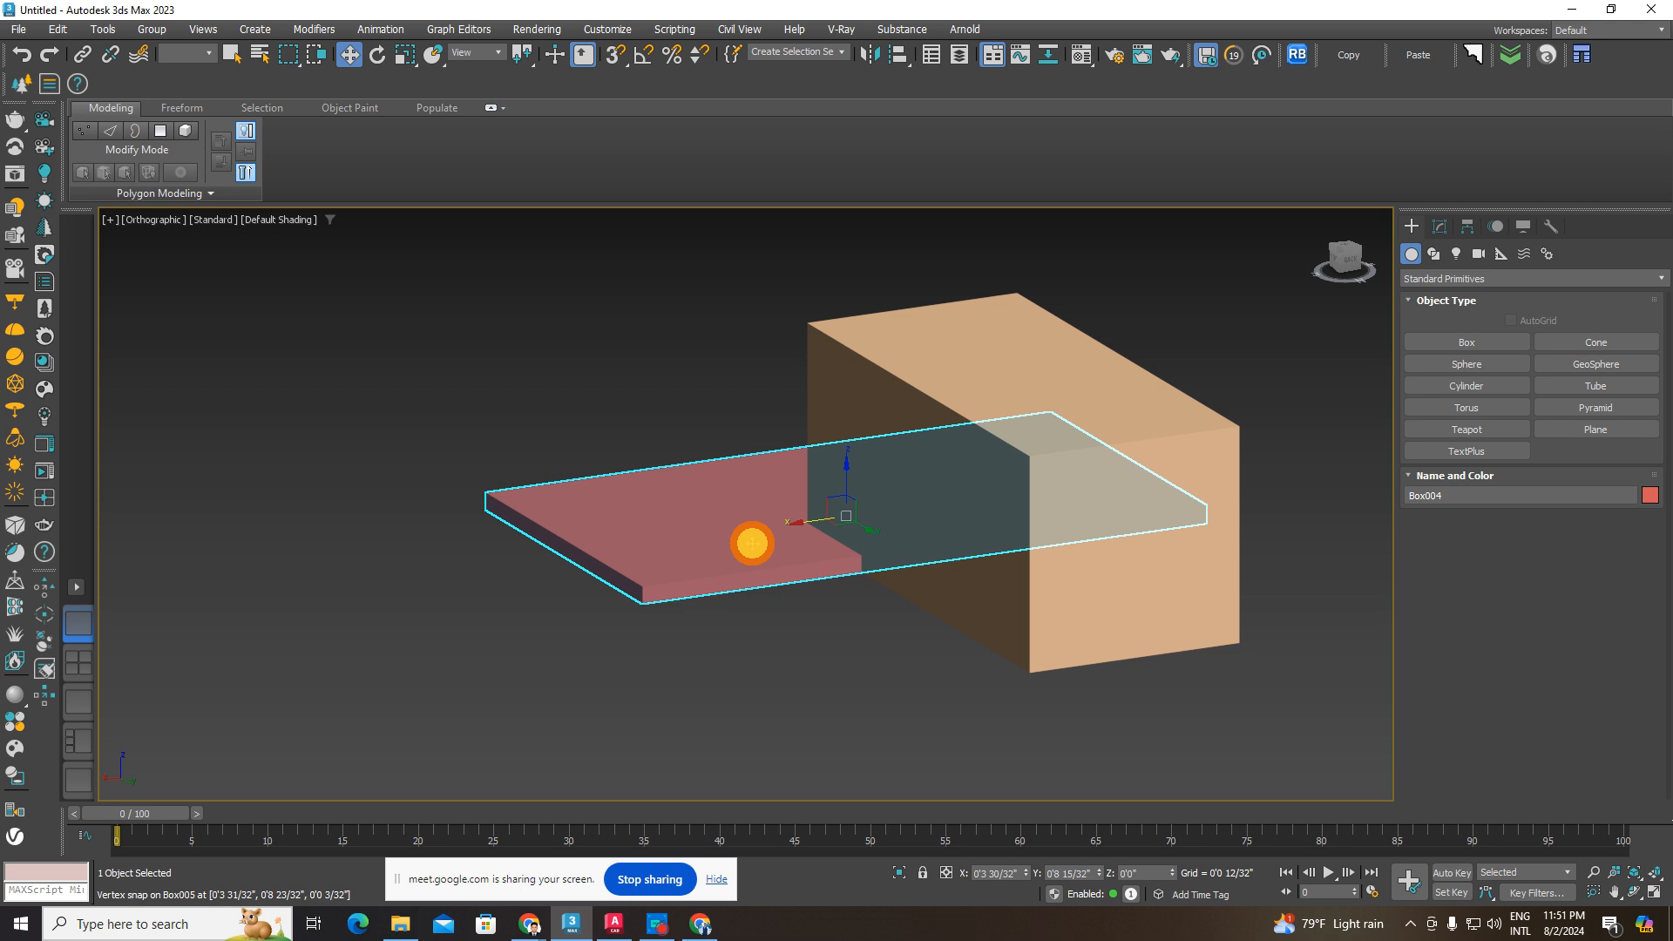
pyautogui.click(954, 493)
pyautogui.scroll(4, 848, 552)
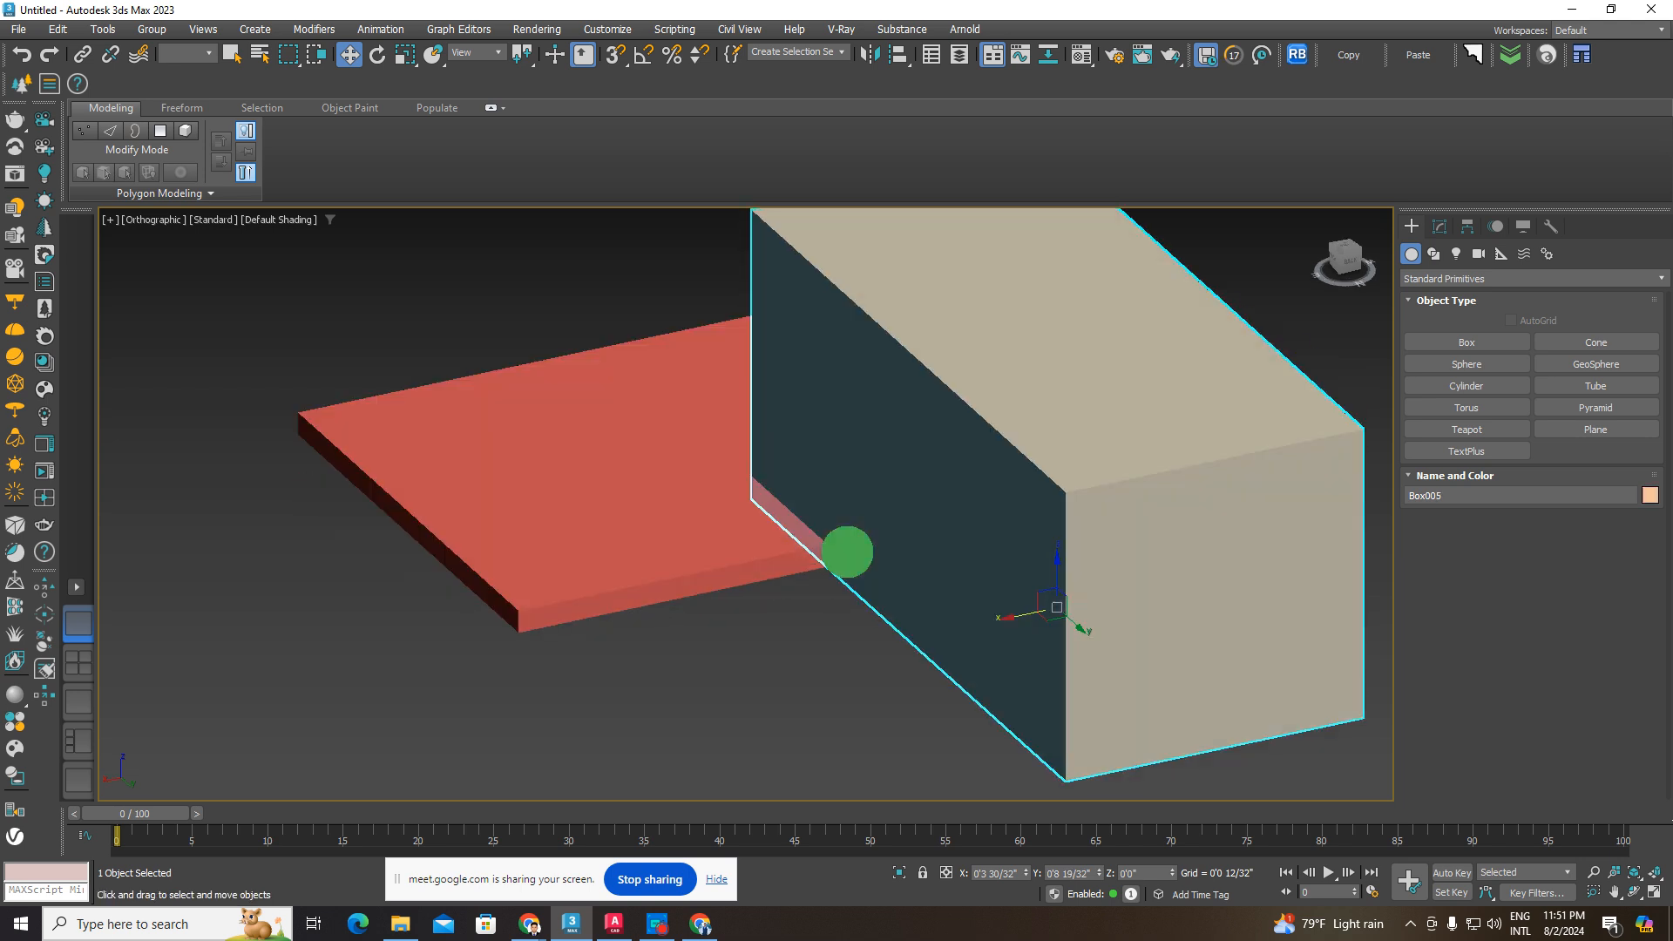
pyautogui.scroll(-5, 1058, 558)
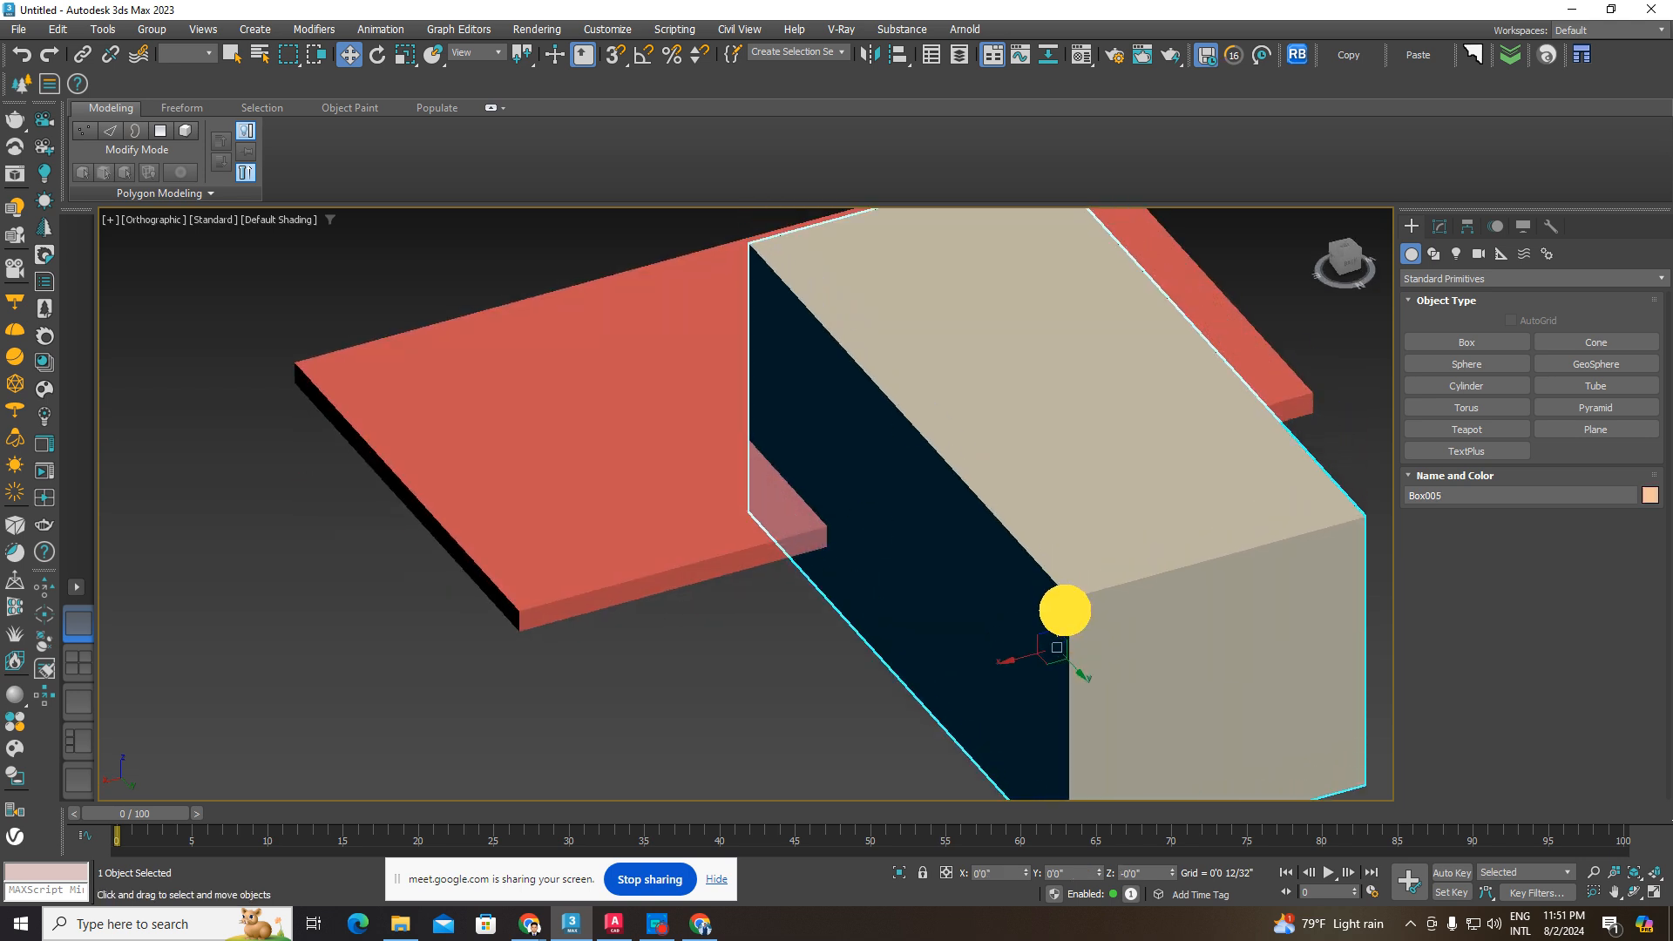
pyautogui.keyDown('alt'); pyautogui.moveTo(1065, 598); pyautogui.dragTo(964, 702, button='middle'); pyautogui.keyUp('alt')
pyautogui.scroll(3, 930, 531)
pyautogui.keyDown('alt'); pyautogui.moveTo(1020, 533); pyautogui.dragTo(1026, 542, button='middle'); pyautogui.keyUp('alt')
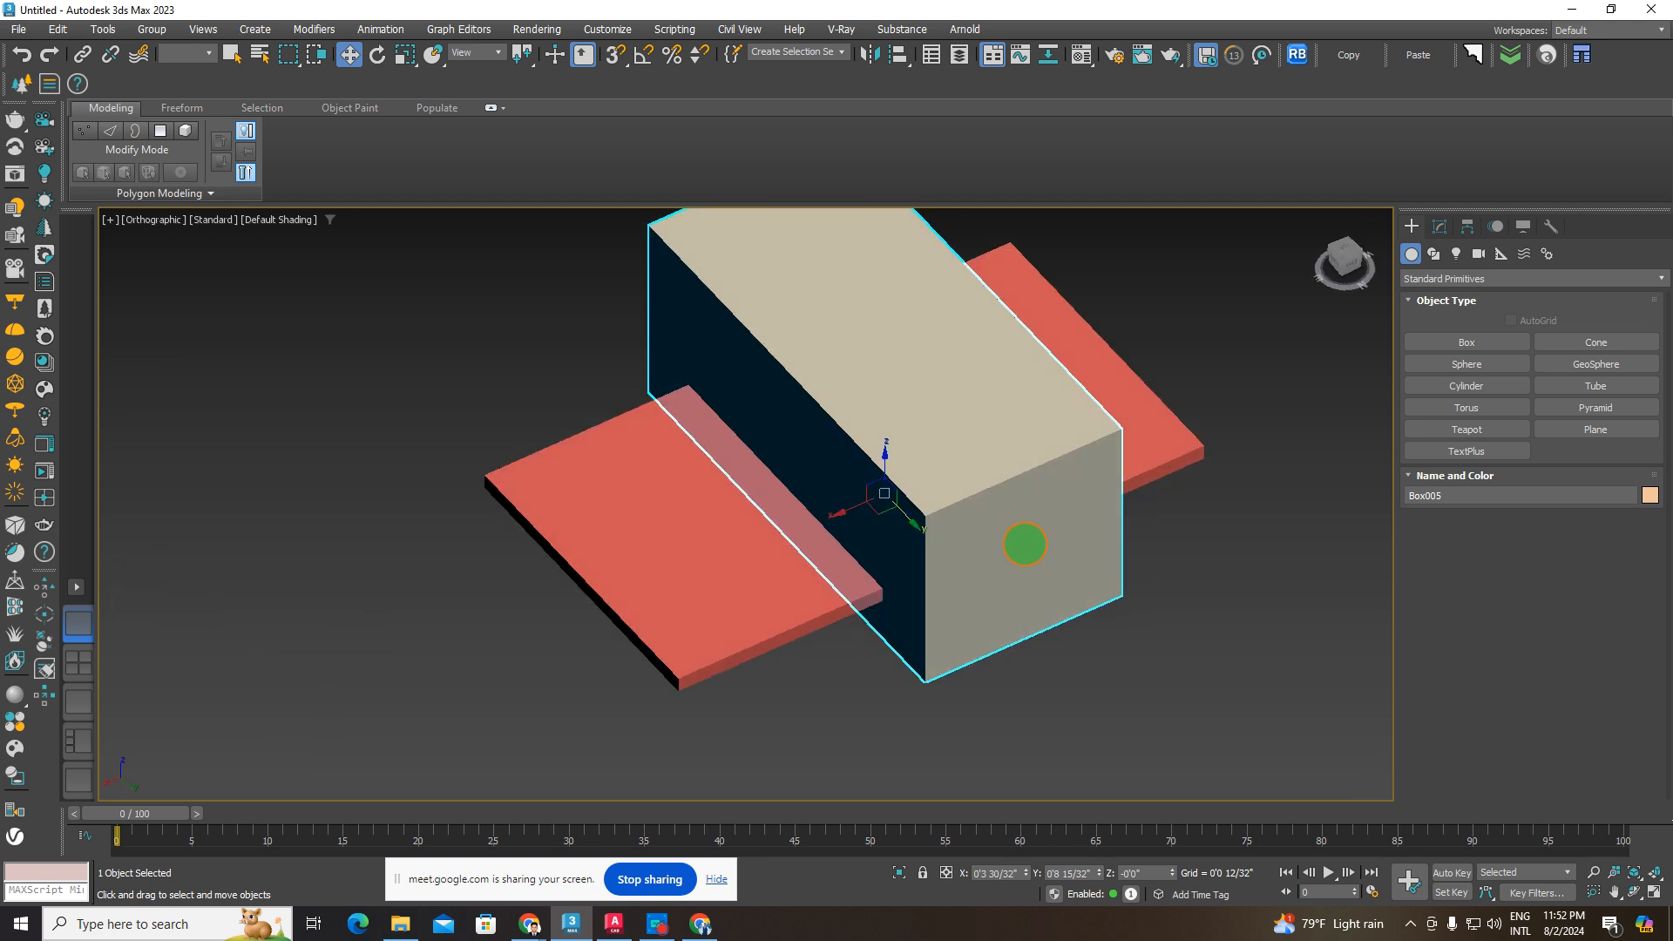
# - Subtract the taller box from the thin box with a ProBoolean compound object
pyautogui.click(1204, 549)
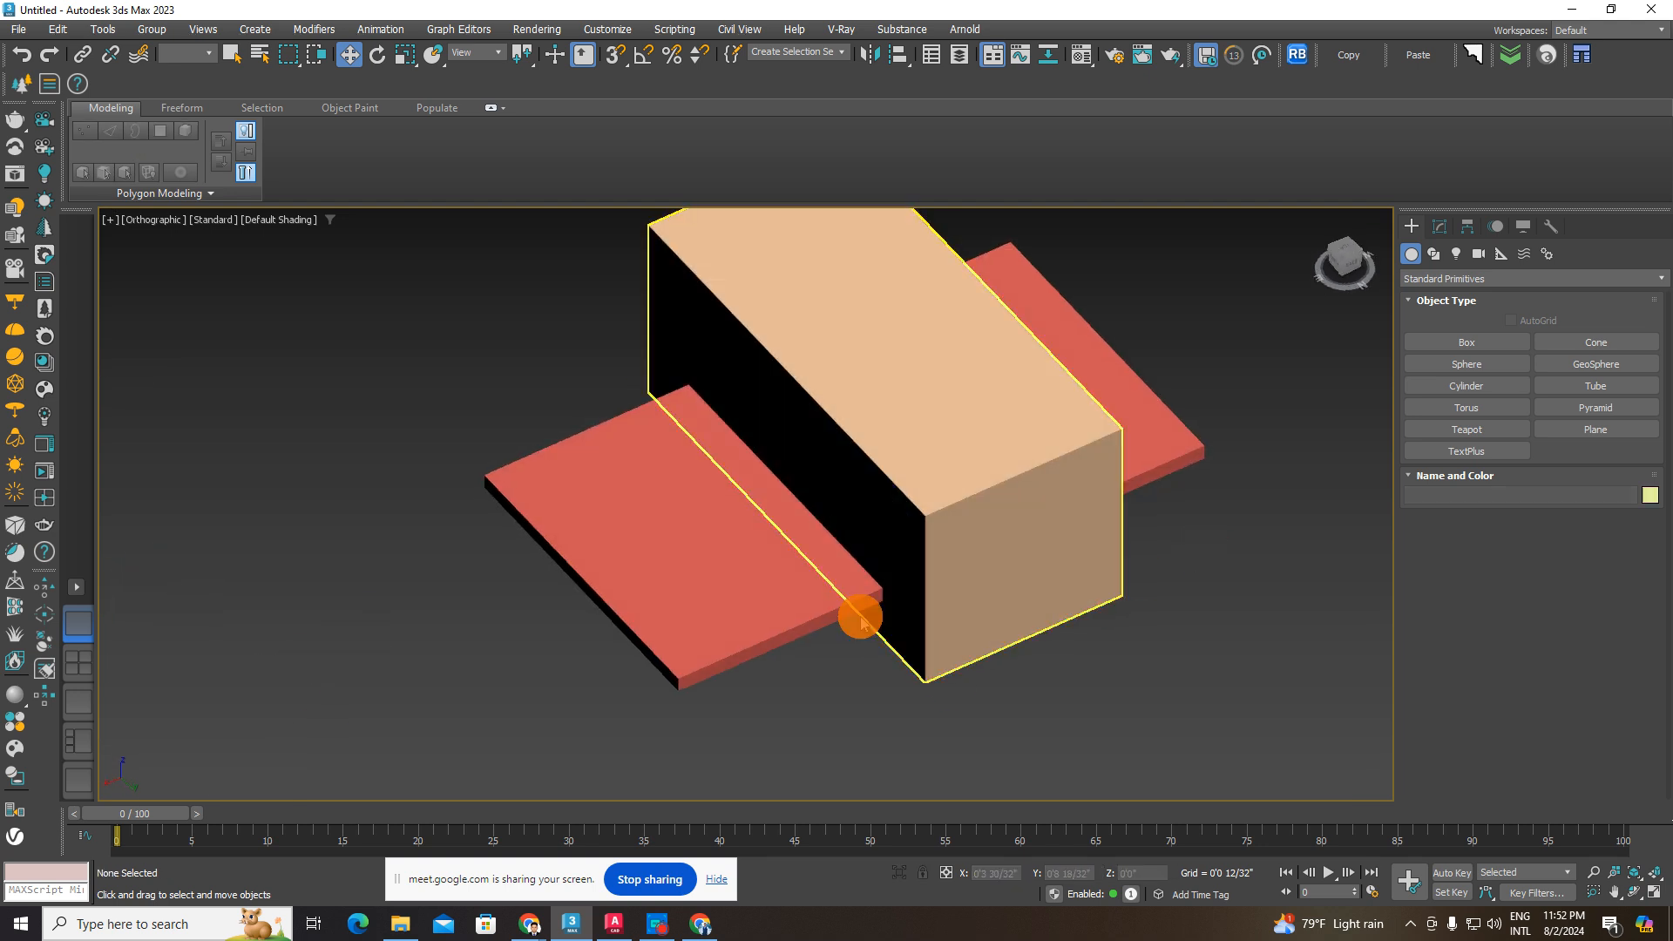
pyautogui.click(719, 545)
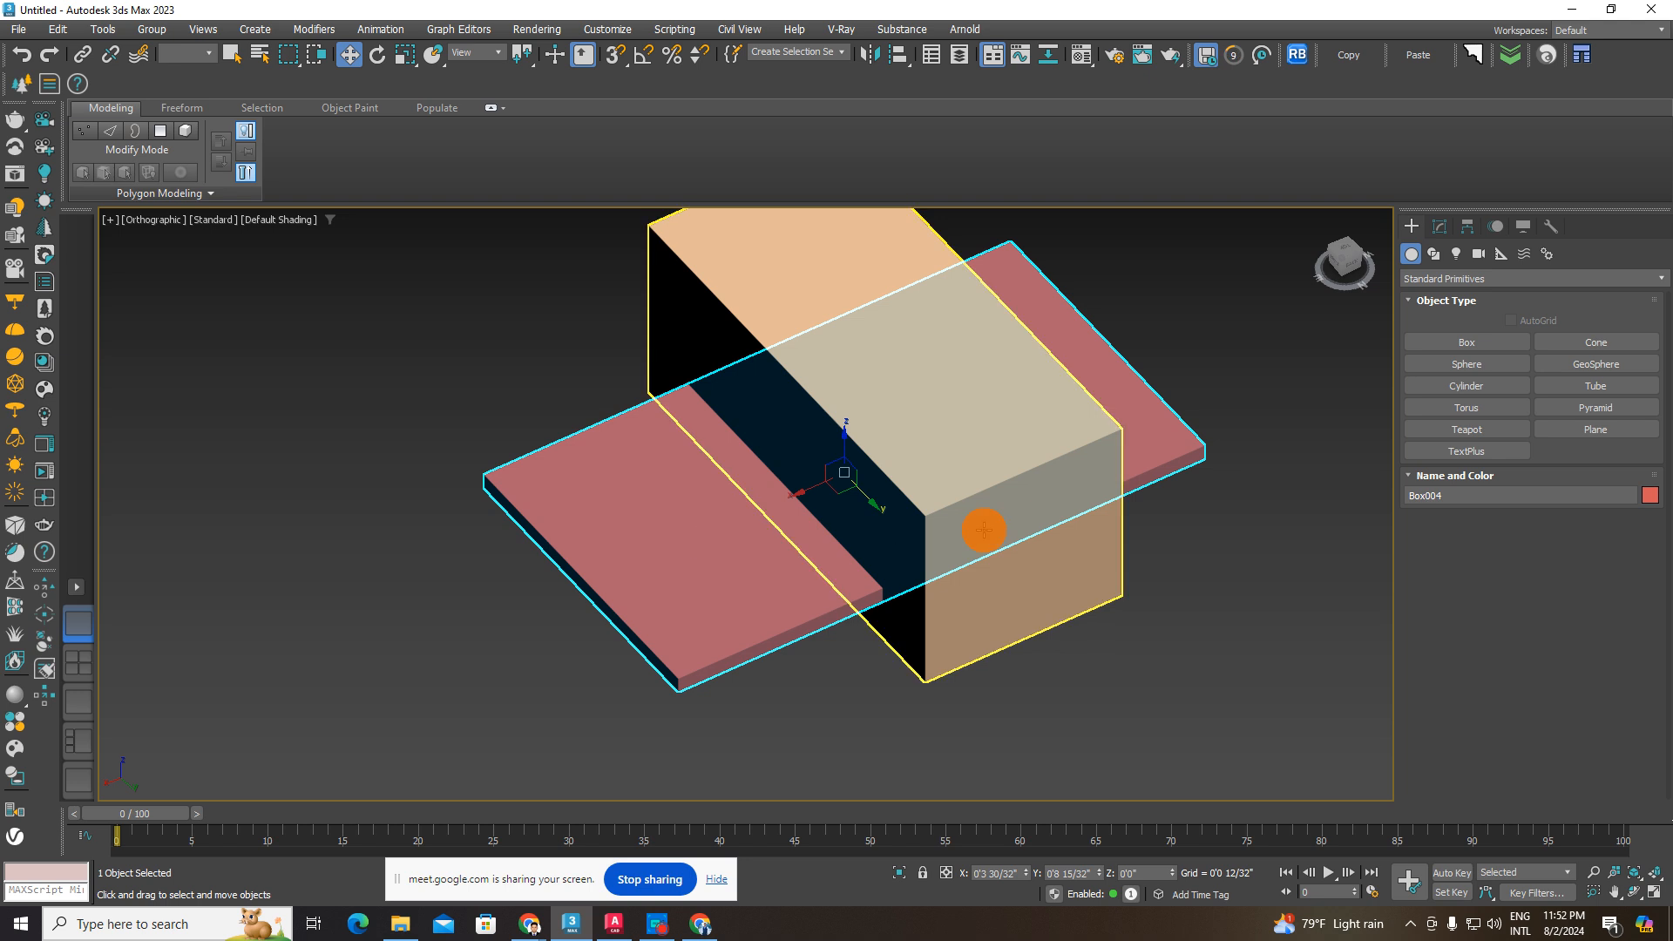
pyautogui.click(1448, 279)
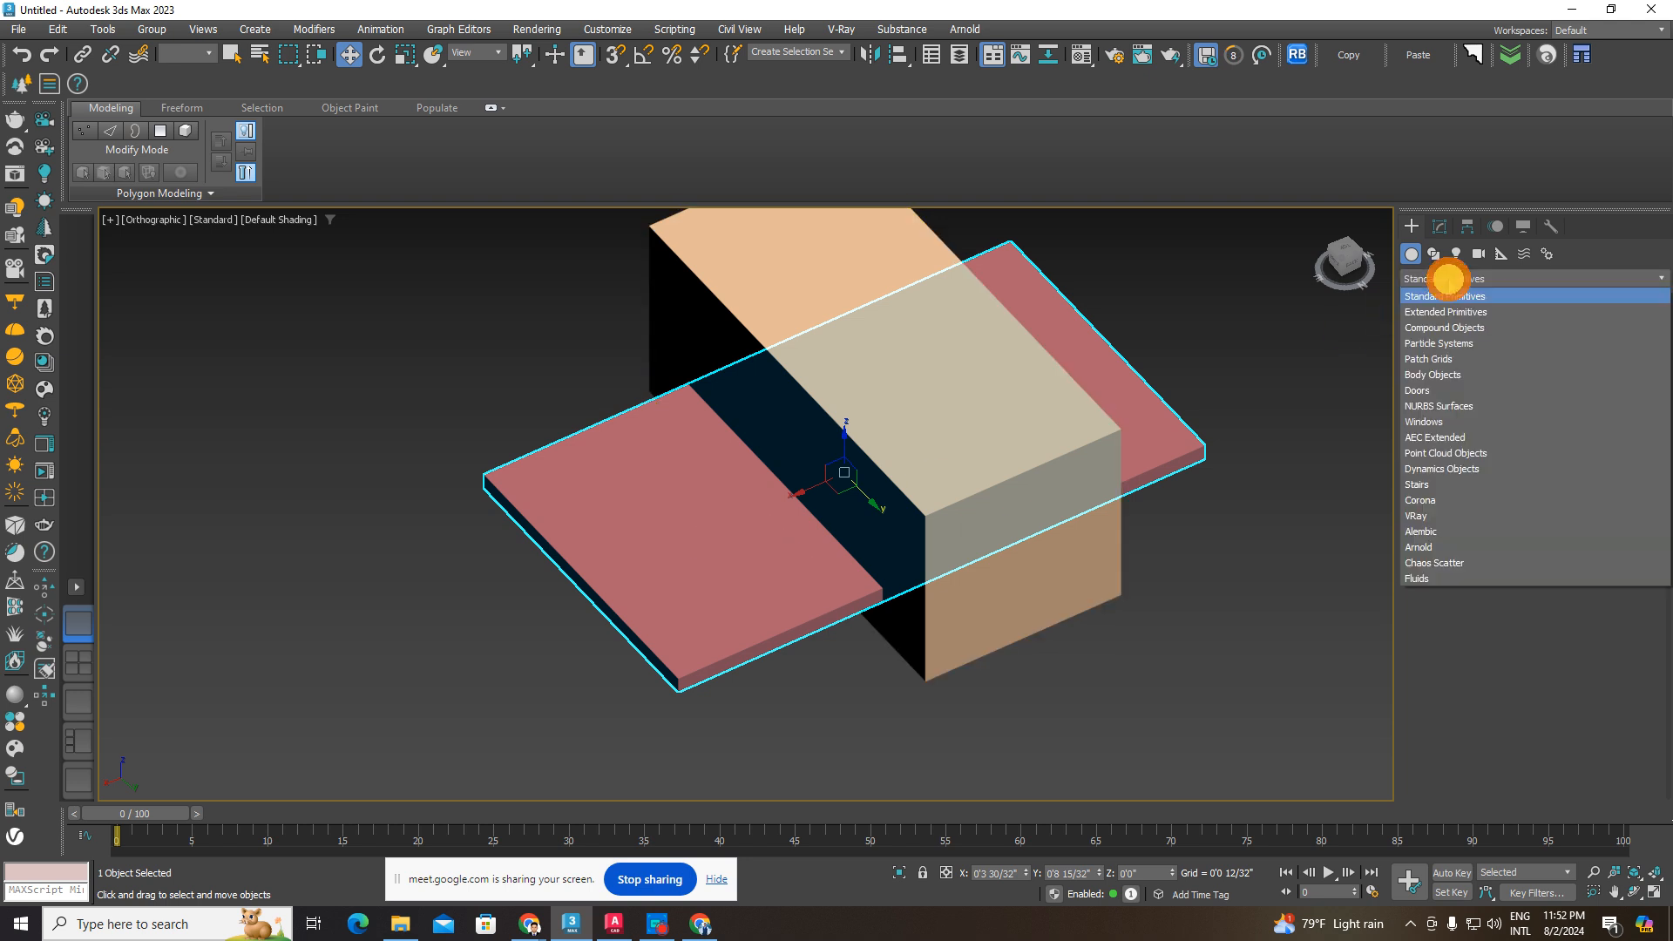
pyautogui.click(1444, 327)
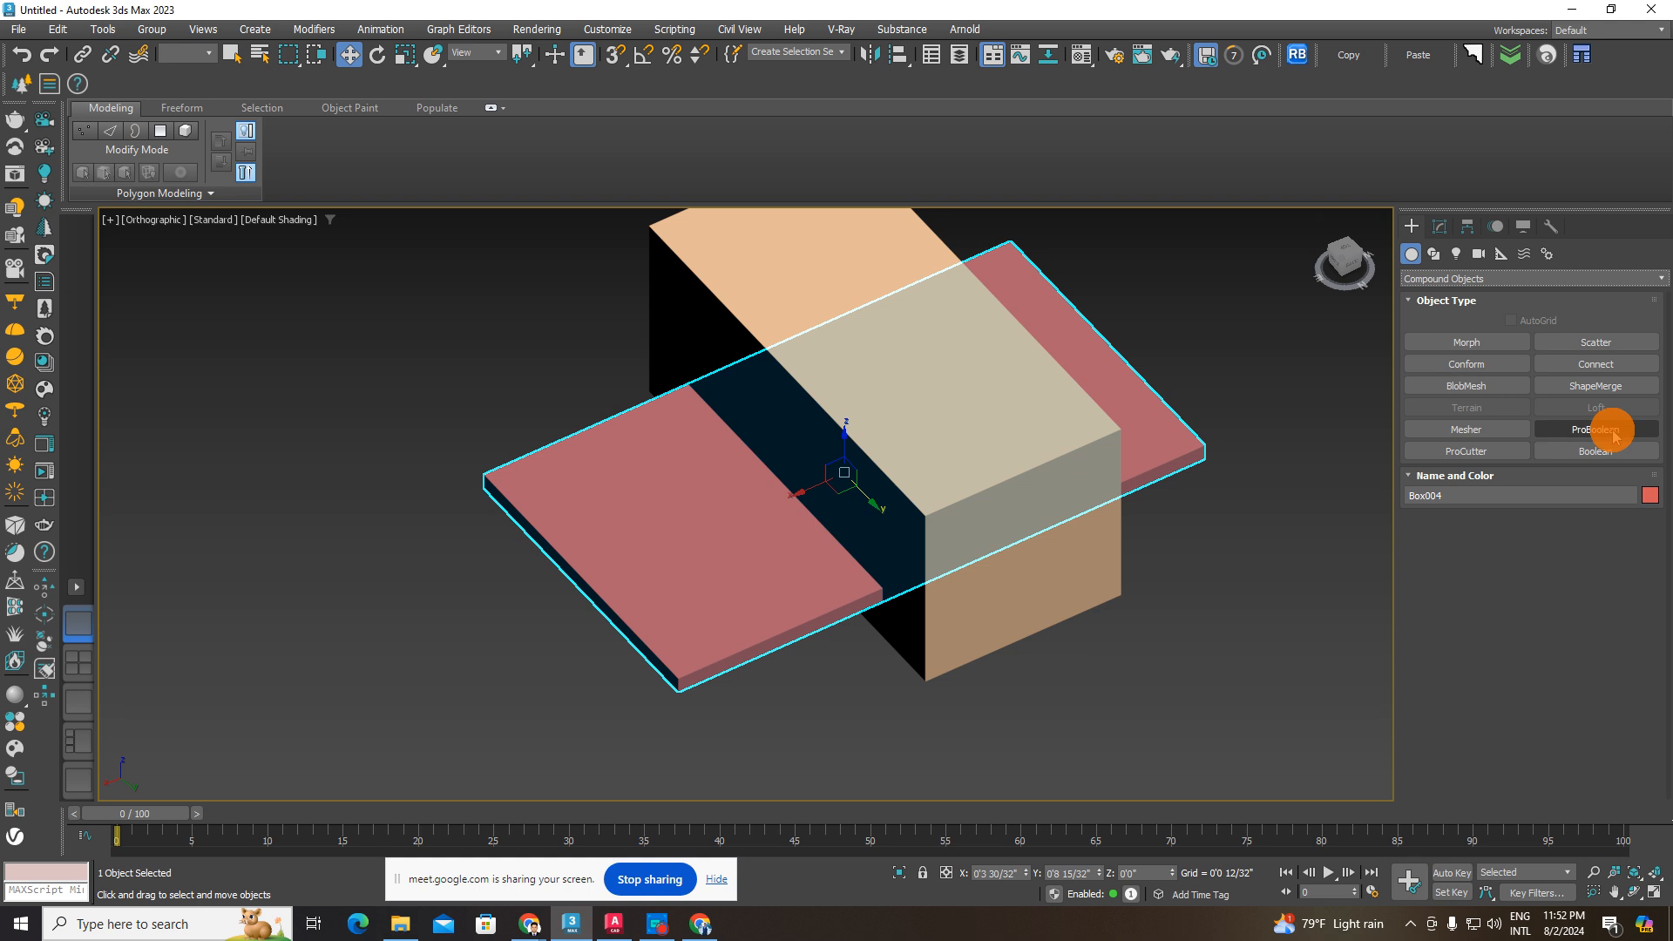
pyautogui.click(1613, 429)
pyautogui.click(1530, 538)
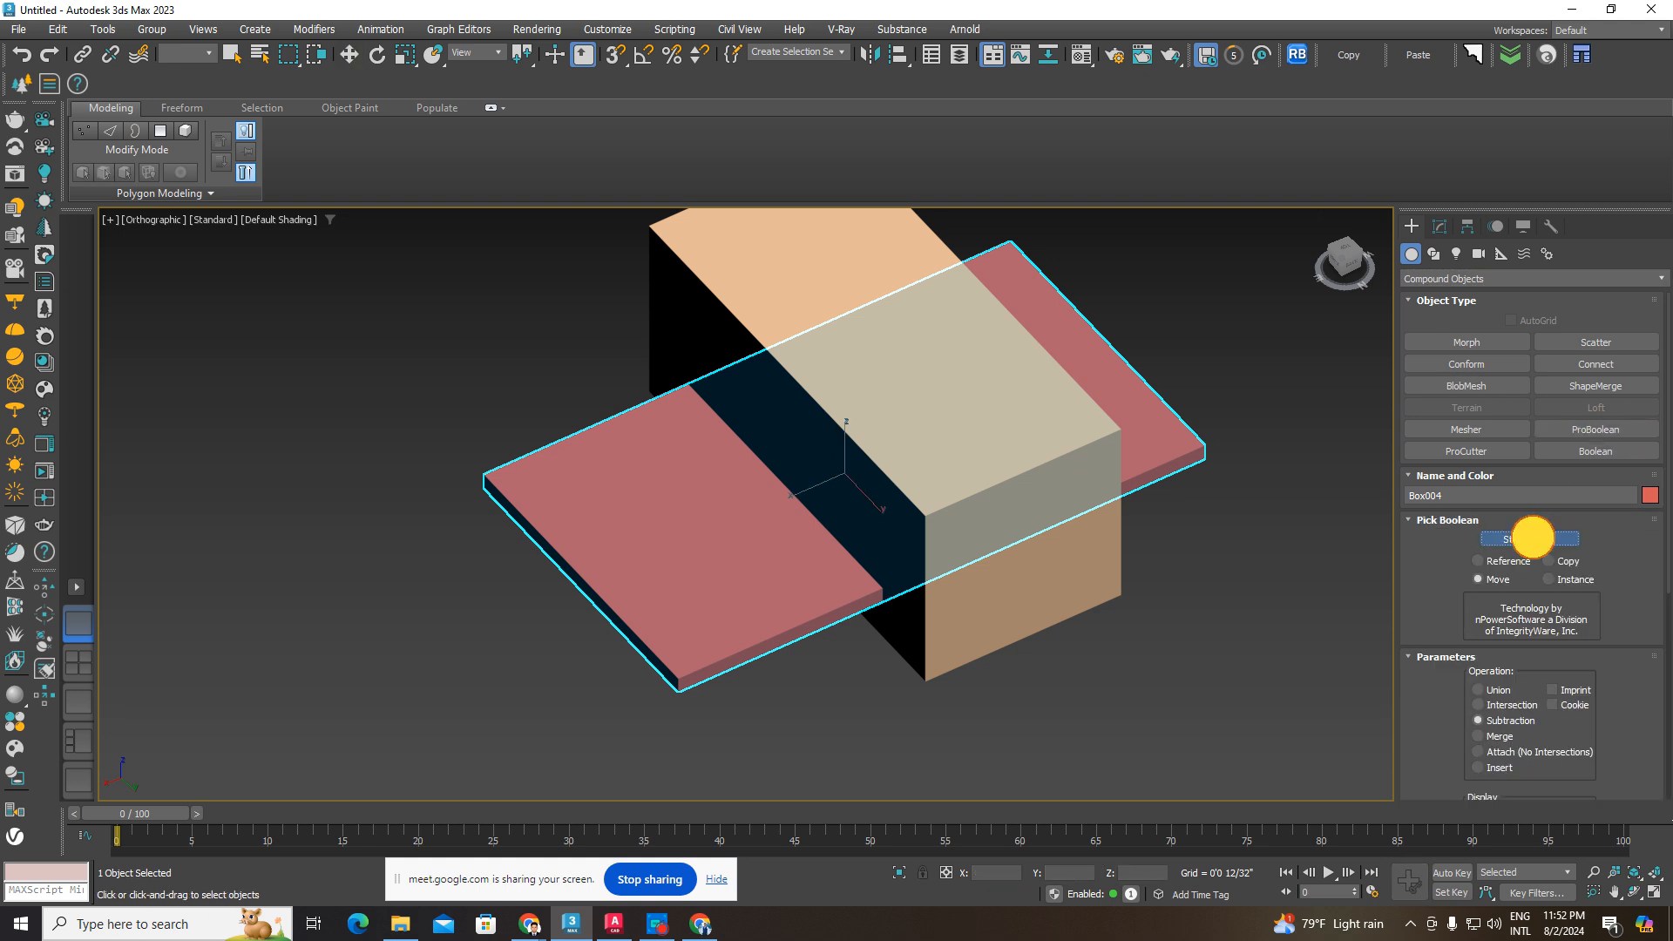
pyautogui.click(889, 407)
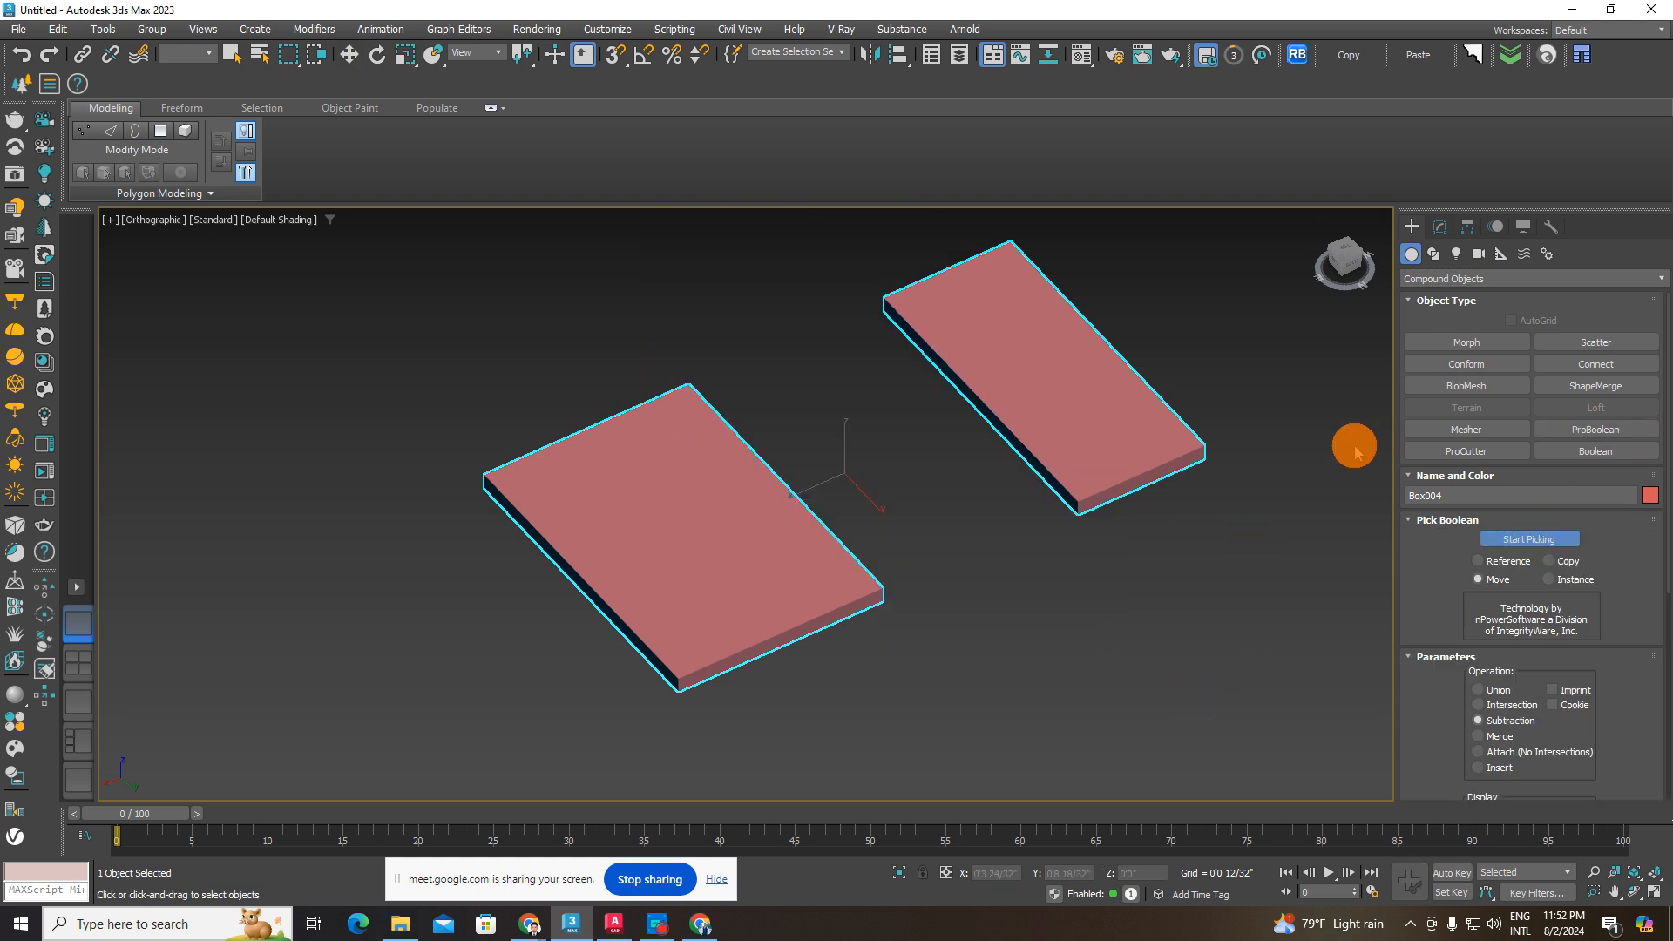
pyautogui.rightClick(1288, 473)
pyautogui.click(1028, 383)
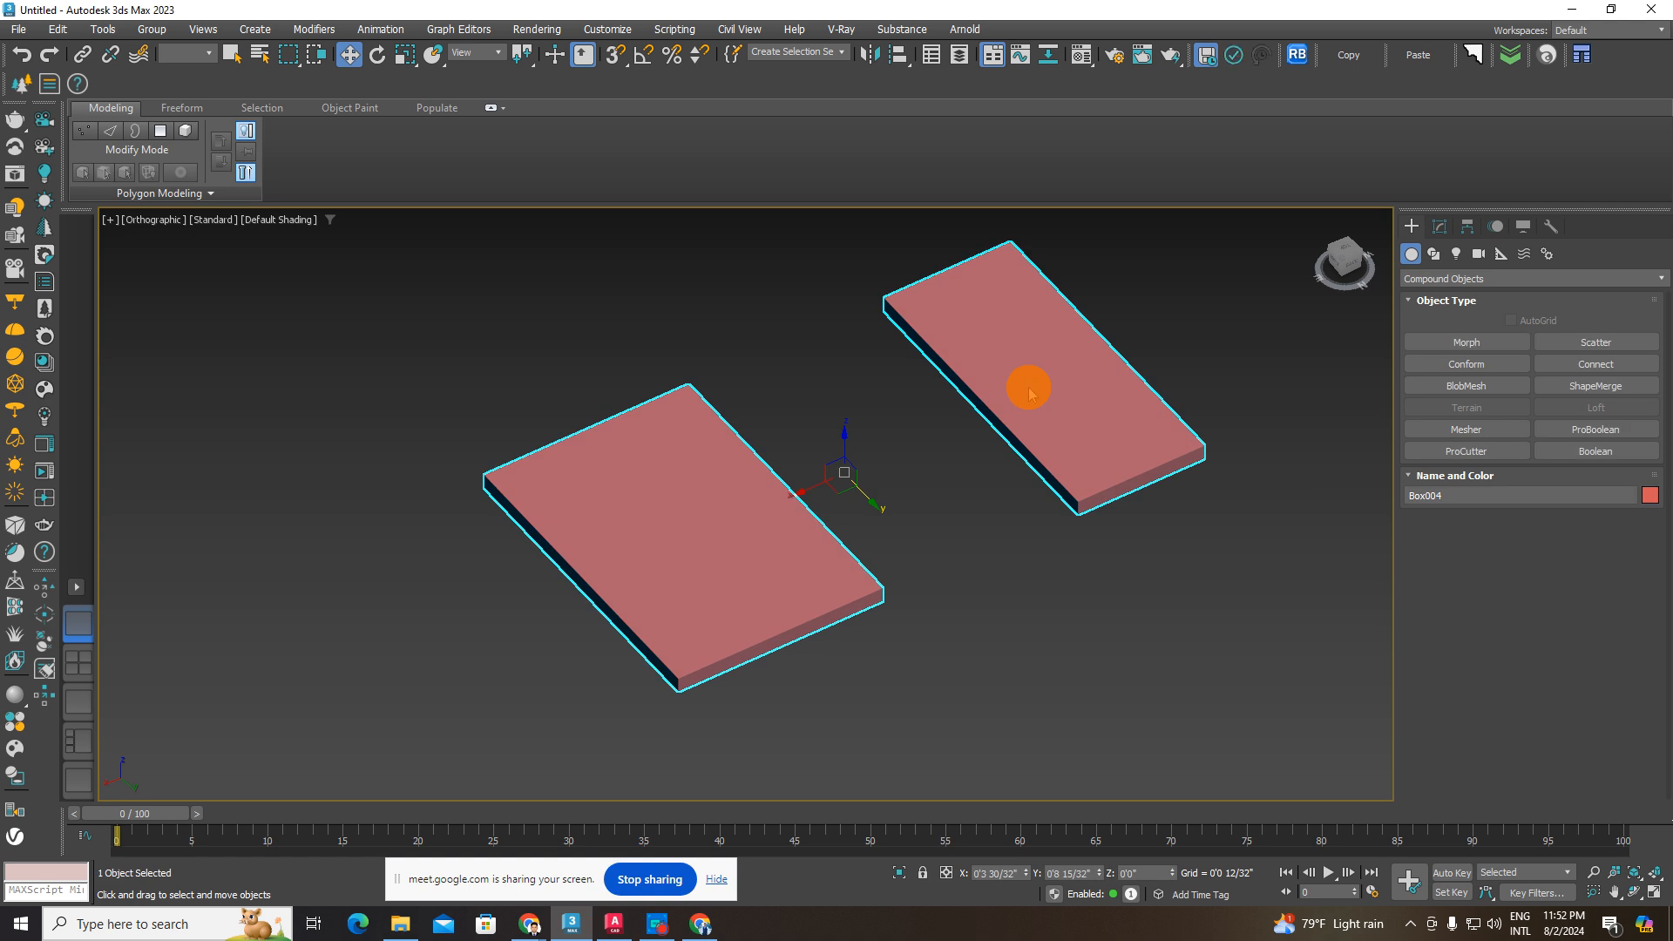
# - Undo the ProBoolean subtraction on the thin box
pyautogui.hotkey('ctrl', 'z')
pyautogui.hotkey('ctrl', 'z')
pyautogui.hotkey('ctrl', 'z')
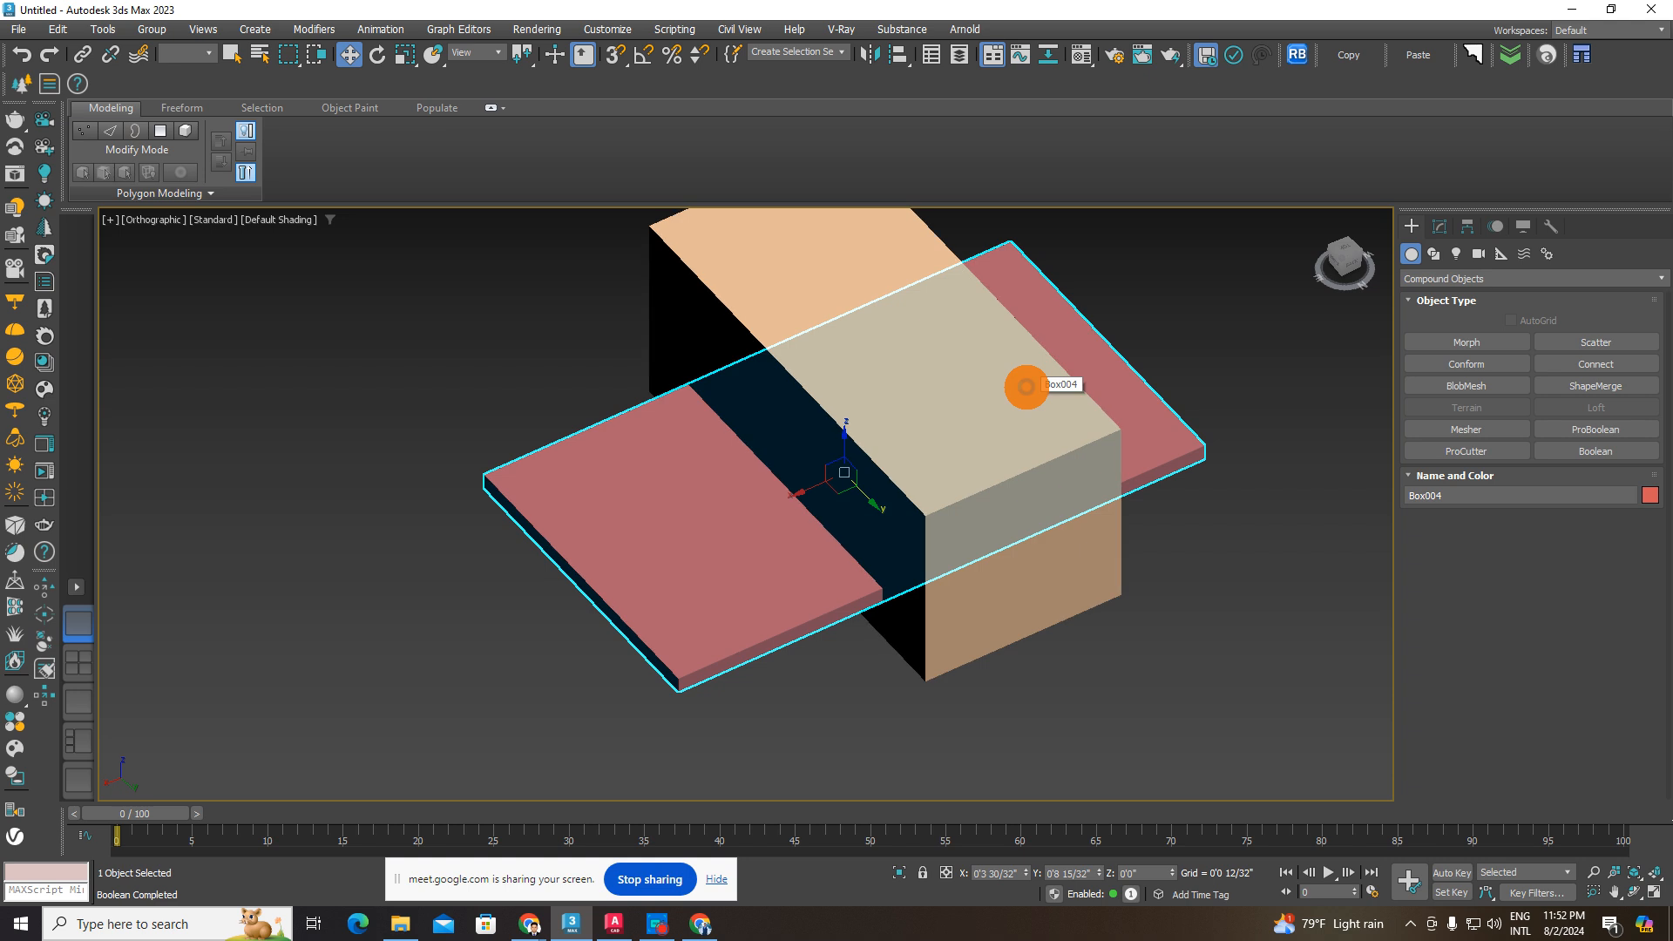
# - Make the thin box a Morph compound object with the taller box as its Instance target
pyautogui.click(1156, 439)
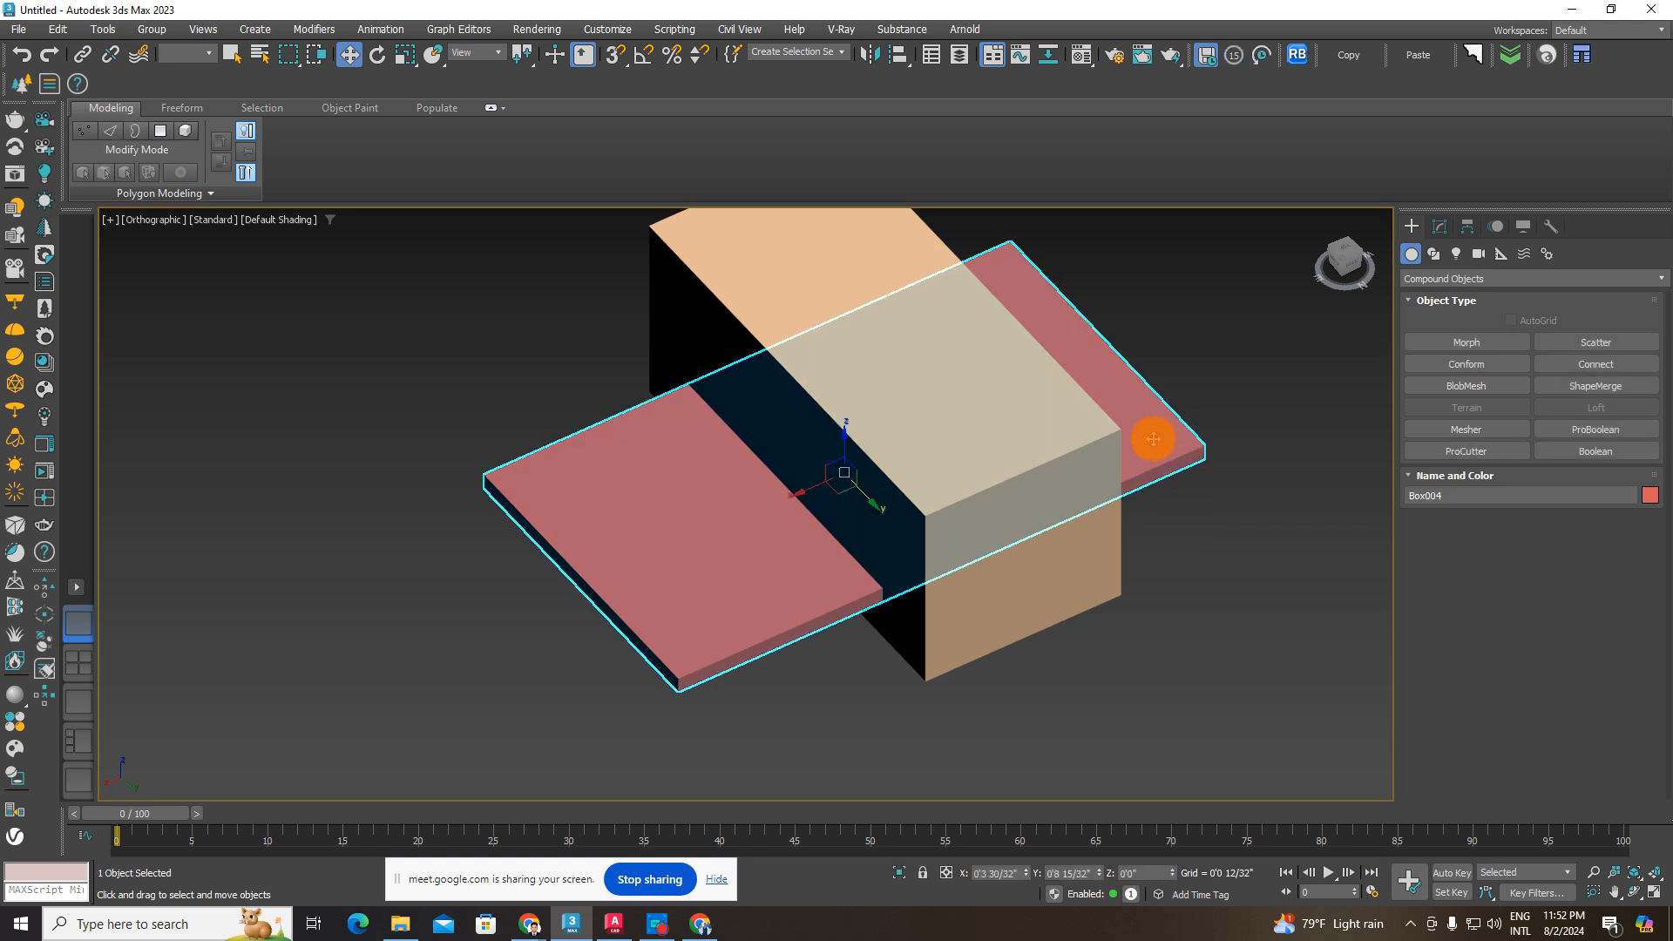
pyautogui.click(1482, 347)
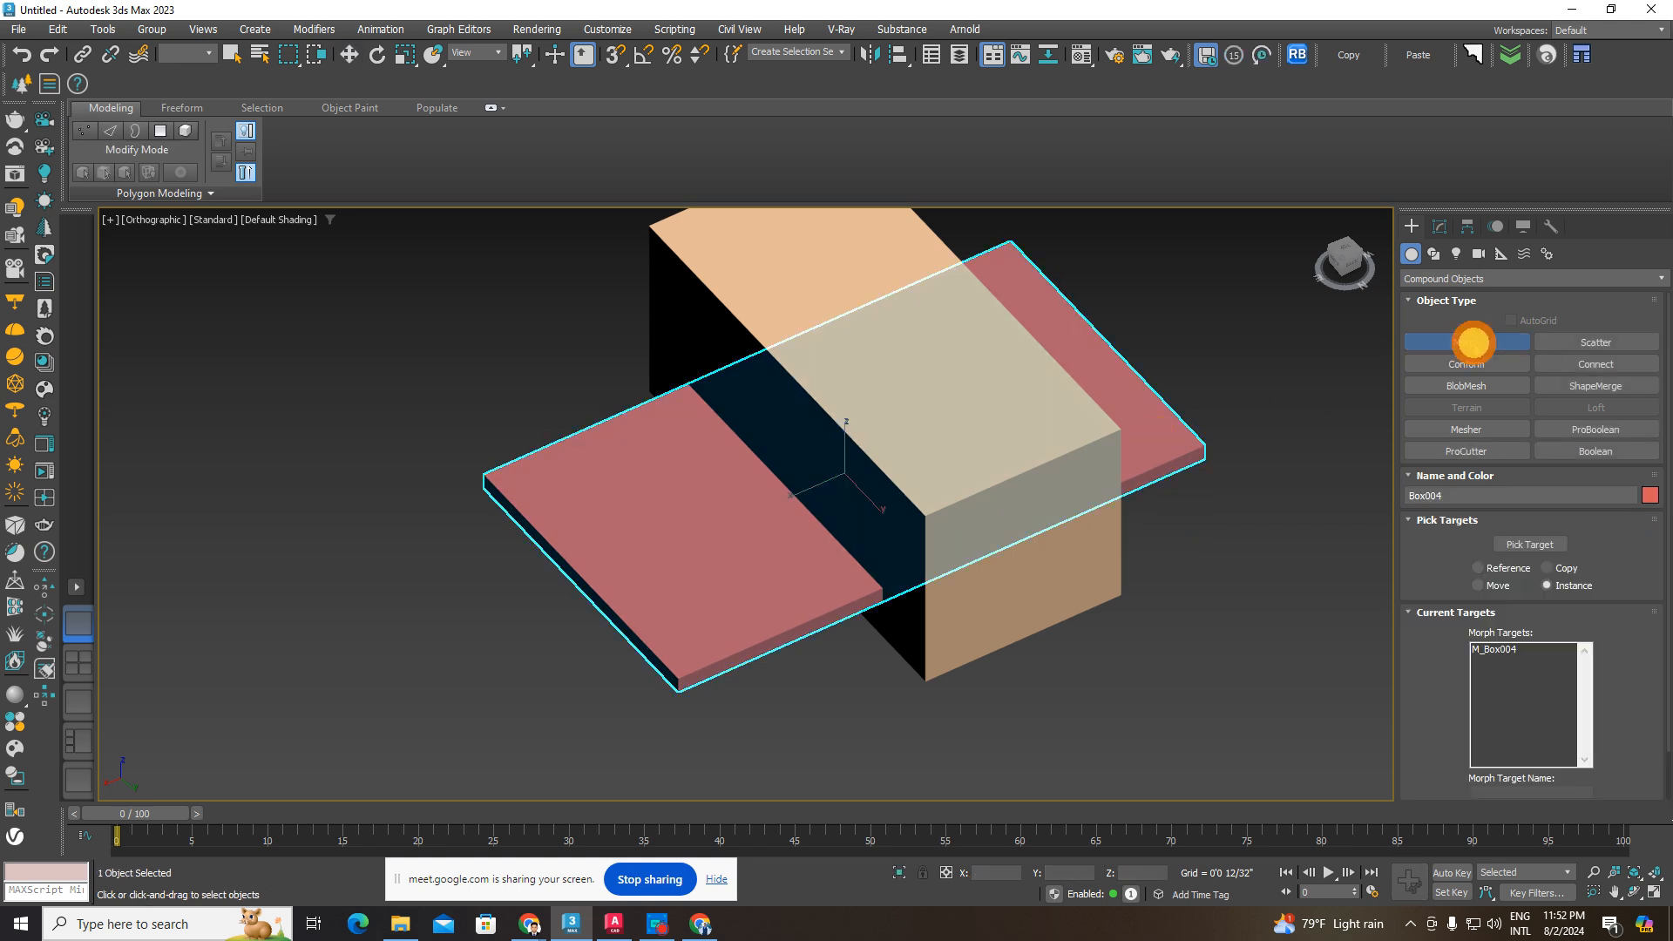
pyautogui.click(1536, 544)
pyautogui.click(963, 479)
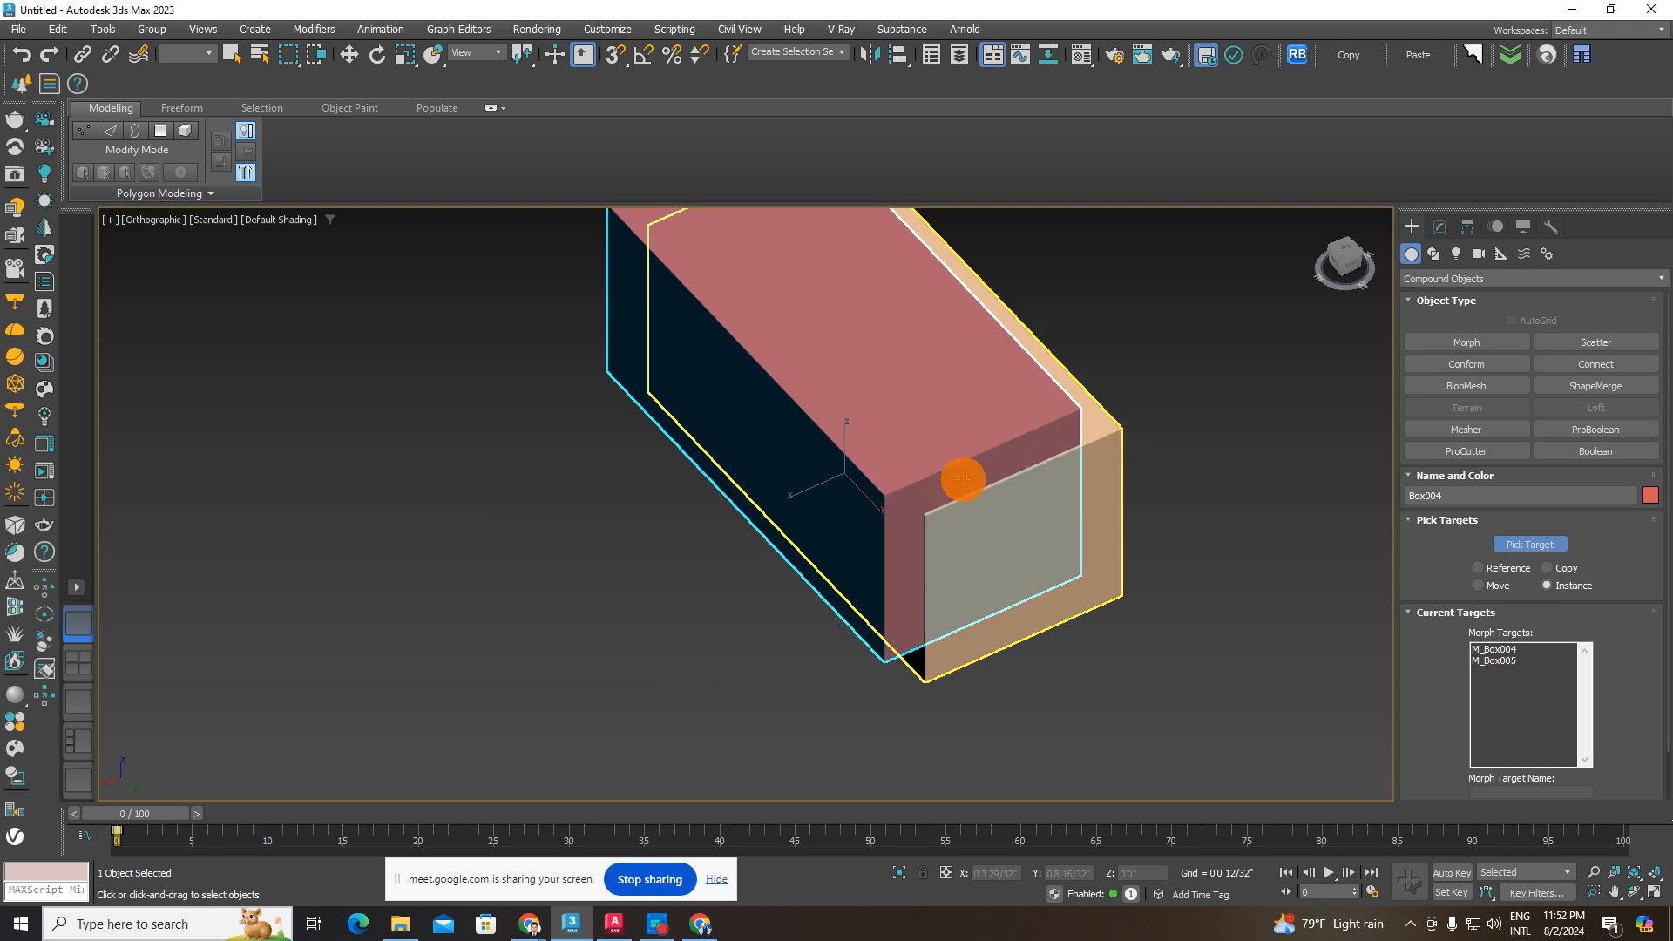
# - Undo the Morph on the thin box and clear the selection
pyautogui.hotkey('ctrl', 'z')
pyautogui.hotkey('ctrl', 'z')
pyautogui.click(1258, 496)
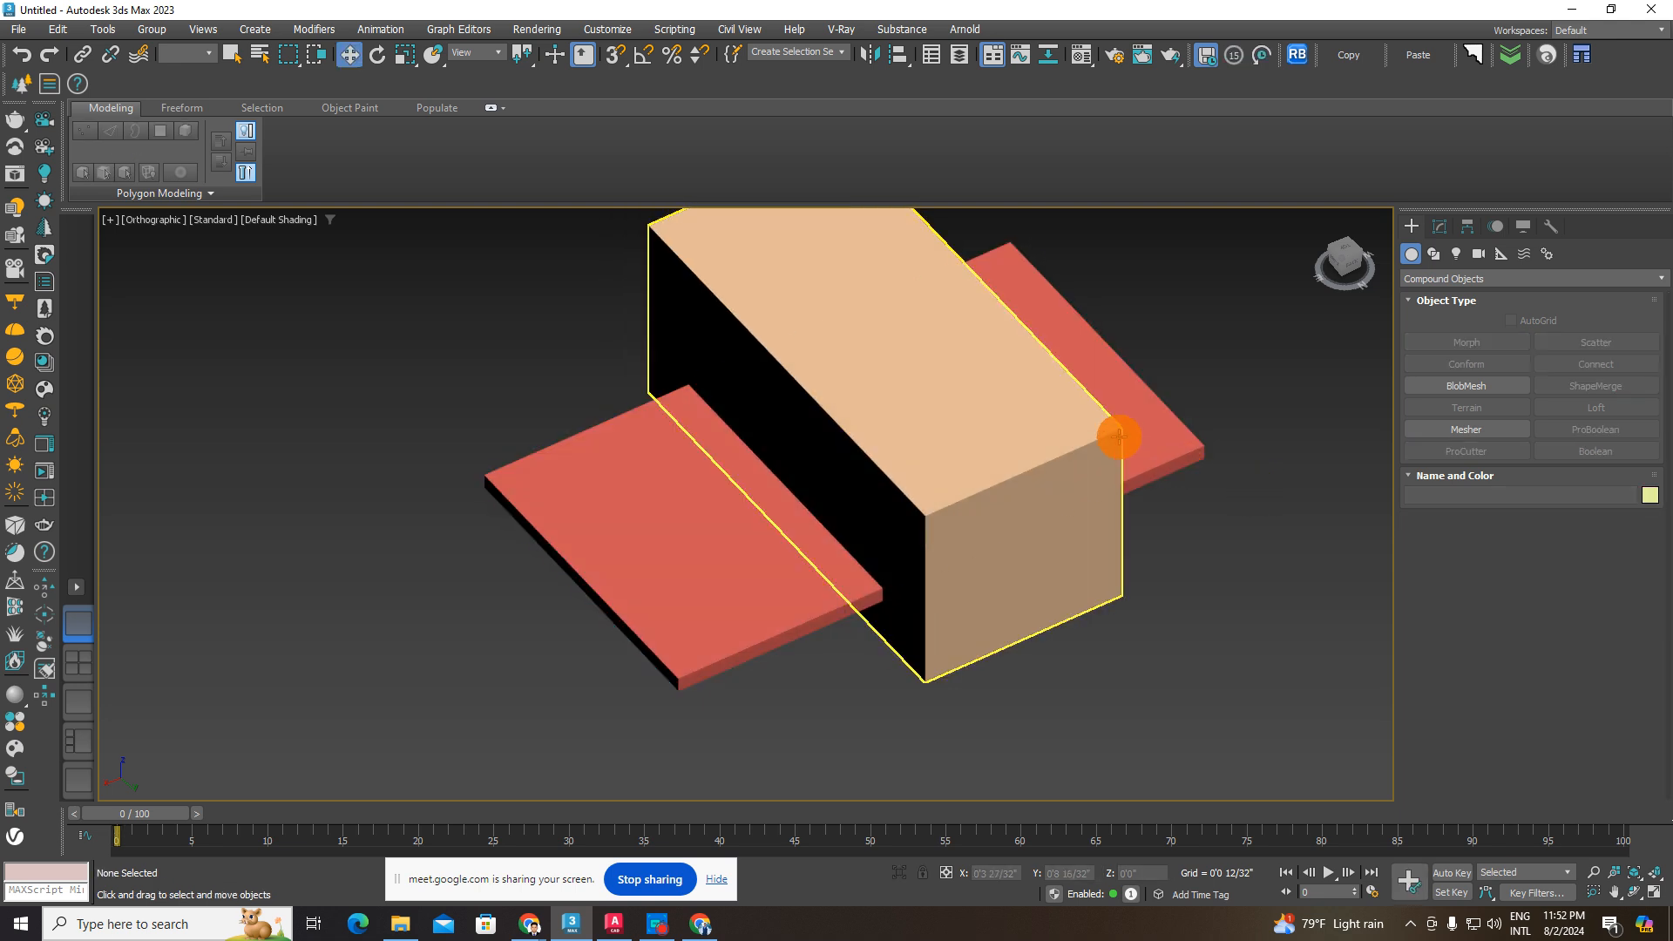
# - Select the thin box and look through the list of modifiers available for it, down to the VRay modifiers
pyautogui.click(1087, 437)
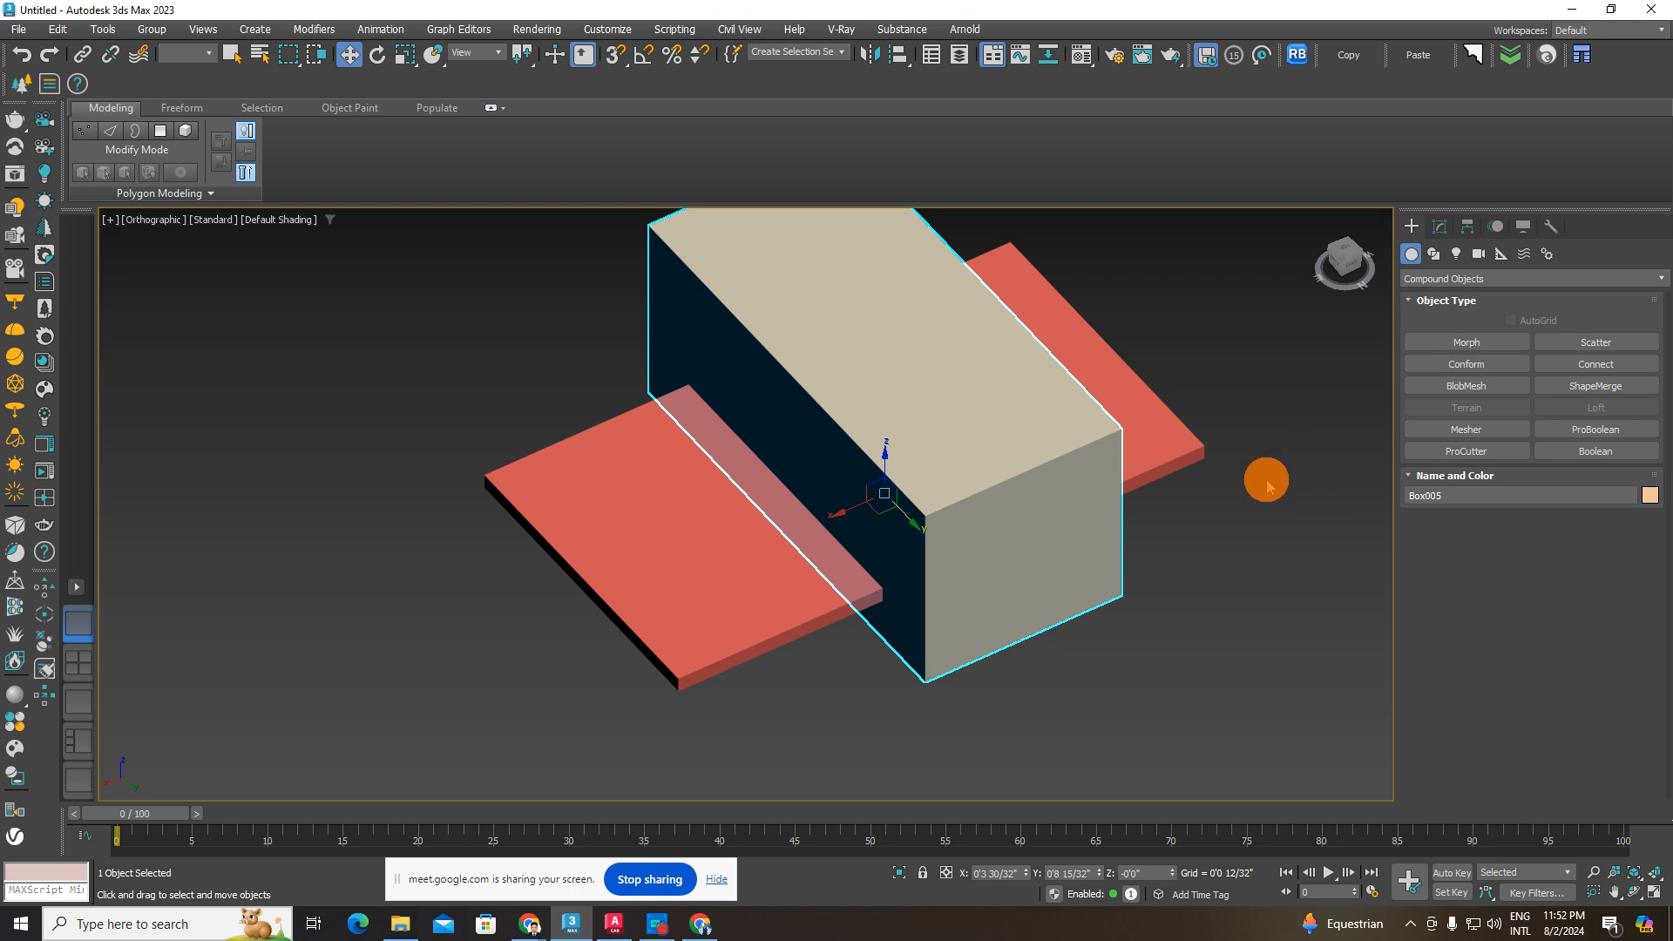
pyautogui.click(971, 478)
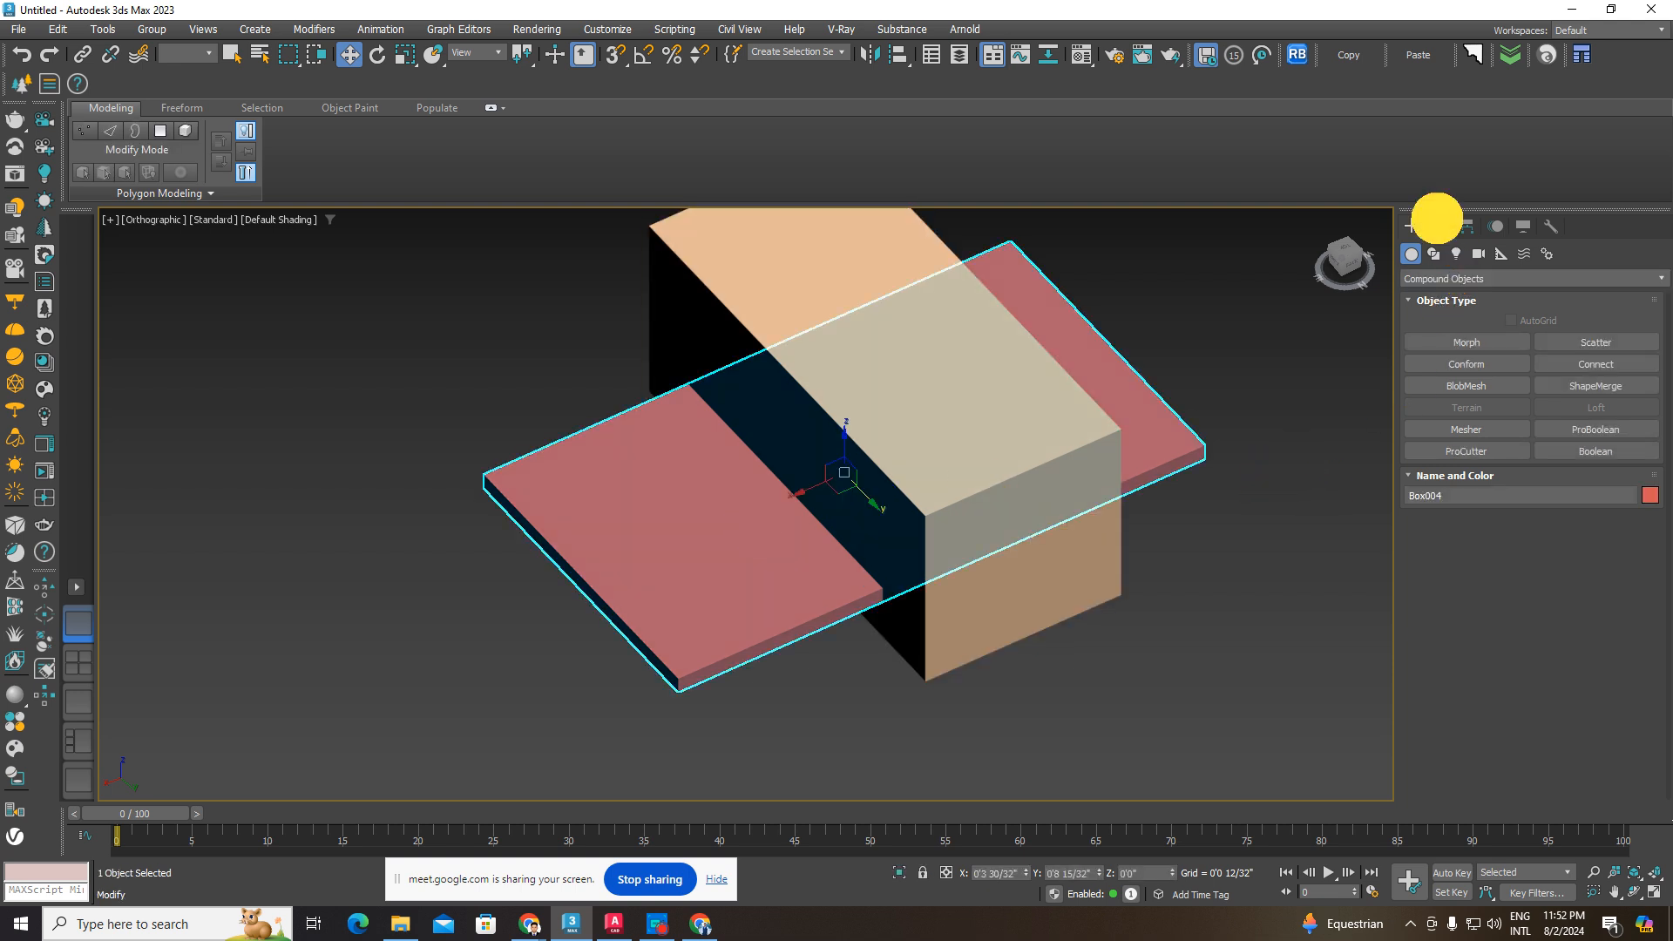
pyautogui.click(1438, 224)
pyautogui.click(1449, 272)
pyautogui.scroll(-1, 1493, 743)
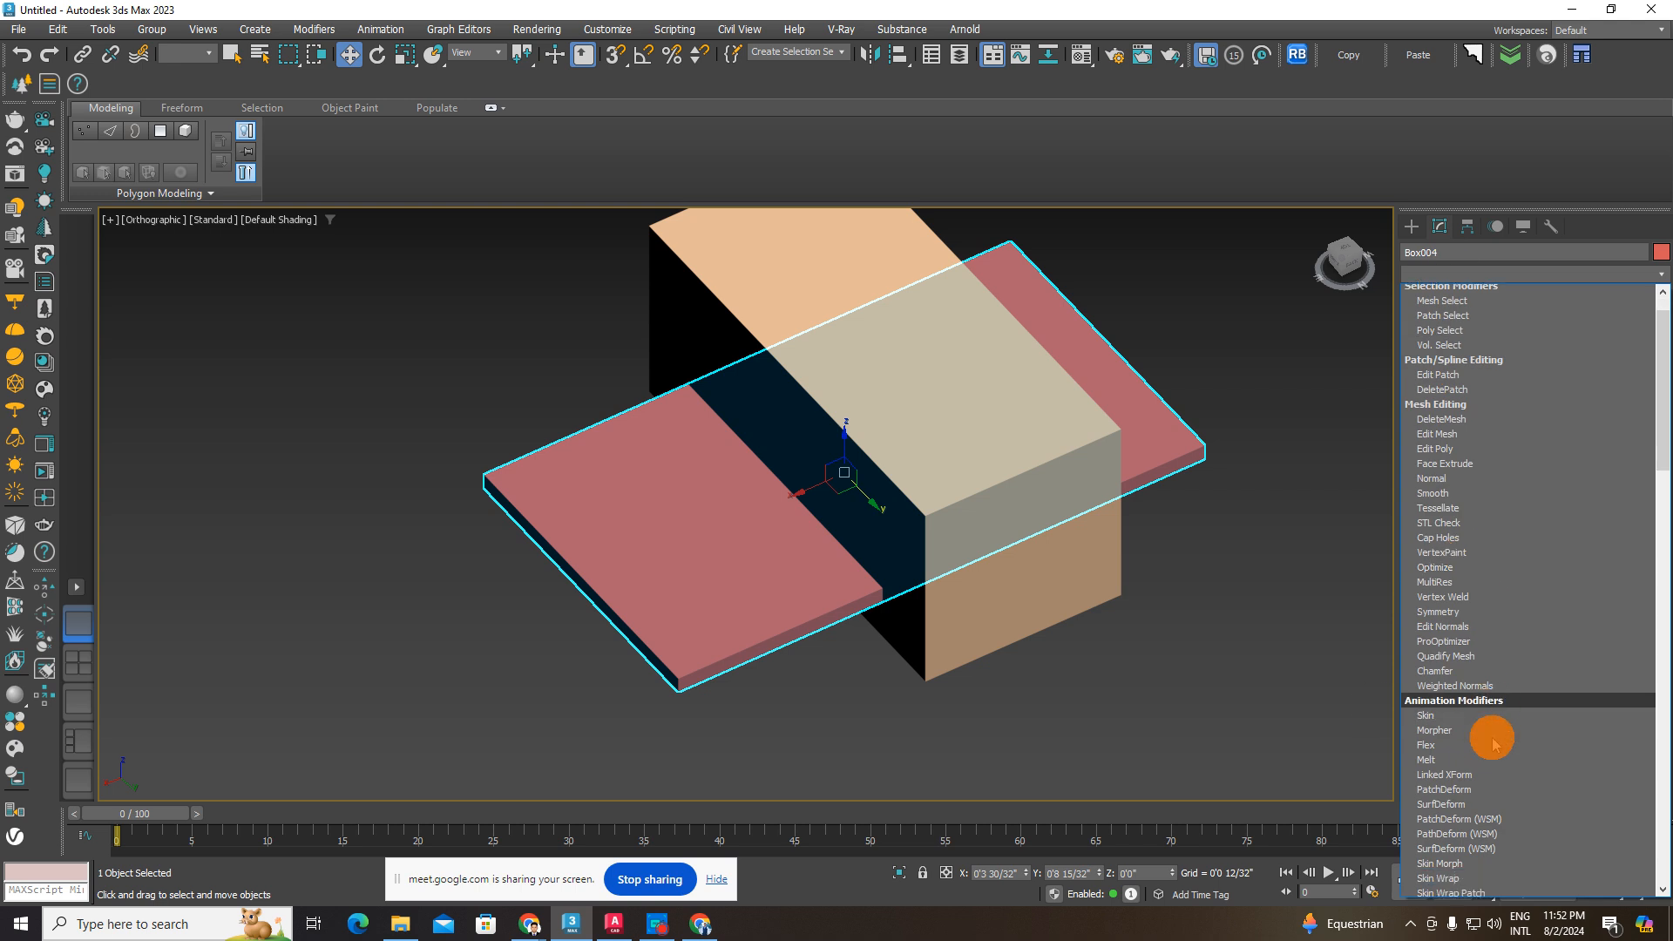
pyautogui.scroll(-15, 1492, 743)
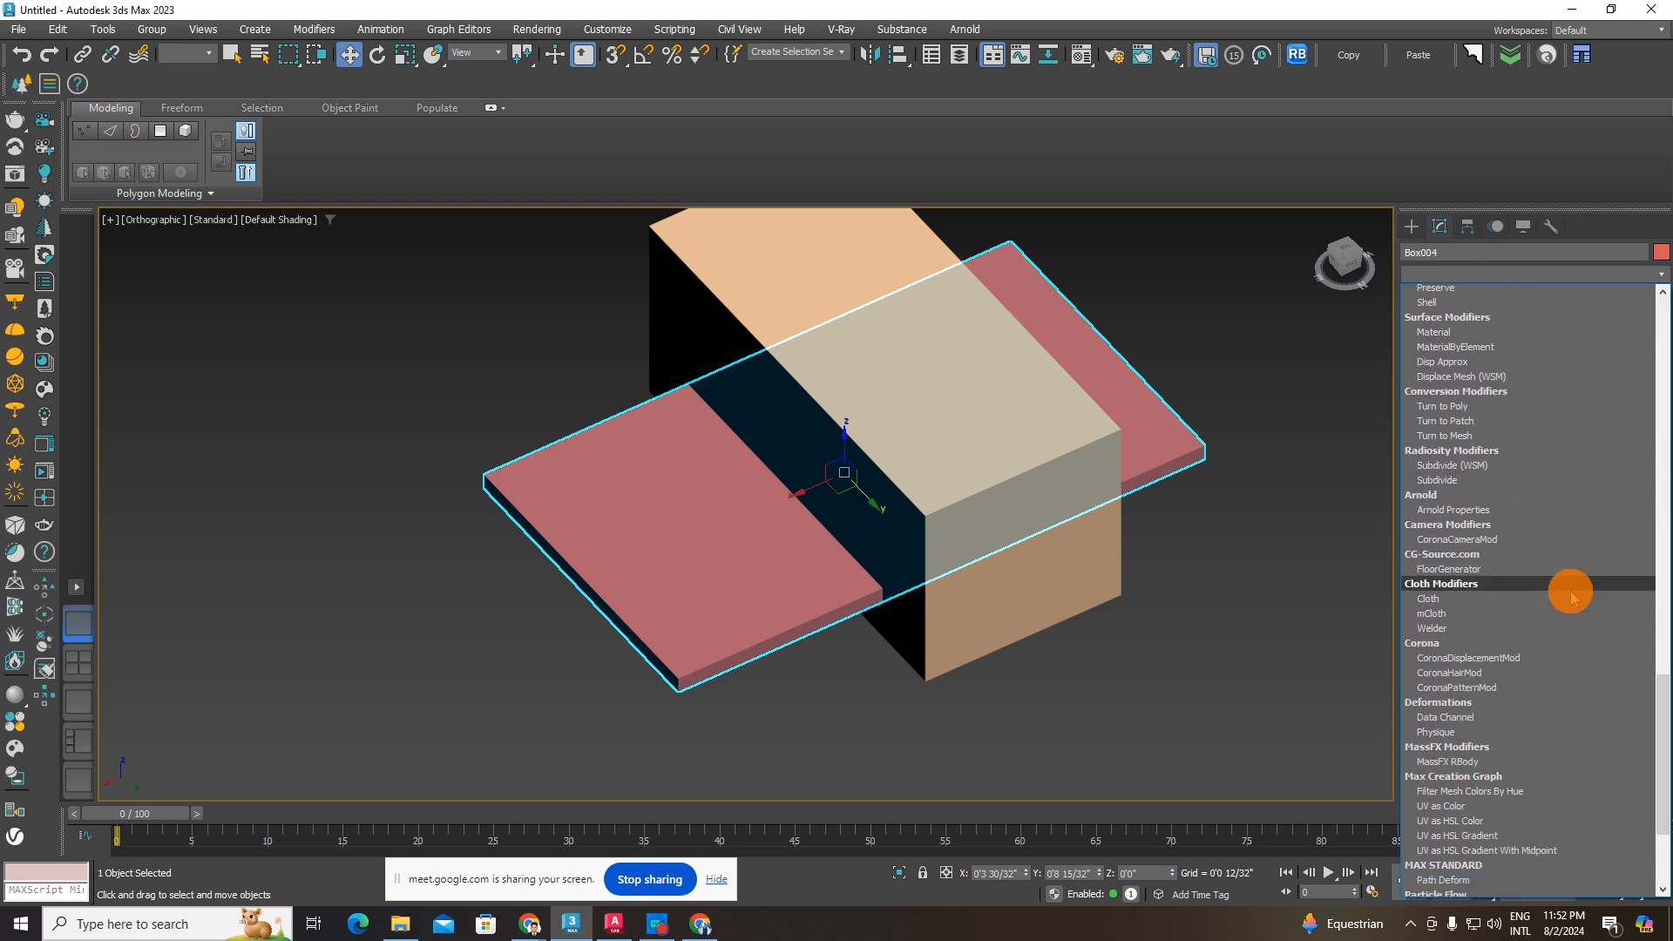
pyautogui.scroll(-5, 1552, 593)
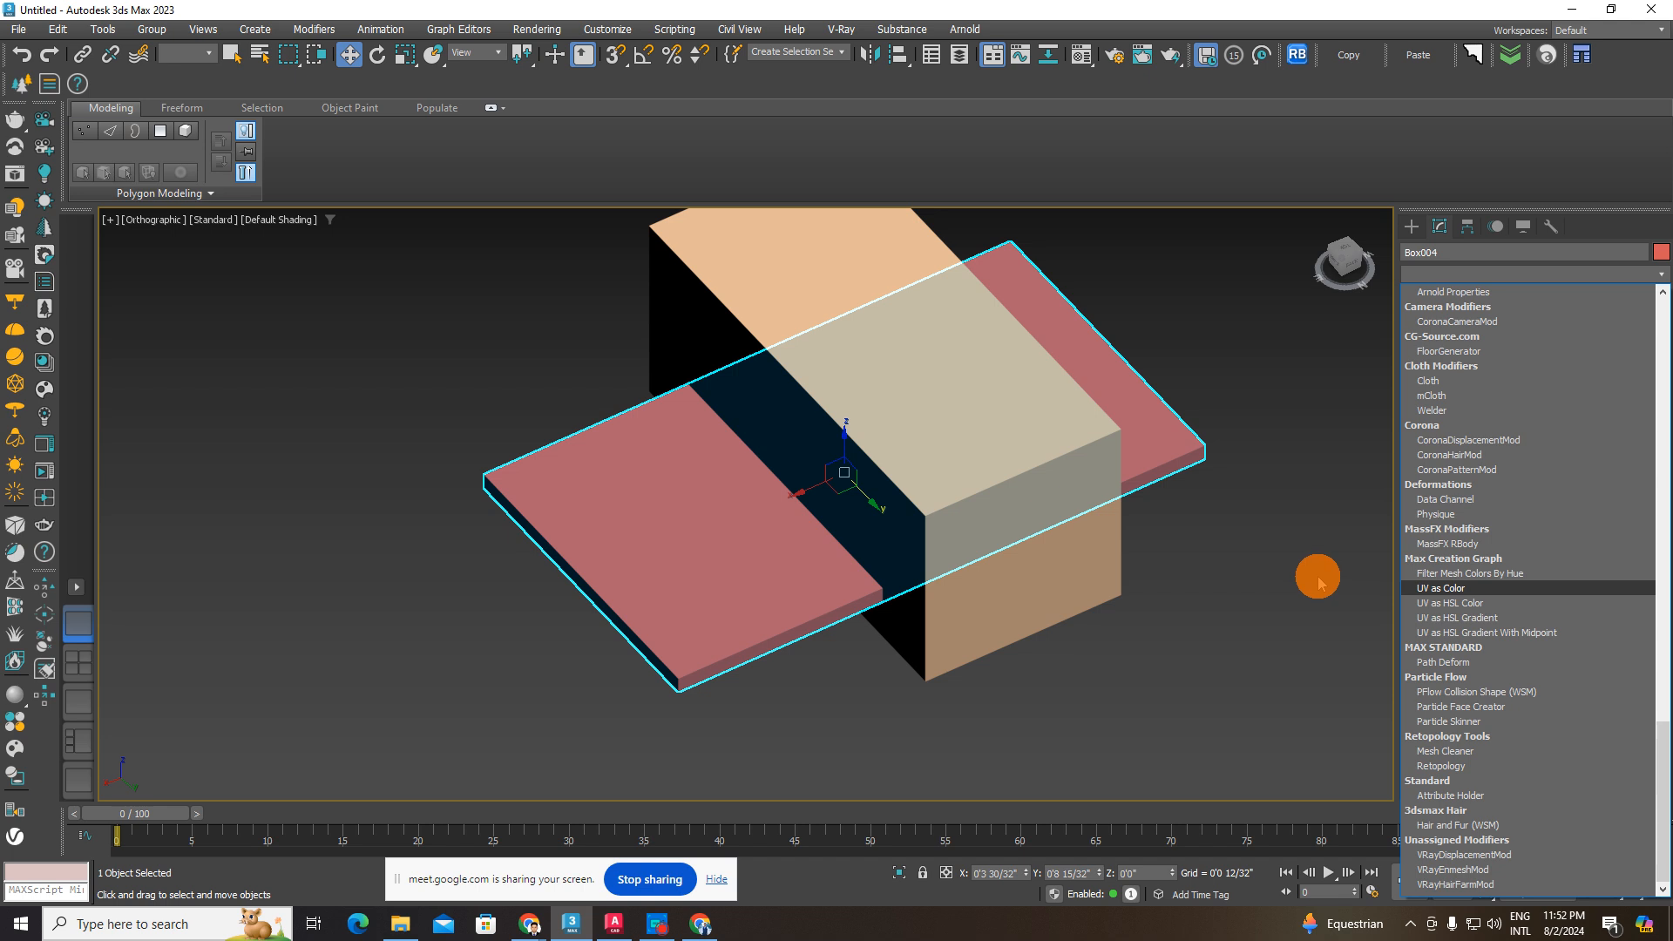
# - Delete the red morph slab together with the larger peach box that overlaps it
pyautogui.click(1319, 582)
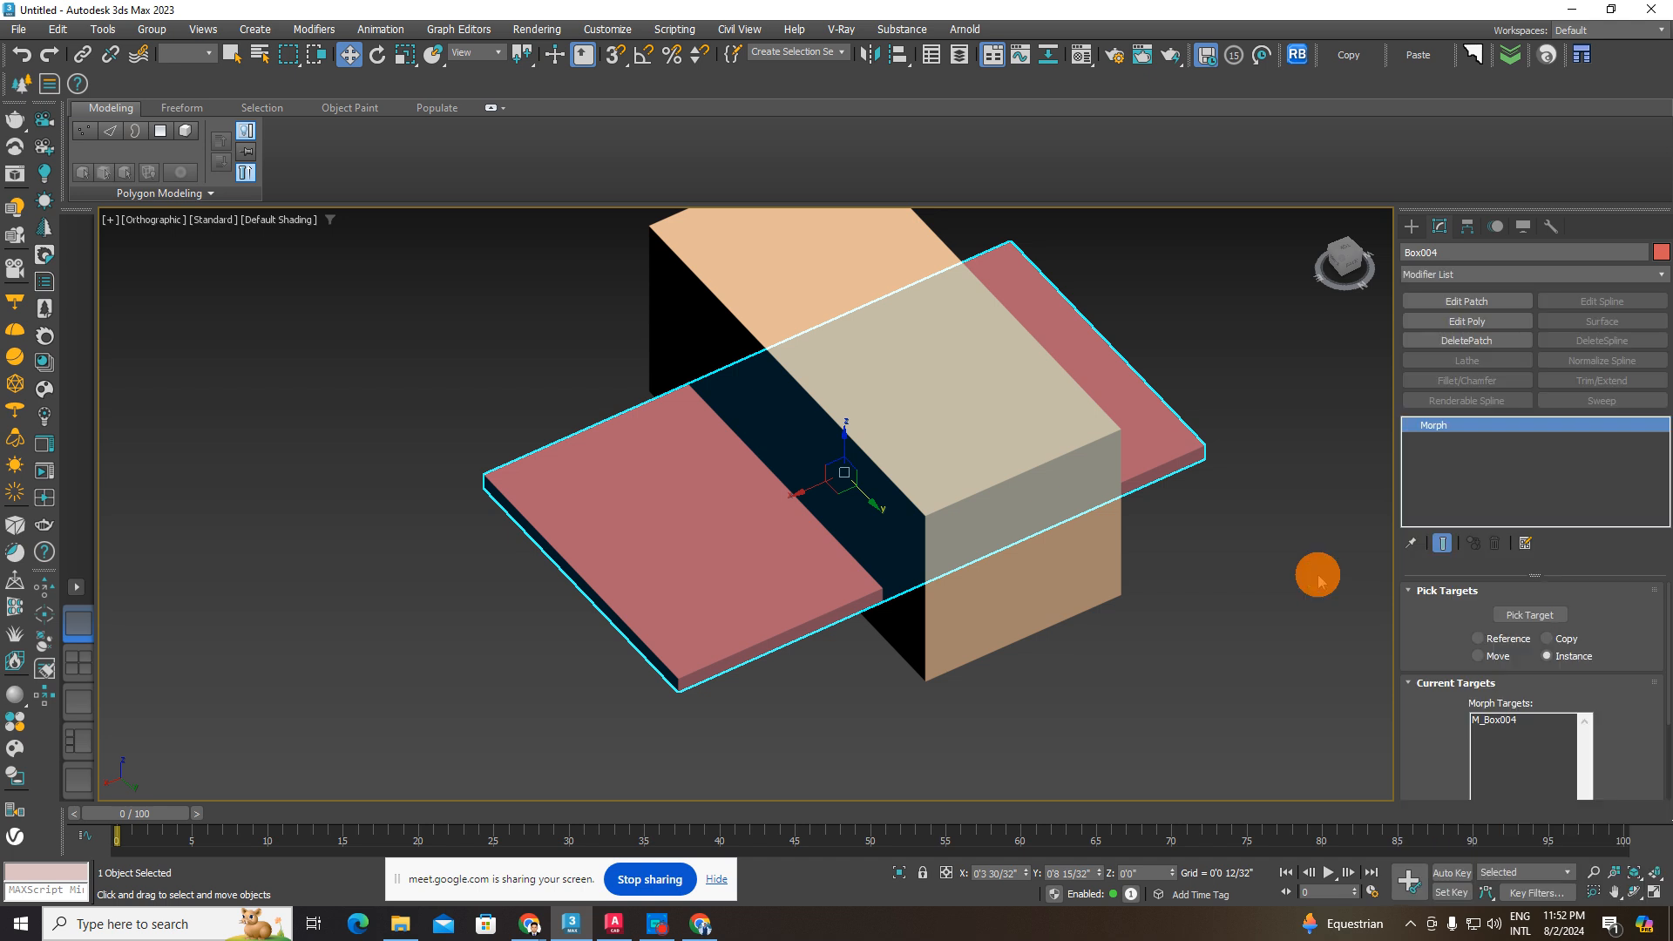
pyautogui.click(1239, 568)
pyautogui.click(1057, 484)
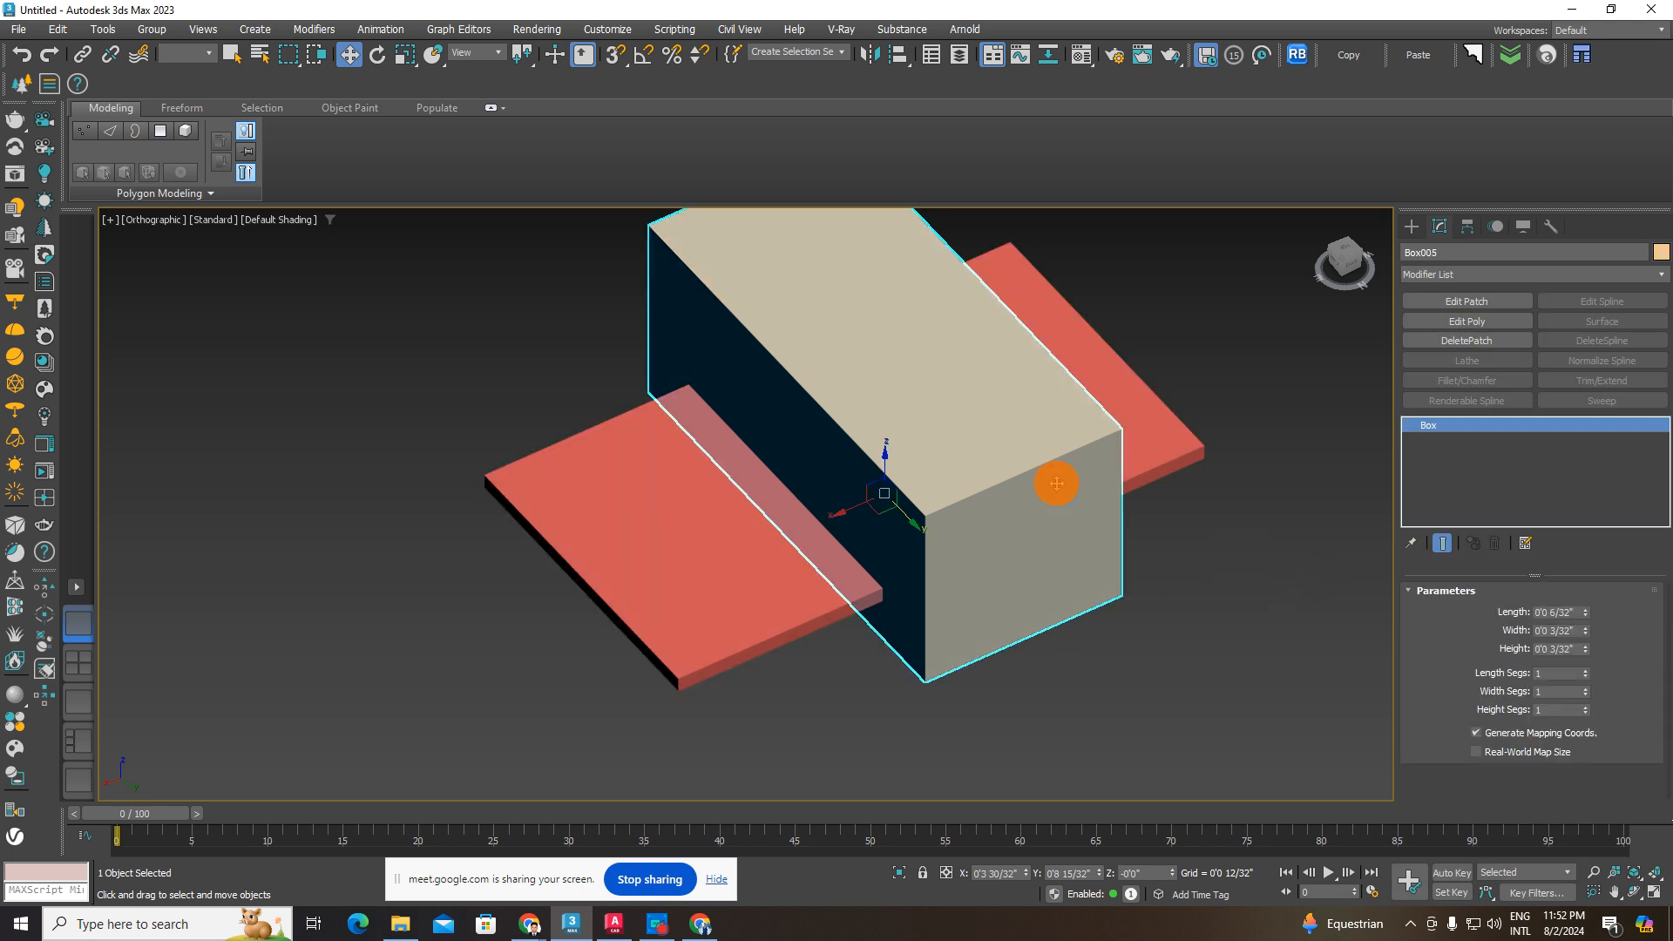
pyautogui.click(1196, 549)
pyautogui.click(766, 579)
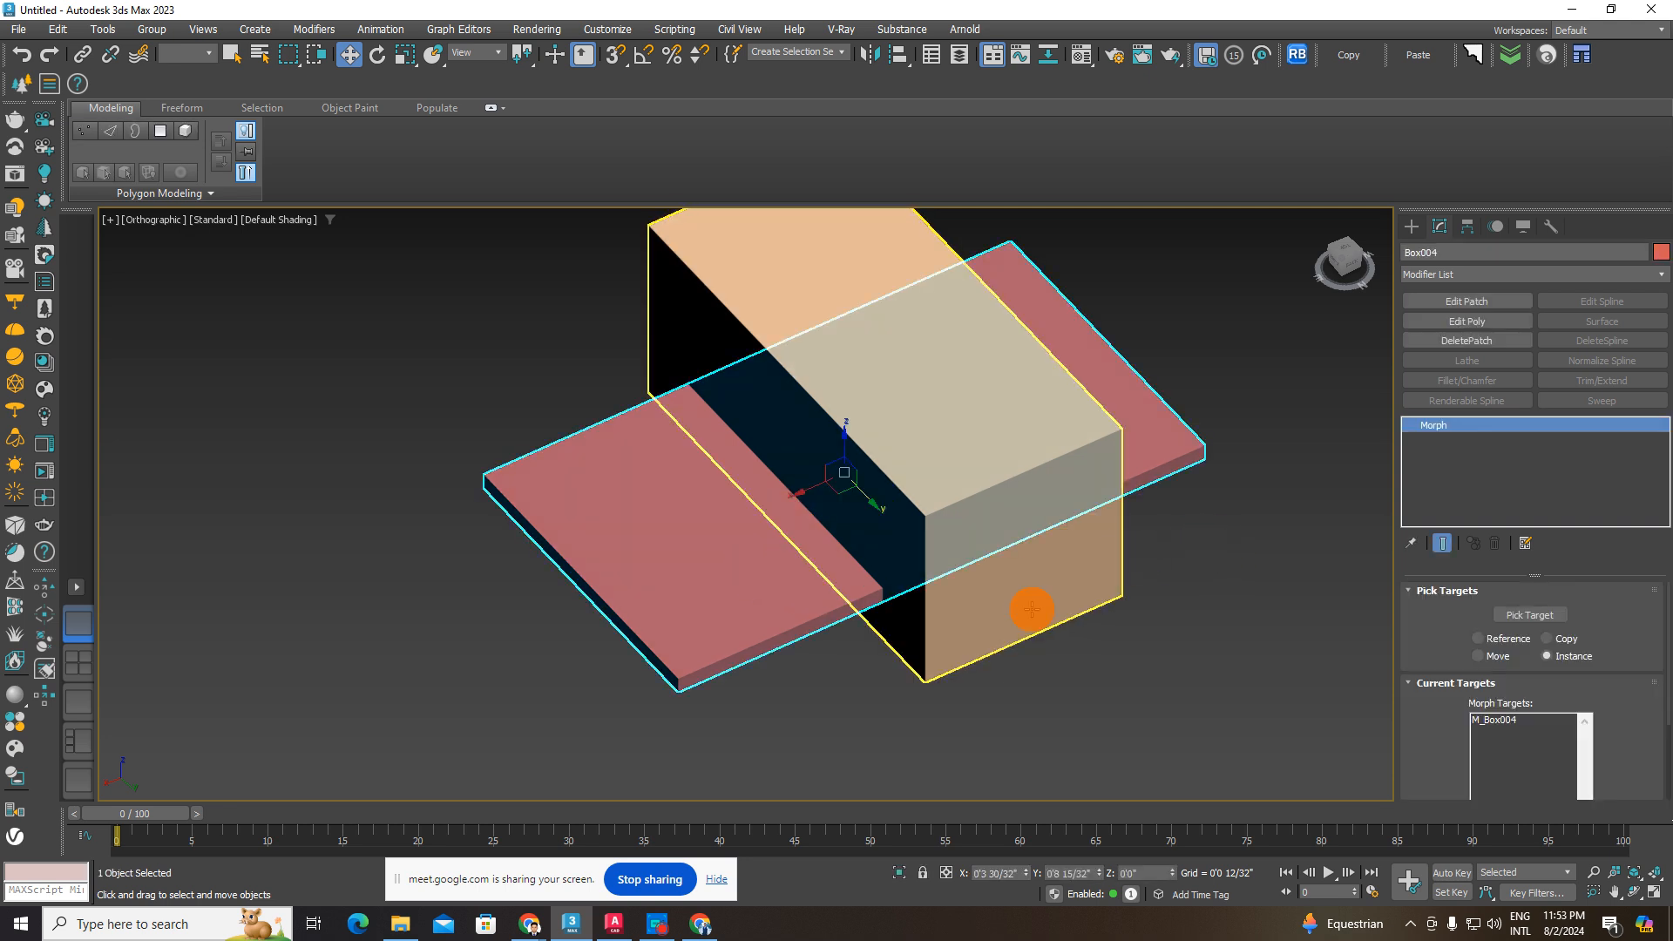
pyautogui.click(1188, 586)
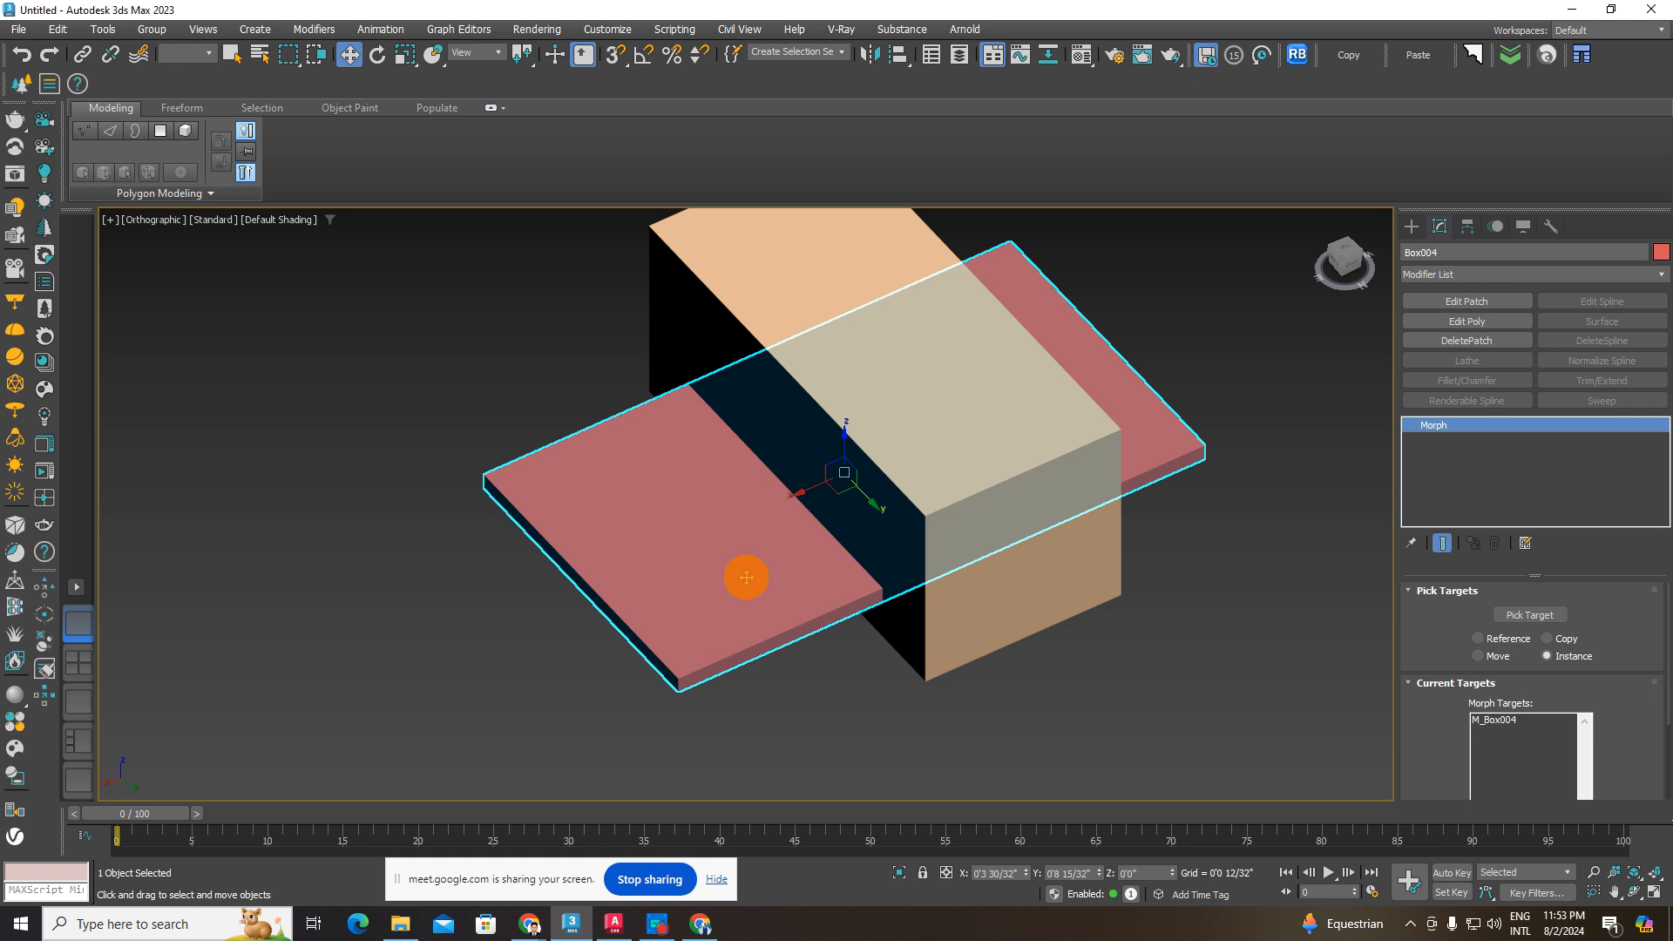
pyautogui.moveTo(746, 578); pyautogui.dragTo(702, 606, button='middle')
pyautogui.scroll(-5, 775, 575)
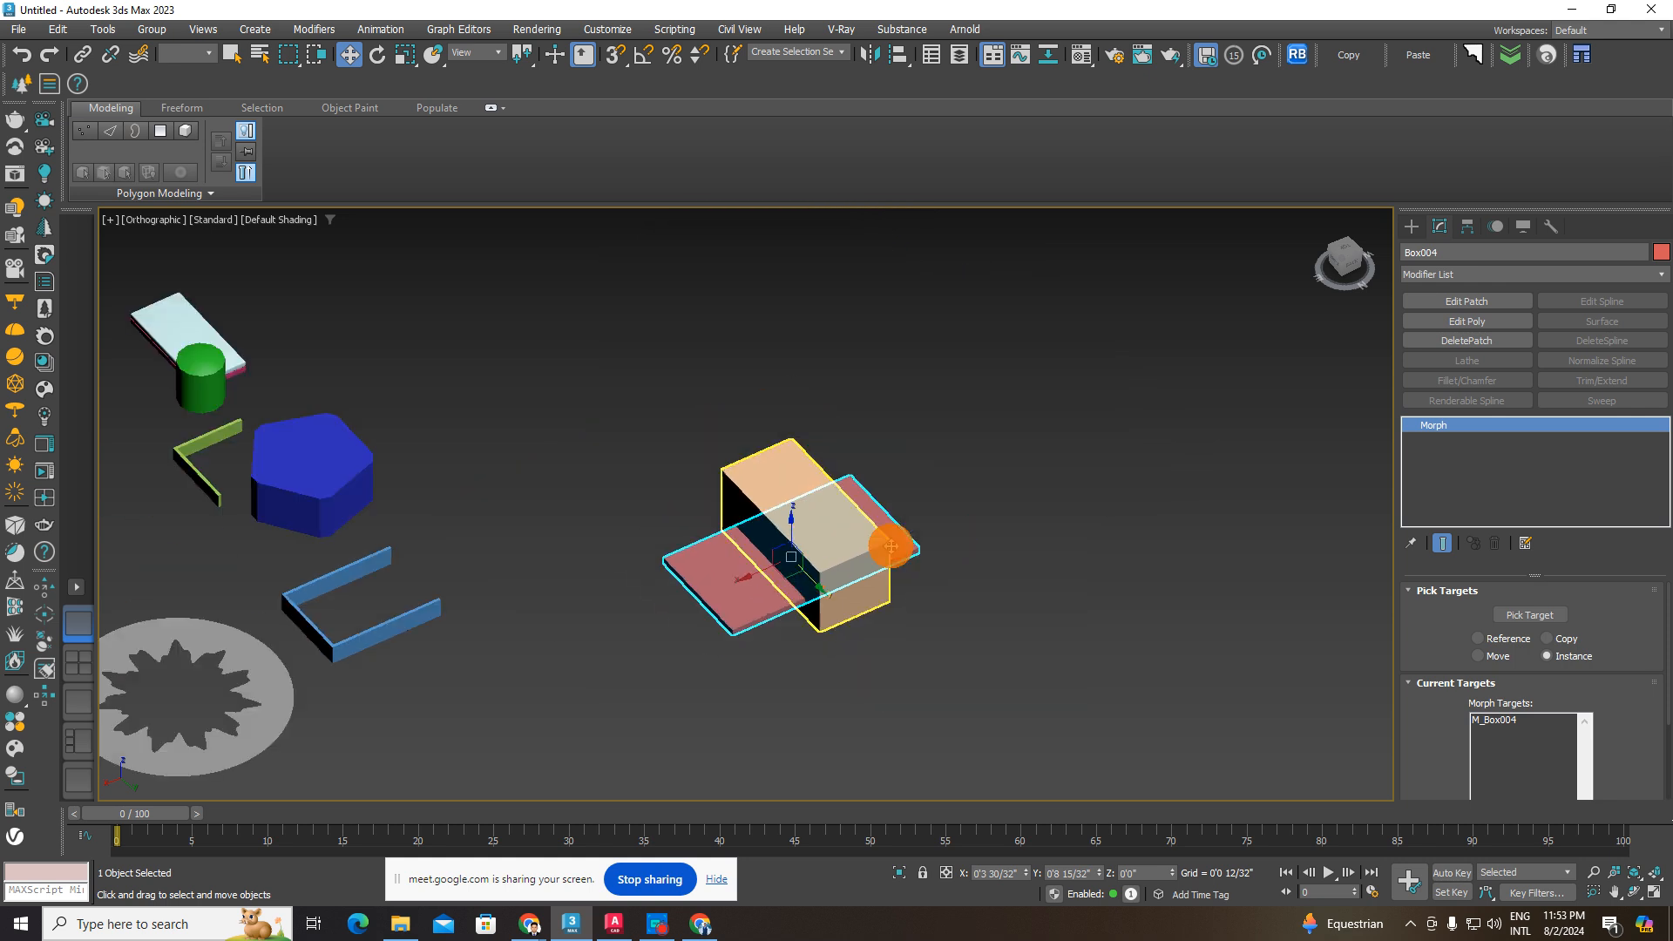
pyautogui.press('Delete')
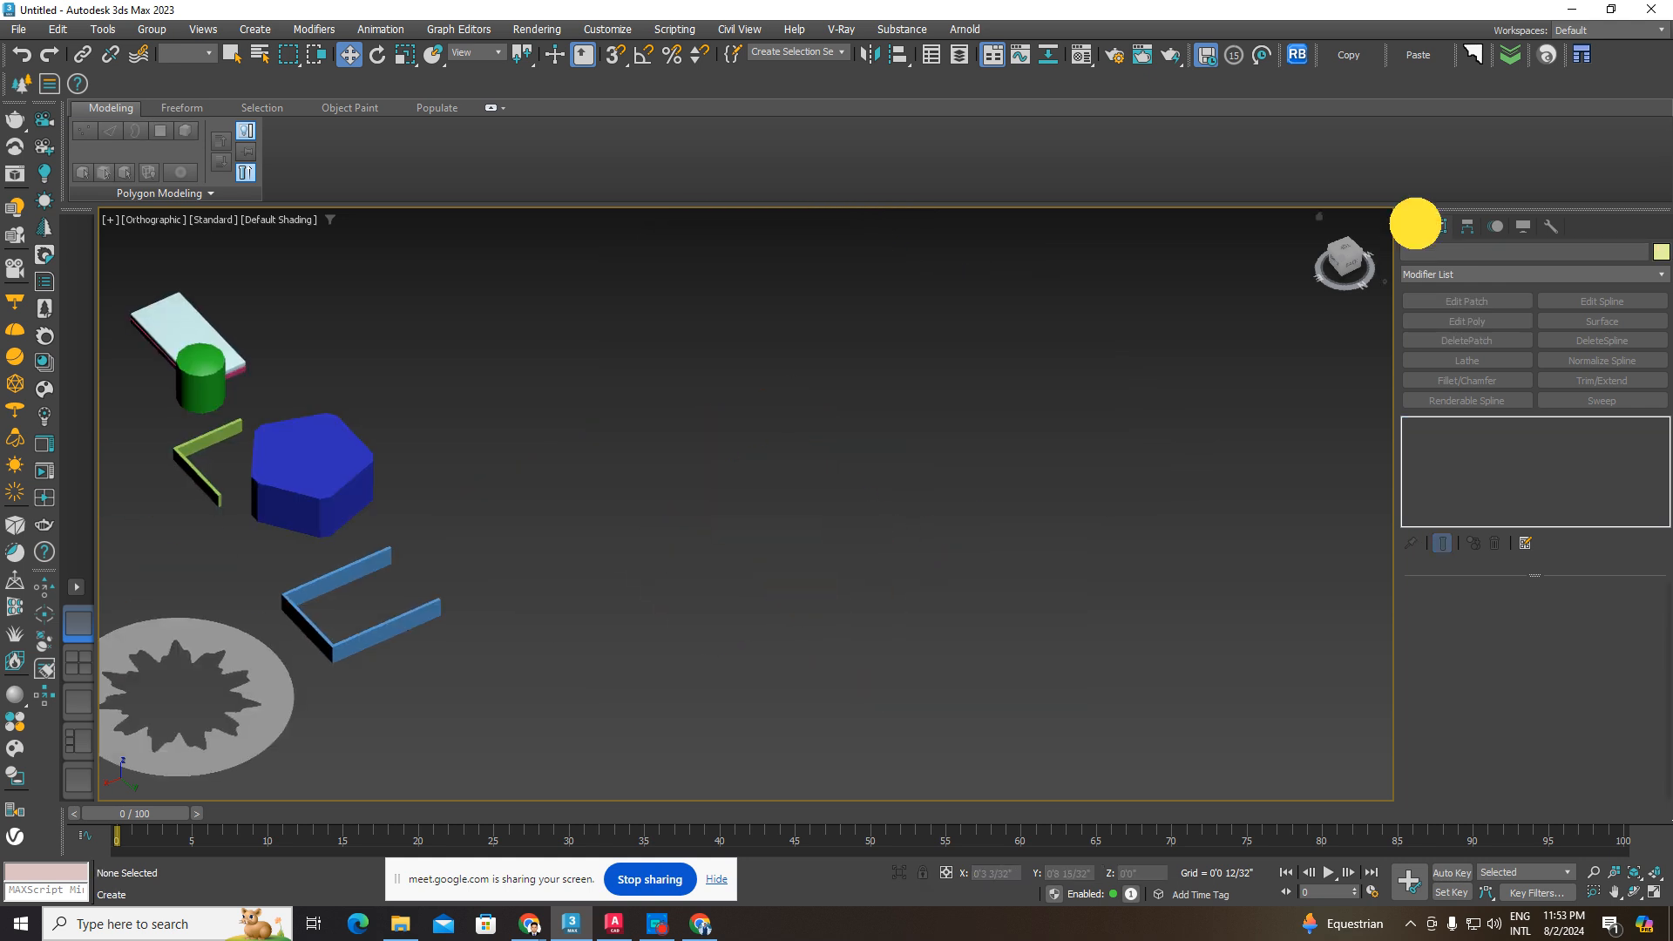
# - Create a thin upright Box as a wall, about 0'0 18/32" wide and 0'0 14/32" high, in the empty area beside the existing shapes
pyautogui.click(1412, 225)
pyautogui.click(1436, 279)
pyautogui.click(1445, 297)
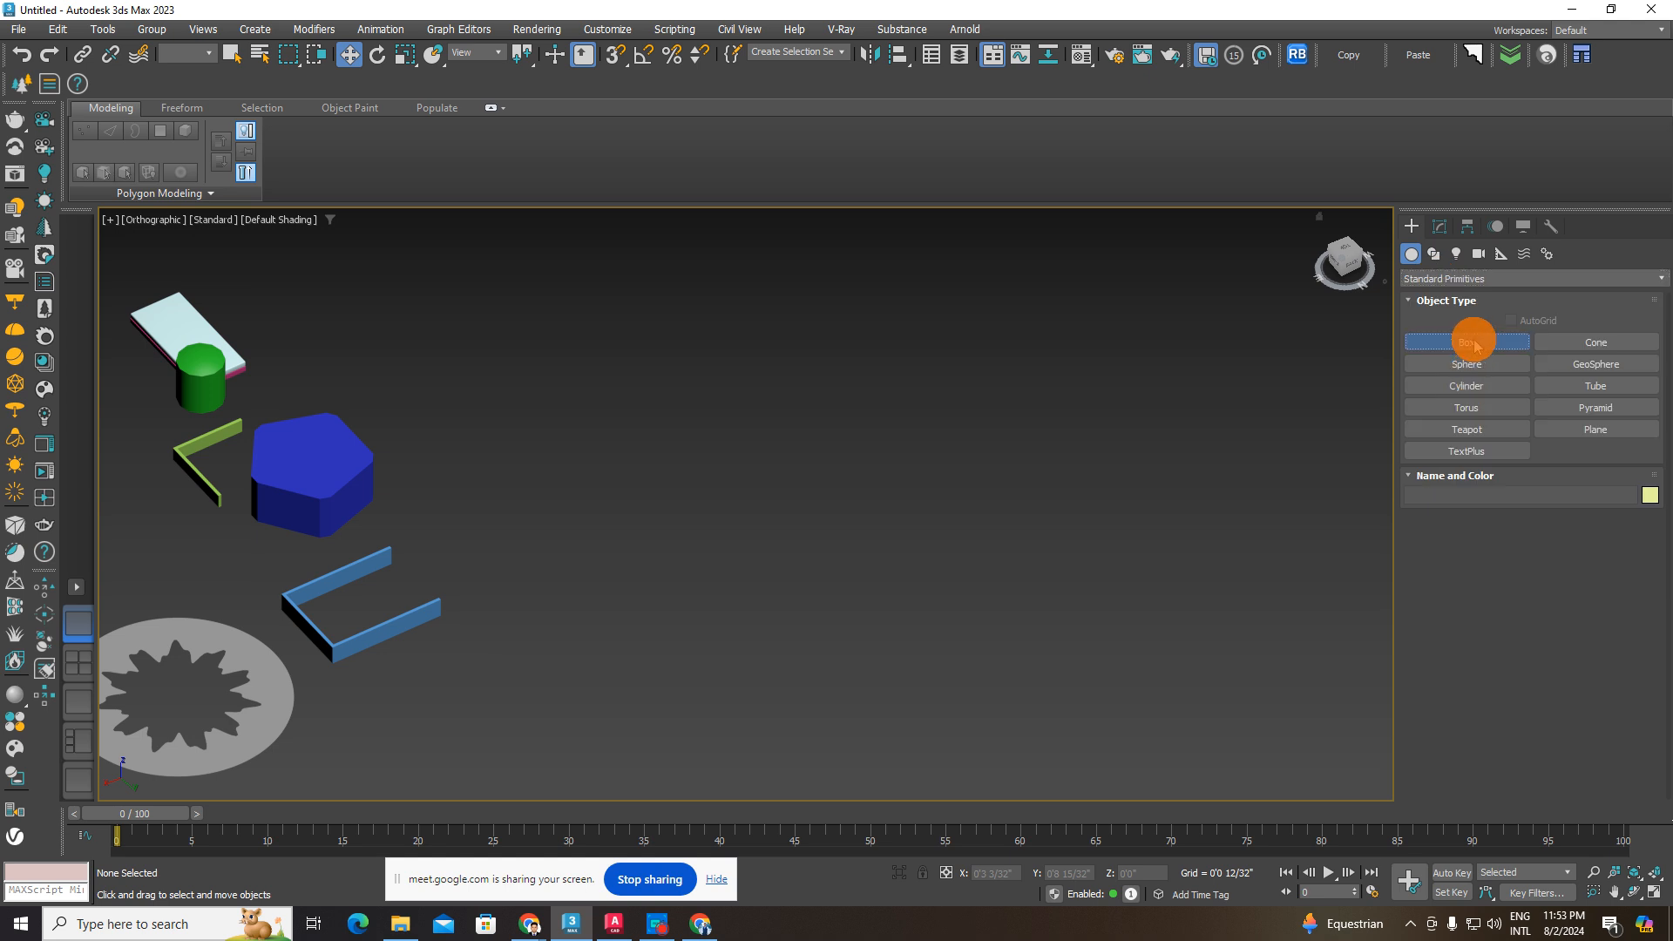
pyautogui.click(1467, 343)
pyautogui.moveTo(730, 503); pyautogui.dragTo(1139, 325)
pyautogui.scroll(-3, 1008, 227)
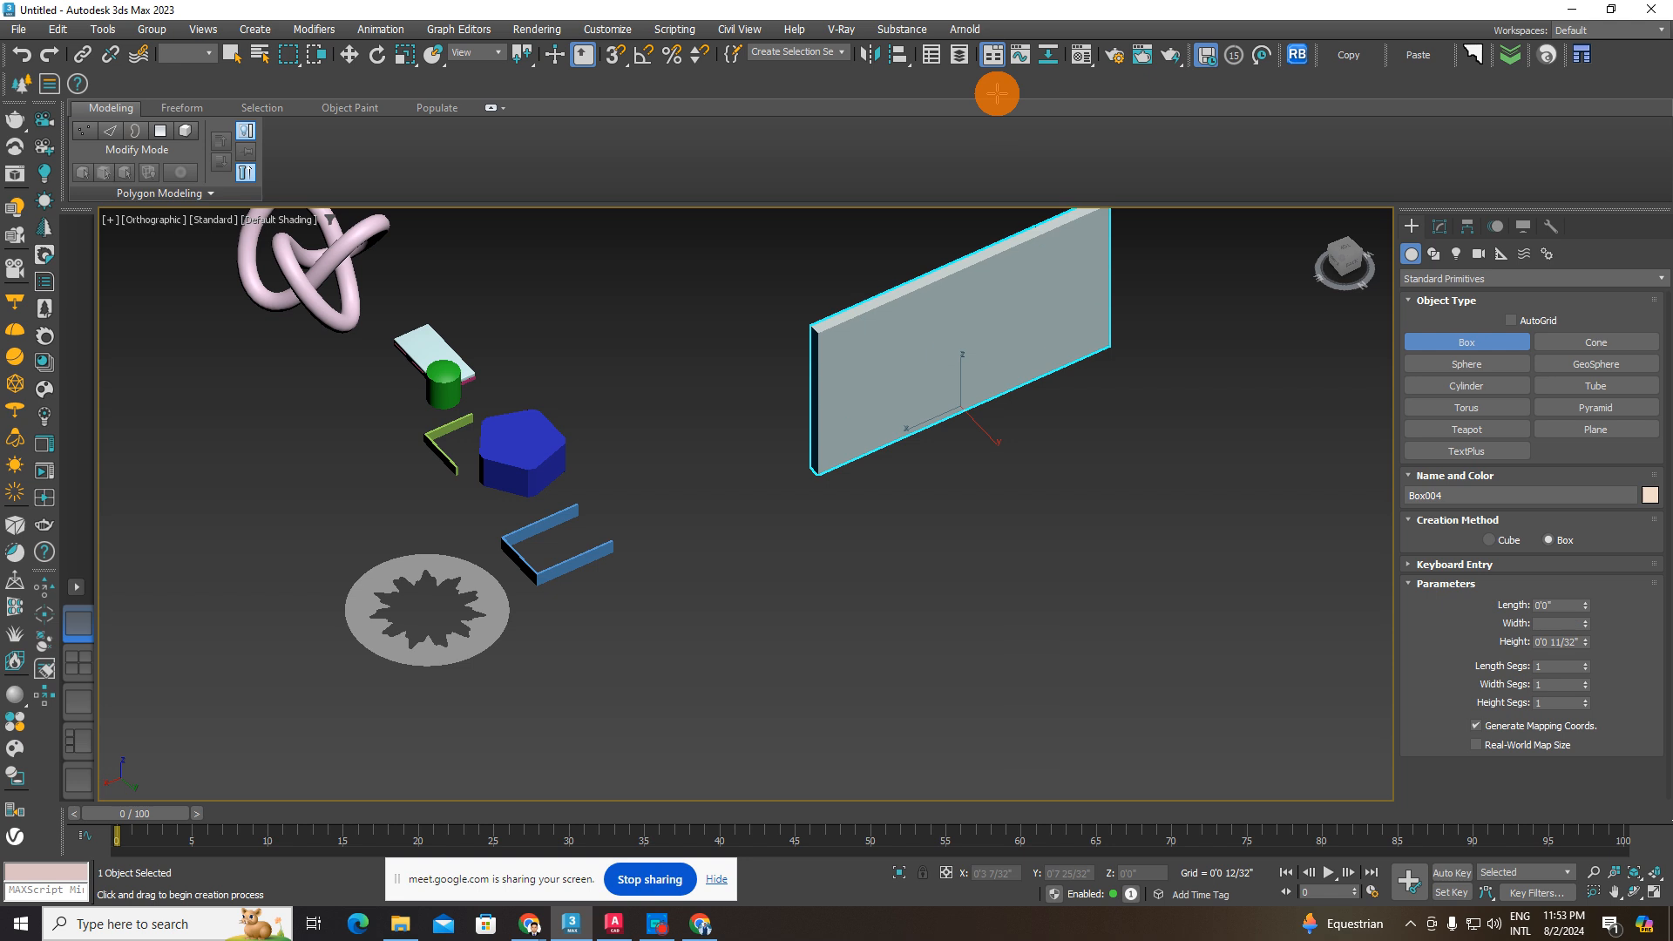
pyautogui.click(991, 53)
pyautogui.moveTo(943, 530); pyautogui.dragTo(914, 635, button='middle')
pyautogui.click(330, 55)
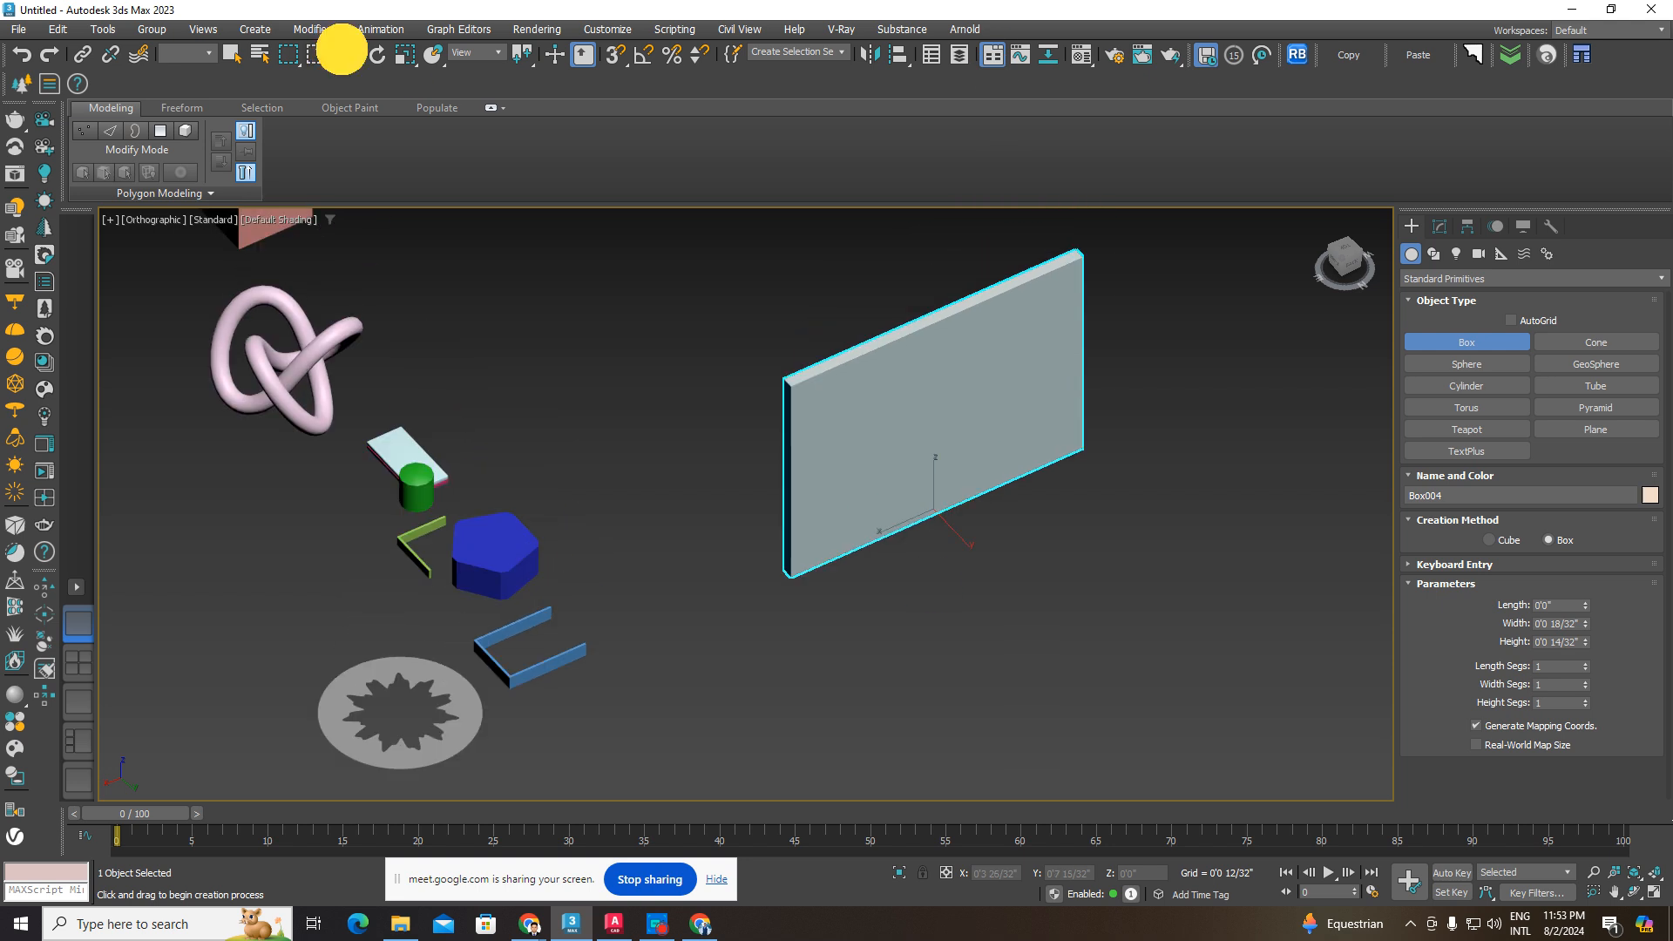
pyautogui.click(344, 51)
# - Create a second Box cutting into the middle of the wall, about 0'0 1/32" long, 0'0 5/32" wide and 0'0 10/32" high
pyautogui.keyDown('alt'); pyautogui.moveTo(912, 546); pyautogui.dragTo(850, 615, button='middle'); pyautogui.keyUp('alt')
pyautogui.scroll(3, 921, 523)
pyautogui.click(1487, 345)
pyautogui.scroll(2, 904, 583)
pyautogui.moveTo(845, 600); pyautogui.dragTo(1065, 601)
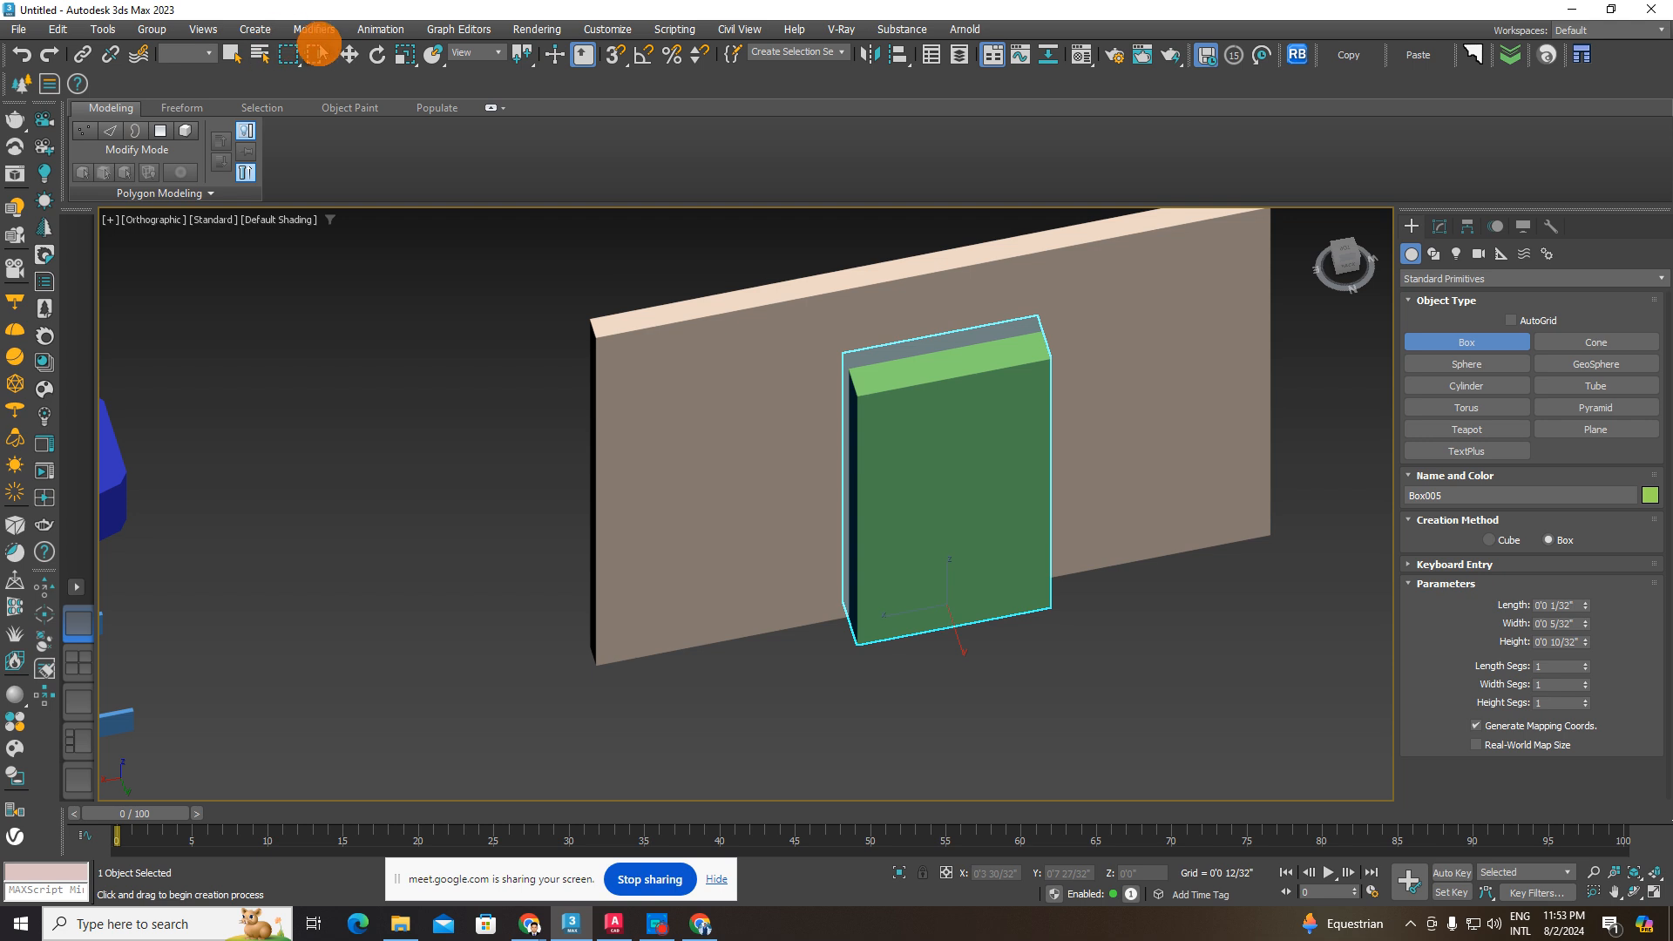
pyautogui.click(349, 54)
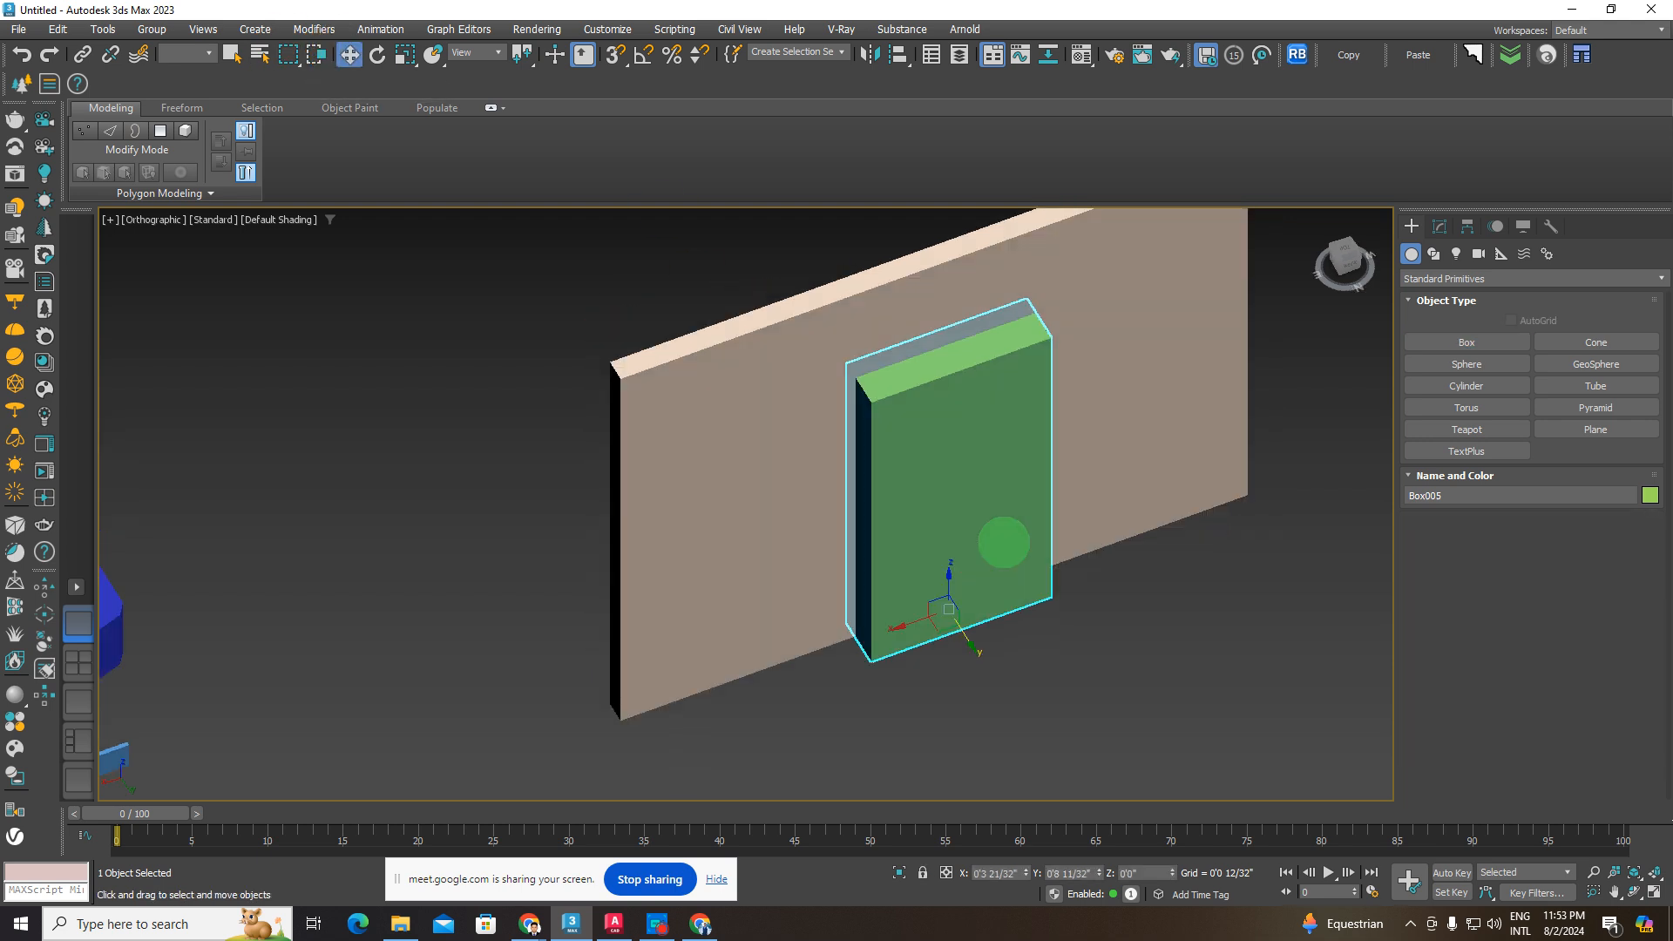
# - Examine from several sides how the green box sits against the wall
pyautogui.keyDown('alt'); pyautogui.moveTo(1001, 549); pyautogui.dragTo(1106, 583, button='middle'); pyautogui.keyUp('alt')
pyautogui.click(985, 523)
pyautogui.hotkey('alt', 'x')
pyautogui.click(985, 523)
pyautogui.hotkey('alt', 'x')
pyautogui.keyDown('alt'); pyautogui.moveTo(985, 538); pyautogui.dragTo(1170, 605, button='middle'); pyautogui.keyUp('alt')
pyautogui.click(1064, 491)
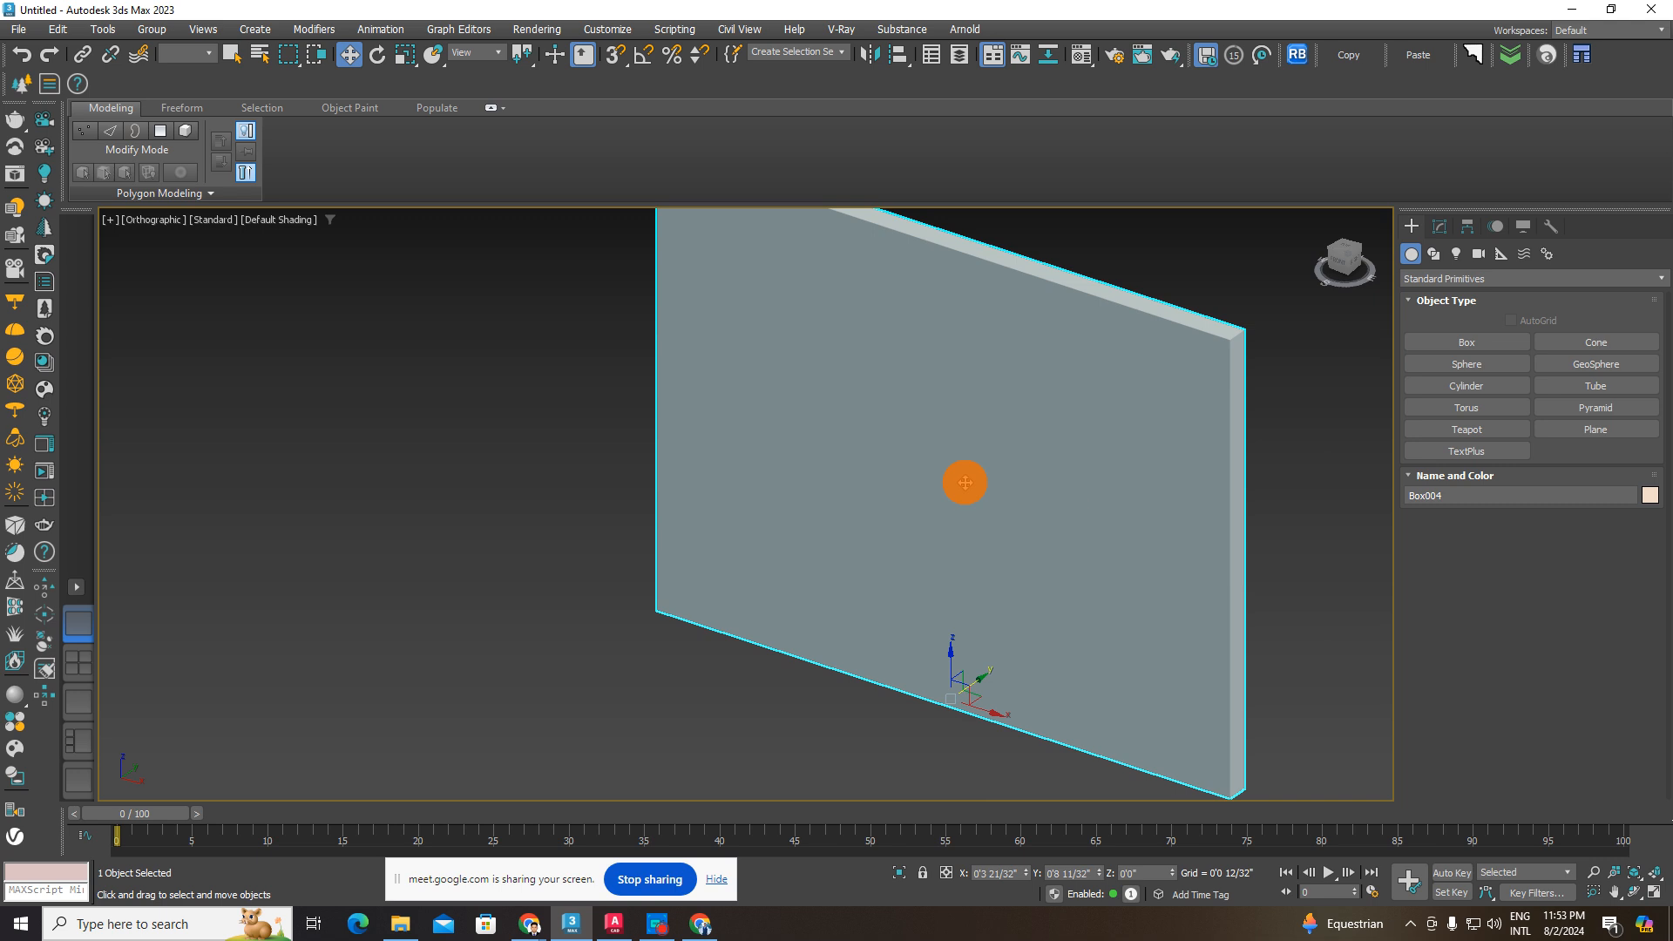
pyautogui.keyDown('alt'); pyautogui.moveTo(964, 482); pyautogui.dragTo(828, 552, button='middle'); pyautogui.keyUp('alt')
pyautogui.click(995, 482)
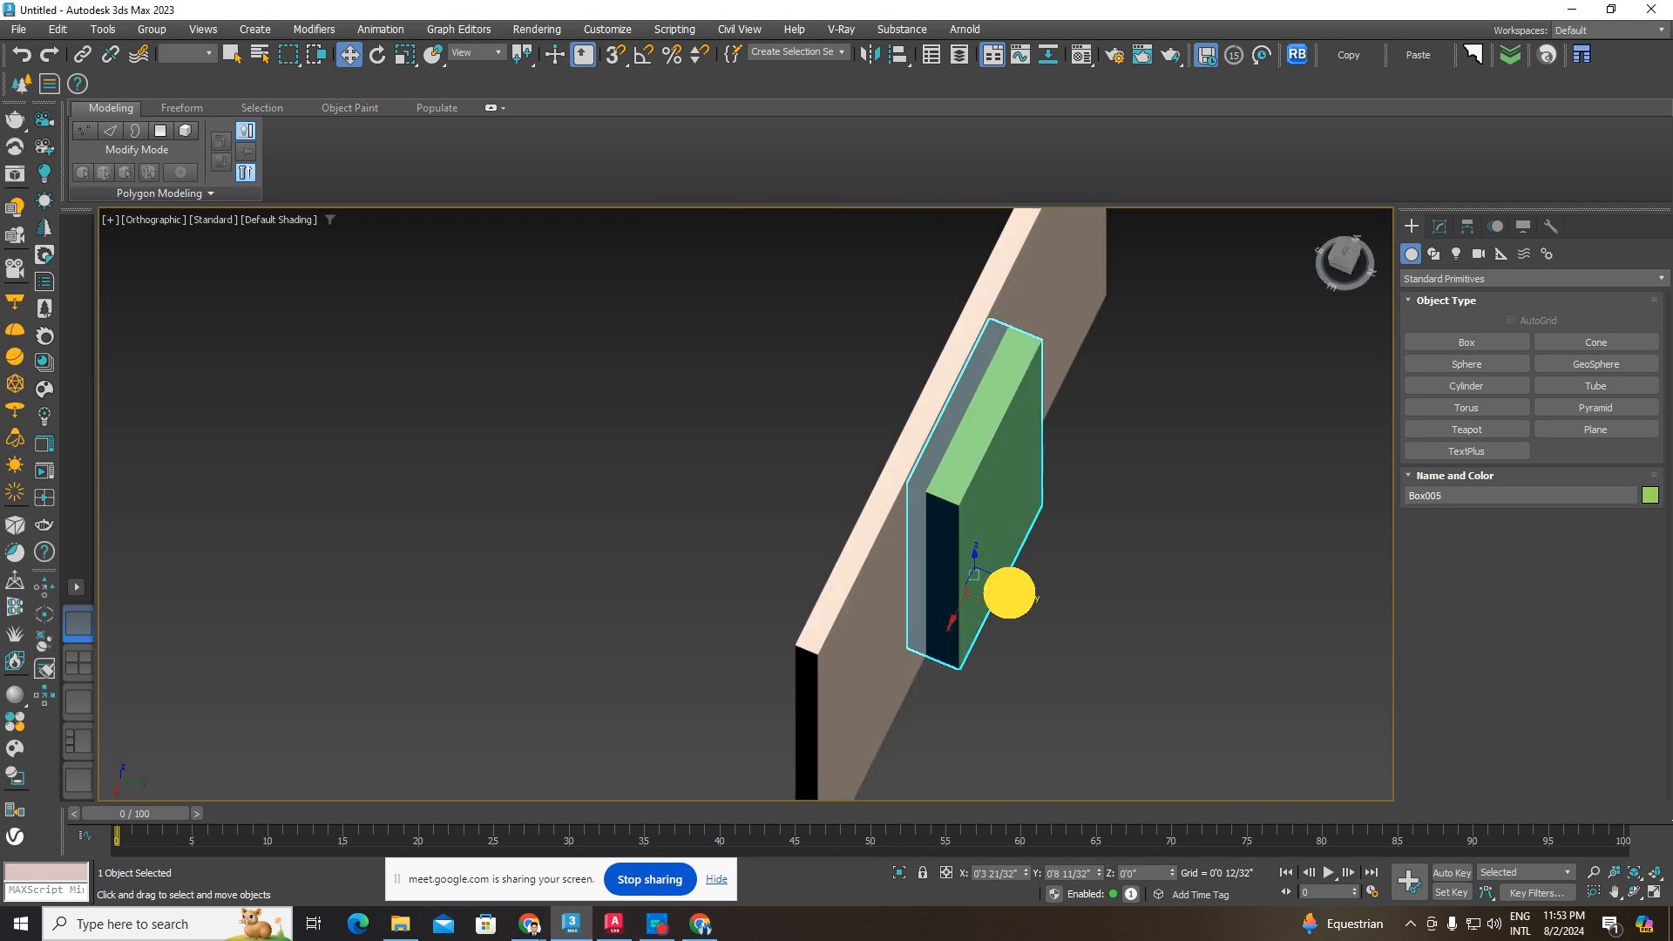
pyautogui.keyDown('alt'); pyautogui.moveTo(1010, 593); pyautogui.dragTo(743, 489, button='middle'); pyautogui.keyUp('alt')
pyautogui.click(1073, 760)
pyautogui.click(975, 422)
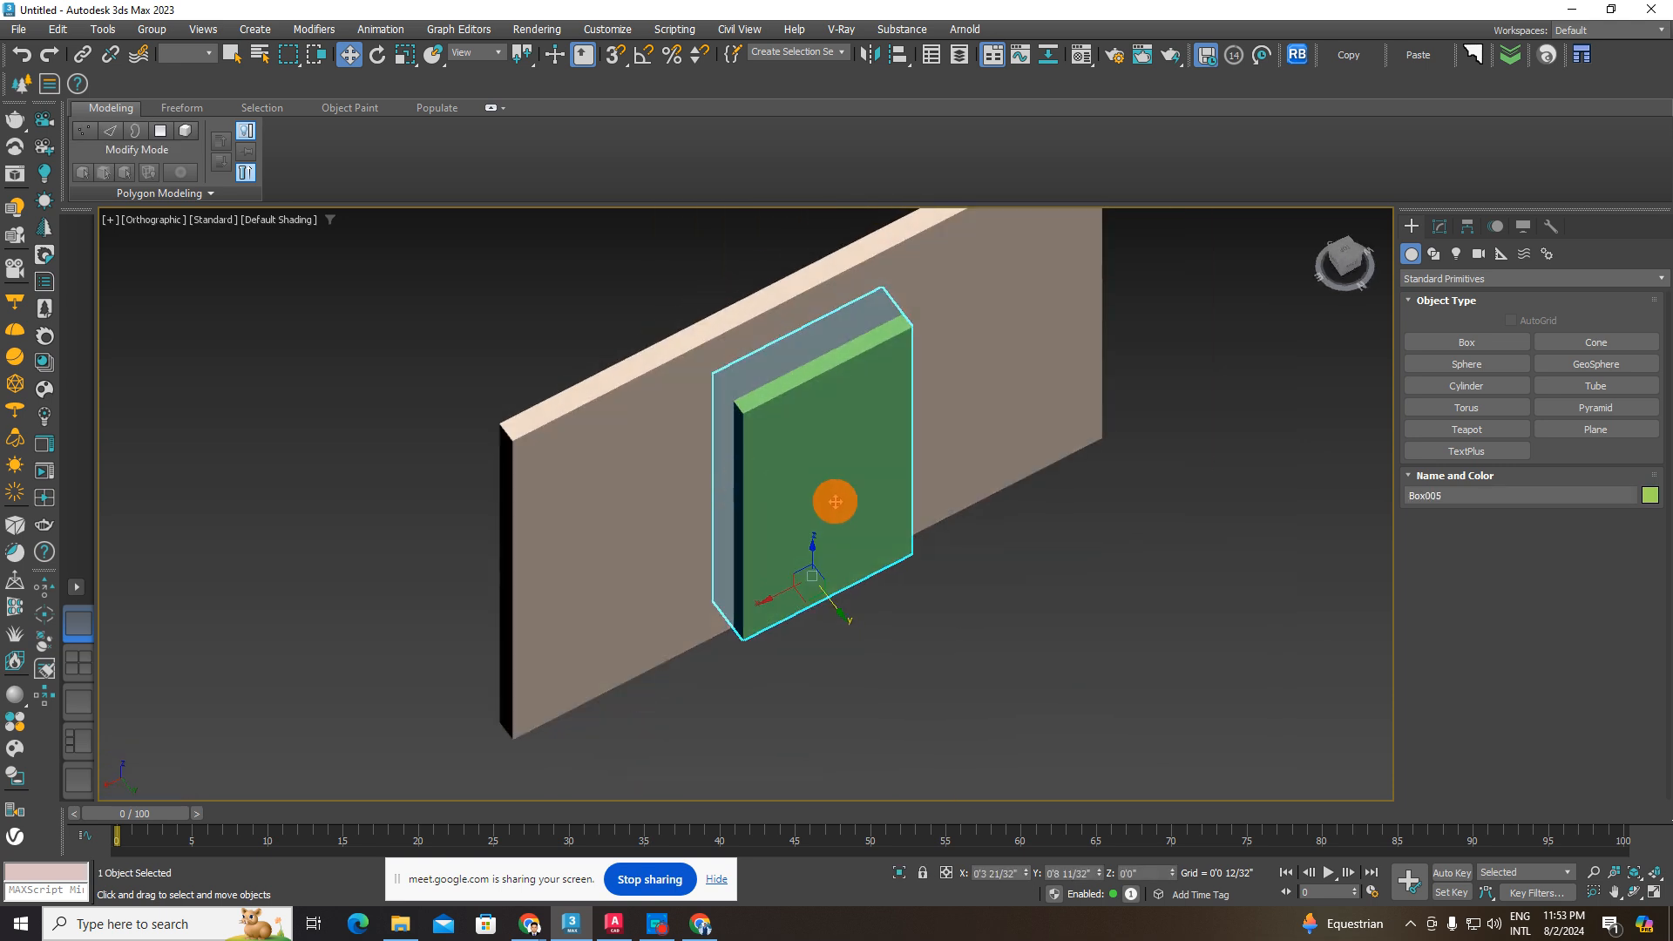
pyautogui.click(1003, 592)
# - Subtract the green box from the wall with the ProBoolean compound object to cut a door opening
pyautogui.click(967, 426)
pyautogui.keyDown('alt'); pyautogui.moveTo(967, 427); pyautogui.dragTo(1067, 546, button='middle'); pyautogui.keyUp('alt')
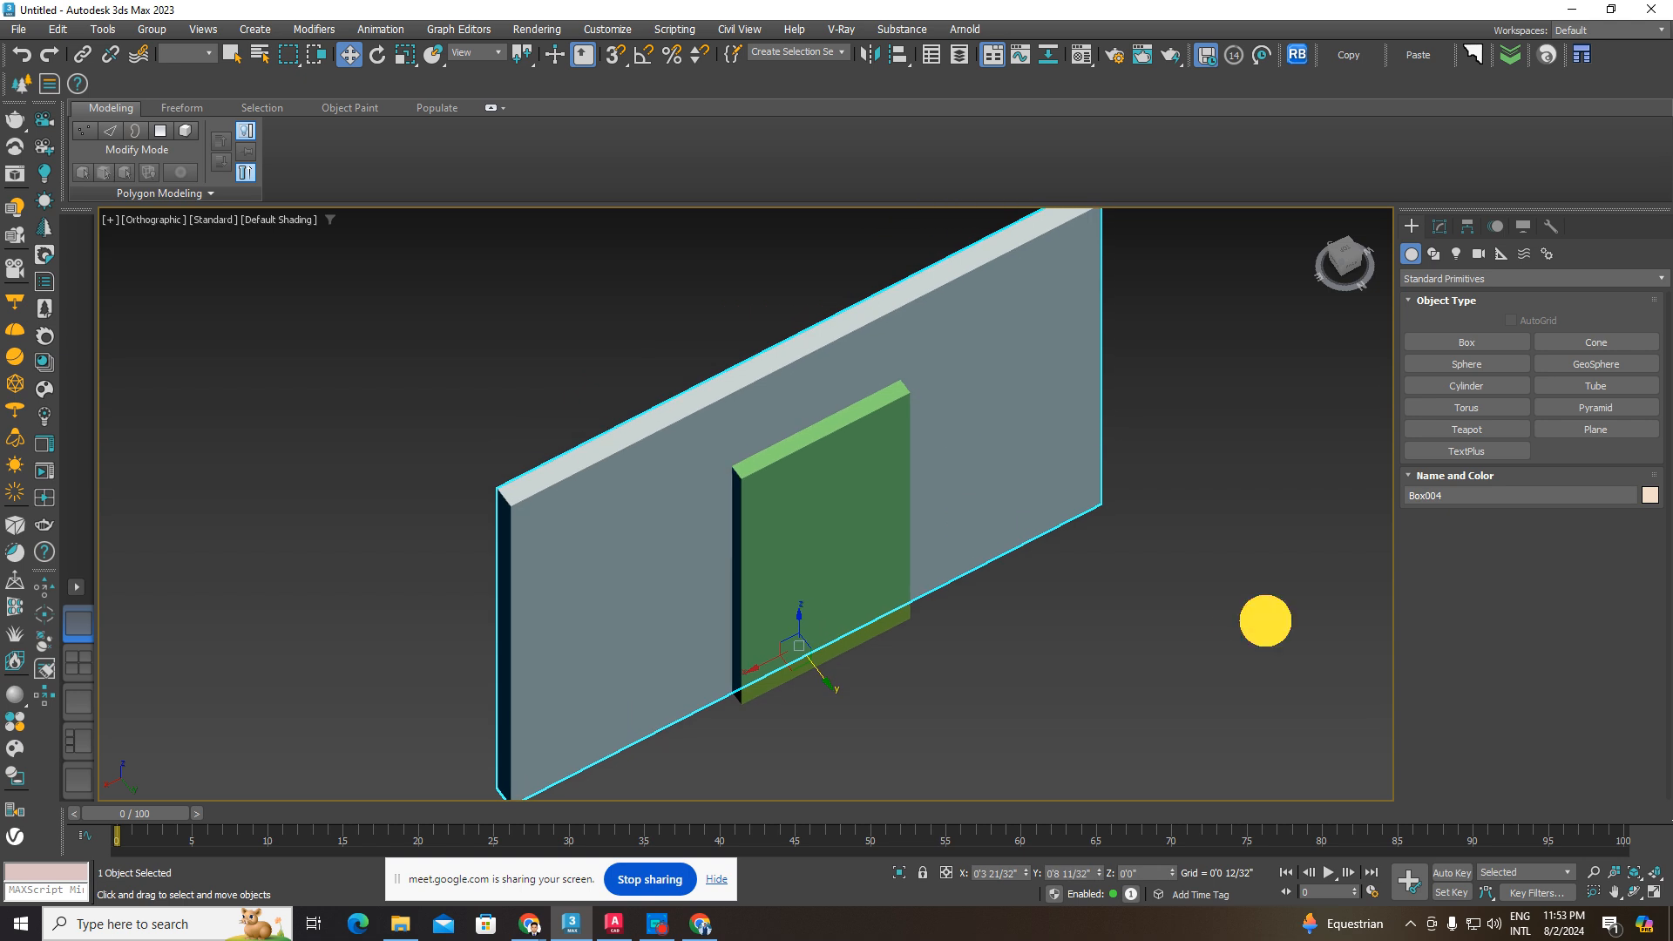
pyautogui.click(1266, 620)
pyautogui.click(1029, 375)
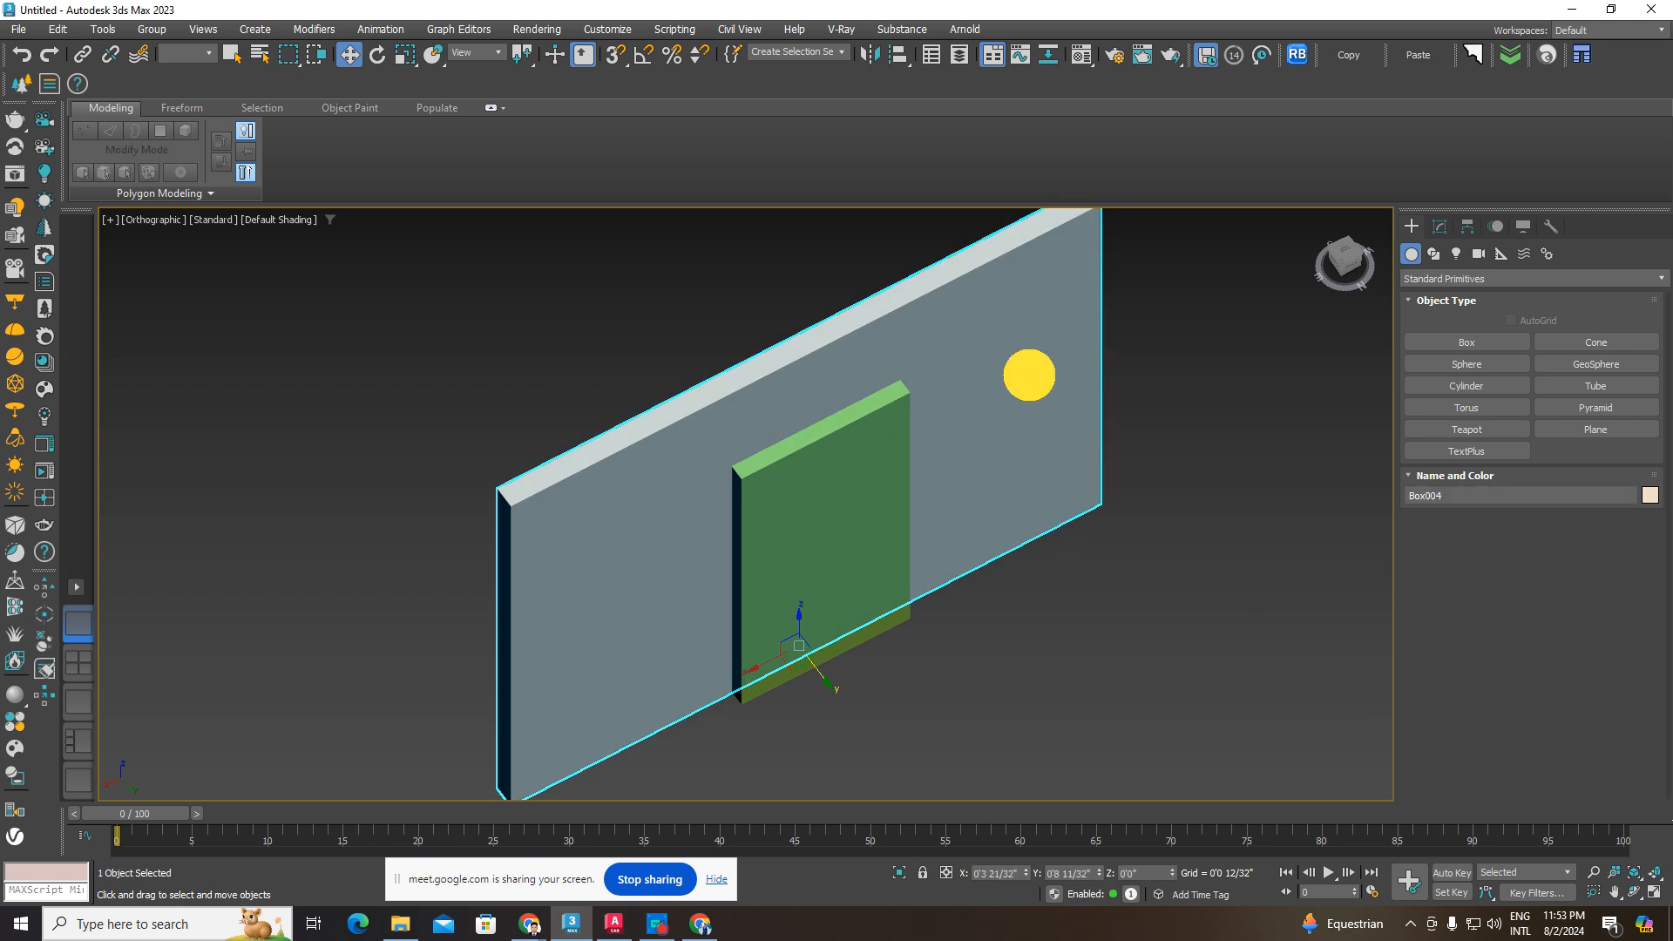
pyautogui.click(1464, 278)
pyautogui.click(1443, 327)
pyautogui.click(1582, 446)
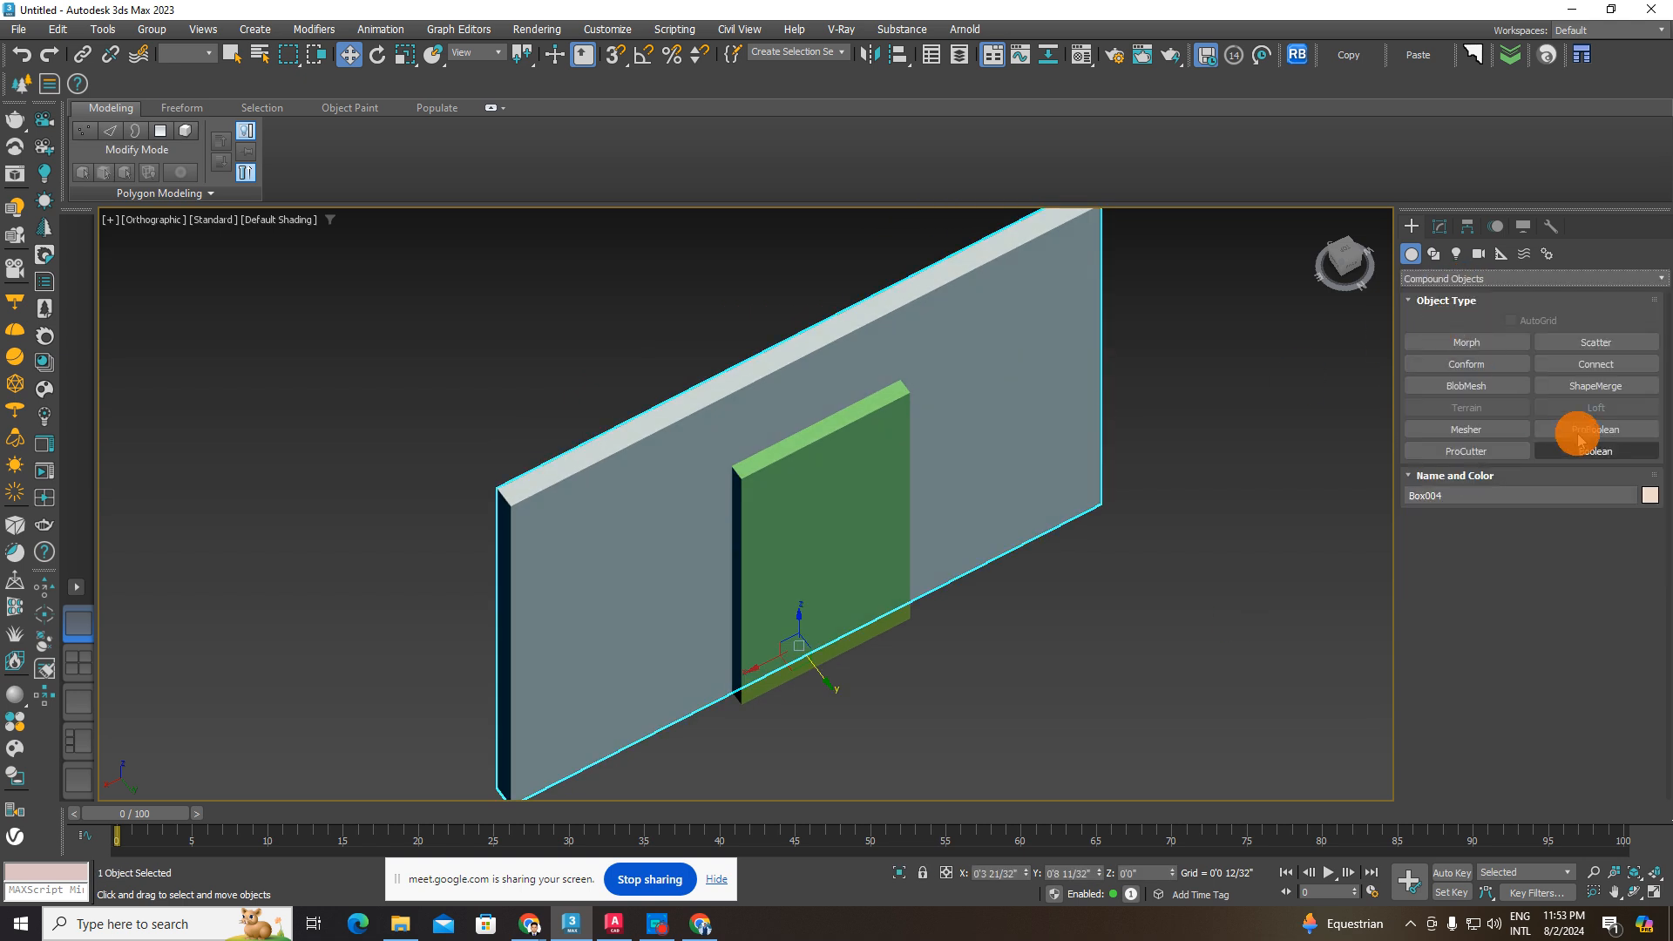
pyautogui.click(1582, 432)
pyautogui.click(1515, 540)
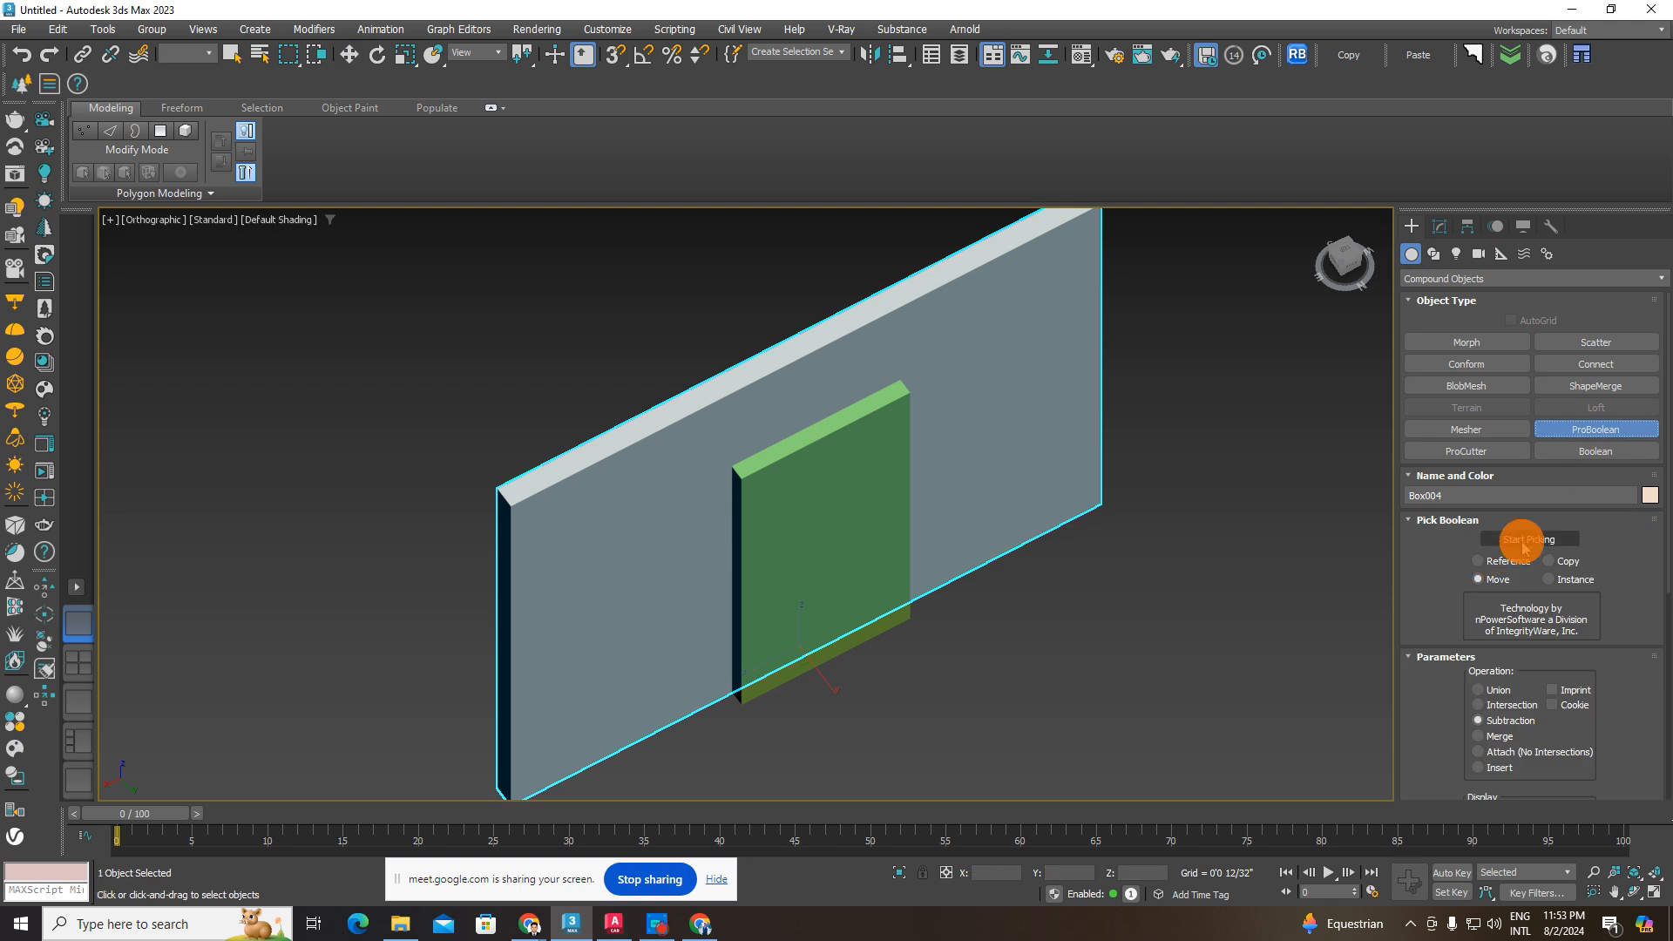
pyautogui.click(838, 568)
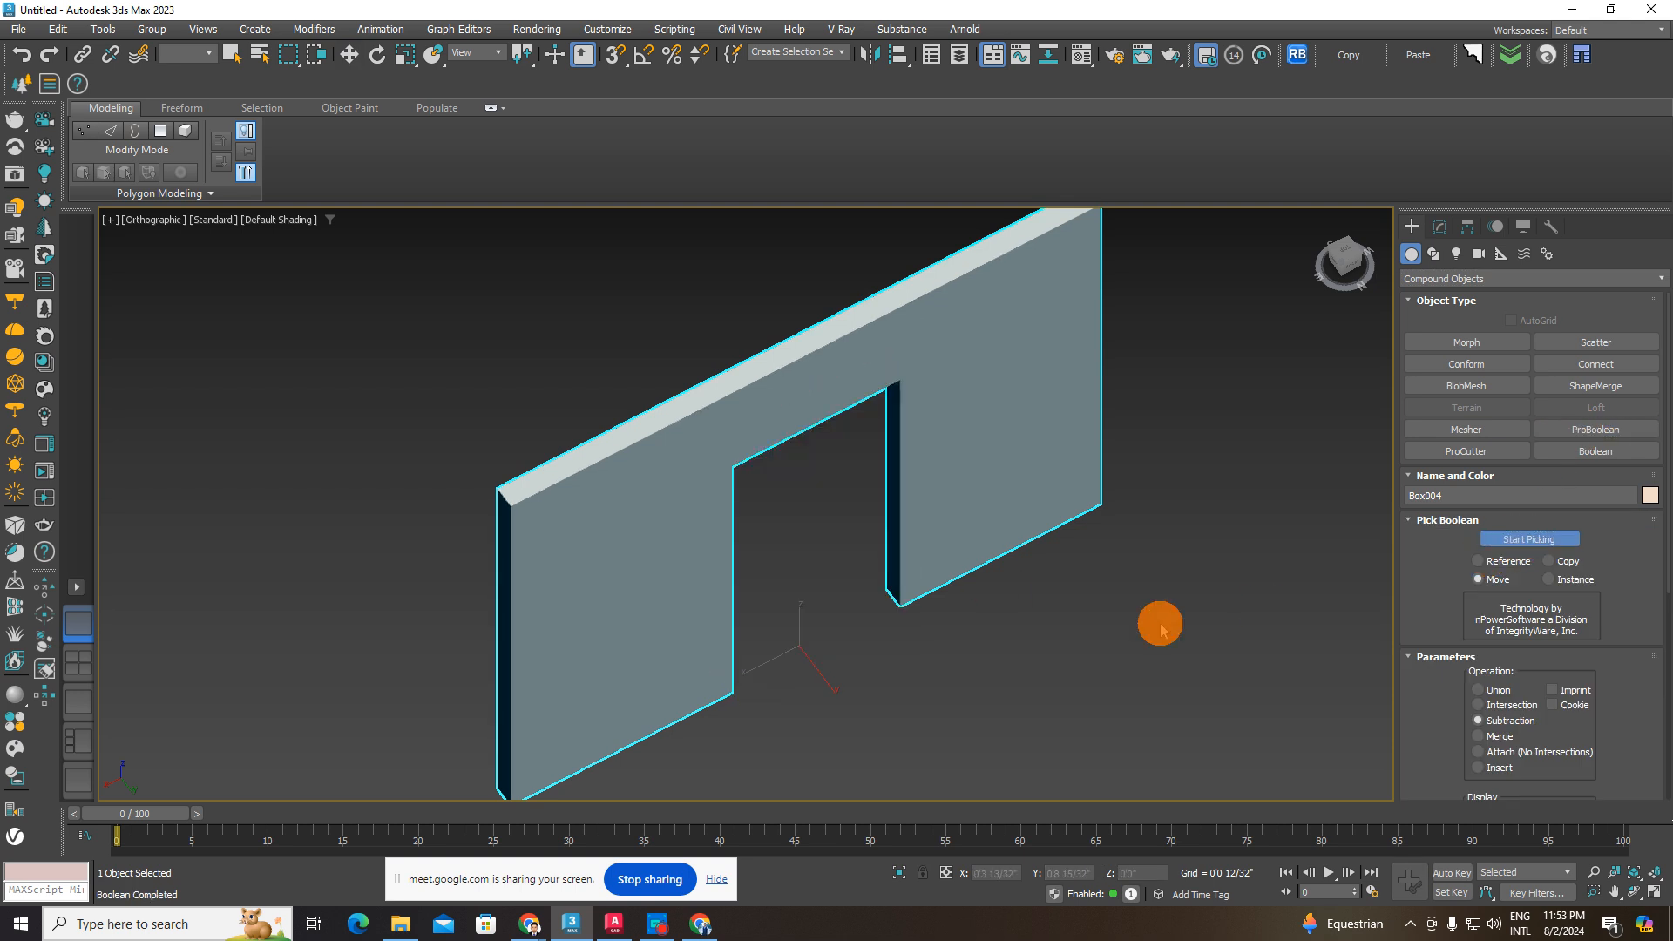
pyautogui.rightClick(1155, 619)
# - Examine the door opening in the wall from different angles
pyautogui.keyDown('alt'); pyautogui.moveTo(949, 403); pyautogui.dragTo(975, 458, button='middle'); pyautogui.keyUp('alt')
pyautogui.click(1031, 532)
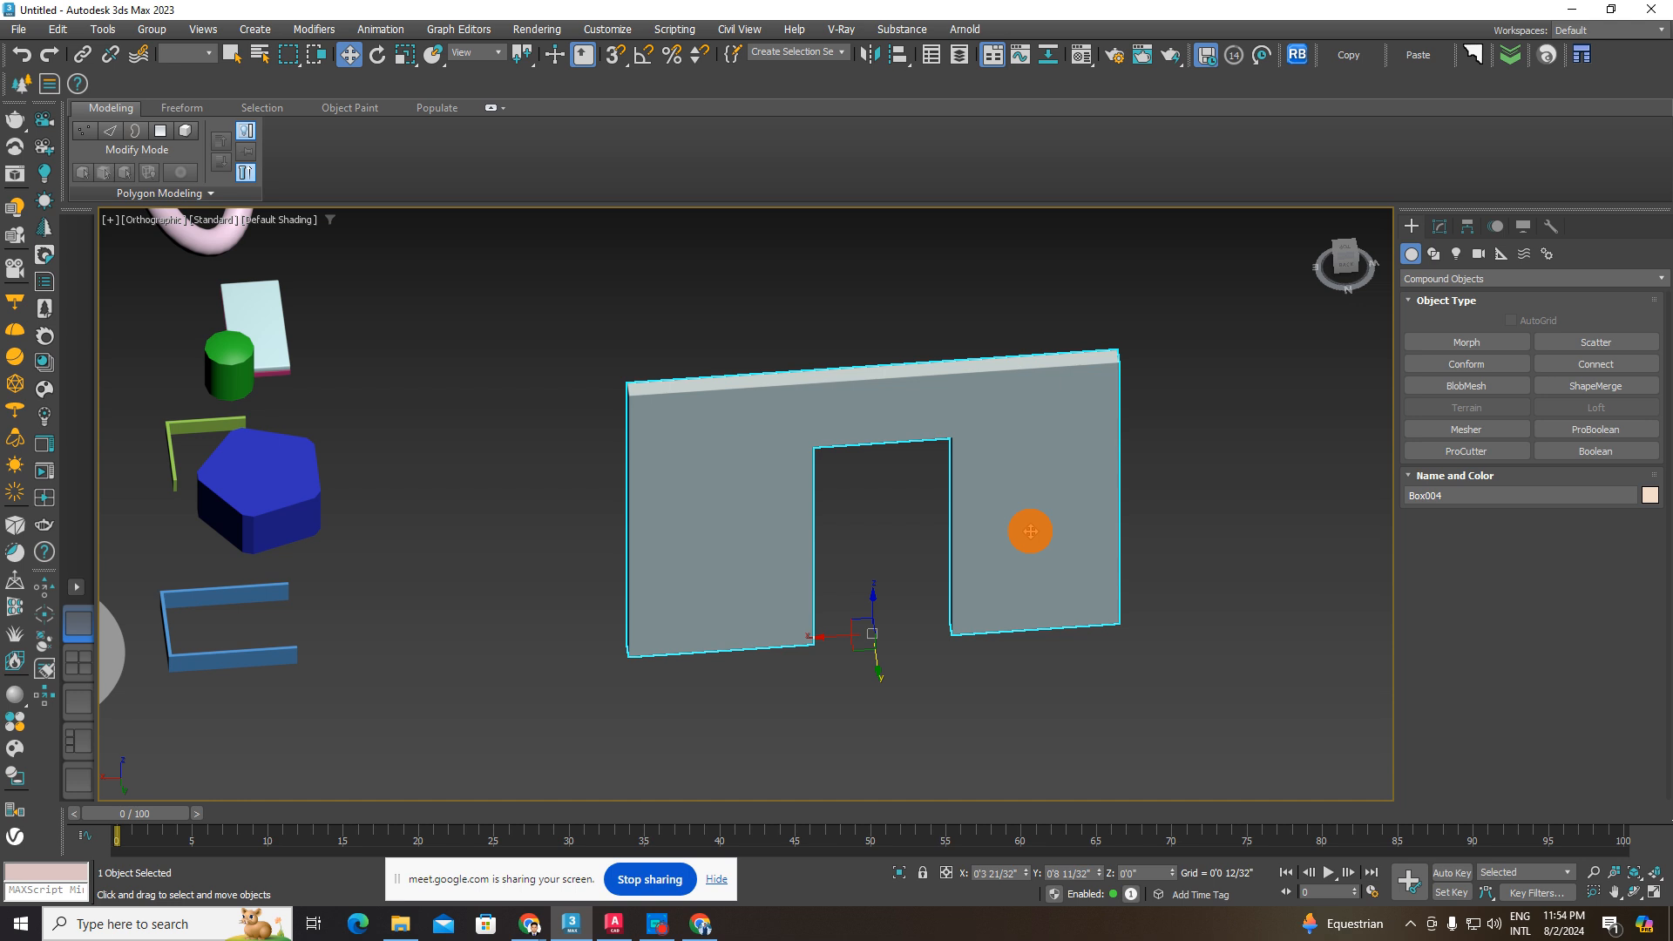
pyautogui.click(1299, 527)
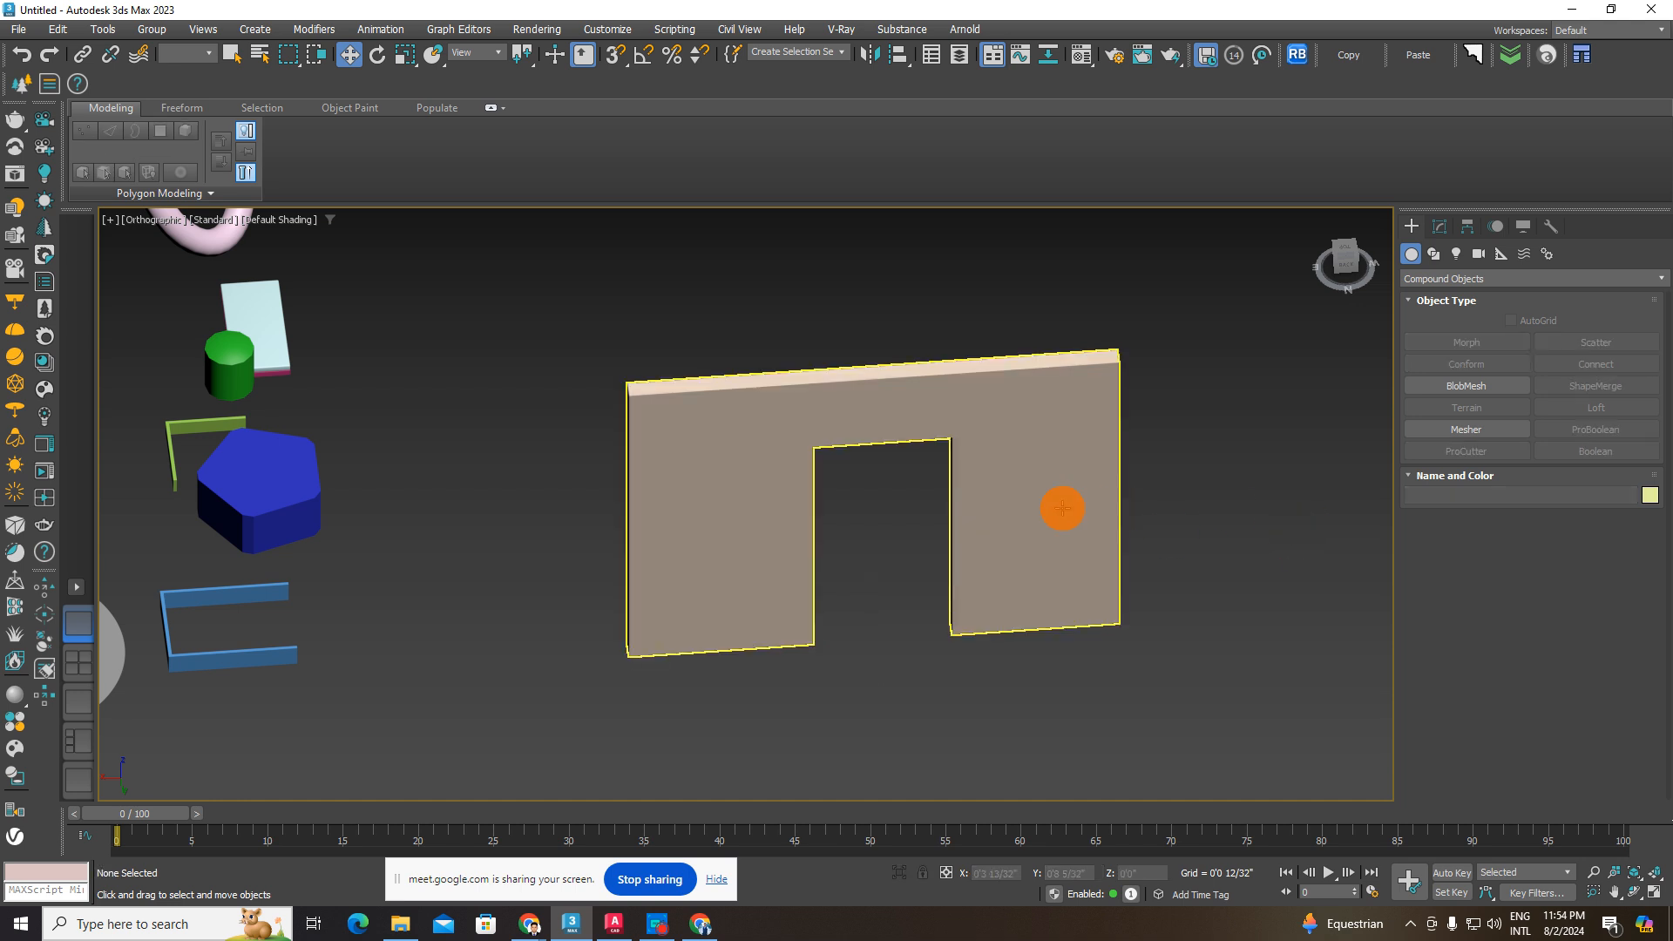
pyautogui.click(1061, 505)
pyautogui.keyDown('alt'); pyautogui.moveTo(1000, 491); pyautogui.dragTo(1067, 523, button='middle'); pyautogui.keyUp('alt')
pyautogui.click(1100, 546)
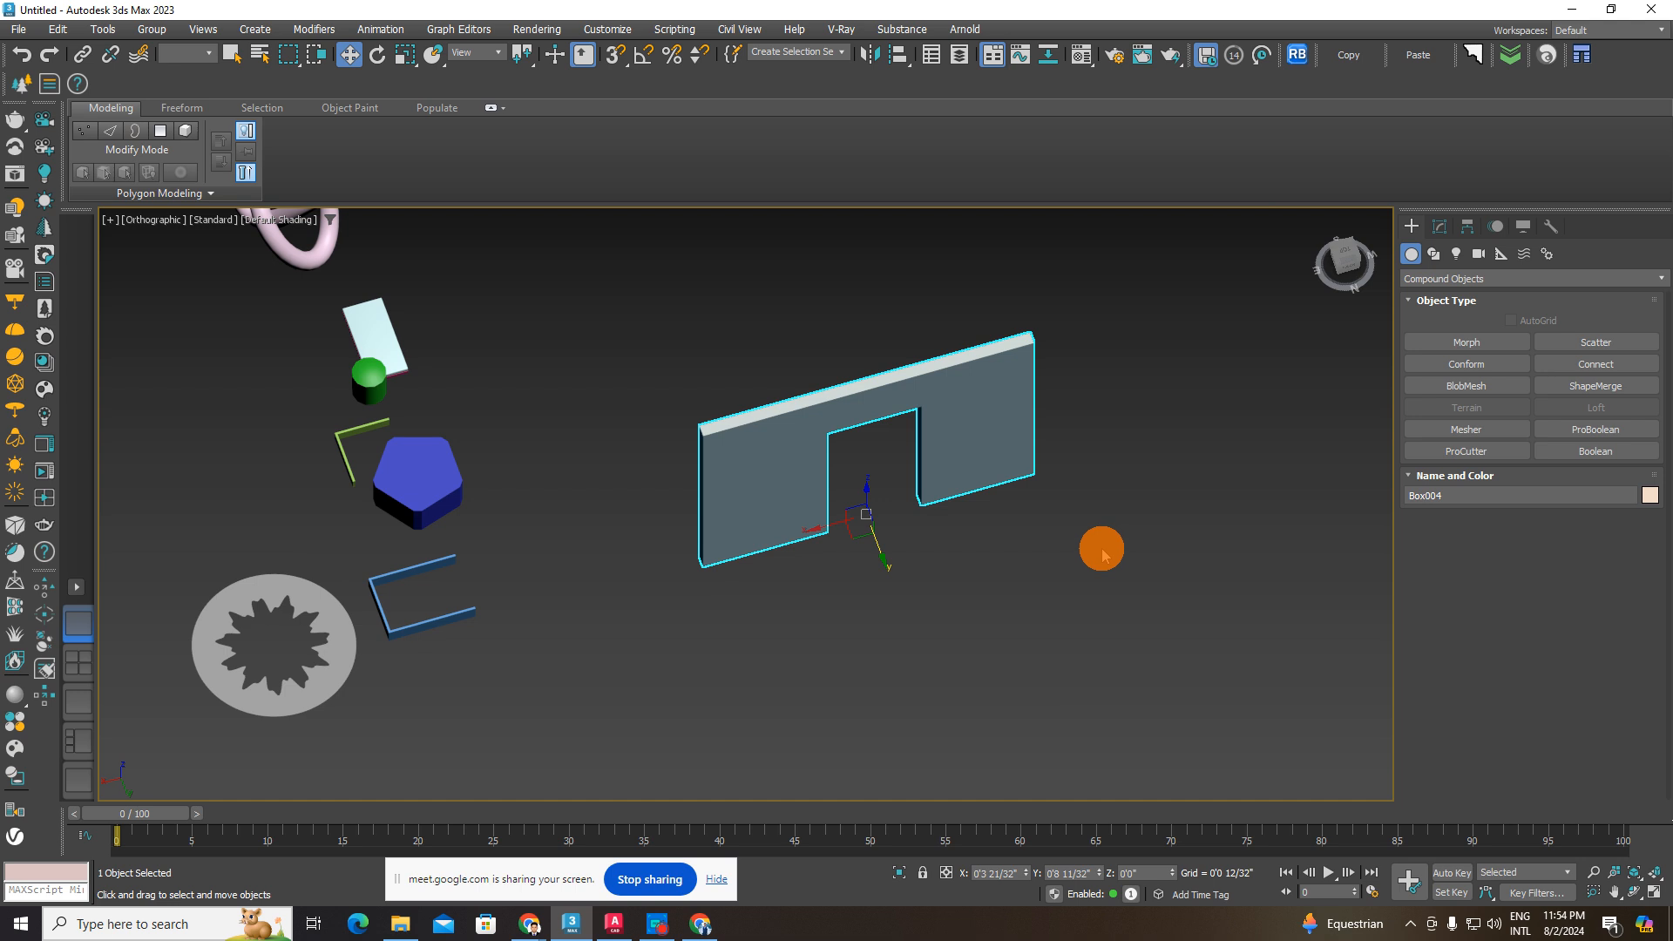
pyautogui.click(960, 453)
pyautogui.scroll(5, 948, 452)
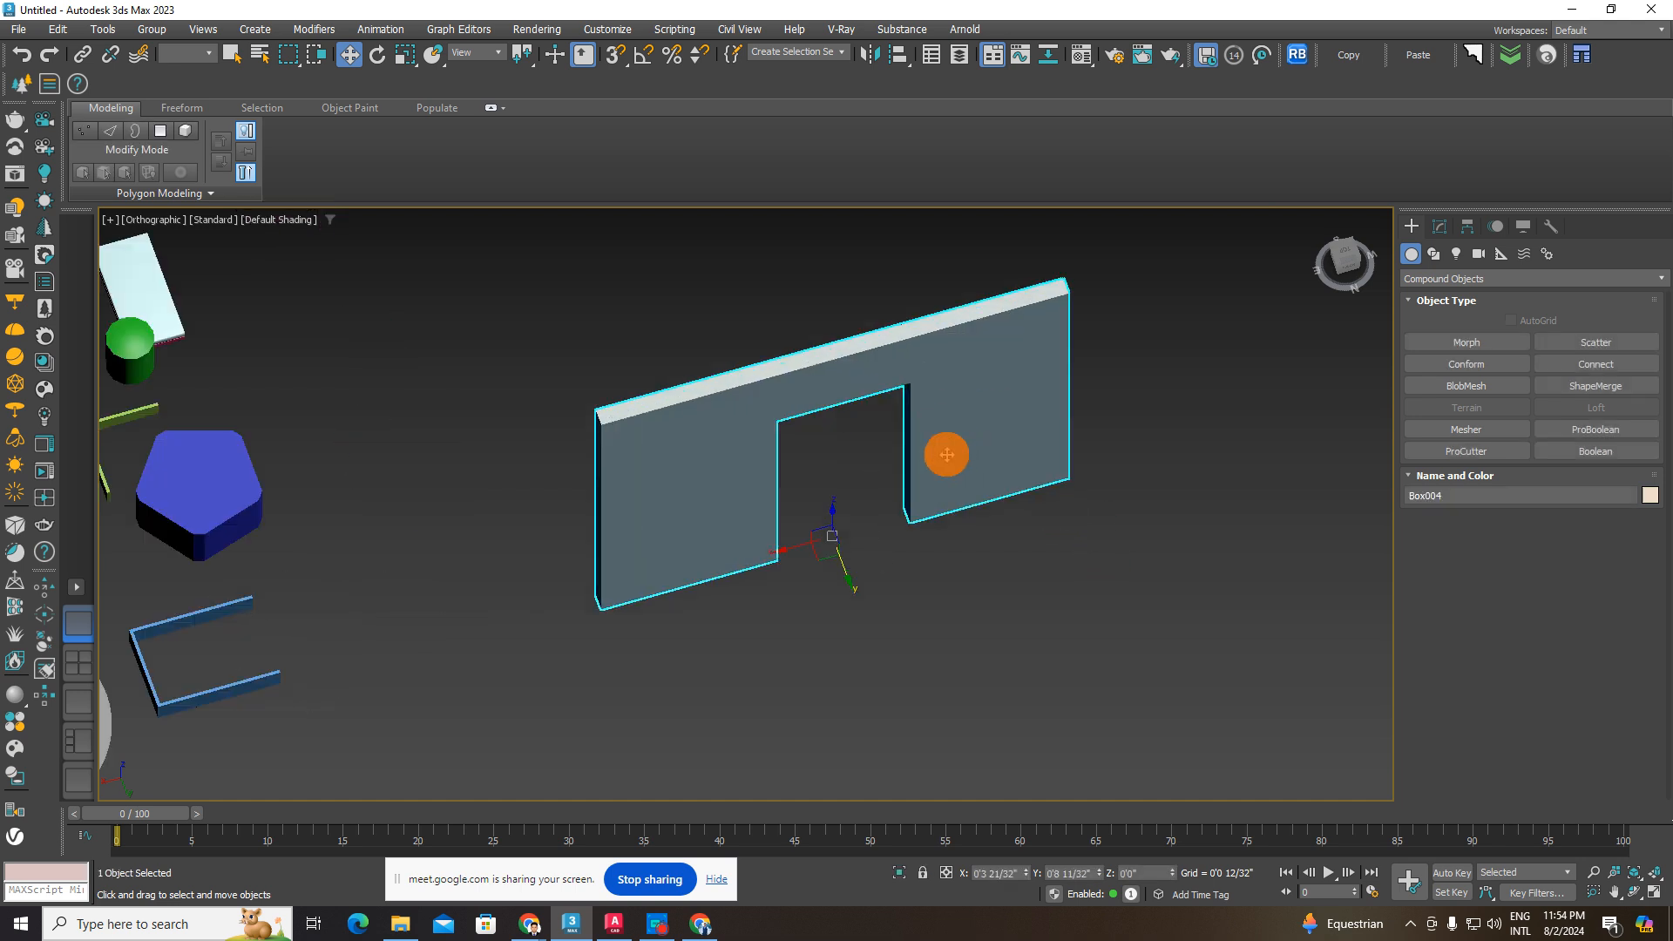
pyautogui.click(1125, 628)
pyautogui.click(1034, 470)
pyautogui.moveTo(1027, 484); pyautogui.dragTo(1038, 512, button='middle')
# - Review the available Compound Objects types, including ProBoolean, with the wall selected
pyautogui.click(1454, 278)
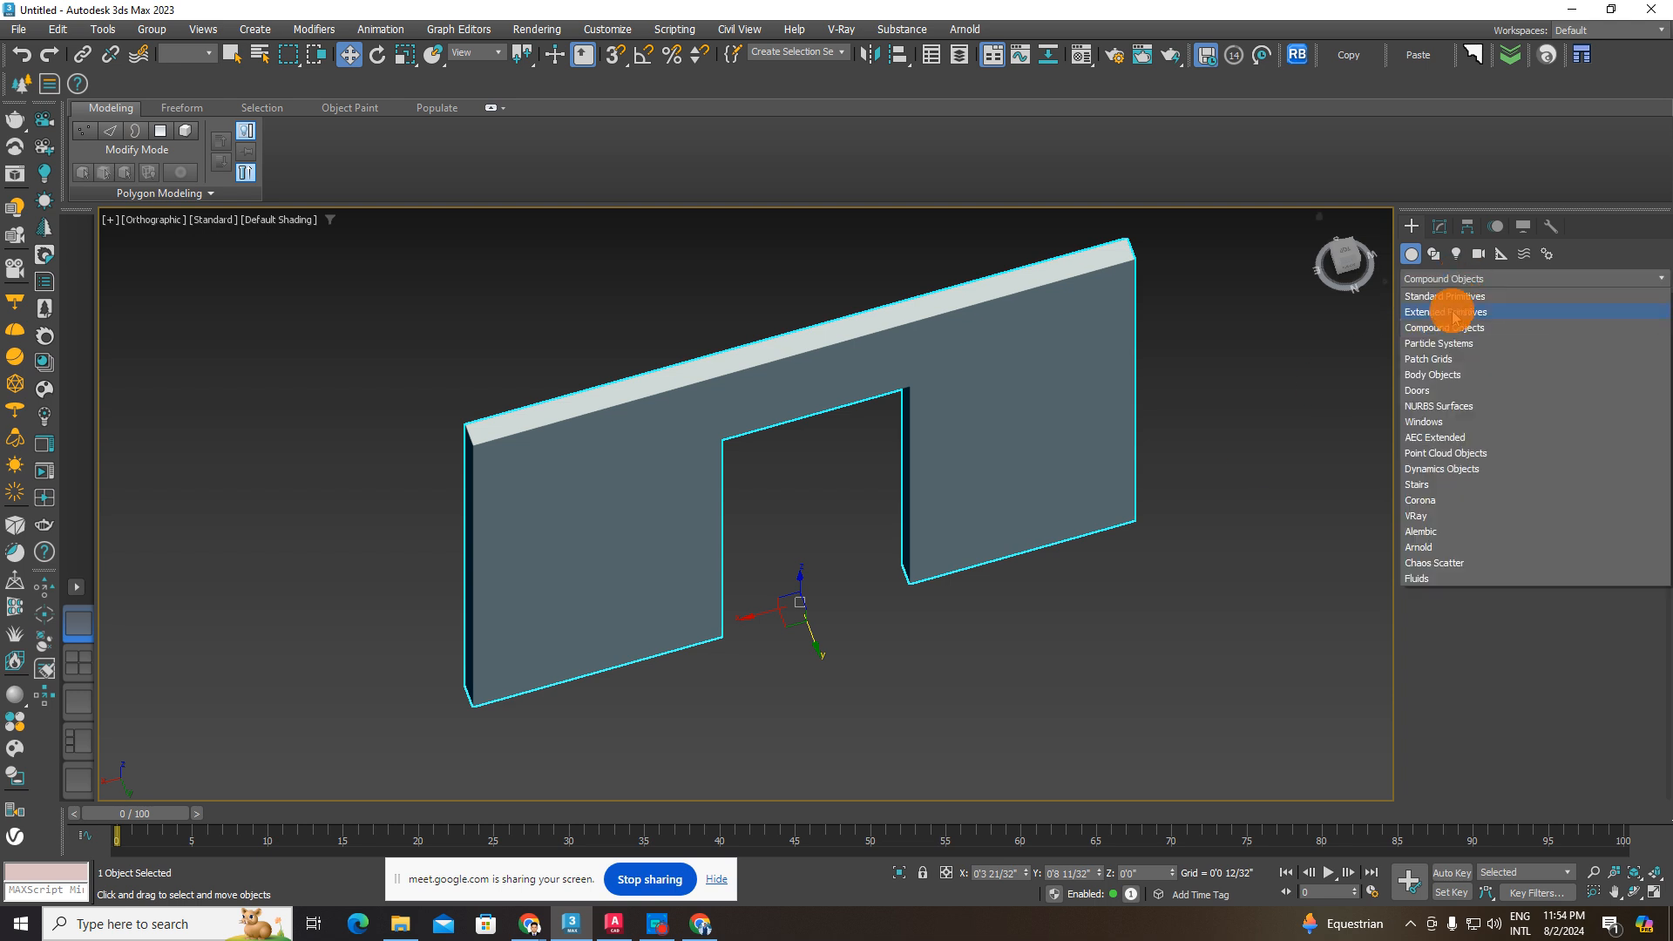
pyautogui.click(1445, 329)
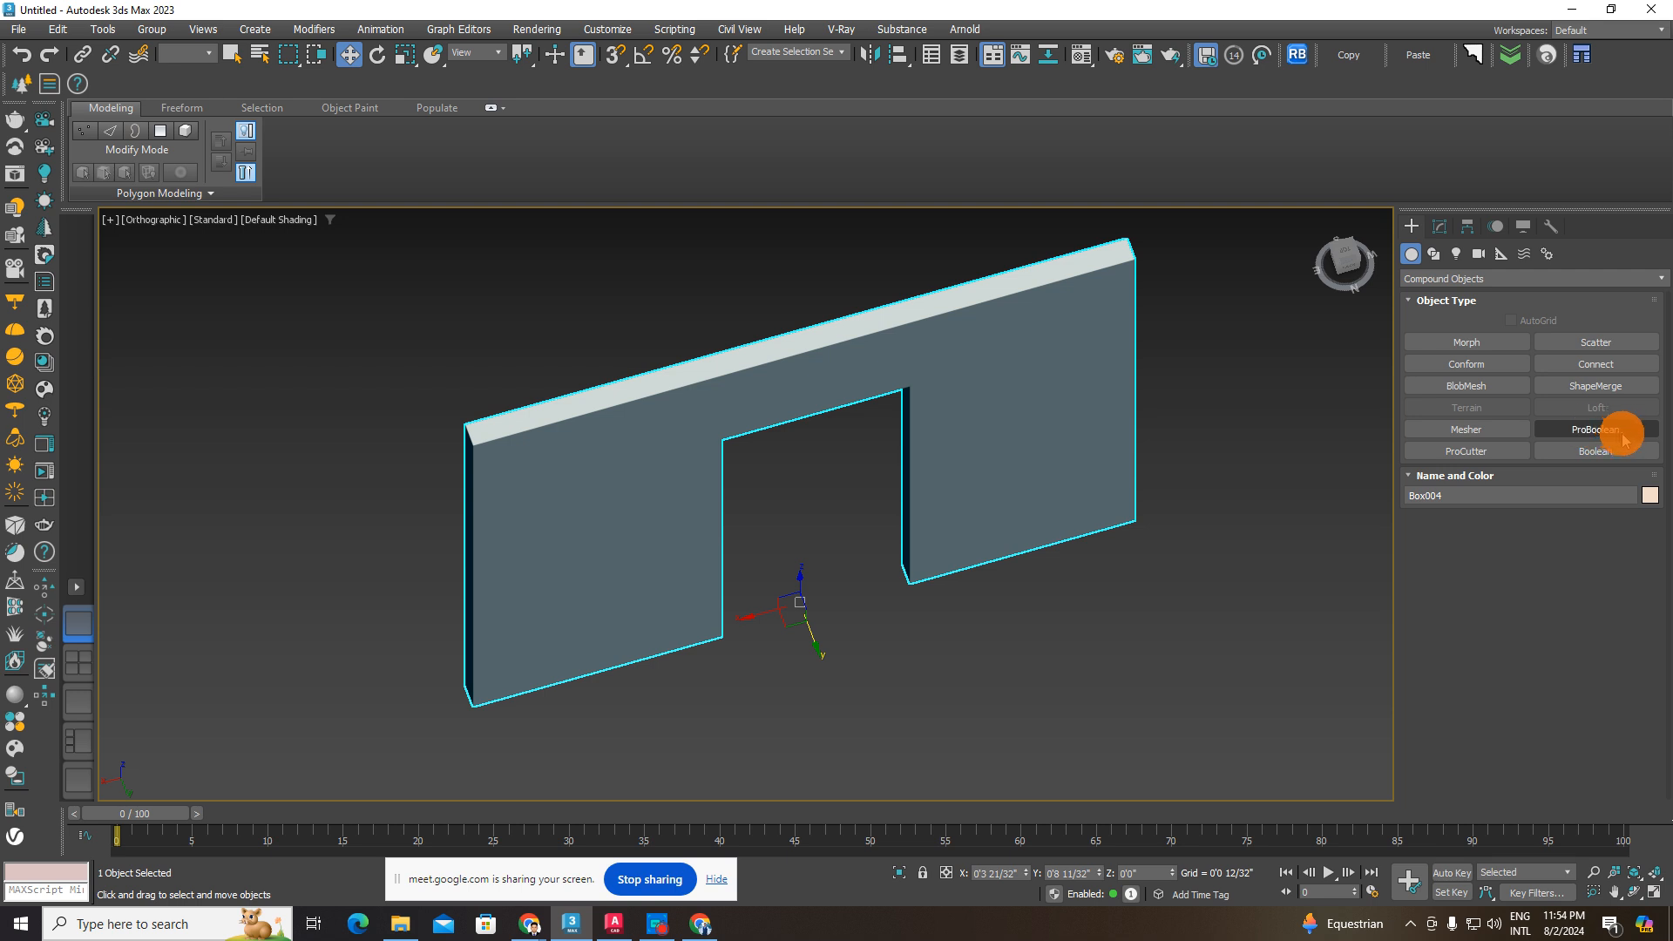
pyautogui.click(1192, 578)
pyautogui.click(919, 437)
# - Place a PF Source particle emitter in the empty space beside the wall and delete it
pyautogui.scroll(-3, 917, 437)
pyautogui.moveTo(917, 438); pyautogui.dragTo(694, 451, button='middle')
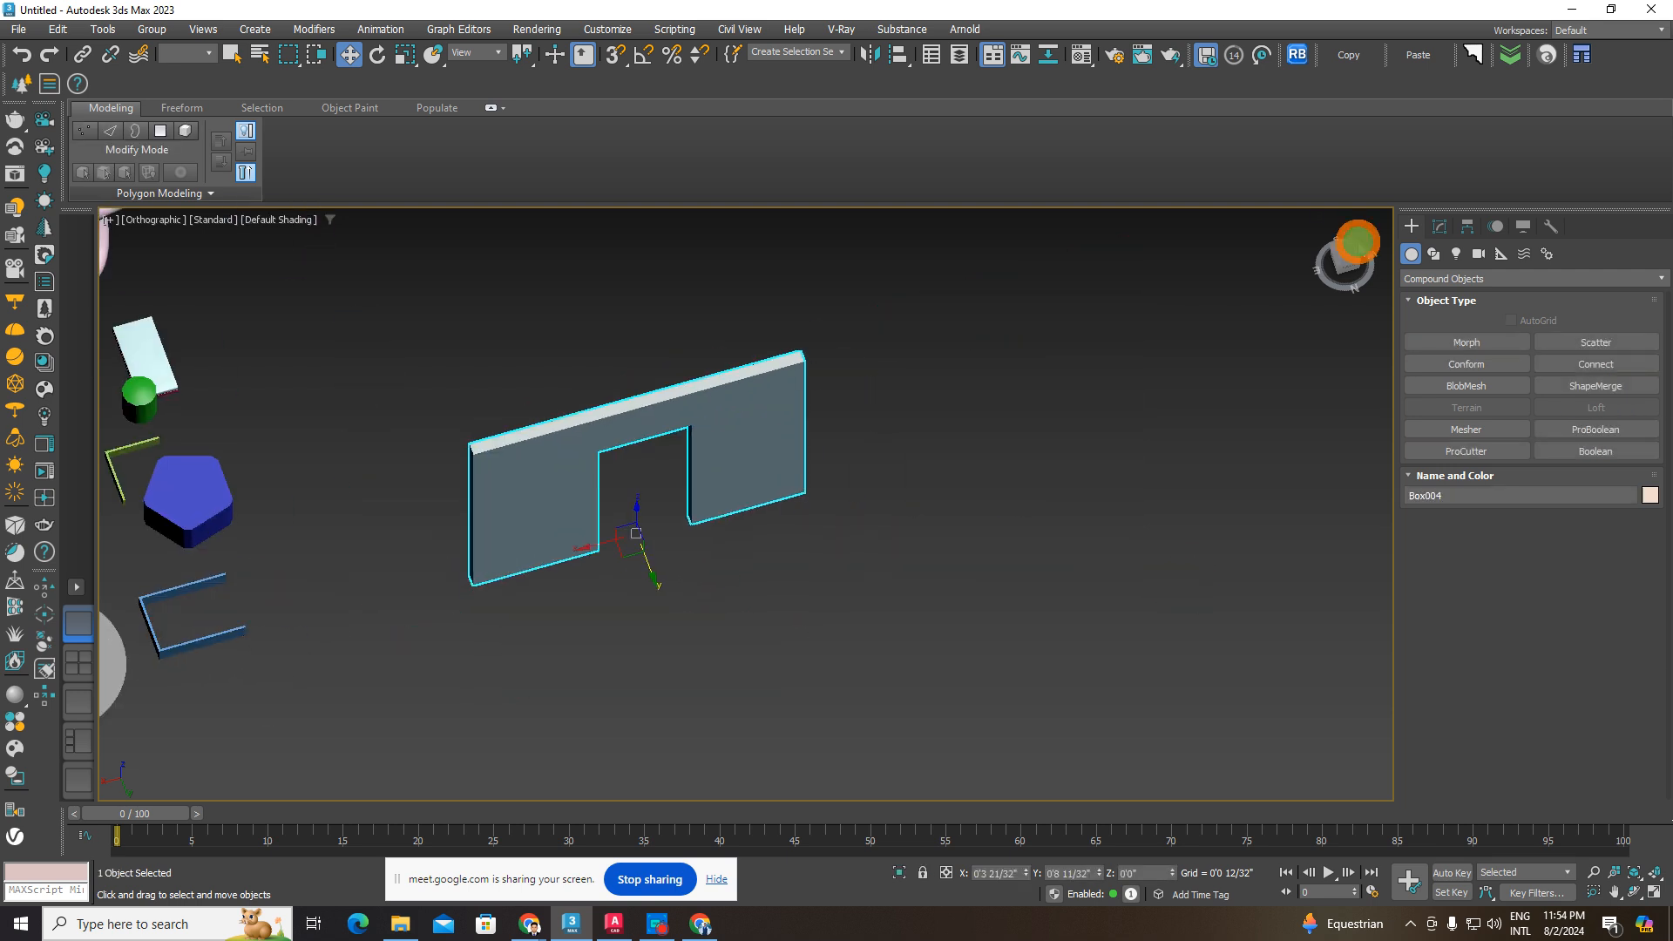
pyautogui.click(1458, 279)
pyautogui.click(1443, 332)
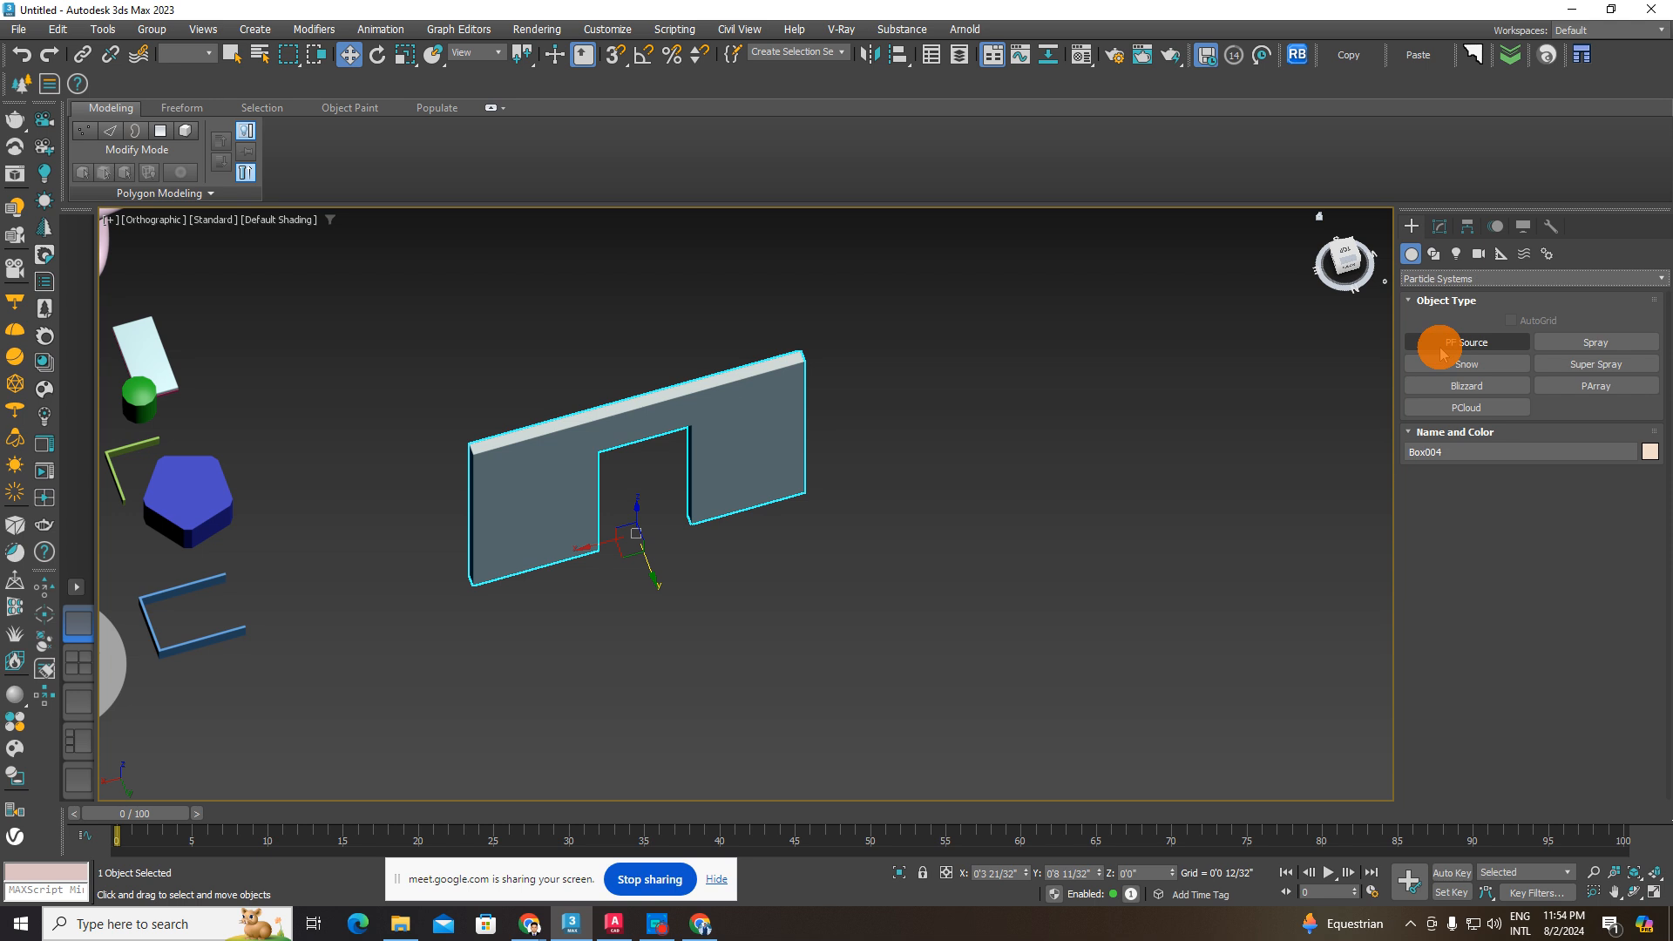
pyautogui.click(1468, 342)
pyautogui.moveTo(1029, 481); pyautogui.dragTo(1207, 561)
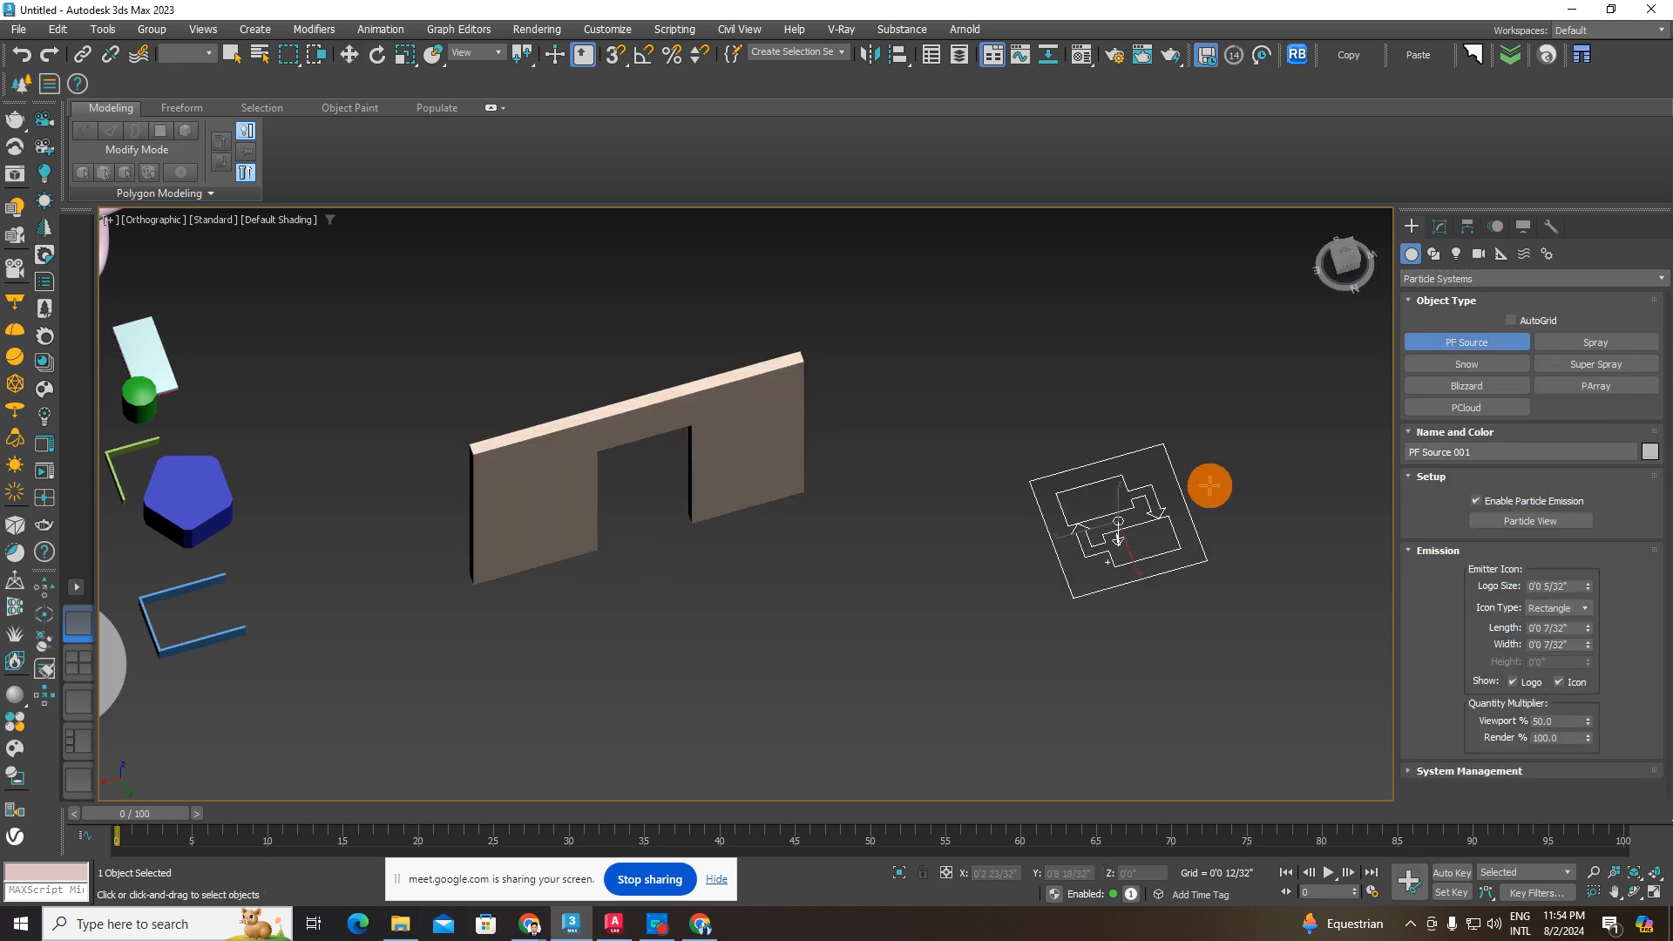
pyautogui.press('Delete')
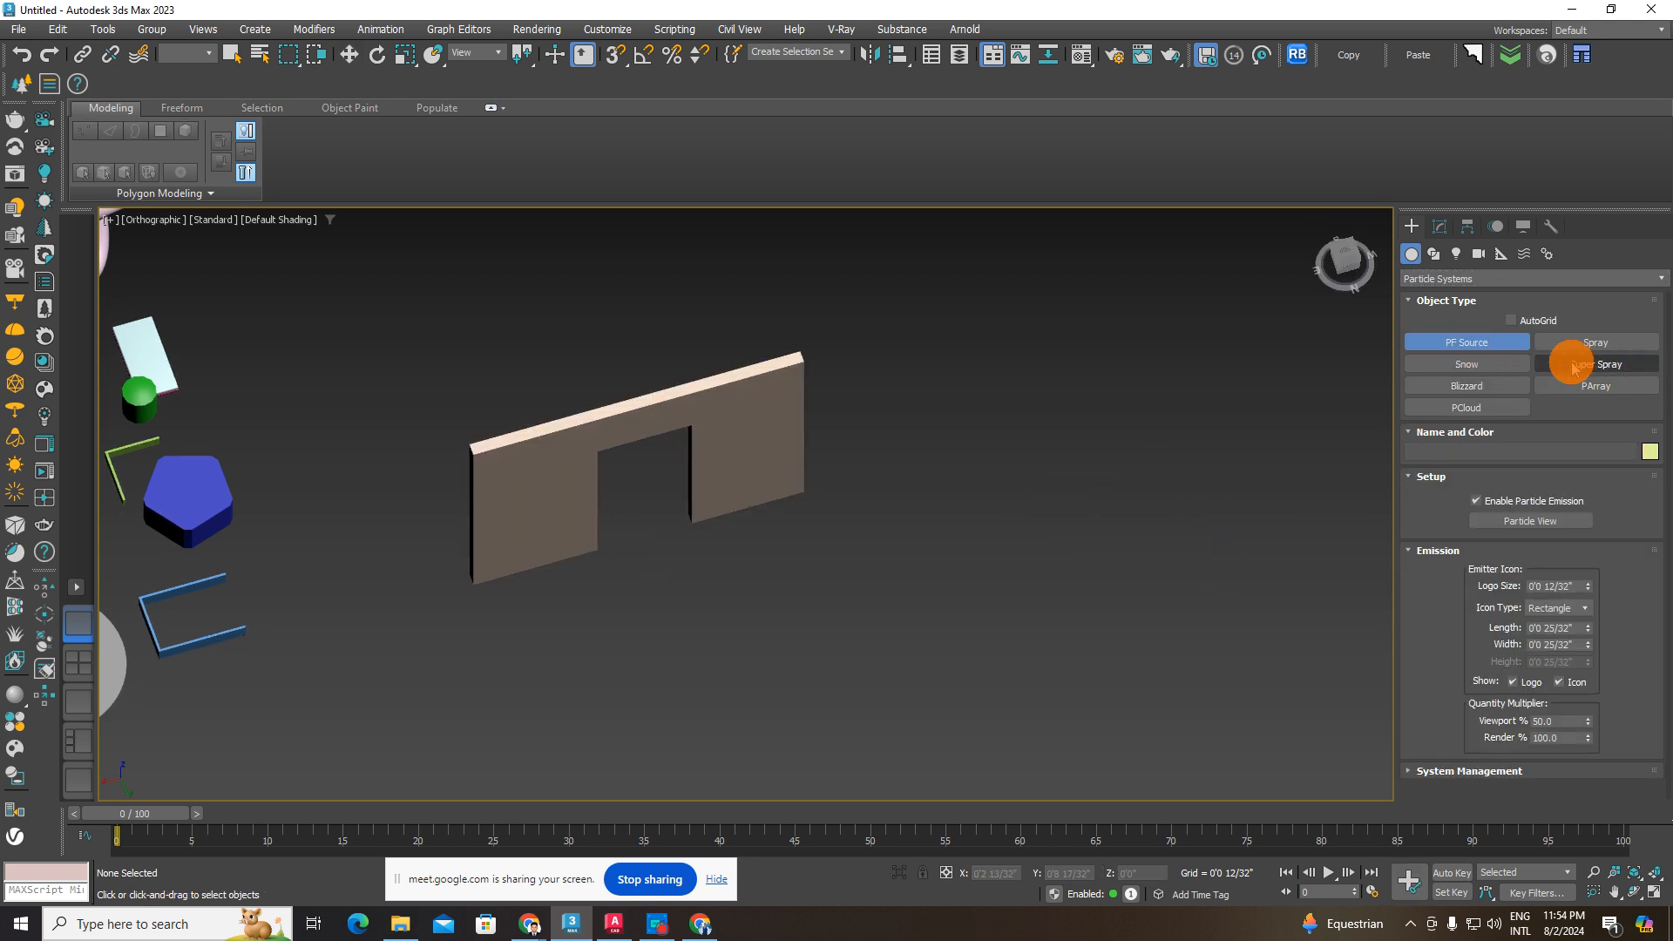
# - Create a Pivot door beside the wall, about 0'1 17/32" high, 0'0 20/32" wide and 0'0 1/32" deep
pyautogui.click(1484, 279)
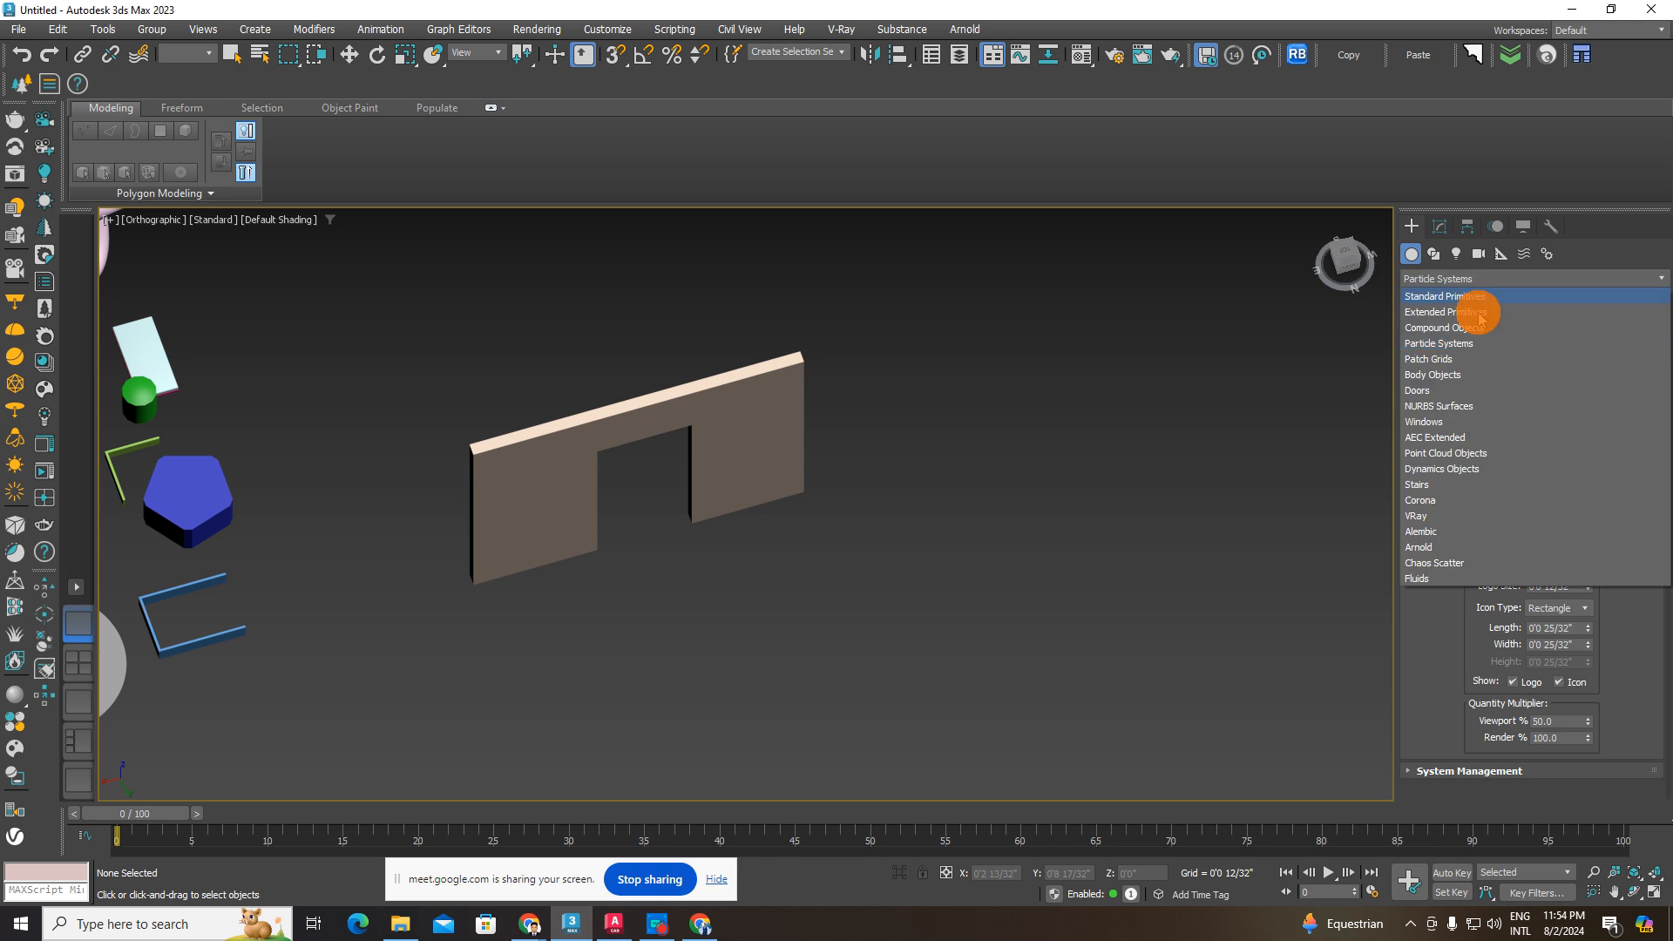
pyautogui.click(1428, 391)
pyautogui.moveTo(839, 505); pyautogui.dragTo(854, 442, button='middle')
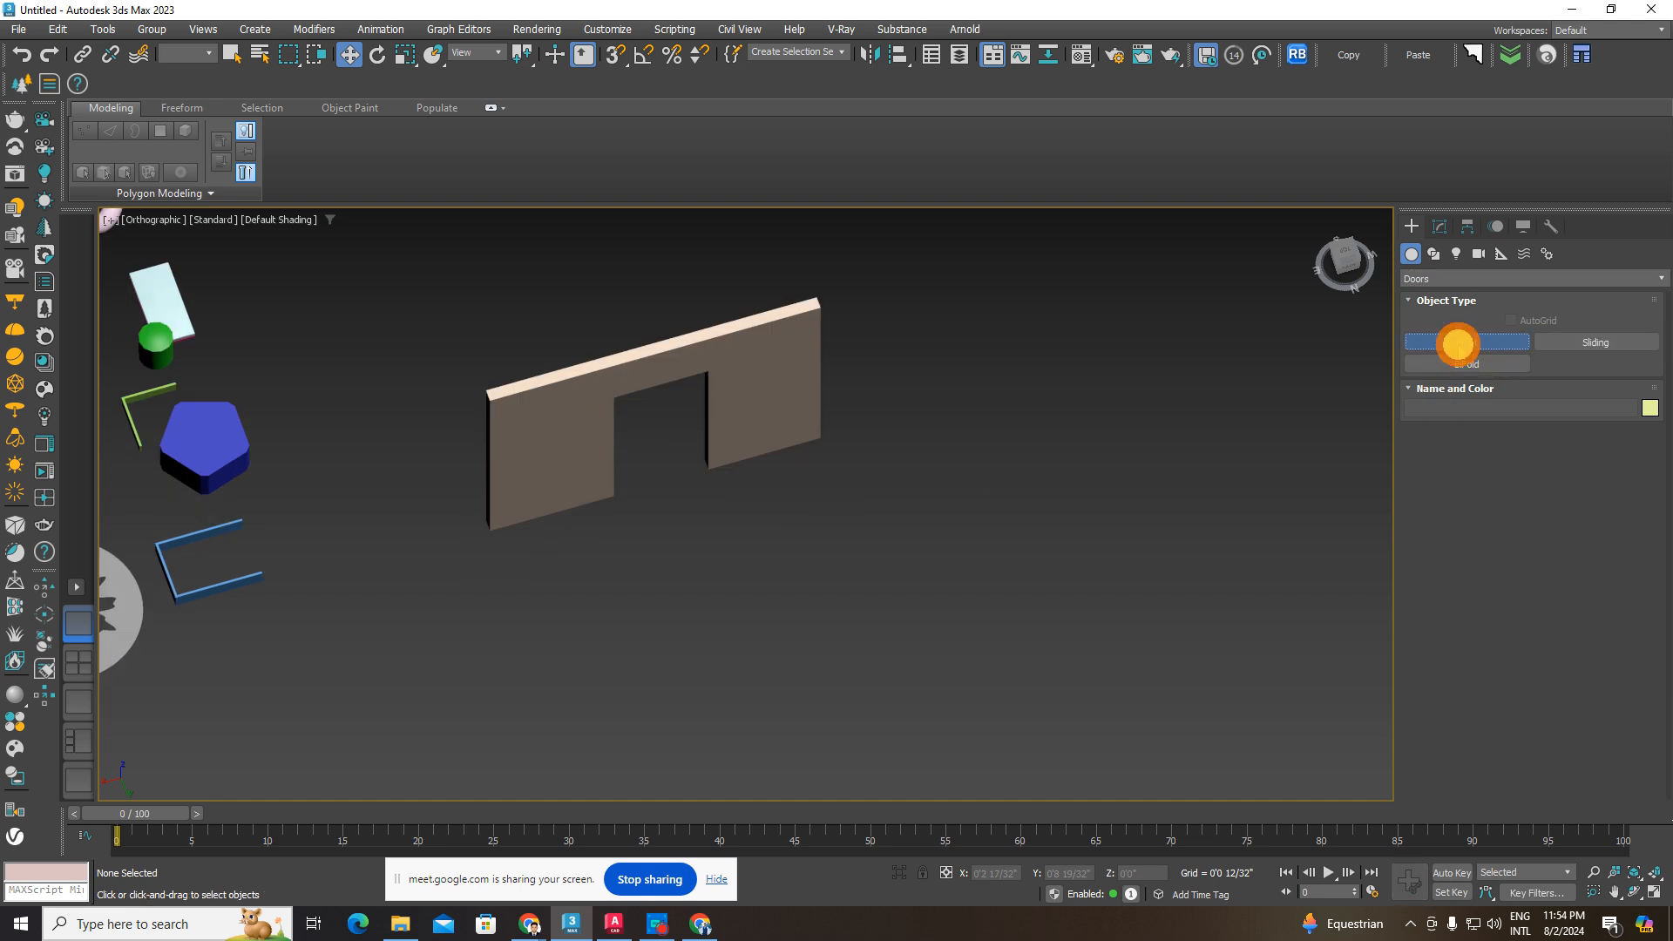
pyautogui.click(1458, 345)
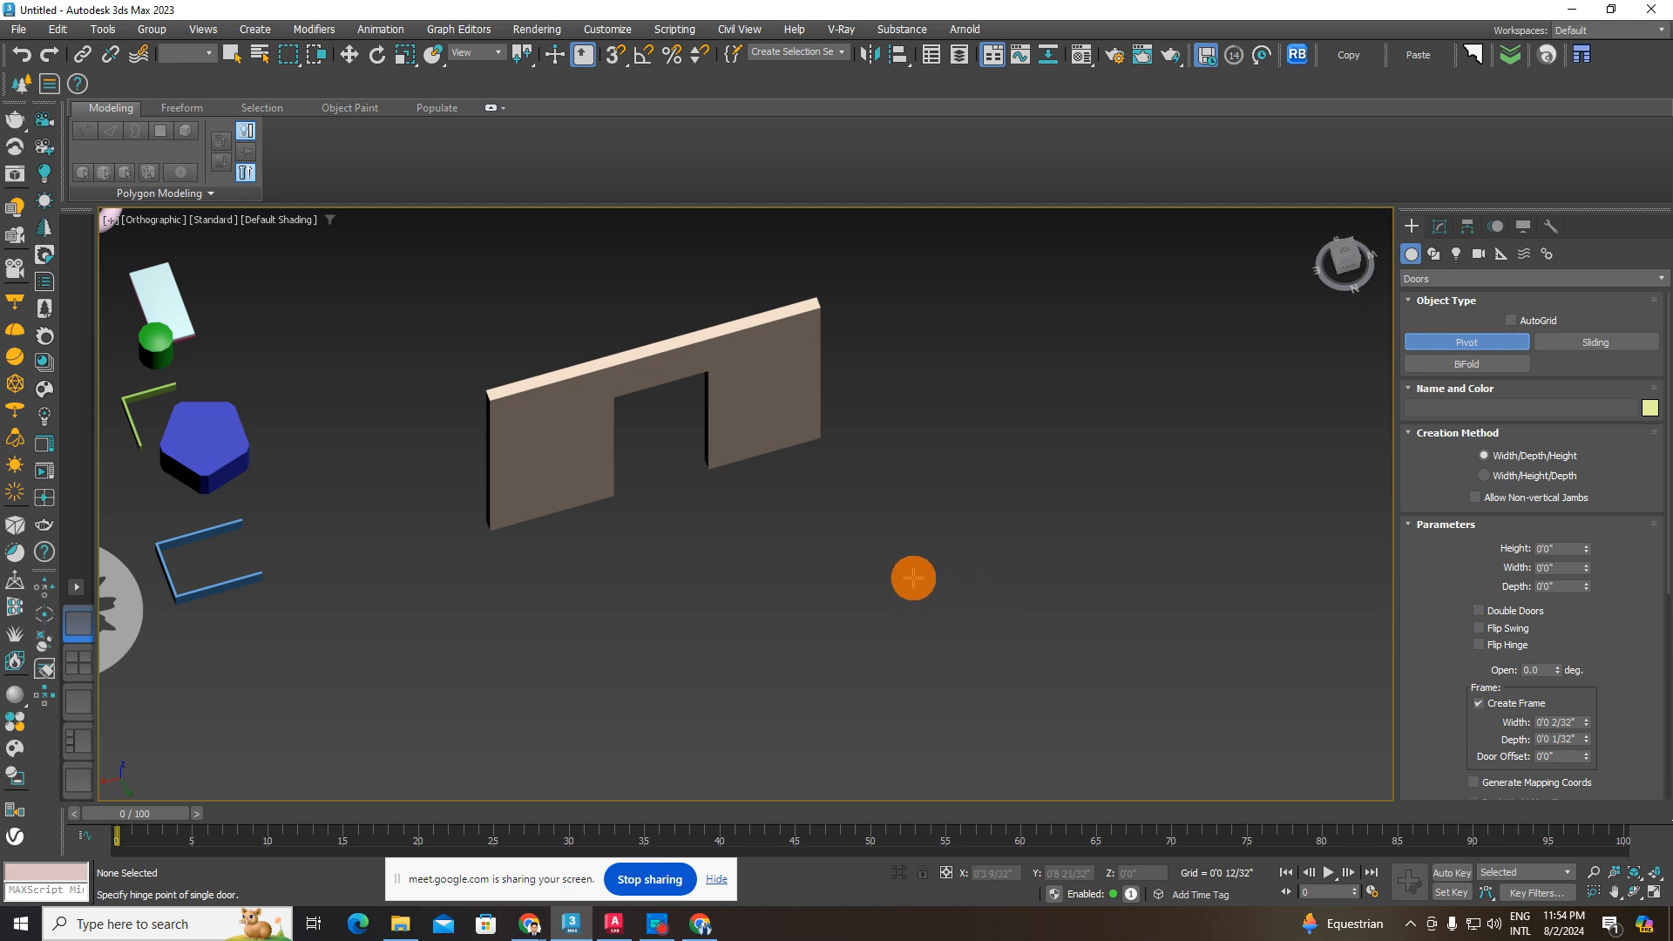
pyautogui.moveTo(914, 578); pyautogui.dragTo(1240, 433)
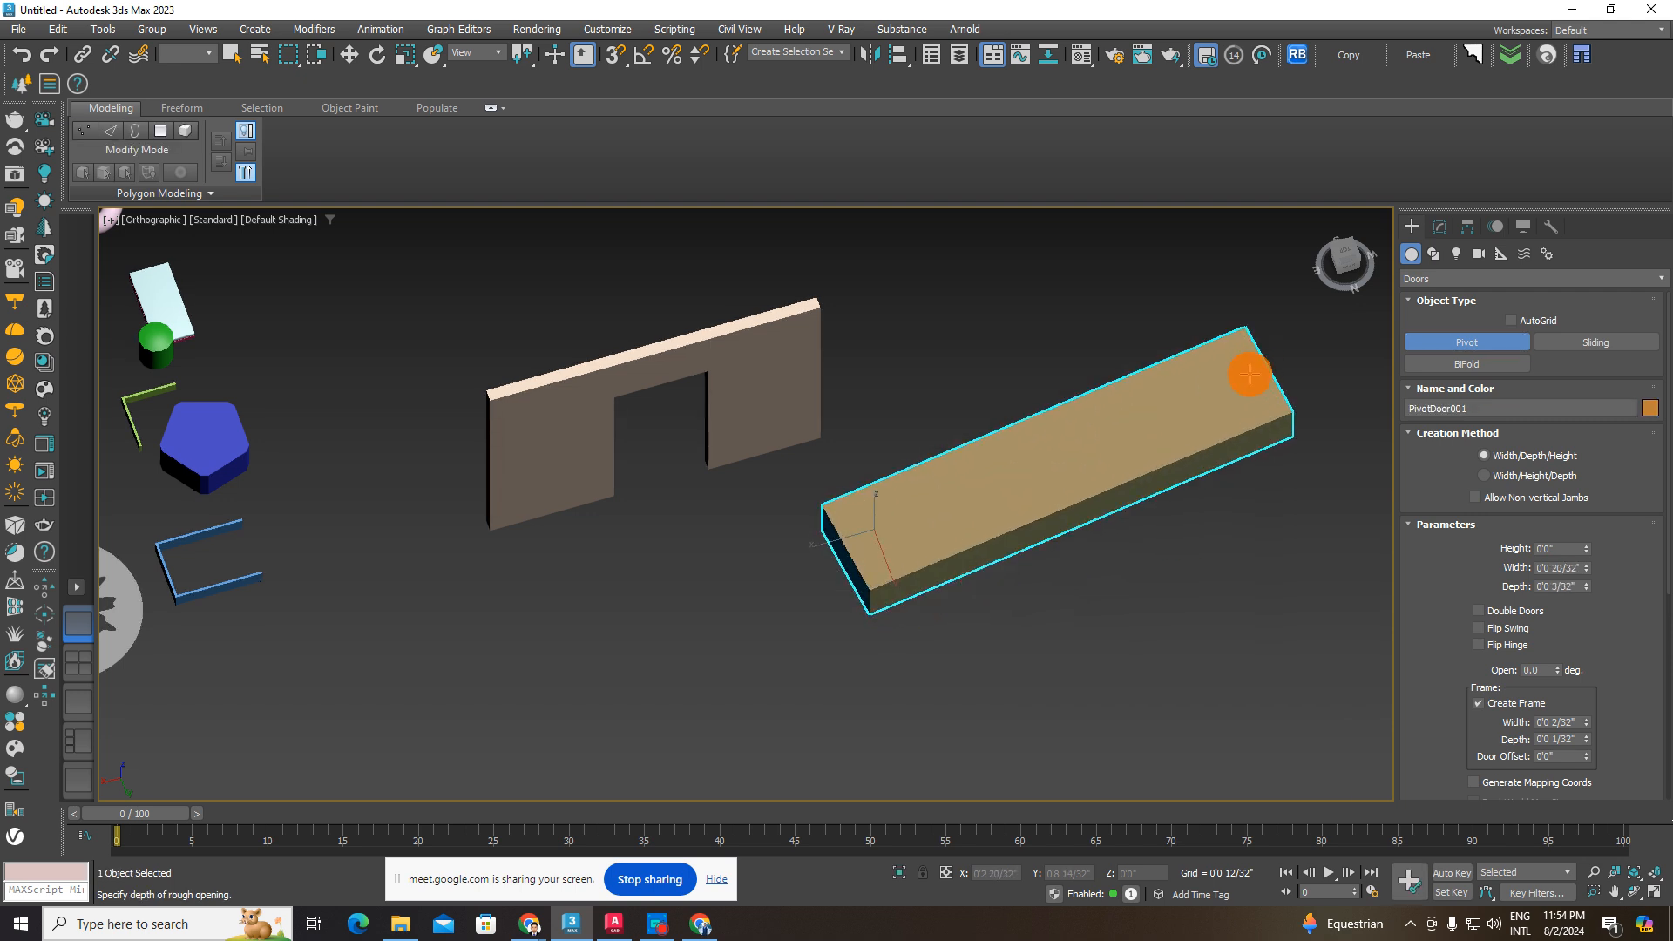
pyautogui.click(1259, 411)
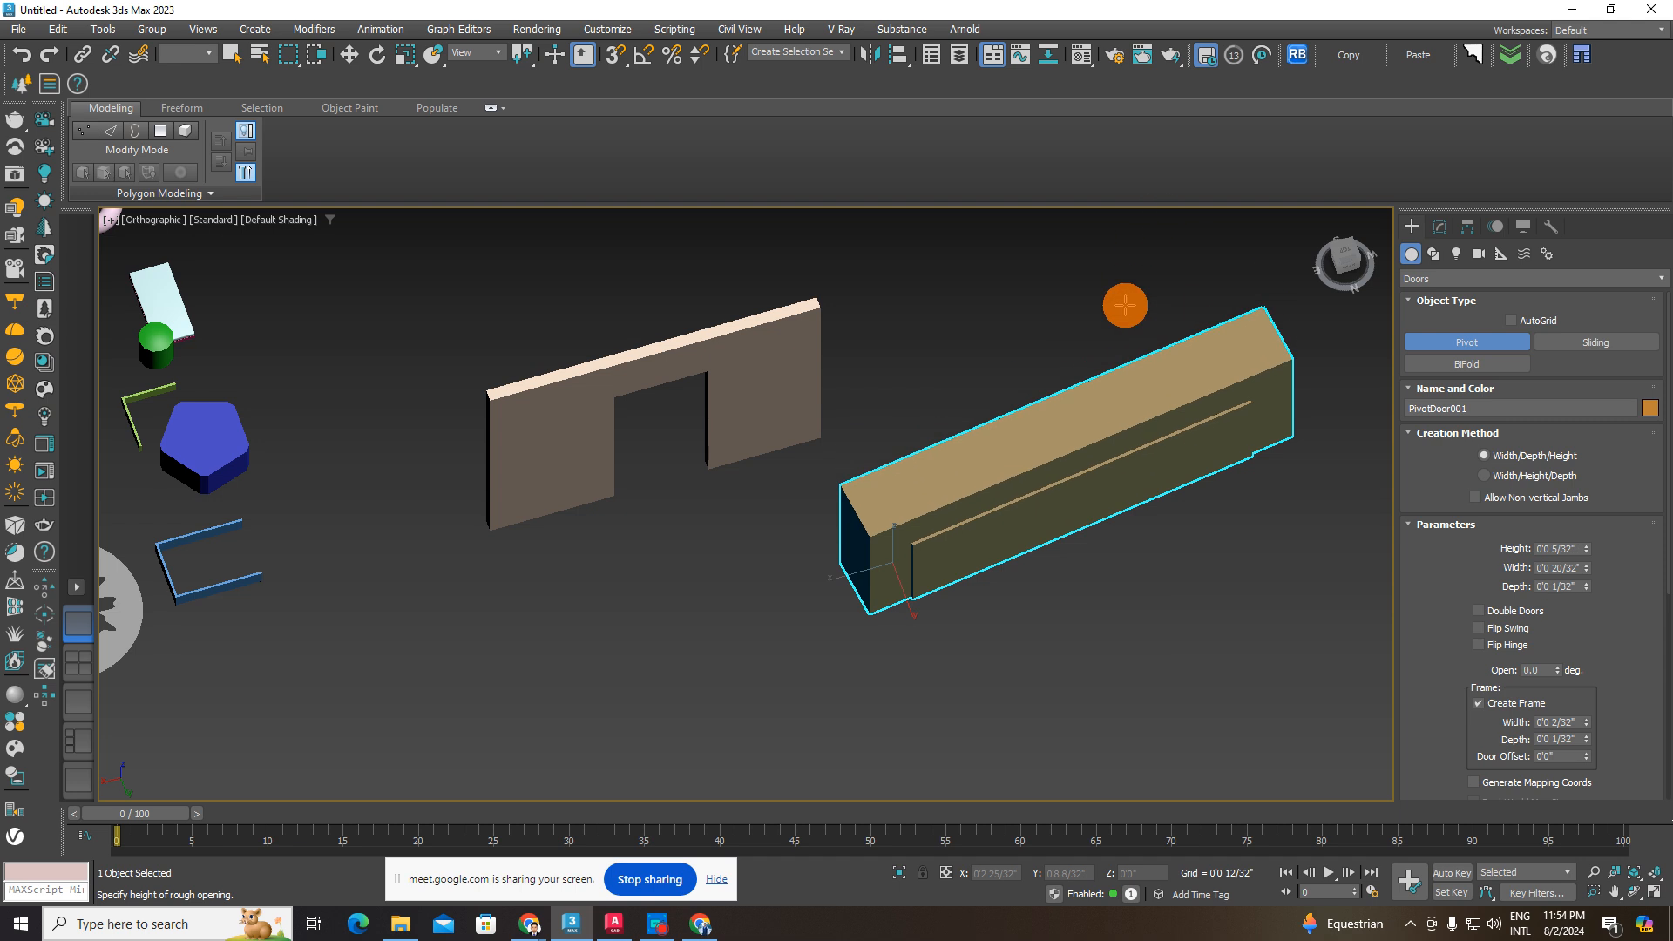
pyautogui.scroll(-5, 1125, 306)
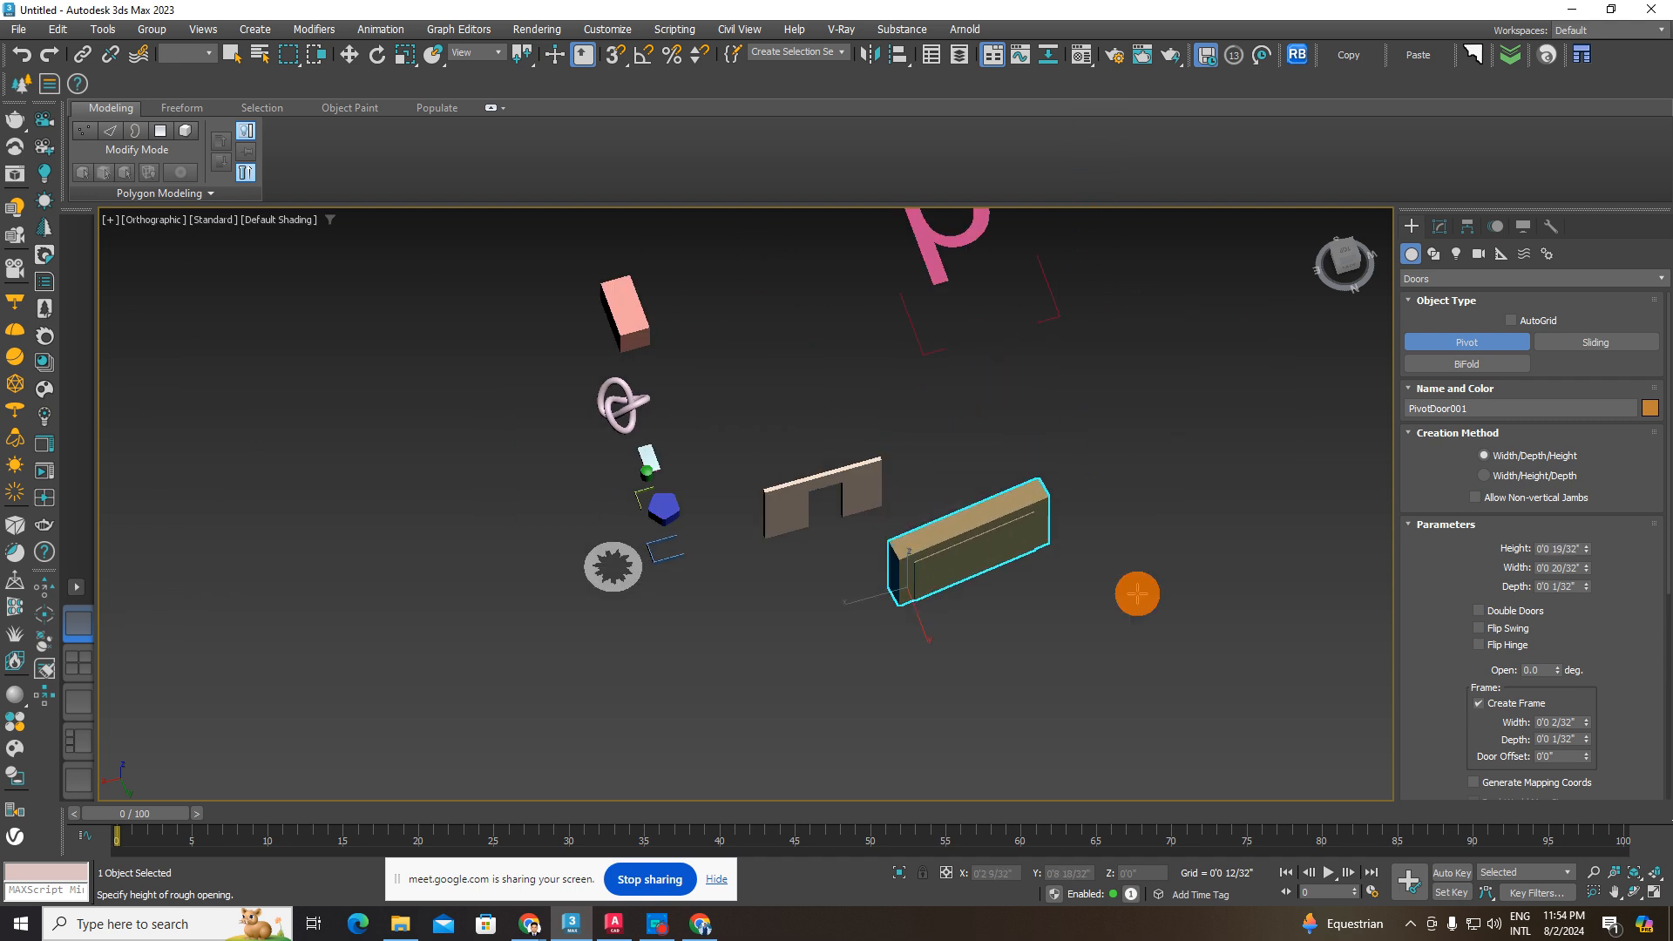
pyautogui.click(1187, 738)
pyautogui.scroll(3, 1011, 536)
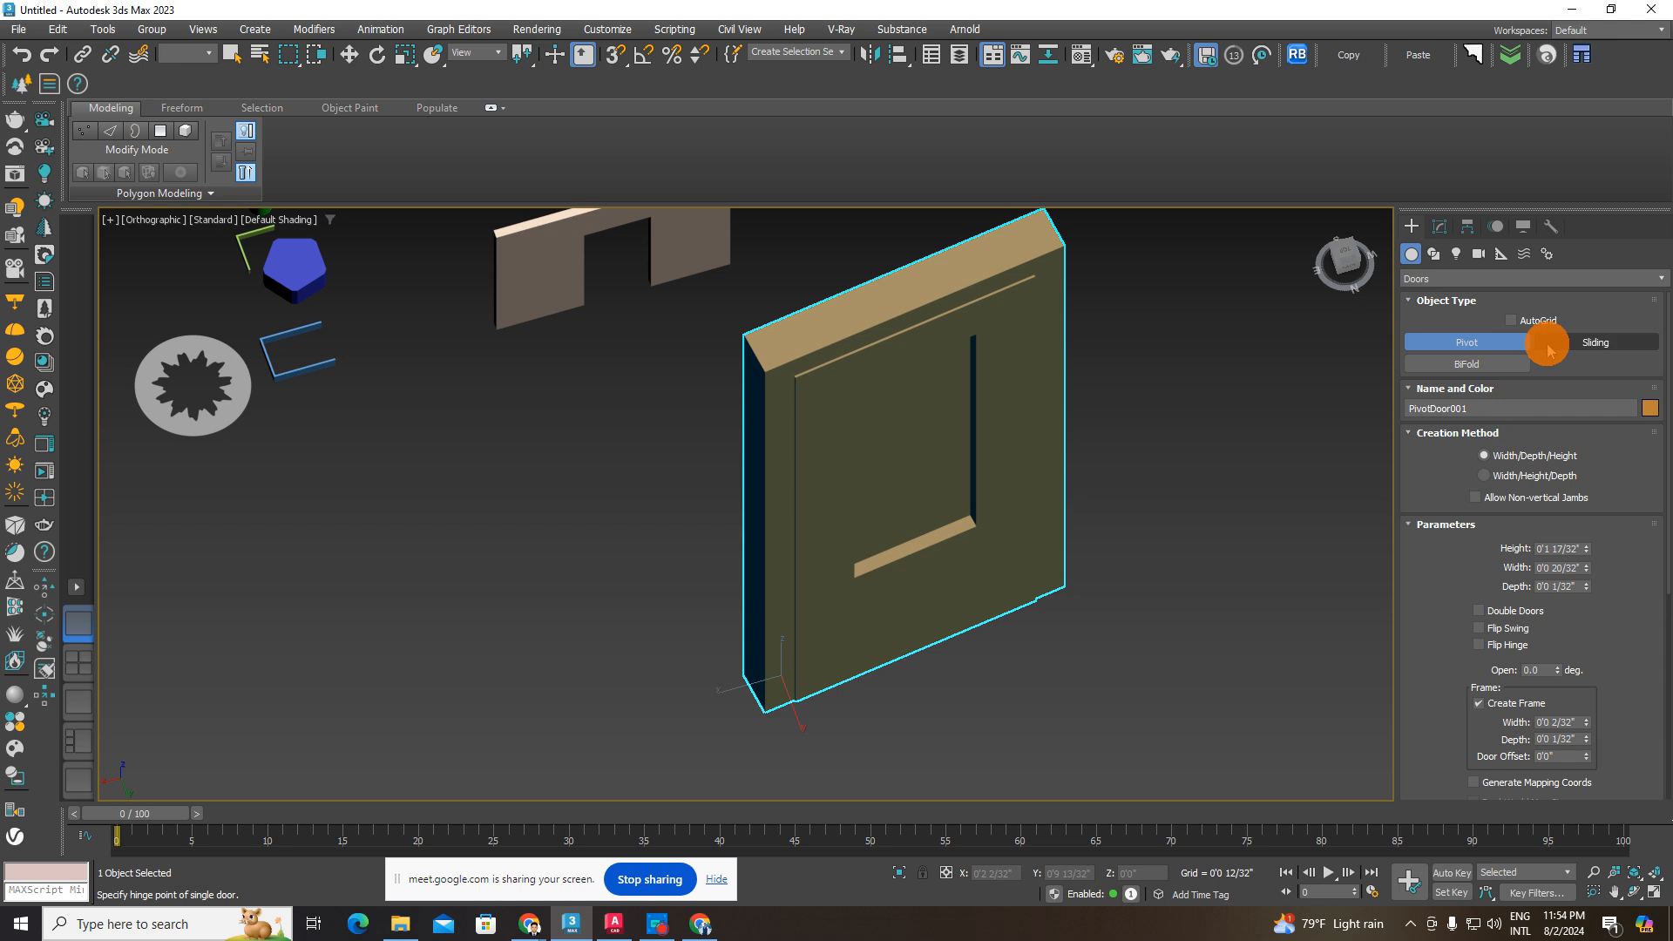
pyautogui.moveTo(1114, 497); pyautogui.dragTo(1028, 486, button='middle')
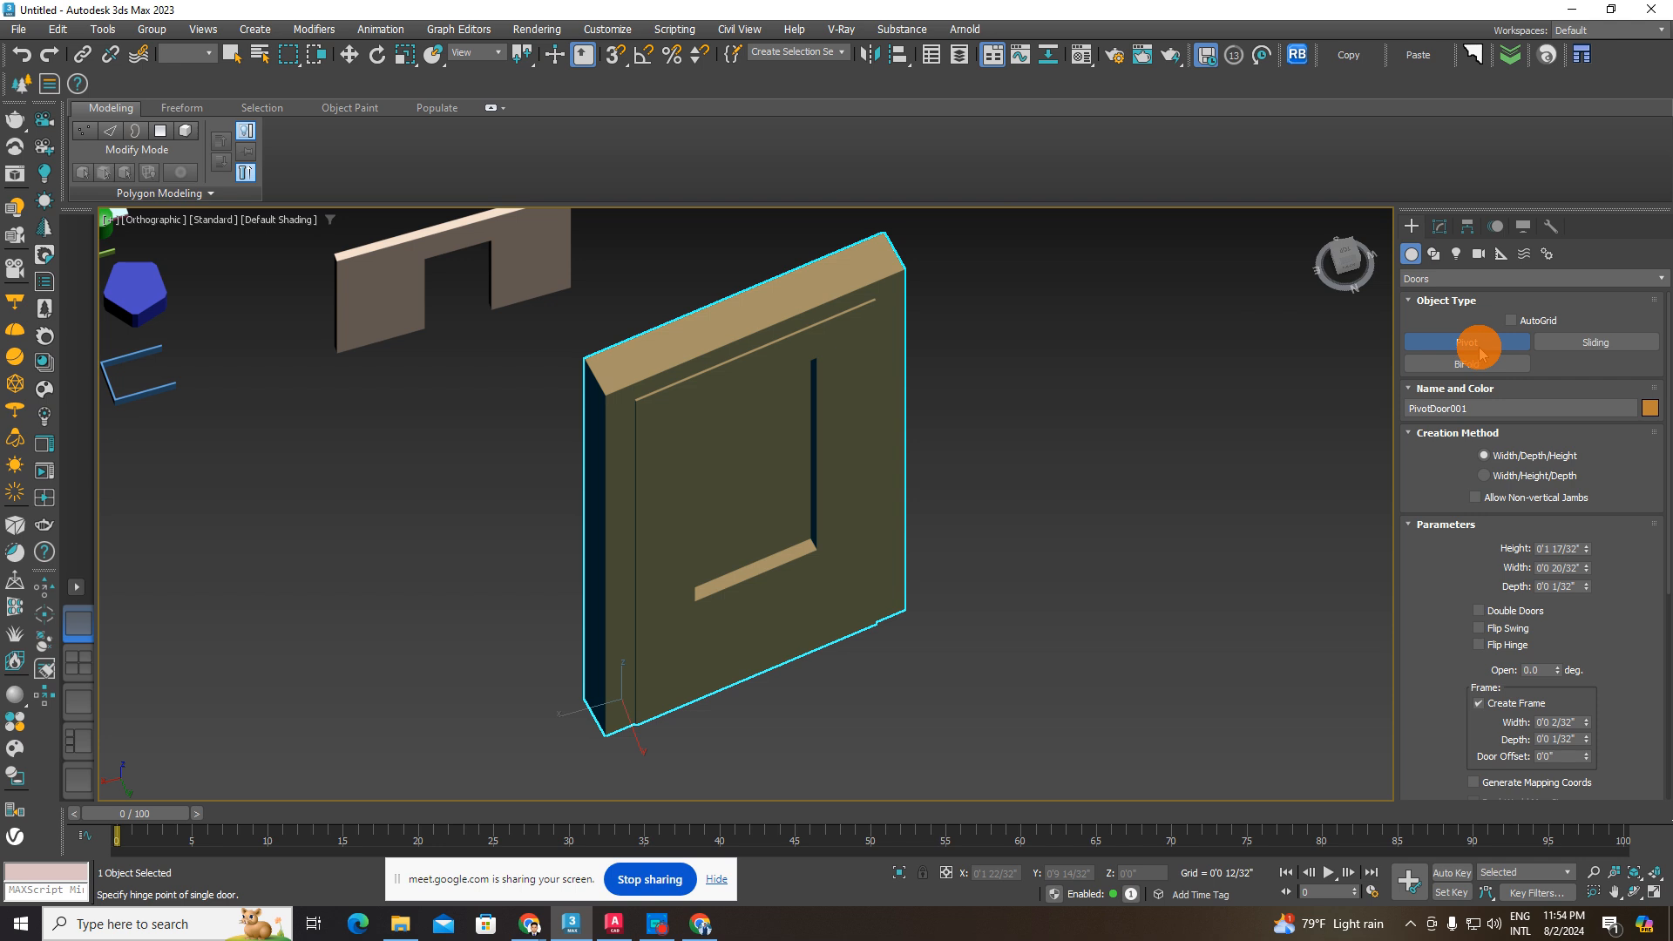
# - Create a Sliding door beside the pivot door, about 0'2 31/32" high, 0'1 3/32" wide and 0'0 4/32" deep
pyautogui.click(1596, 342)
pyautogui.moveTo(1314, 448); pyautogui.dragTo(822, 575, button='middle')
pyautogui.moveTo(822, 576); pyautogui.dragTo(1307, 474)
pyautogui.click(1322, 471)
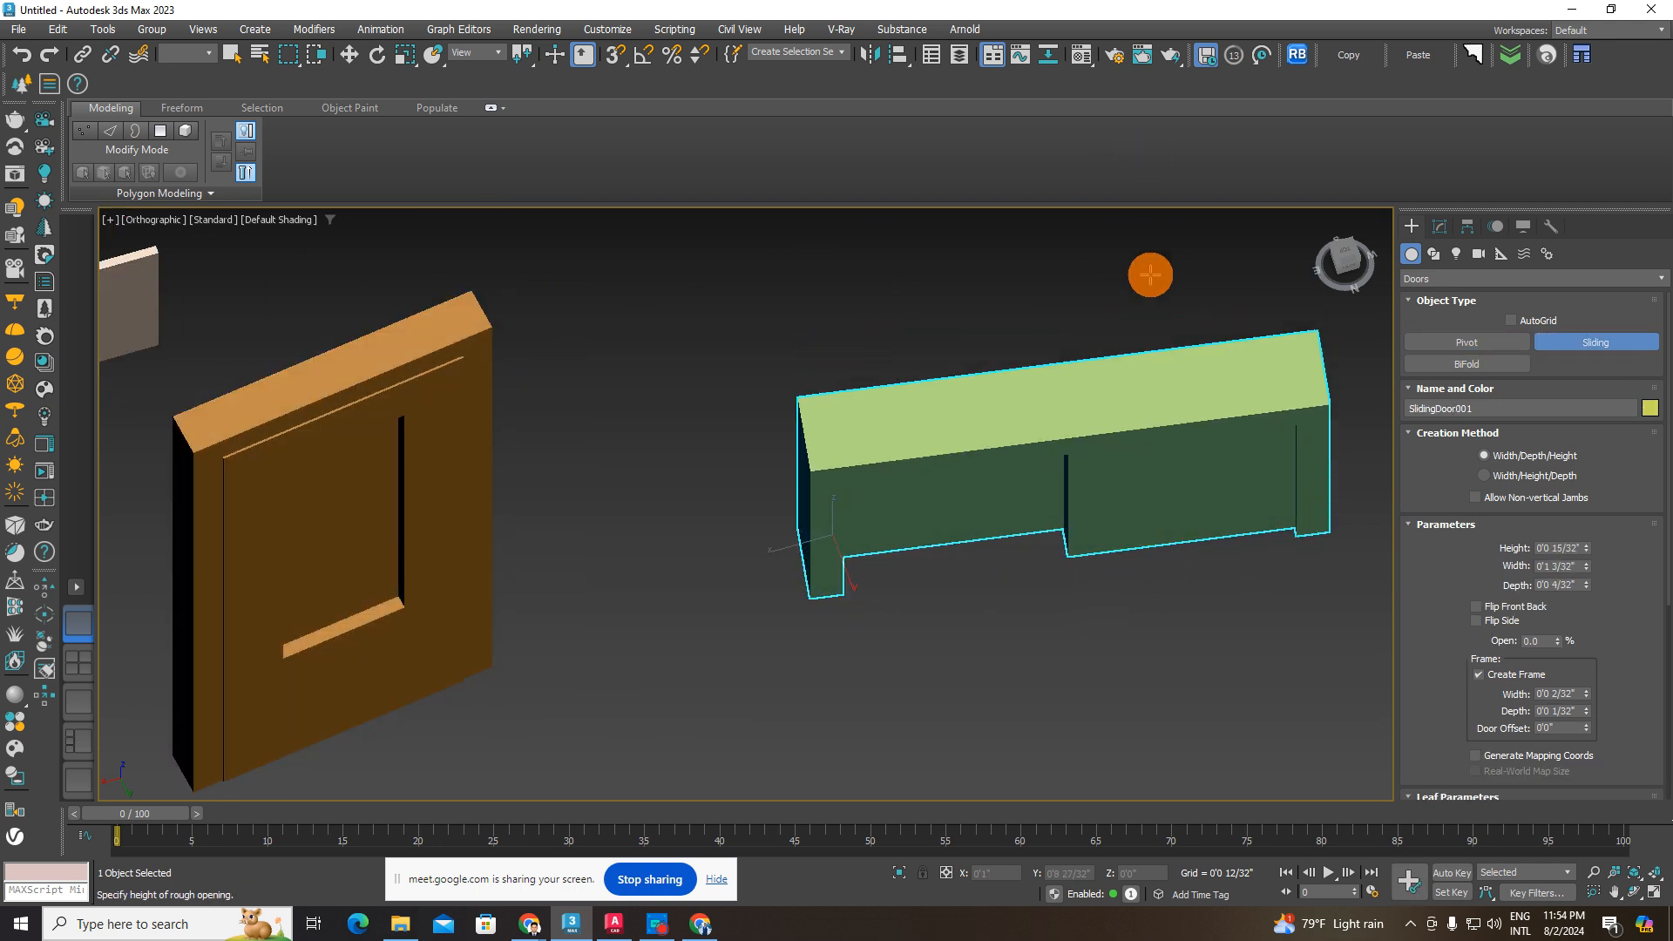
pyautogui.scroll(-6, 1150, 275)
pyautogui.moveTo(1124, 347); pyautogui.dragTo(967, 575, button='middle')
pyautogui.click(1101, 29)
pyautogui.scroll(4, 1028, 523)
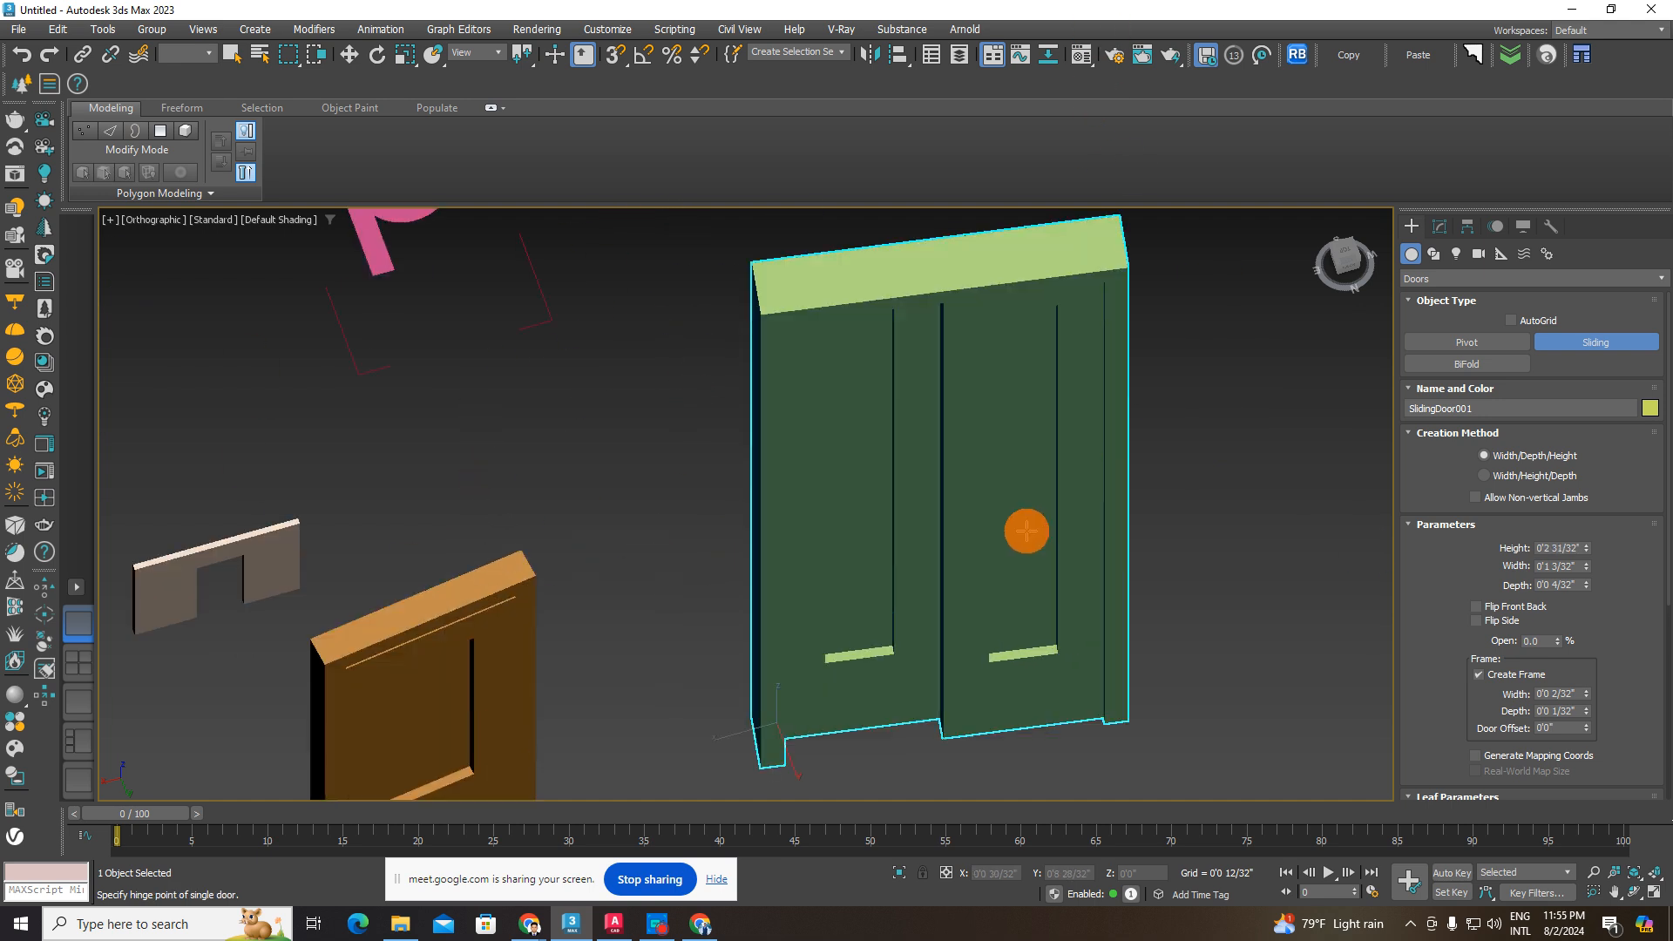
# - Set the sliding door to 0'1 18/32" wide, 0'0 3/32" deep and 61% open, and enable Flip Front Back and Flip Side
pyautogui.moveTo(1588, 552)
pyautogui.mouseDown()
pyautogui.moveTo(1599, 627)
pyautogui.moveTo(1632, 459)
pyautogui.moveTo(1636, 627)
pyautogui.moveTo(1621, 562)
pyautogui.moveTo(1598, 672)
pyautogui.moveTo(1599, 433)
pyautogui.moveTo(1610, 608)
pyautogui.moveTo(1561, 610)
pyautogui.moveTo(1557, 544)
pyautogui.moveTo(1577, 636)
pyautogui.moveTo(1586, 571)
pyautogui.mouseUp()
pyautogui.hotkey('ctrl', 'z')
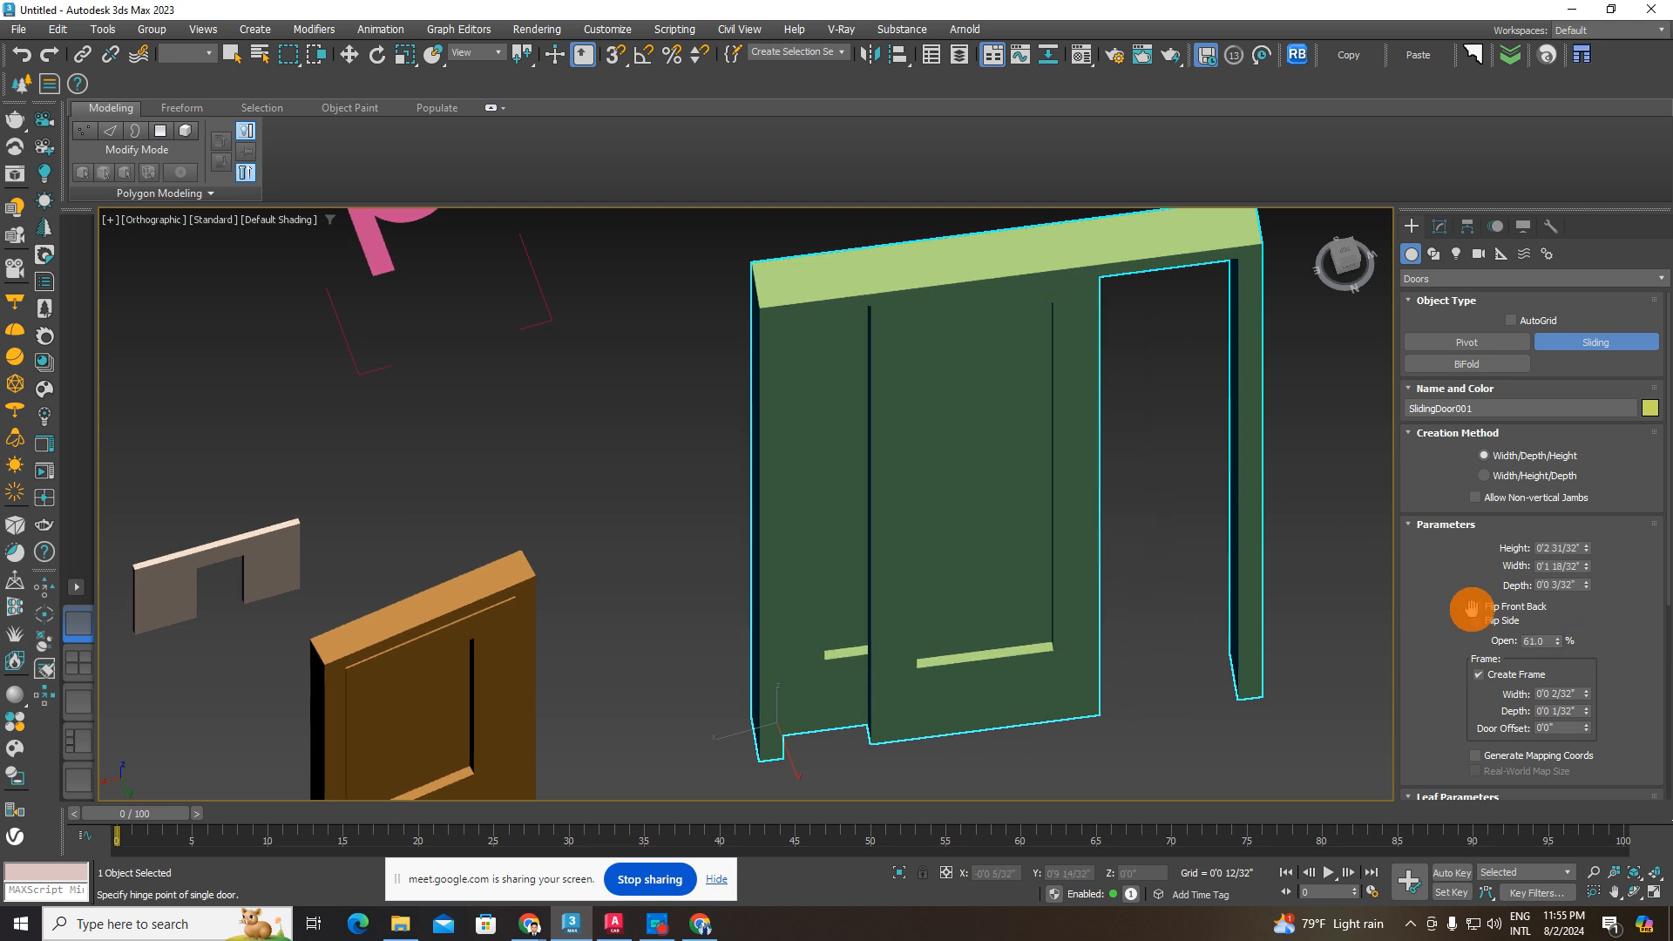
pyautogui.click(1474, 607)
pyautogui.click(1480, 610)
pyautogui.click(1477, 618)
pyautogui.keyDown('alt'); pyautogui.moveTo(942, 599); pyautogui.dragTo(976, 607, button='middle'); pyautogui.keyUp('alt')
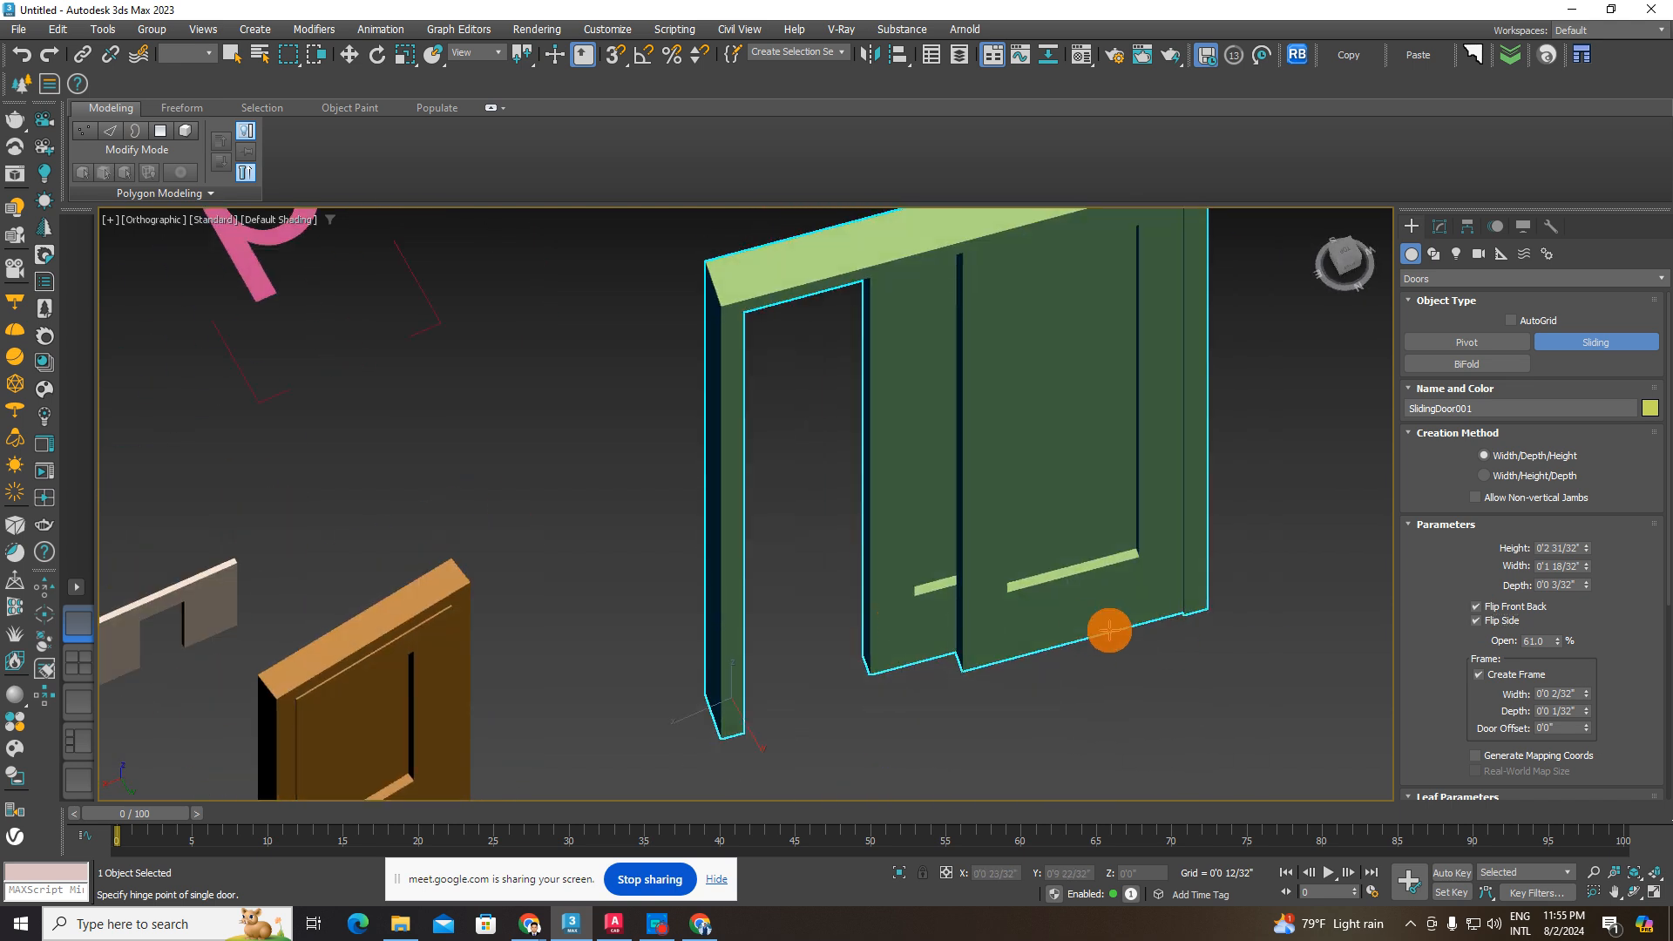
pyautogui.scroll(-1, 1018, 646)
pyautogui.moveTo(1083, 673); pyautogui.dragTo(993, 647, button='middle')
pyautogui.scroll(-1, 976, 660)
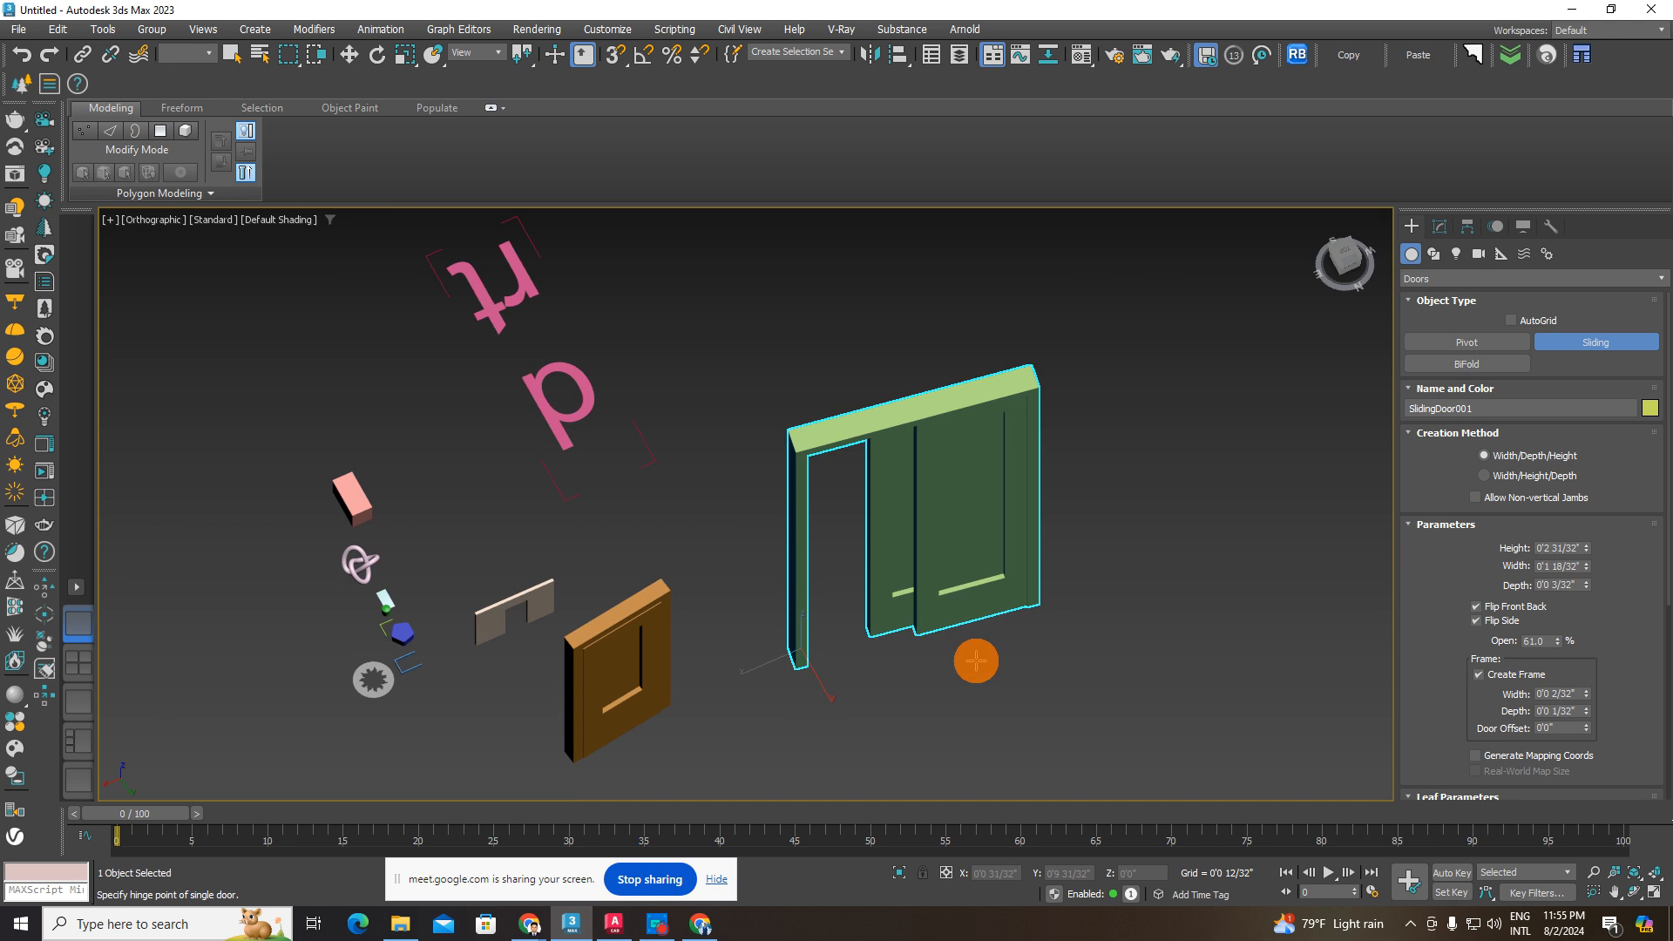
pyautogui.click(1466, 343)
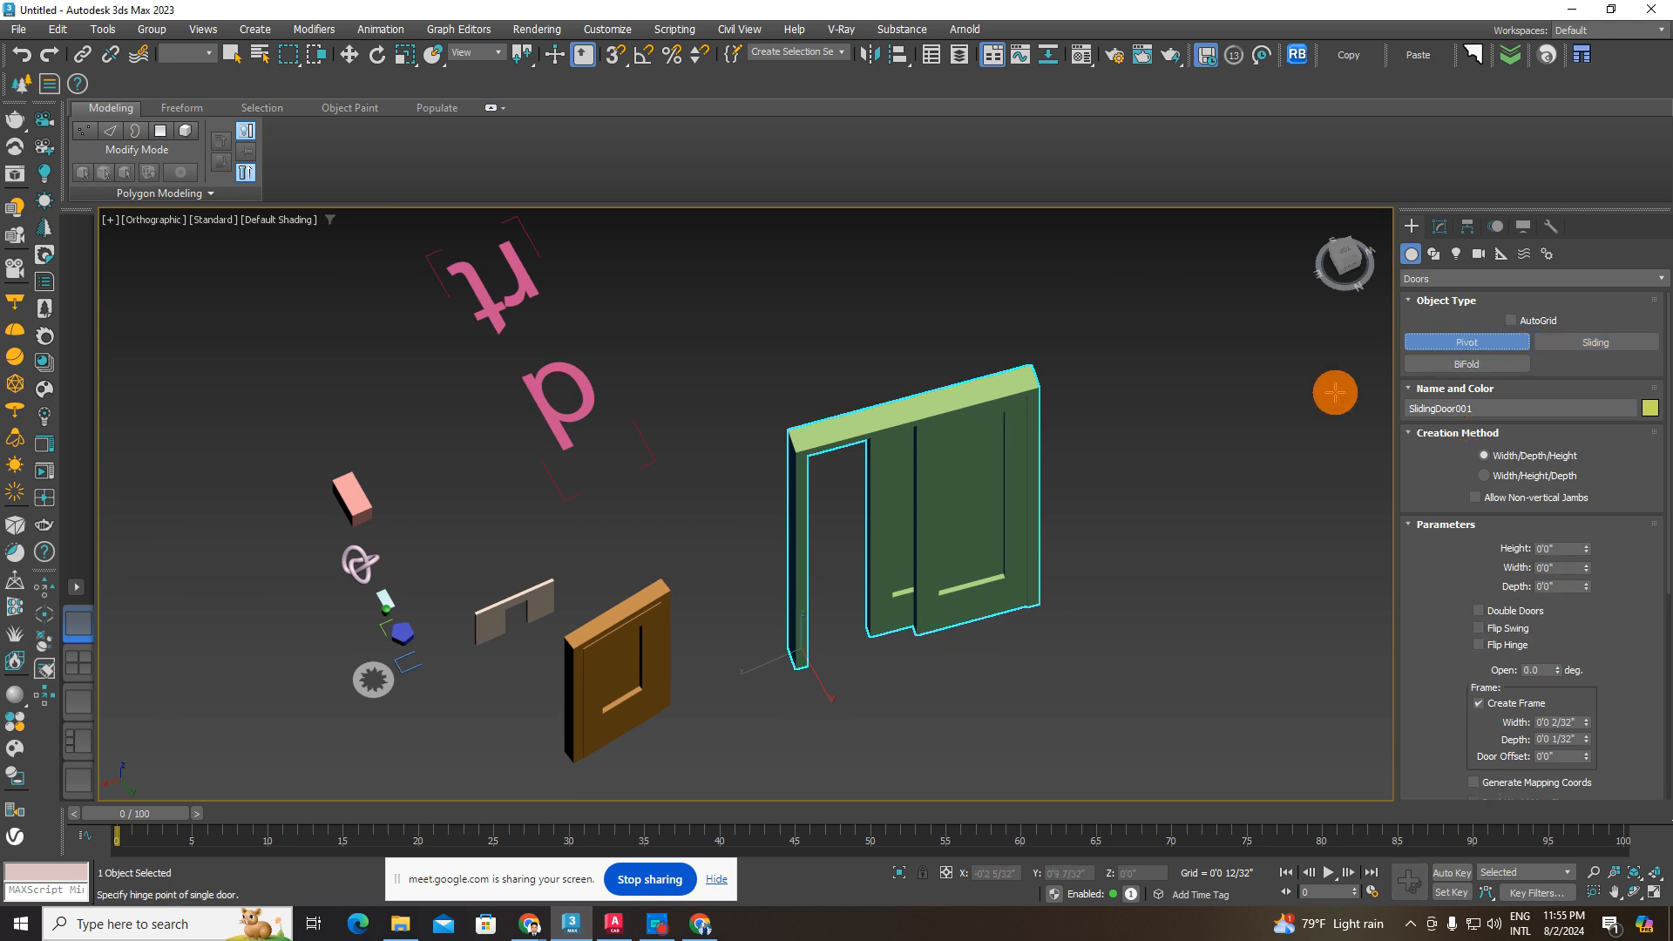
pyautogui.click(1596, 342)
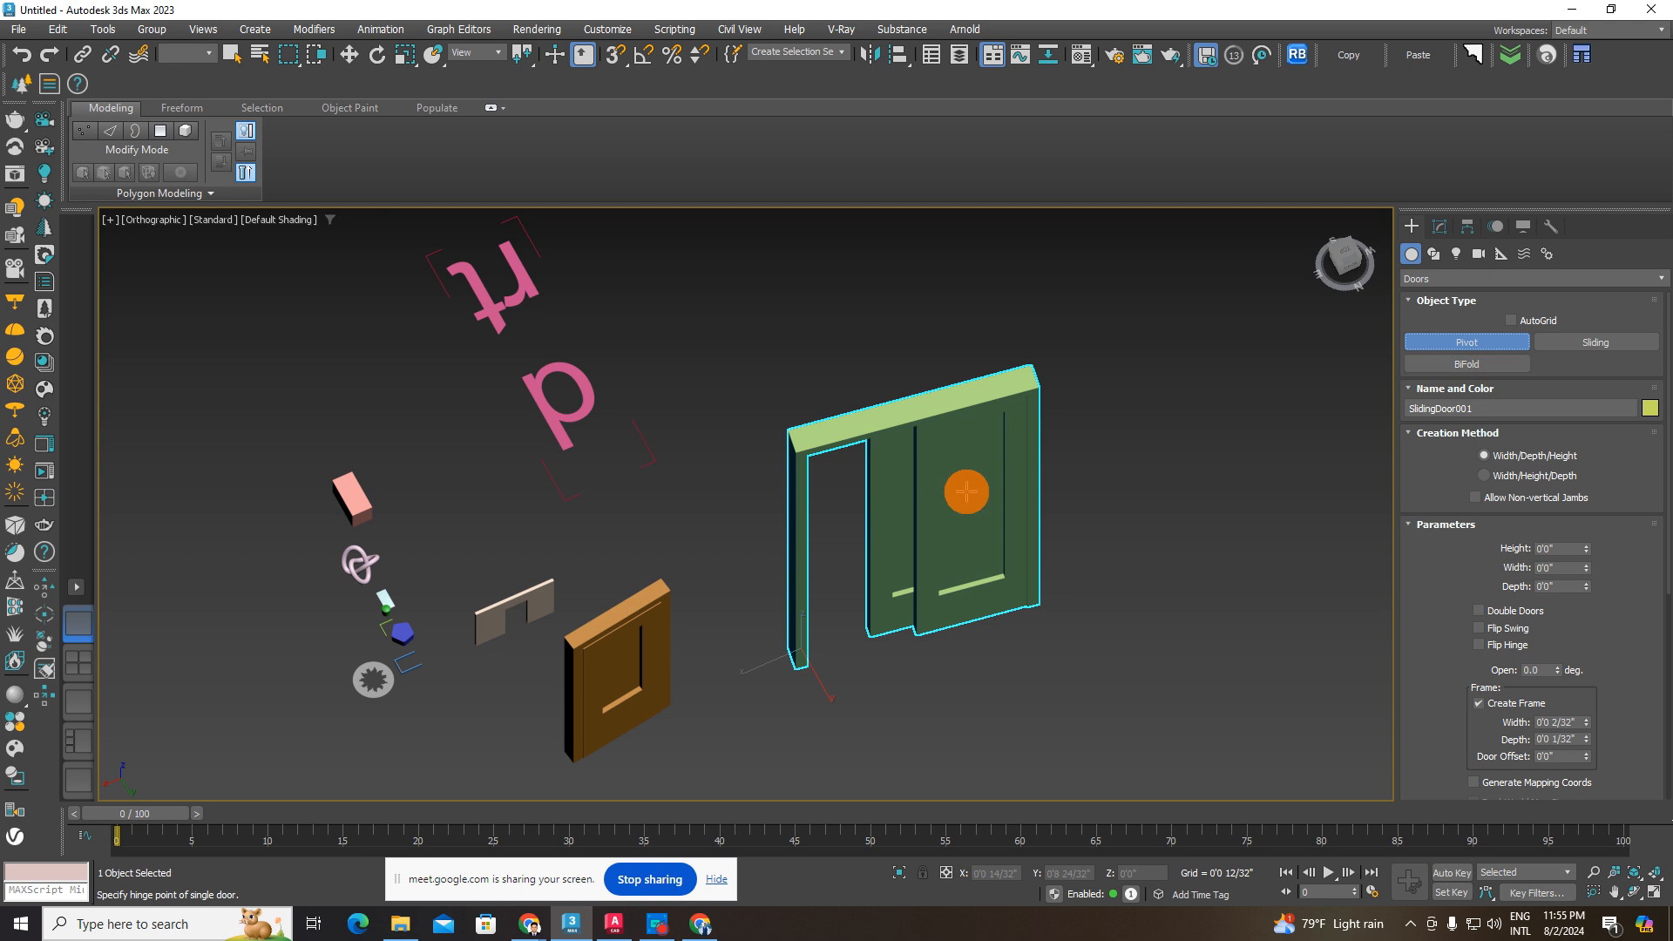
pyautogui.moveTo(965, 491); pyautogui.dragTo(869, 503, button='middle')
# - Create an Awning window beside the sliding door, about 0'2 15/32" high, 0'3 12/32" wide and 0'0 5/32" deep
pyautogui.click(1456, 278)
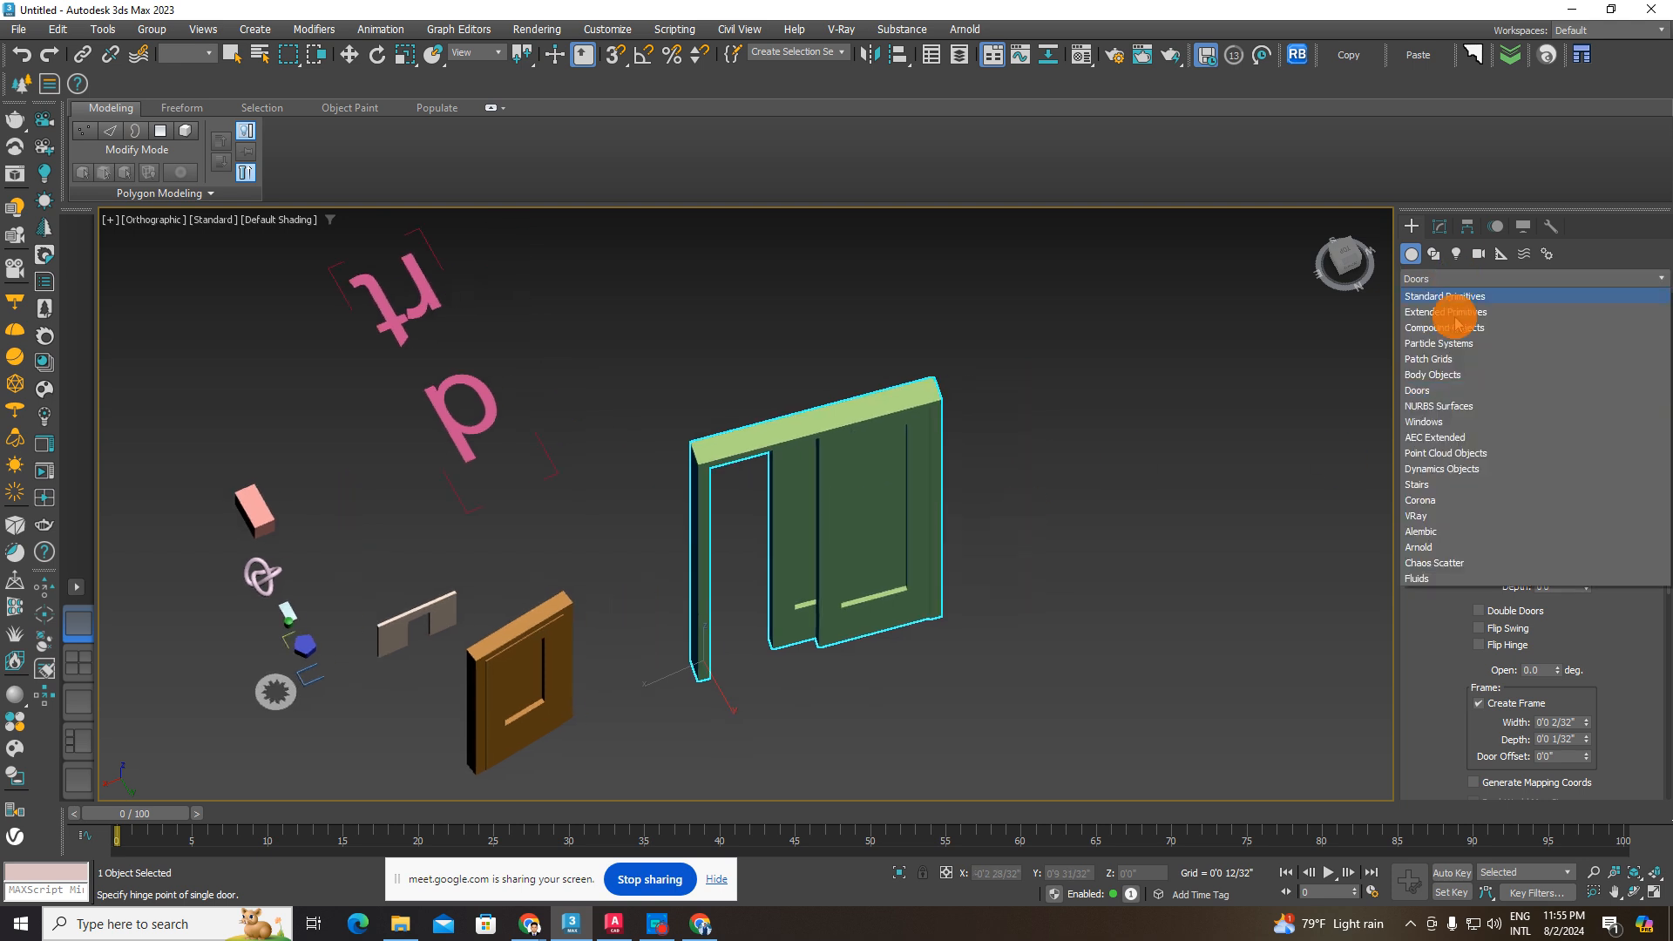
pyautogui.click(1428, 421)
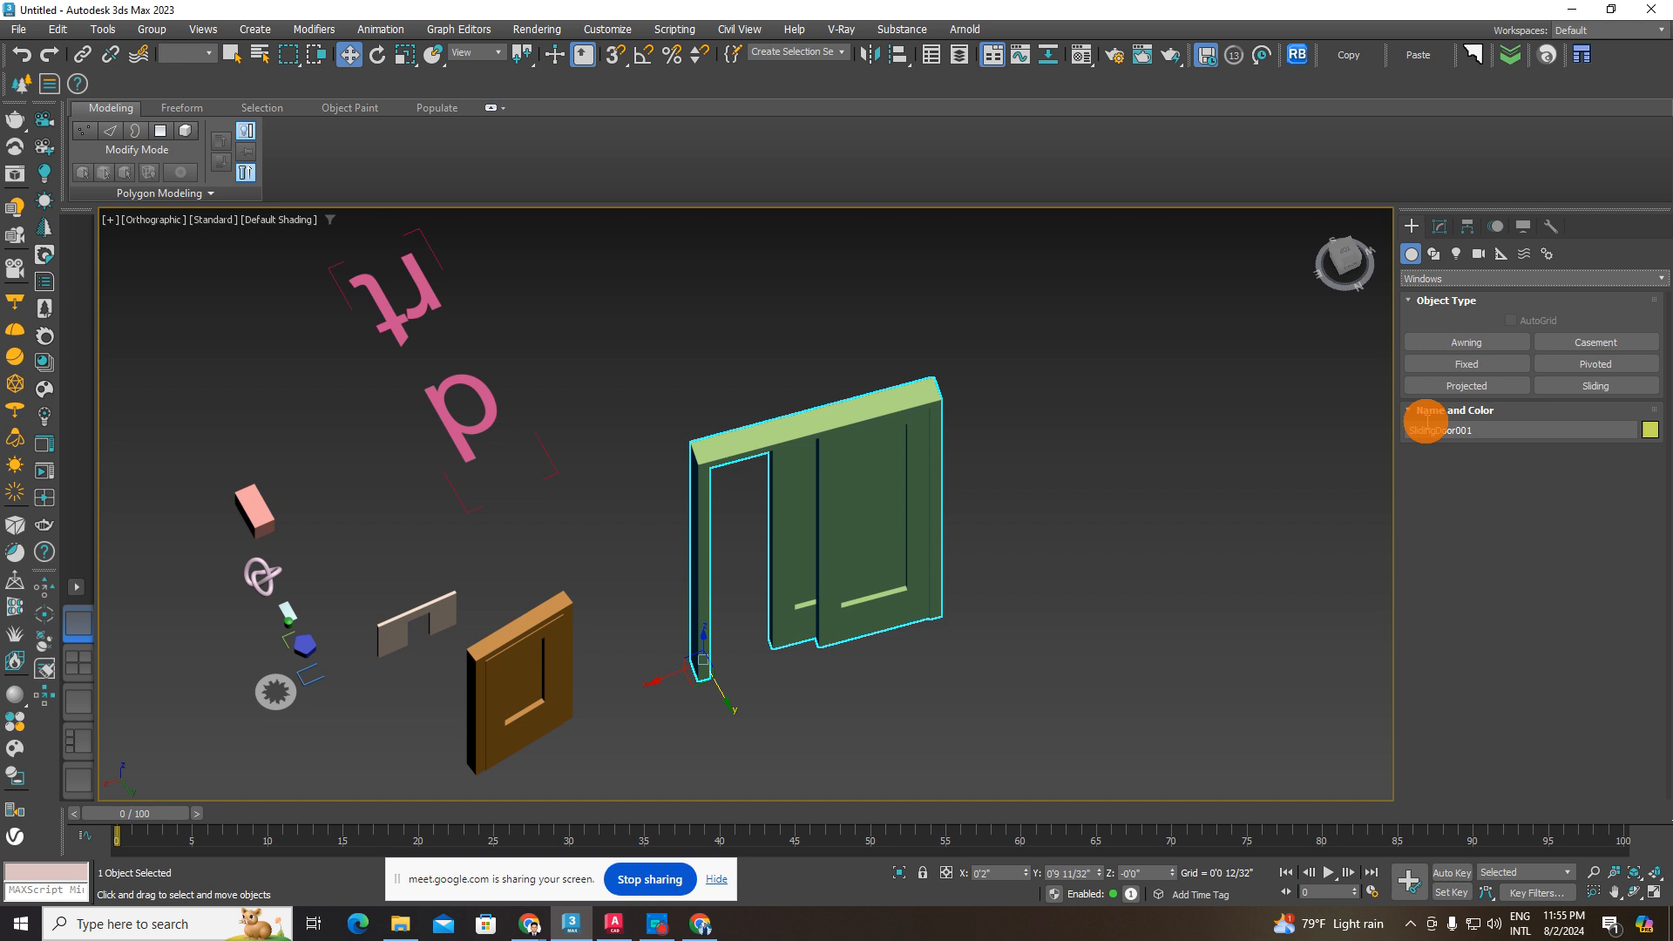
pyautogui.click(1468, 343)
pyautogui.moveTo(1185, 582); pyautogui.dragTo(732, 601, button='middle')
pyautogui.moveTo(732, 601); pyautogui.dragTo(1237, 571)
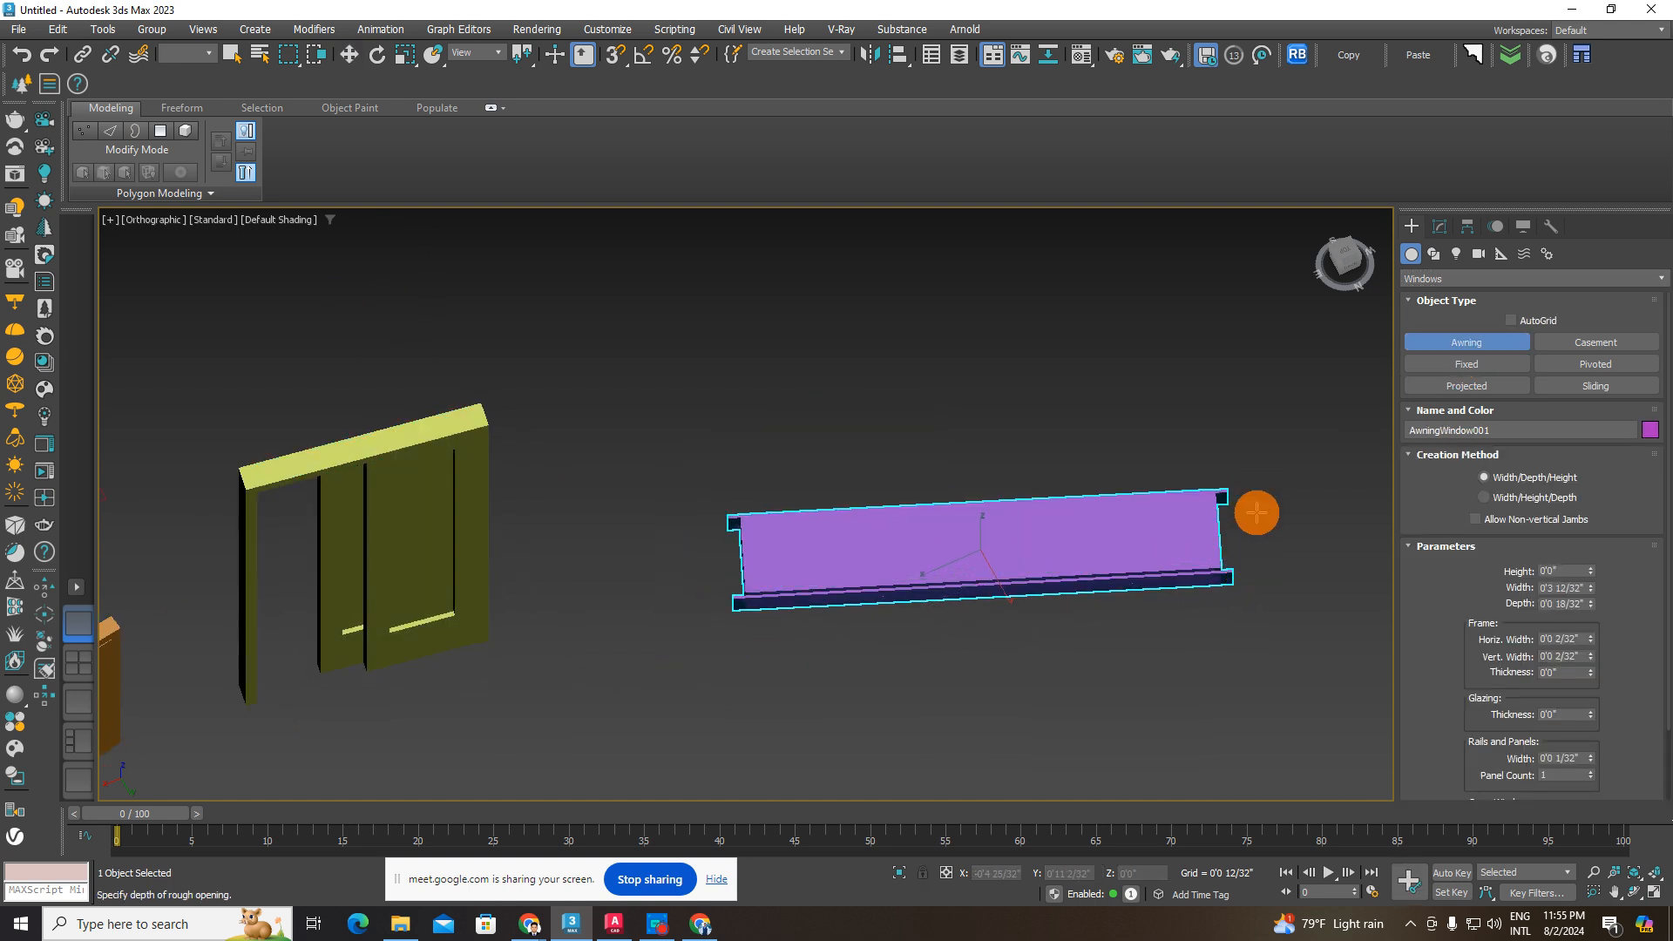
pyautogui.click(1261, 551)
pyautogui.click(1183, 194)
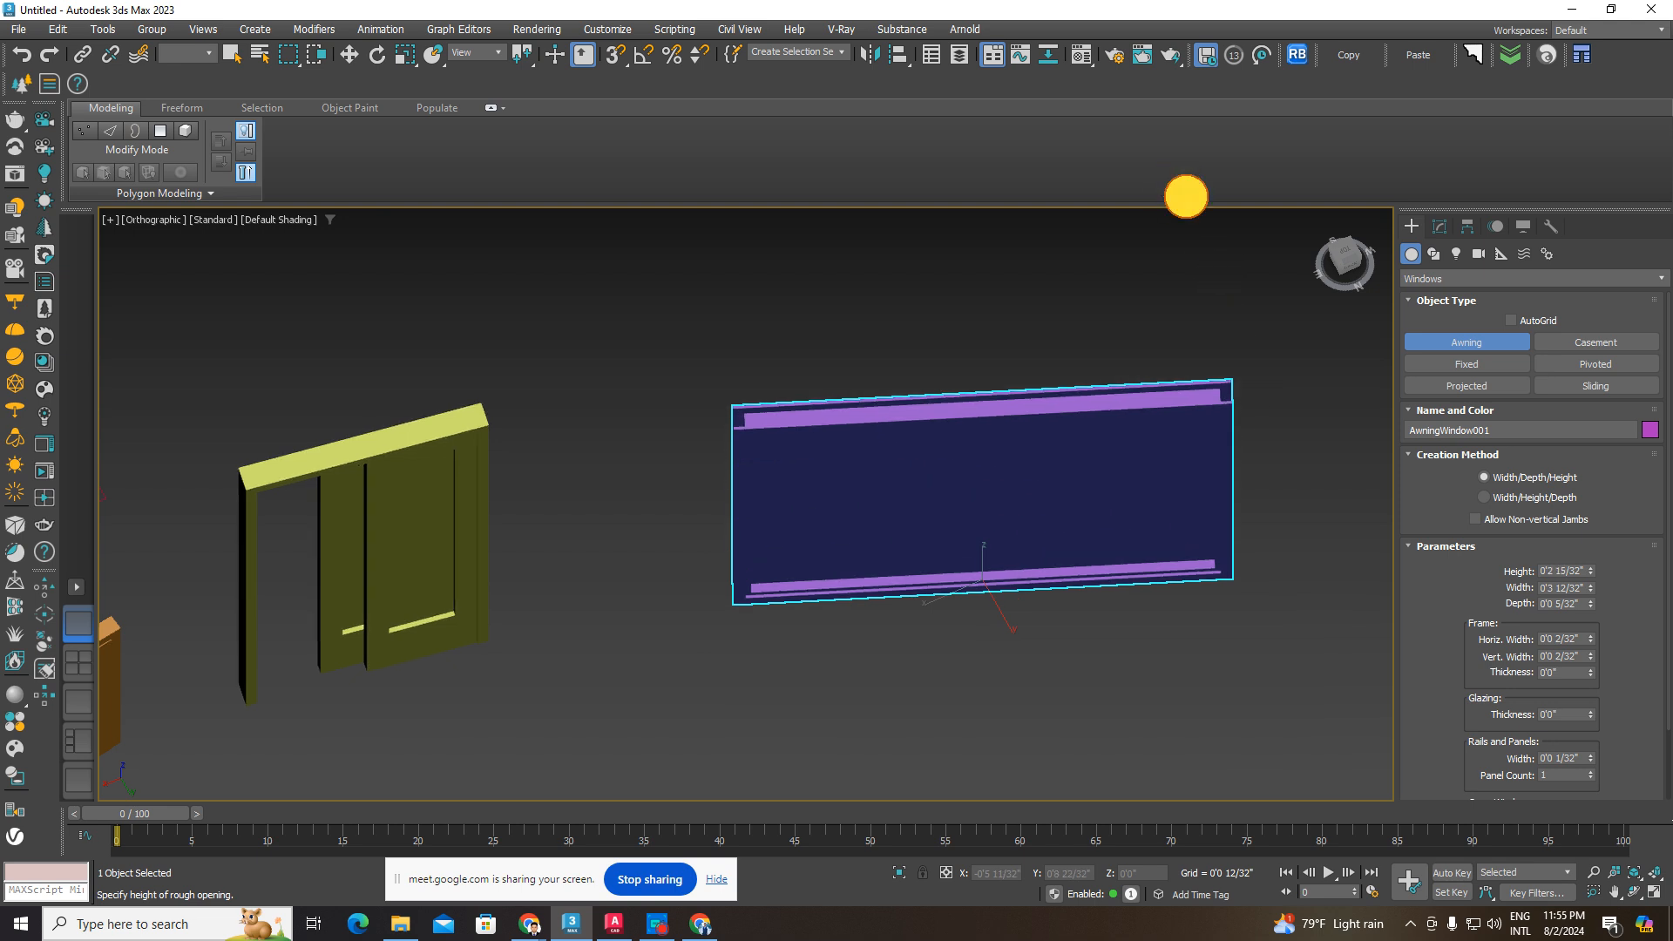
pyautogui.scroll(4, 1188, 470)
pyautogui.keyDown('alt'); pyautogui.moveTo(1113, 567); pyautogui.dragTo(1136, 451, button='middle'); pyautogui.keyUp('alt')
pyautogui.scroll(-3, 1095, 543)
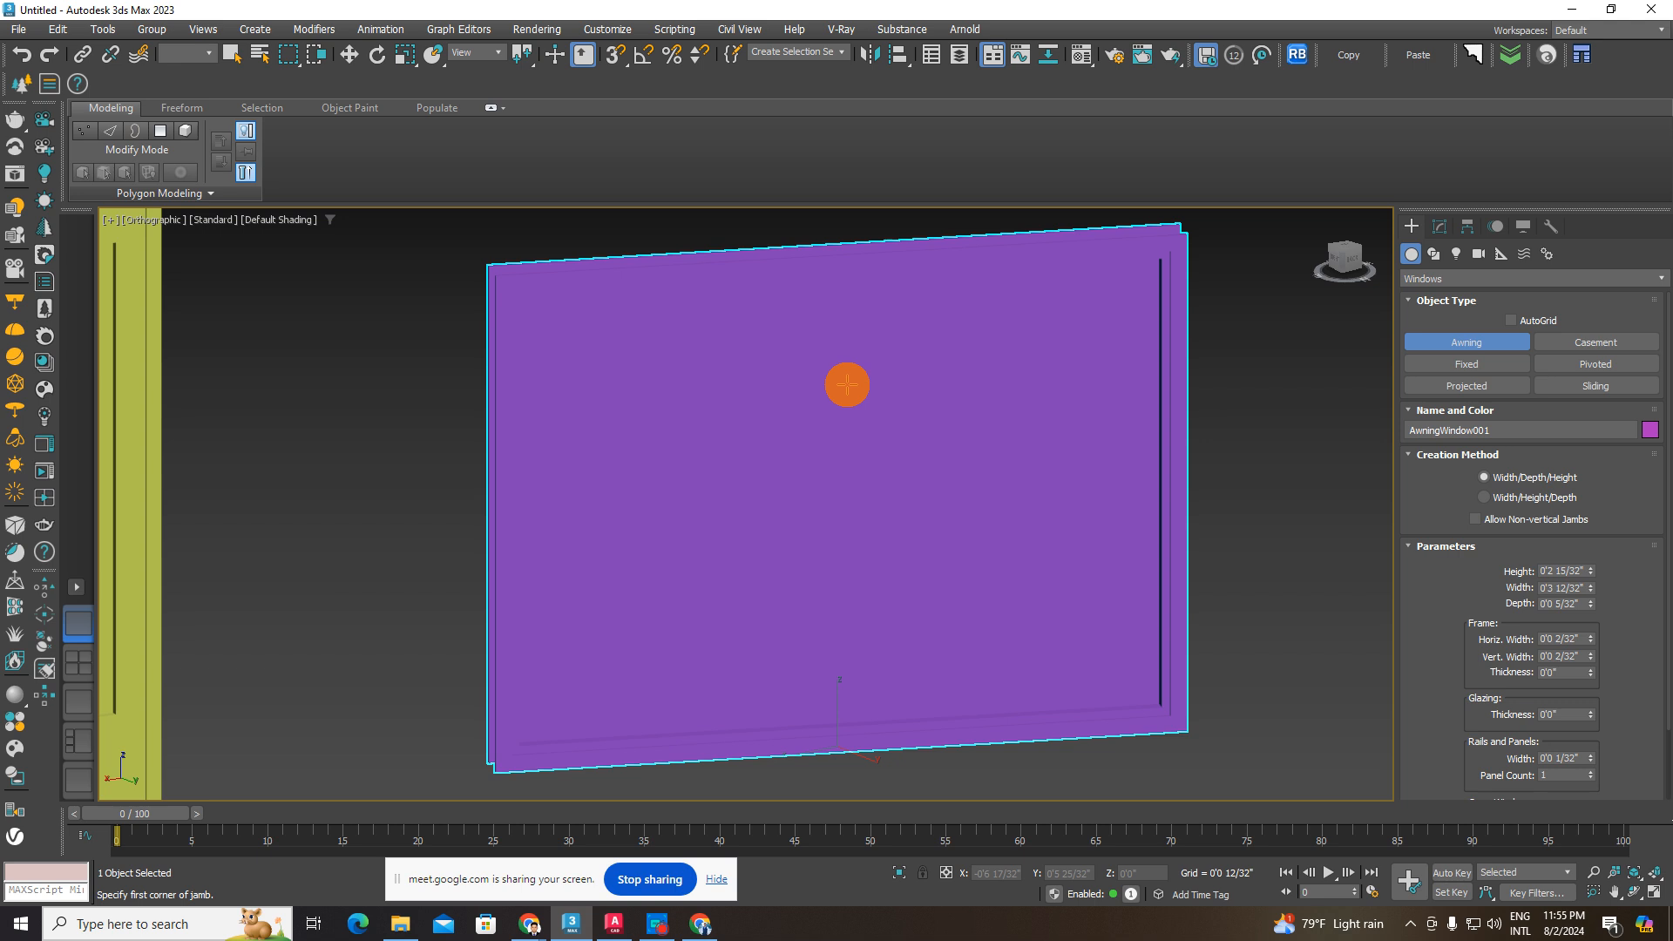
pyautogui.keyDown('alt'); pyautogui.moveTo(847, 385); pyautogui.dragTo(854, 452, button='middle'); pyautogui.keyUp('alt')
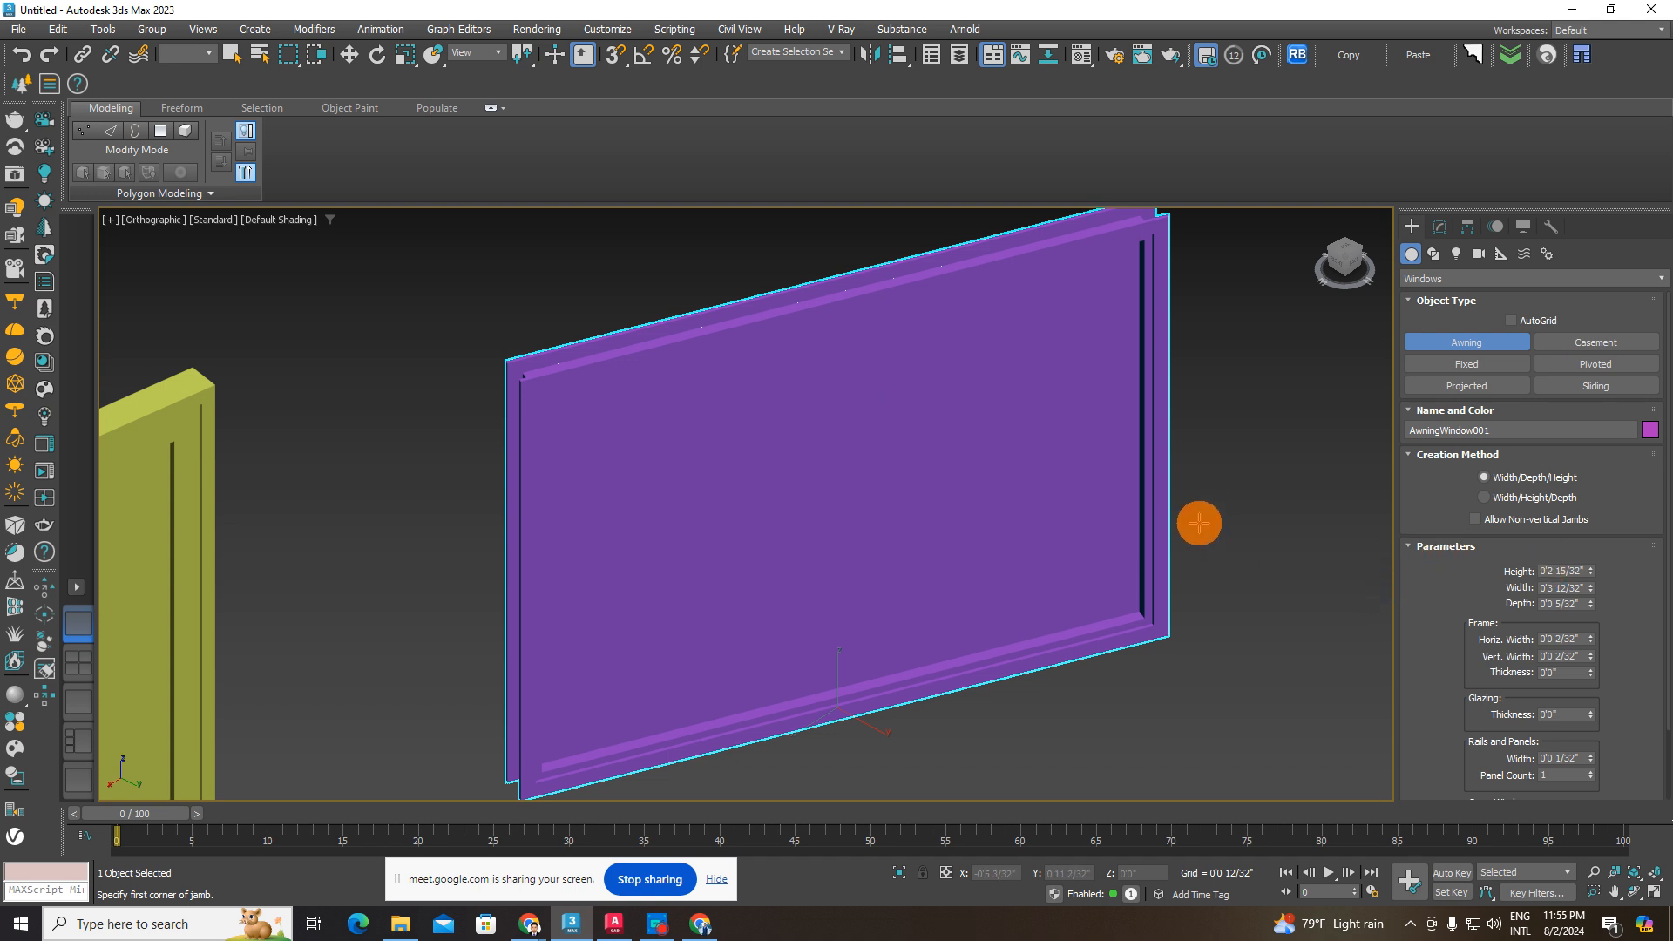
# - Resize the awning window to 0'2 10/32" high, 0'2 9/32" wide, 0'0 10/32" deep, with frame horizontal width 0'0 5/32" and thickness 0'0 1/32"
pyautogui.moveTo(1592, 572)
pyautogui.mouseDown()
pyautogui.moveTo(1591, 541)
pyautogui.moveTo(1600, 616)
pyautogui.moveTo(1592, 537)
pyautogui.moveTo(1588, 580)
pyautogui.mouseUp()
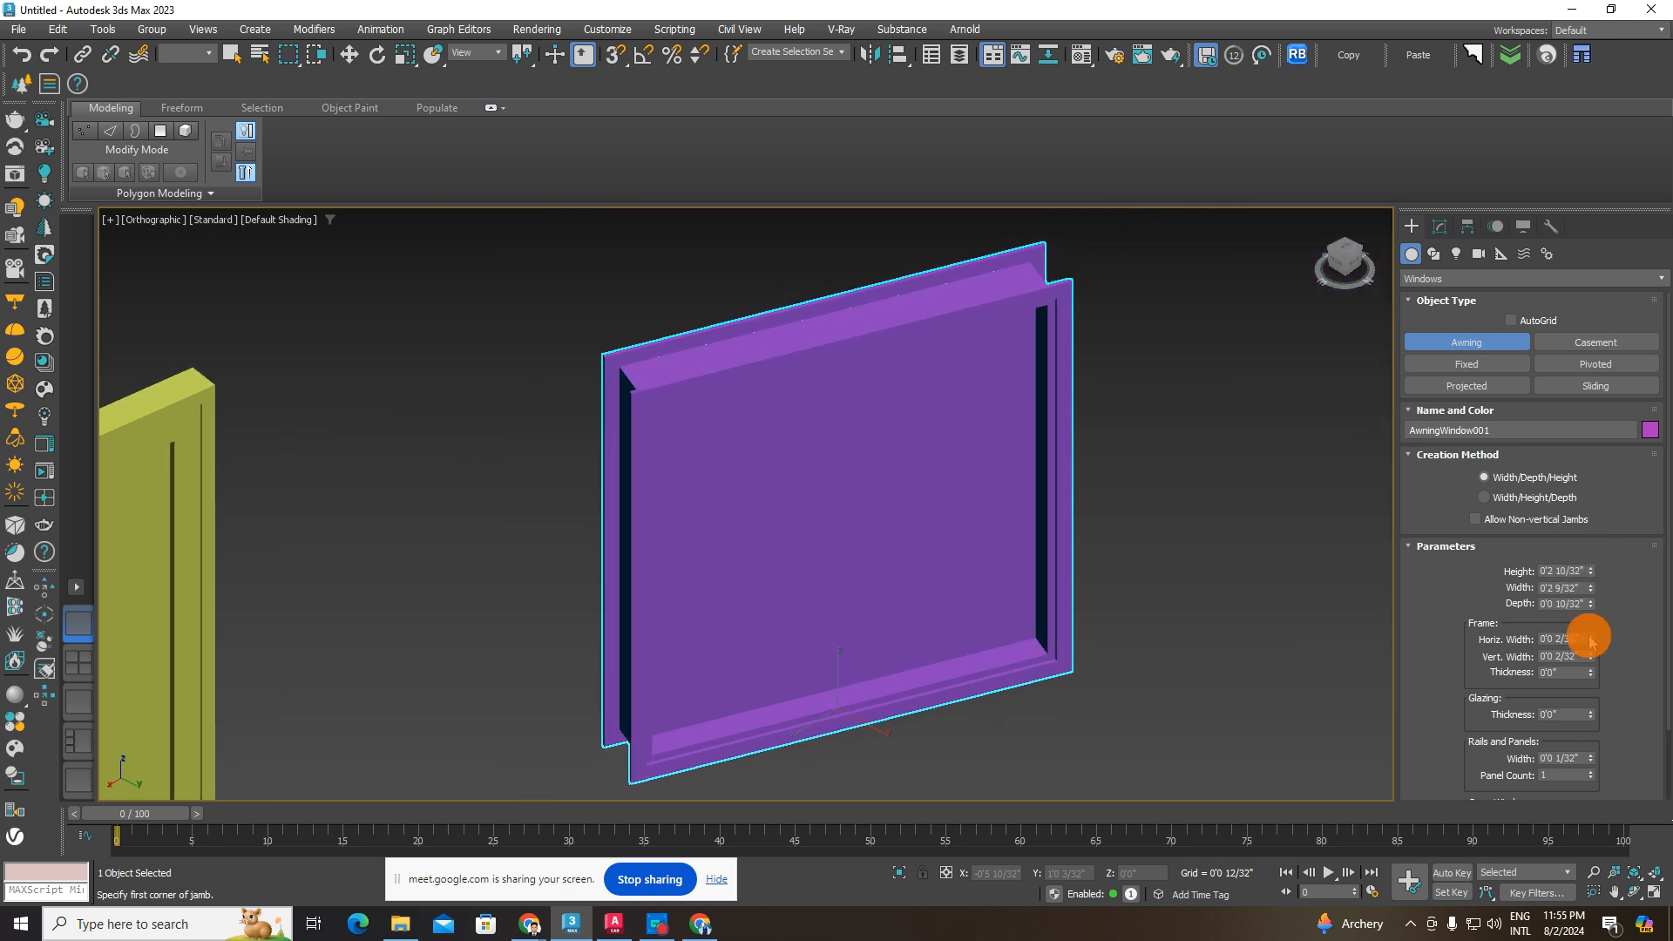
pyautogui.moveTo(1042, 536); pyautogui.dragTo(1000, 497, button='middle')
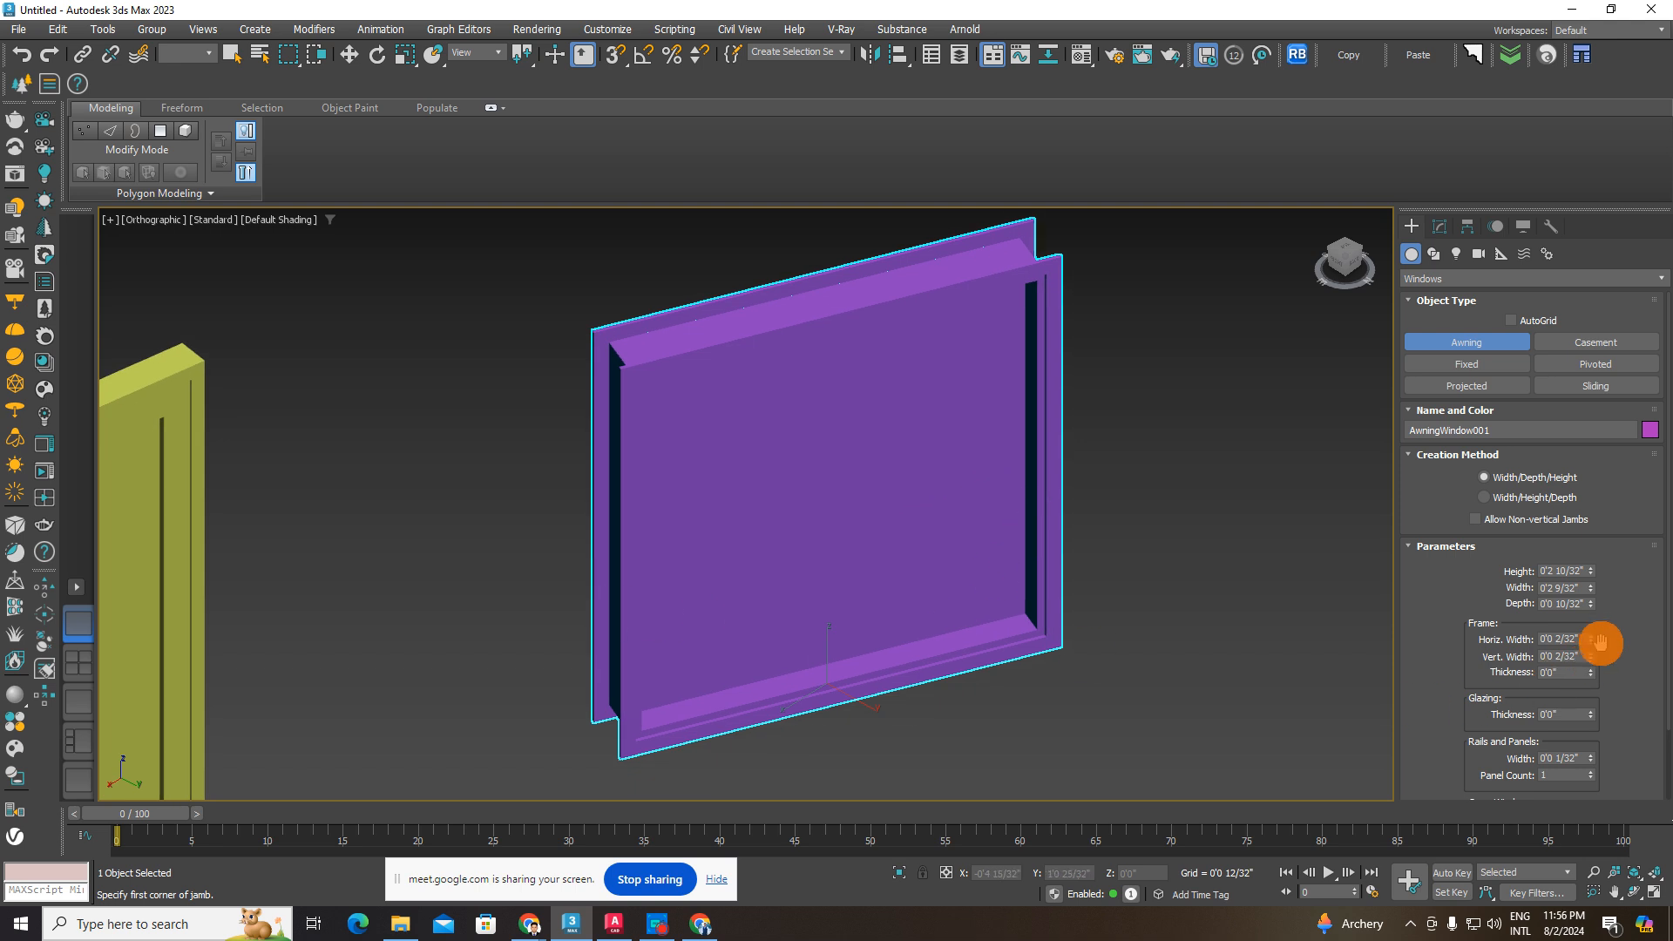
pyautogui.moveTo(1592, 643)
pyautogui.mouseDown()
pyautogui.moveTo(1587, 462)
pyautogui.moveTo(1598, 511)
pyautogui.moveTo(1517, 695)
pyautogui.moveTo(1598, 637)
pyautogui.mouseUp()
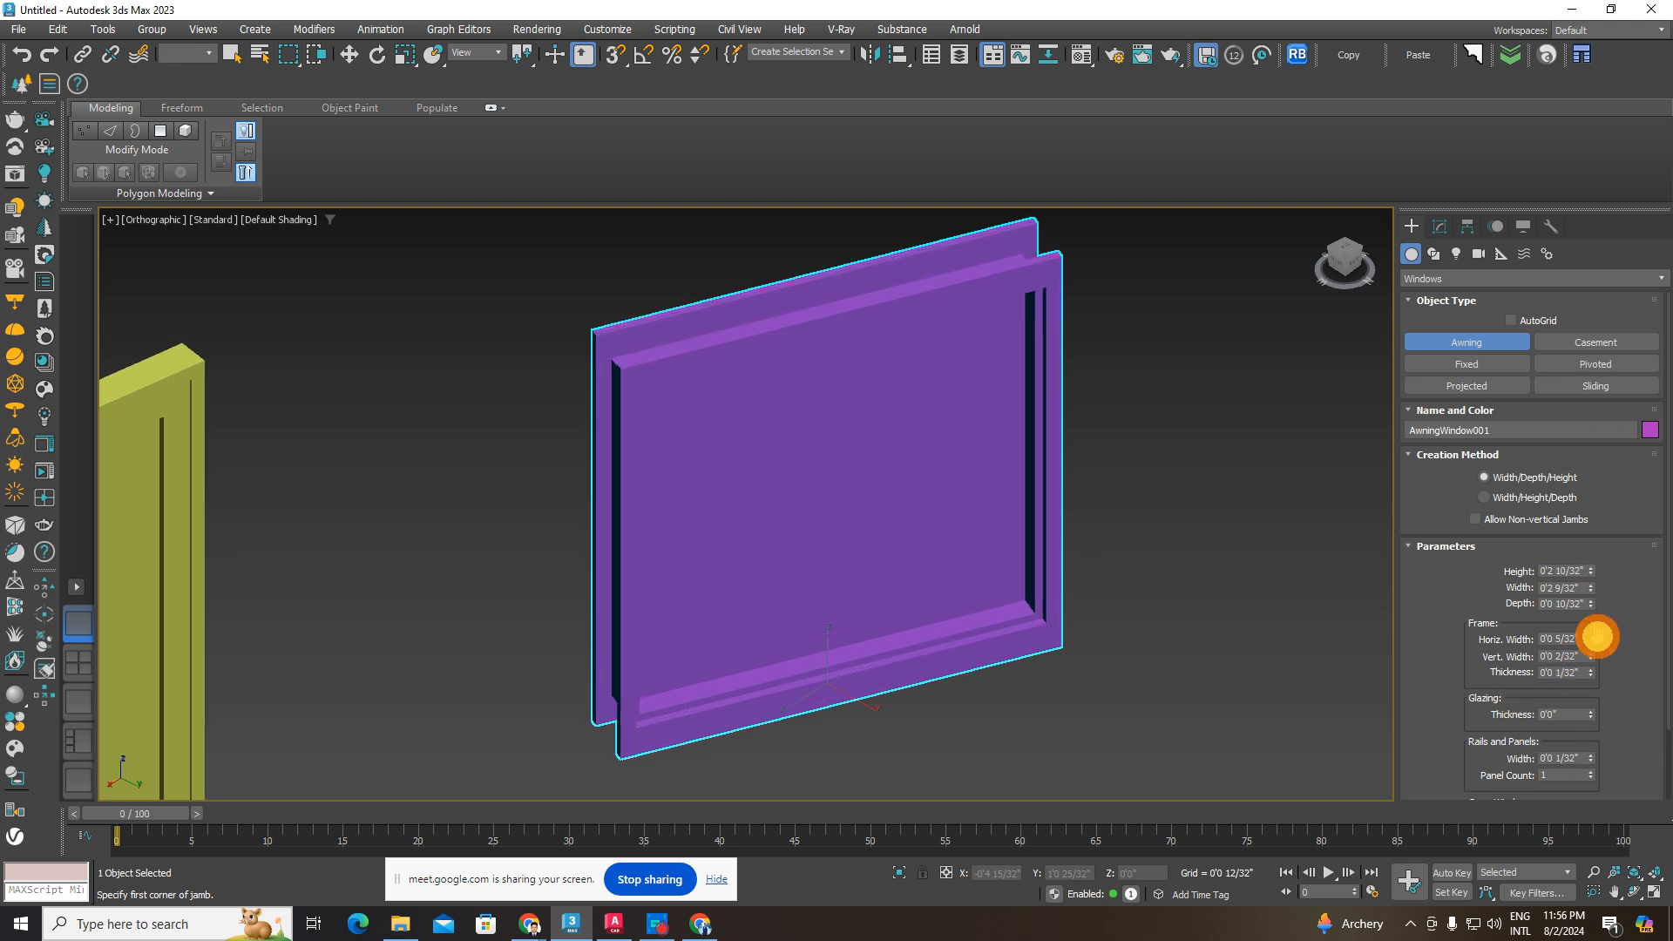
# - Set the awning window's rail width to 0'0 4/32" and open the window 40%
pyautogui.scroll(-2, 1661, 667)
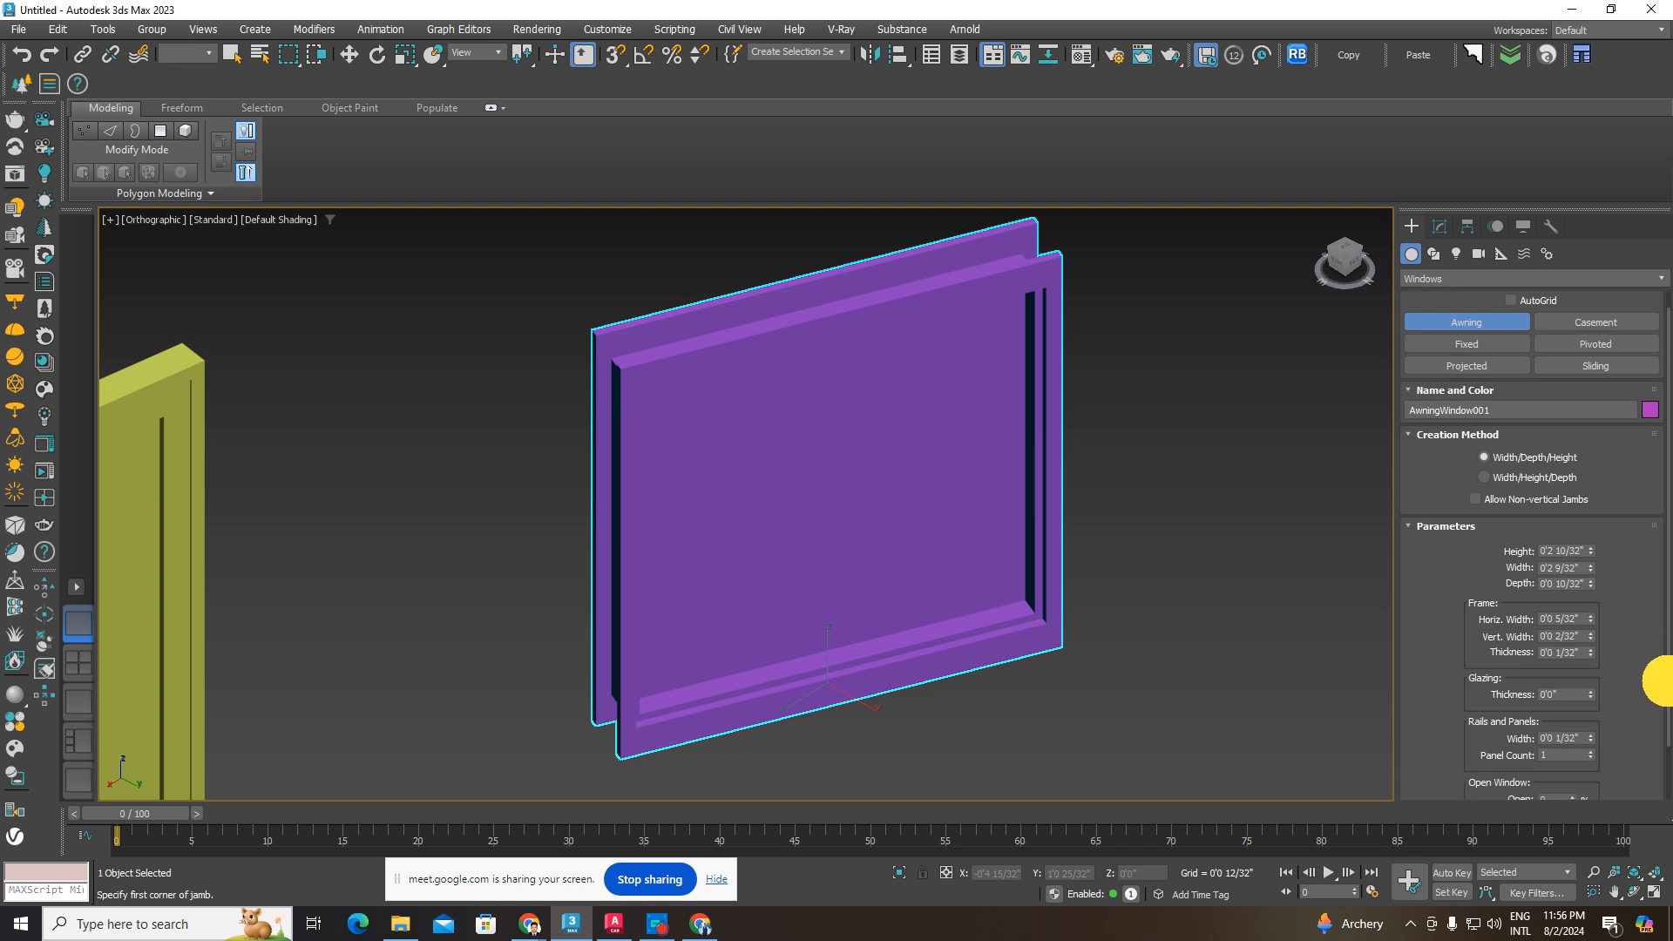
pyautogui.moveTo(1591, 710); pyautogui.dragTo(1560, 488)
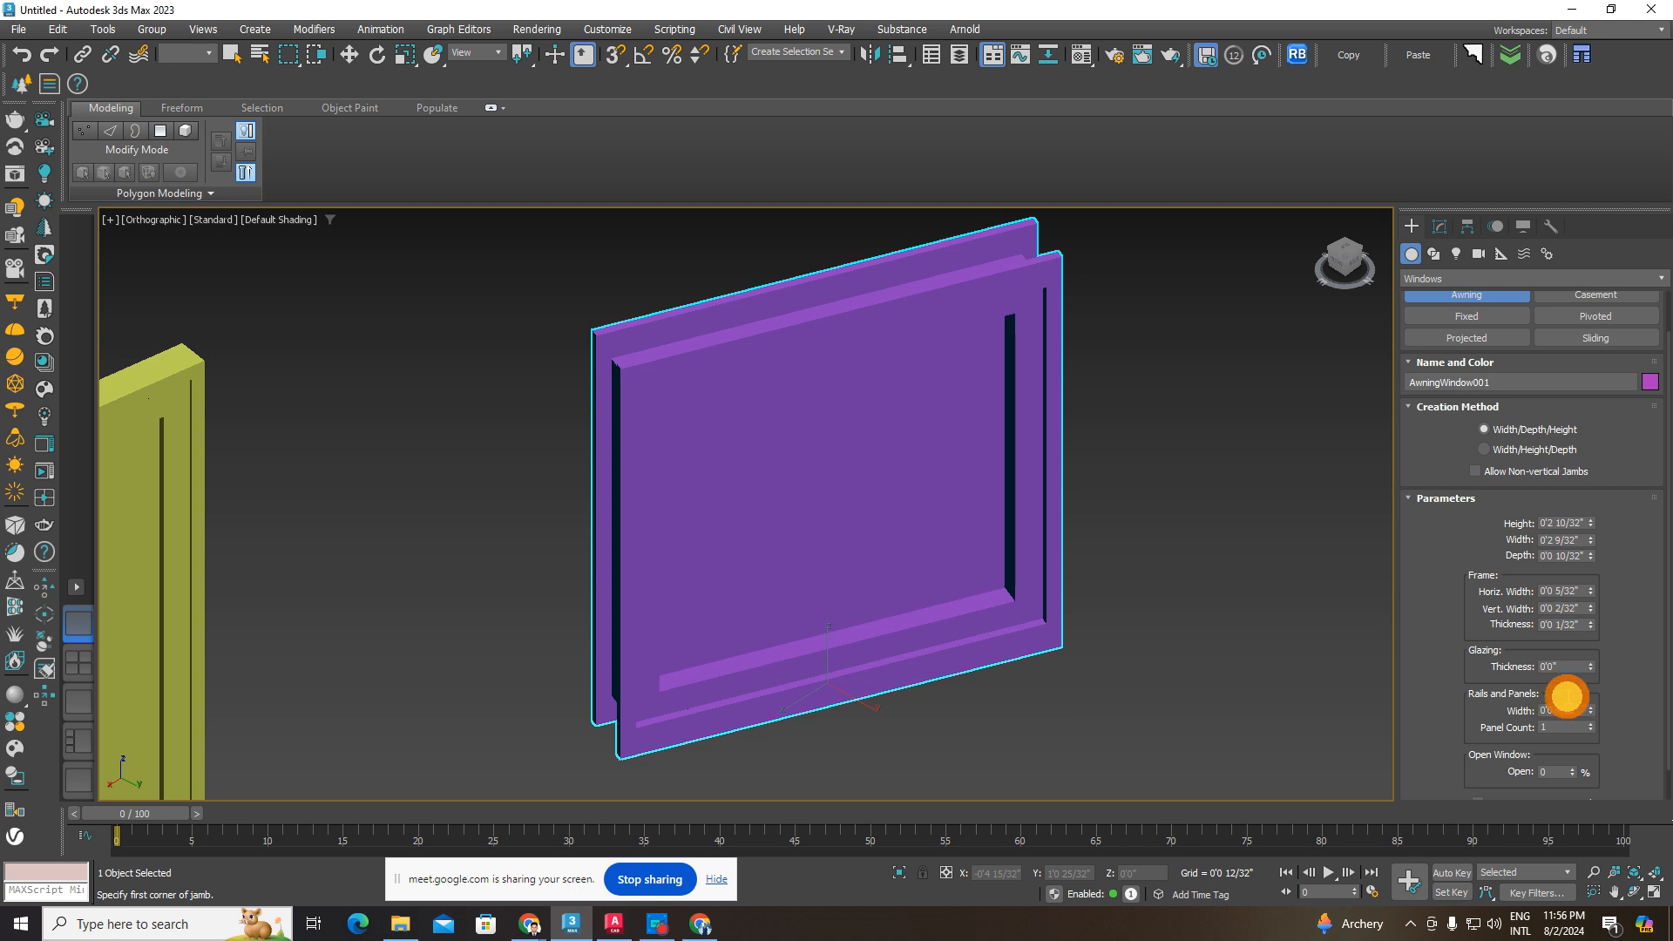
pyautogui.moveTo(1573, 773); pyautogui.dragTo(1584, 736)
pyautogui.keyDown('alt'); pyautogui.moveTo(885, 523); pyautogui.dragTo(902, 585, button='middle'); pyautogui.keyUp('alt')
pyautogui.moveTo(1072, 620)
pyautogui.keyDown('alt'); pyautogui.mouseDown(button='middle')
pyautogui.moveTo(1113, 657)
pyautogui.moveTo(1097, 633)
pyautogui.mouseUp(button='middle'); pyautogui.keyUp('alt')
pyautogui.moveTo(1573, 776)
pyautogui.mouseDown()
pyautogui.moveTo(1569, 706)
pyautogui.moveTo(1573, 800)
pyautogui.moveTo(1557, 706)
pyautogui.moveTo(1569, 771)
pyautogui.mouseUp()
pyautogui.moveTo(1667, 610); pyautogui.dragTo(1670, 636)
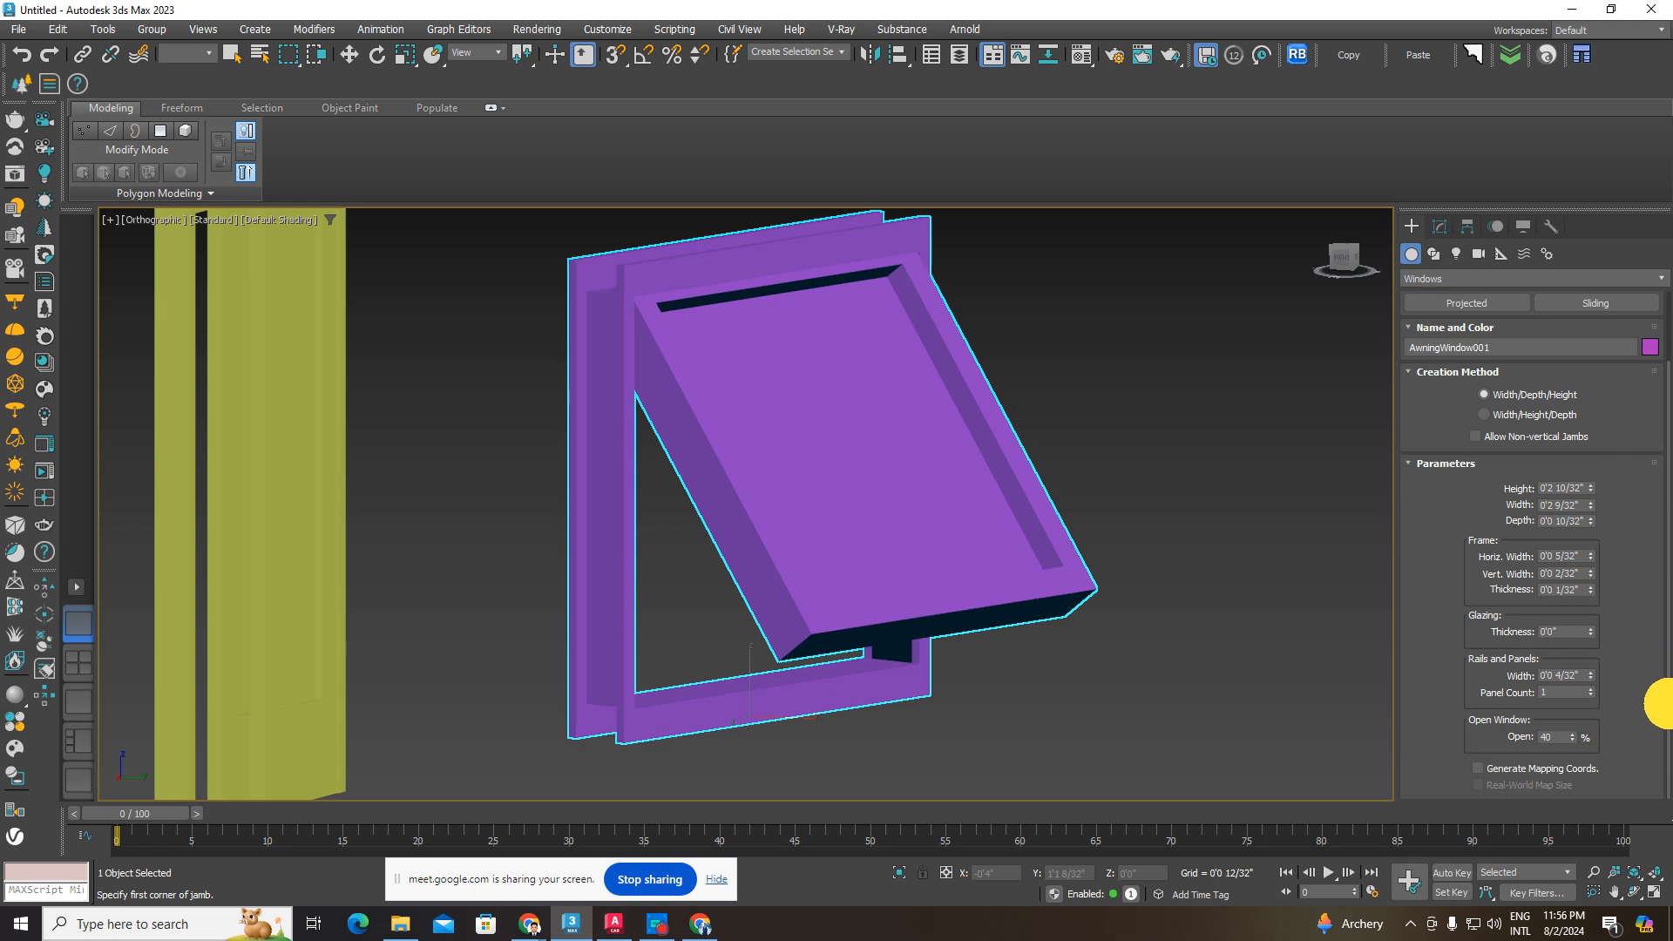
pyautogui.keyDown('alt'); pyautogui.moveTo(776, 493); pyautogui.dragTo(889, 536, button='middle'); pyautogui.keyUp('alt')
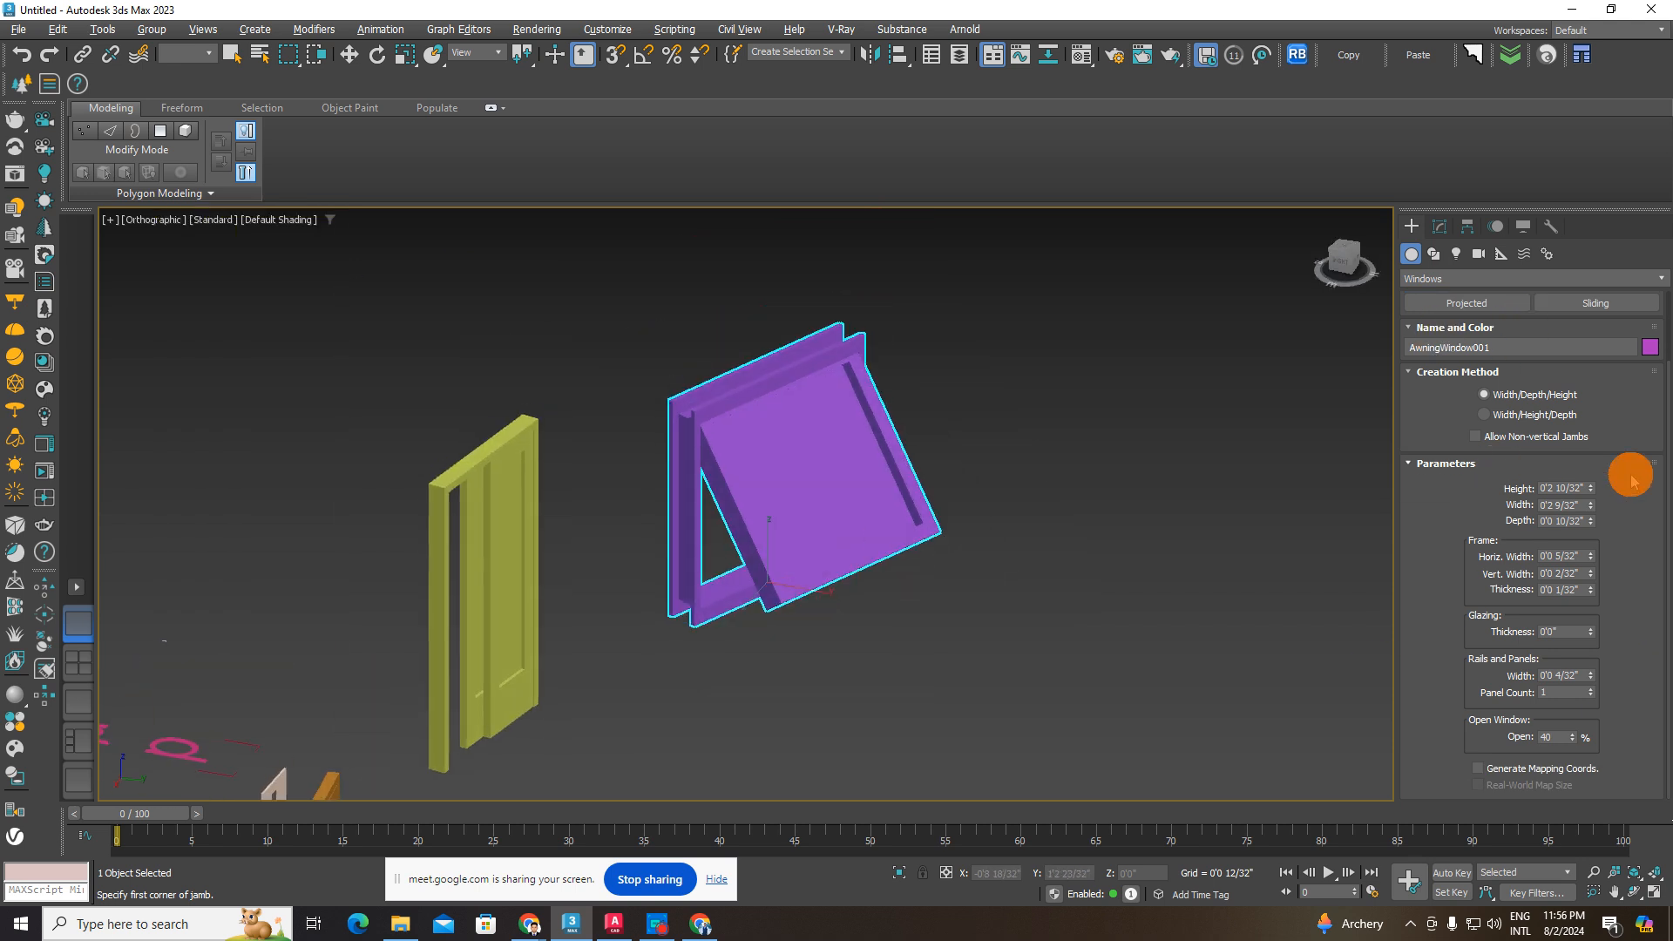
# - Create a Sliding window beside the awning window, about 0'3 17/32" high, 0'4 21/32" wide and 0'0 20/32" deep
pyautogui.scroll(3, 1656, 510)
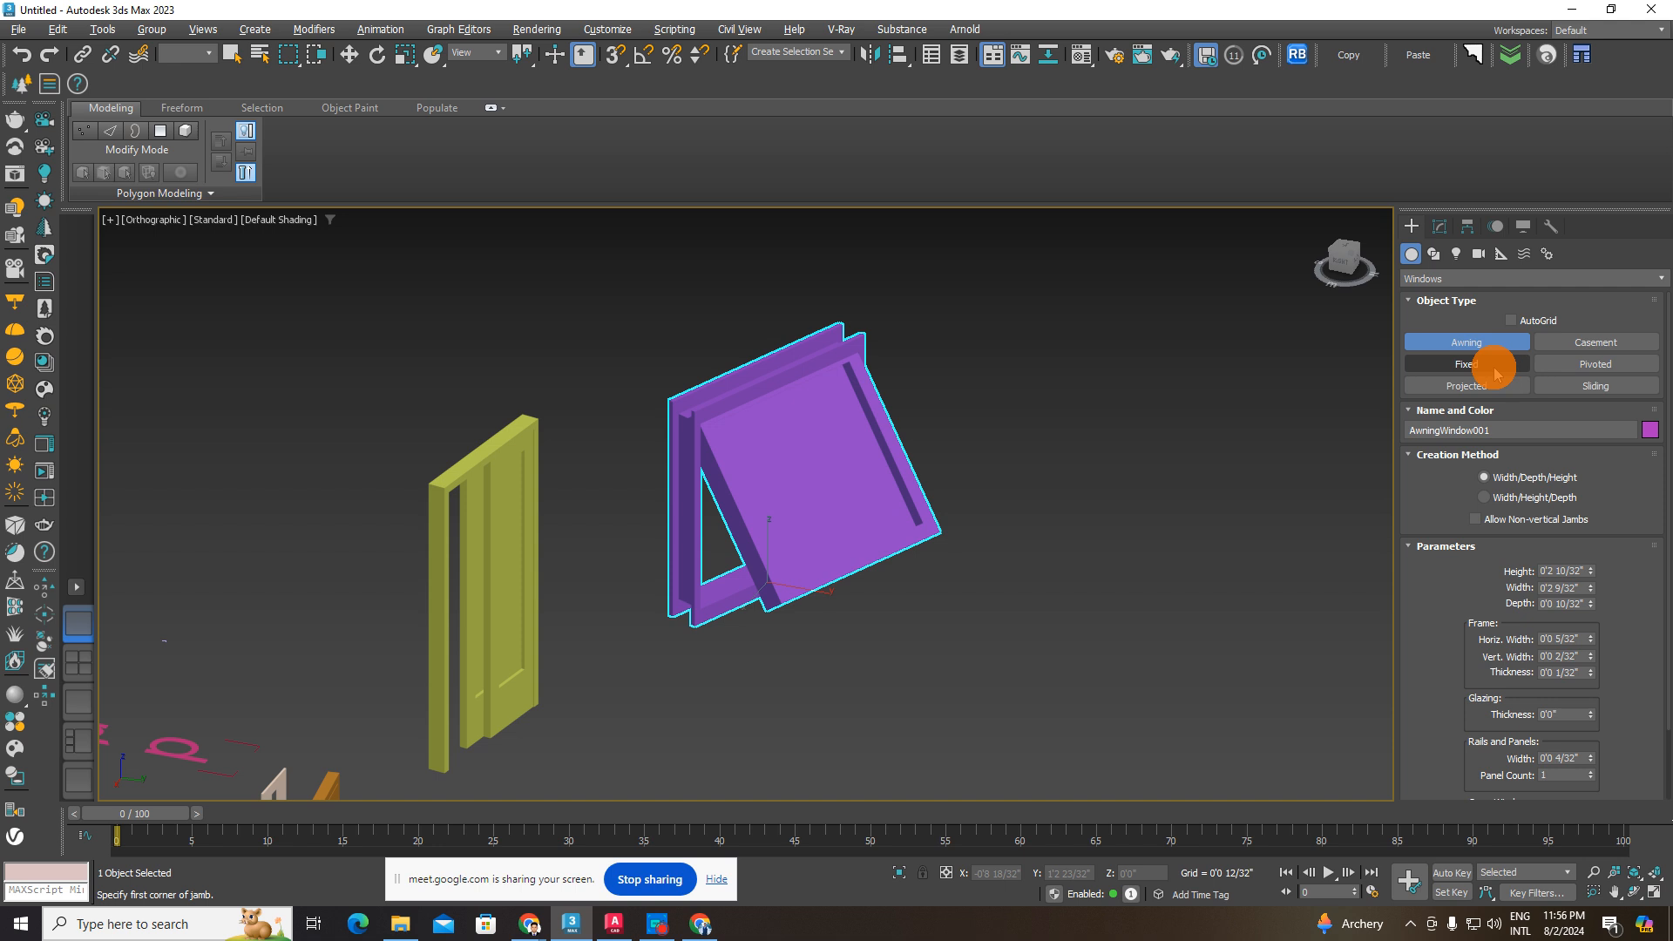
pyautogui.click(1593, 386)
pyautogui.moveTo(1027, 534); pyautogui.dragTo(617, 546, button='middle')
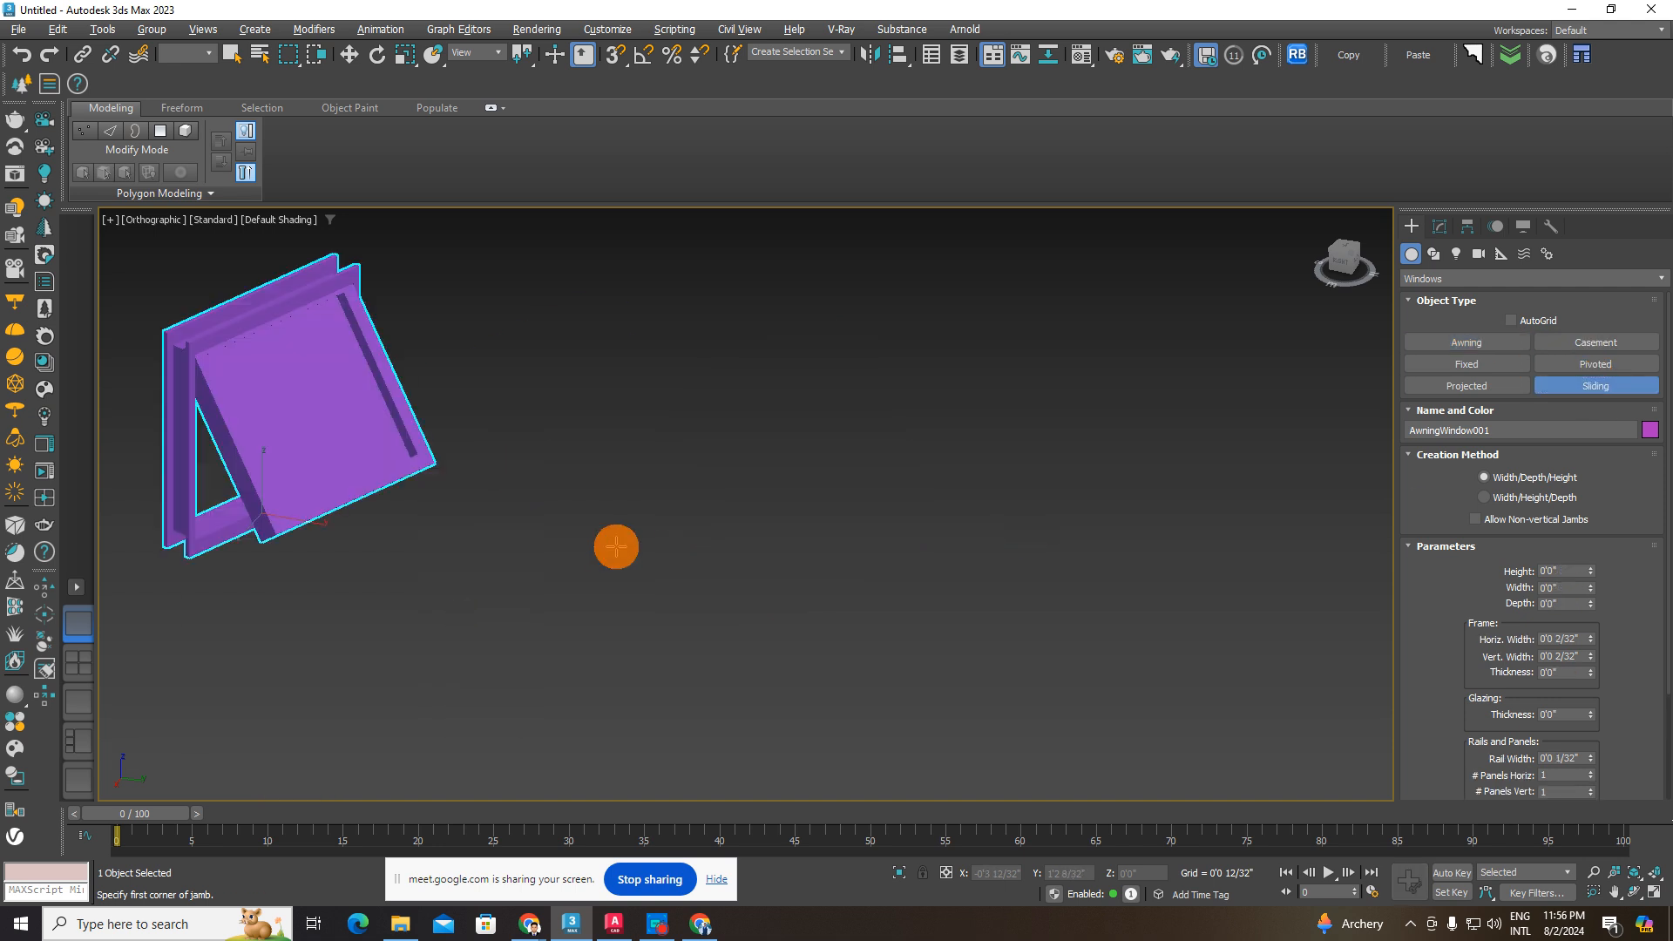
pyautogui.moveTo(617, 547); pyautogui.dragTo(1103, 574)
pyautogui.click(1109, 560)
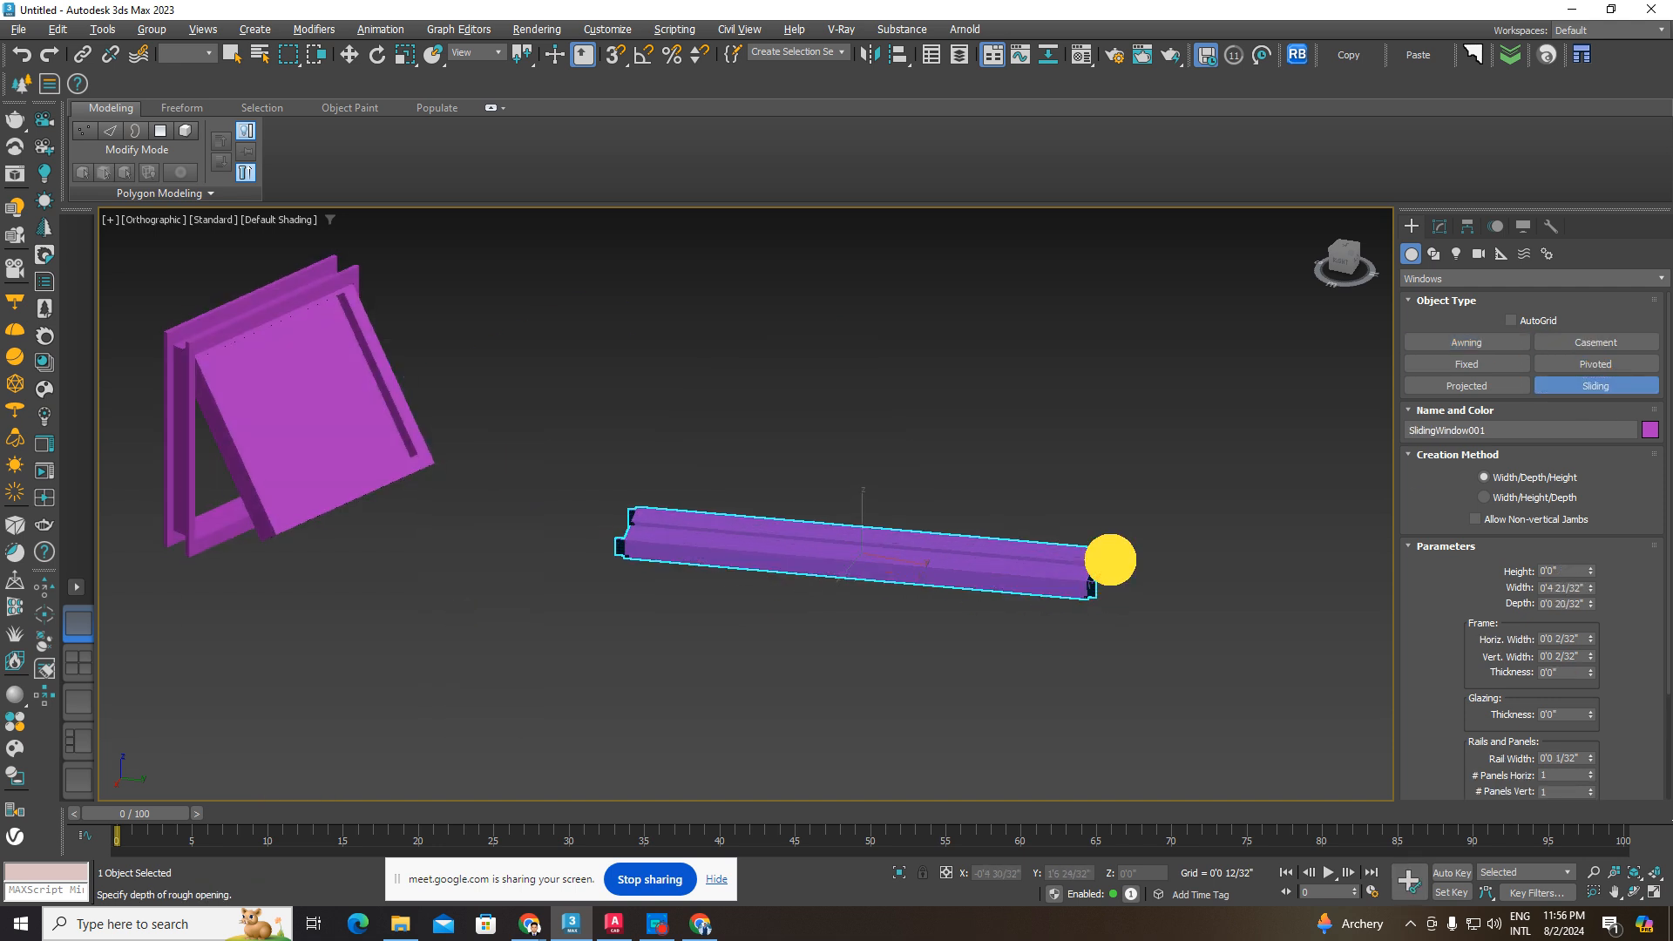
pyautogui.click(1057, 189)
pyautogui.keyDown('alt'); pyautogui.moveTo(1091, 378); pyautogui.dragTo(1084, 487, button='middle'); pyautogui.keyUp('alt')
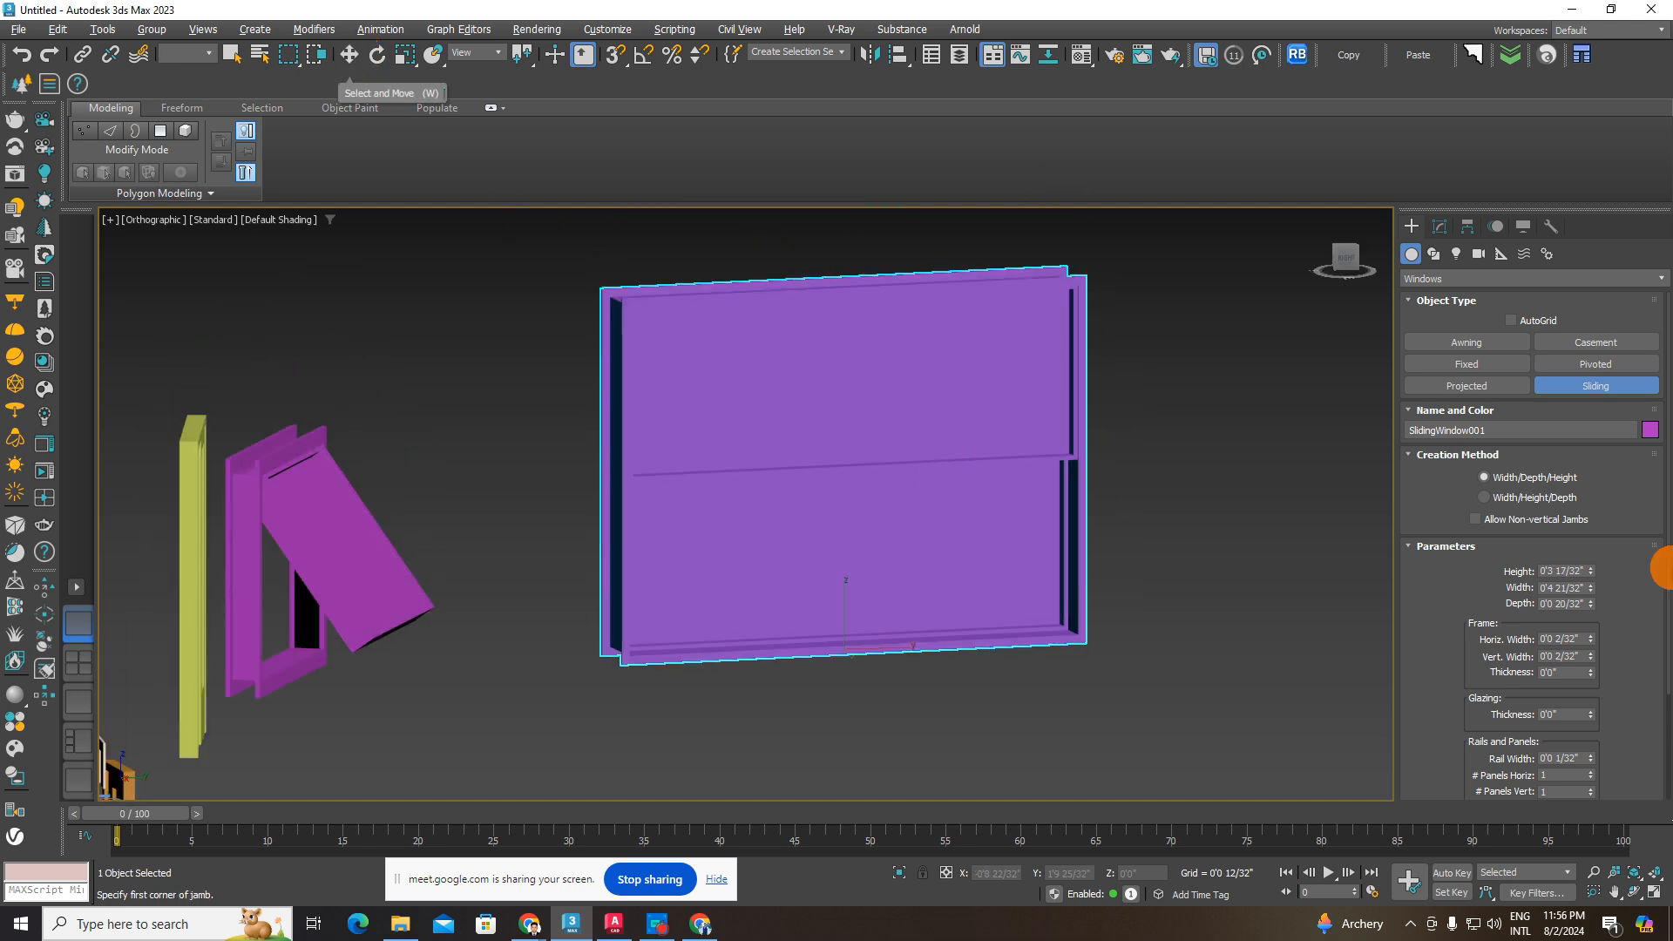
pyautogui.scroll(-3, 1663, 435)
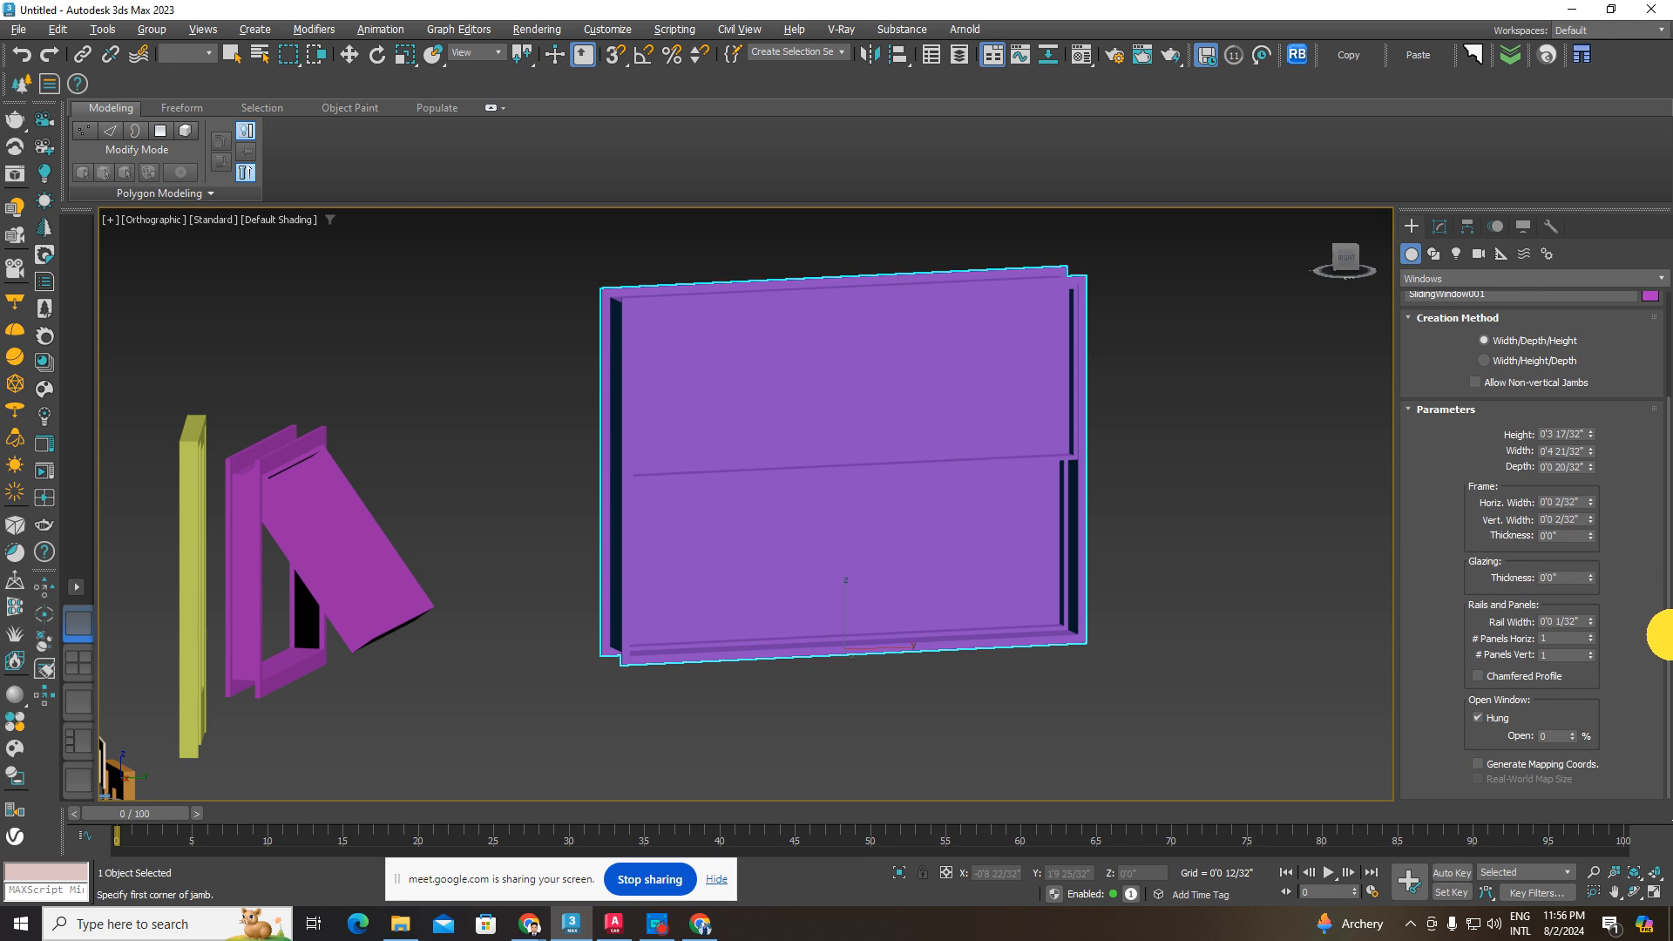
pyautogui.scroll(3, 1655, 454)
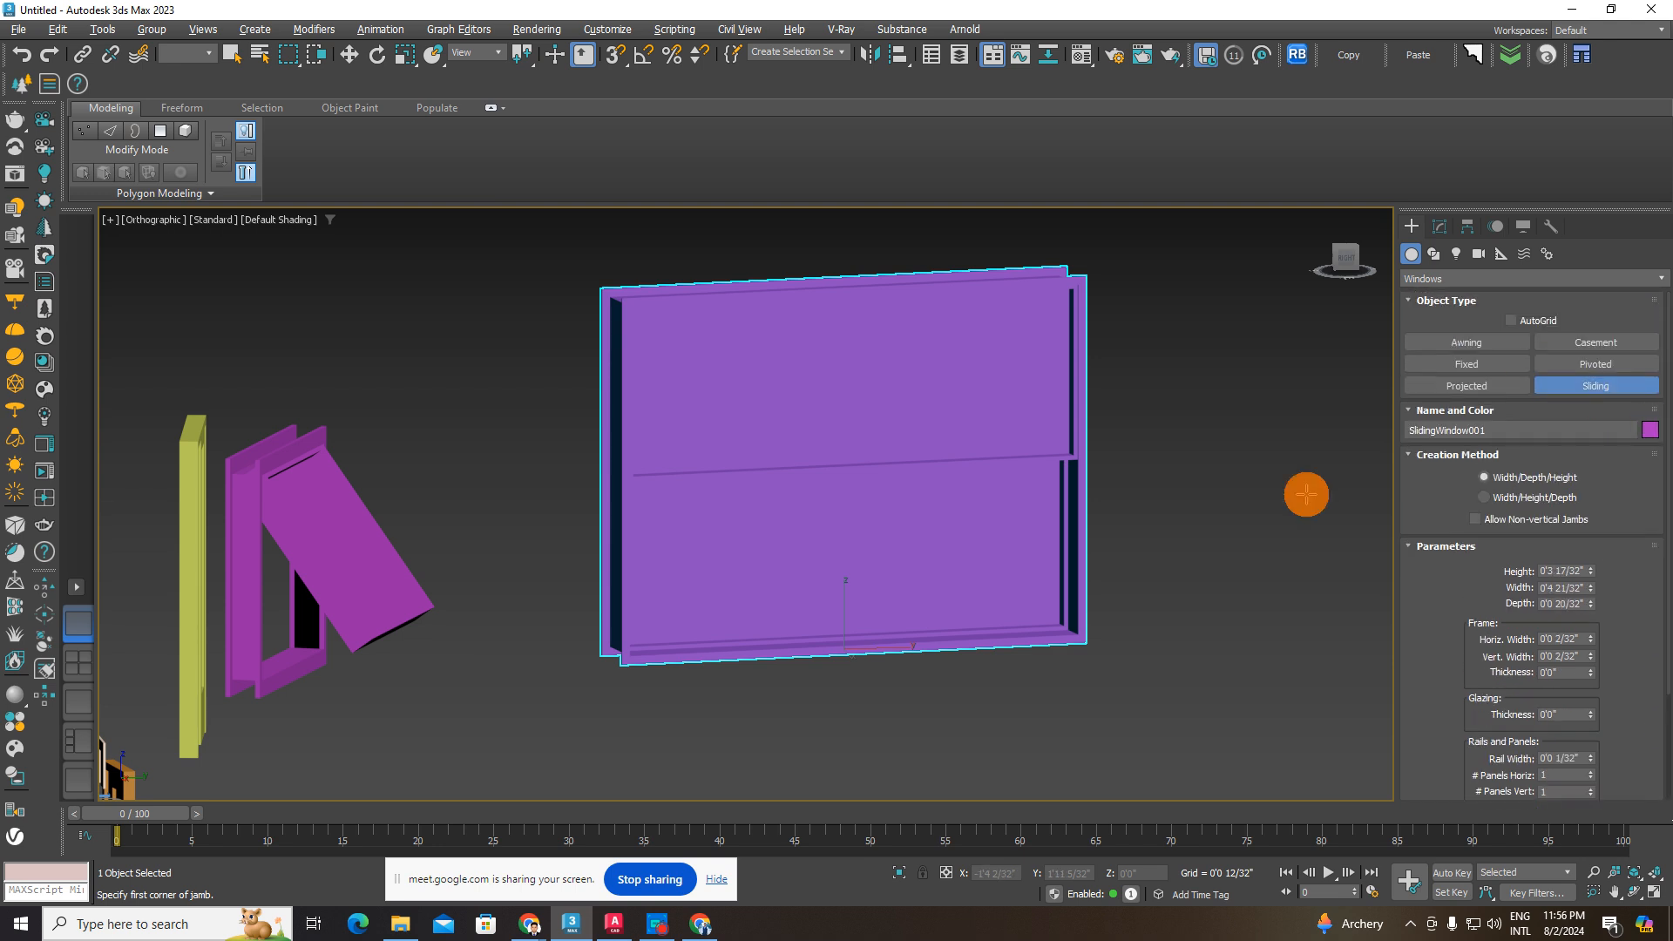
pyautogui.keyDown('alt'); pyautogui.moveTo(904, 497); pyautogui.dragTo(810, 546, button='middle'); pyautogui.keyUp('alt')
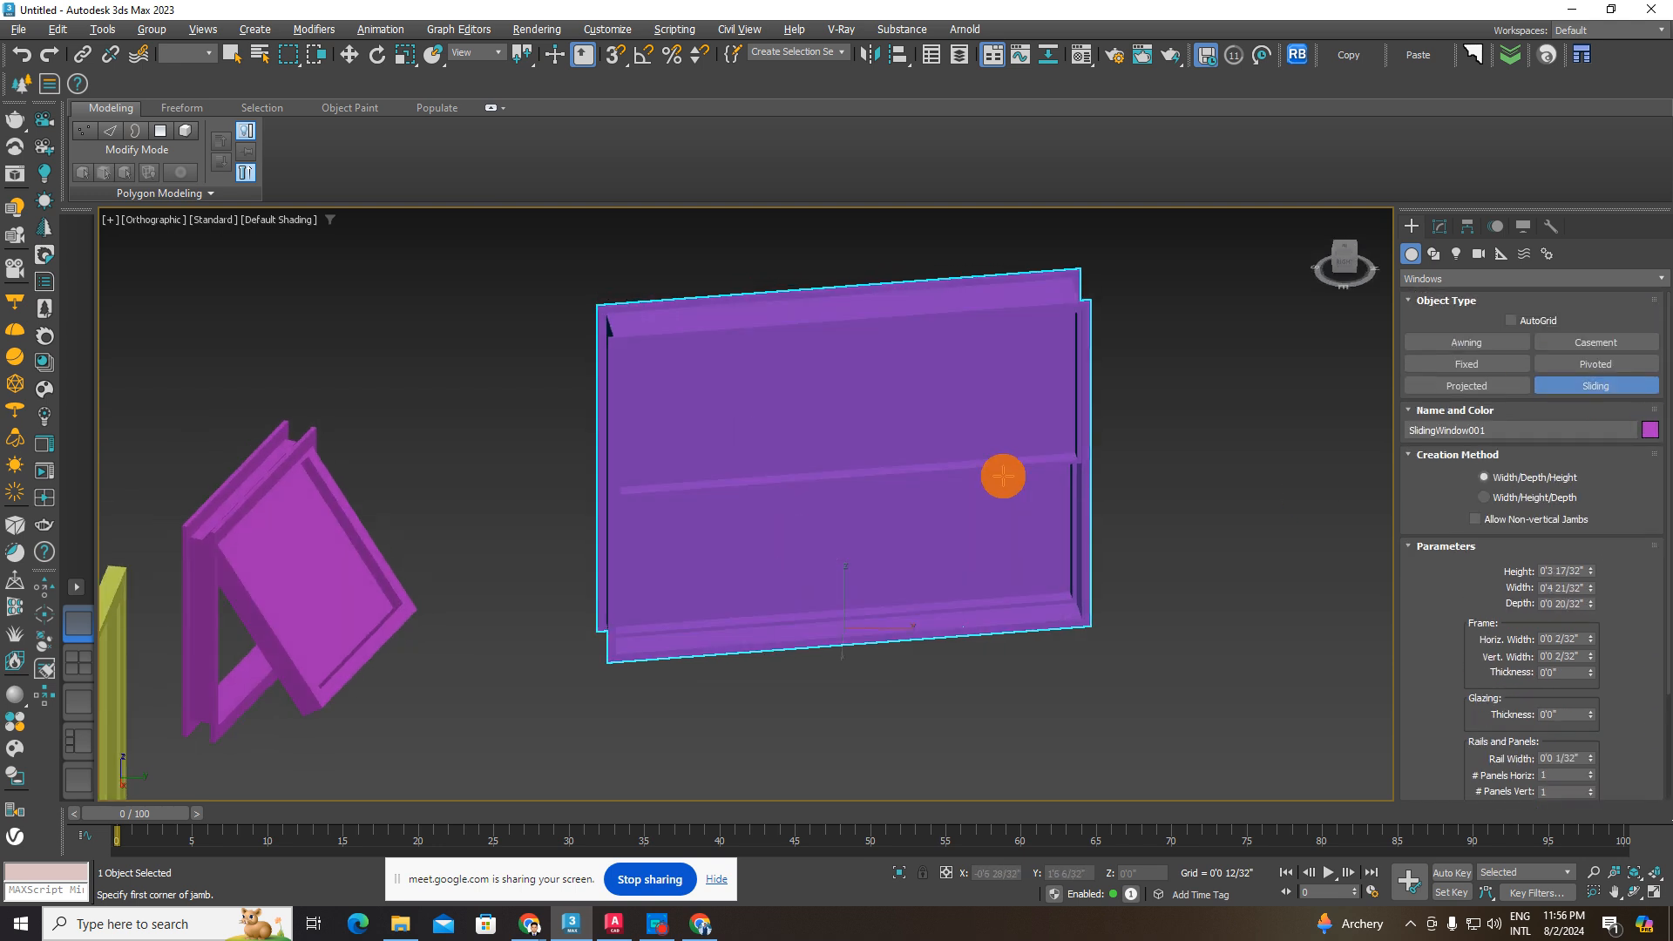
# - Turn off the Hung option for the sliding window, compare it in wireframe and shaded display, and finish the window
pyautogui.scroll(-3, 1660, 523)
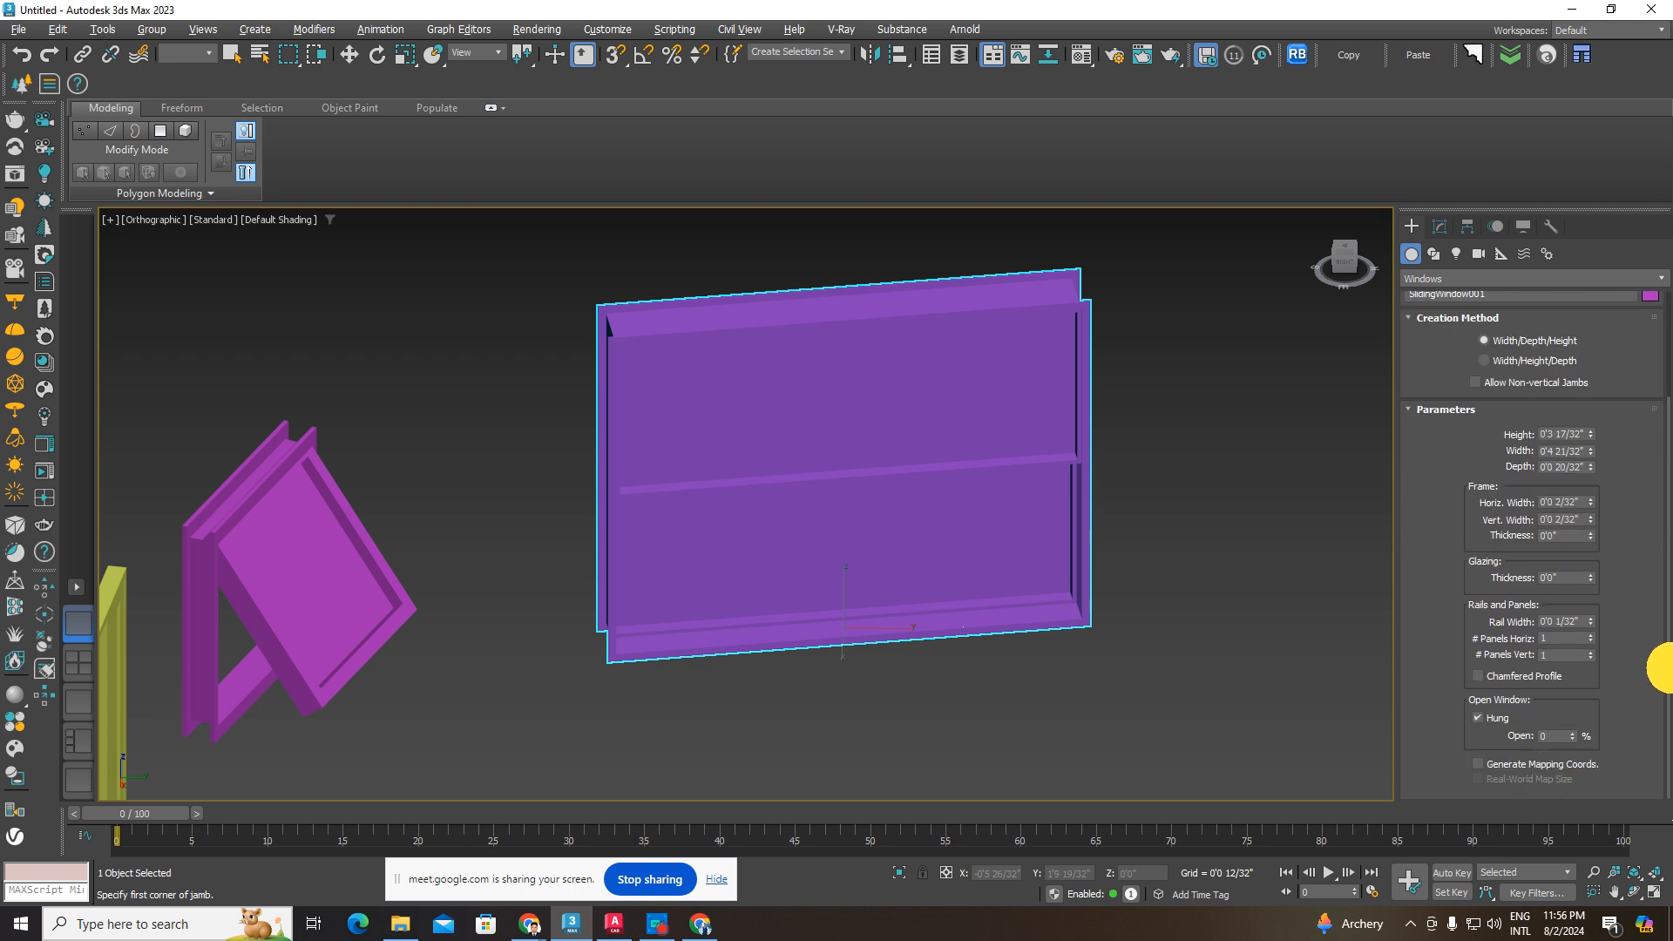
pyautogui.click(1479, 720)
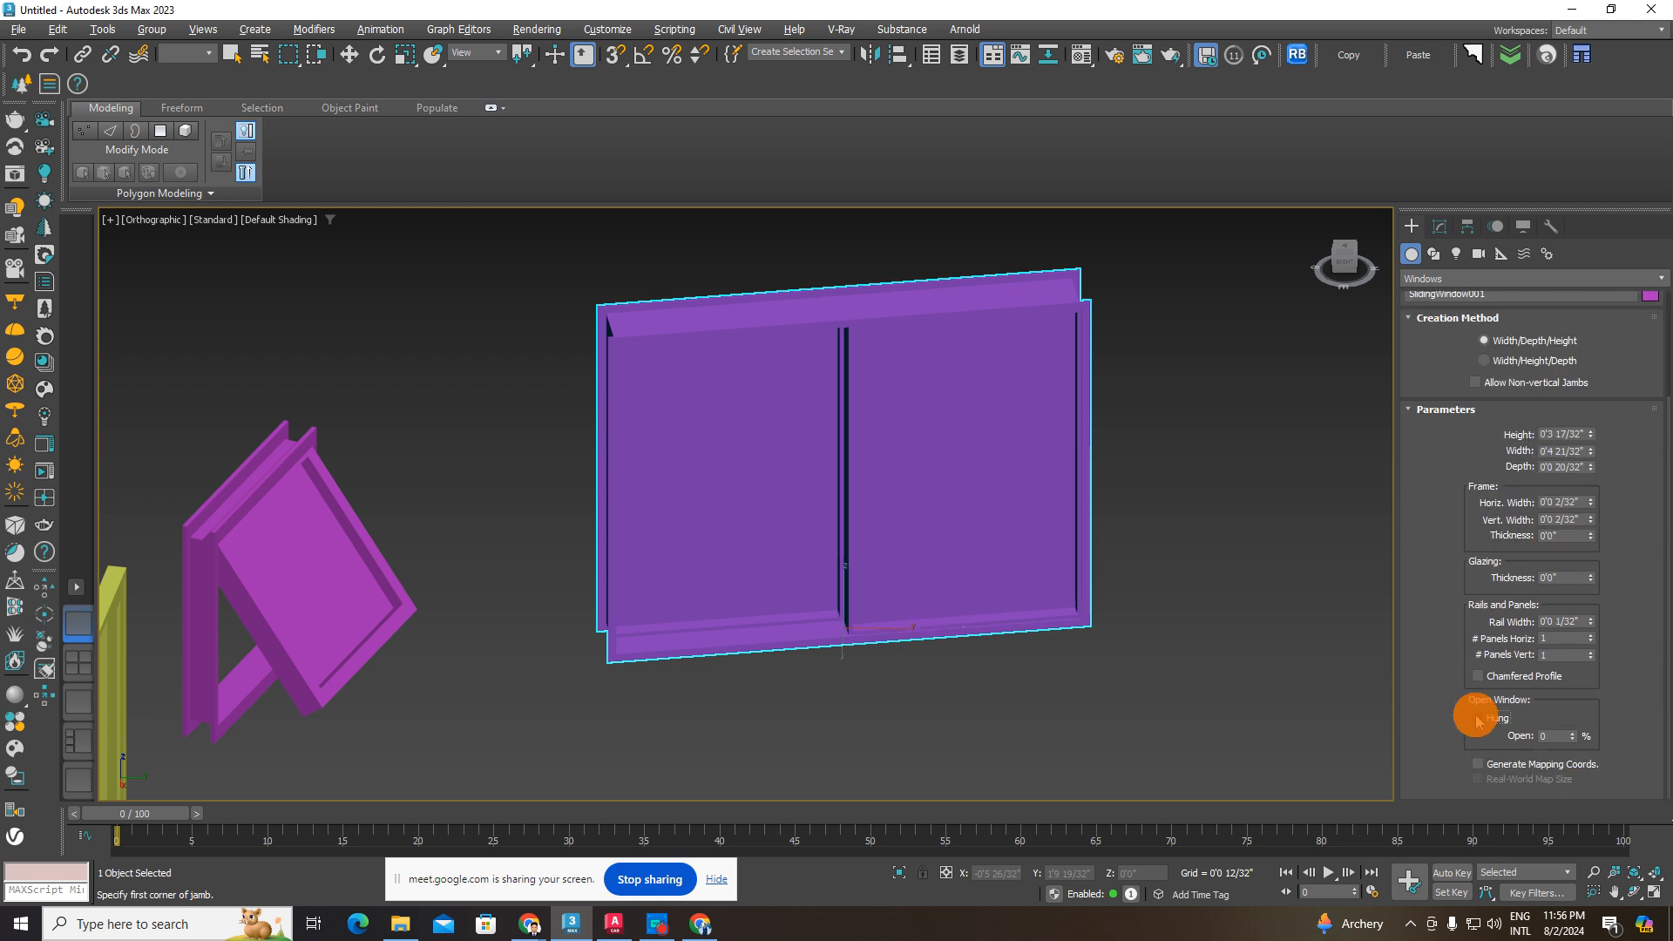
pyautogui.press('F3')
pyautogui.click(1479, 720)
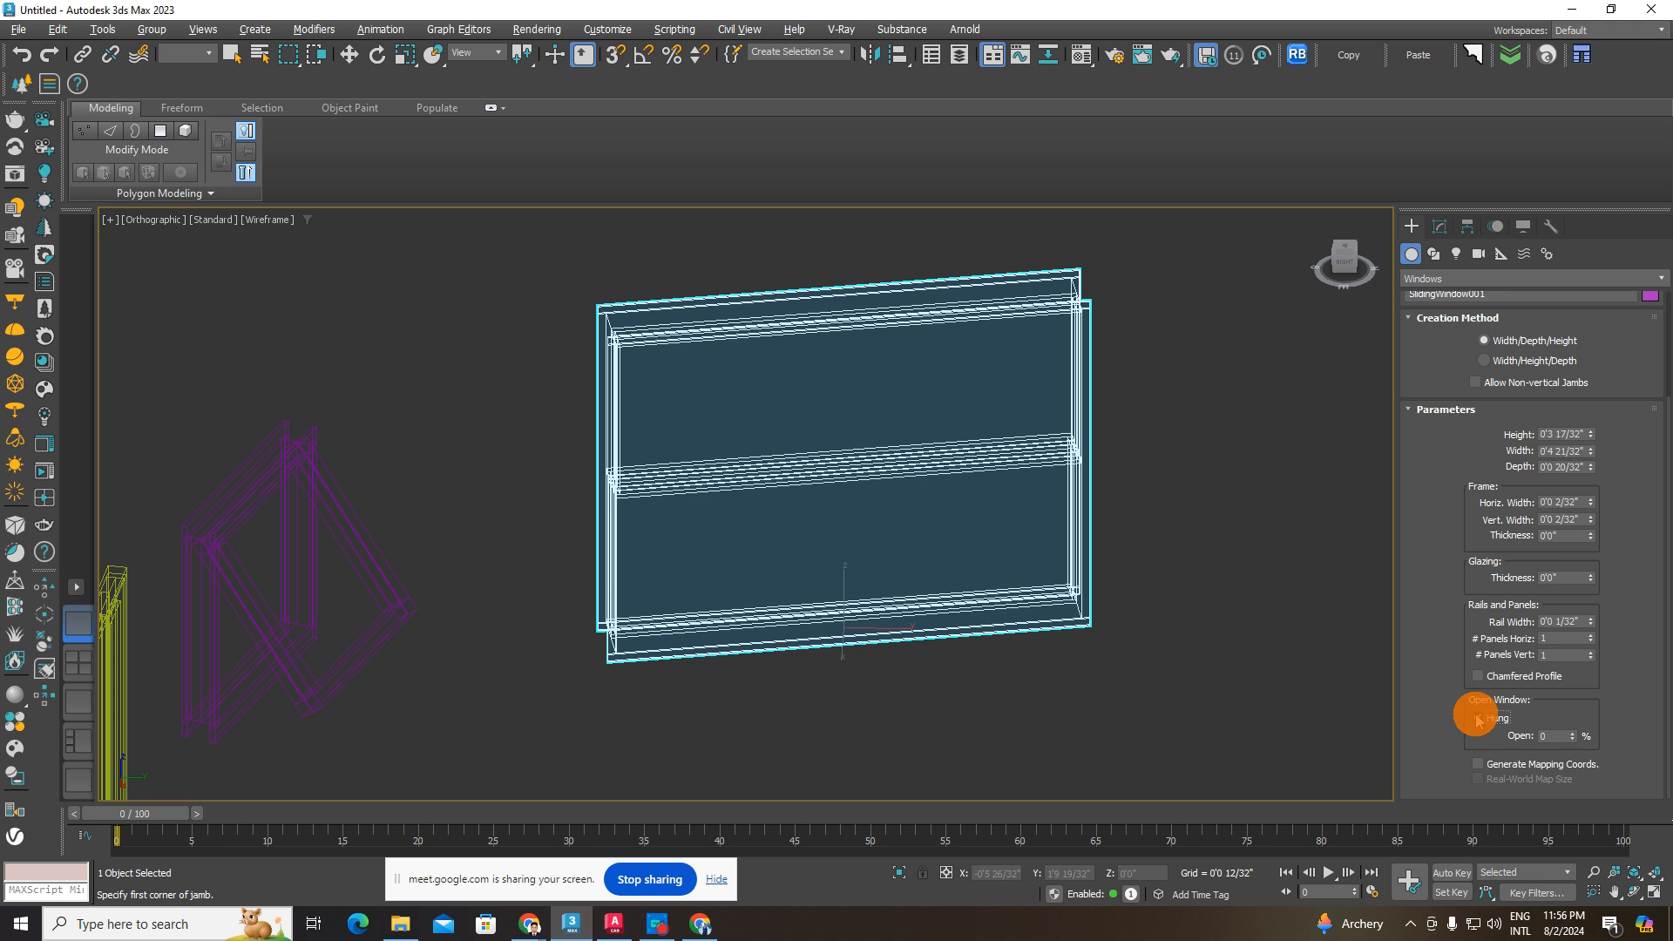
pyautogui.click(1479, 720)
pyautogui.press('F3')
pyautogui.scroll(2, 973, 590)
pyautogui.keyDown('alt'); pyautogui.moveTo(973, 590); pyautogui.dragTo(924, 602, button='middle'); pyautogui.keyUp('alt')
pyautogui.scroll(-4, 956, 552)
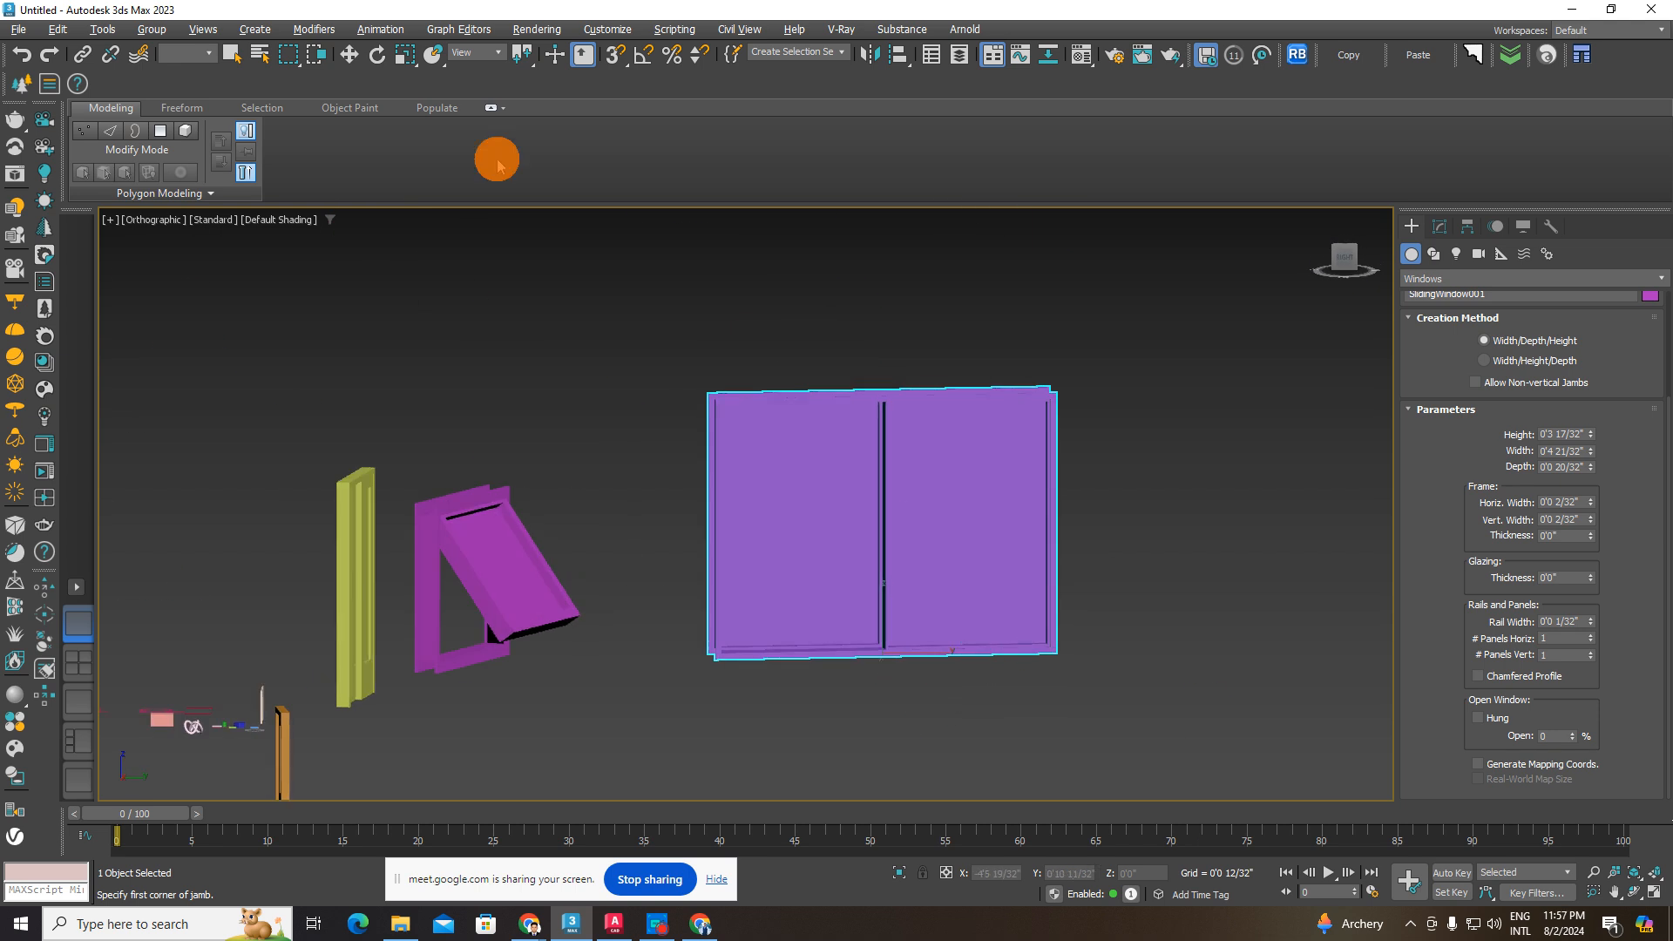
pyautogui.click(345, 54)
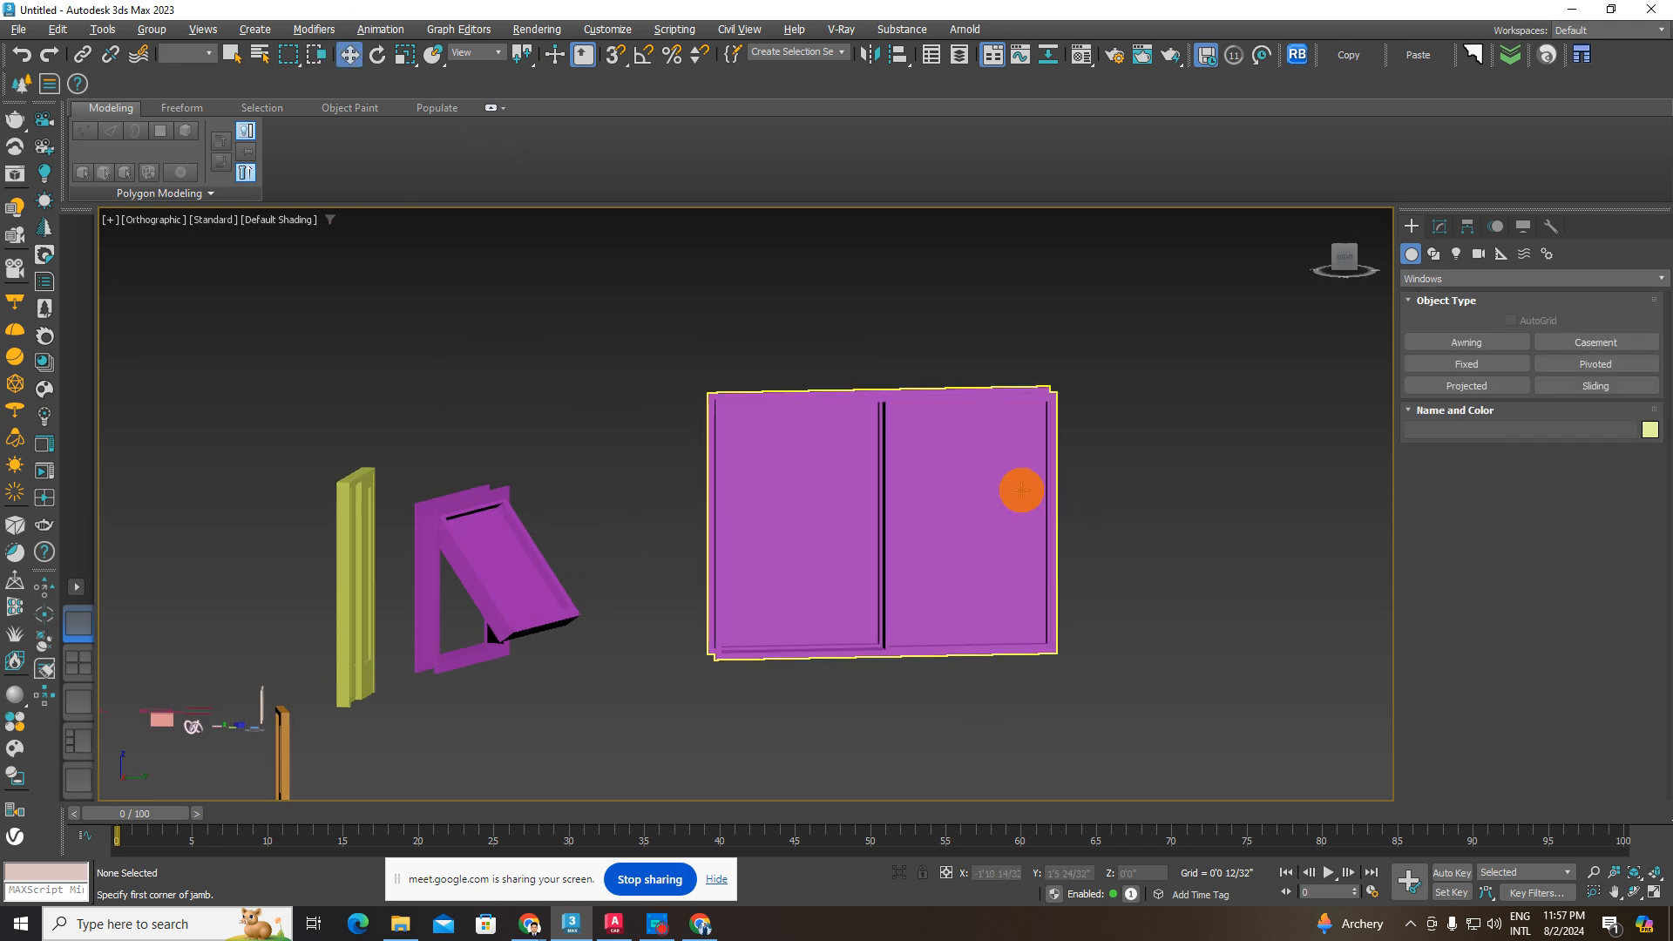
# - Switch the geometry category from Windows to AEC Extended and bring empty space beside the sliding window into view
pyautogui.keyDown('alt'); pyautogui.moveTo(1020, 489); pyautogui.dragTo(1214, 568, button='middle'); pyautogui.keyUp('alt')
pyautogui.scroll(2, 953, 541)
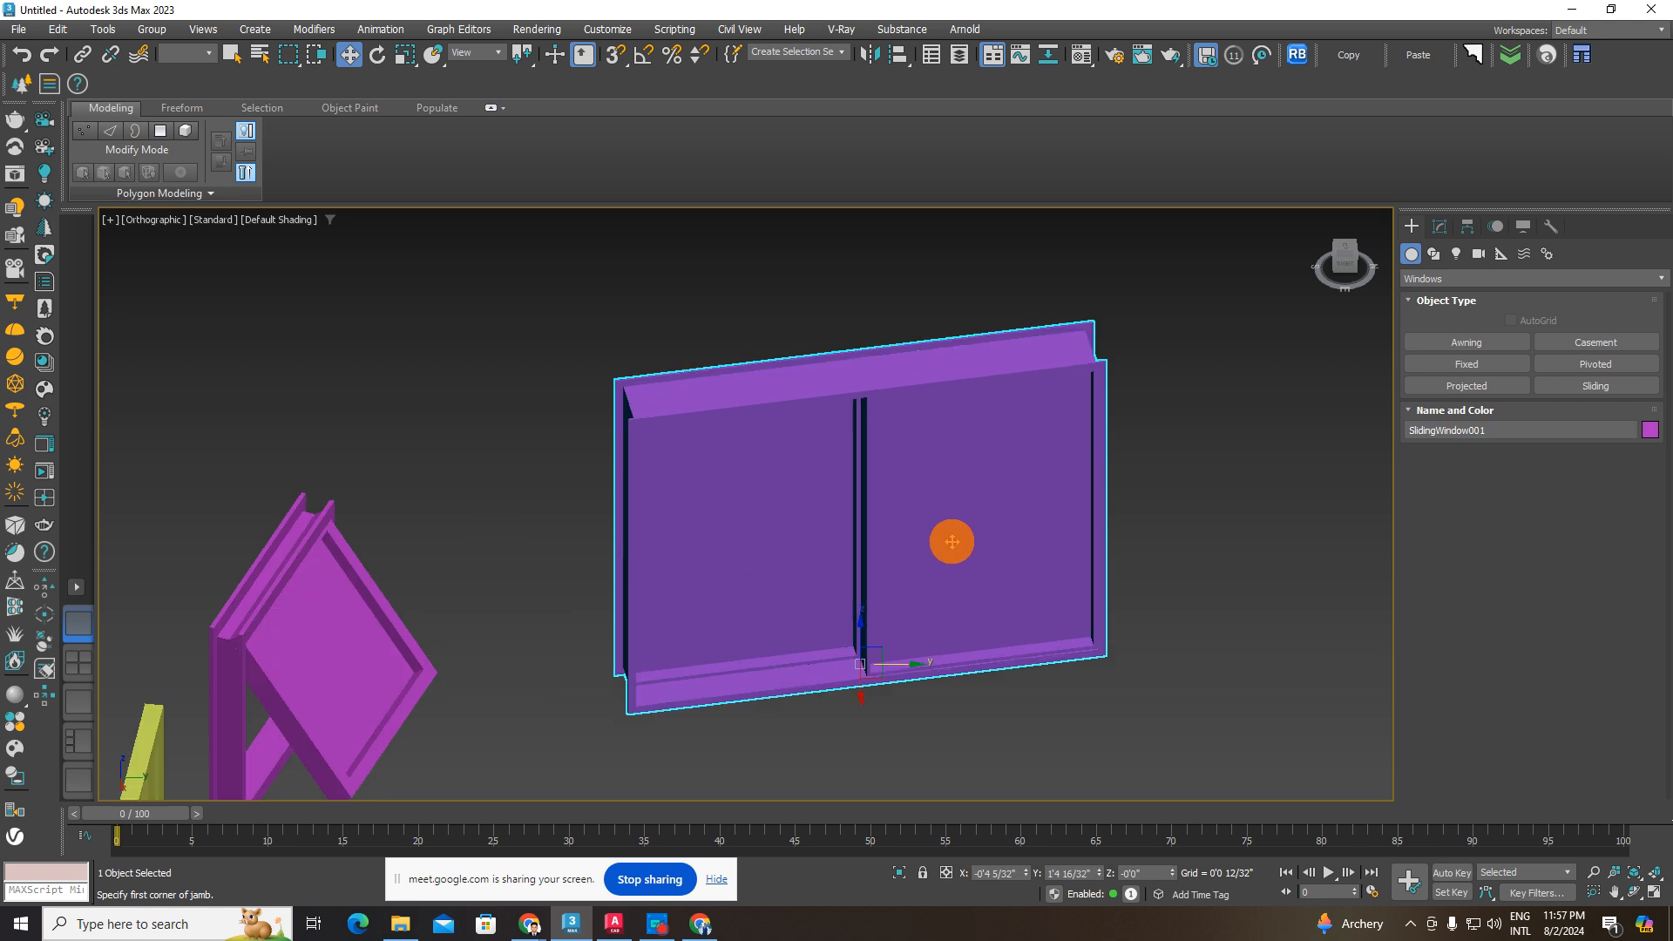
pyautogui.click(1593, 384)
pyautogui.click(1443, 278)
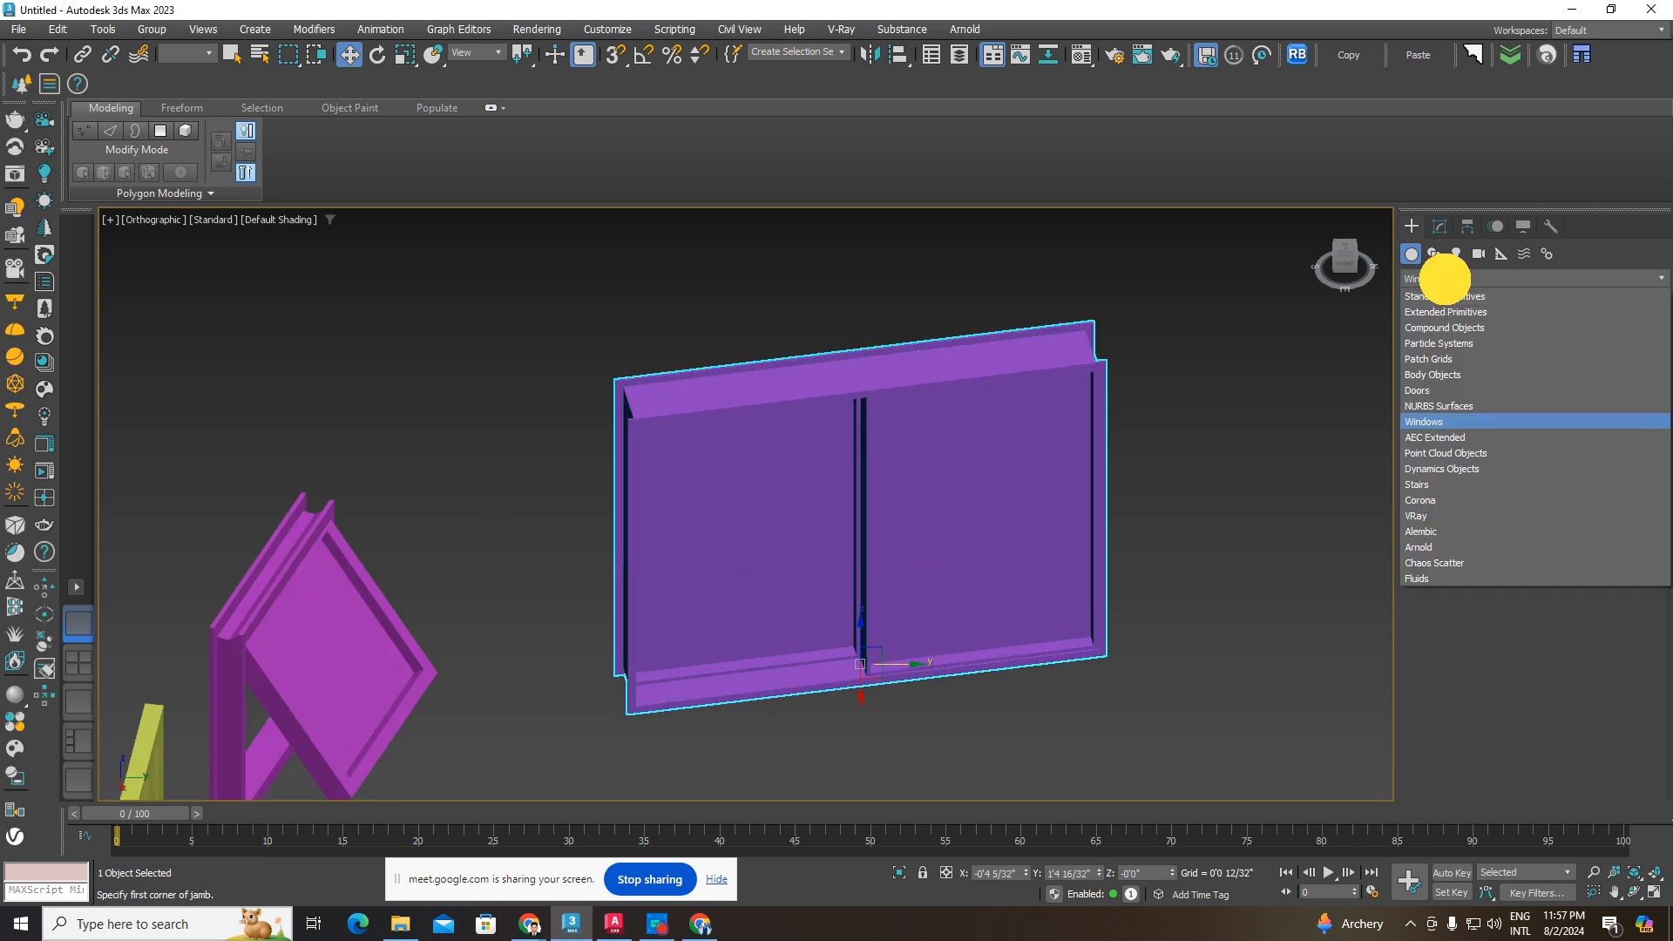
pyautogui.moveTo(1161, 565); pyautogui.dragTo(650, 492, button='middle')
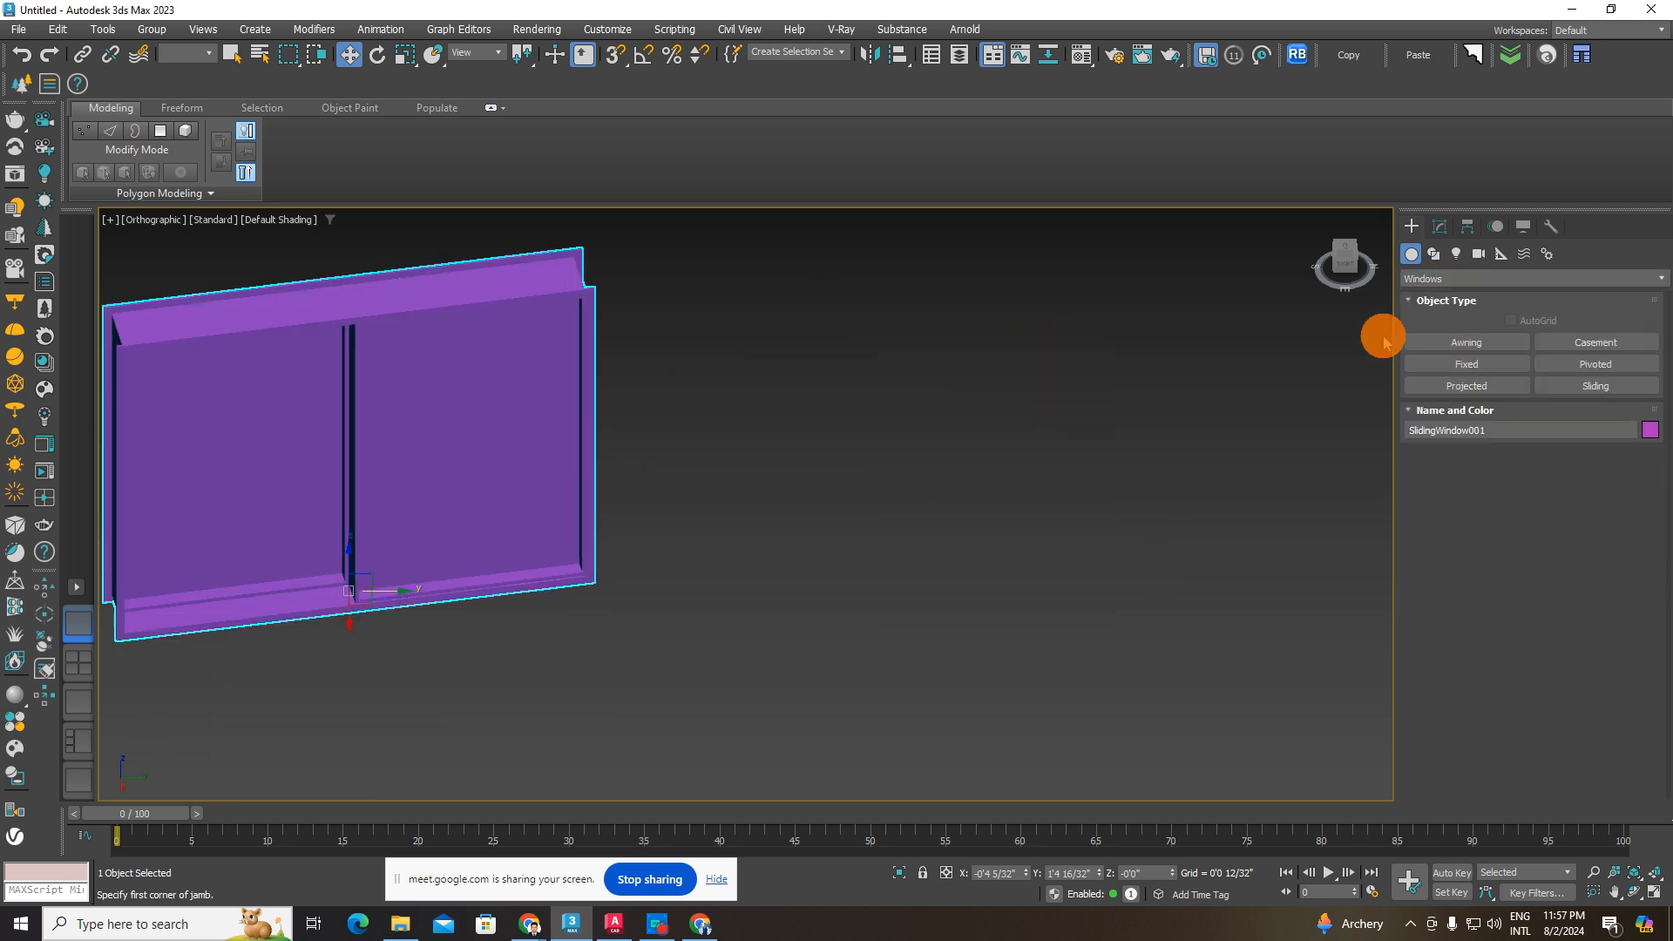
pyautogui.click(1447, 279)
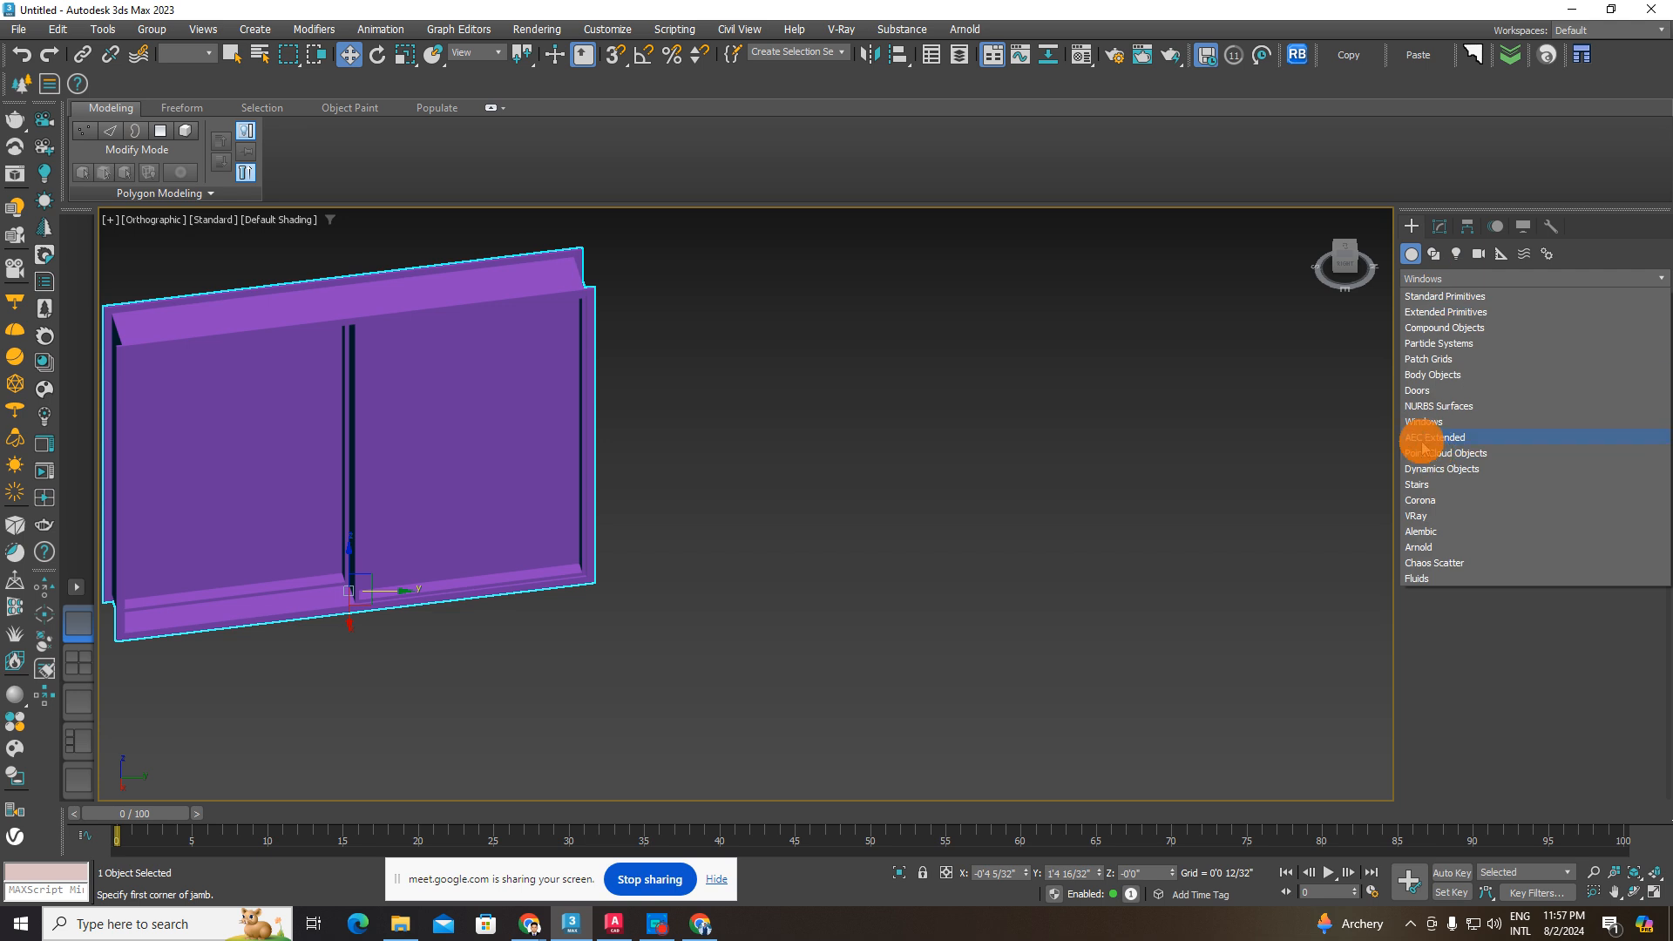
pyautogui.click(1440, 437)
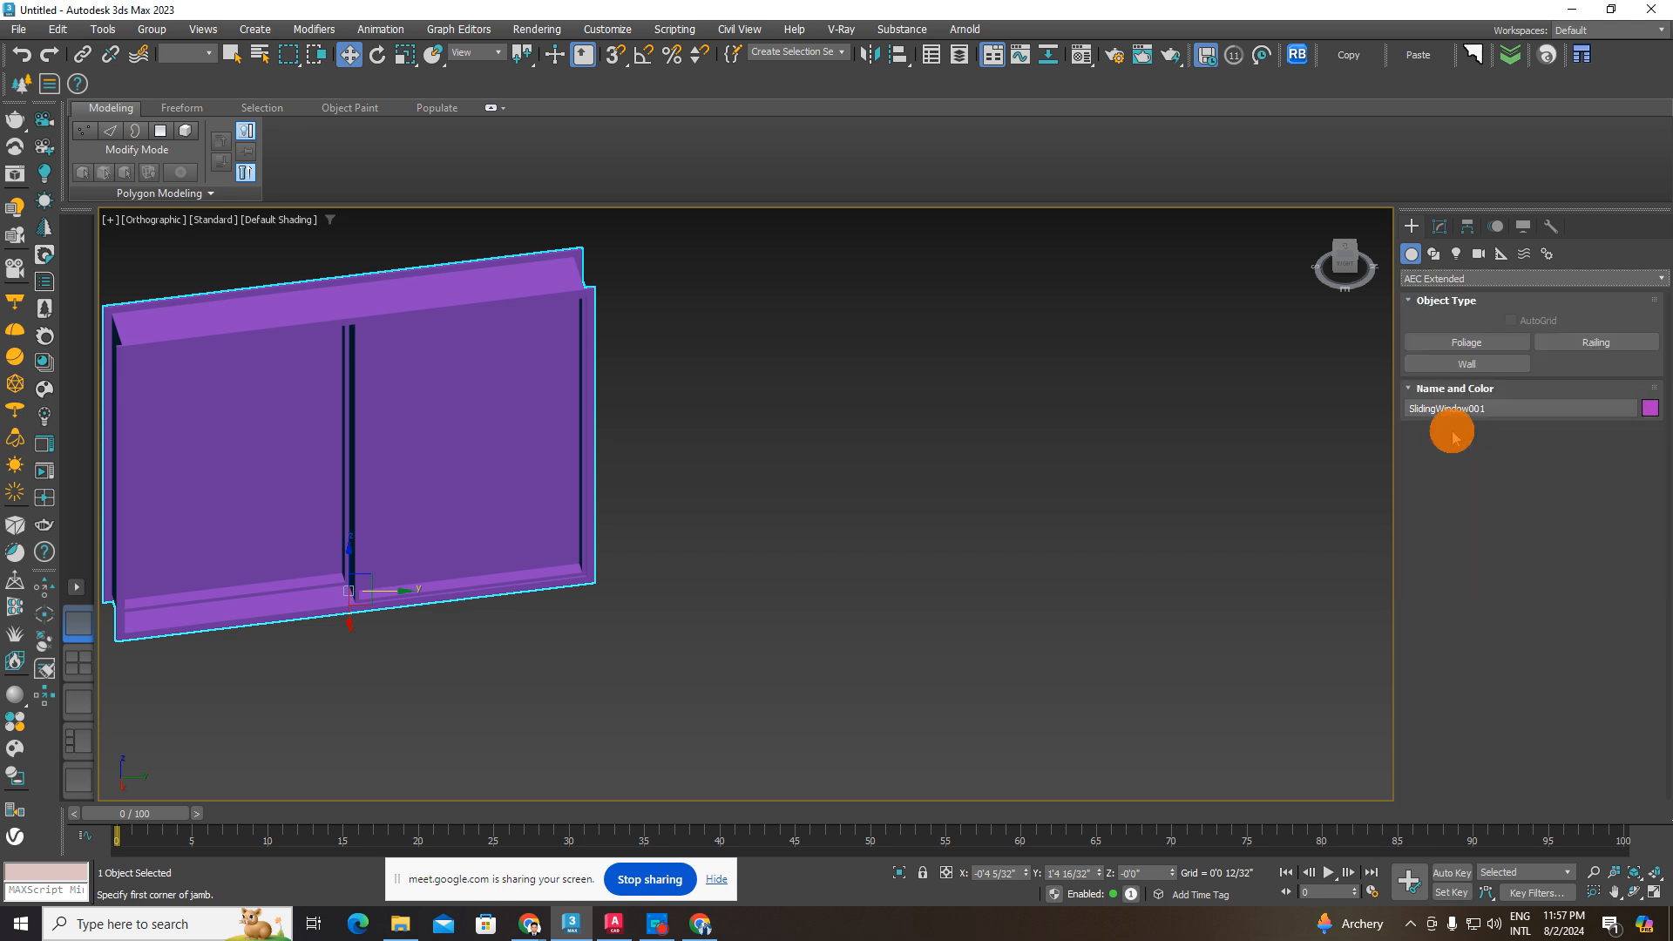
pyautogui.moveTo(1281, 431); pyautogui.dragTo(954, 475, button='middle')
# - Try to start an AEC wall, 0'0 6/32" wide and 0'3 24/32" high, in the space beside the sliding window
pyautogui.click(1469, 363)
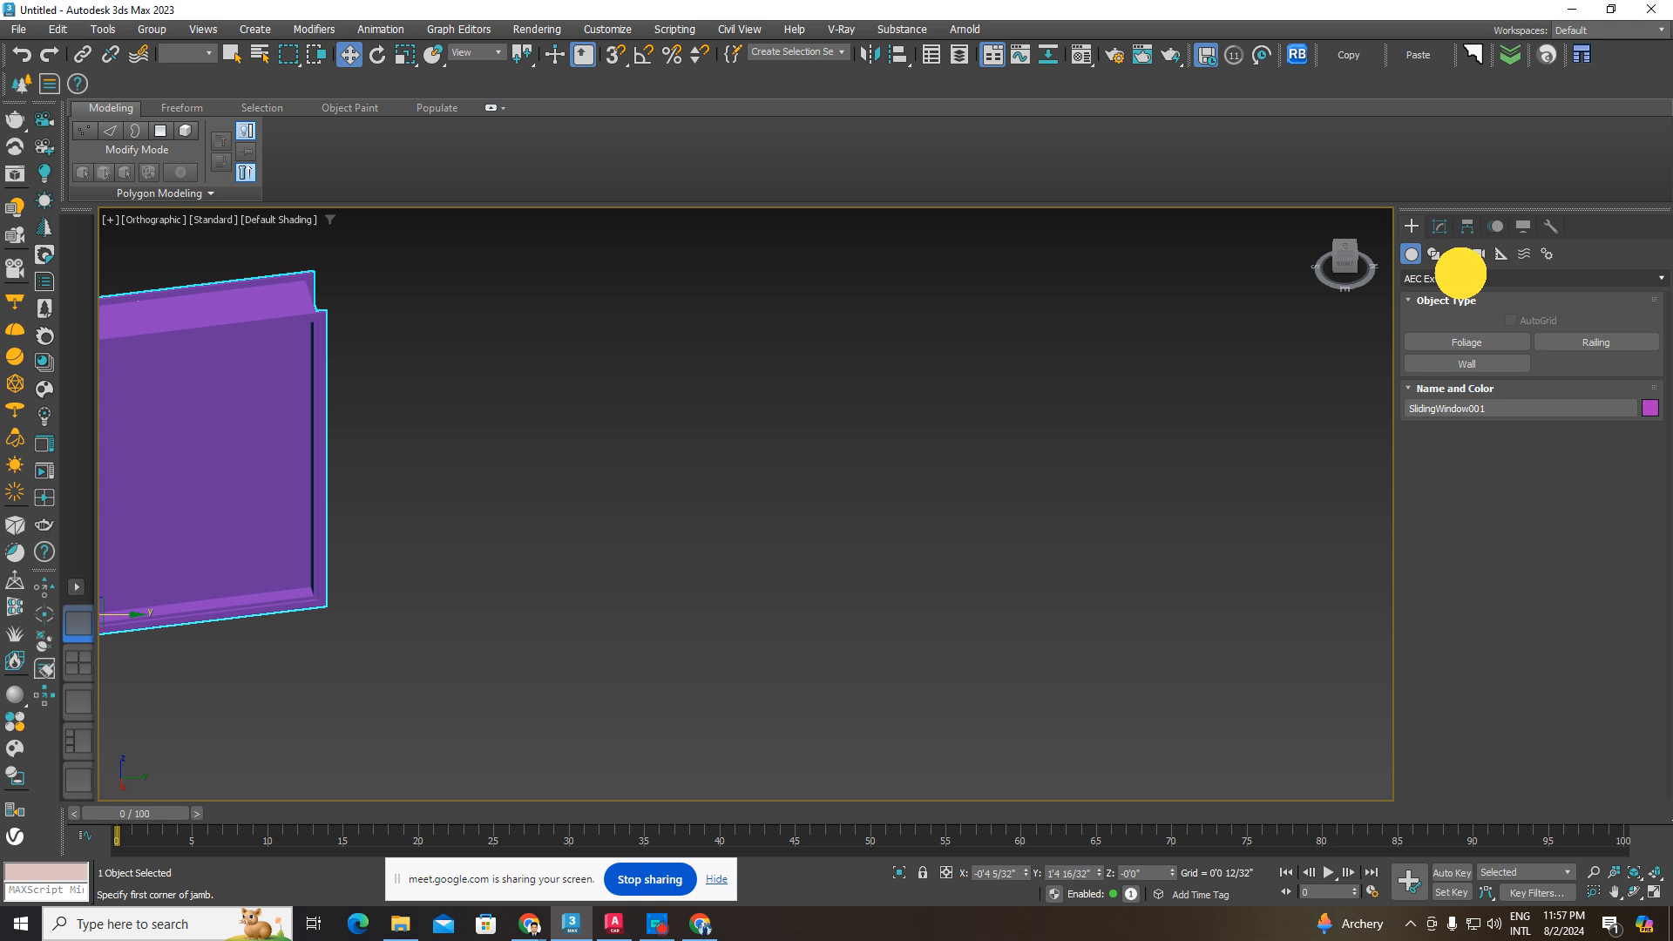
pyautogui.click(1460, 278)
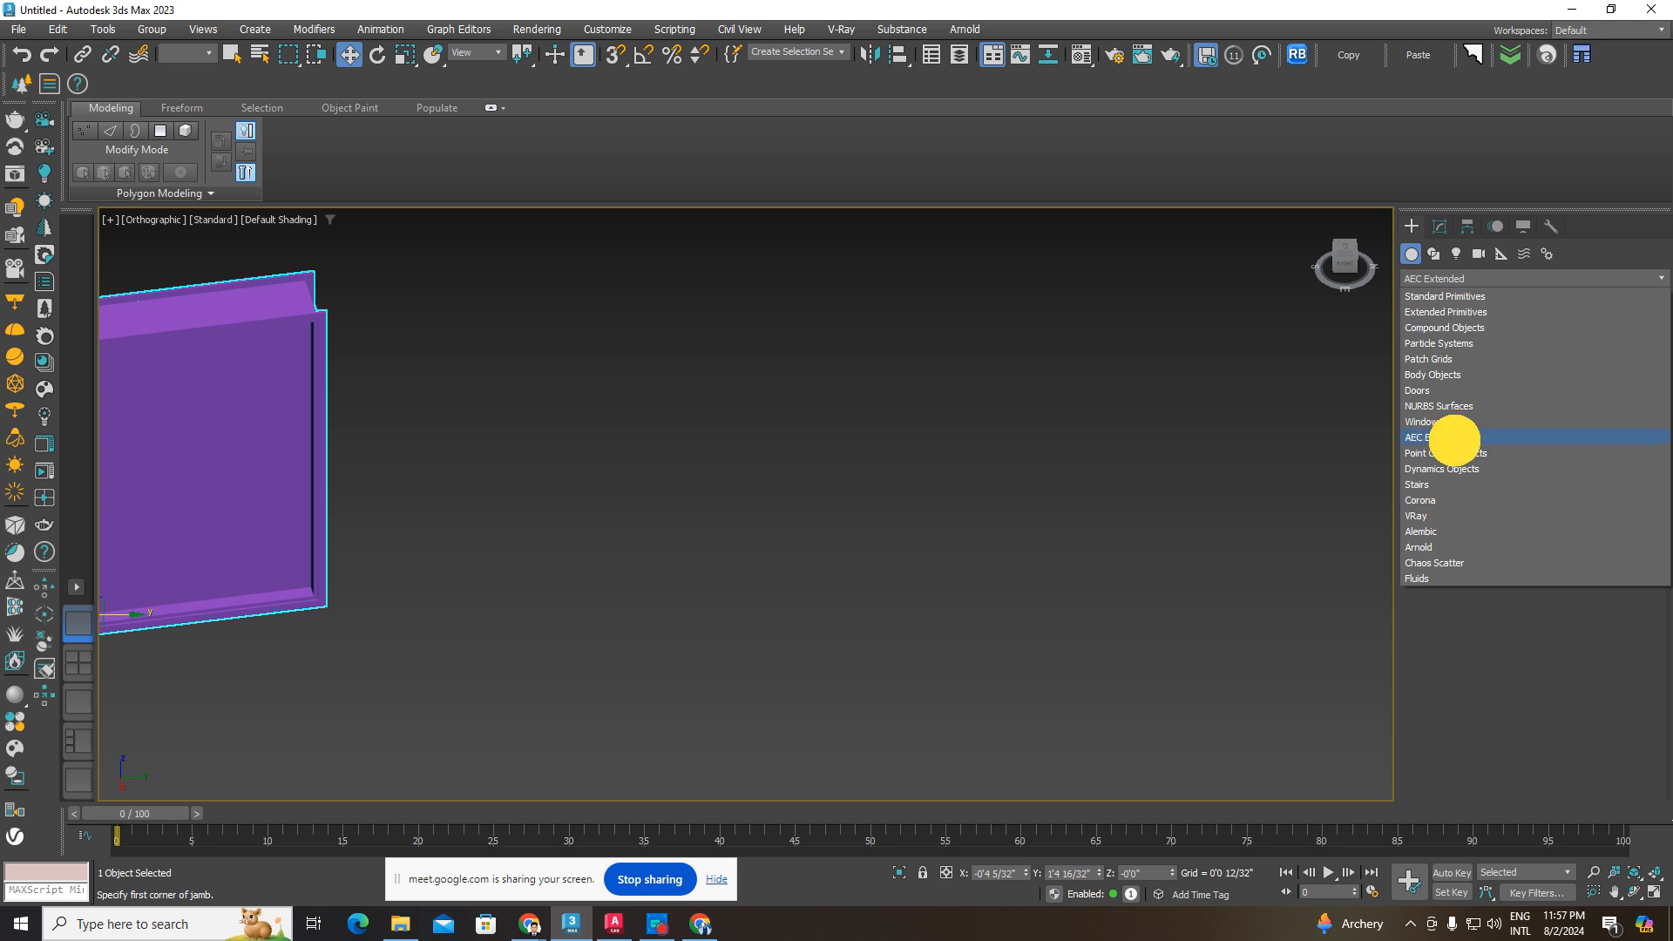
pyautogui.click(1453, 440)
pyautogui.click(1457, 364)
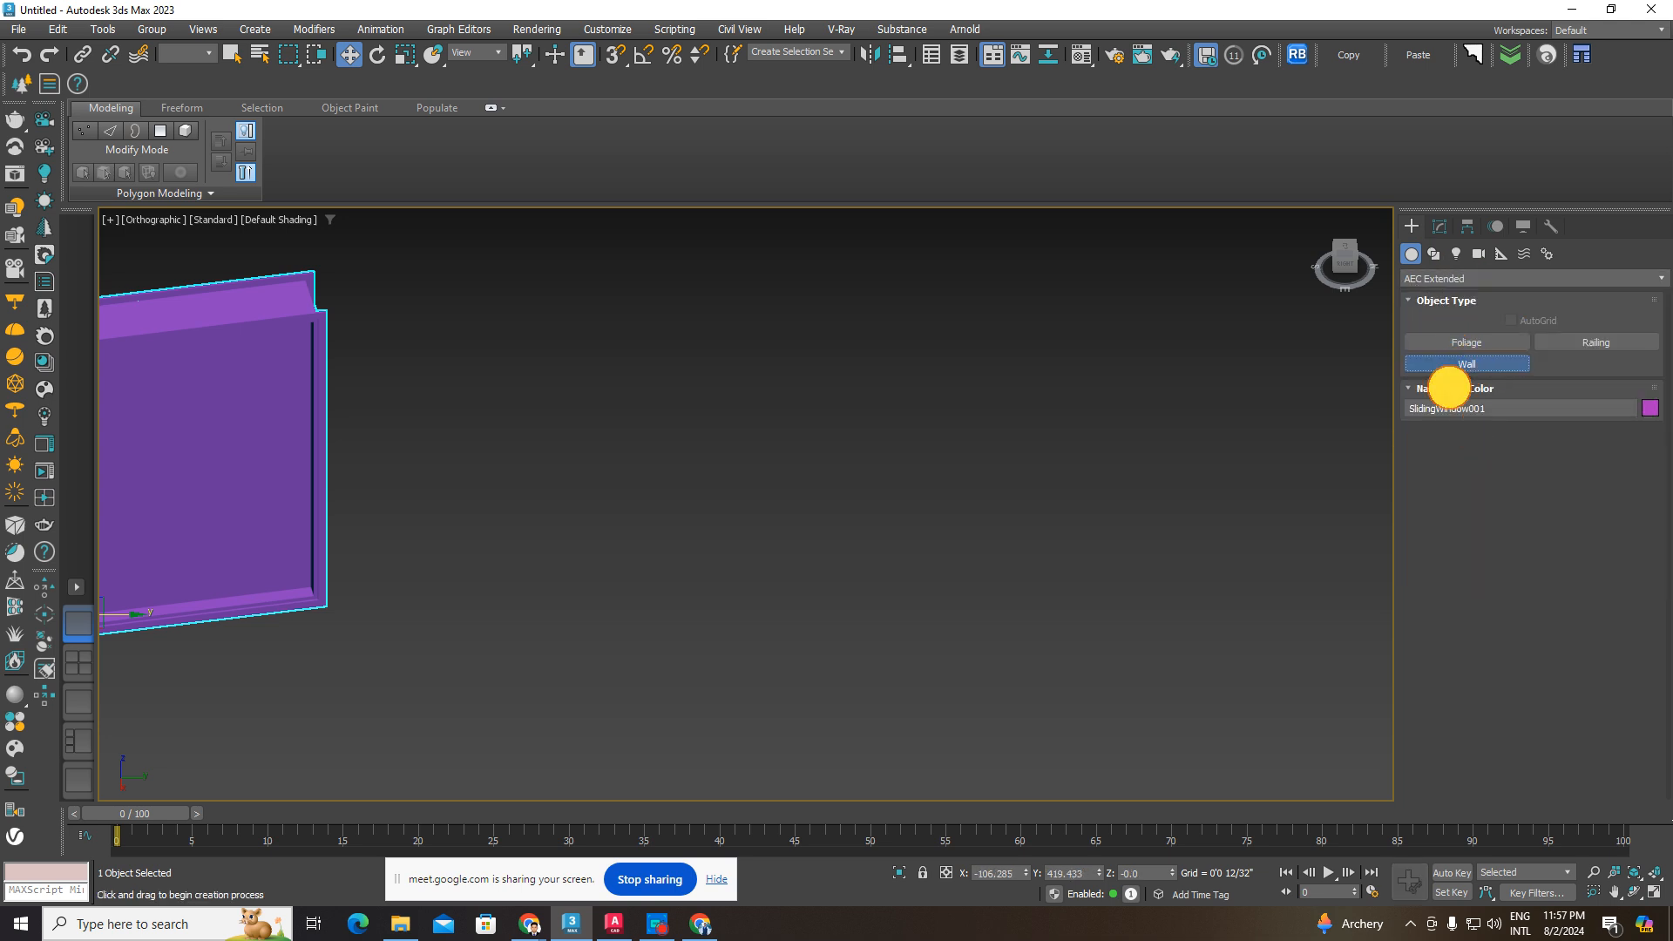
pyautogui.click(856, 600)
pyautogui.moveTo(799, 604); pyautogui.dragTo(952, 642)
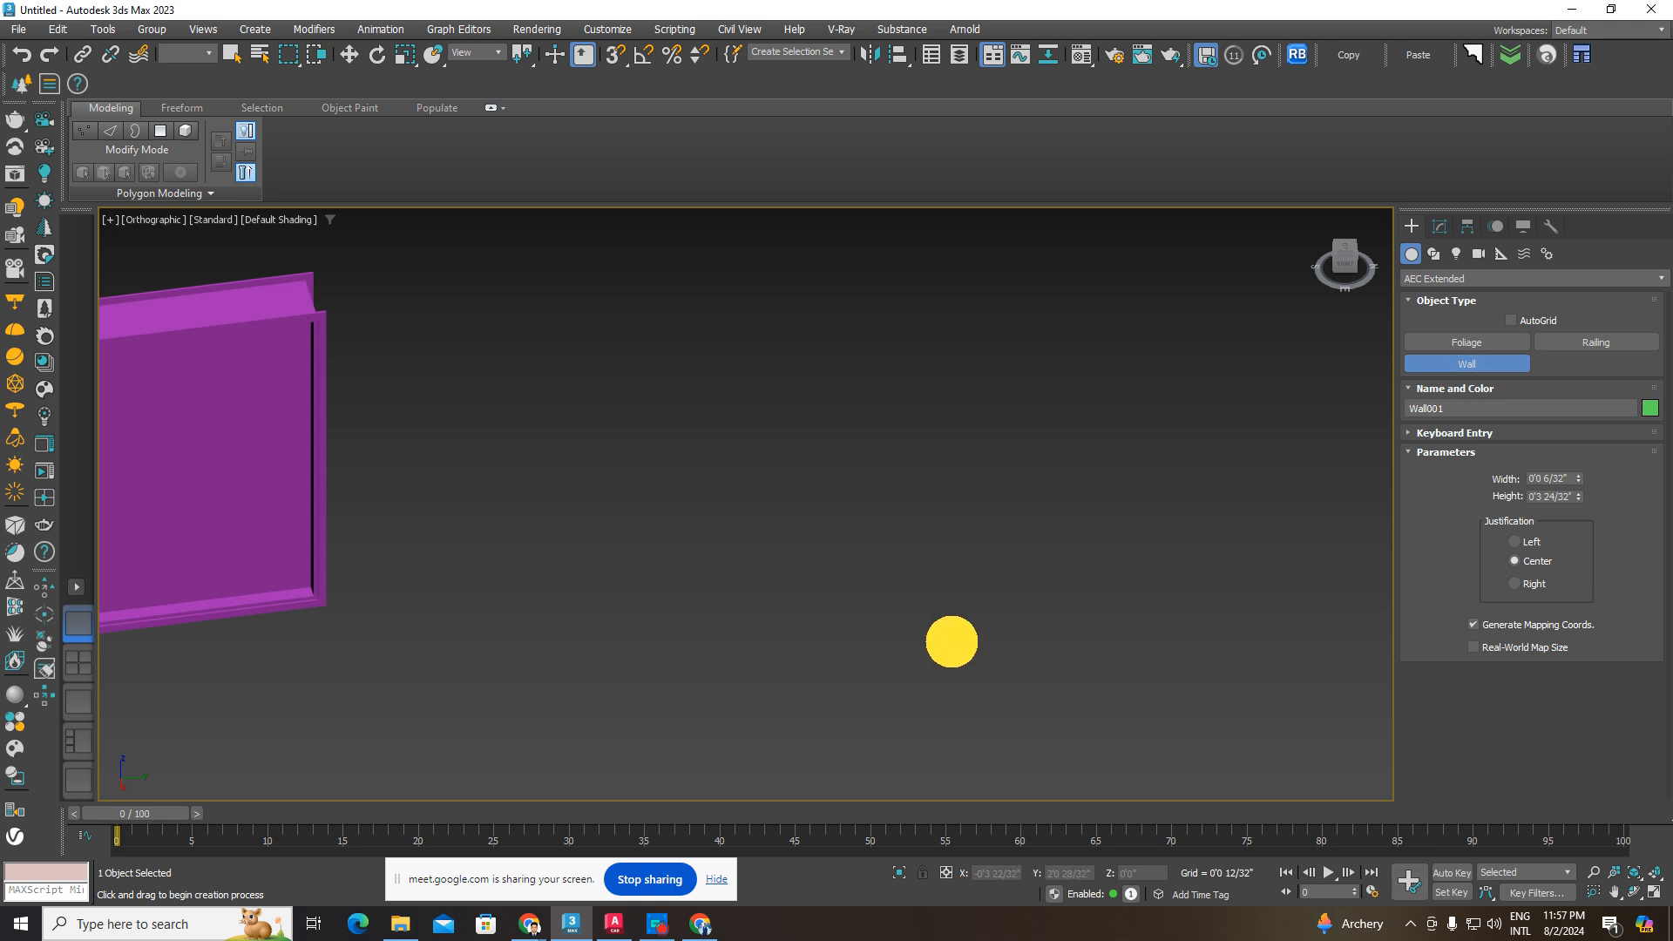
pyautogui.scroll(-3, 1093, 477)
pyautogui.click(1345, 246)
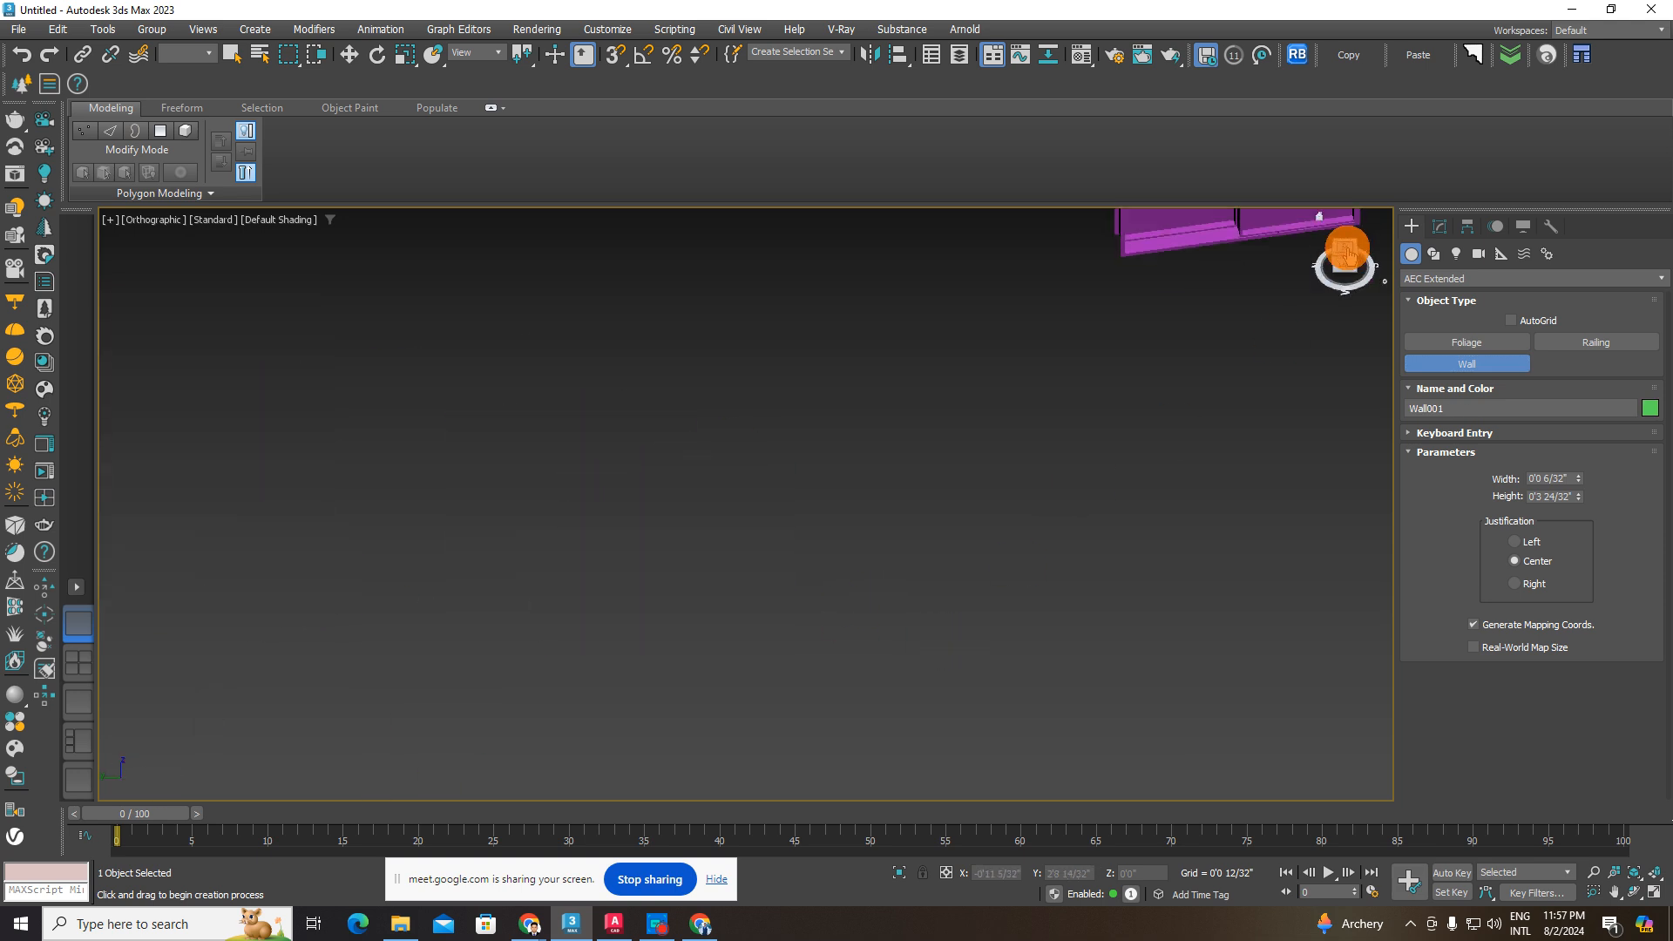
pyautogui.click(1347, 251)
pyautogui.scroll(-8, 807, 596)
pyautogui.moveTo(957, 549); pyautogui.dragTo(750, 586, button='middle')
pyautogui.scroll(4, 1133, 506)
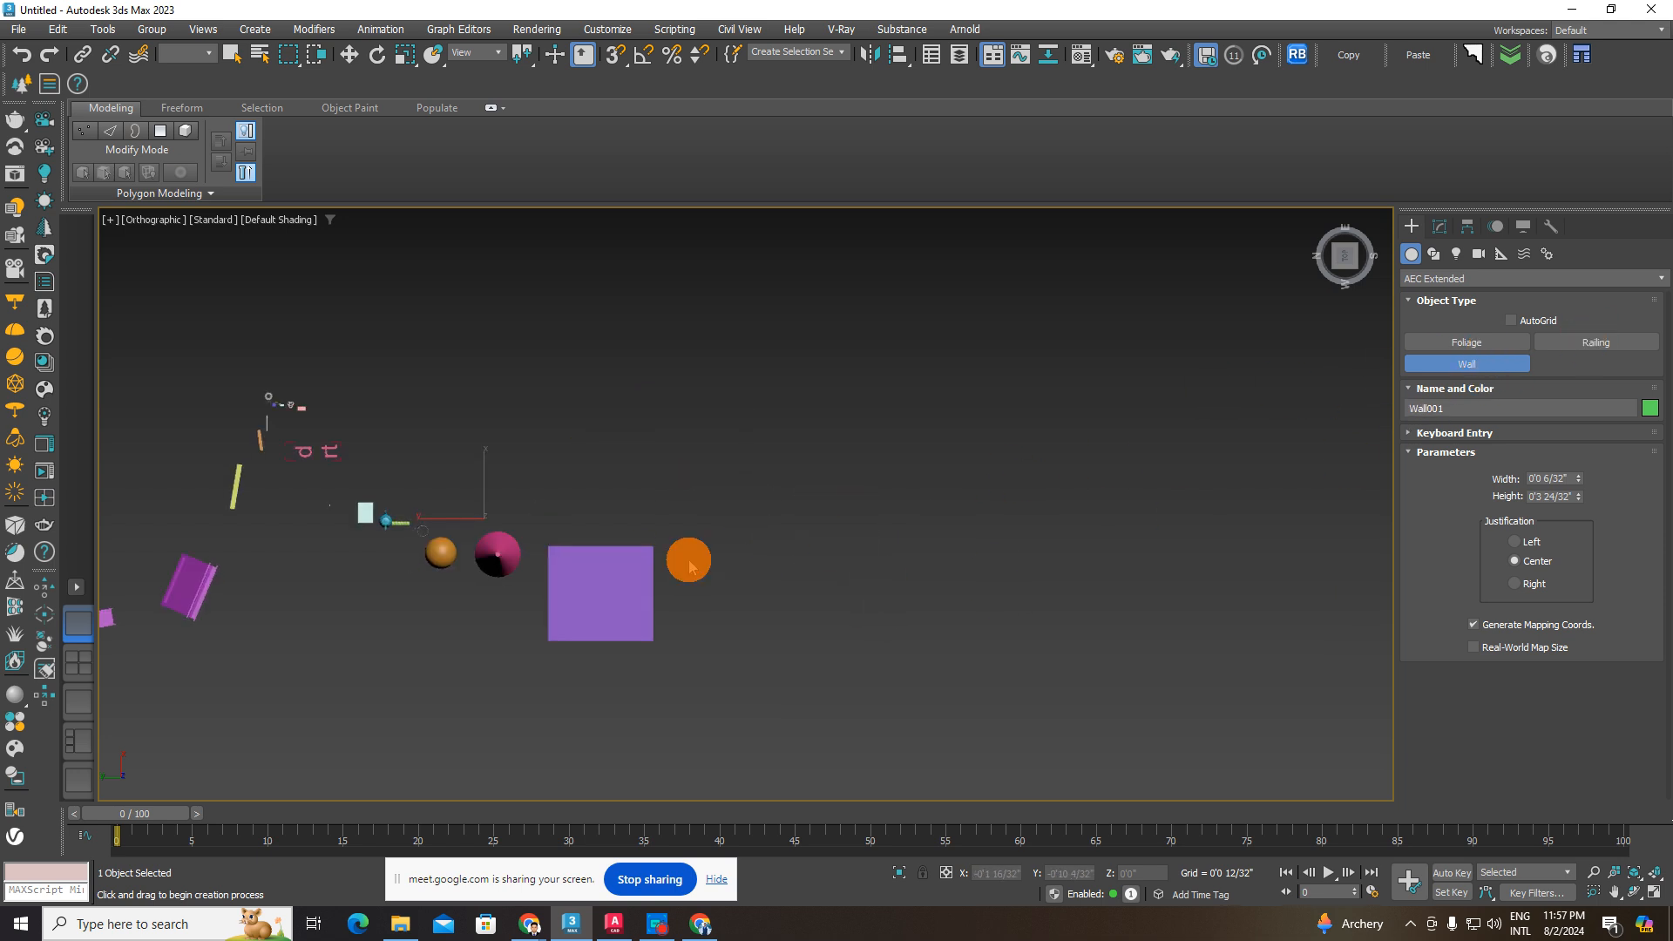
# - Try to continue the center-justified wall around the purple box, weld its point and end the wall
pyautogui.scroll(3, 684, 563)
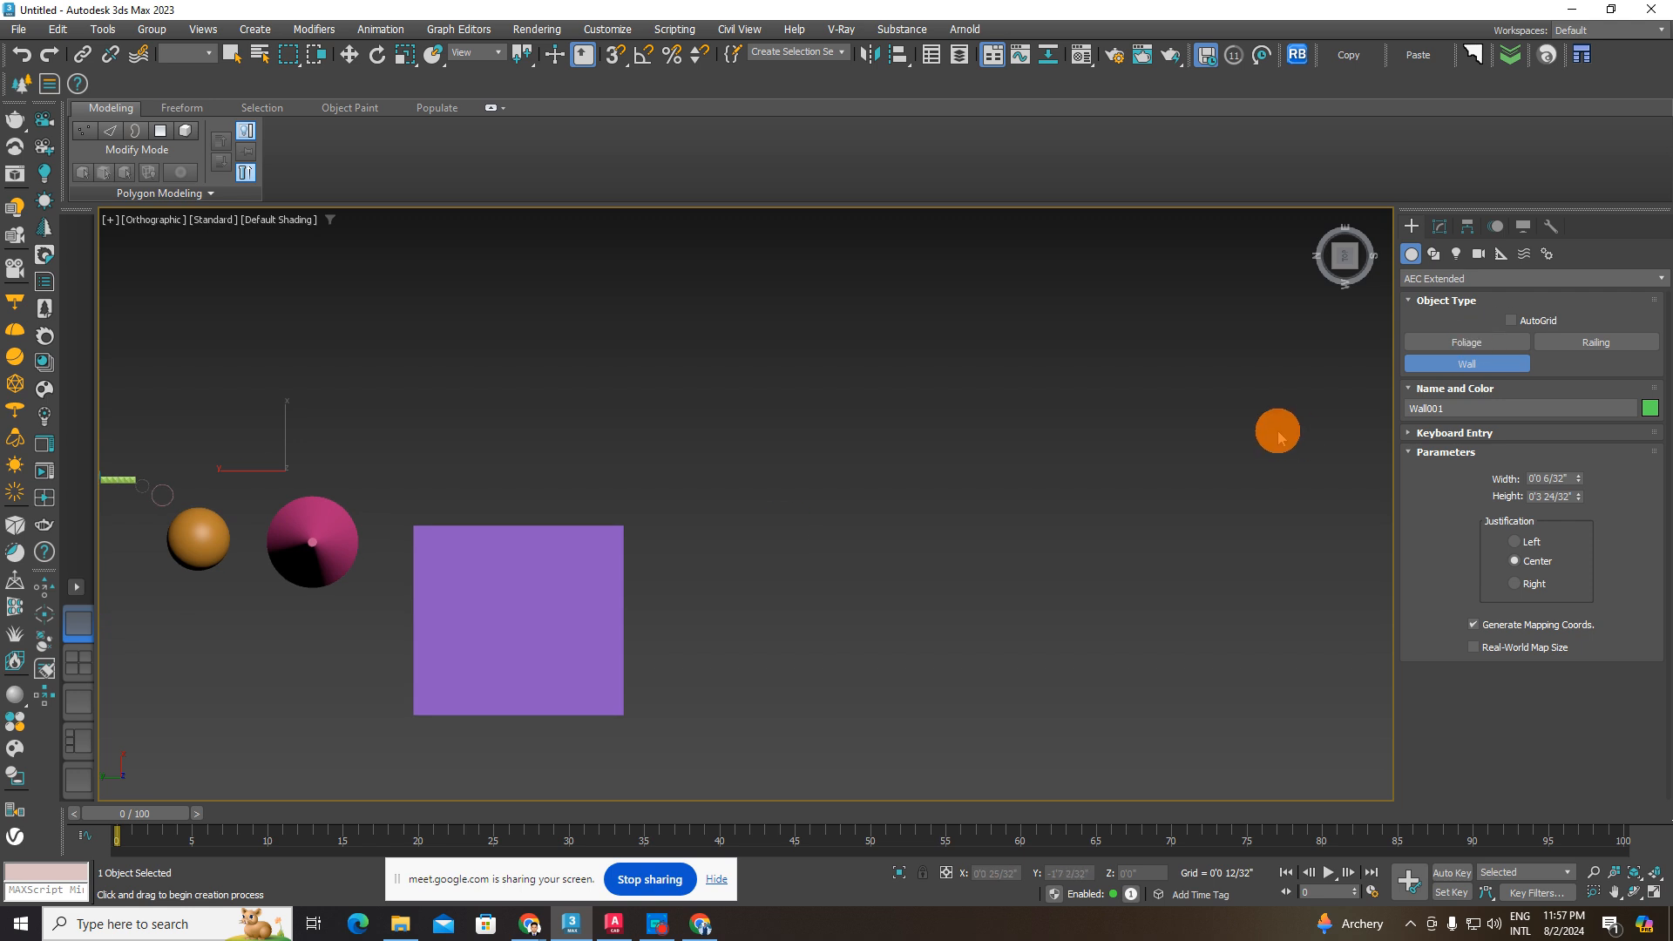
pyautogui.scroll(-3, 1107, 436)
pyautogui.scroll(3, 870, 534)
pyautogui.moveTo(870, 534); pyautogui.dragTo(970, 457, button='middle')
pyautogui.scroll(2, 936, 533)
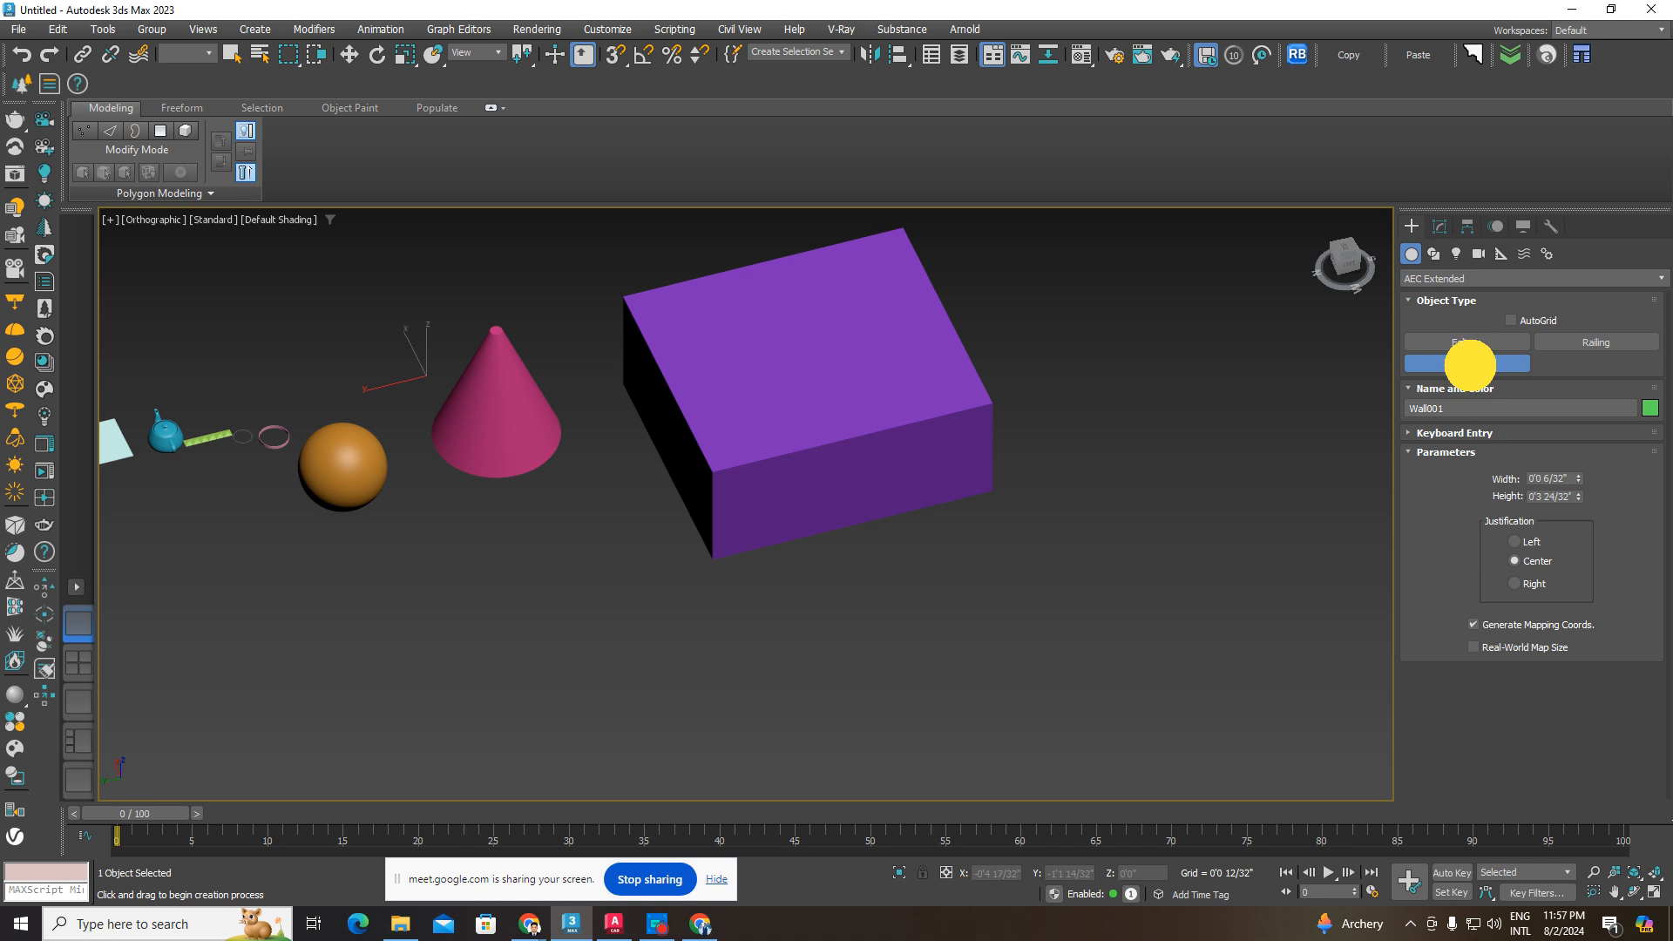
pyautogui.scroll(-4, 1068, 455)
pyautogui.scroll(2, 1068, 455)
pyautogui.moveTo(1196, 465); pyautogui.dragTo(1020, 502, button='middle')
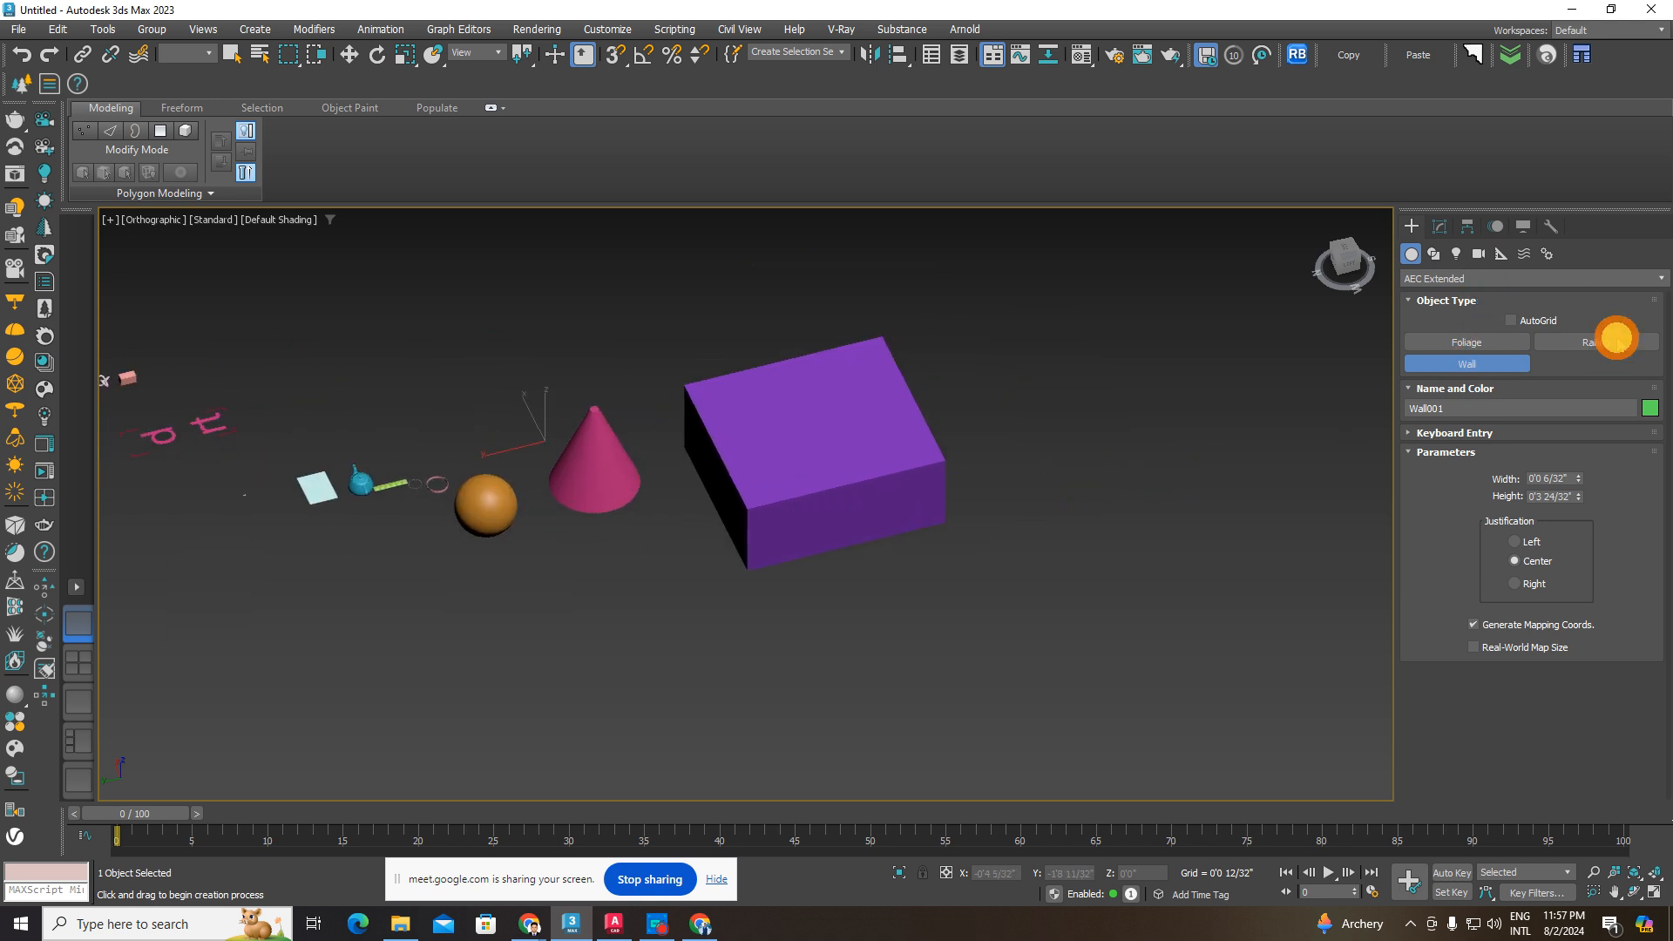
pyautogui.click(1489, 337)
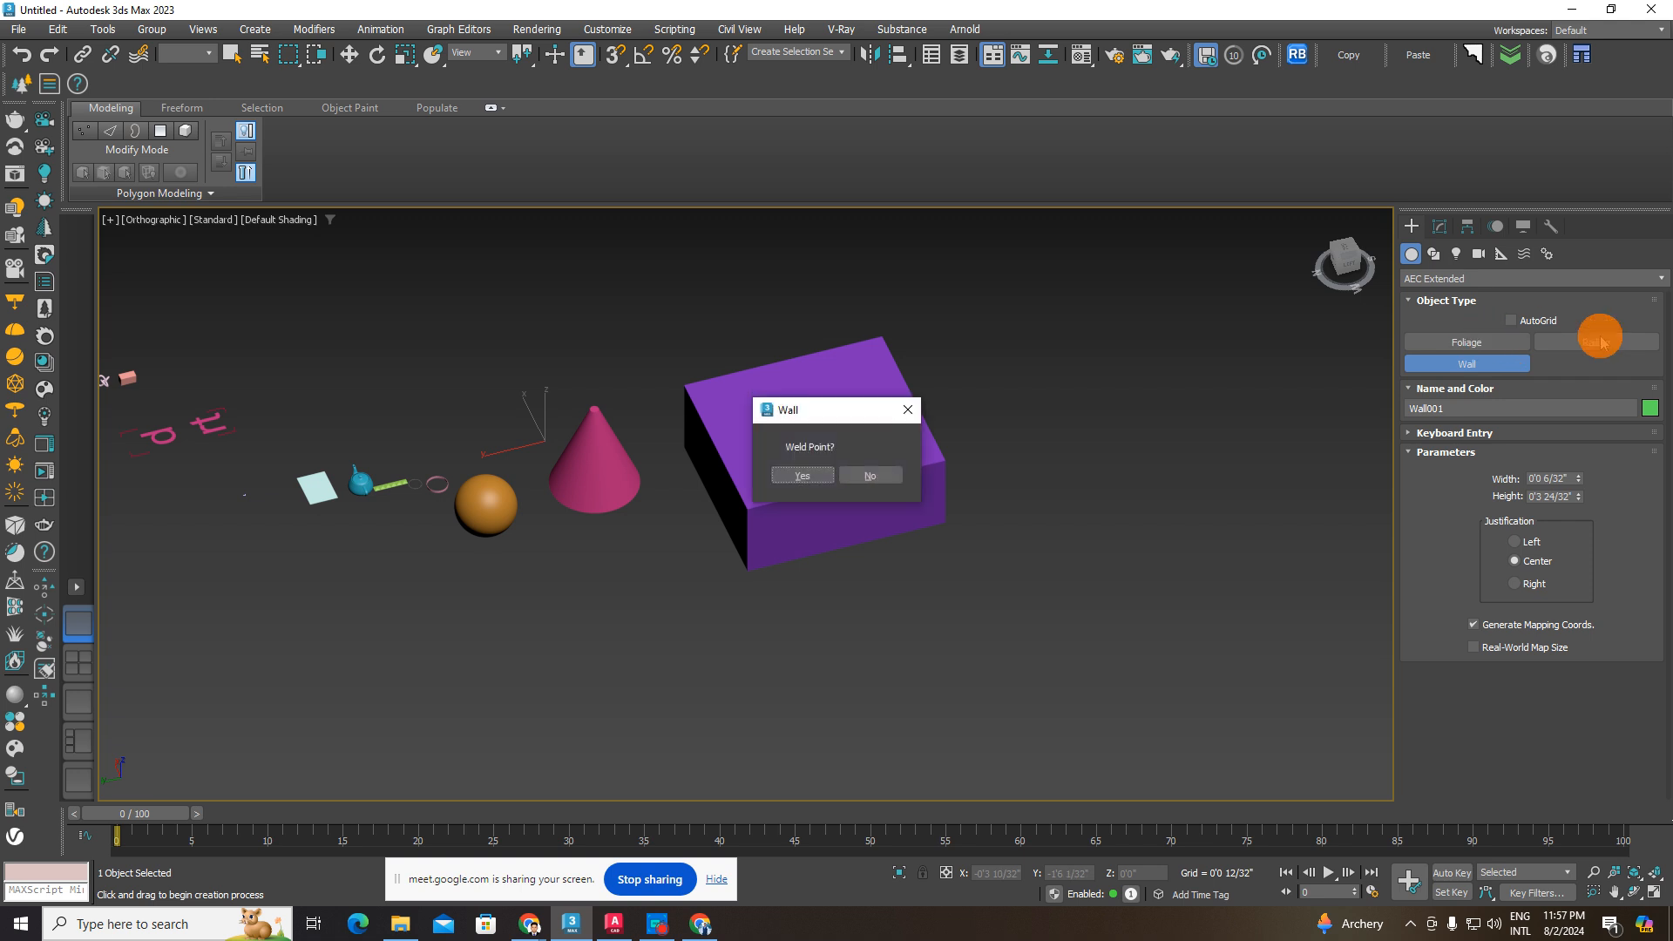
pyautogui.click(795, 473)
pyautogui.scroll(-5, 886, 494)
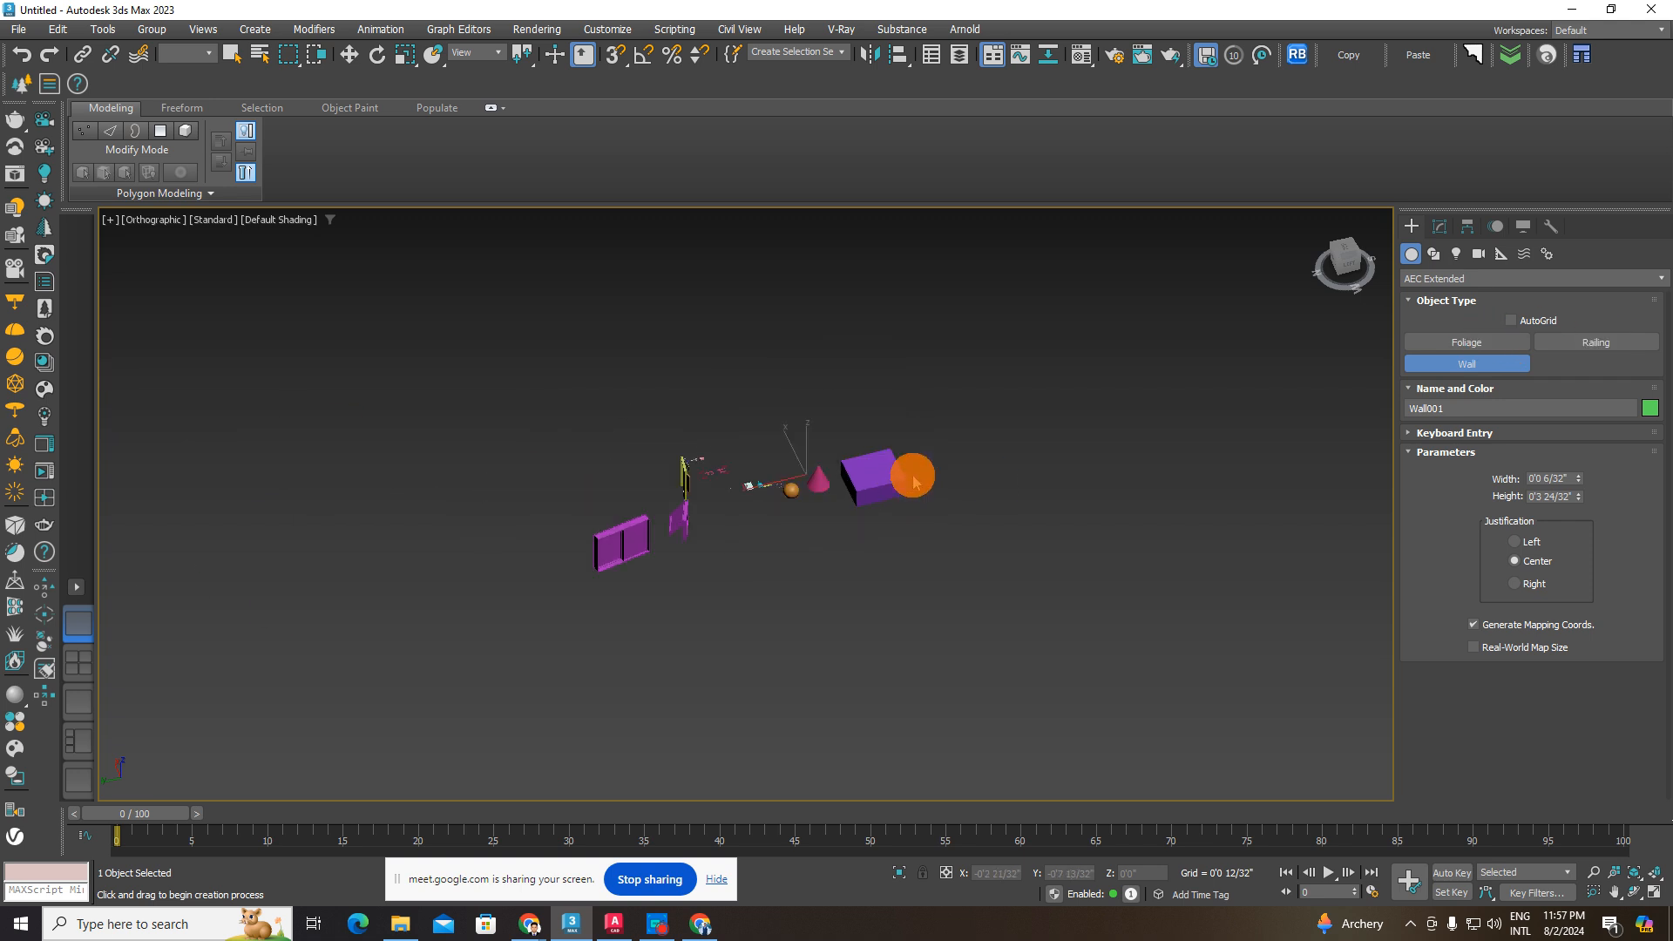
pyautogui.scroll(3, 904, 471)
pyautogui.click(1496, 349)
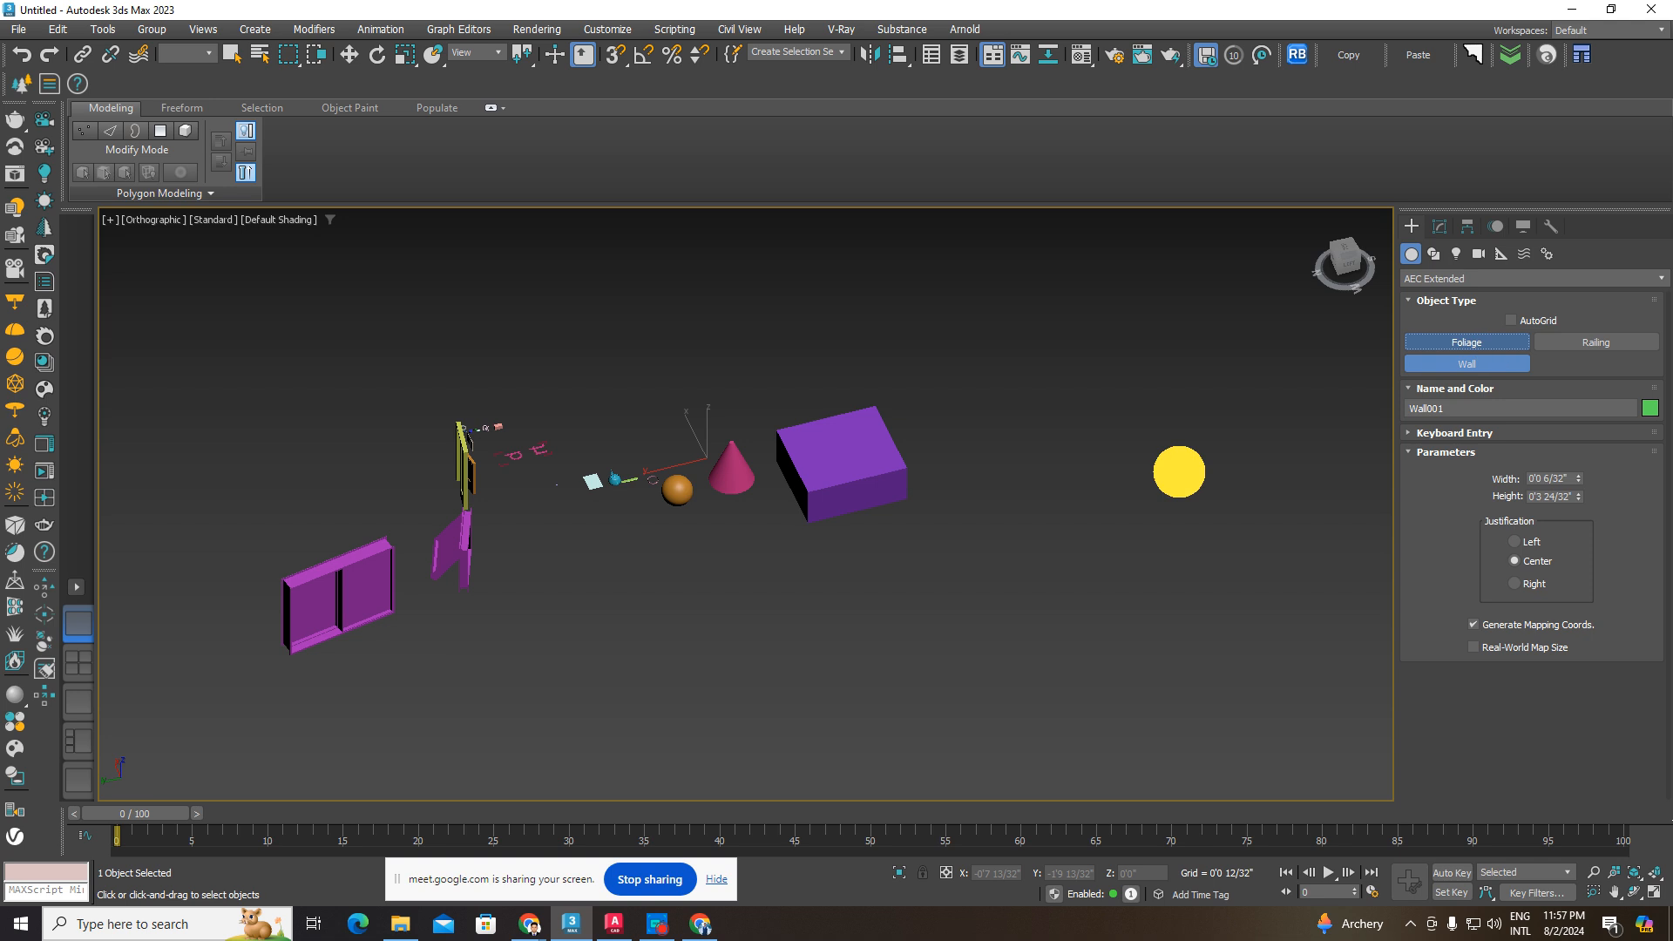
pyautogui.scroll(-4, 923, 471)
pyautogui.click(871, 473)
pyautogui.rightClick(1085, 438)
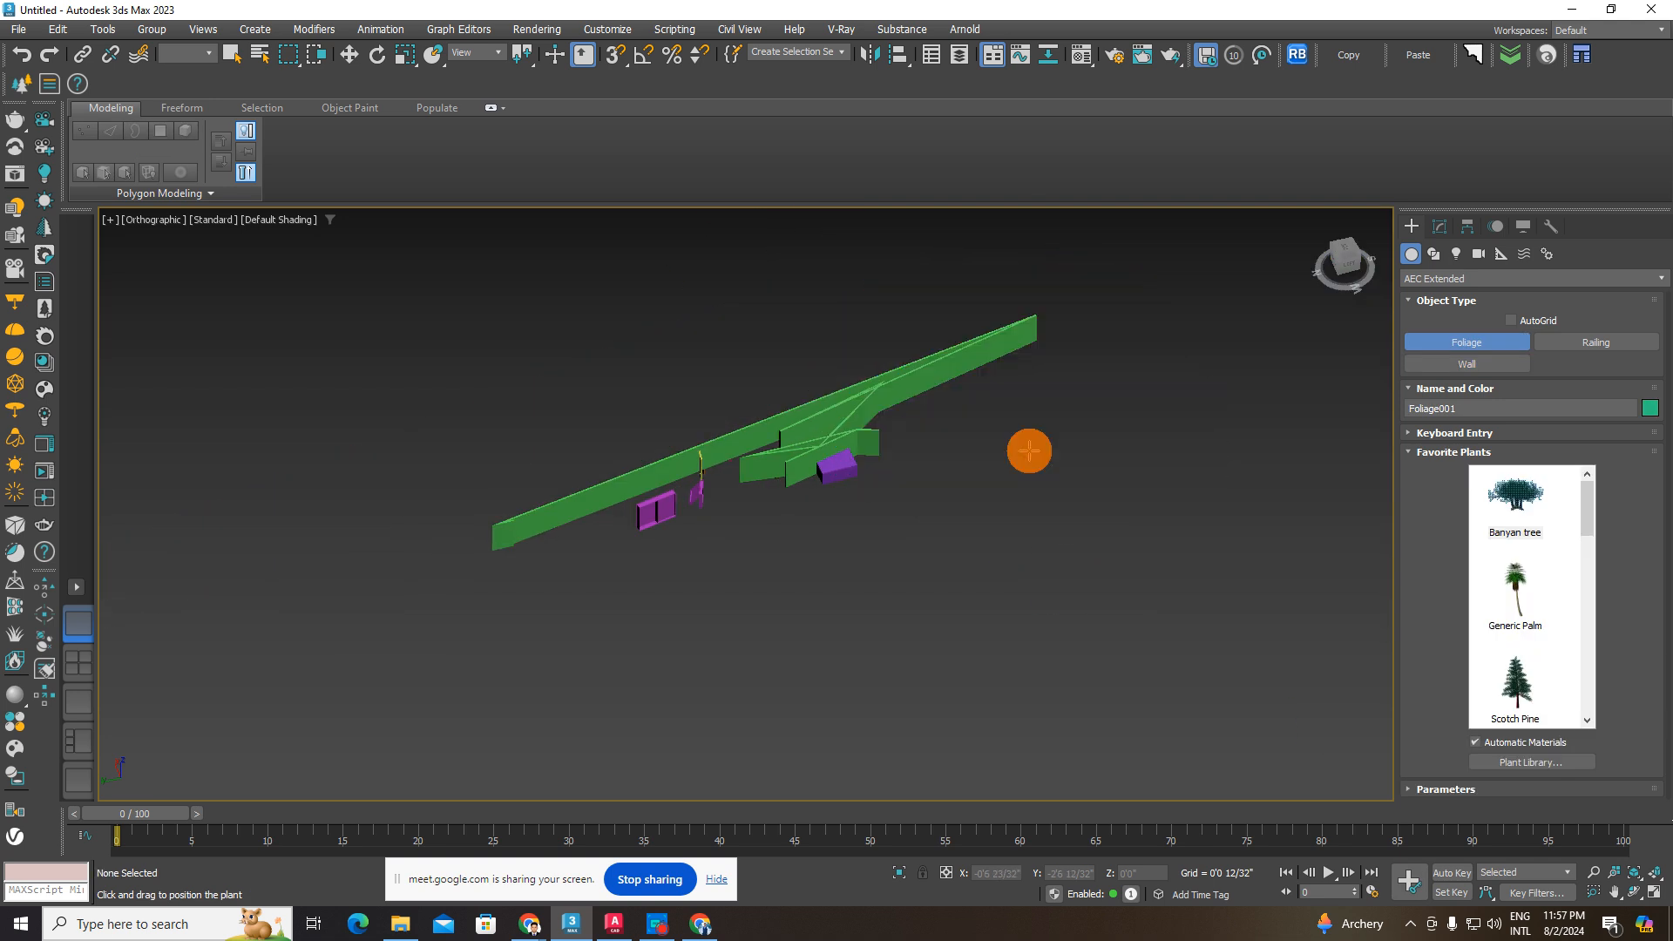
# - Delete the oversized multi-segment green wall
pyautogui.scroll(3, 959, 431)
pyautogui.click(349, 55)
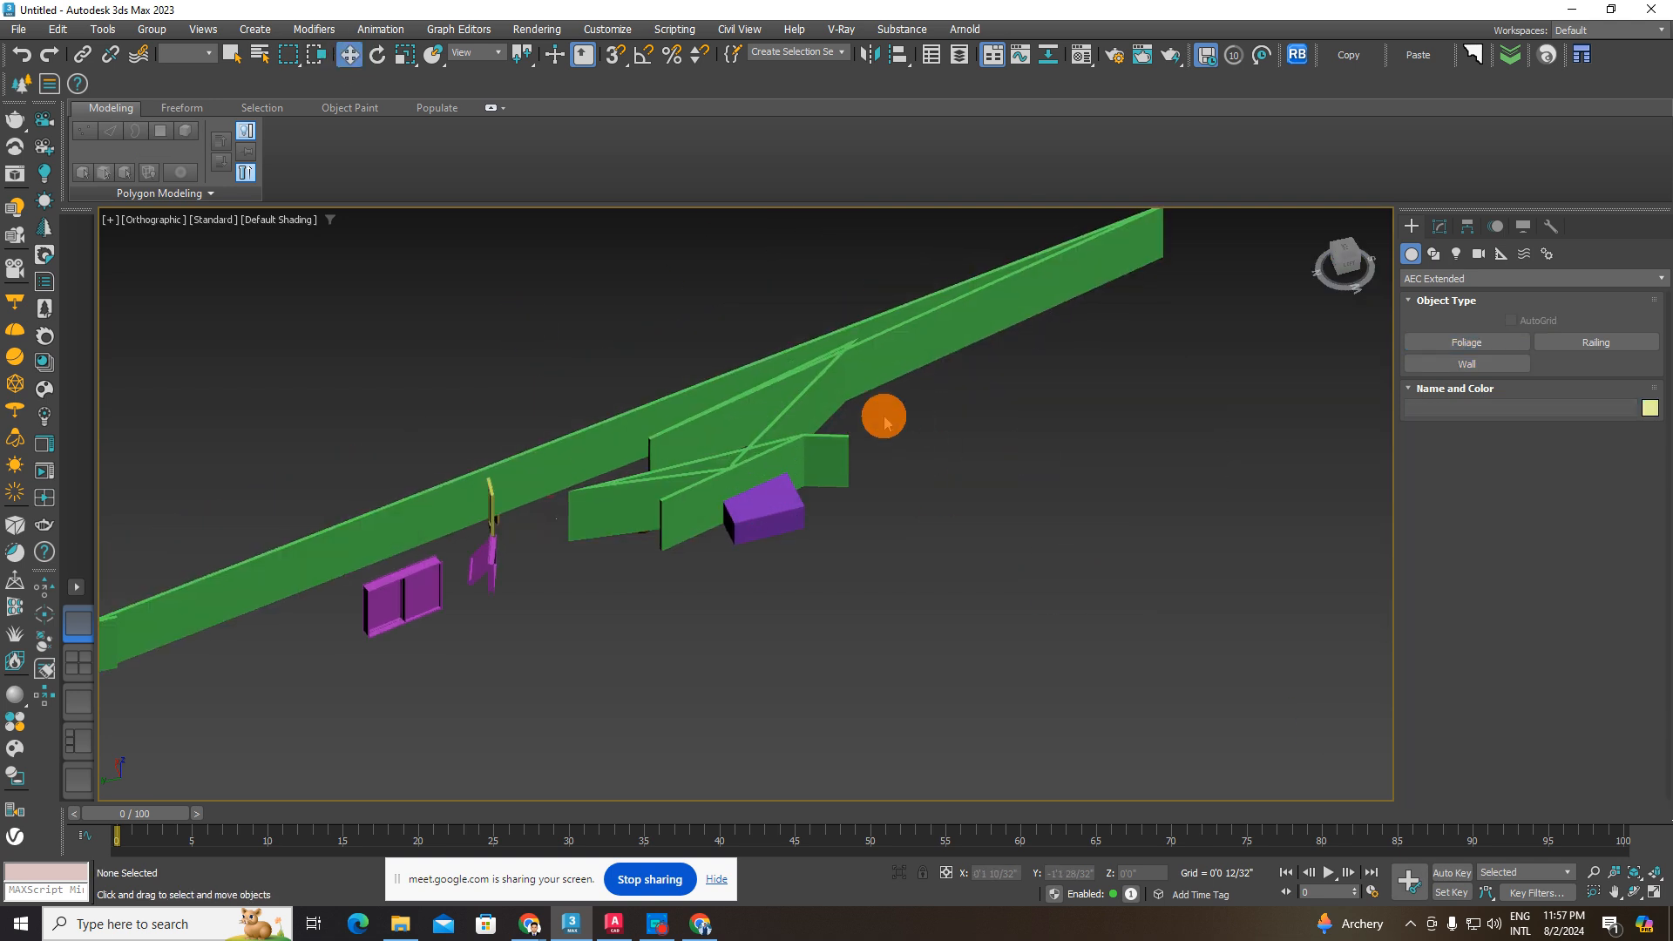
pyautogui.click(859, 374)
pyautogui.press('Delete')
# - Draw a new multi-segment wall around the cone and purple box, 0'0 6/32" wide, 0'3 24/32" high, with center justification
pyautogui.click(1477, 366)
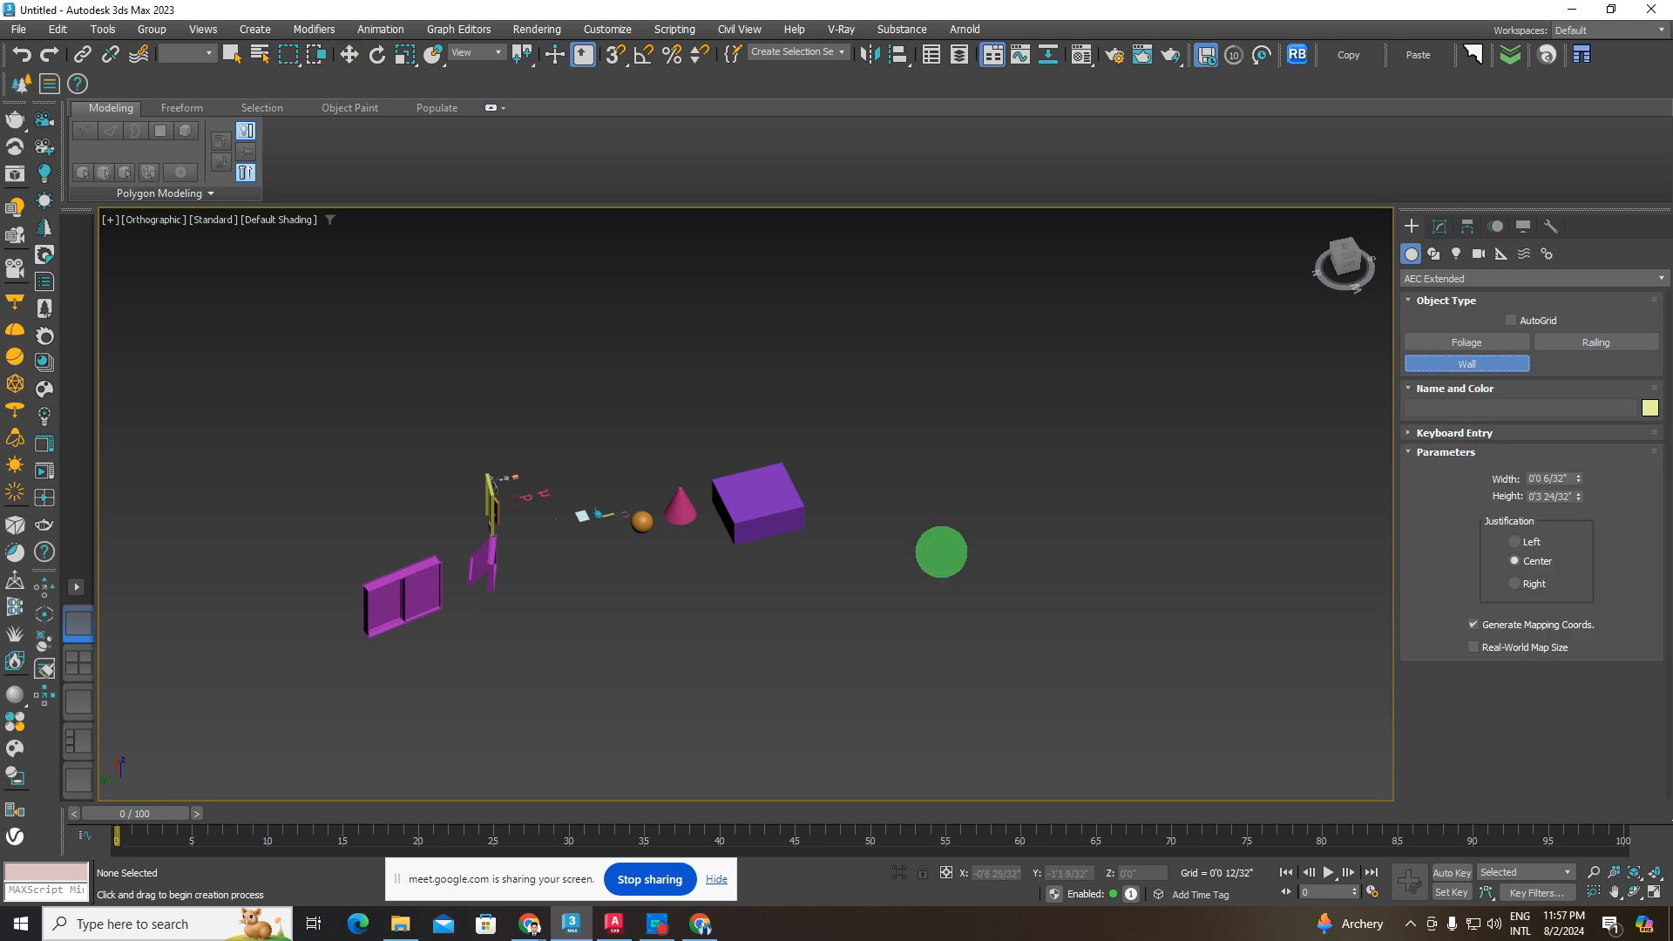
pyautogui.moveTo(941, 553); pyautogui.dragTo(771, 560, button='middle')
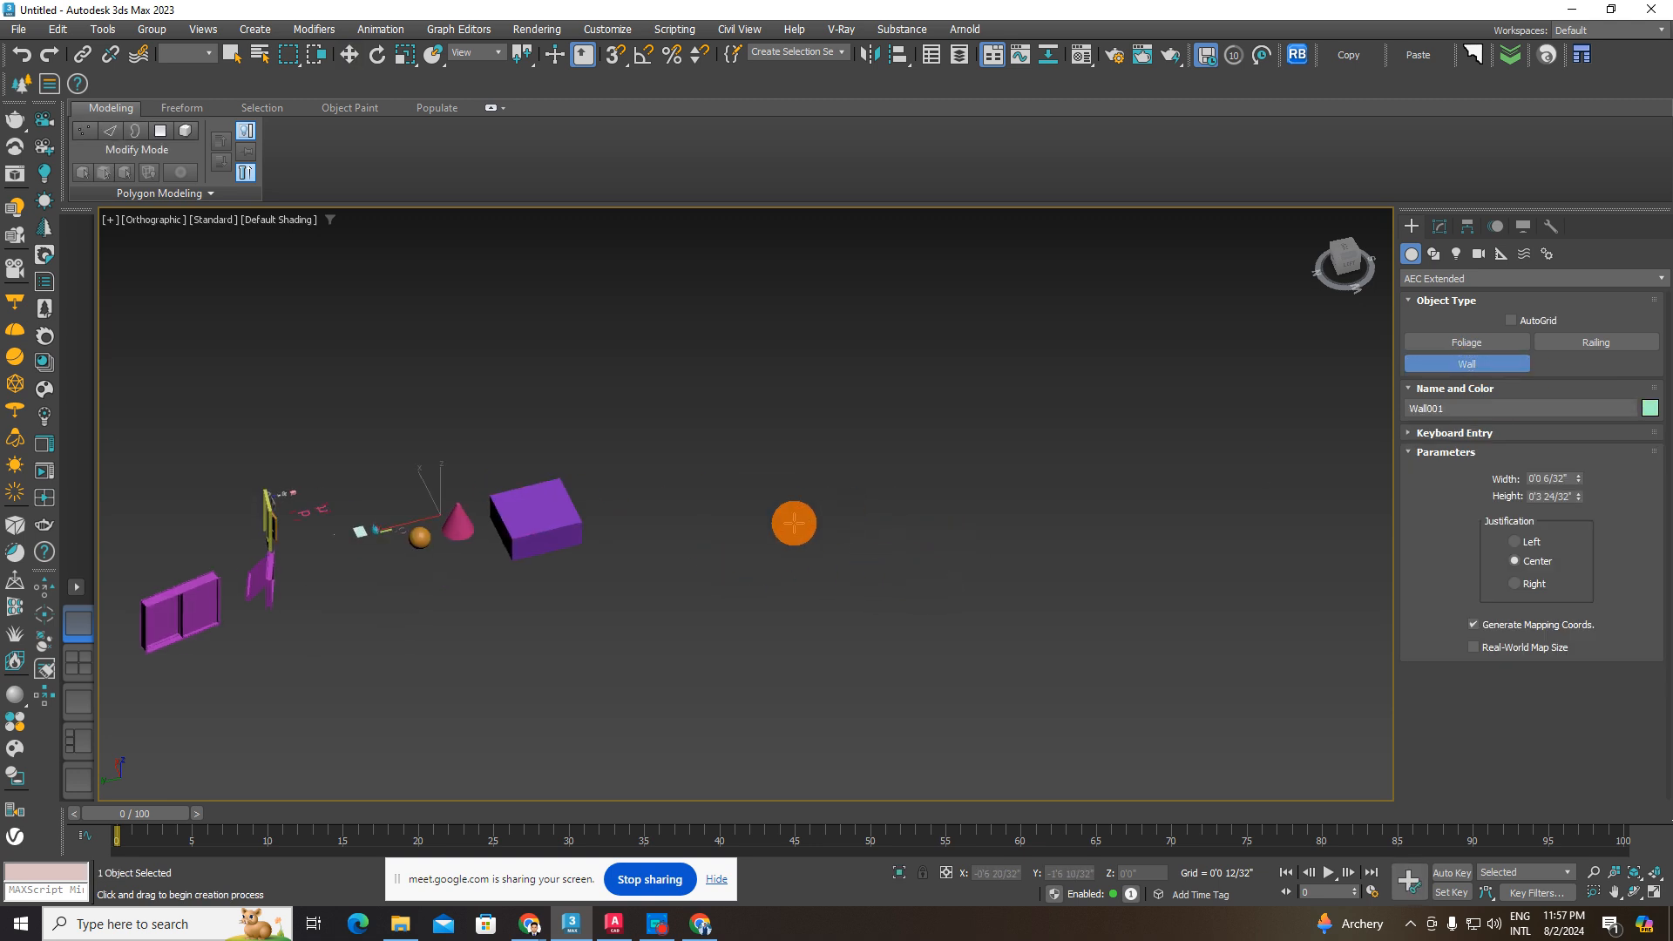
pyautogui.scroll(10, 482, 555)
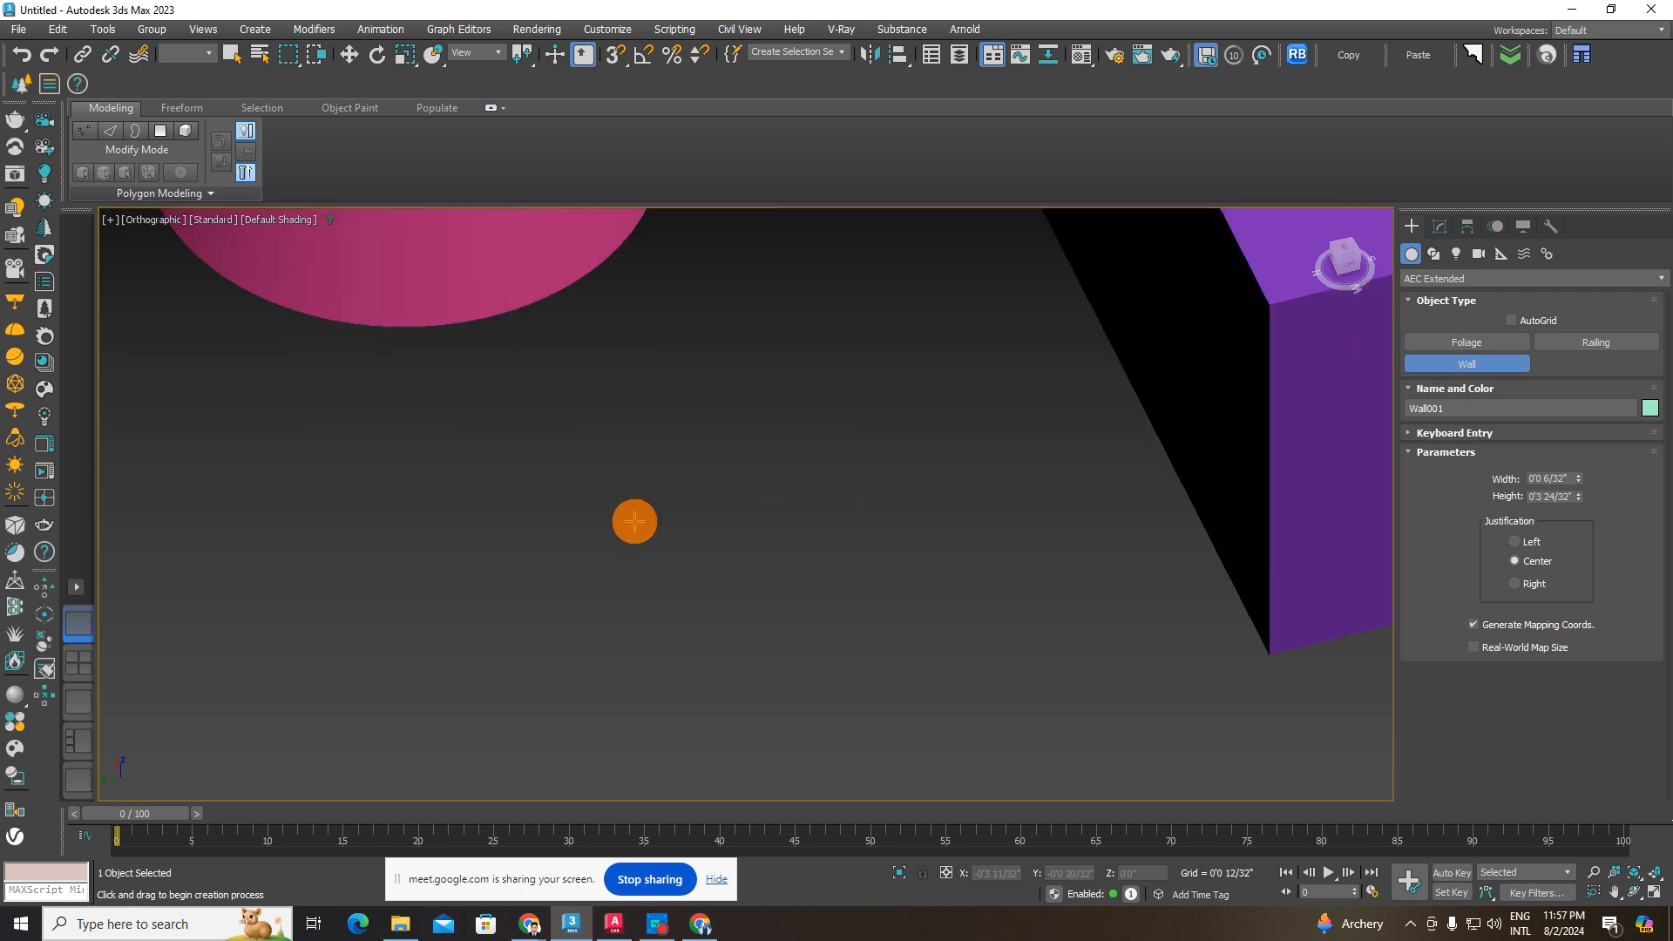
pyautogui.scroll(-10, 807, 578)
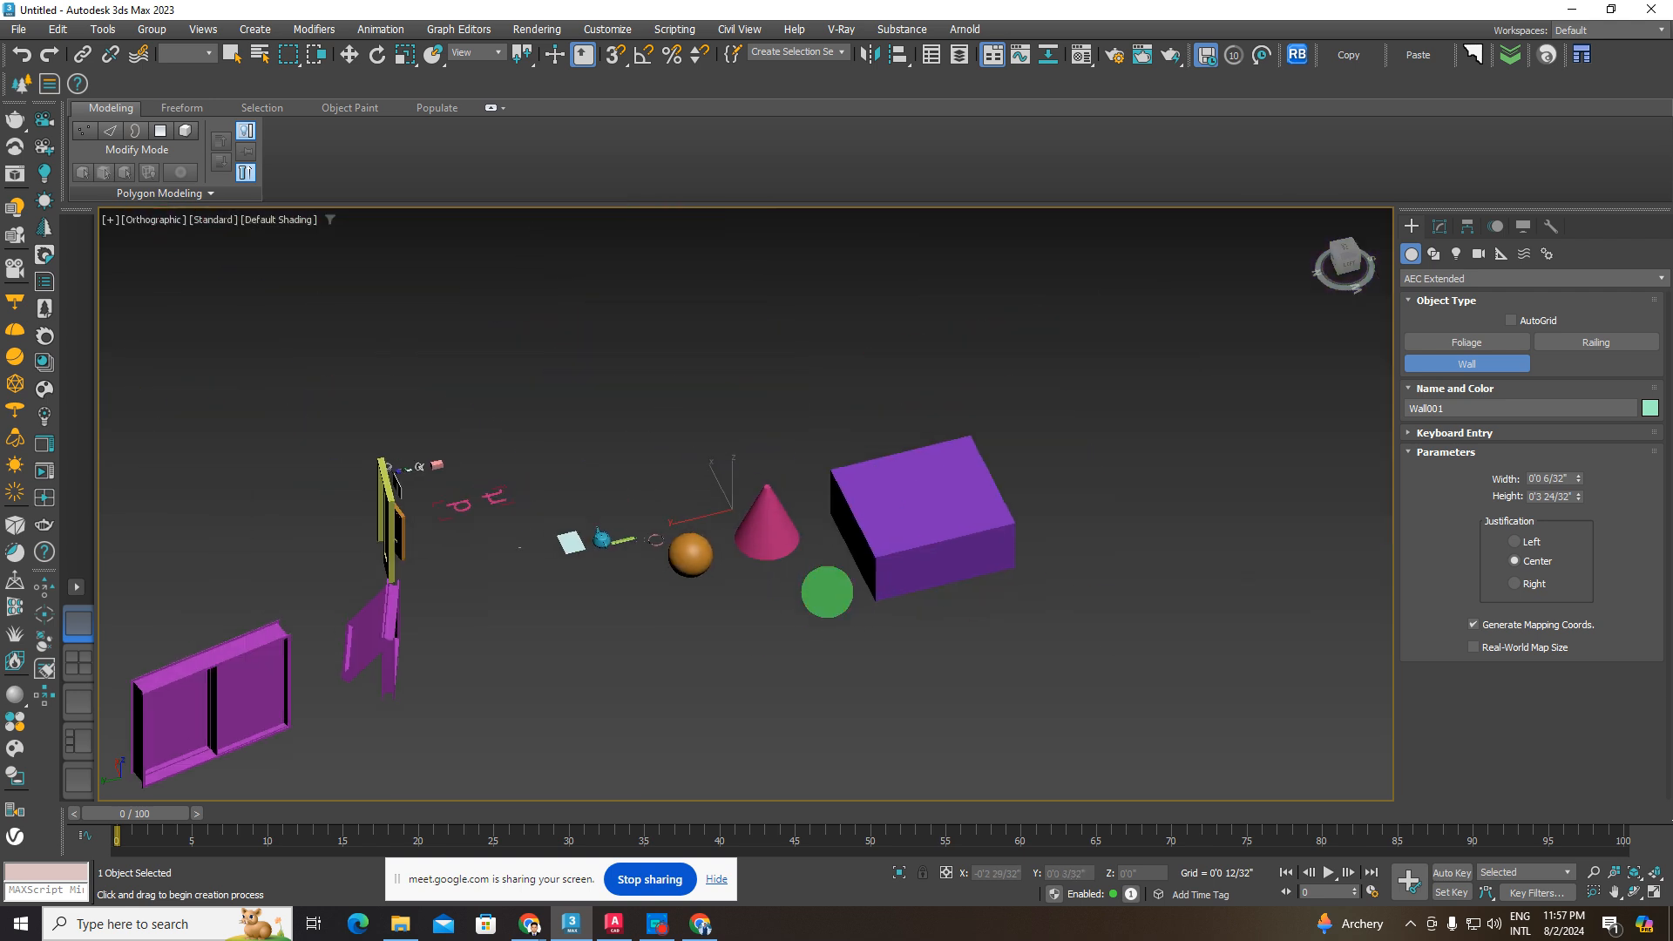
pyautogui.moveTo(826, 586); pyautogui.dragTo(997, 609, button='middle')
pyautogui.scroll(8, 961, 497)
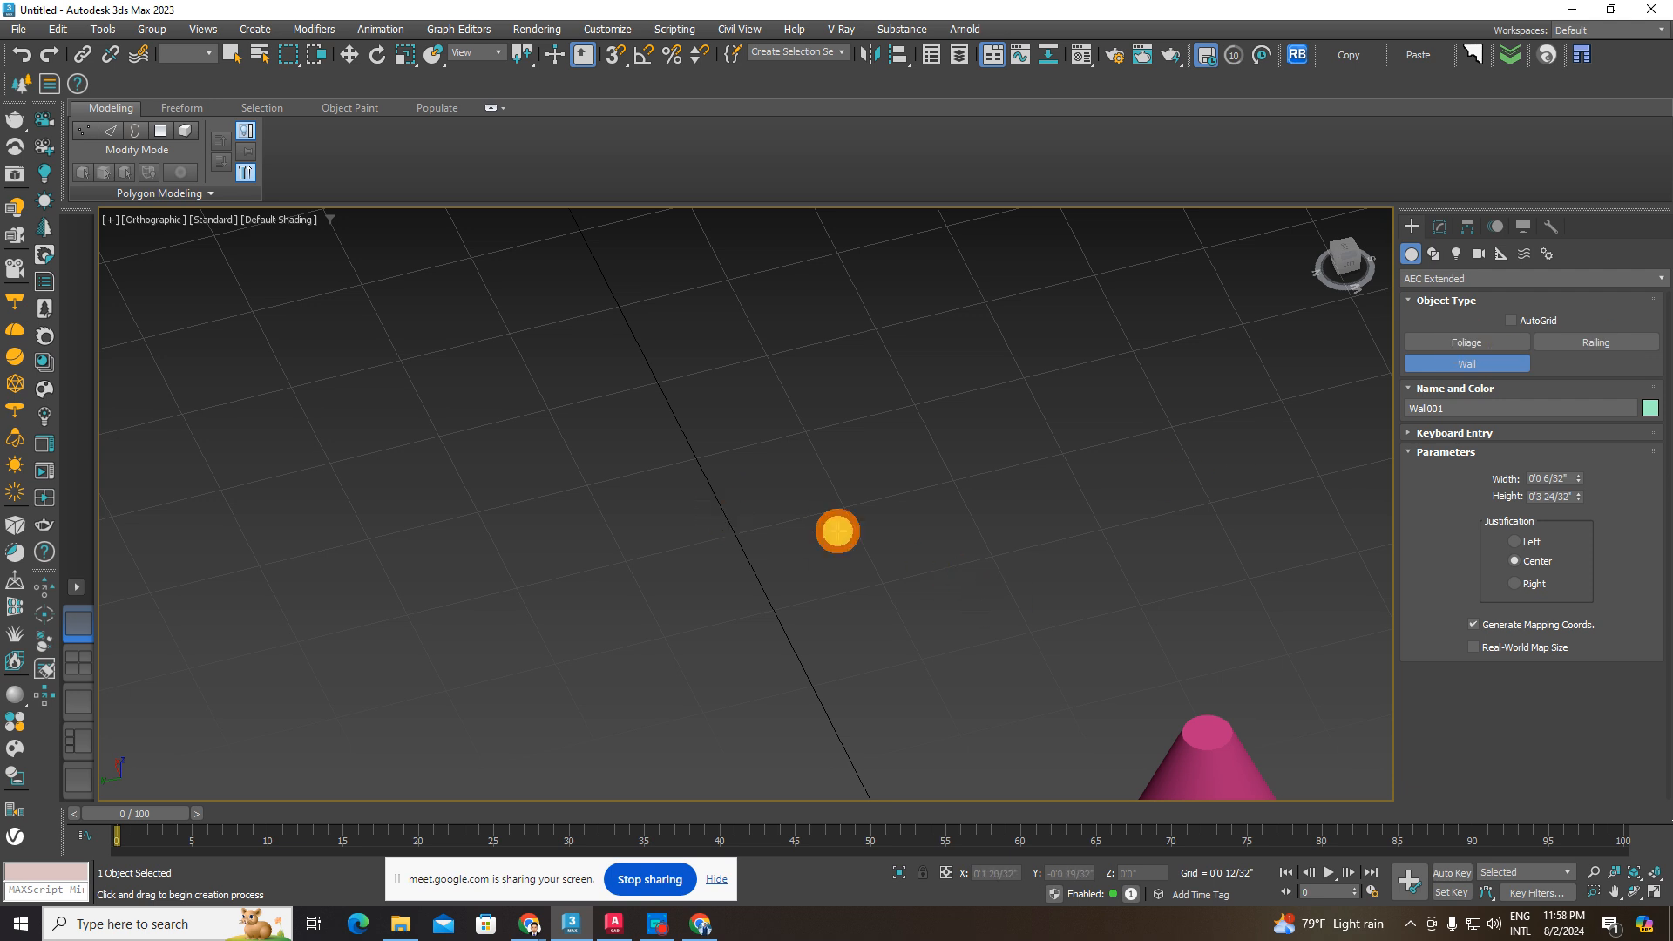
pyautogui.scroll(-6, 831, 531)
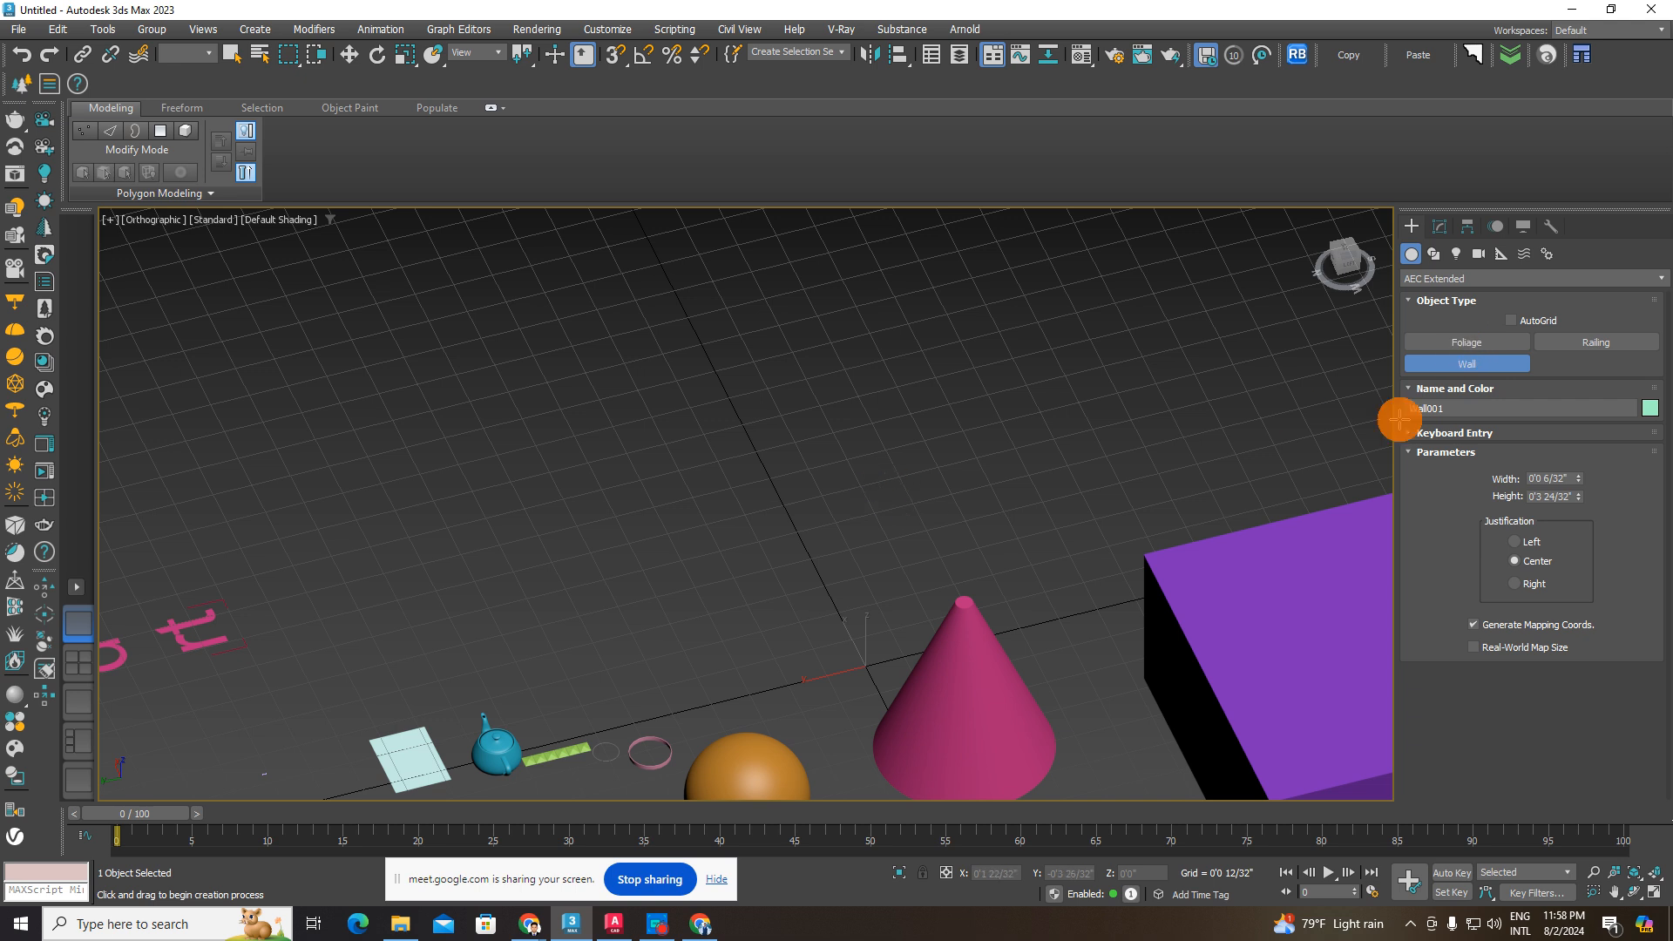
pyautogui.scroll(3, 833, 518)
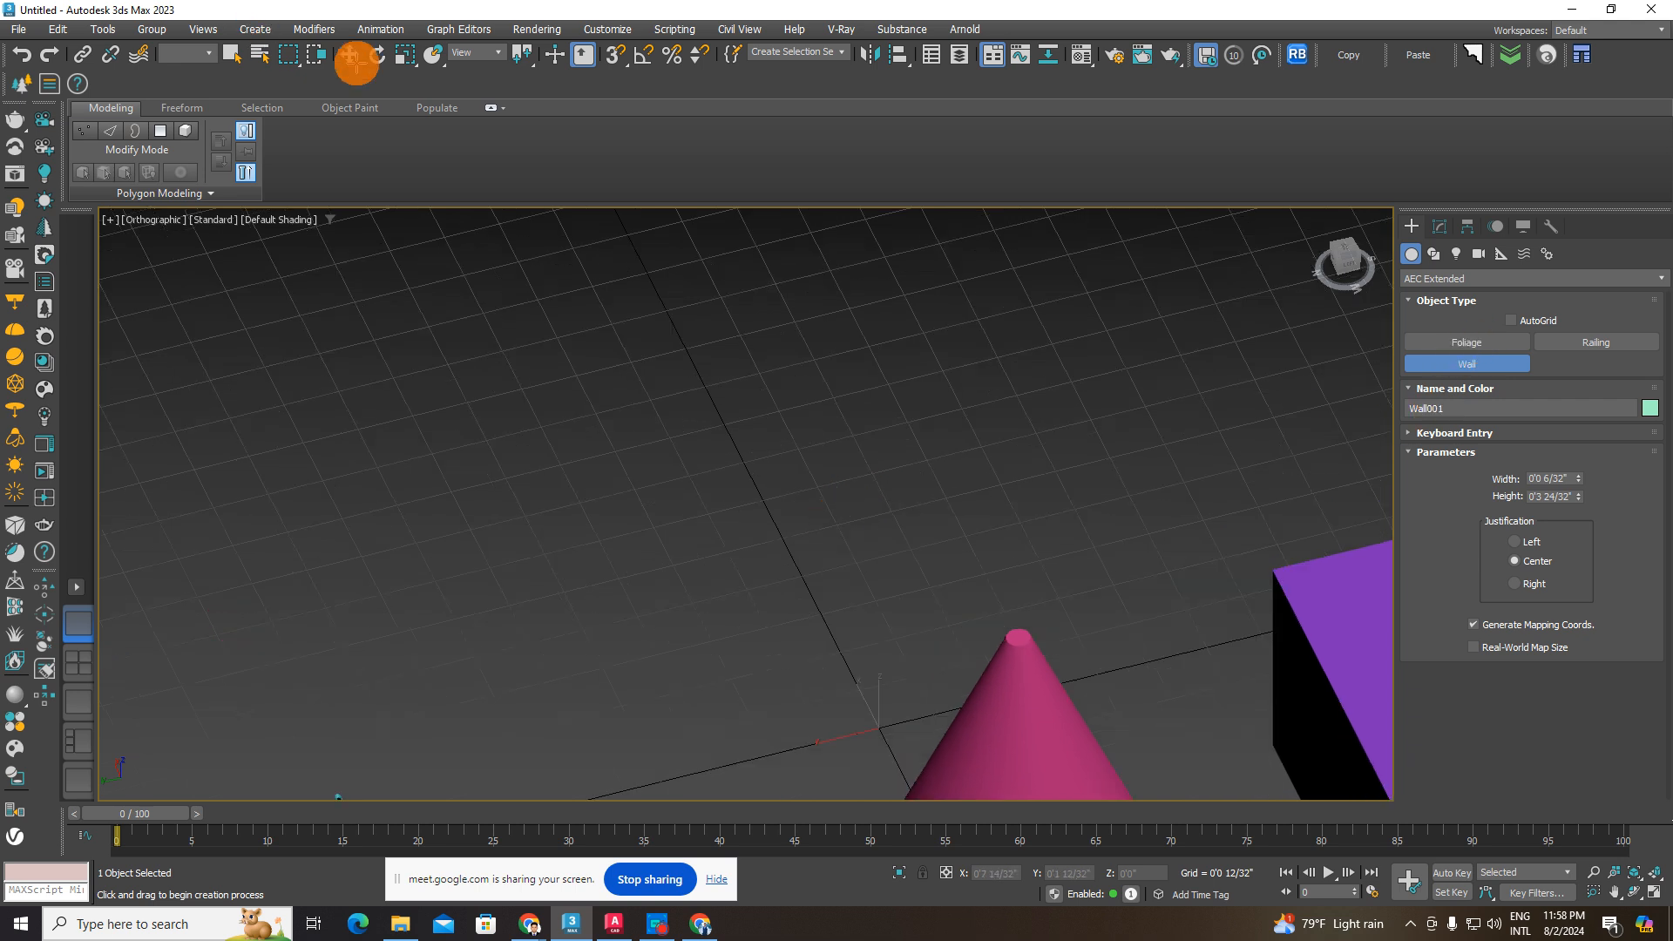
pyautogui.click(349, 55)
pyautogui.scroll(-8, 860, 479)
pyautogui.scroll(3, 1029, 655)
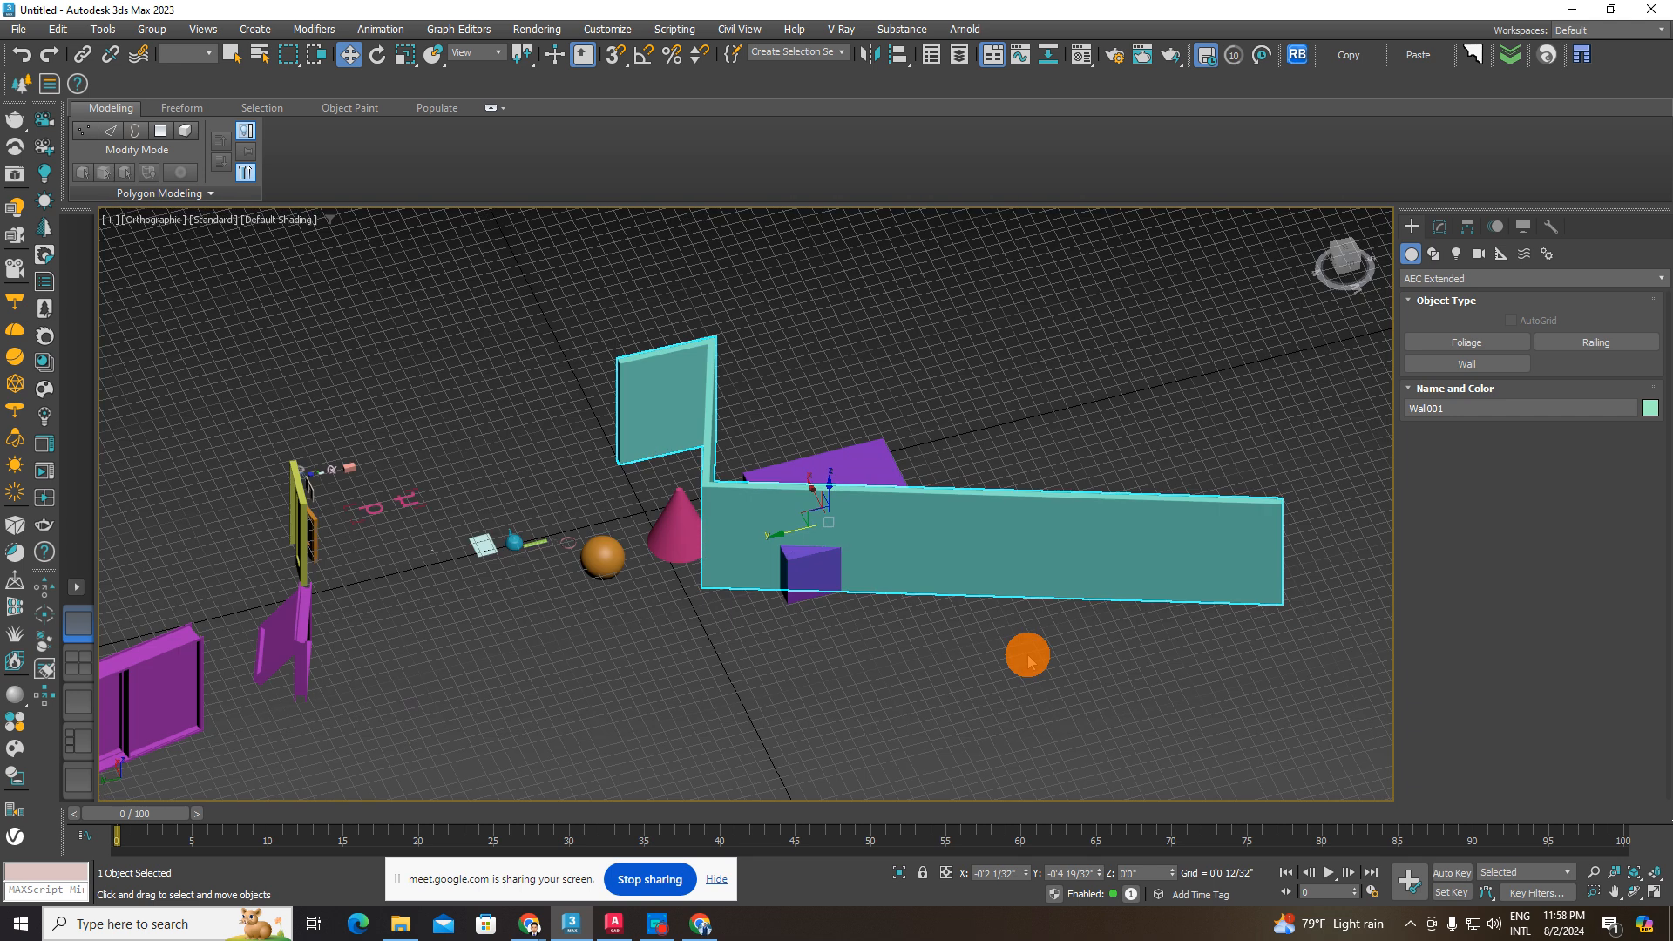
# - Place a foliage tree behind the long wall segment with automatic materials, and end the foliage creation
pyautogui.click(1467, 342)
pyautogui.click(1119, 433)
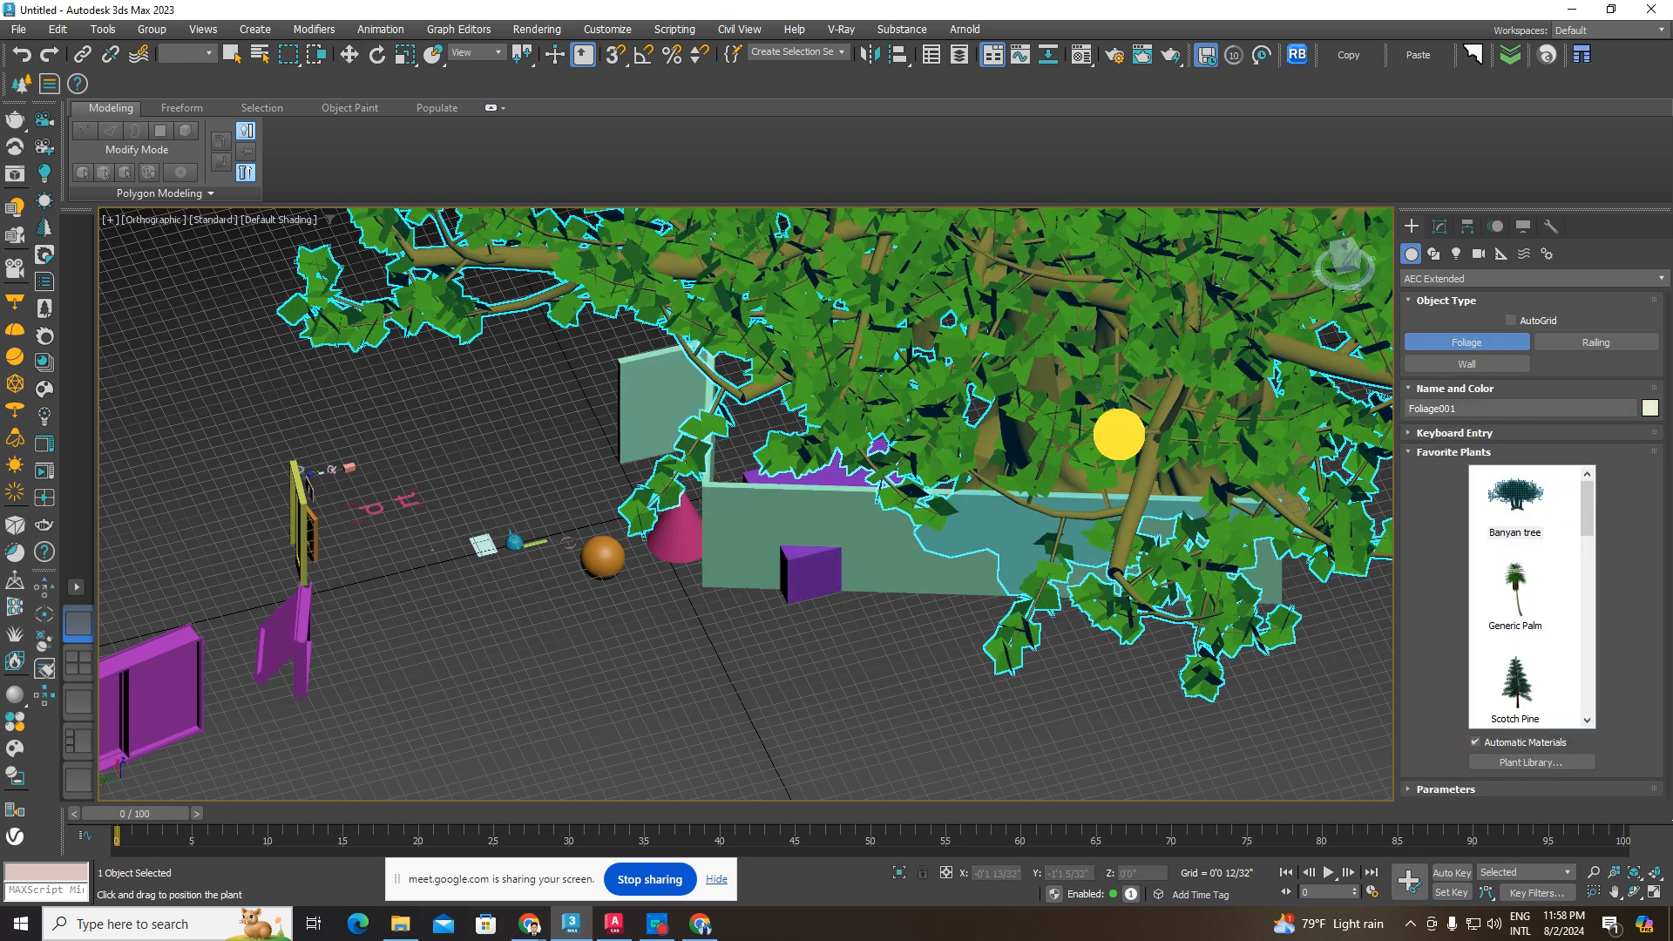
pyautogui.scroll(-8, 1120, 434)
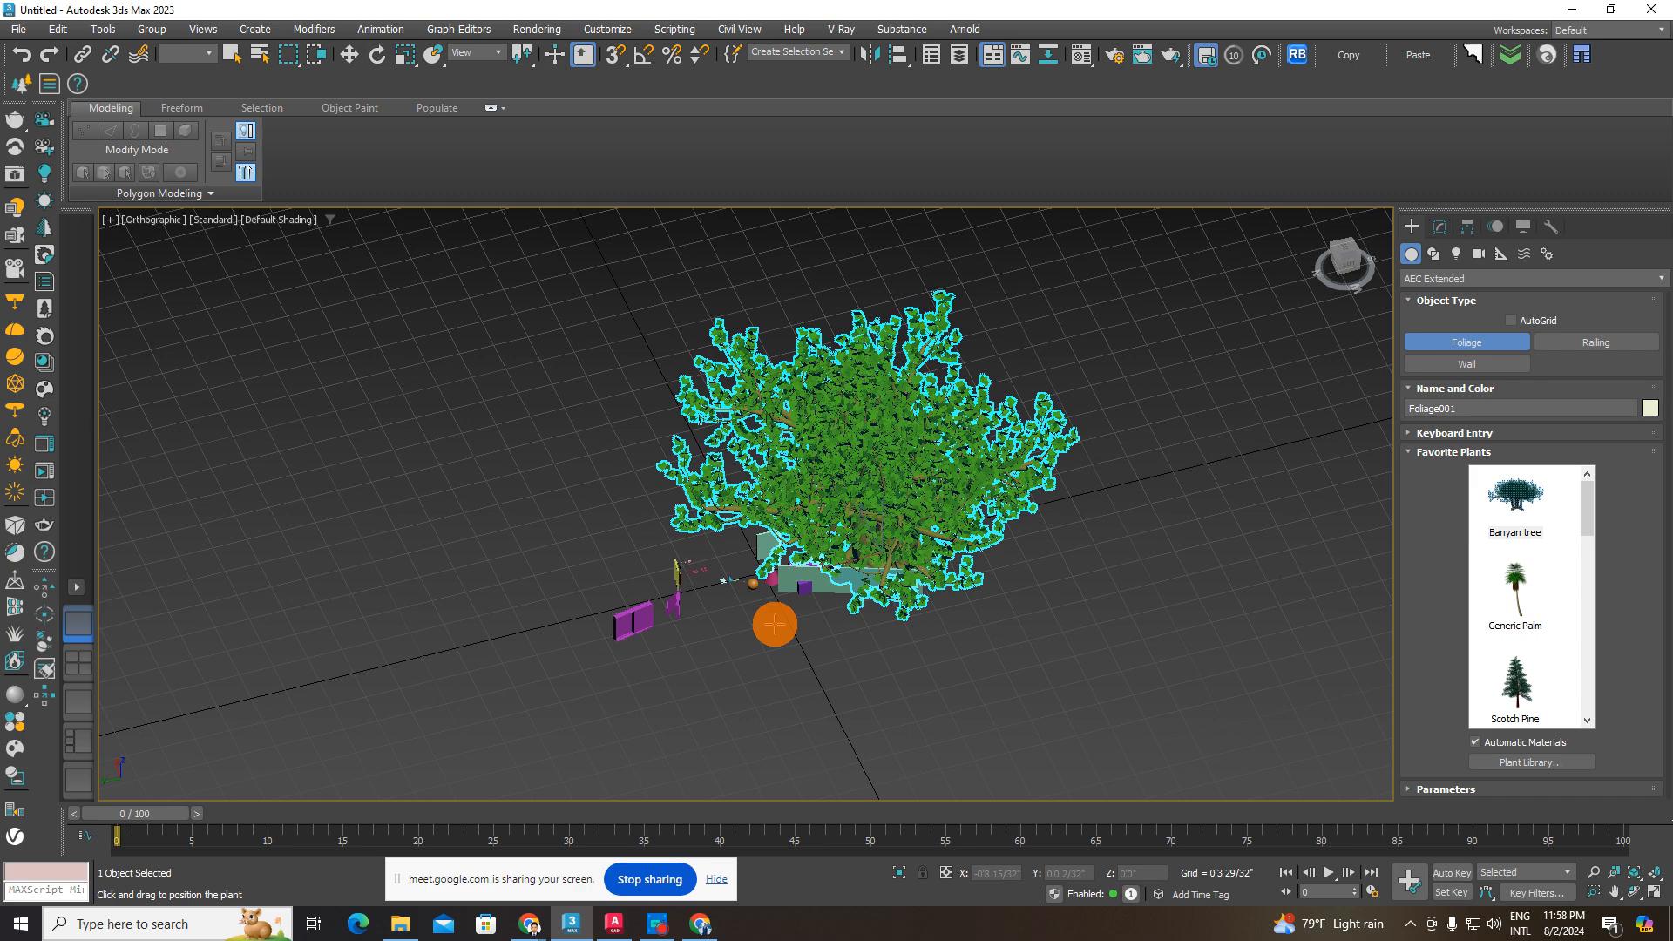
pyautogui.click(348, 55)
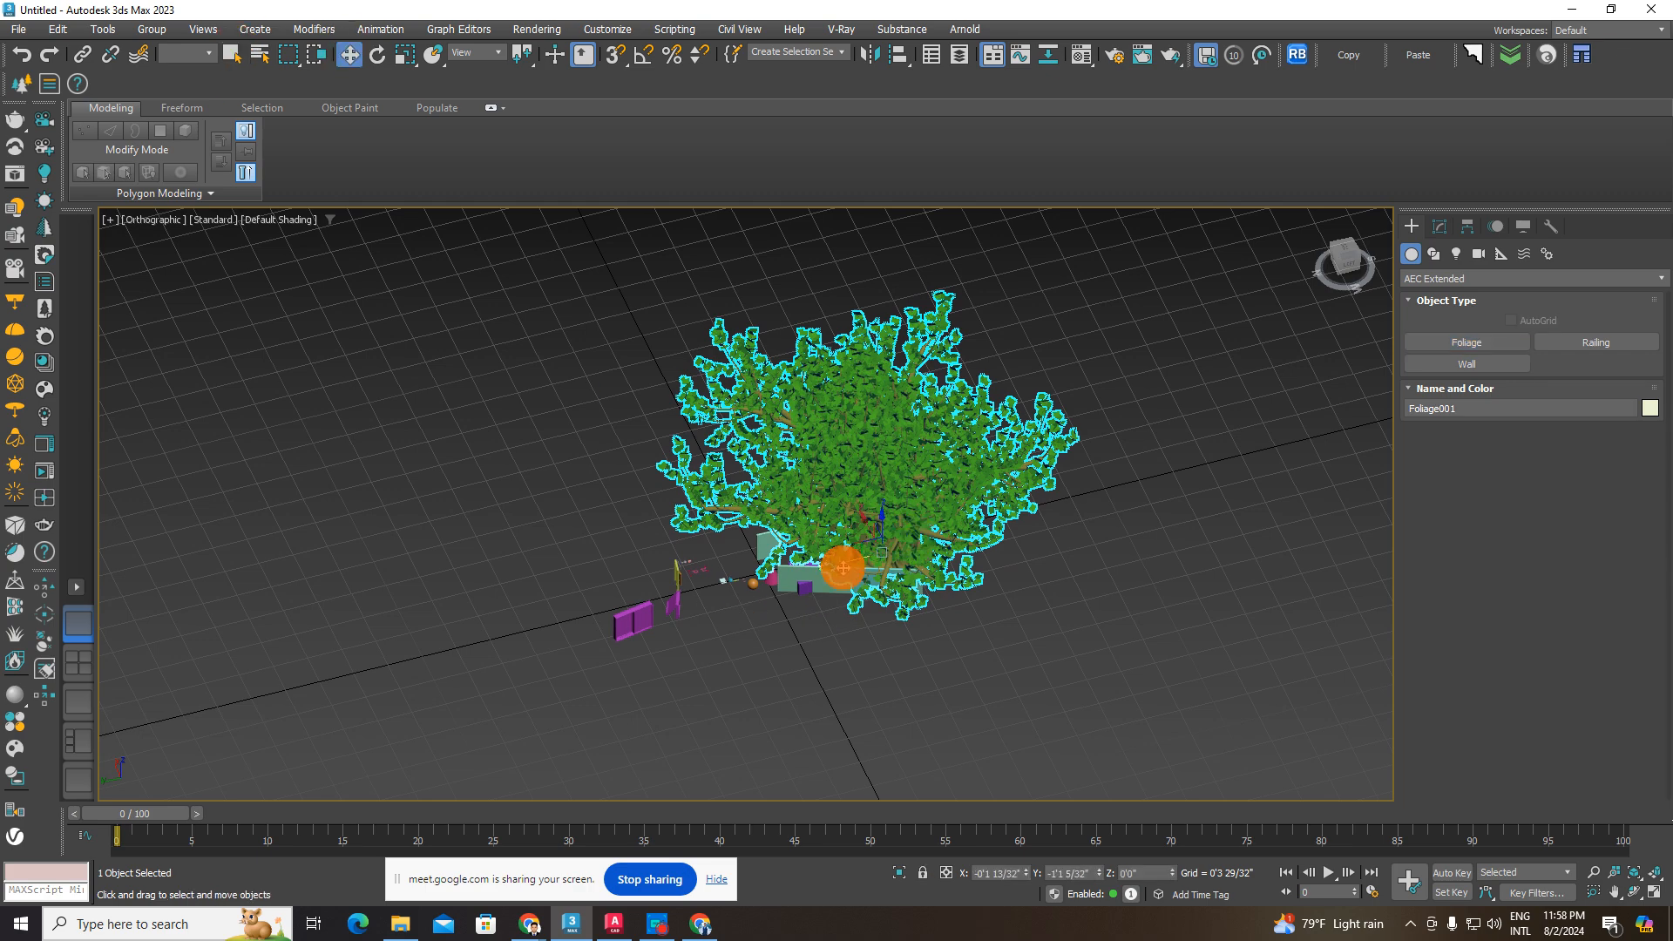
# - Move the foliage tree away from the walls onto the open ground beyond the long wall segment
pyautogui.moveTo(843, 568); pyautogui.dragTo(1104, 509)
pyautogui.scroll(4, 1232, 500)
pyautogui.keyDown('alt'); pyautogui.moveTo(1224, 523); pyautogui.dragTo(1140, 510, button='middle'); pyautogui.keyUp('alt')
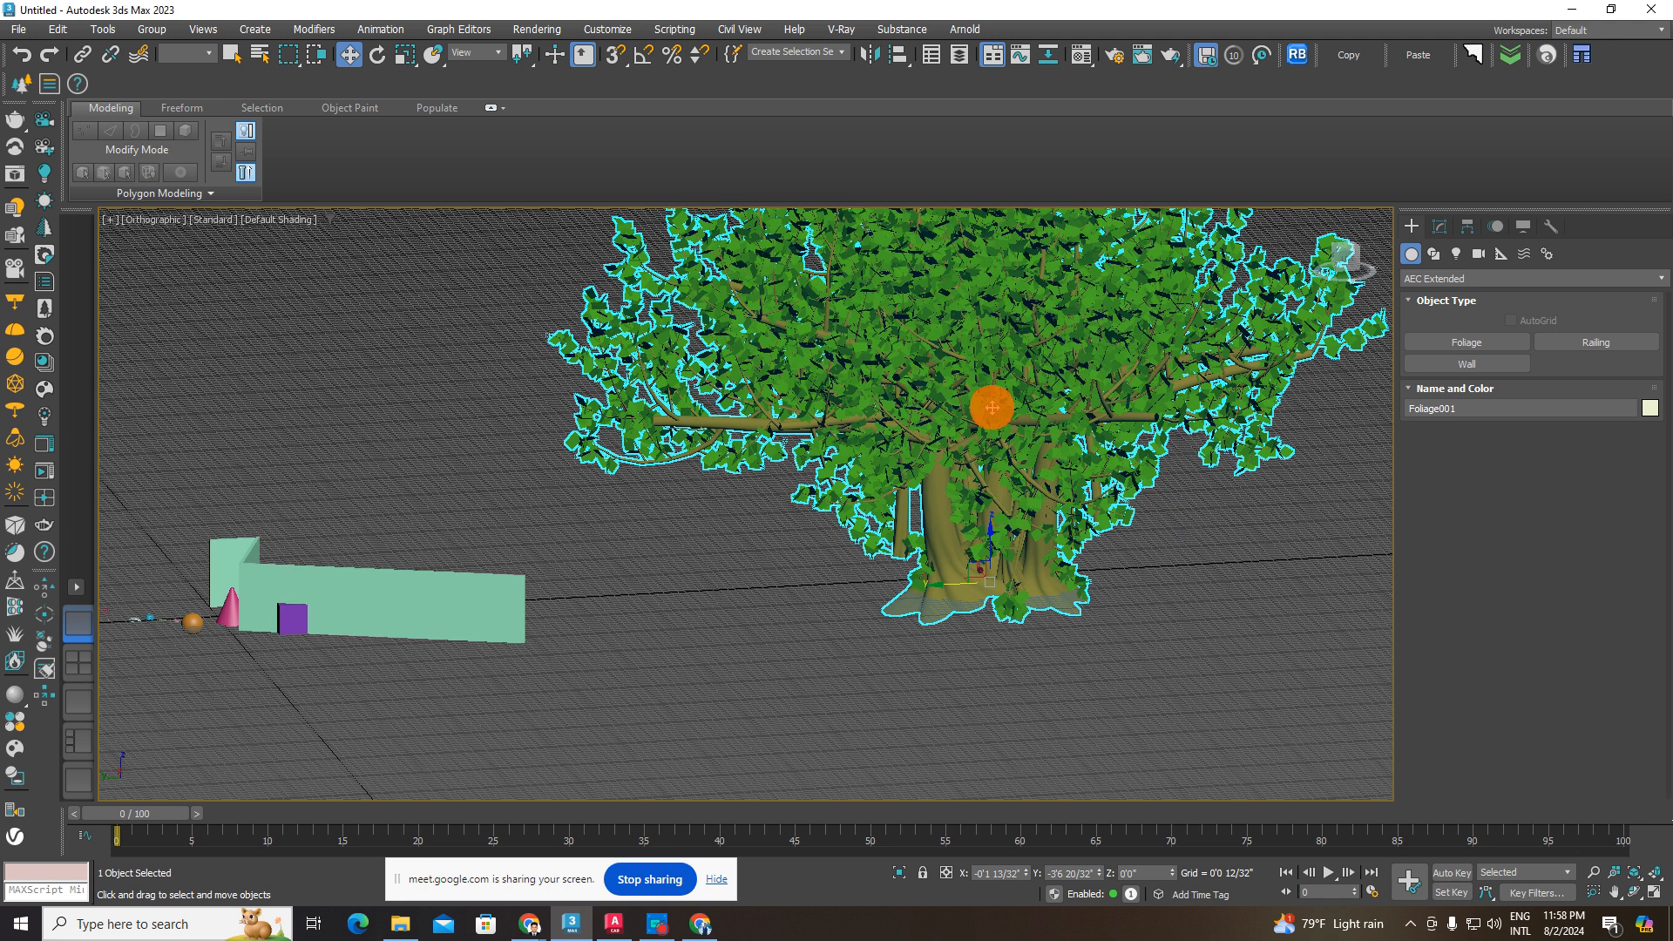
pyautogui.scroll(-5, 989, 405)
pyautogui.keyDown('alt'); pyautogui.moveTo(997, 418); pyautogui.dragTo(1120, 510, button='middle'); pyautogui.keyUp('alt')
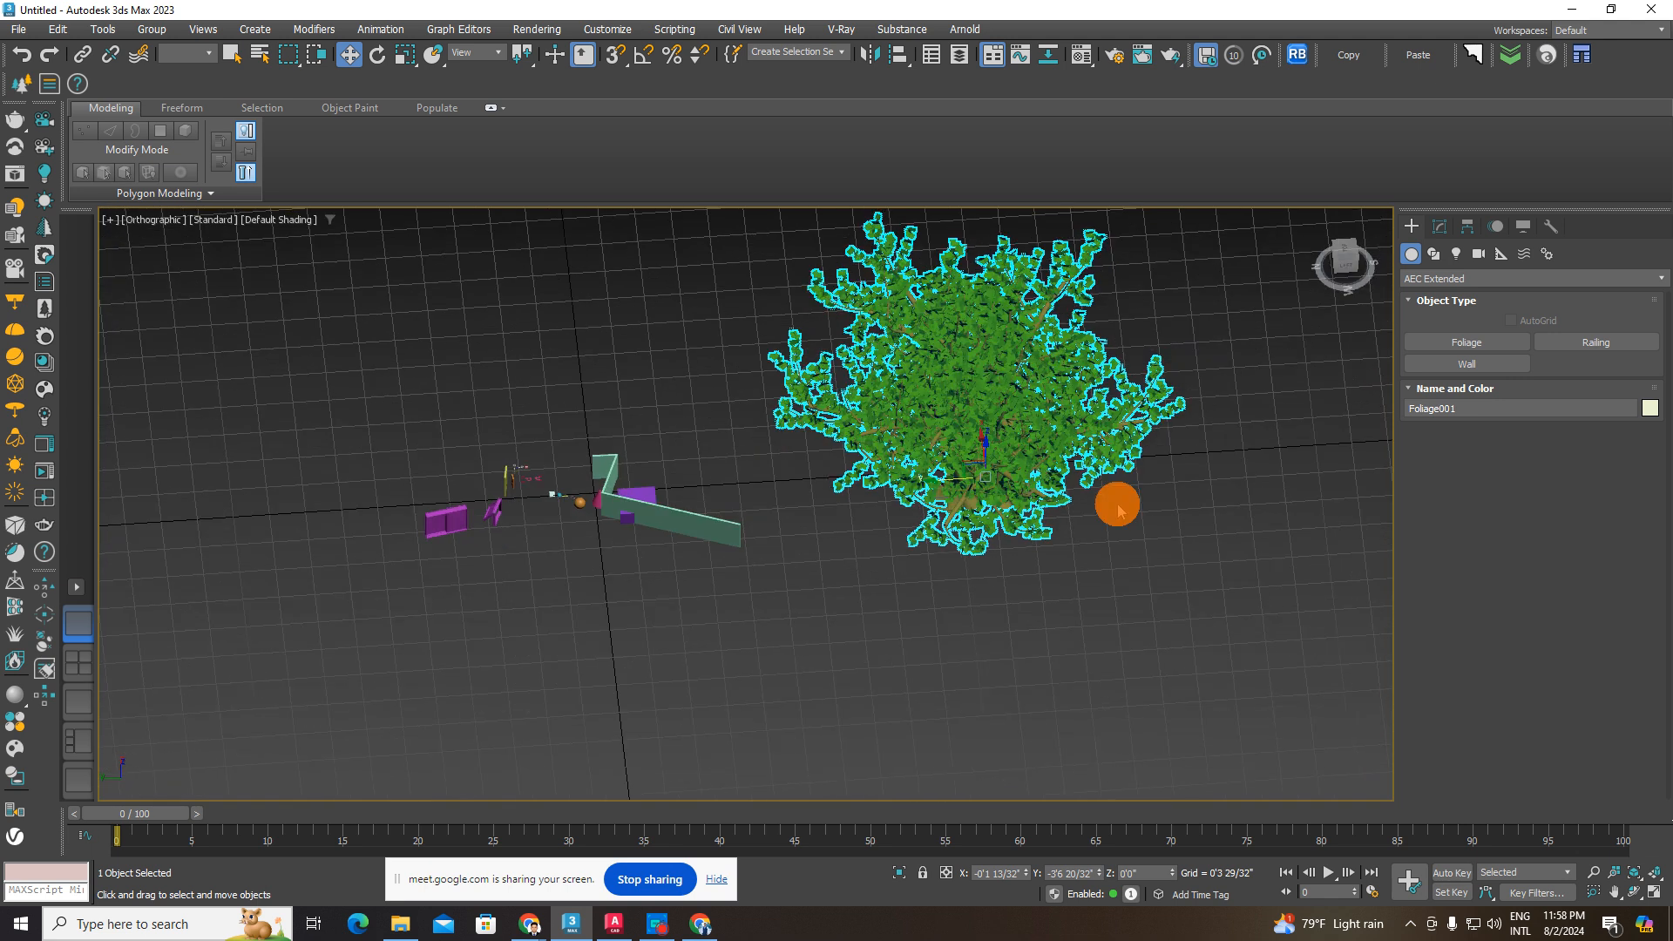
# - Delete the foliage tree from the scene
pyautogui.press('Delete')
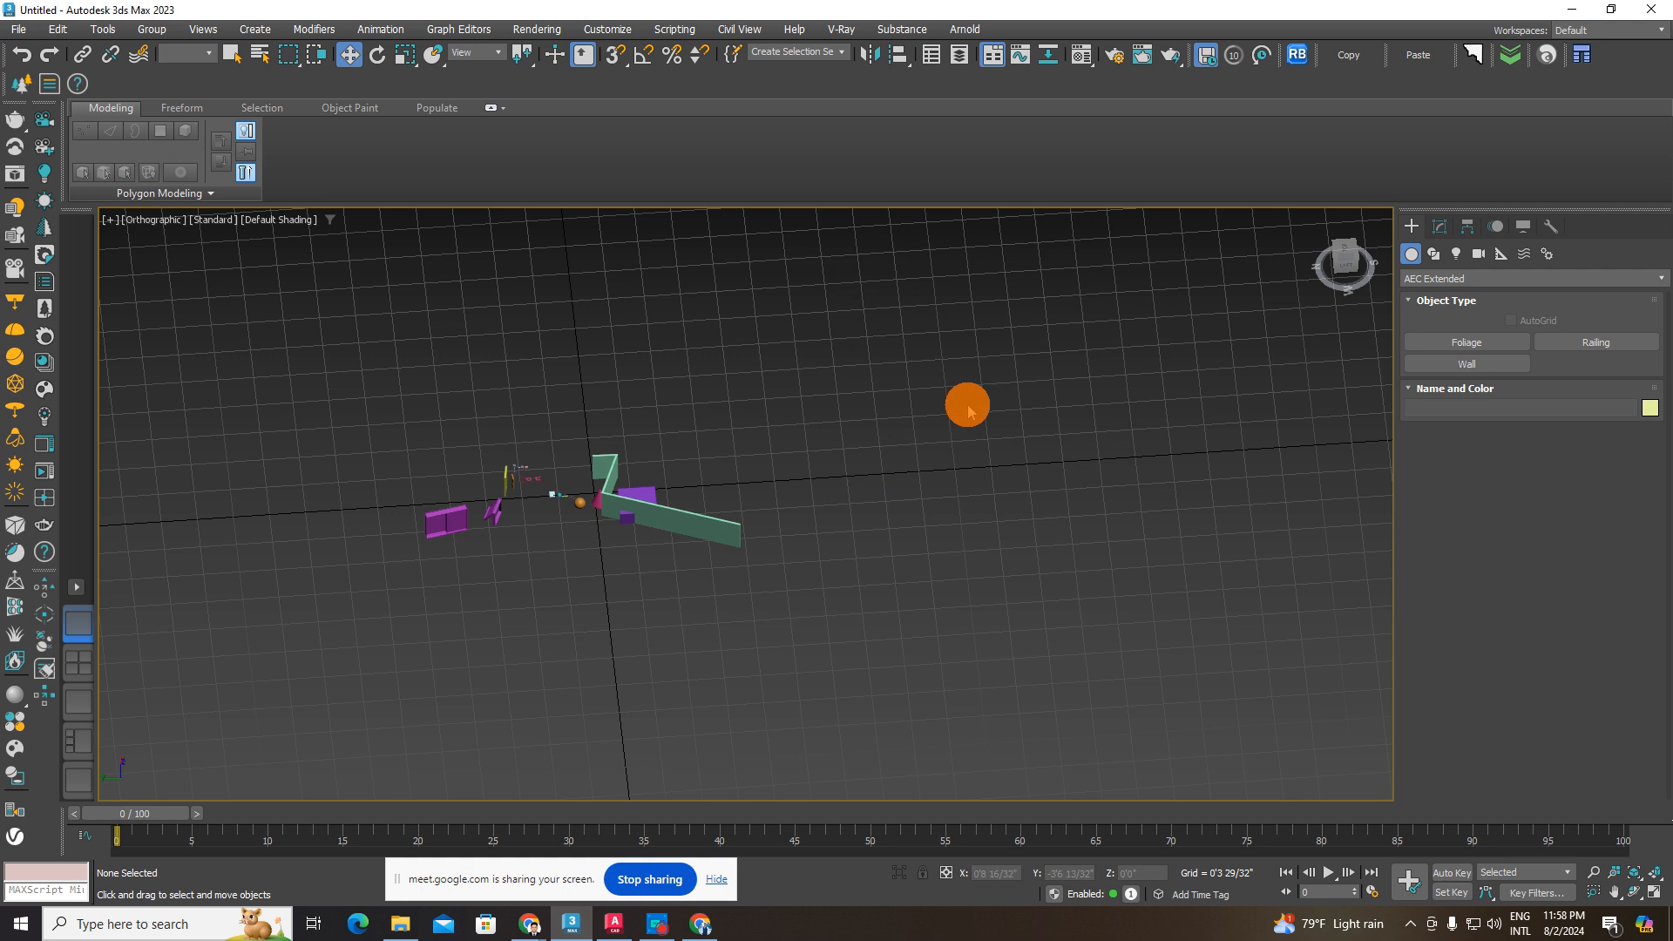
pyautogui.hotkey('ctrl', 'z')
pyautogui.click(987, 443)
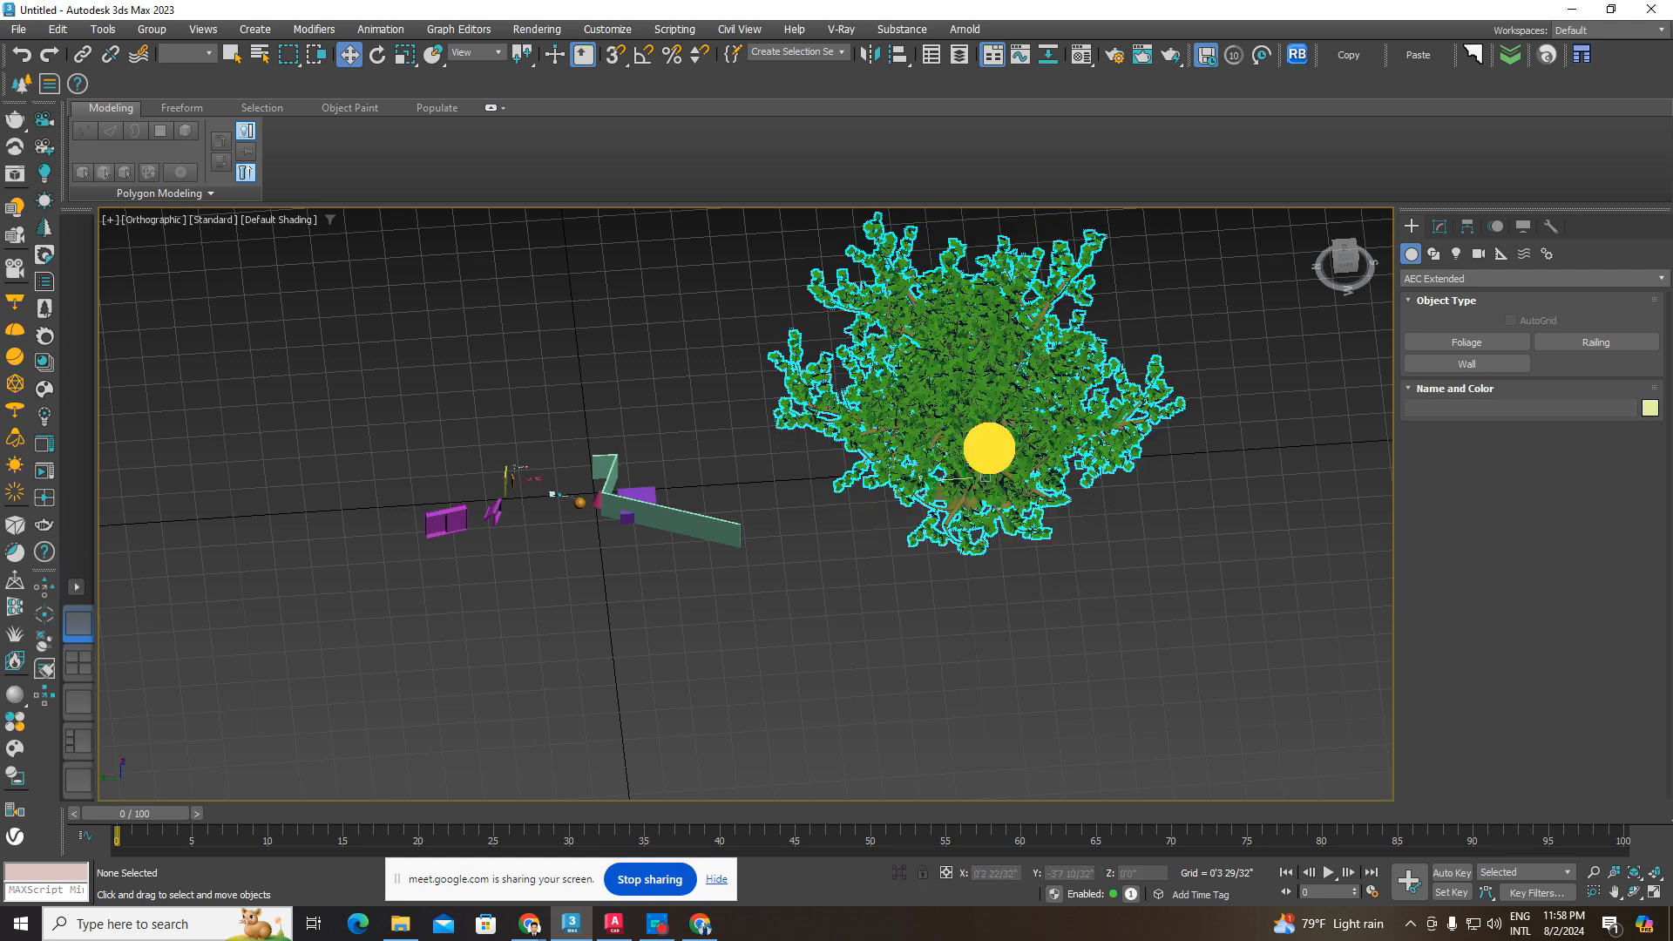
pyautogui.press('Delete')
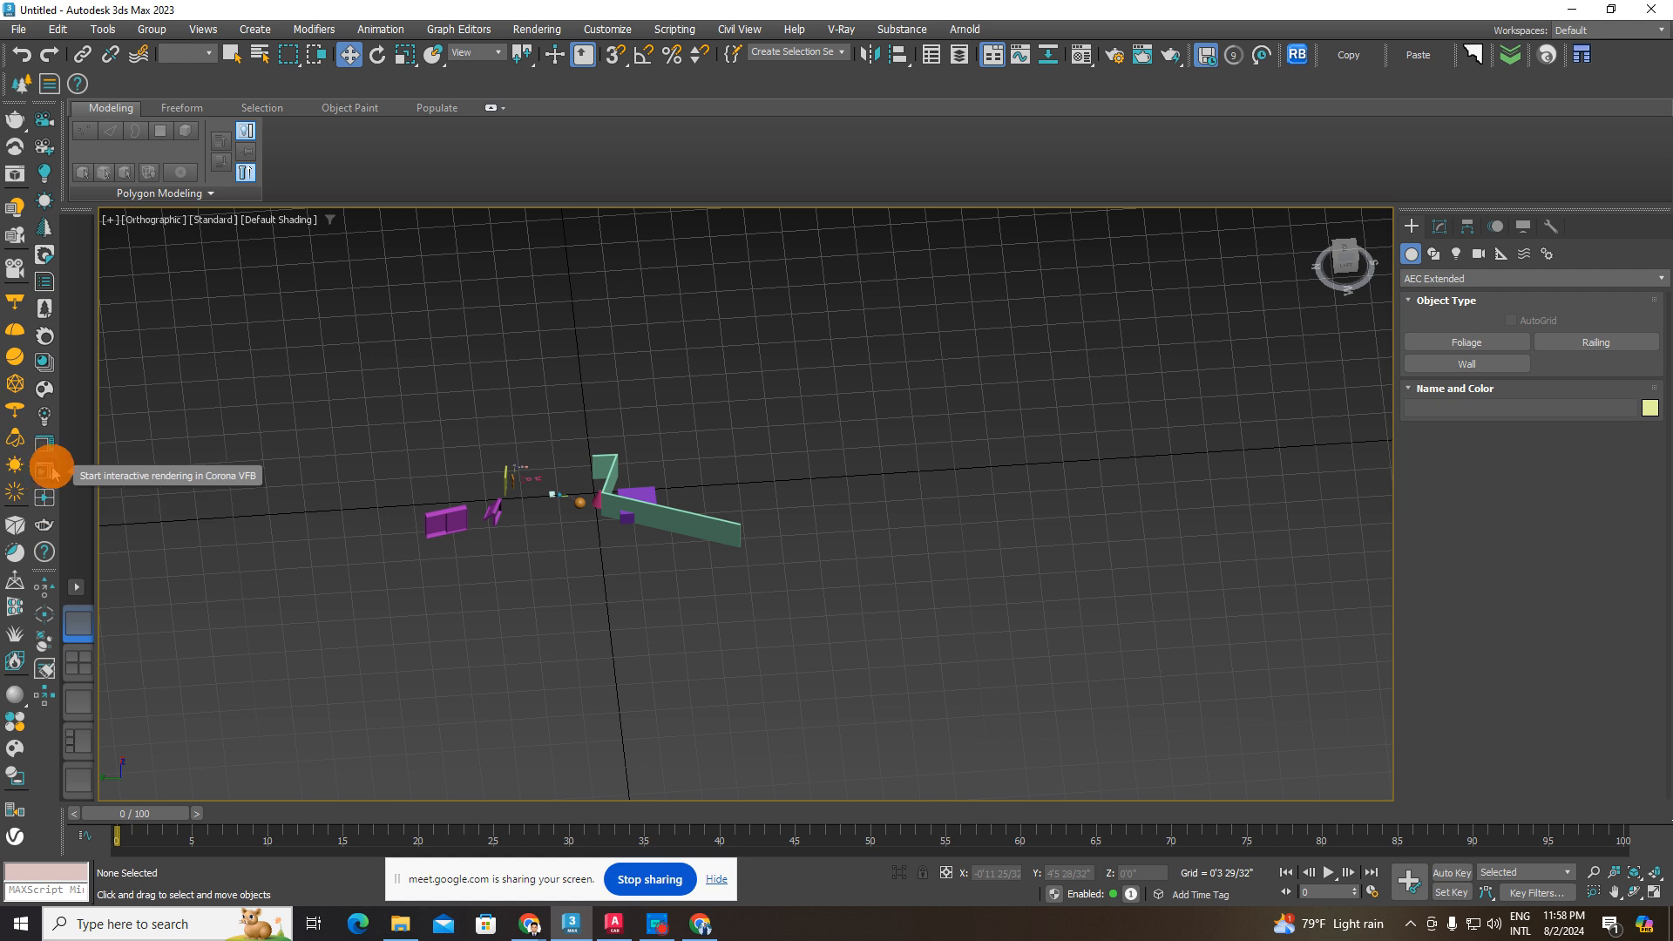
# - Open the Chaos Cosmos asset browser and move its window clear of the scene objects
pyautogui.click(44, 364)
pyautogui.click(1013, 486)
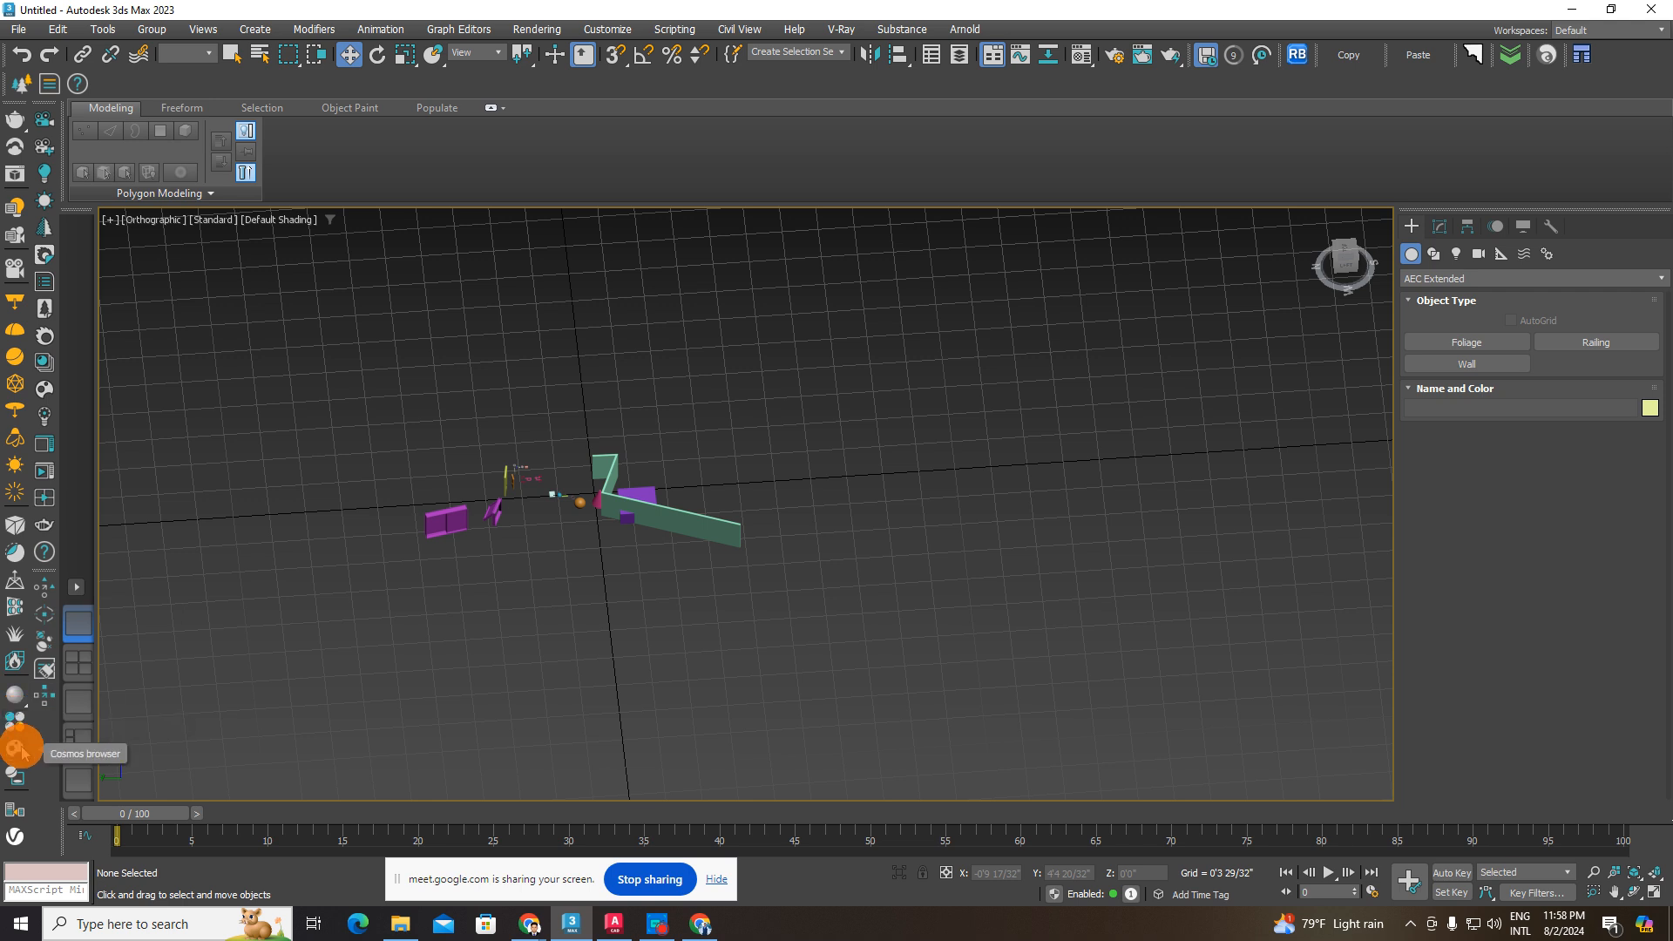
pyautogui.click(18, 739)
pyautogui.click(898, 529)
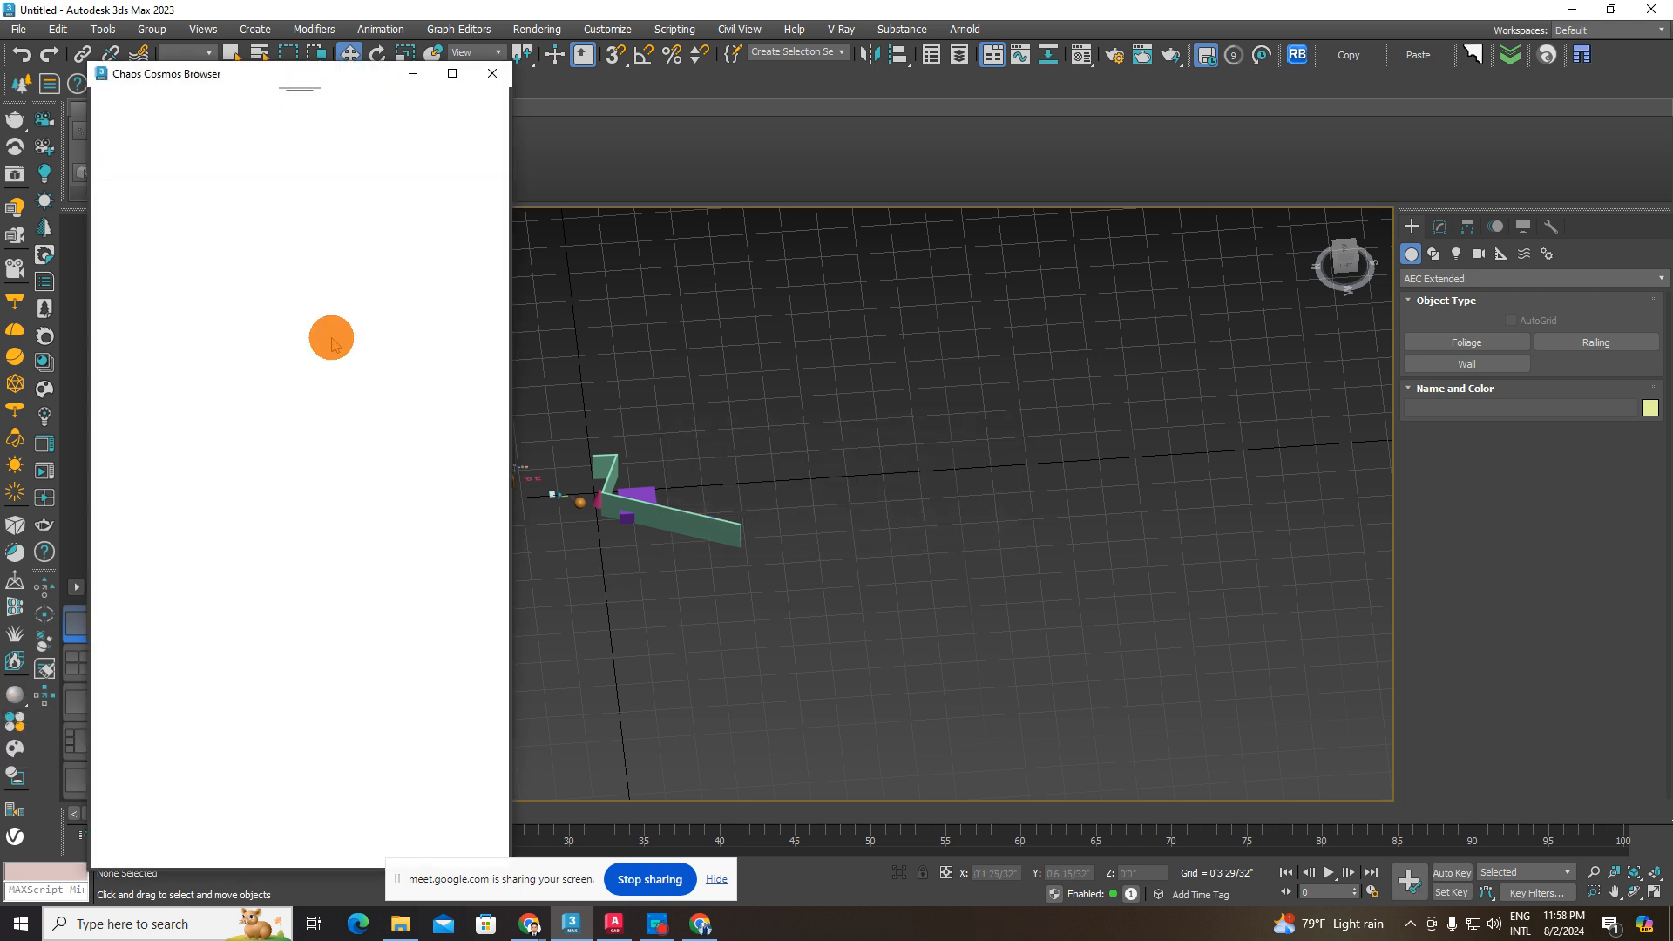
pyautogui.moveTo(170, 74); pyautogui.dragTo(84, 44)
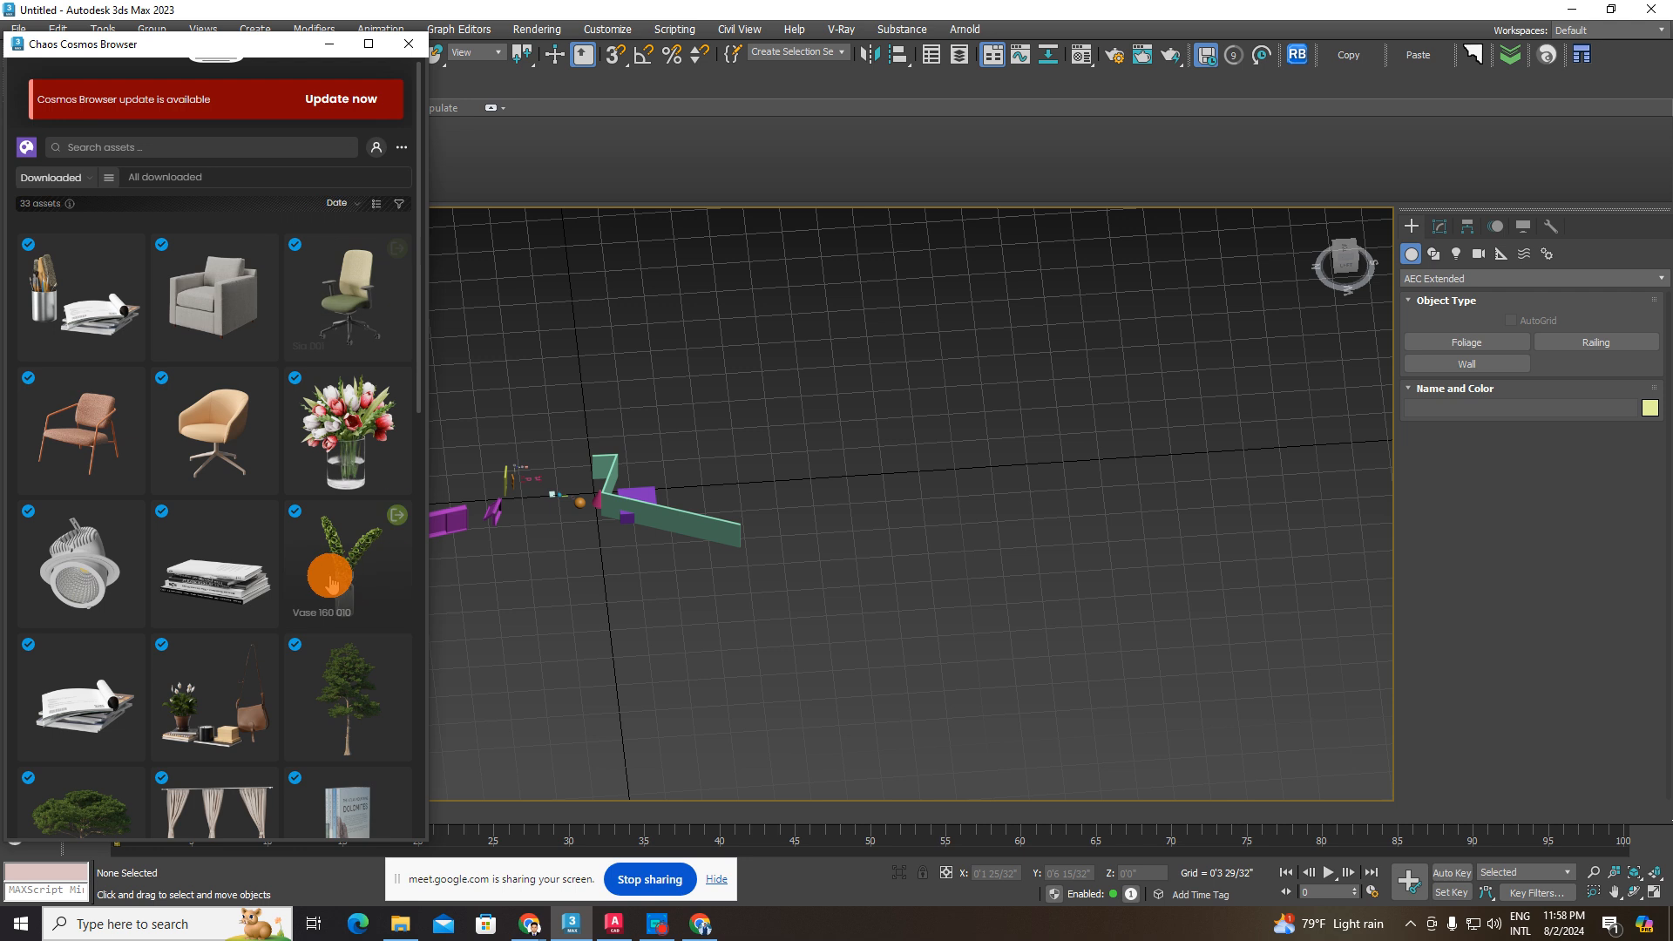
# - Browse the downloaded Cosmos assets, looking through the furniture, tree, door, window and material thumbnails
pyautogui.scroll(-6, 328, 578)
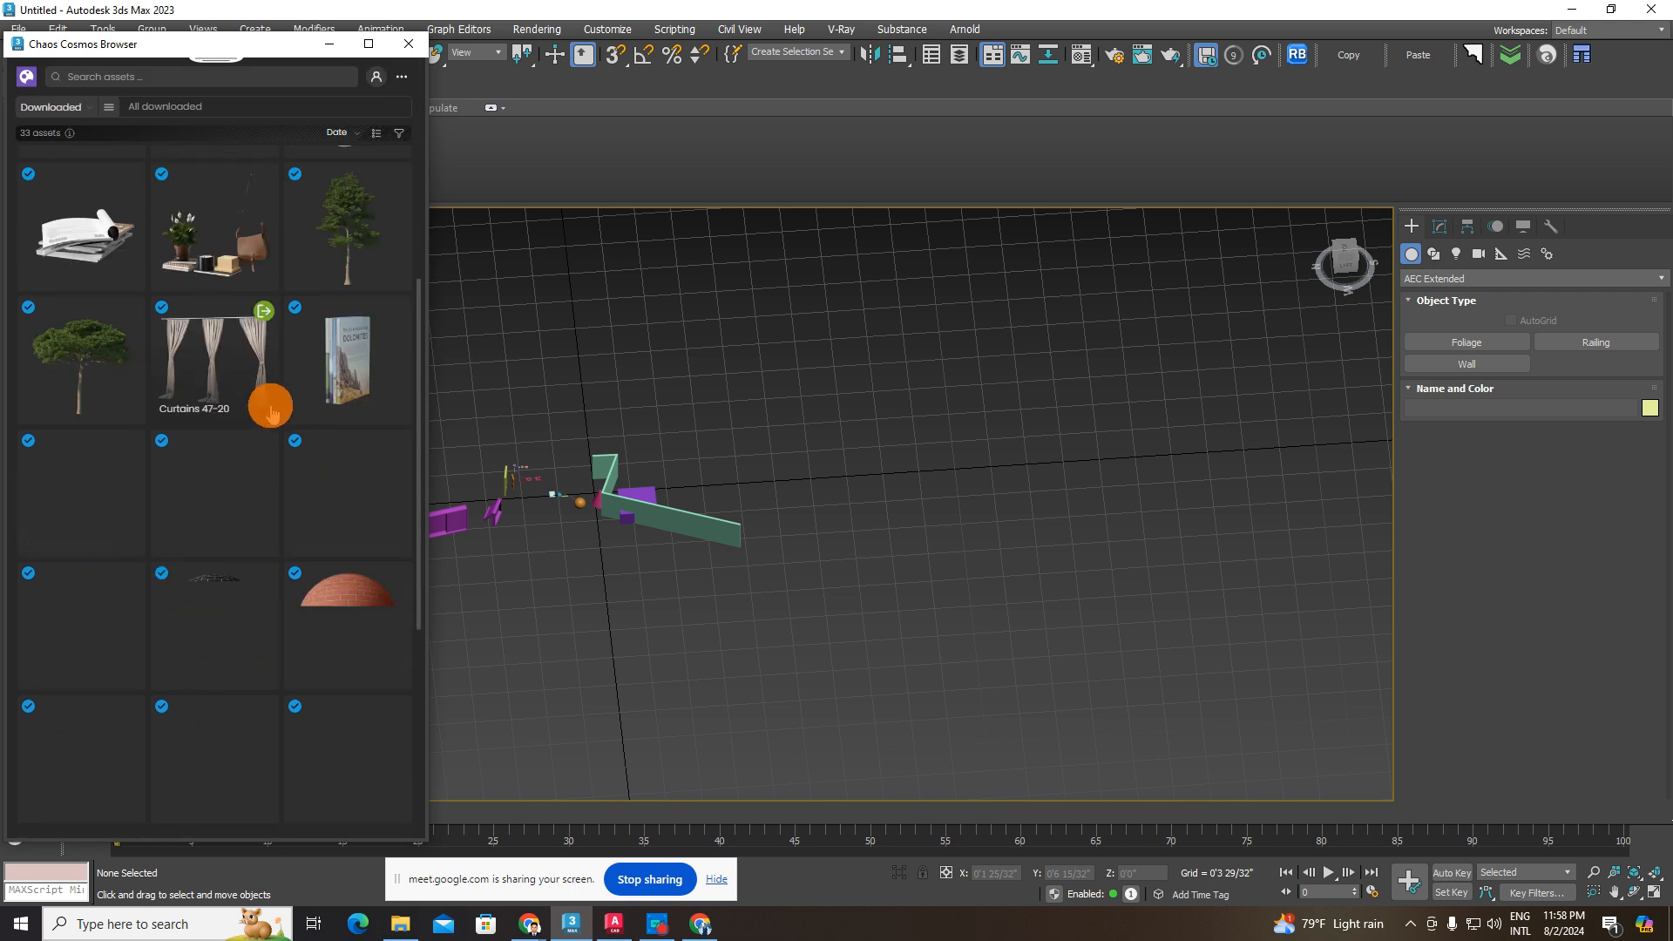
pyautogui.scroll(-2, 270, 403)
pyautogui.scroll(6, 269, 403)
pyautogui.scroll(2, 287, 424)
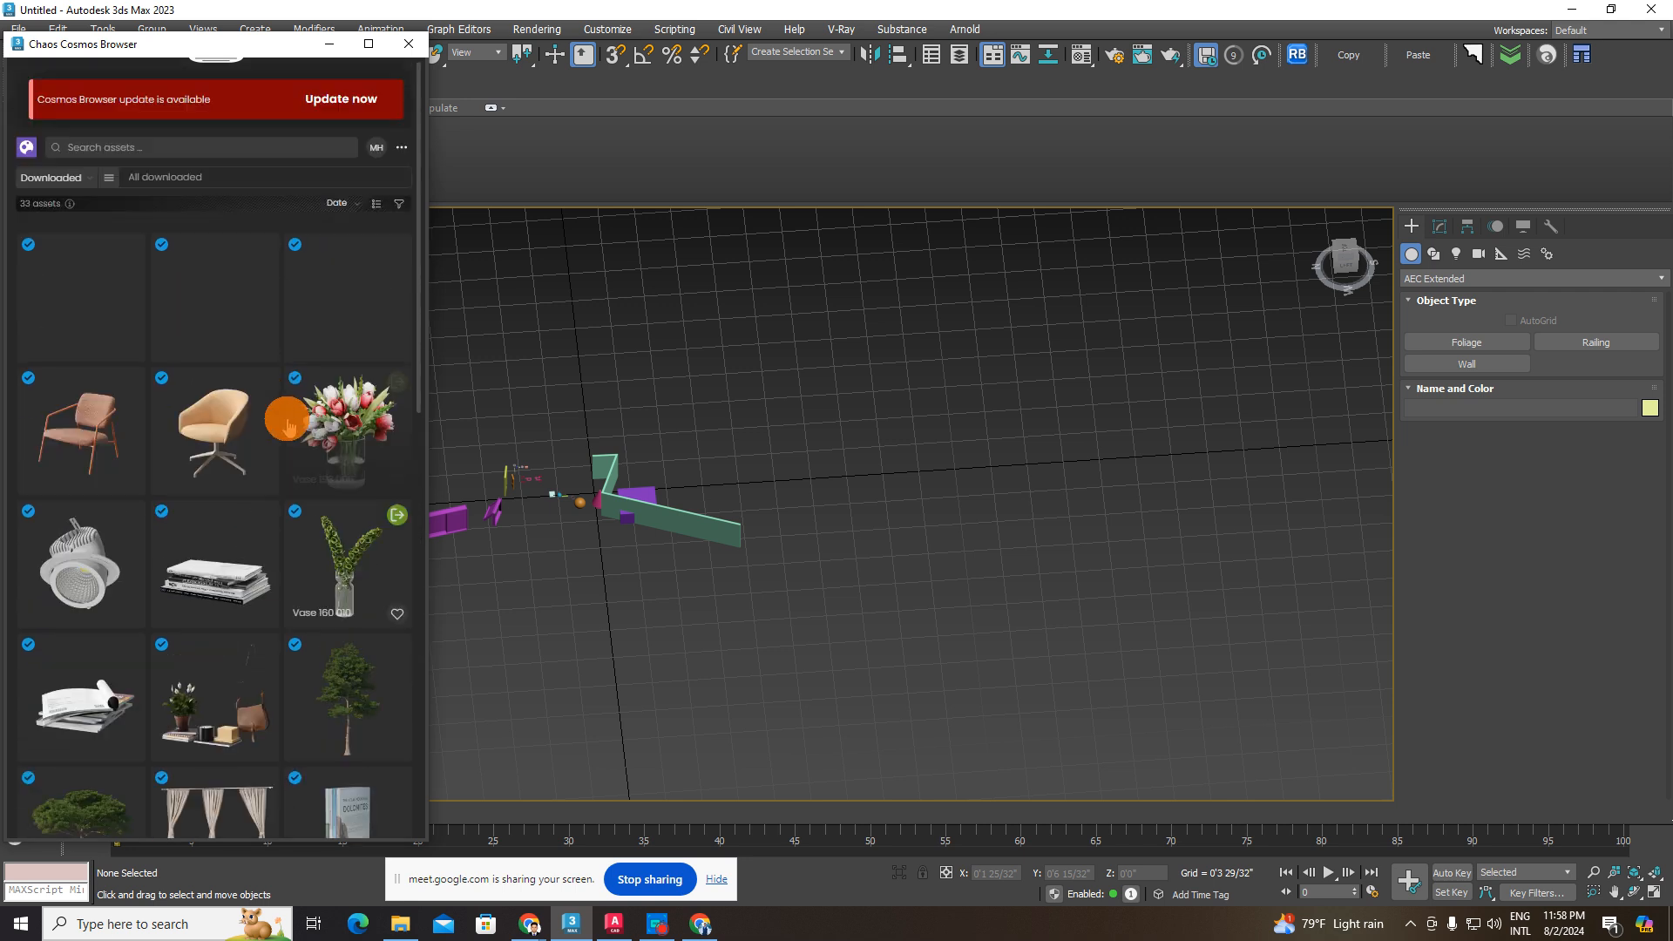
pyautogui.scroll(-3, 290, 423)
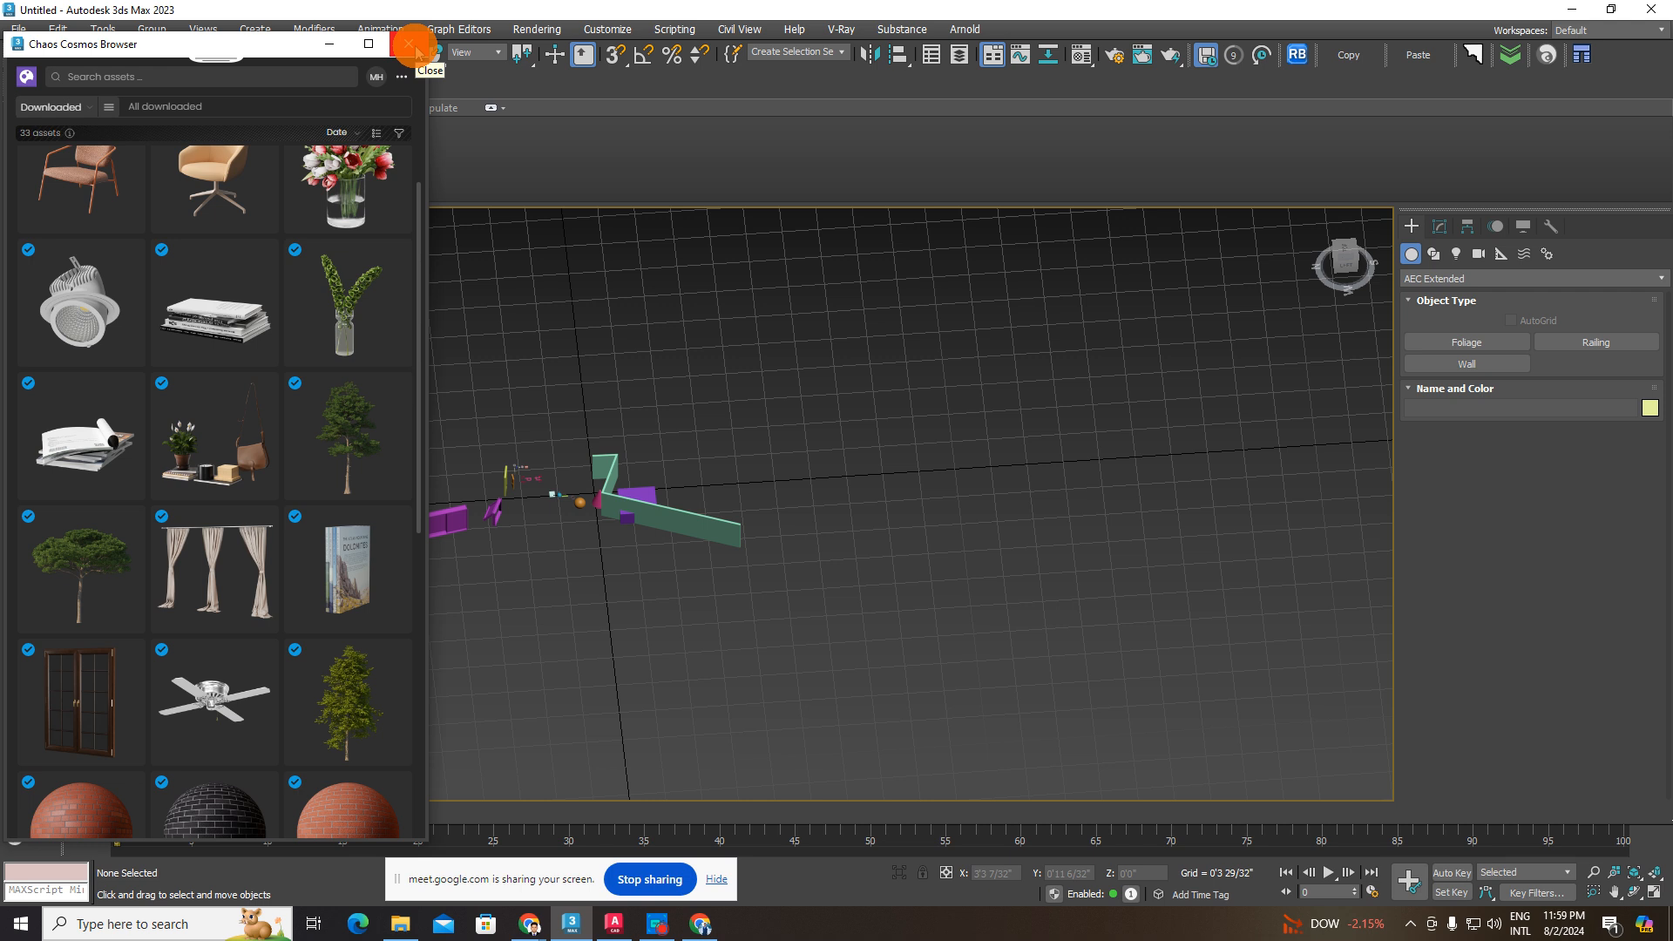
pyautogui.scroll(-3, 218, 523)
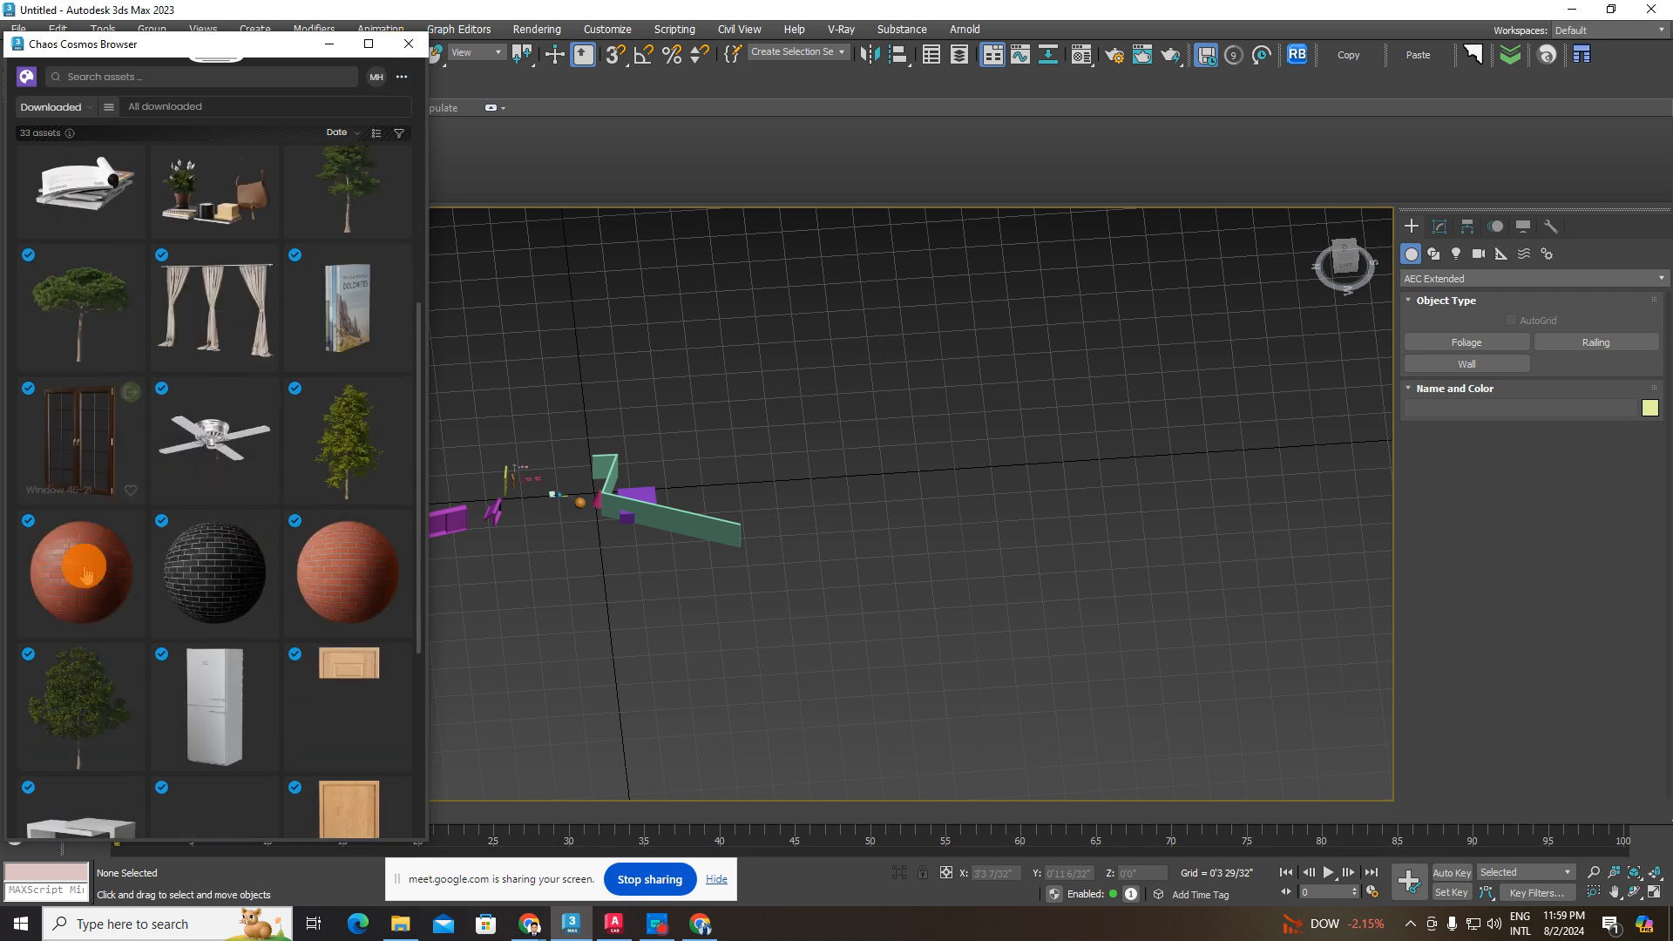
pyautogui.scroll(-3, 214, 540)
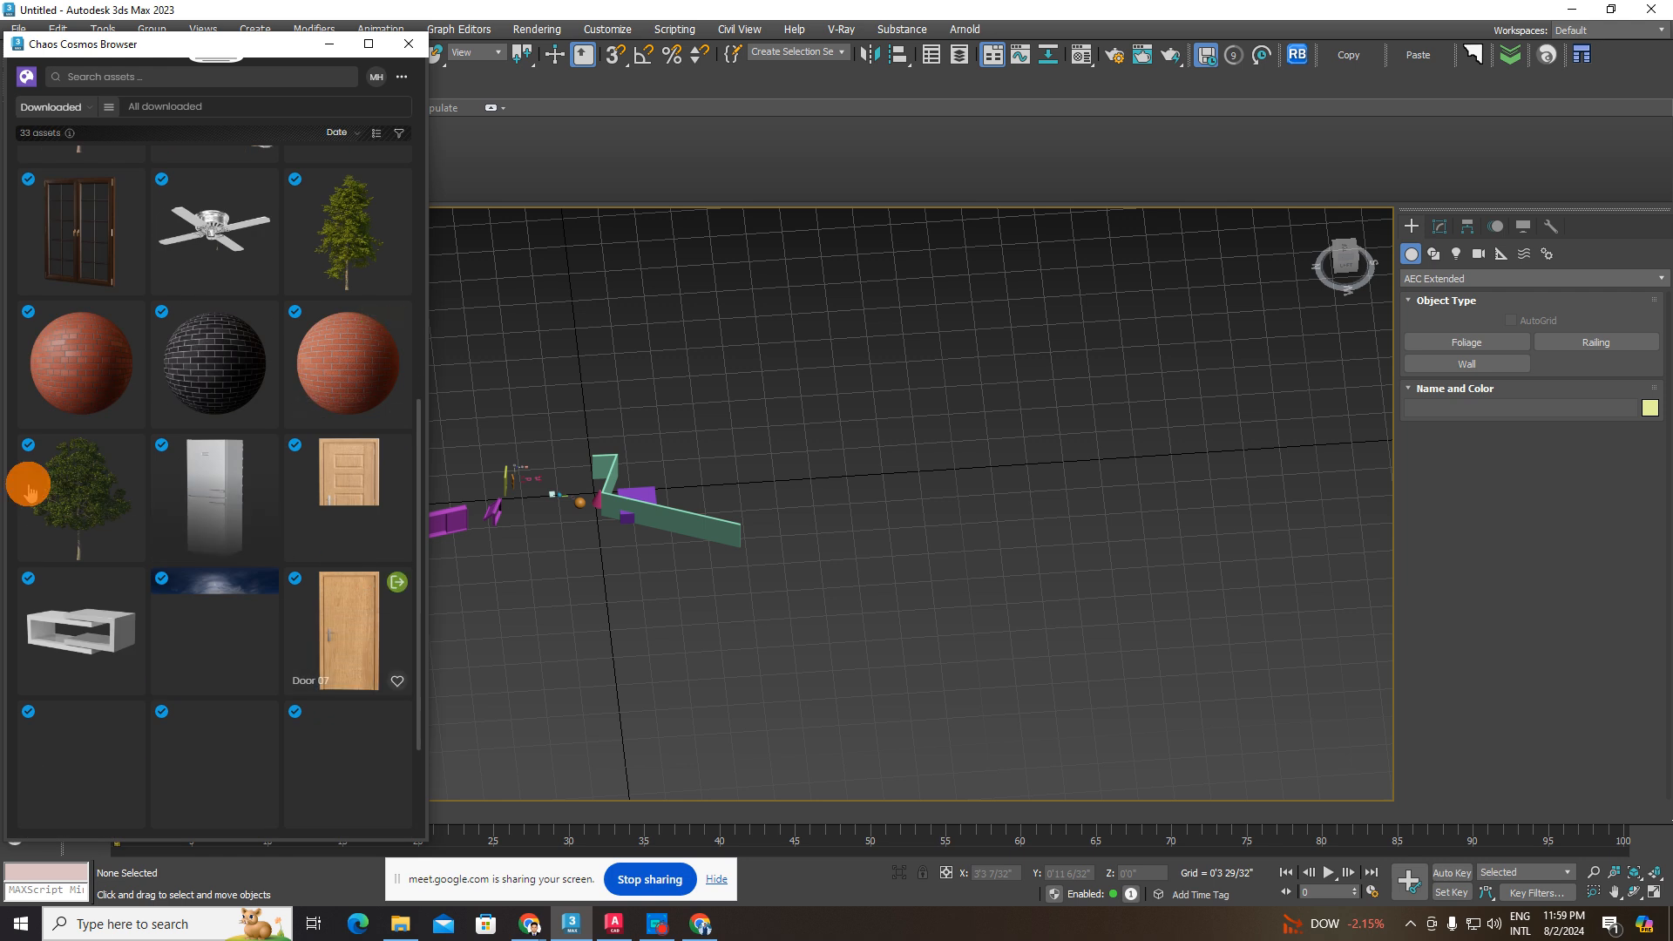
pyautogui.scroll(-3, 230, 488)
pyautogui.scroll(3, 222, 445)
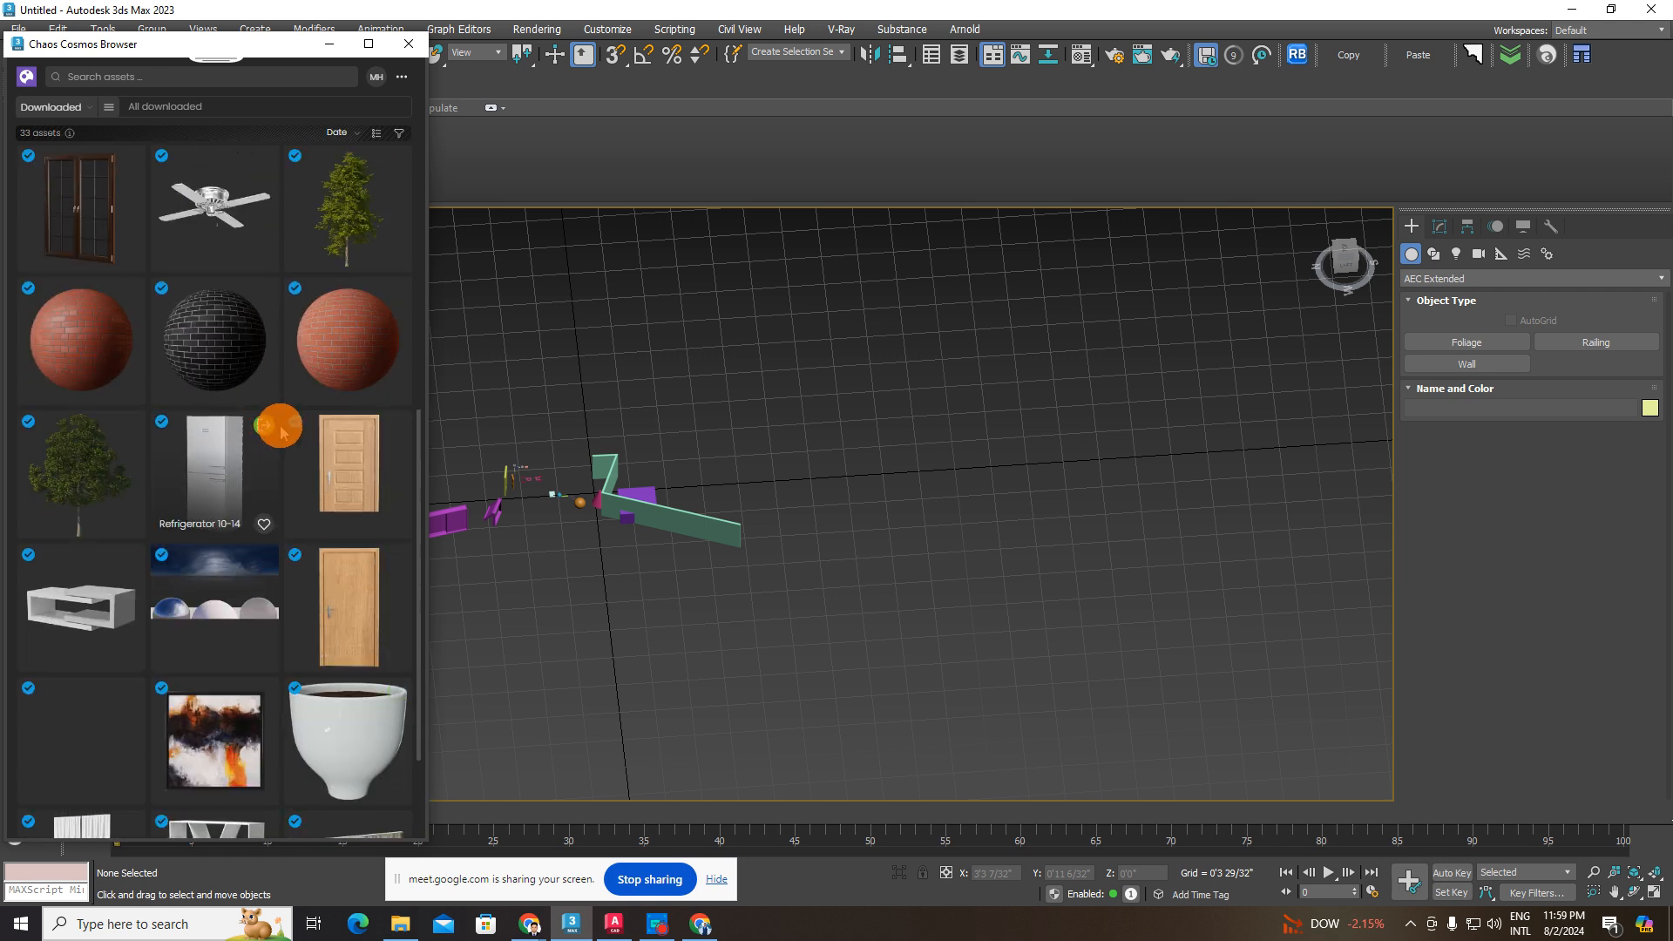
pyautogui.scroll(8, 280, 432)
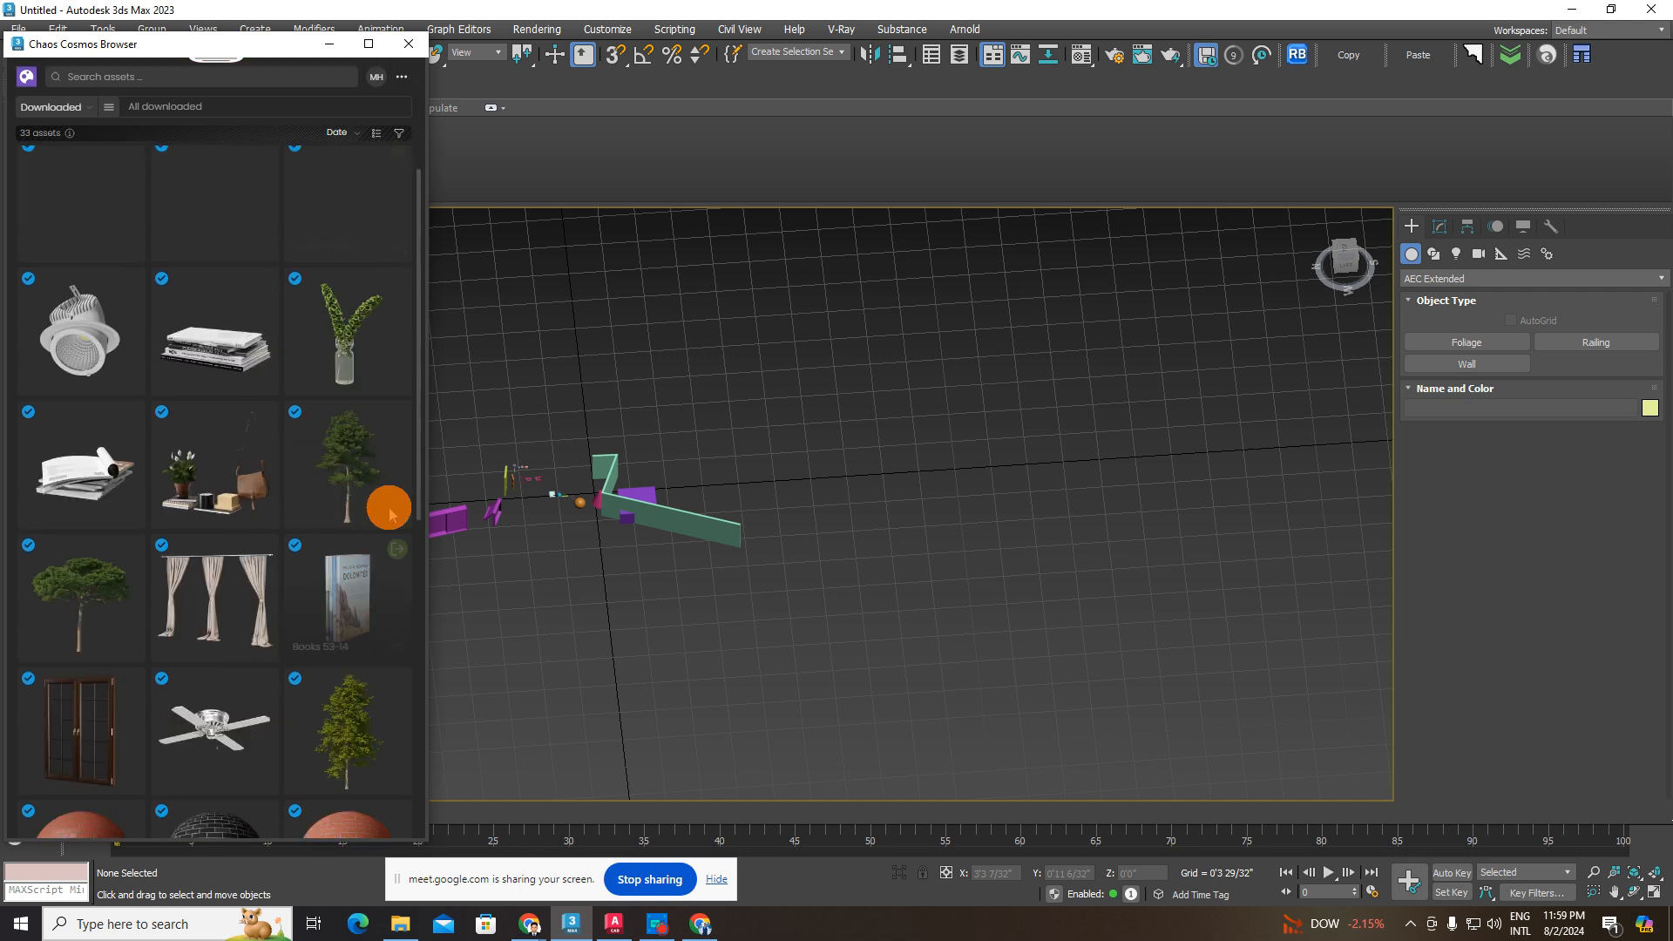
# - Import the Tree 219 015 asset at the scene origin and minimise the Cosmos browser
pyautogui.click(413, 421)
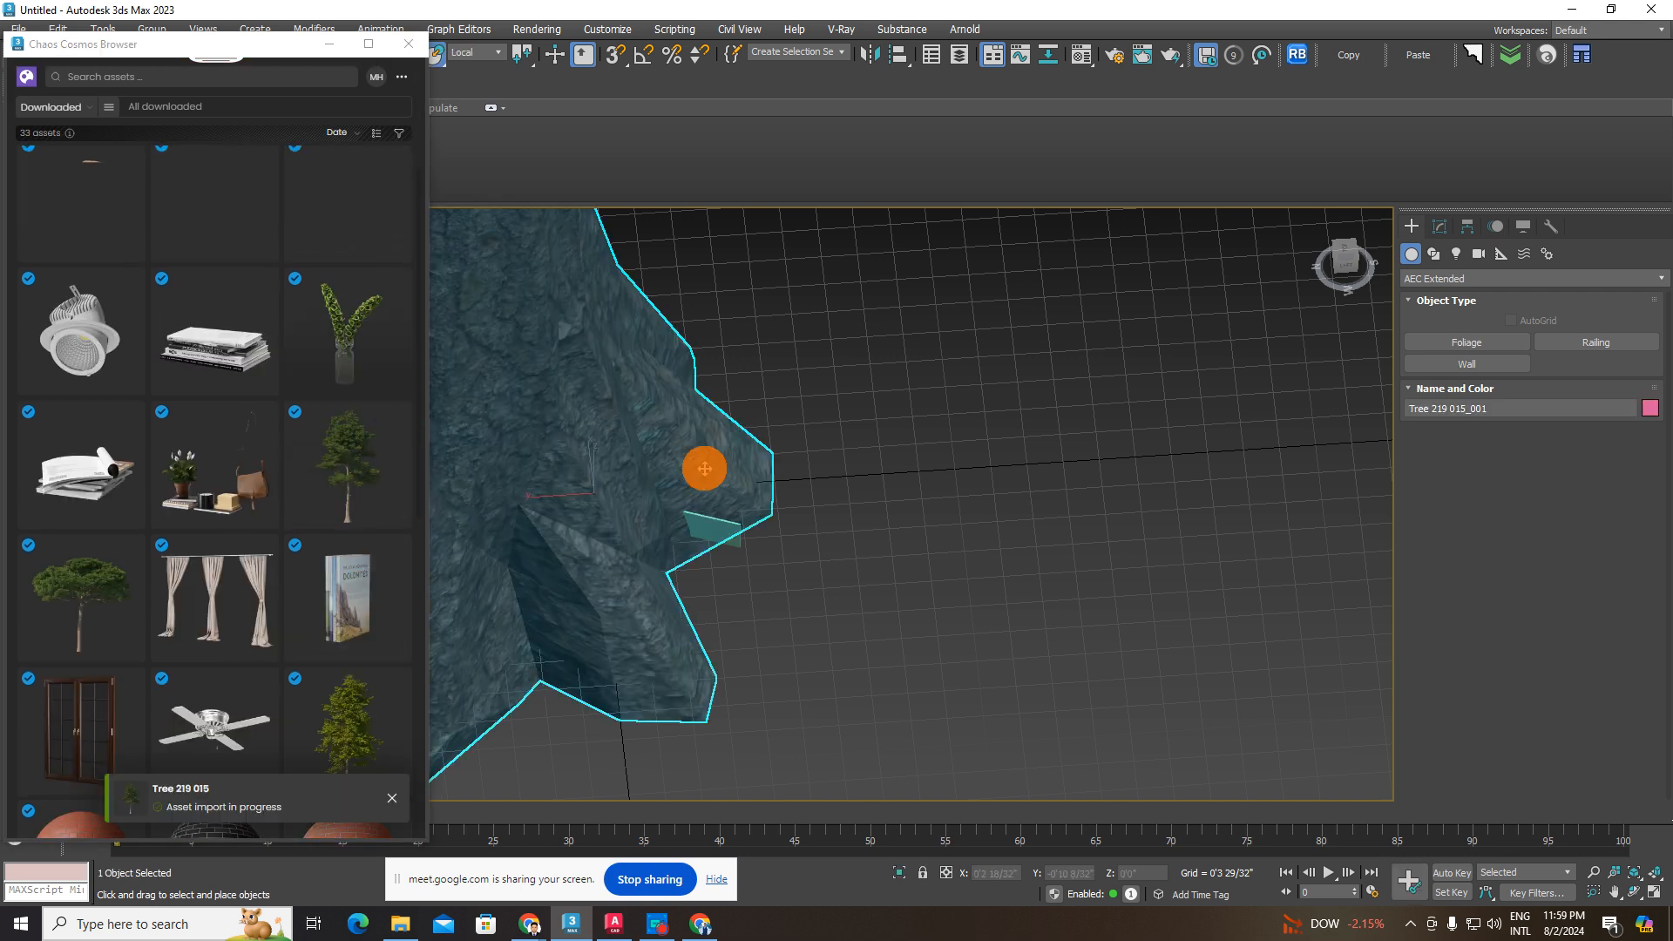
pyautogui.scroll(-5, 749, 541)
pyautogui.scroll(8, 795, 560)
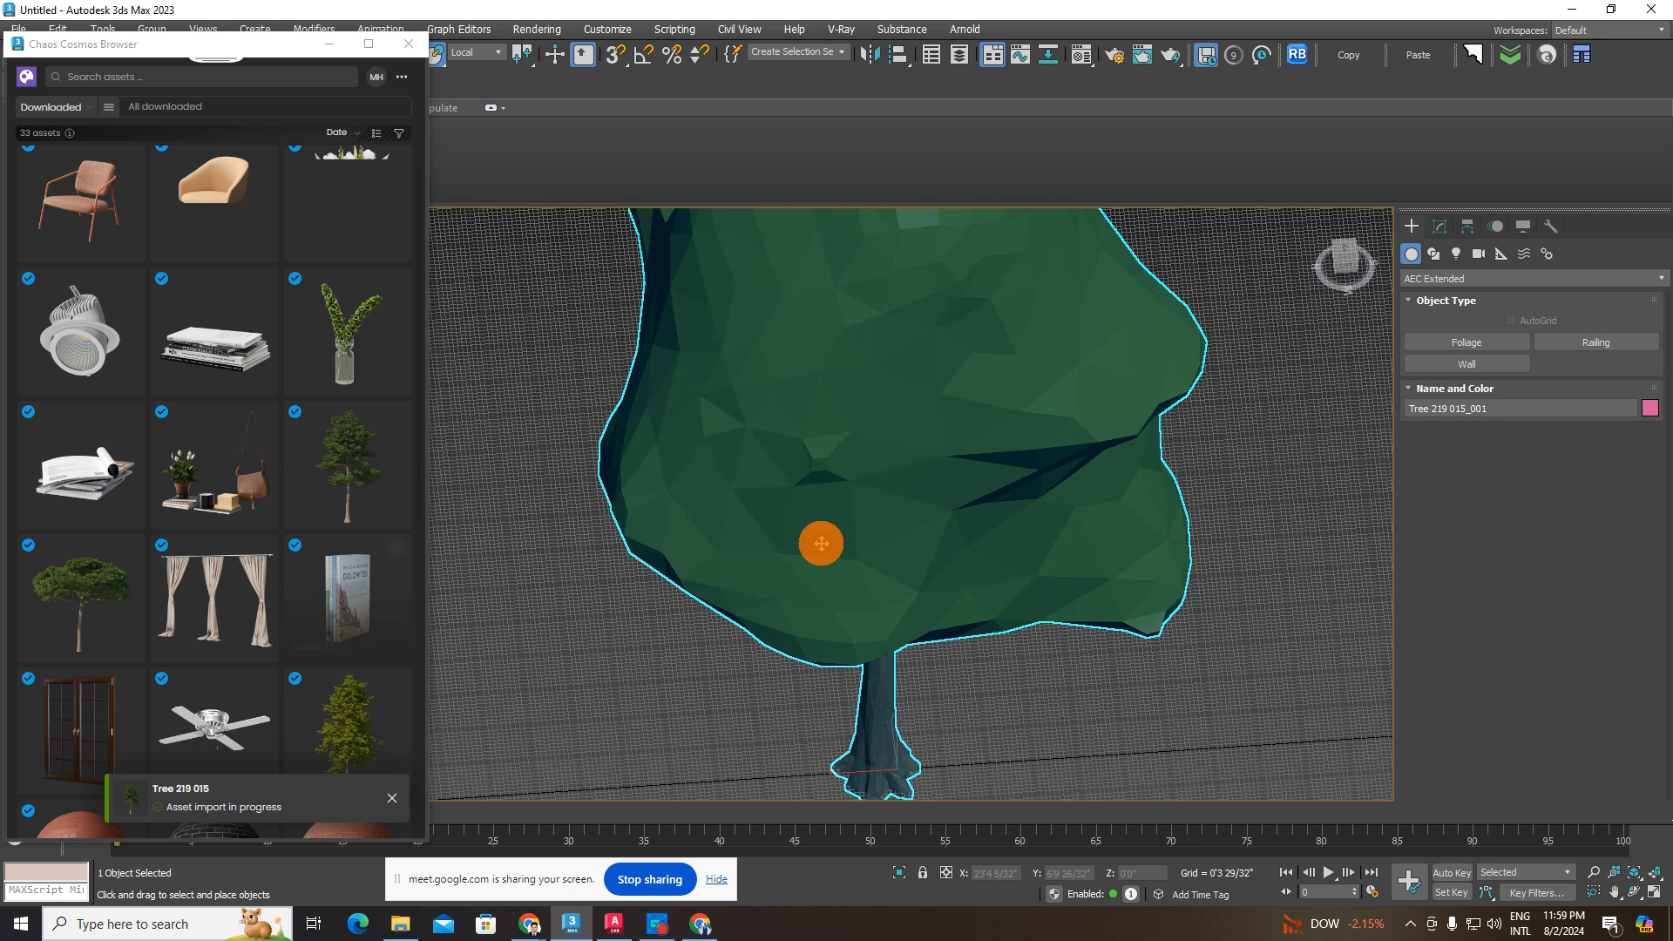
pyautogui.scroll(-6, 819, 541)
pyautogui.click(329, 44)
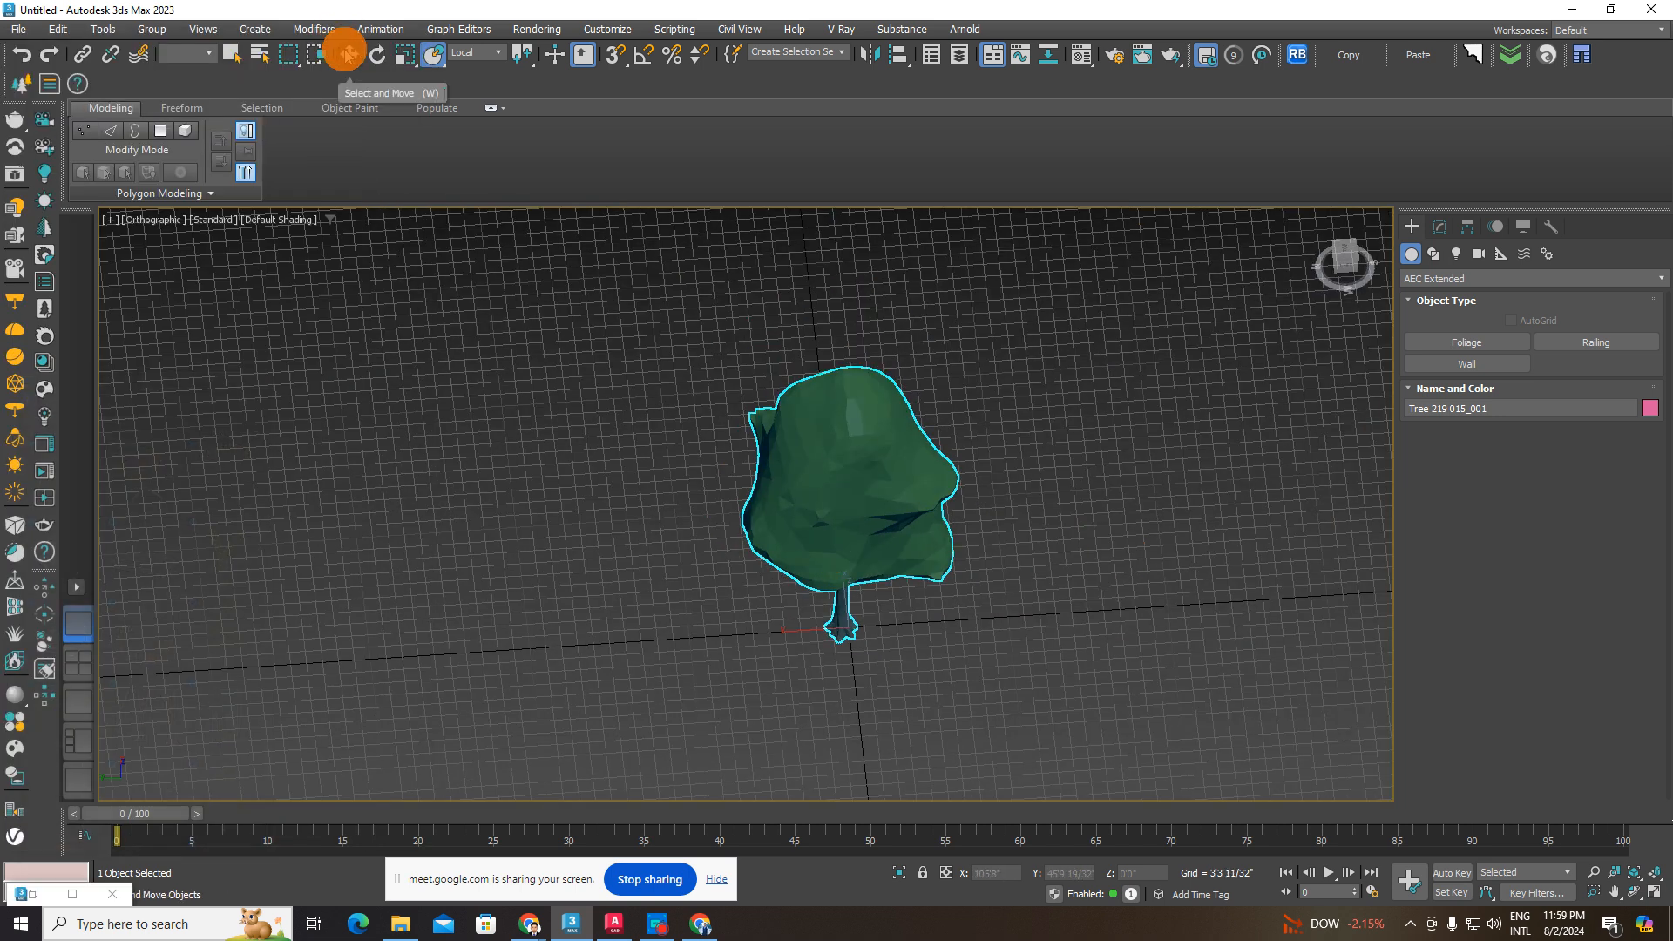
# - Delete the imported Cosmos tree
pyautogui.click(627, 463)
pyautogui.click(846, 438)
pyautogui.press('Delete')
pyautogui.scroll(10, 881, 695)
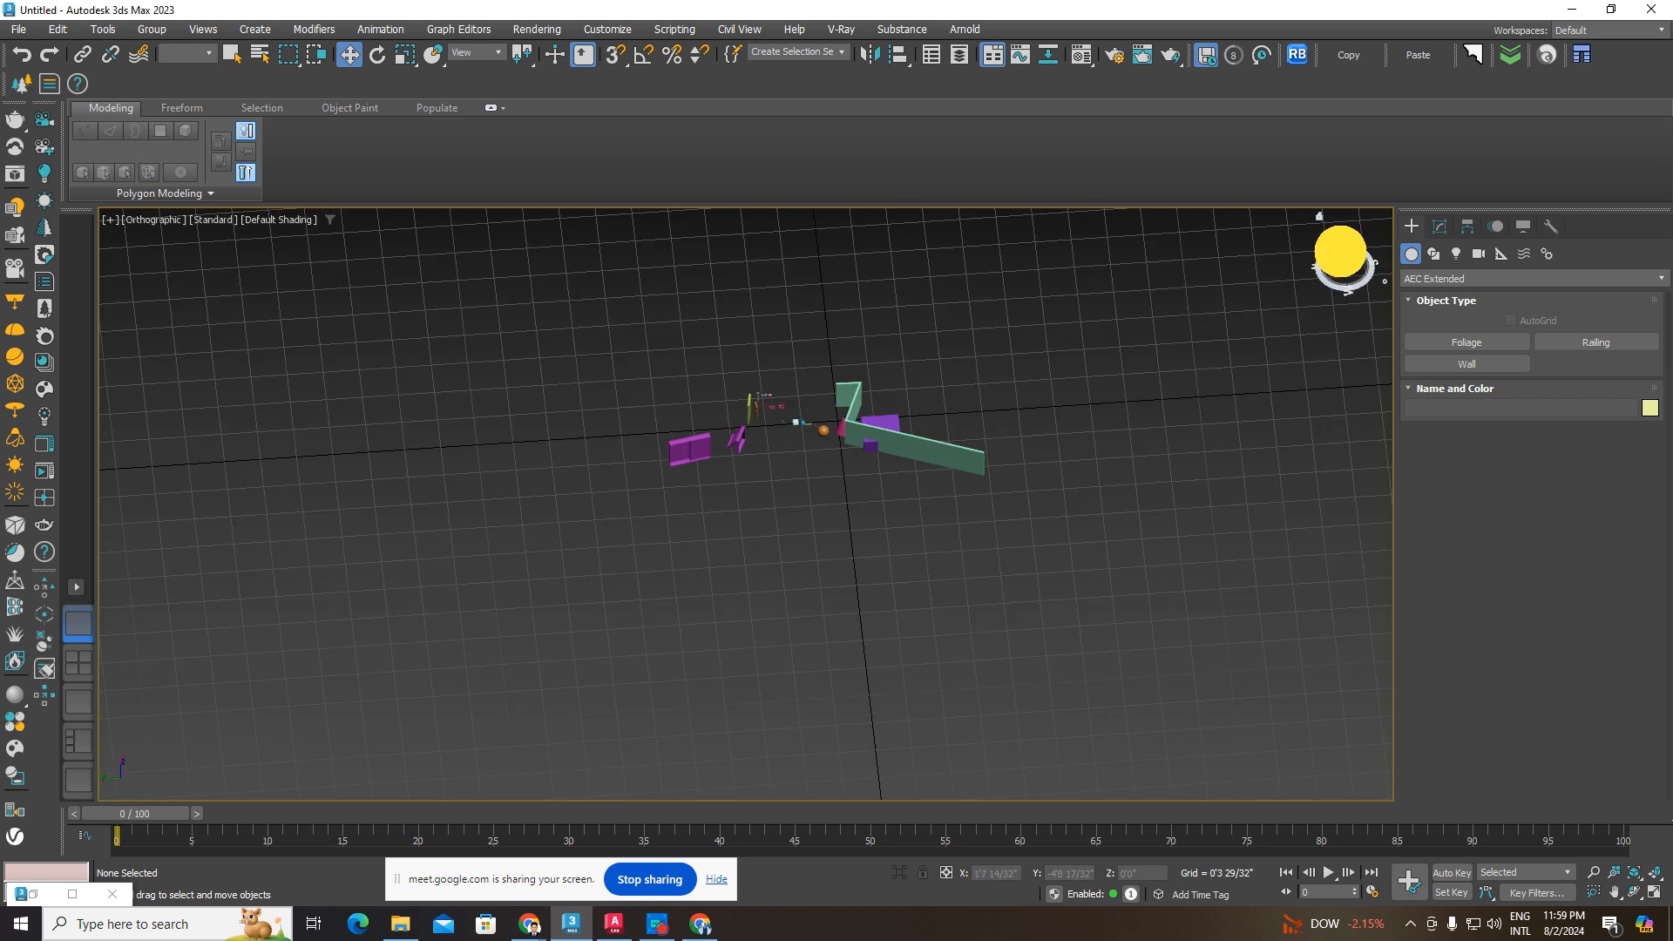
# - Switch to a top-down view and select all the objects in the scene
pyautogui.click(1341, 251)
pyautogui.scroll(-6, 895, 412)
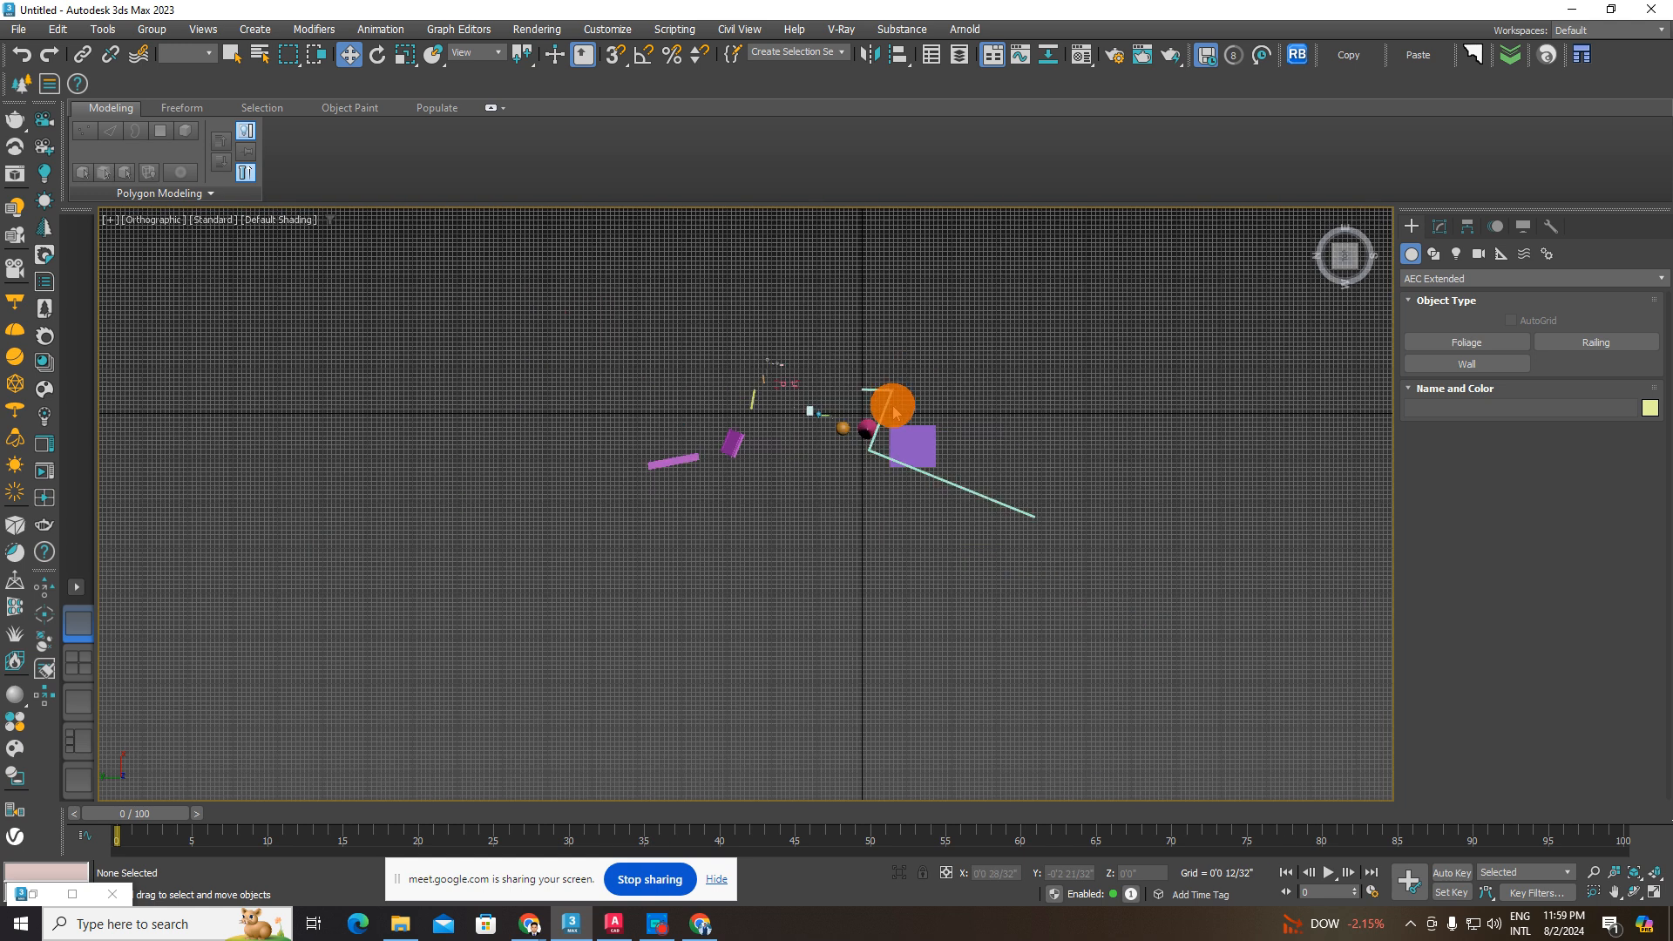
pyautogui.scroll(-4, 893, 408)
pyautogui.moveTo(553, 279); pyautogui.dragTo(1195, 586)
pyautogui.scroll(4, 950, 427)
pyautogui.moveTo(934, 461); pyautogui.dragTo(832, 504, button='middle')
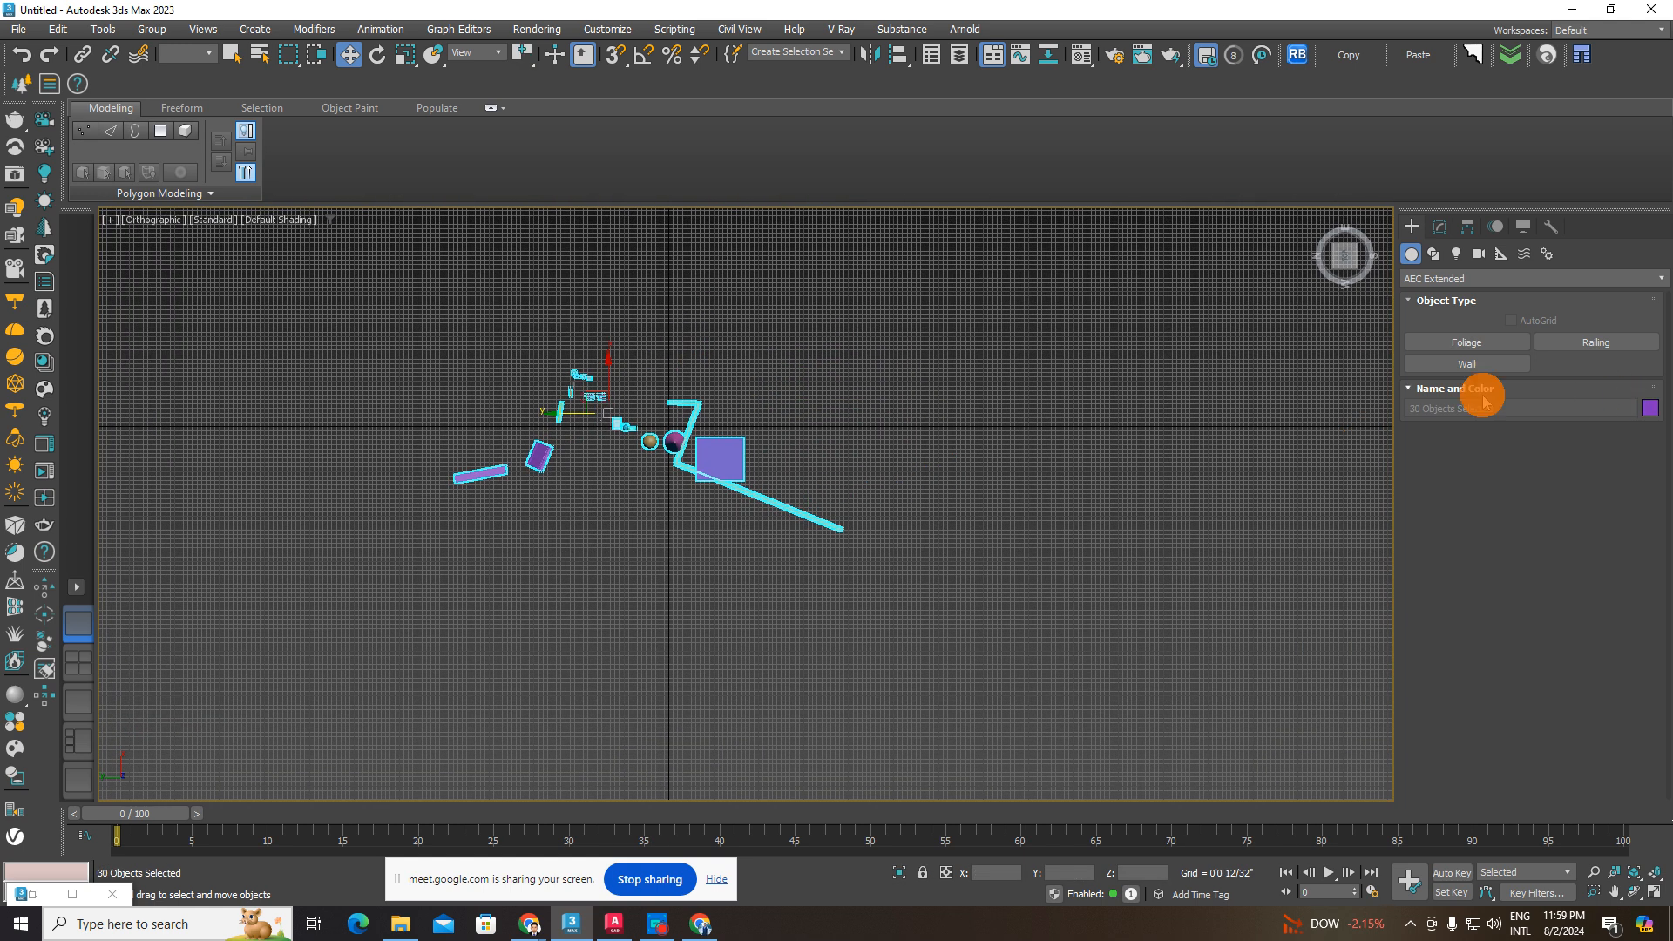
pyautogui.moveTo(1037, 499); pyautogui.dragTo(844, 515, button='middle')
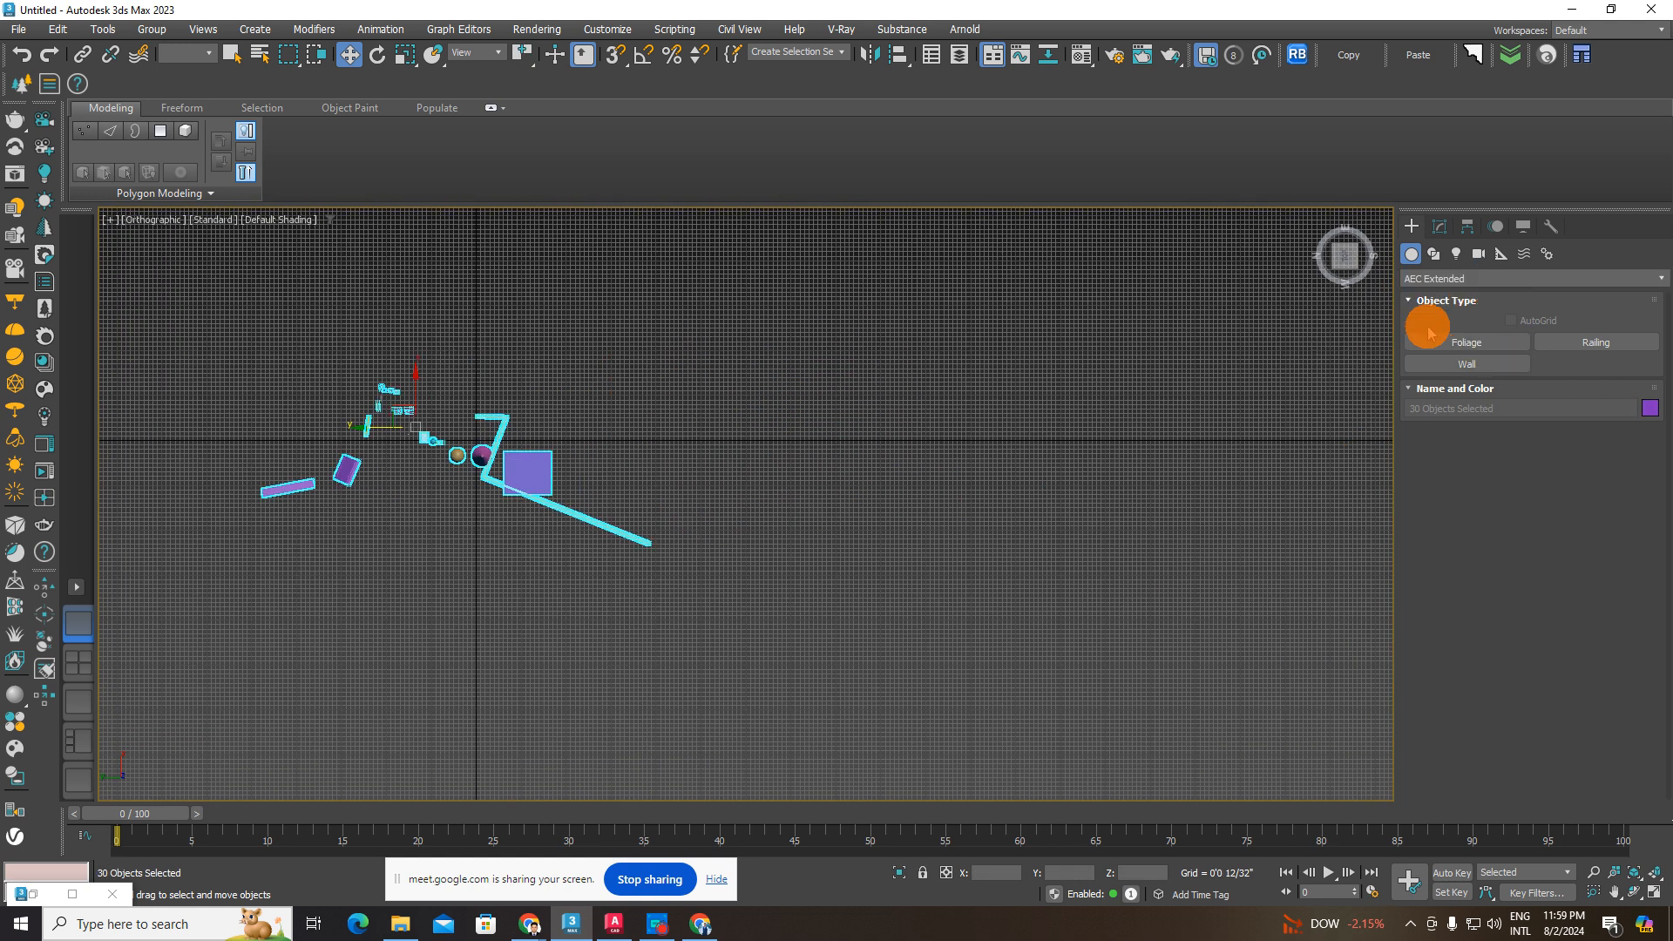
# - Create an open straight stair in the empty area beyond the wall, about 0'11 12/32" long, 0'4 13/32" wide and 0'8 2/32" high overall
pyautogui.click(1438, 278)
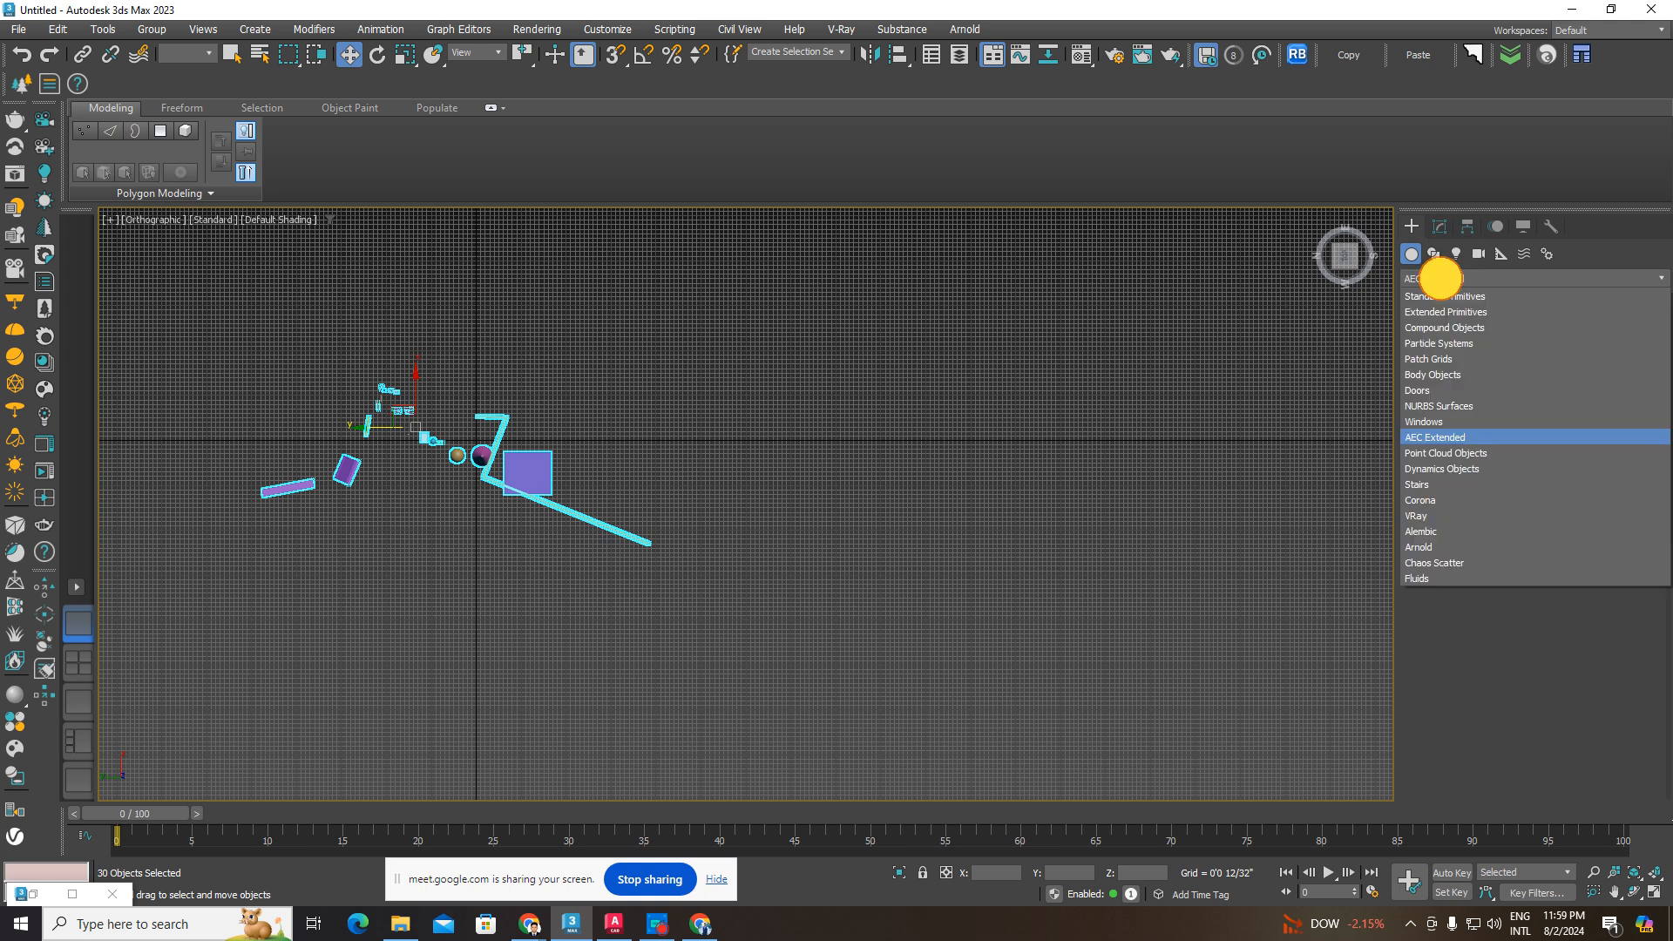
pyautogui.click(1429, 485)
pyautogui.scroll(5, 859, 548)
pyautogui.click(1466, 343)
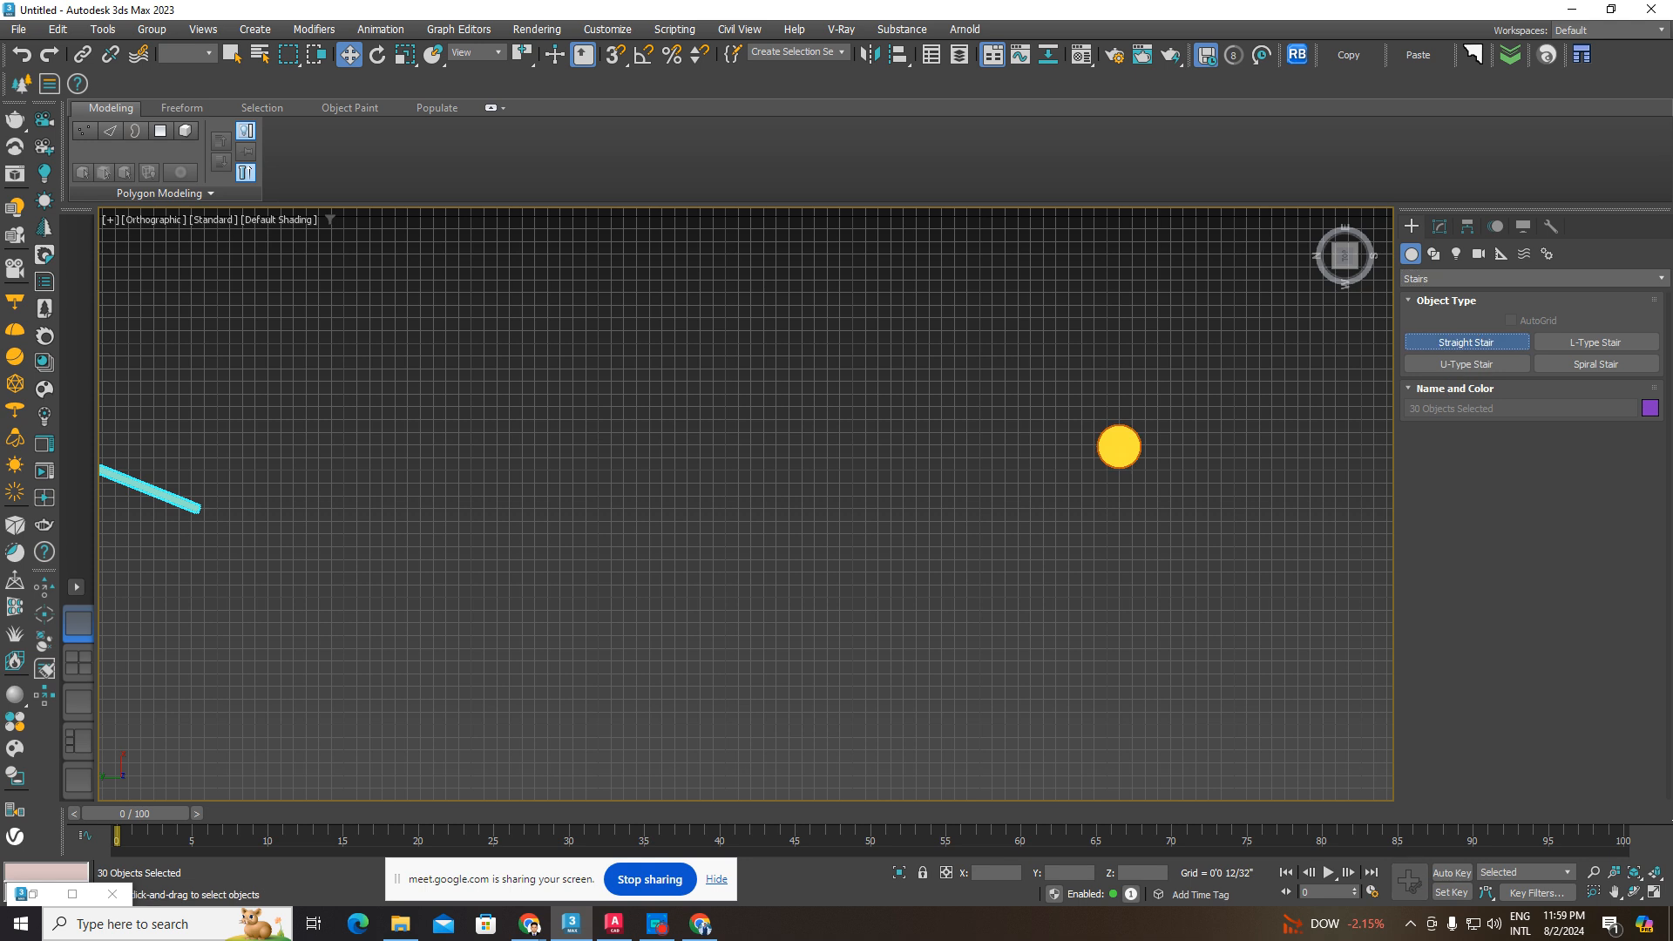
pyautogui.moveTo(601, 416); pyautogui.dragTo(957, 470)
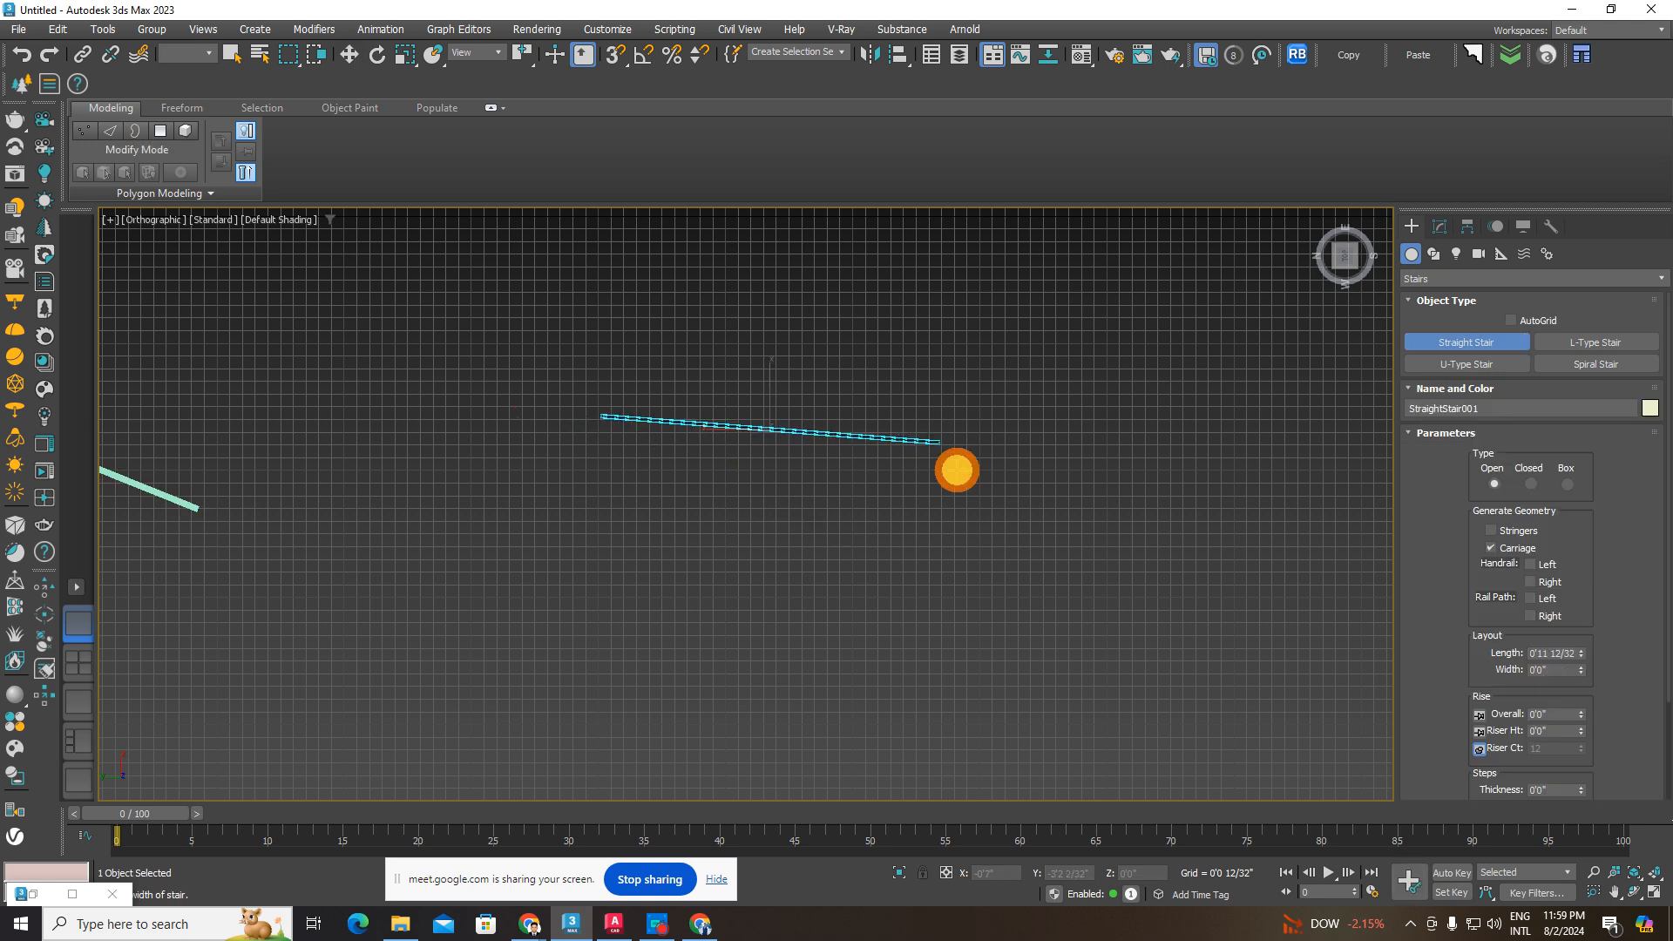
pyautogui.click(981, 587)
pyautogui.keyDown('alt'); pyautogui.moveTo(992, 488); pyautogui.dragTo(980, 398, button='middle'); pyautogui.keyUp('alt')
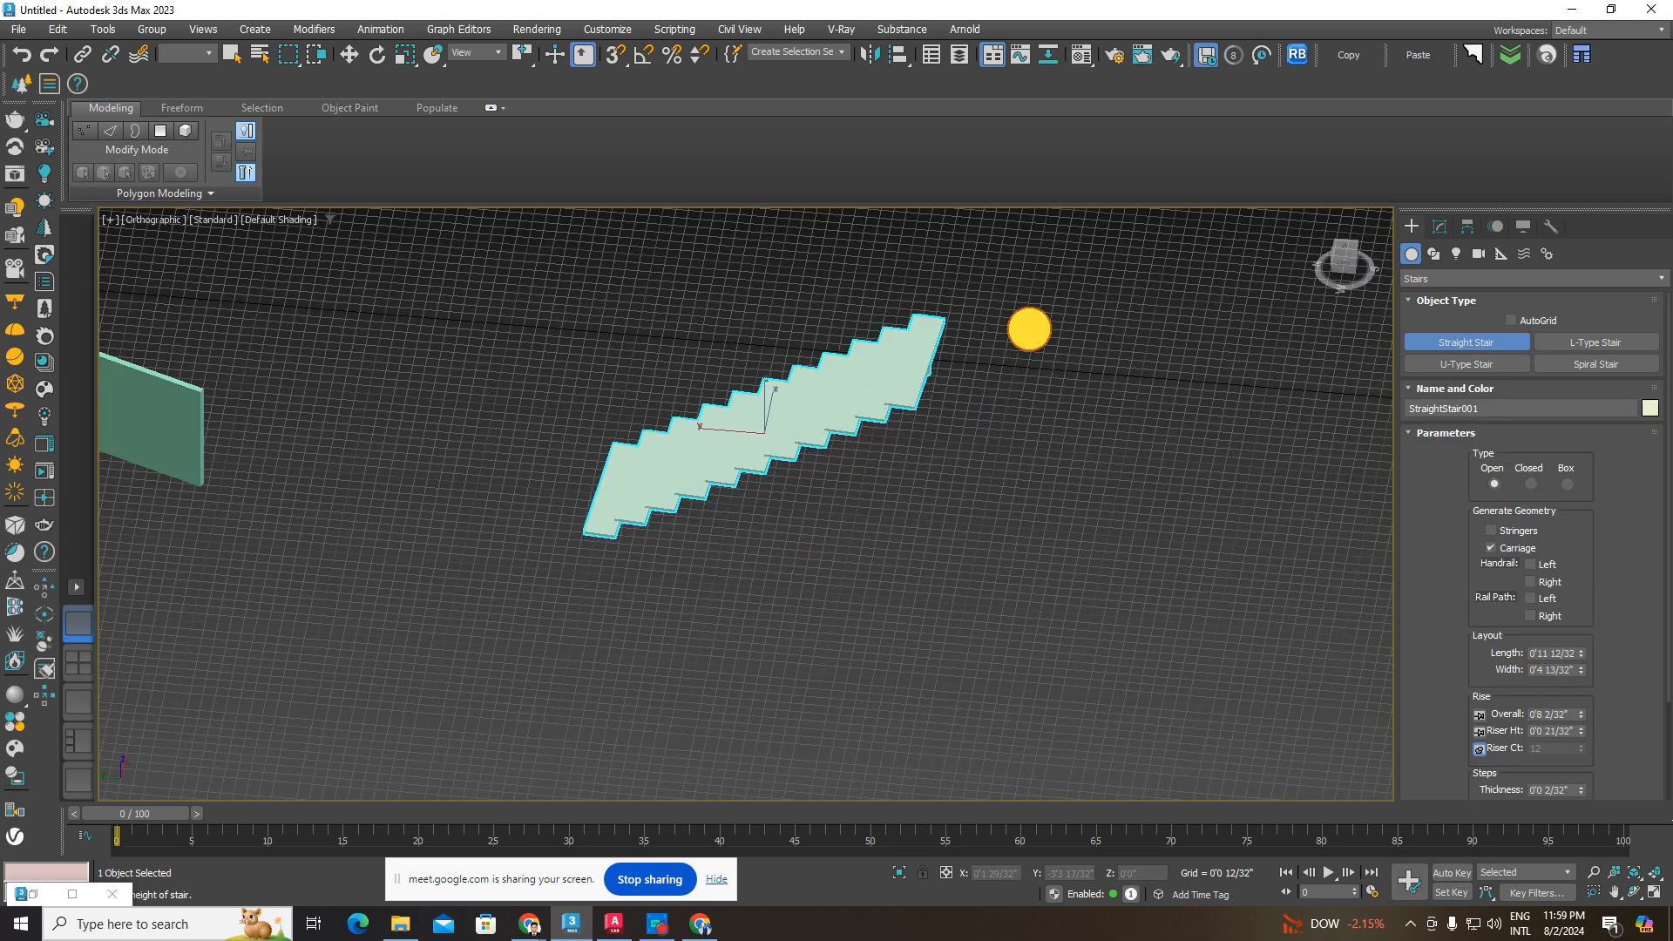
pyautogui.keyDown('alt'); pyautogui.moveTo(1028, 329); pyautogui.dragTo(736, 518, button='middle'); pyautogui.keyUp('alt')
pyautogui.click(1646, 732)
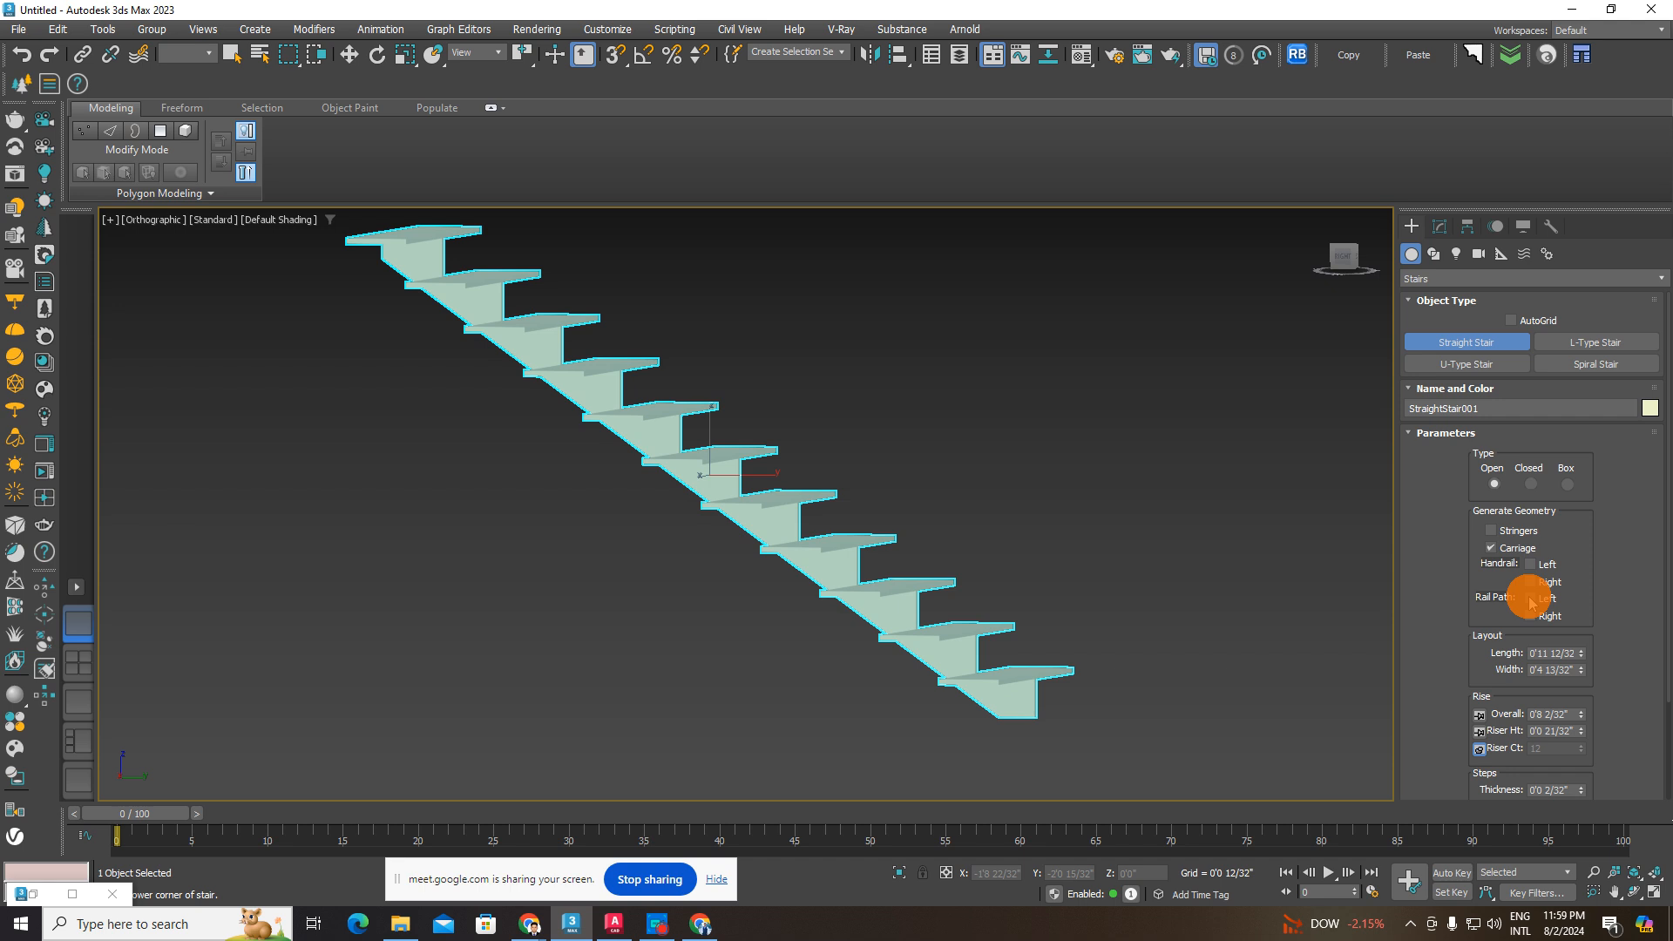
# - Try the Closed and Box types on the straight stair, and return it to the Open type
pyautogui.click(1530, 485)
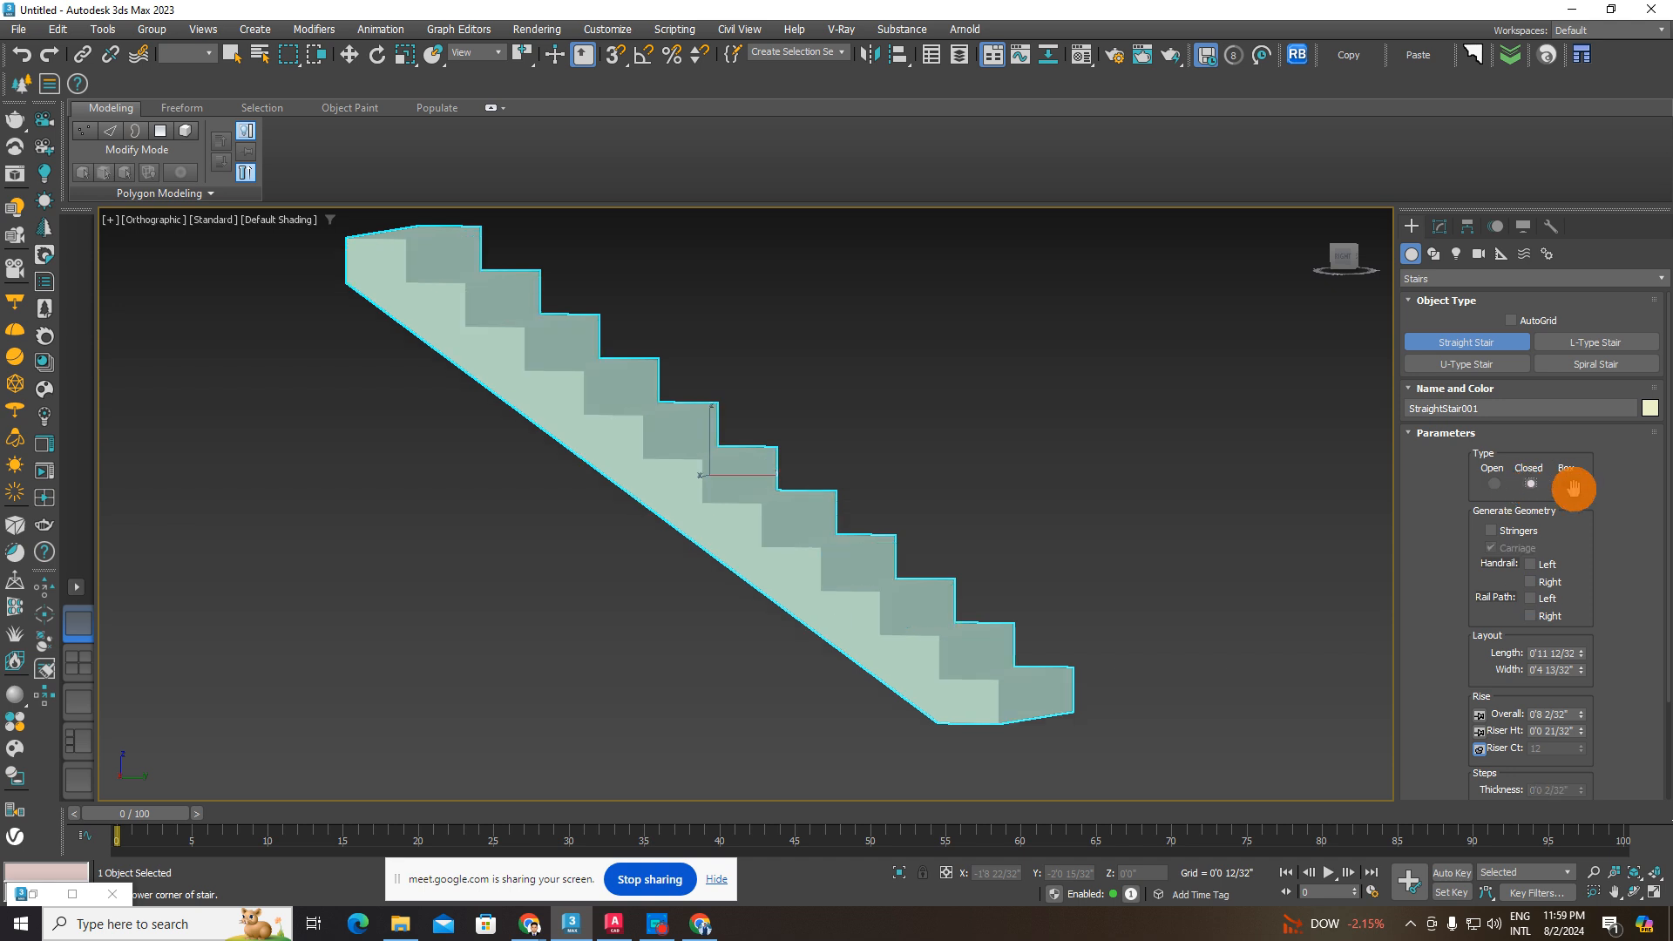
pyautogui.click(1567, 485)
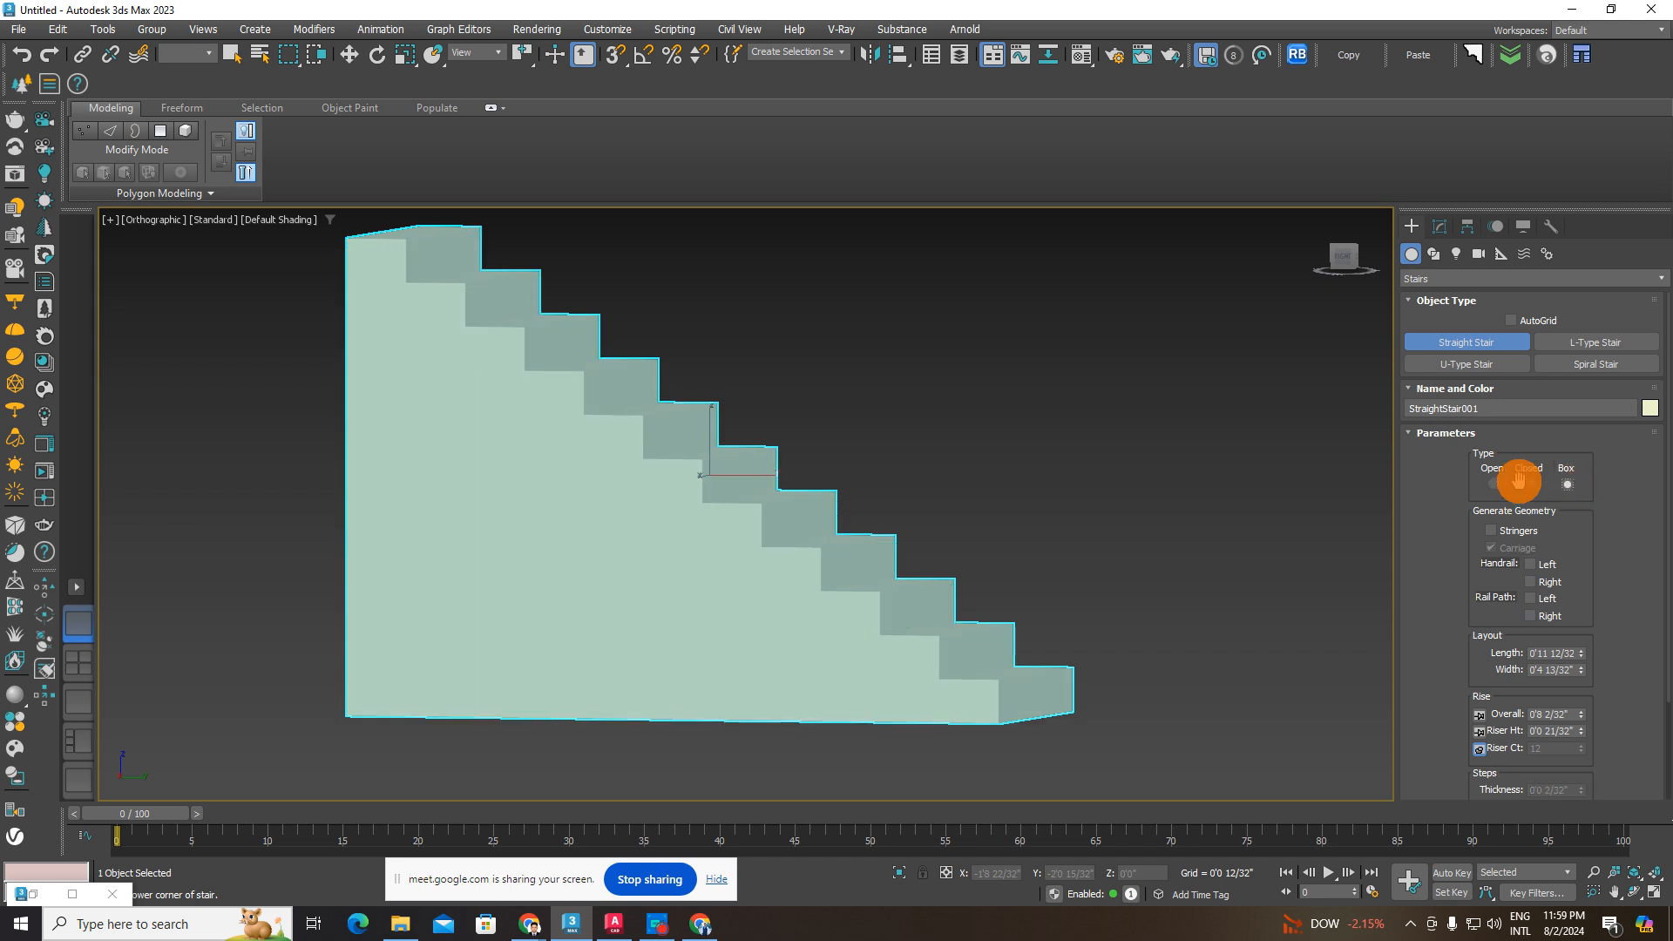
pyautogui.click(1530, 485)
pyautogui.click(1495, 485)
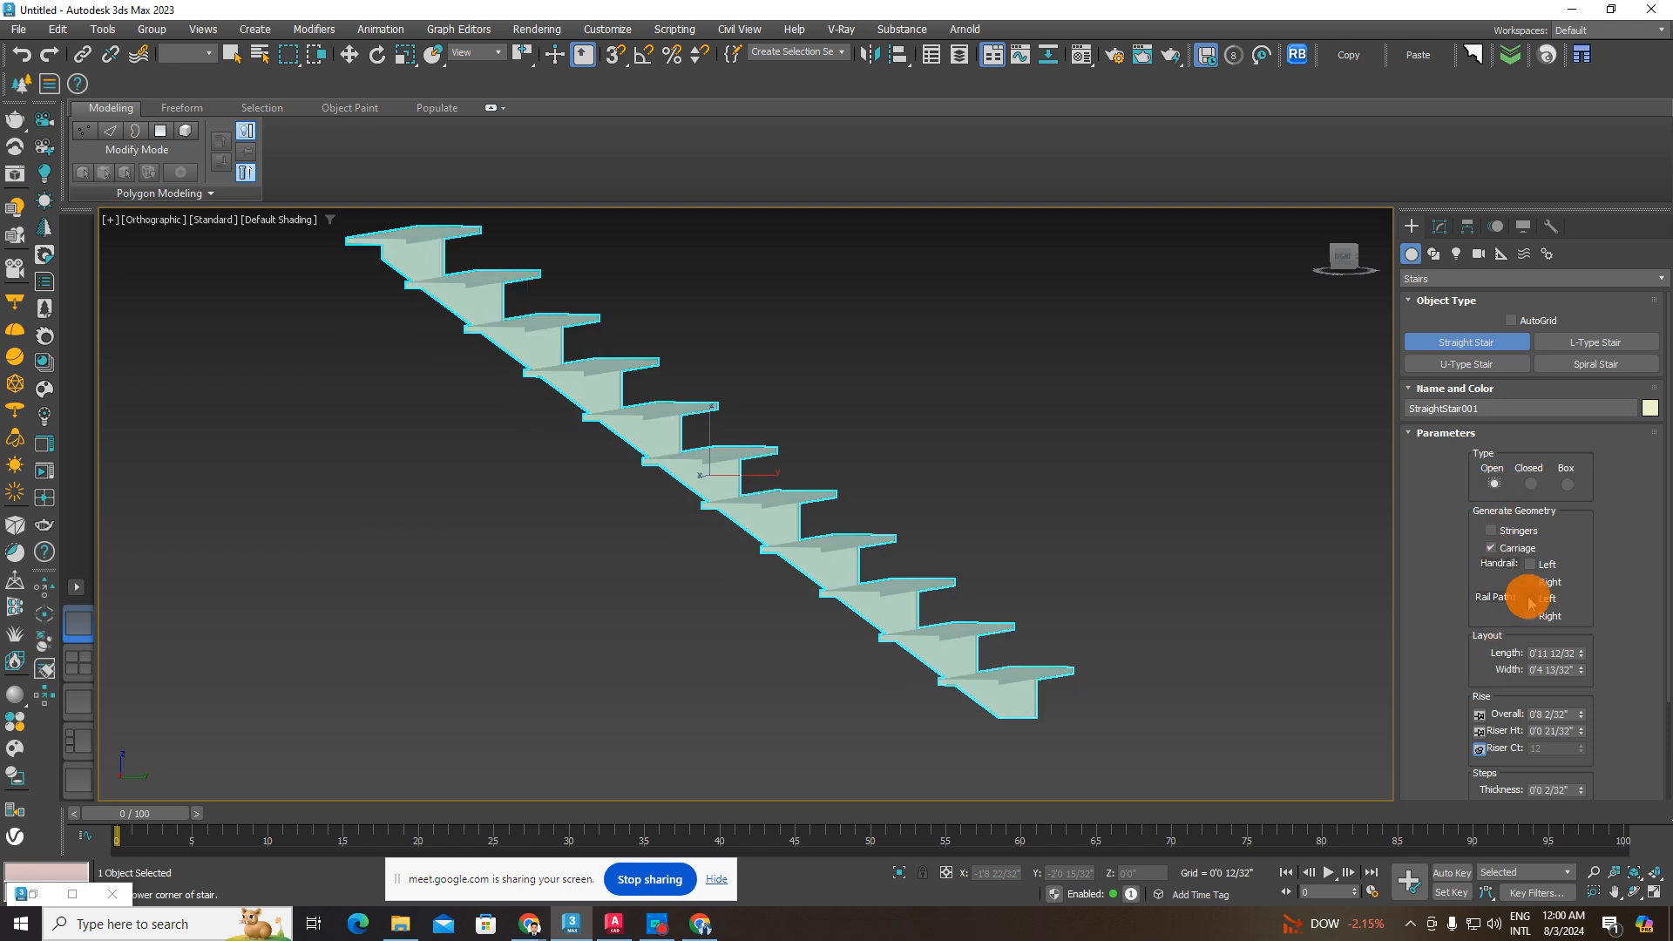
# - Add stringers to the straight stair and shorten its length to 0'6 1/32"
pyautogui.click(1496, 531)
pyautogui.keyDown('alt'); pyautogui.moveTo(973, 605); pyautogui.dragTo(1044, 695, button='middle'); pyautogui.keyUp('alt')
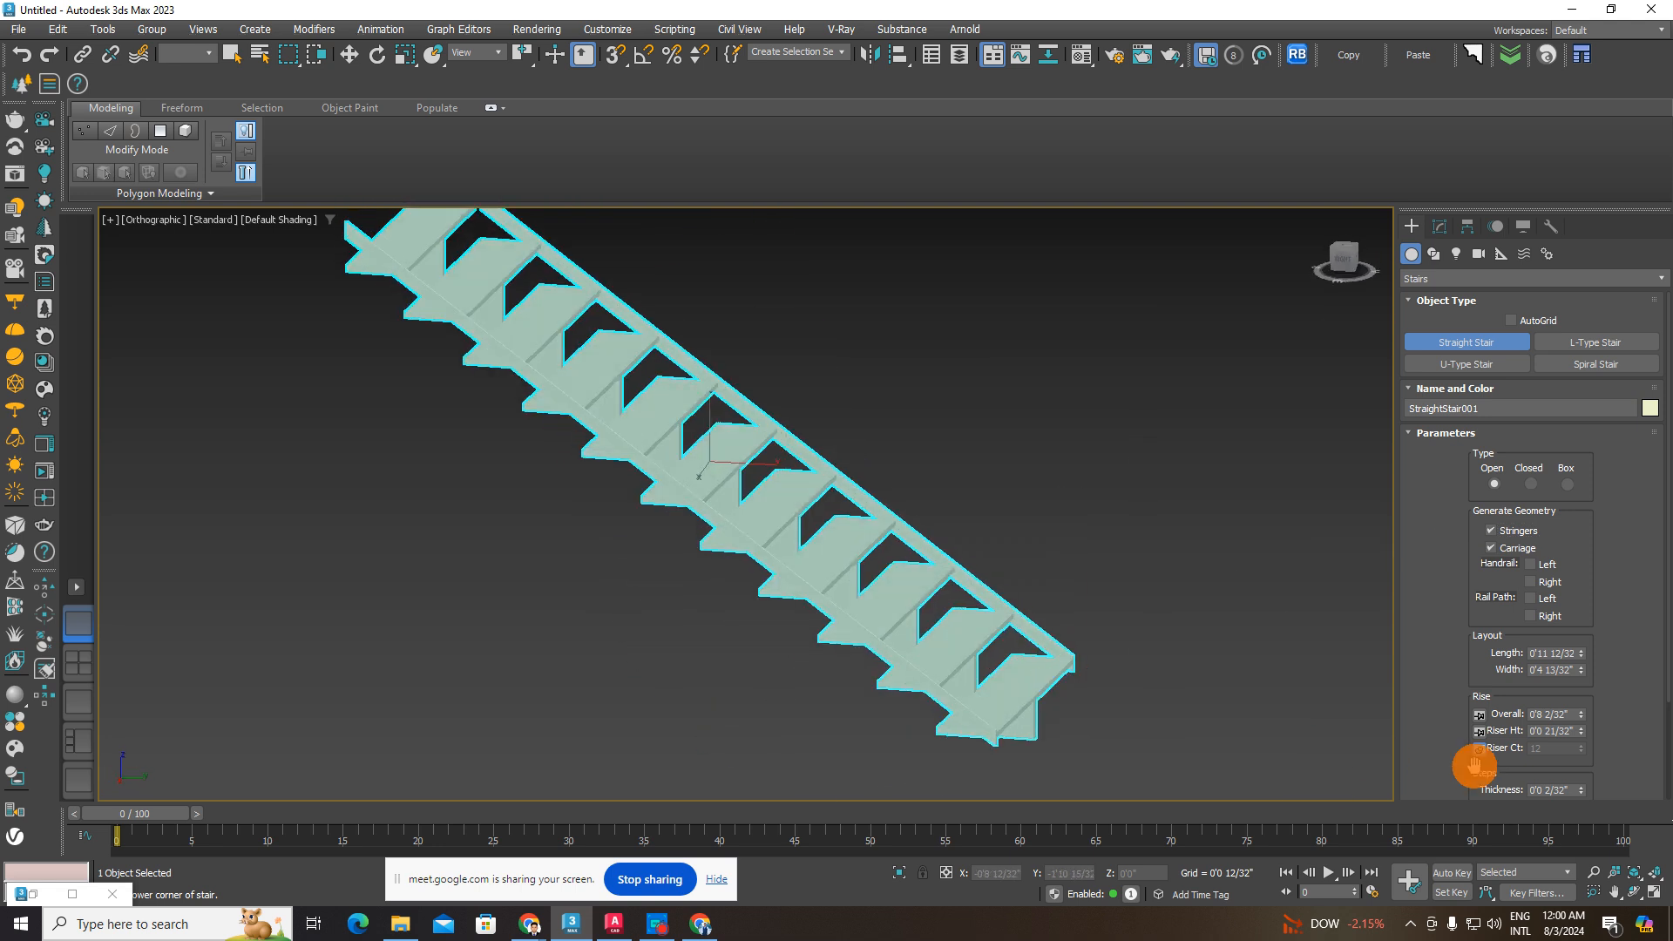
pyautogui.moveTo(1581, 655); pyautogui.dragTo(1573, 729)
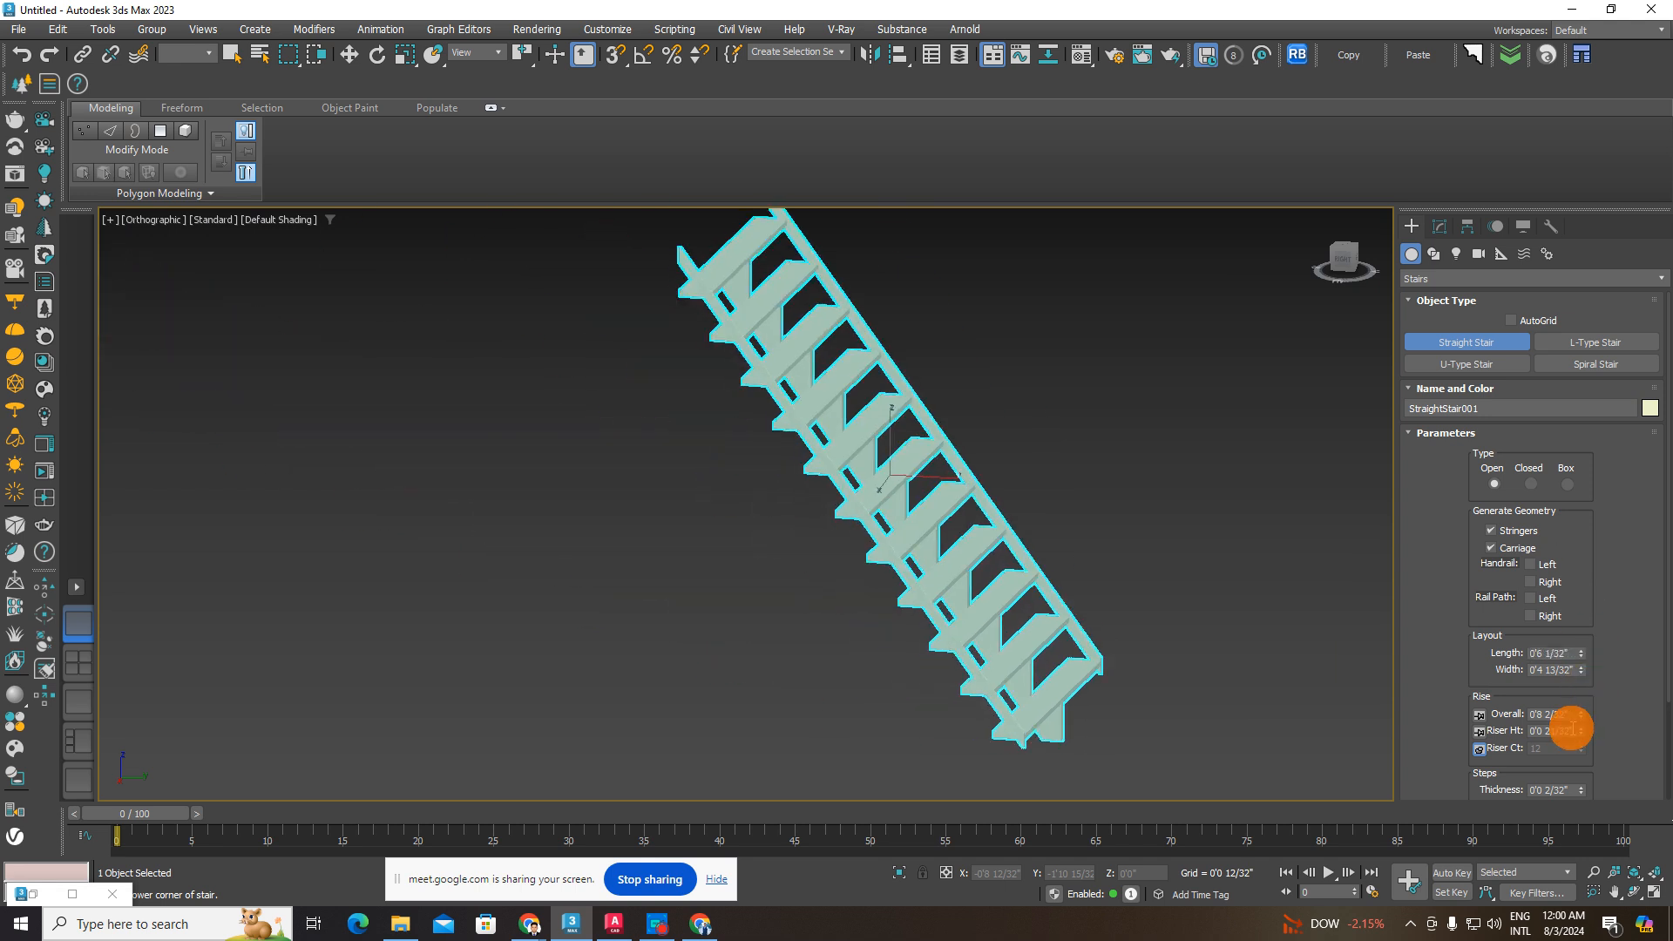
# - Examine the stair's step settings and expand its railing parameters
pyautogui.scroll(-3, 1650, 679)
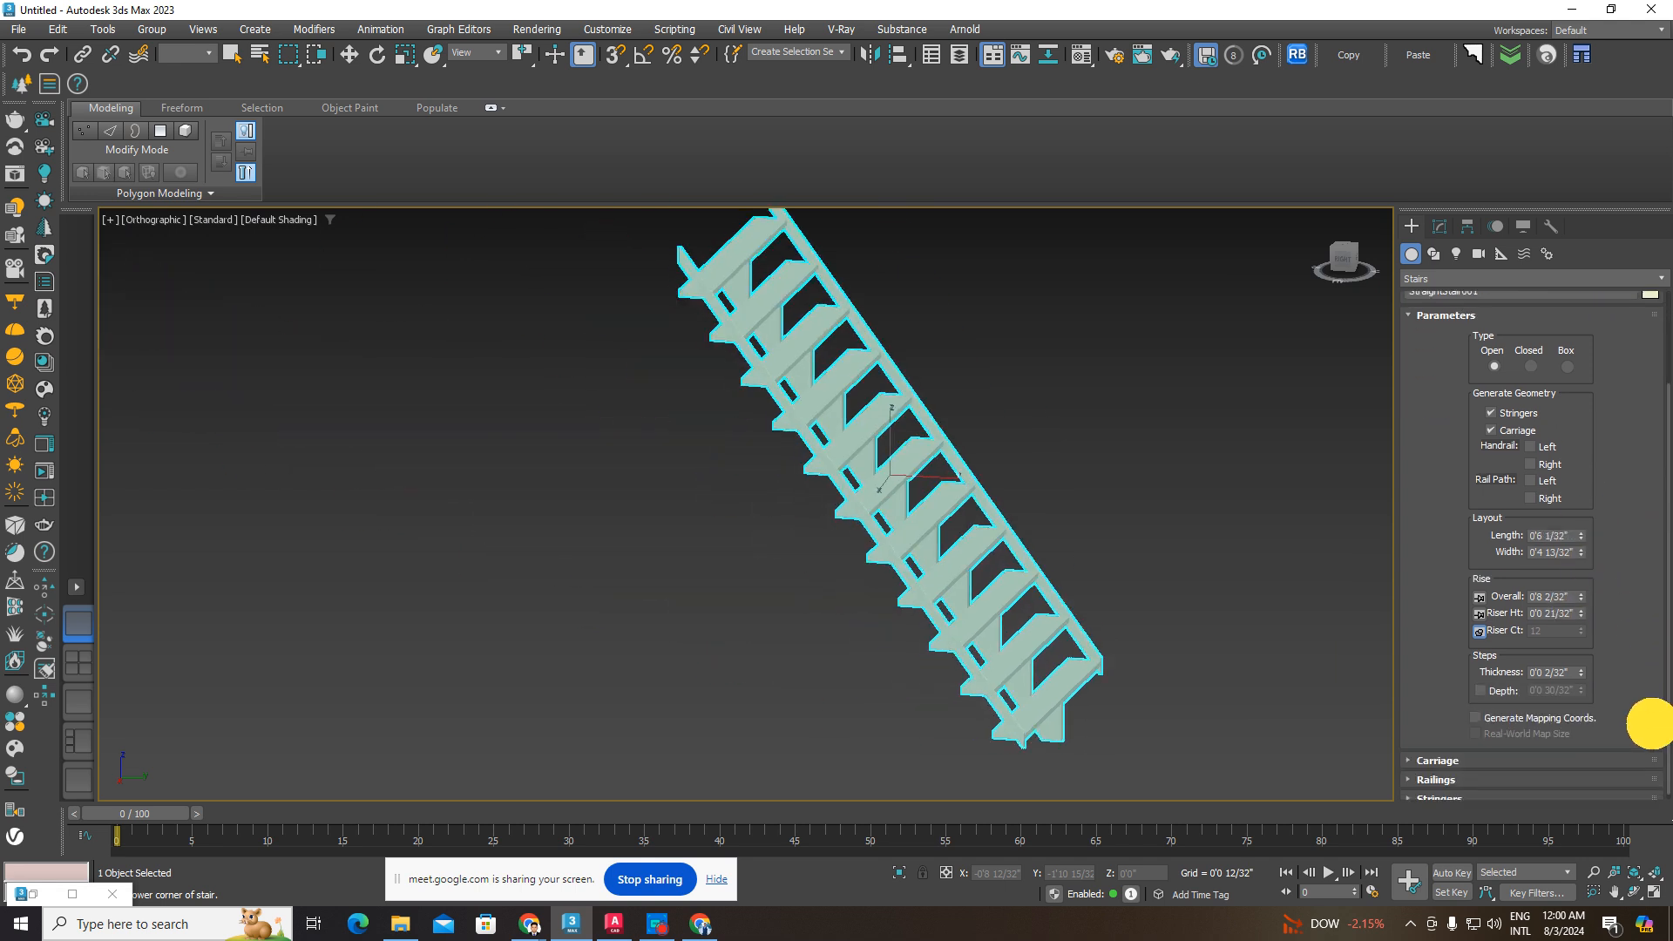
pyautogui.click(1434, 774)
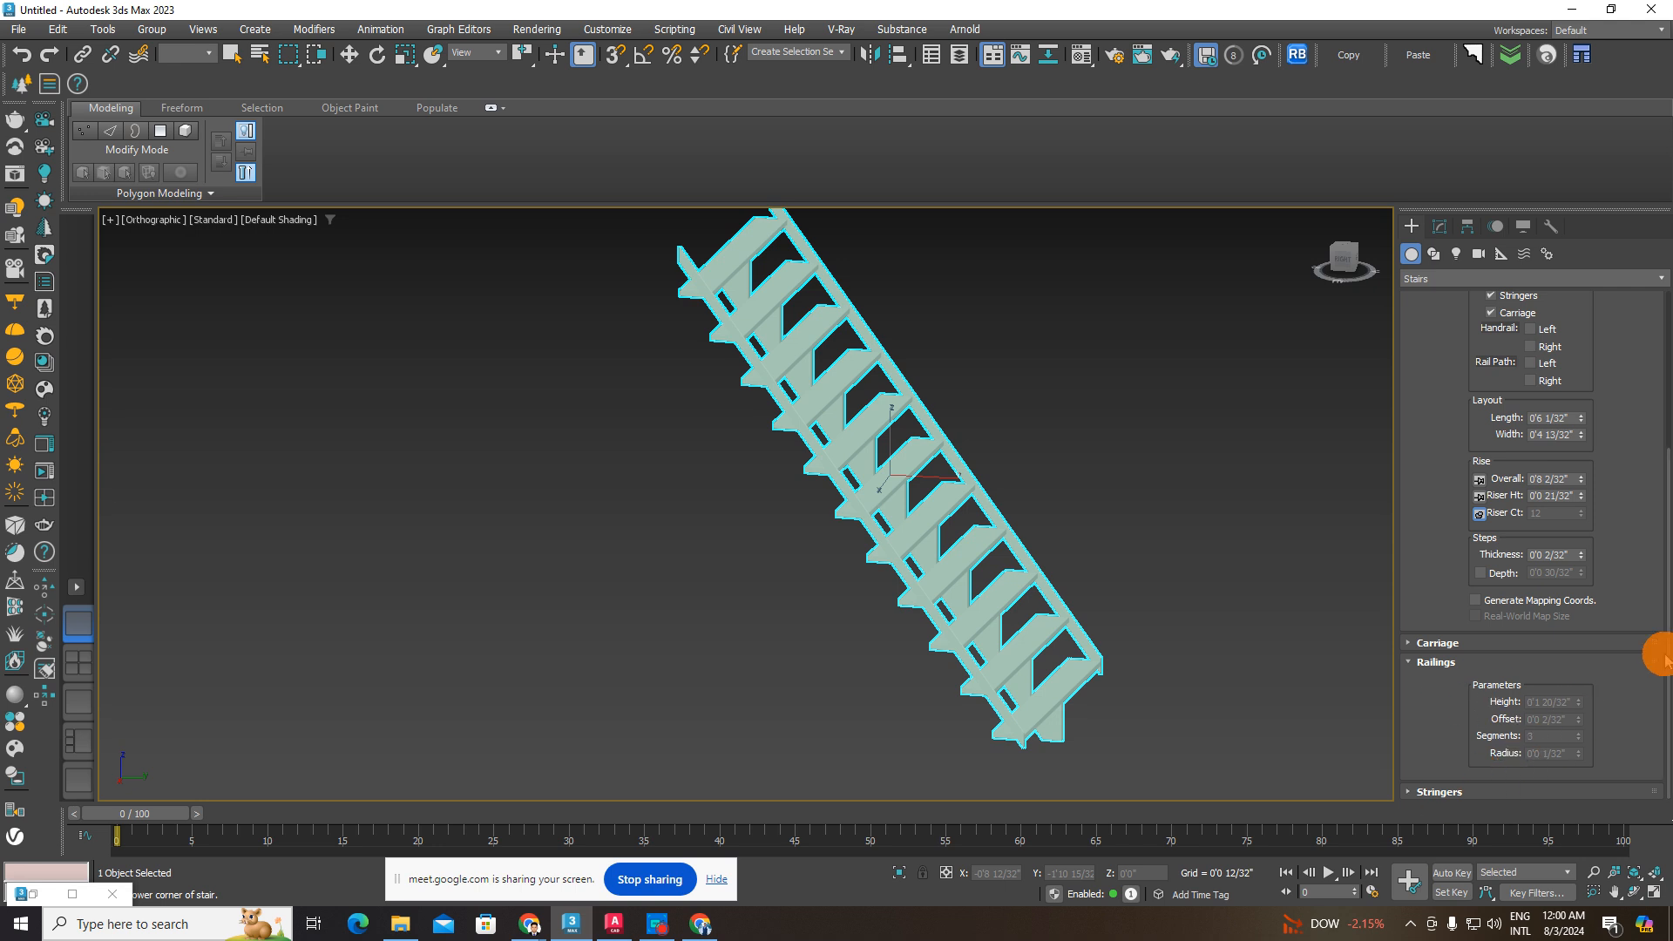
pyautogui.moveTo(1665, 516); pyautogui.dragTo(1654, 280)
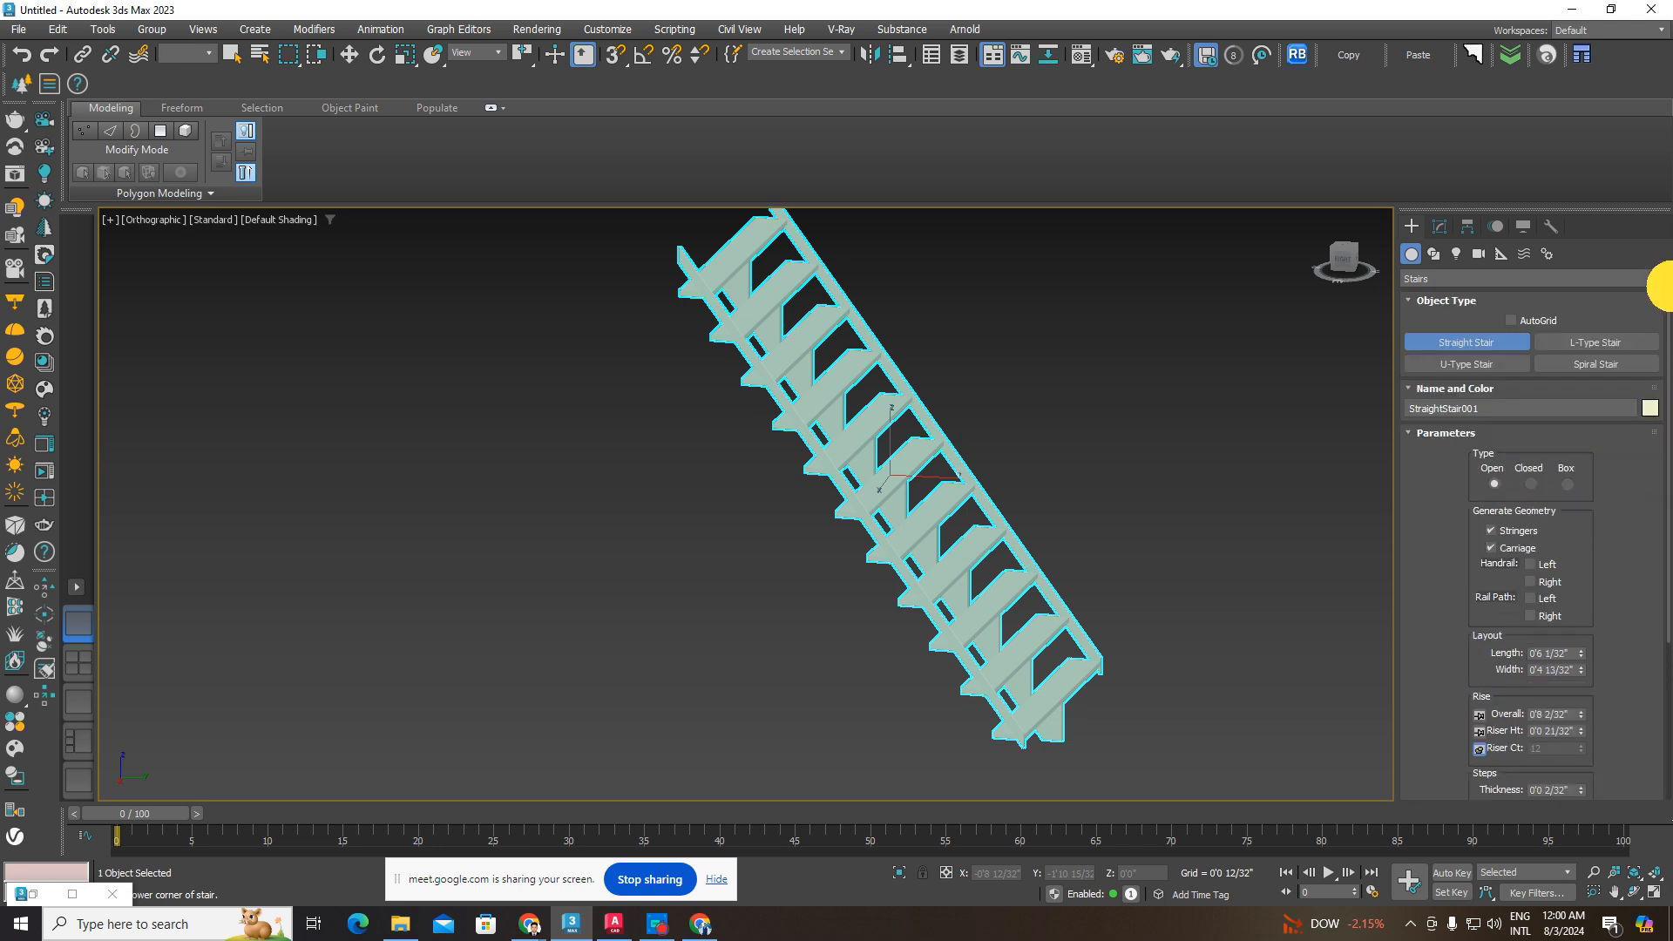
# - Create an open L-type stair beside the straight stair, about 0'7 23/32" and 0'2 28/32" in lengths, 0'1 17/32" wide and 0'5 9/32" high overall
pyautogui.click(1583, 339)
pyautogui.moveTo(467, 572); pyautogui.dragTo(747, 679)
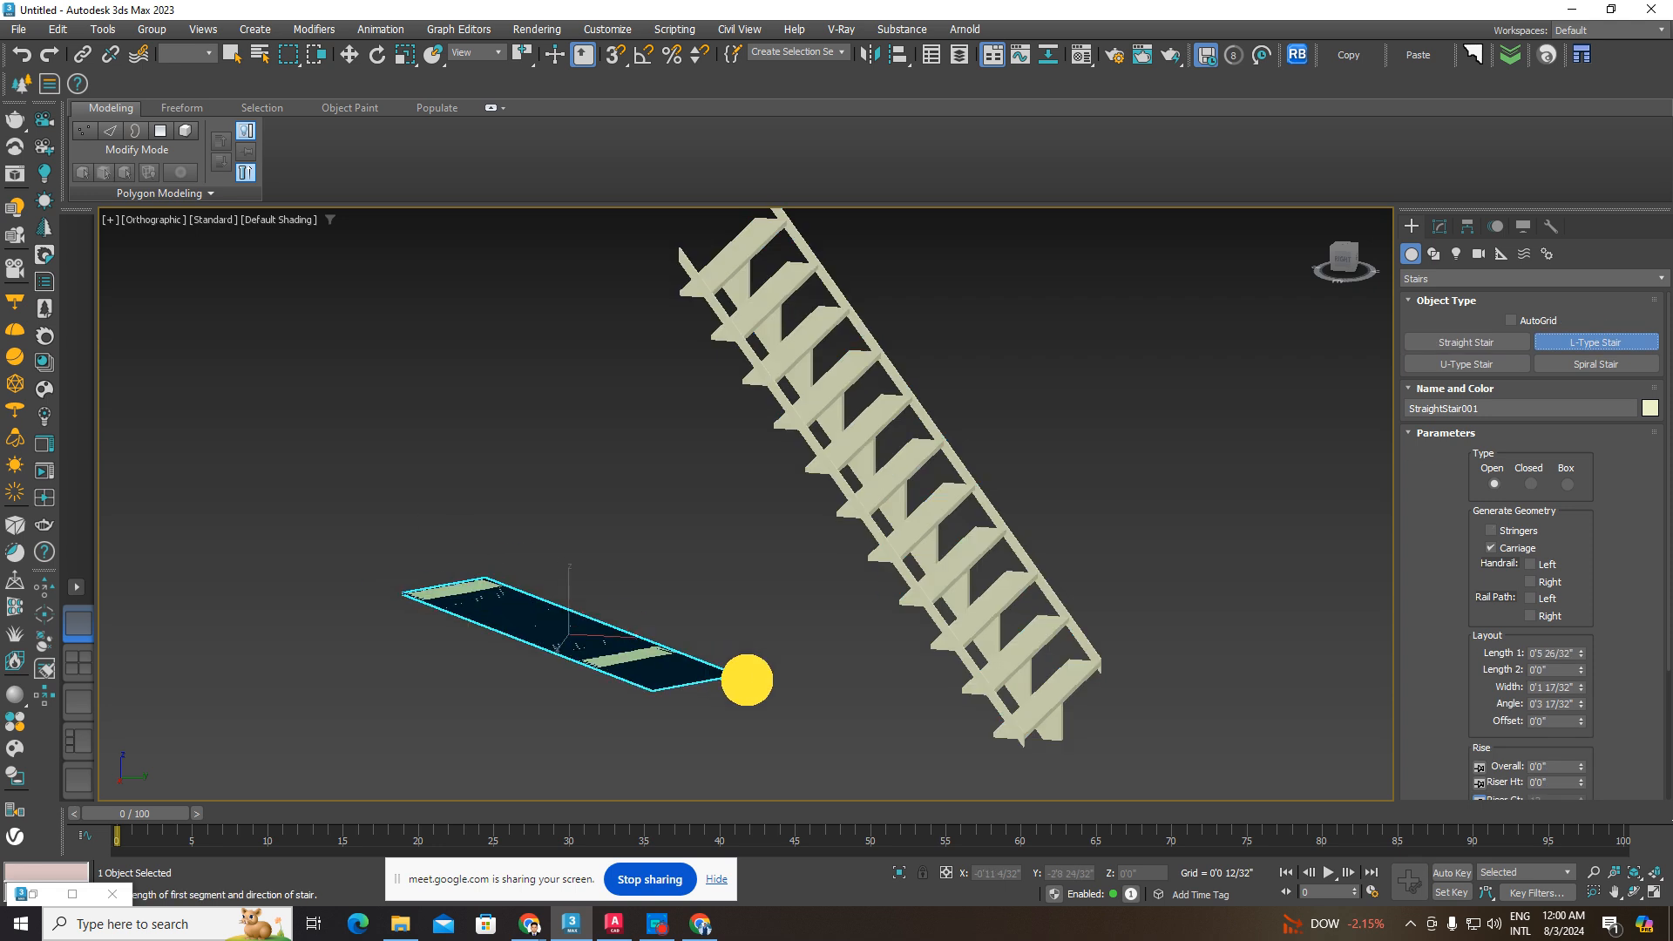
pyautogui.click(934, 605)
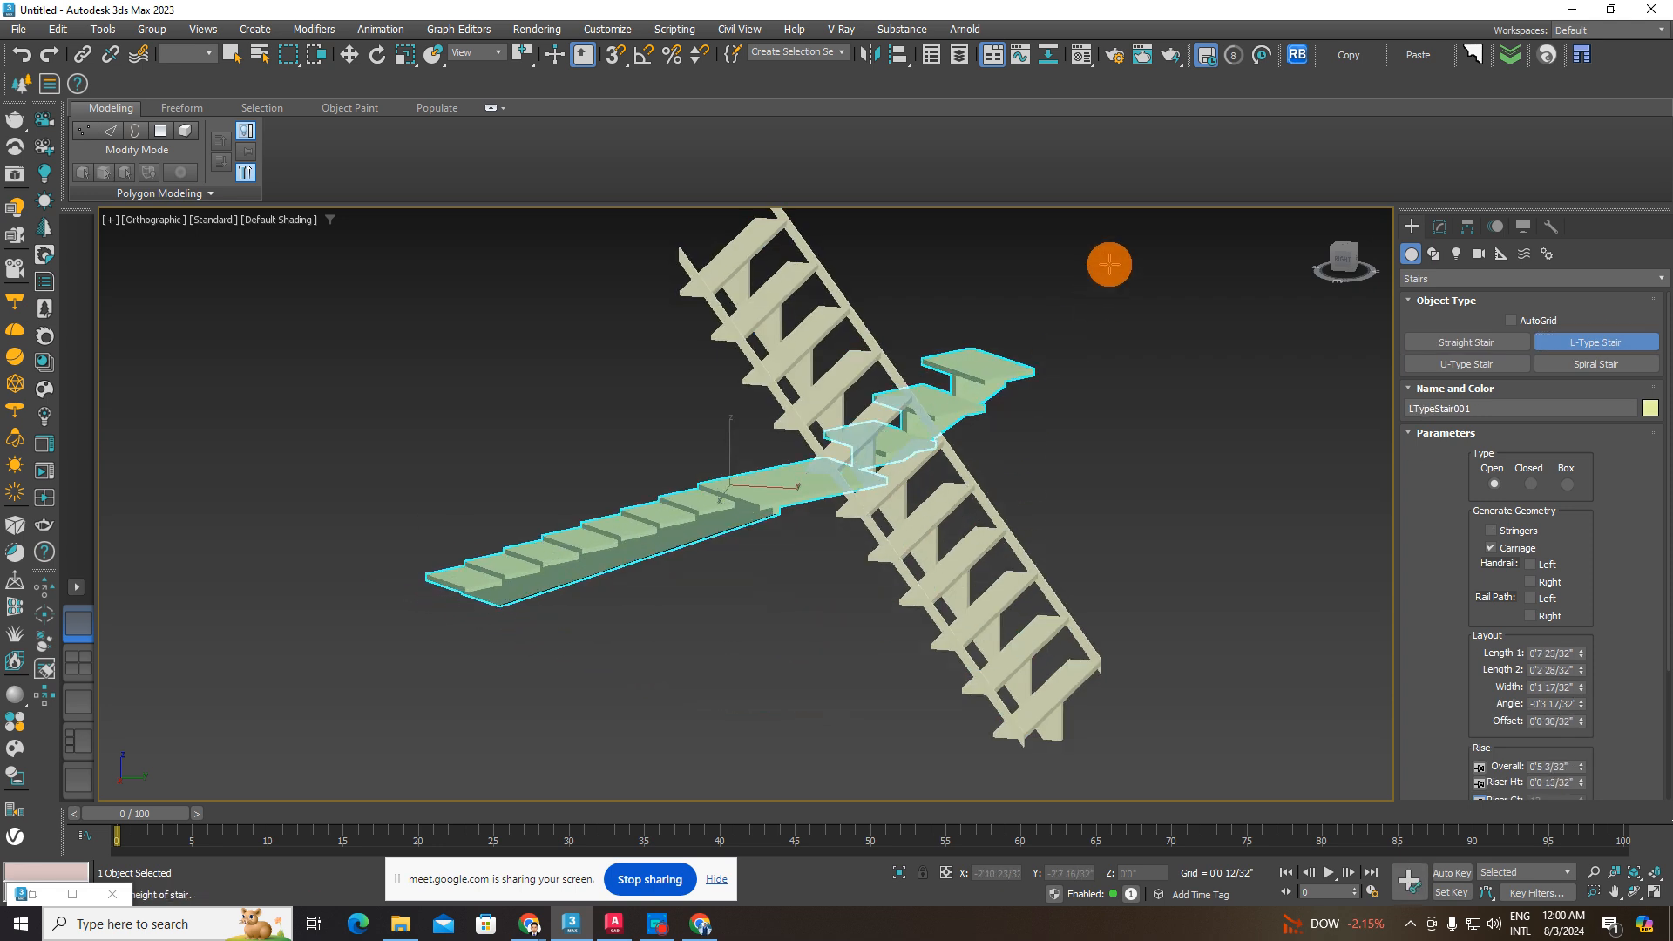
pyautogui.click(1109, 261)
pyautogui.keyDown('alt'); pyautogui.moveTo(966, 404); pyautogui.dragTo(885, 735, button='middle'); pyautogui.keyUp('alt')
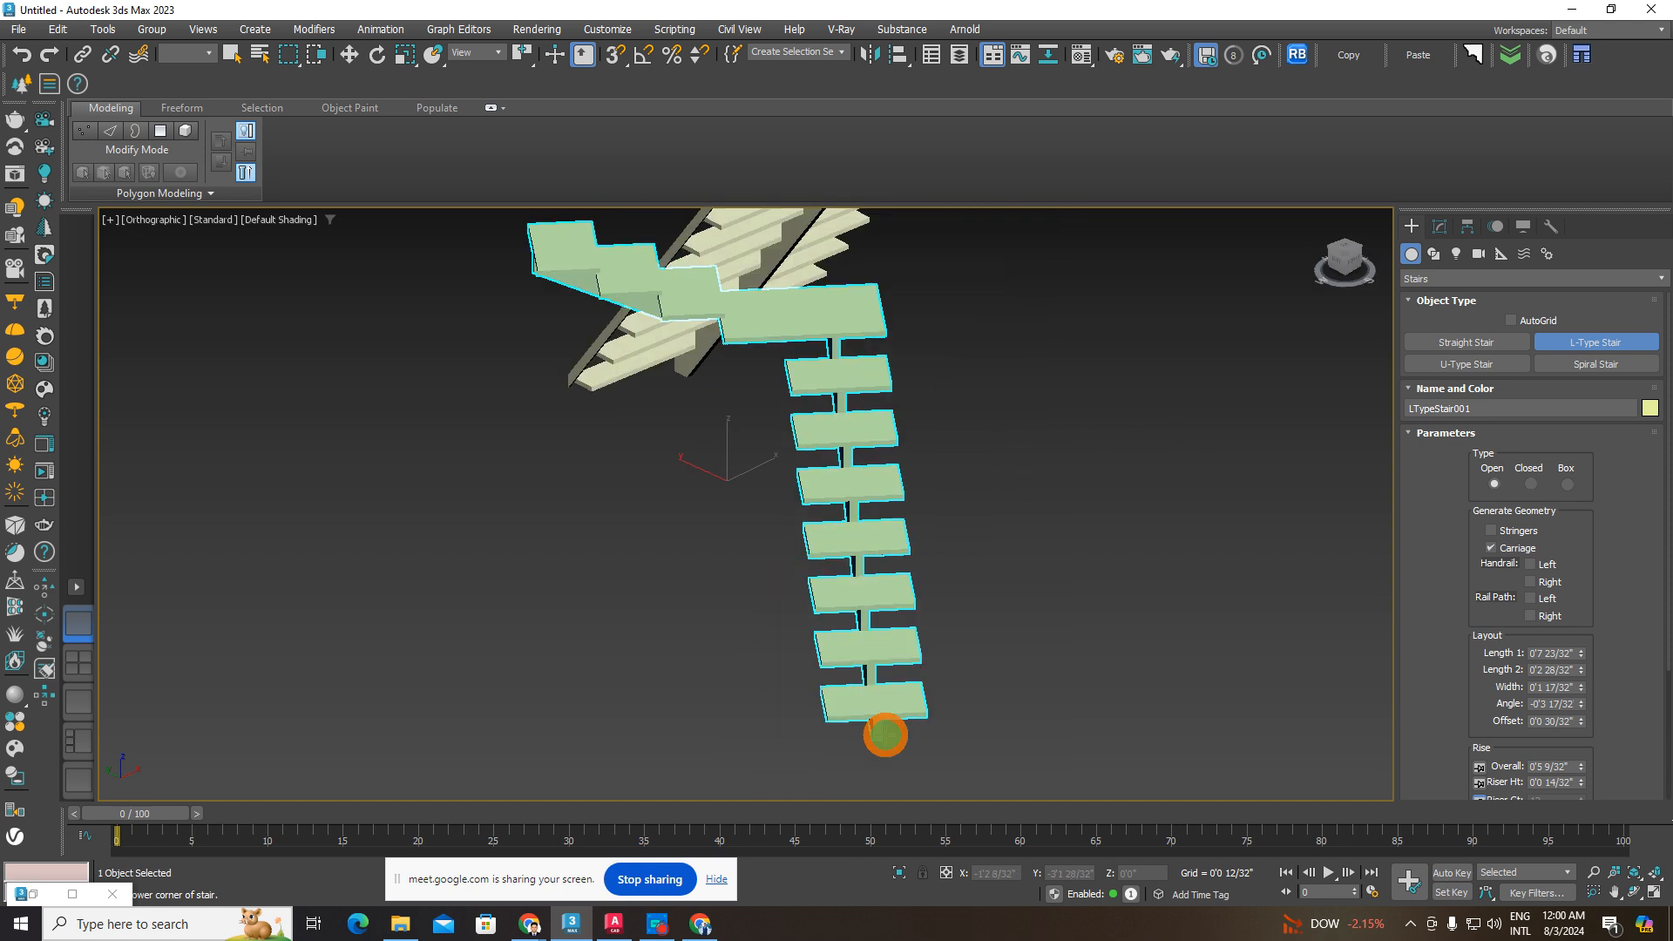
pyautogui.keyDown('alt'); pyautogui.moveTo(788, 364); pyautogui.dragTo(675, 284, button='middle'); pyautogui.keyUp('alt')
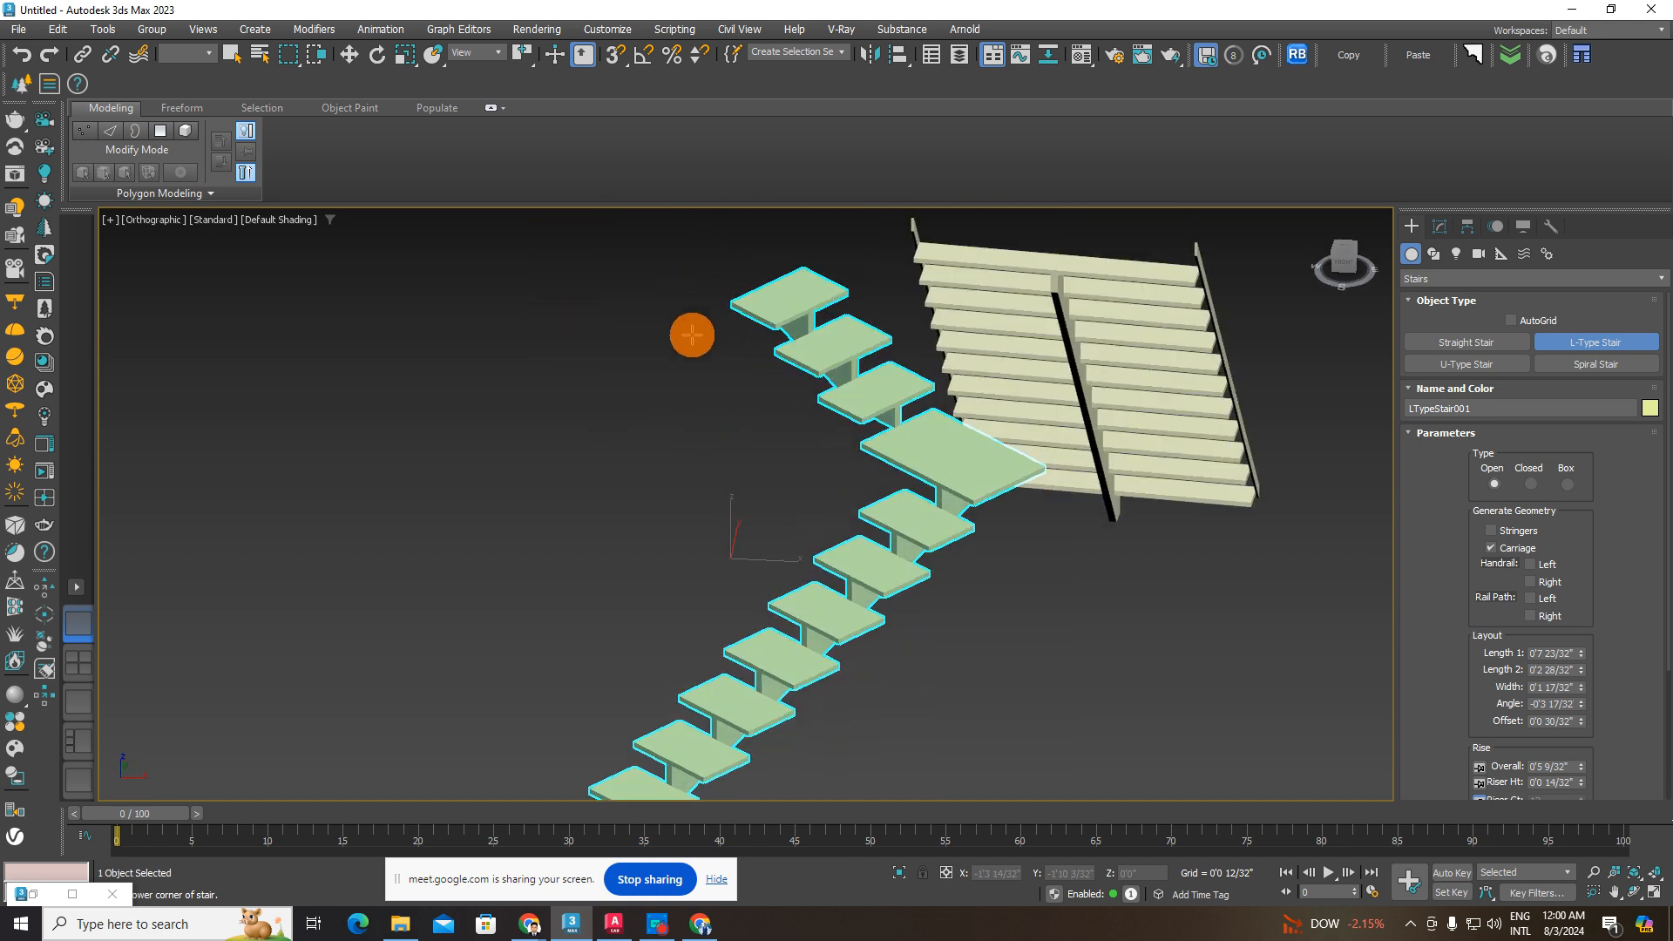
# - Try the Box type on the L-type stair and settle on the Closed type
pyautogui.click(1532, 484)
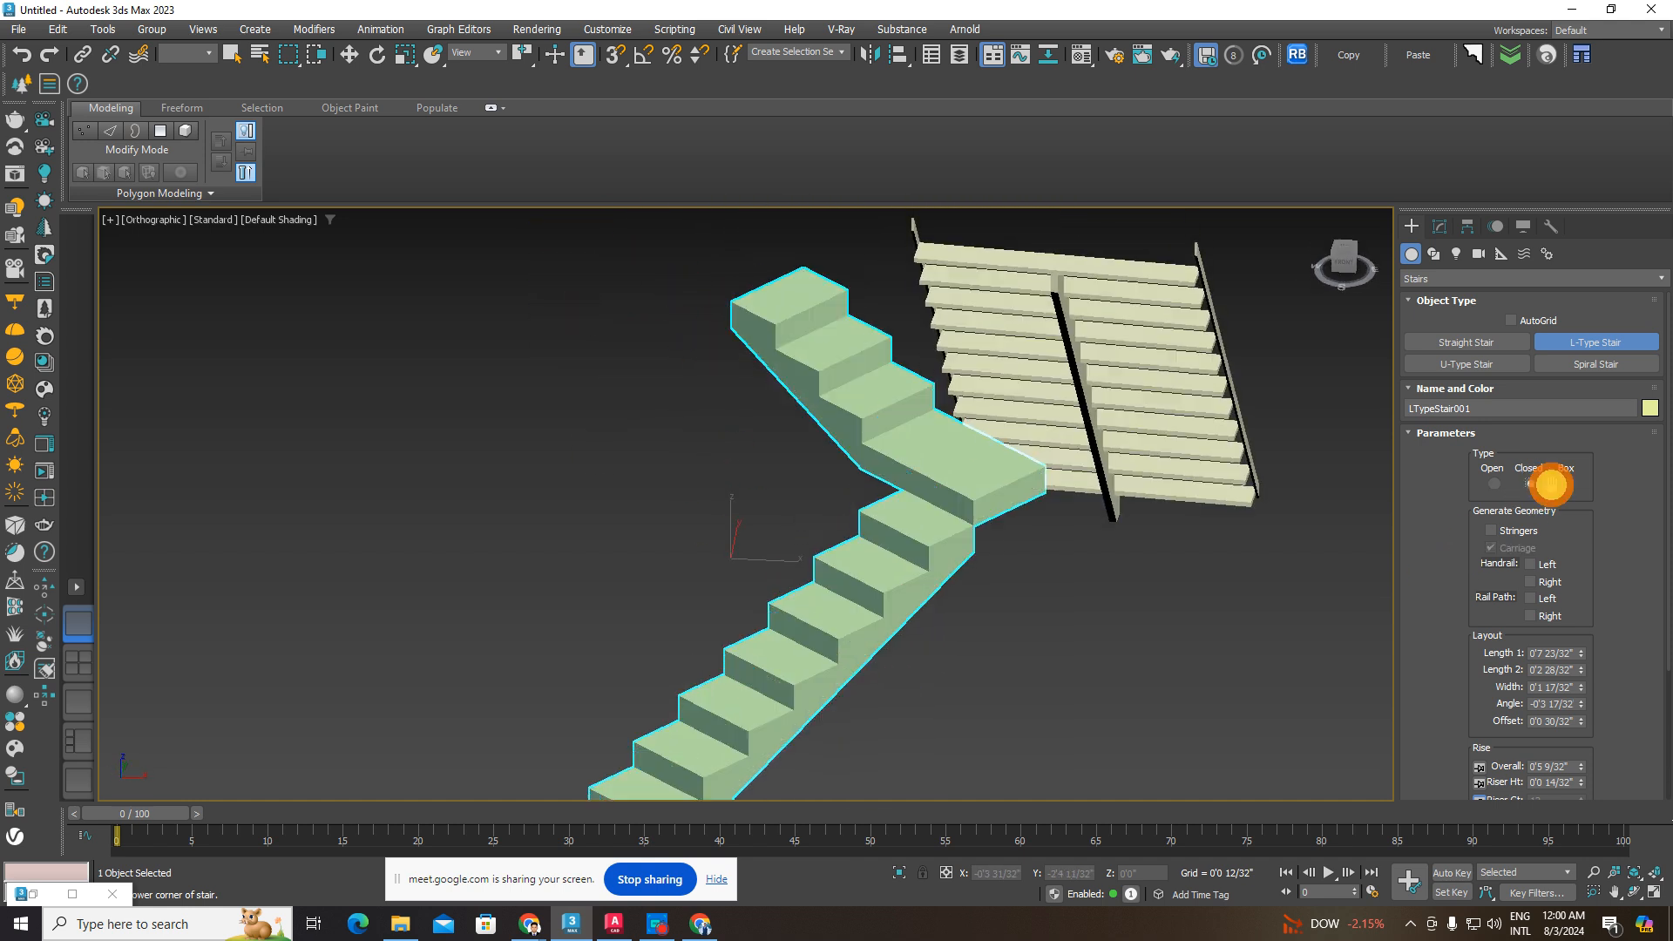
pyautogui.click(1567, 485)
pyautogui.click(1531, 485)
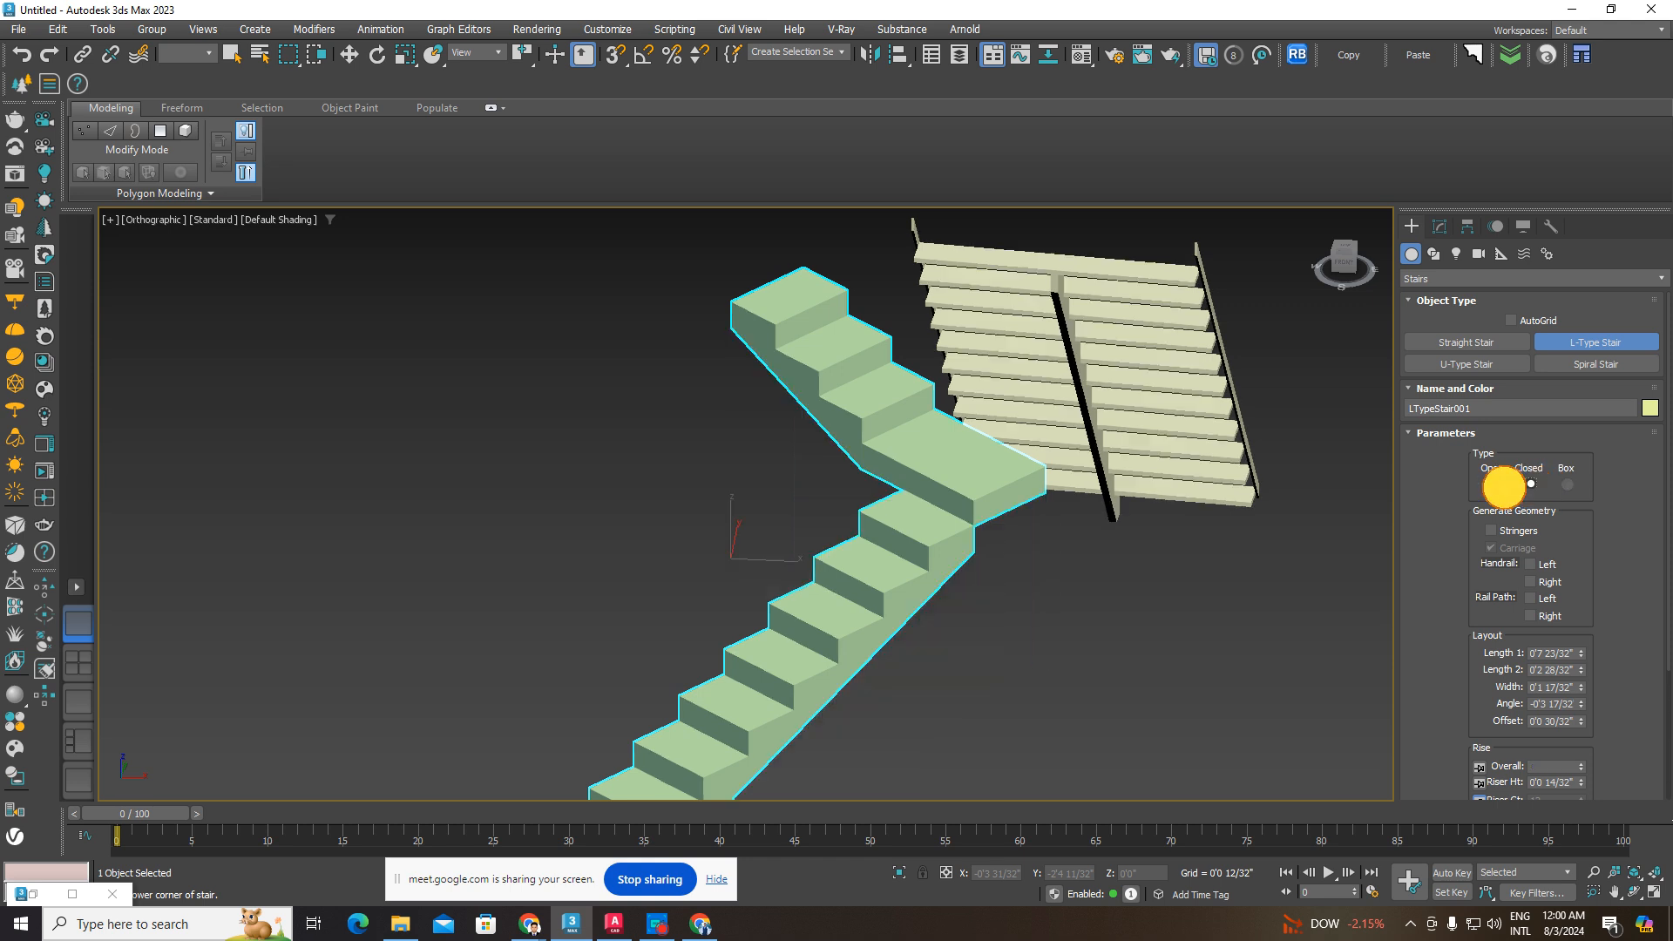
pyautogui.keyDown('alt'); pyautogui.moveTo(868, 560); pyautogui.dragTo(961, 662, button='middle'); pyautogui.keyUp('alt')
pyautogui.scroll(-3, 1091, 508)
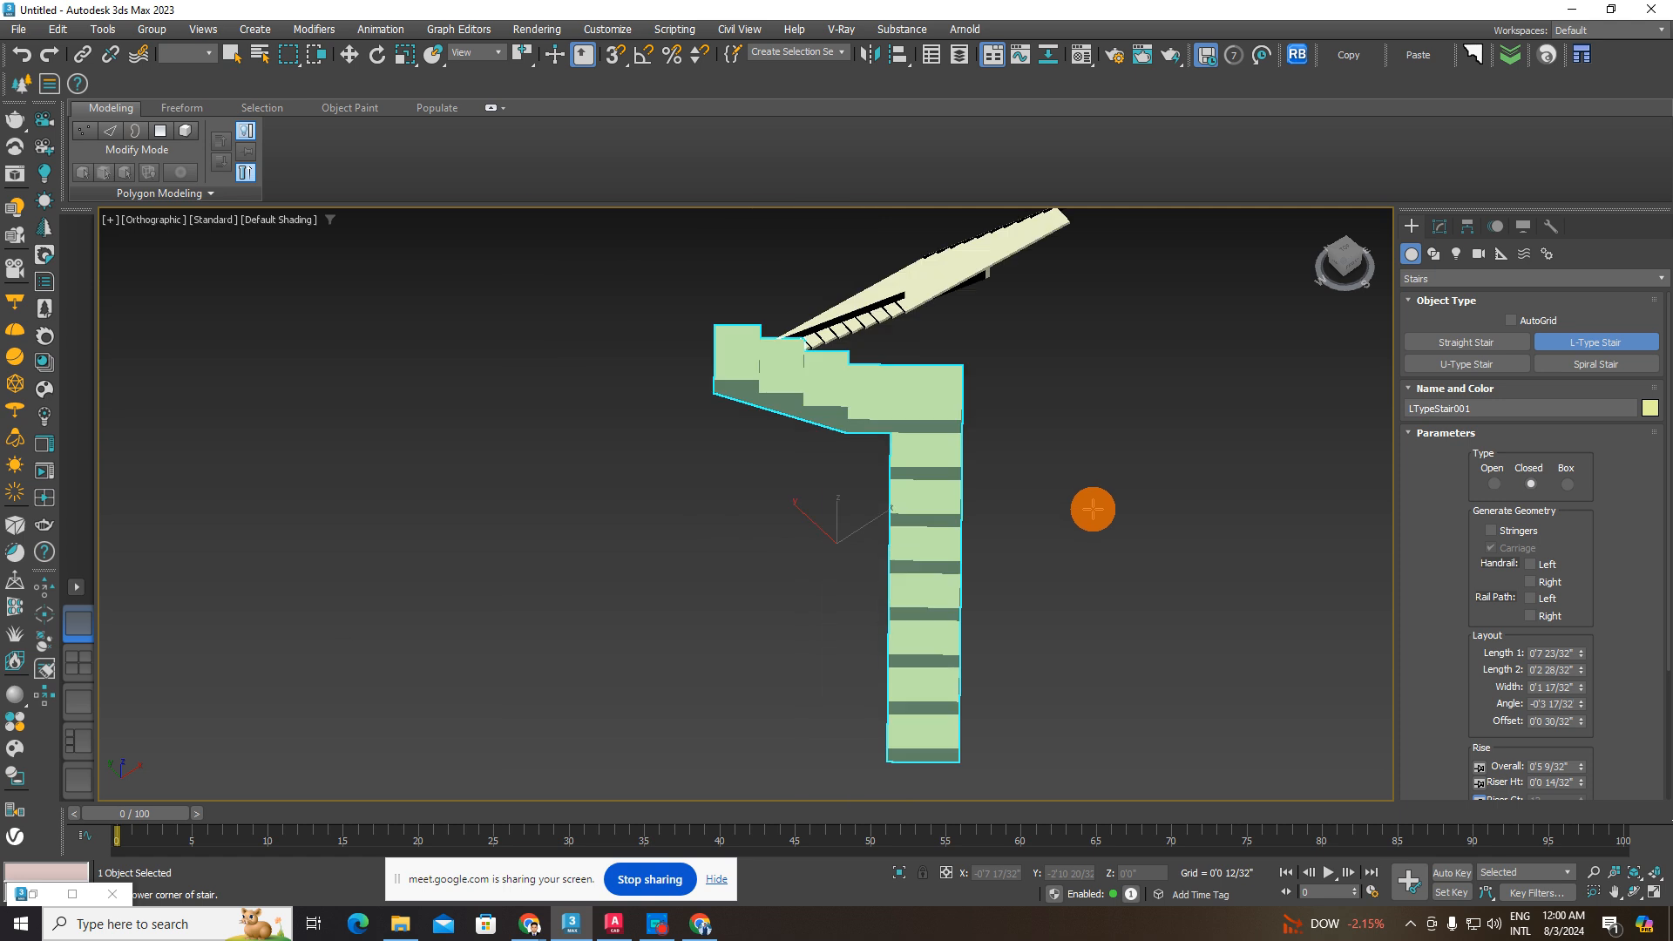
# - Create an open counterclockwise spiral stair next to the other stairs, about 0'7 3/32" in radius, 0'1 17/32" wide and 0'7 22/32" high overall
pyautogui.click(1613, 372)
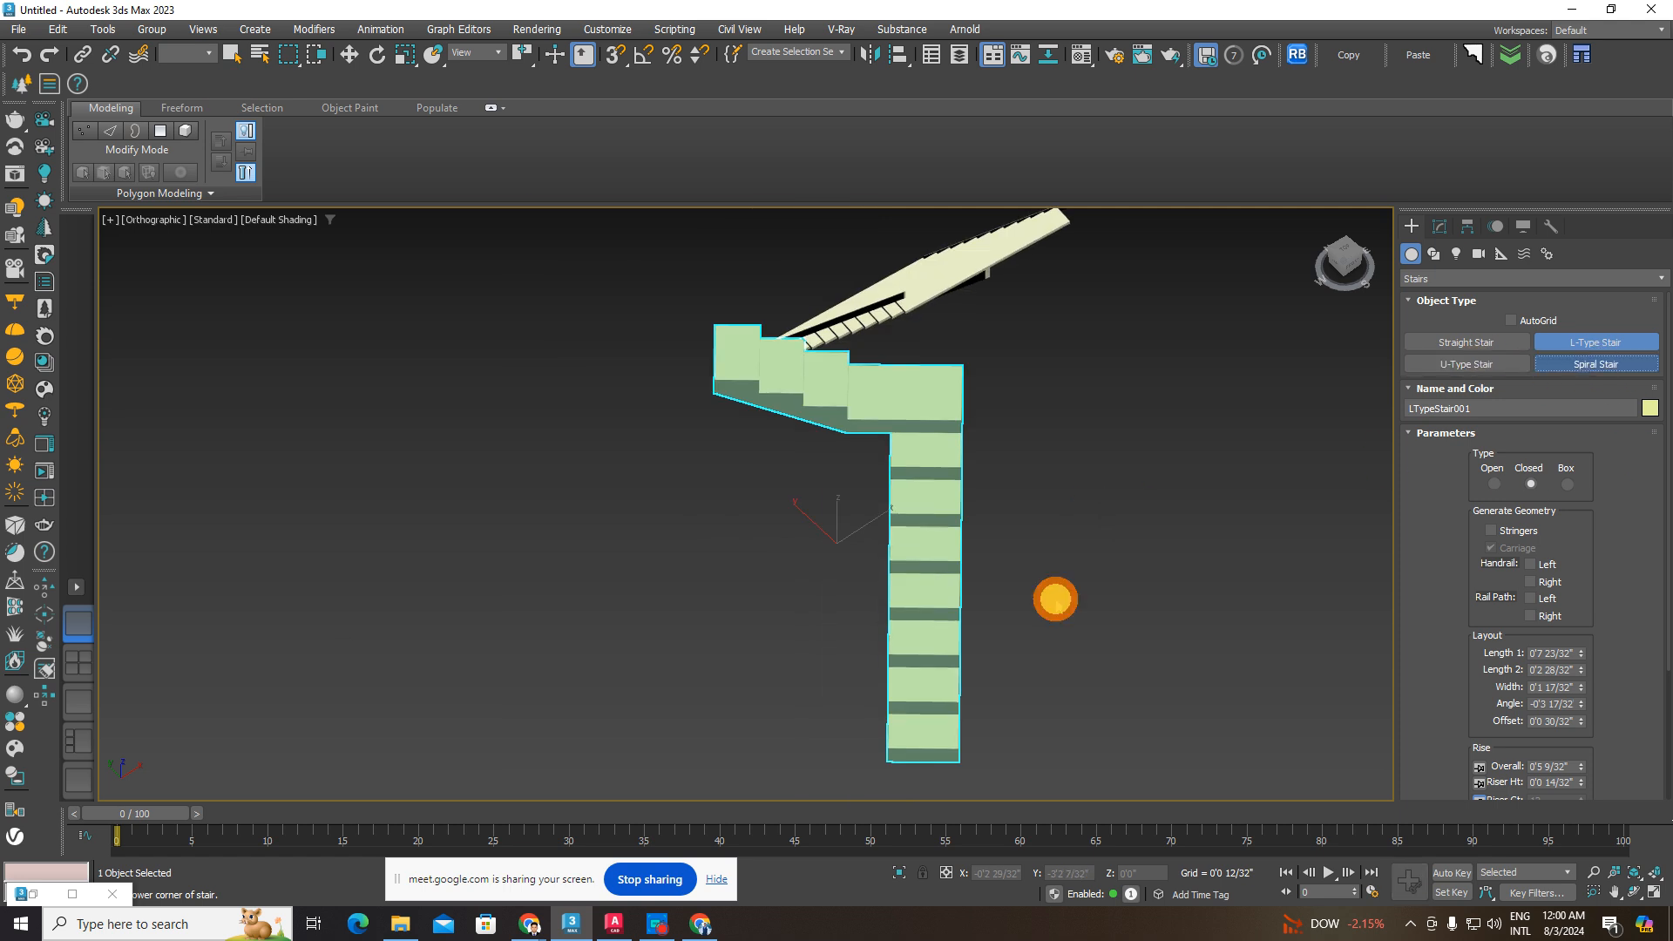
pyautogui.moveTo(331, 536); pyautogui.dragTo(654, 506)
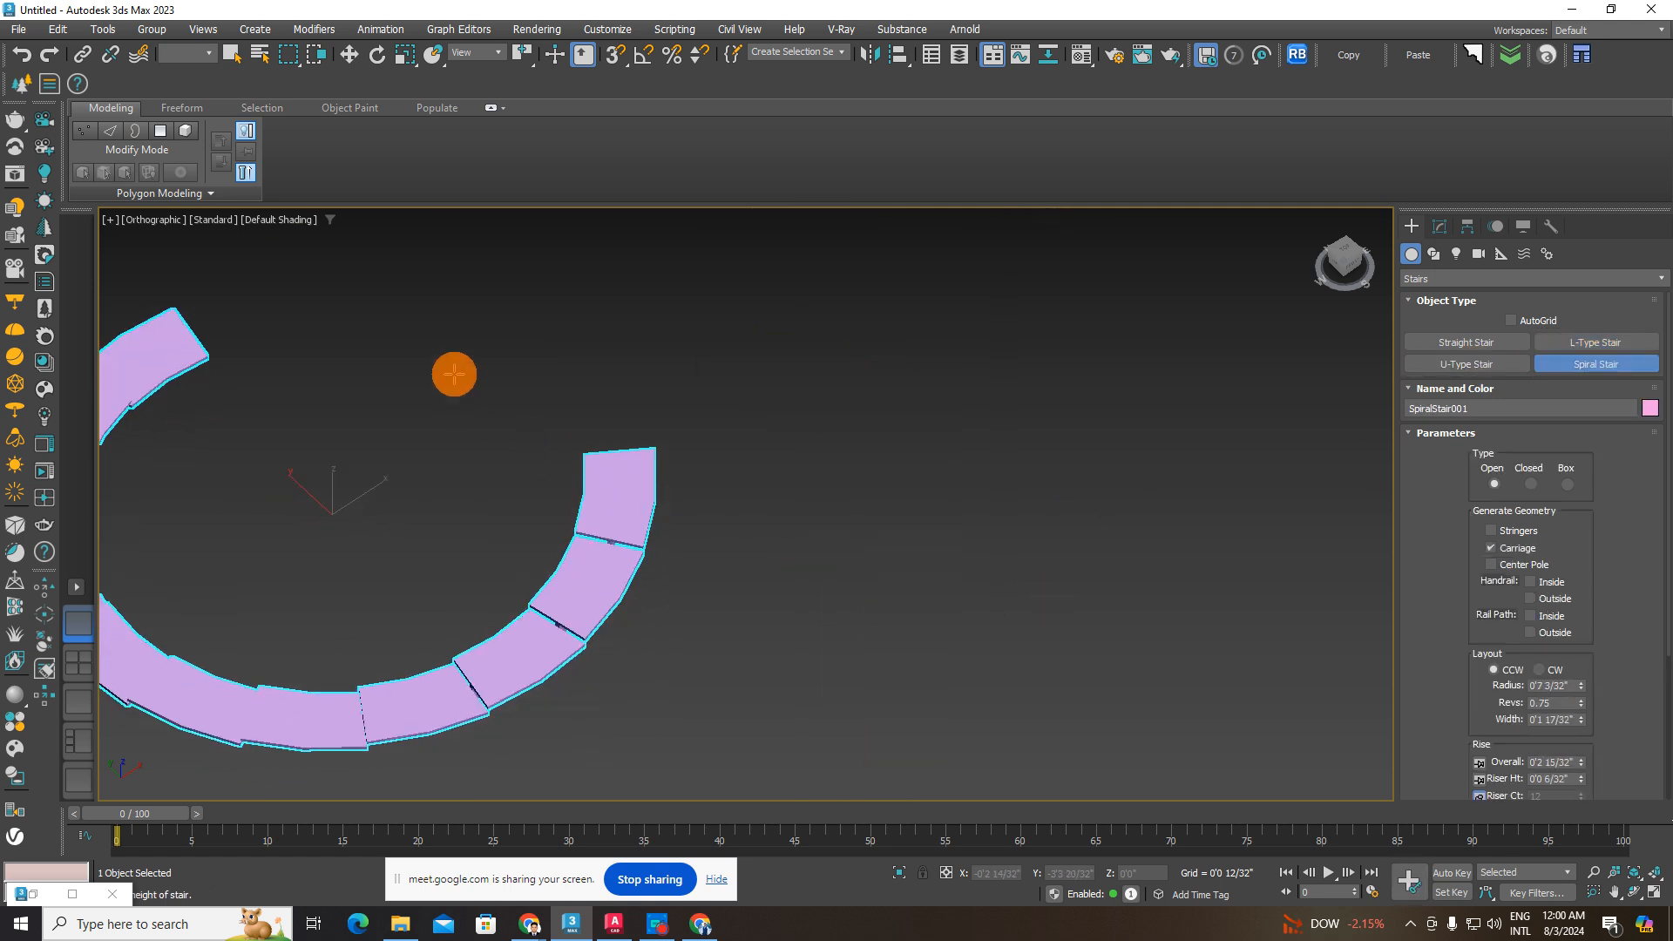
pyautogui.scroll(-2, 481, 377)
pyautogui.moveTo(547, 431); pyautogui.dragTo(841, 498, button='middle')
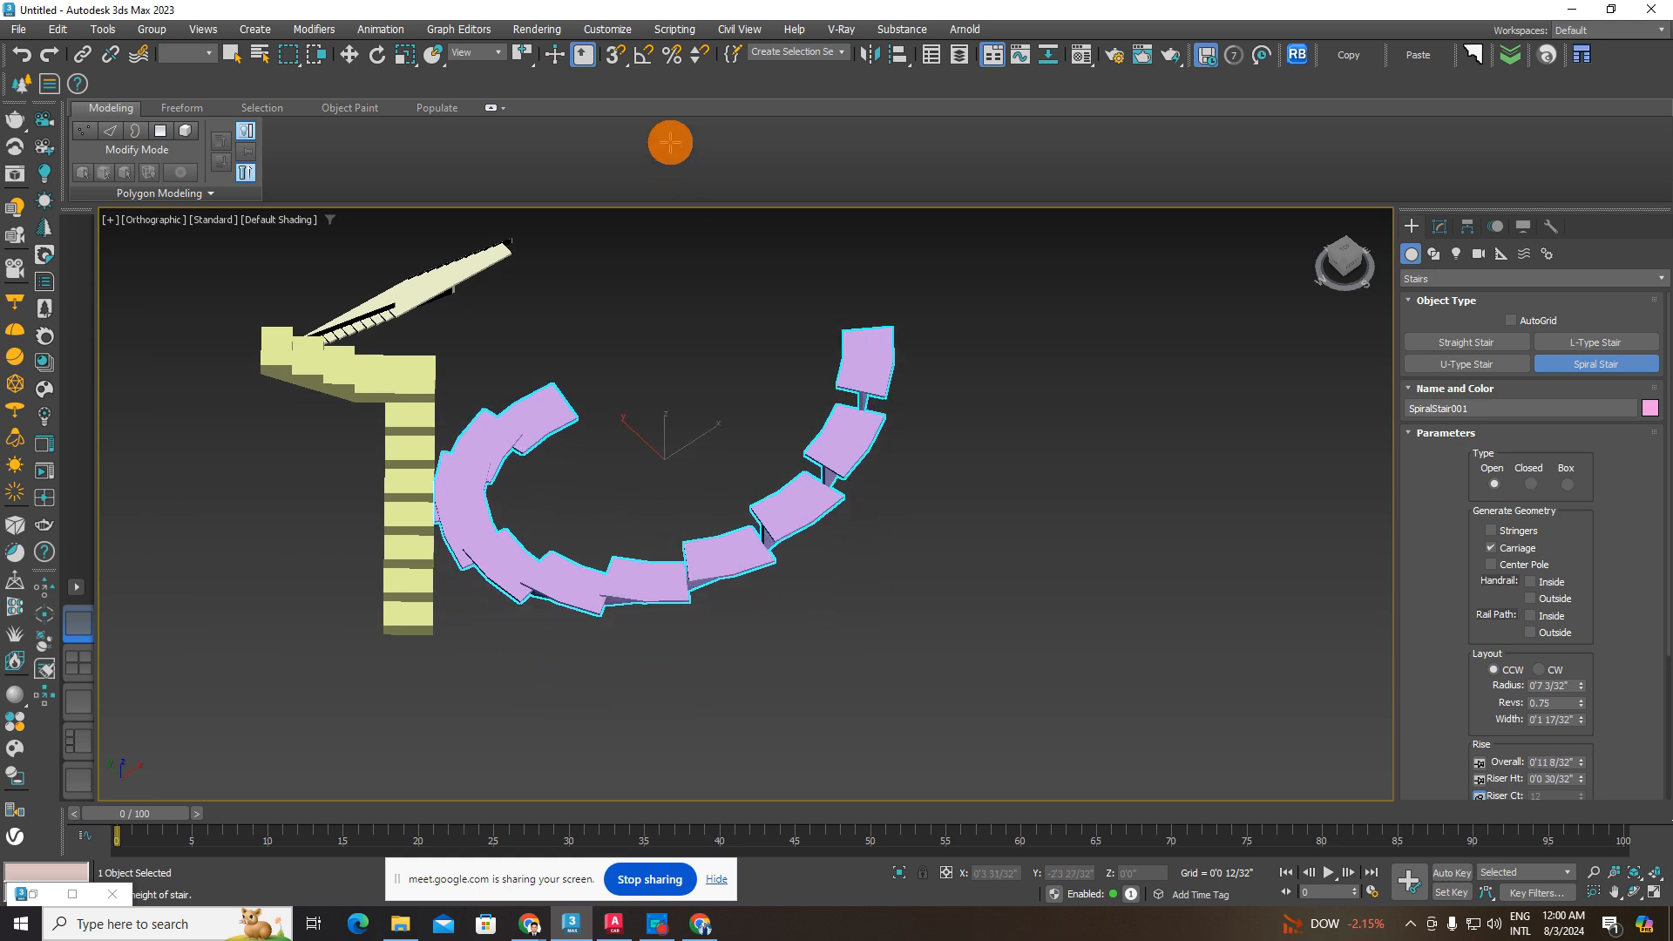
pyautogui.click(677, 306)
pyautogui.keyDown('alt'); pyautogui.moveTo(702, 372); pyautogui.dragTo(396, 366, button='middle'); pyautogui.keyUp('alt')
pyautogui.keyDown('alt'); pyautogui.moveTo(606, 434); pyautogui.dragTo(832, 571, button='middle'); pyautogui.keyUp('alt')
# - Move the spiral stair along its X axis, clear of the straight and L-type stairs
pyautogui.click(353, 55)
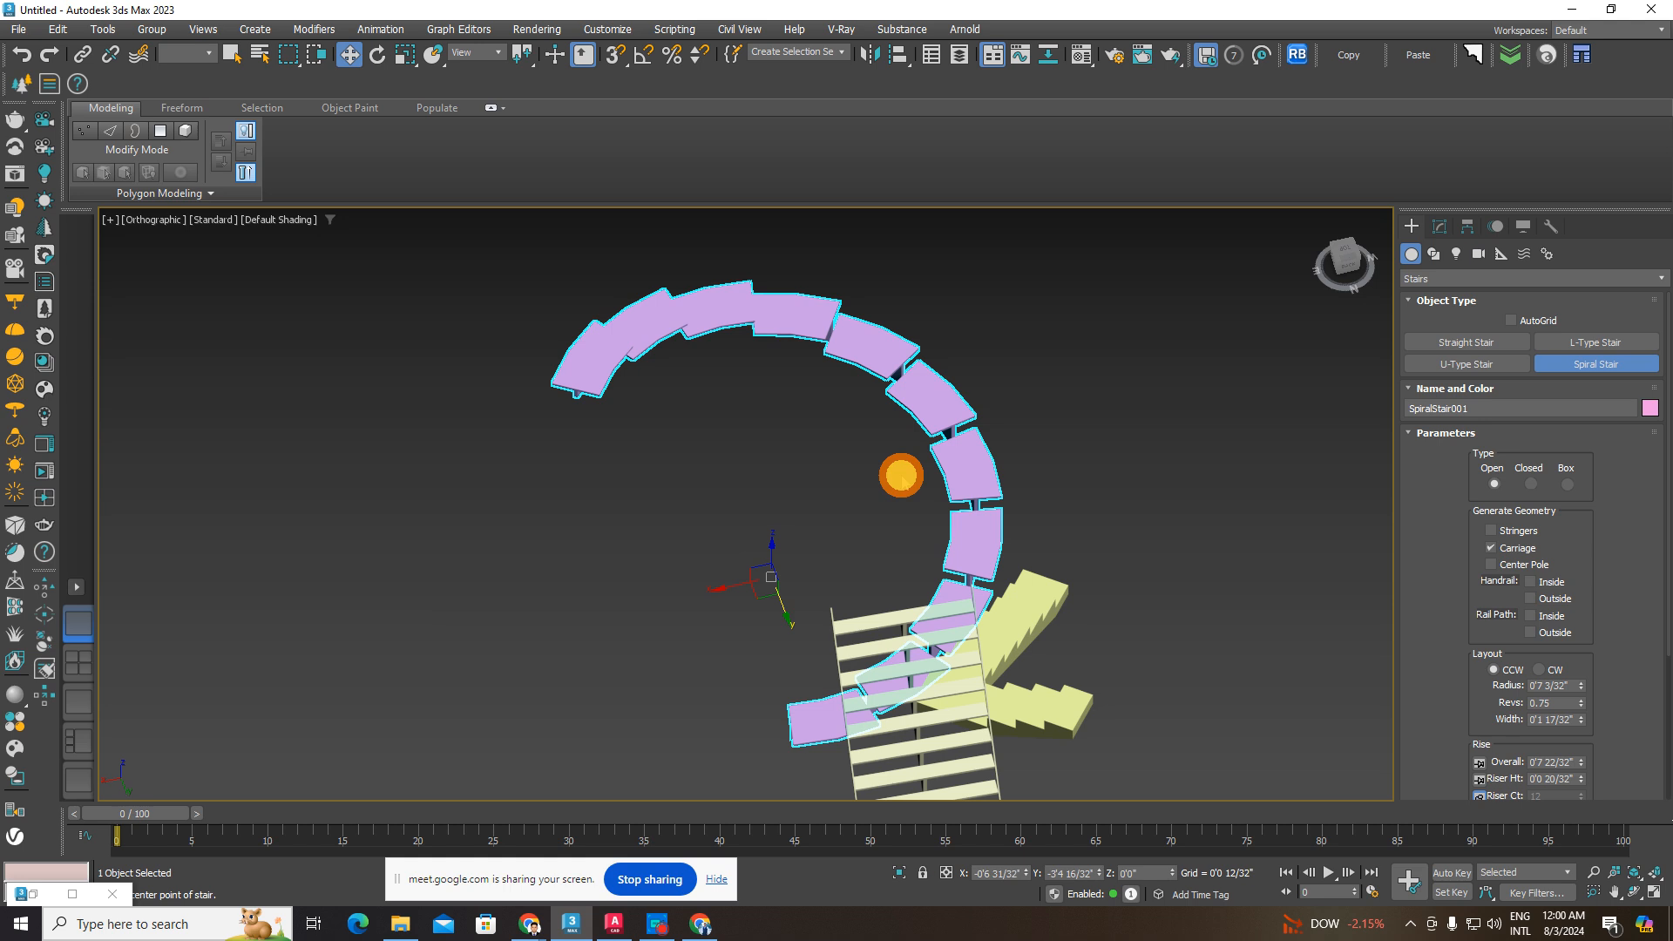
pyautogui.moveTo(788, 573); pyautogui.dragTo(538, 579)
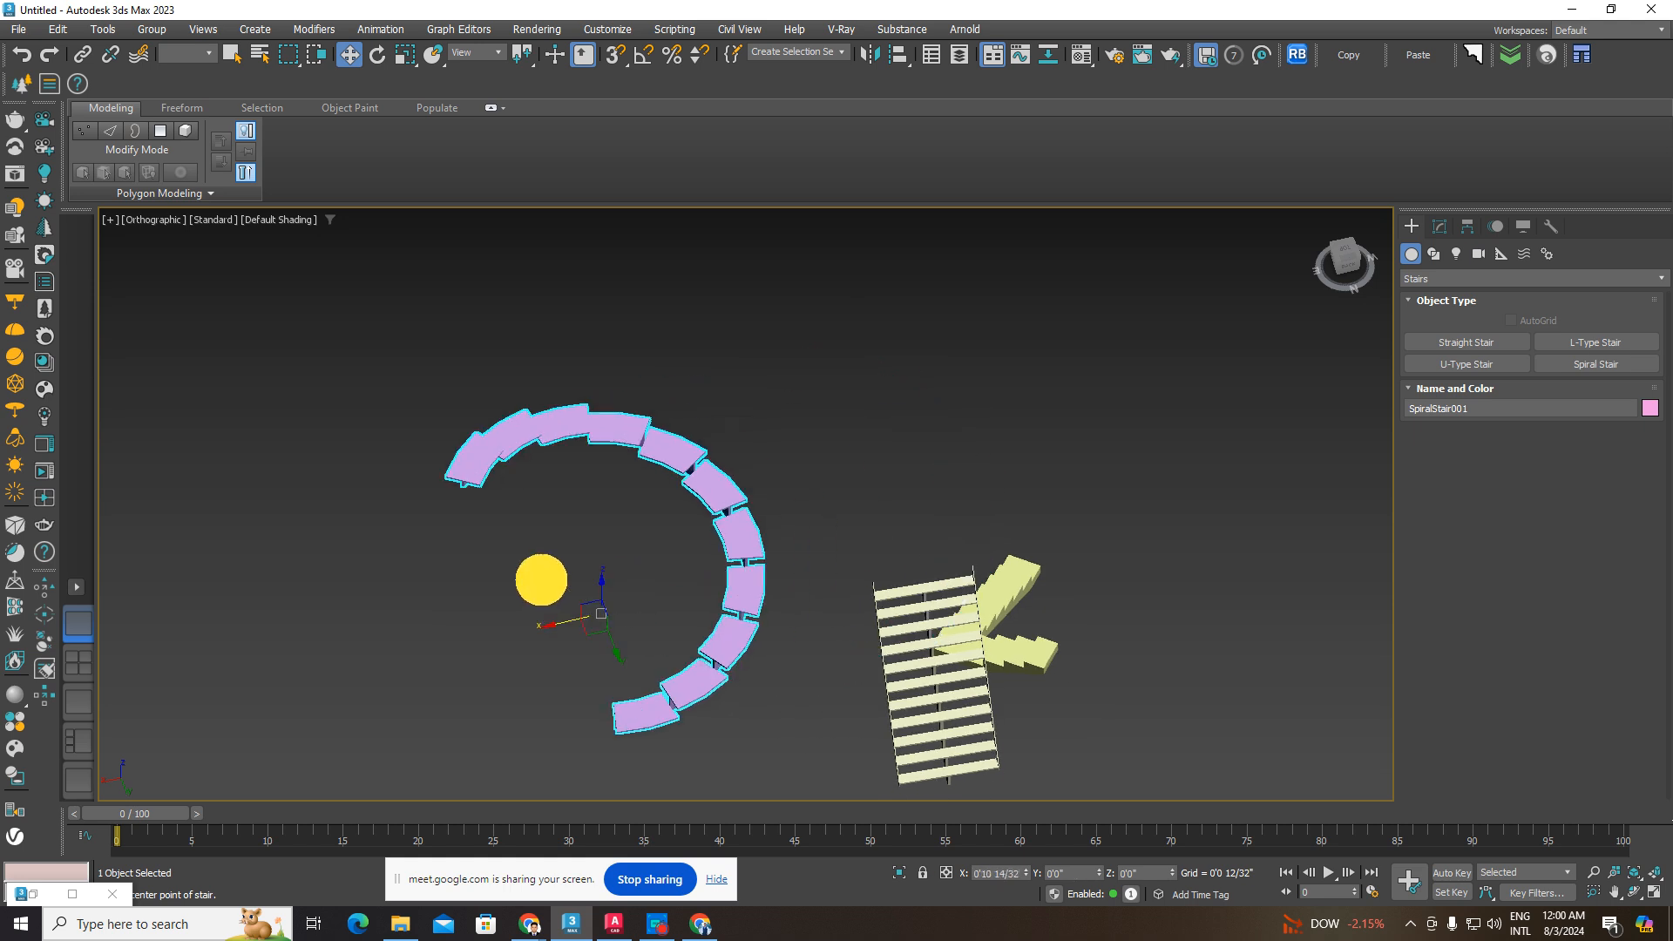
pyautogui.click(750, 534)
pyautogui.click(737, 533)
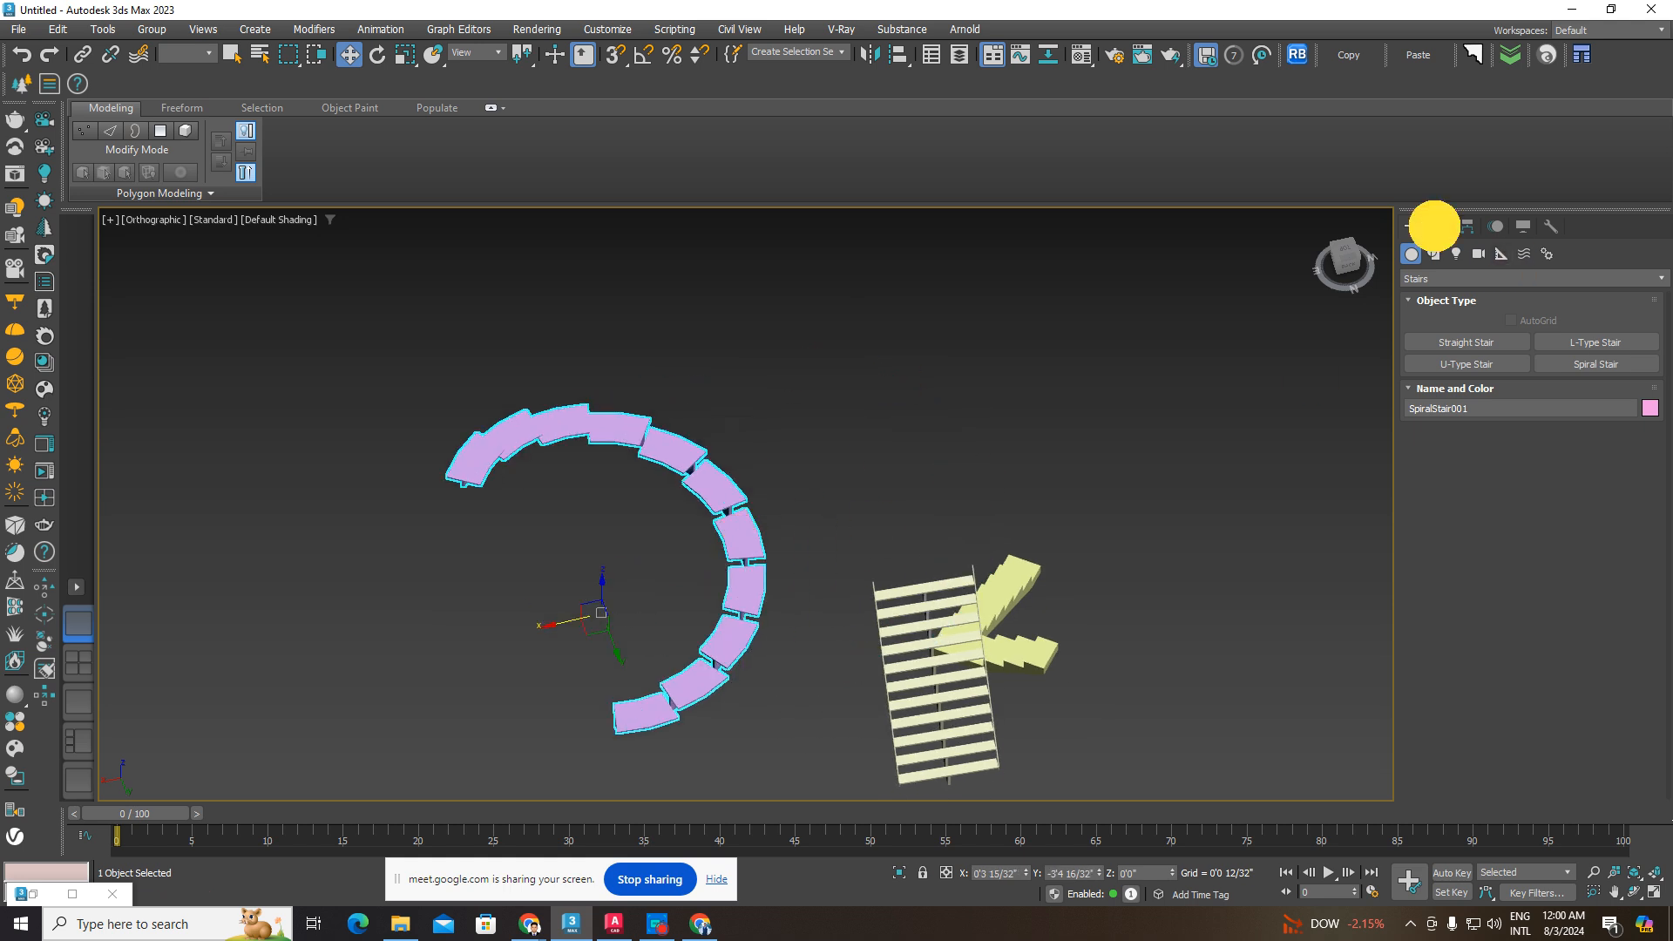
# - Change the spiral stair to the Box type and add stringers to it
pyautogui.click(1438, 226)
pyautogui.click(1531, 643)
pyautogui.click(1568, 642)
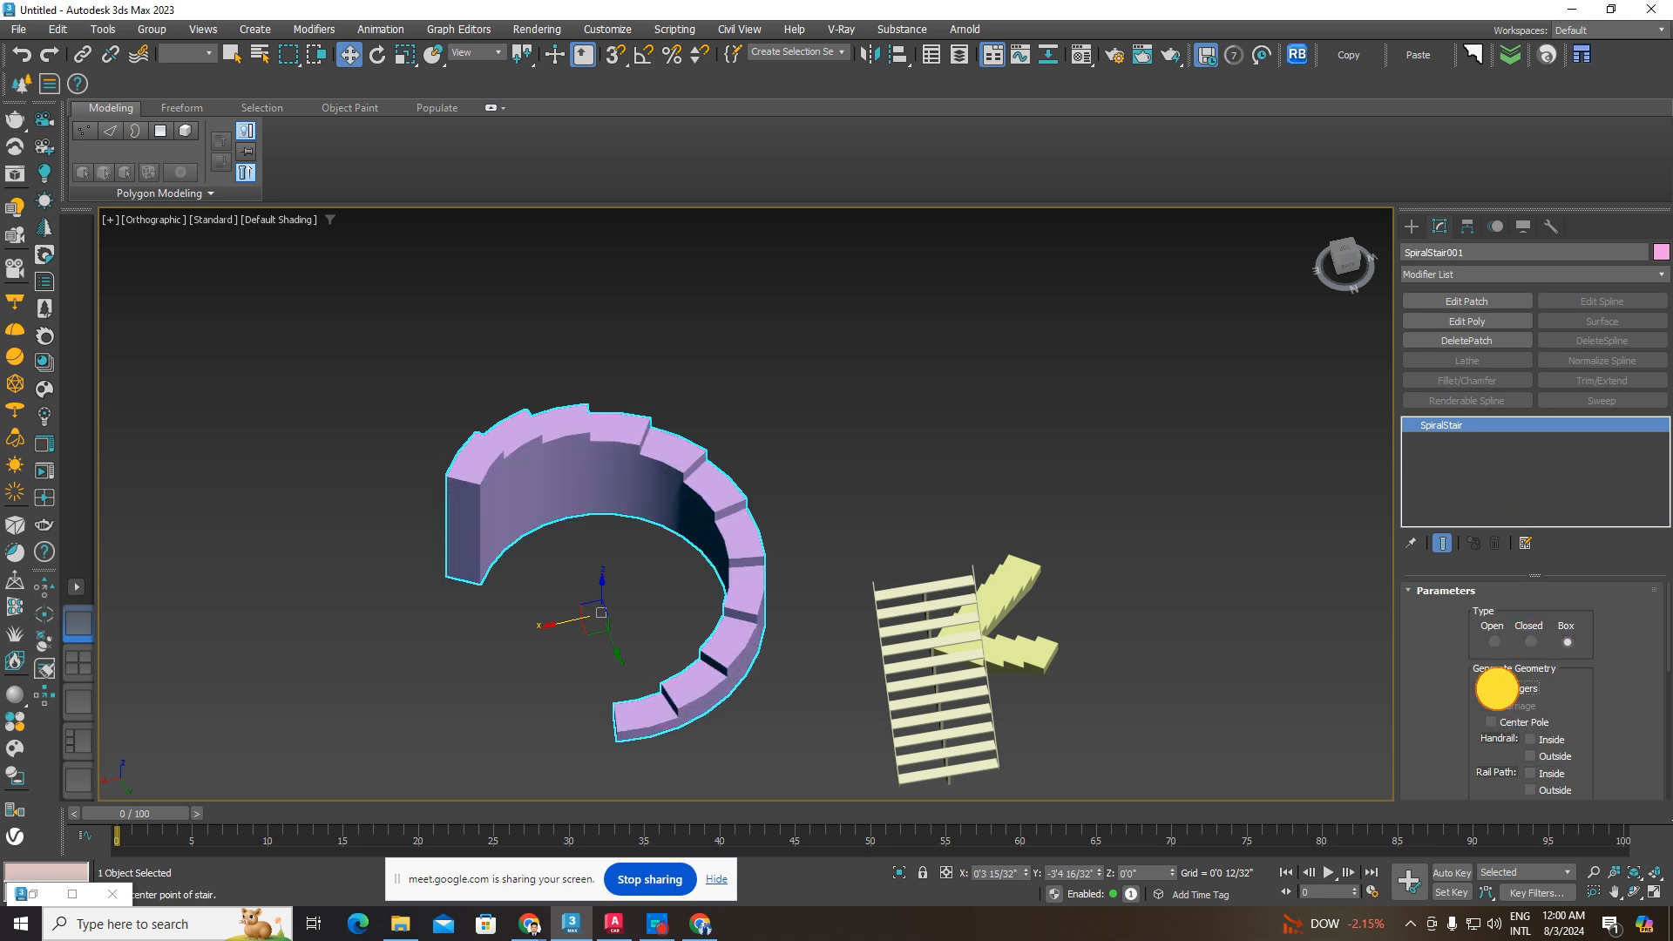
pyautogui.click(1491, 689)
pyautogui.scroll(5, 859, 486)
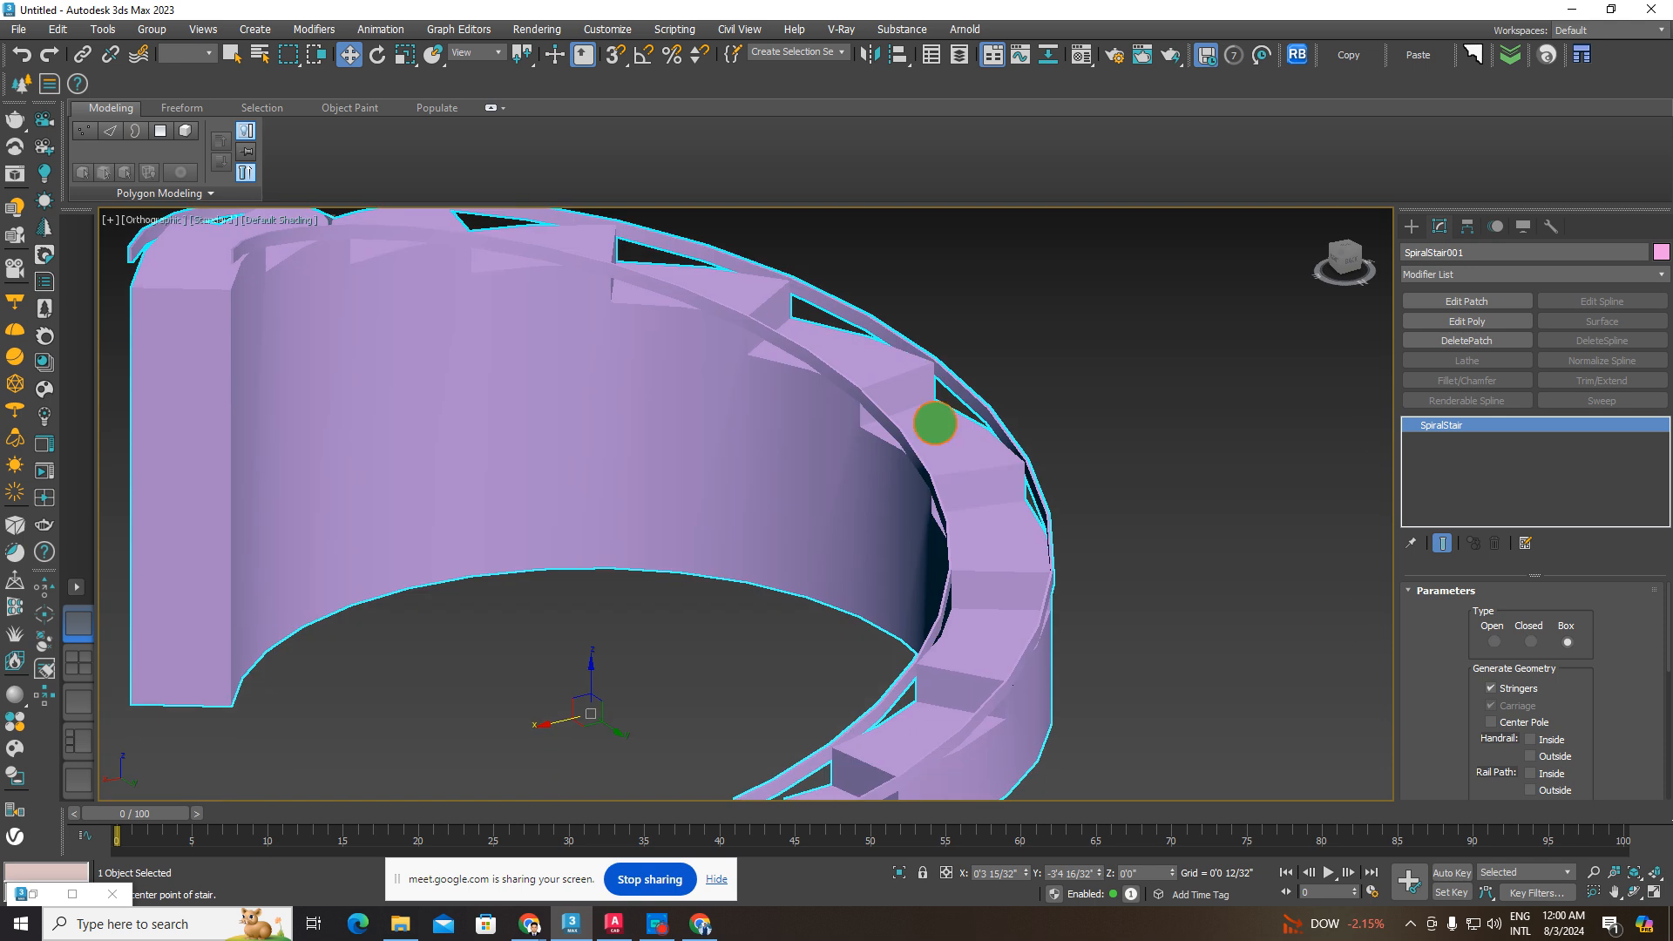
# - Add inside and outside handrails to the spiral stair and view them from the side
pyautogui.click(1532, 740)
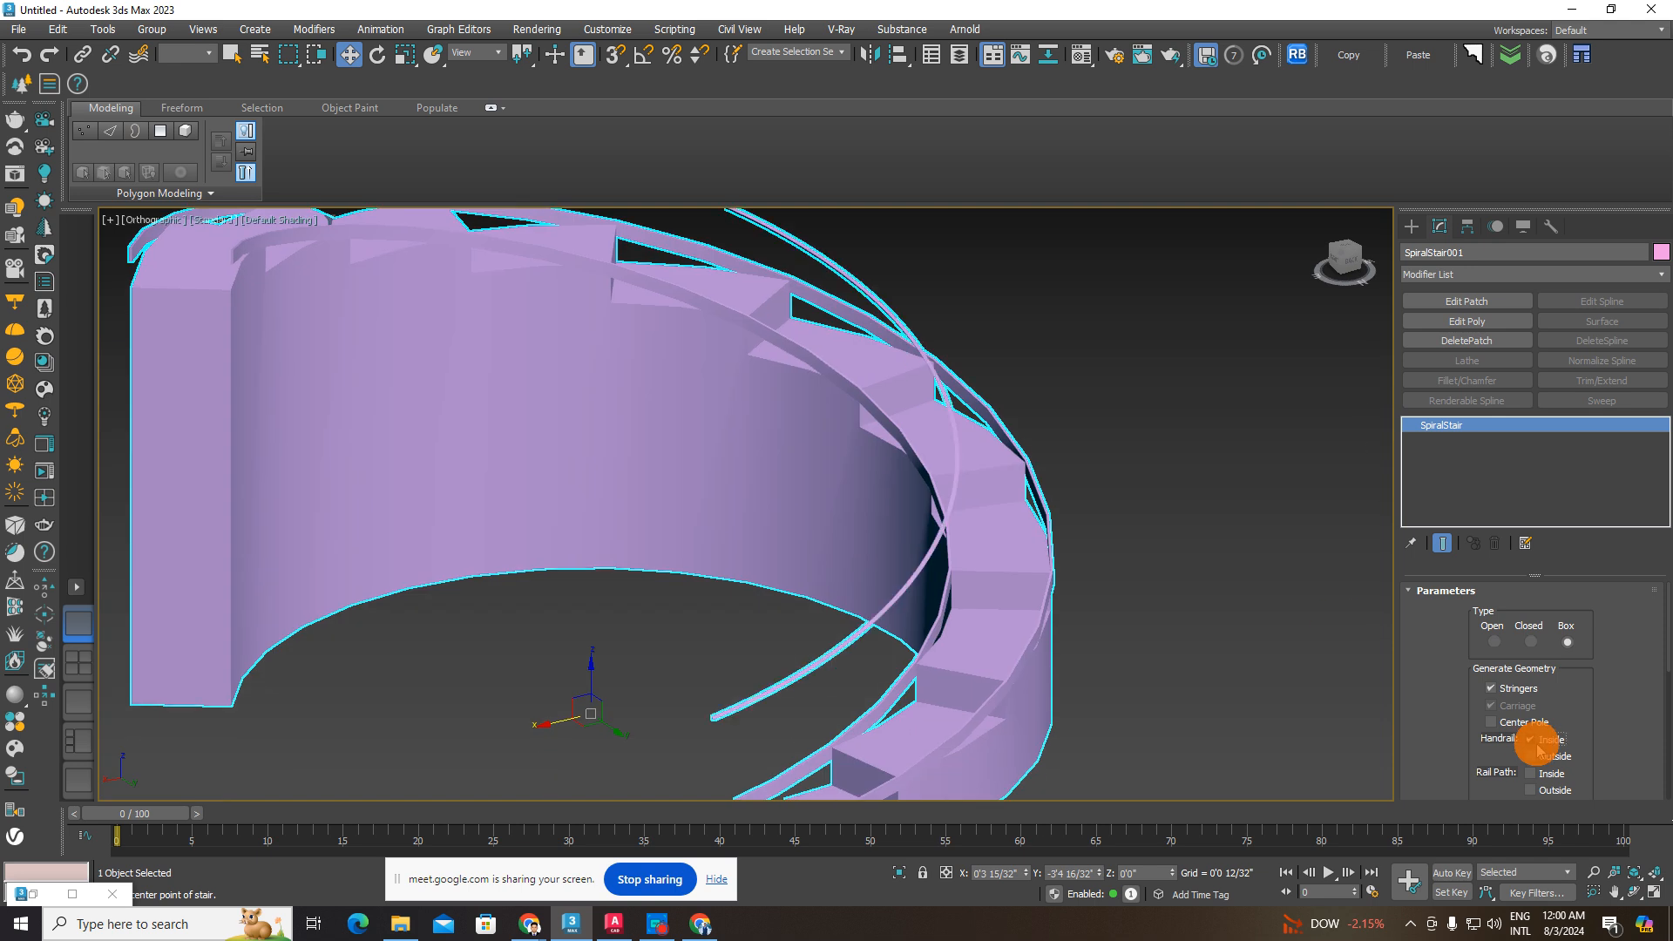
pyautogui.click(1531, 756)
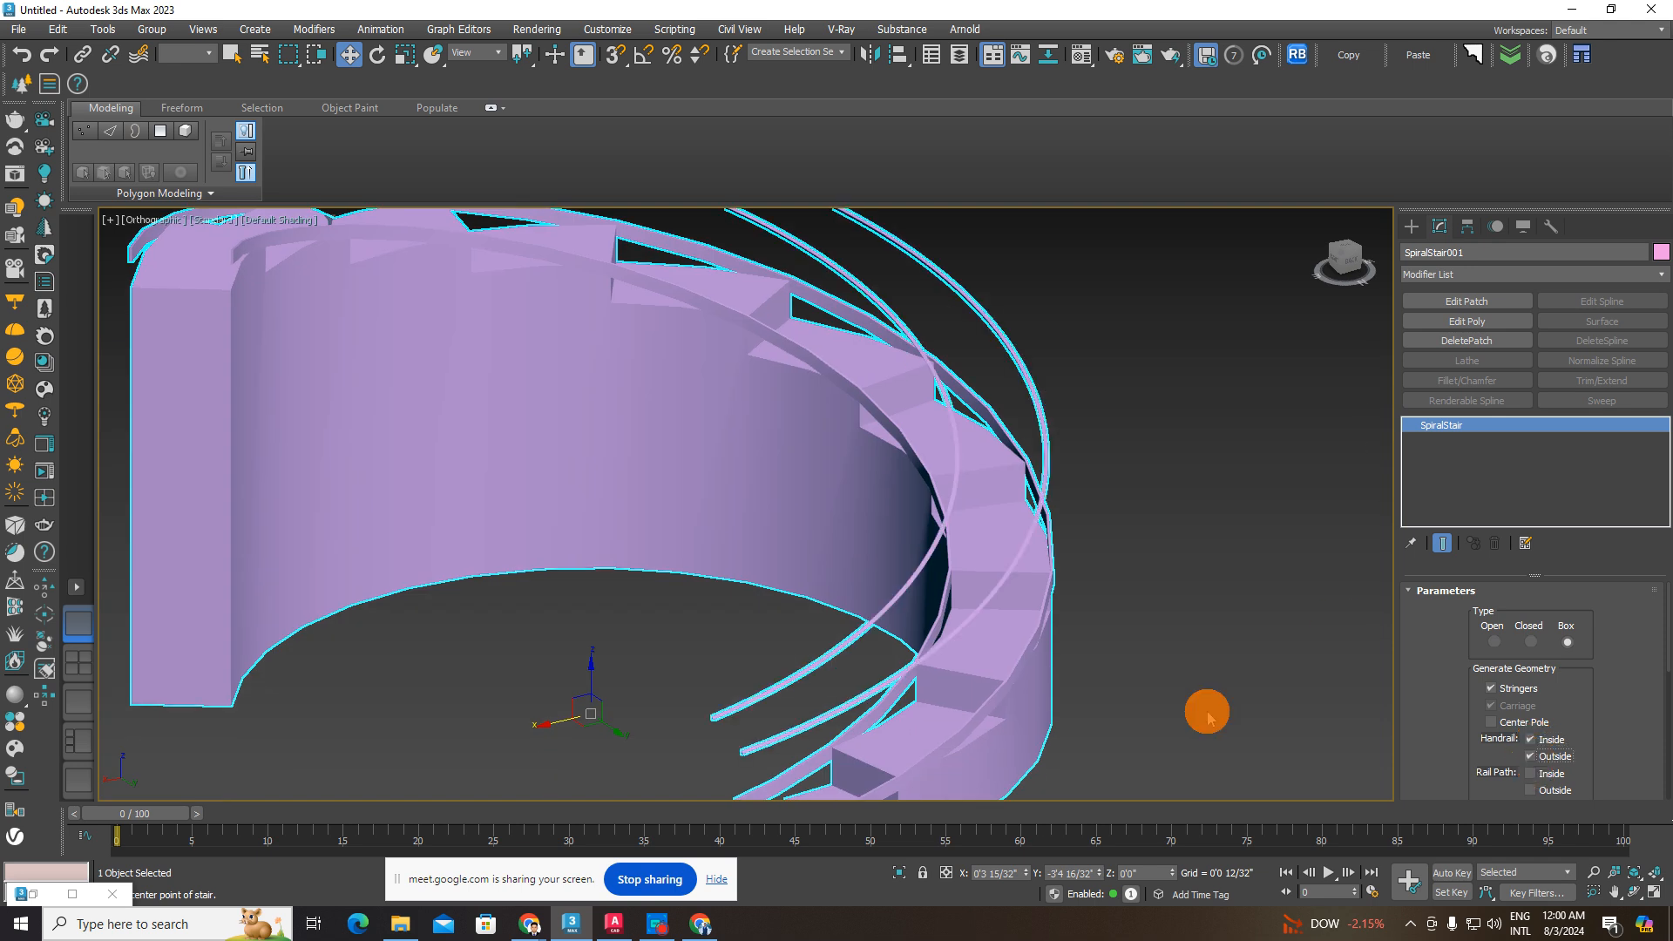
pyautogui.keyDown('alt'); pyautogui.moveTo(1209, 718); pyautogui.dragTo(1089, 566, button='middle'); pyautogui.keyUp('alt')
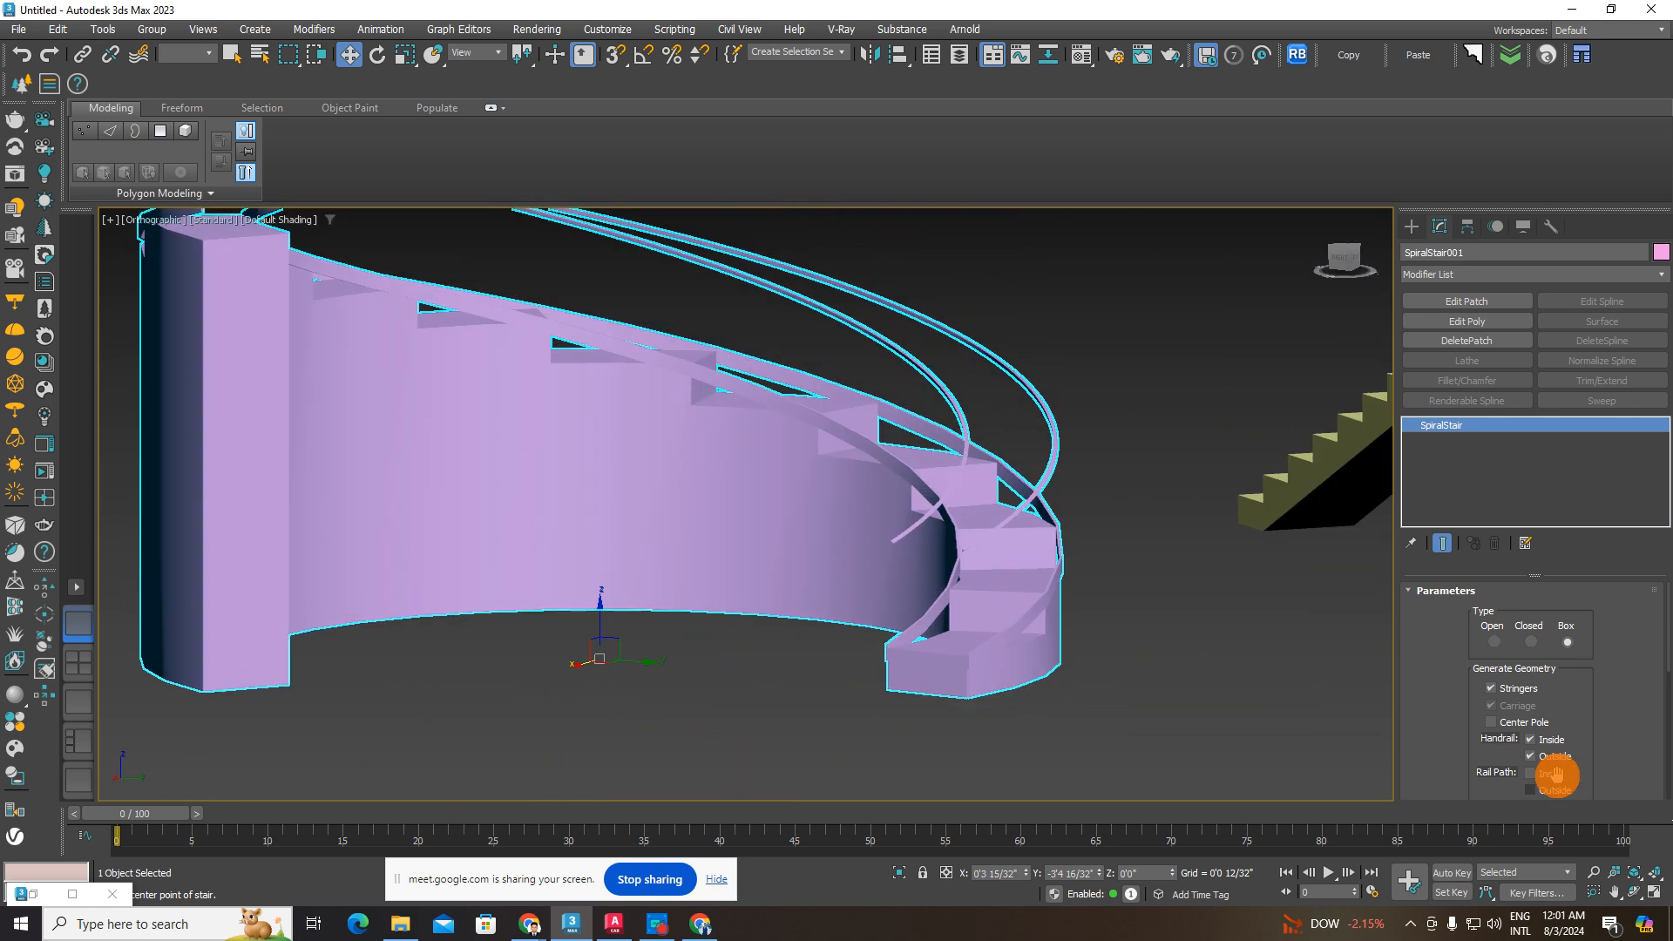
# - Reduce the spiral stair's radius to 0'5 17/32" and adjust its riser height
pyautogui.moveTo(1665, 646); pyautogui.dragTo(1647, 713)
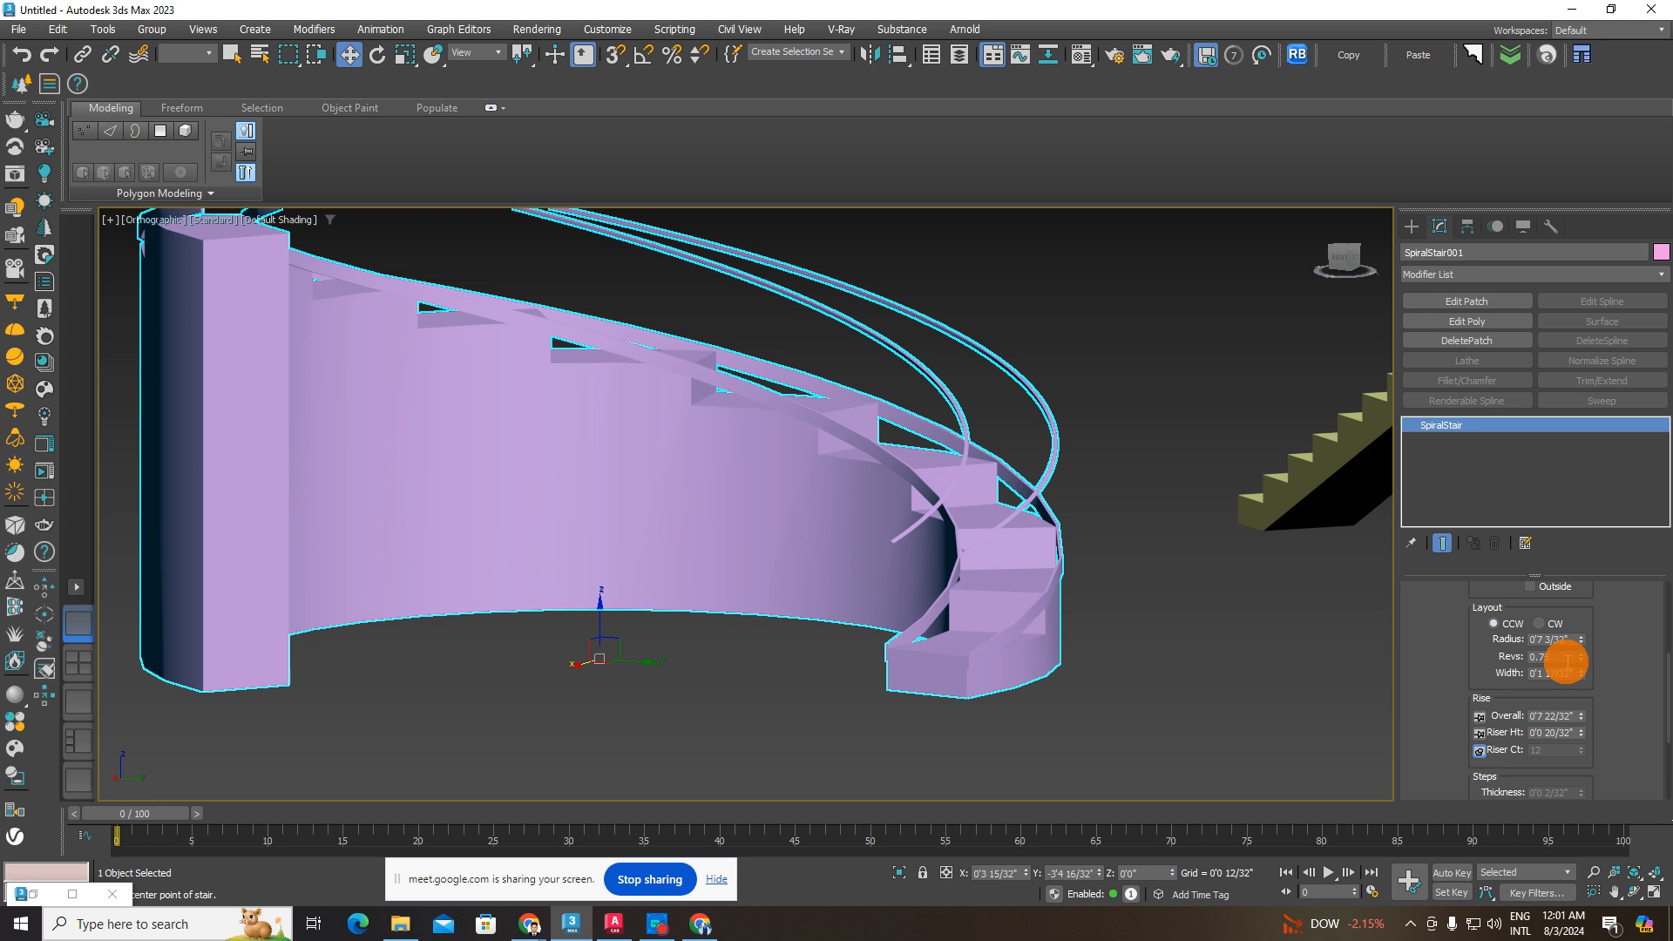
pyautogui.moveTo(1583, 644)
pyautogui.mouseDown()
pyautogui.moveTo(1580, 571)
pyautogui.moveTo(1587, 703)
pyautogui.moveTo(1602, 659)
pyautogui.mouseUp()
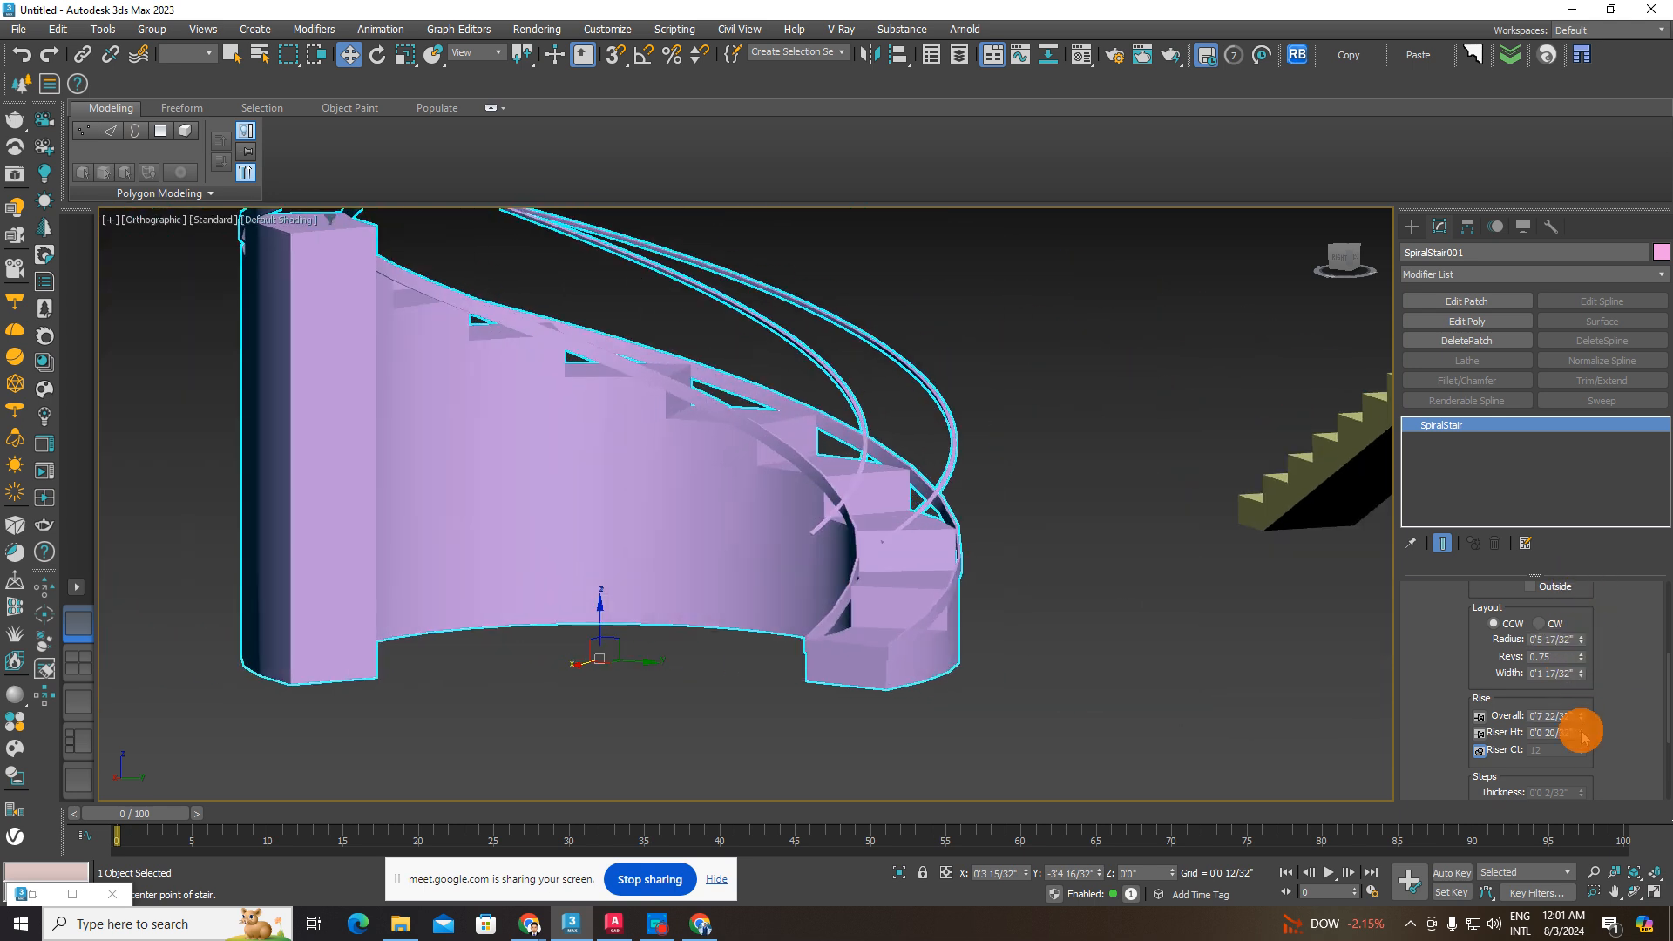
pyautogui.moveTo(1582, 736)
pyautogui.mouseDown()
pyautogui.moveTo(1584, 657)
pyautogui.moveTo(1583, 758)
pyautogui.moveTo(1594, 682)
pyautogui.moveTo(1592, 755)
pyautogui.moveTo(1592, 738)
pyautogui.mouseUp()
pyautogui.scroll(-3, 1072, 601)
pyautogui.click(1073, 609)
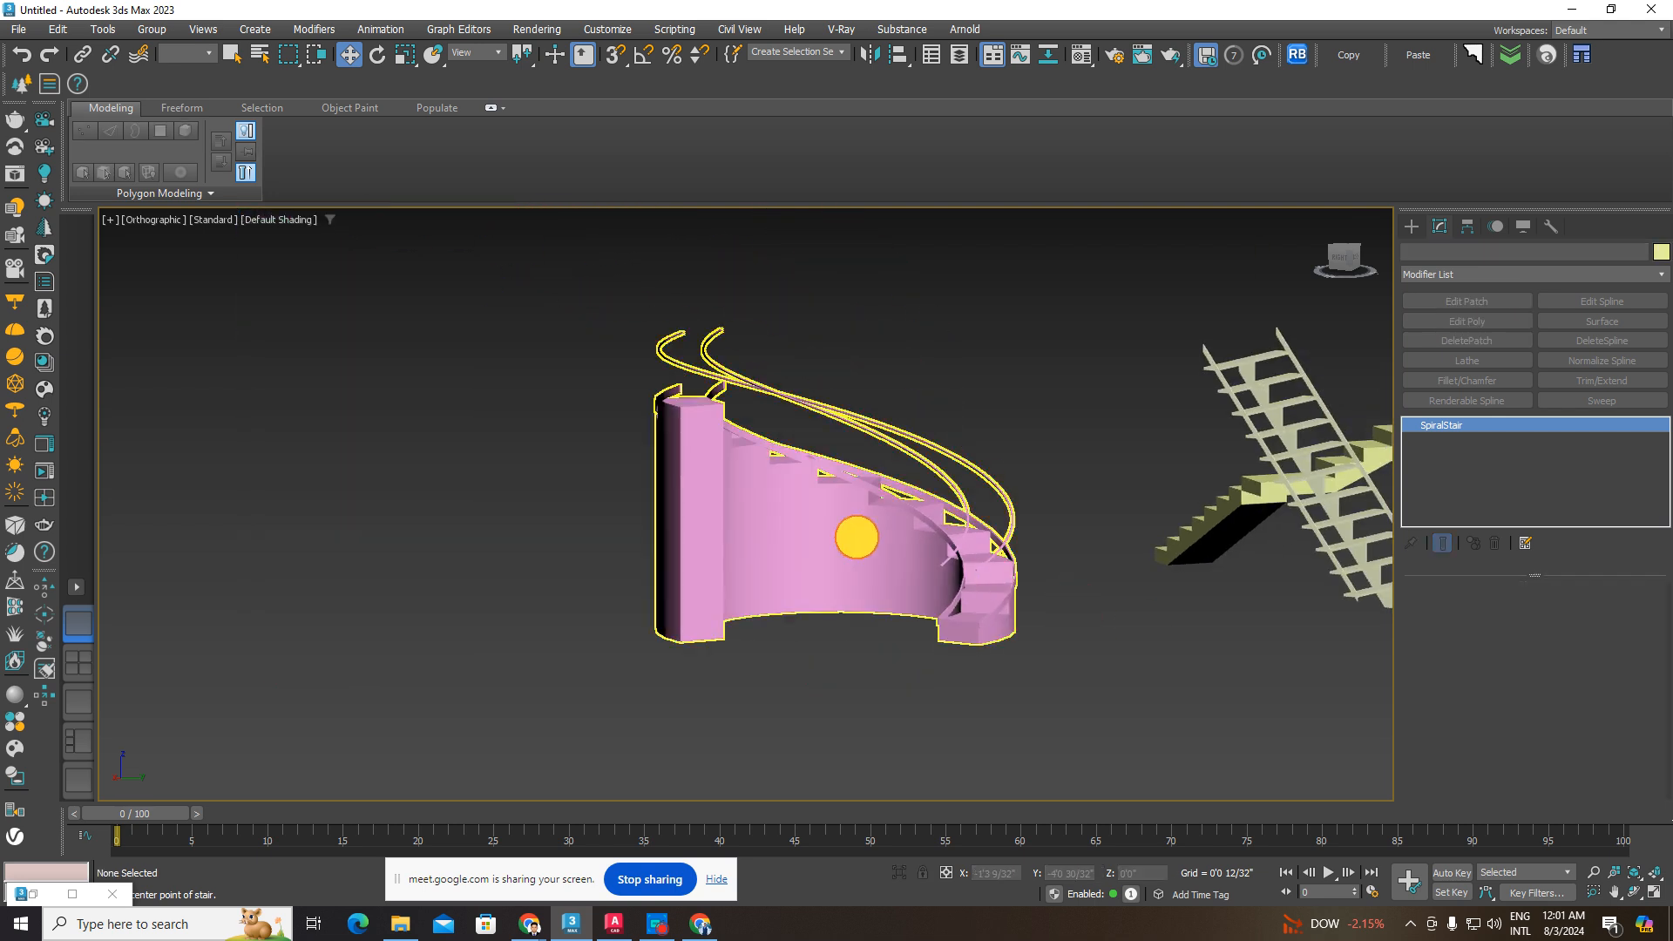
# - Select the spiral, straight and L-type stairs together and delete them
pyautogui.click(857, 537)
pyautogui.moveTo(857, 549)
pyautogui.keyDown('alt'); pyautogui.mouseDown(button='middle')
pyautogui.moveTo(836, 646)
pyautogui.moveTo(886, 649)
pyautogui.mouseUp(button='middle'); pyautogui.keyUp('alt')
pyautogui.scroll(-5, 953, 619)
pyautogui.moveTo(1109, 431); pyautogui.dragTo(1031, 527)
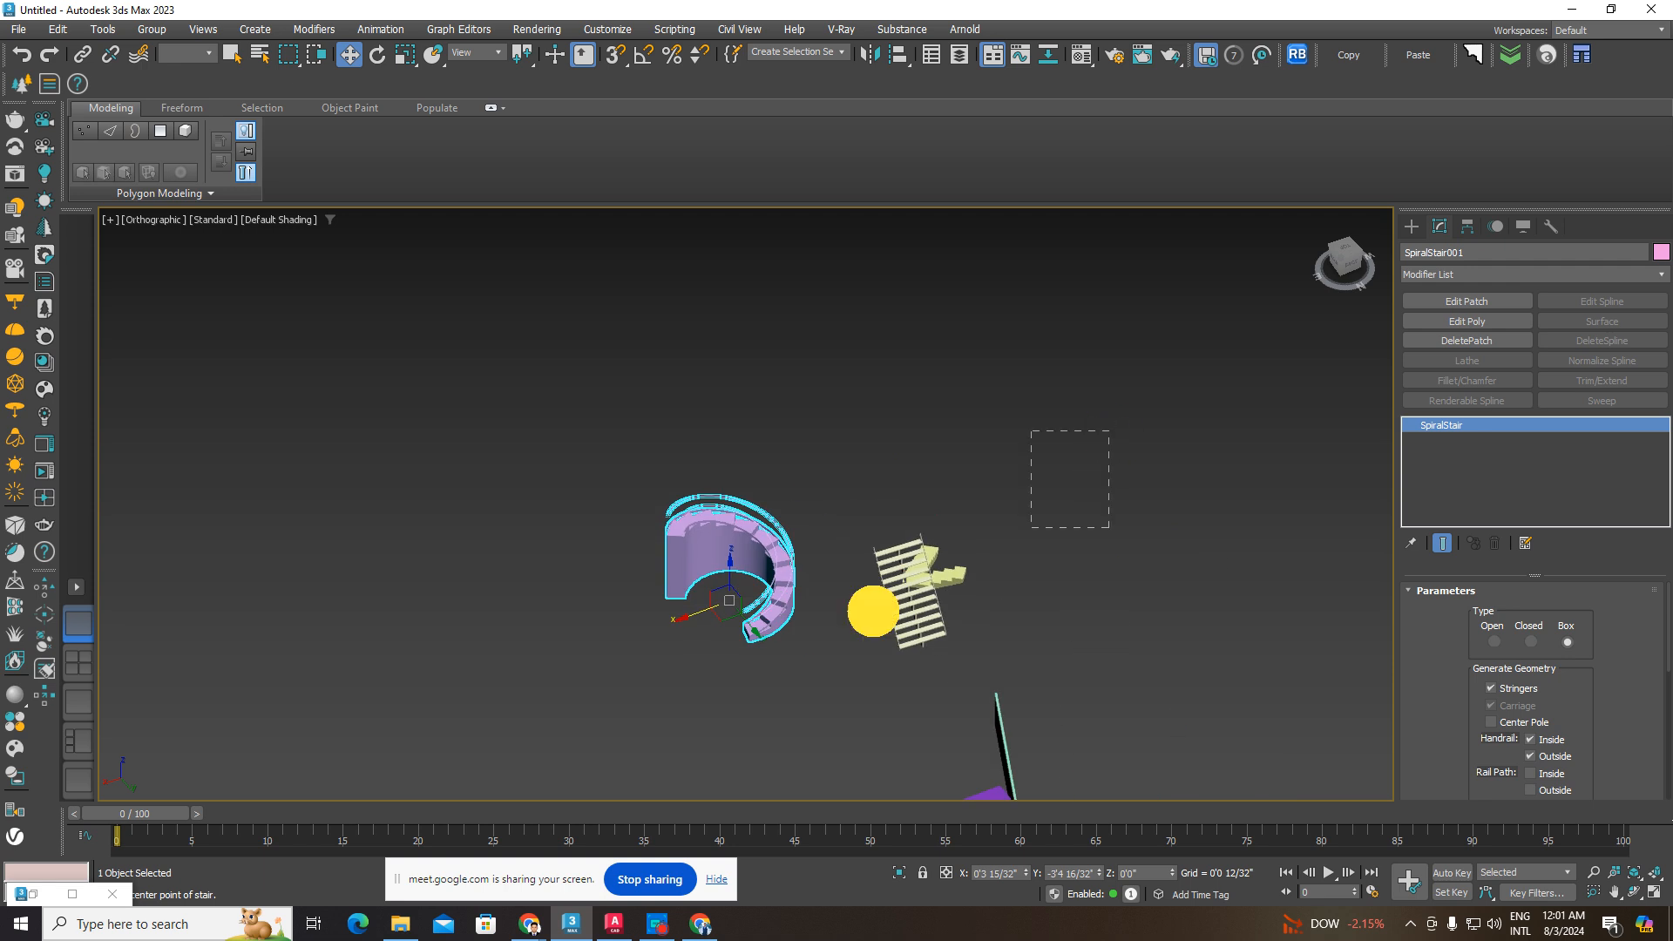
pyautogui.moveTo(873, 611); pyautogui.dragTo(420, 662)
pyautogui.press('Delete')
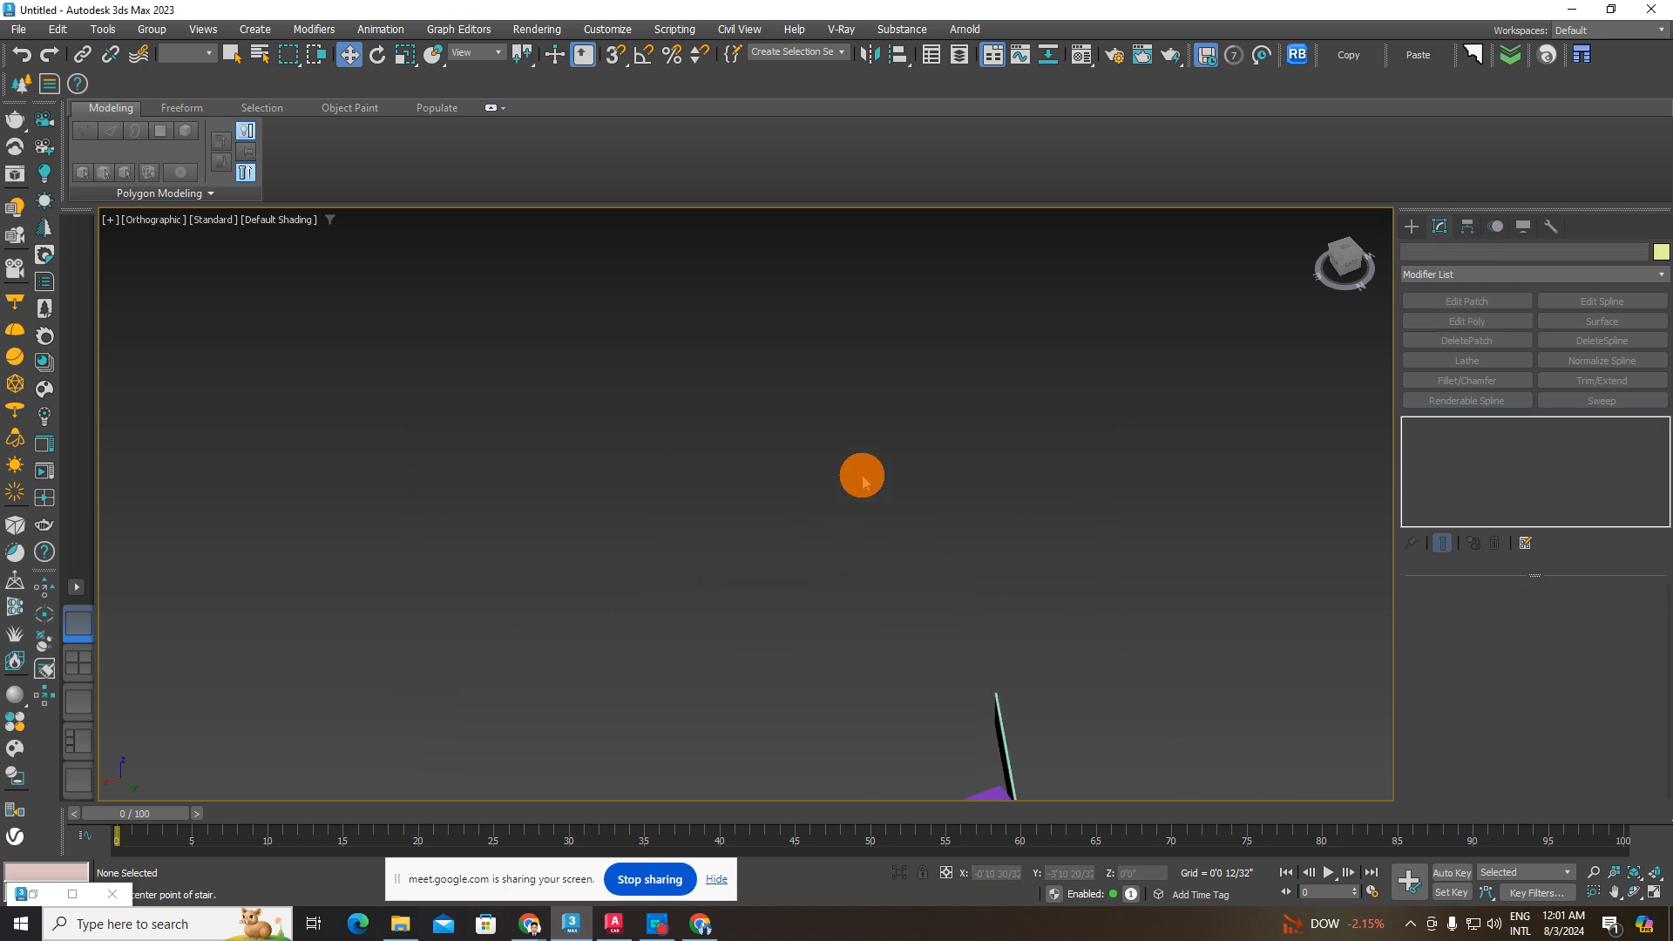
# - Look through the Corona and Fluids object types among the geometry creation categories
pyautogui.click(1412, 228)
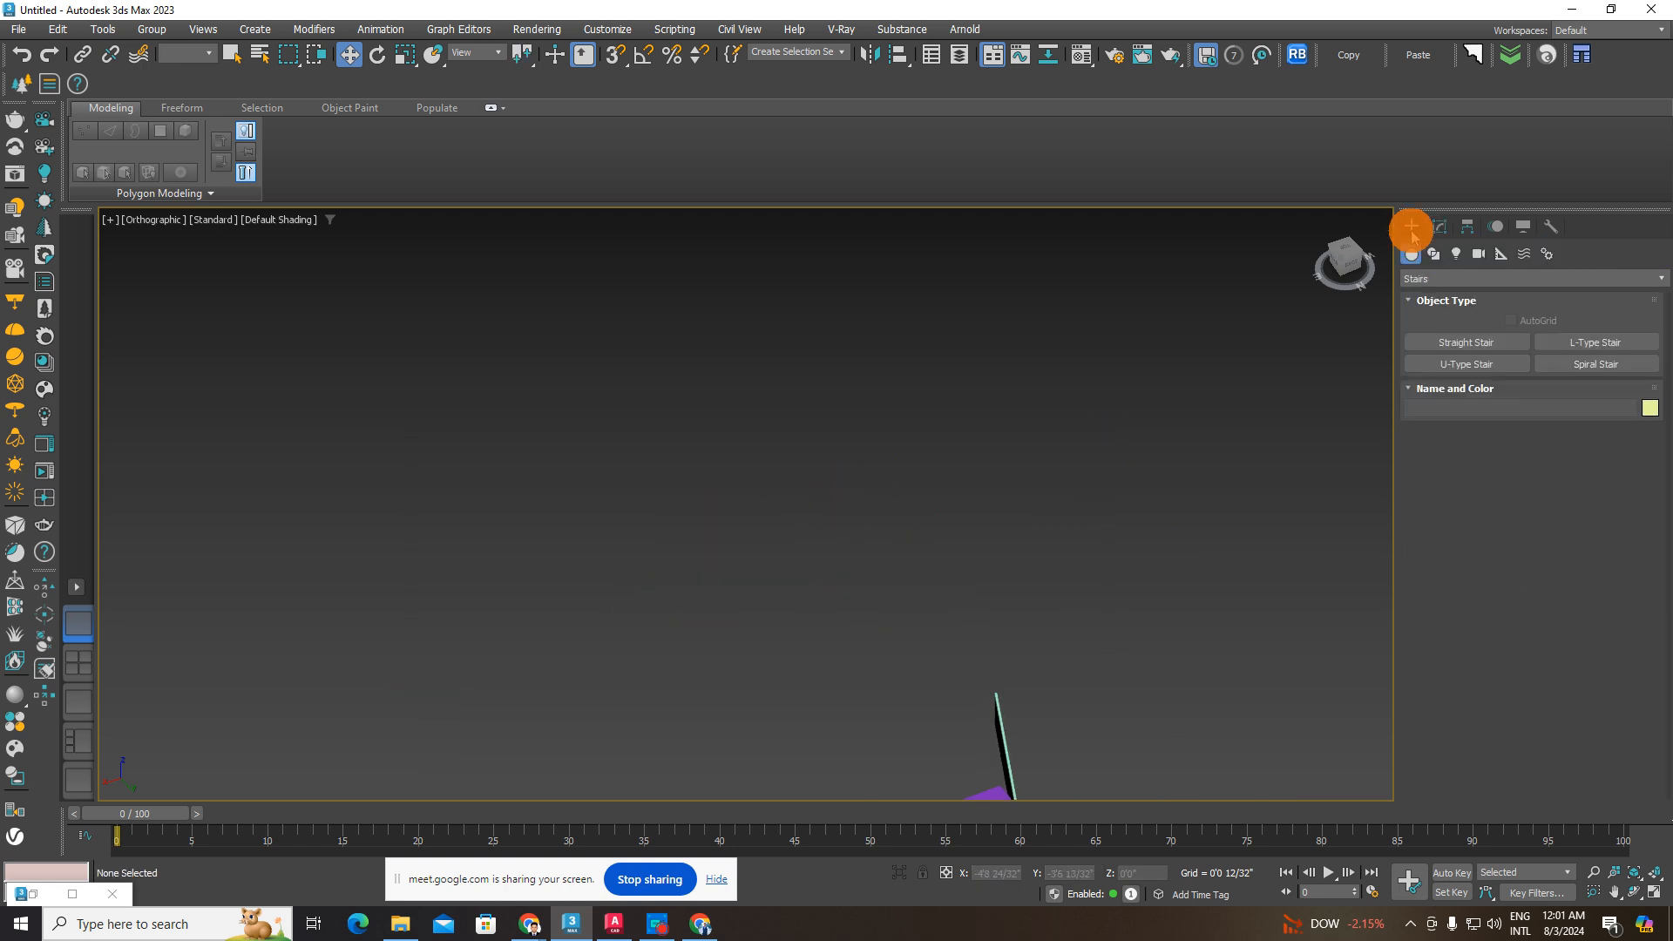
pyautogui.click(1464, 277)
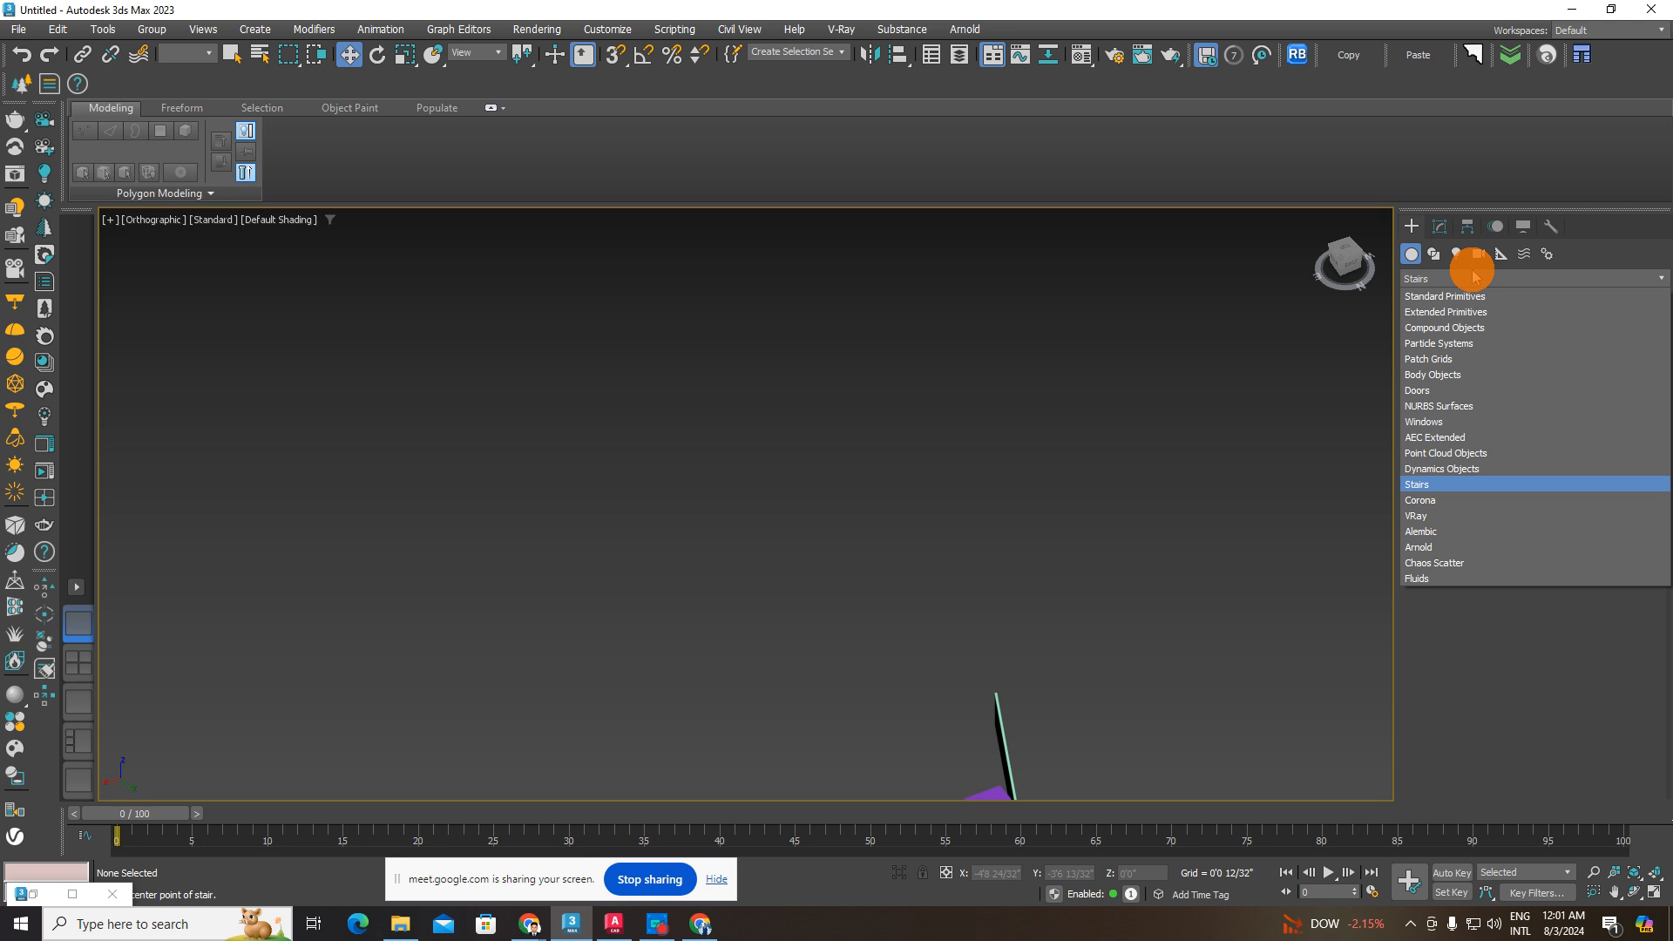
pyautogui.click(1416, 502)
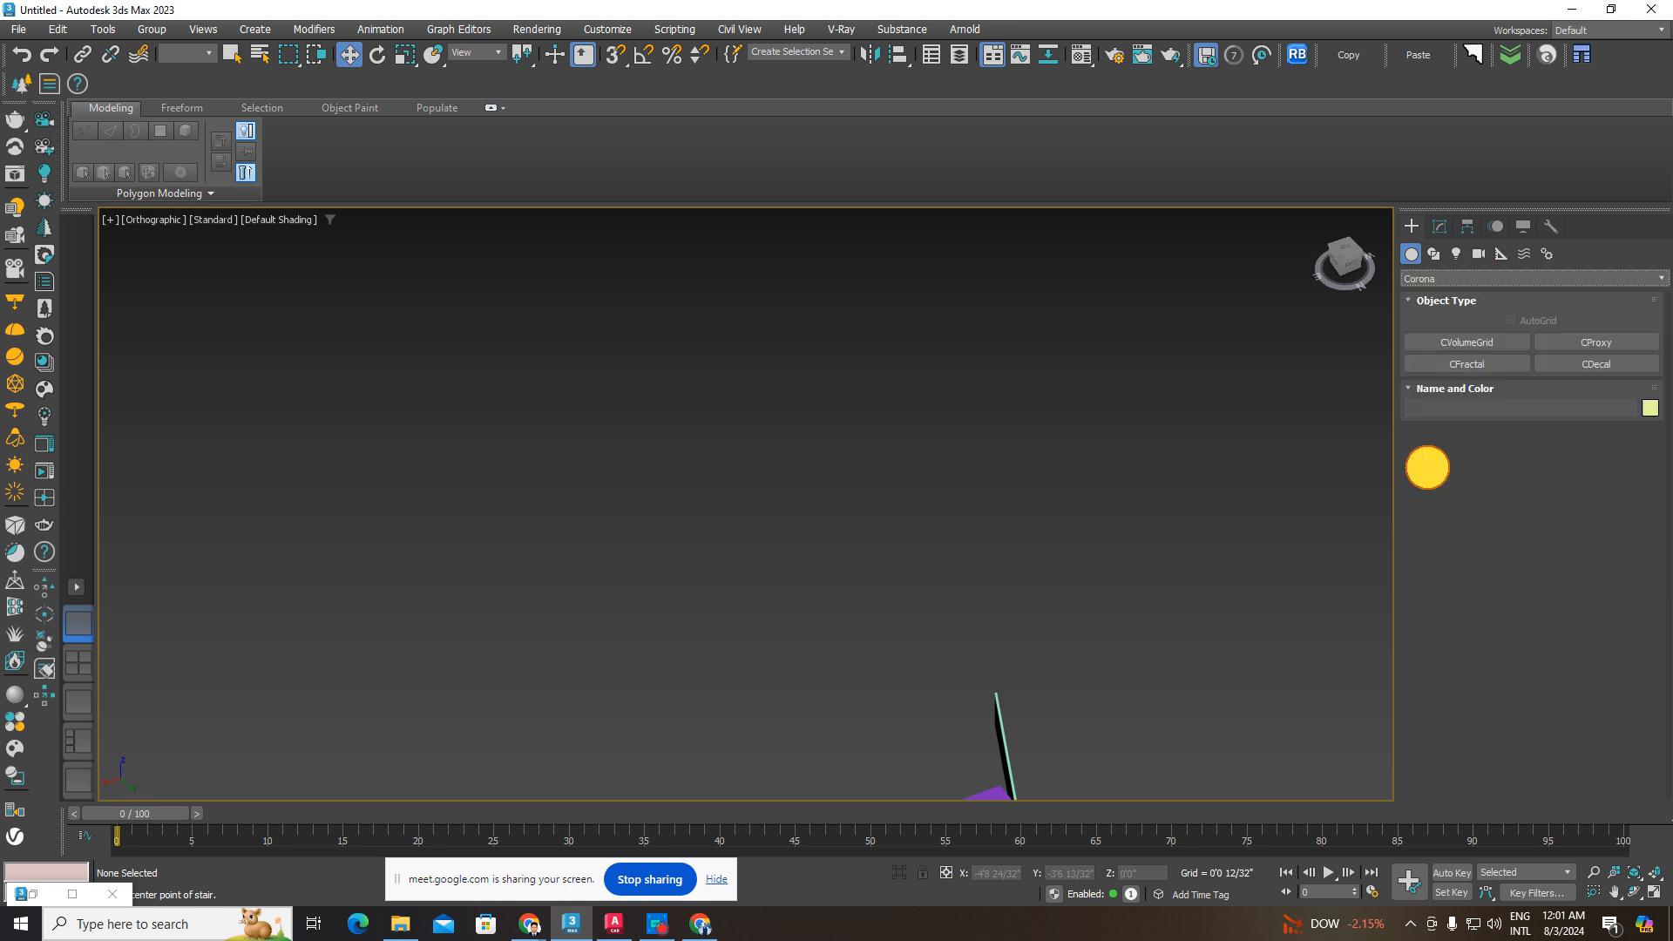
pyautogui.click(1456, 278)
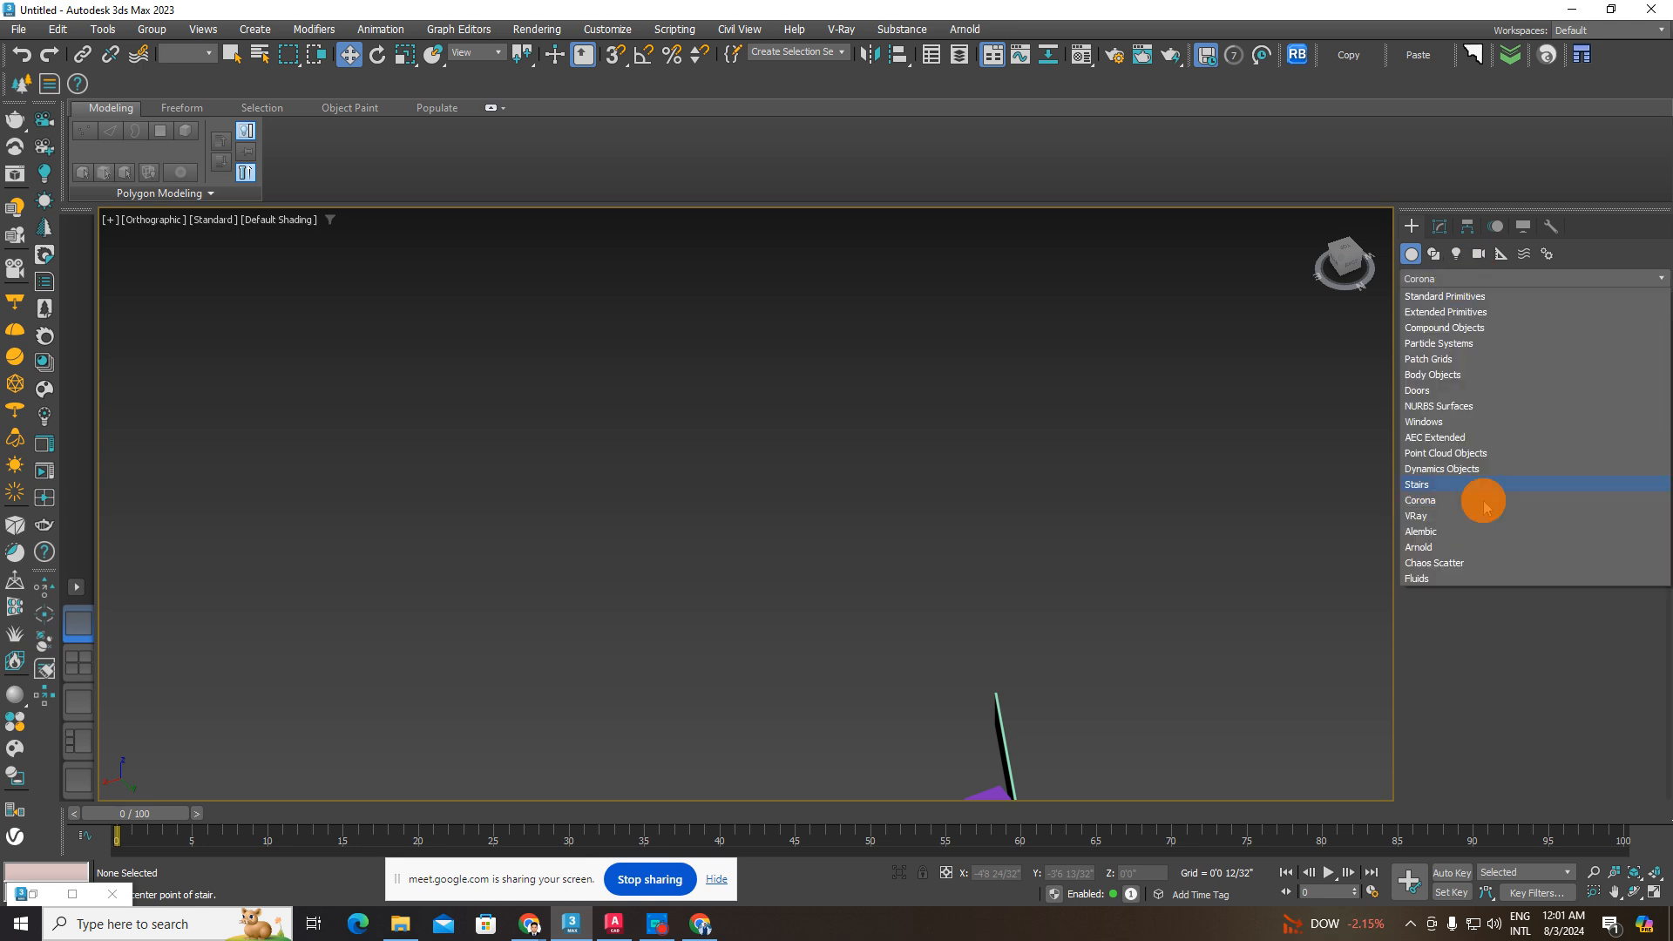
pyautogui.click(1431, 580)
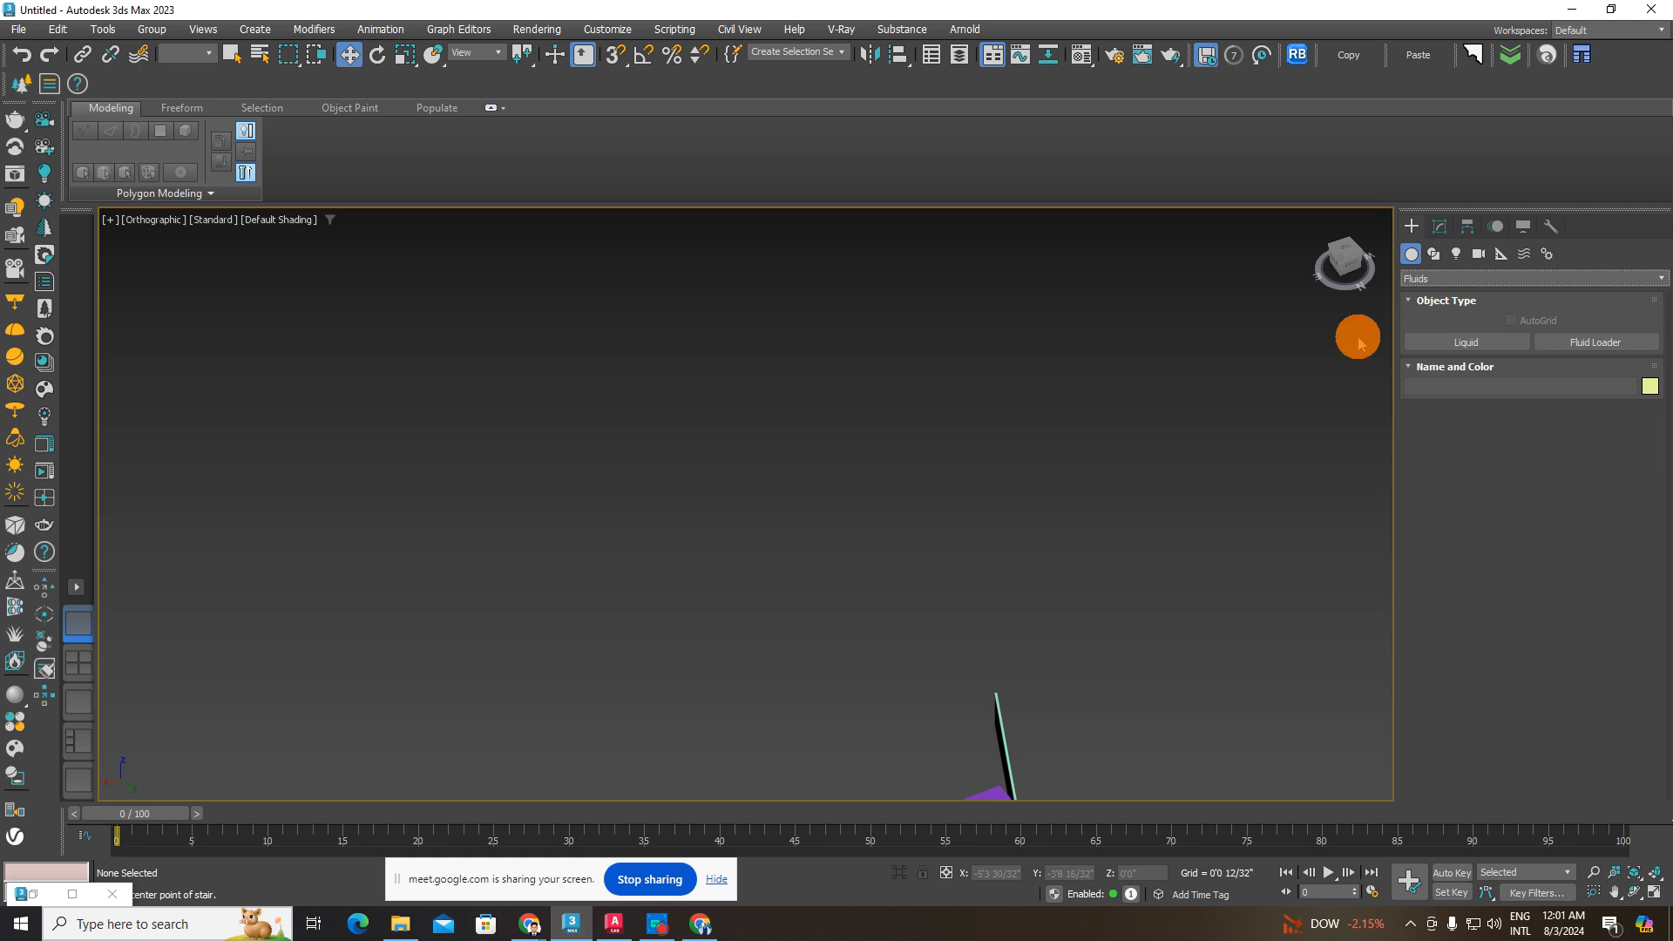
pyautogui.click(1467, 342)
pyautogui.moveTo(1106, 449); pyautogui.dragTo(1219, 494)
pyautogui.rightClick(1216, 483)
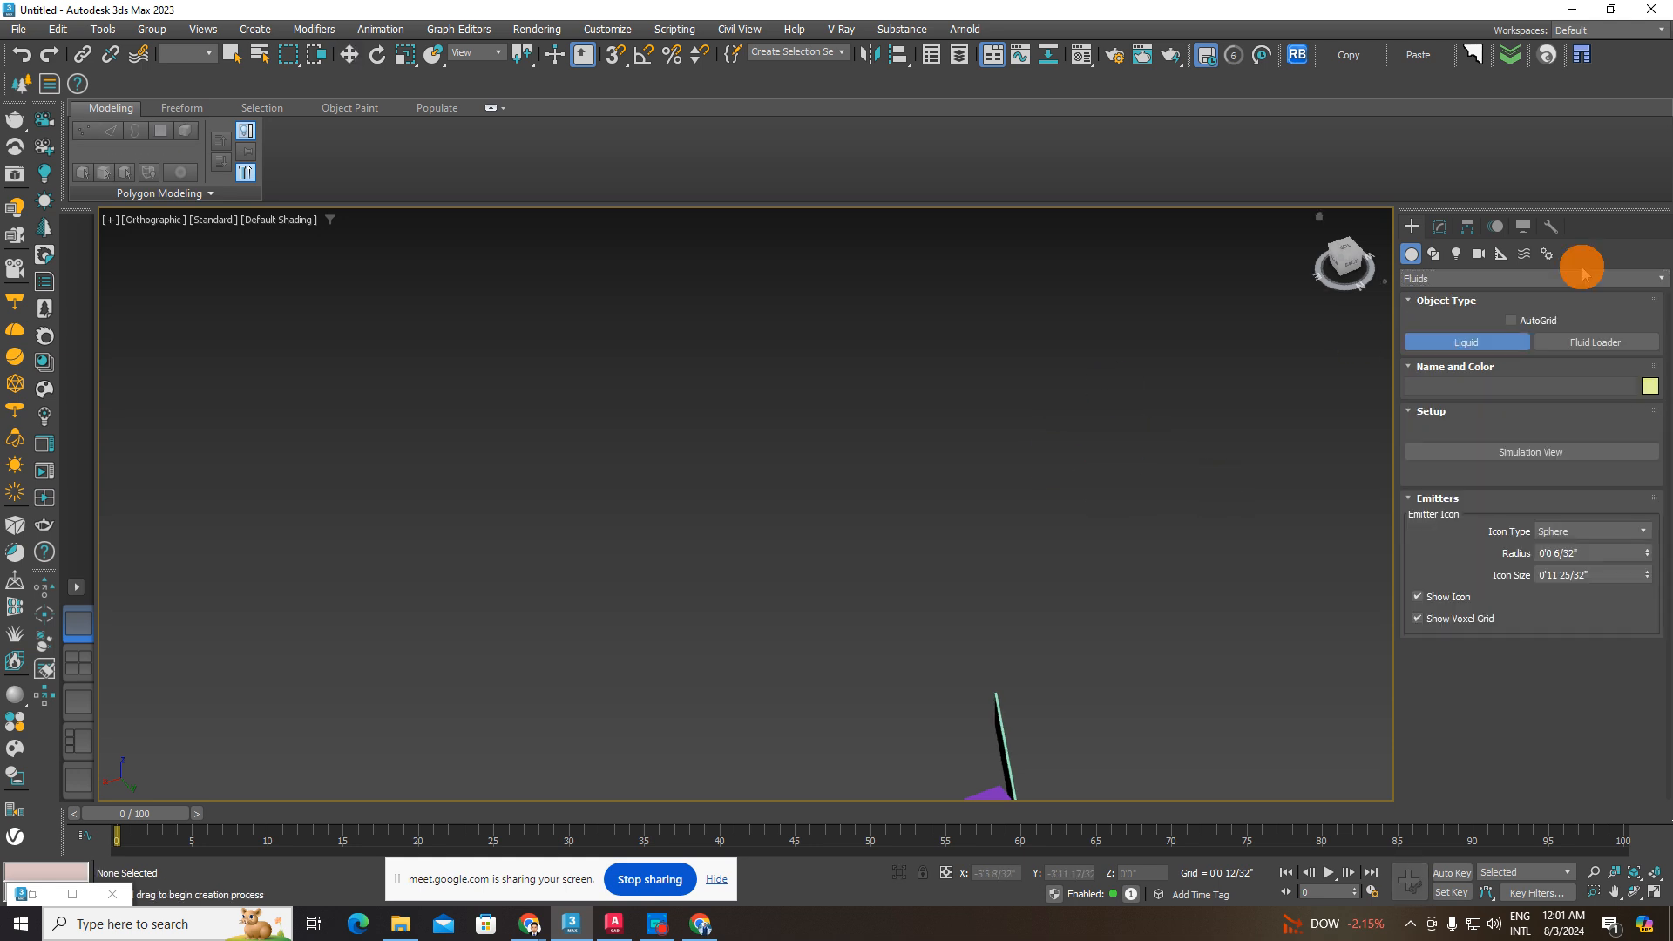
# - Return the geometry category to Standard Primitives and compare it with the spline shape types
pyautogui.click(1464, 279)
pyautogui.click(1449, 291)
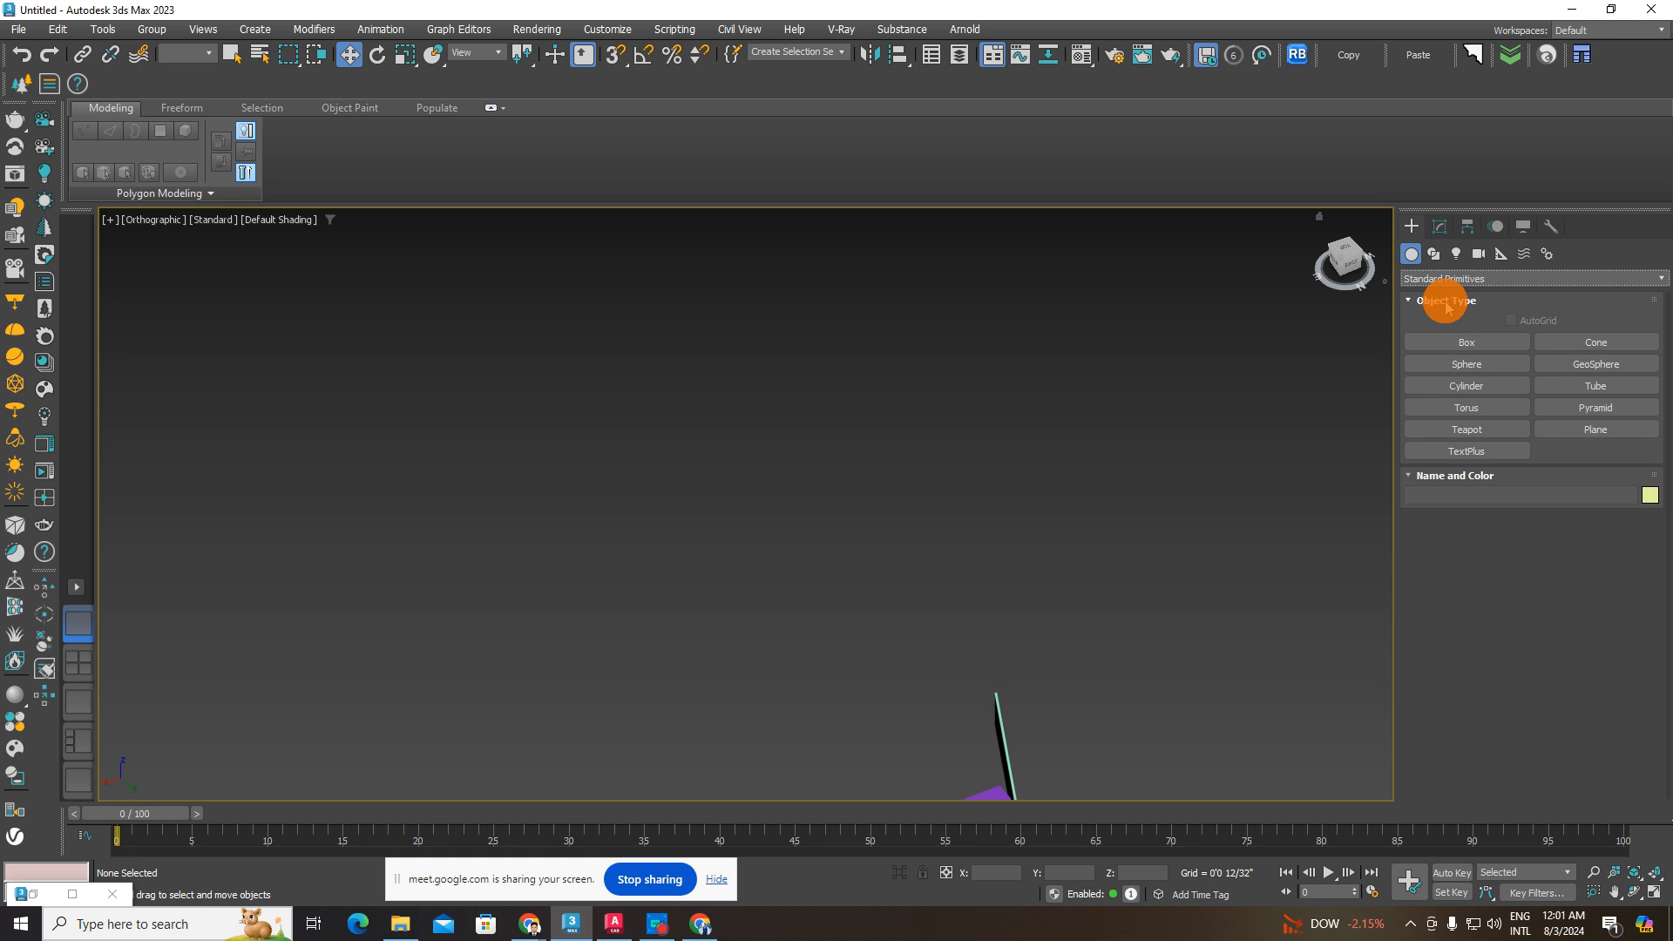
pyautogui.click(1435, 255)
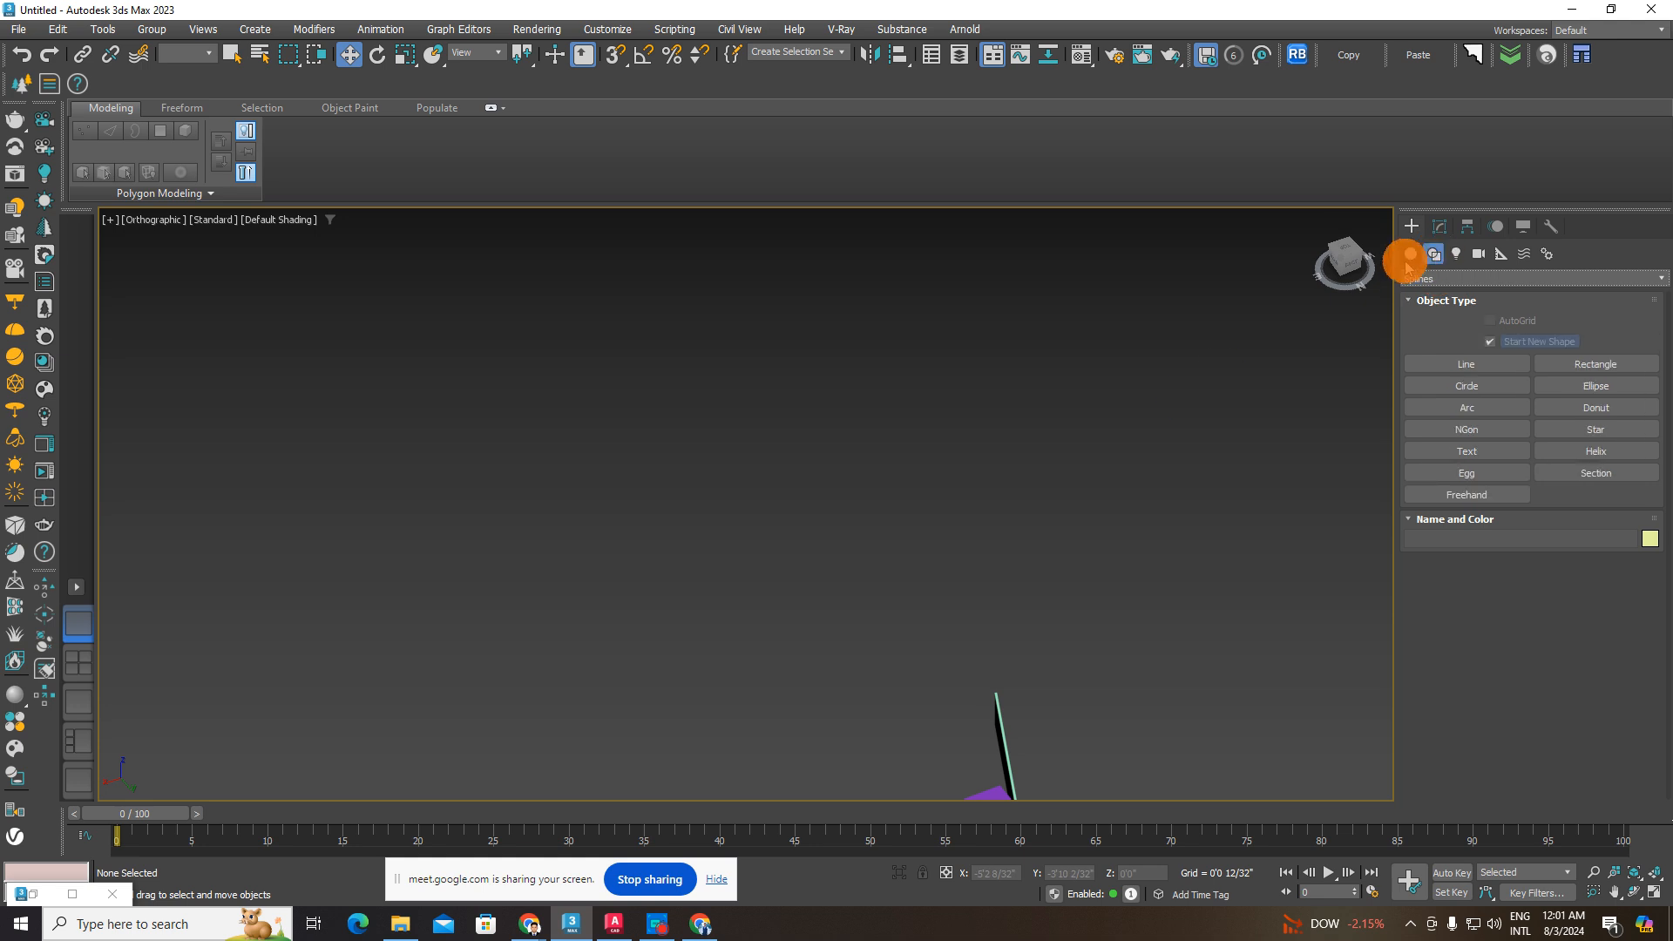
pyautogui.click(1410, 253)
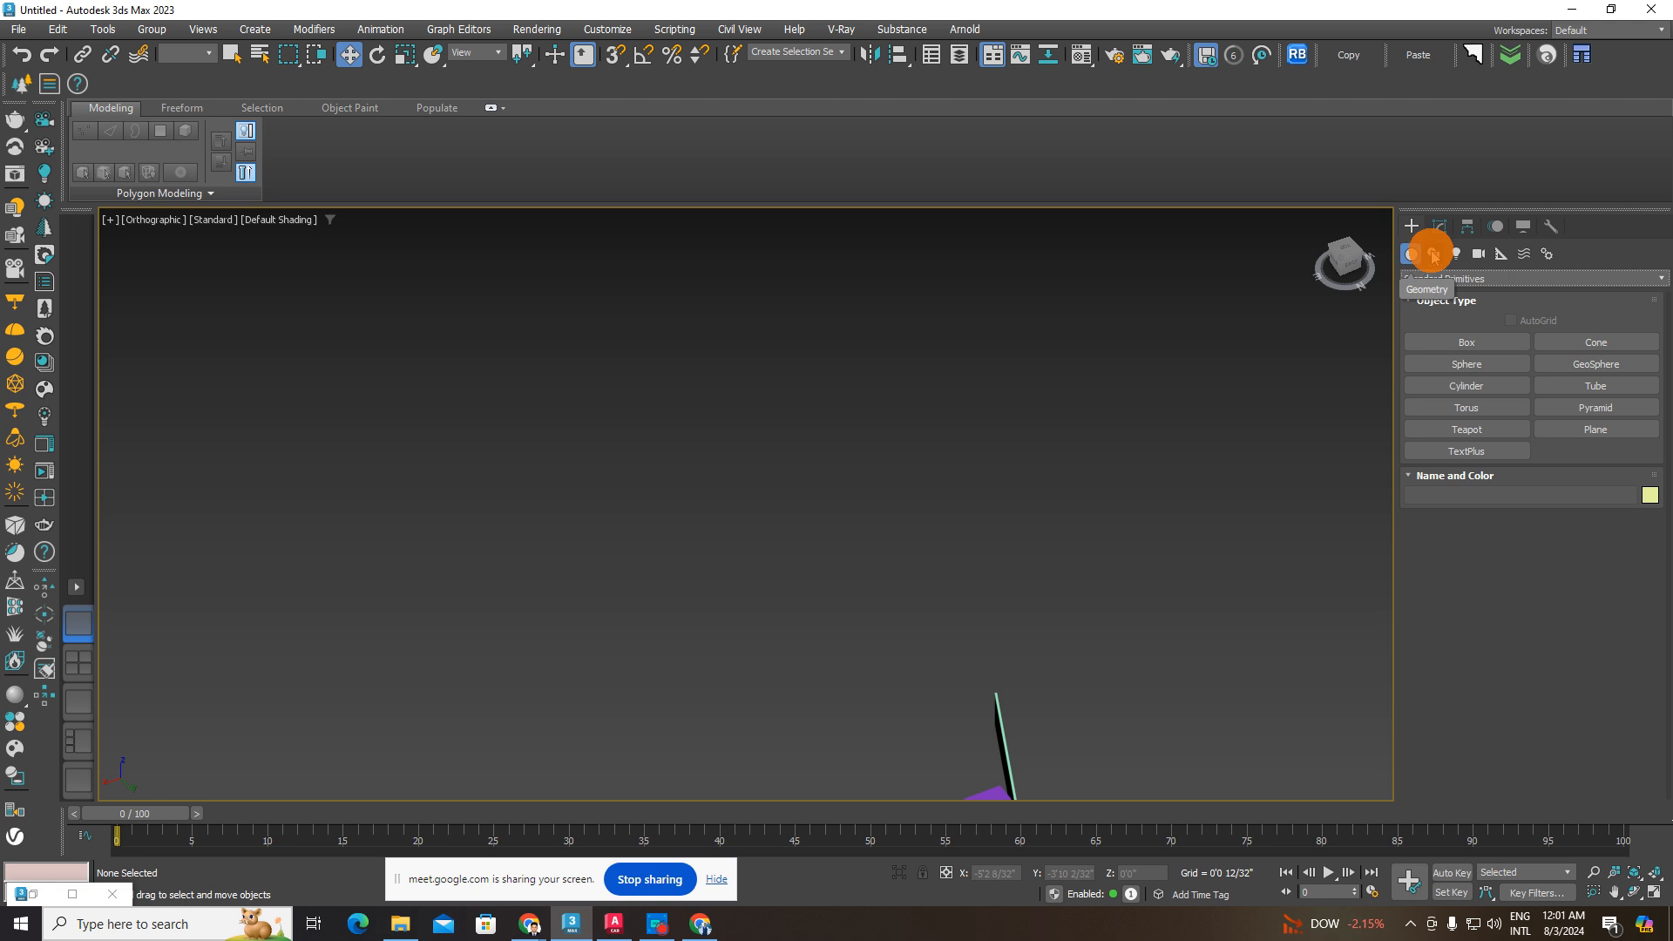
# - Draw a long open Line spline with a dozen wavy, curved points above the existing objects, curling upward at its end
pyautogui.click(1433, 254)
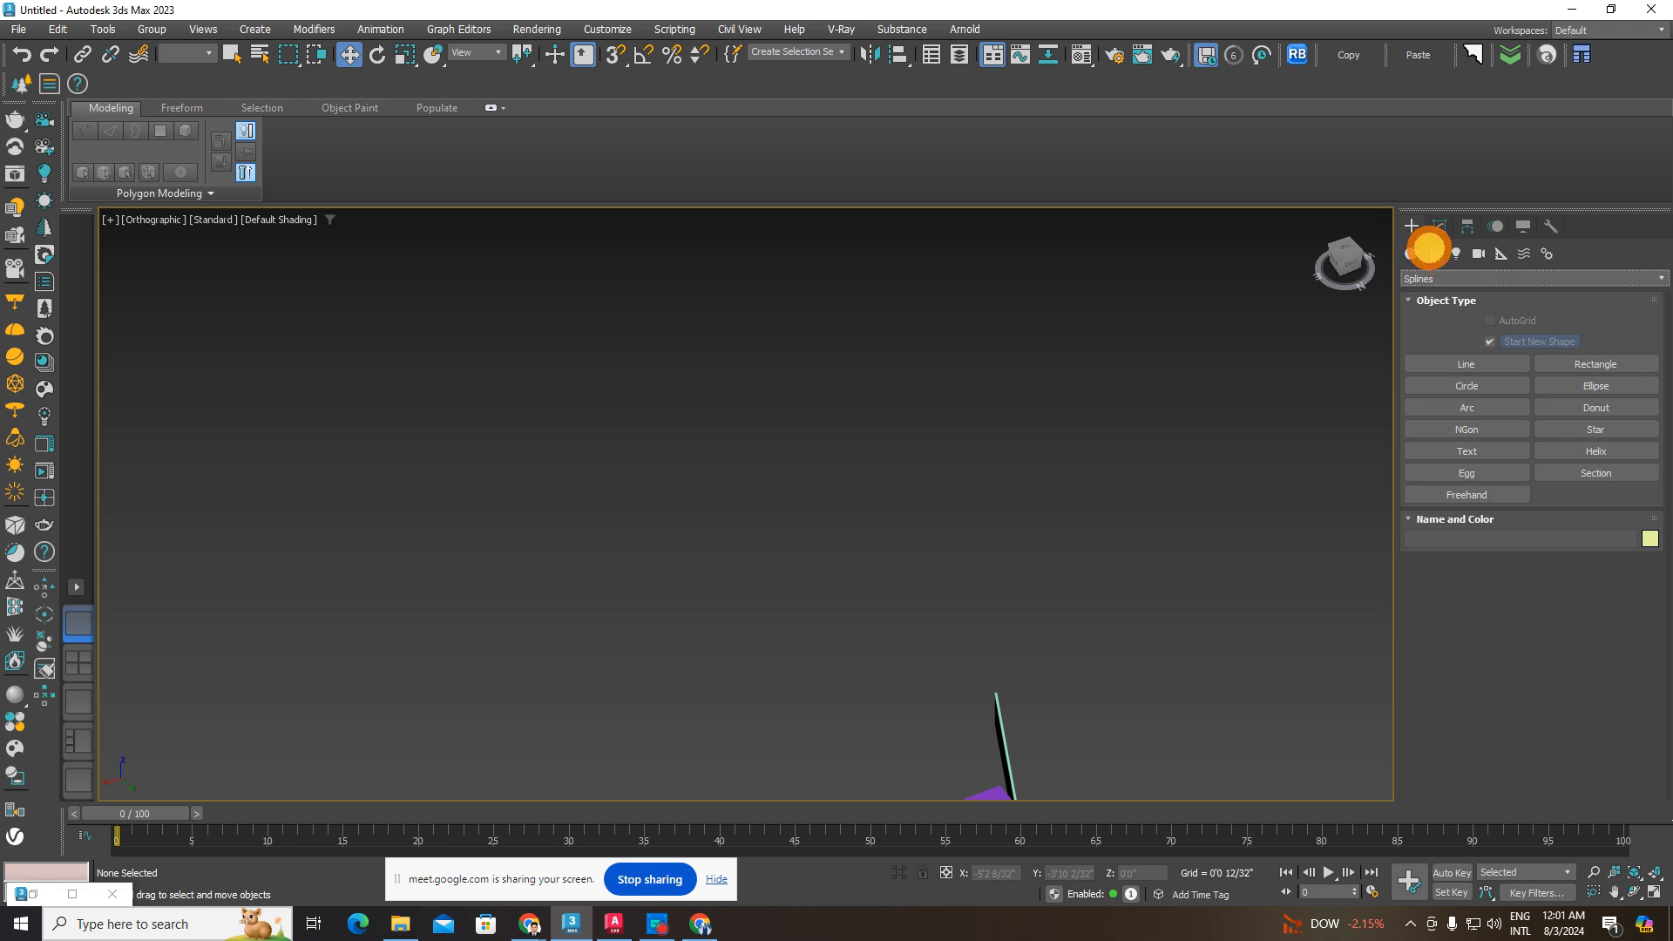
pyautogui.click(1423, 277)
pyautogui.click(1426, 330)
pyautogui.click(1461, 364)
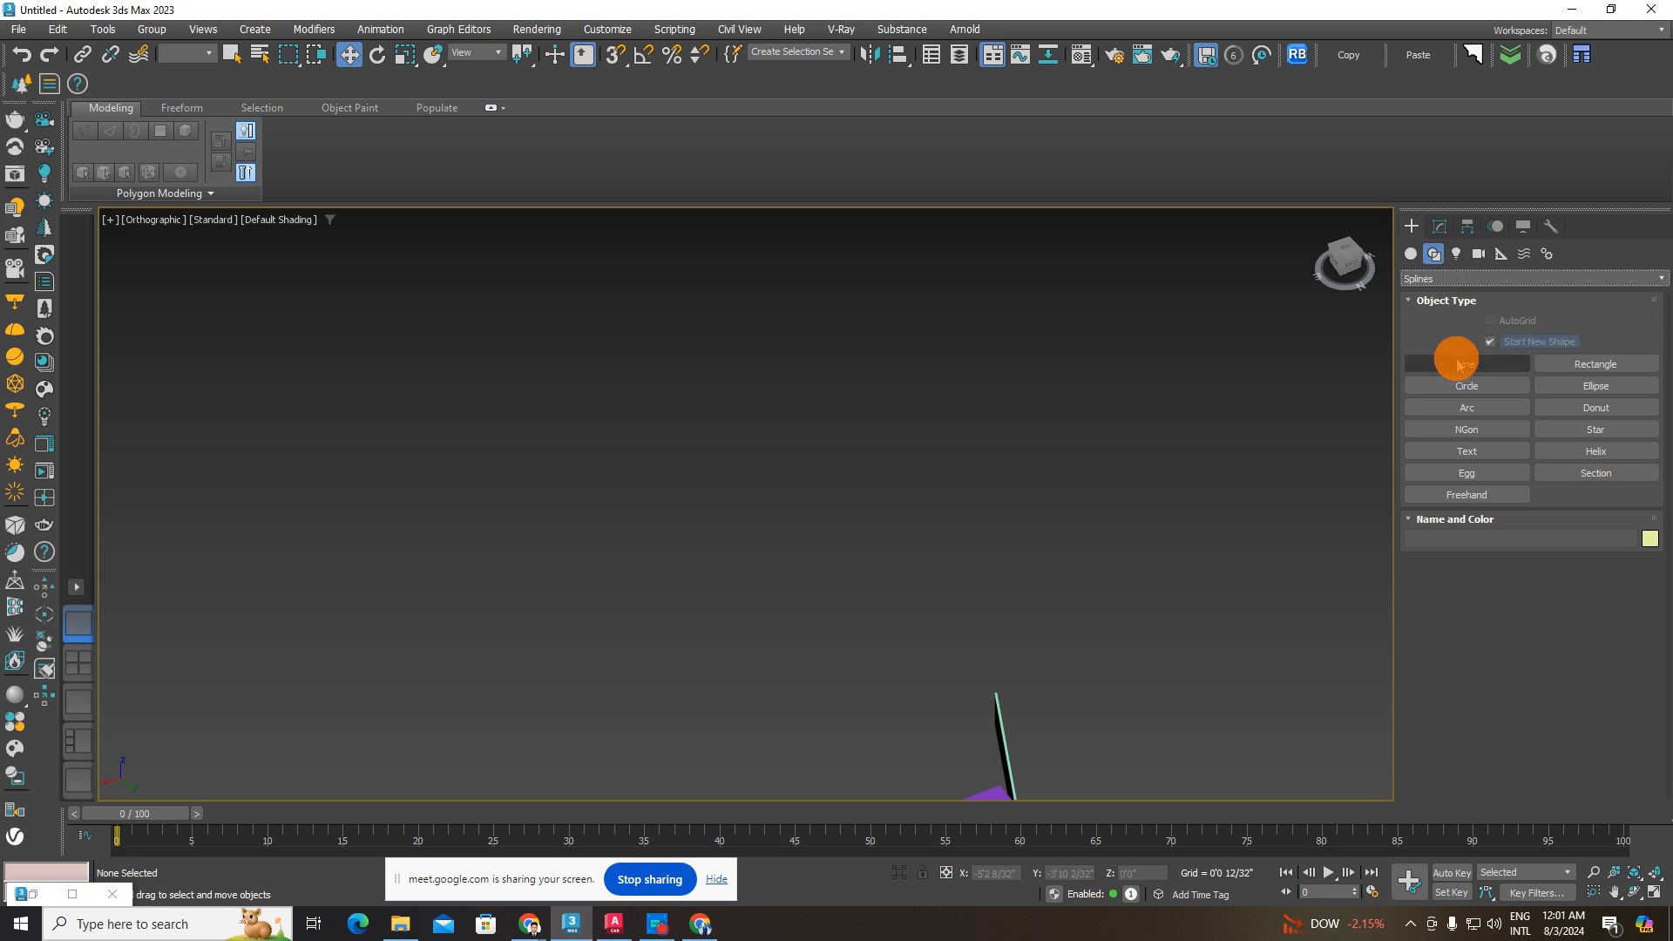
pyautogui.click(660, 454)
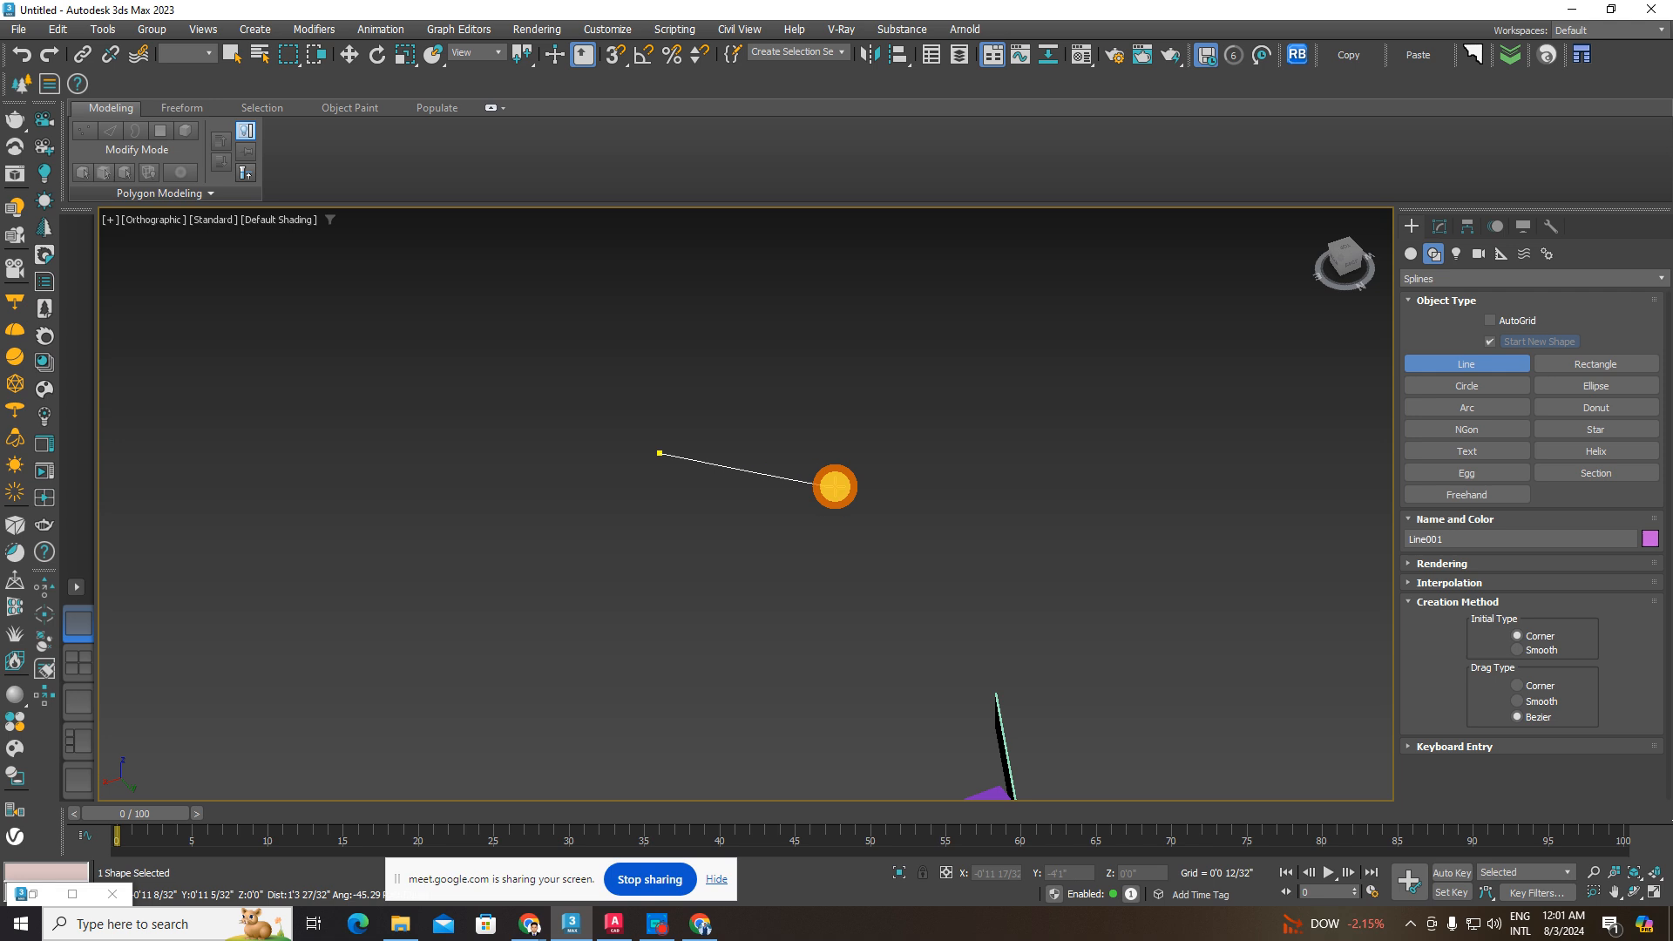
pyautogui.click(834, 460)
pyautogui.click(935, 426)
pyautogui.click(1057, 513)
pyautogui.click(1116, 482)
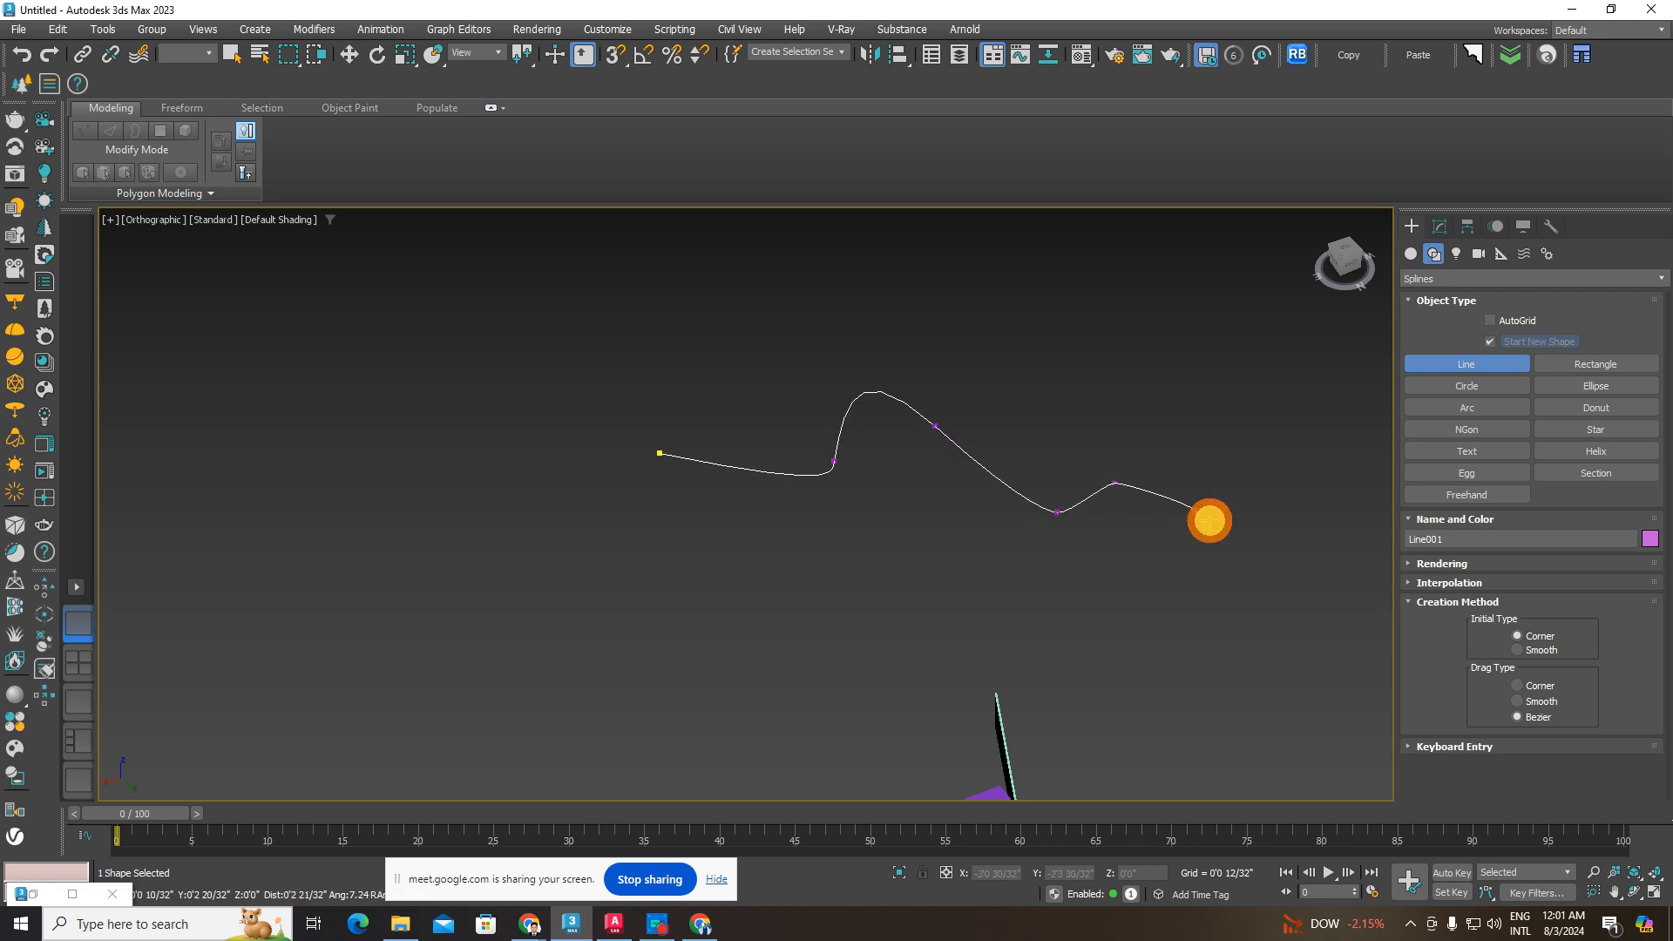
pyautogui.click(1195, 511)
pyautogui.moveTo(1194, 573); pyautogui.dragTo(935, 530, button='middle')
pyautogui.click(1025, 533)
pyautogui.click(1101, 631)
pyautogui.click(1233, 638)
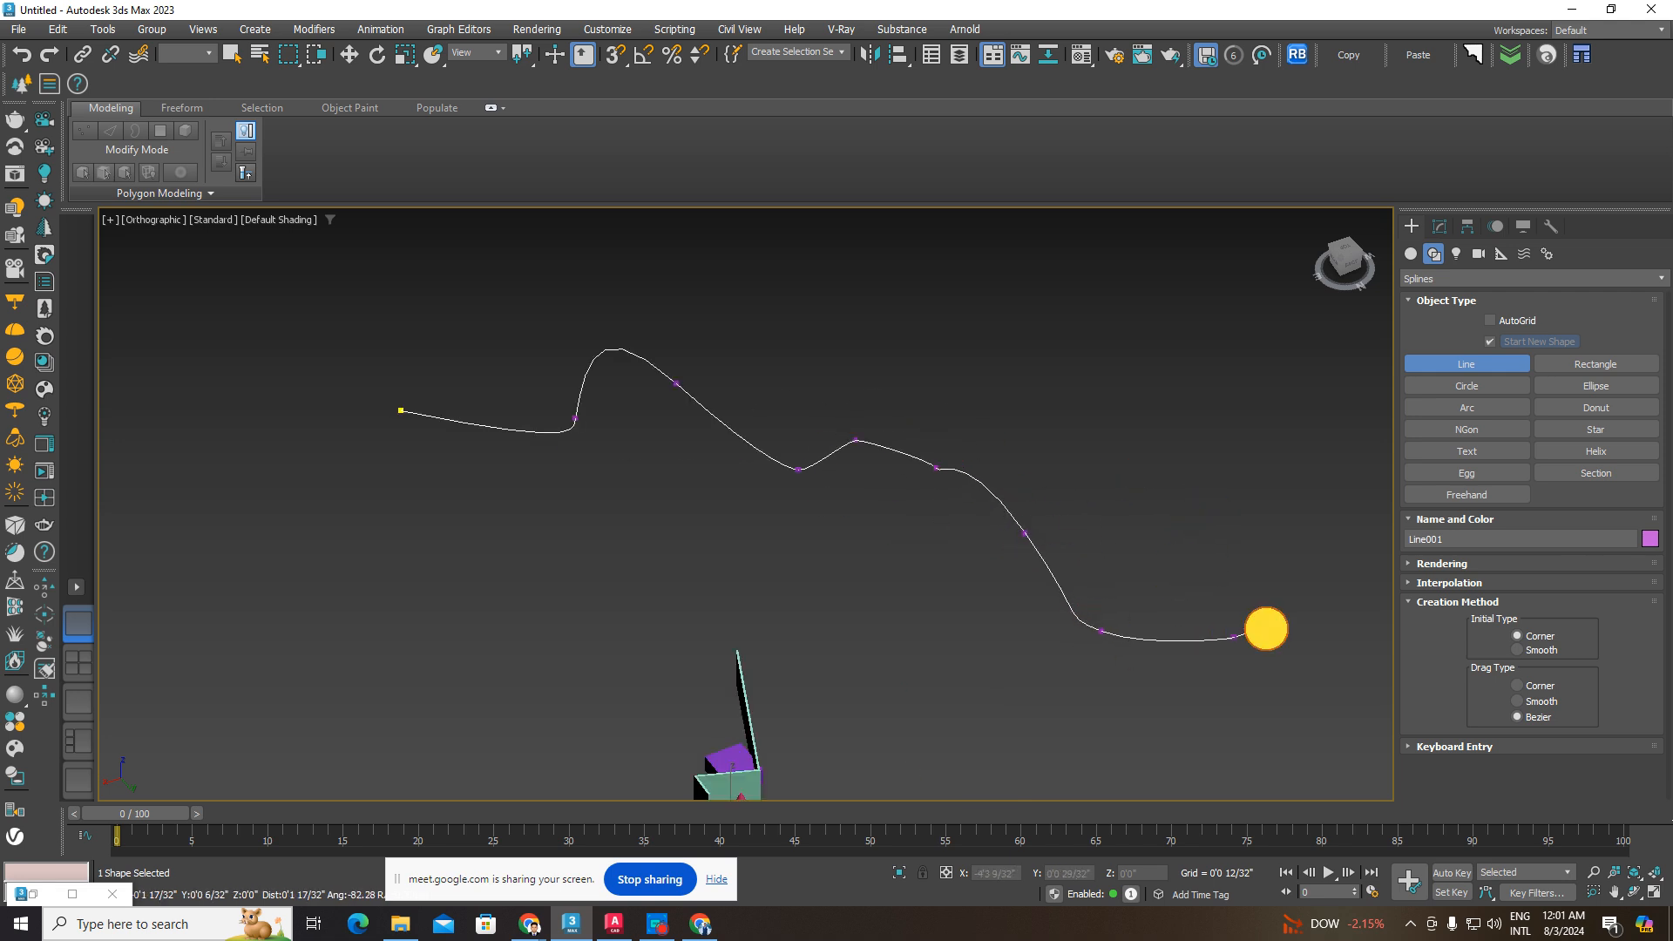
pyautogui.click(1269, 628)
pyautogui.click(1290, 476)
pyautogui.click(1268, 401)
pyautogui.click(1207, 366)
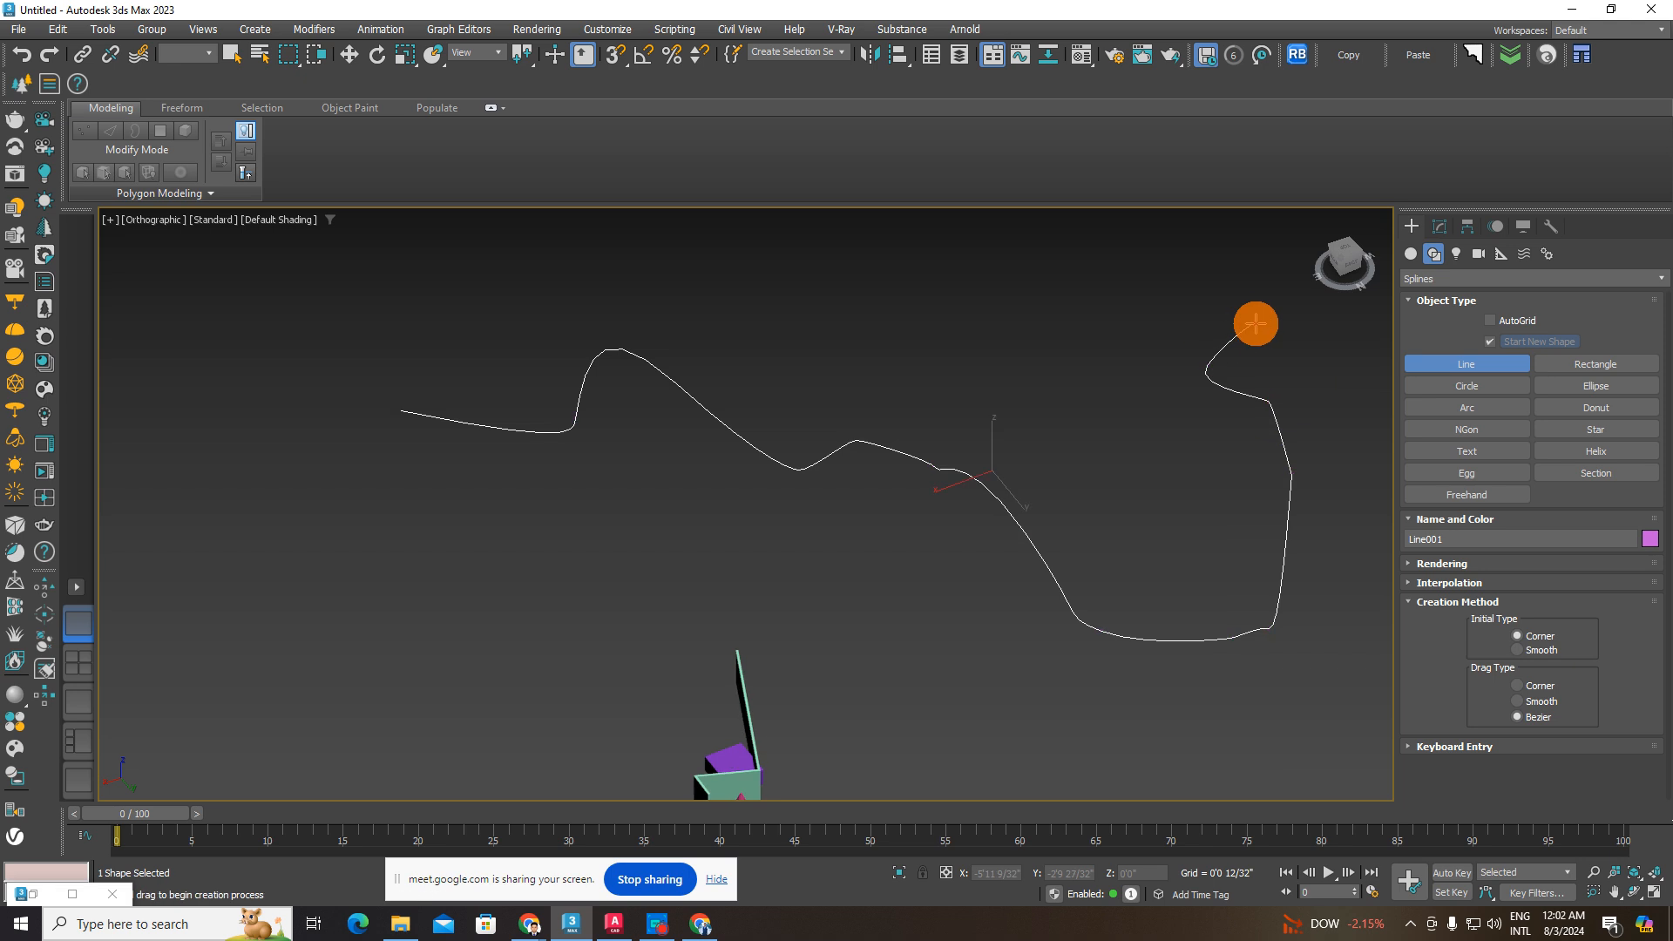
# - Draw a rectangle spline about 2'7" long and 1'1" wide above the wavy line
pyautogui.click(1596, 365)
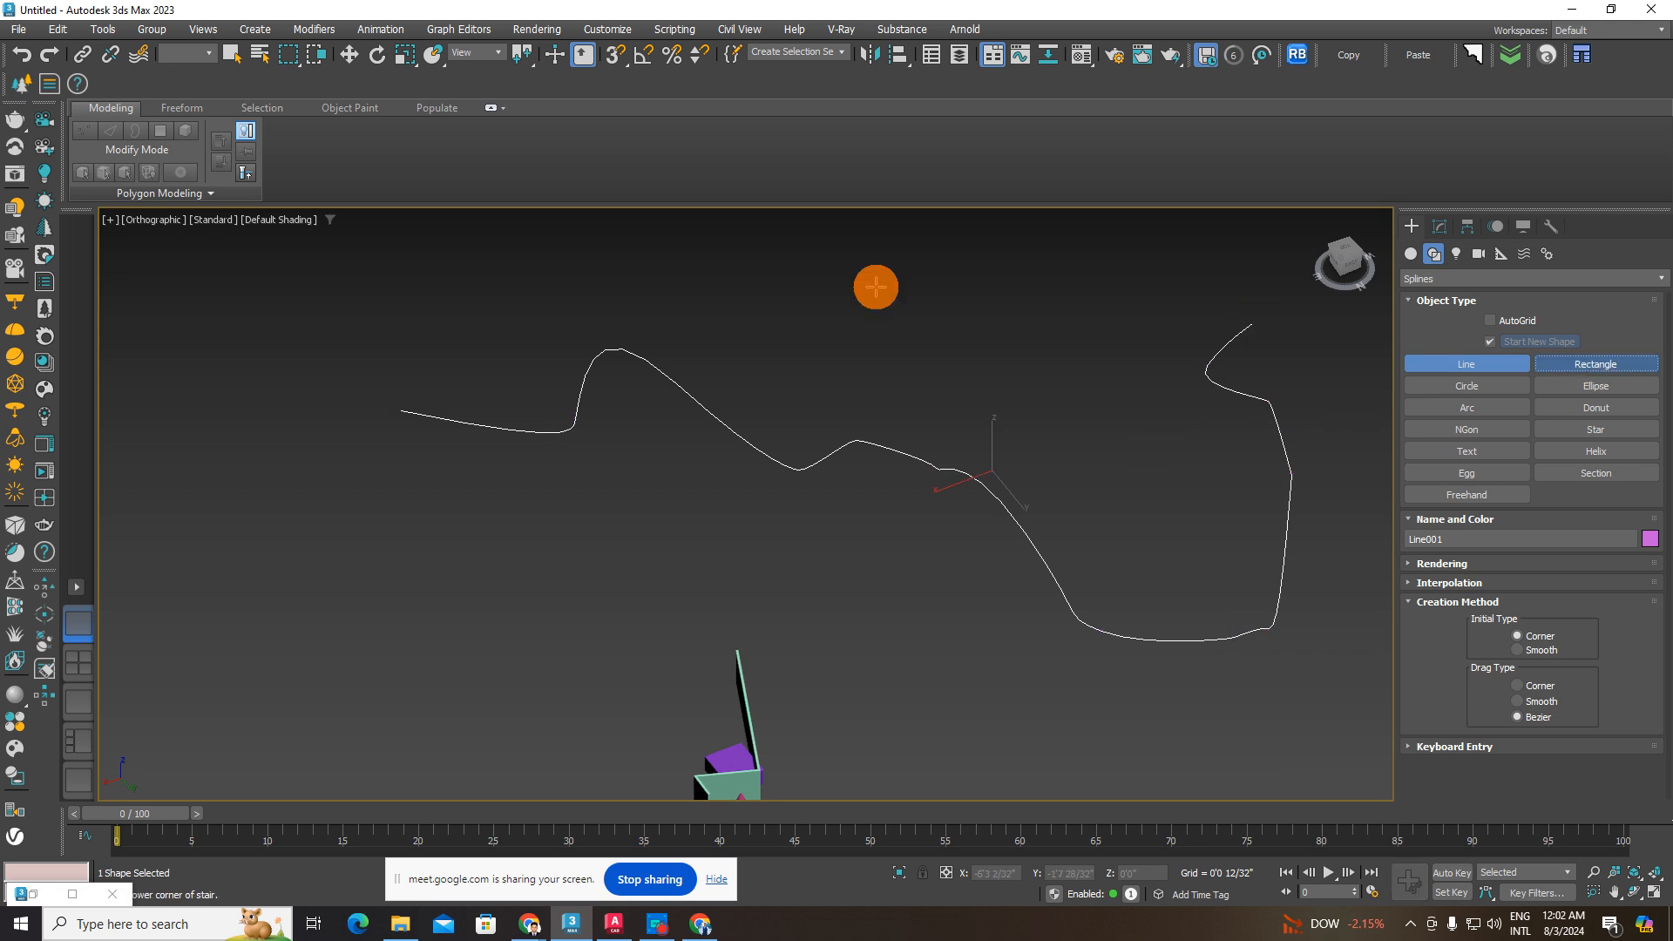
pyautogui.moveTo(876, 285); pyautogui.dragTo(1178, 449)
pyautogui.moveTo(1091, 433); pyautogui.dragTo(964, 444, button='middle')
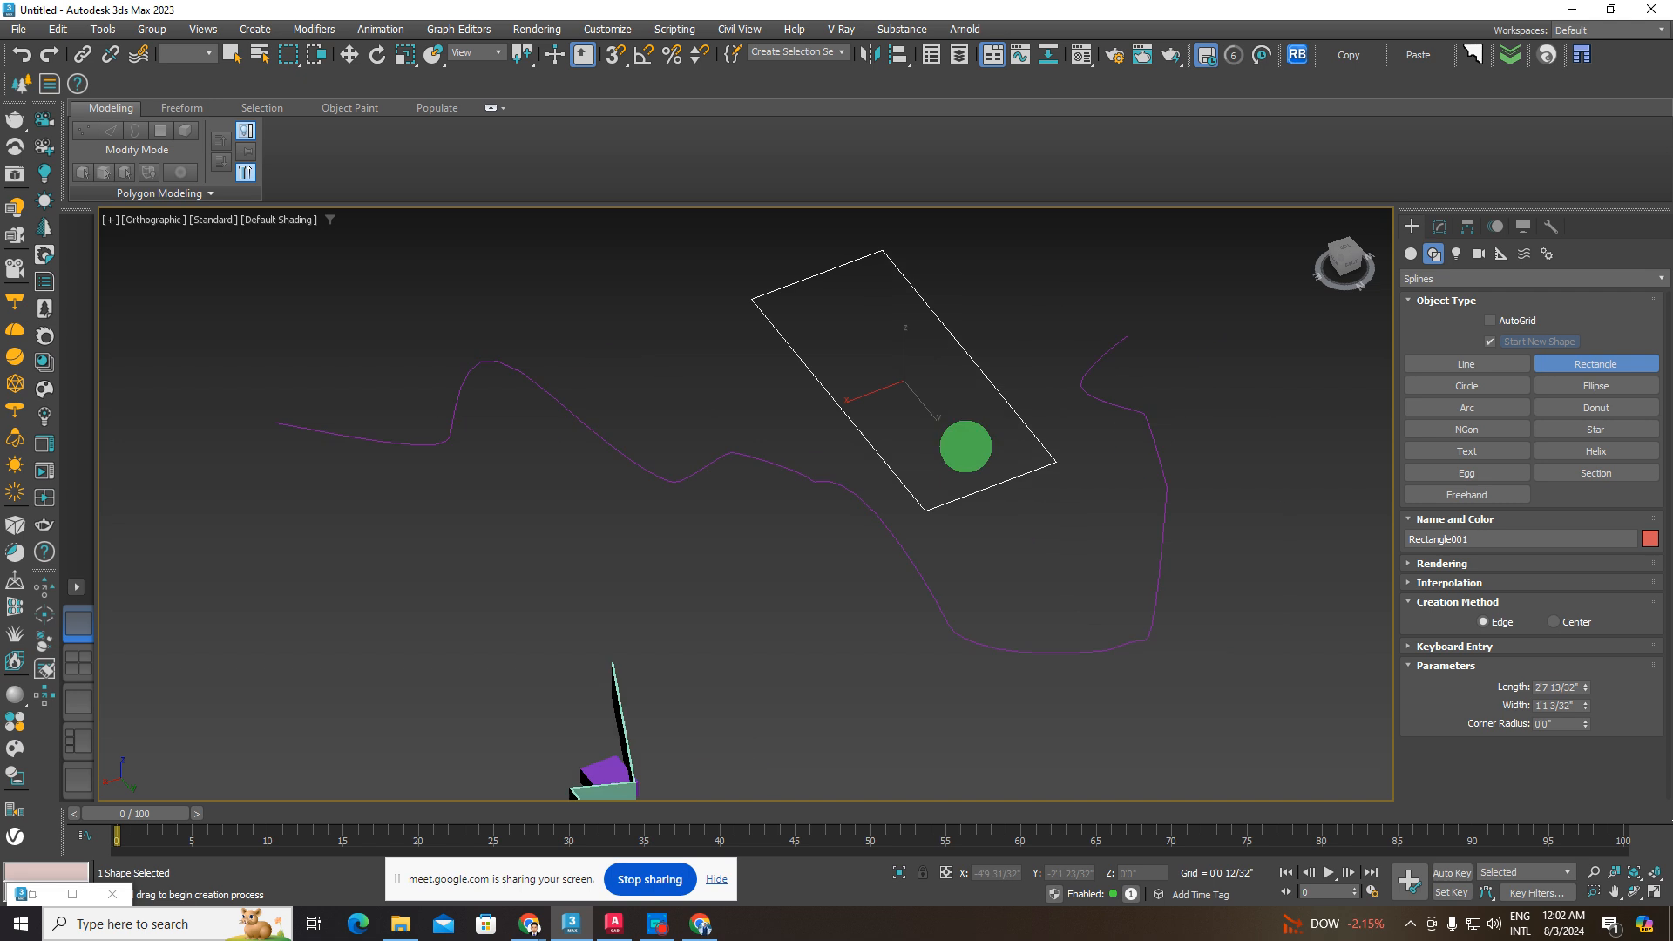
# - Draw a circle over the end of the wavy line and an ellipse about 3'0" long by 3'4" wide above it
pyautogui.scroll(-3, 1026, 441)
pyautogui.click(1467, 386)
pyautogui.moveTo(1168, 521); pyautogui.dragTo(1158, 635)
pyautogui.click(1597, 386)
pyautogui.moveTo(1074, 555); pyautogui.dragTo(991, 657, button='middle')
pyautogui.moveTo(1072, 414); pyautogui.dragTo(1171, 453)
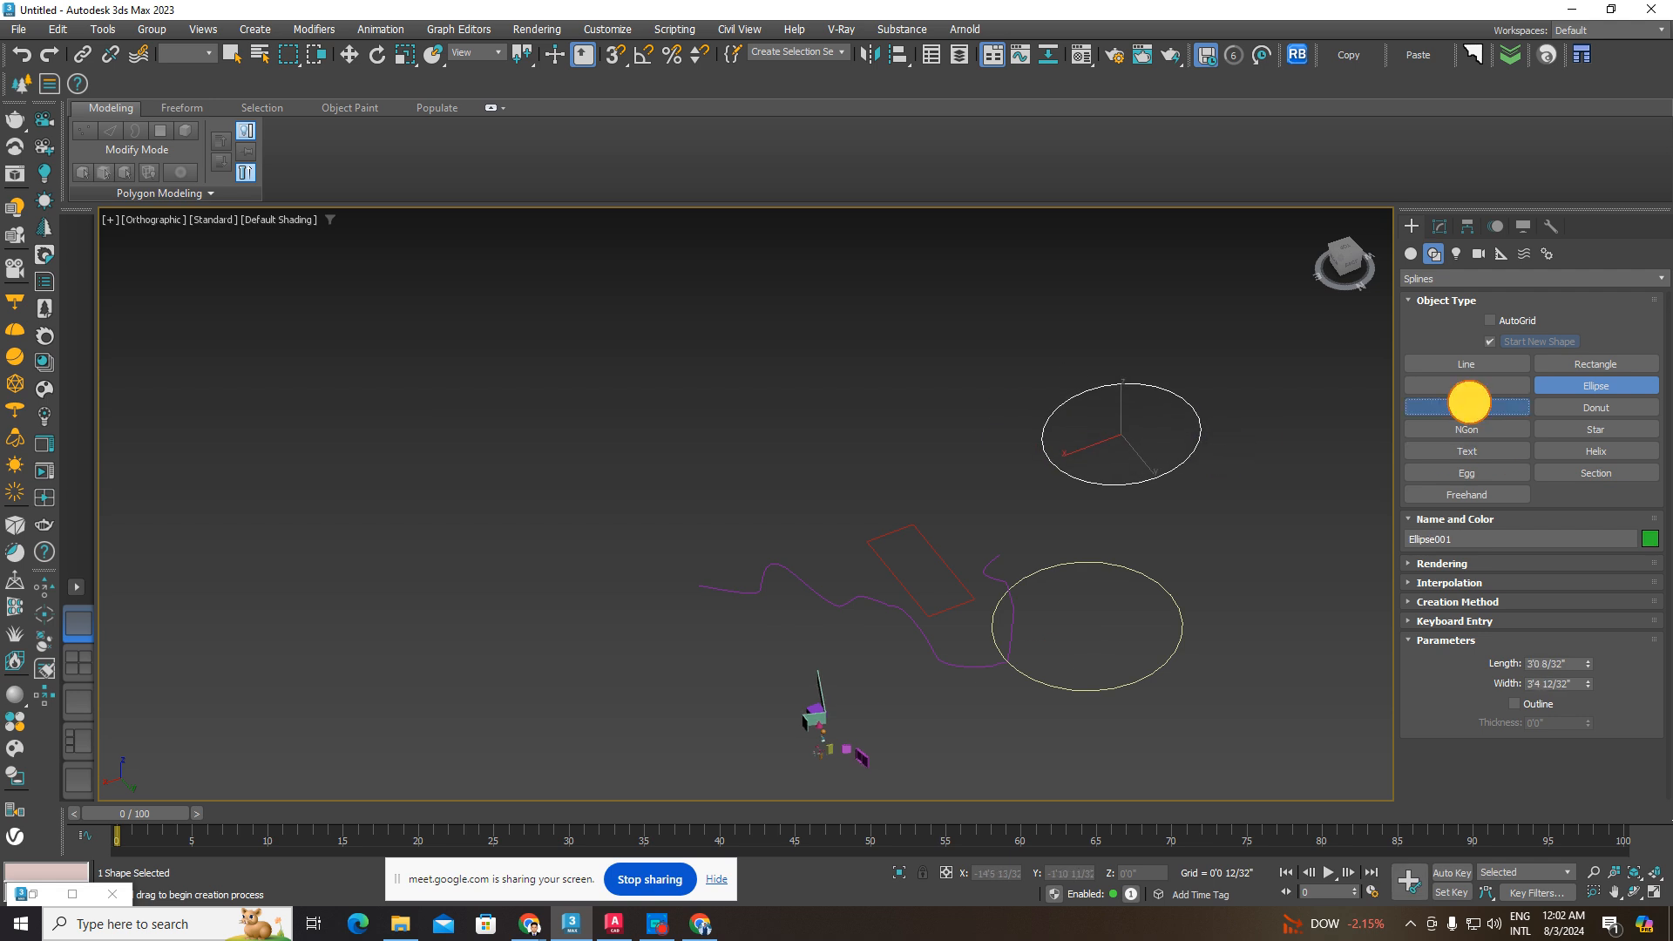
# - Draw an upward-bulging arc with a radius of about 2'7" away from the ellipse, then deselect it
pyautogui.click(1468, 407)
pyautogui.moveTo(507, 371); pyautogui.dragTo(752, 389)
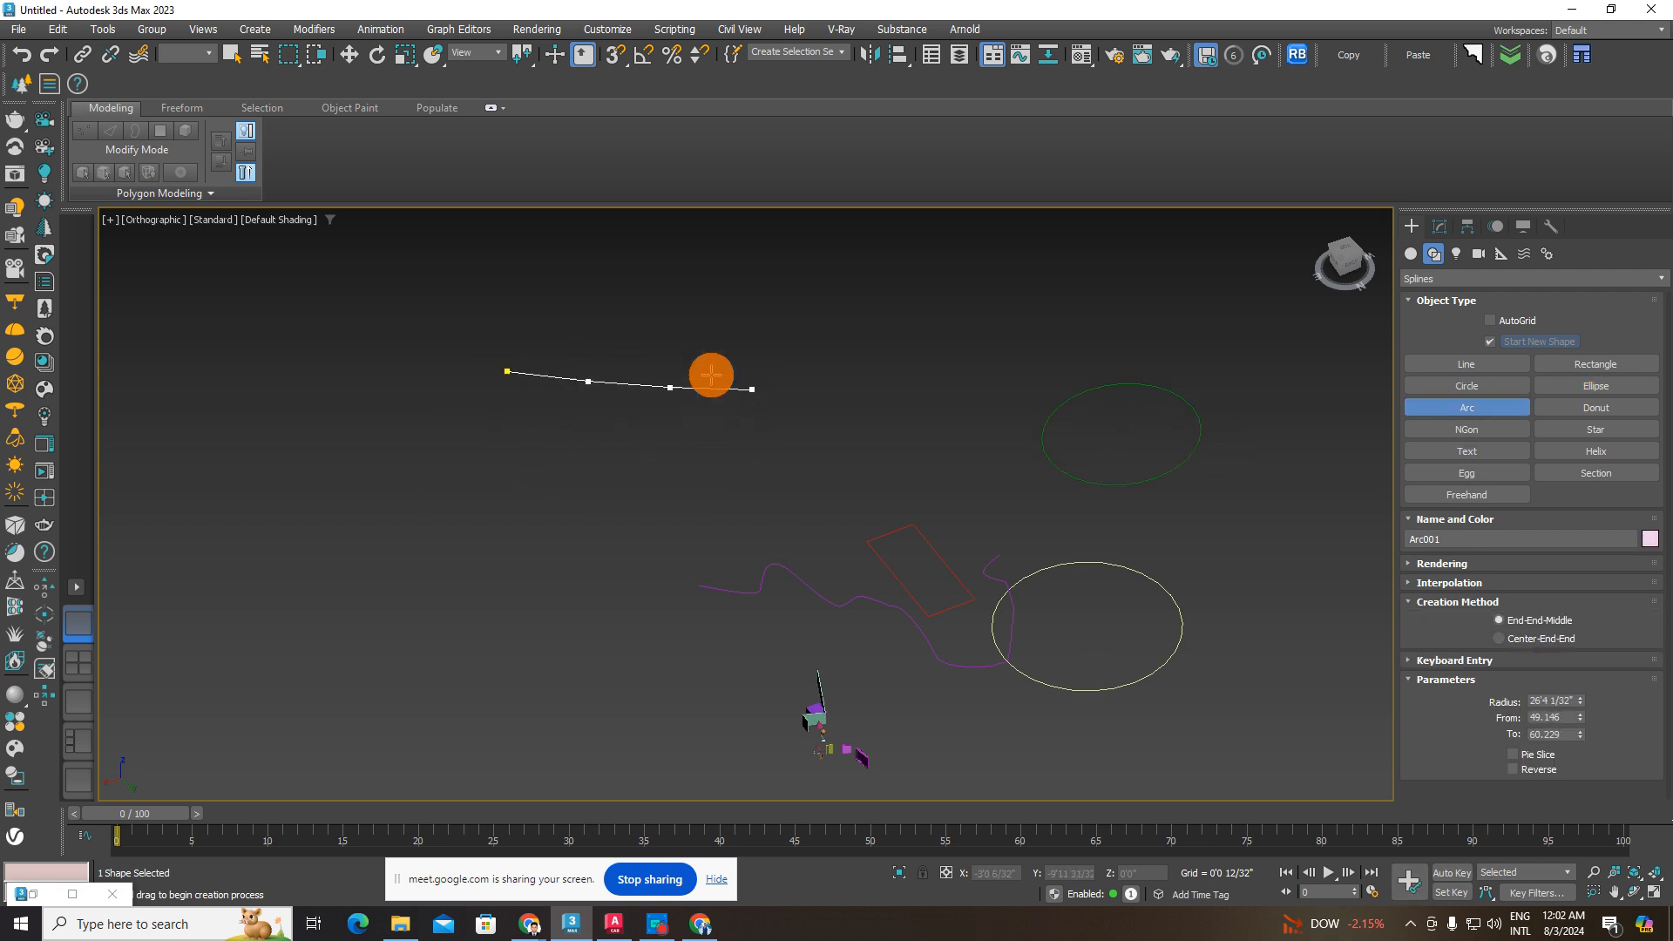
pyautogui.click(719, 341)
pyautogui.moveTo(932, 473); pyautogui.dragTo(865, 466, button='middle')
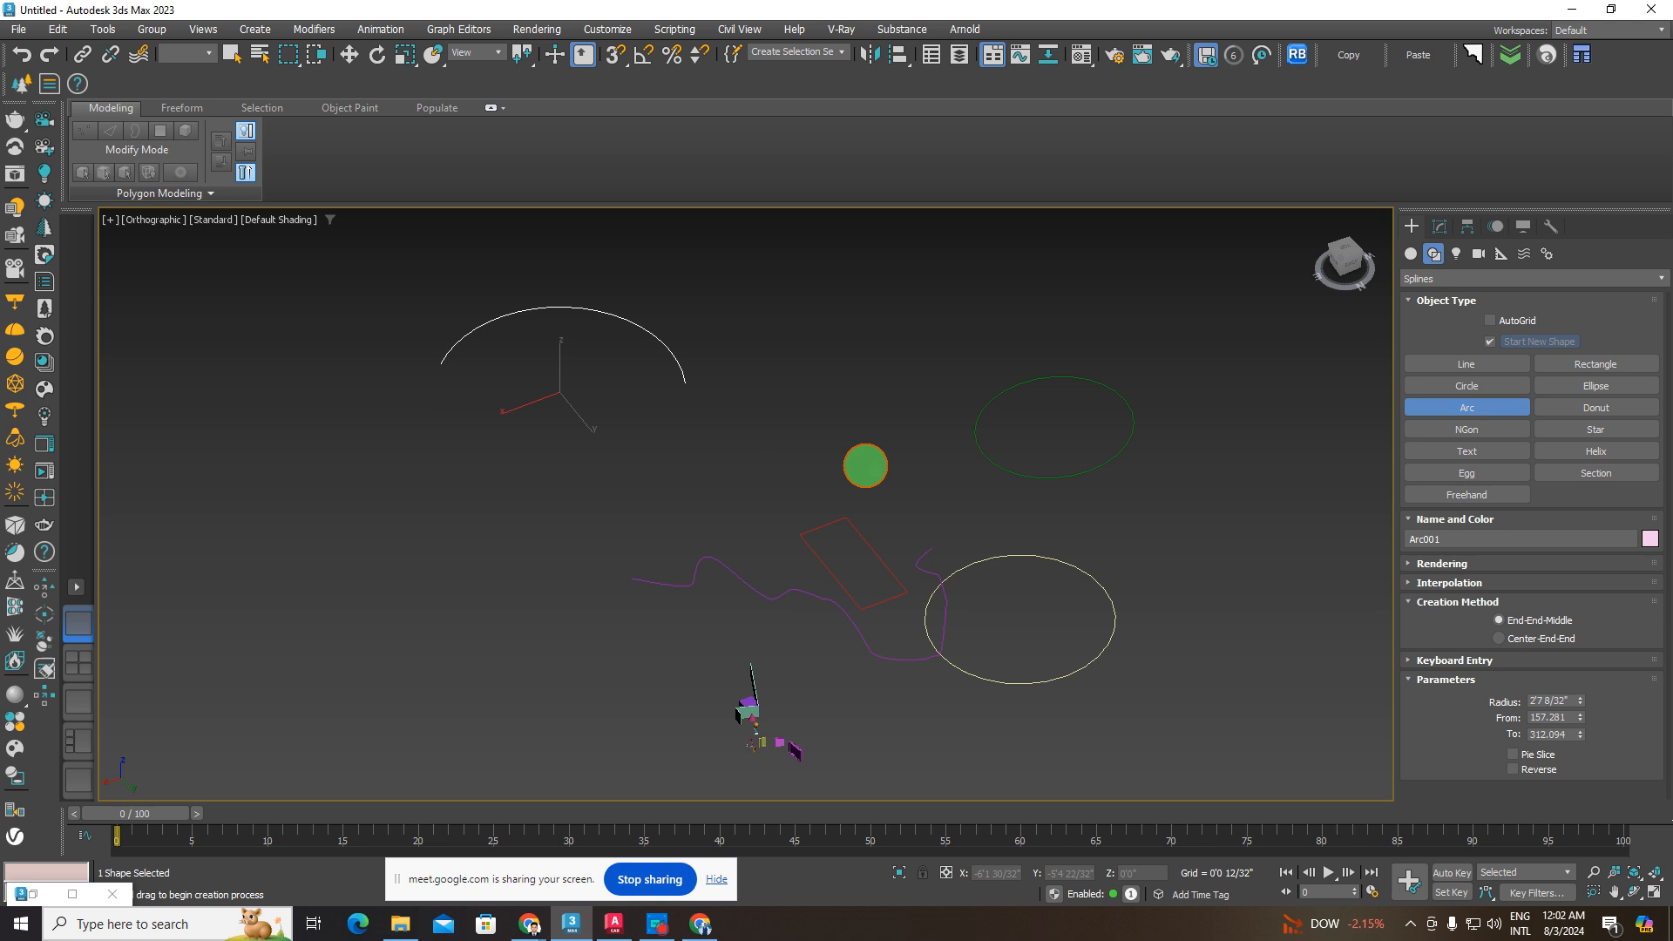
pyautogui.click(349, 54)
pyautogui.click(852, 314)
# - Draw an irregular Line outline in the empty space beside the ellipse, starting with a curved segment, and close the spline at its first point
pyautogui.click(1473, 365)
pyautogui.moveTo(1266, 476); pyautogui.dragTo(575, 589, button='middle')
pyautogui.click(867, 535)
pyautogui.click(1086, 502)
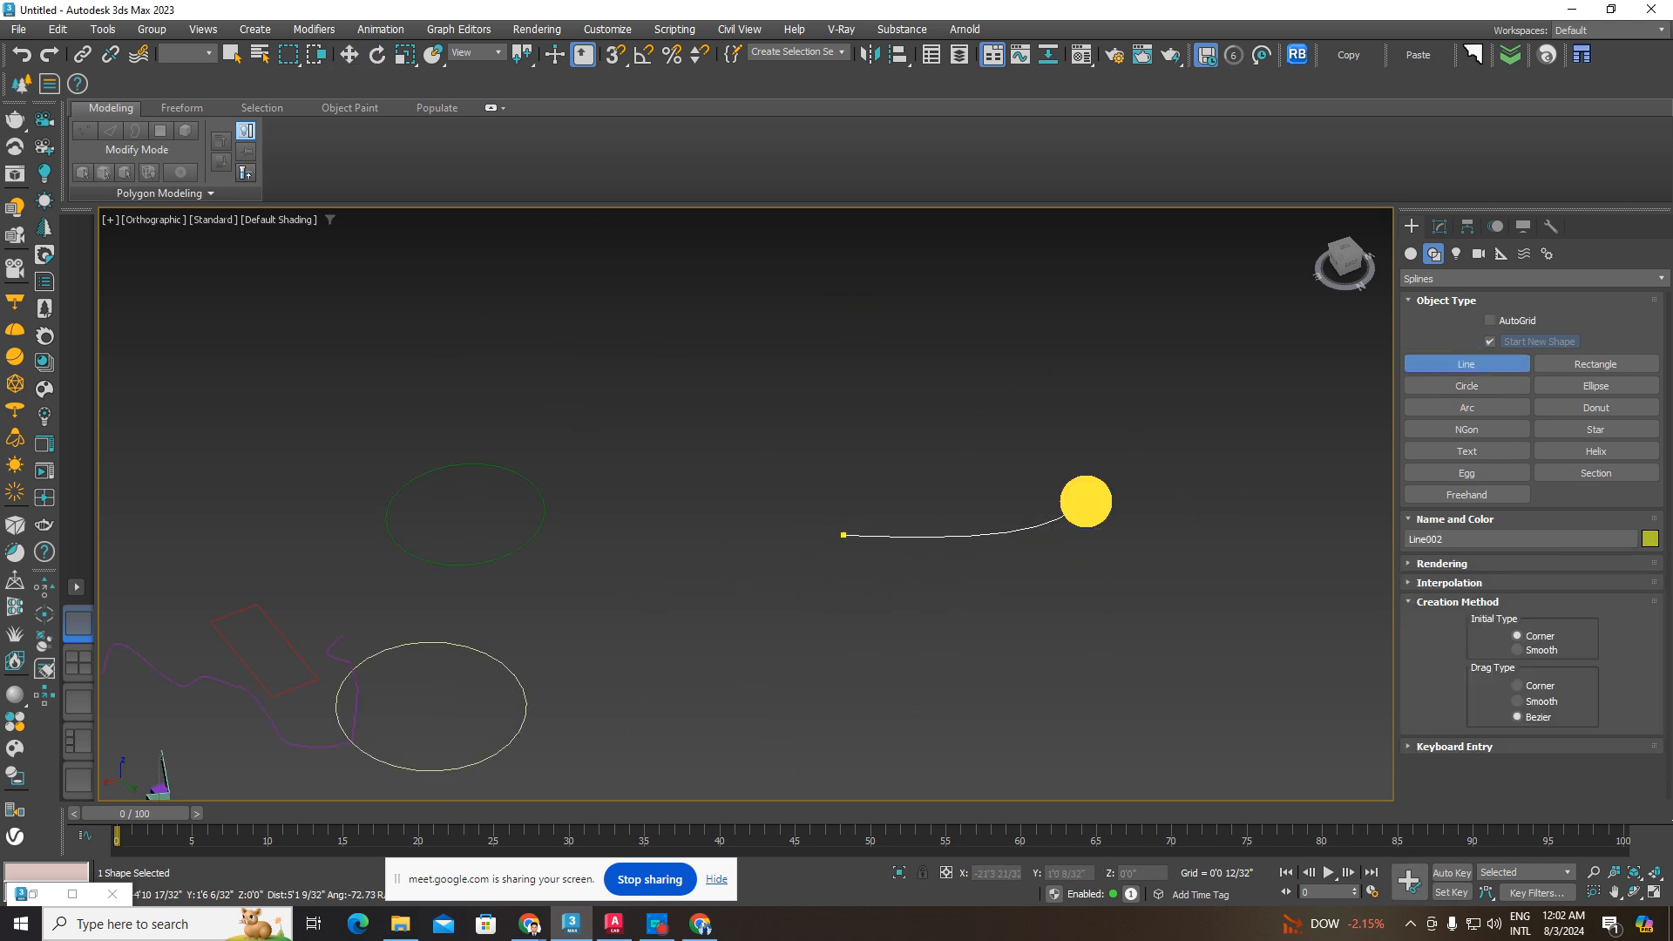
pyautogui.click(1193, 453)
pyautogui.moveTo(1279, 488); pyautogui.dragTo(1148, 515, button='middle')
pyautogui.click(1147, 510)
pyautogui.click(1208, 591)
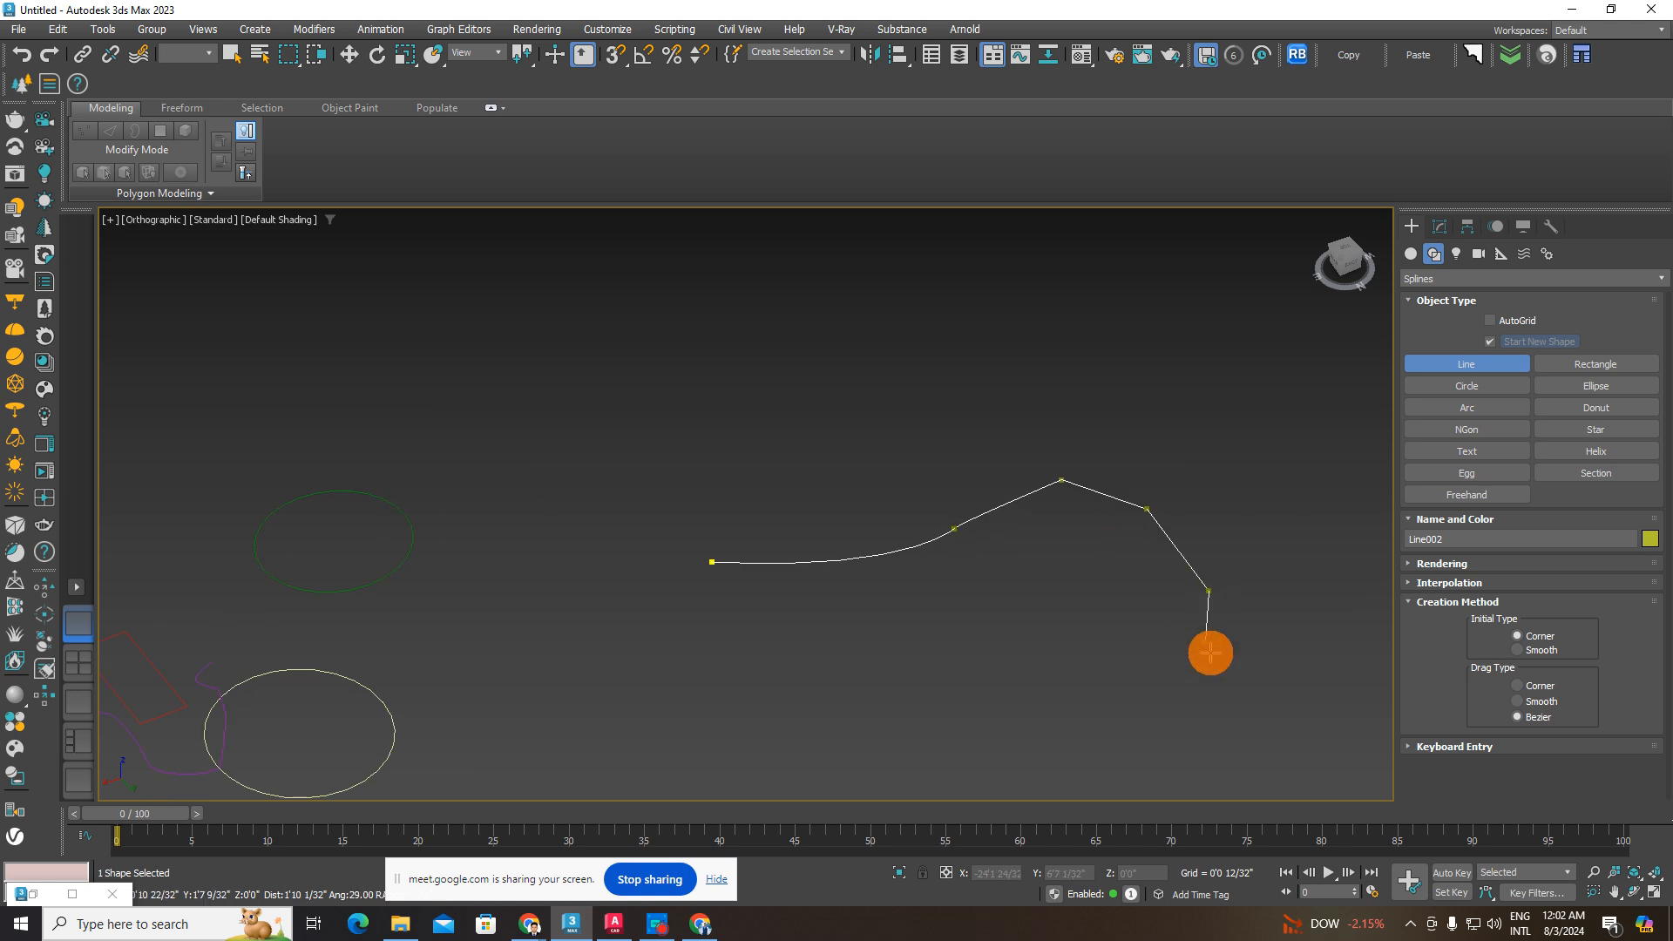
pyautogui.click(1238, 628)
pyautogui.moveTo(1294, 564); pyautogui.dragTo(1162, 552, button='middle')
pyautogui.click(1212, 540)
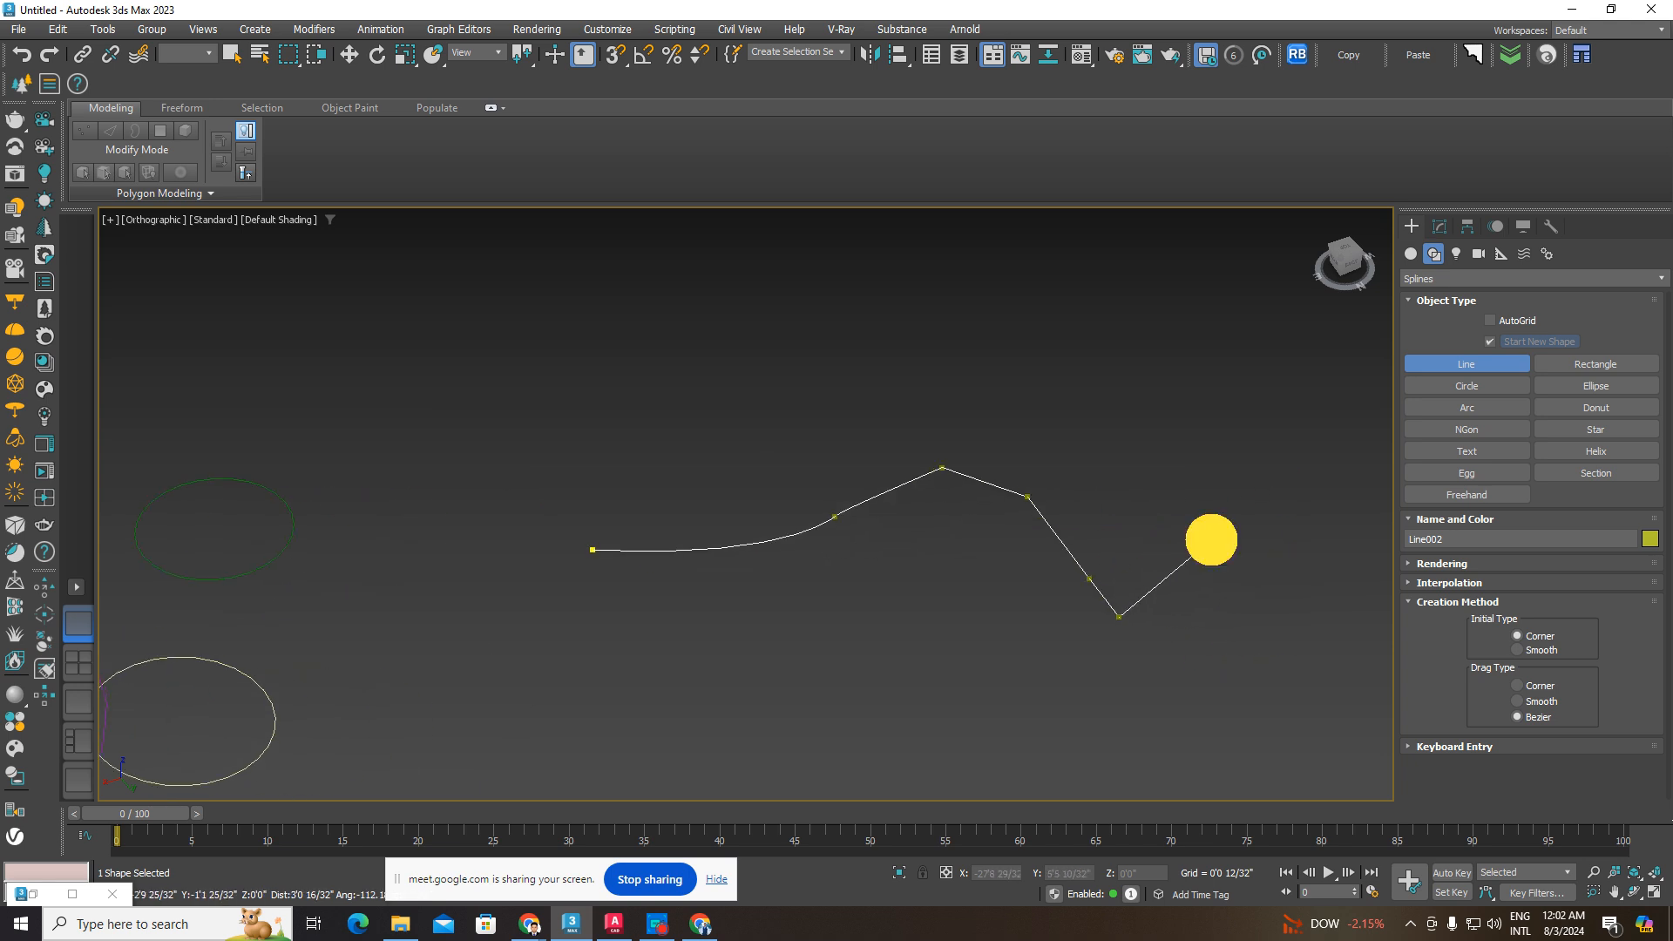
pyautogui.click(1249, 517)
pyautogui.click(1280, 558)
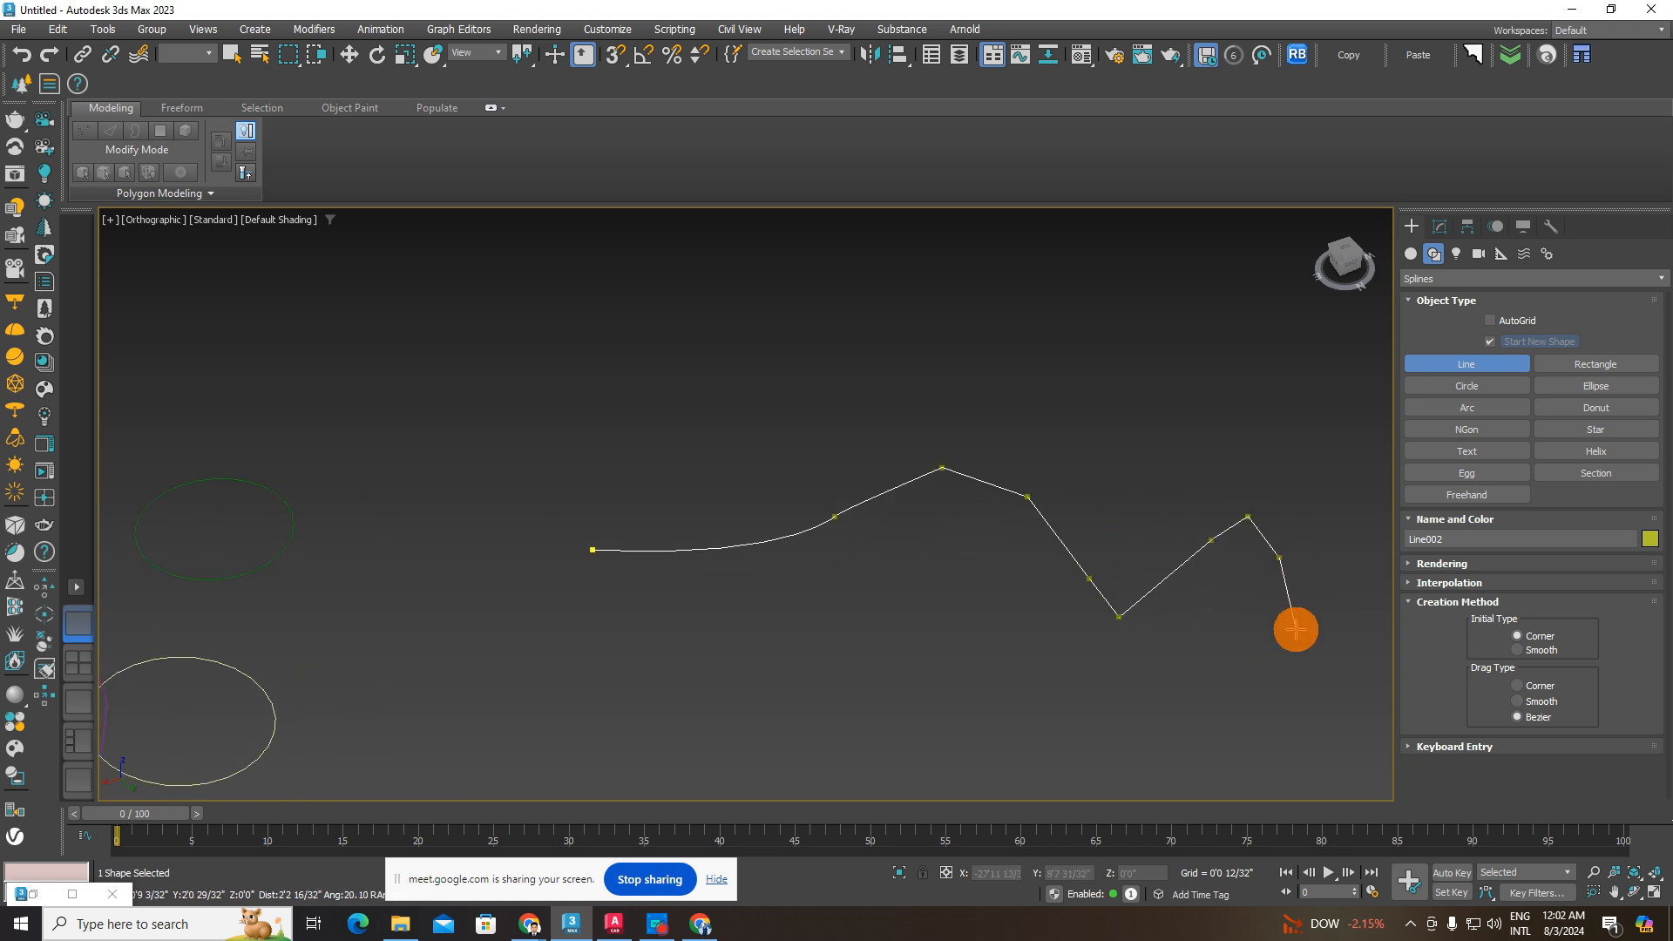
pyautogui.click(1246, 572)
pyautogui.click(1166, 641)
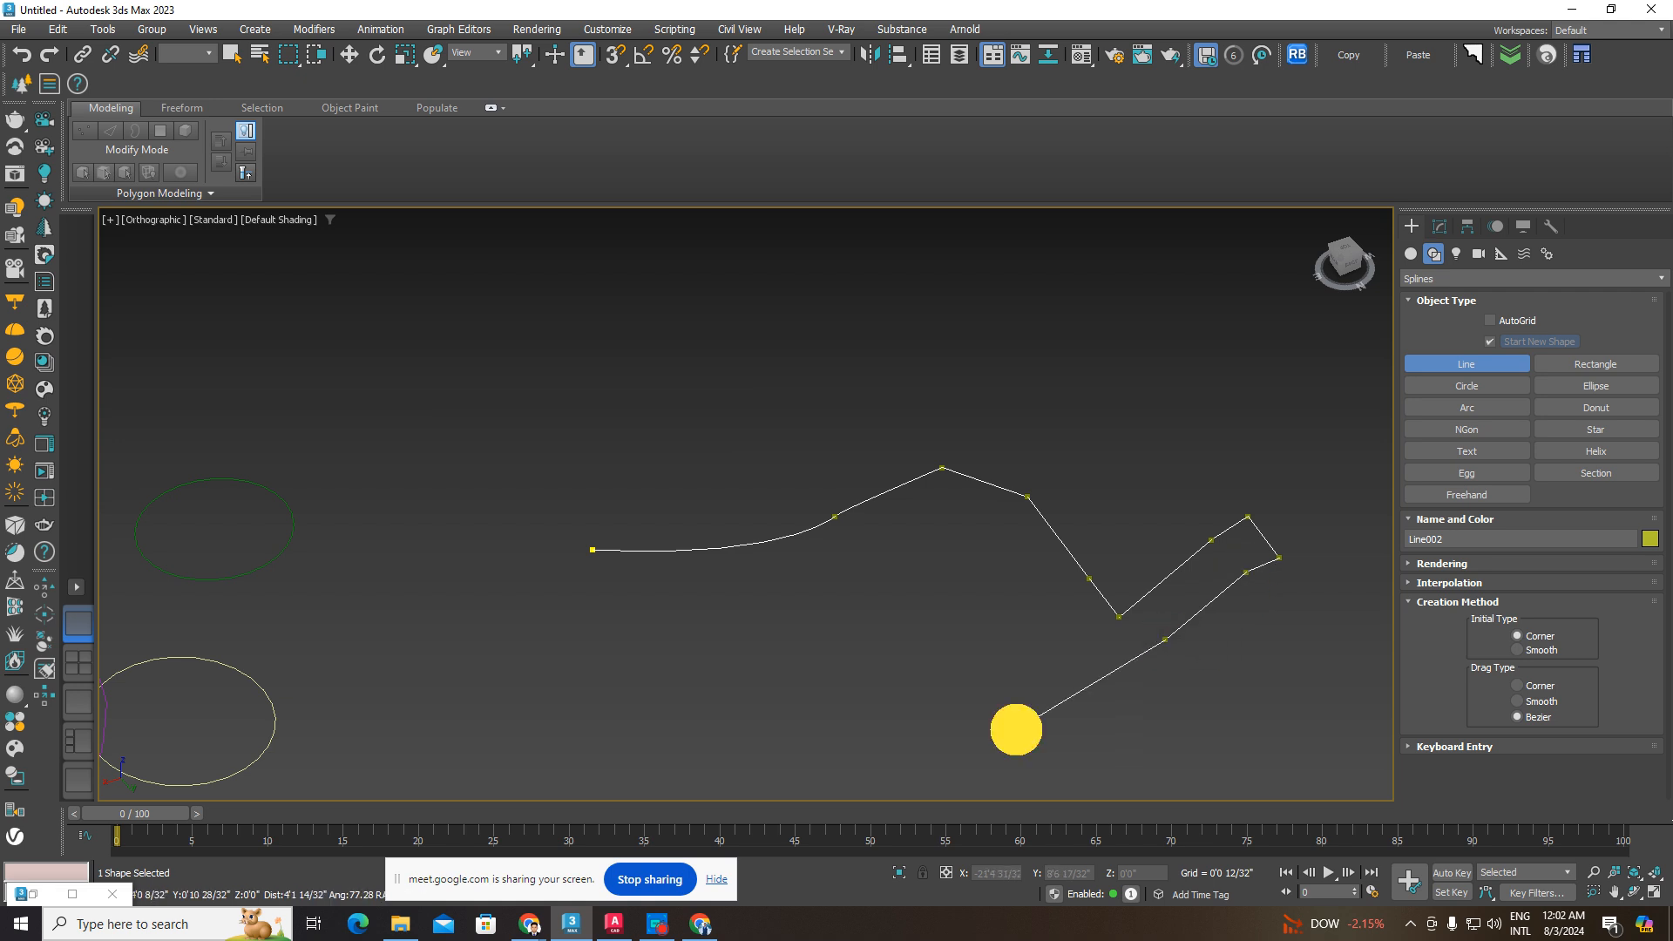
pyautogui.click(1016, 728)
pyautogui.click(940, 716)
pyautogui.click(947, 673)
pyautogui.click(820, 643)
pyautogui.click(694, 640)
pyautogui.click(598, 597)
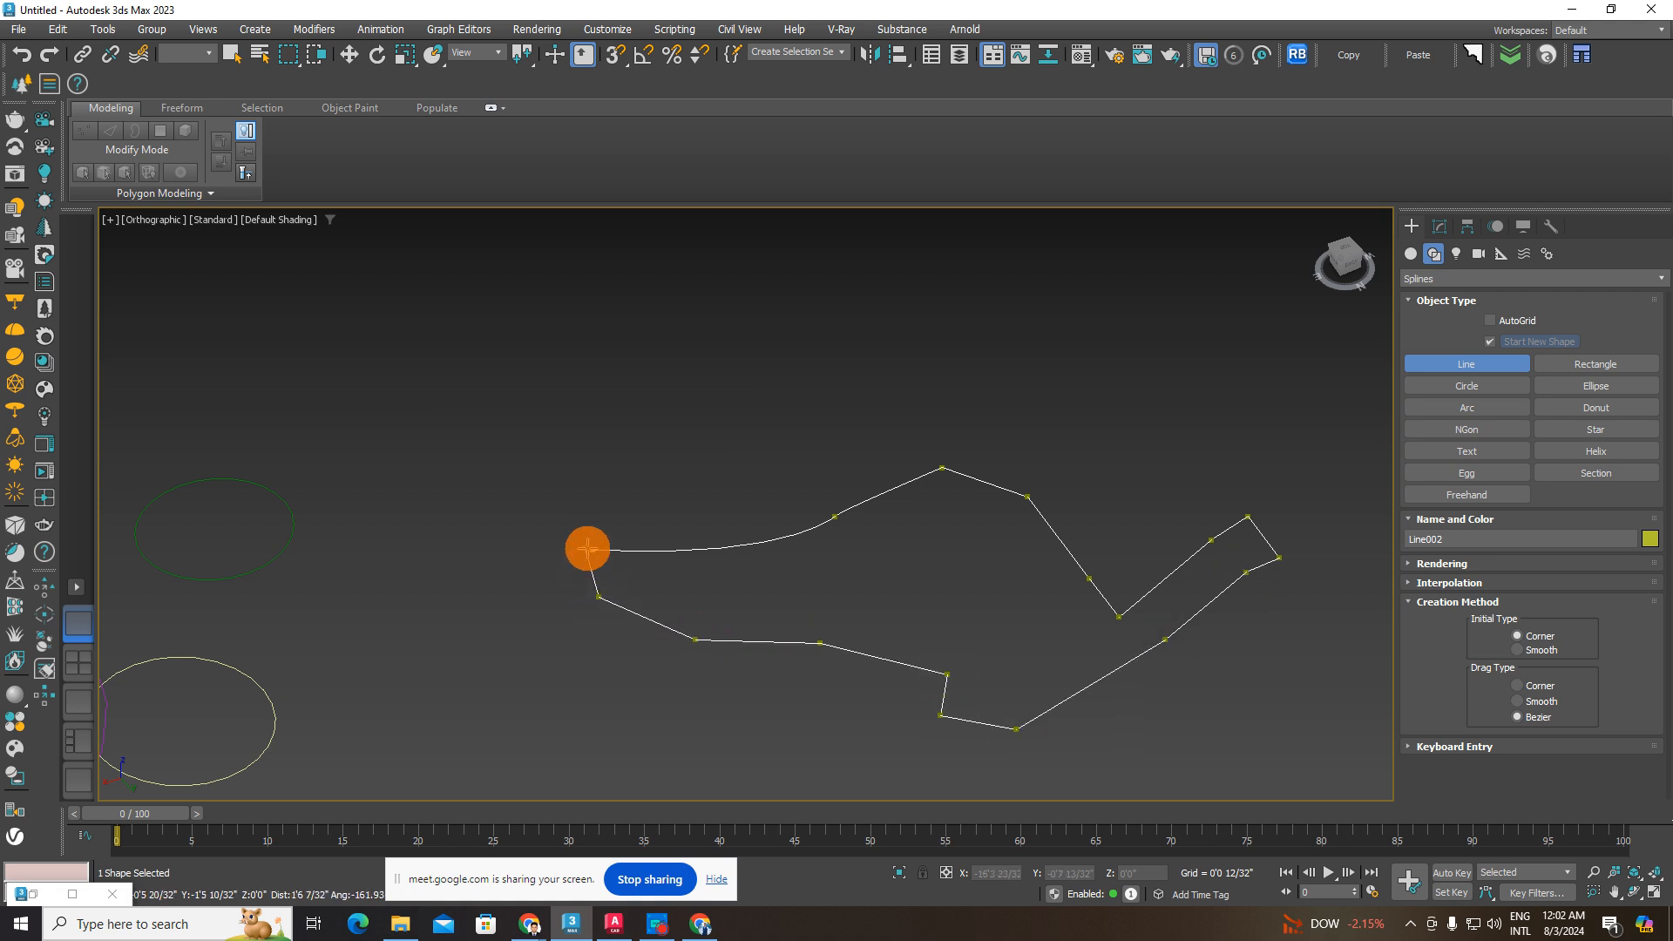
pyautogui.click(596, 550)
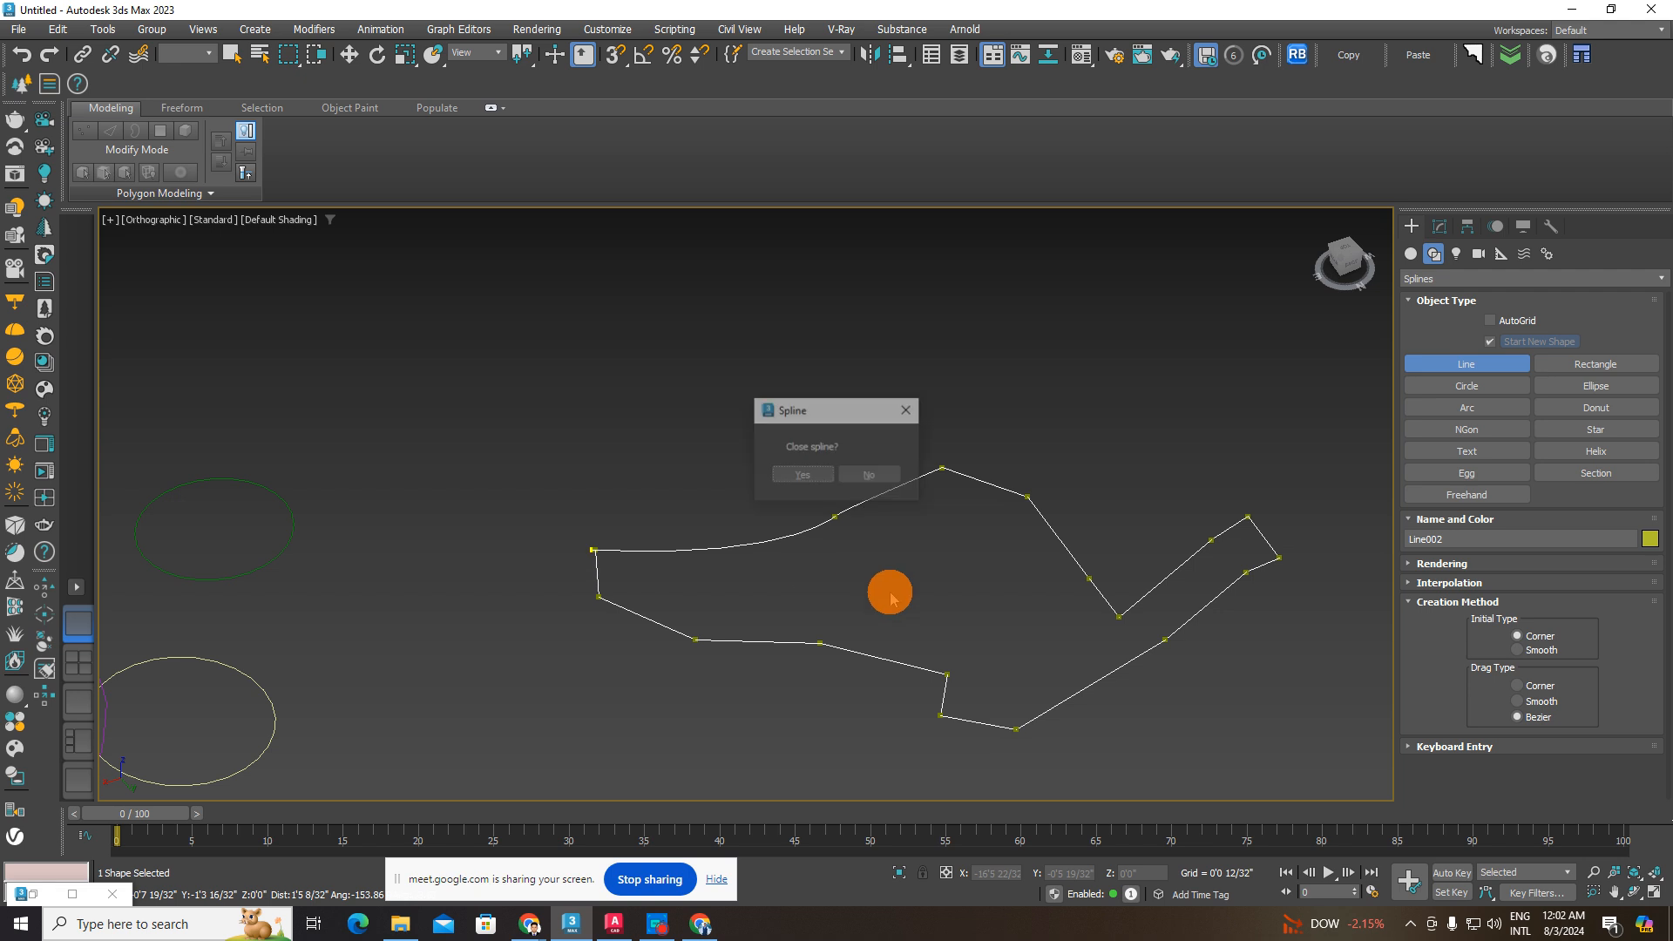
pyautogui.click(803, 476)
pyautogui.moveTo(843, 498); pyautogui.dragTo(856, 463, button='middle')
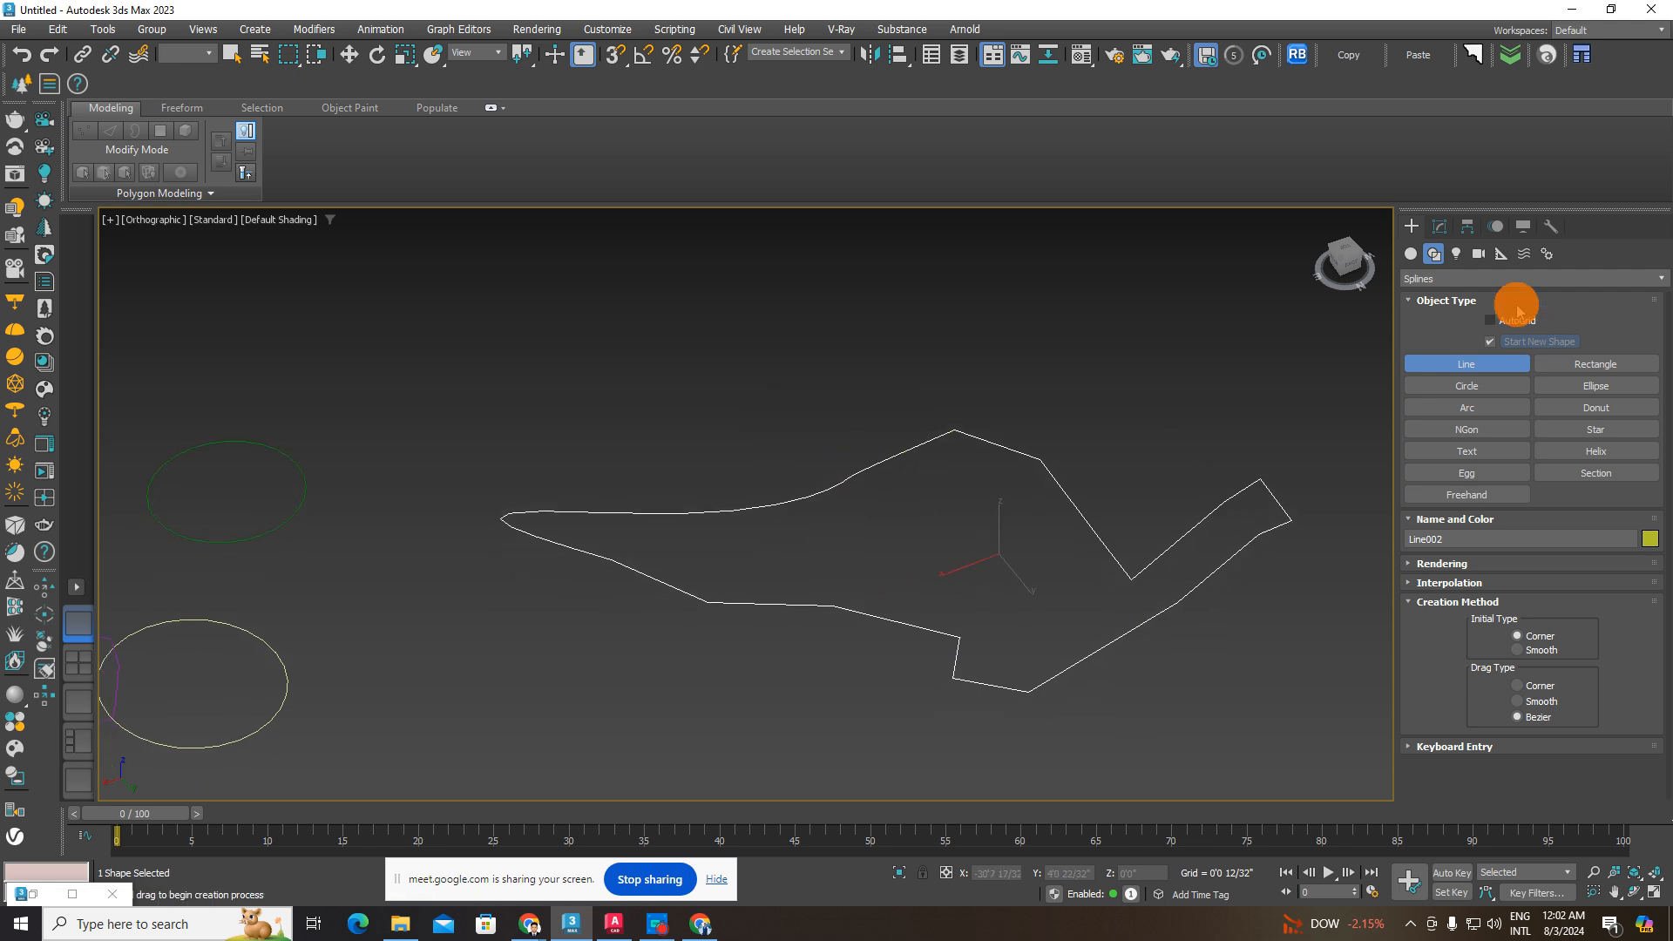
# - Apply an Extrude modifier to the closed outline and raise its amount to about 9'8 30/32"
pyautogui.click(1440, 226)
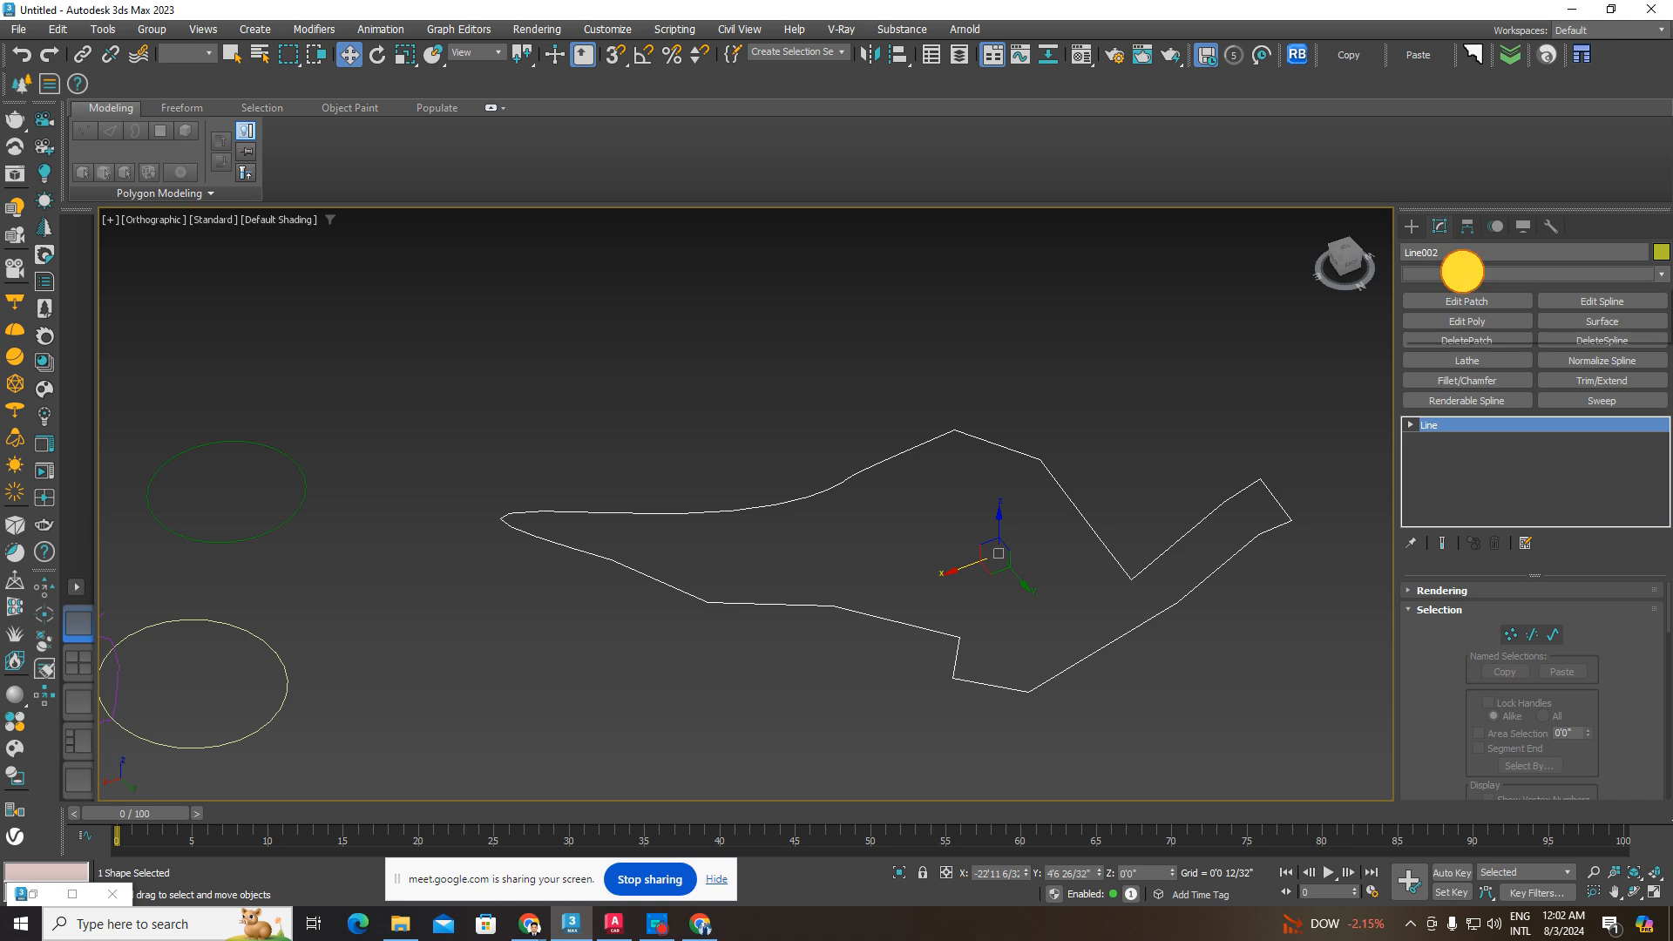
pyautogui.click(1463, 273)
pyautogui.write('ext')
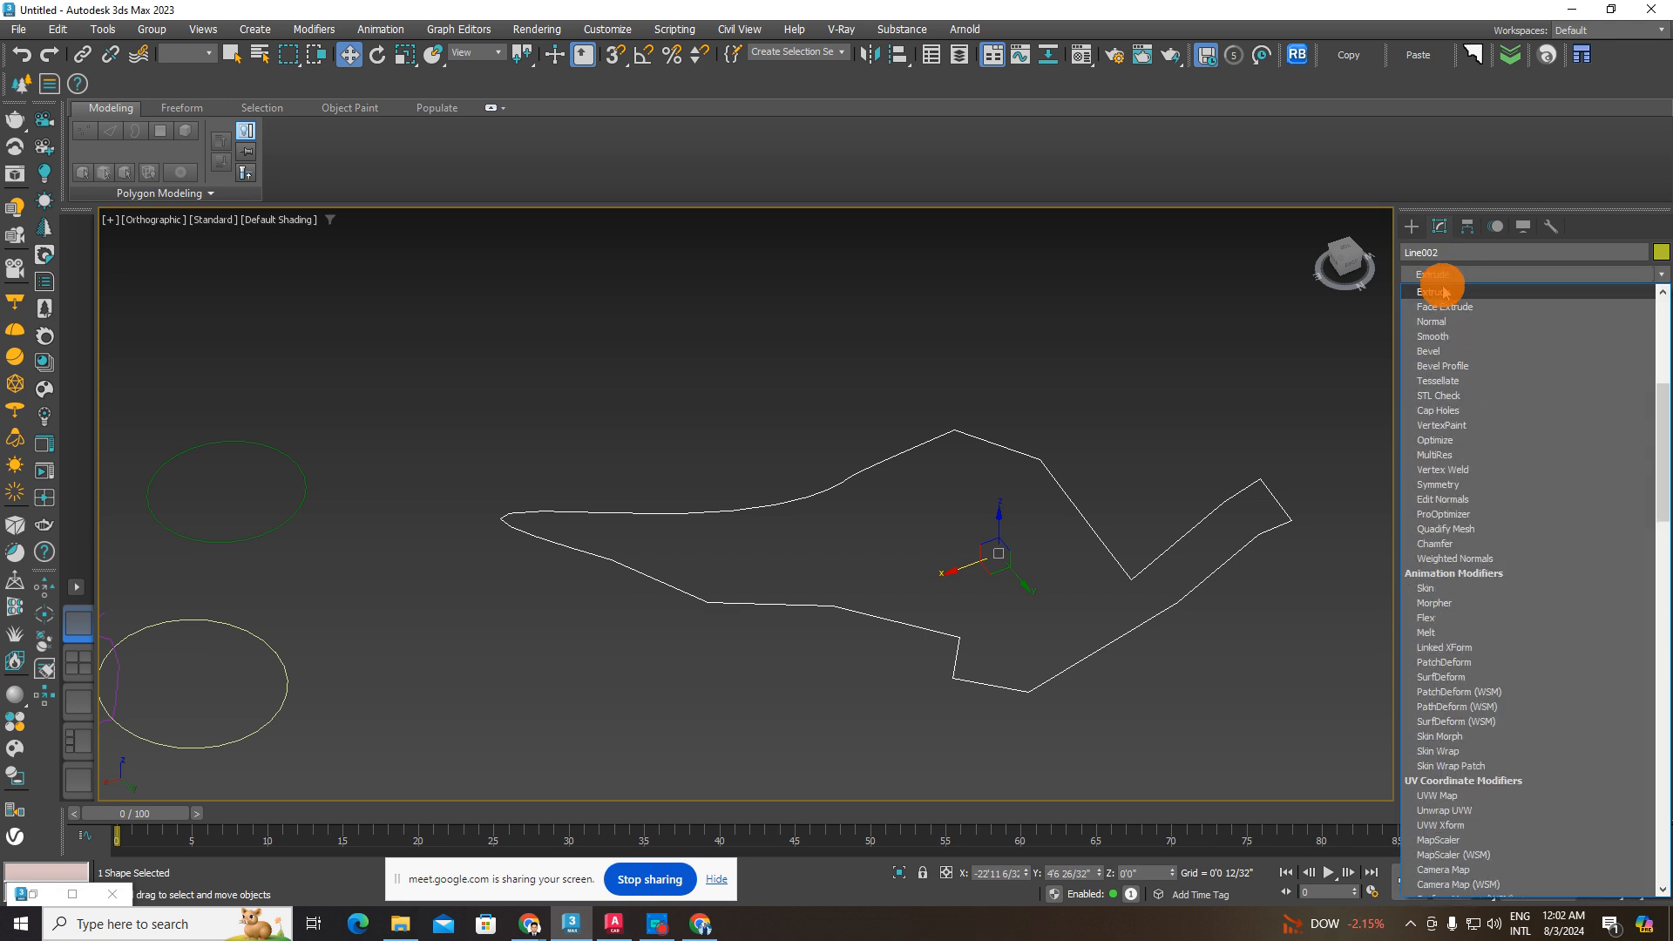
pyautogui.click(1435, 292)
pyautogui.keyDown('alt'); pyautogui.moveTo(1106, 546); pyautogui.dragTo(1111, 589, button='middle'); pyautogui.keyUp('alt')
pyautogui.moveTo(1580, 616); pyautogui.dragTo(1589, 690)
pyautogui.moveTo(1580, 618); pyautogui.dragTo(1524, 667)
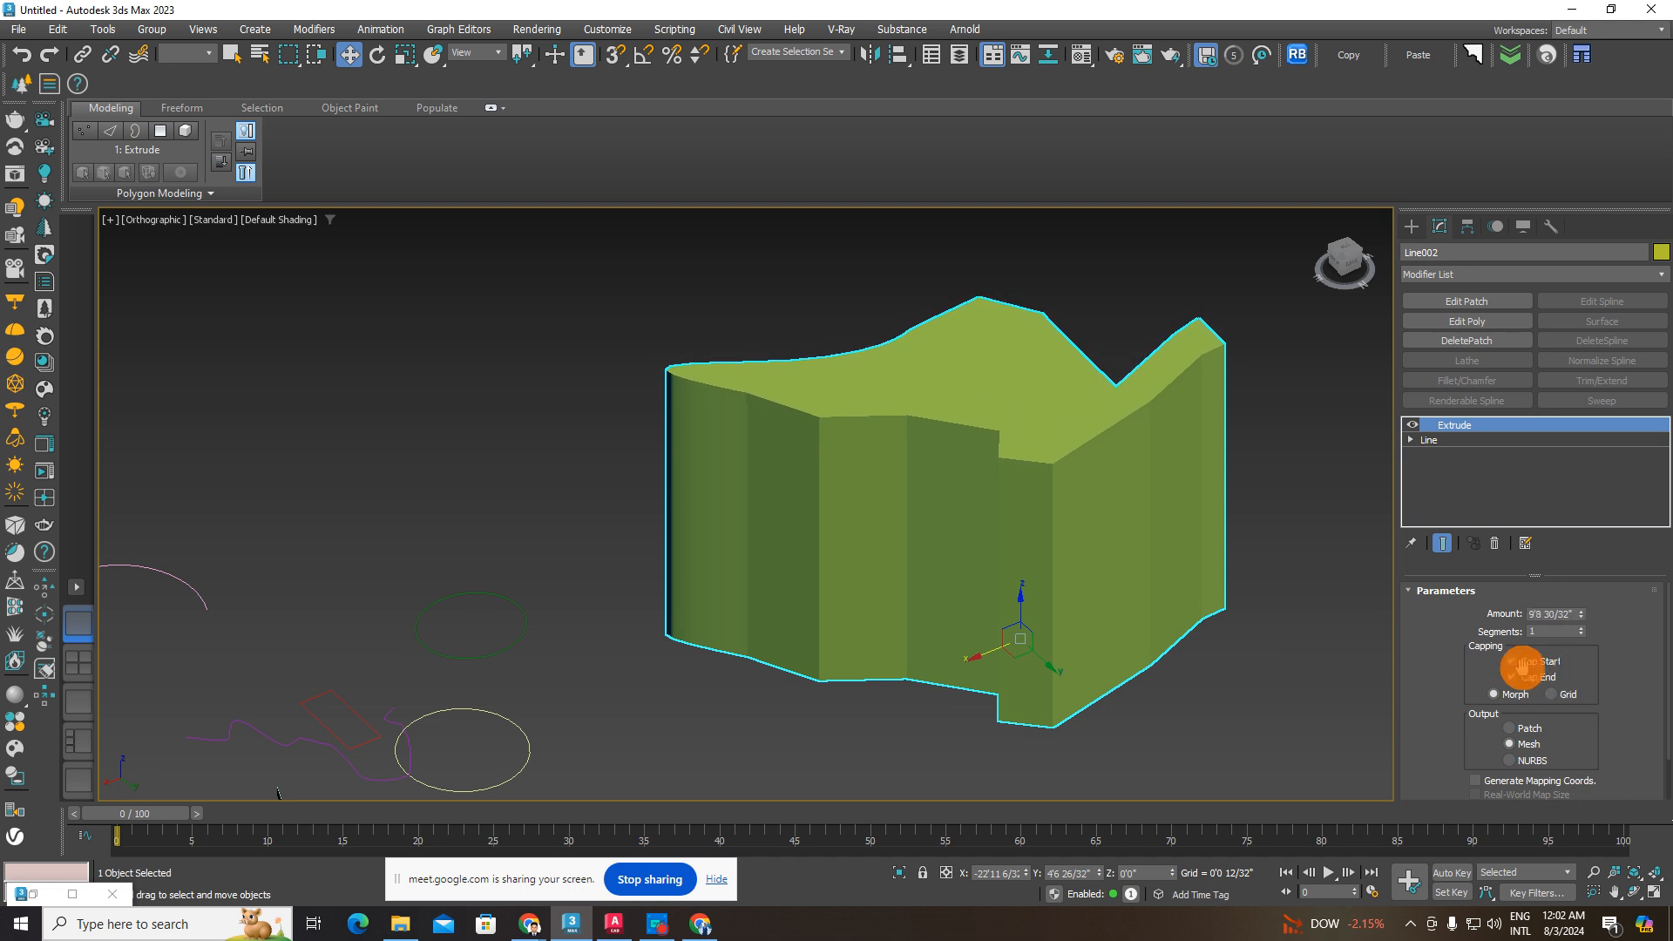
# - Turn the extrusion's Cap End option off and back on to compare the open and capped solid
pyautogui.click(1513, 676)
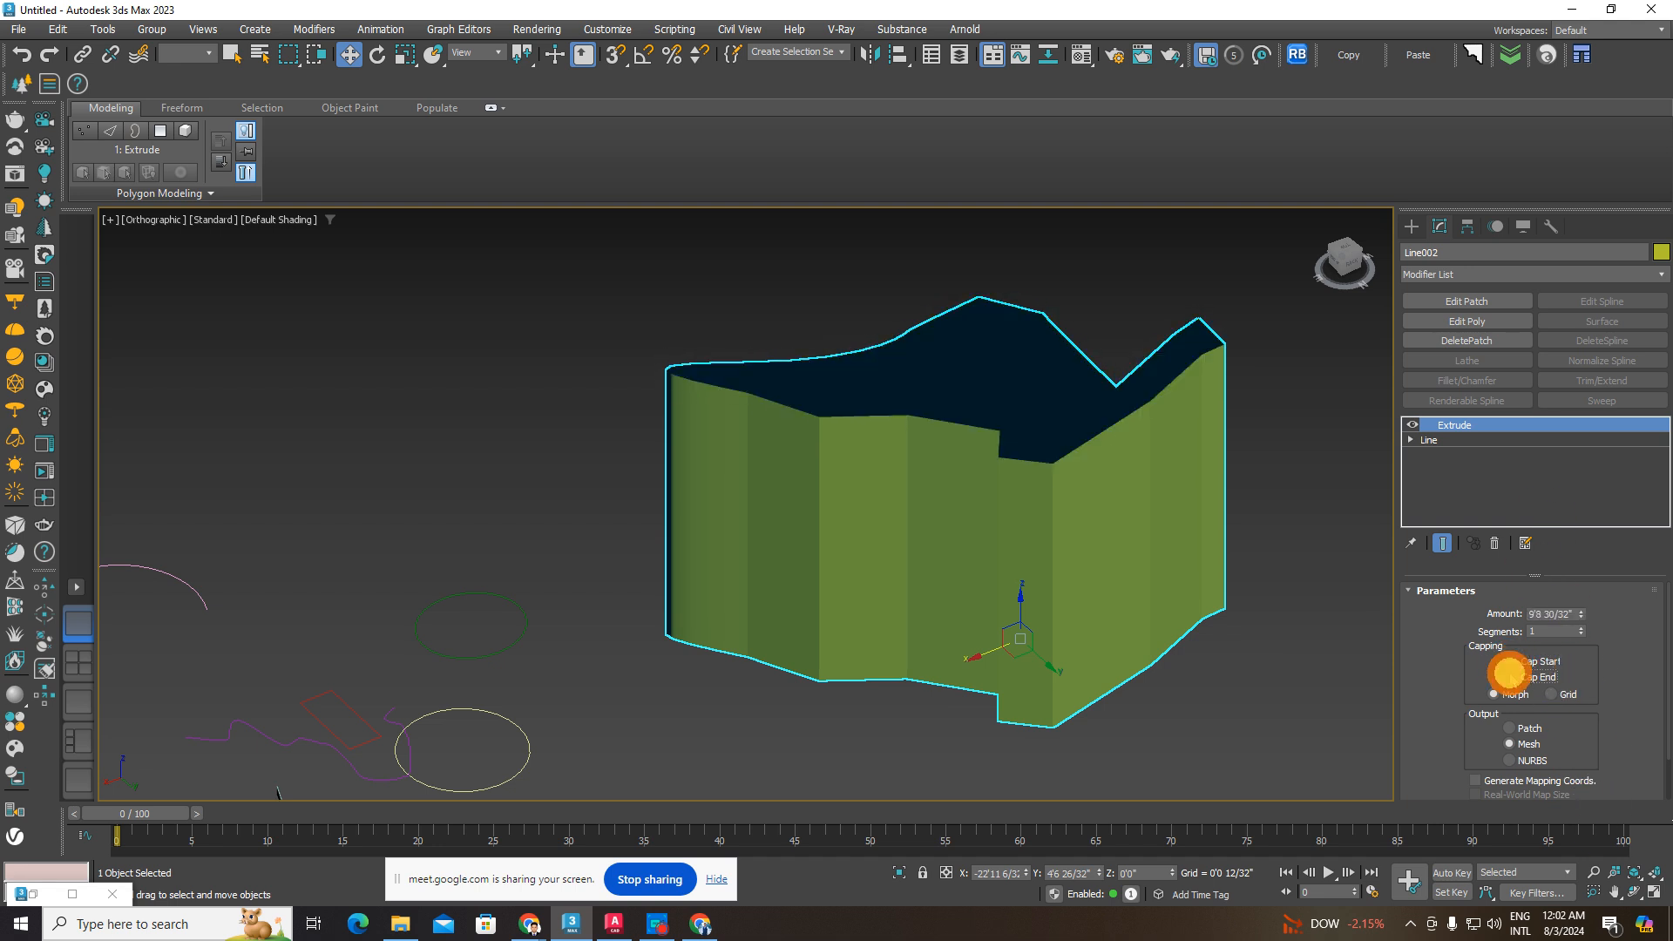
pyautogui.click(1513, 675)
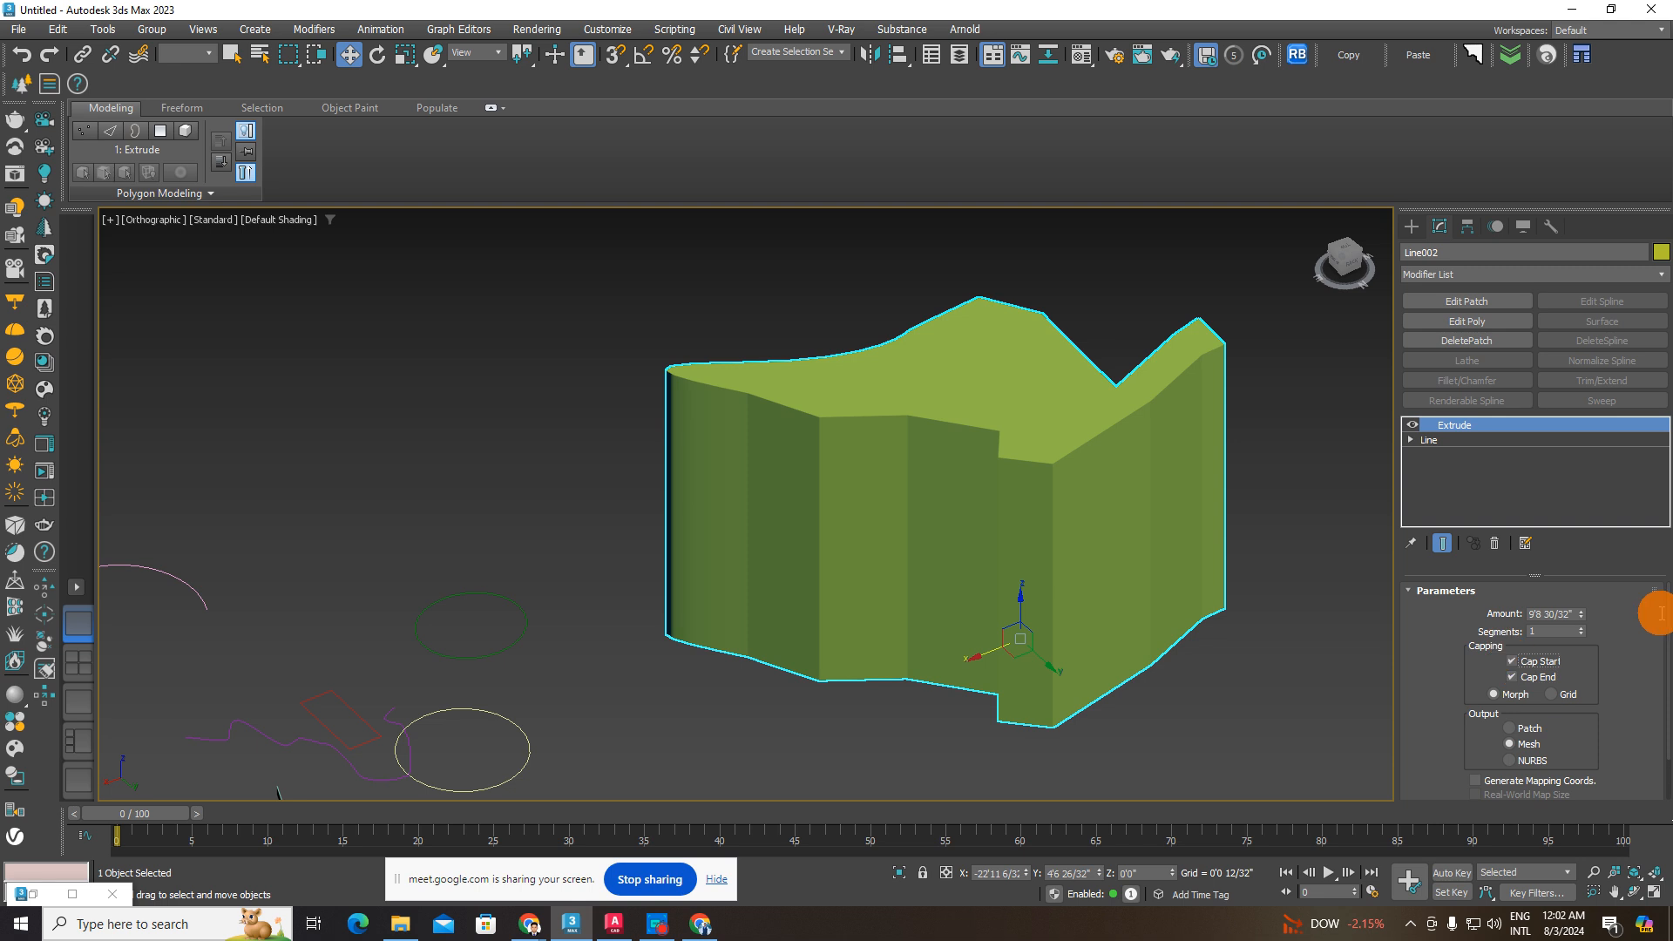
pyautogui.scroll(-5, 1133, 503)
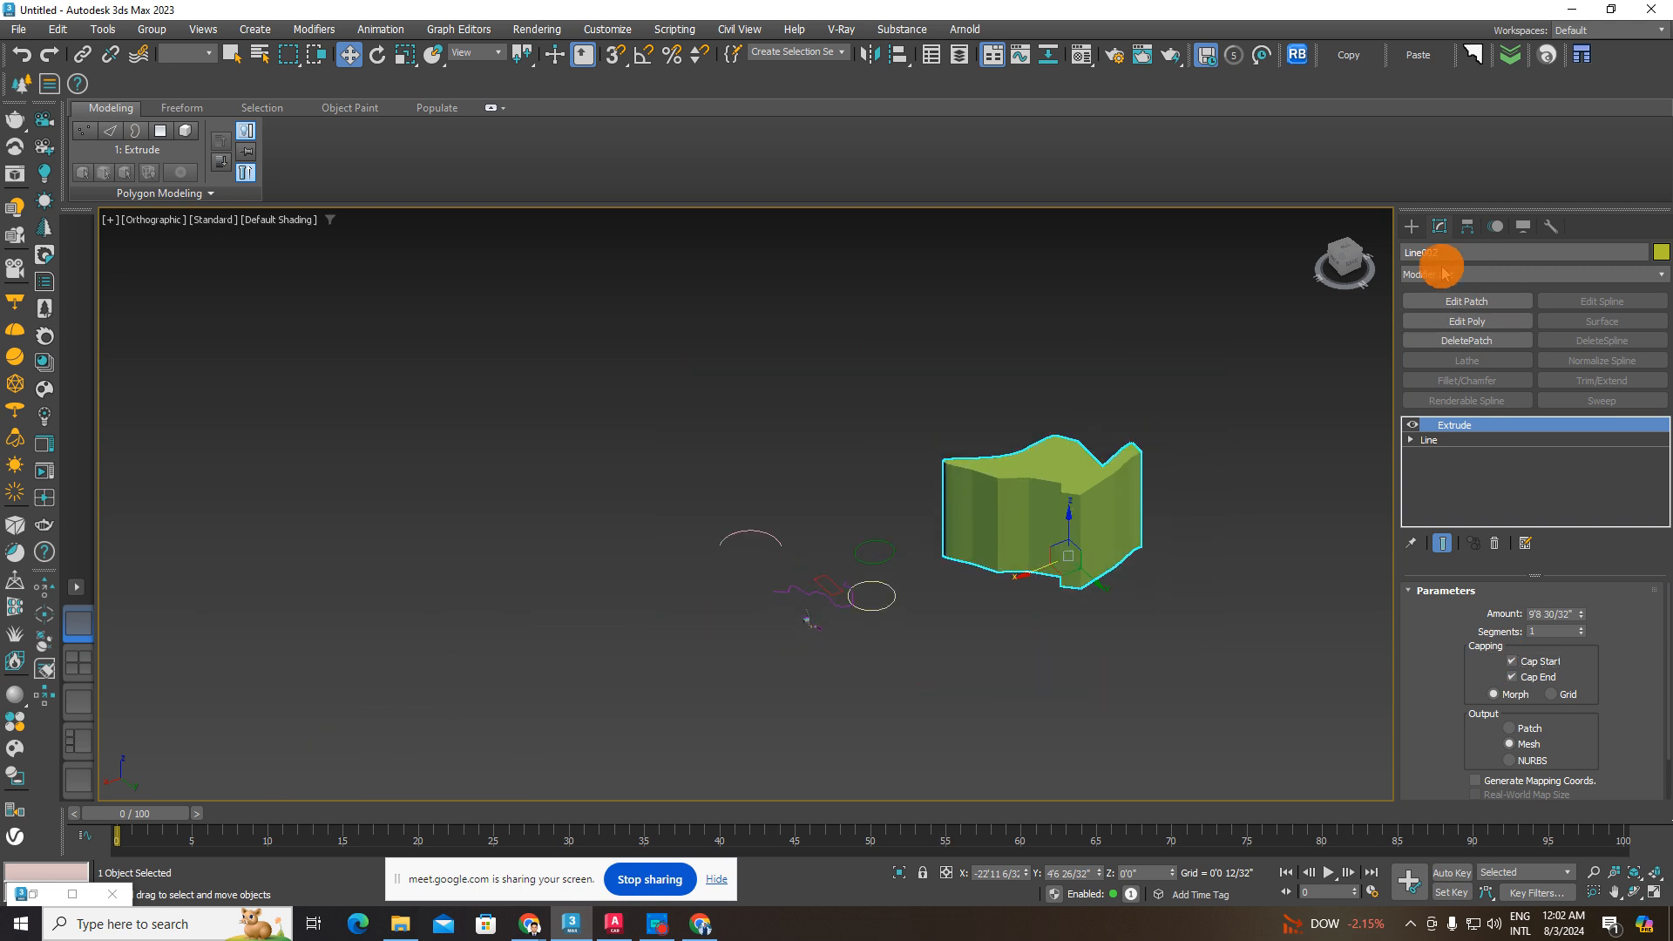
# - Draw an open U-shaped line of three straight segments in the top view, beside the extruded solid
pyautogui.click(1412, 227)
pyautogui.click(1467, 365)
pyautogui.moveTo(1083, 560); pyautogui.dragTo(1057, 540, button='middle')
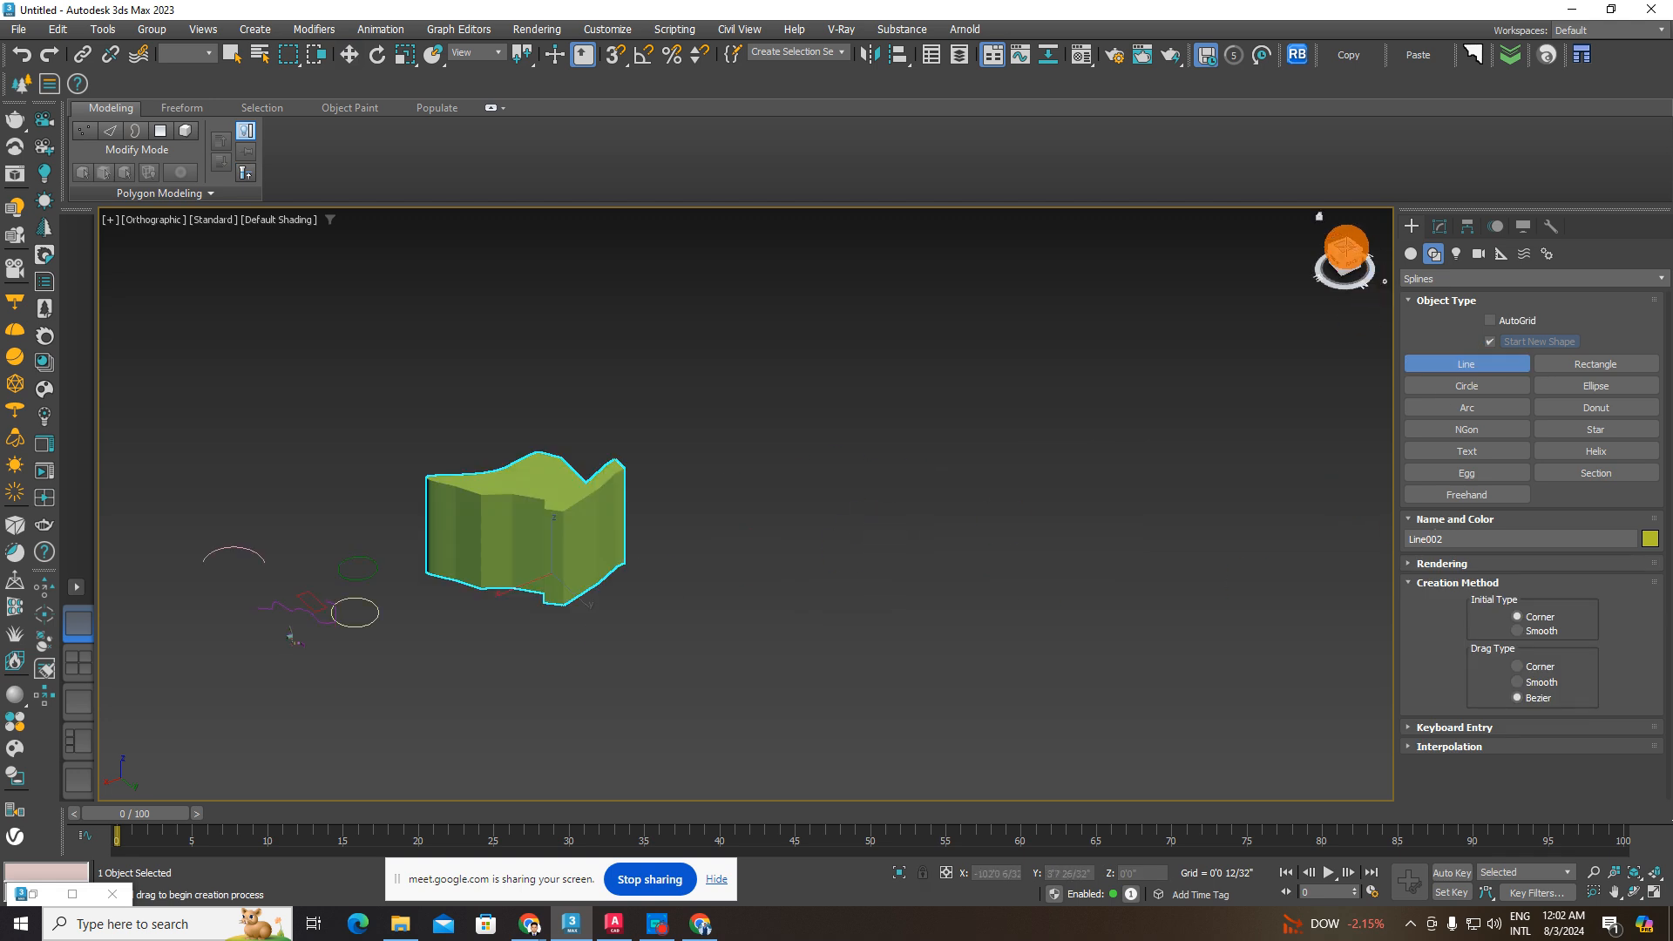
pyautogui.click(1346, 251)
pyautogui.scroll(2, 685, 572)
pyautogui.click(714, 544)
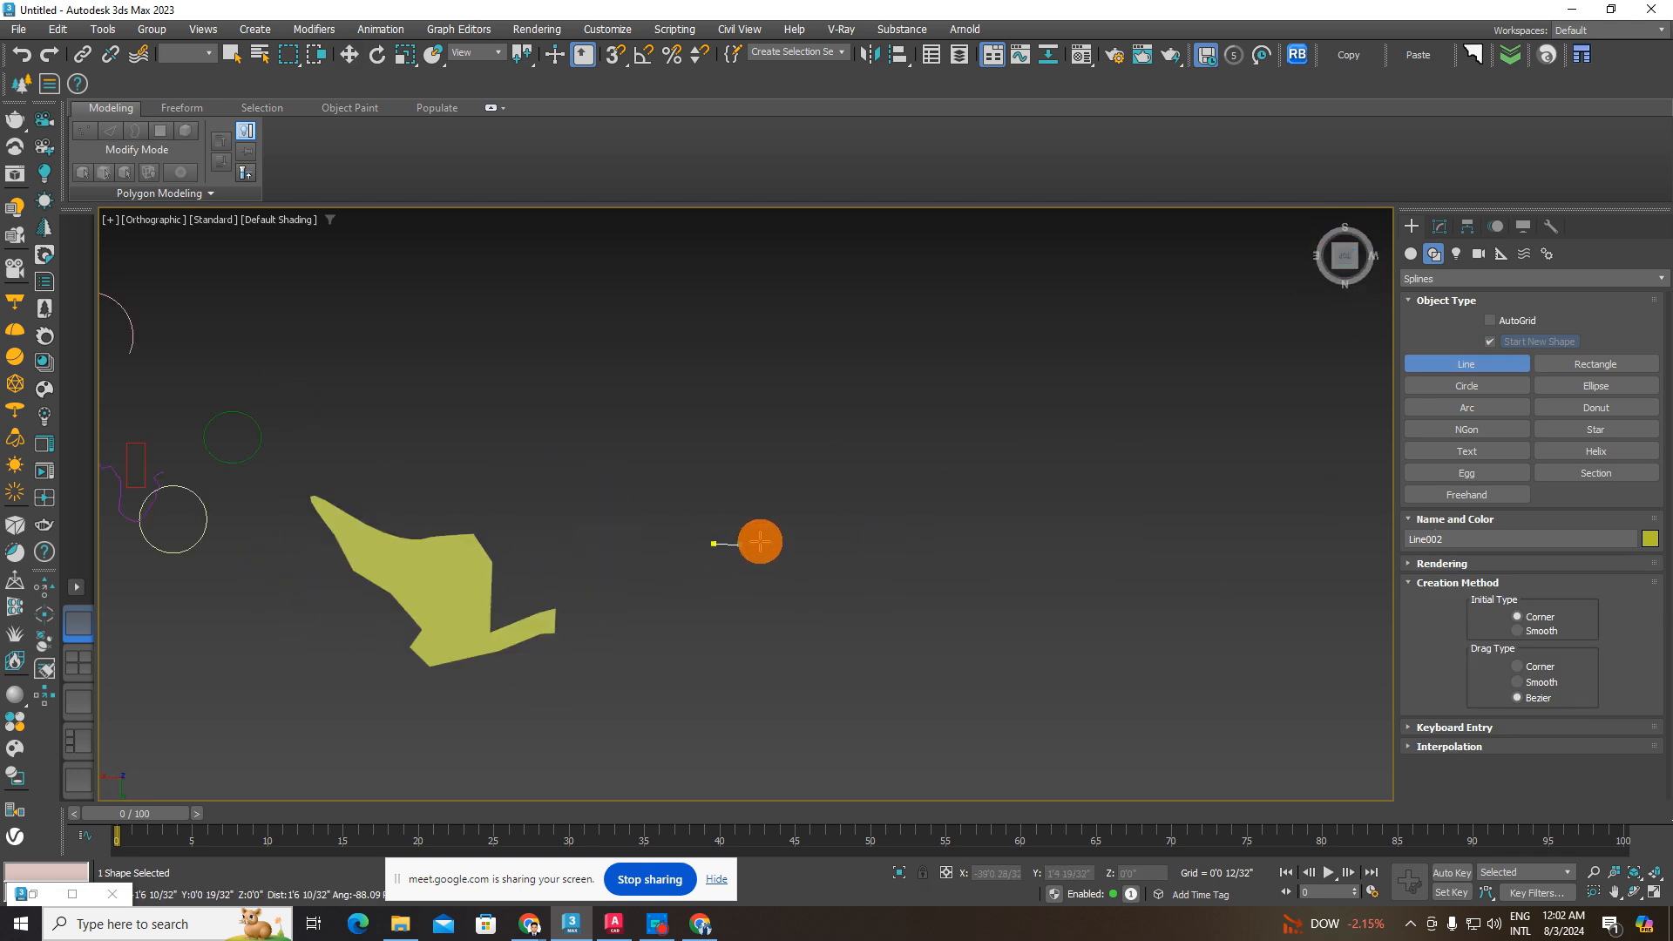
pyautogui.rightClick(789, 537)
pyautogui.scroll(2, 785, 502)
pyautogui.click(779, 491)
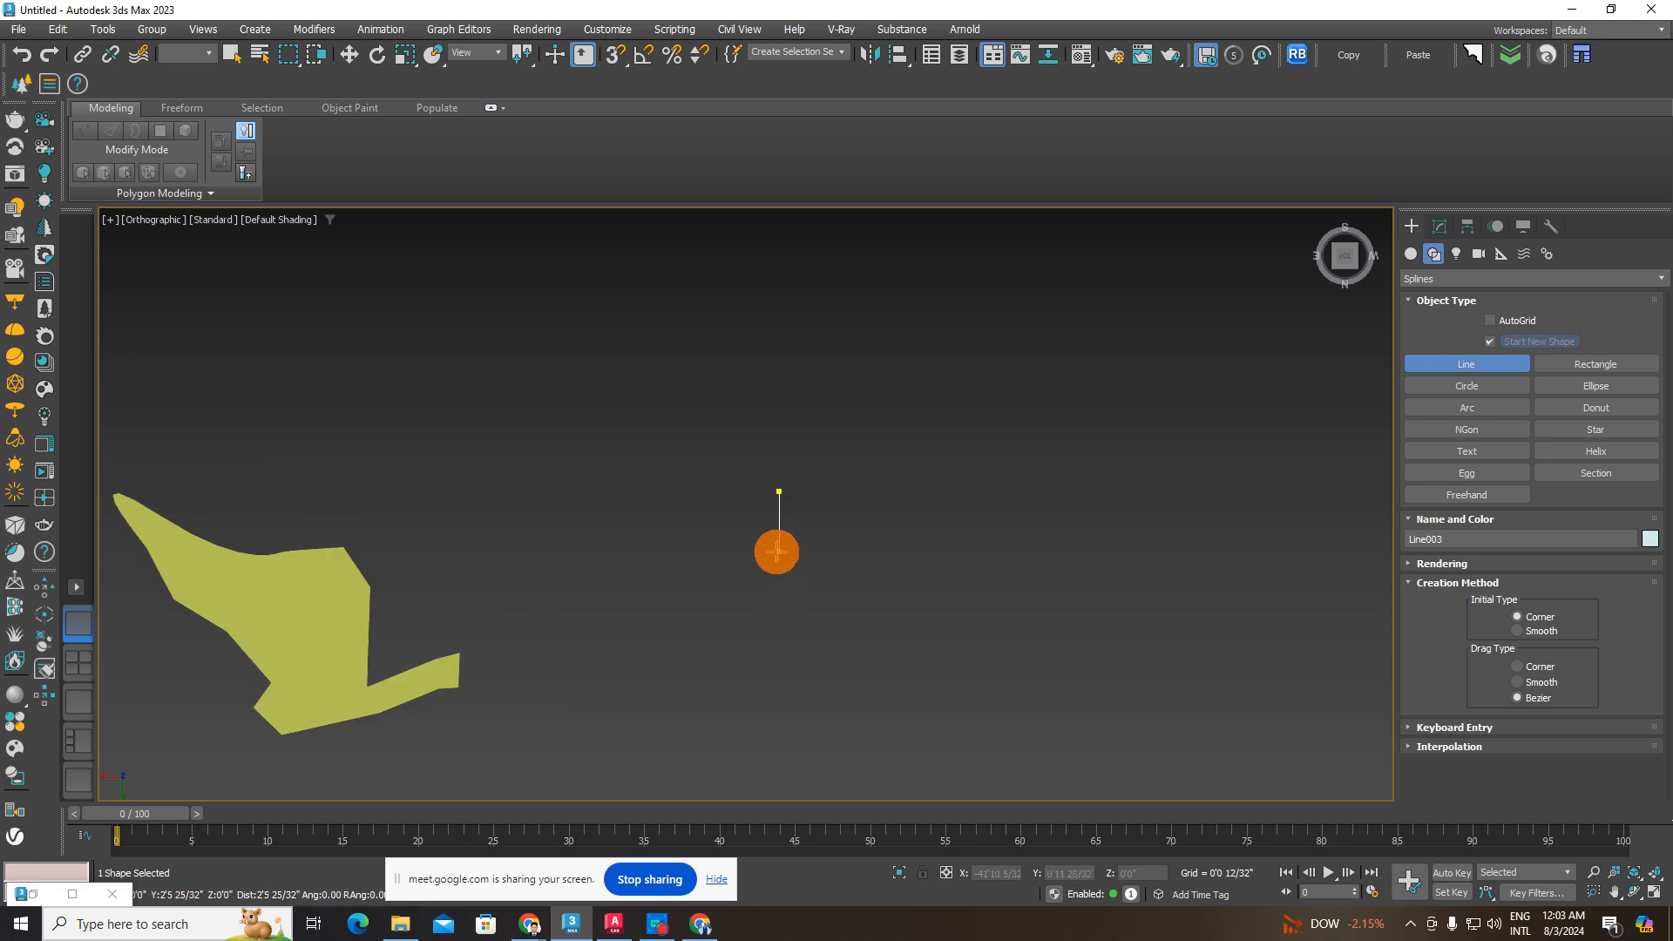
pyautogui.click(780, 570)
pyautogui.click(984, 570)
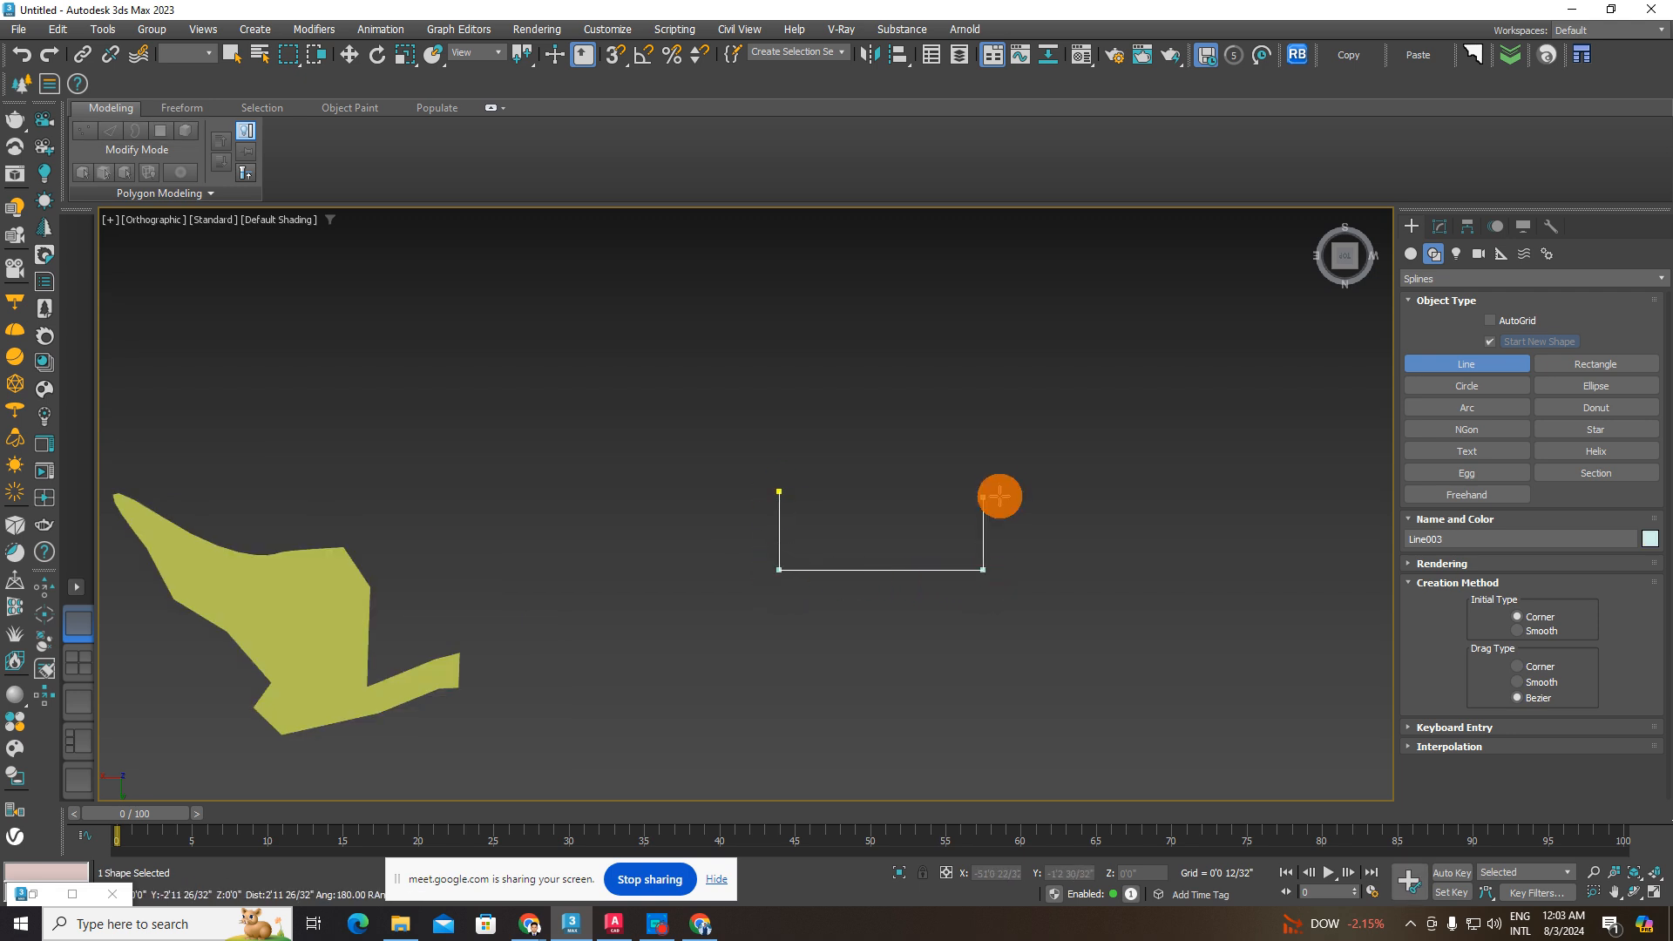
pyautogui.click(1002, 491)
pyautogui.rightClick(942, 538)
# - Select the U-shaped line and enable its rendering in both the renderer and the viewport
pyautogui.keyDown('alt'); pyautogui.moveTo(1001, 571); pyautogui.dragTo(1020, 453, button='middle'); pyautogui.keyUp('alt')
pyautogui.click(353, 53)
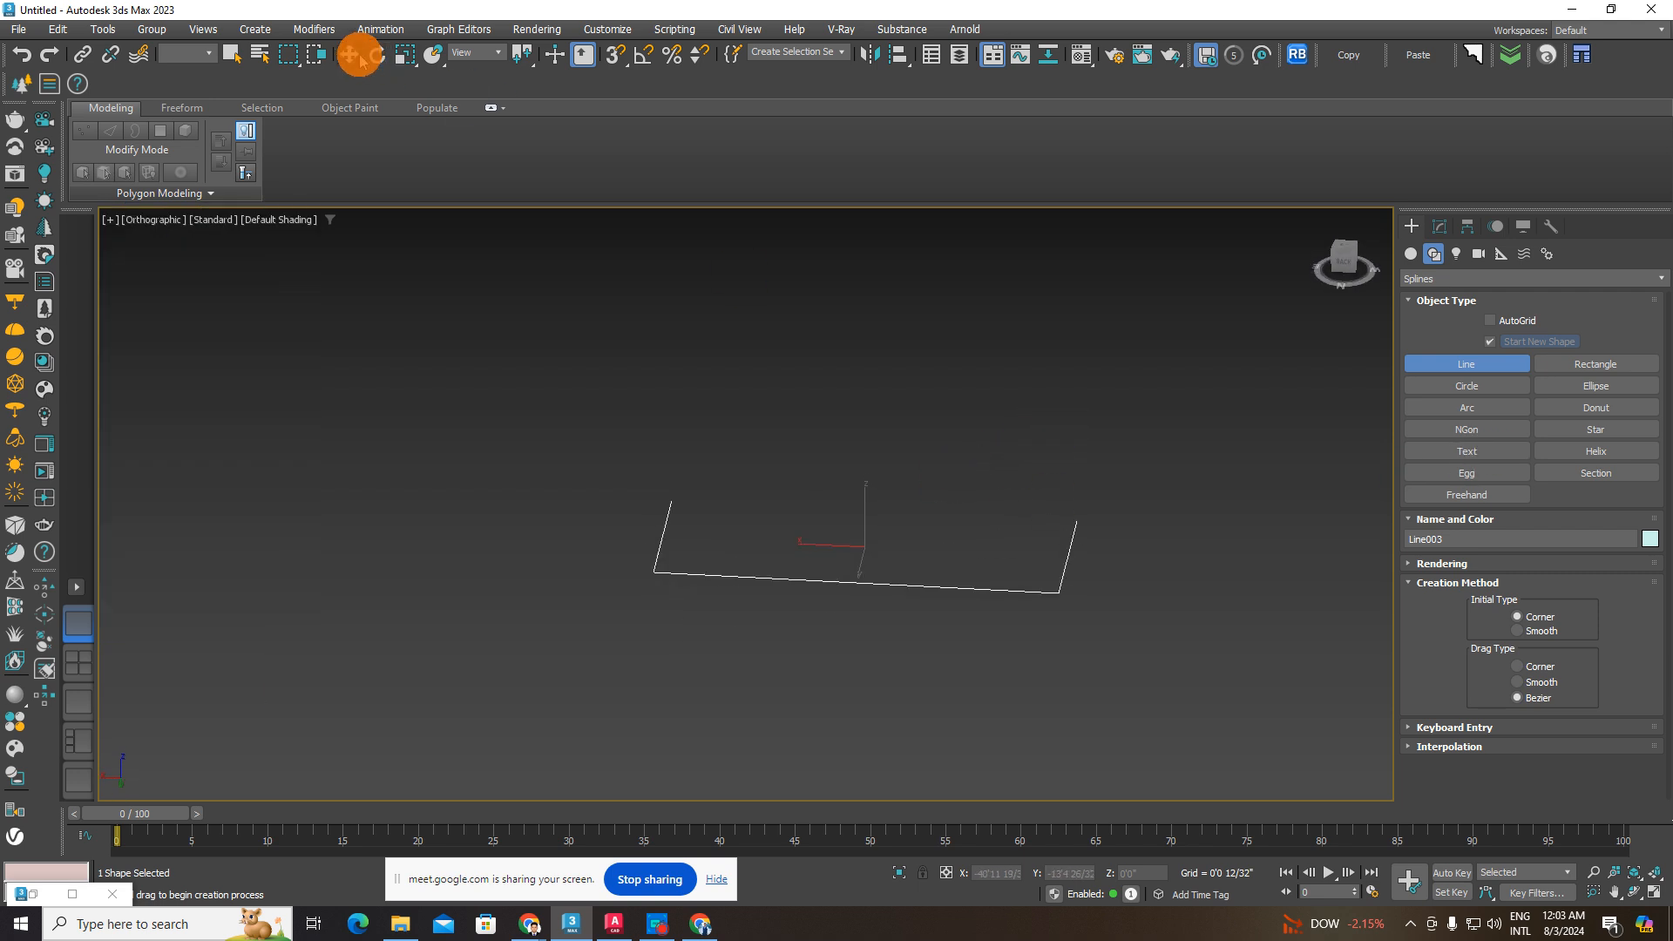
pyautogui.click(1106, 549)
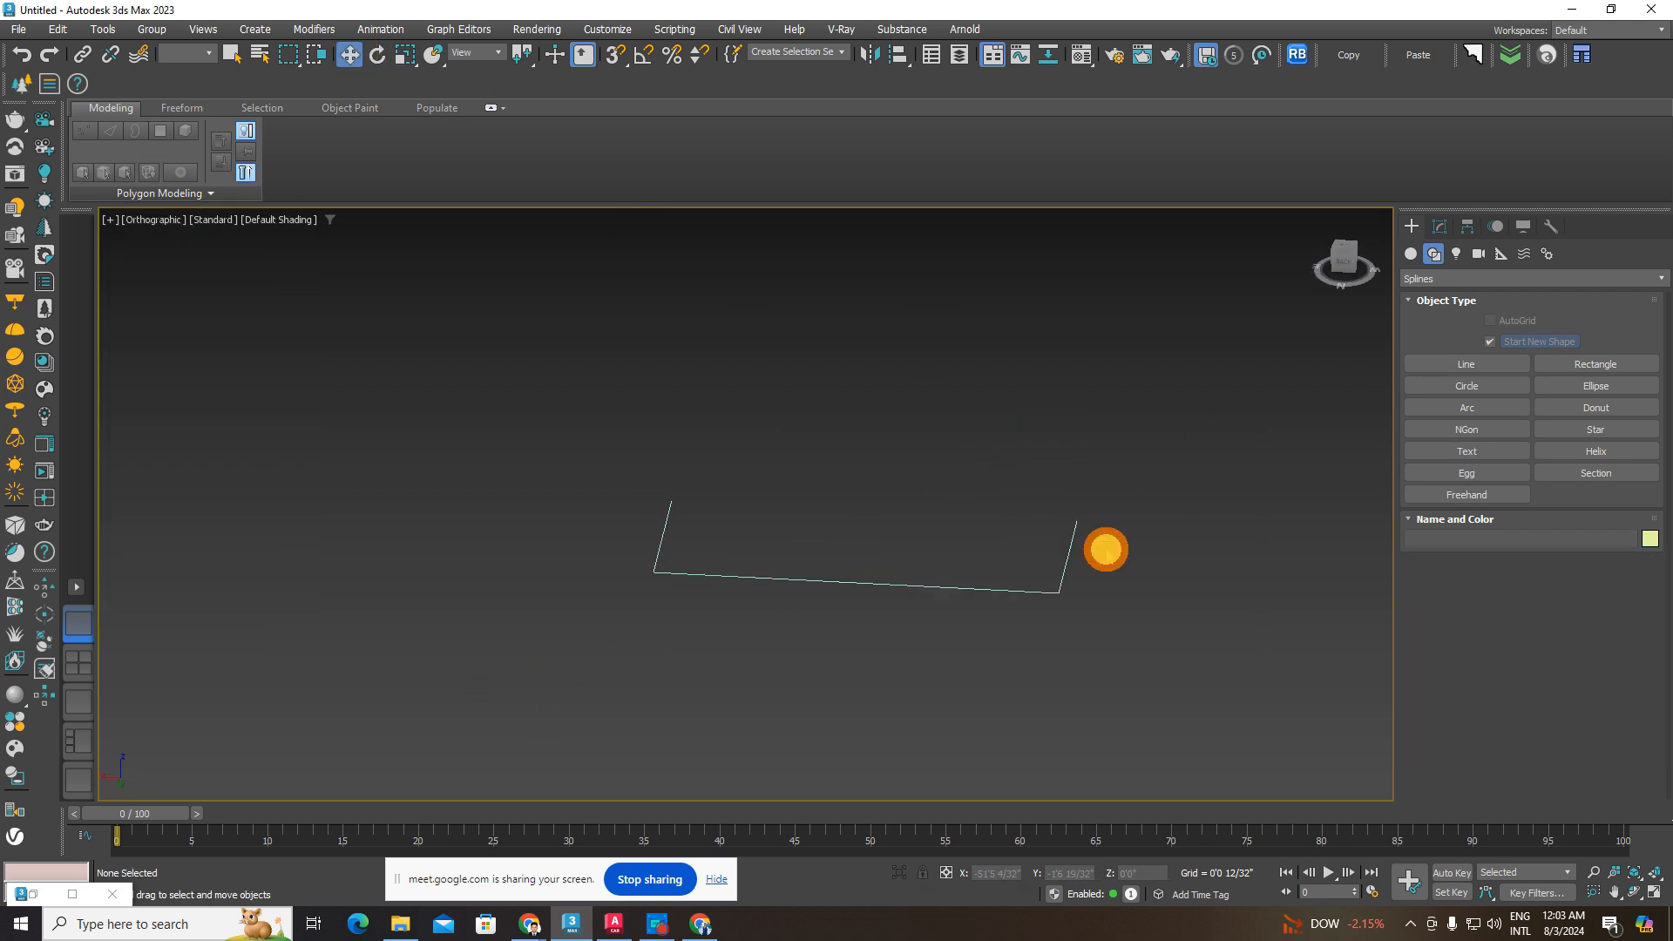
pyautogui.click(1061, 578)
pyautogui.click(1440, 226)
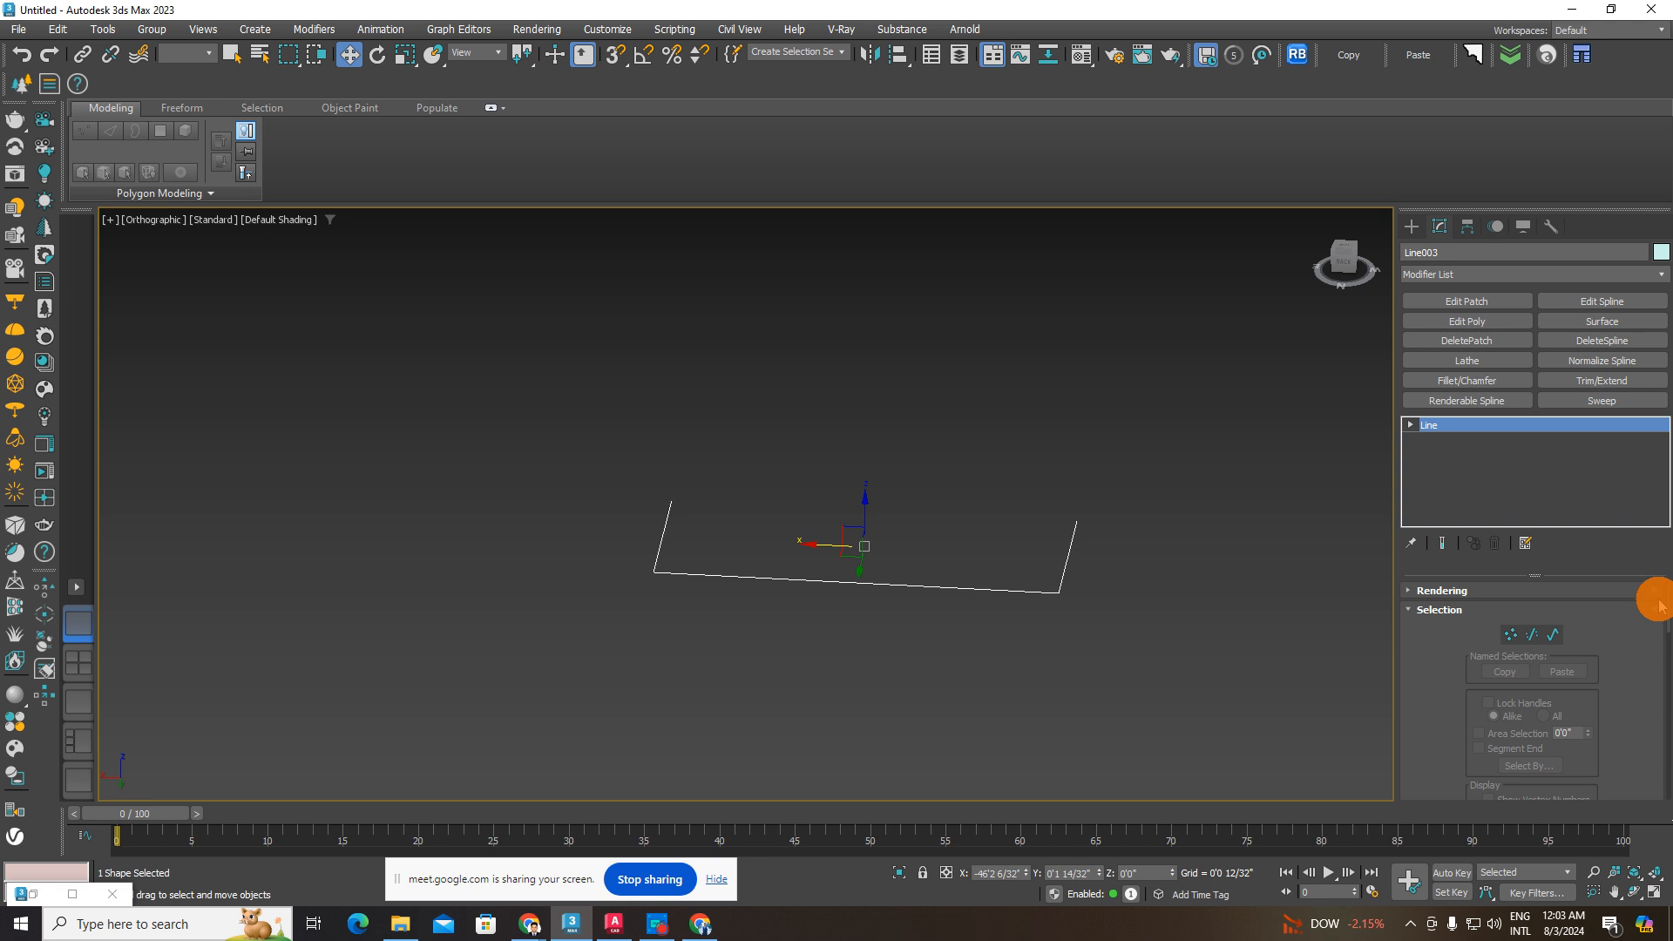
pyautogui.click(1413, 592)
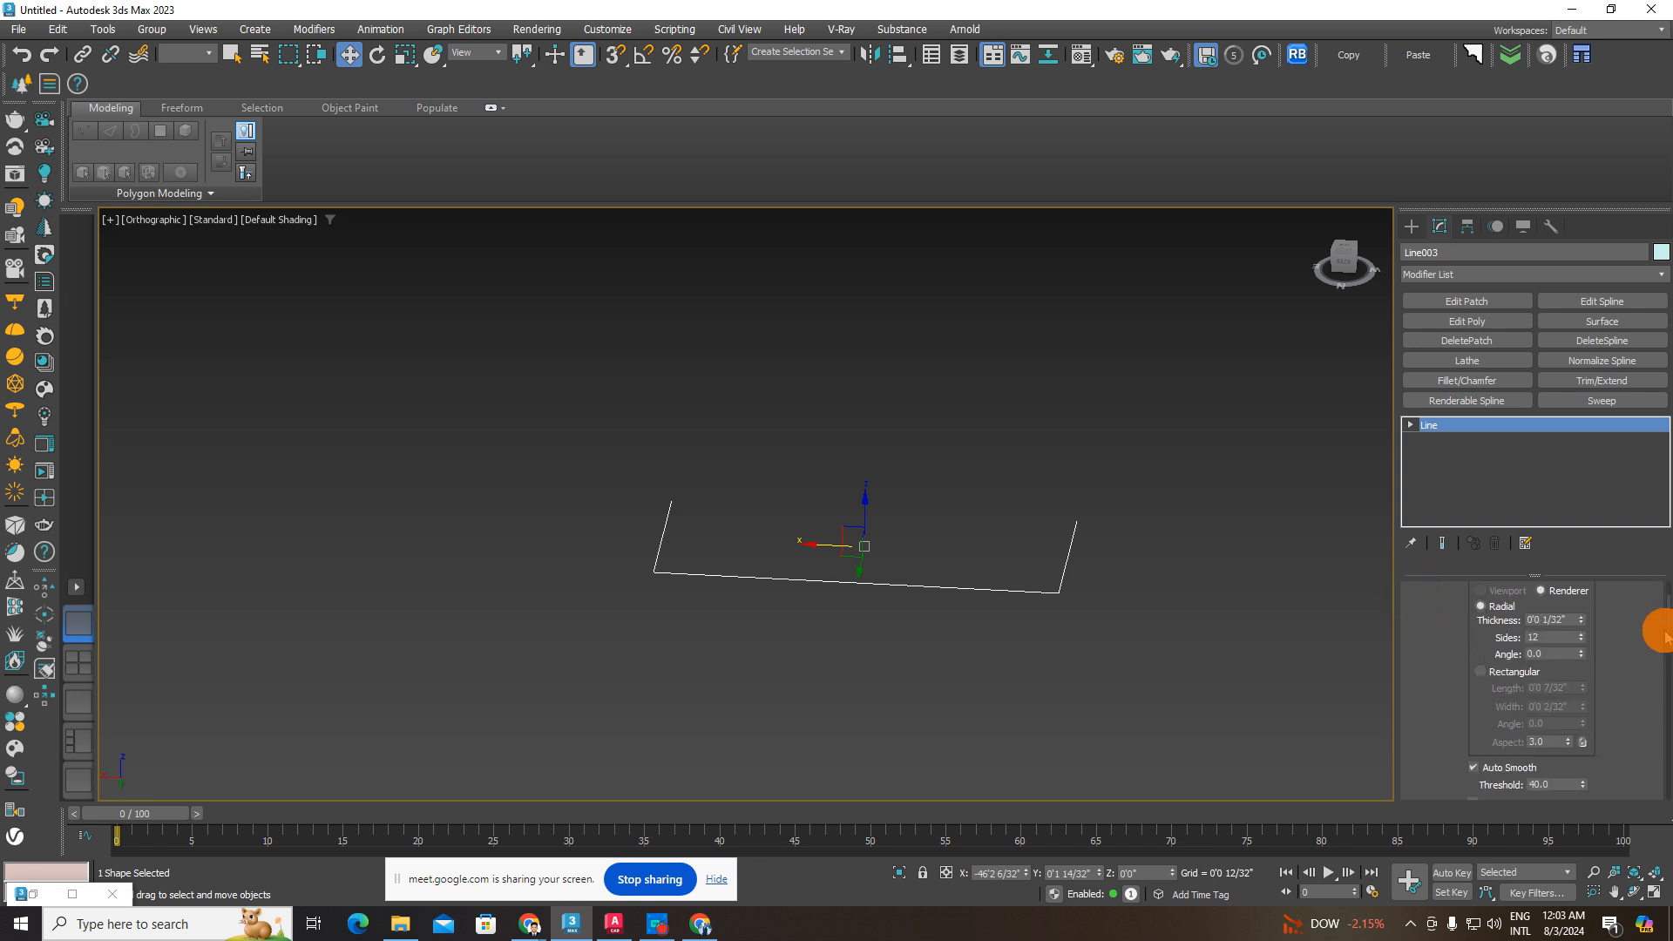
pyautogui.moveTo(1665, 637); pyautogui.dragTo(1657, 543)
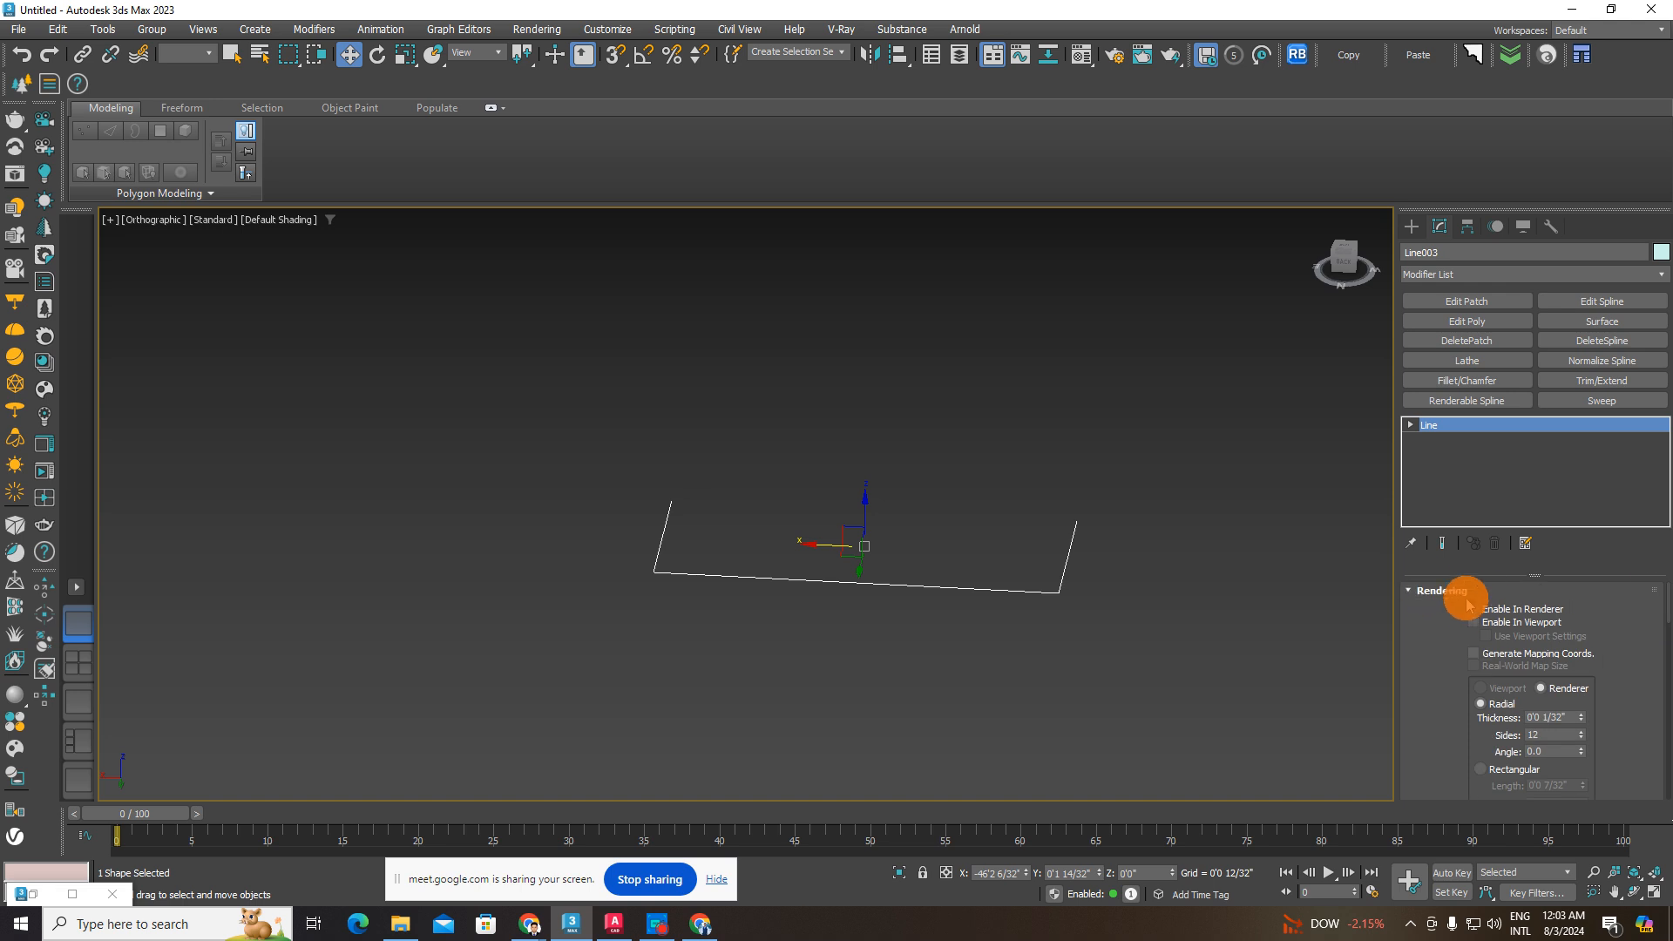
pyautogui.click(1476, 623)
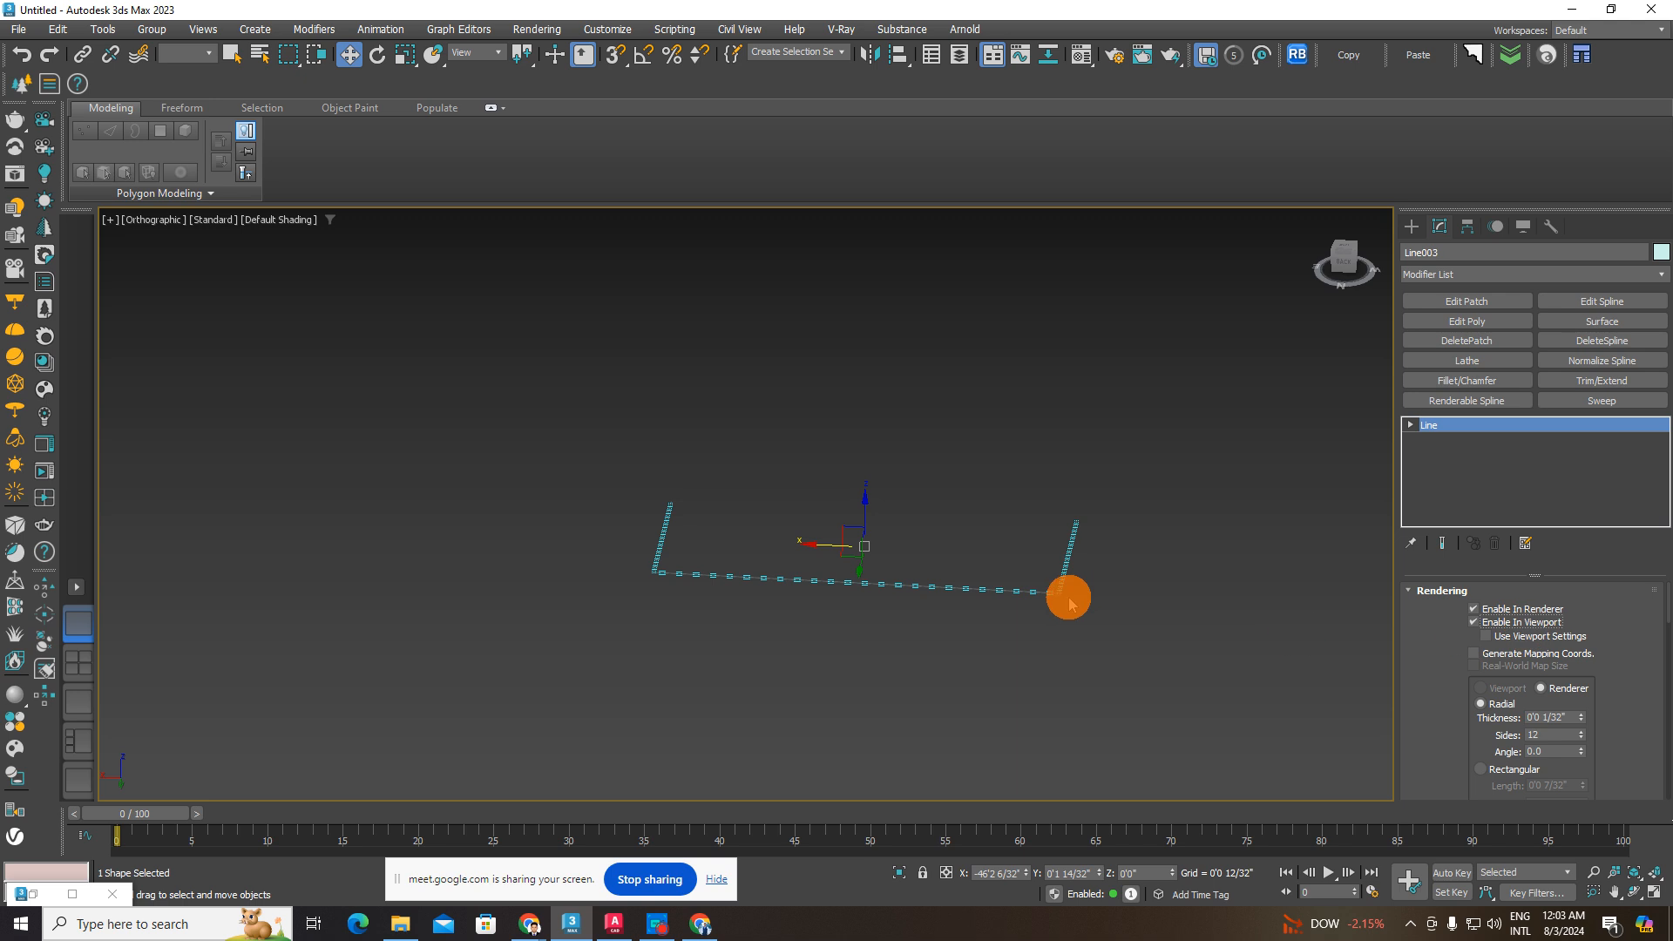
# - Inspect the U-shaped line's corner up close and turn its viewport rendering off and back on to compare the two displays
pyautogui.scroll(10, 1050, 582)
pyautogui.scroll(6, 1074, 575)
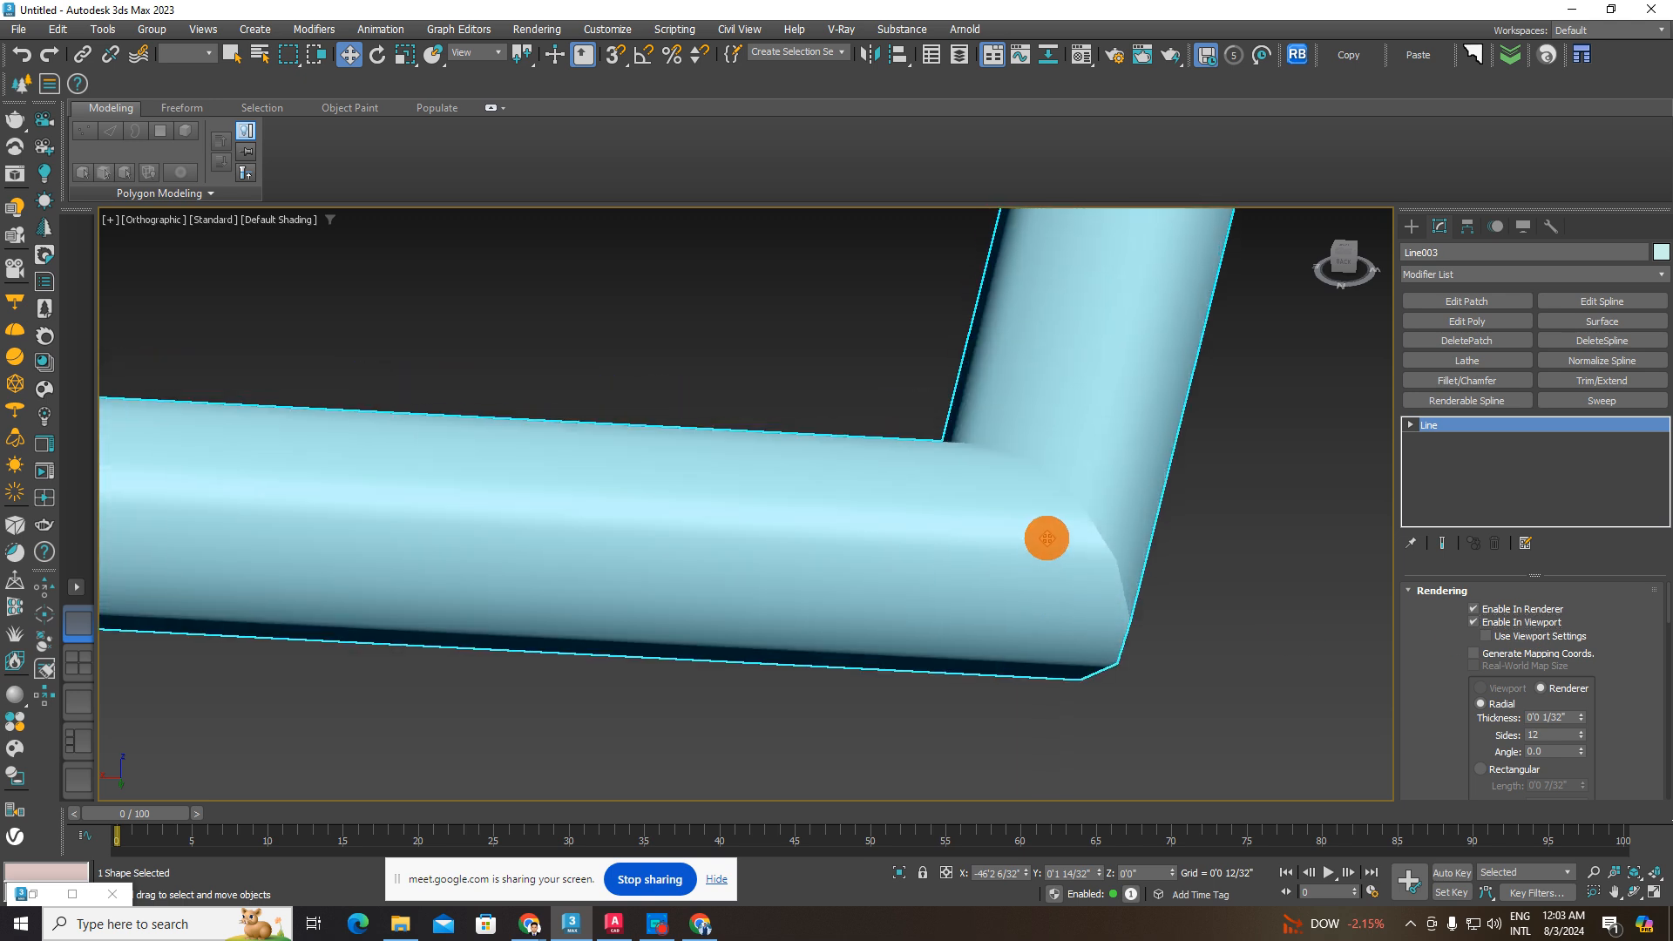
pyautogui.scroll(-8, 1047, 541)
pyautogui.scroll(8, 1031, 515)
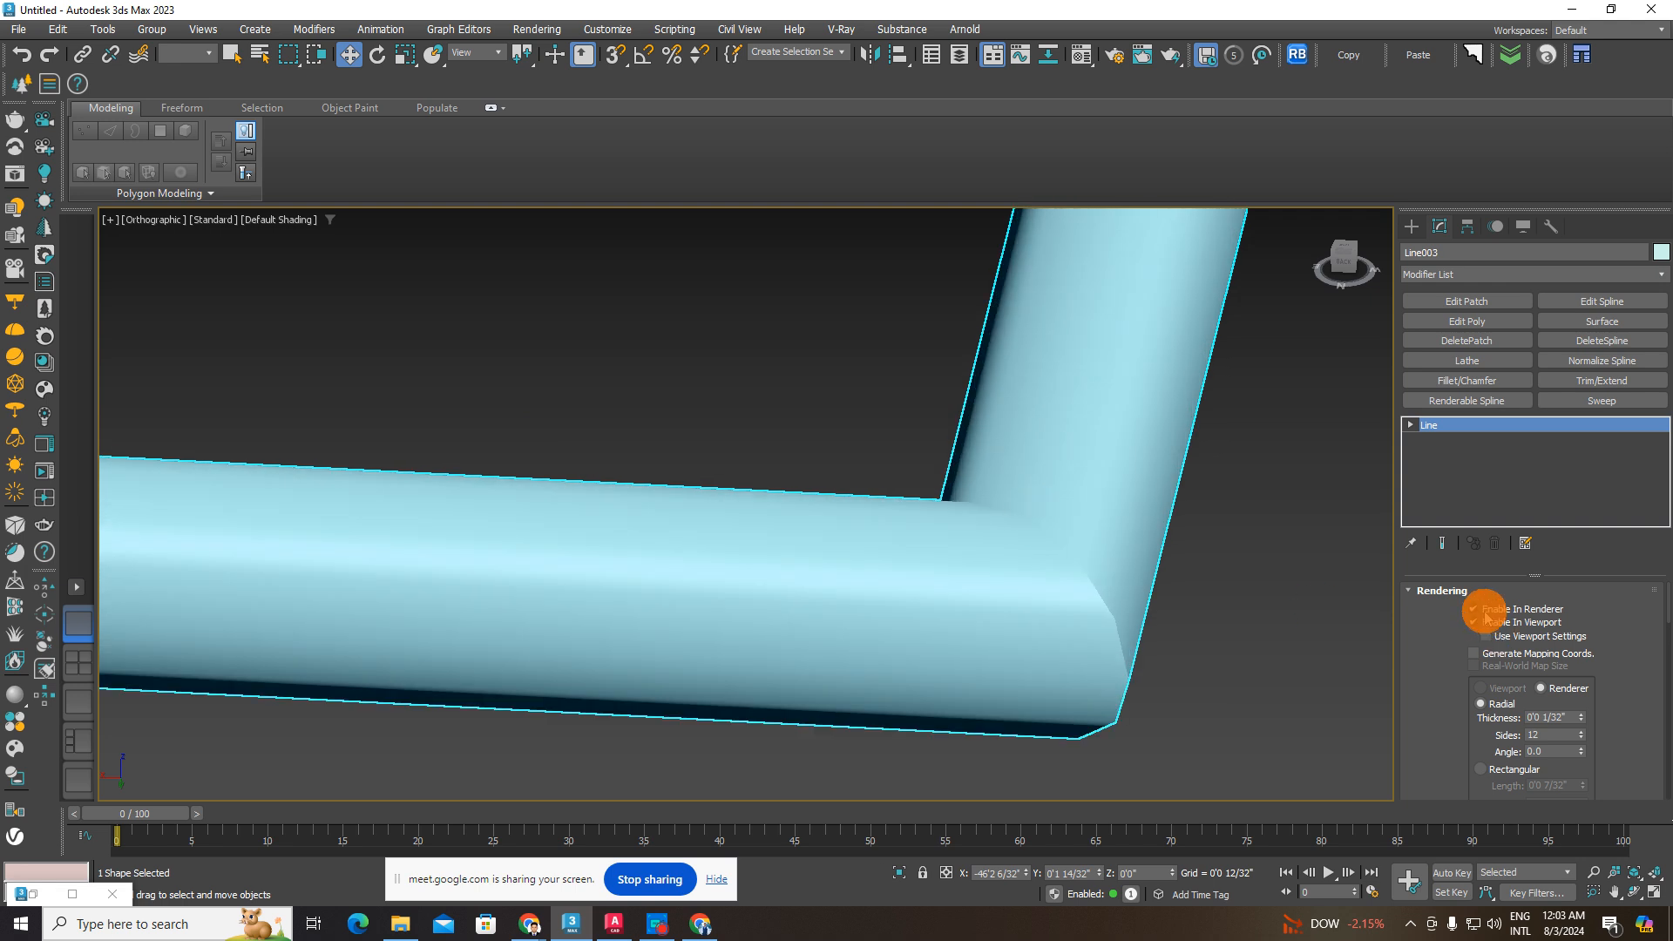
pyautogui.click(1477, 621)
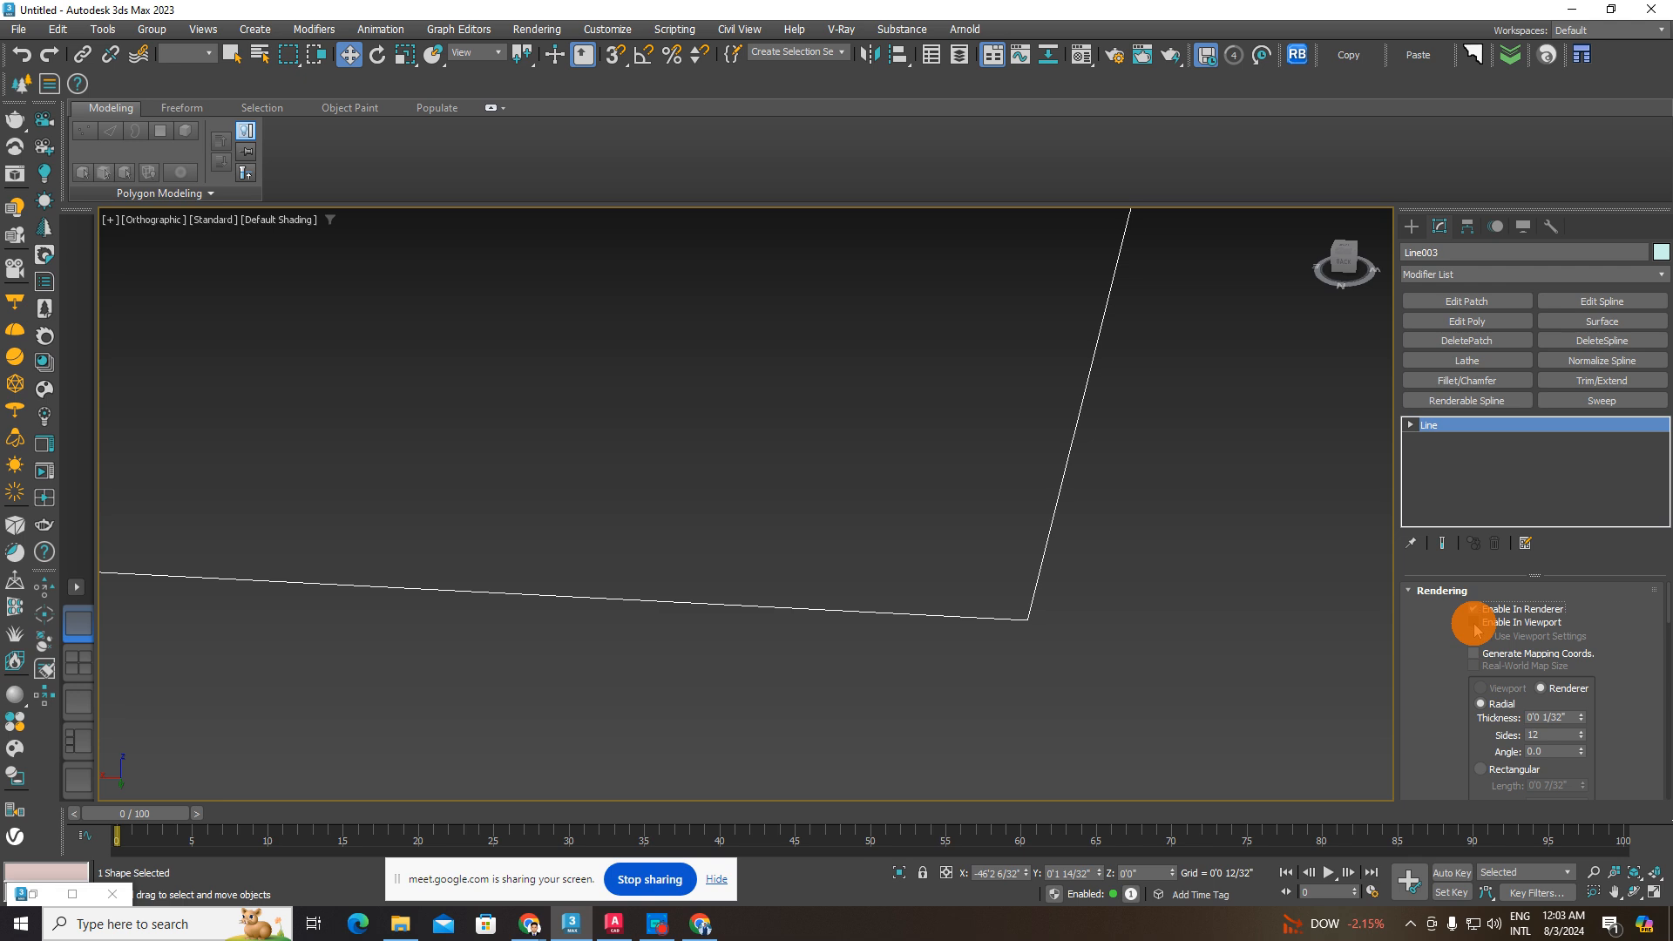
pyautogui.click(1475, 622)
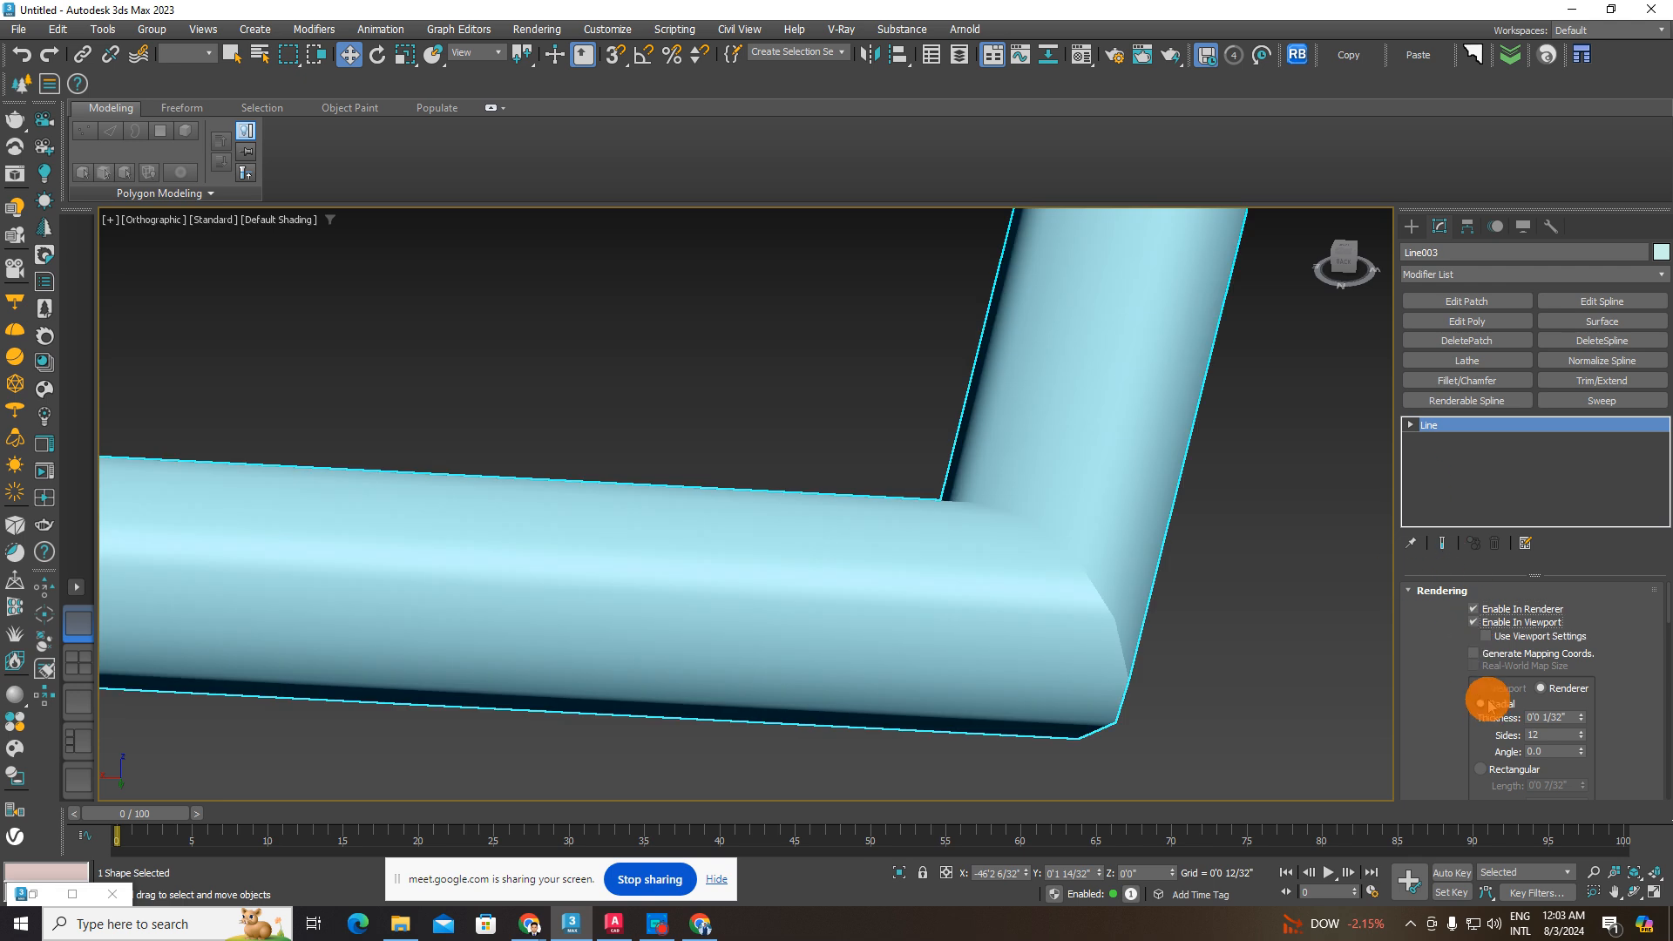
# - Raise the line's radial thickness to about 0'0 4/32" and set its sides to 100 for a rounder tube
pyautogui.scroll(-5, 1058, 568)
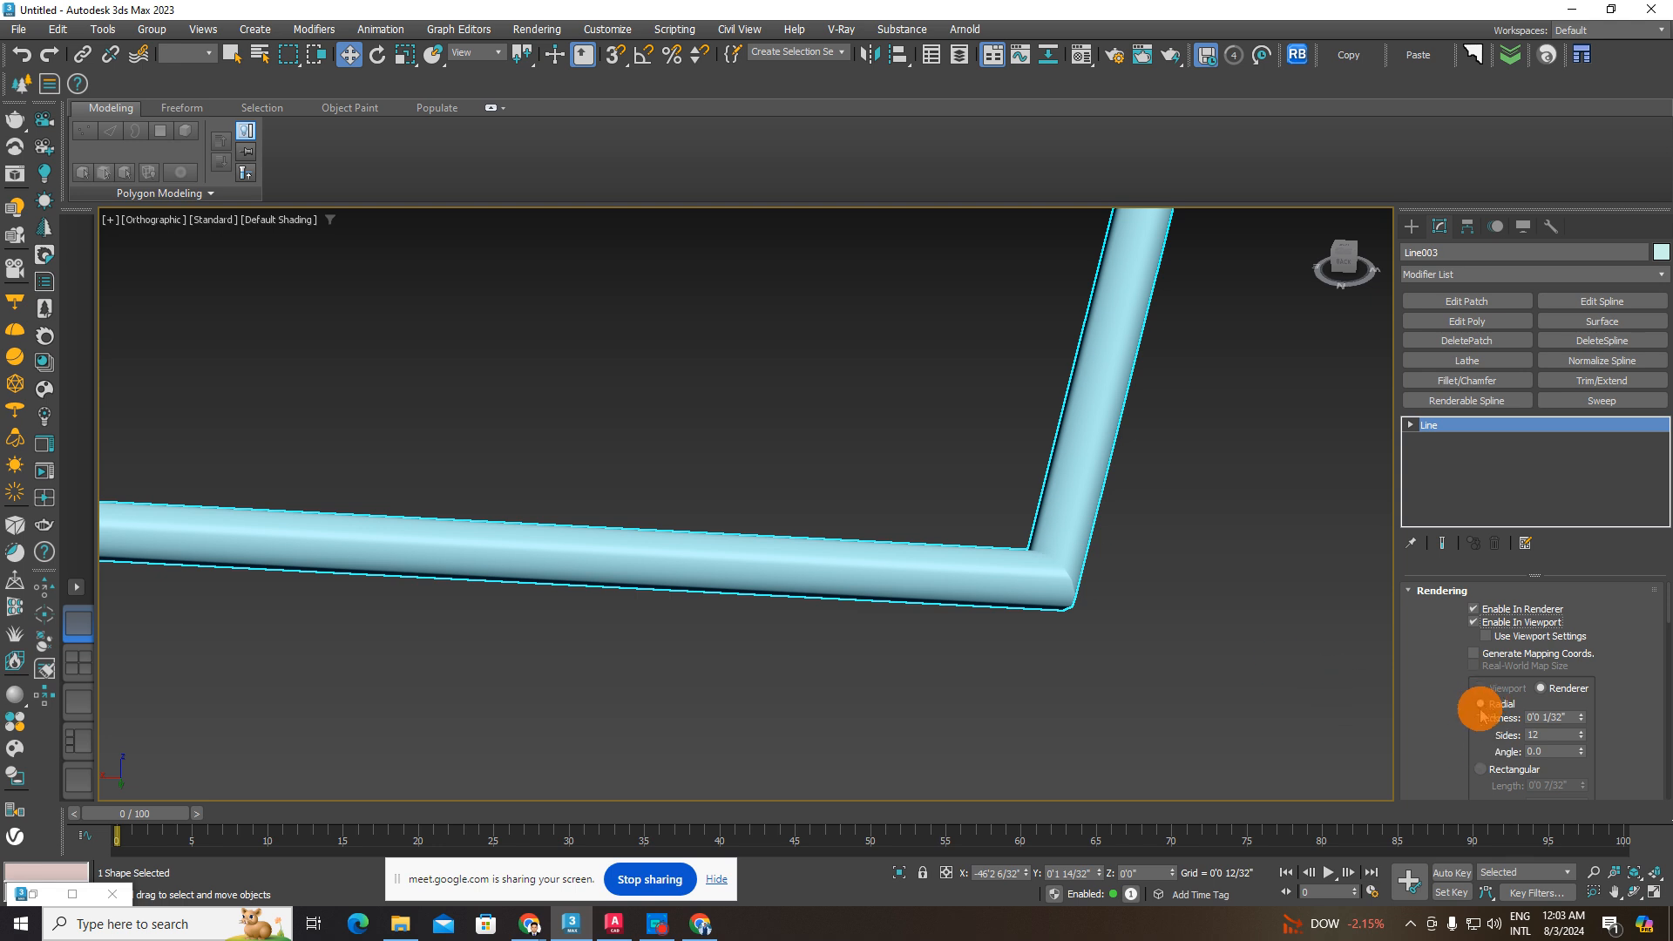
pyautogui.moveTo(1582, 719); pyautogui.dragTo(1498, 491)
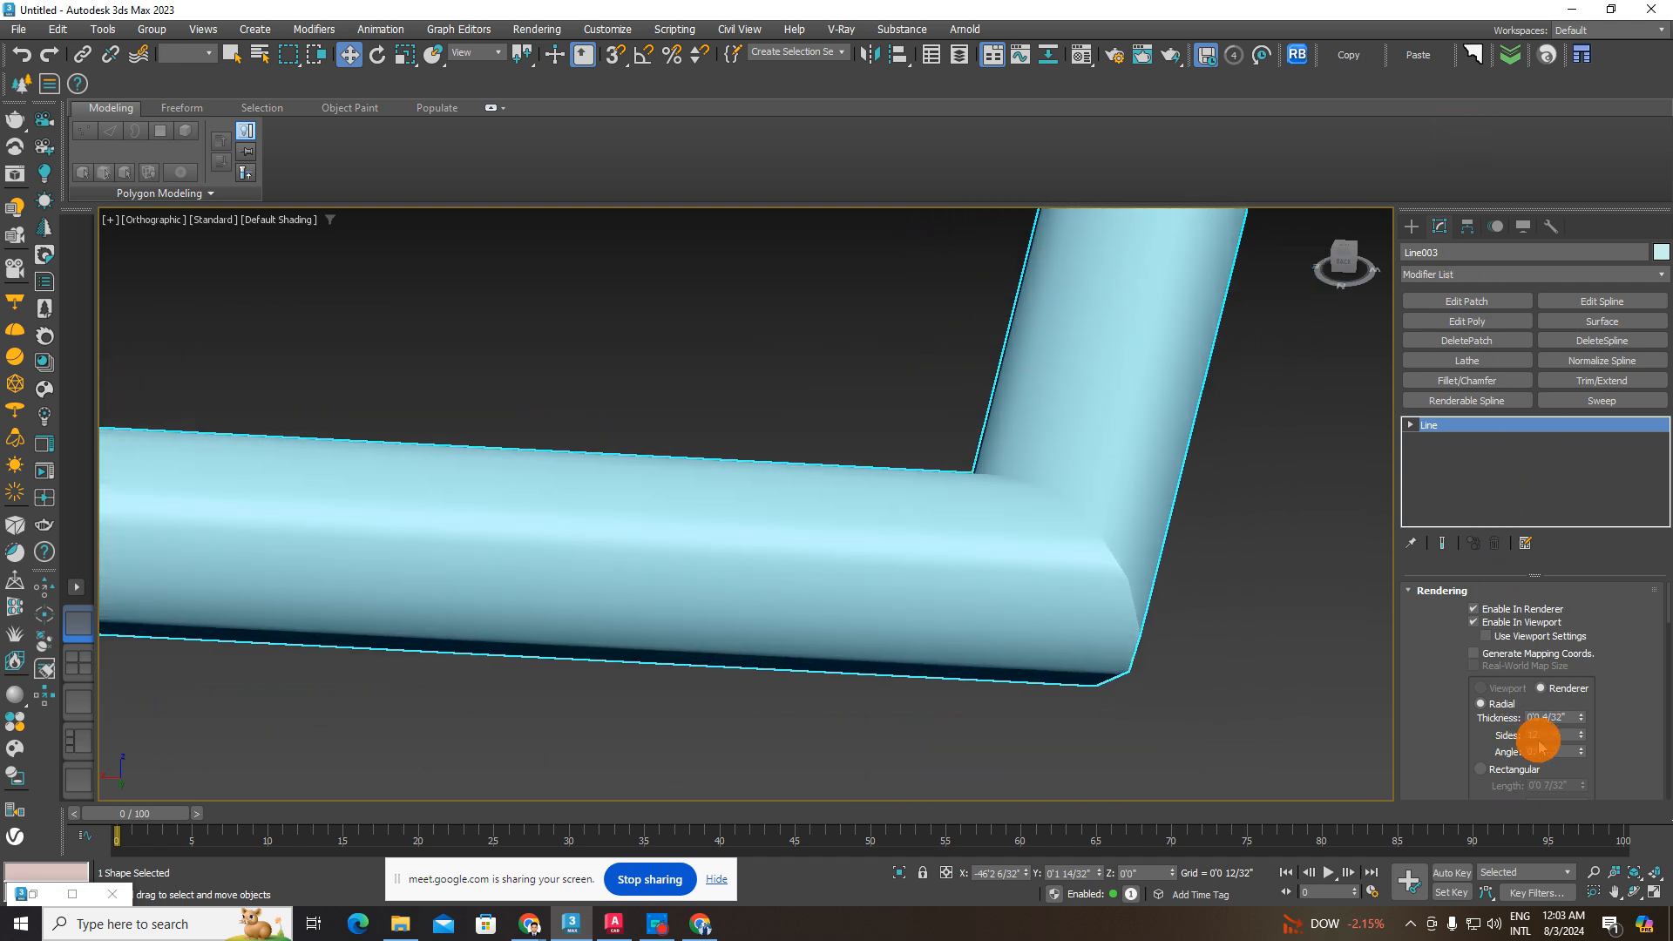
pyautogui.doubleClick(1554, 737)
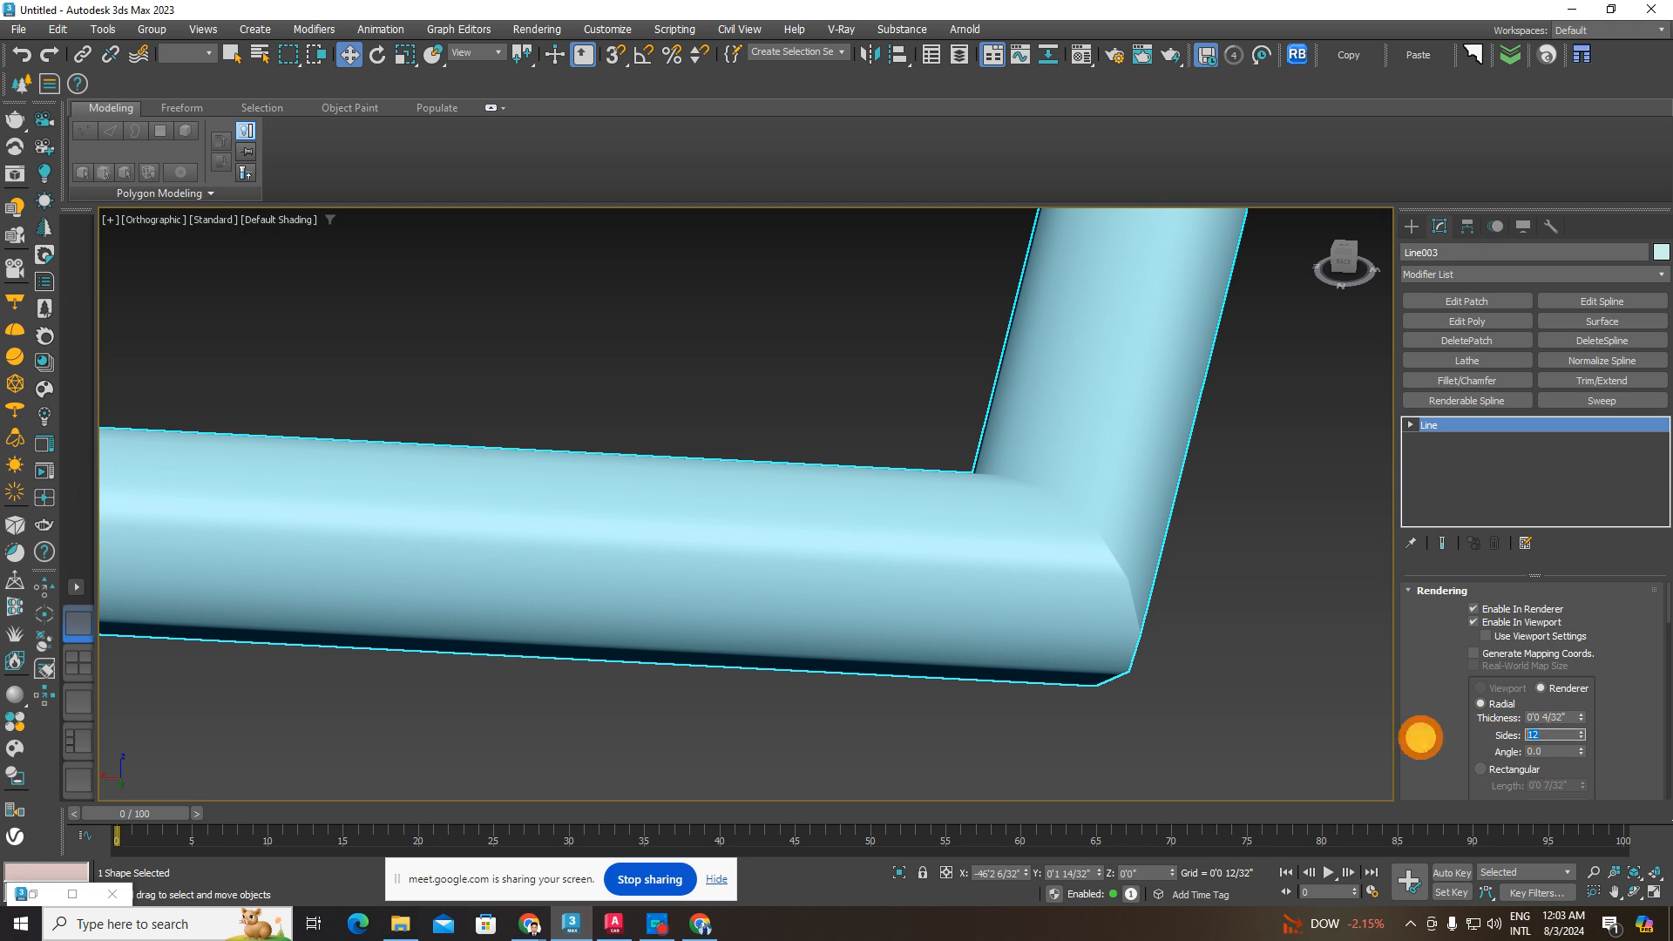
pyautogui.write('200')
pyautogui.press('Return')
pyautogui.scroll(4, 1202, 706)
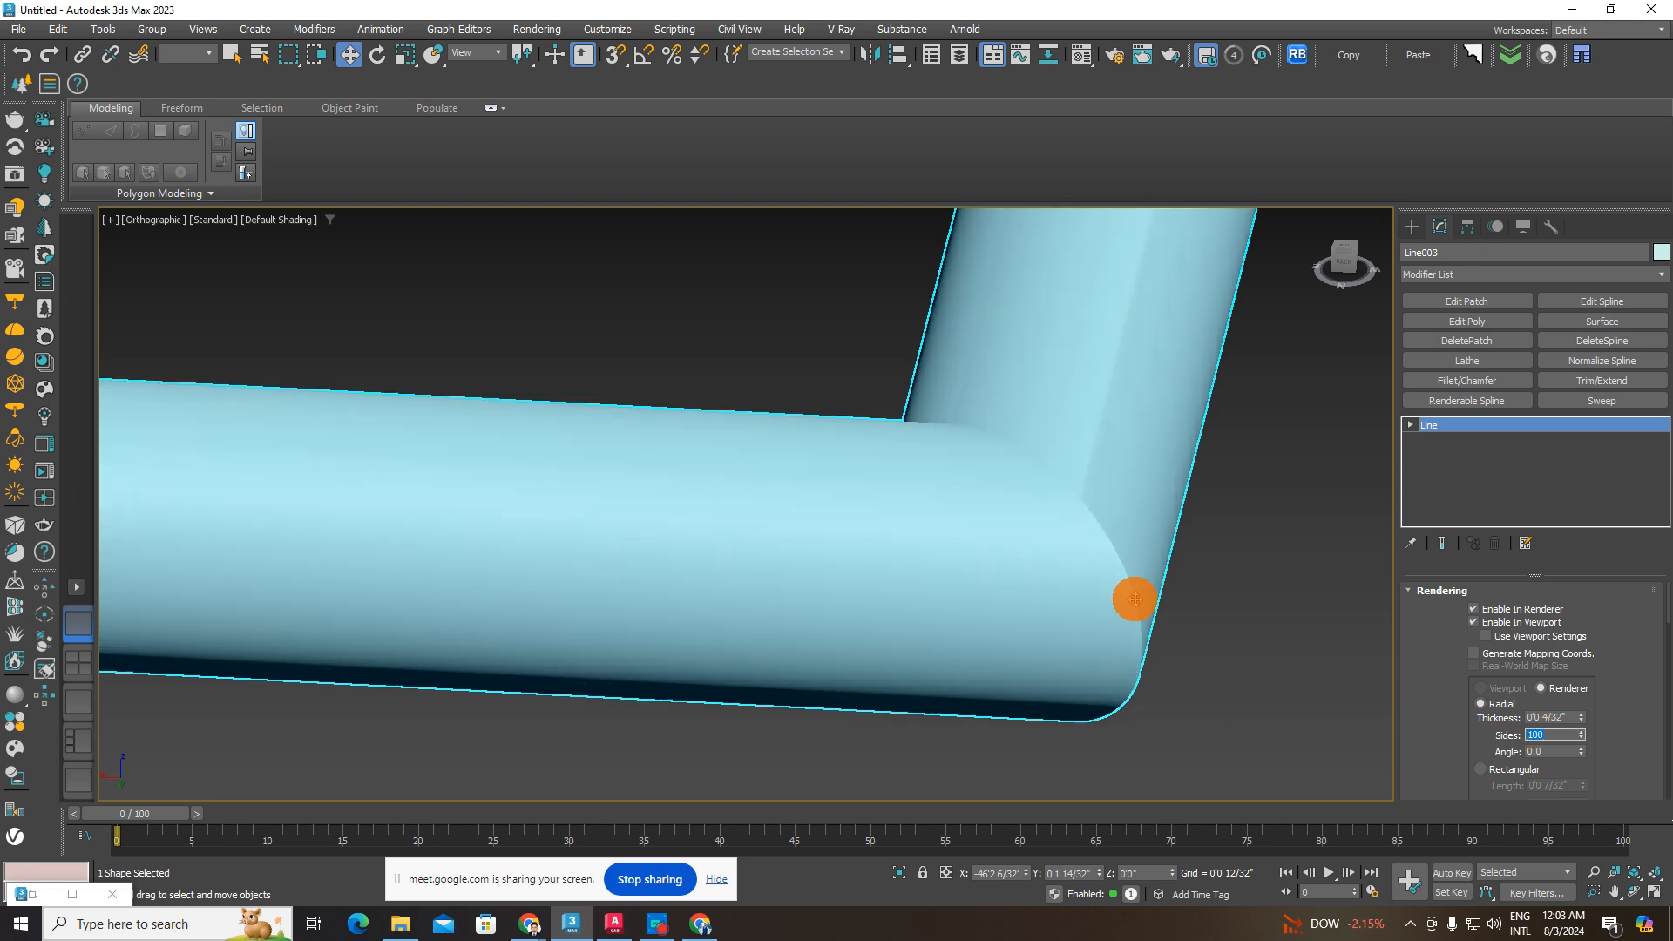
pyautogui.scroll(-5, 1098, 608)
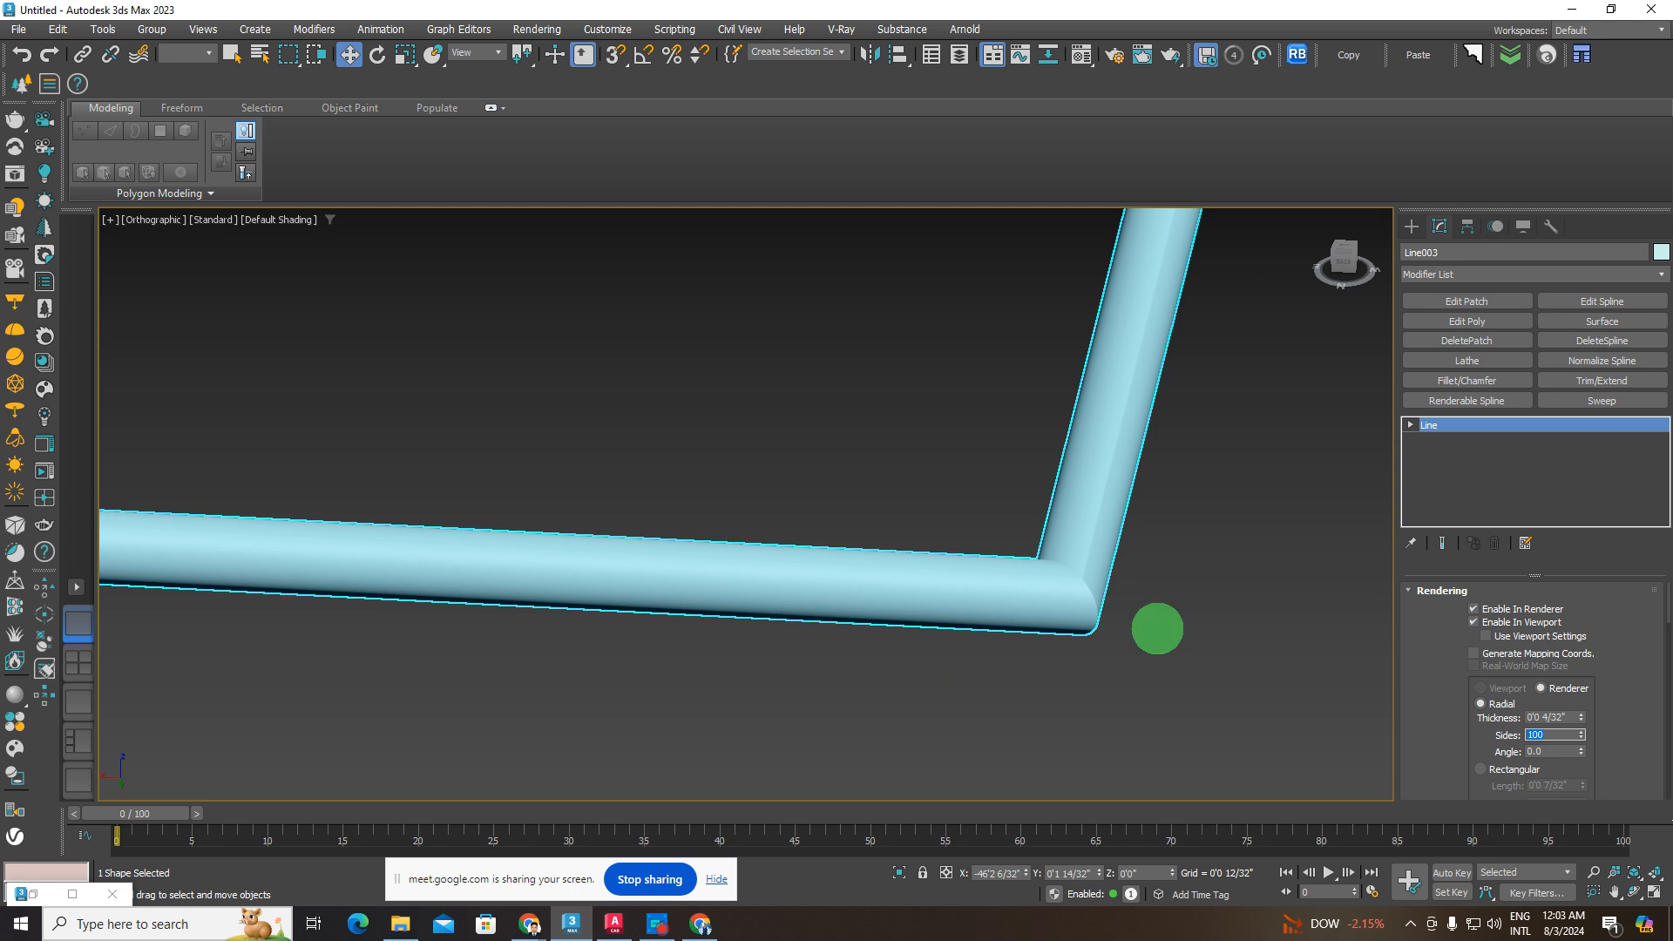
# - Switch the line to a rectangular cross-section with length about 0'0 10/32", width 0'0 2/32", angle 0.46 and smoothing threshold 70
pyautogui.scroll(4, 1133, 593)
pyautogui.click(1481, 770)
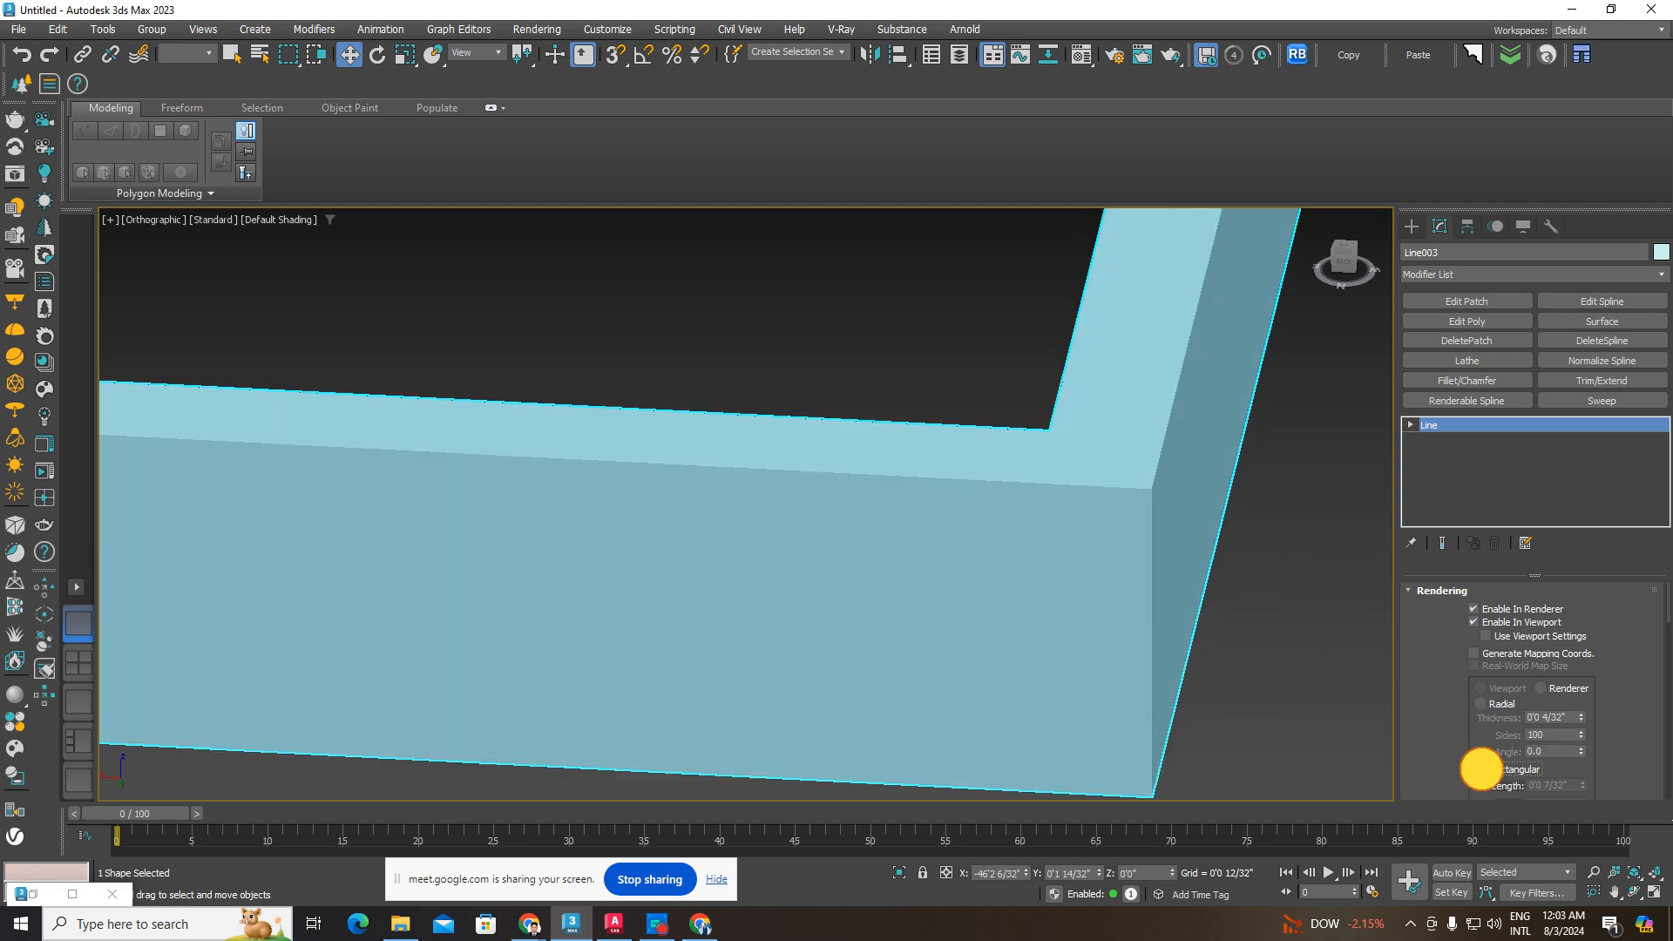
pyautogui.scroll(-5, 976, 558)
pyautogui.scroll(4, 1000, 557)
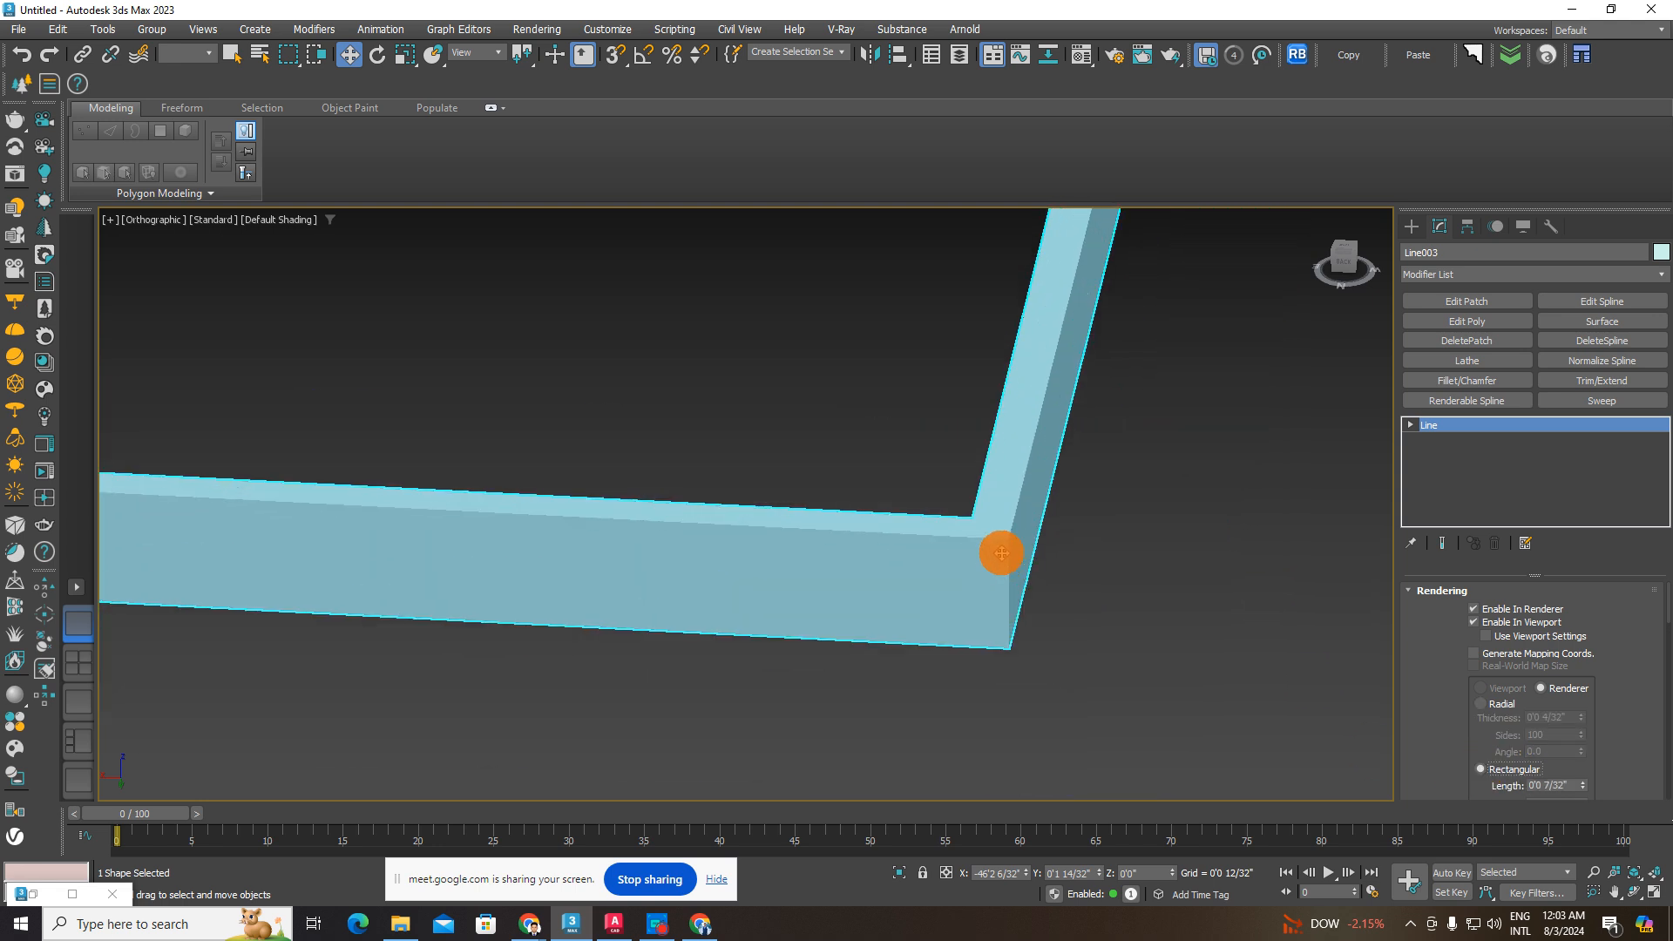
pyautogui.moveTo(1667, 610); pyautogui.dragTo(1665, 629)
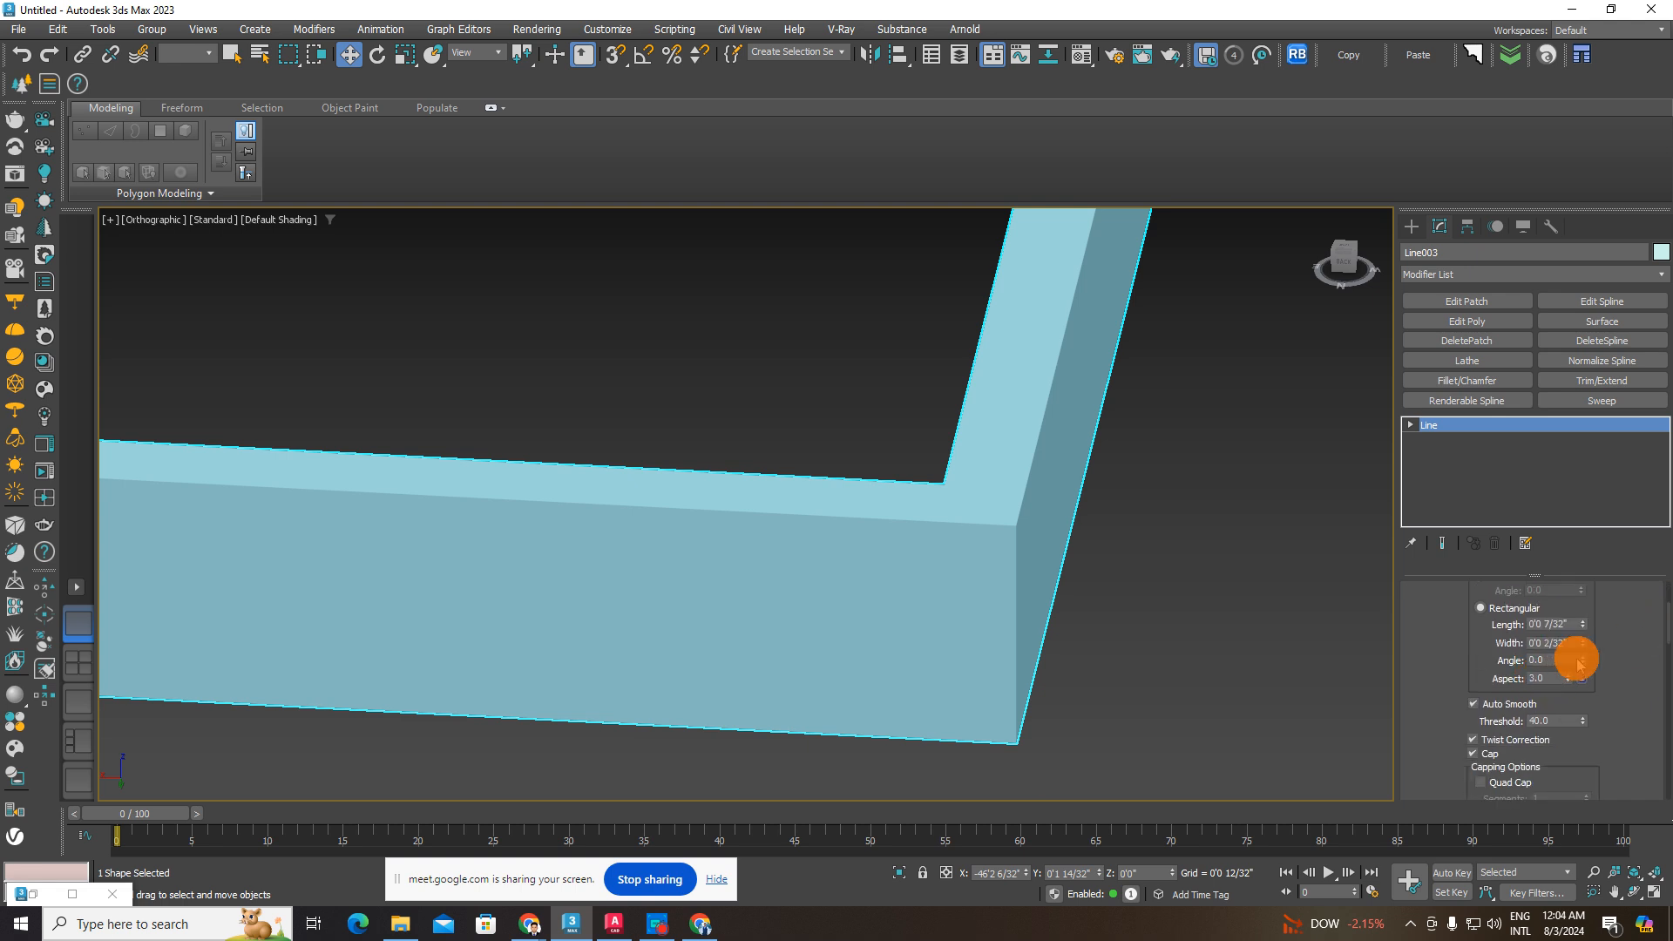
pyautogui.moveTo(1584, 663)
pyautogui.mouseDown()
pyautogui.moveTo(1573, 567)
pyautogui.moveTo(1569, 694)
pyautogui.moveTo(1569, 605)
pyautogui.moveTo(1555, 691)
pyautogui.moveTo(1517, 710)
pyautogui.moveTo(1584, 642)
pyautogui.moveTo(1575, 591)
pyautogui.moveTo(1580, 665)
pyautogui.mouseUp()
pyautogui.scroll(-5, 773, 606)
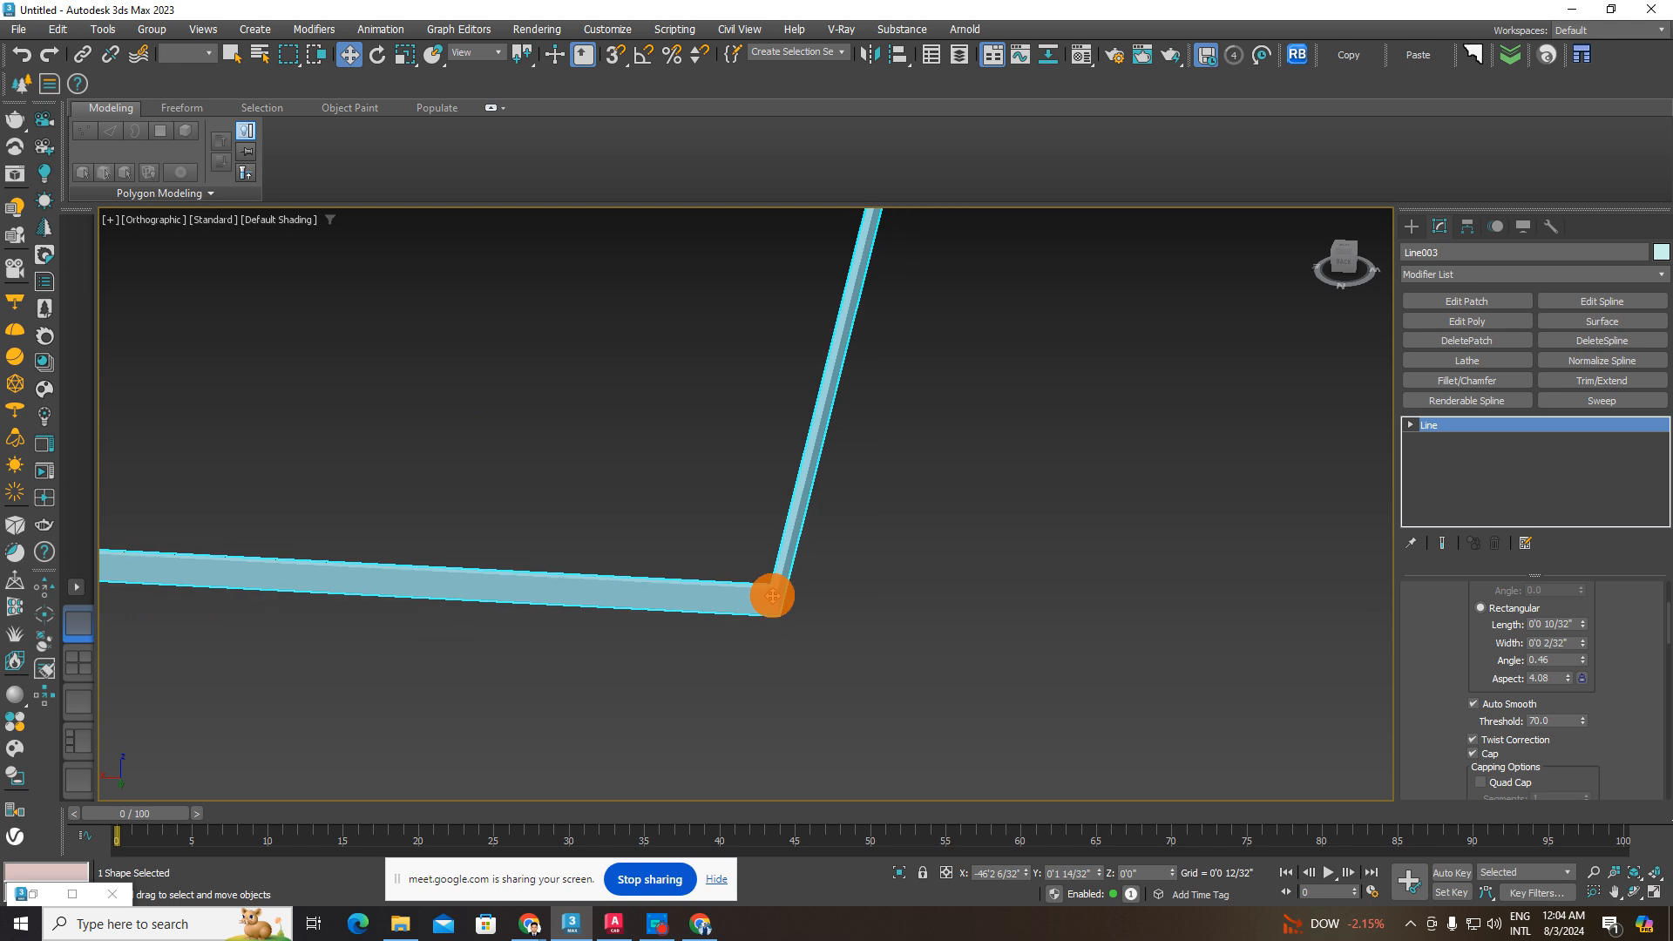
pyautogui.moveTo(773, 596); pyautogui.dragTo(942, 609, button='middle')
pyautogui.moveTo(1664, 626); pyautogui.dragTo(1660, 577)
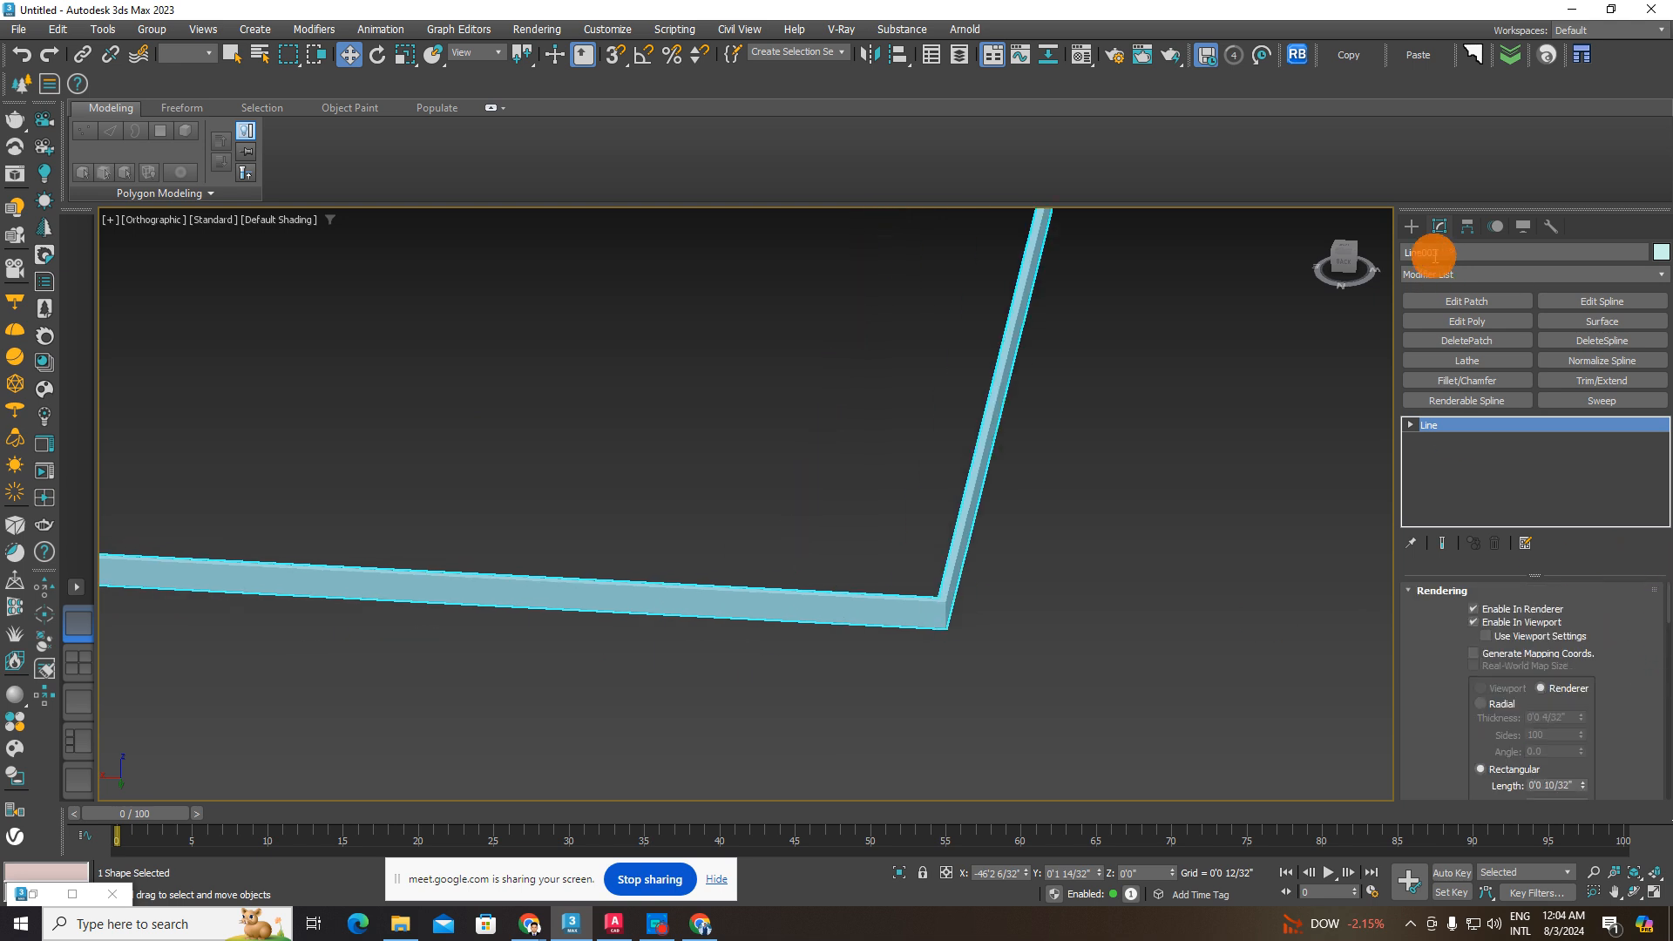
# - Try a rectangle spline with the same renderable thickness beside the U-shaped line, and delete it
pyautogui.click(1412, 226)
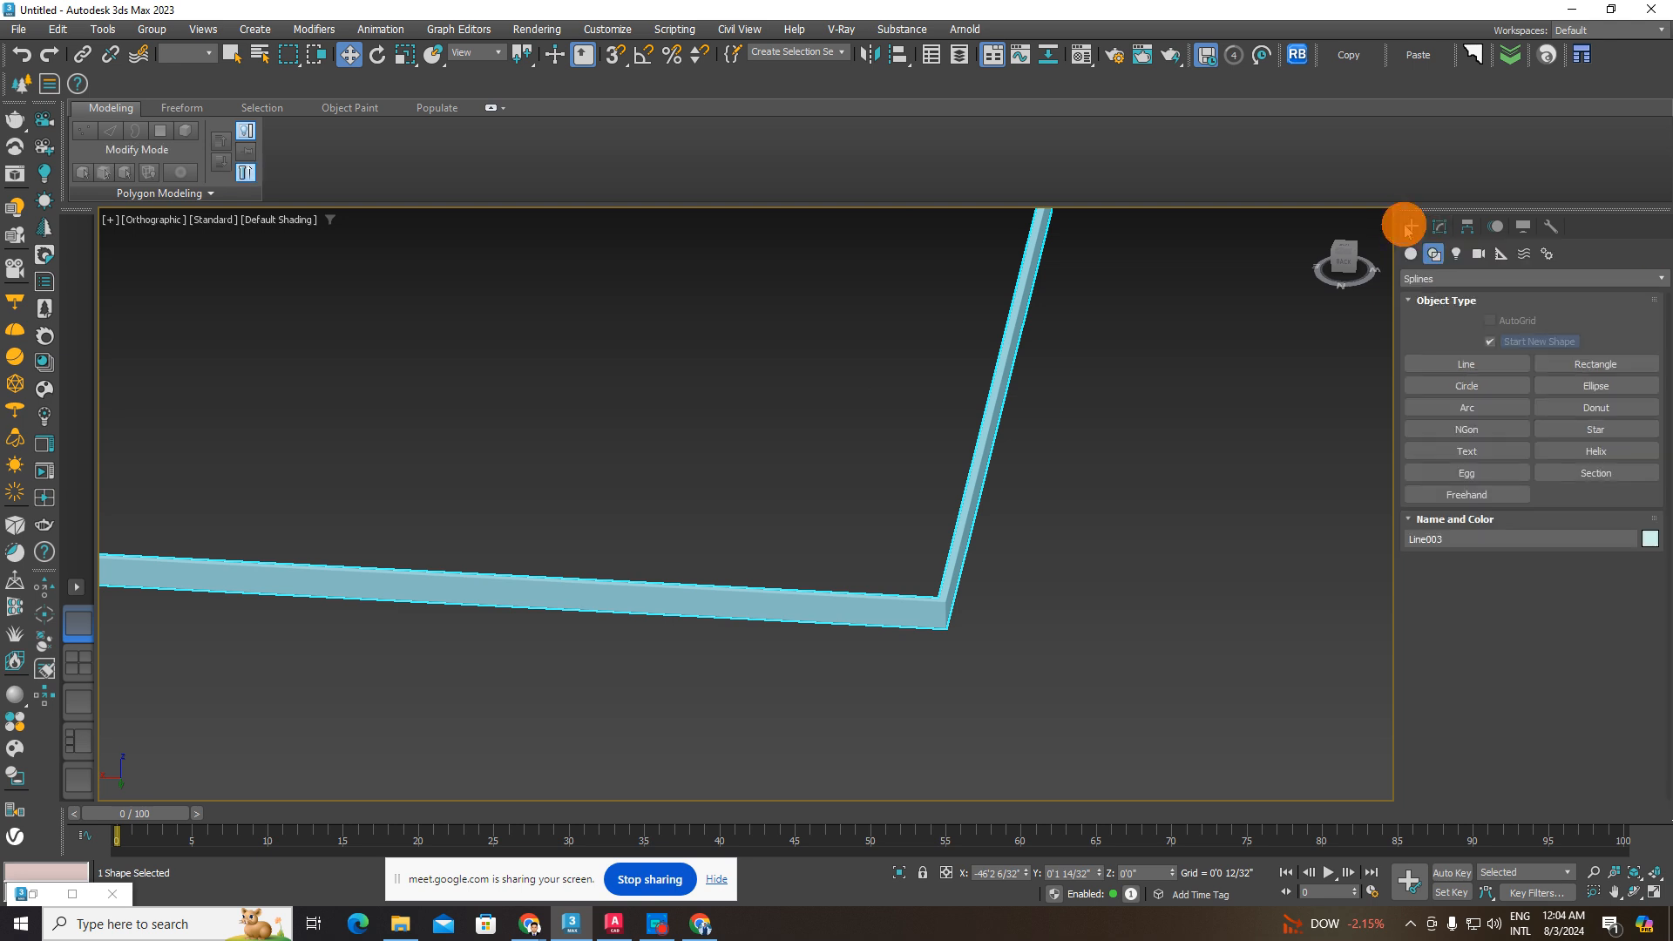
pyautogui.click(1449, 366)
pyautogui.click(1595, 362)
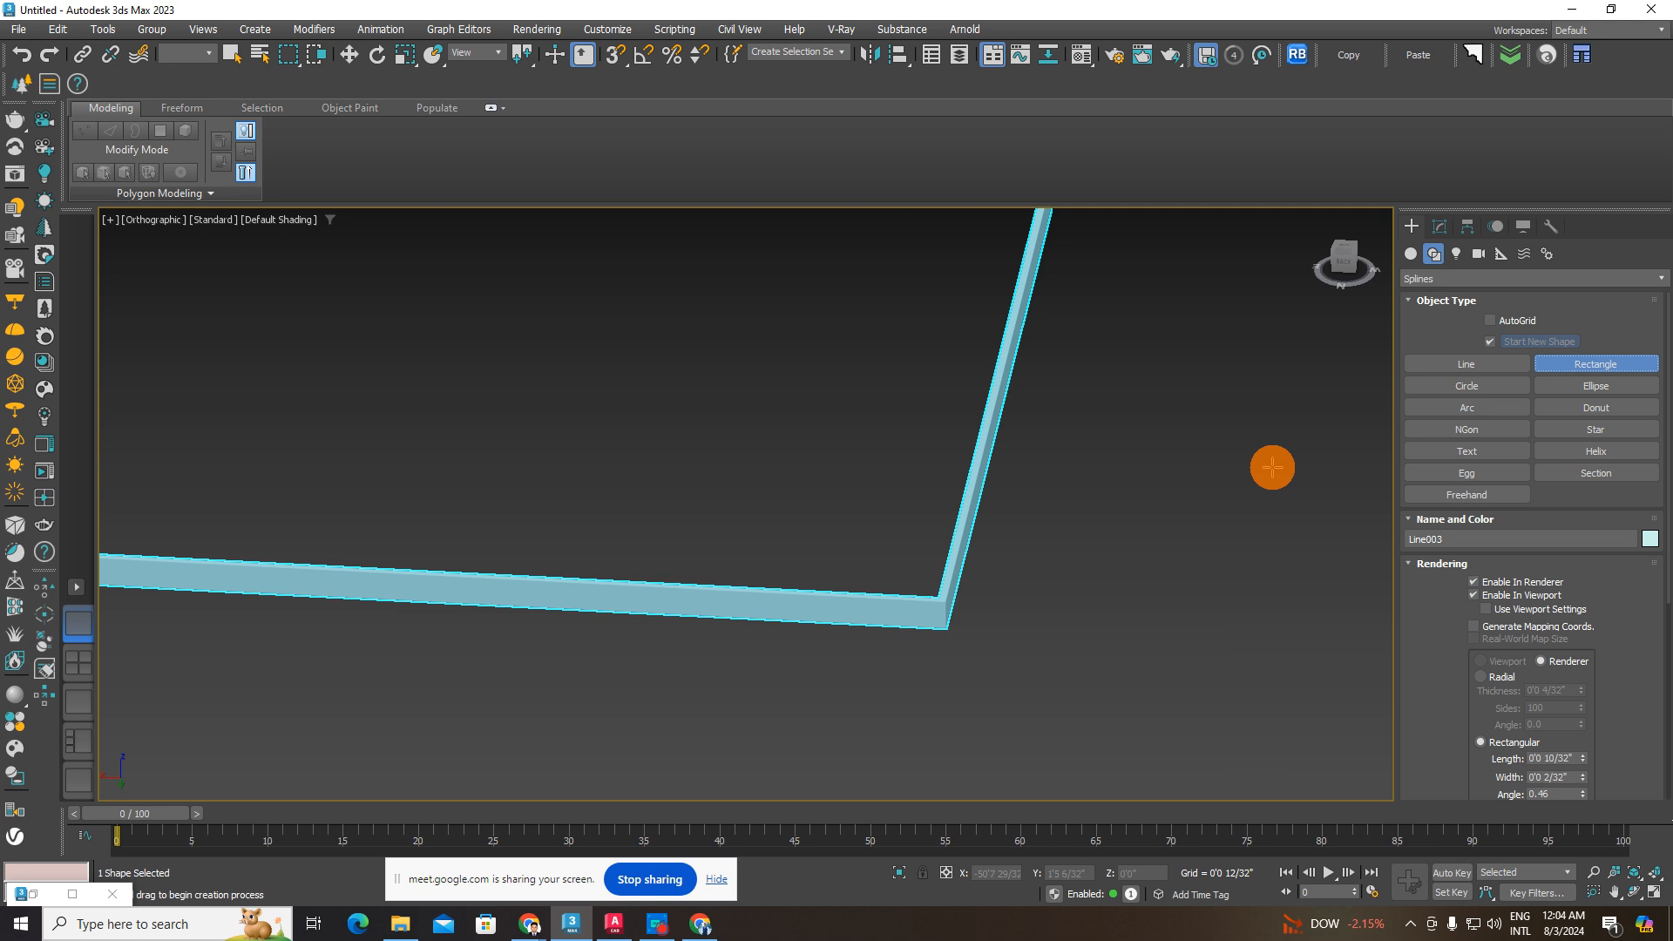
pyautogui.moveTo(1270, 467); pyautogui.dragTo(546, 425, button='middle')
pyautogui.moveTo(658, 416); pyautogui.dragTo(1114, 647)
pyautogui.rightClick(1188, 572)
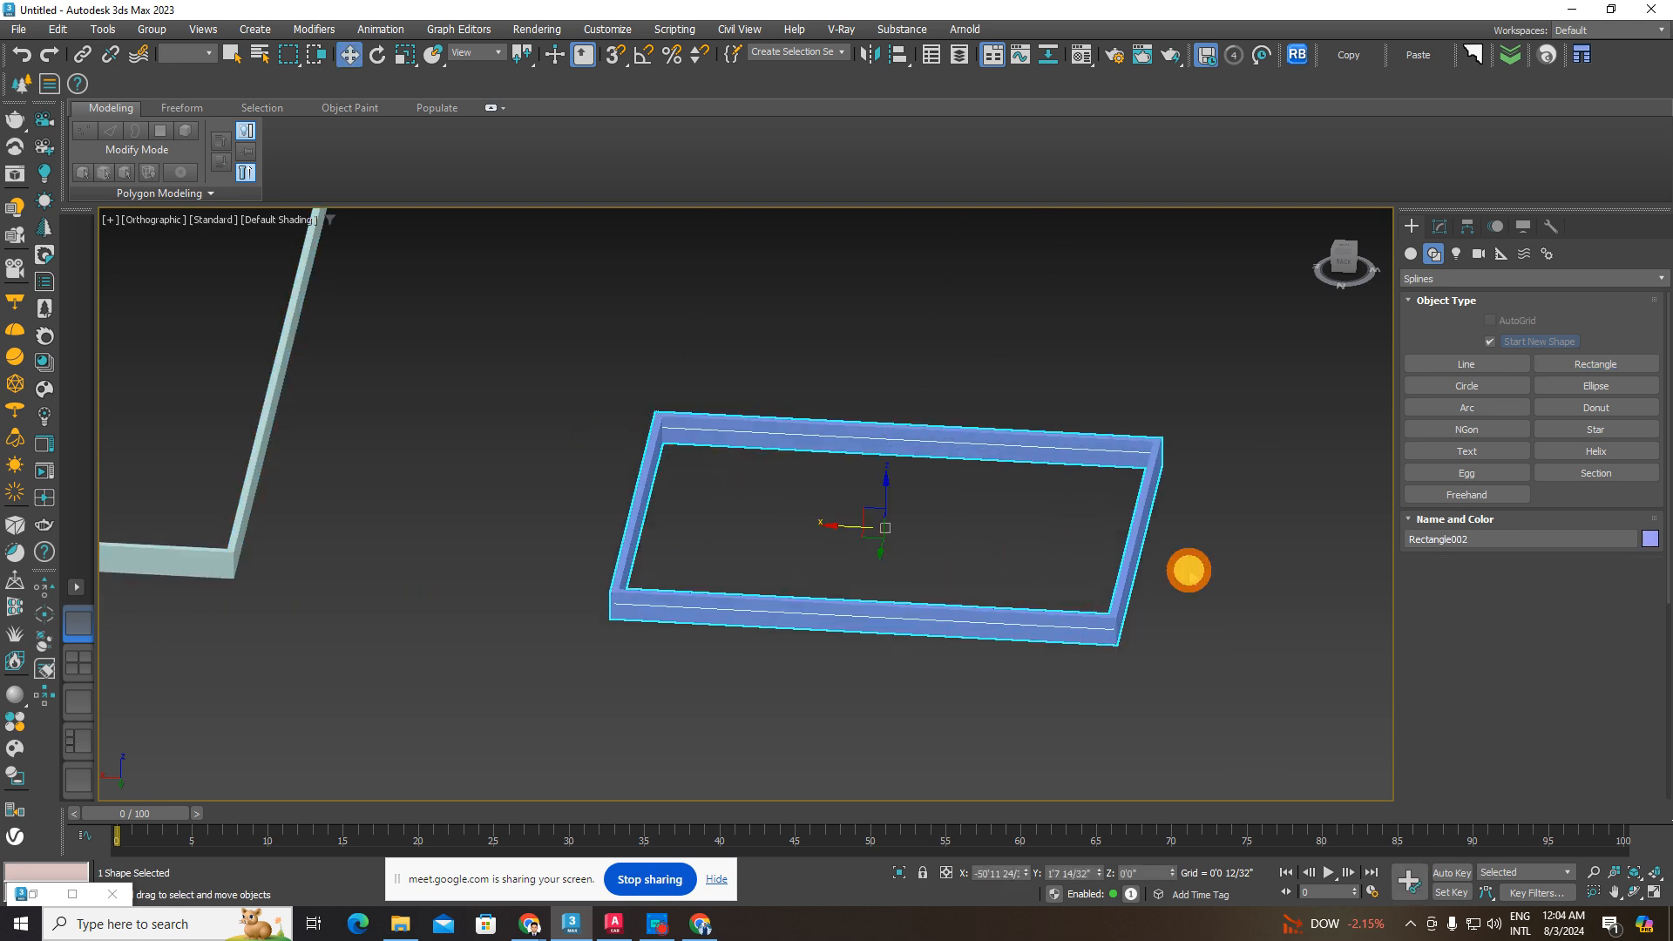
pyautogui.press('Delete')
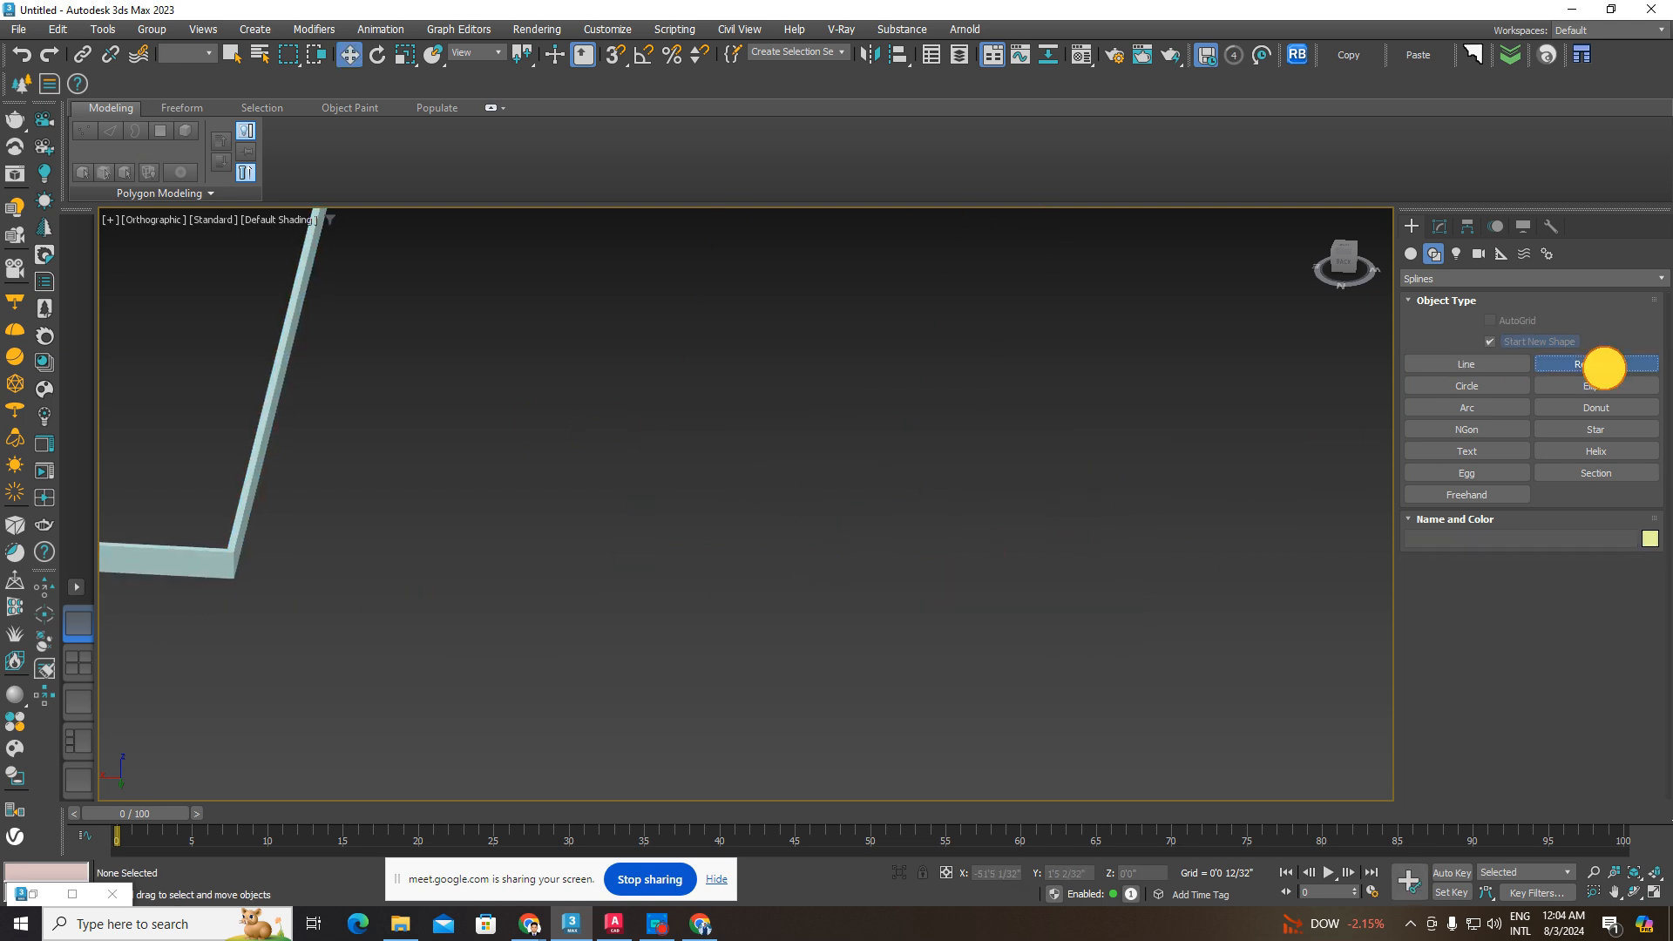
# - Draw a rectangle about 0'7 7/32" long and 0'6 12/32" wide beside the line, with renderer and viewport rendering disabled
pyautogui.click(1604, 364)
pyautogui.click(1475, 595)
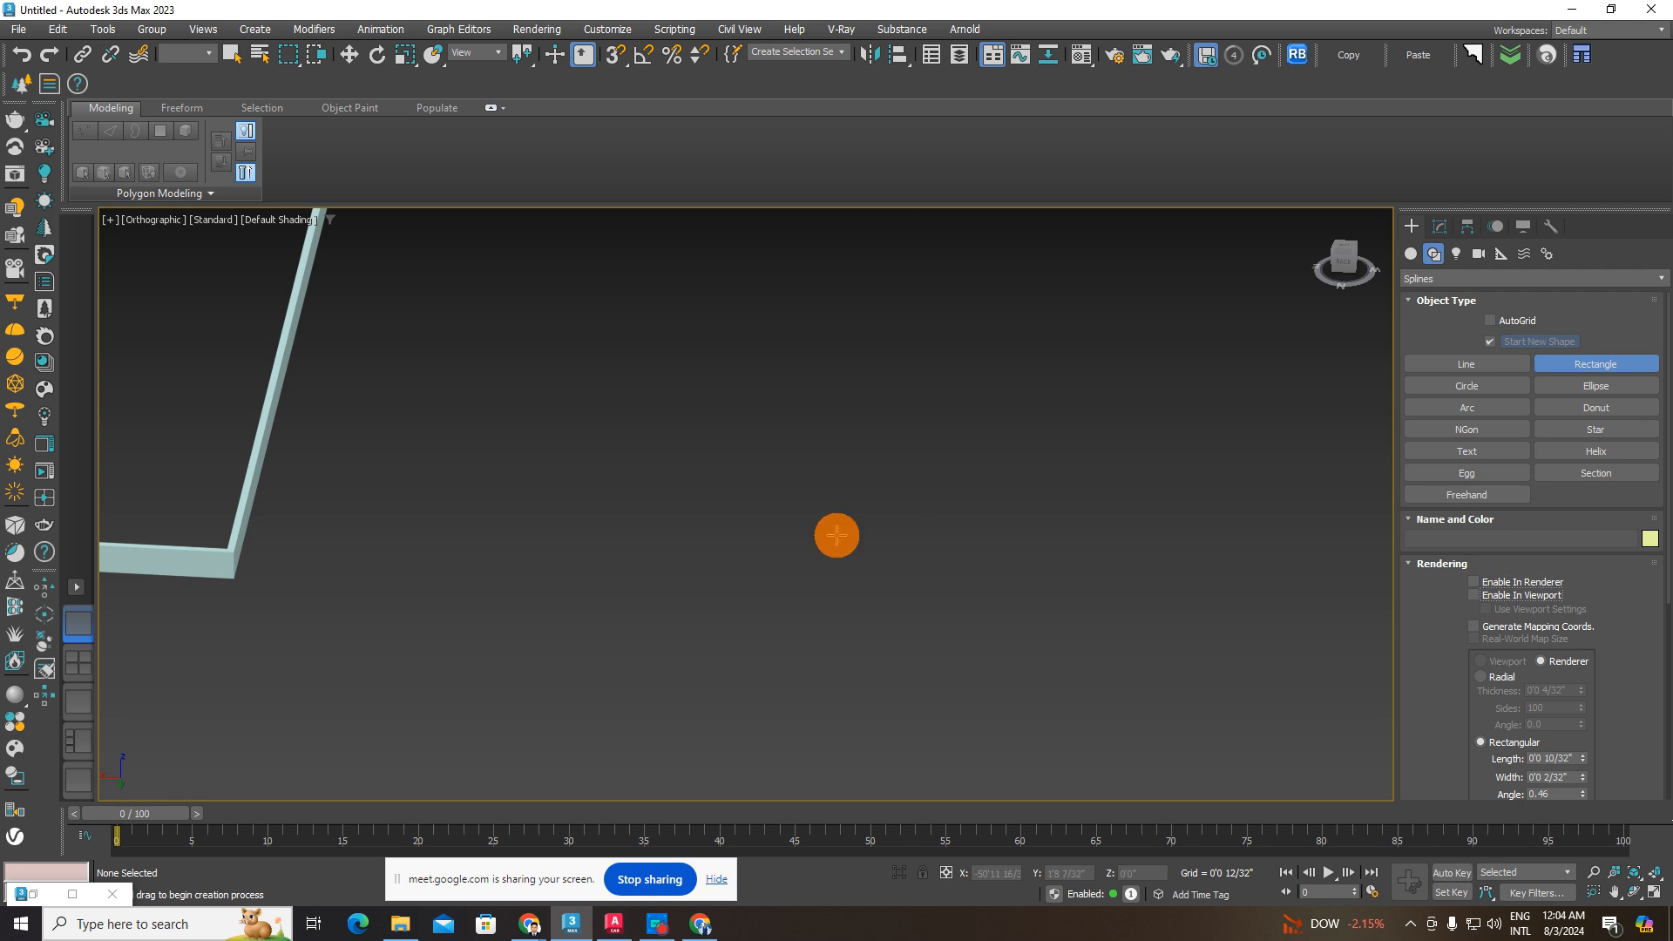
pyautogui.moveTo(817, 441); pyautogui.dragTo(1320, 773)
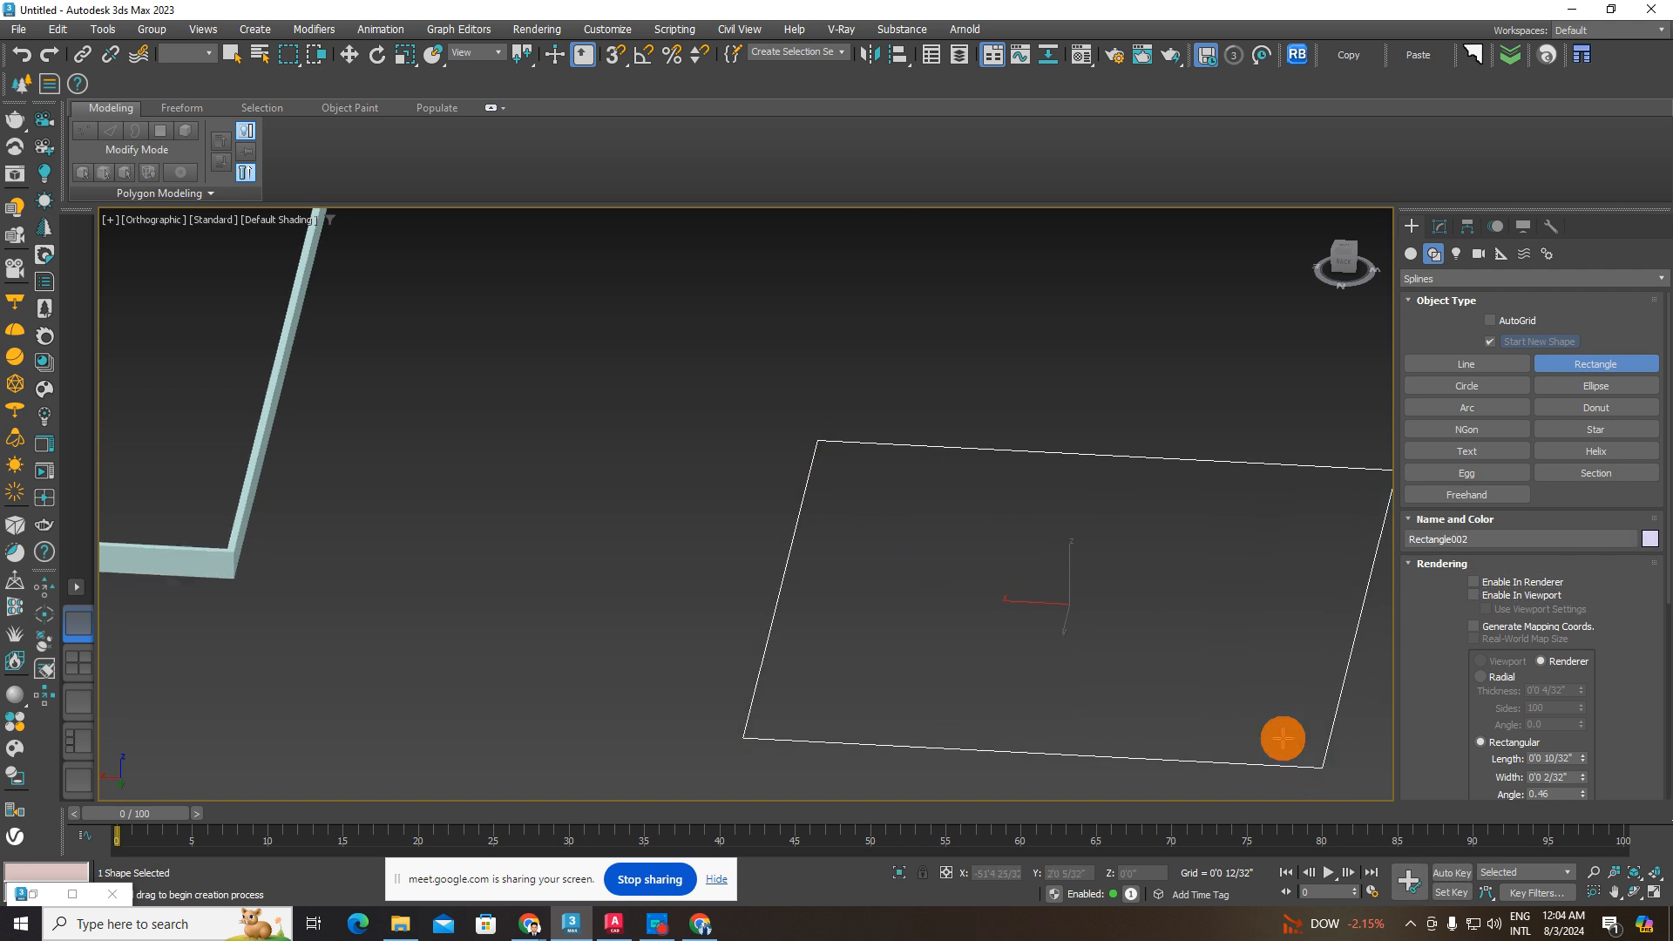
pyautogui.moveTo(1282, 736); pyautogui.dragTo(1098, 672, button='middle')
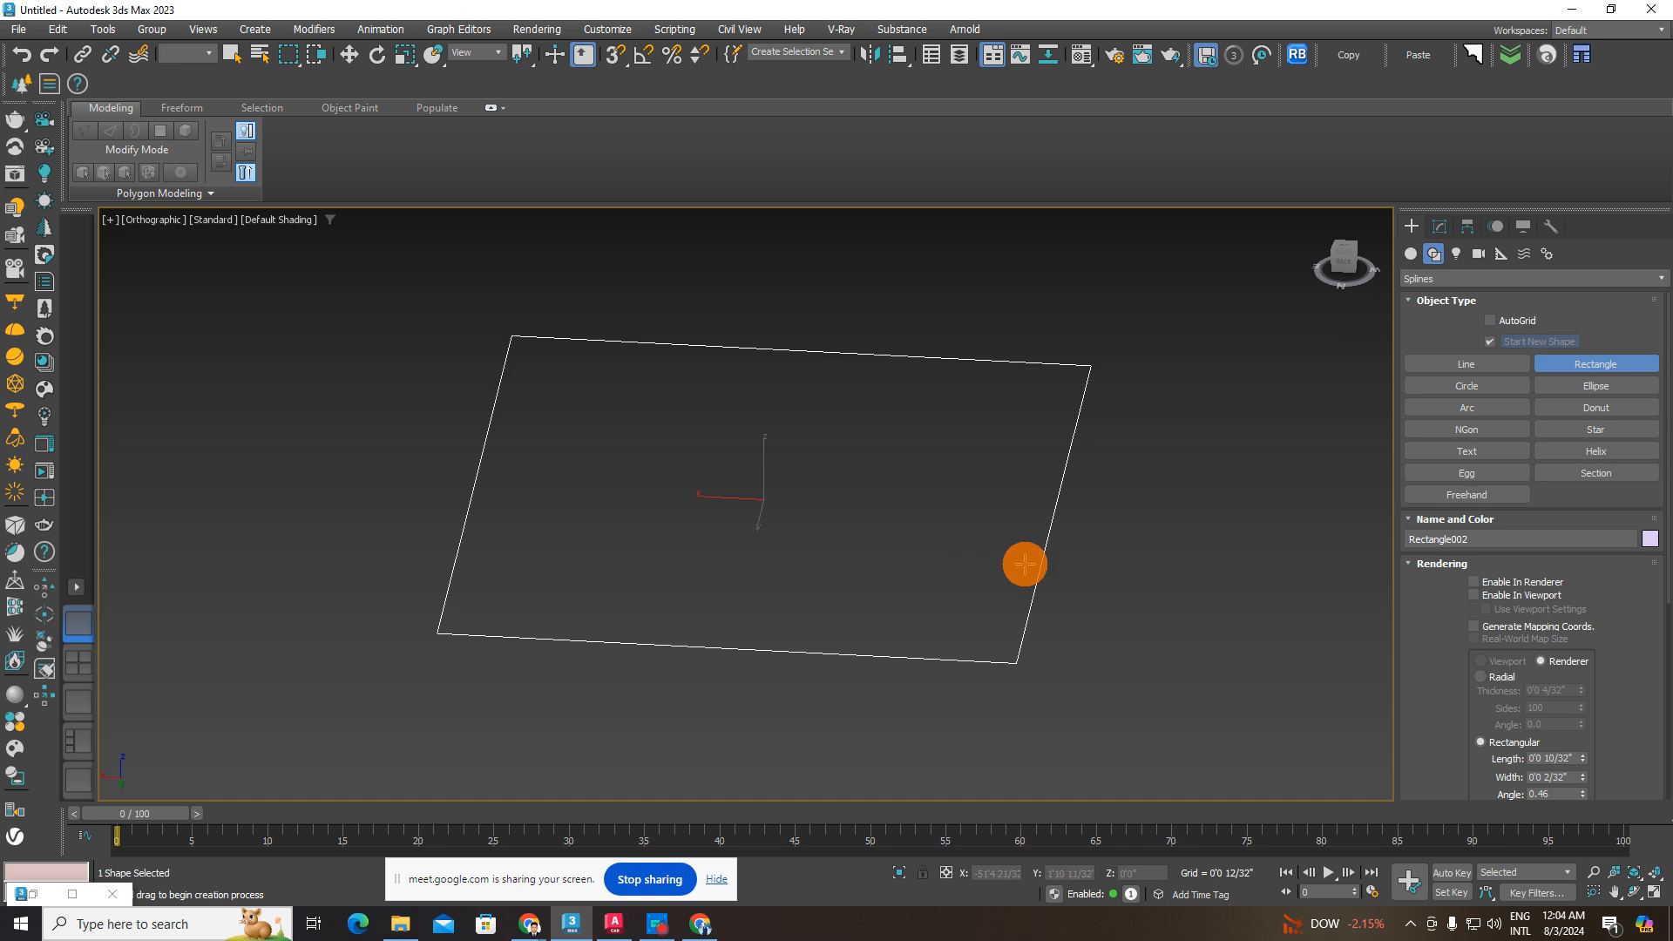
# - Apply an Extrude modifier to the new rectangle
pyautogui.click(1441, 228)
pyautogui.click(1455, 273)
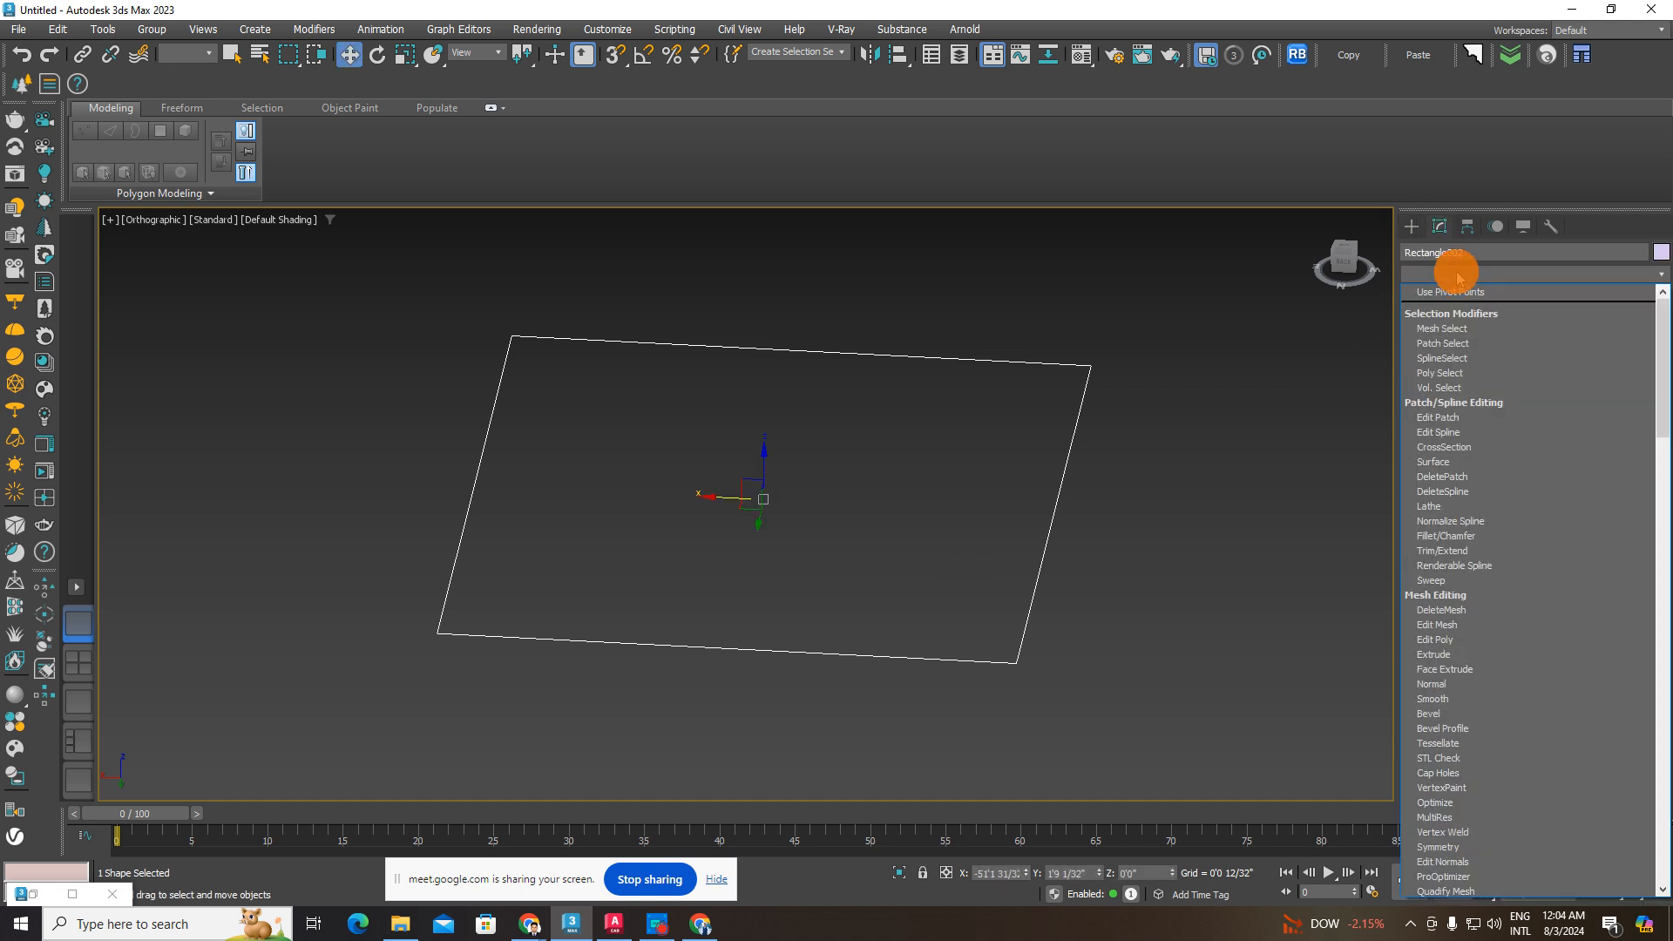
pyautogui.write('ex')
pyautogui.click(1449, 284)
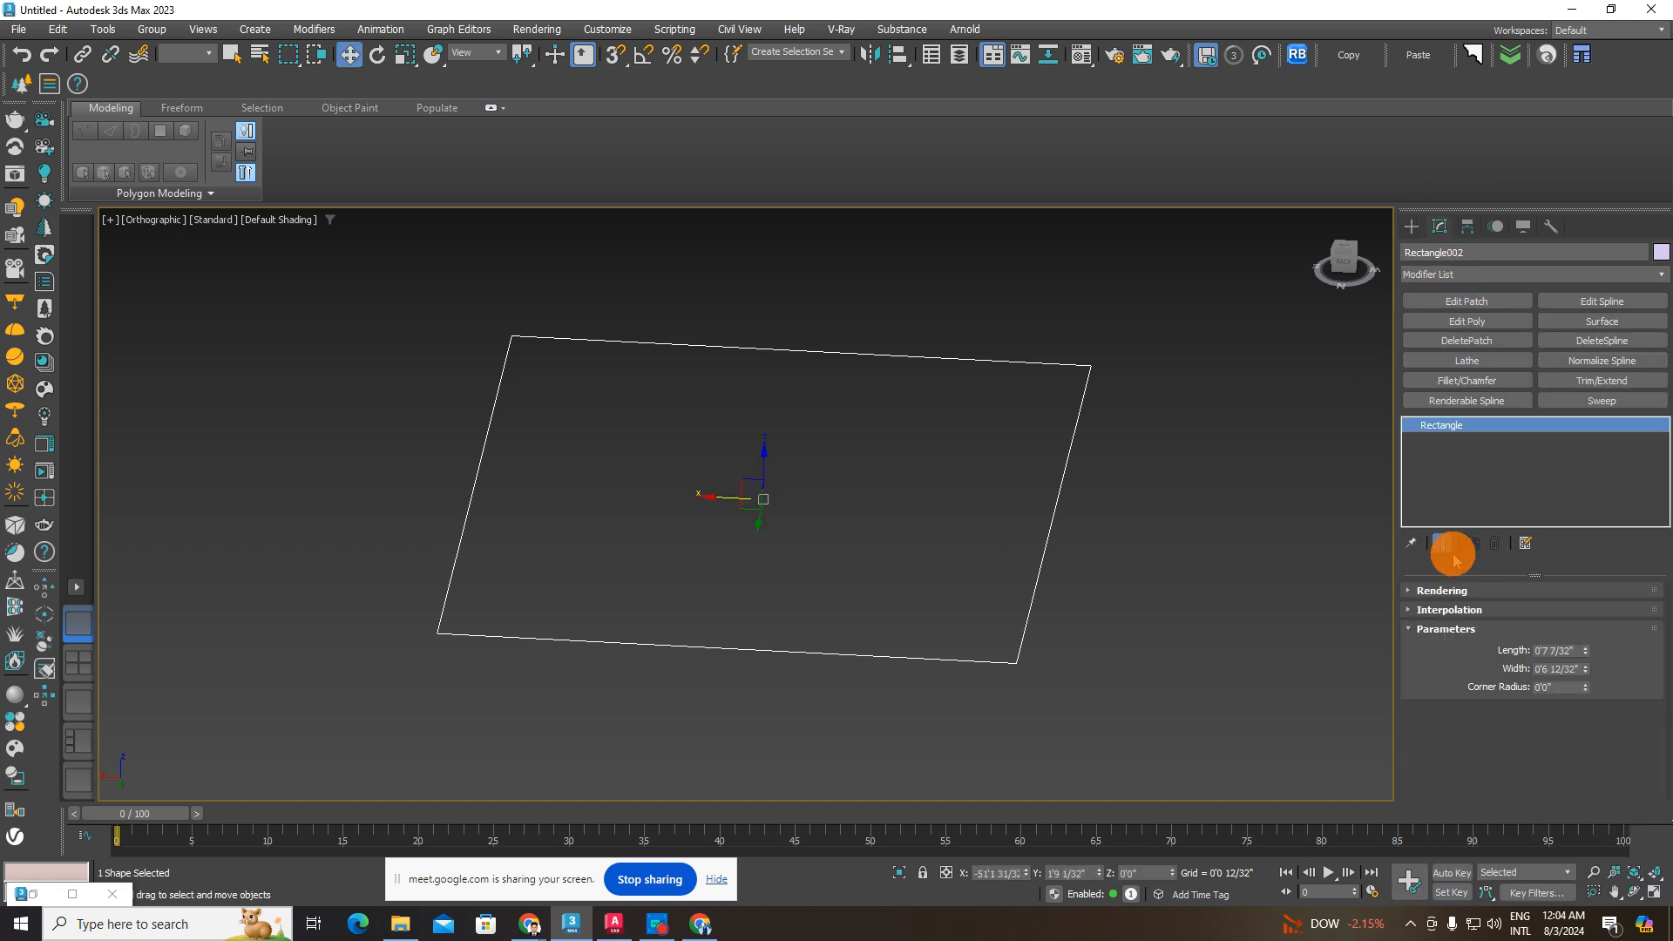
pyautogui.click(1484, 276)
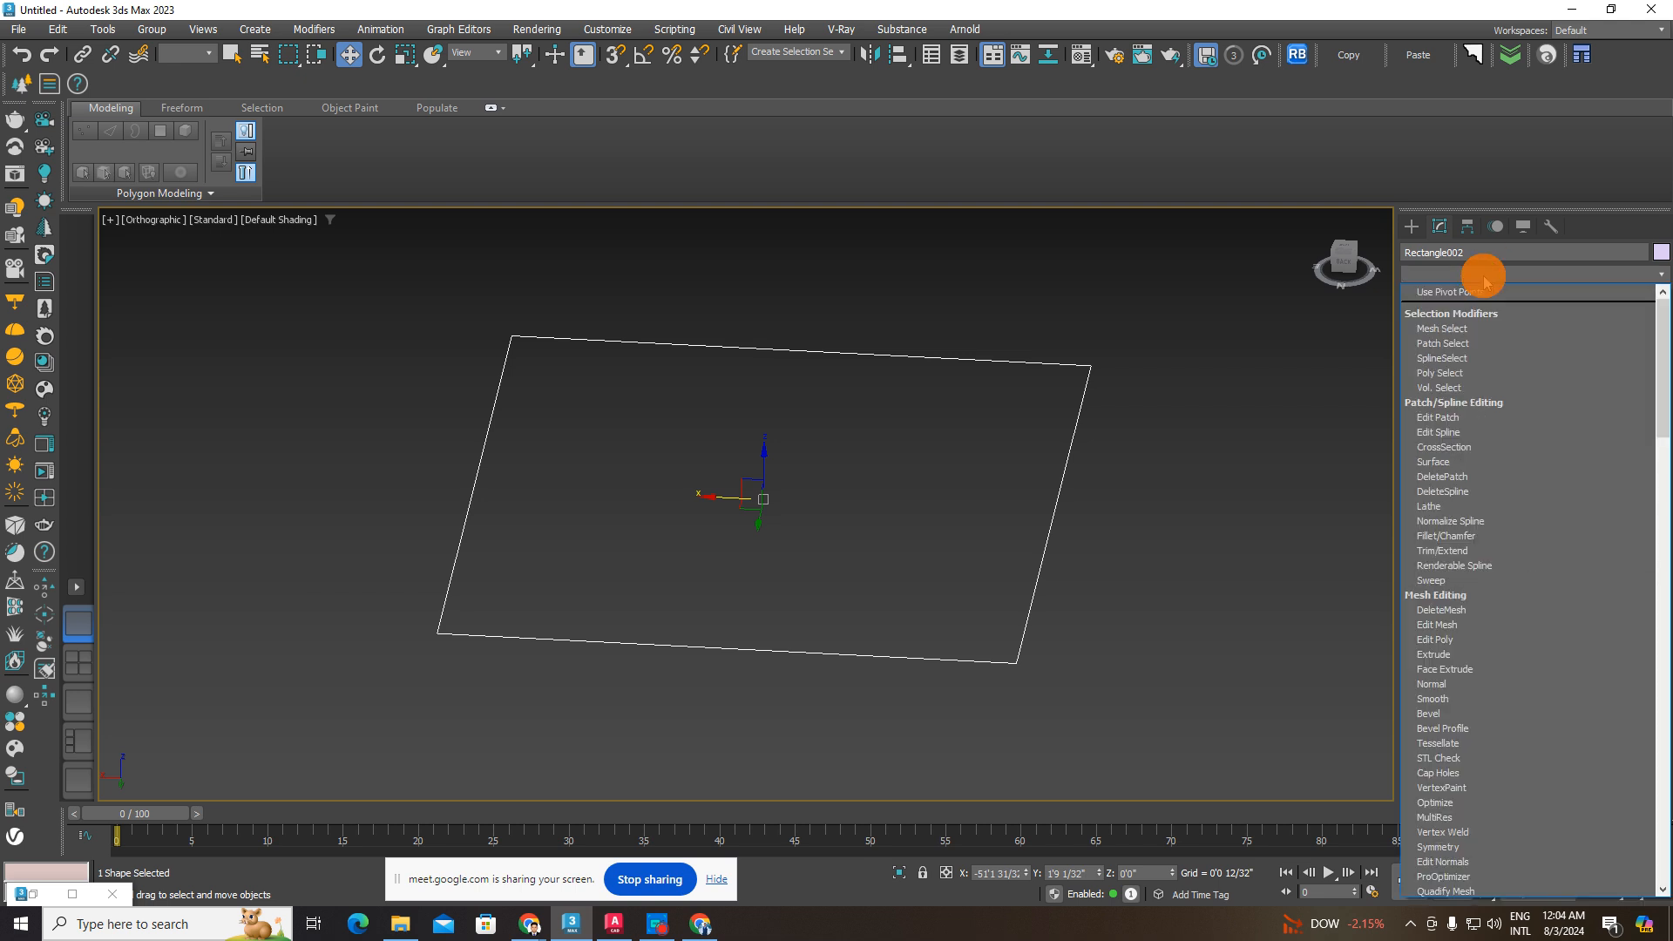
pyautogui.write('xtrude')
pyautogui.click(1469, 292)
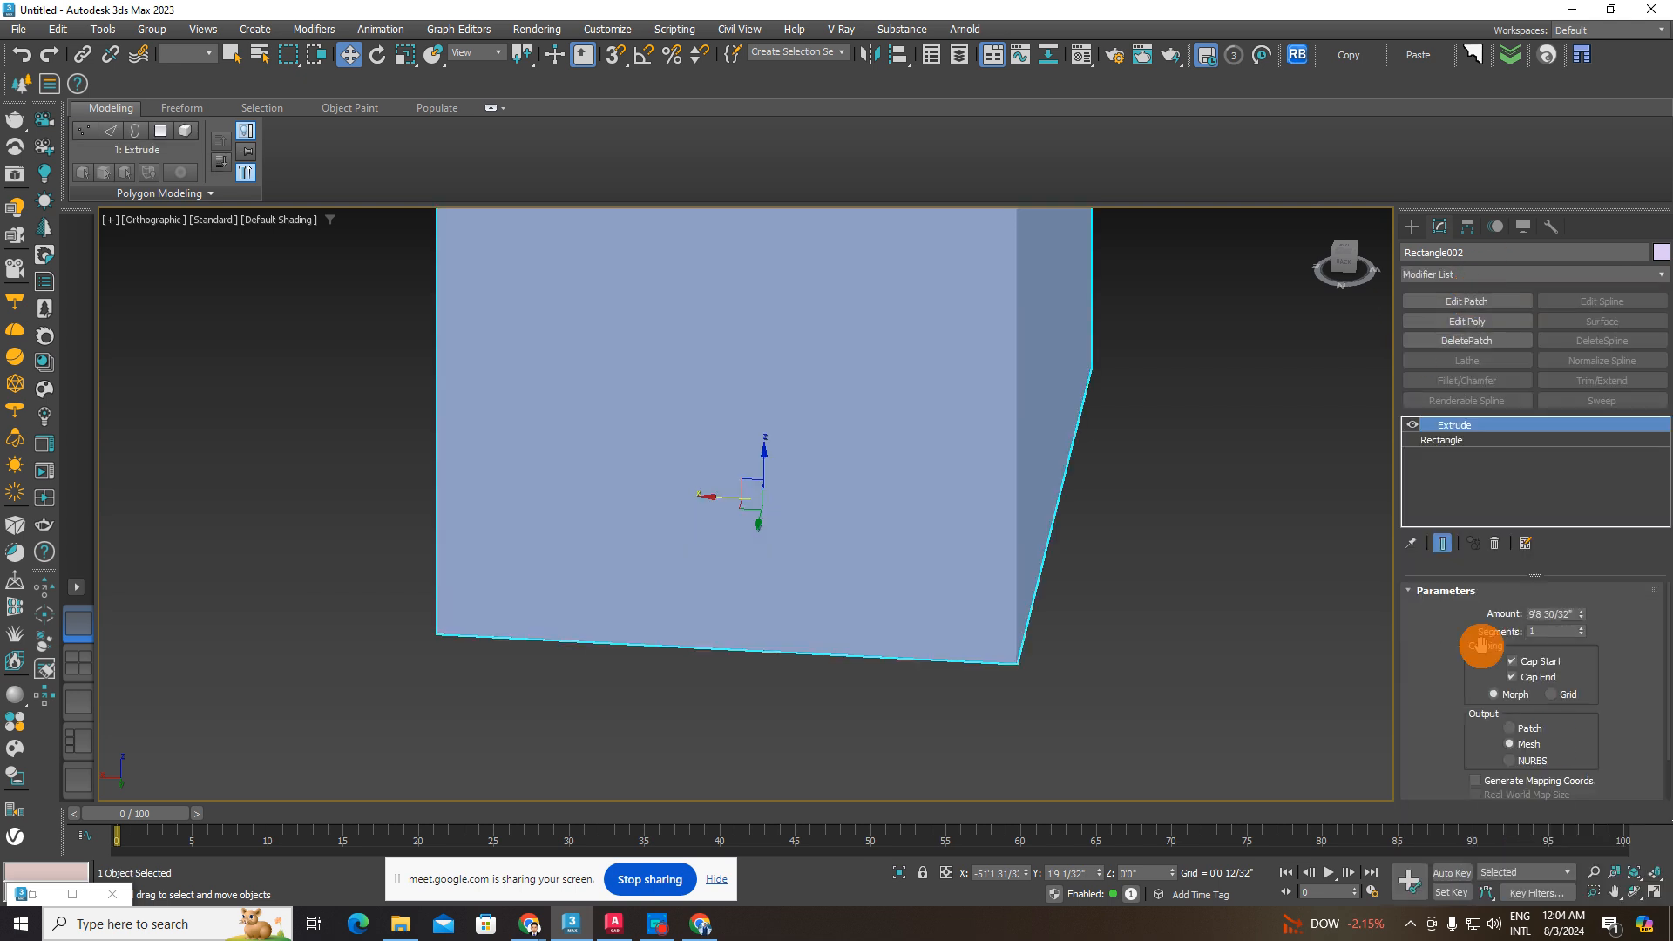
# - Reduce the extrusion amount to about 0'0 8/32" so the rectangle forms a thin slab
pyautogui.click(1569, 613)
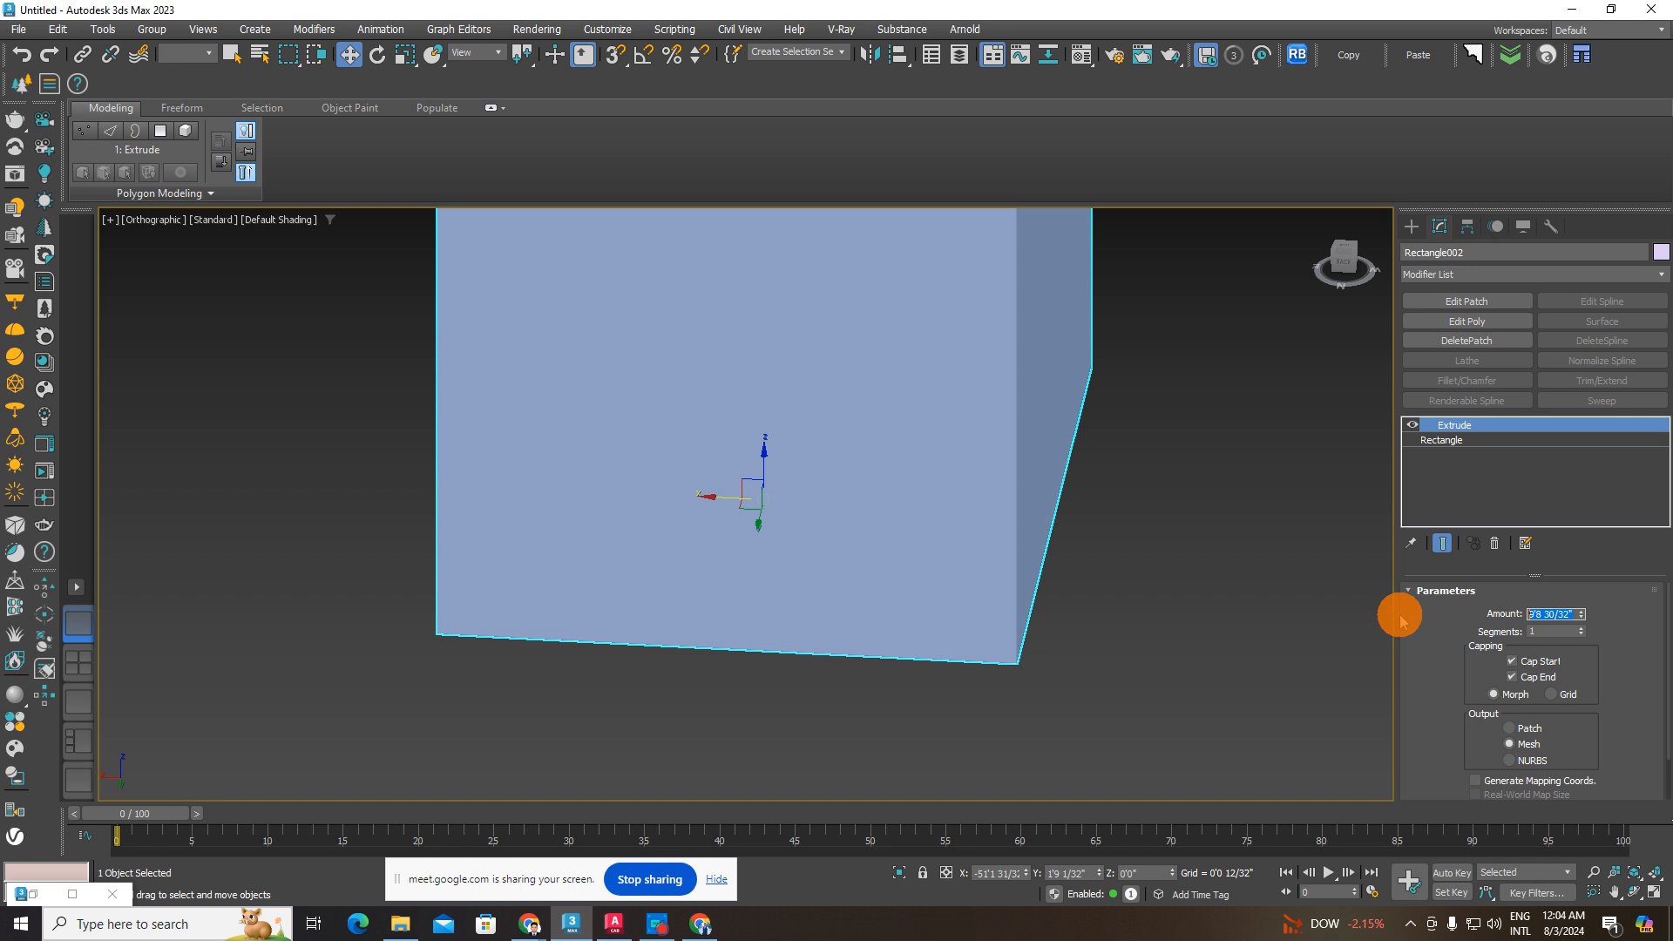
pyautogui.write('6')
pyautogui.press('Return')
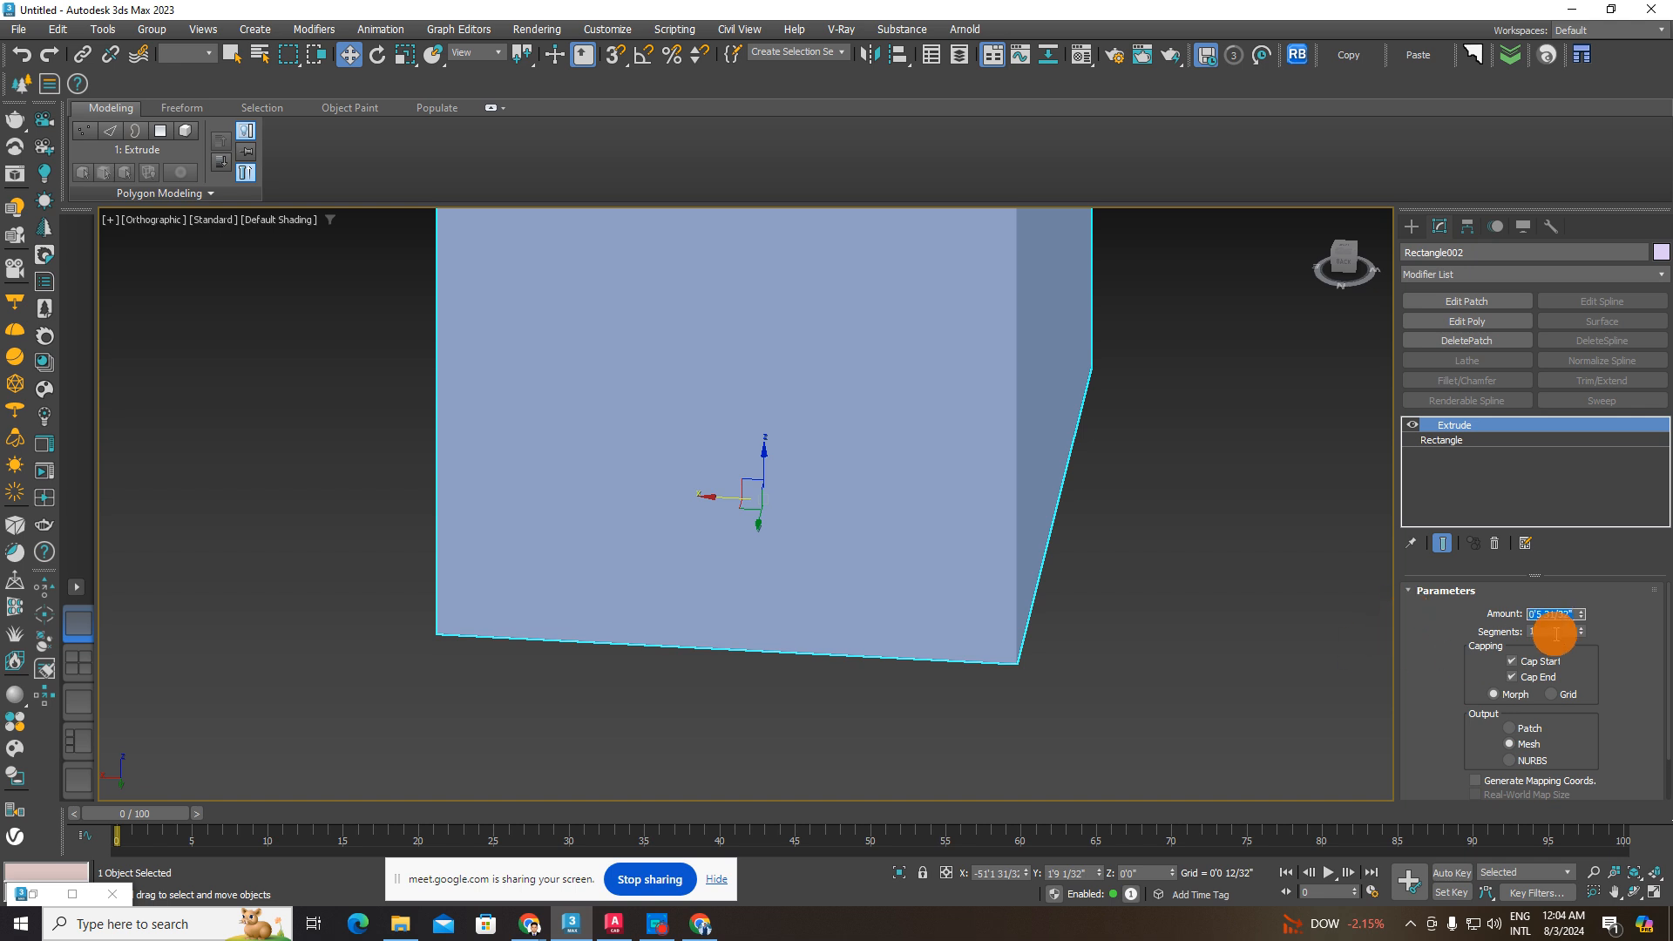
pyautogui.moveTo(1580, 621); pyautogui.dragTo(1613, 871)
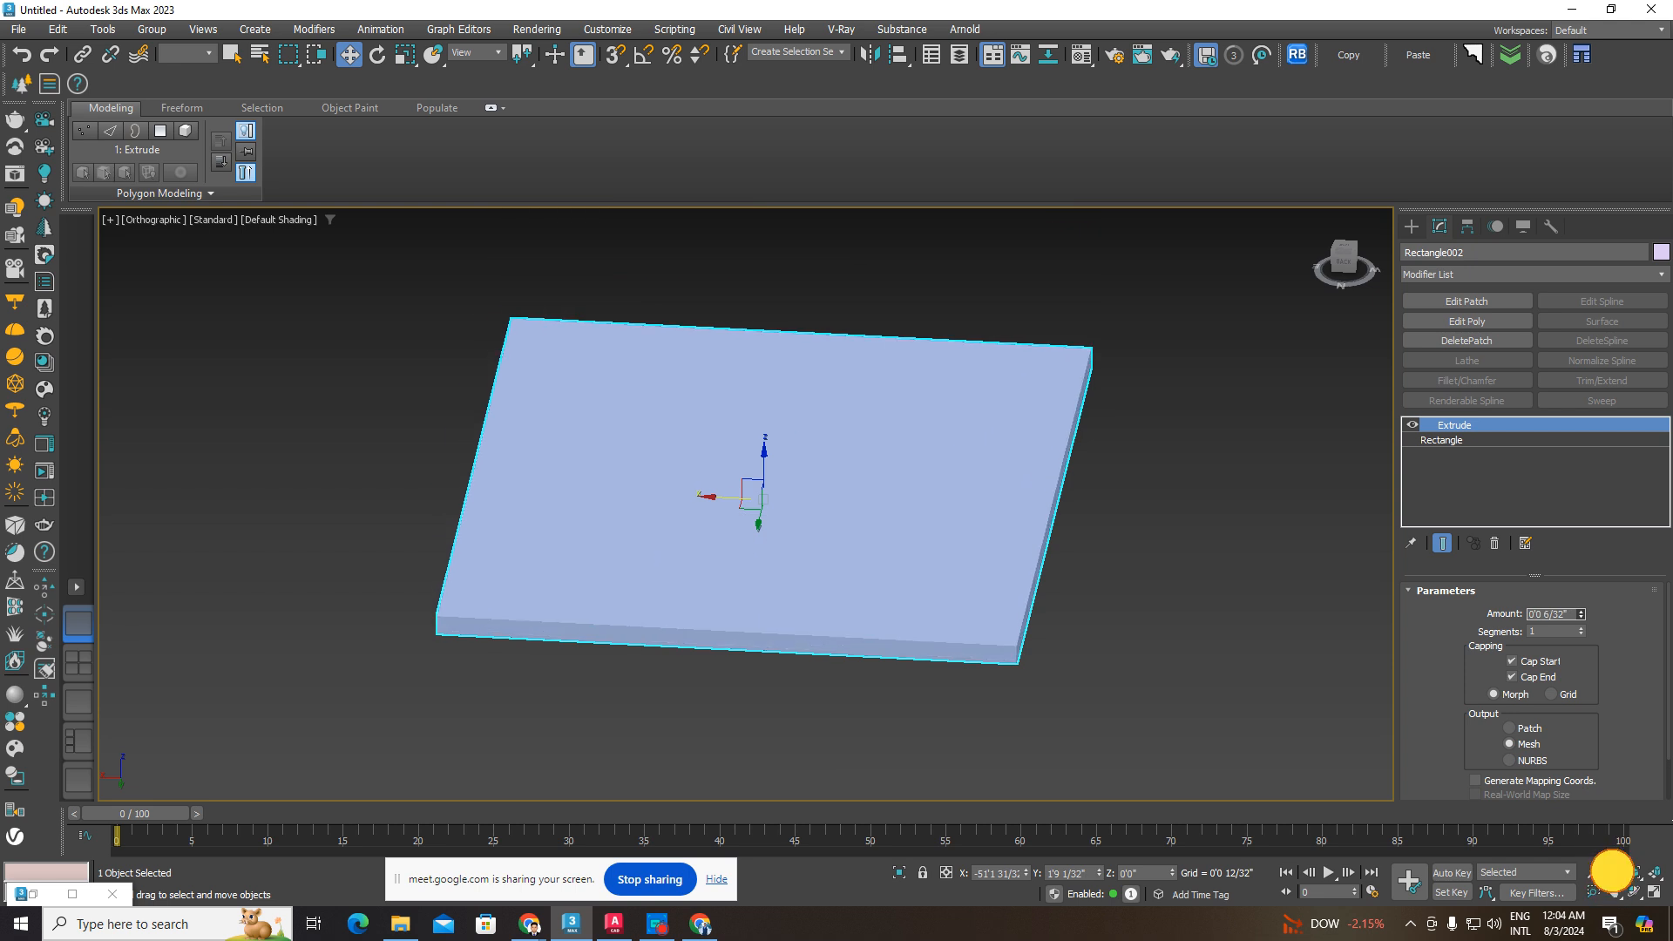
pyautogui.click(1117, 642)
pyautogui.scroll(2, 871, 606)
pyautogui.click(886, 598)
pyautogui.moveTo(953, 596); pyautogui.dragTo(931, 563, button='middle')
pyautogui.scroll(-3, 964, 591)
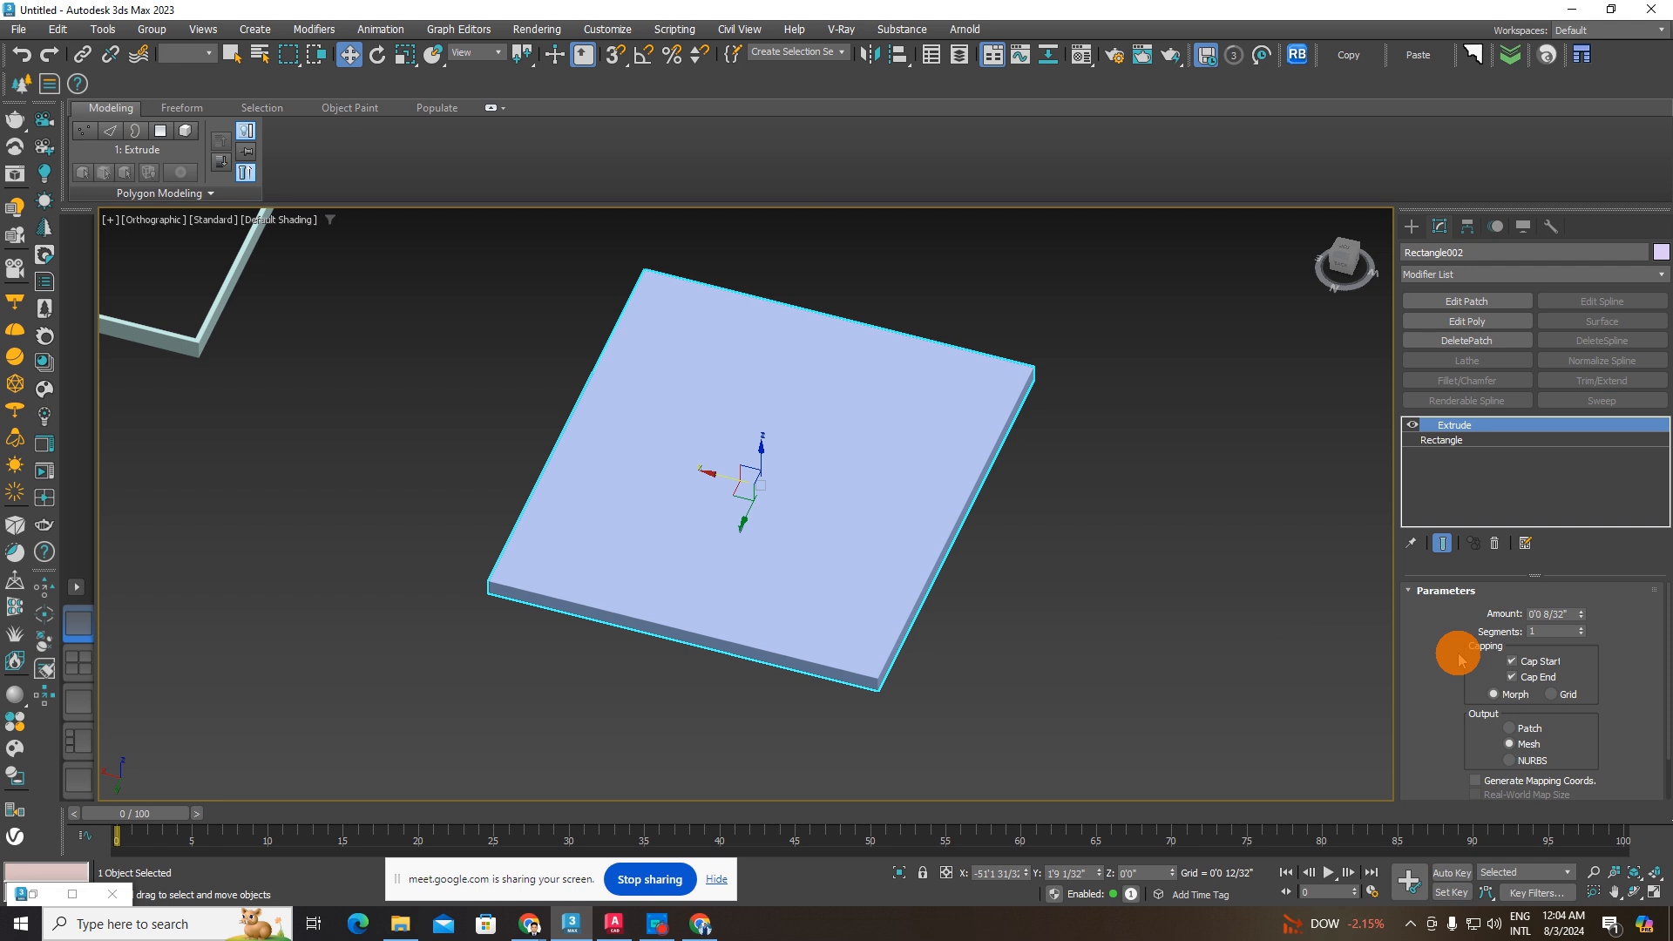
# - Review the rendering and size settings of the base rectangle beneath the Extrude modifier
pyautogui.click(1438, 440)
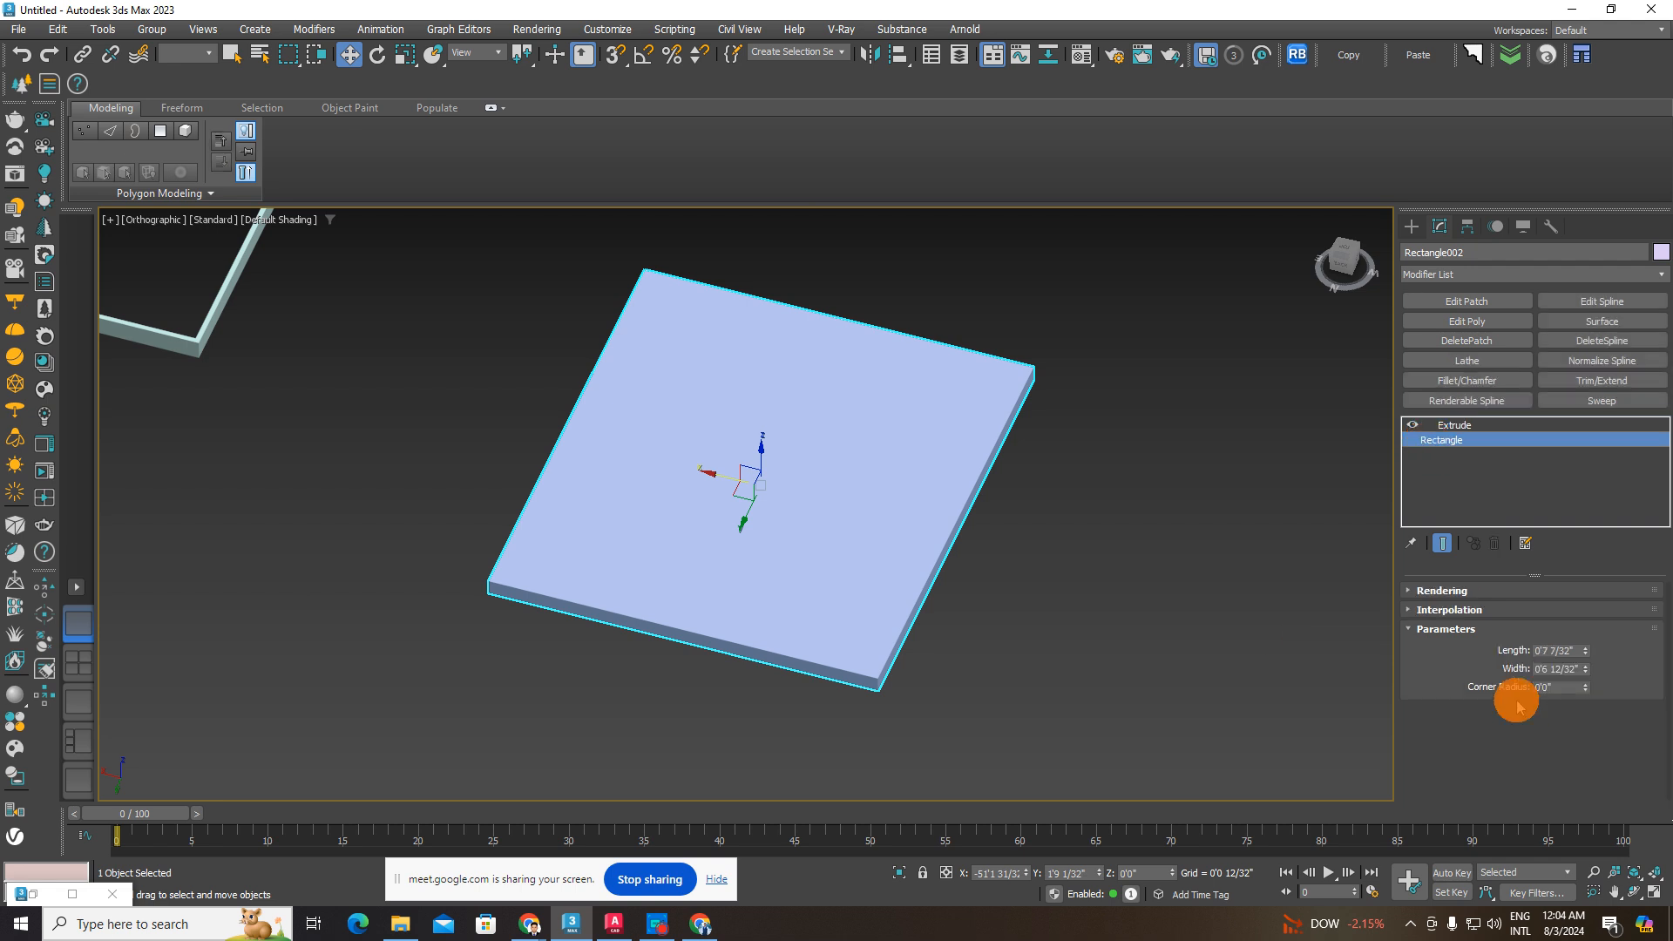
pyautogui.click(1438, 595)
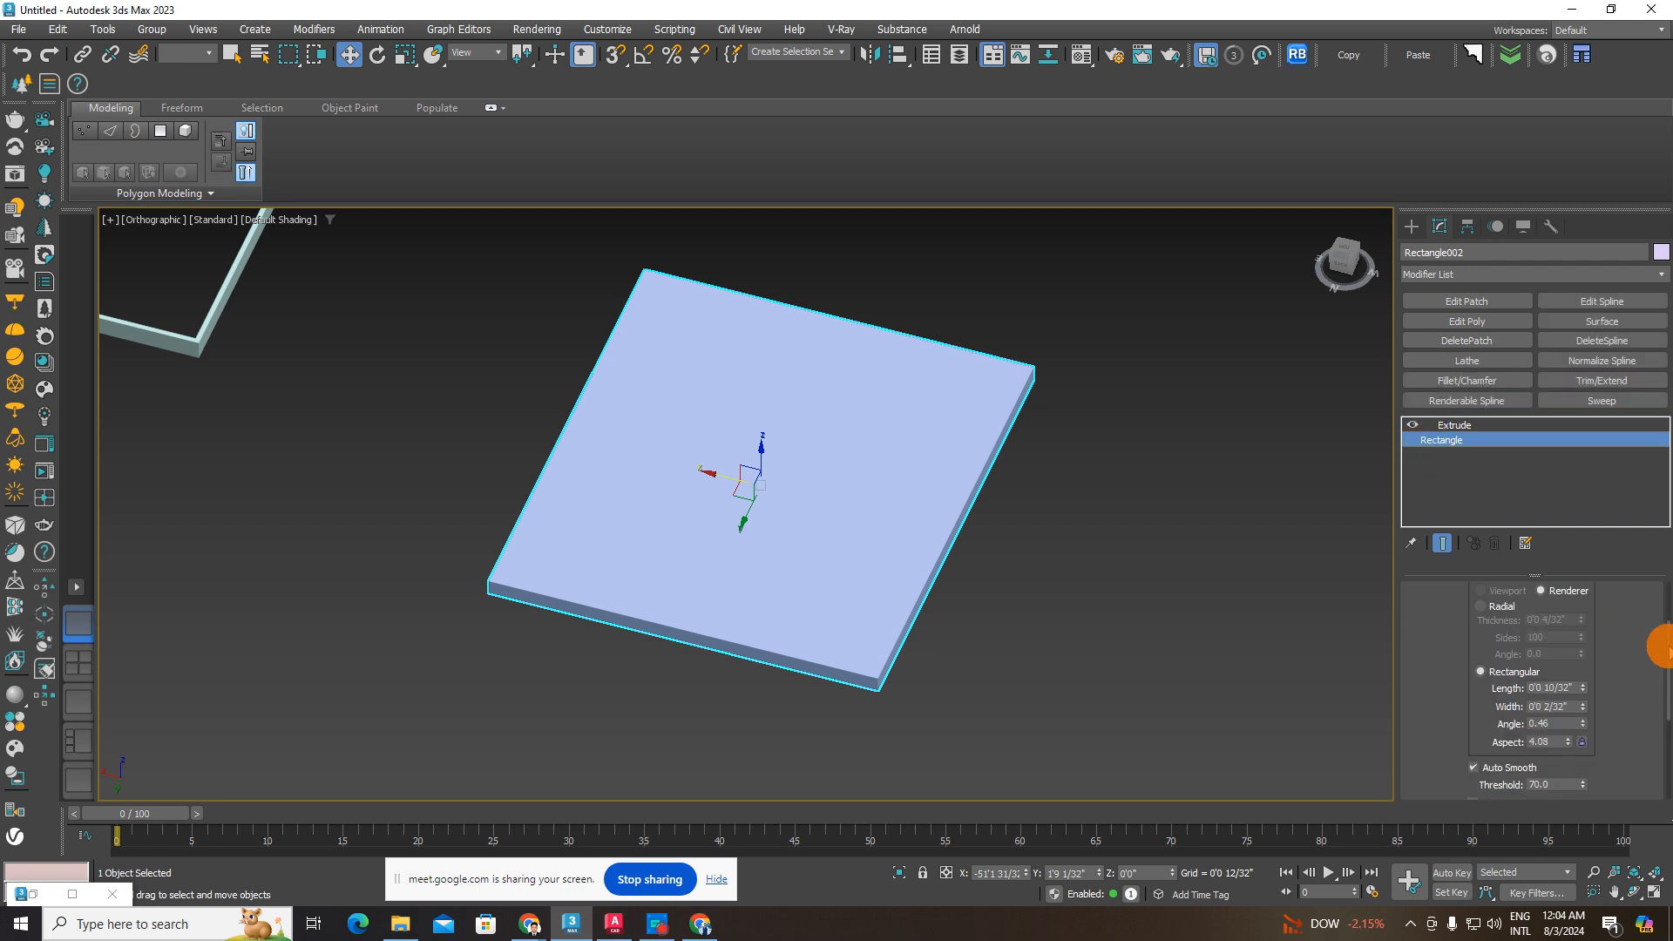
pyautogui.moveTo(1669, 642); pyautogui.dragTo(1668, 577)
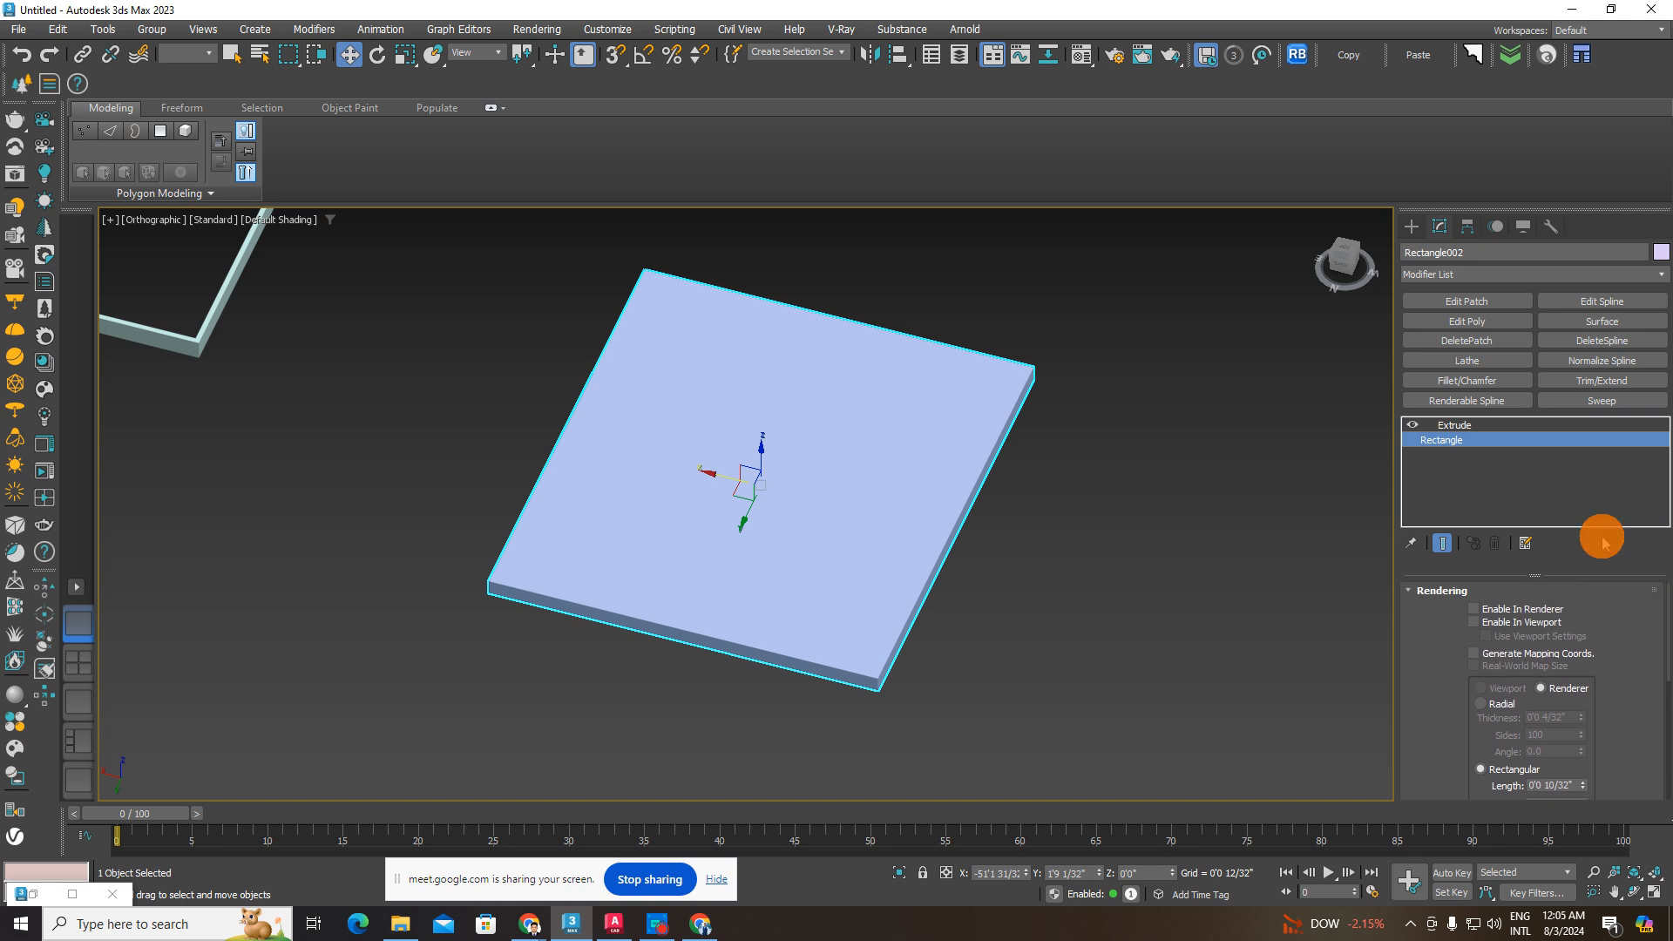
# - Draw a circle spline in the empty area beside the extruded slab and leave it deselected
pyautogui.click(1412, 225)
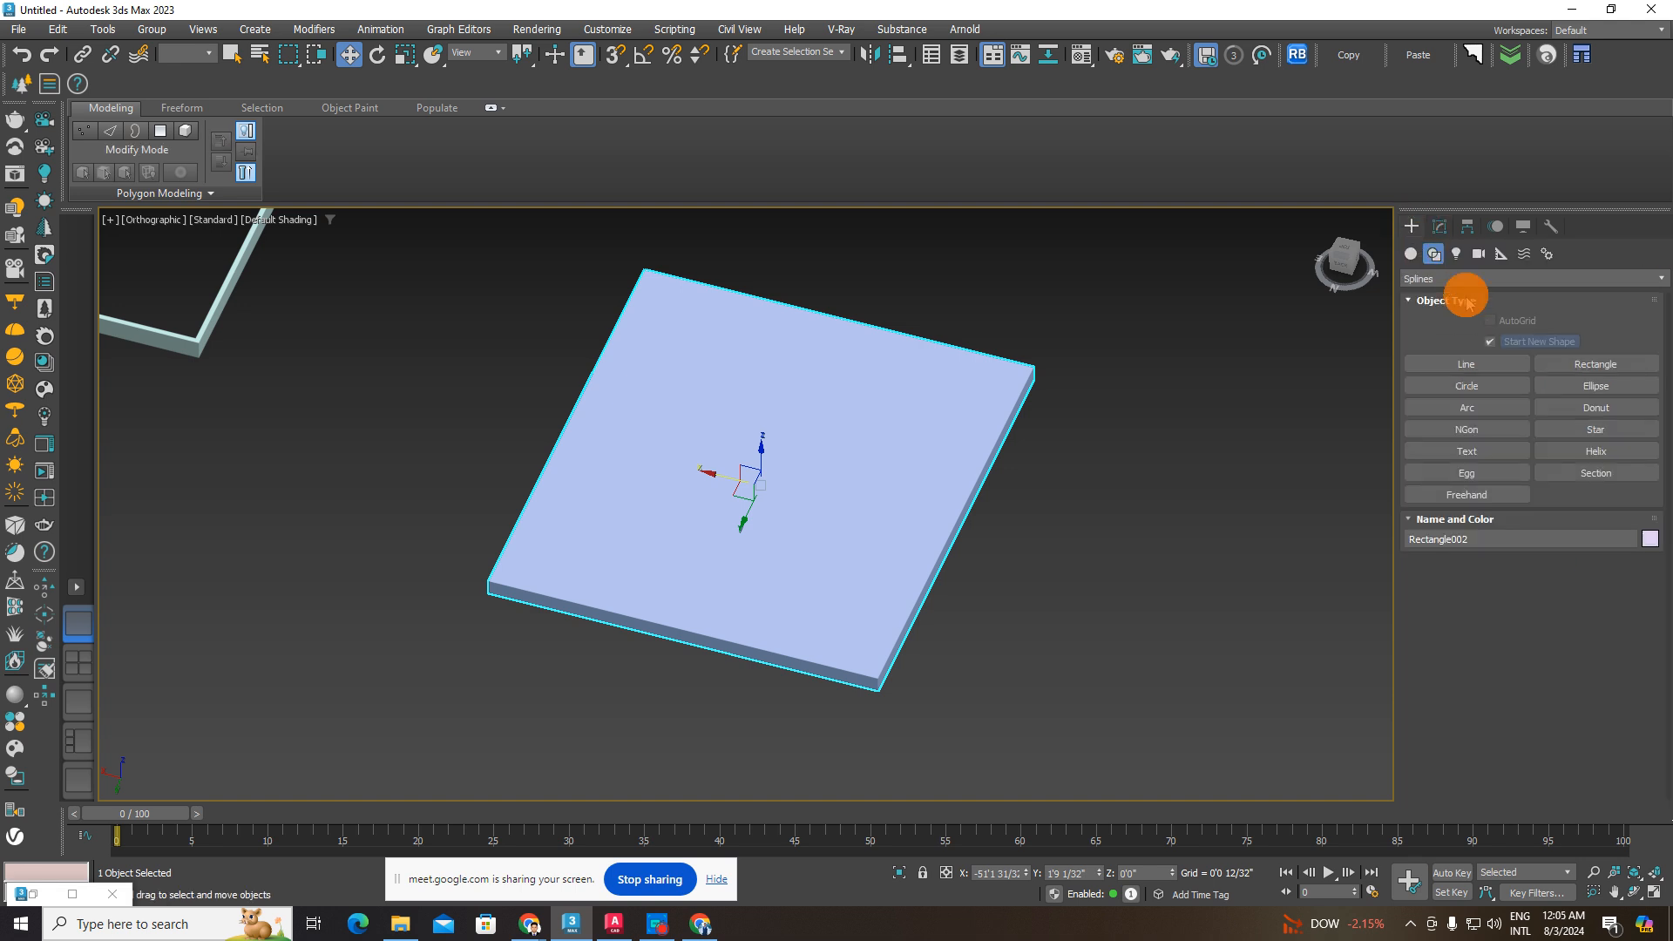
pyautogui.click(1467, 386)
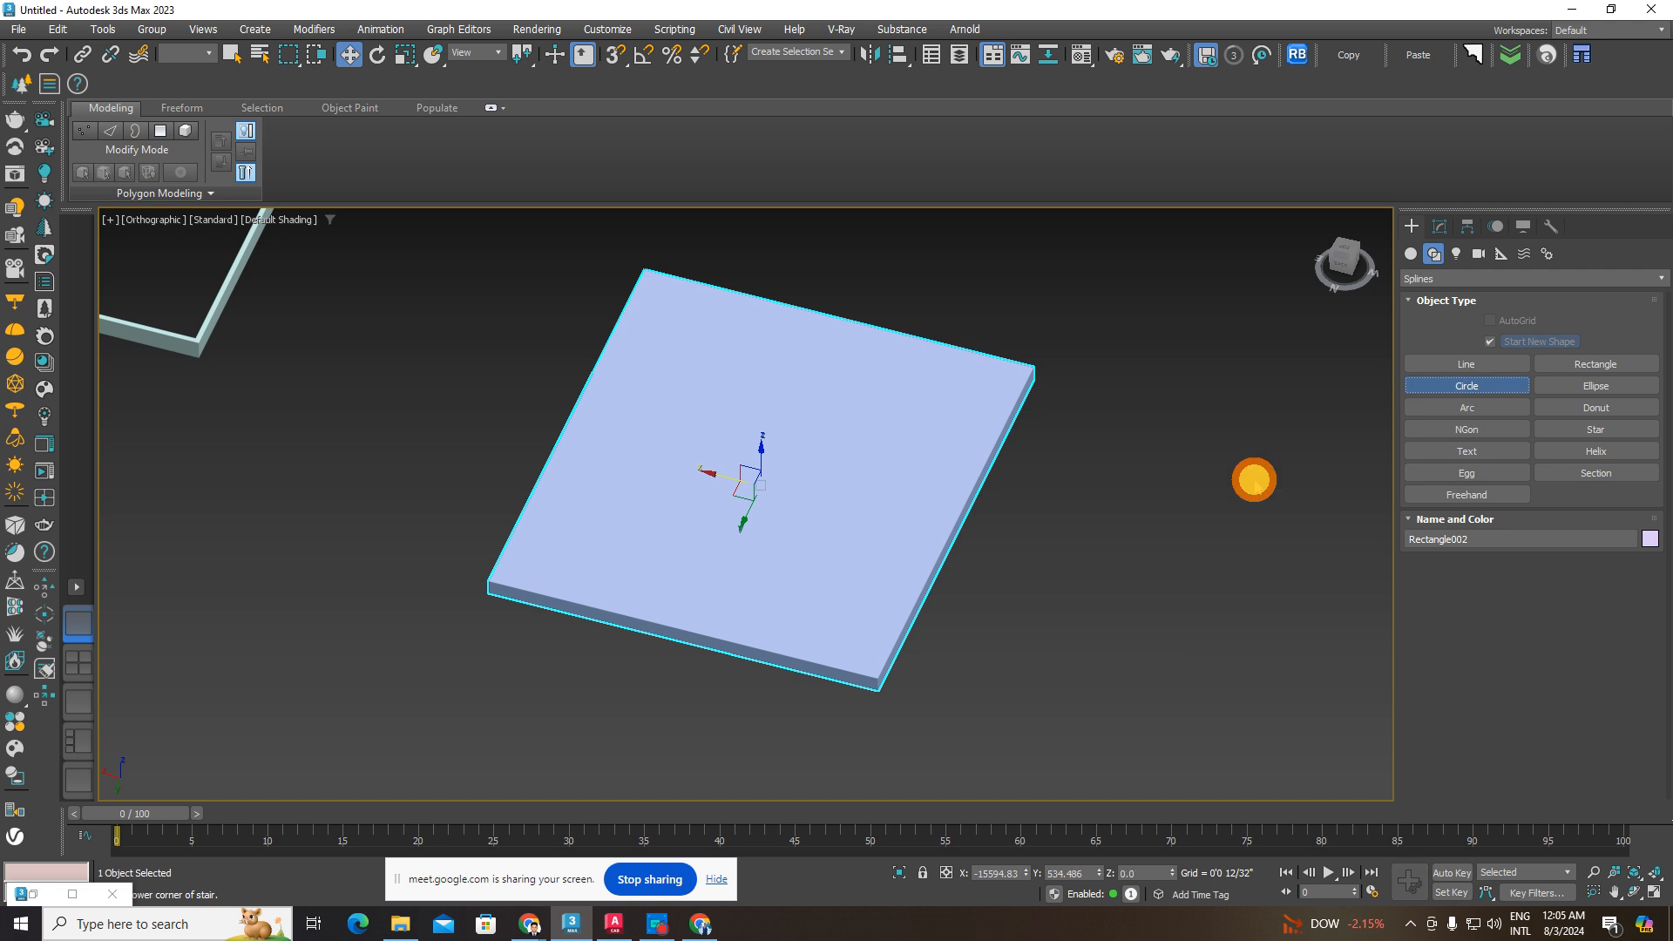
pyautogui.moveTo(1146, 531); pyautogui.dragTo(441, 448, button='middle')
pyautogui.moveTo(533, 445); pyautogui.dragTo(671, 535)
pyautogui.click(353, 54)
pyautogui.moveTo(508, 442); pyautogui.dragTo(770, 513)
pyautogui.click(1086, 425)
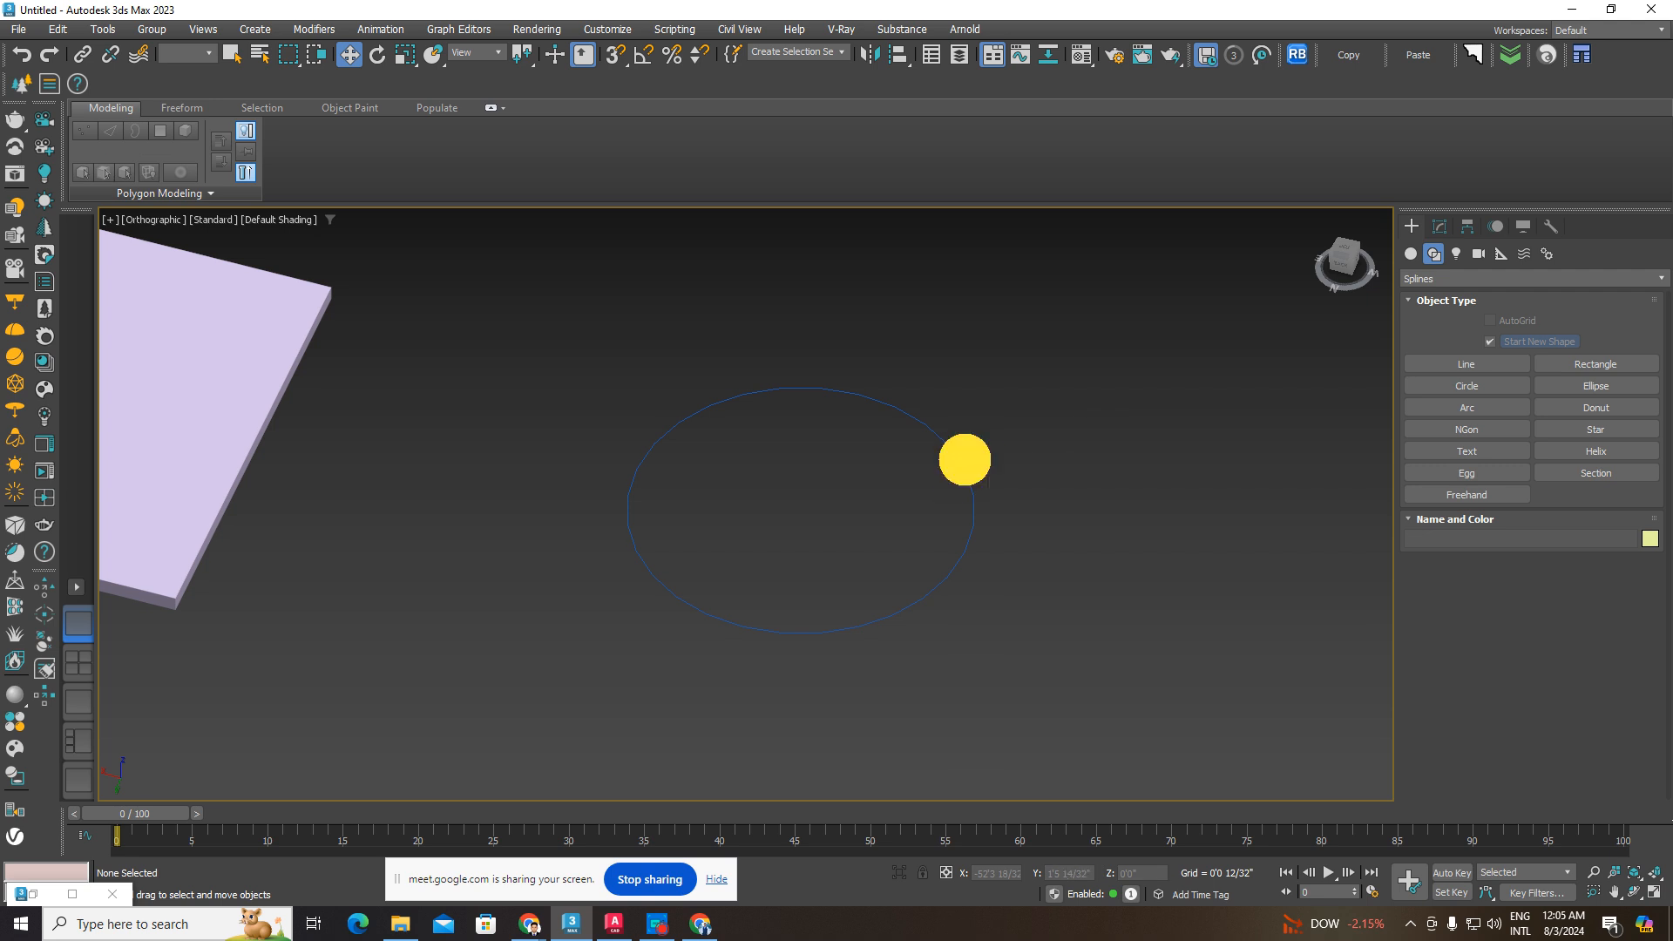
# - Apply an Extrude modifier to the circle spline beside the slab and deselect it
pyautogui.click(961, 462)
pyautogui.click(1441, 228)
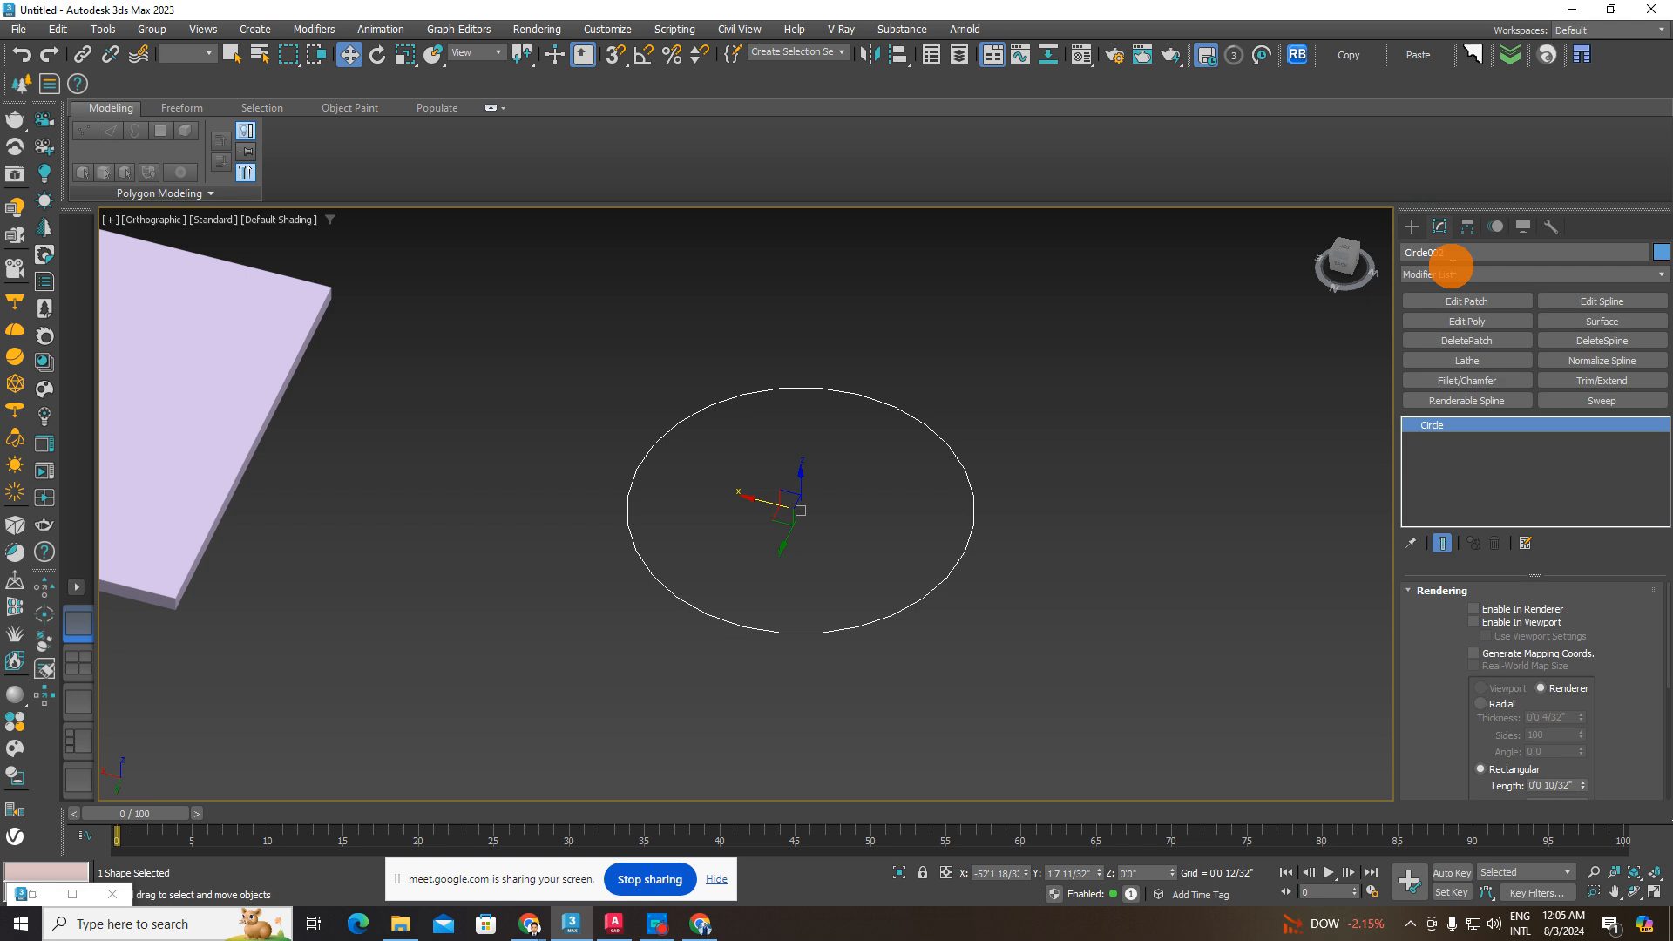
pyautogui.click(1452, 277)
pyautogui.write('ex')
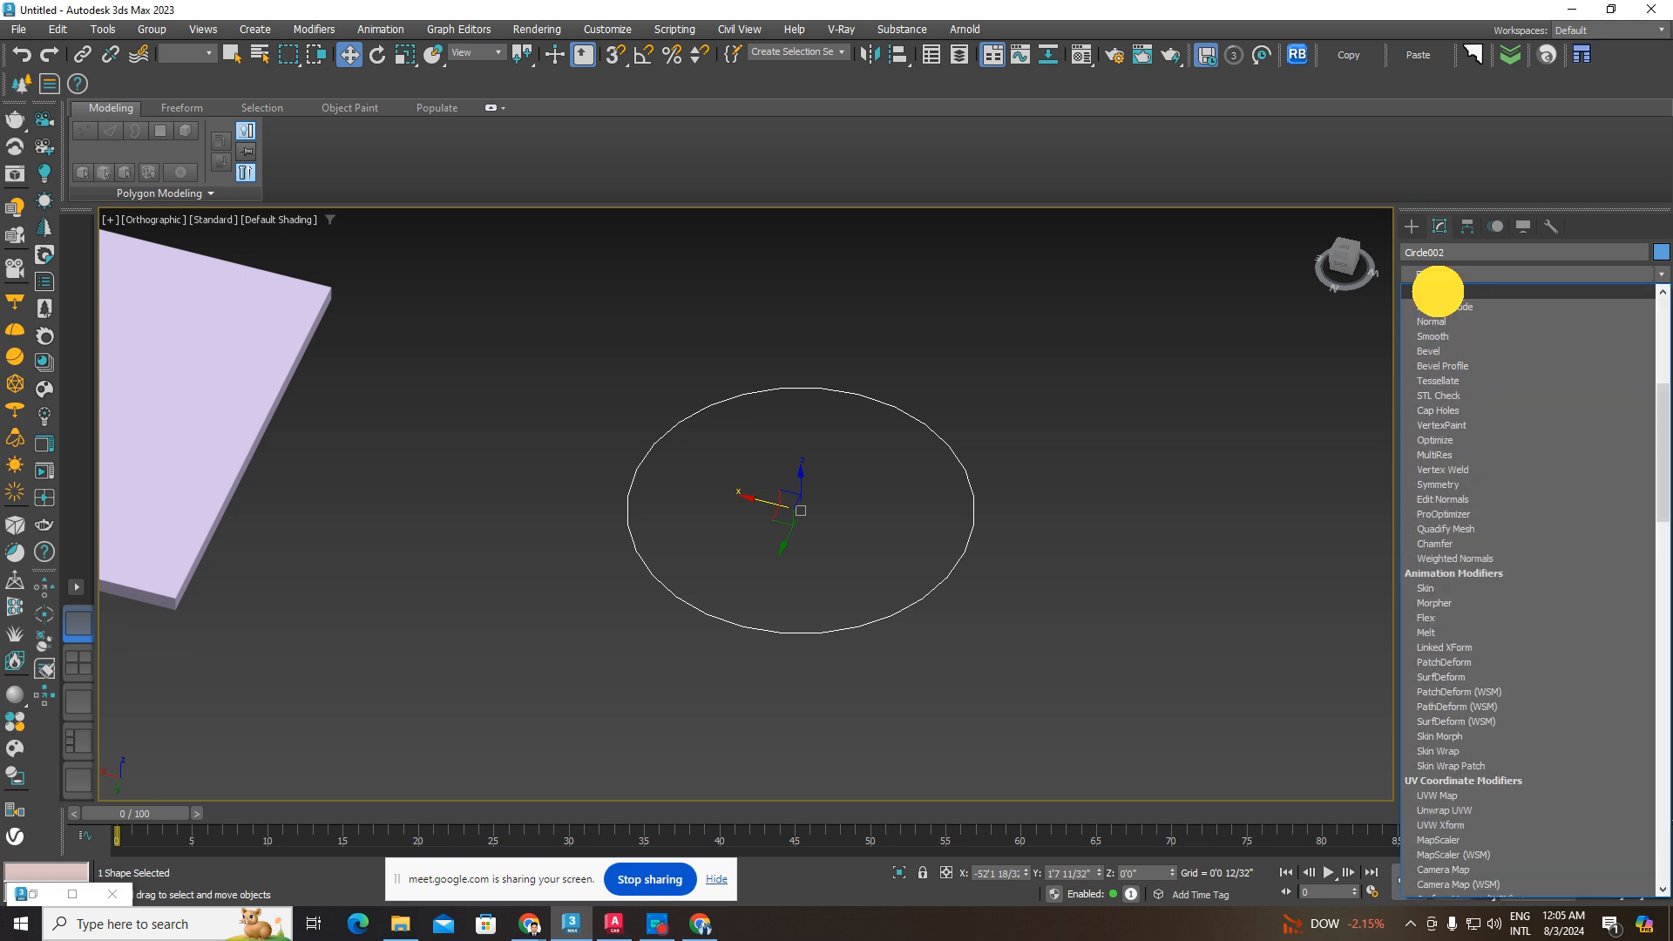
pyautogui.click(1438, 292)
pyautogui.click(1146, 538)
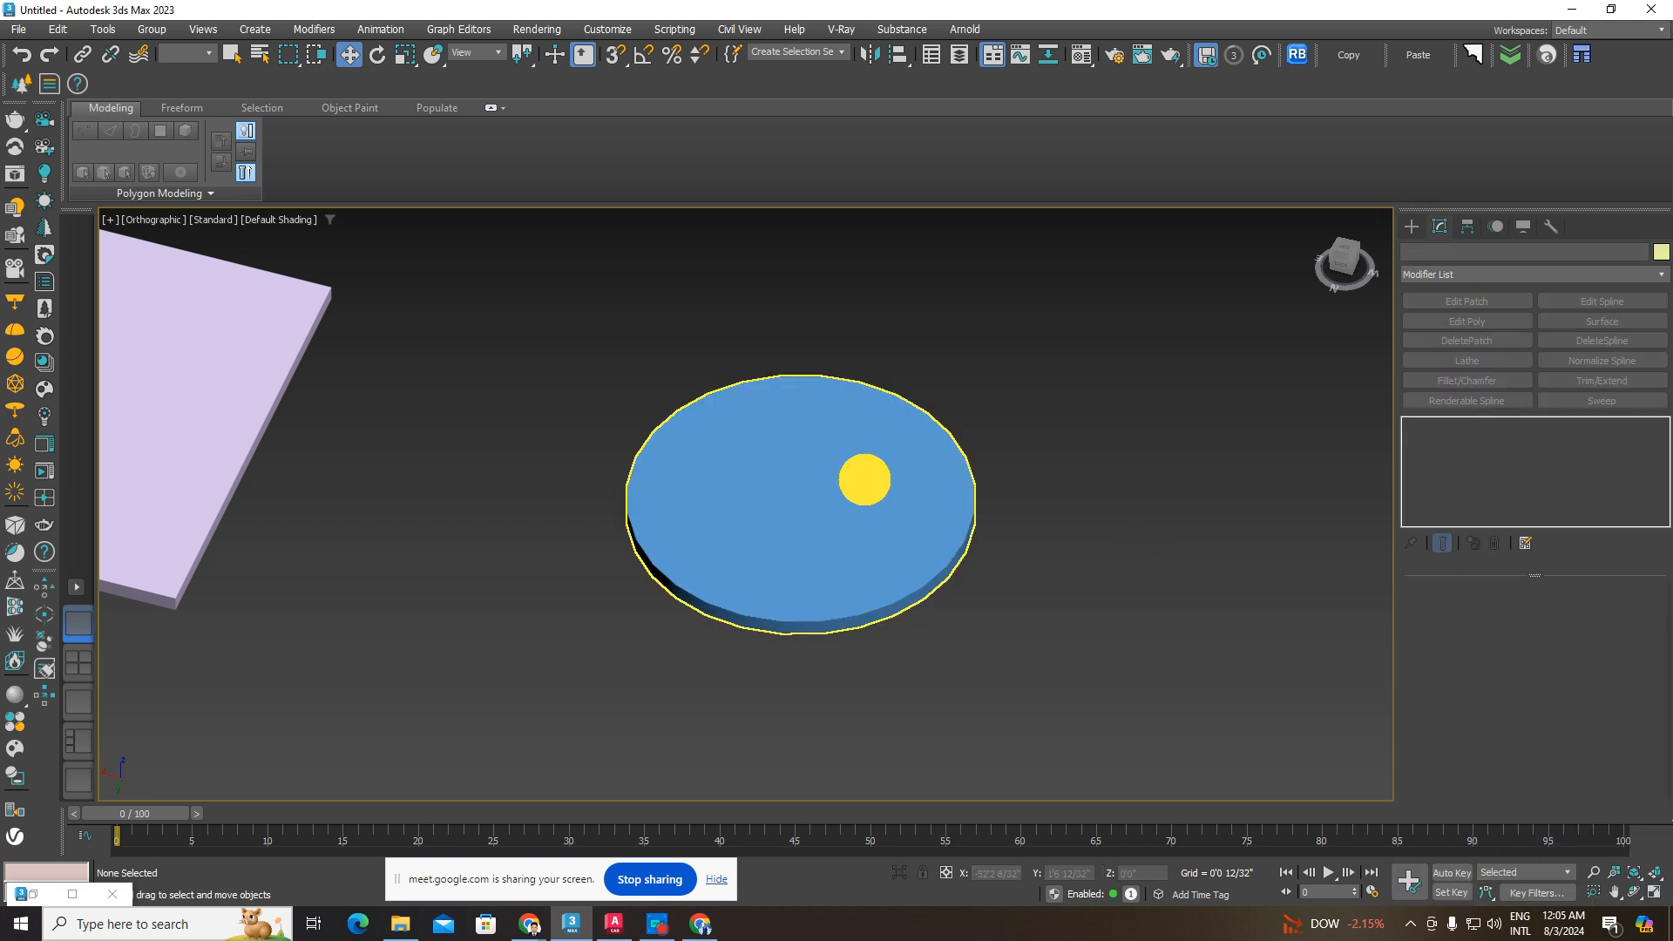
# - Reselect the extruded disc and delete its Extrude modifier from the stack
pyautogui.click(863, 478)
pyautogui.scroll(2, 865, 470)
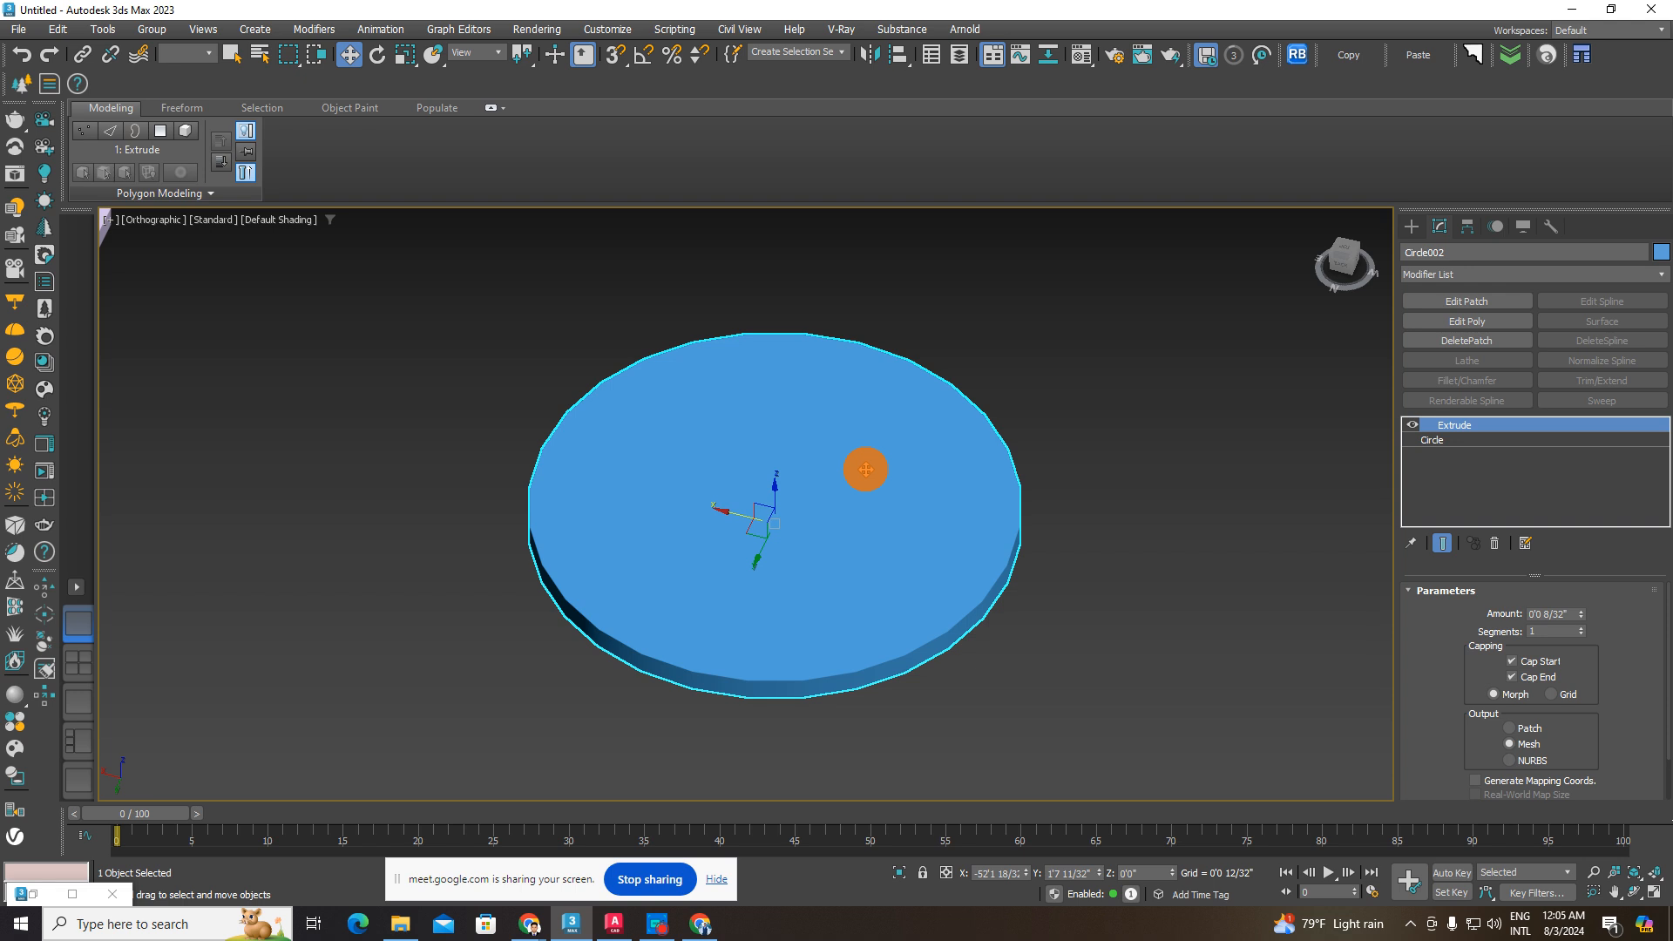
pyautogui.click(1130, 516)
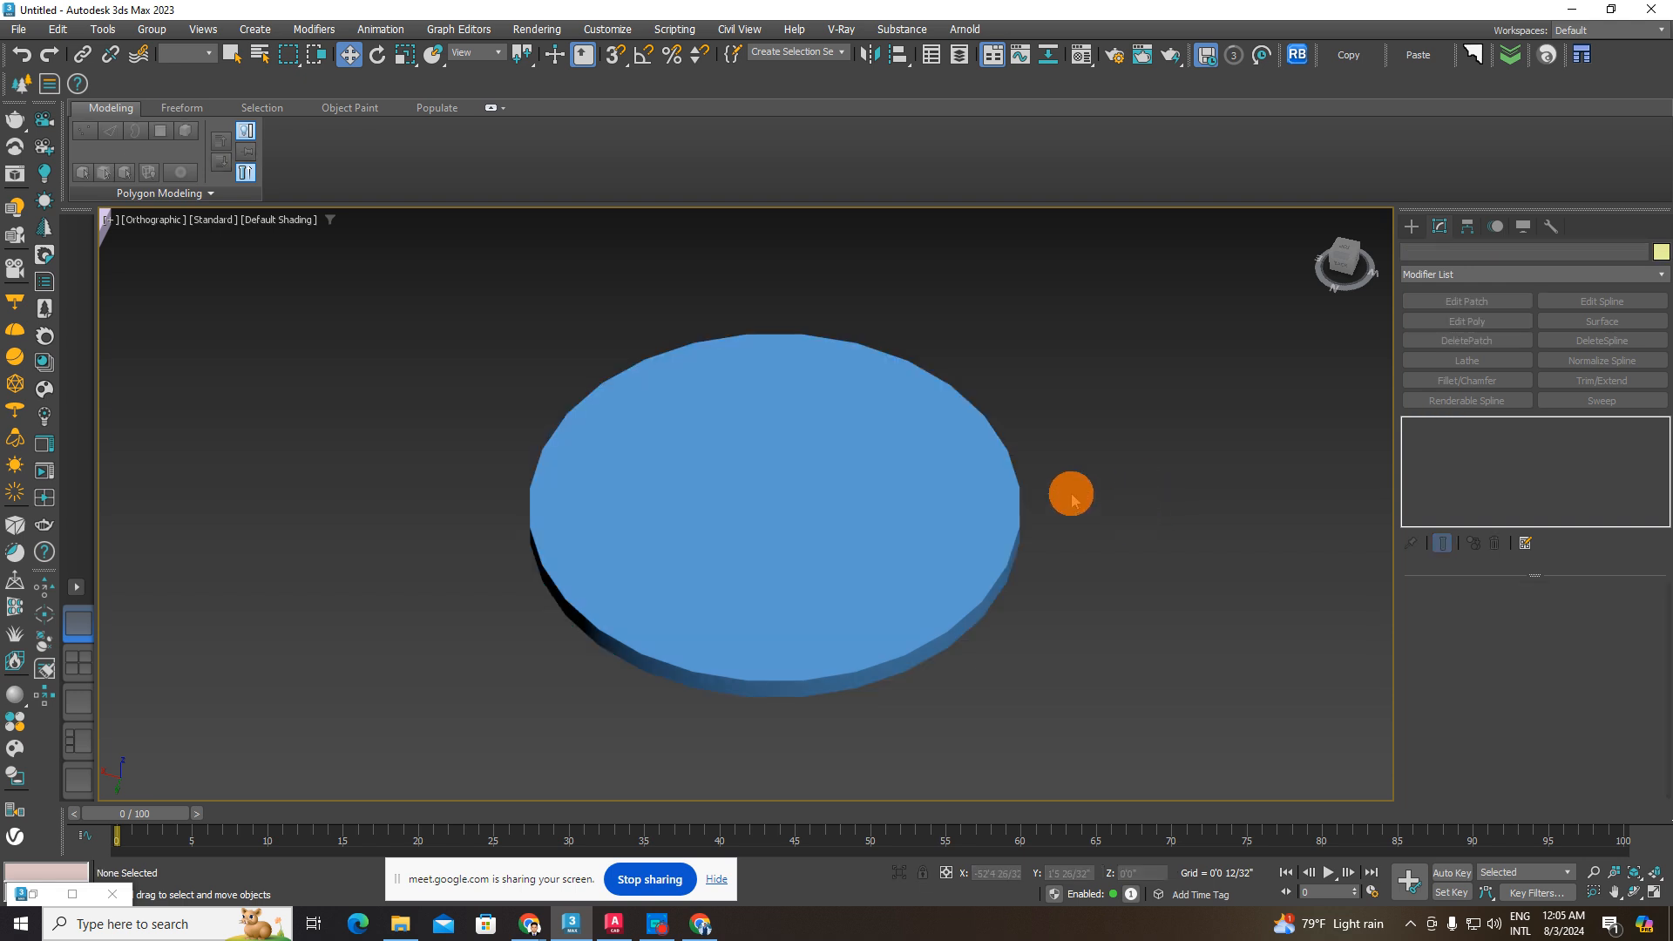
pyautogui.click(947, 469)
pyautogui.click(1144, 521)
pyautogui.click(1012, 489)
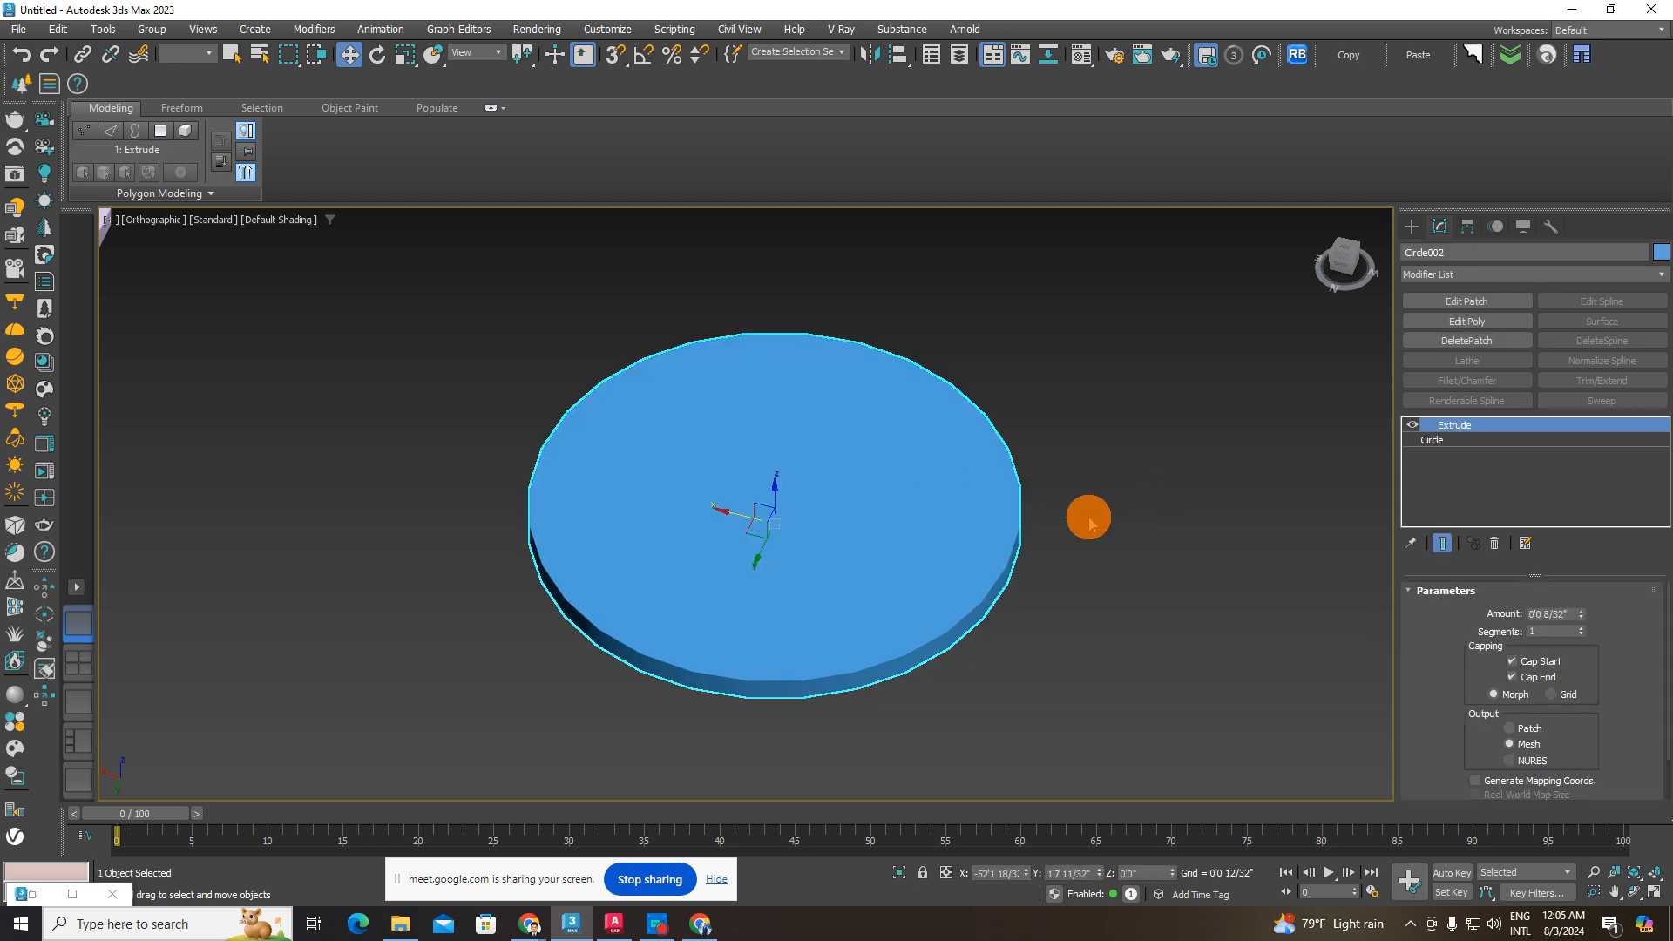
pyautogui.rightClick(1484, 433)
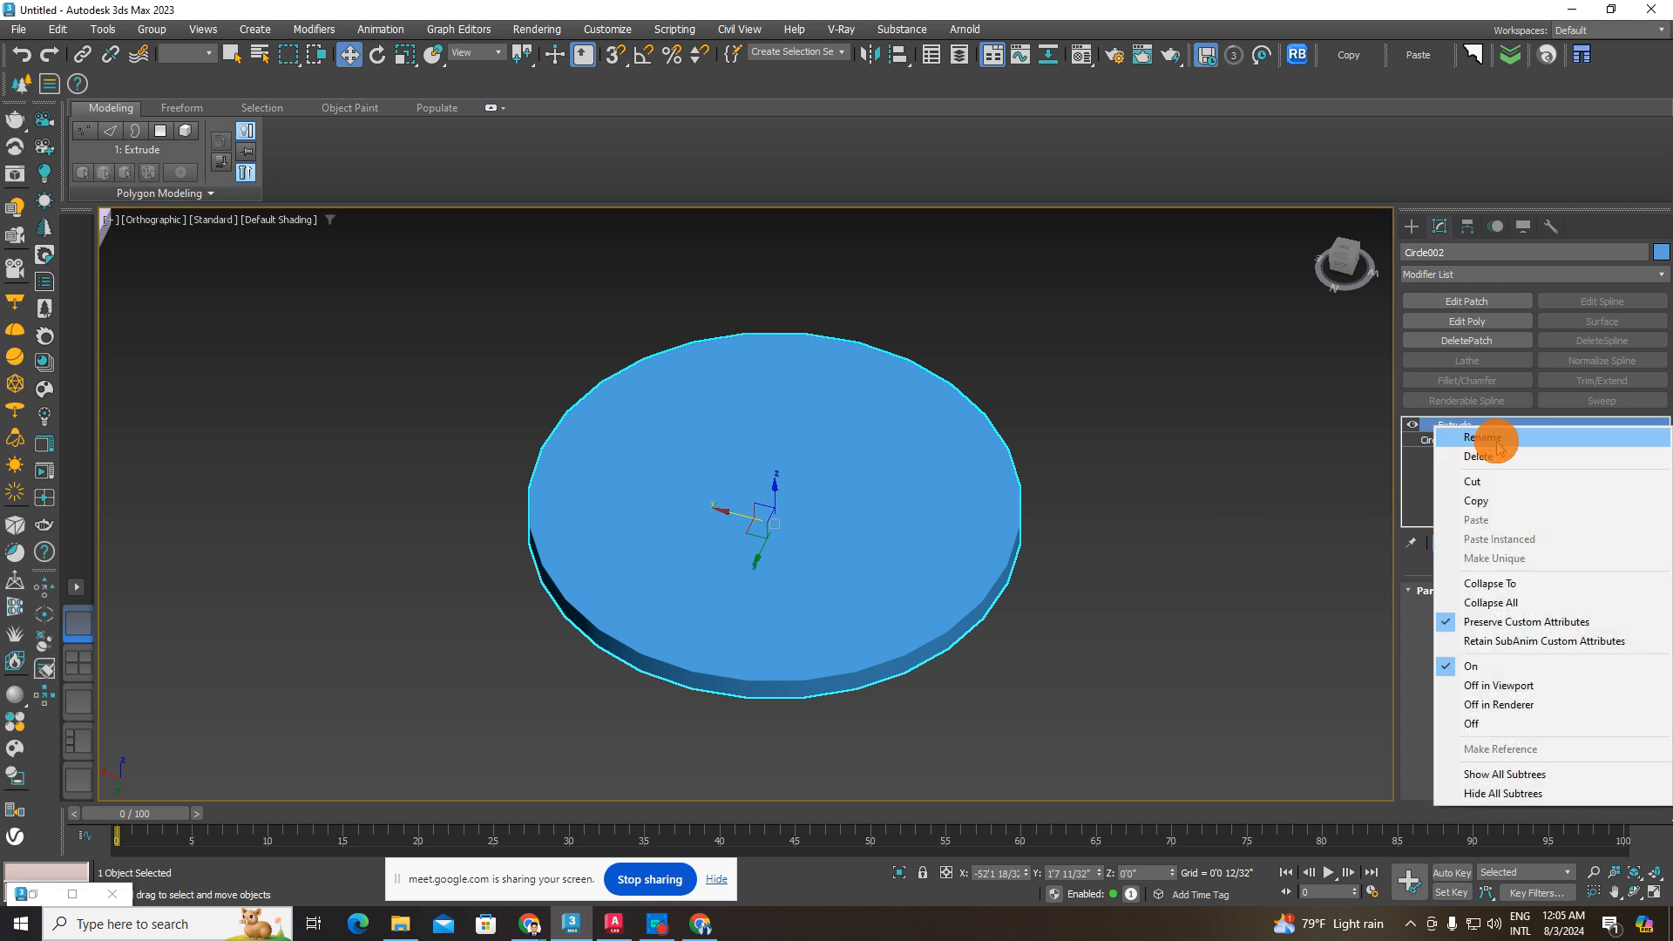
pyautogui.click(1446, 452)
# - Turn on Enable In Renderer and Enable In Viewport for the plain circle spline
pyautogui.click(1004, 490)
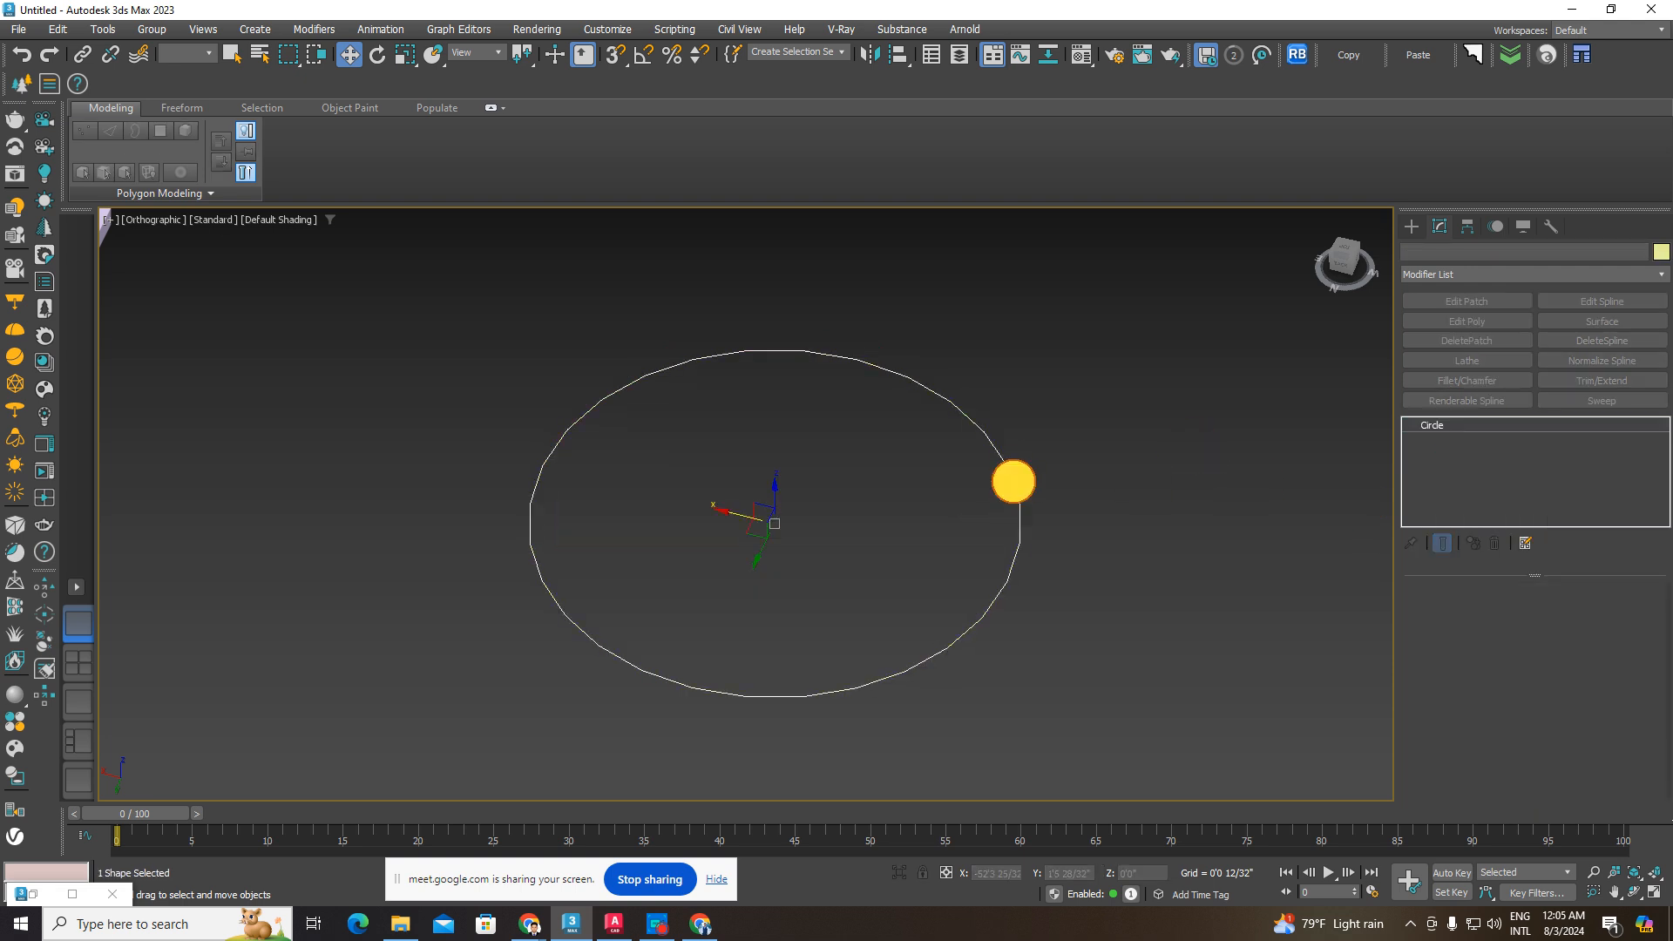
pyautogui.click(1484, 627)
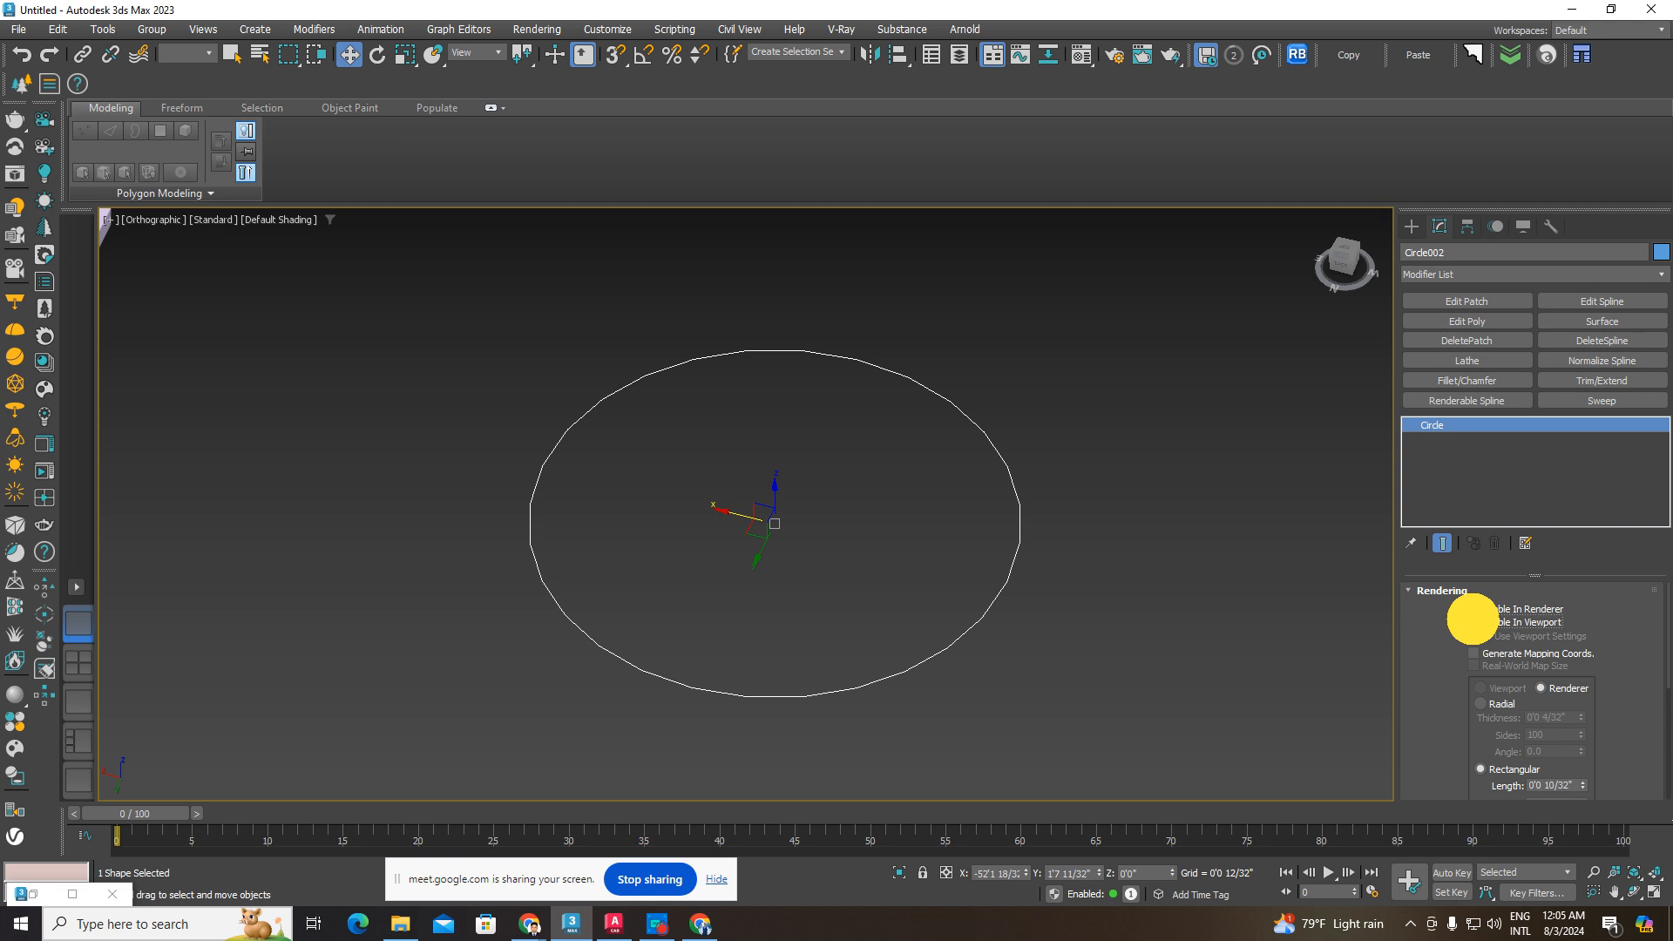
pyautogui.scroll(5, 1133, 523)
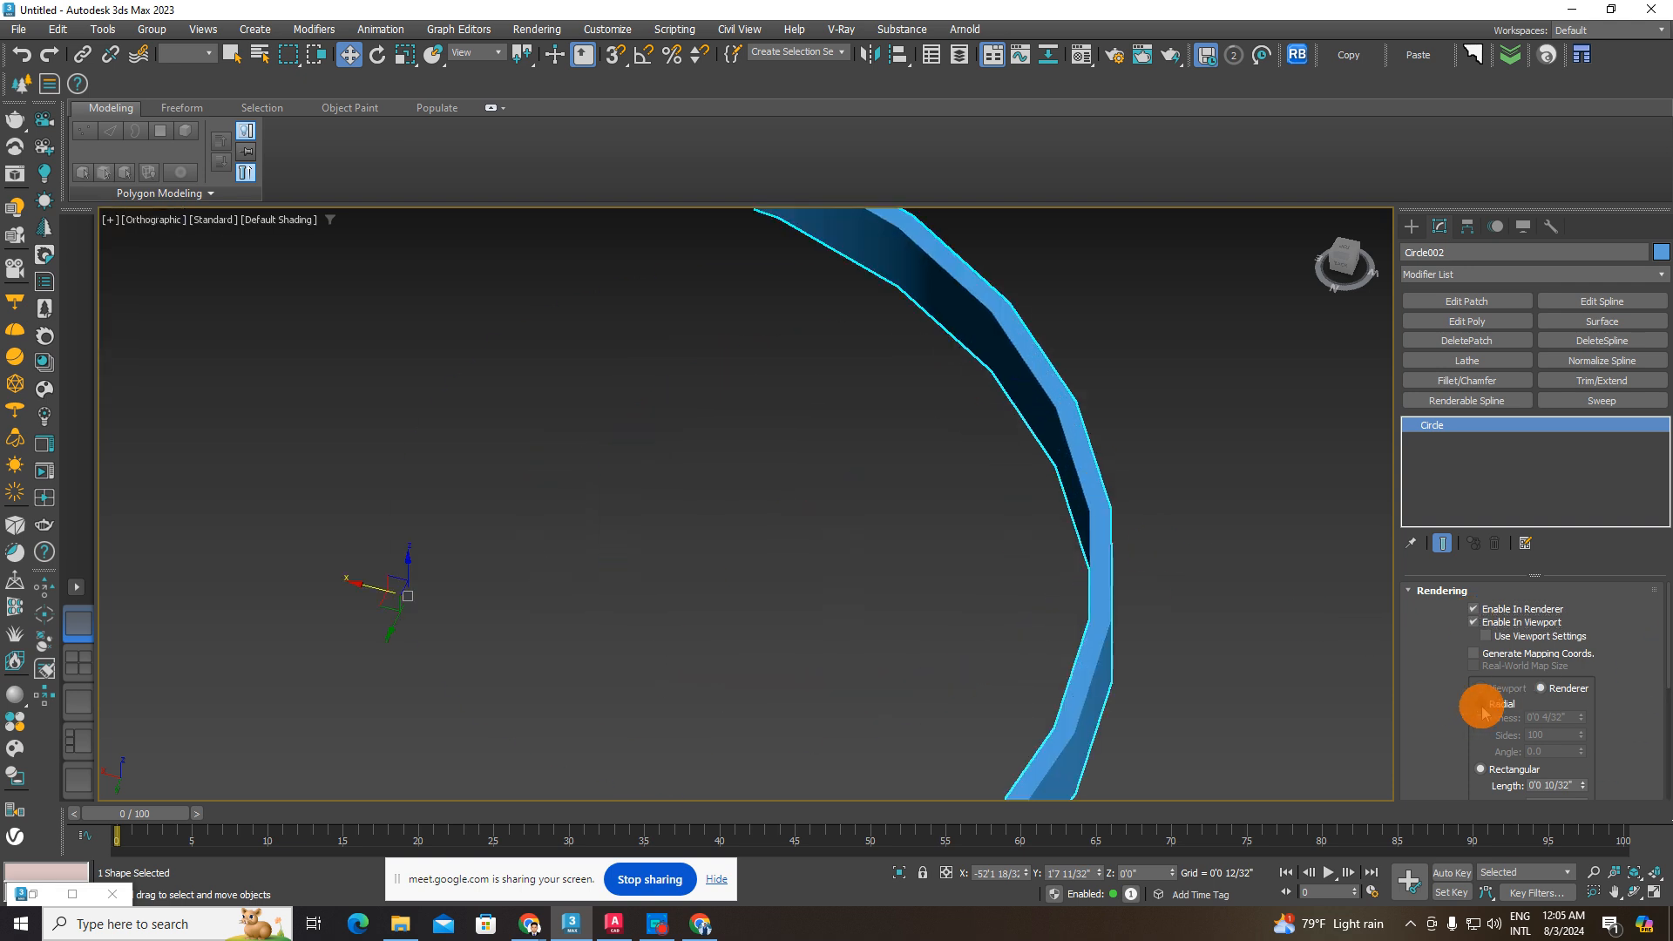
# - Switch the circle's rendered cross-section to Radial and inspect the round tube from several angles
pyautogui.click(1484, 708)
pyautogui.click(1482, 768)
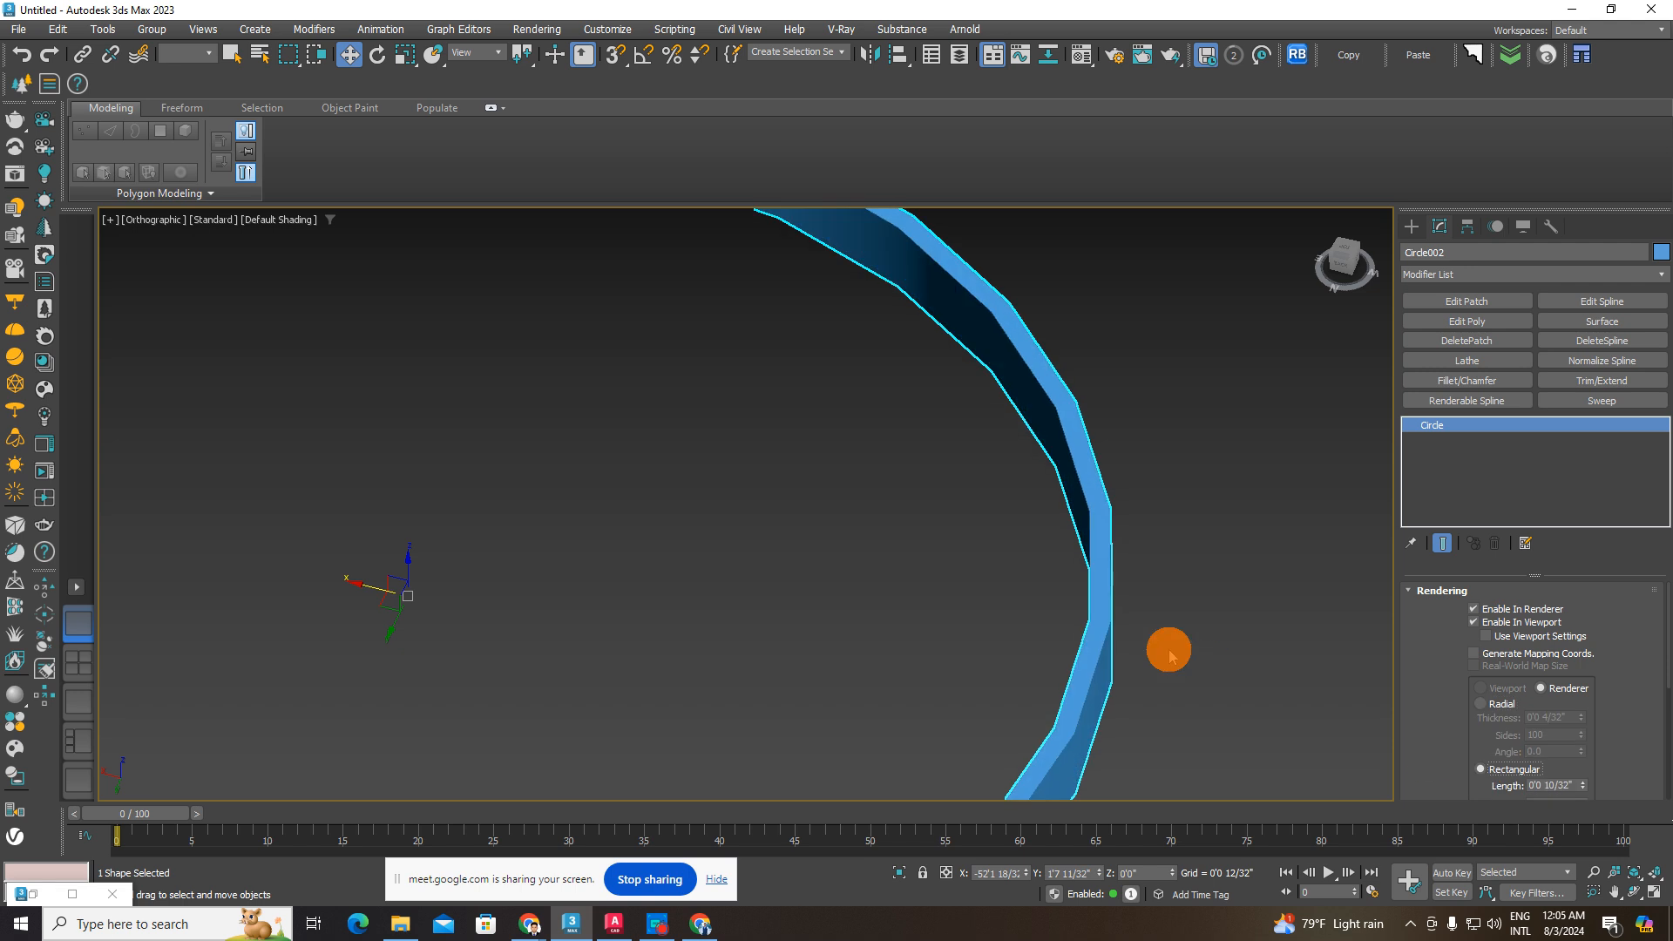
pyautogui.click(1480, 704)
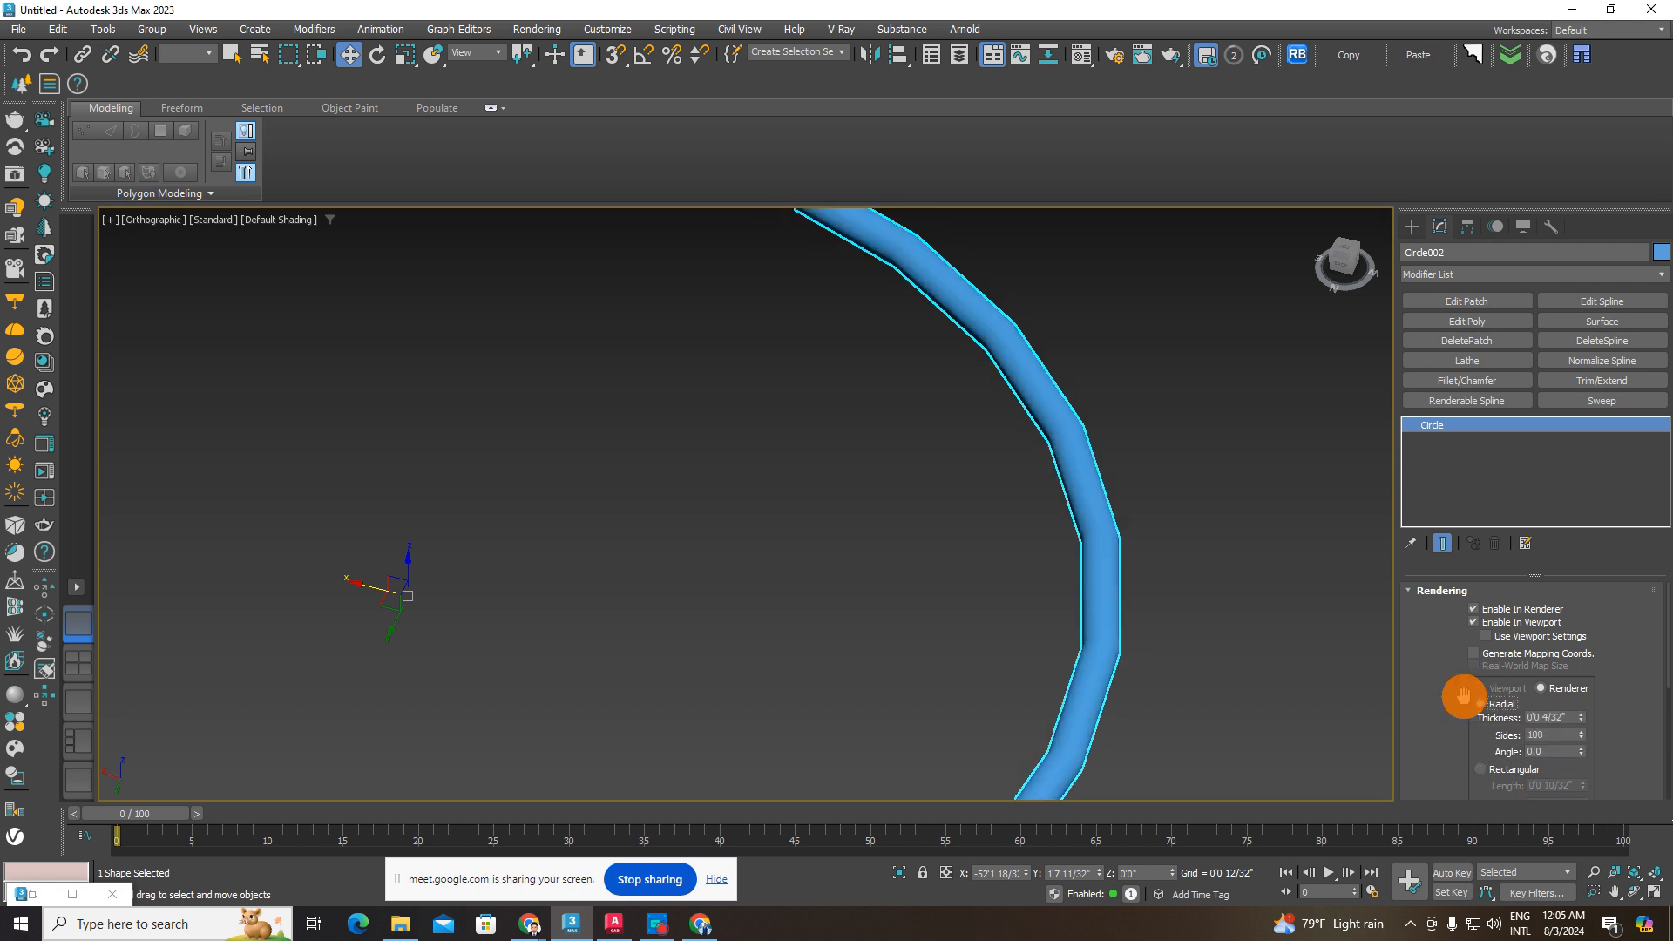
pyautogui.scroll(3, 1117, 539)
pyautogui.scroll(-3, 1069, 541)
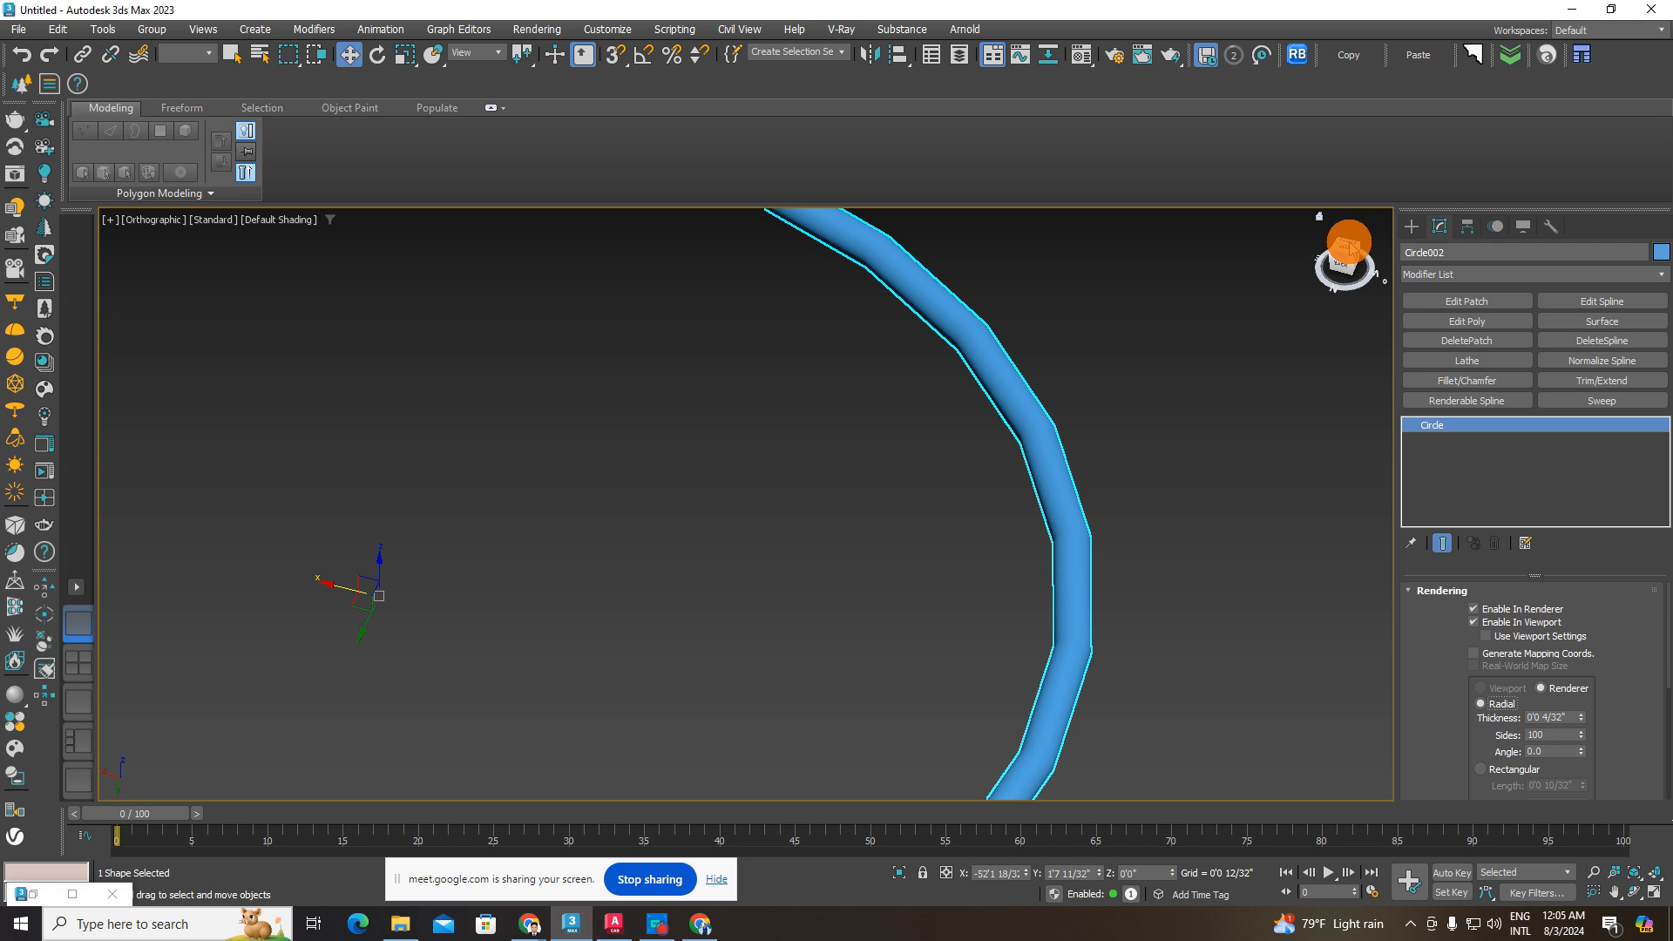
pyautogui.click(1345, 244)
pyautogui.scroll(-6, 1068, 385)
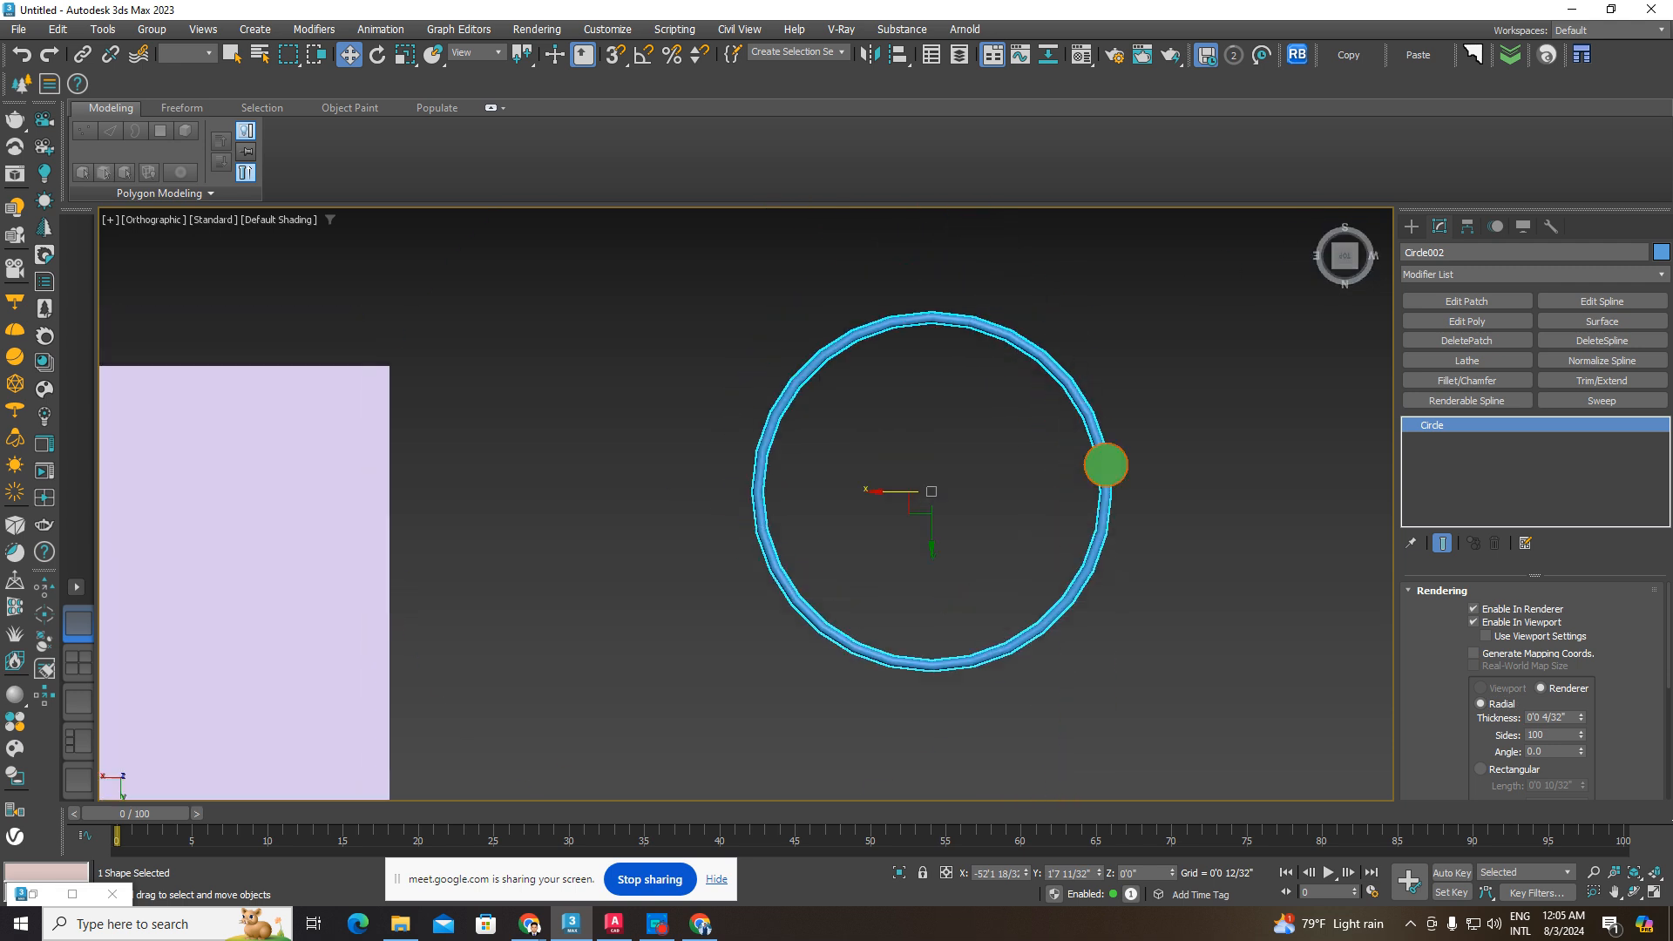
pyautogui.scroll(3, 1073, 401)
pyautogui.keyDown('alt'); pyautogui.moveTo(1114, 445); pyautogui.dragTo(1169, 549, button='middle'); pyautogui.keyUp('alt')
pyautogui.scroll(5, 1160, 523)
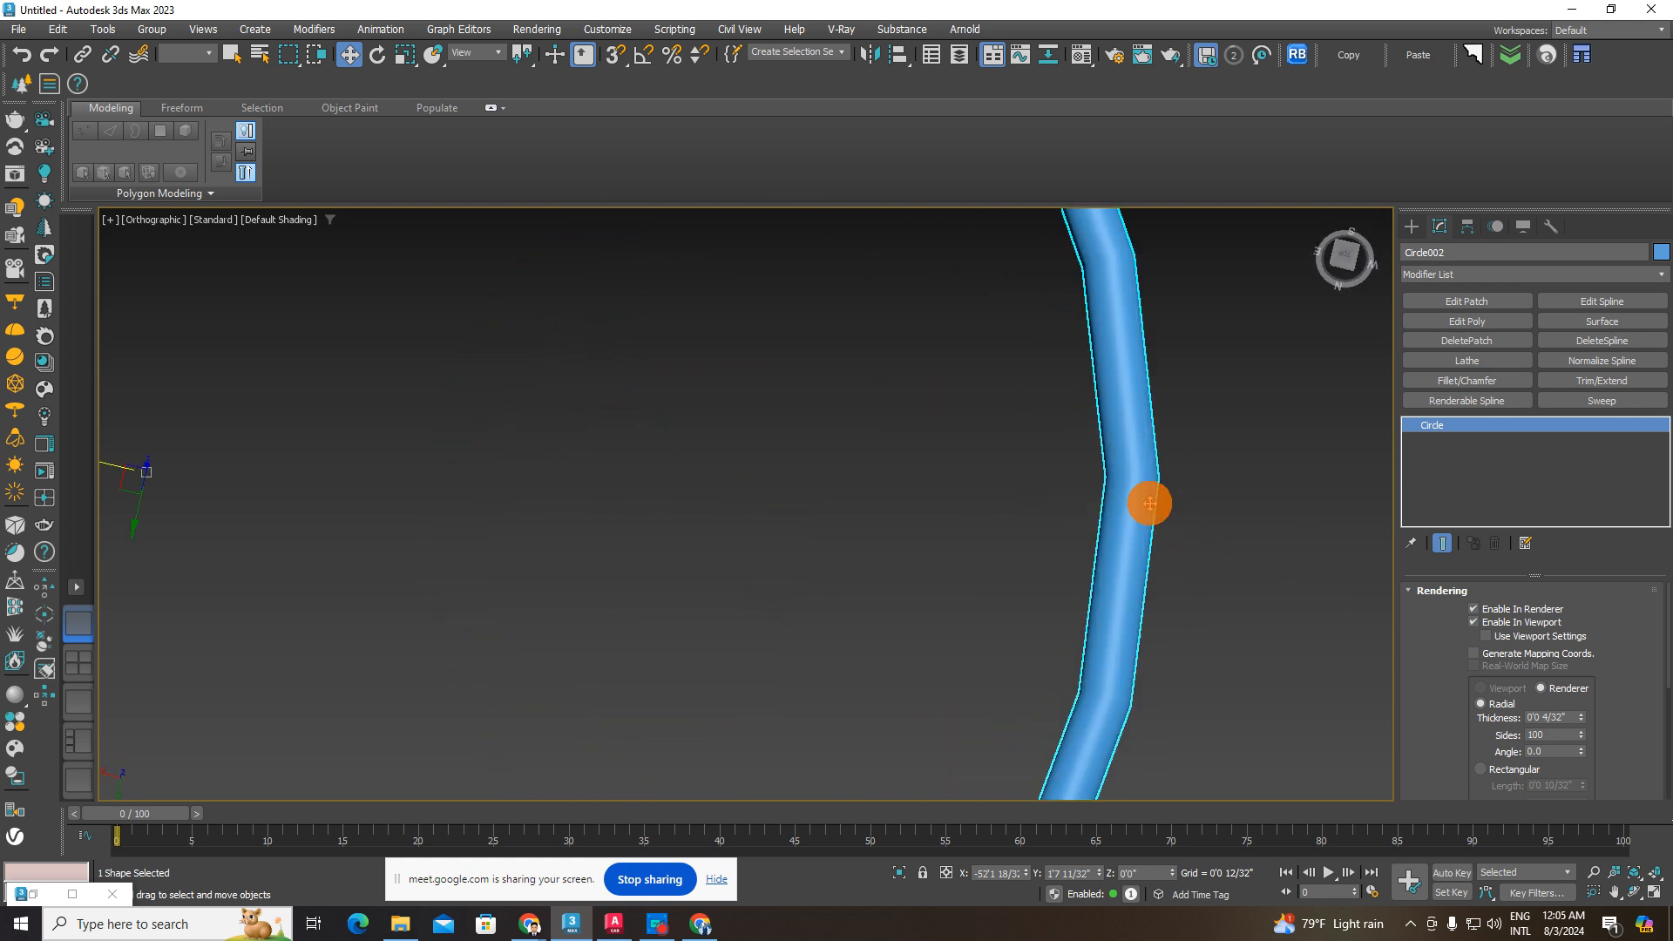
# - Set the circle's rendered cross-section back to Rectangular and inspect the flat-sided ring
pyautogui.doubleClick(1551, 734)
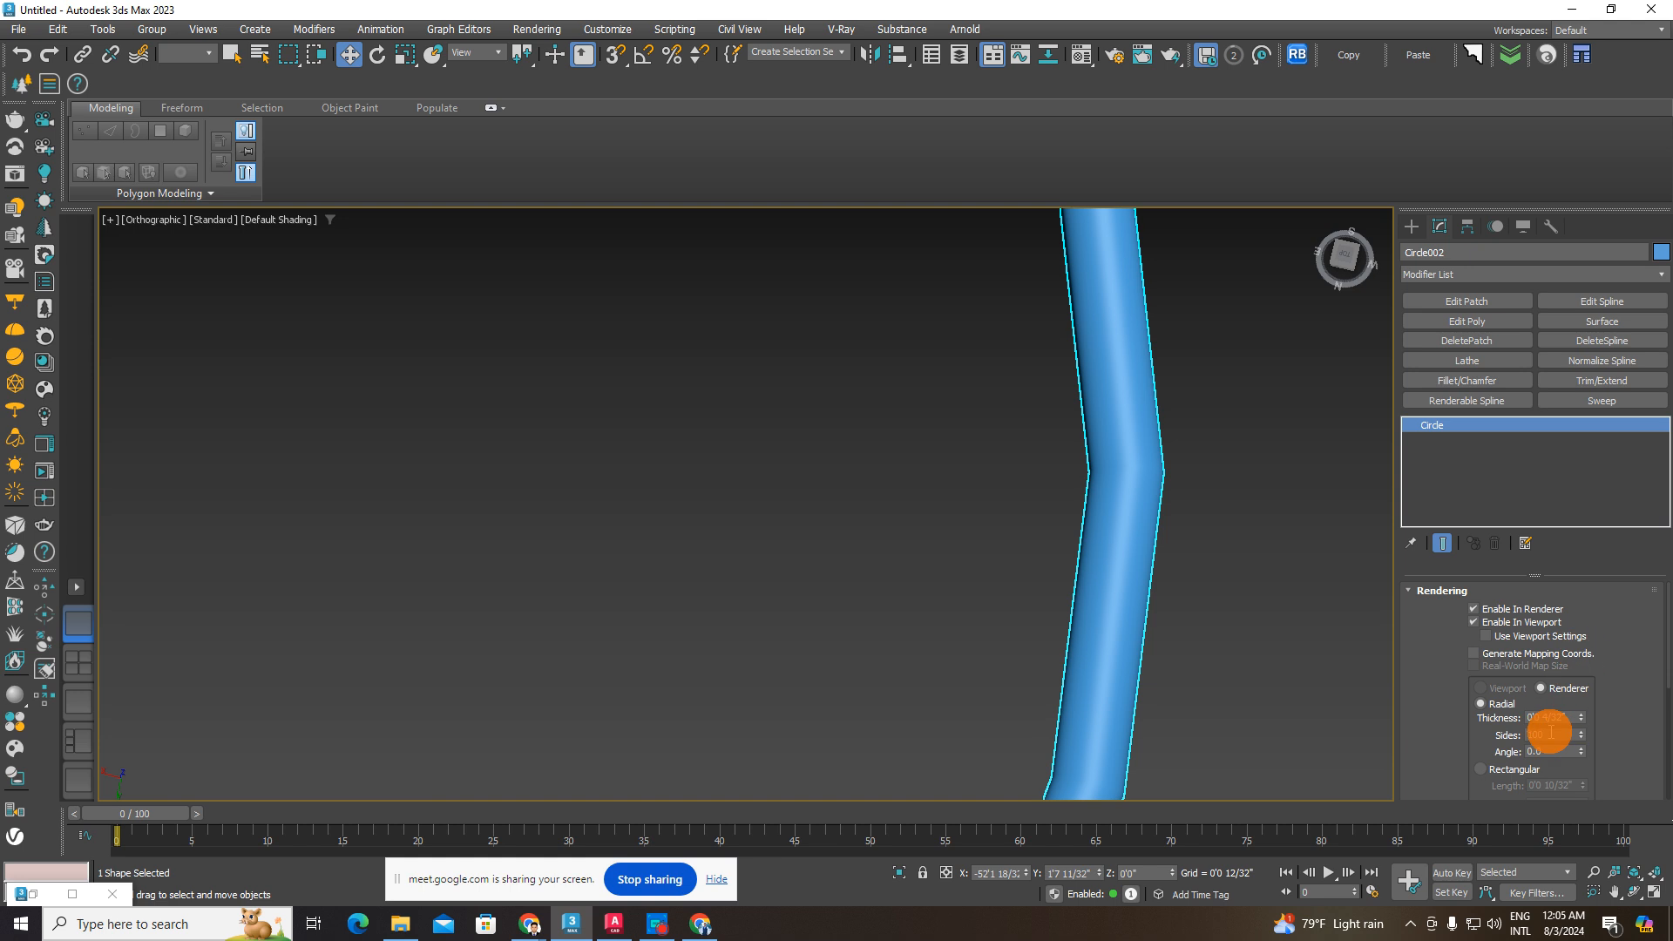
pyautogui.moveTo(1582, 740); pyautogui.dragTo(1609, 676)
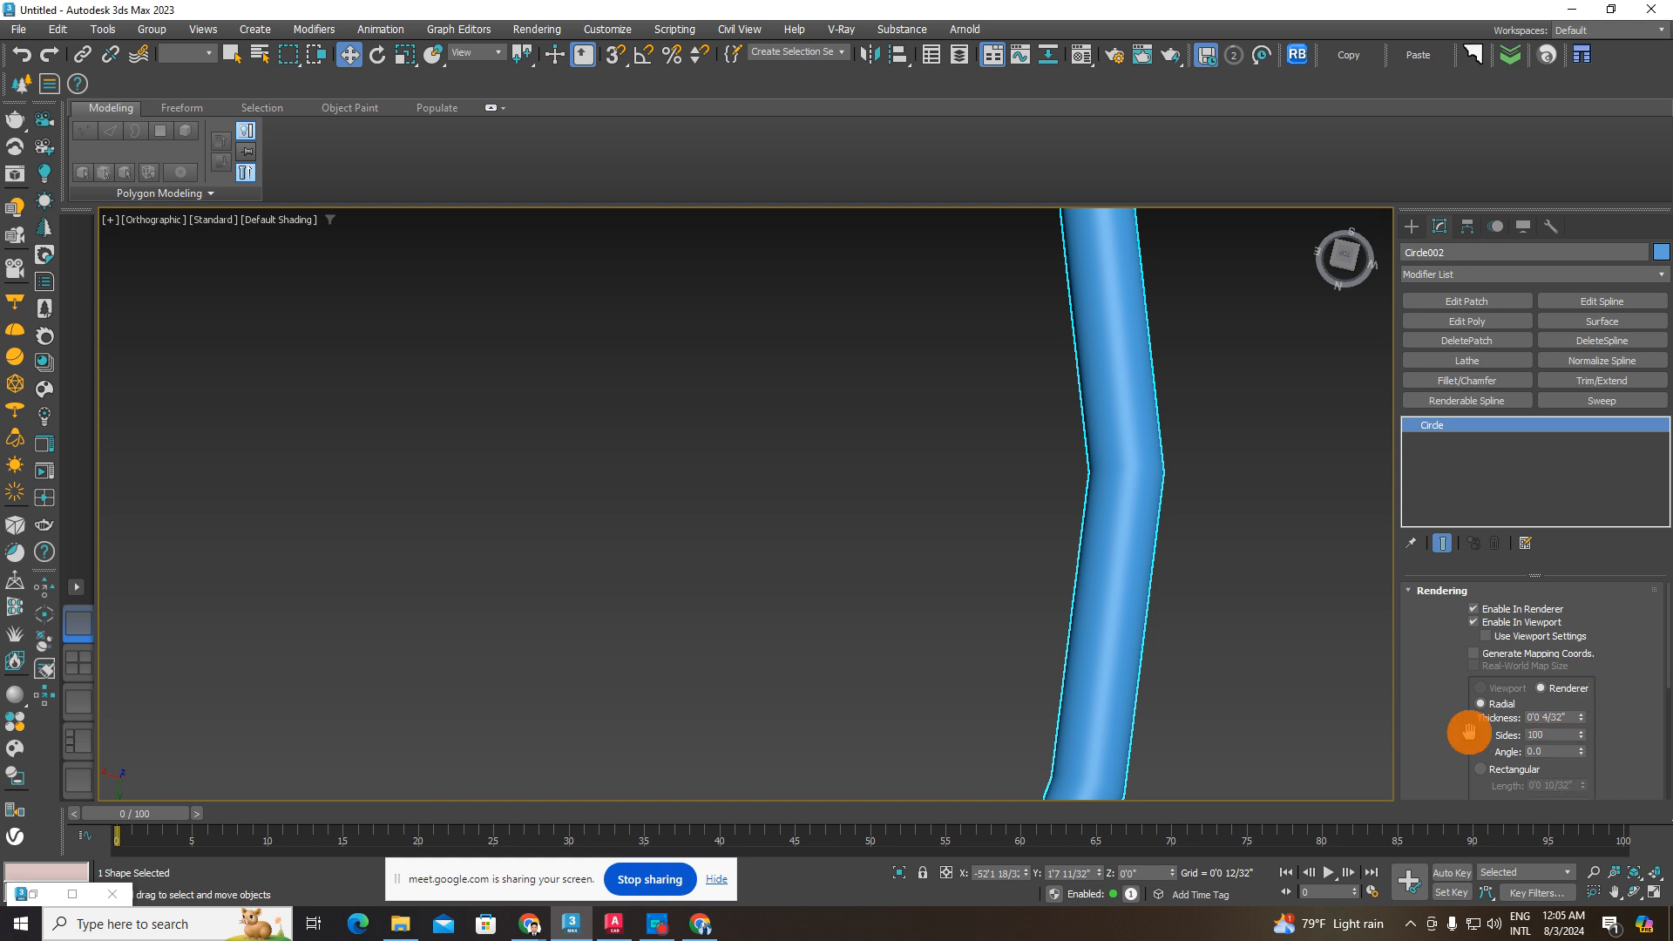
pyautogui.scroll(-1, 1545, 757)
pyautogui.moveTo(1545, 757); pyautogui.dragTo(1500, 694)
pyautogui.click(1483, 666)
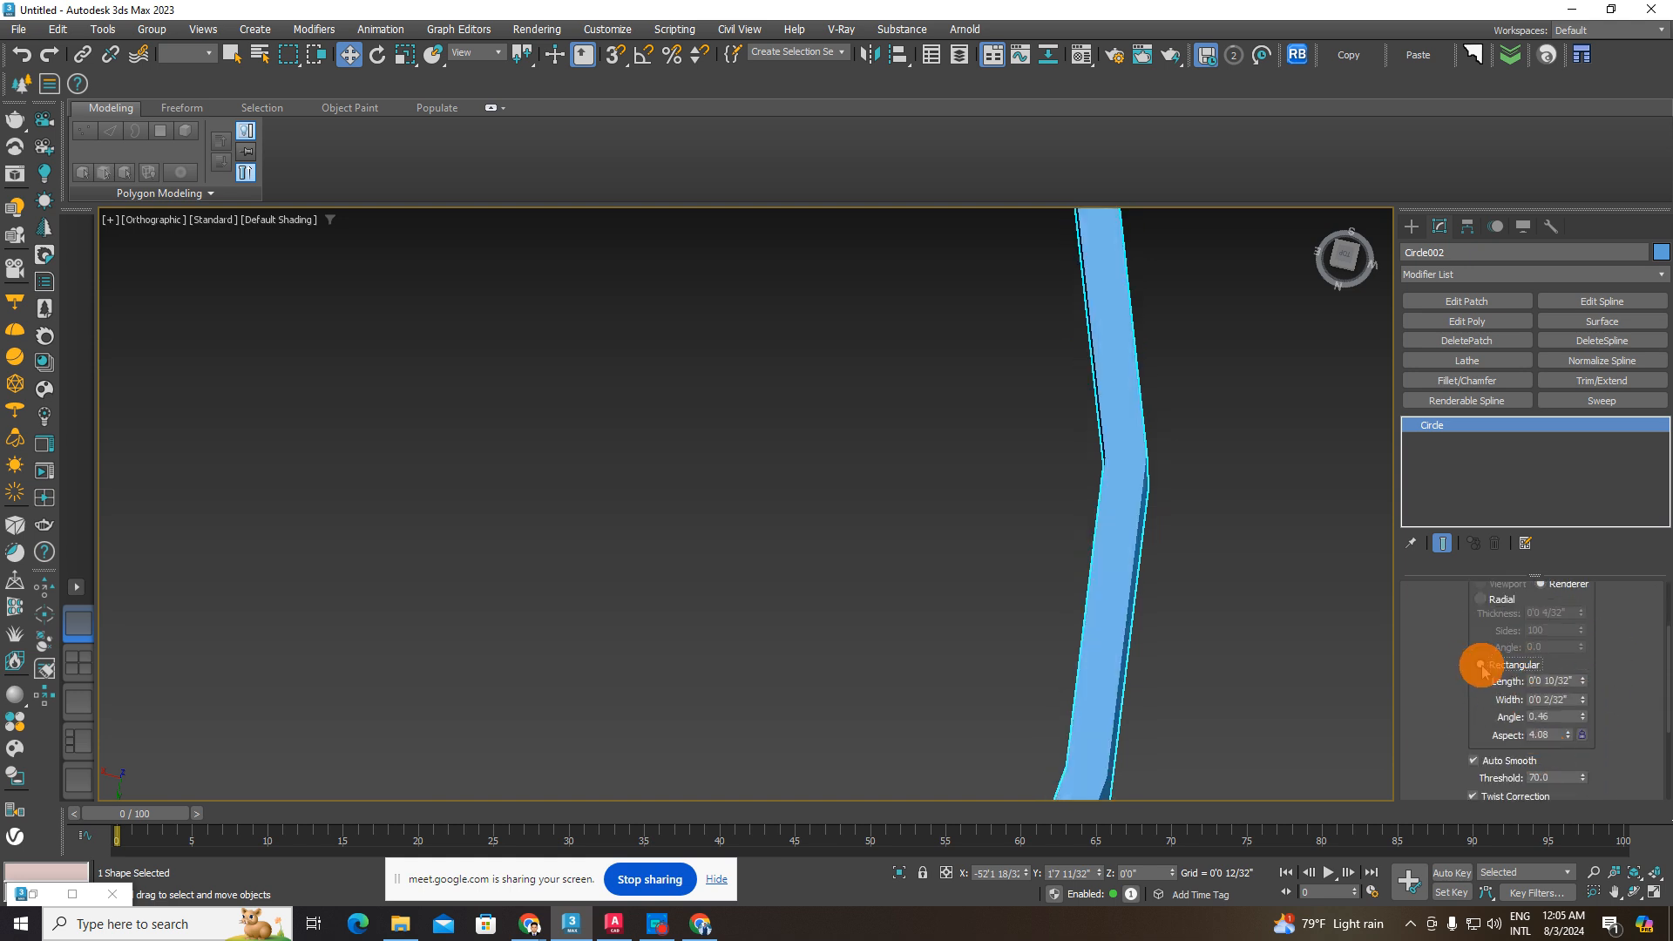
pyautogui.scroll(-6, 1235, 604)
pyautogui.keyDown('alt'); pyautogui.moveTo(1234, 603); pyautogui.dragTo(1124, 639, button='middle'); pyautogui.keyUp('alt')
pyautogui.scroll(2, 1185, 600)
pyautogui.scroll(2, 1185, 600)
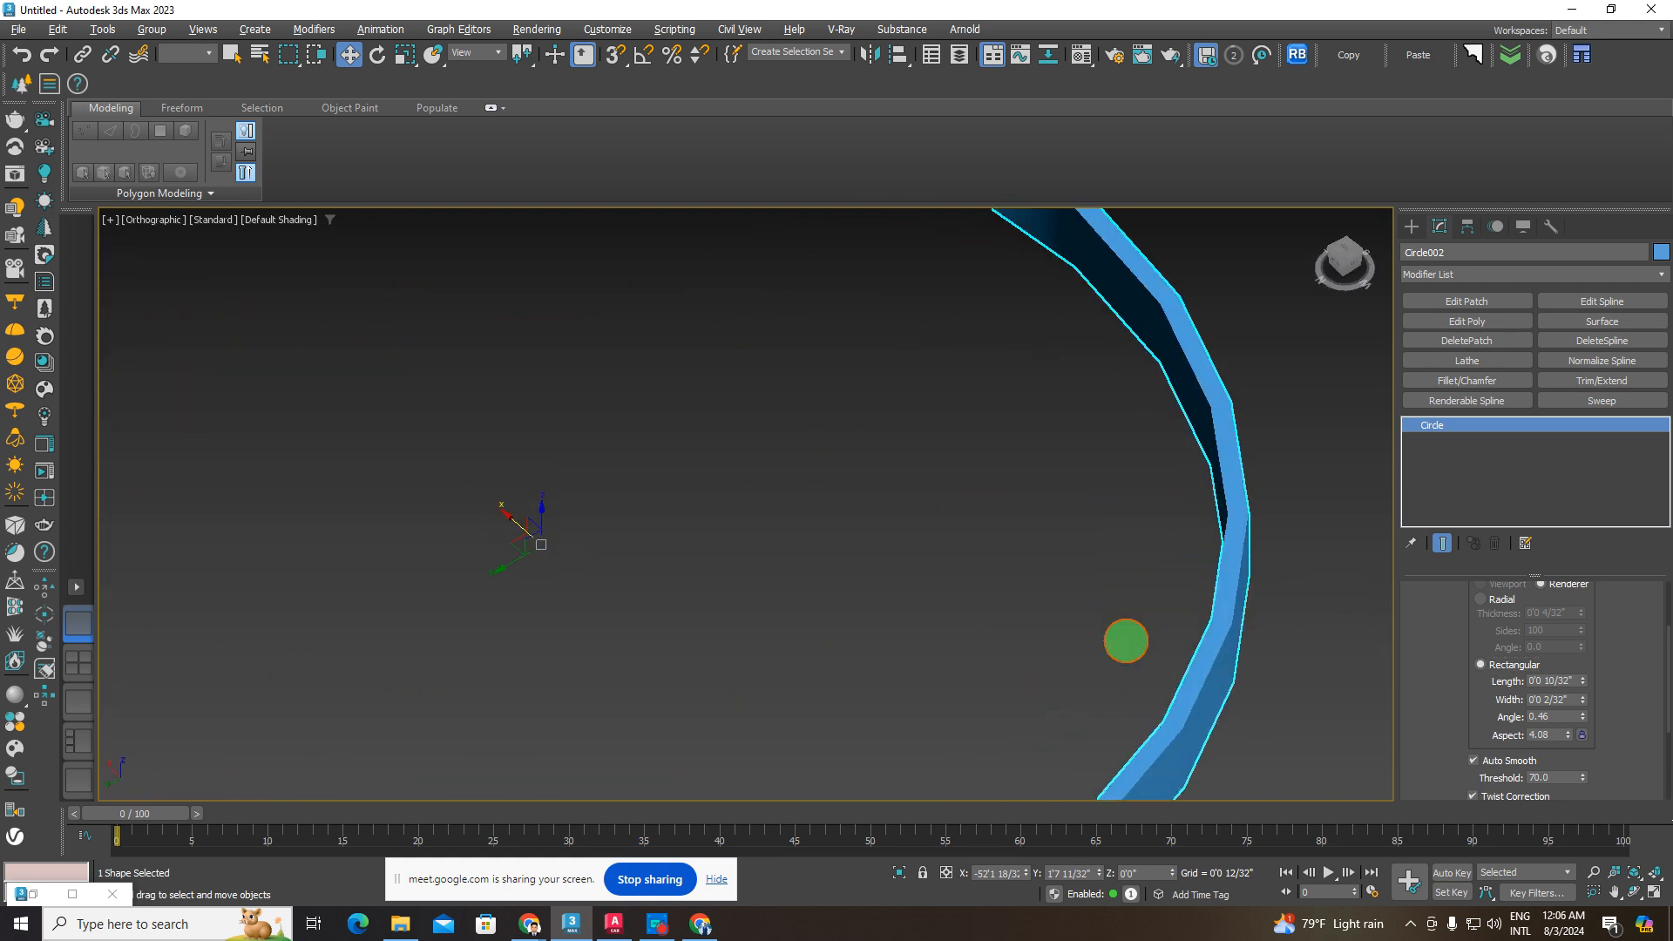
pyautogui.scroll(-7, 935, 555)
pyautogui.keyDown('alt'); pyautogui.moveTo(999, 582); pyautogui.dragTo(1016, 621, button='middle'); pyautogui.keyUp('alt')
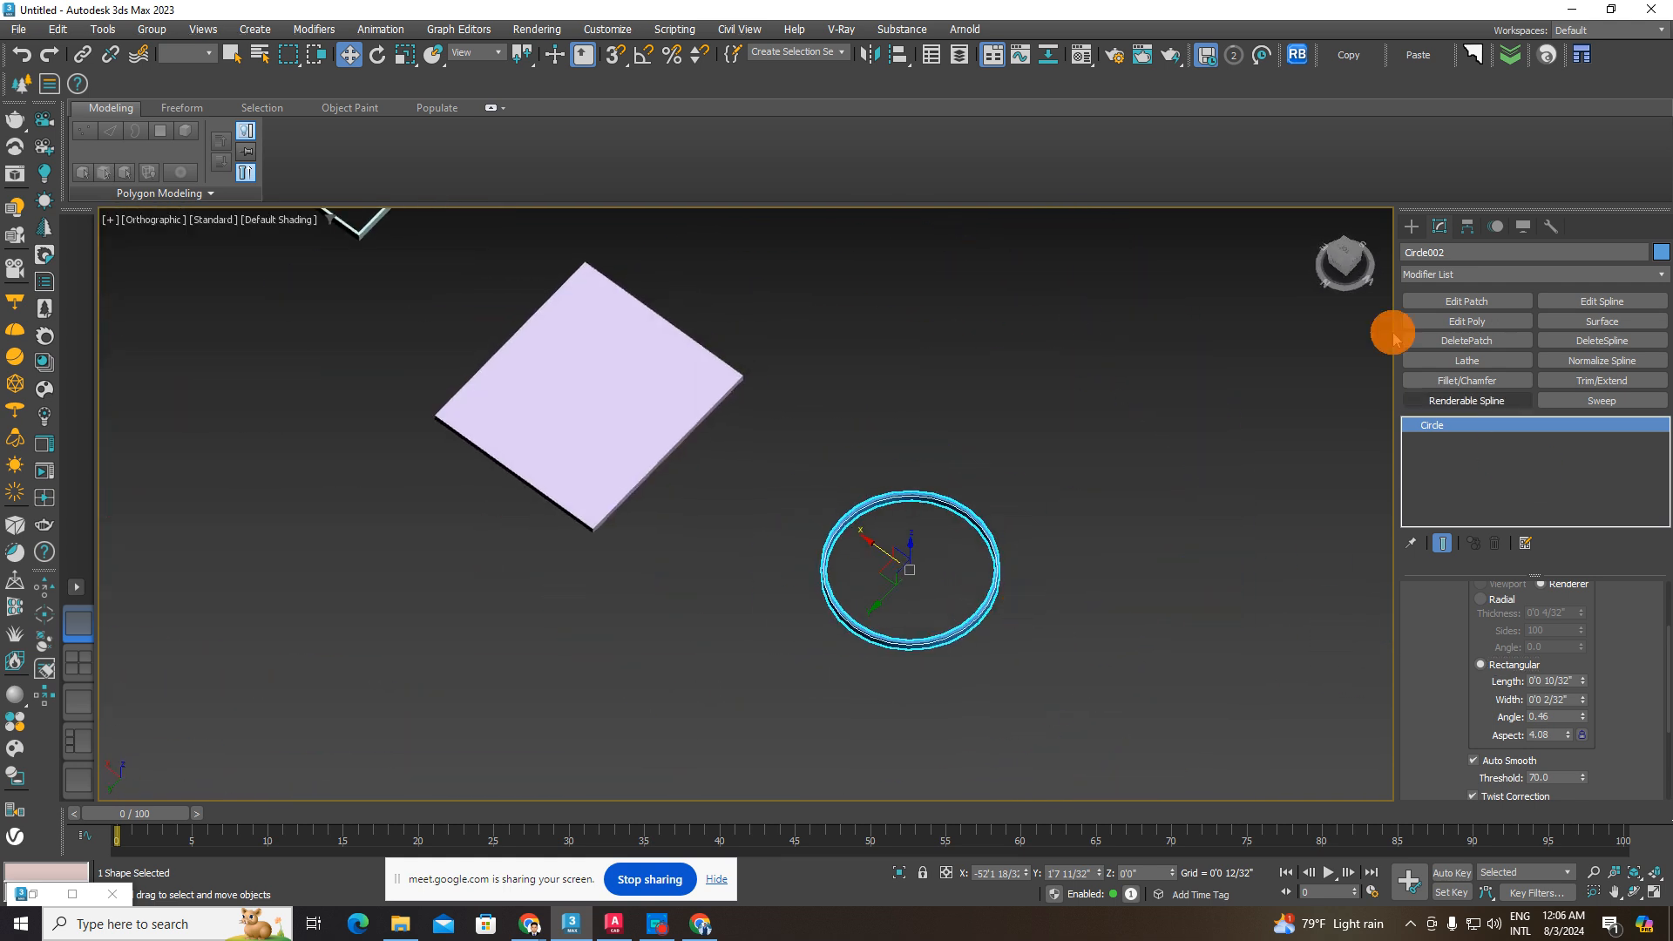
# - Draw a wide arc spline in the empty area beside the ring
pyautogui.click(1412, 226)
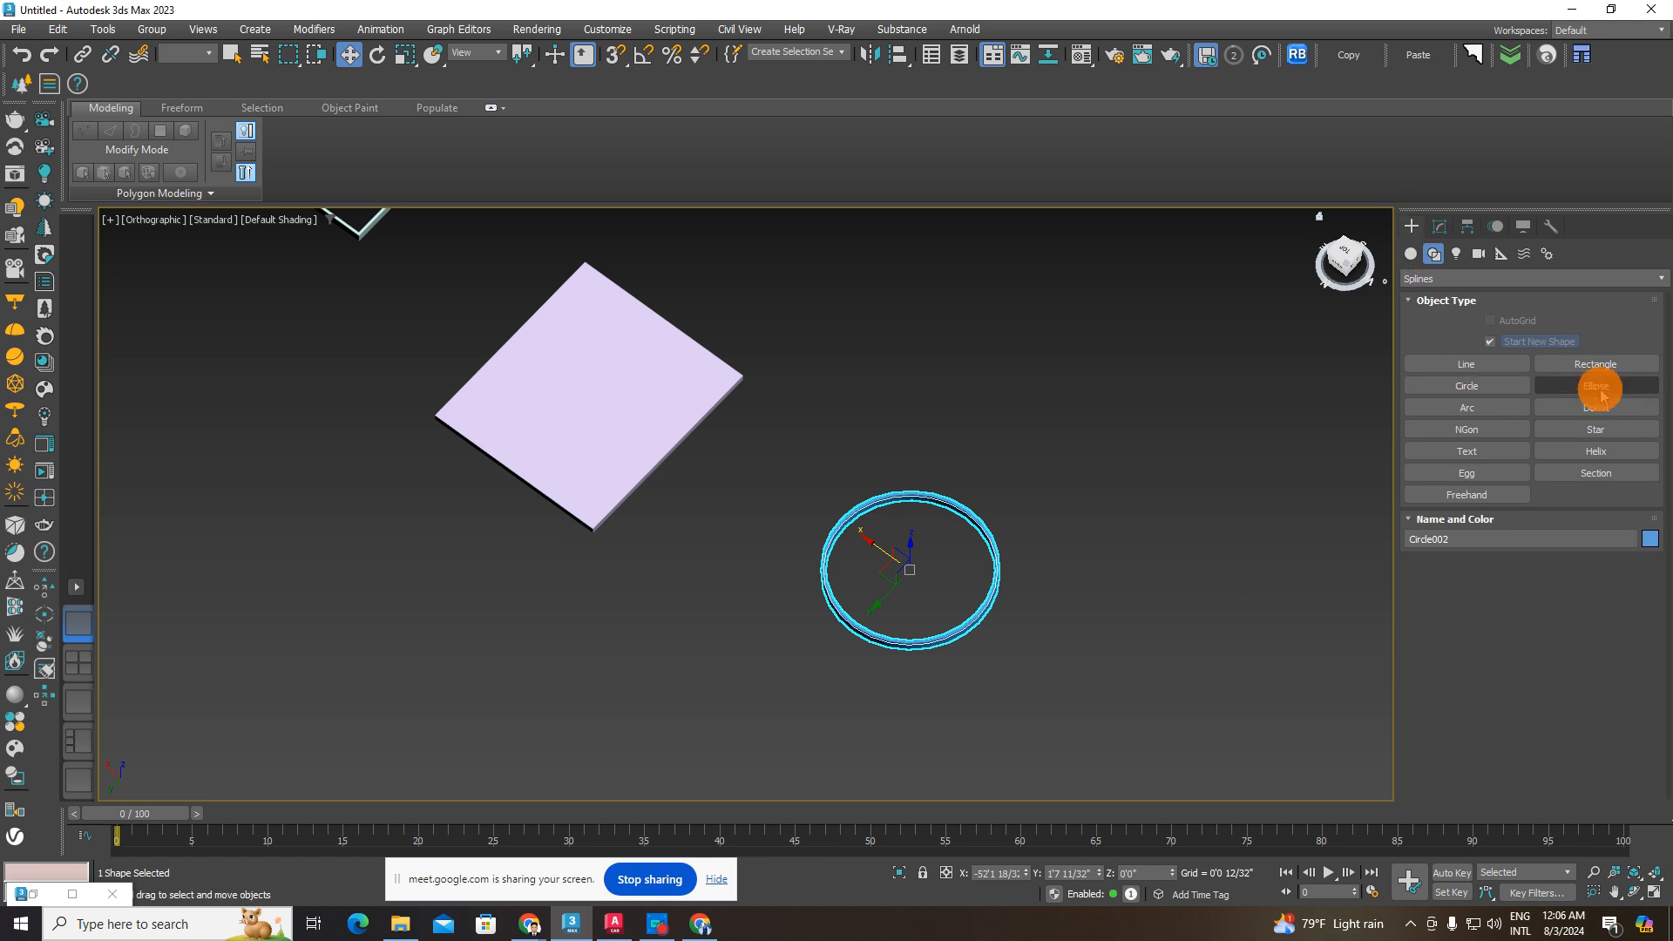
pyautogui.click(1469, 409)
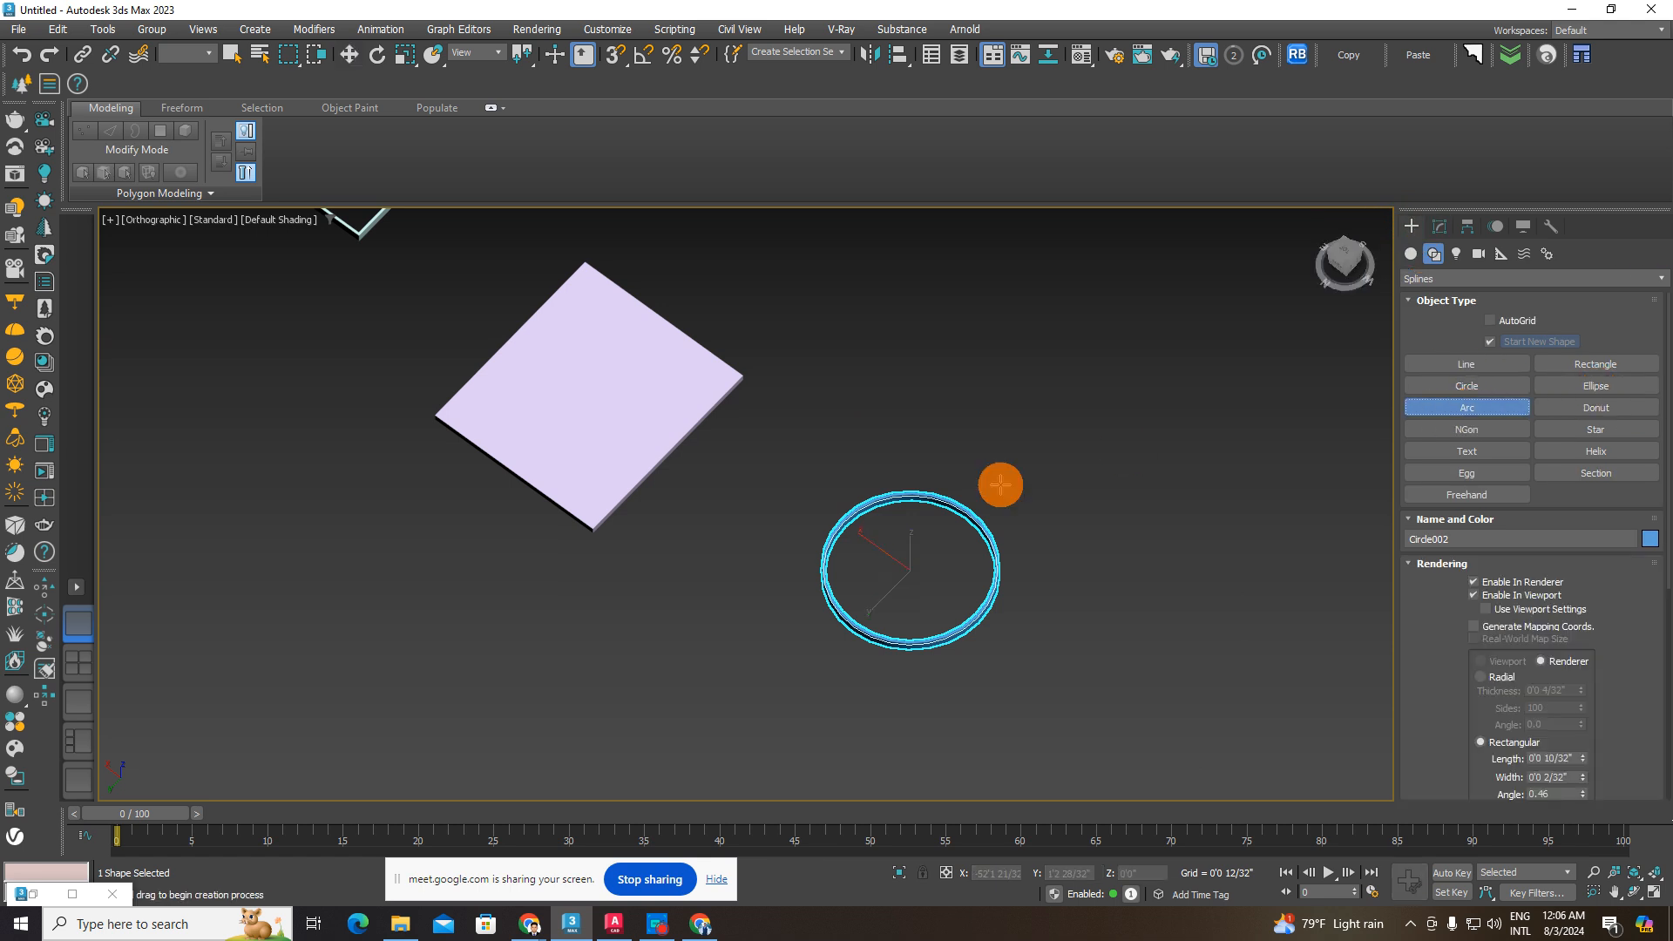
pyautogui.moveTo(998, 485); pyautogui.dragTo(564, 486, button='middle')
pyautogui.click(1342, 252)
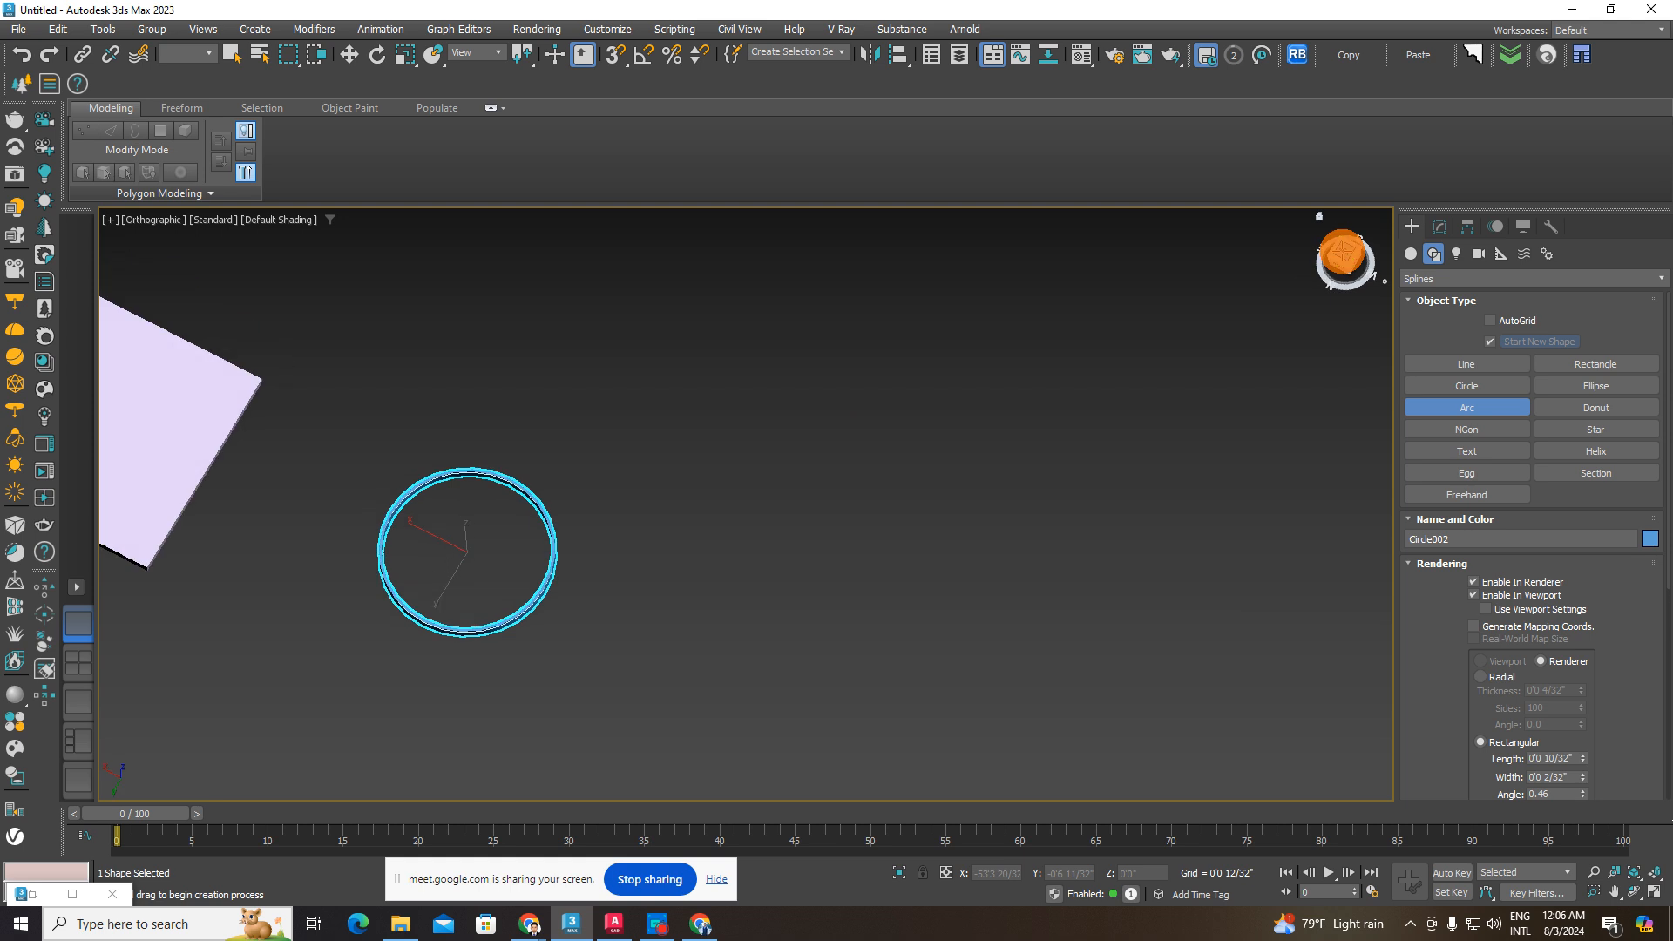
pyautogui.moveTo(787, 512); pyautogui.dragTo(1061, 512)
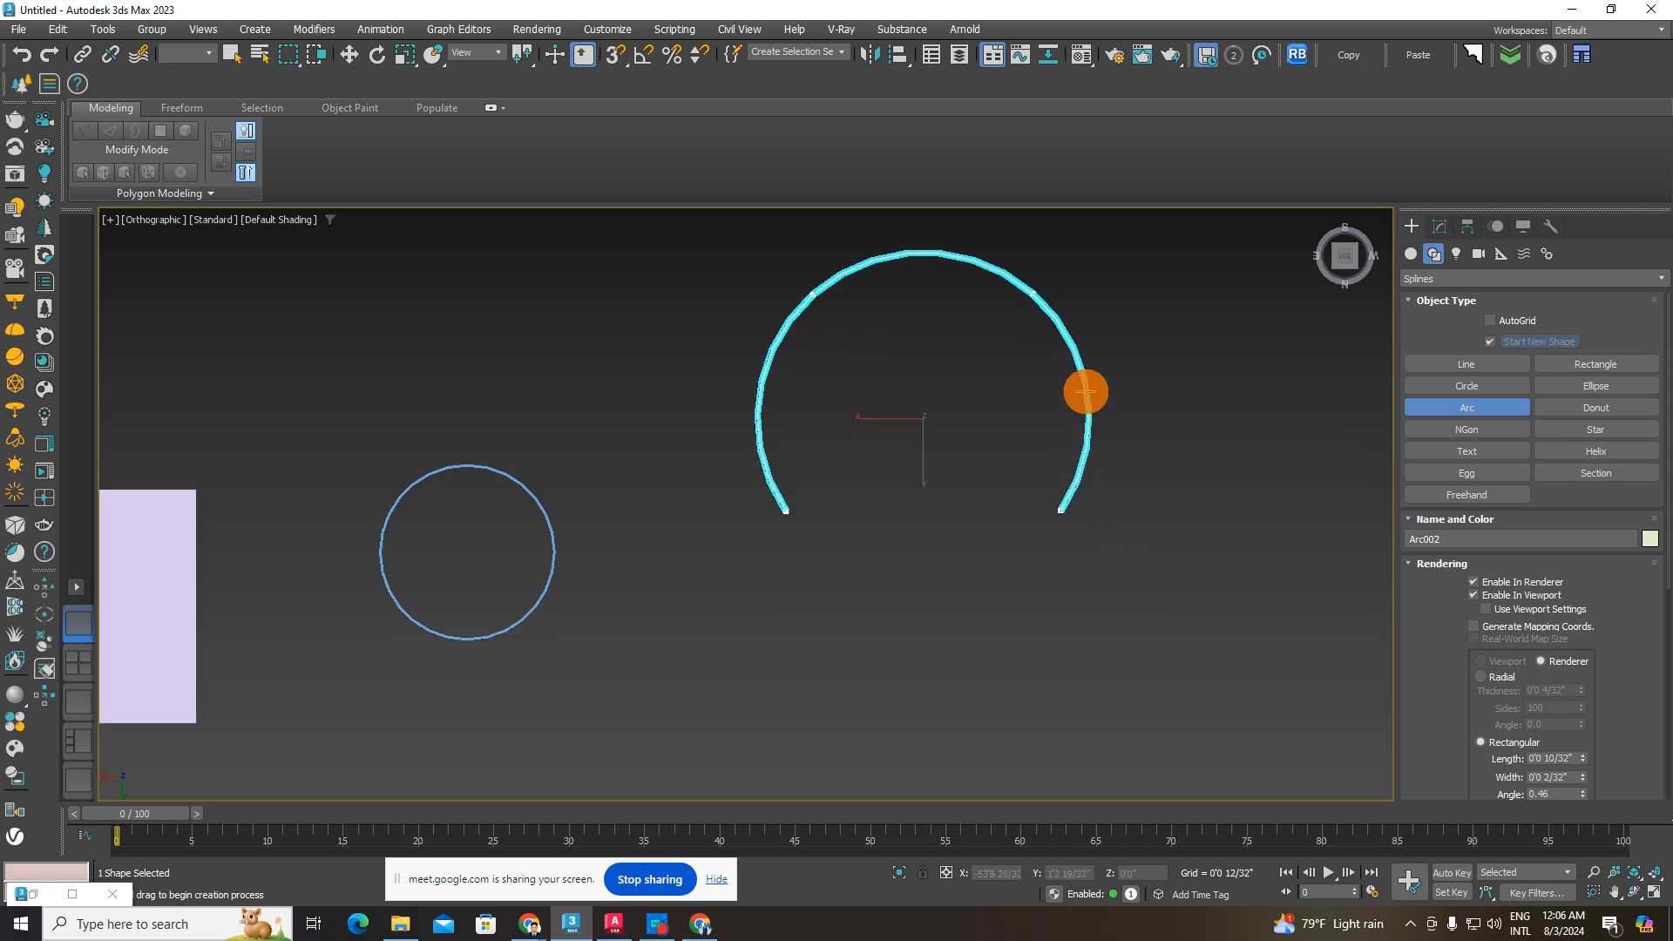
pyautogui.click(1002, 415)
# - Compare the arc with and without rendered thickness, leaving Enable In Renderer and Enable In Viewport turned off
pyautogui.scroll(3, 1036, 491)
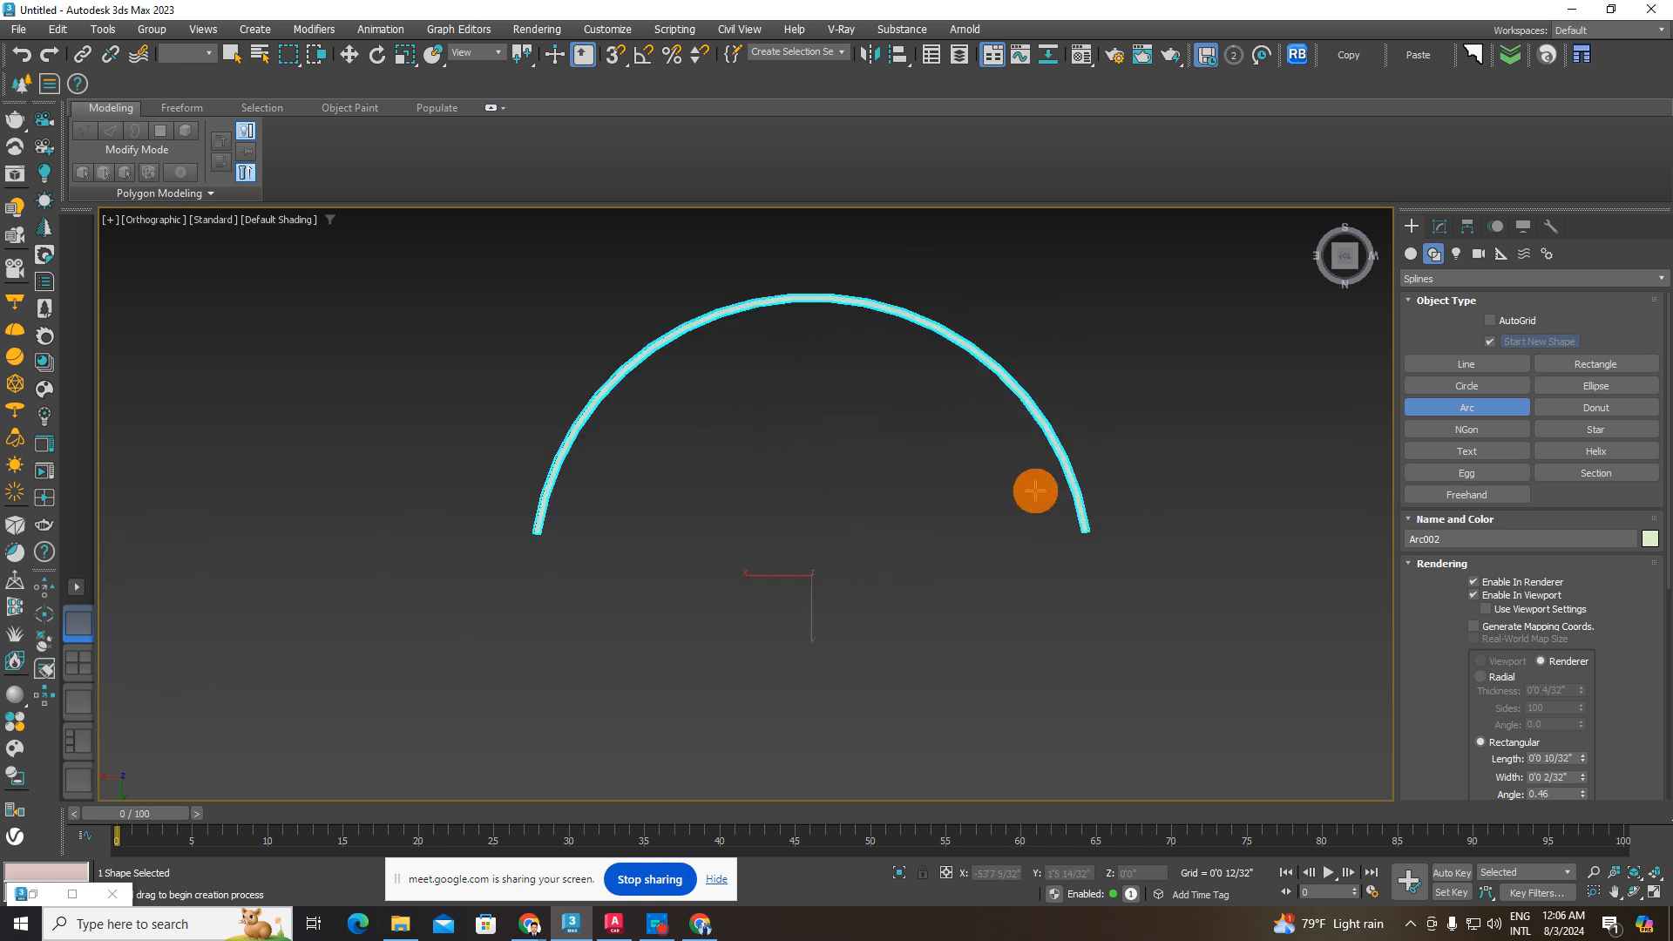
pyautogui.keyDown('alt'); pyautogui.moveTo(1031, 517); pyautogui.dragTo(1155, 493, button='middle'); pyautogui.keyUp('alt')
pyautogui.scroll(3, 1147, 482)
pyautogui.scroll(-4, 1102, 531)
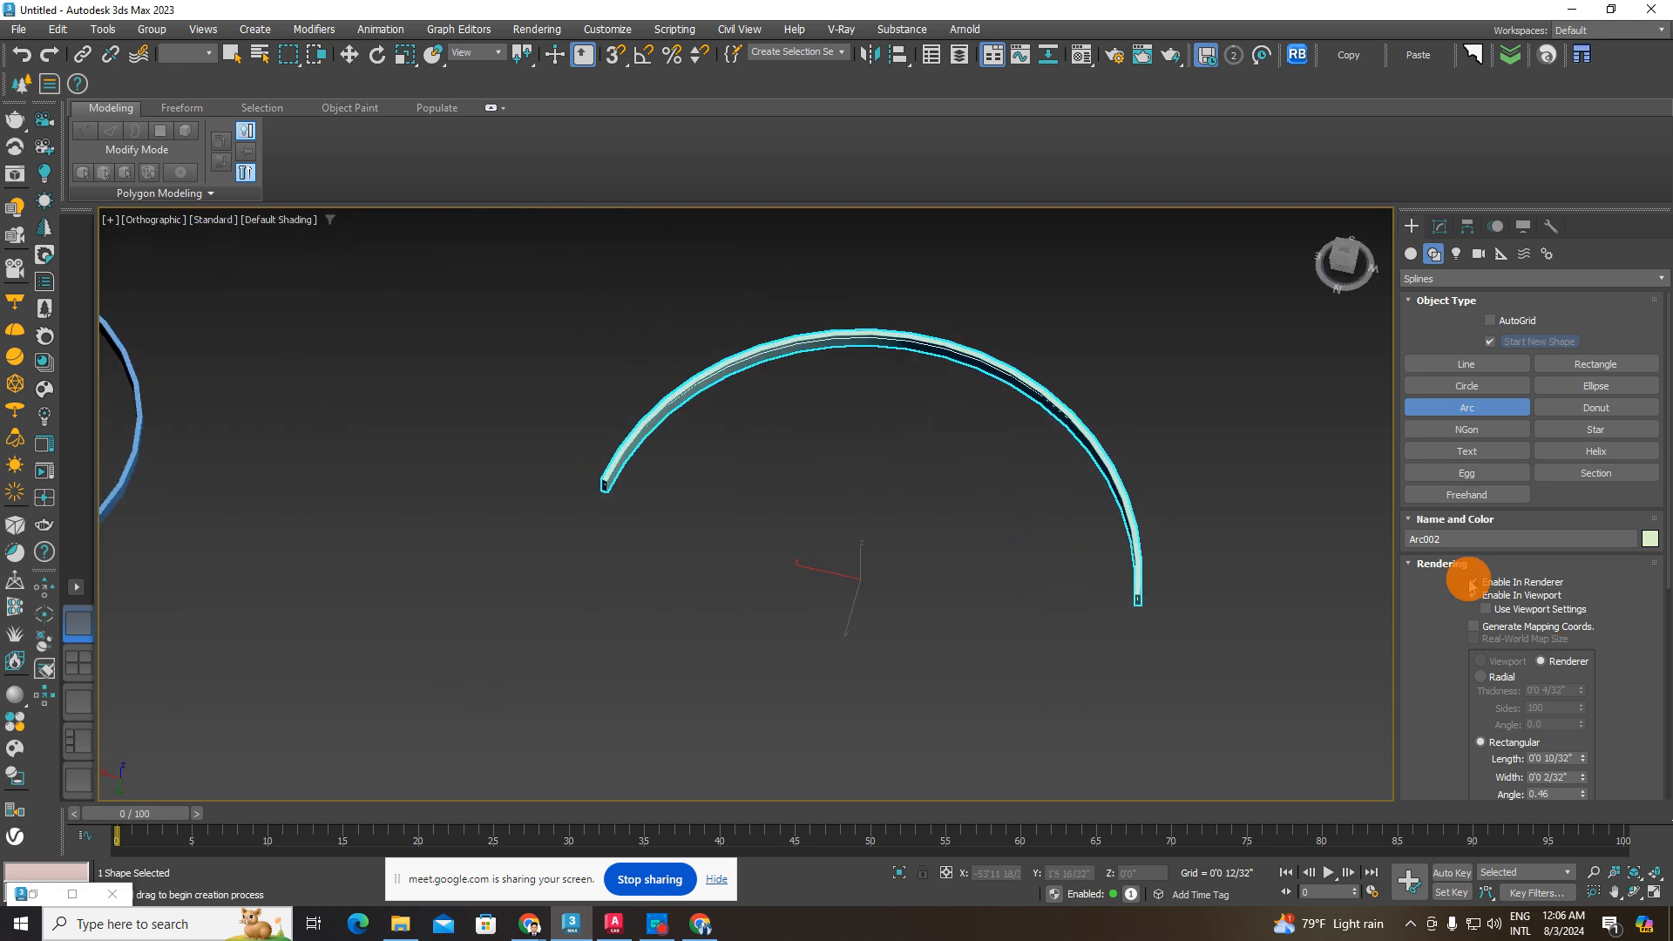
pyautogui.click(1473, 595)
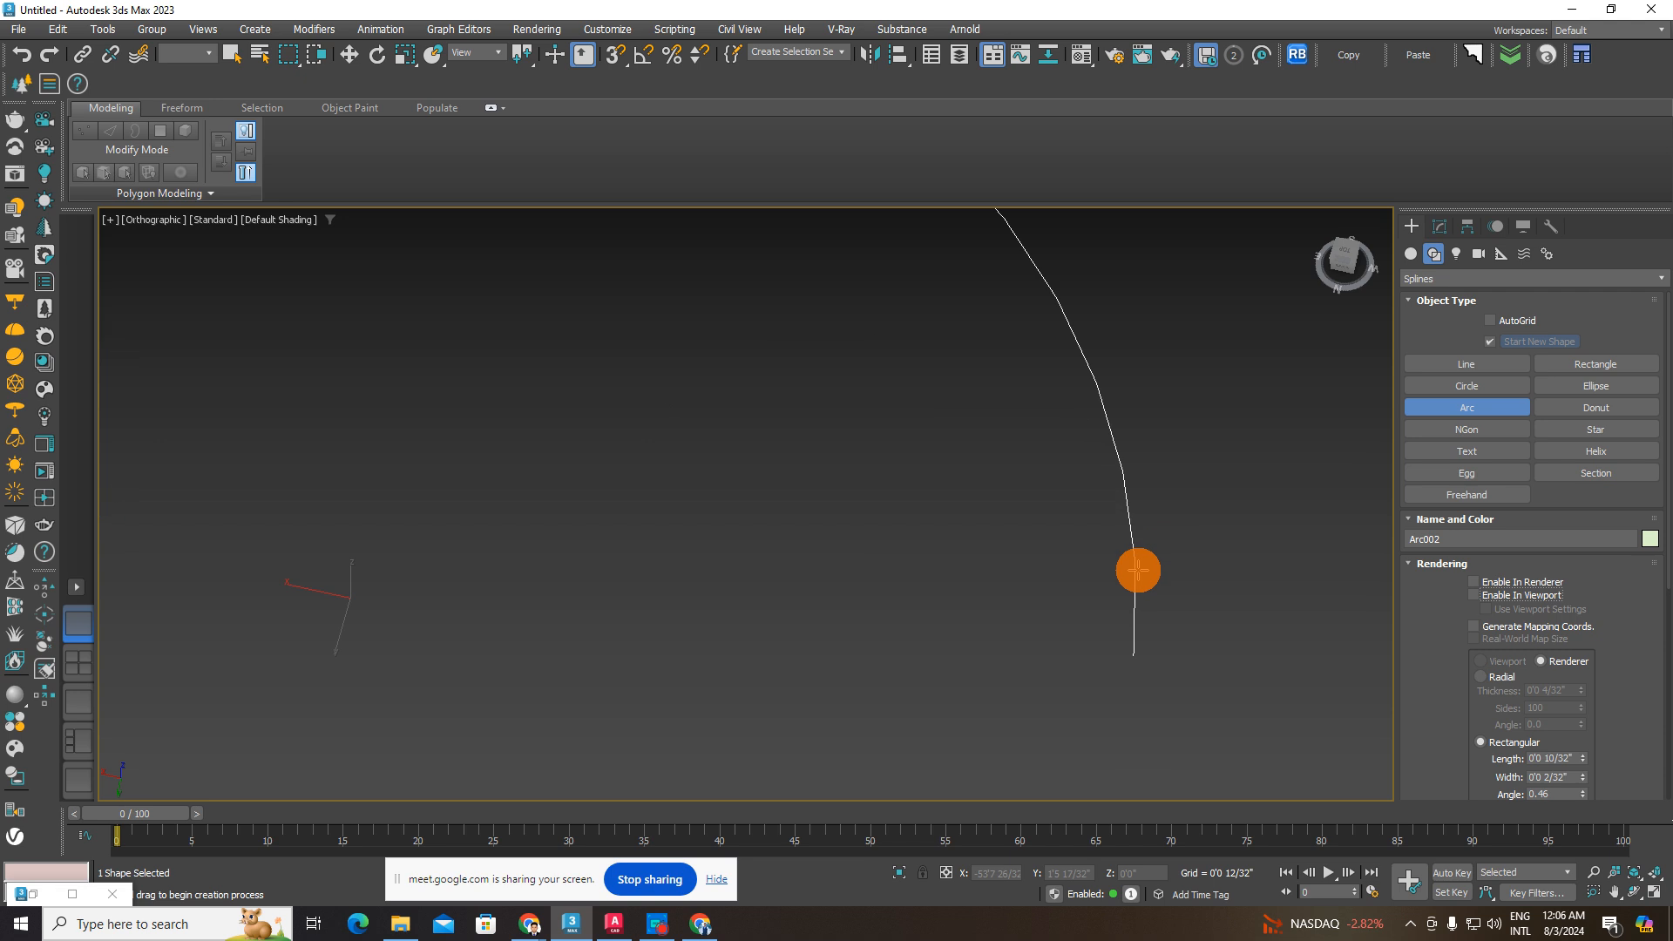
pyautogui.click(1474, 590)
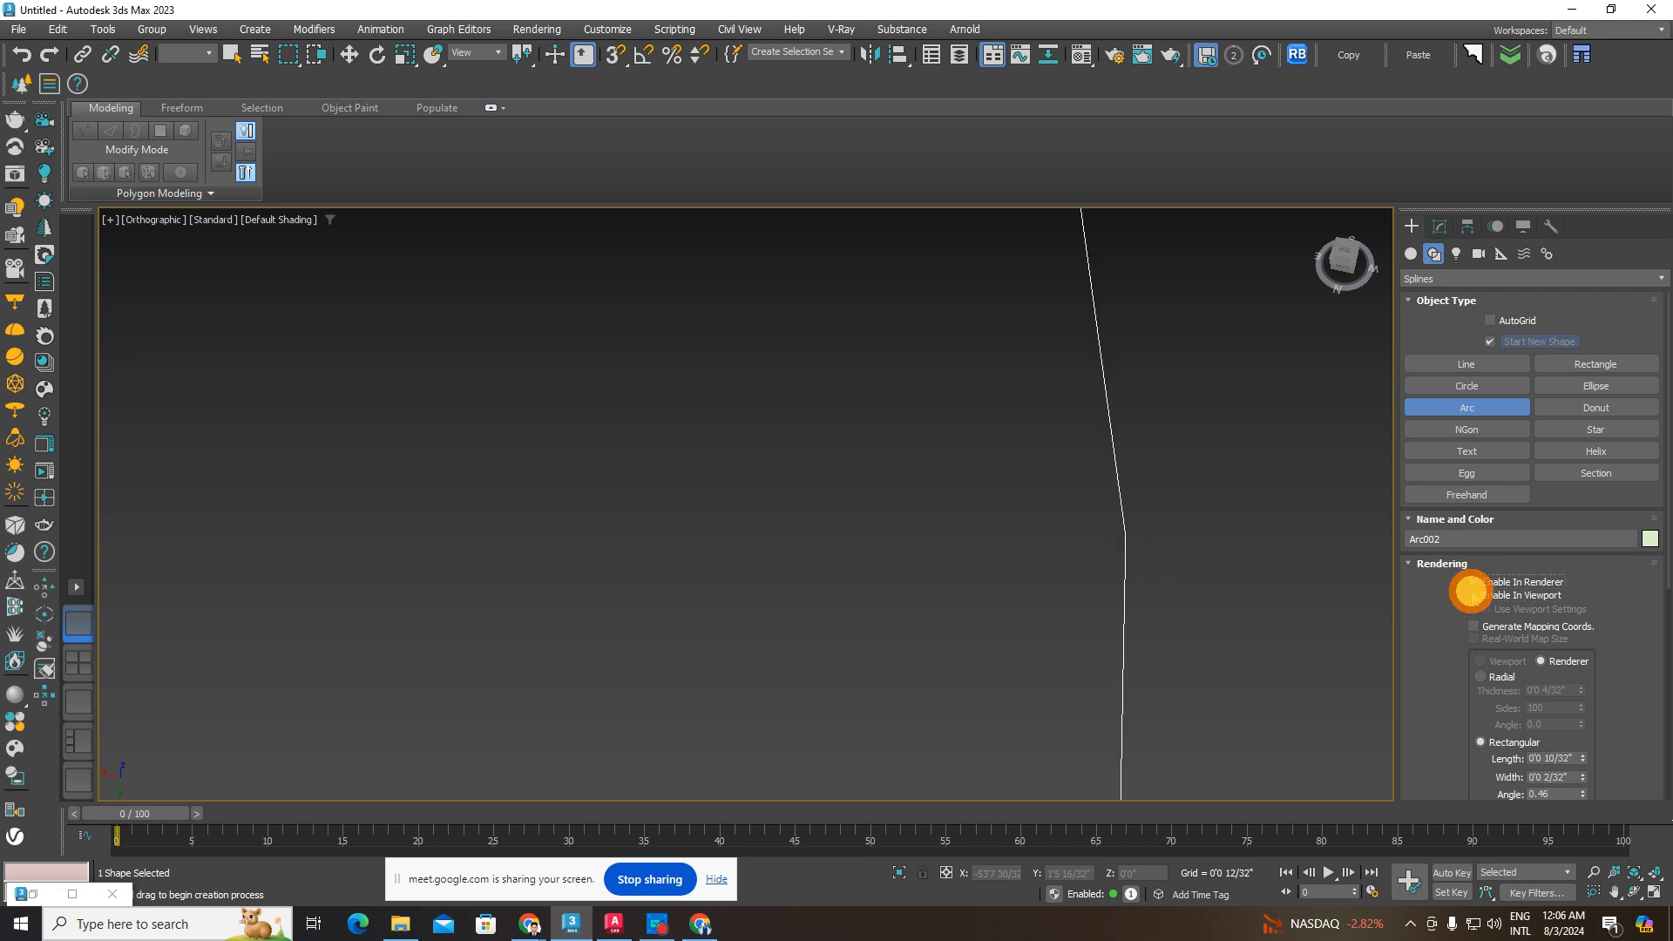
pyautogui.click(1471, 595)
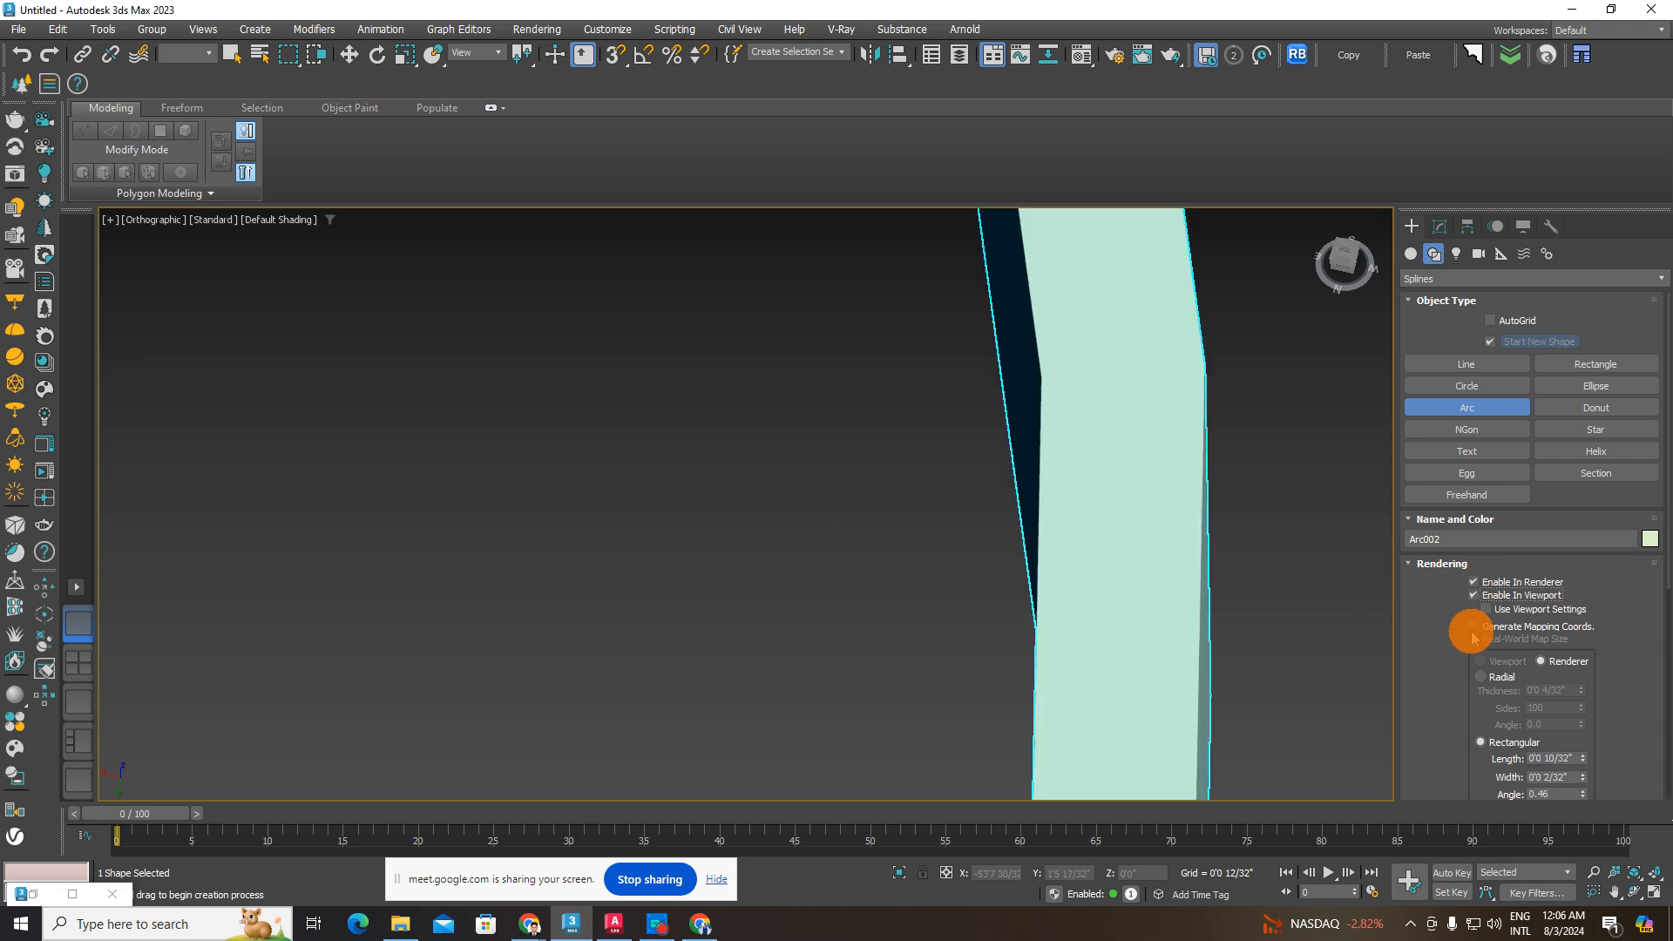
pyautogui.click(1474, 594)
pyautogui.scroll(-6, 1131, 590)
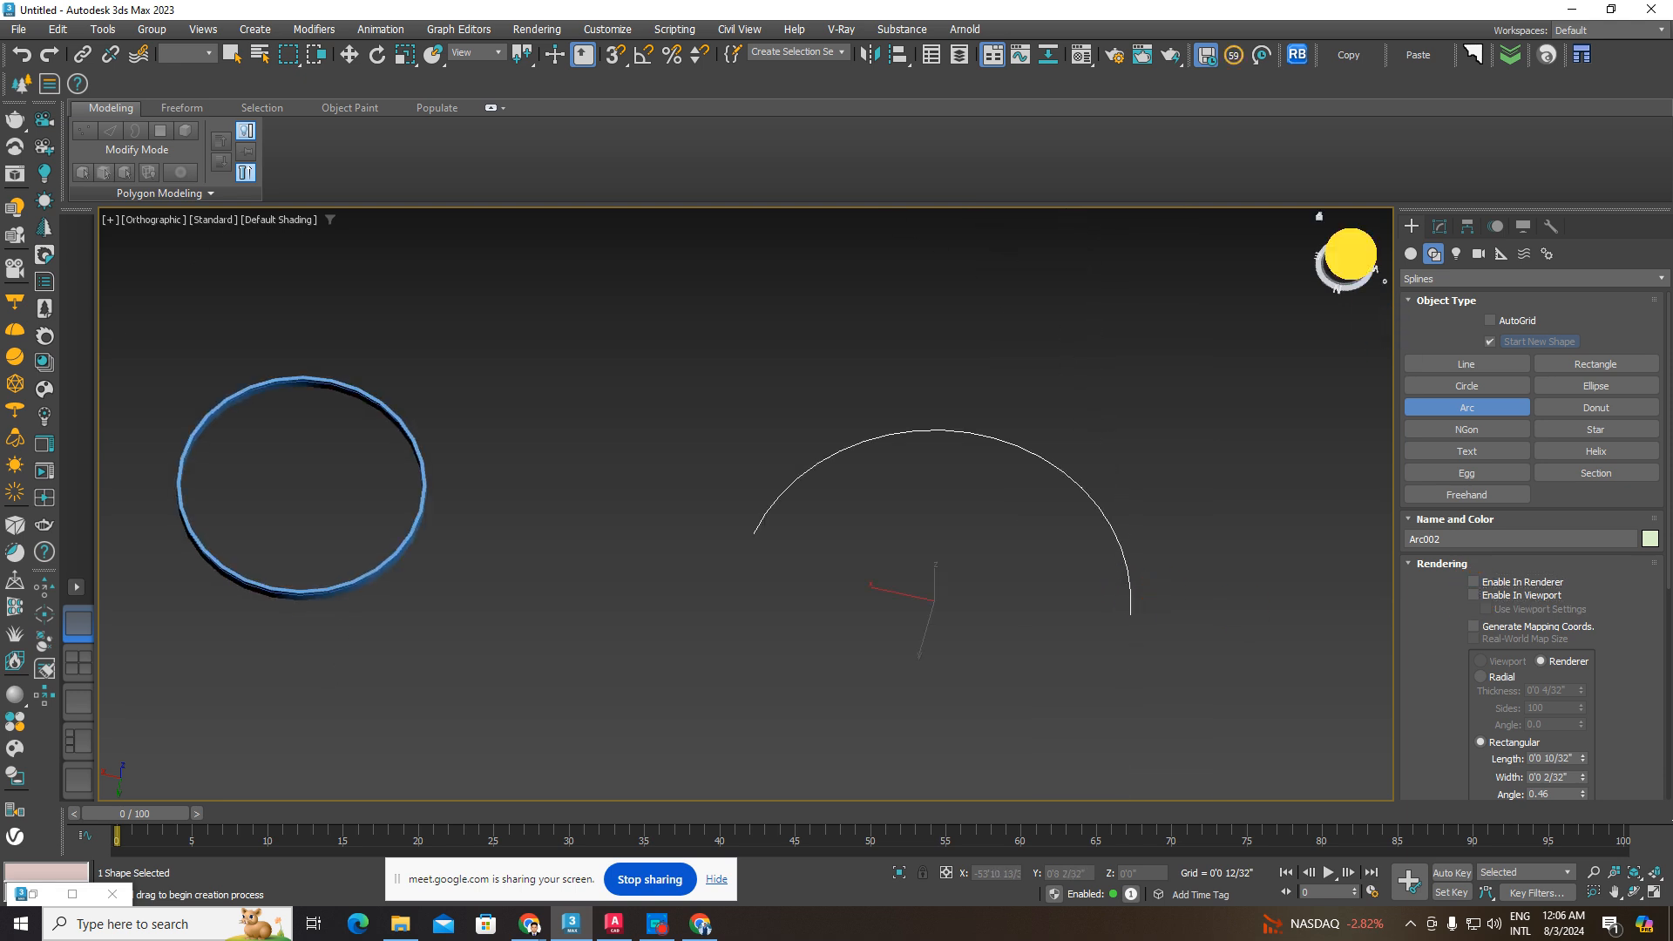
# - Leave the Arc tool and select the arc with the Select and Move tool
pyautogui.click(1347, 255)
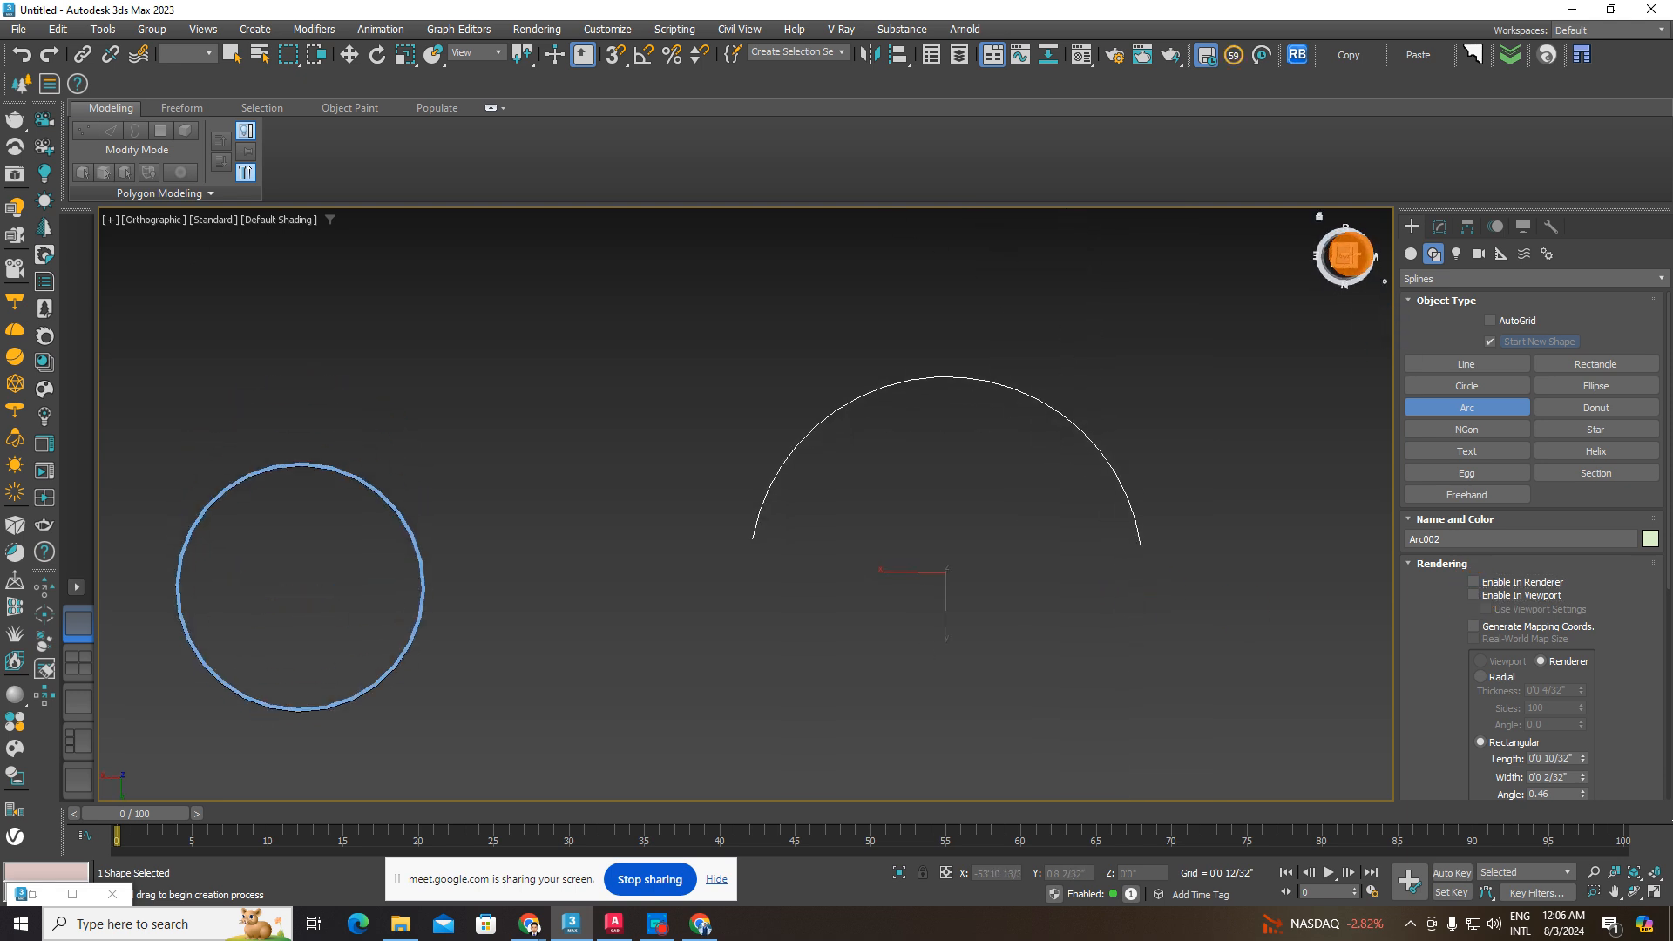
pyautogui.click(353, 58)
pyautogui.click(1109, 446)
pyautogui.scroll(2, 1101, 470)
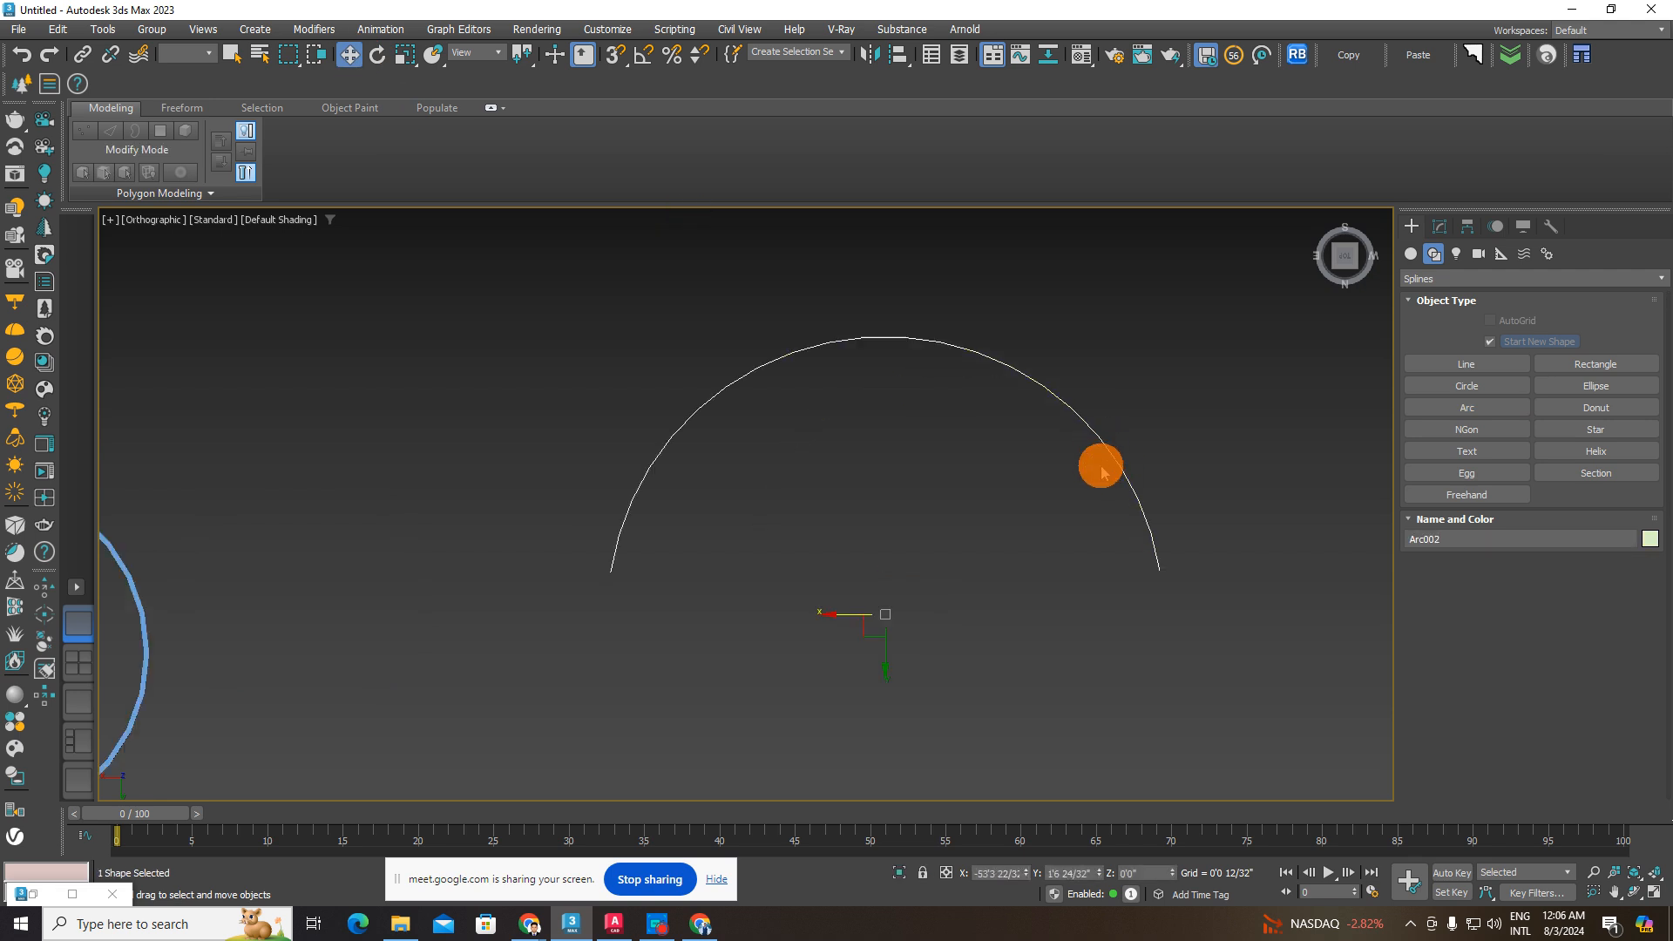
pyautogui.moveTo(1101, 470); pyautogui.dragTo(1033, 476, button='middle')
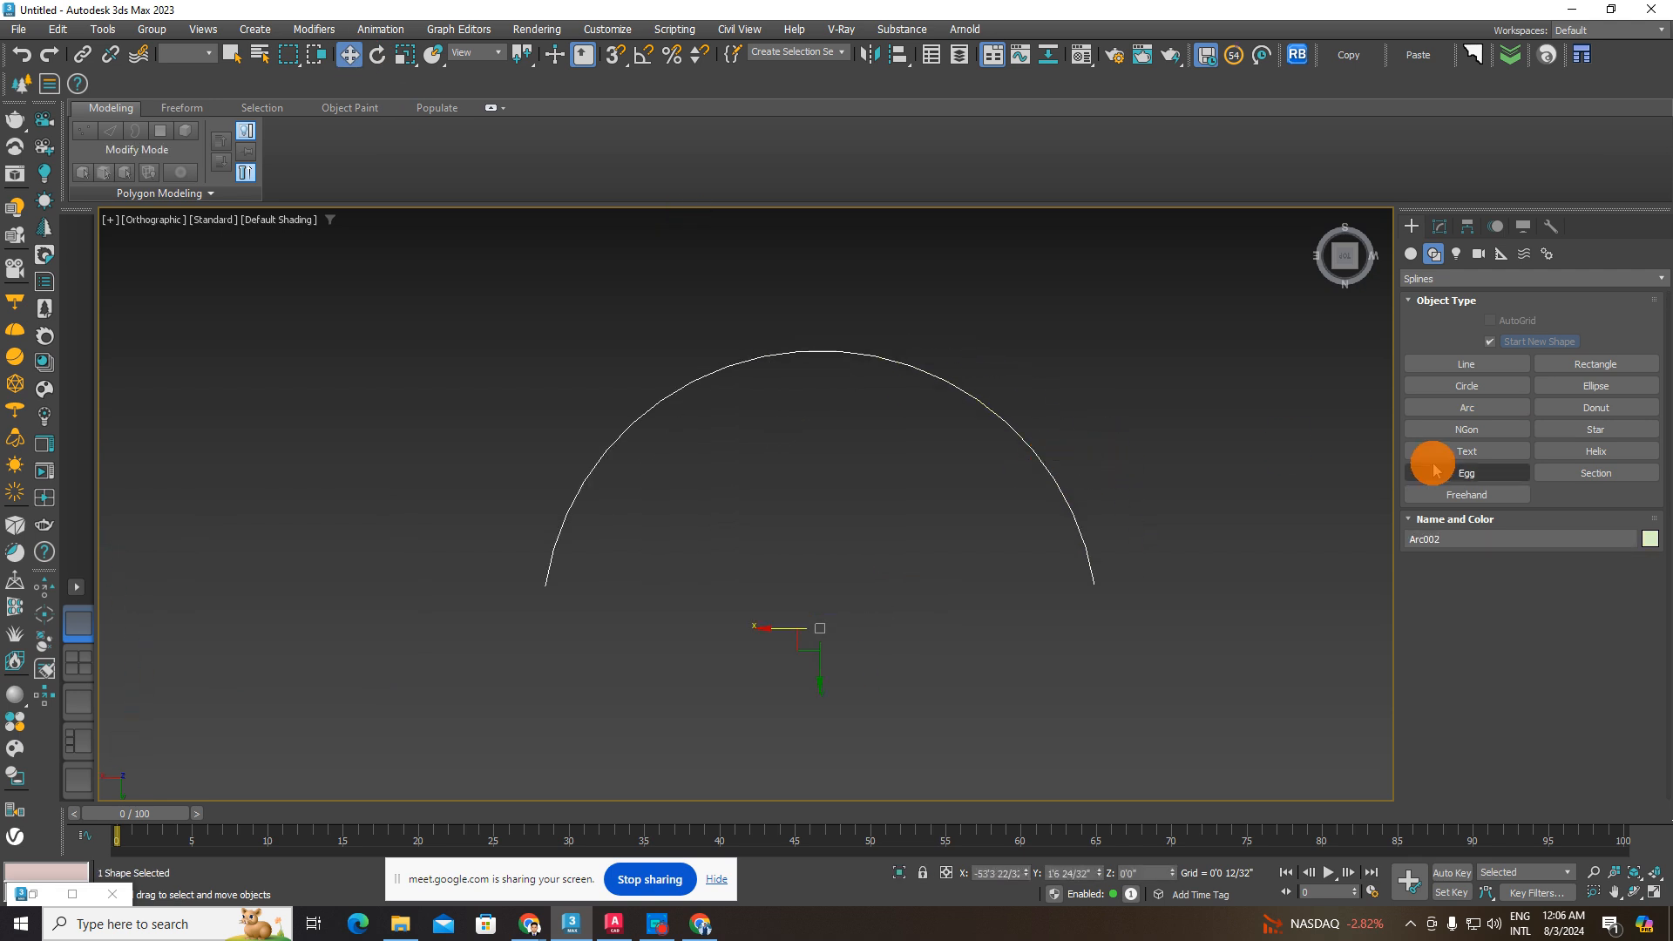
# - Draw a large six-pointed star spline in the empty area beside the arc
pyautogui.click(1467, 451)
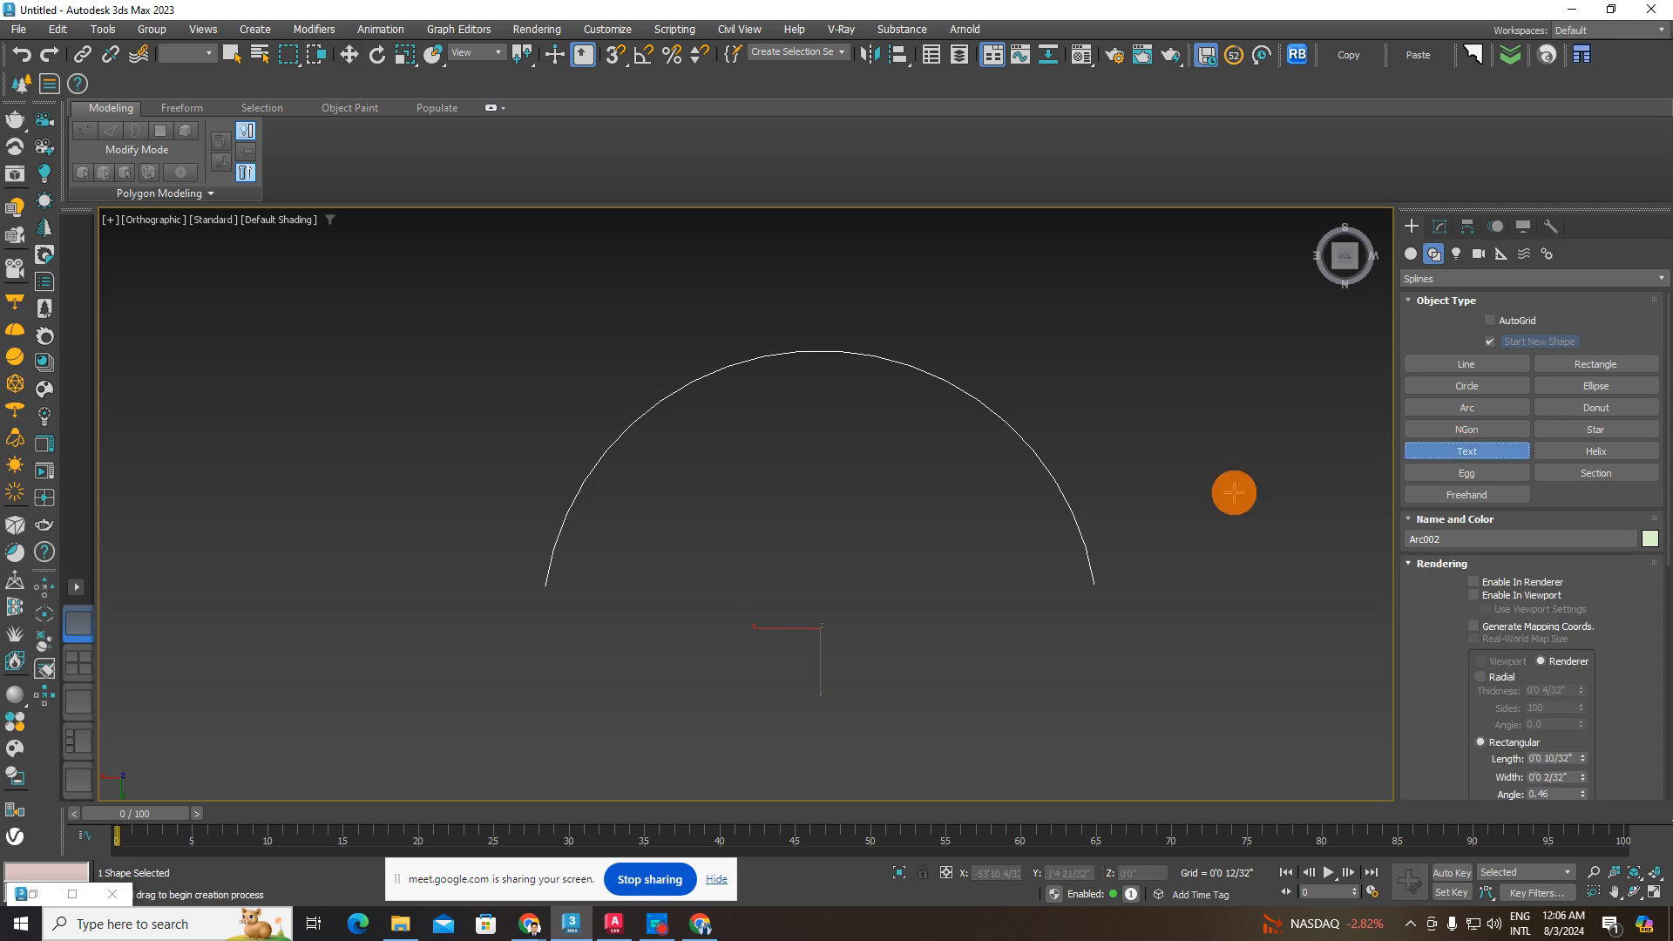
pyautogui.moveTo(1392, 494); pyautogui.dragTo(1171, 482, button='middle')
pyautogui.click(1594, 429)
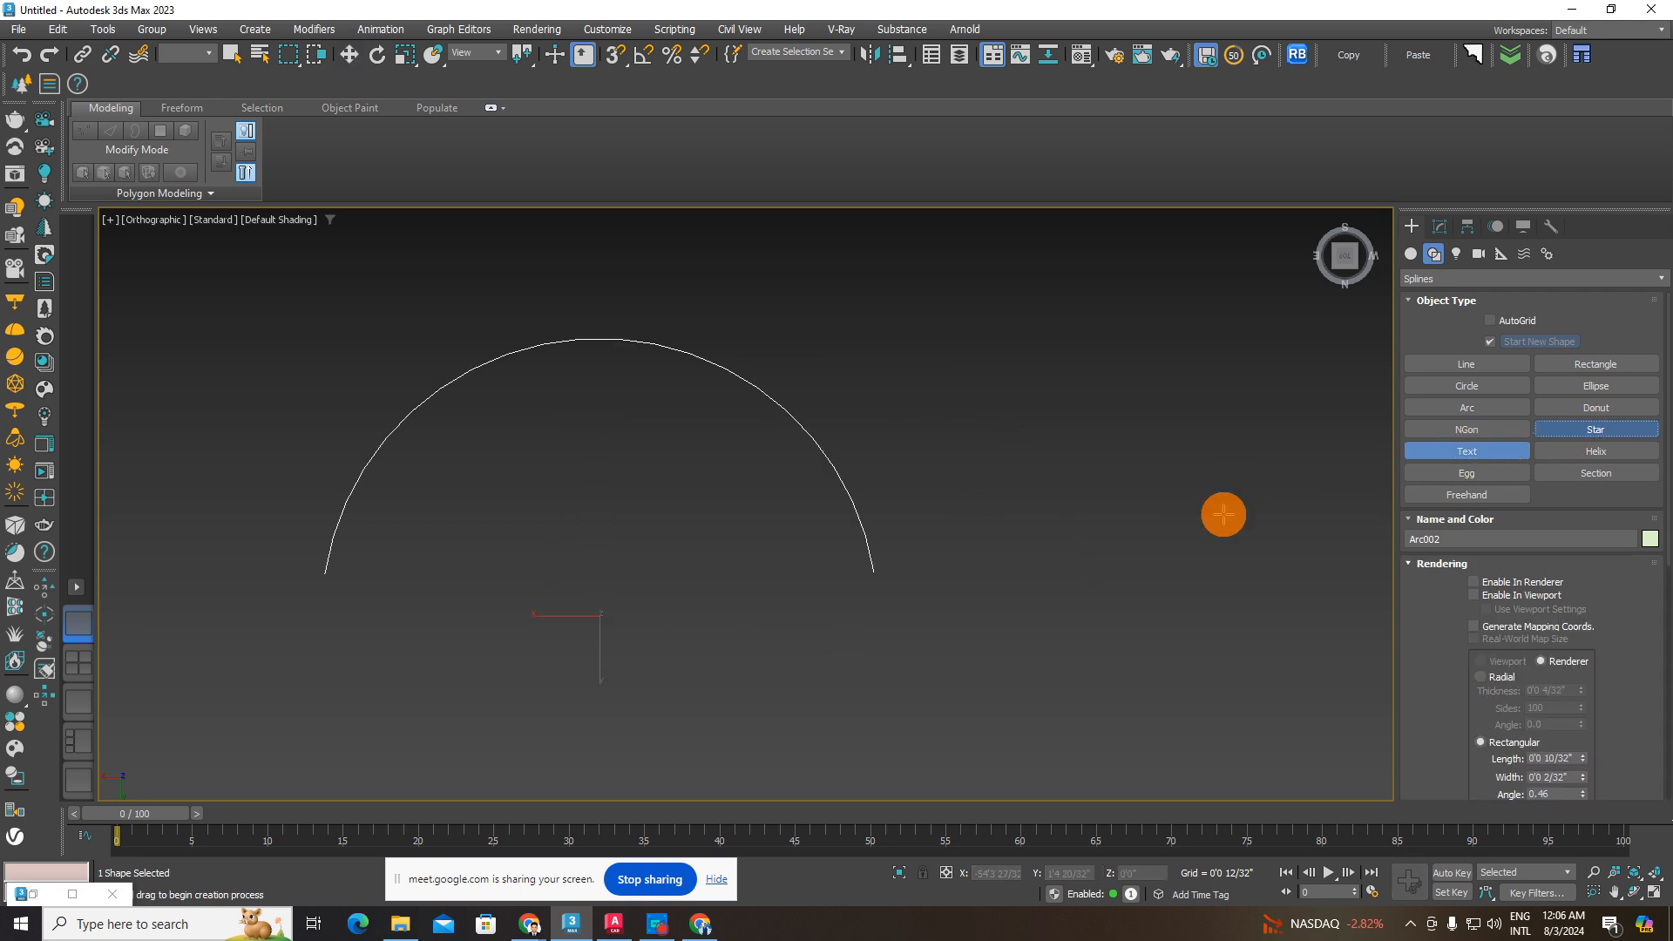
pyautogui.moveTo(996, 510); pyautogui.dragTo(891, 516, button='middle')
pyautogui.moveTo(1059, 550); pyautogui.dragTo(693, 498, button='middle')
pyautogui.moveTo(837, 584); pyautogui.dragTo(1065, 547)
pyautogui.moveTo(1057, 572); pyautogui.dragTo(1098, 456, button='middle')
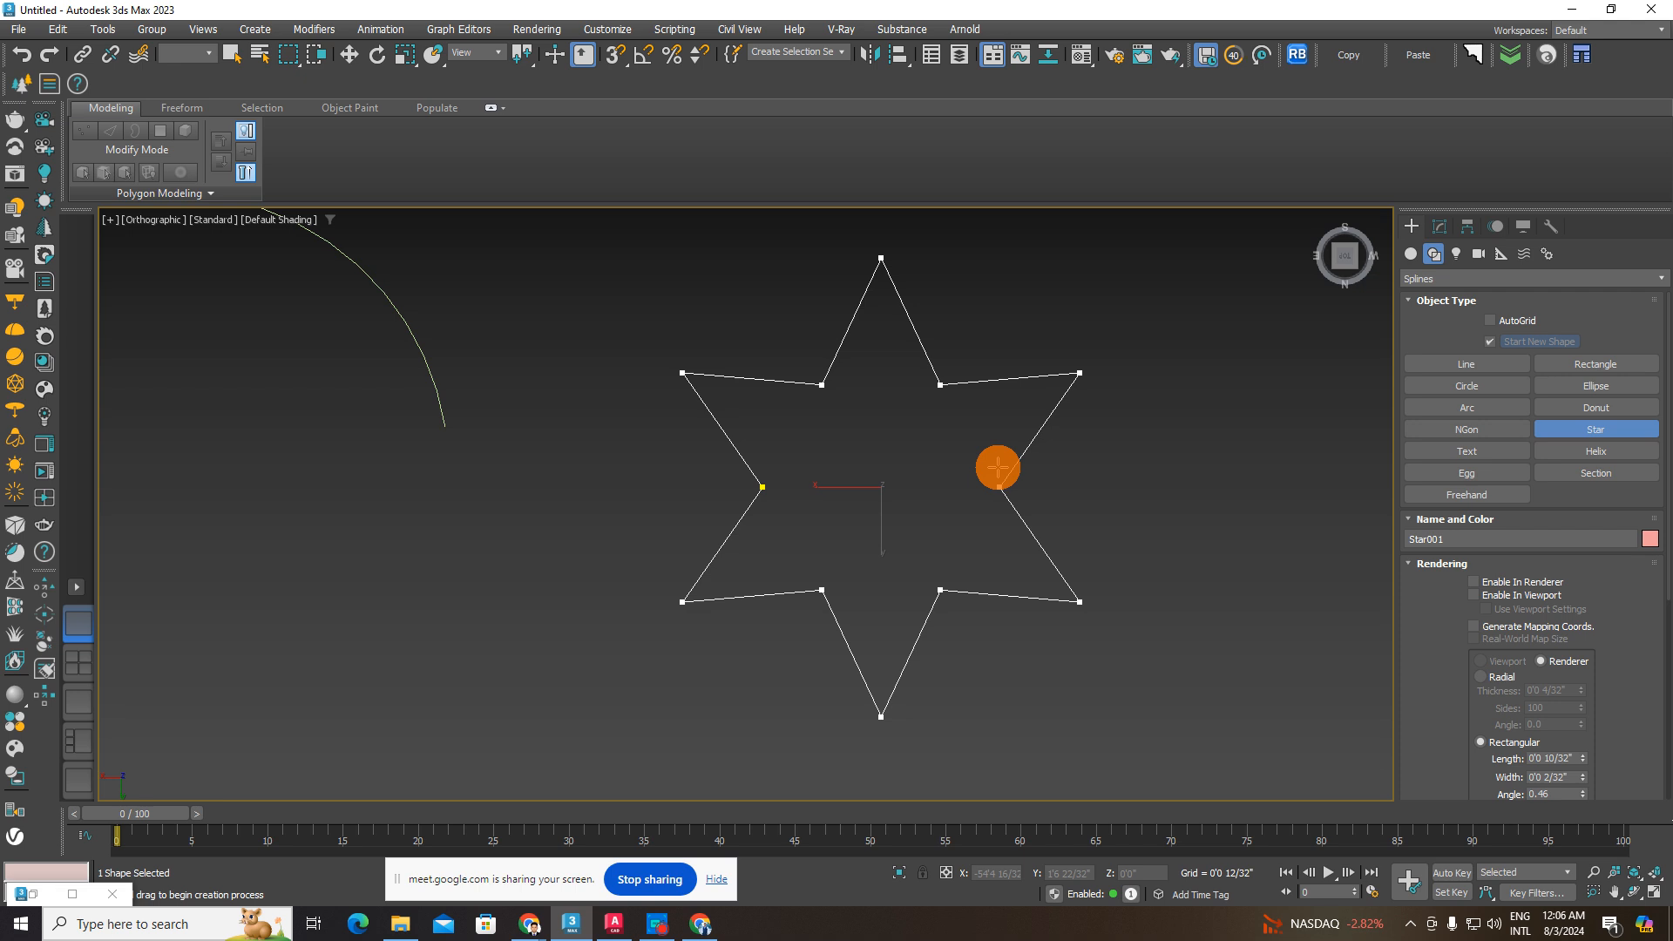
pyautogui.scroll(3, 987, 458)
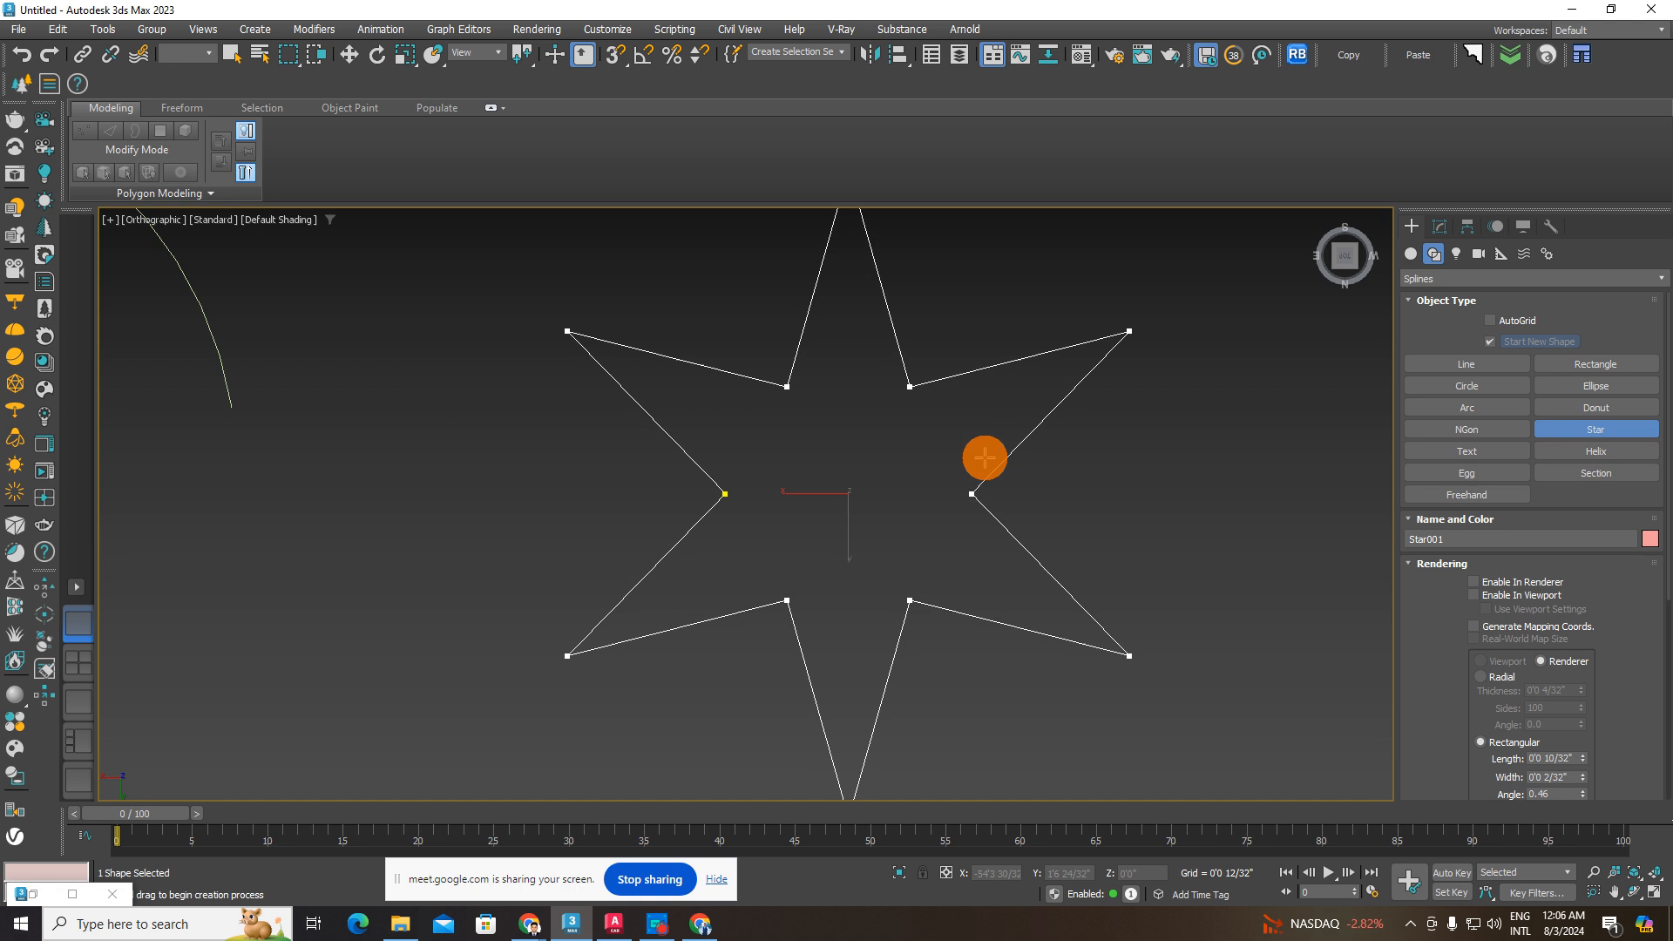
pyautogui.click(1015, 431)
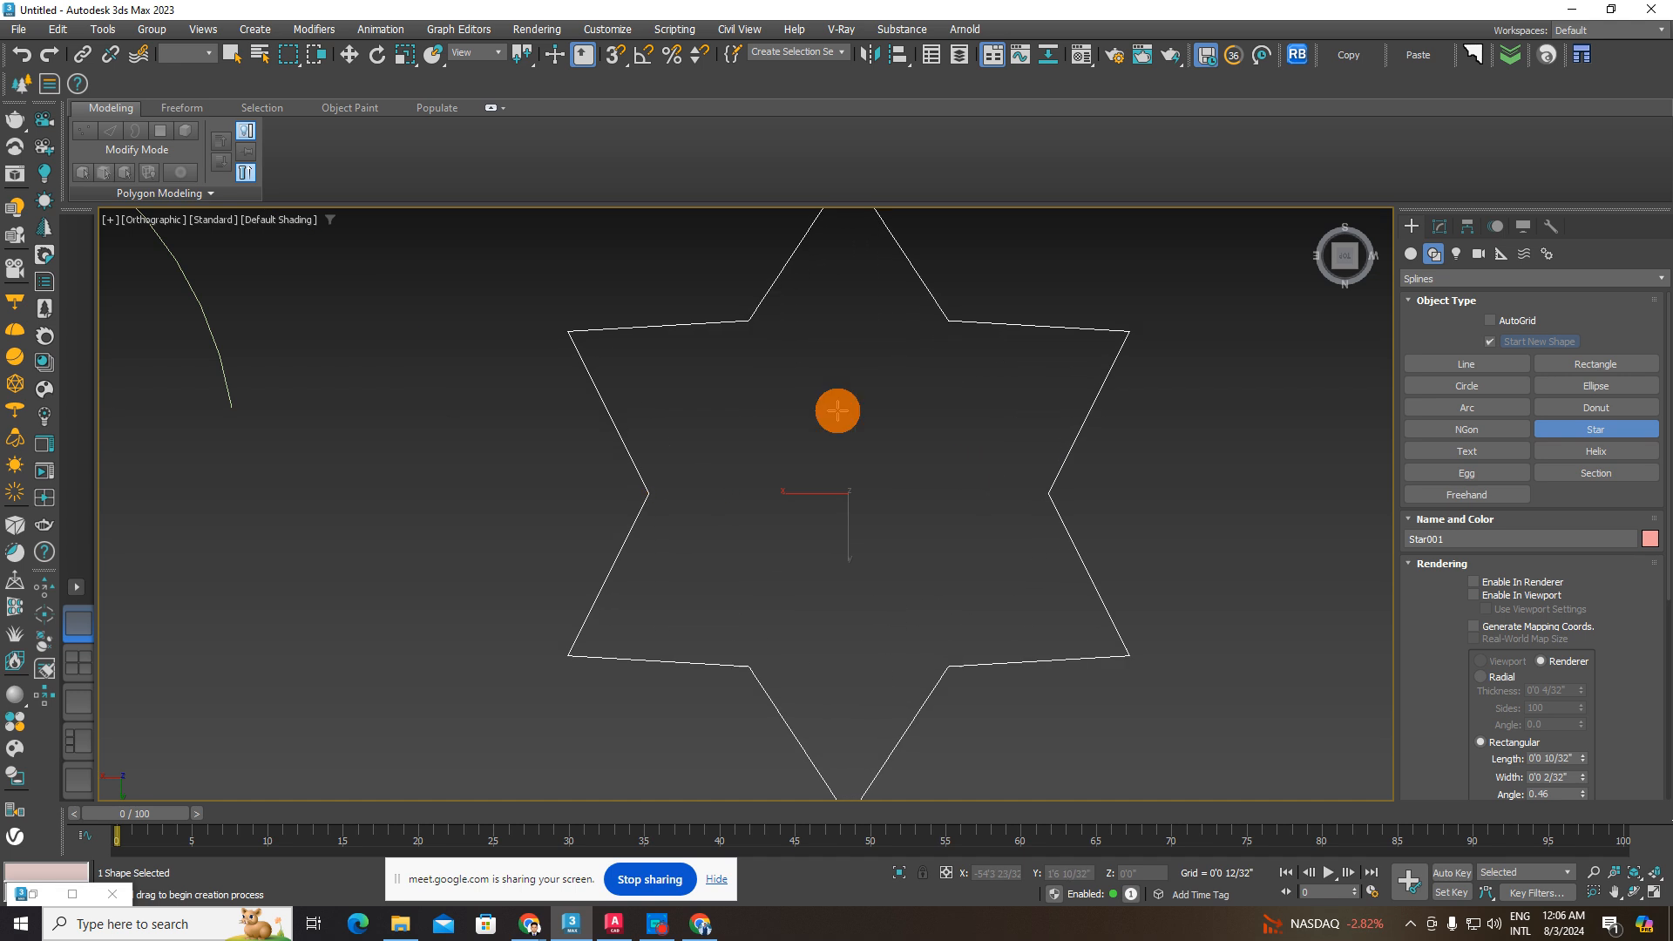
# - Leave the Star tool and select the star with the Select and Move tool
pyautogui.click(348, 54)
pyautogui.scroll(-2, 903, 577)
pyautogui.scroll(-3, 903, 577)
pyautogui.click(980, 526)
pyautogui.click(963, 544)
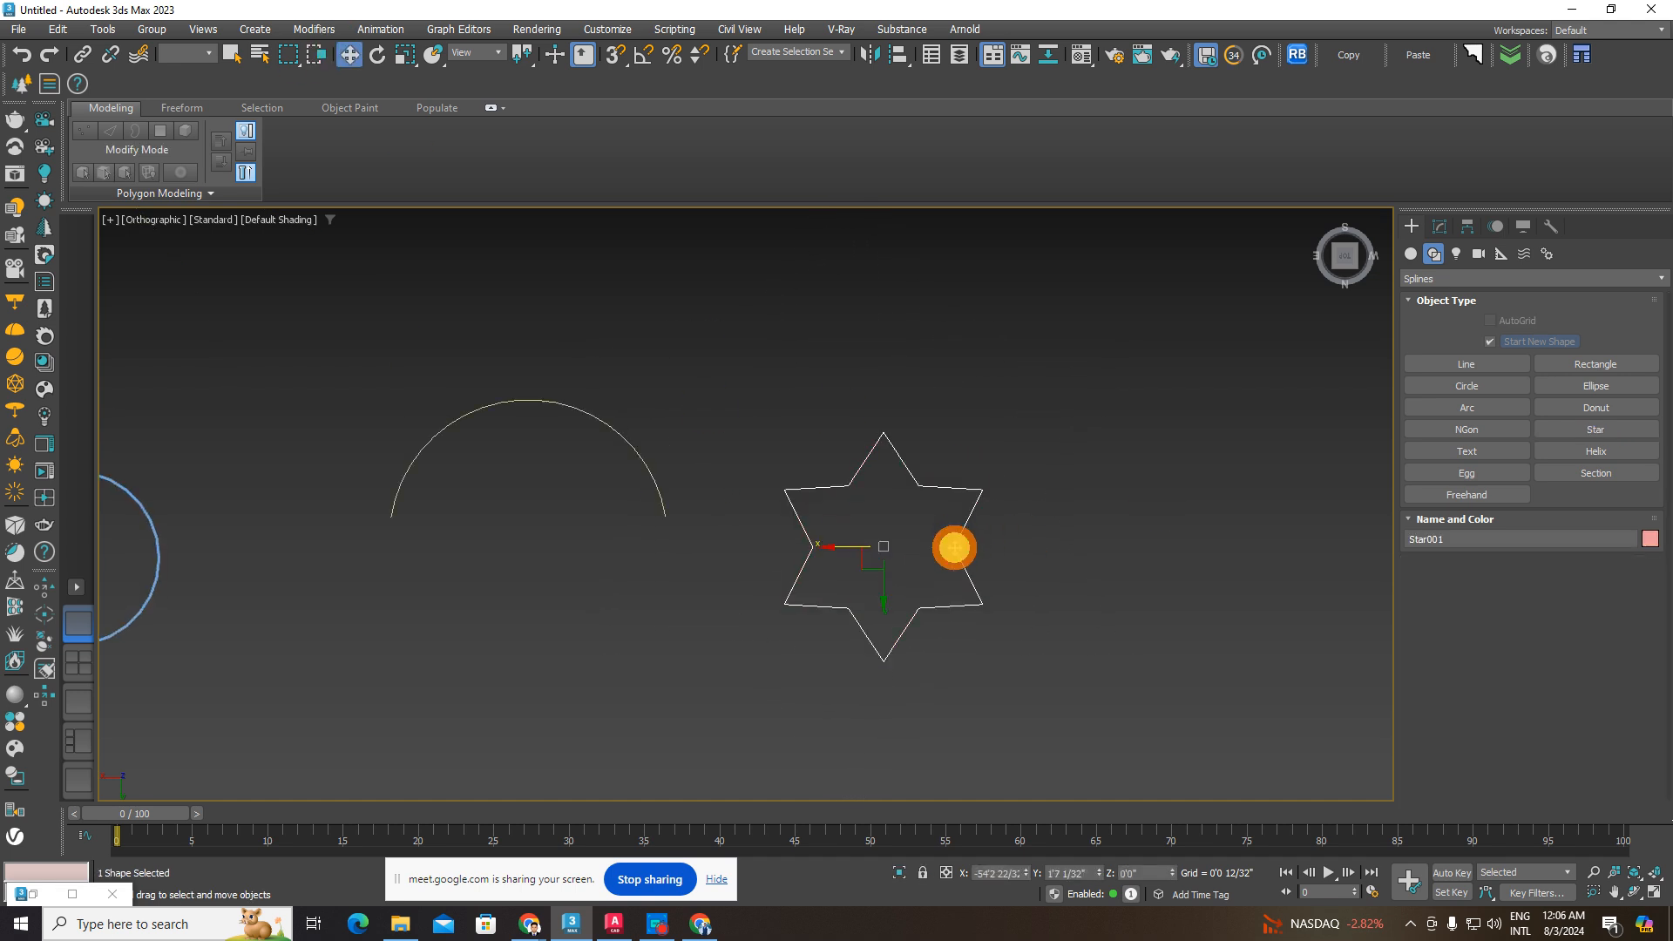
# - Apply an Extrude modifier to the star and inspect the resulting thickness from an angled view
pyautogui.scroll(2, 955, 546)
pyautogui.click(1440, 227)
pyautogui.click(1456, 276)
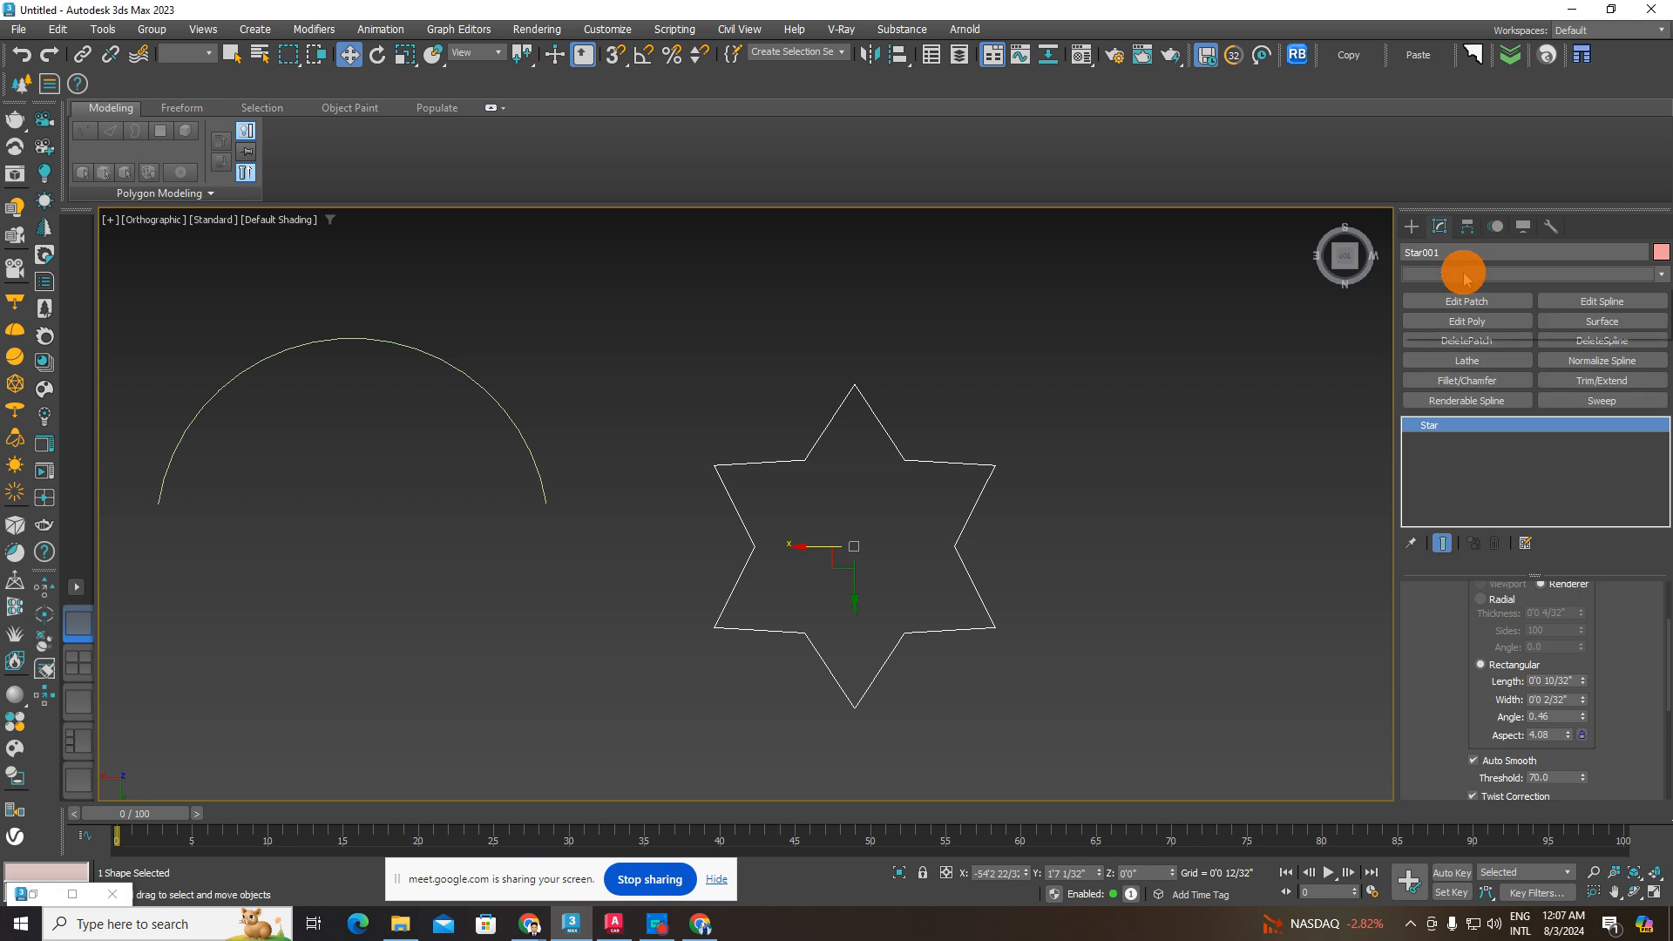
pyautogui.scroll(-5, 1447, 287)
pyautogui.click(1444, 291)
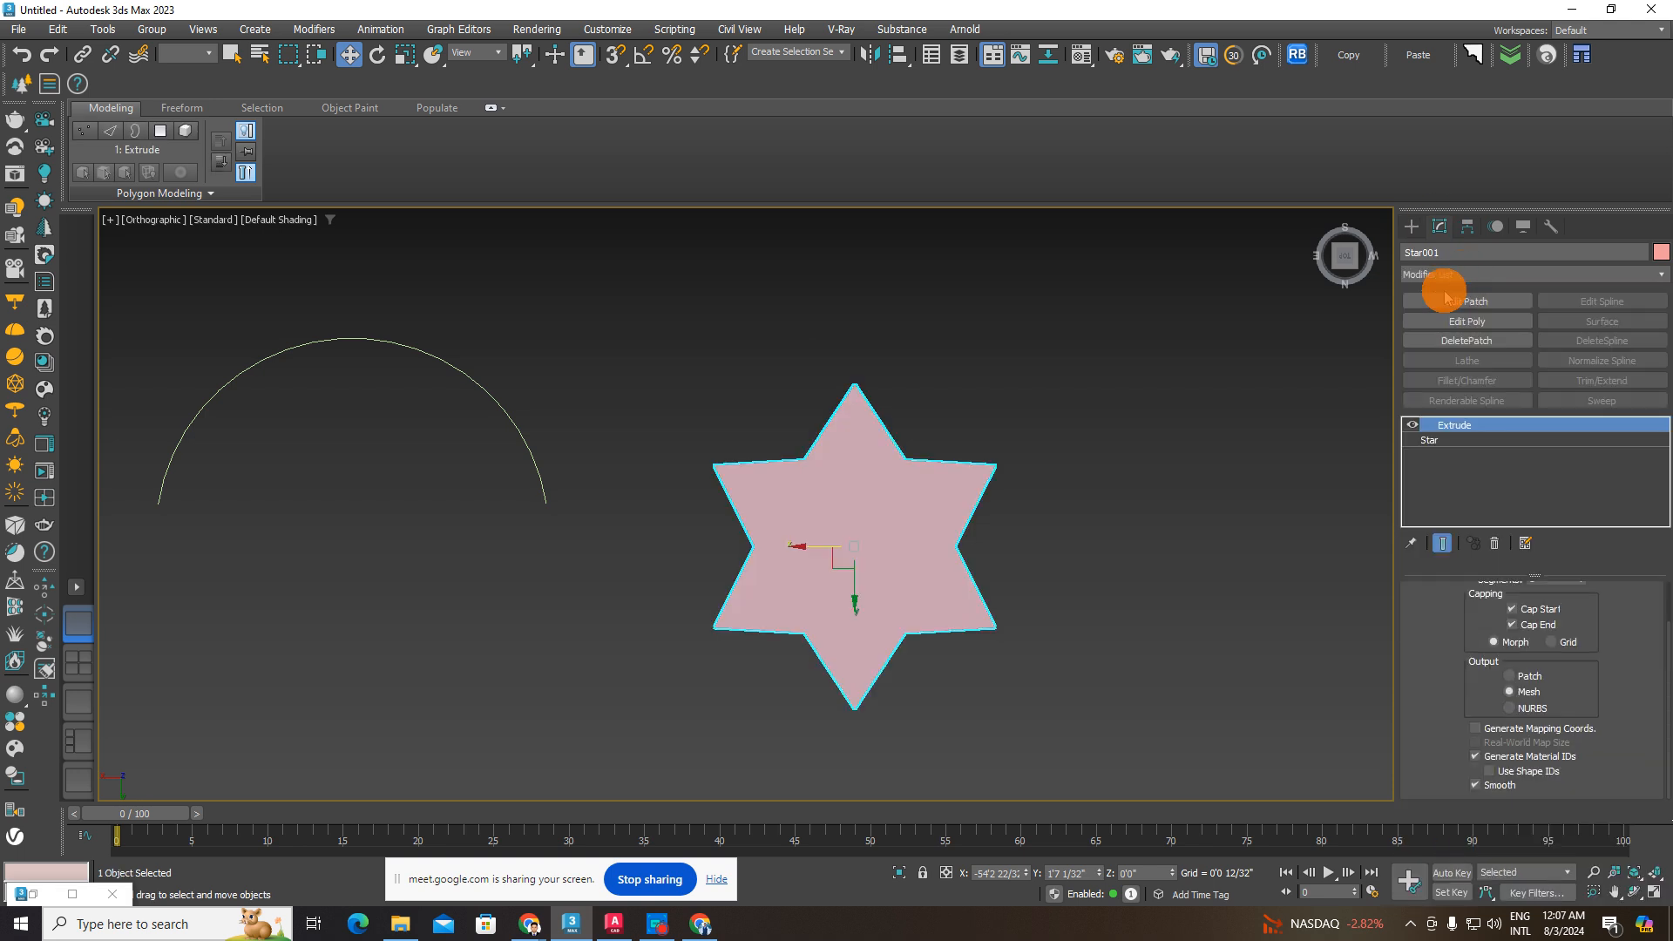
pyautogui.scroll(2, 892, 563)
pyautogui.moveTo(892, 563); pyautogui.dragTo(952, 519, button='middle')
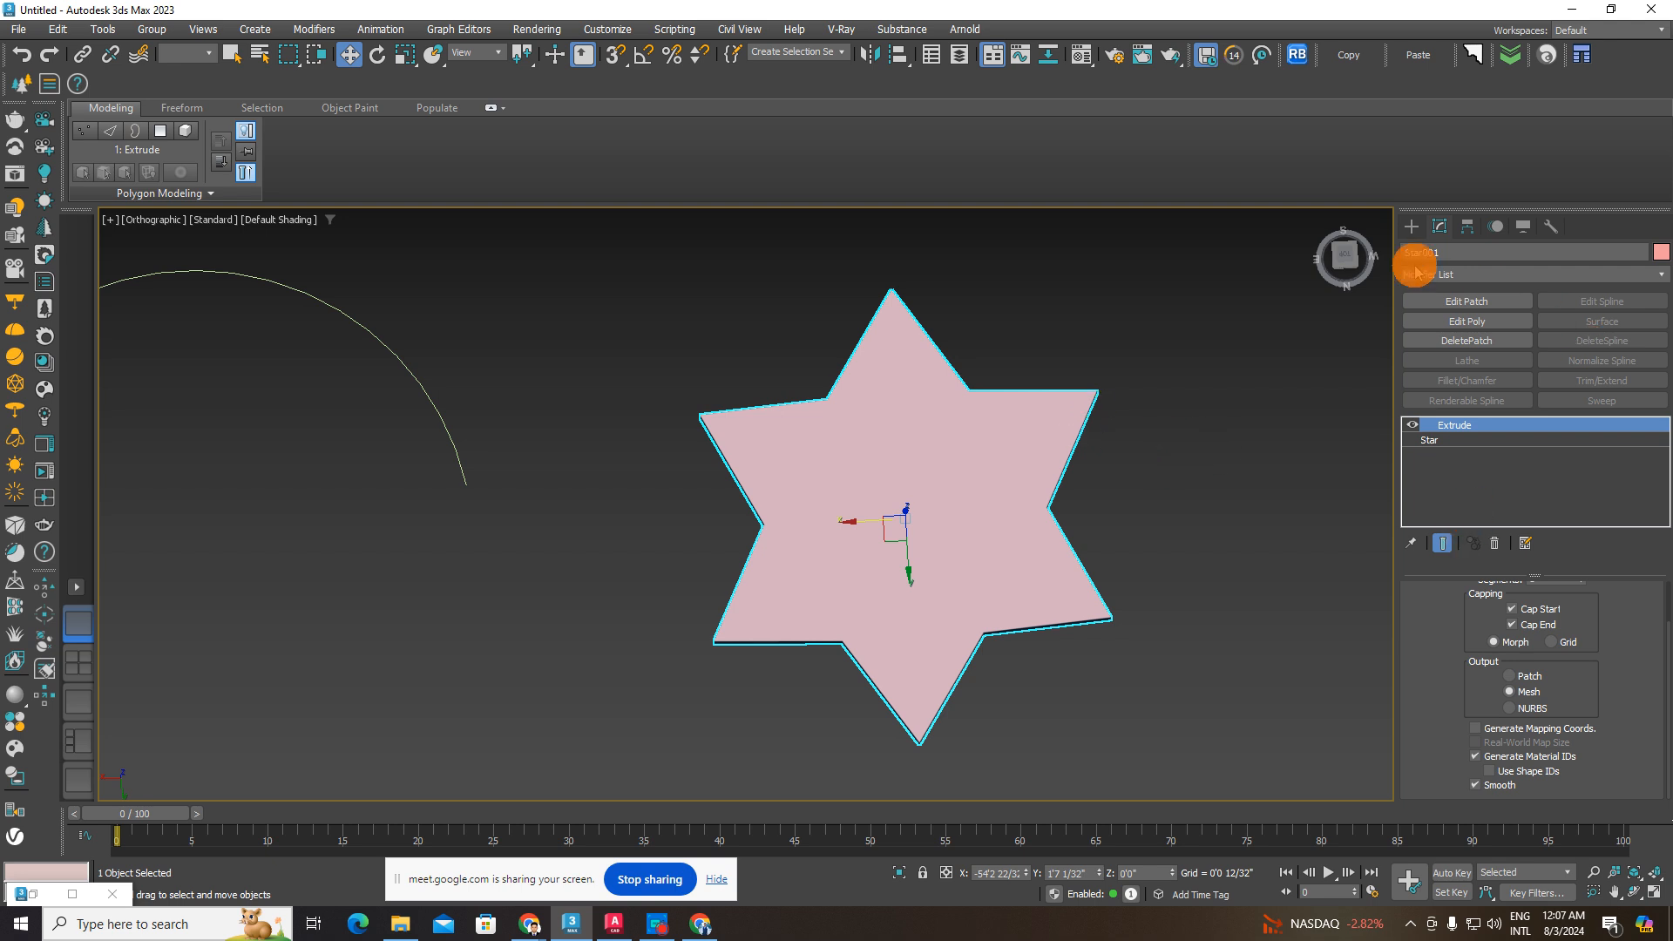
# - Return to the straight-on view and set the star's Extrude Amount to 0'0 4/32"
pyautogui.click(1343, 256)
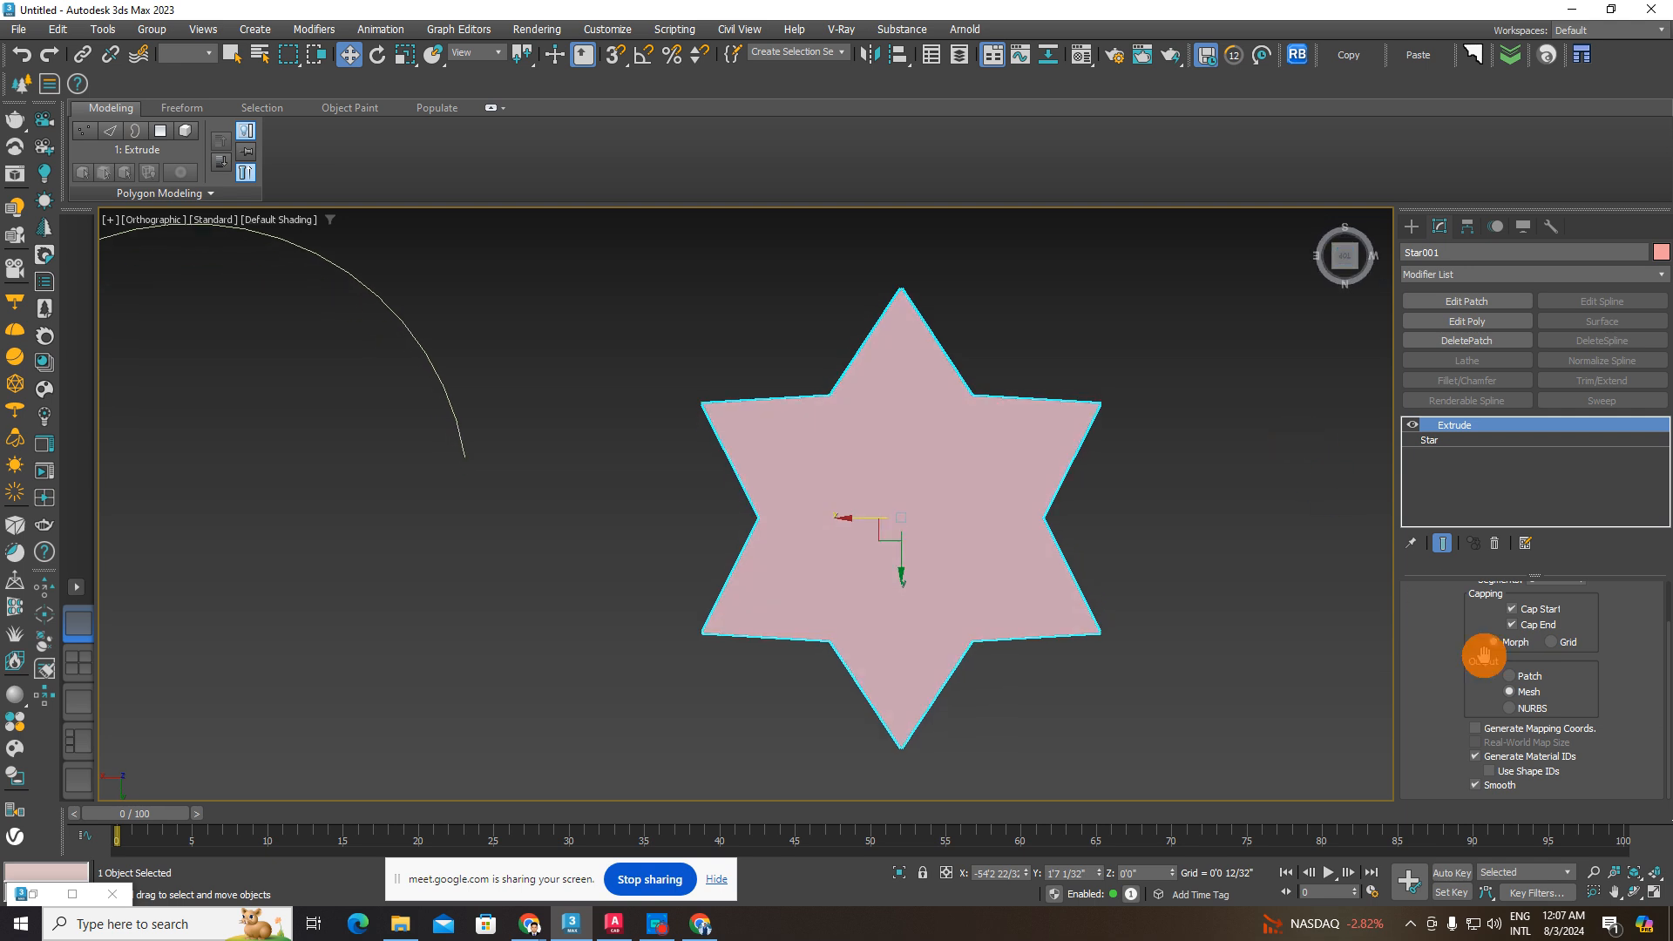
pyautogui.scroll(2, 1661, 610)
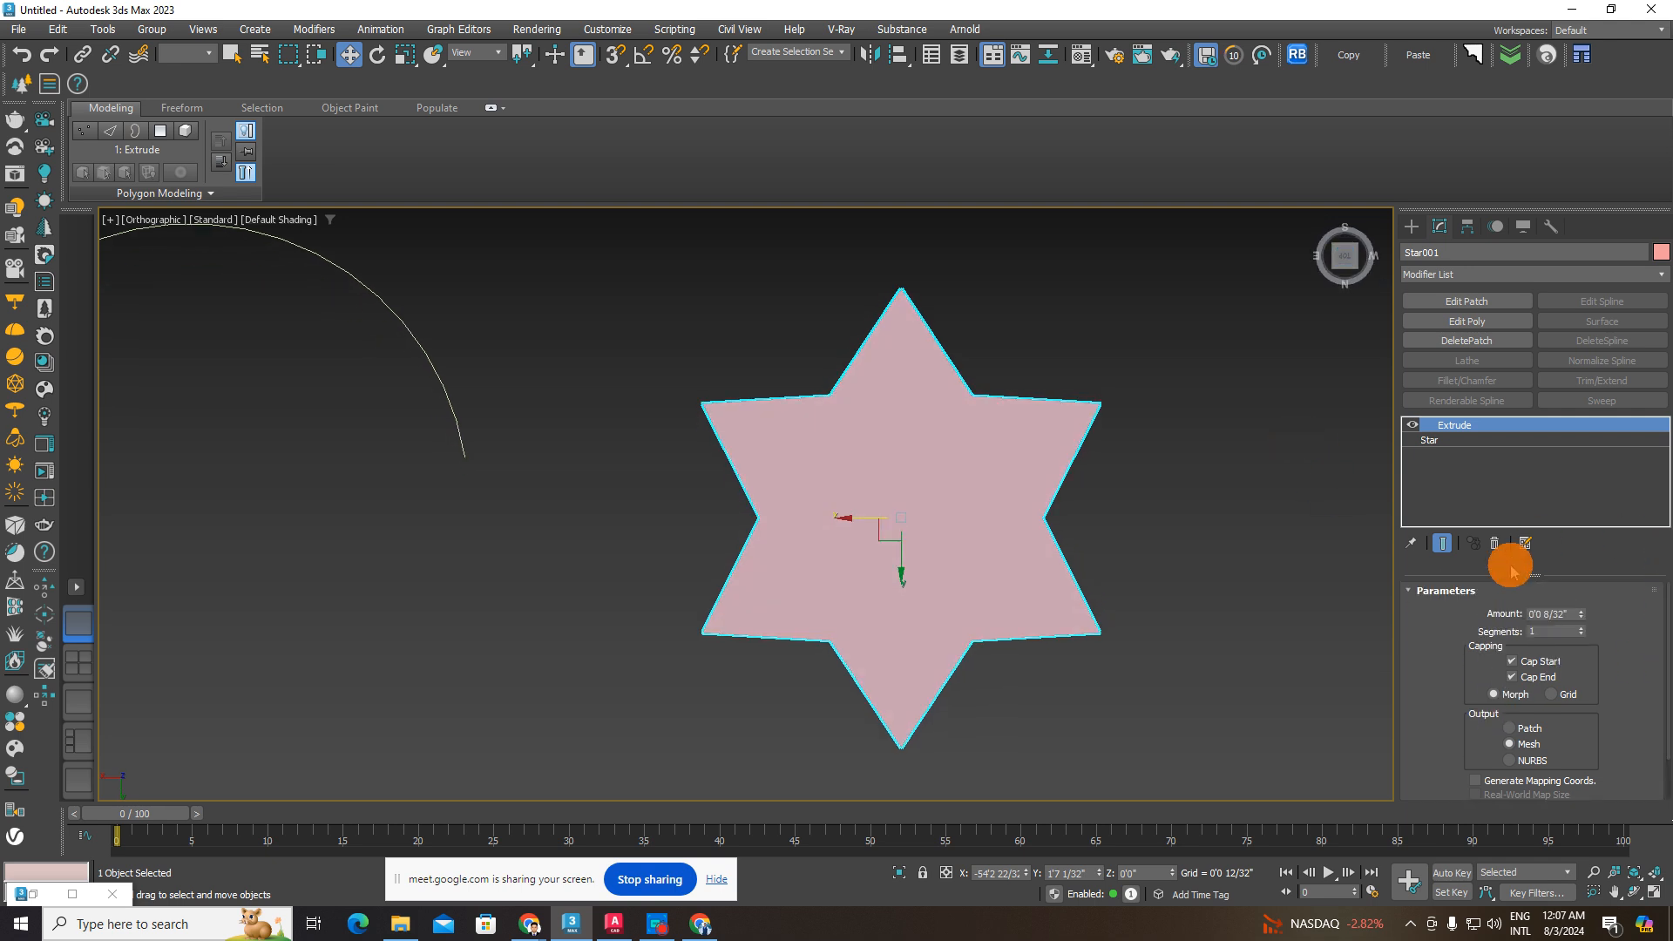
pyautogui.moveTo(1581, 617)
pyautogui.mouseDown()
pyautogui.moveTo(1576, 513)
pyautogui.moveTo(1575, 618)
pyautogui.mouseUp()
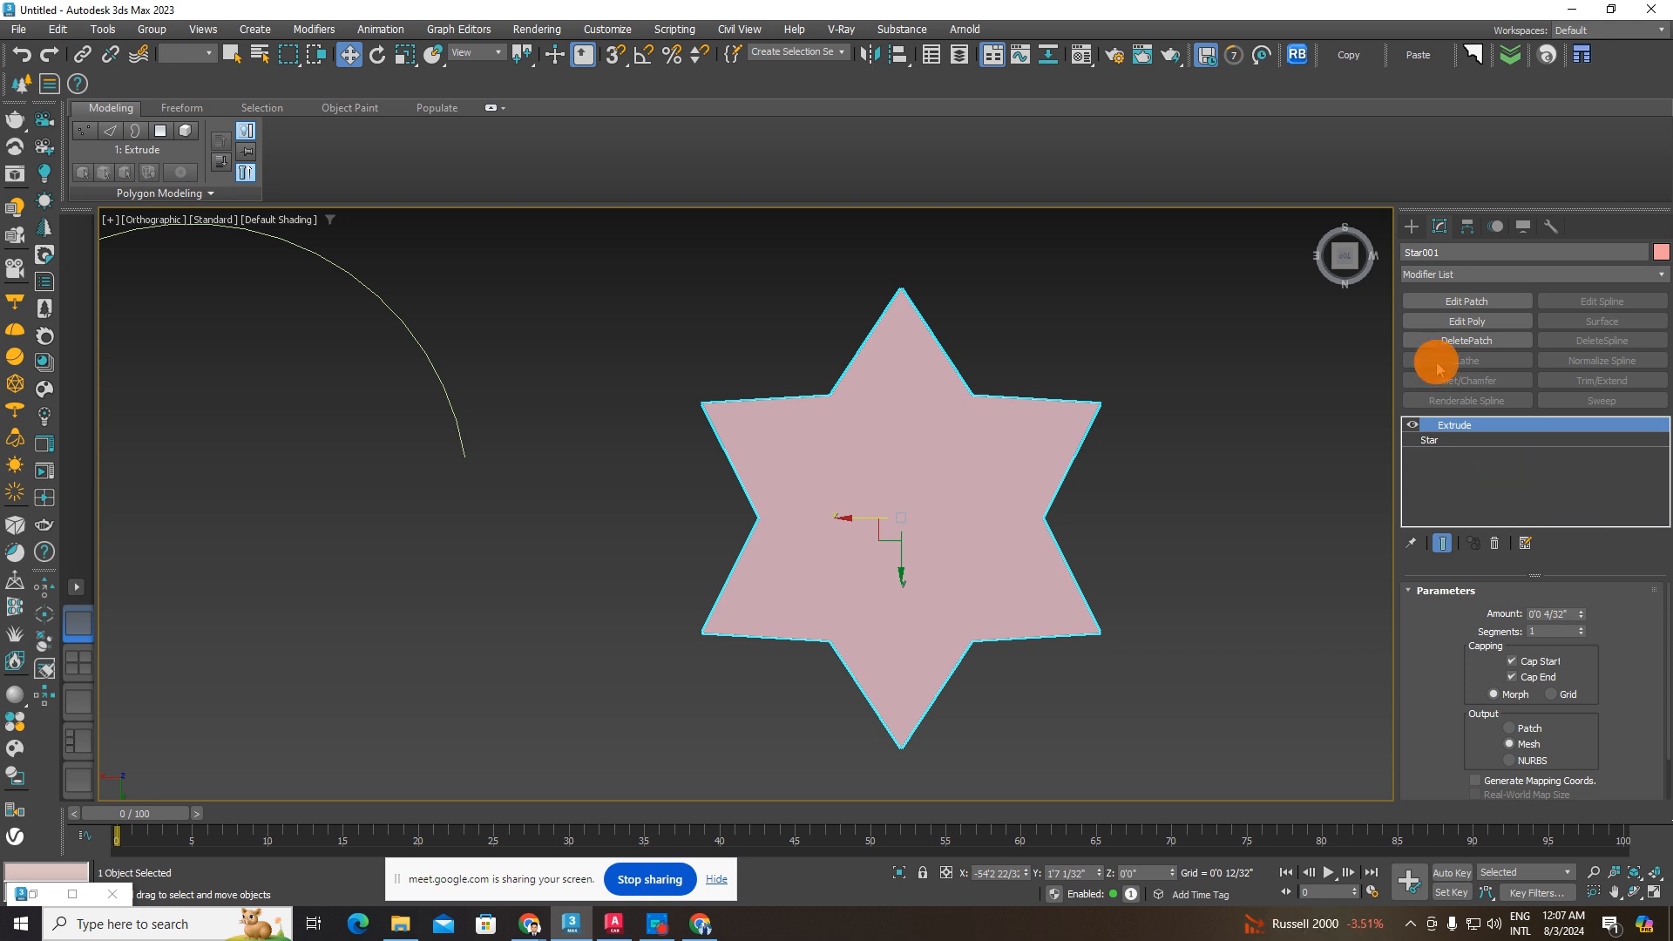
# - Review the object type lists for Geometry and Shapes, along with the Lights and Cameras creation categories
pyautogui.click(1412, 227)
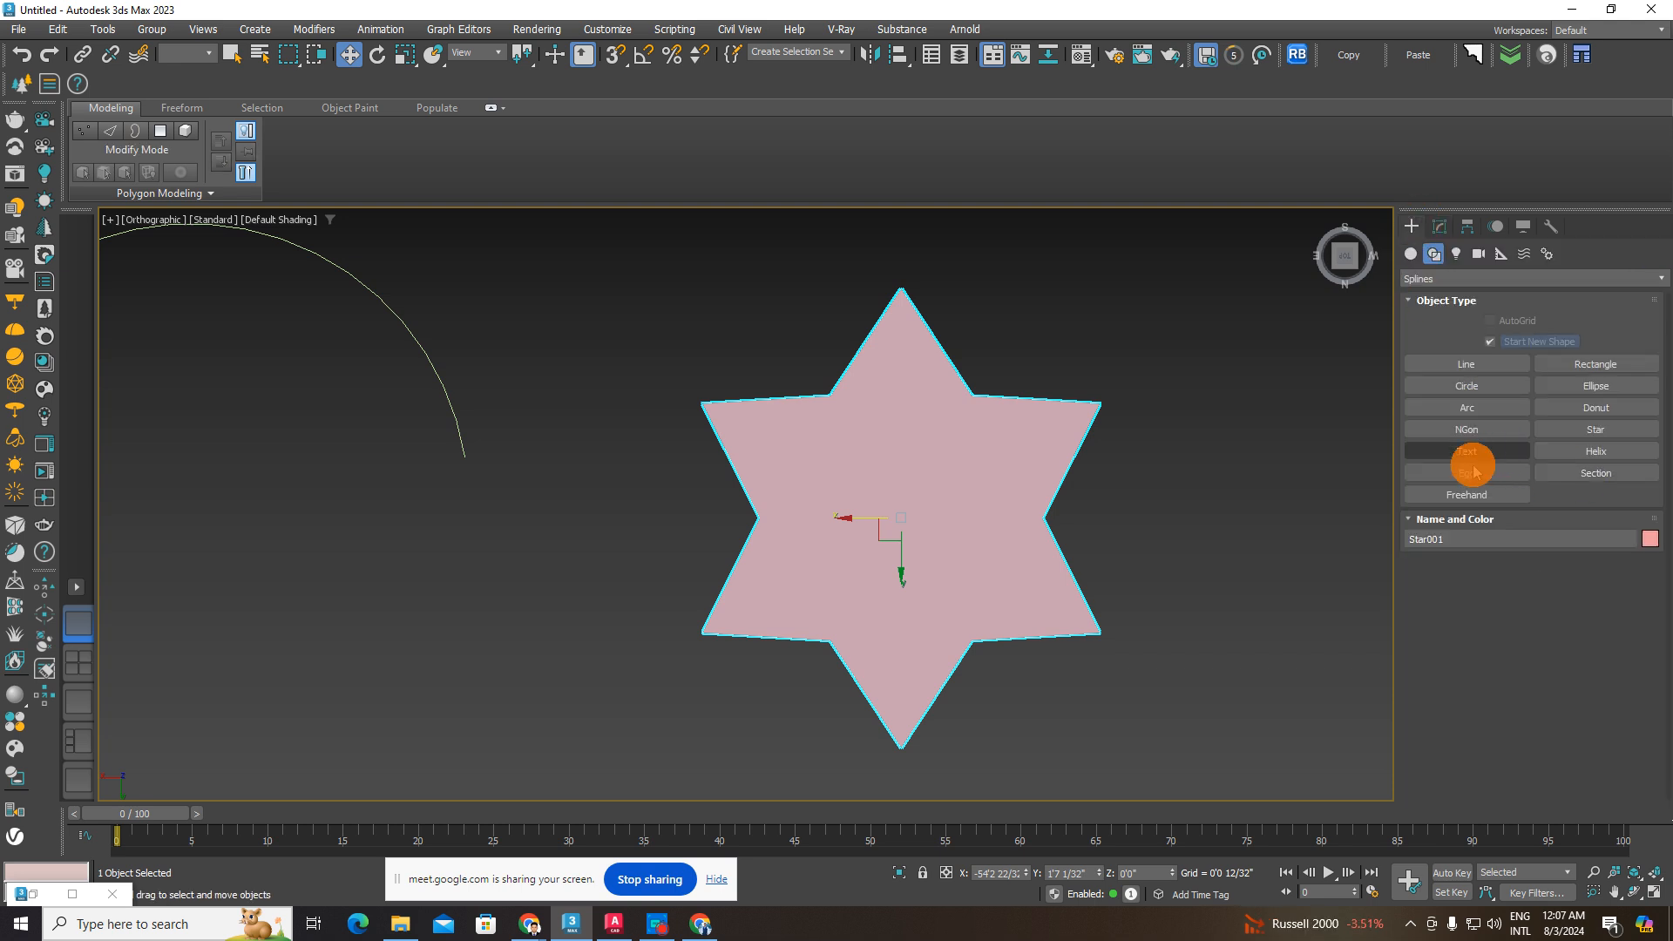
pyautogui.click(1425, 279)
pyautogui.click(1426, 279)
pyautogui.click(1434, 254)
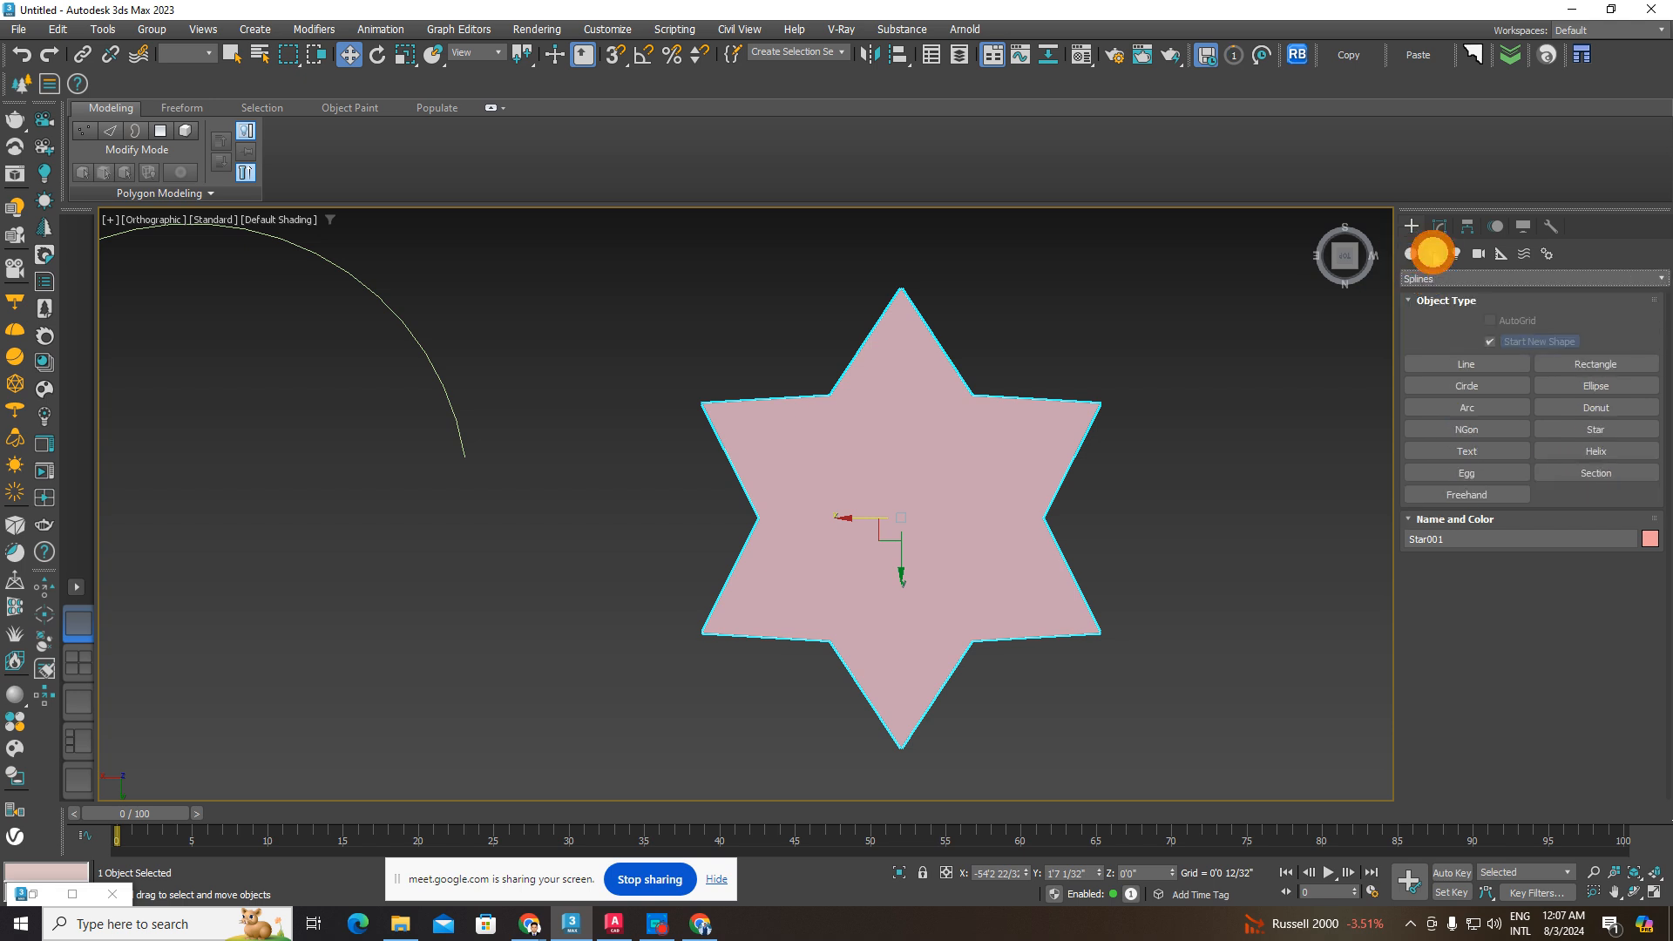
pyautogui.click(1446, 278)
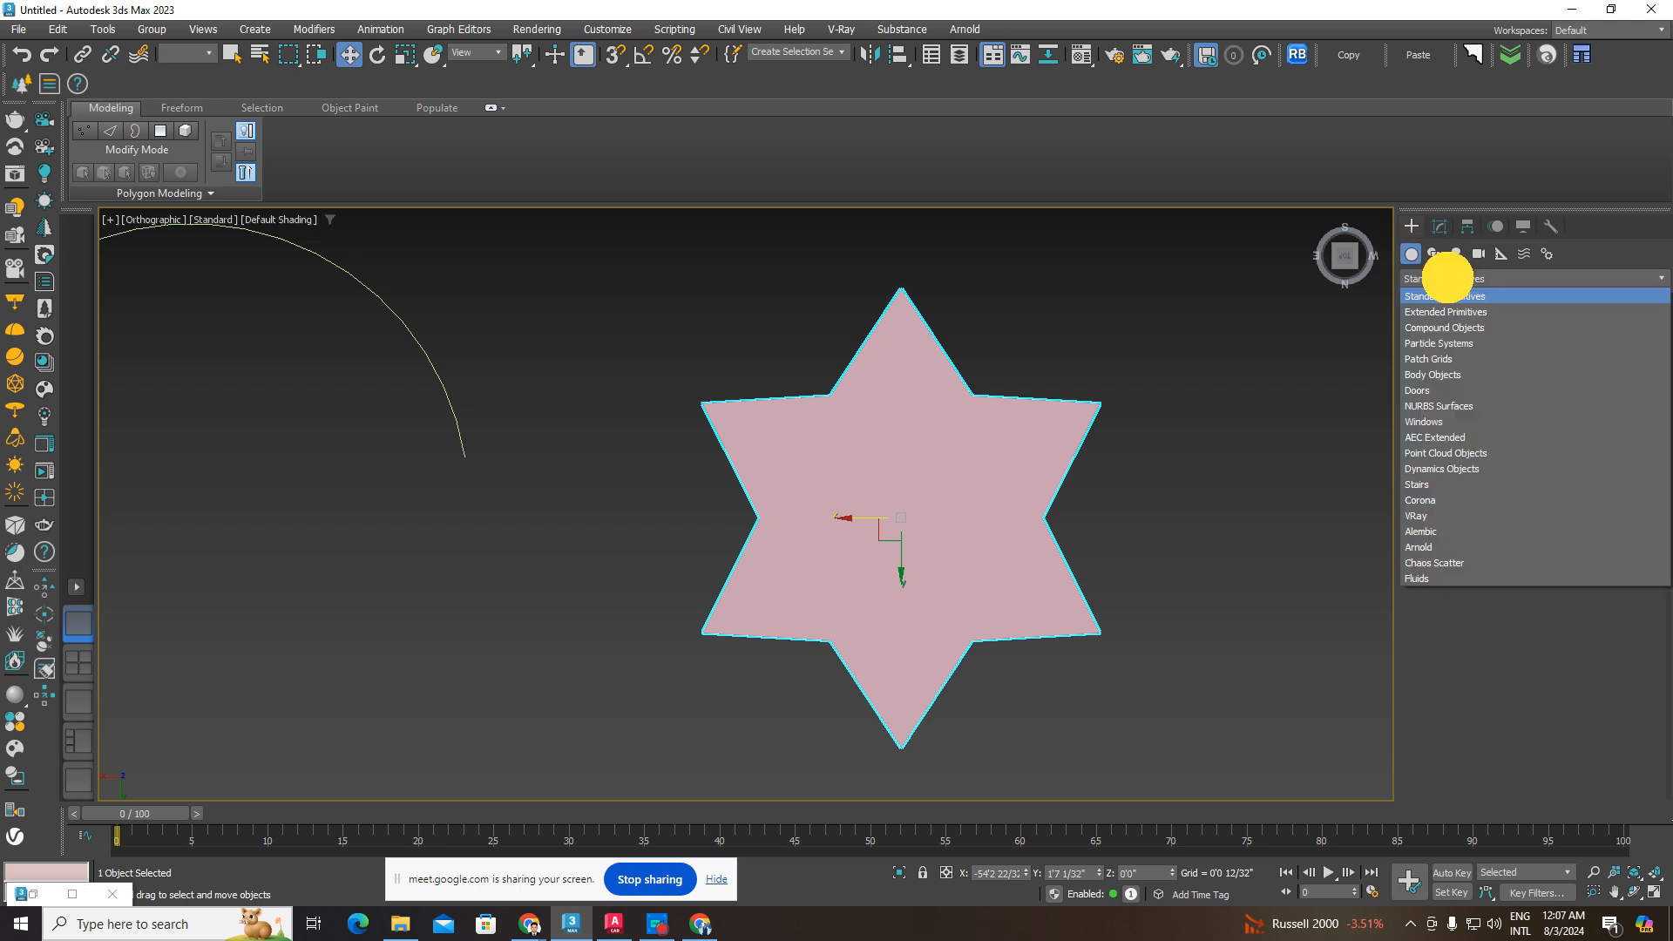
pyautogui.click(1434, 254)
pyautogui.click(1428, 277)
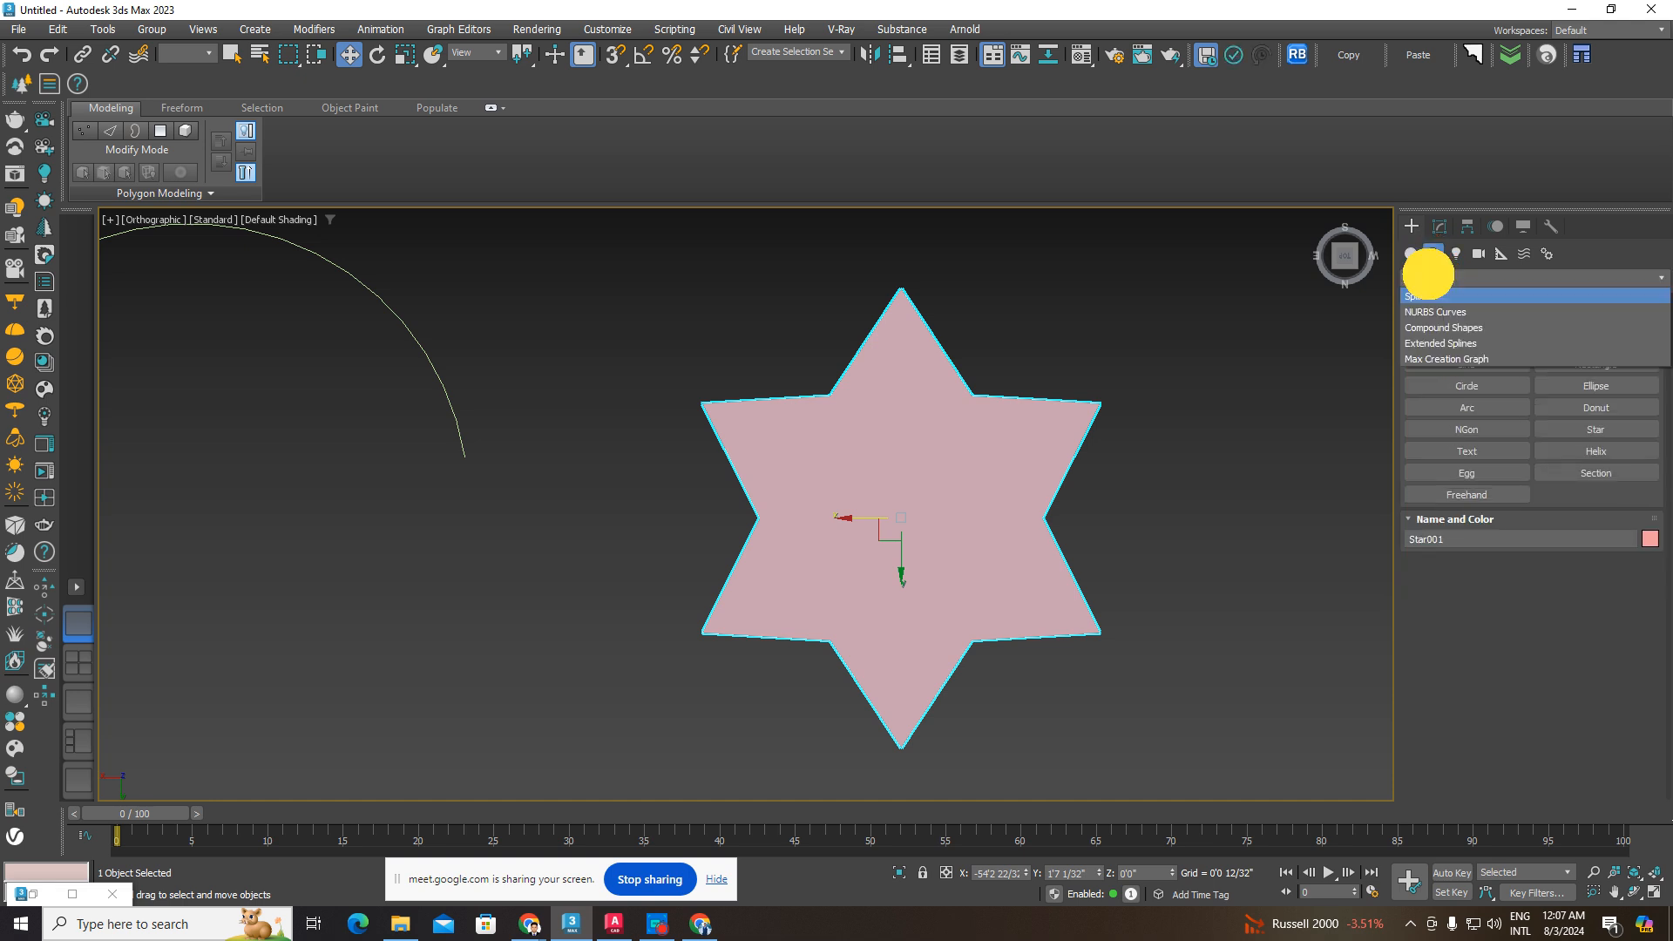
pyautogui.click(1430, 279)
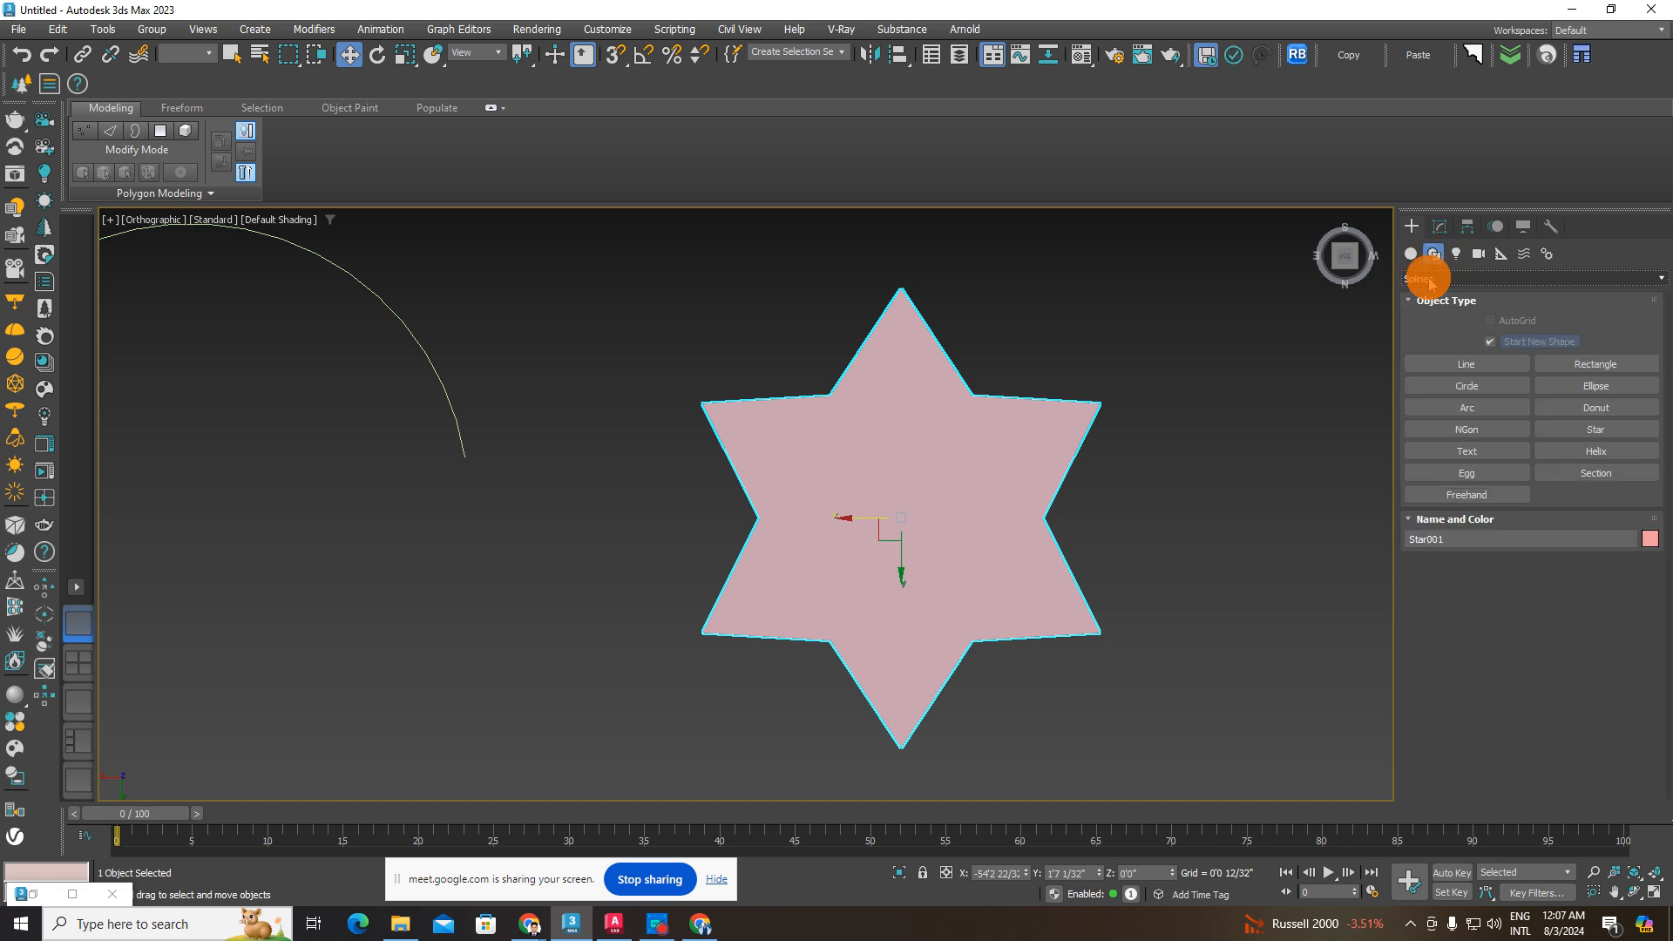
pyautogui.click(1456, 254)
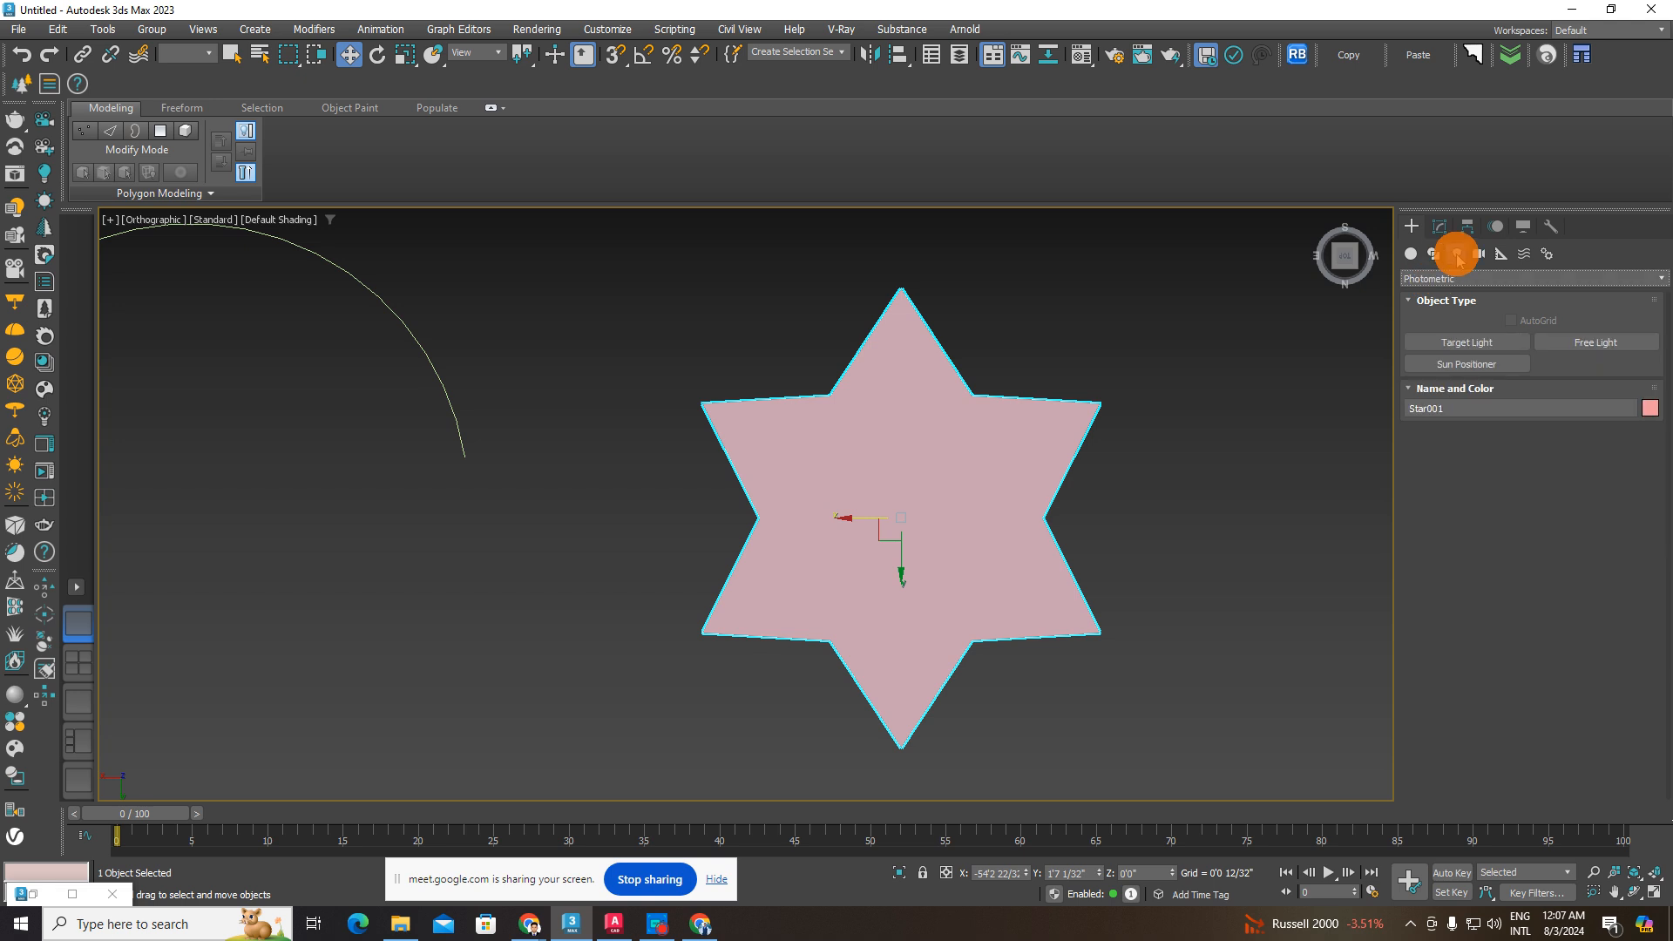
pyautogui.click(1473, 255)
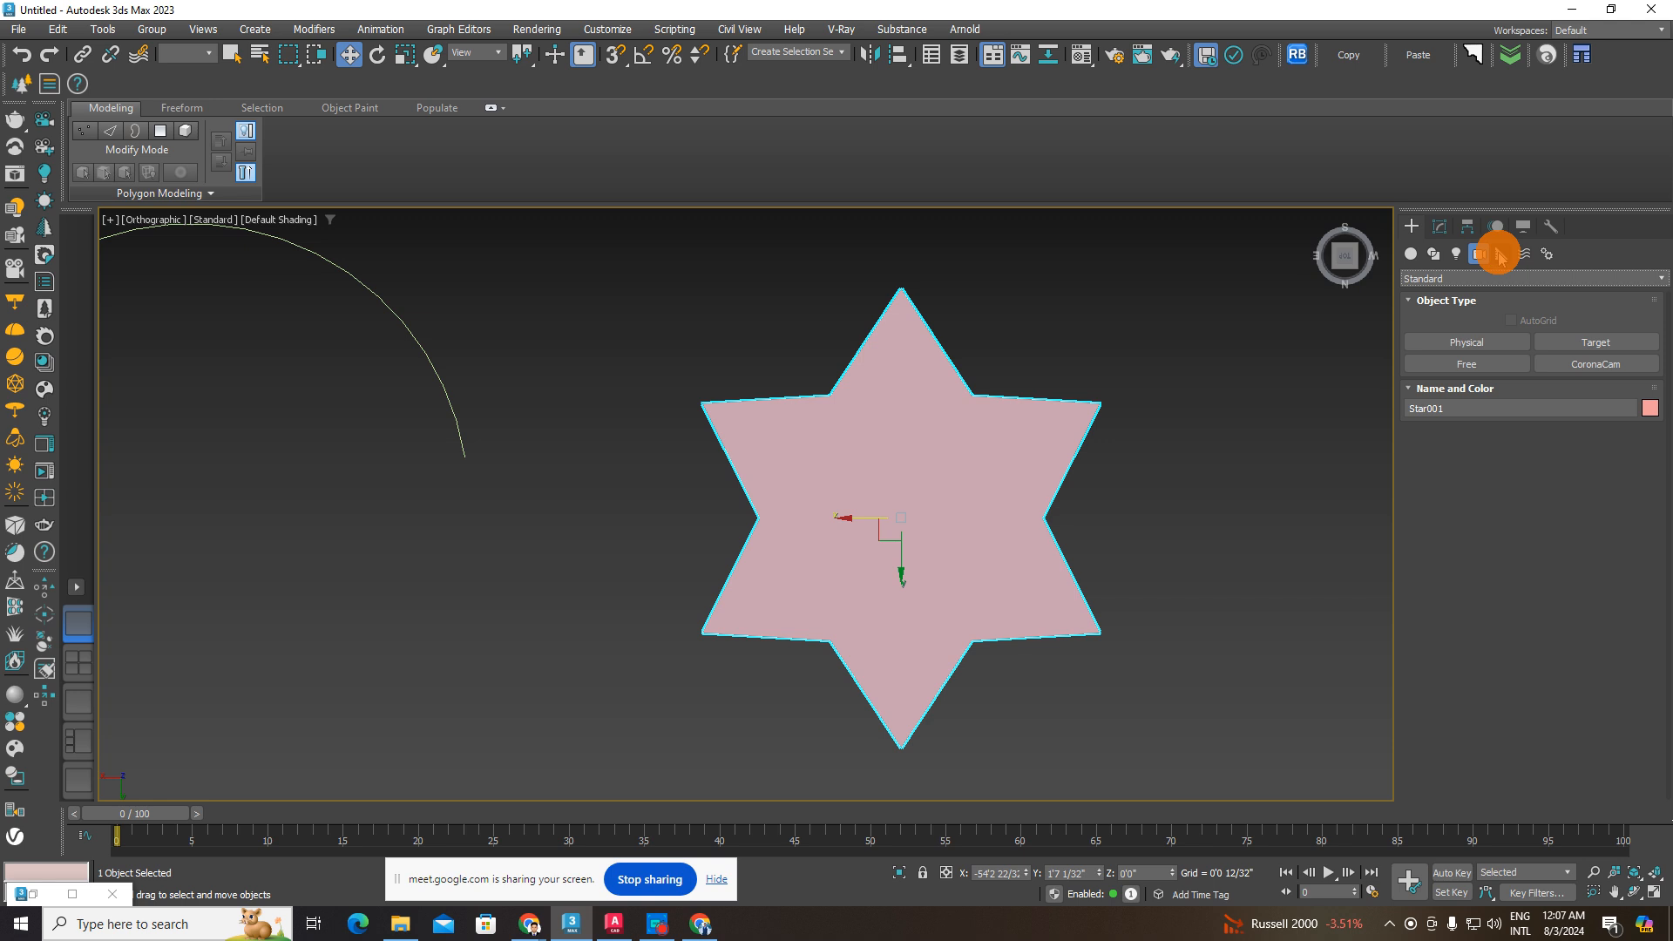
# - Deselect the star and view the whole row of shapes drawn in the scene
pyautogui.scroll(-4, 887, 440)
pyautogui.click(1083, 423)
pyautogui.scroll(-4, 966, 433)
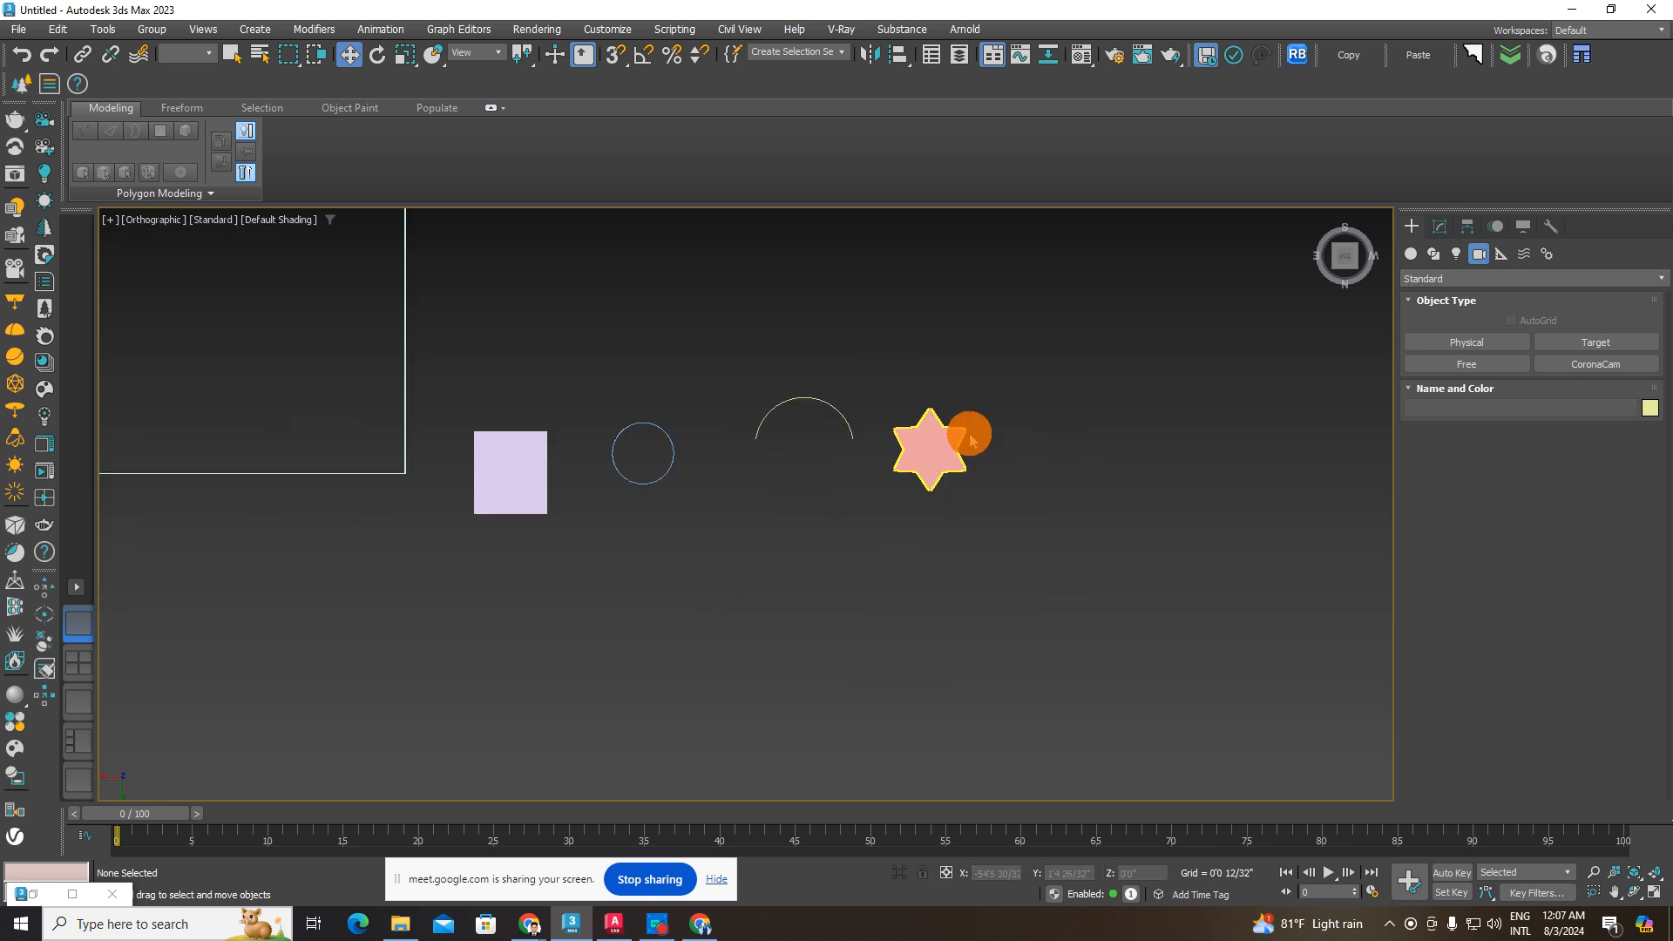
pyautogui.moveTo(938, 423); pyautogui.dragTo(1079, 516, button='middle')
pyautogui.scroll(2, 1022, 513)
pyautogui.scroll(-3, 1021, 515)
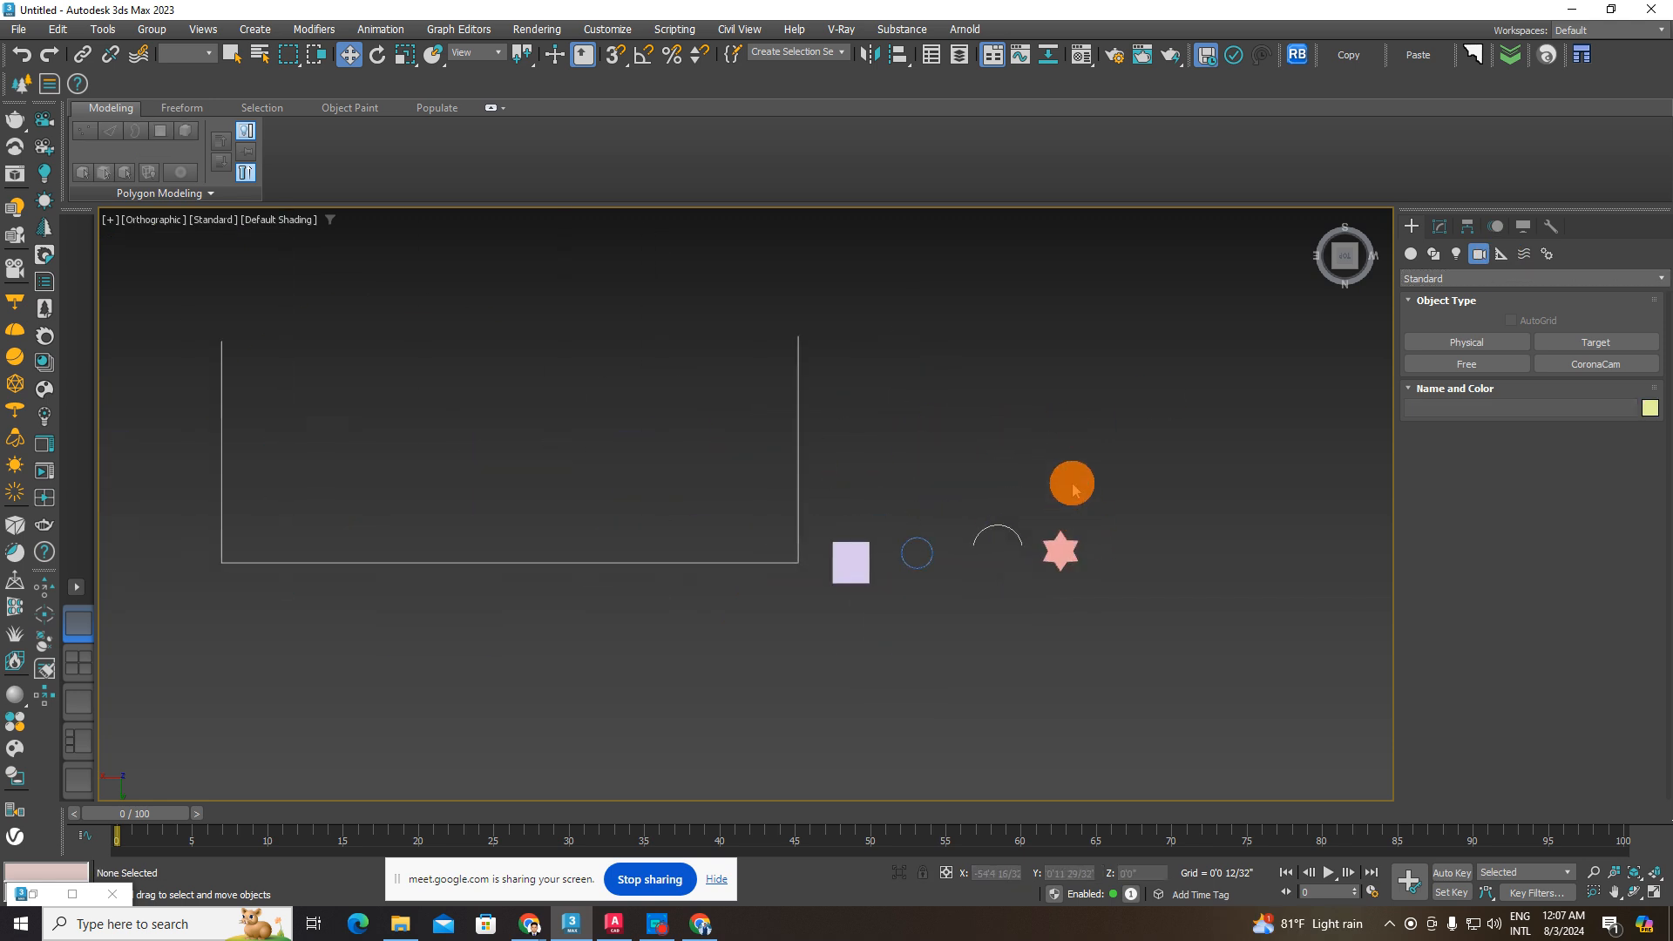
# - Compare the Lights and Cameras object types, leaving the standard cameras shown, and look over the scene
pyautogui.click(1458, 254)
pyautogui.click(1477, 258)
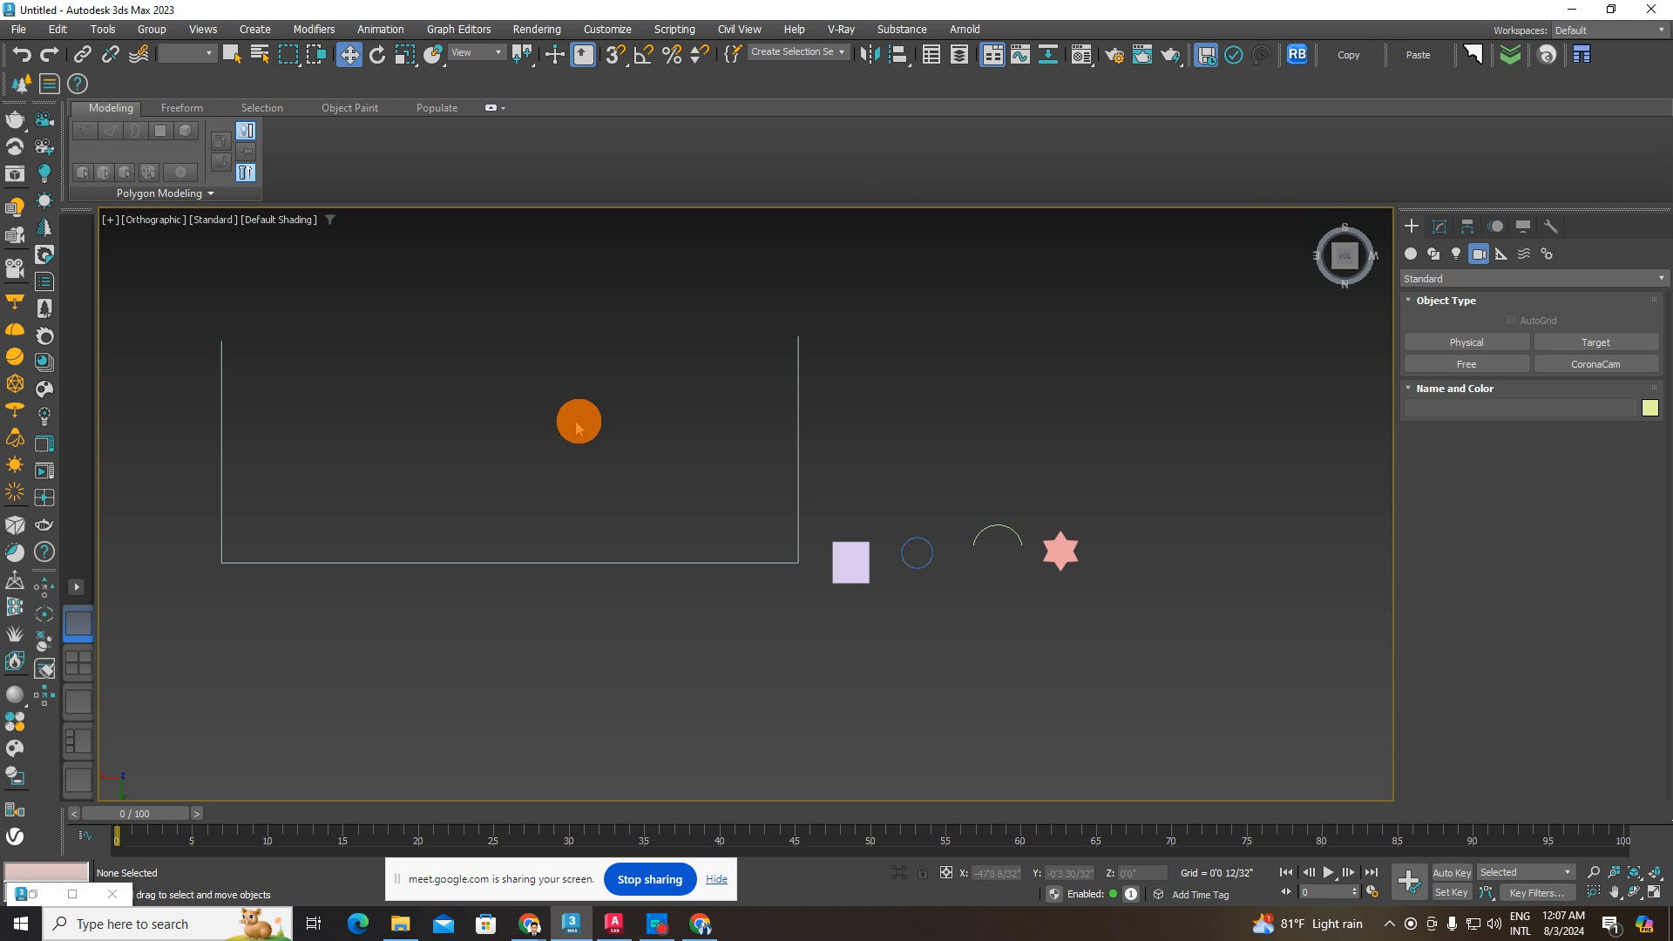
pyautogui.scroll(-3, 927, 511)
pyautogui.moveTo(896, 533); pyautogui.dragTo(853, 566, button='middle')
pyautogui.scroll(4, 950, 584)
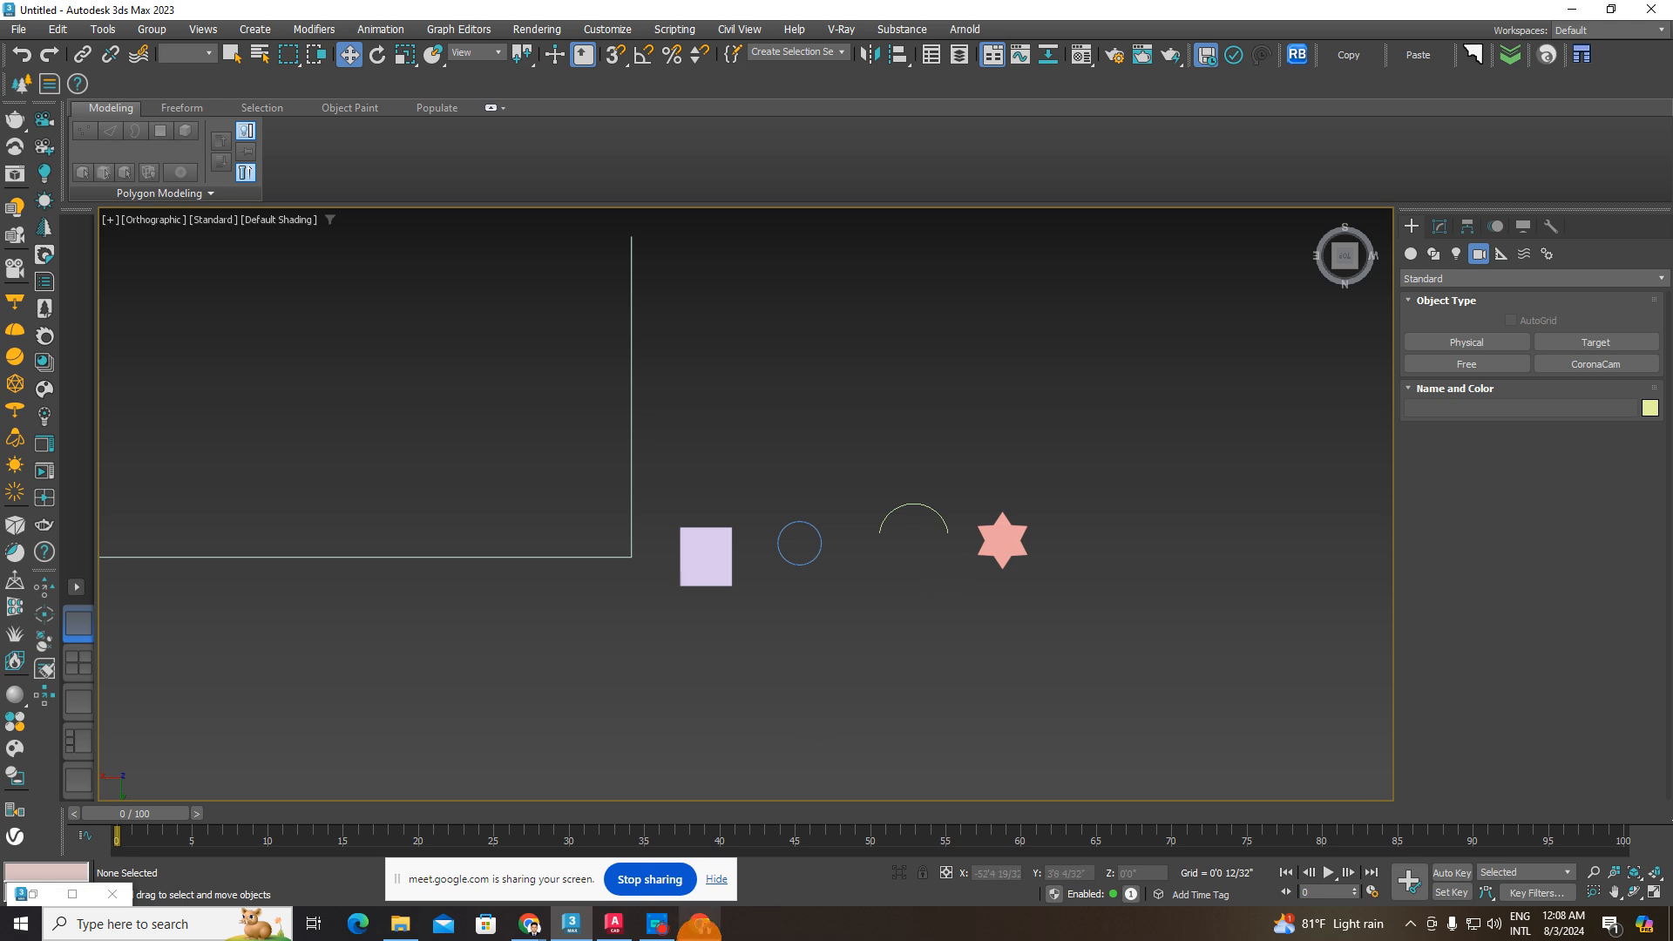
pyautogui.click(700, 924)
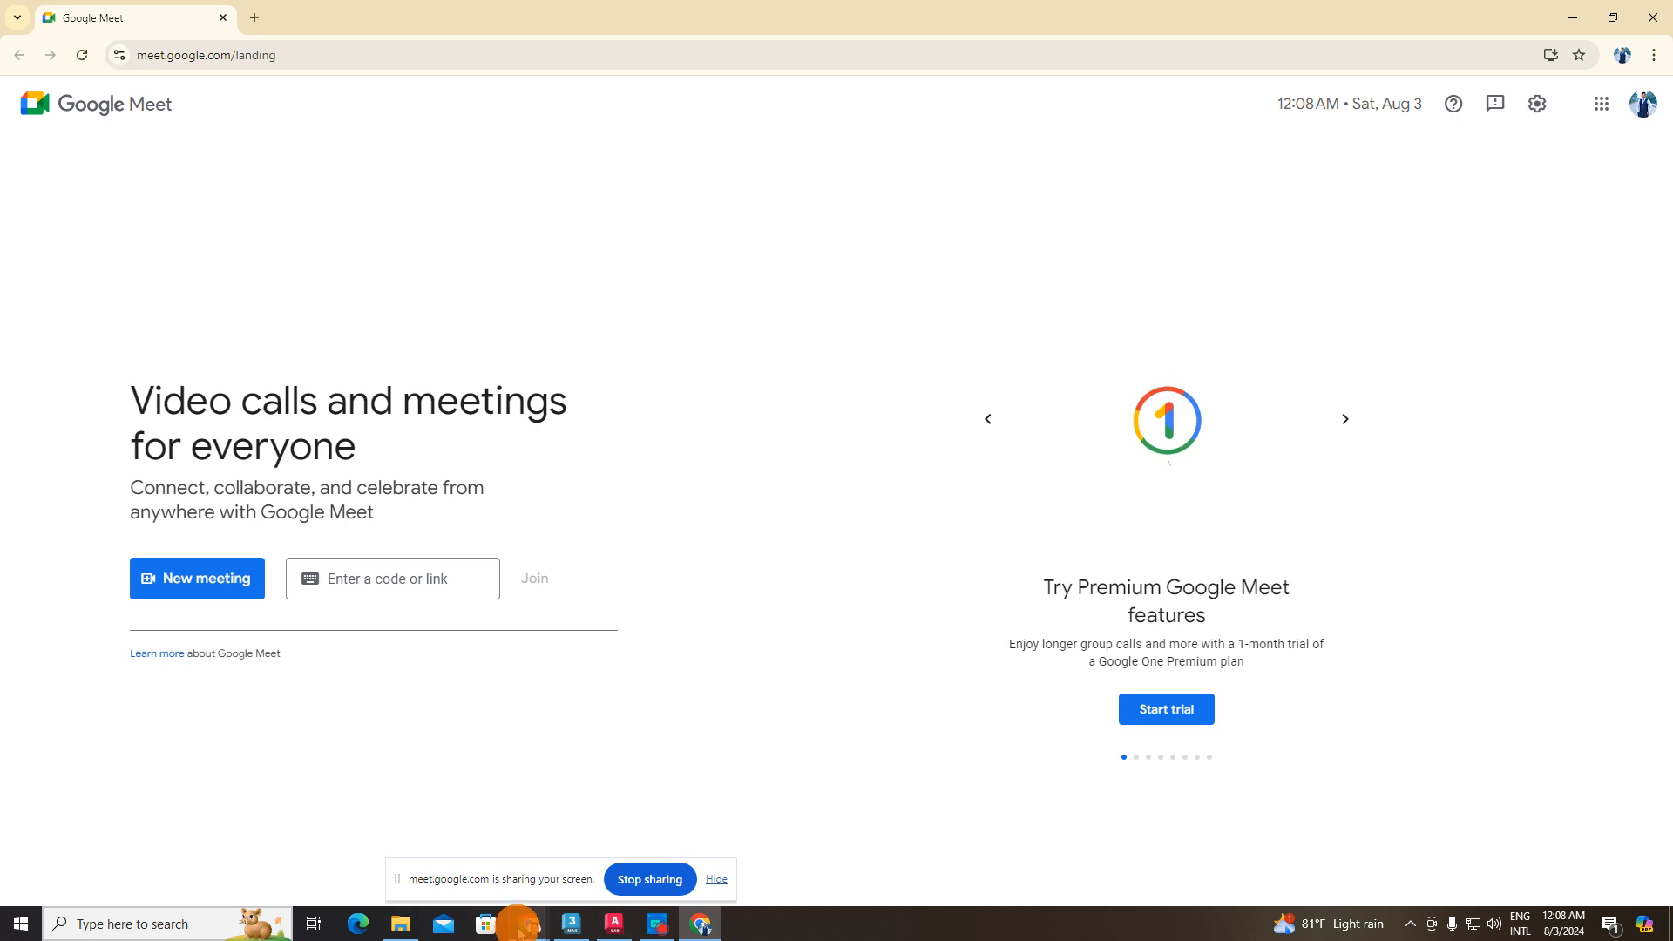
pyautogui.moveTo(530, 924)
pyautogui.click(434, 845)
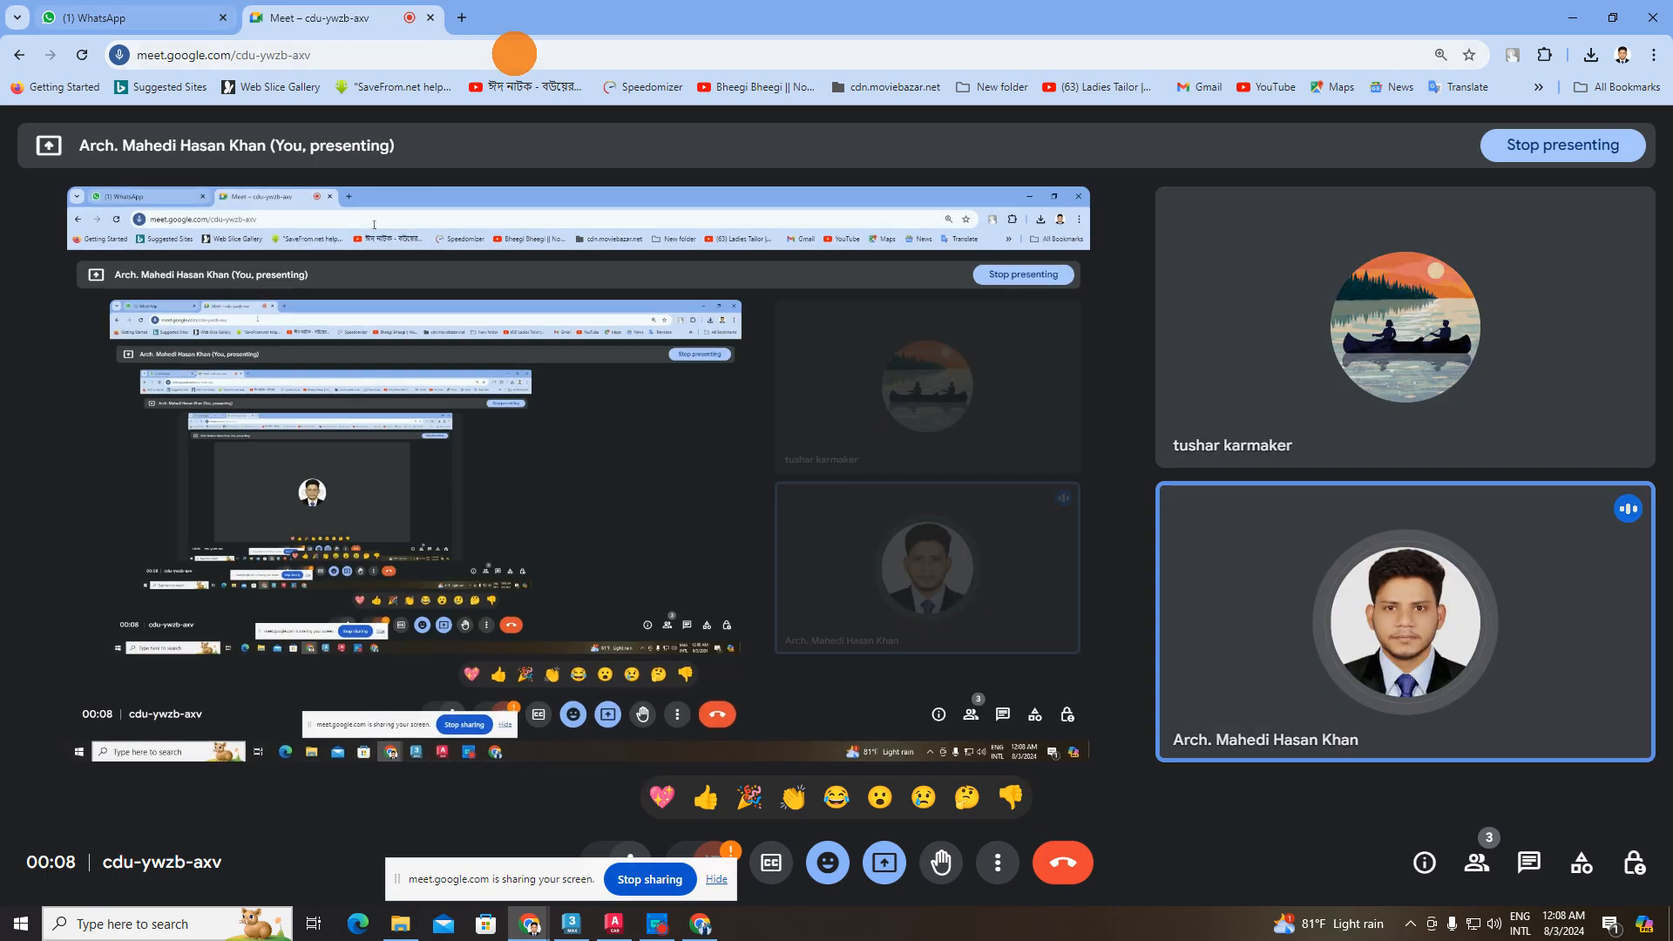
pyautogui.click(455, 18)
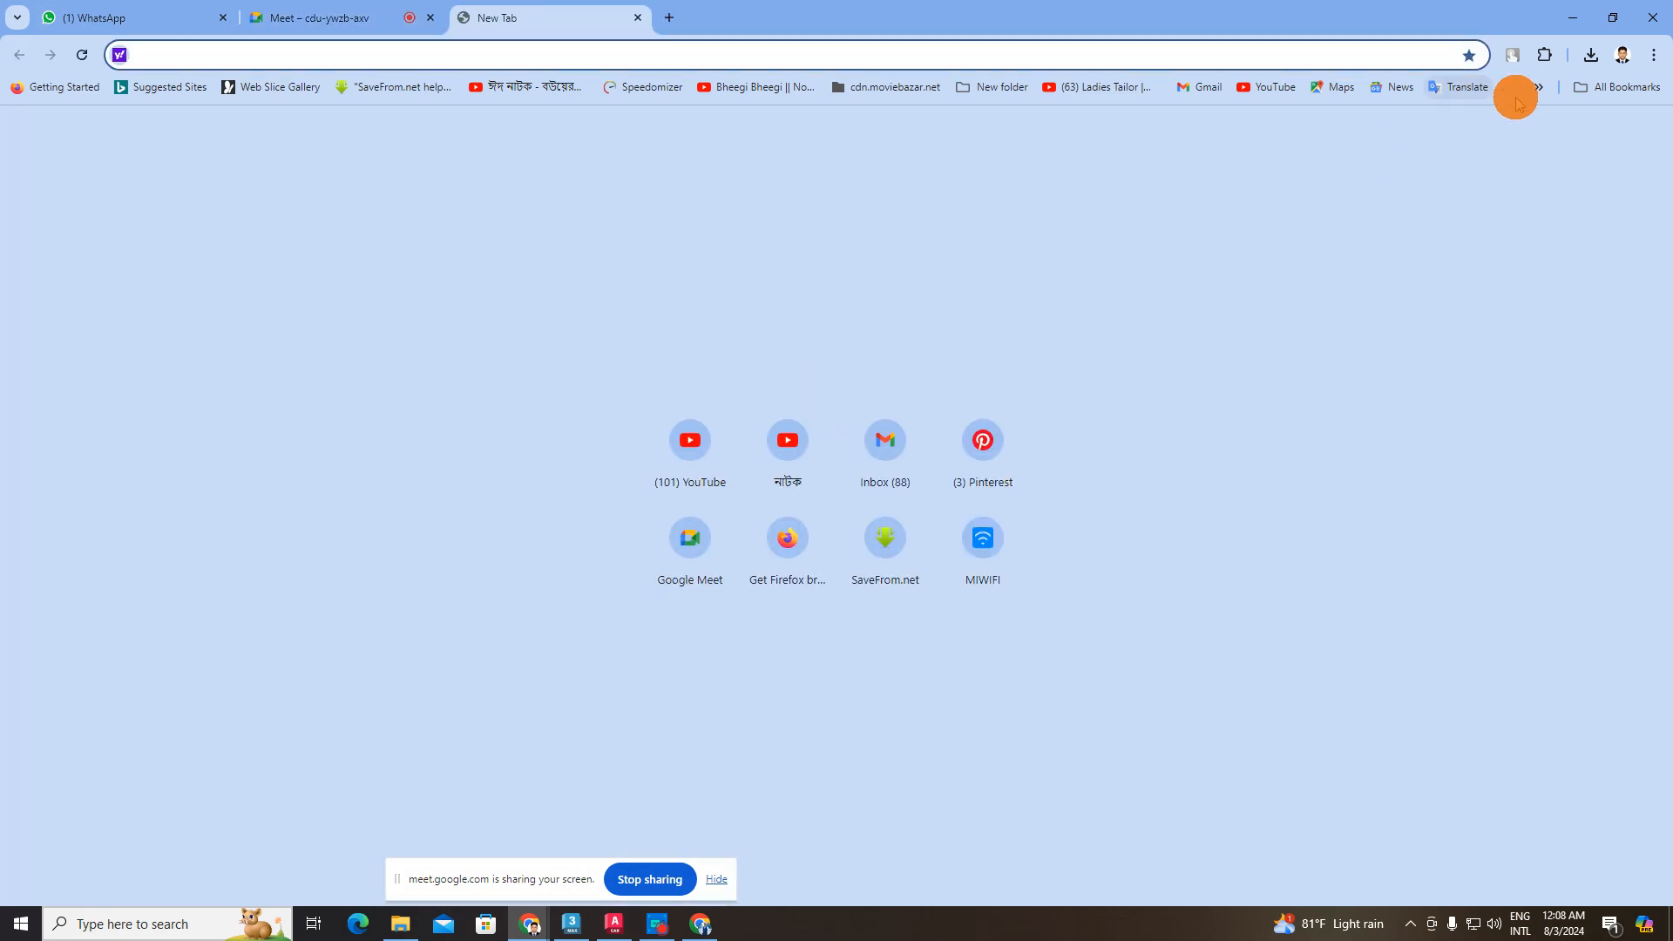
pyautogui.click(1538, 87)
pyautogui.click(1574, 19)
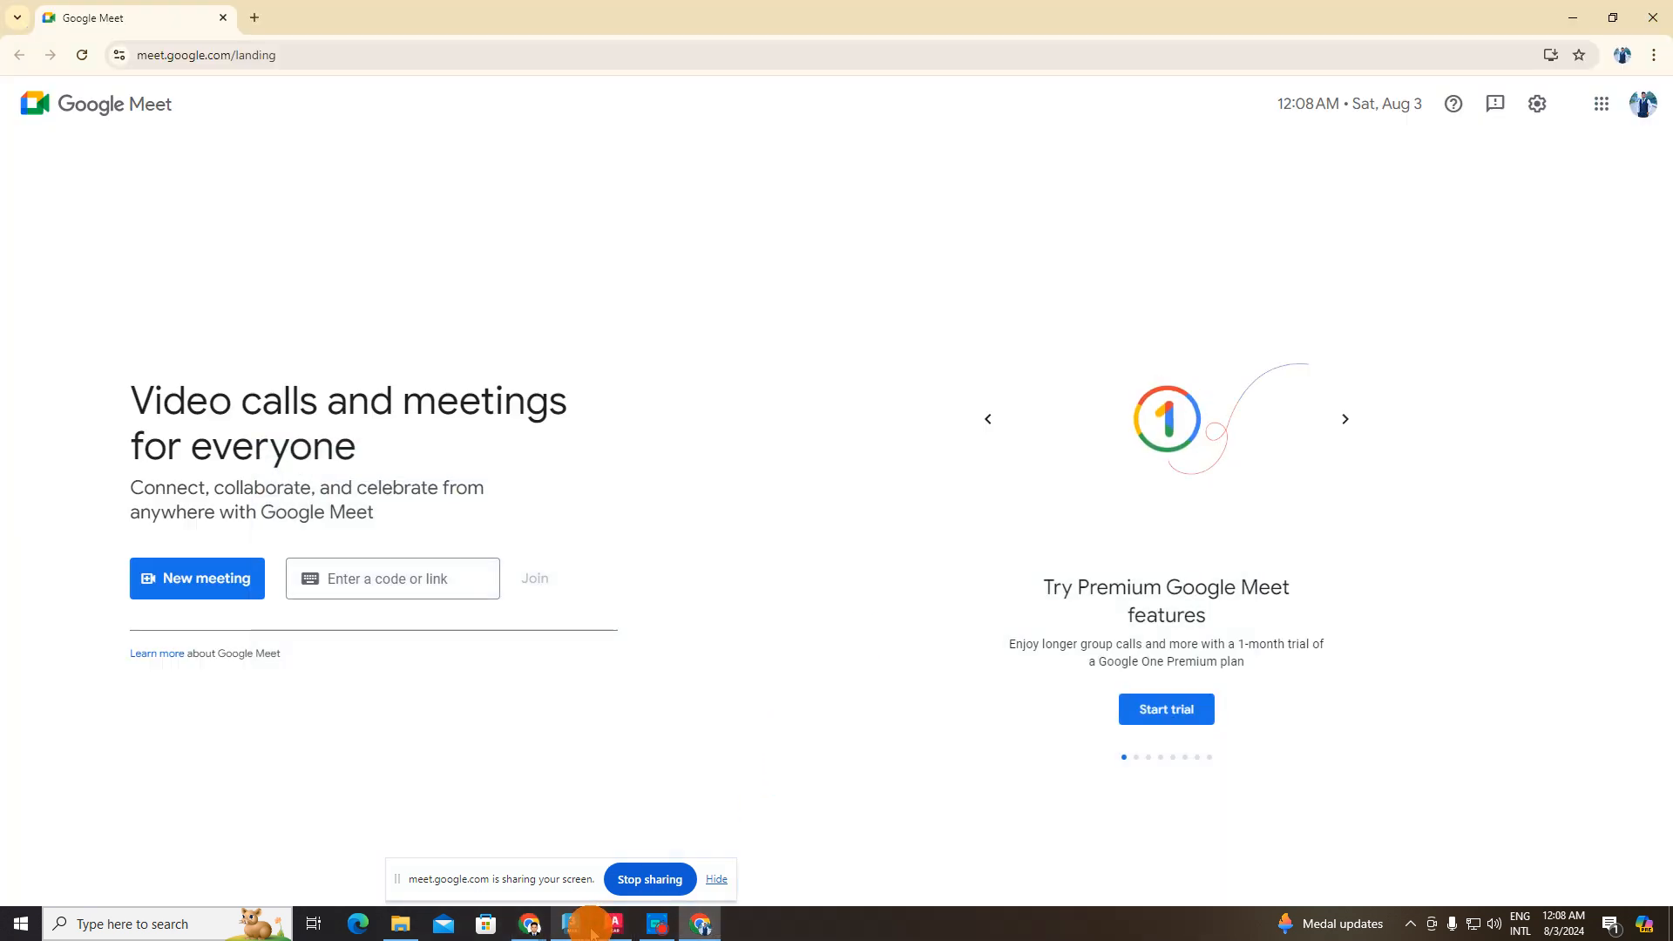
pyautogui.click(527, 922)
pyautogui.click(436, 849)
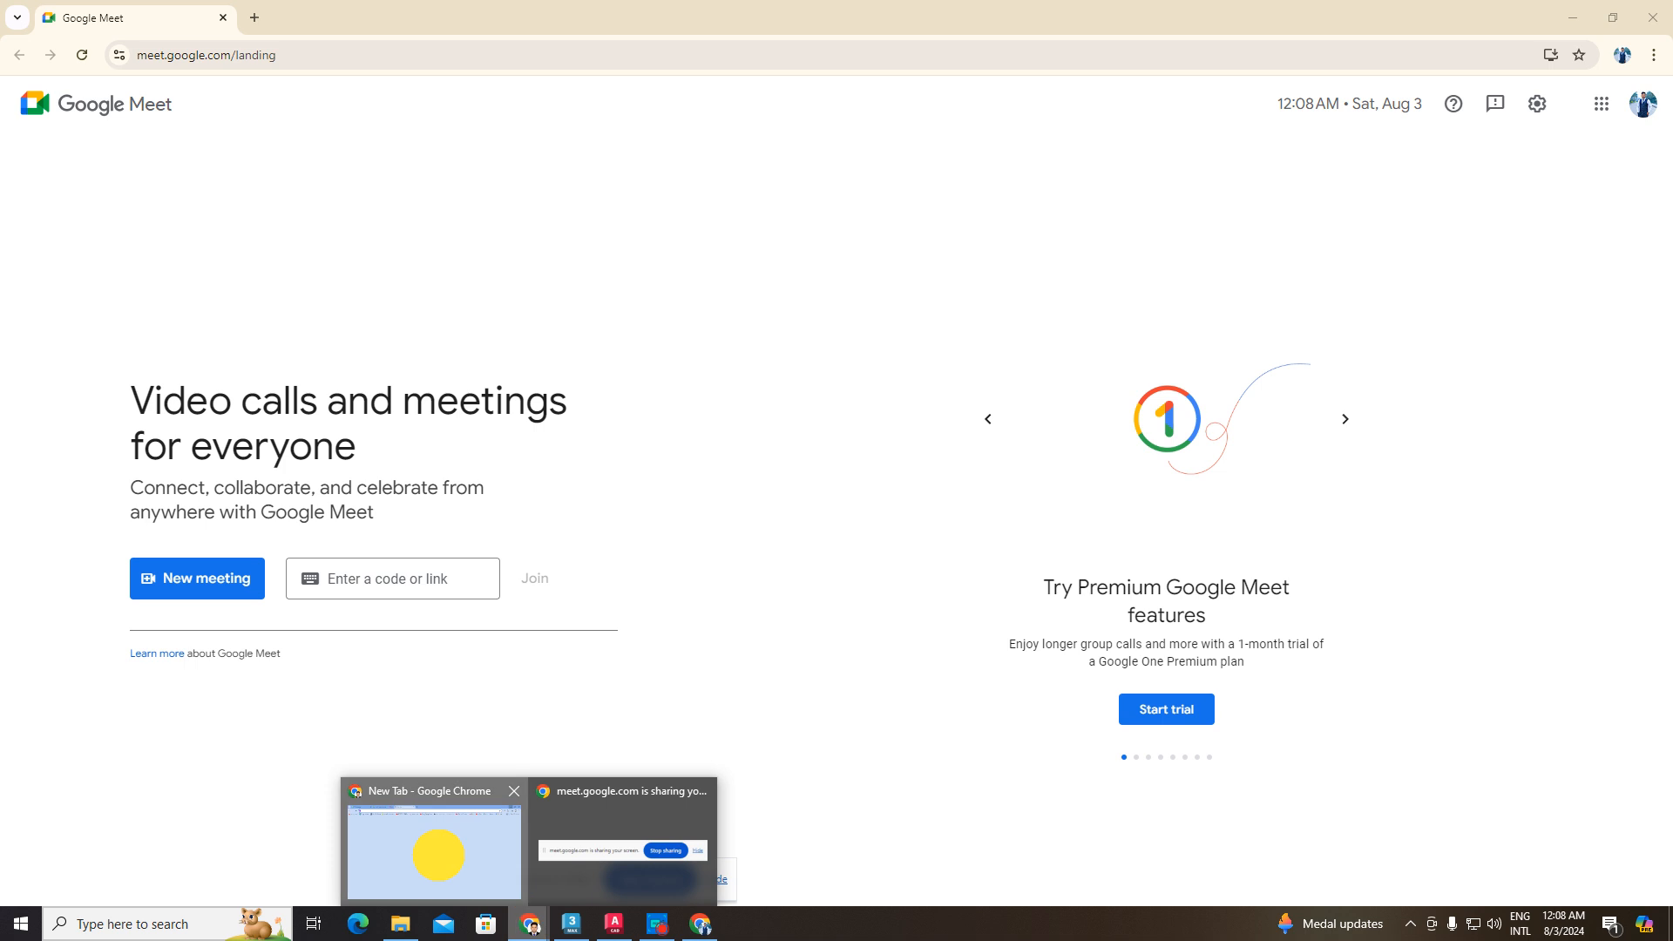
pyautogui.click(153, 10)
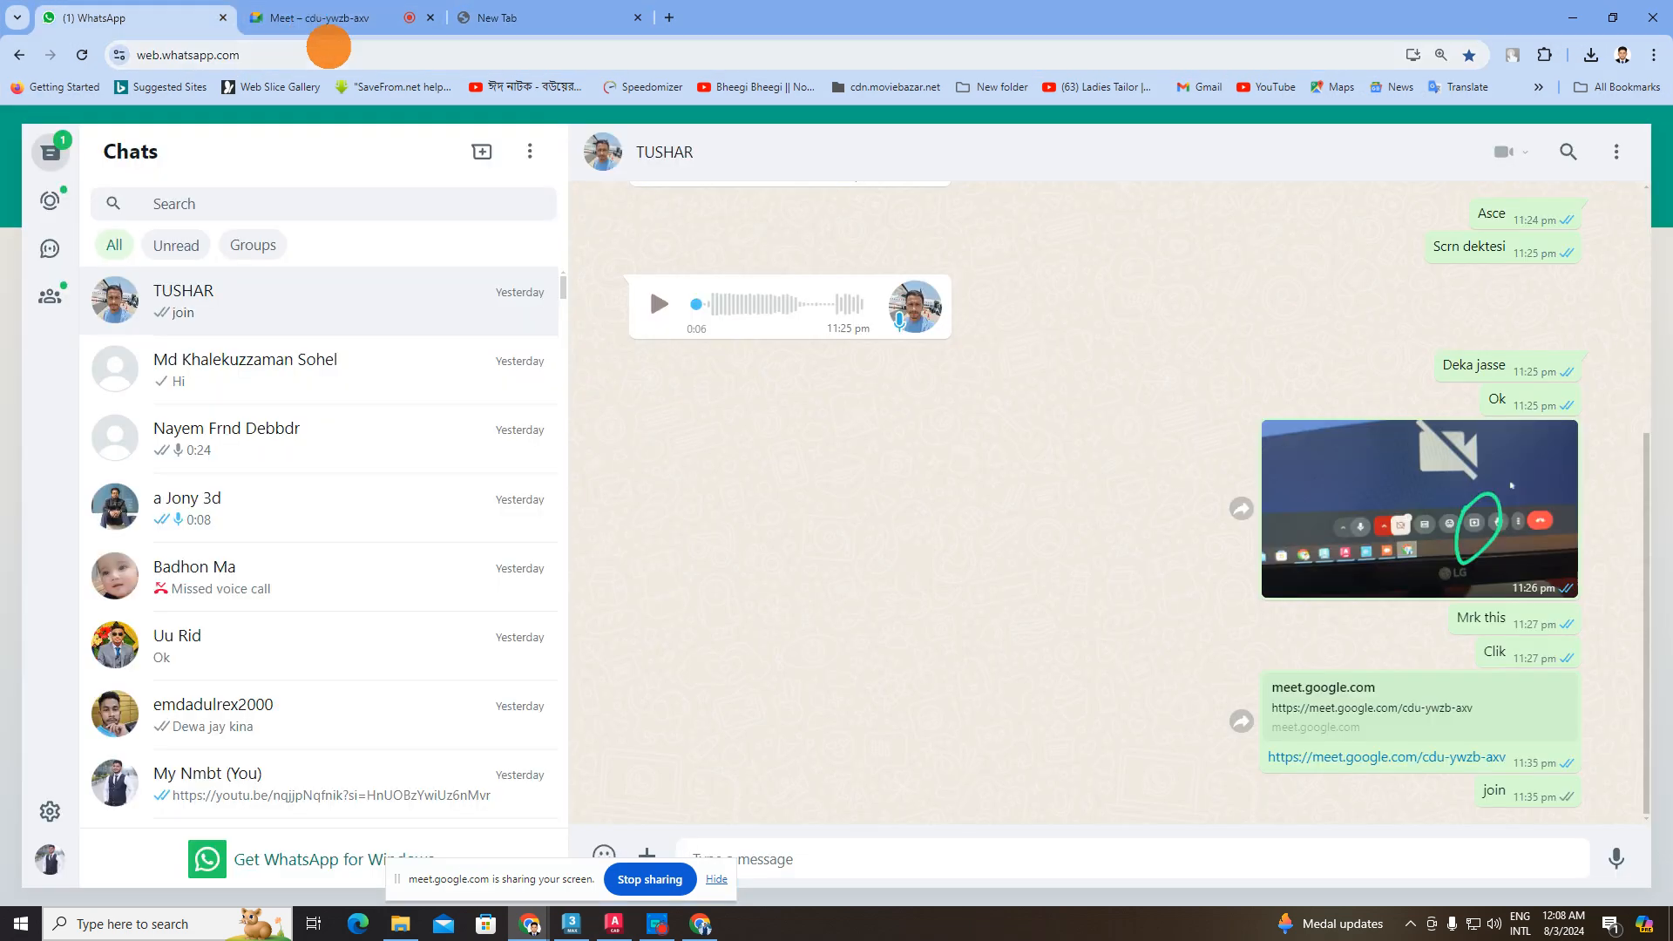
pyautogui.click(344, 14)
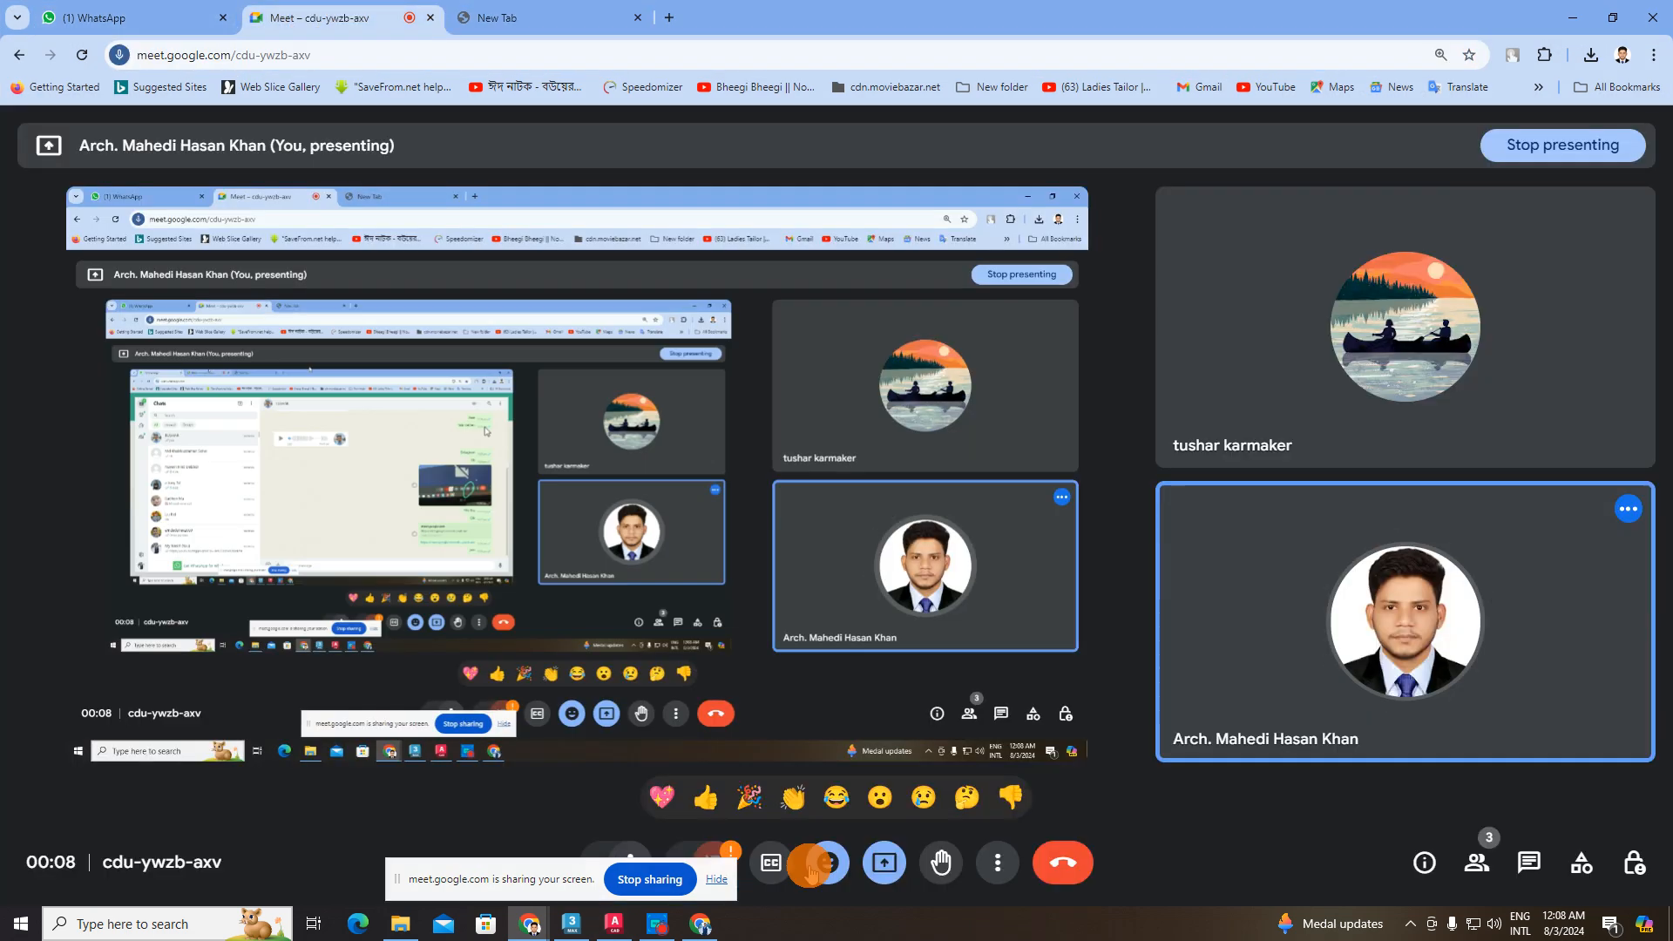
pyautogui.click(1573, 14)
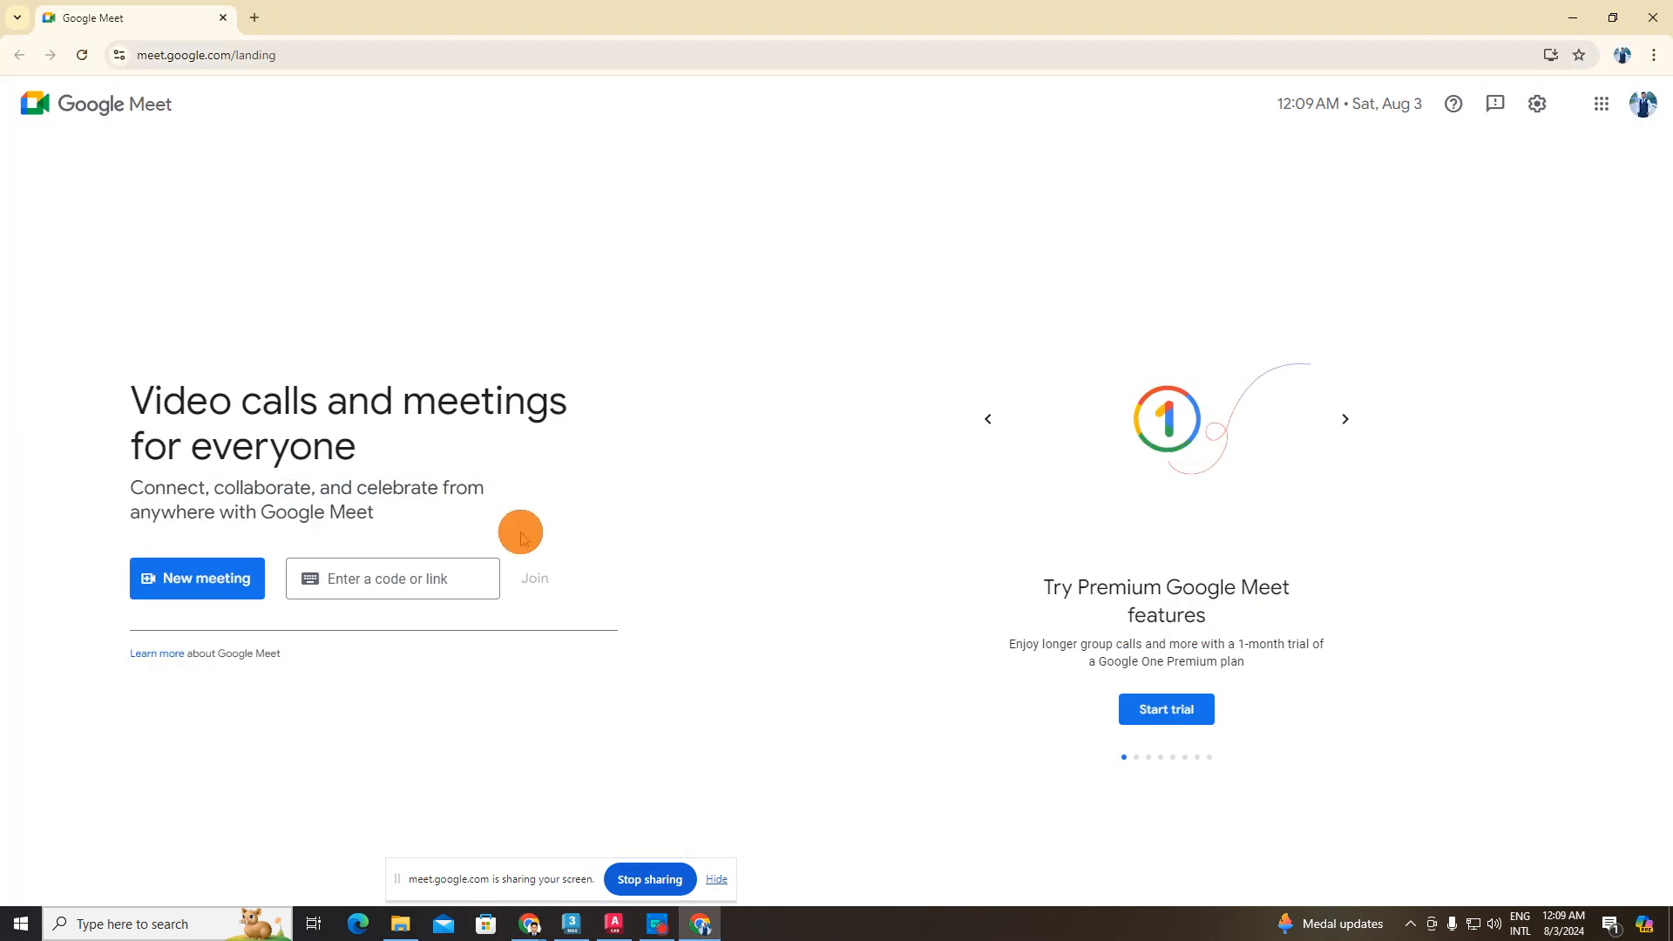
# - Switch to File Explorer and open the living room render with the grey sofa and wooden bookshelf from Downloads
pyautogui.click(409, 924)
pyautogui.scroll(-10, 689, 632)
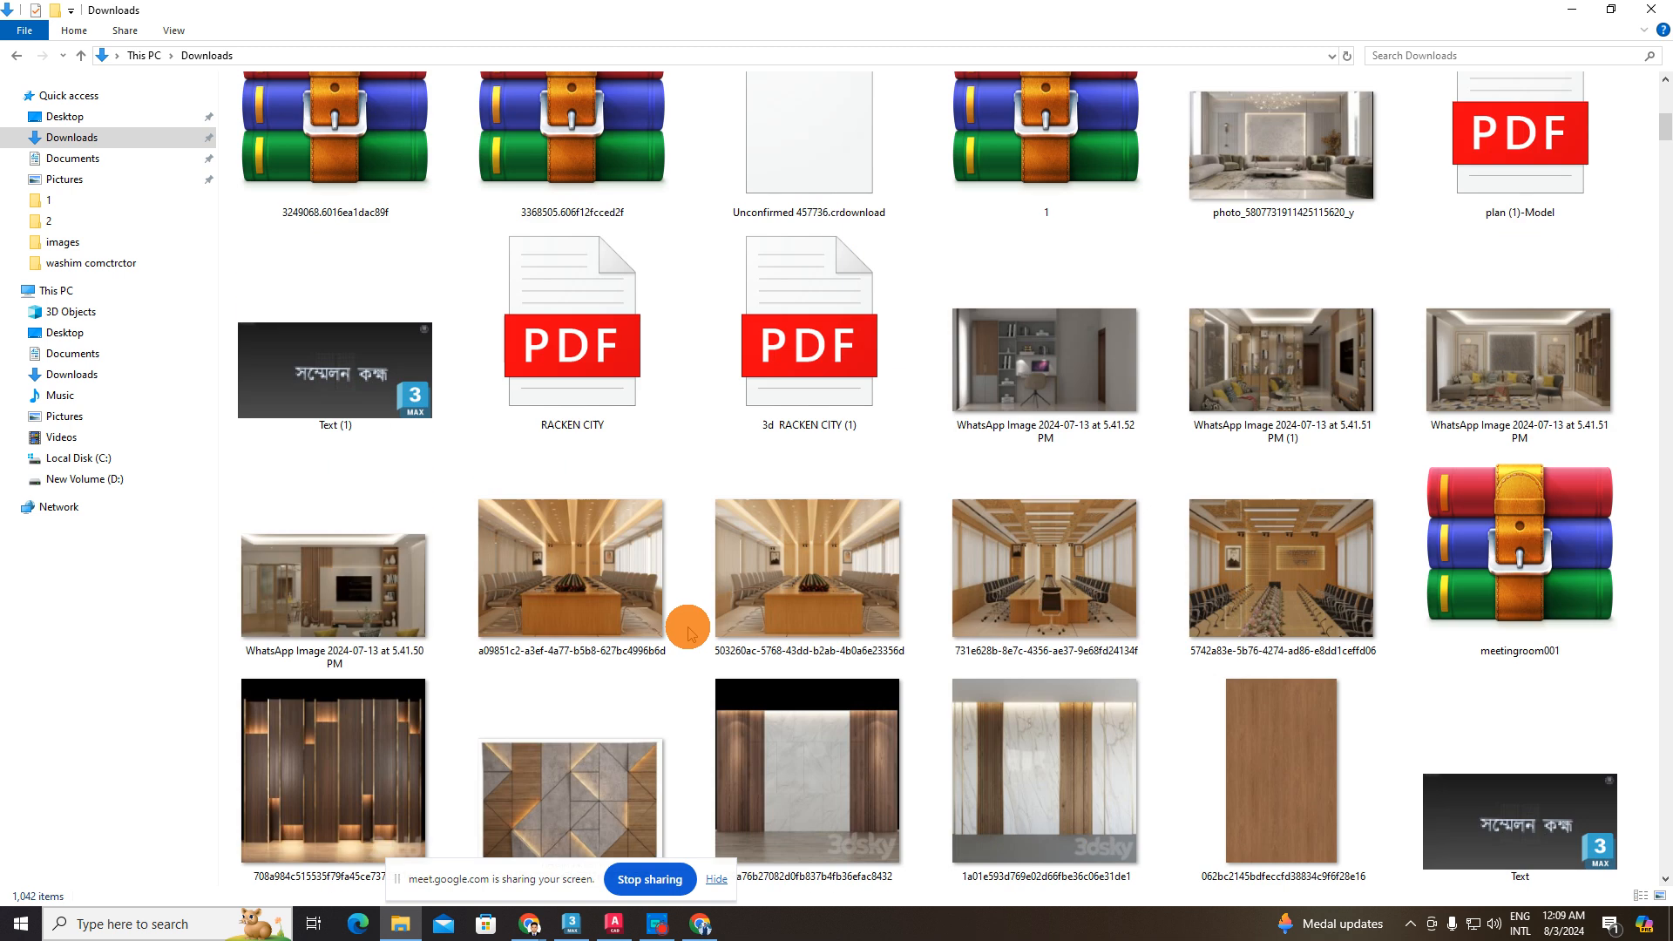
pyautogui.scroll(-5, 684, 625)
pyautogui.scroll(8, 684, 625)
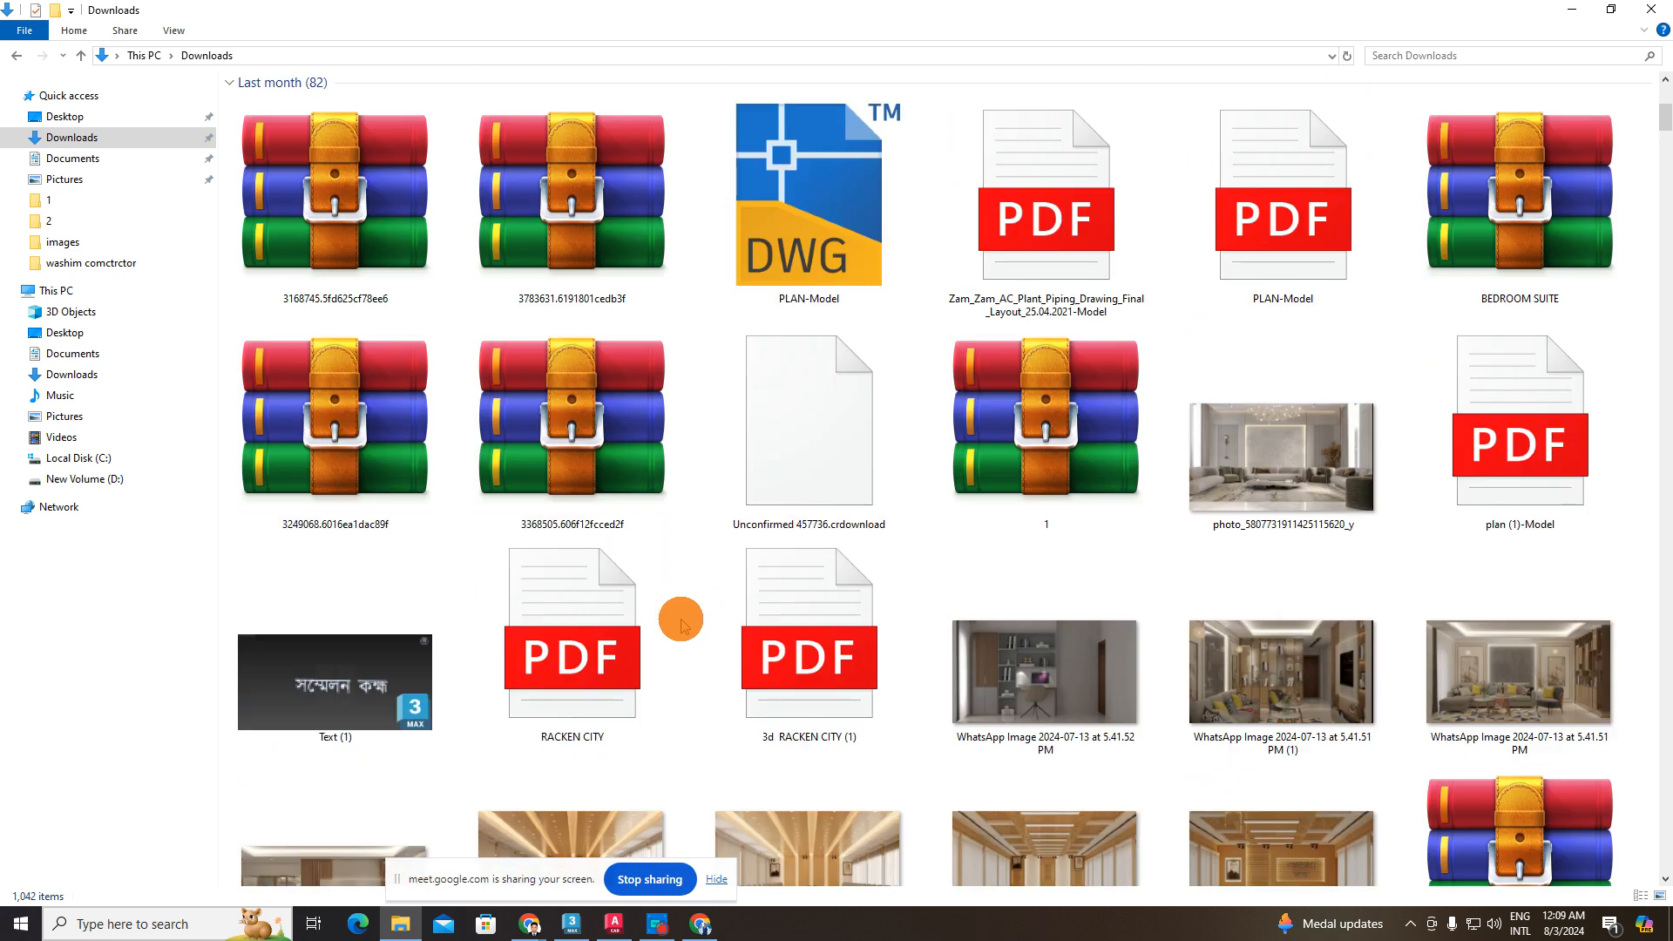
pyautogui.scroll(-3, 684, 625)
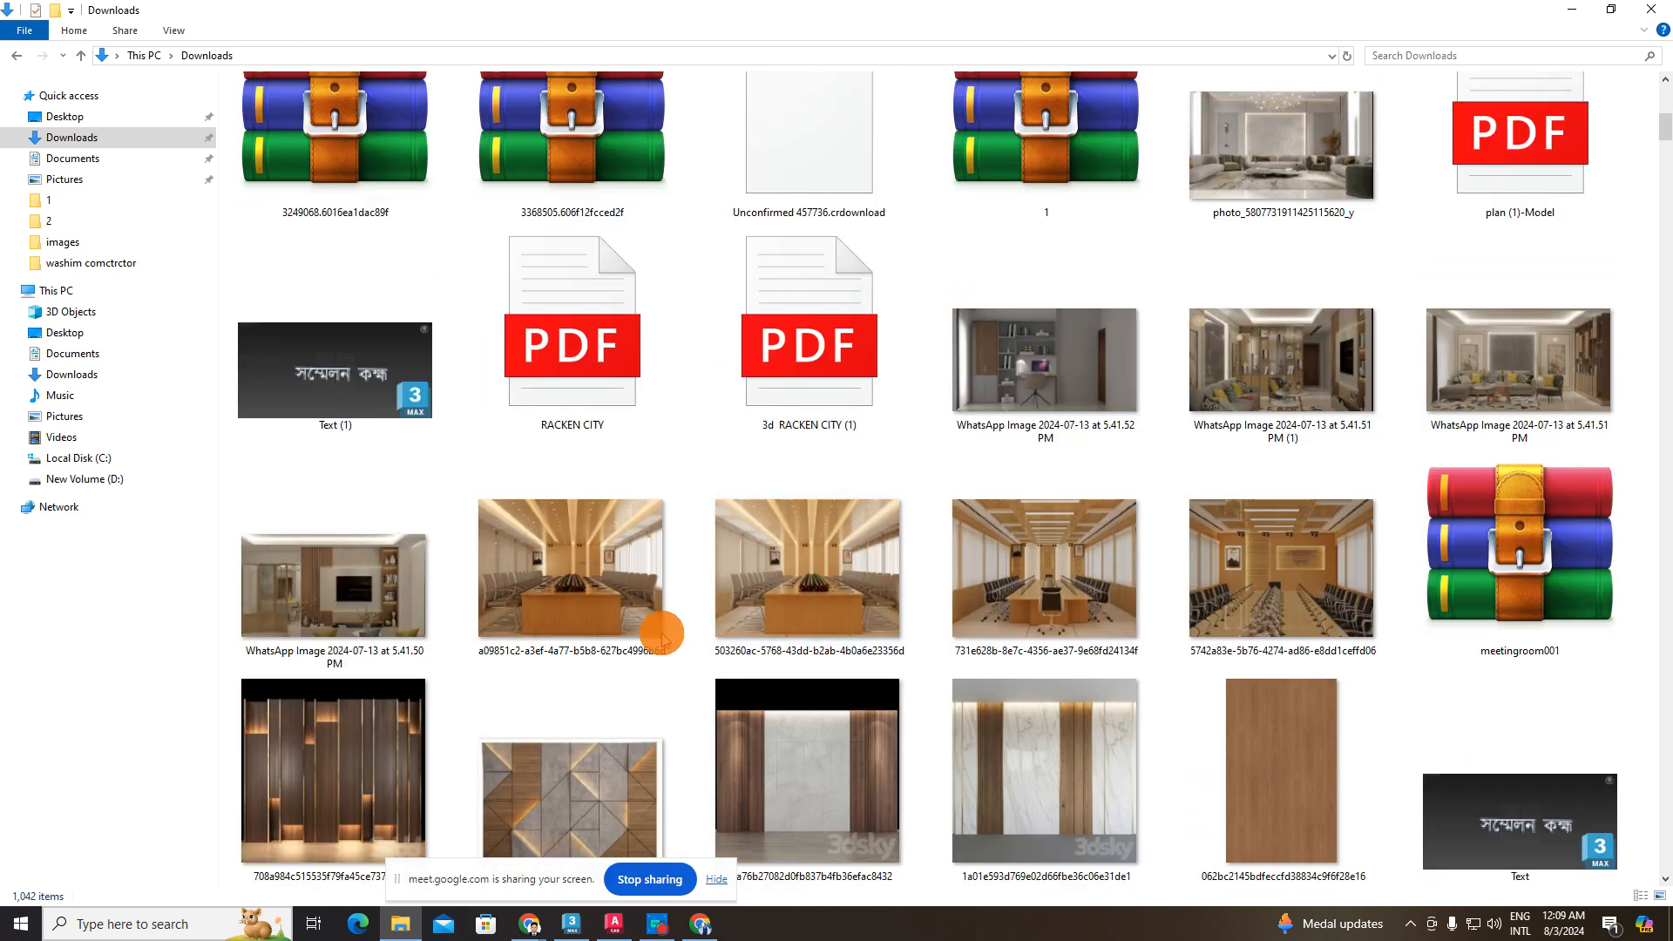
pyautogui.doubleClick(1490, 375)
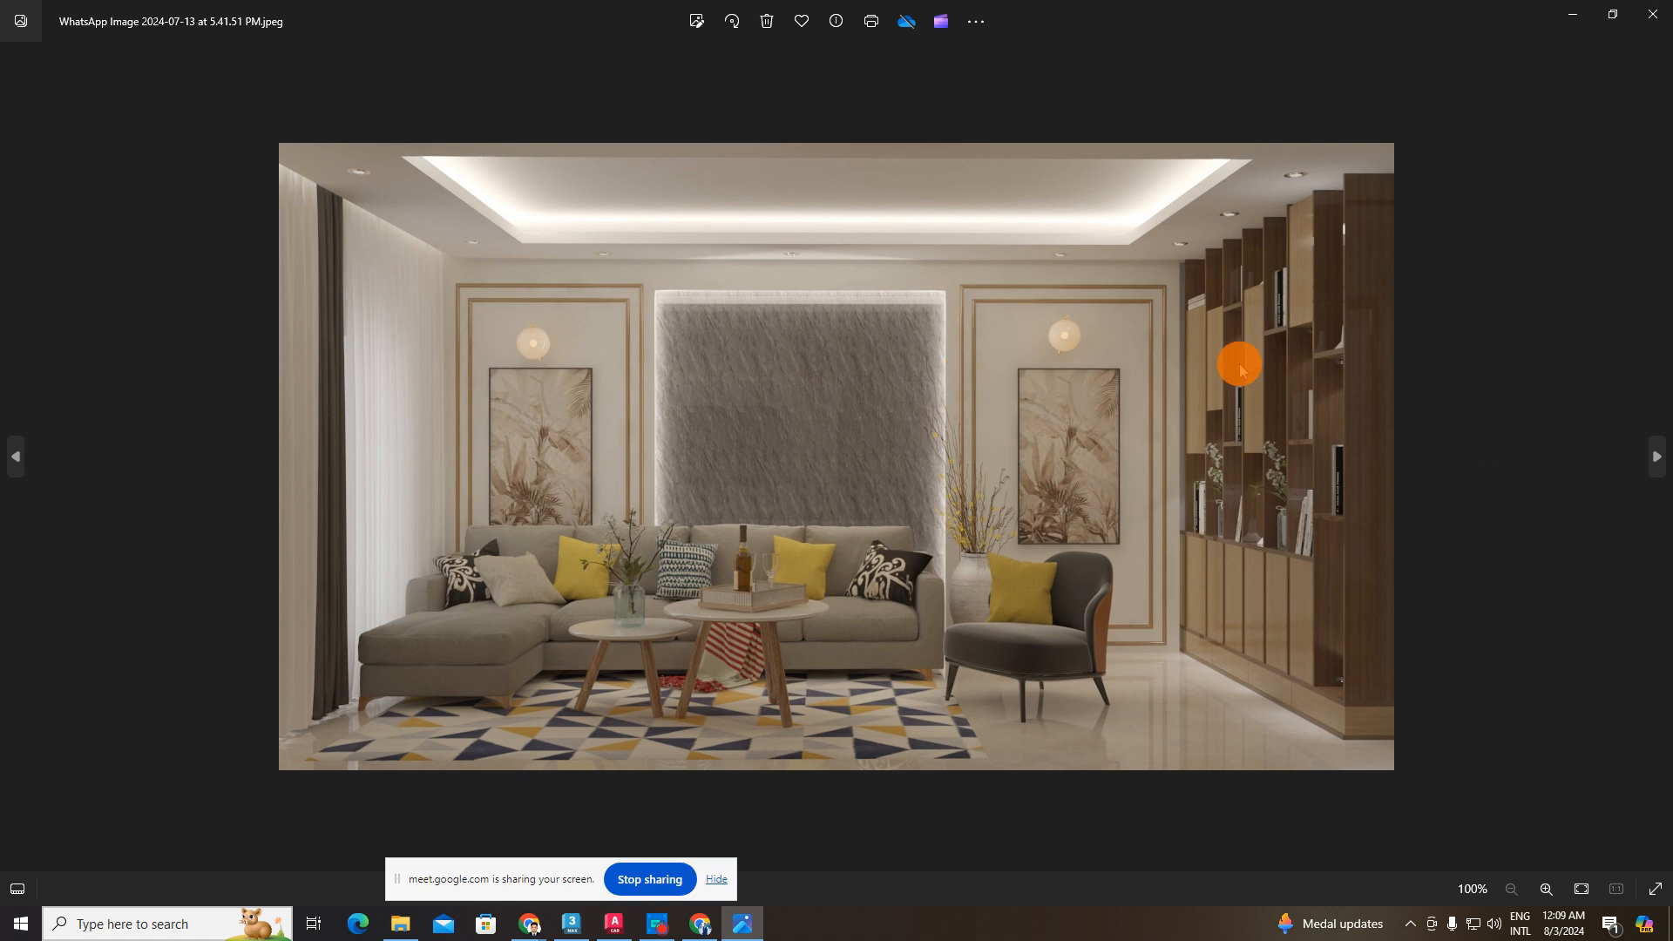
# - View the living room photo with the chandelier and floral wall panel from Downloads at full window size, and close it
pyautogui.moveTo(1525, 8); pyautogui.dragTo(1375, 777)
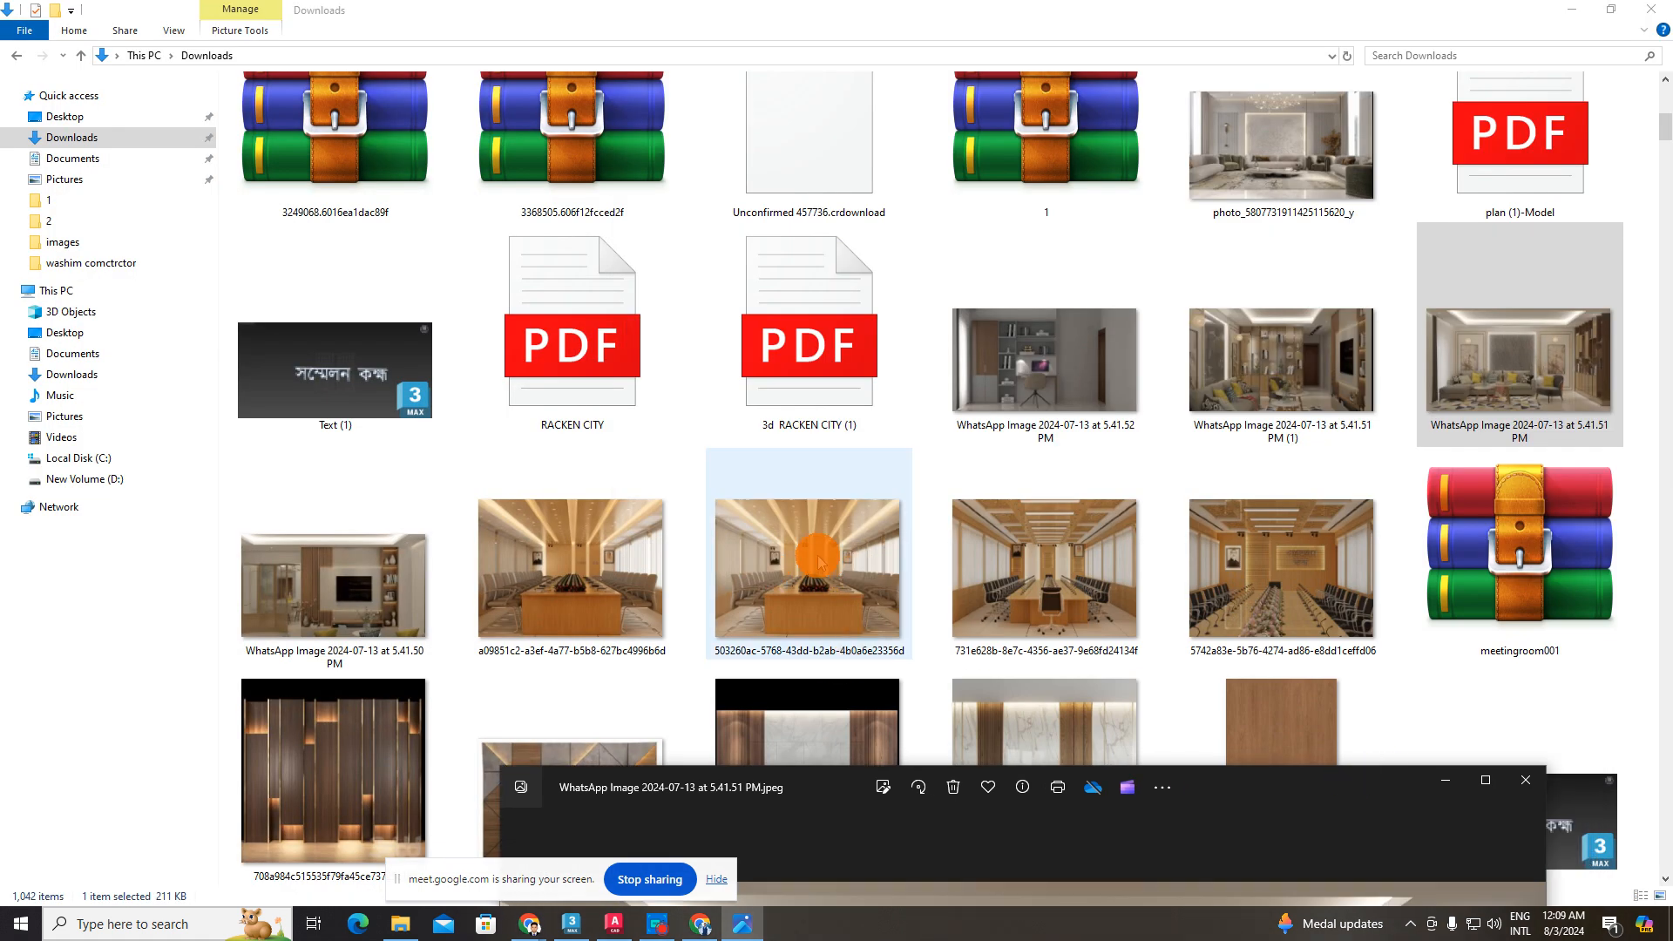
pyautogui.click(959, 523)
pyautogui.doubleClick(1273, 187)
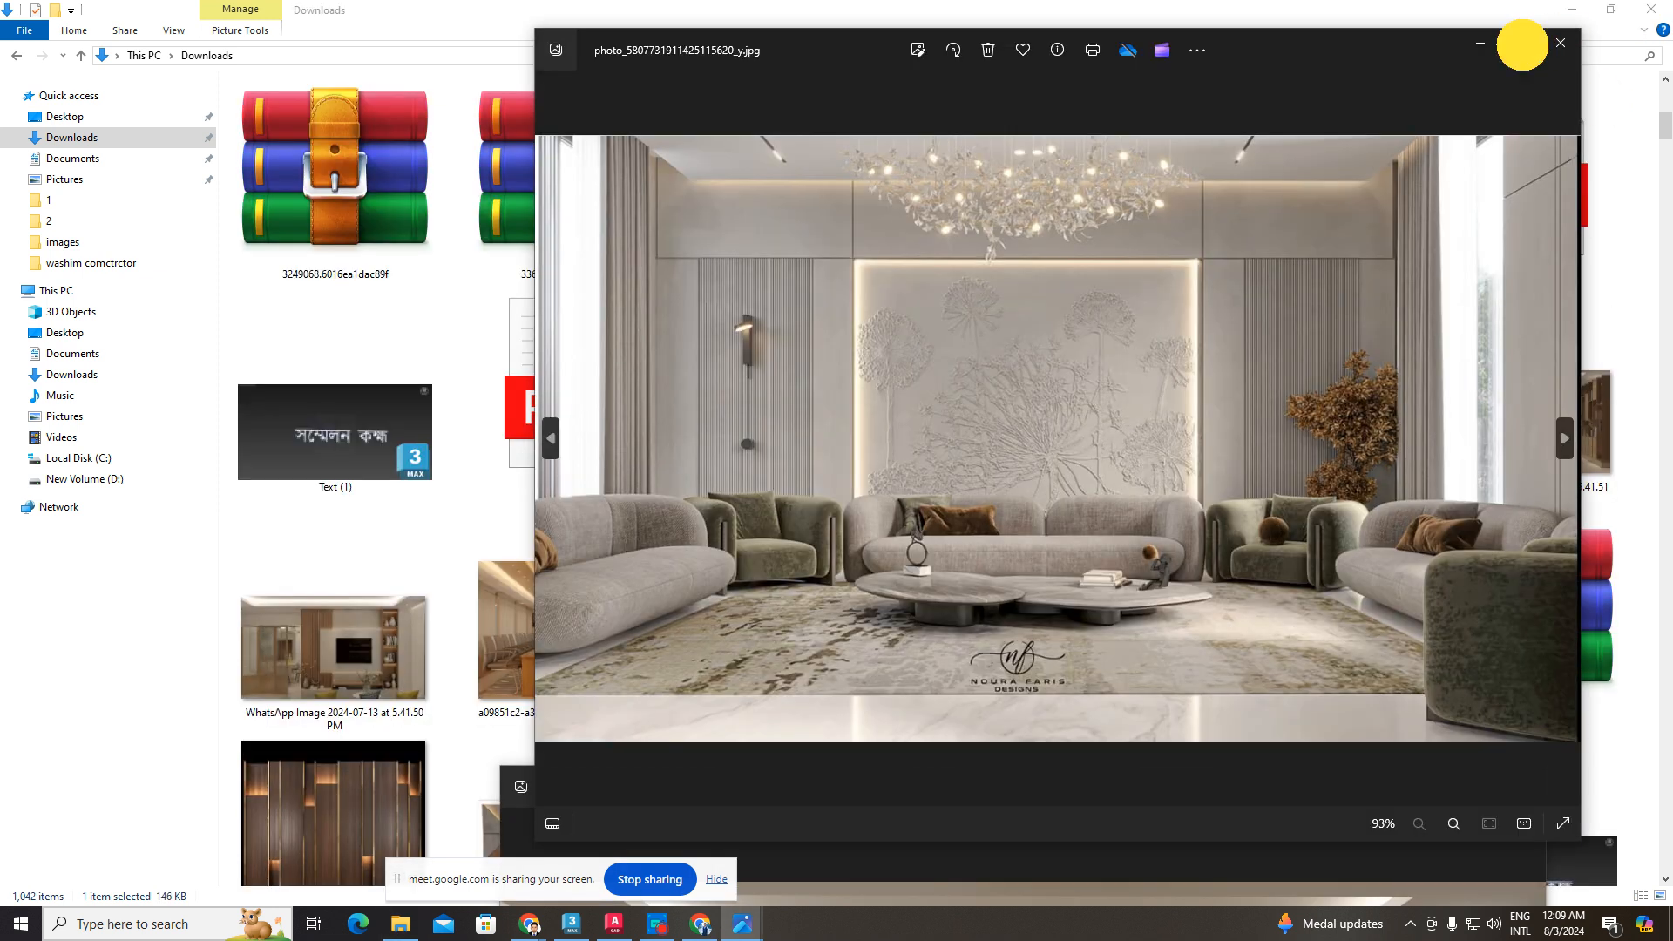
pyautogui.click(1521, 43)
pyautogui.scroll(2, 861, 449)
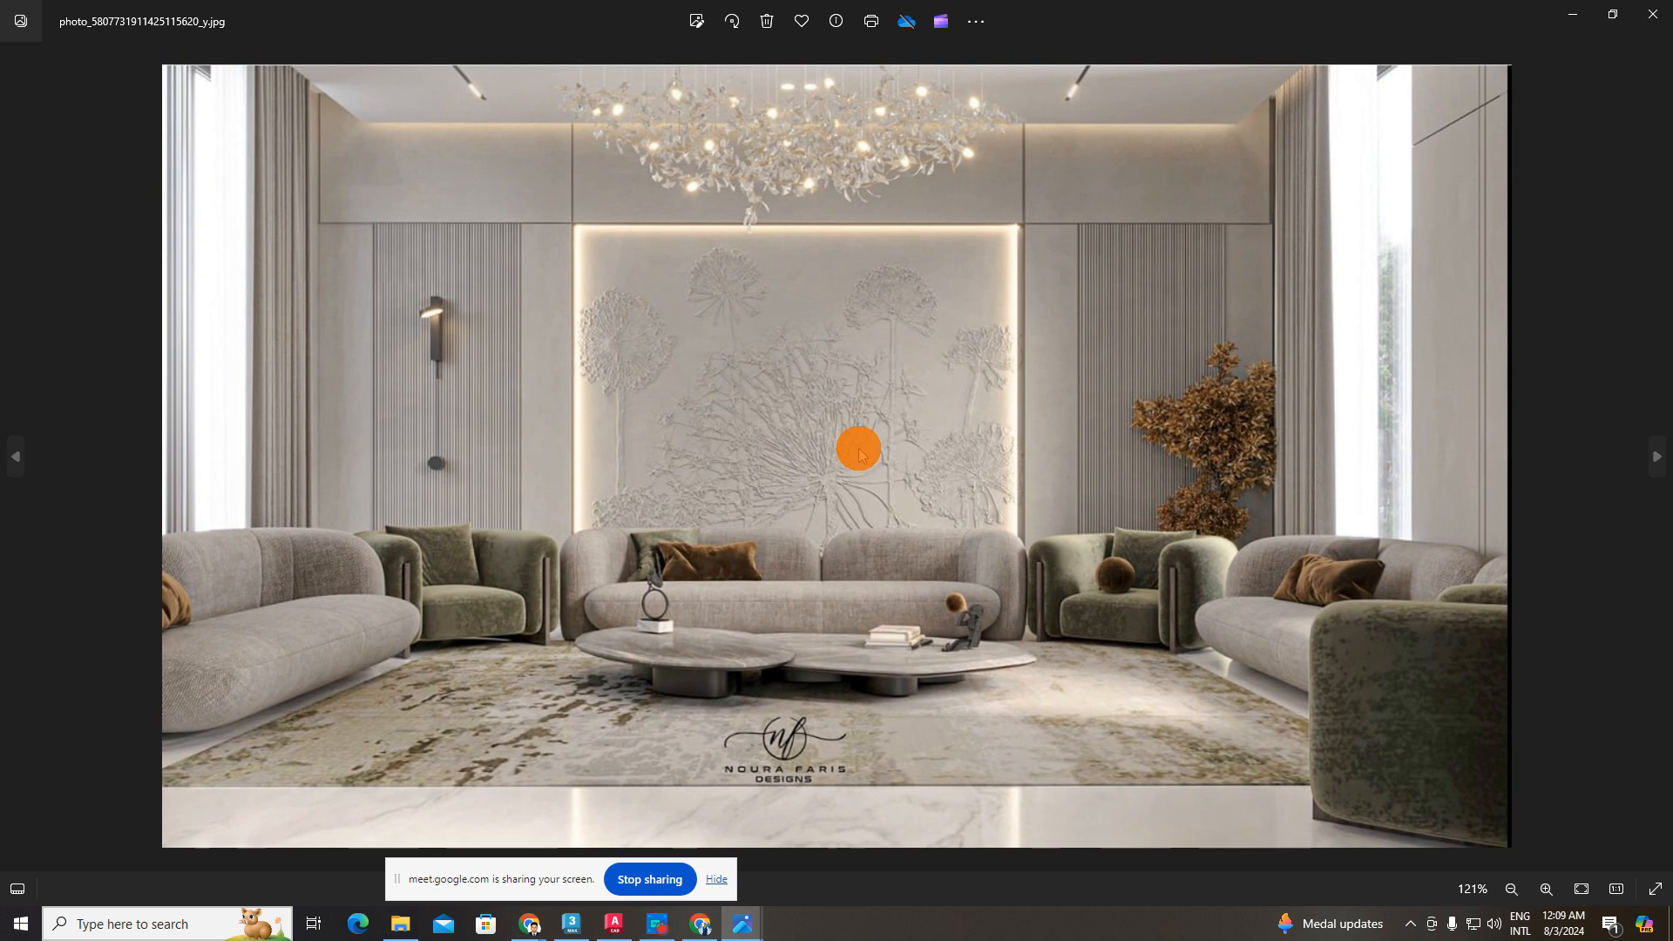
pyautogui.scroll(-2, 863, 450)
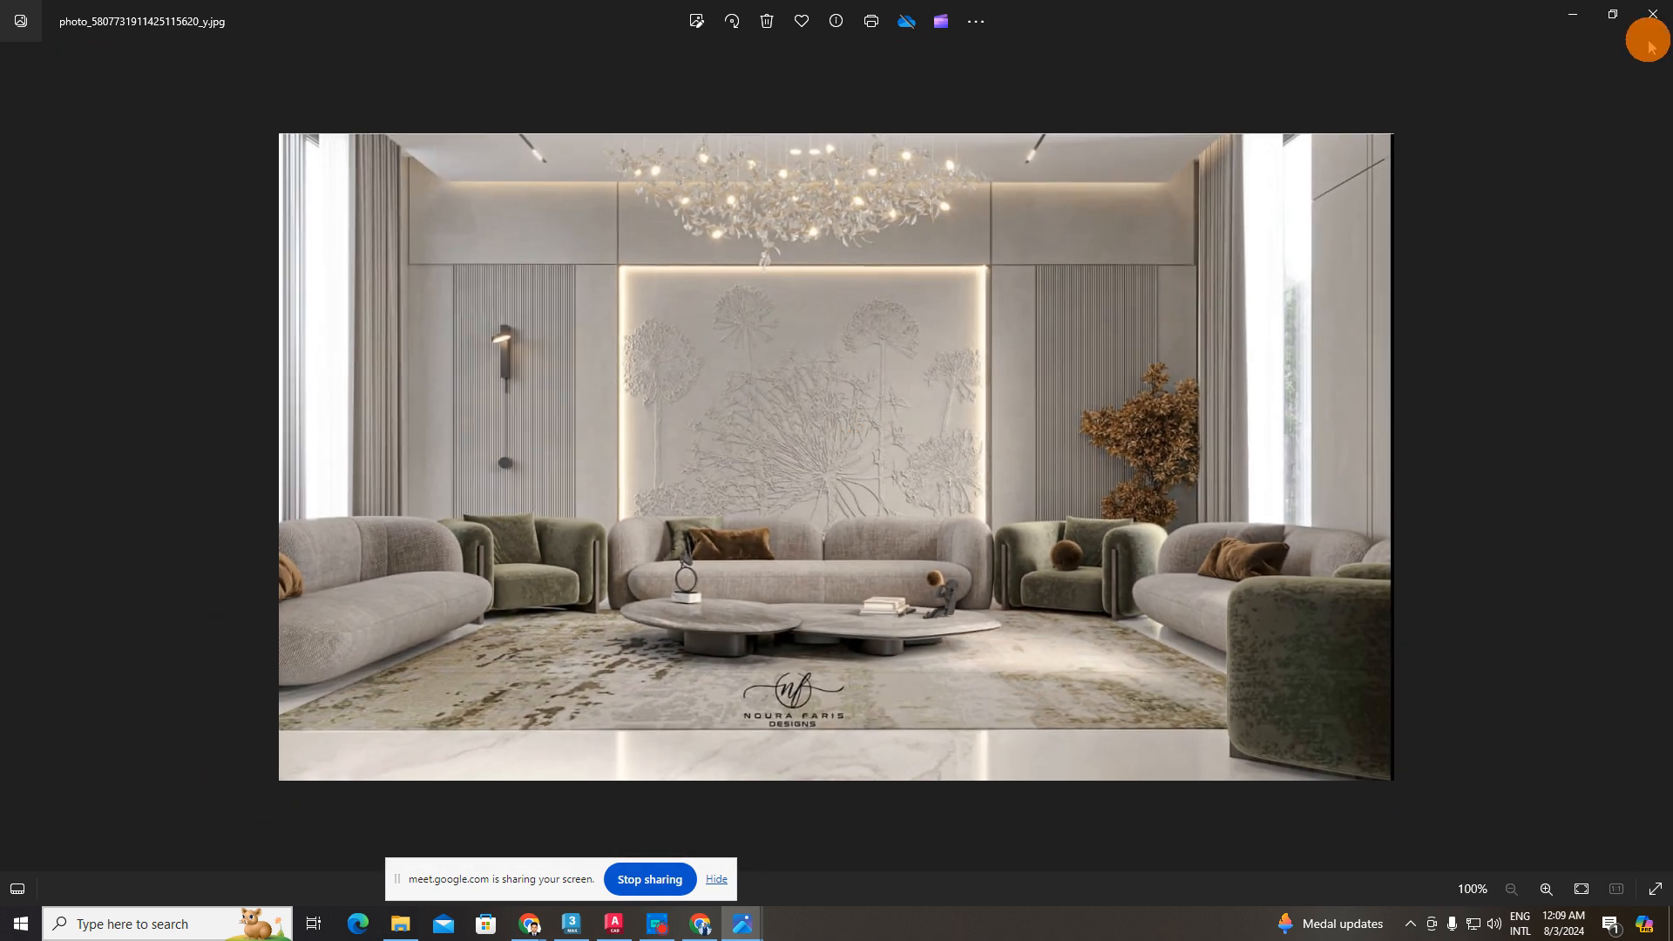
pyautogui.click(1557, 26)
# - Open the wood-panelled conference room render from Downloads at full window size and compare it with the neighbouring meeting room renders
pyautogui.scroll(-4, 1009, 441)
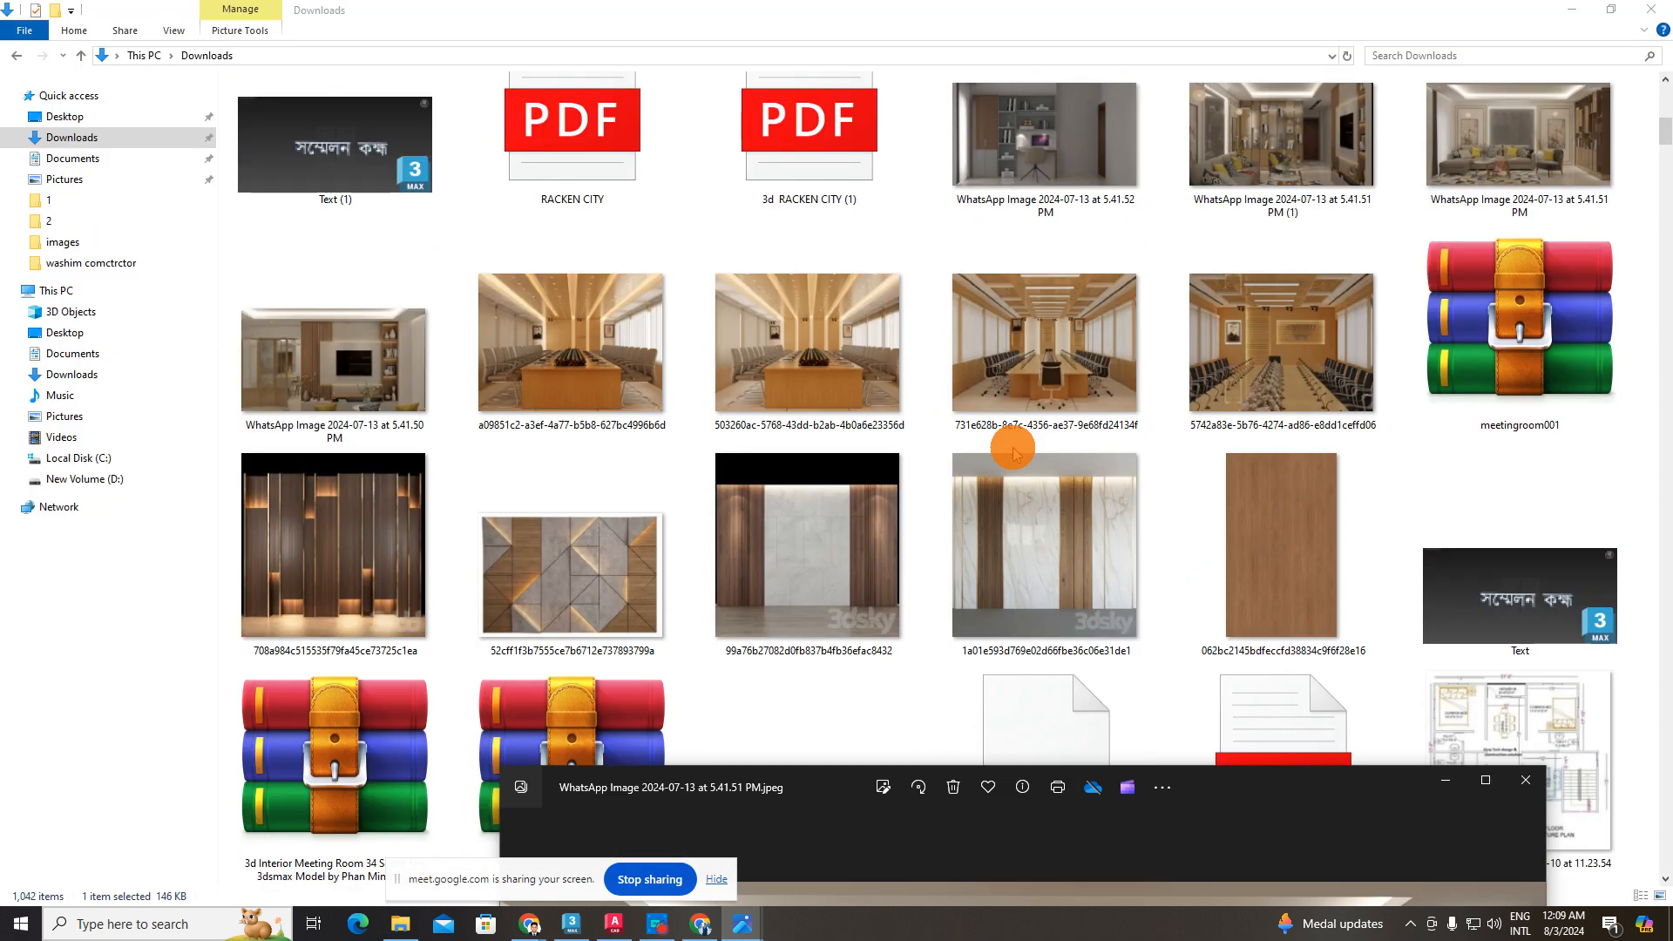
pyautogui.doubleClick(627, 348)
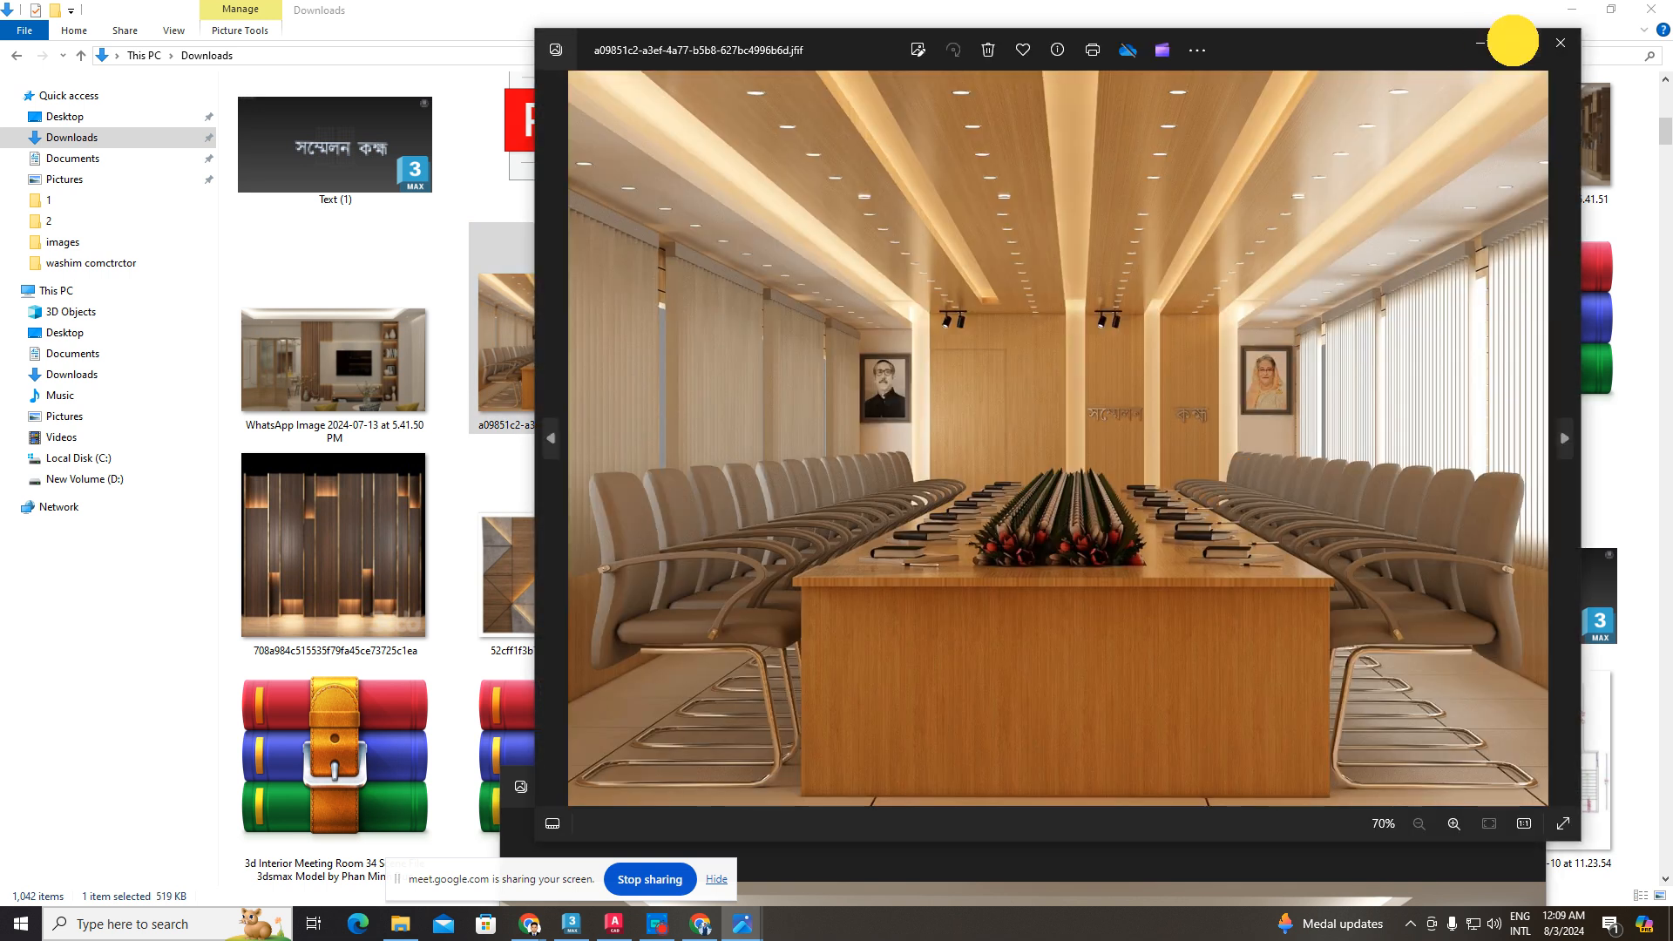
pyautogui.click(1520, 42)
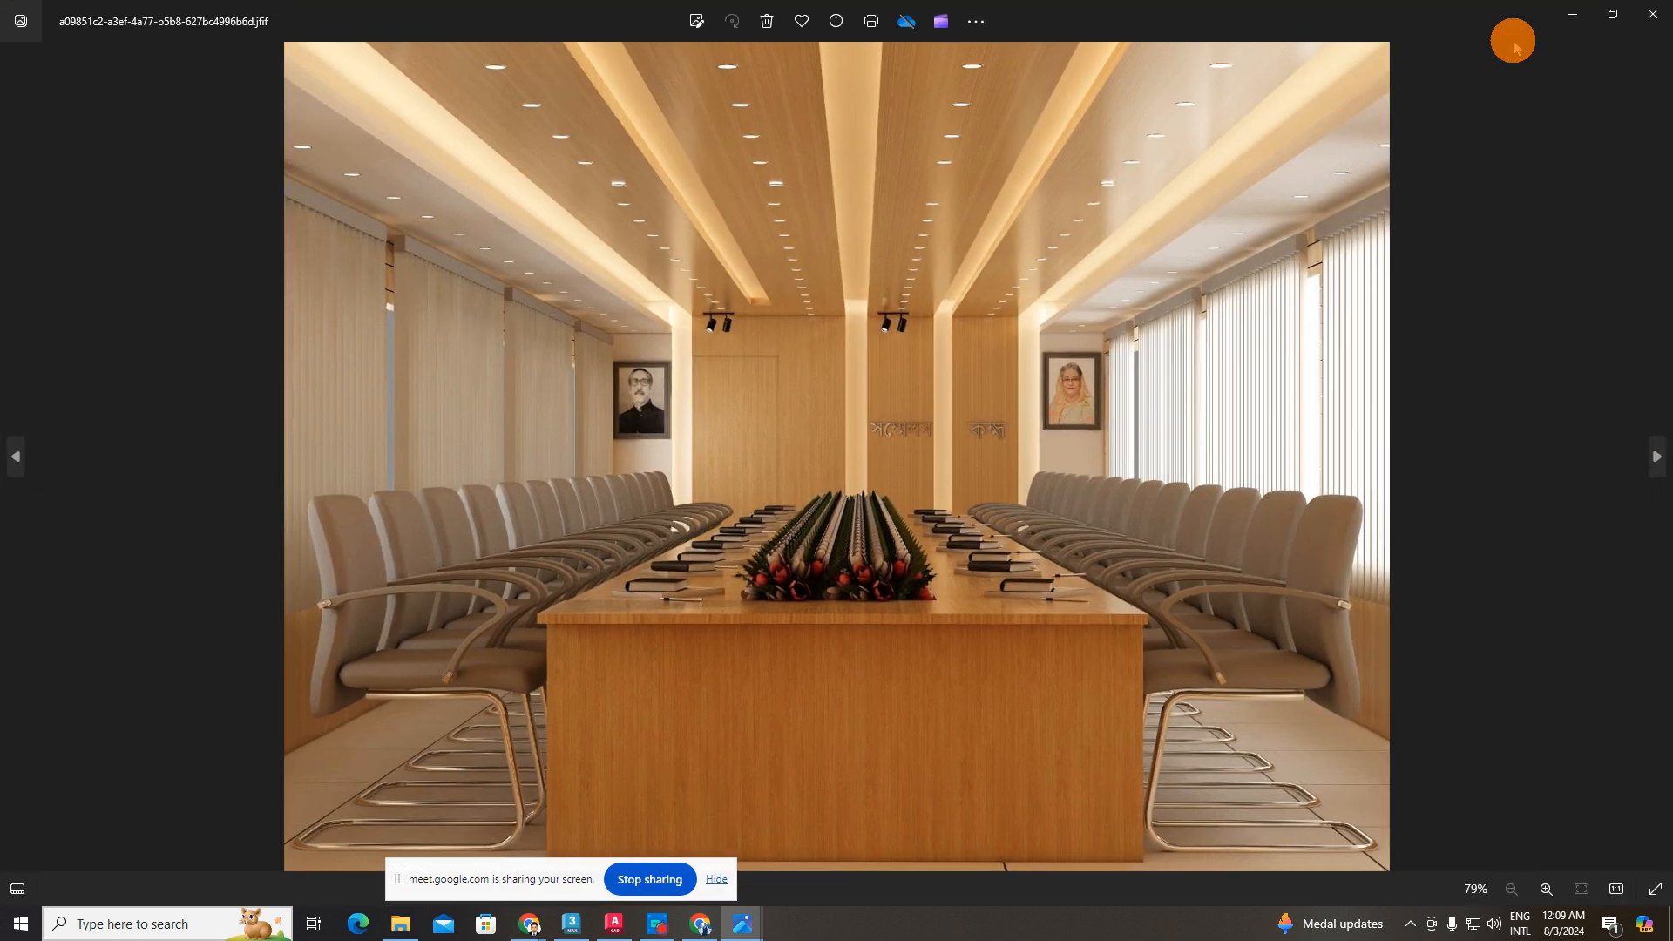
pyautogui.click(1656, 455)
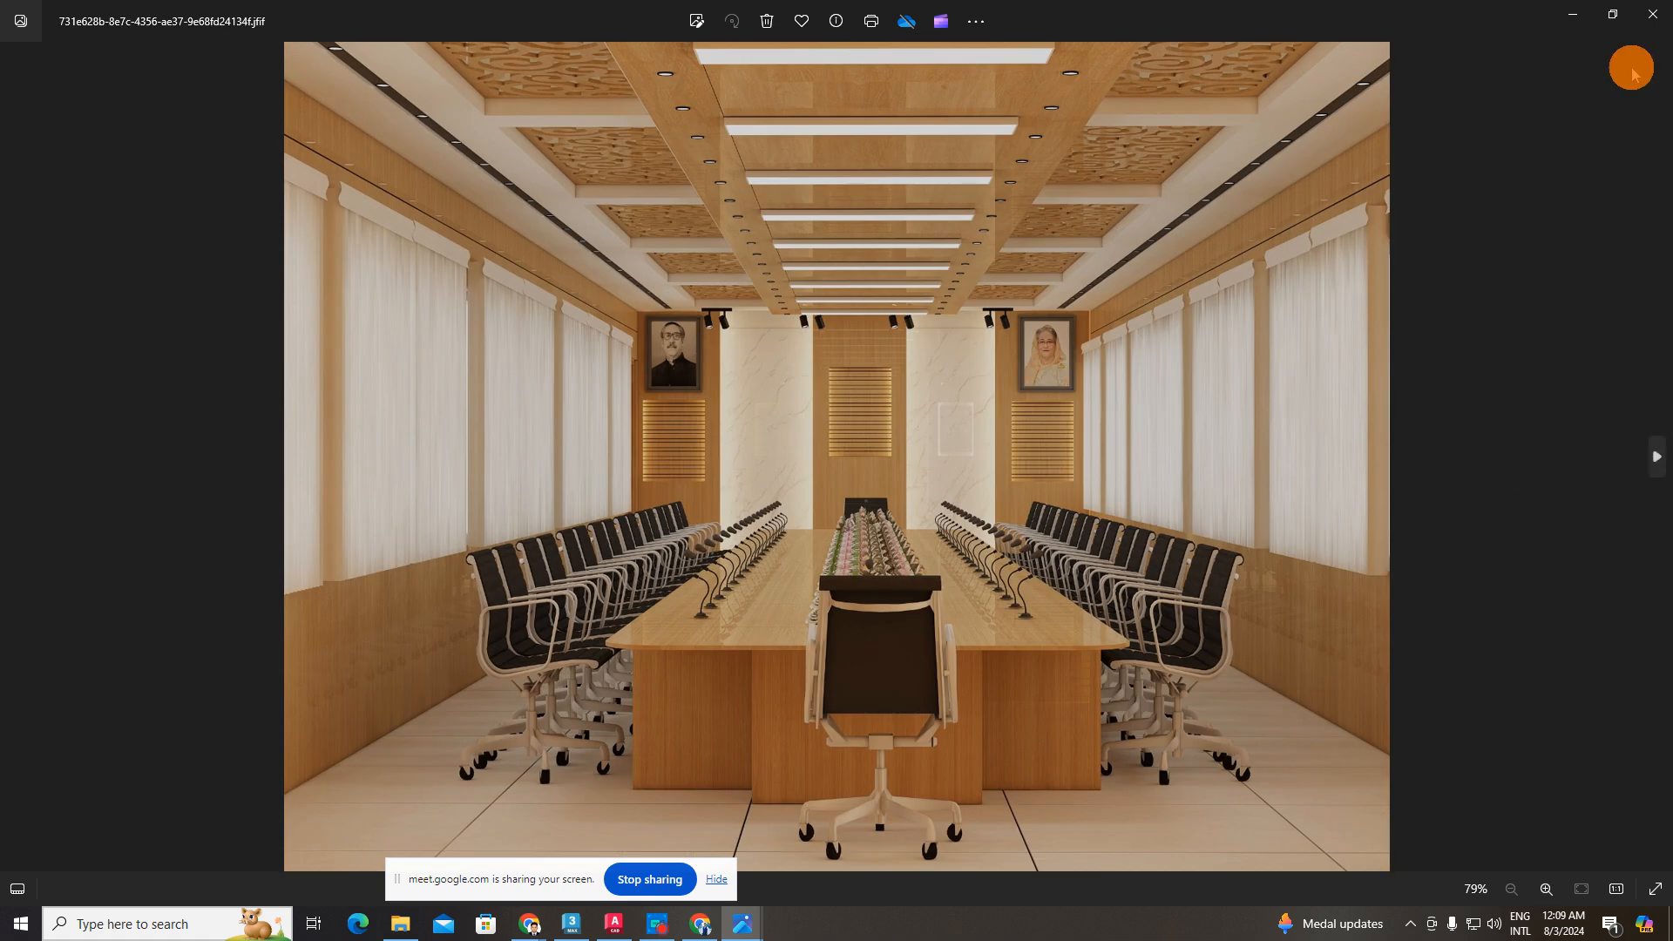
pyautogui.click(13, 466)
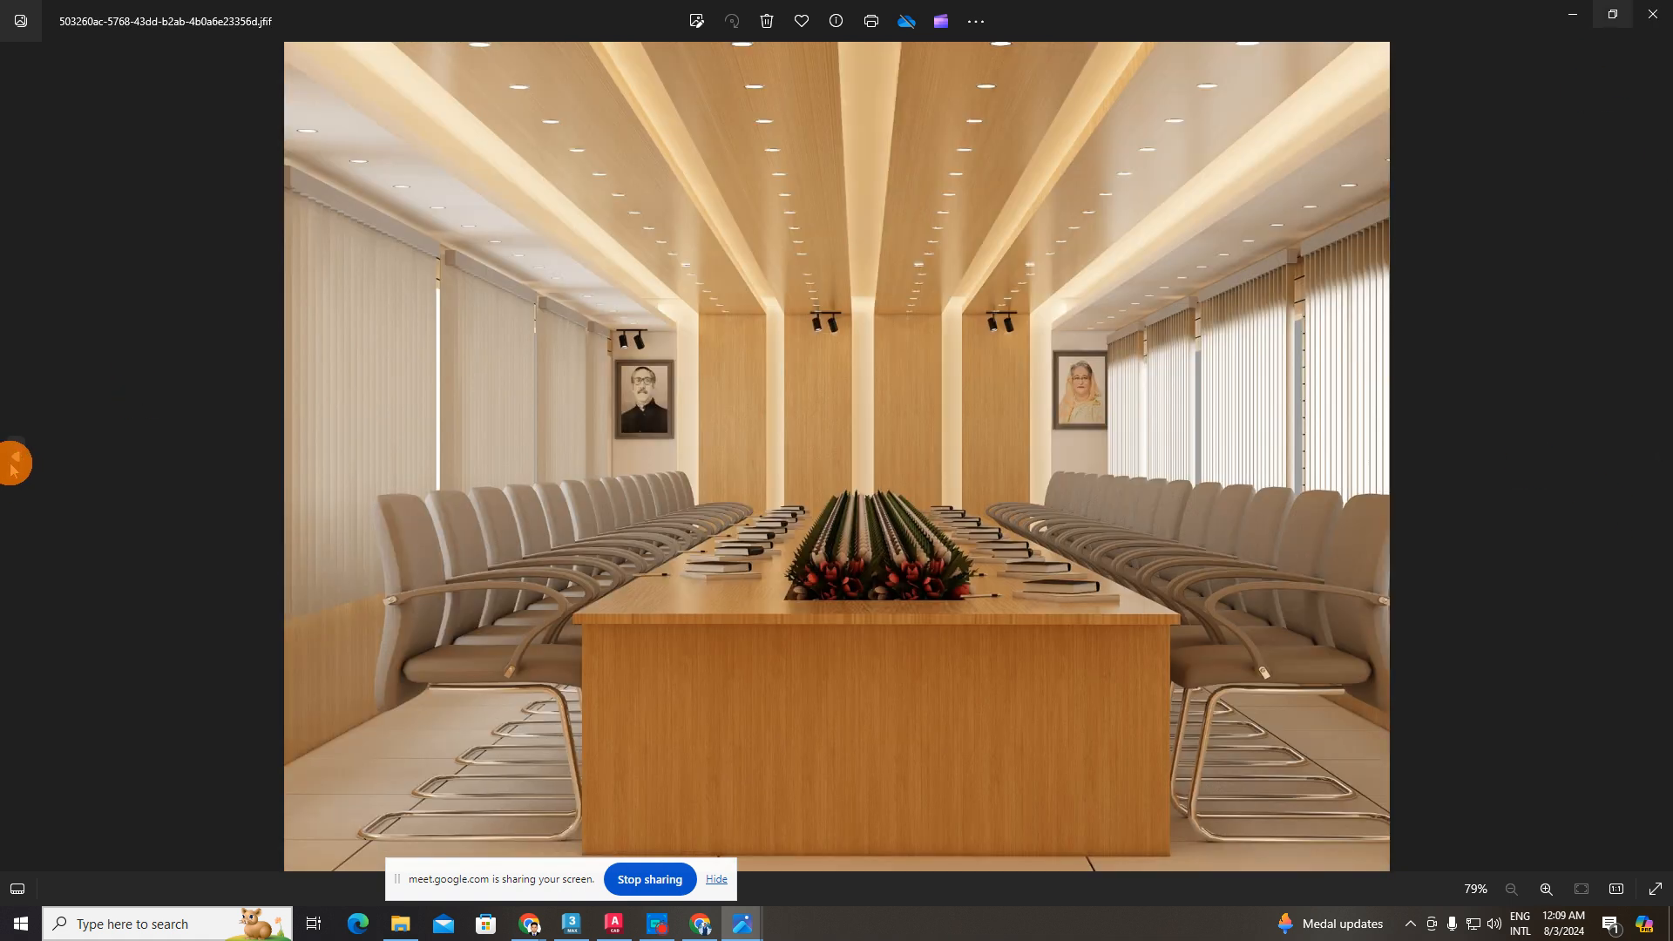
# - Go back to the TV wall render with the slatted wood panel, examine it closely, and move its window aside
pyautogui.click(13, 466)
pyautogui.click(13, 466)
pyautogui.scroll(2, 994, 524)
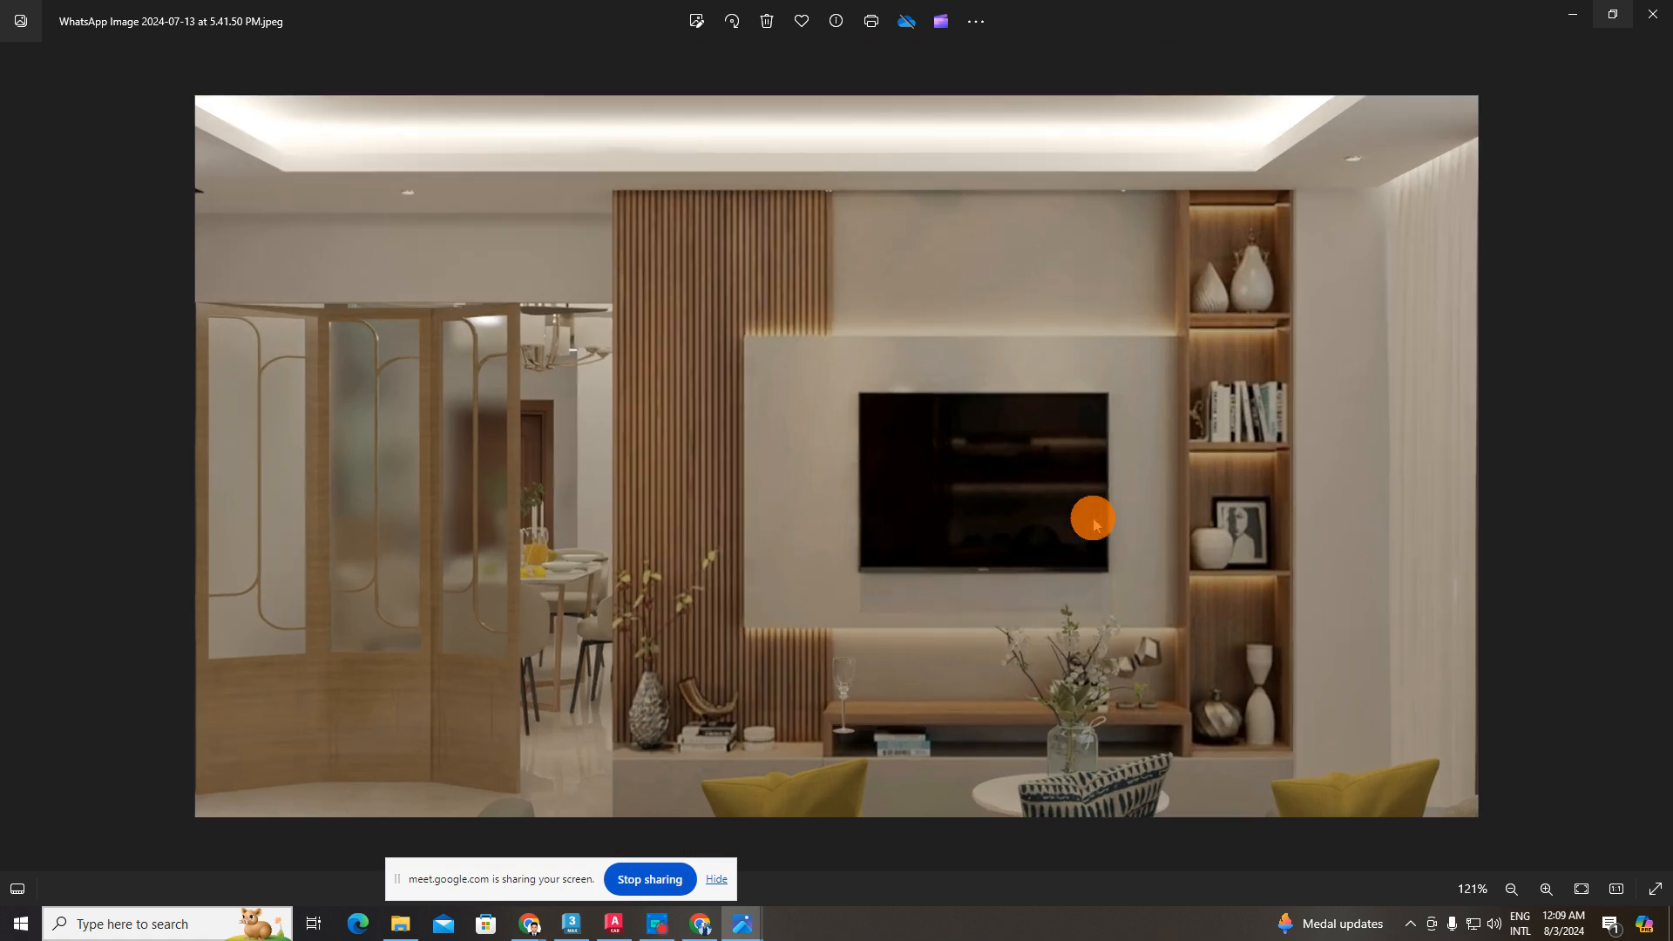
pyautogui.scroll(-2, 1046, 523)
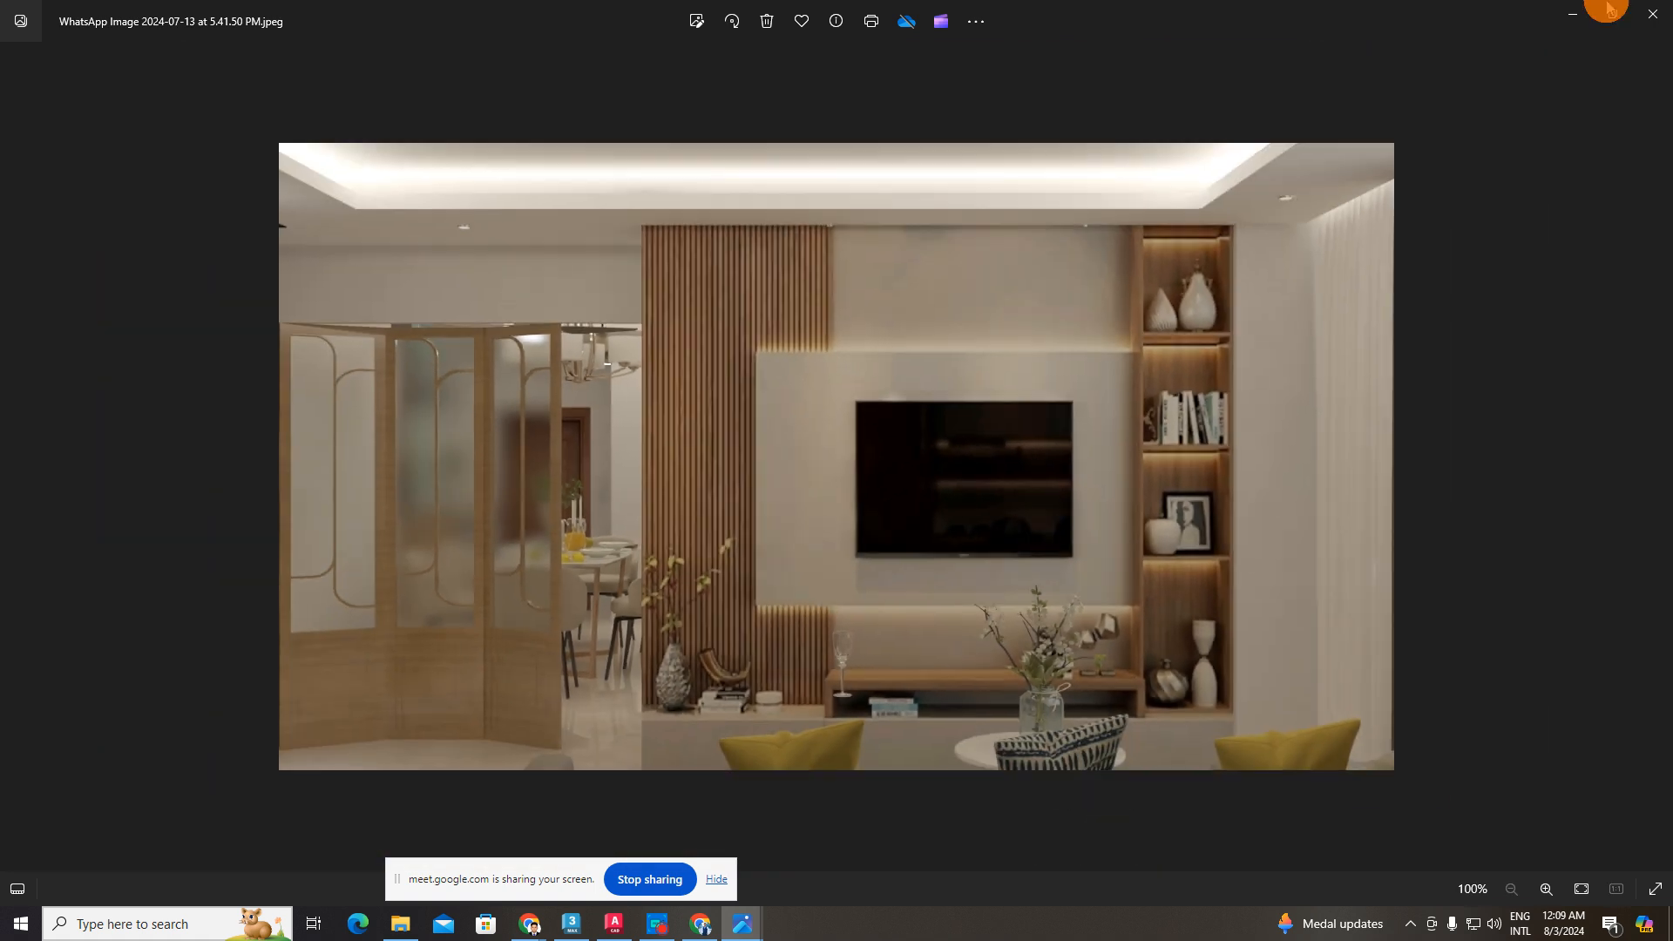
pyautogui.moveTo(1396, 13); pyautogui.dragTo(1364, 68)
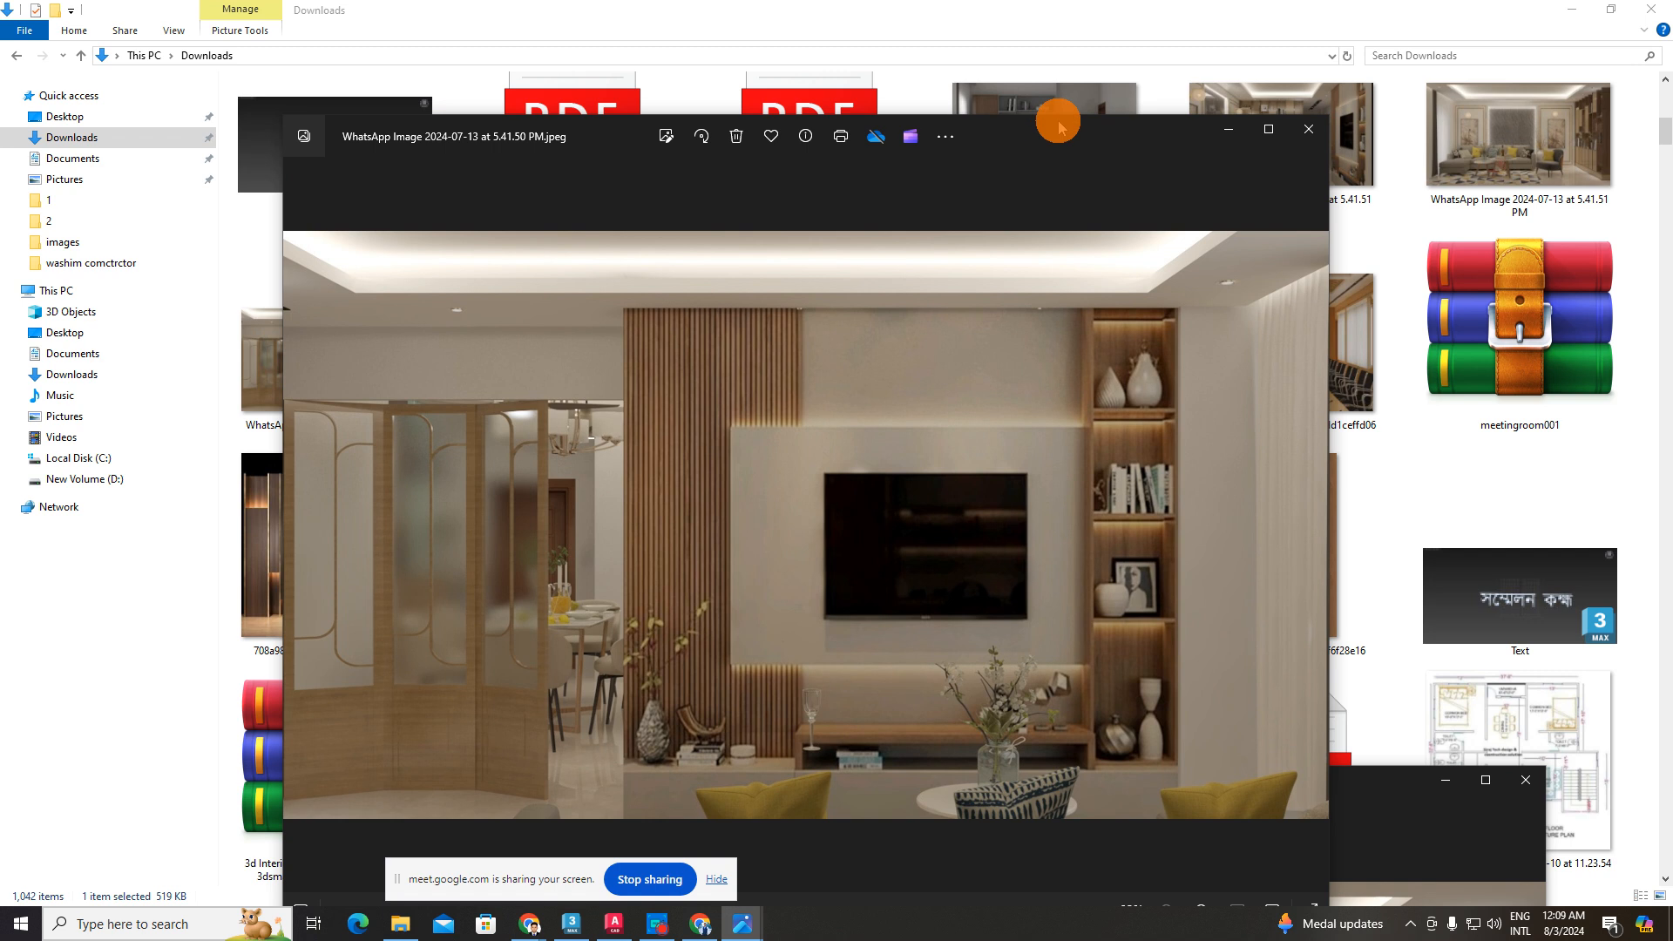
pyautogui.moveTo(1058, 125); pyautogui.dragTo(1286, 582)
# - Look through the older files in Downloads for more examples, closing the TV wall render
pyautogui.scroll(-10, 844, 351)
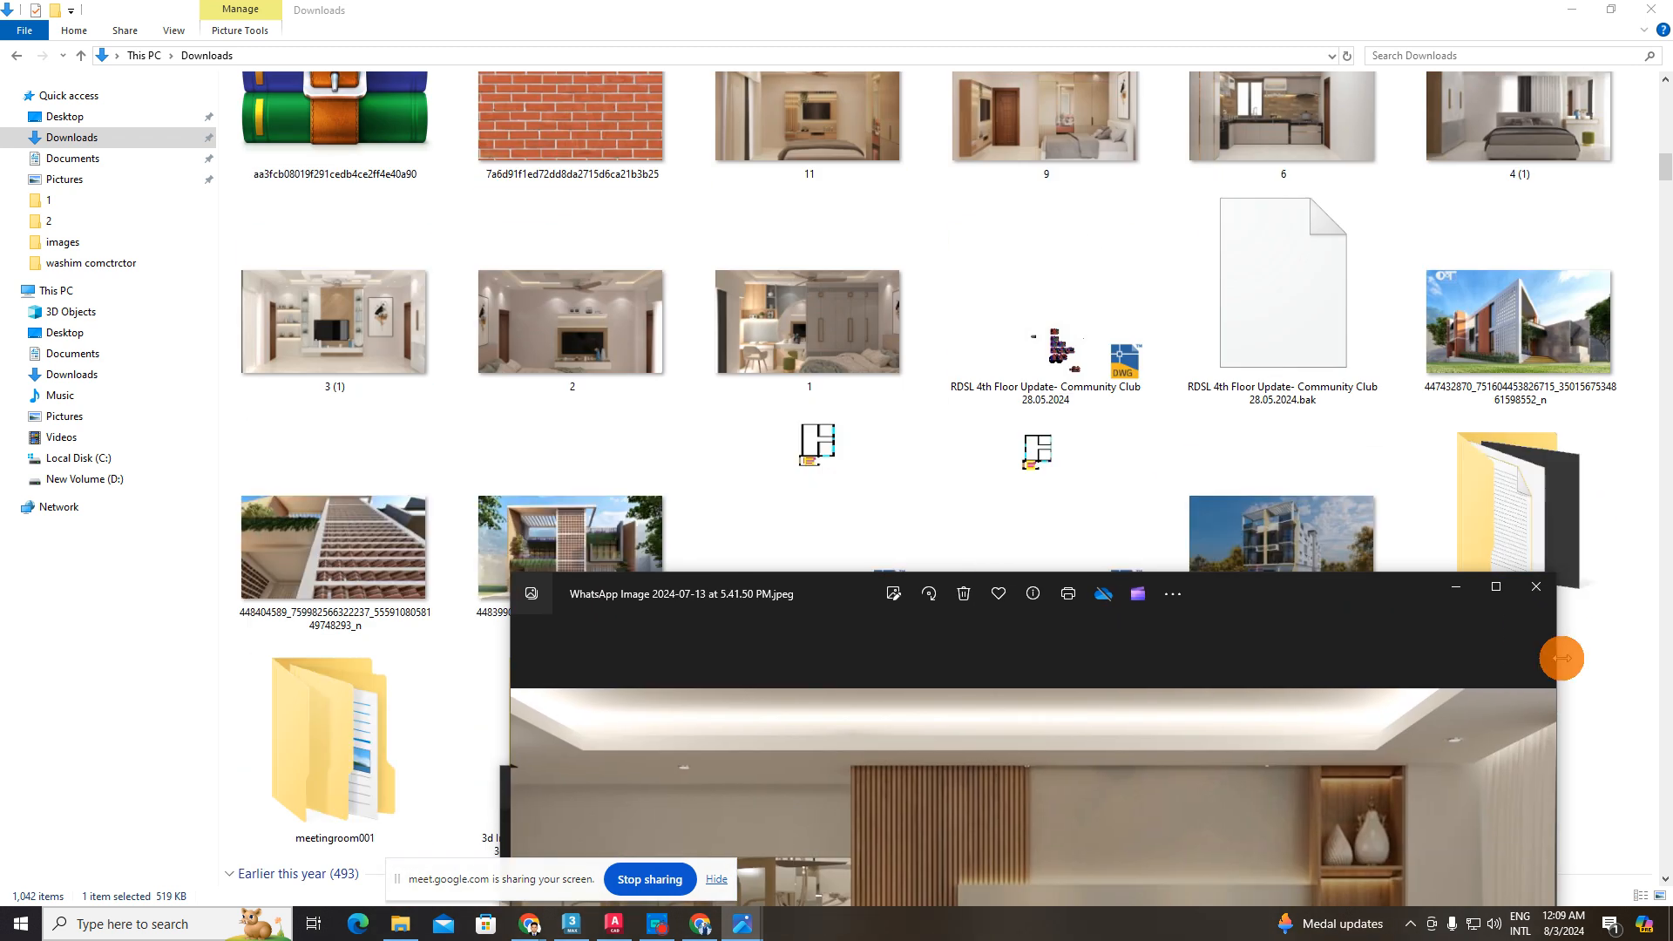
pyautogui.click(1459, 597)
pyautogui.scroll(-10, 958, 445)
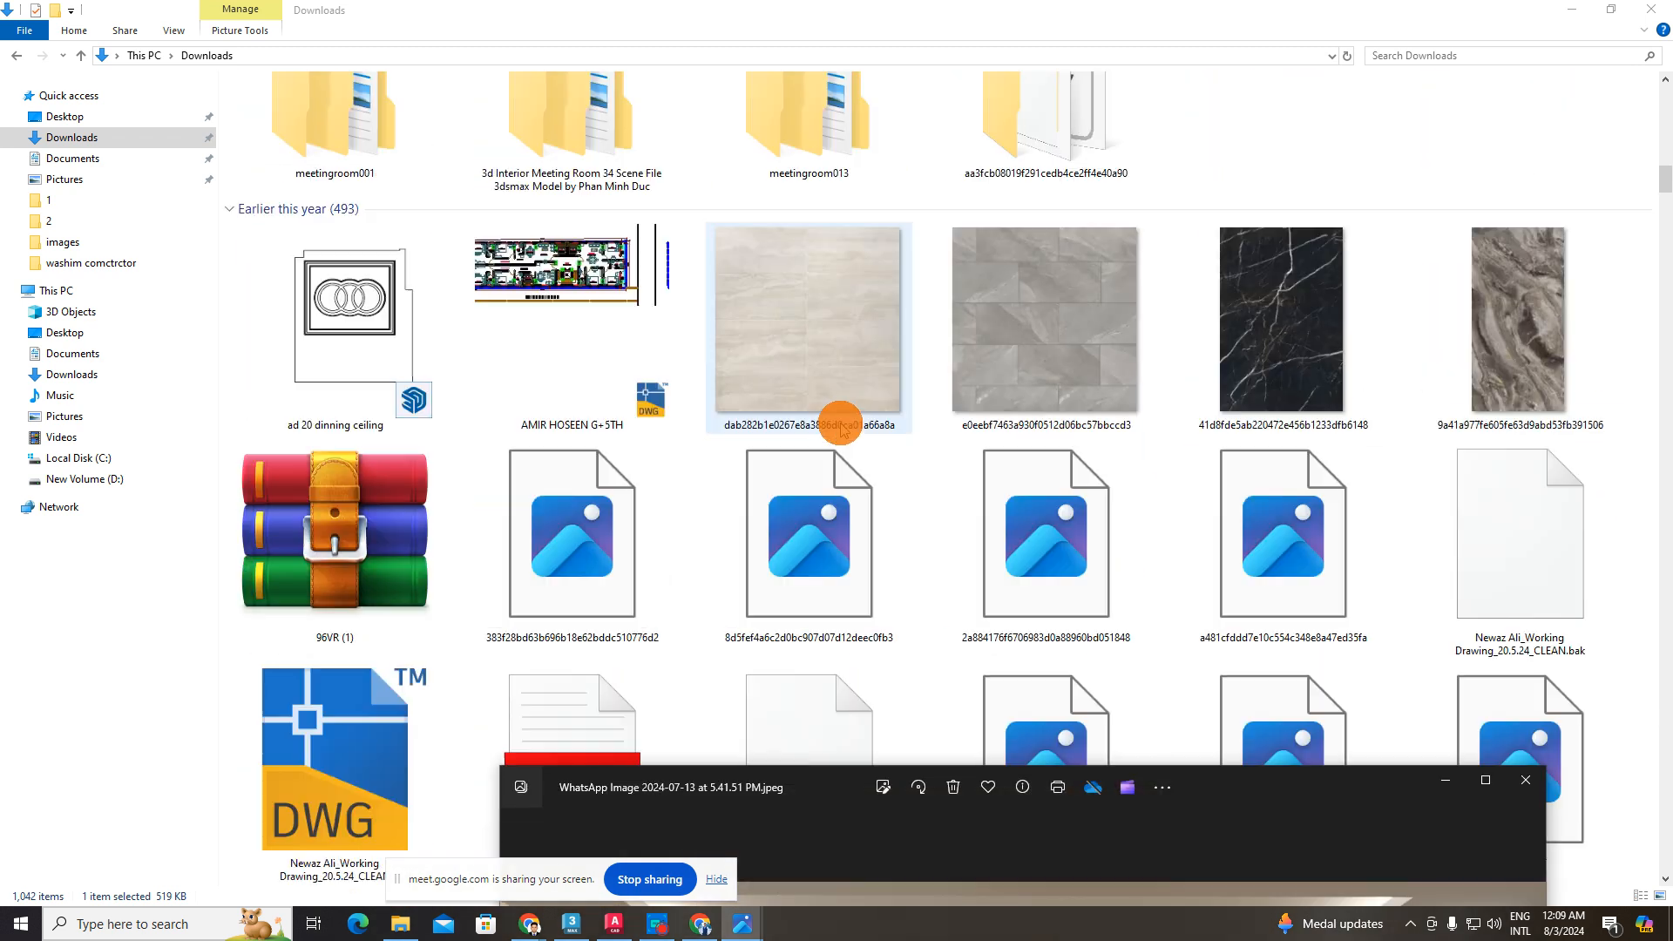
pyautogui.scroll(-10, 558, 427)
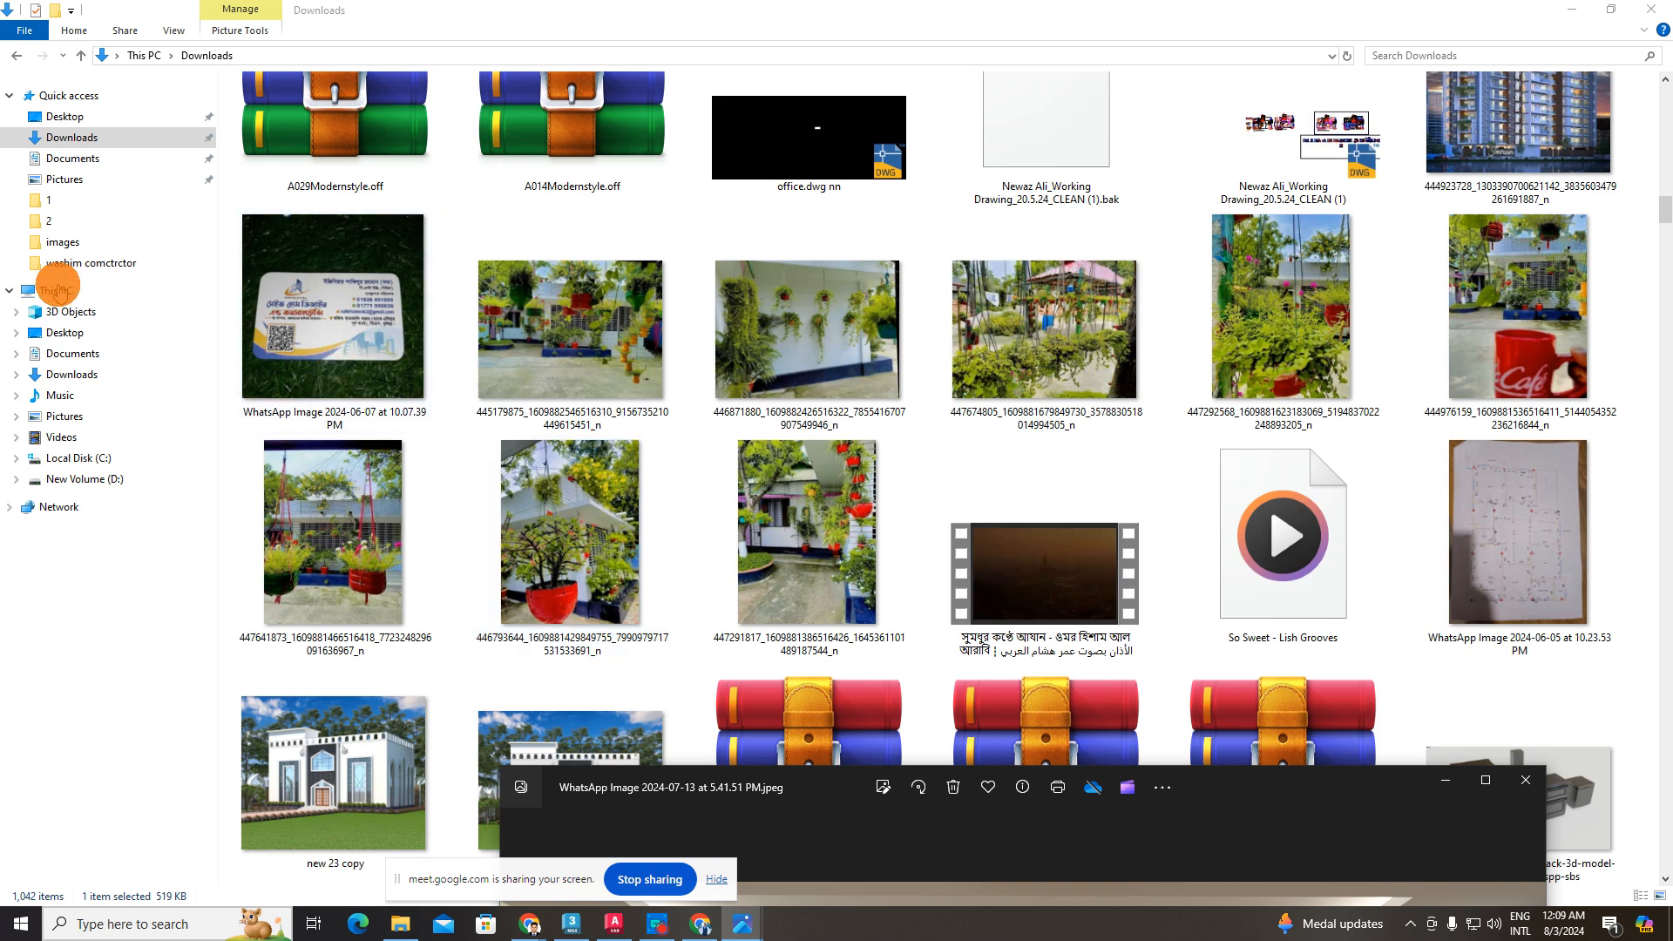
# - Browse the folders on New Volume (D:) and open the "3ds max all script use" folder
pyautogui.click(54, 292)
pyautogui.doubleClick(567, 235)
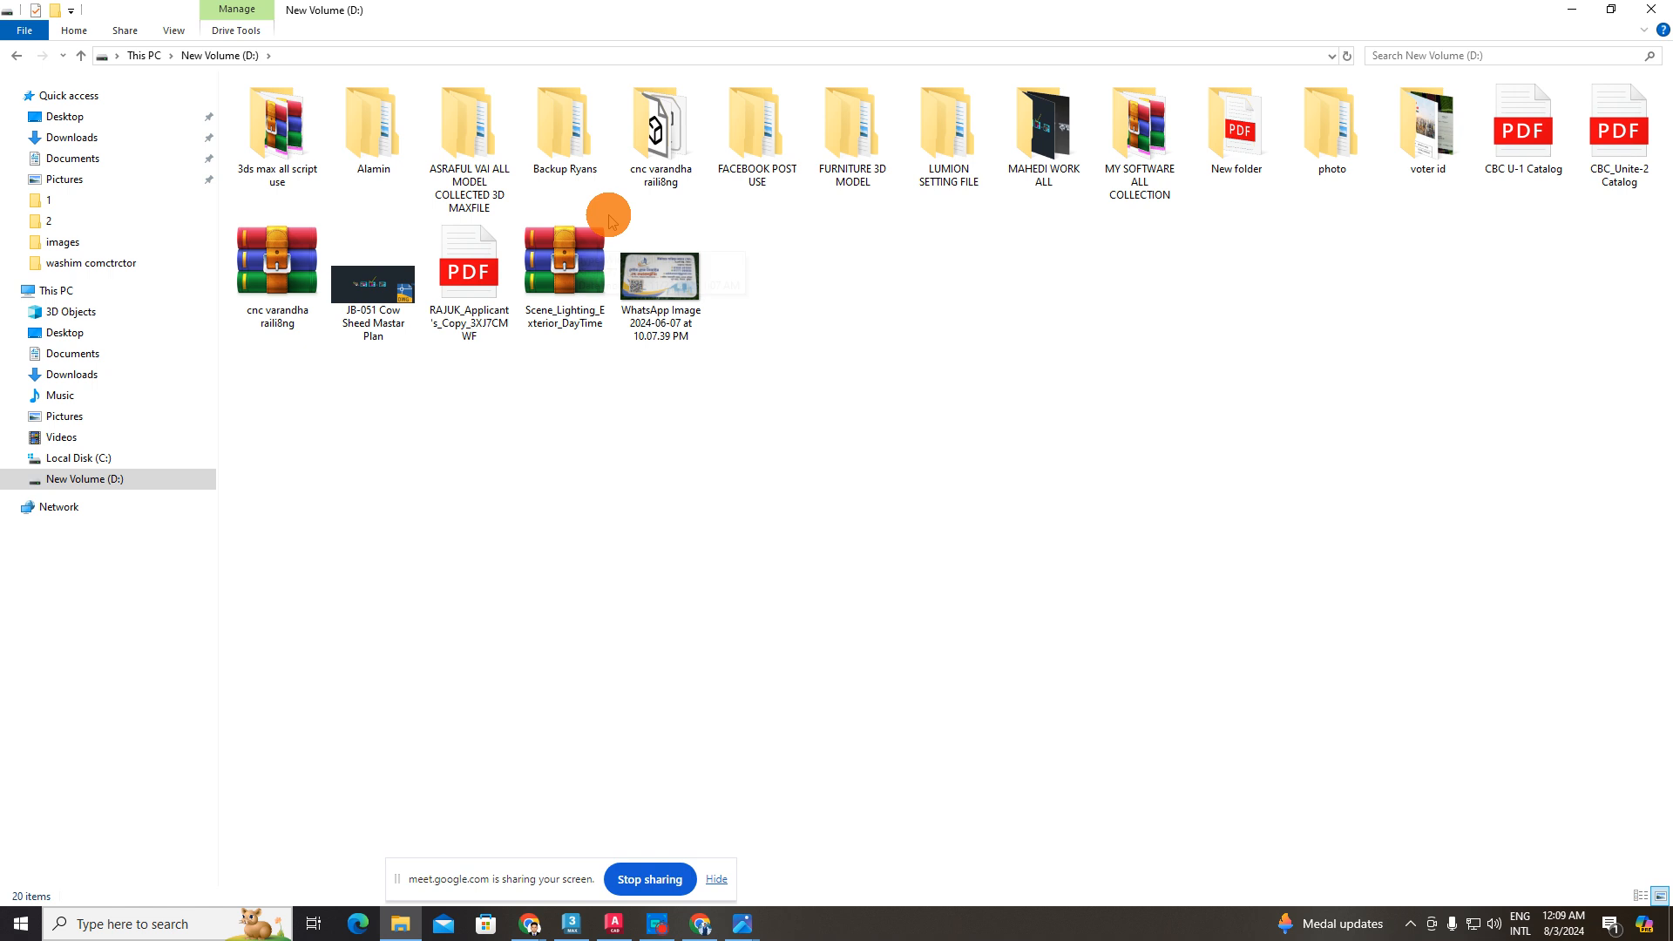
pyautogui.doubleClick(374, 140)
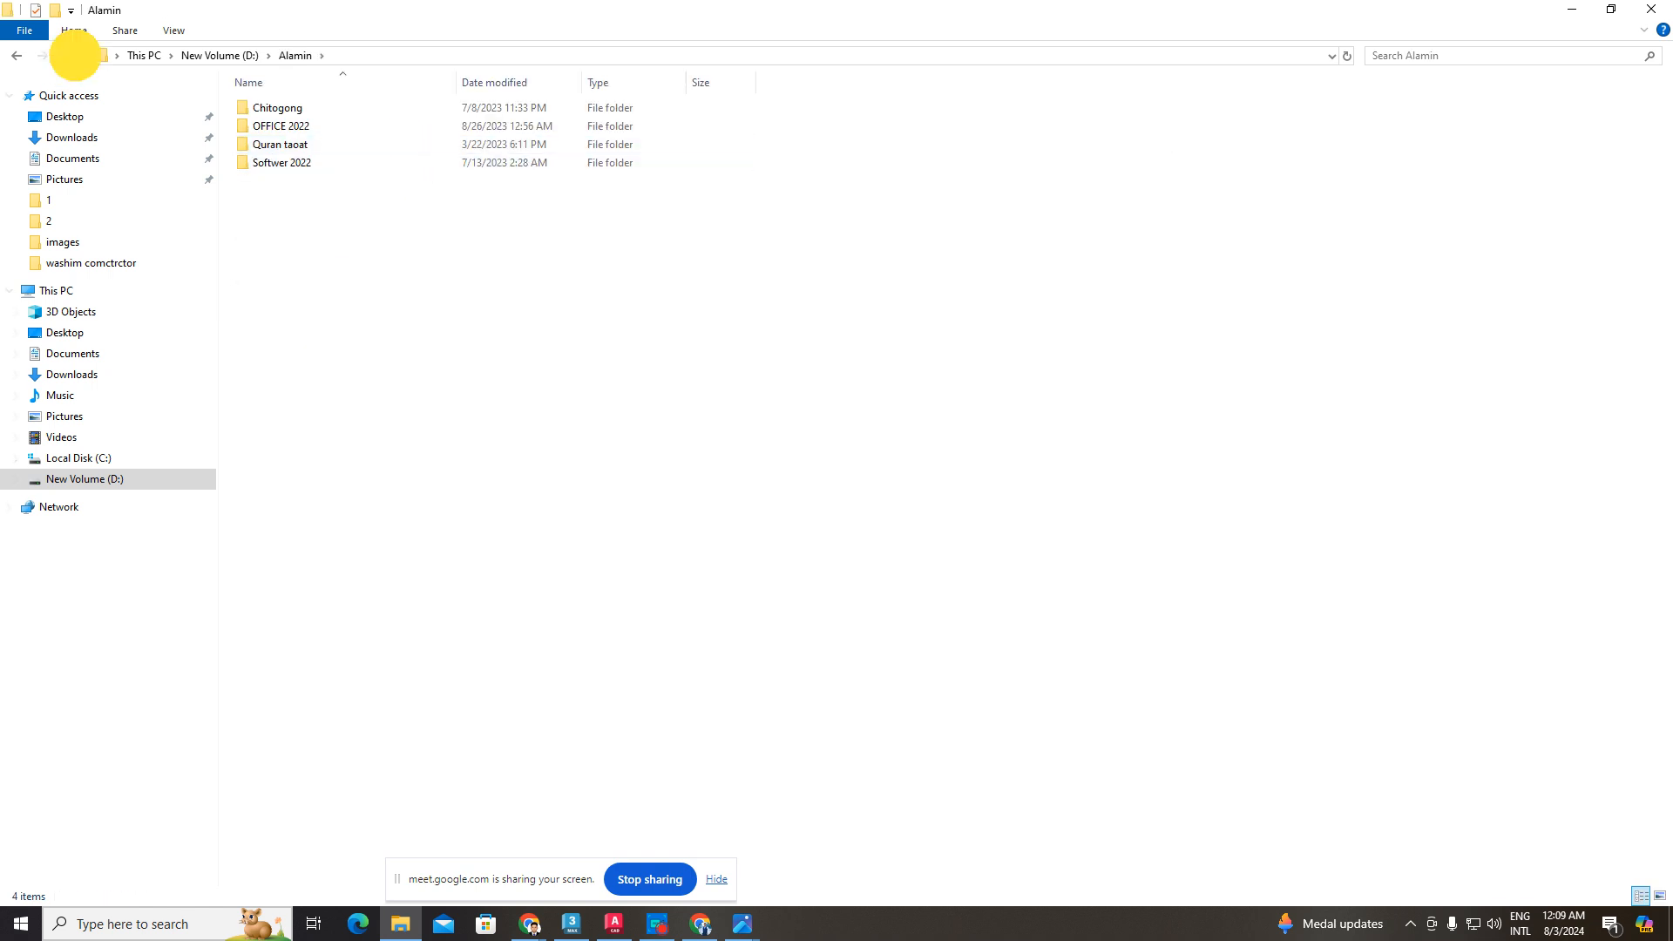
pyautogui.click(79, 55)
pyautogui.doubleClick(270, 131)
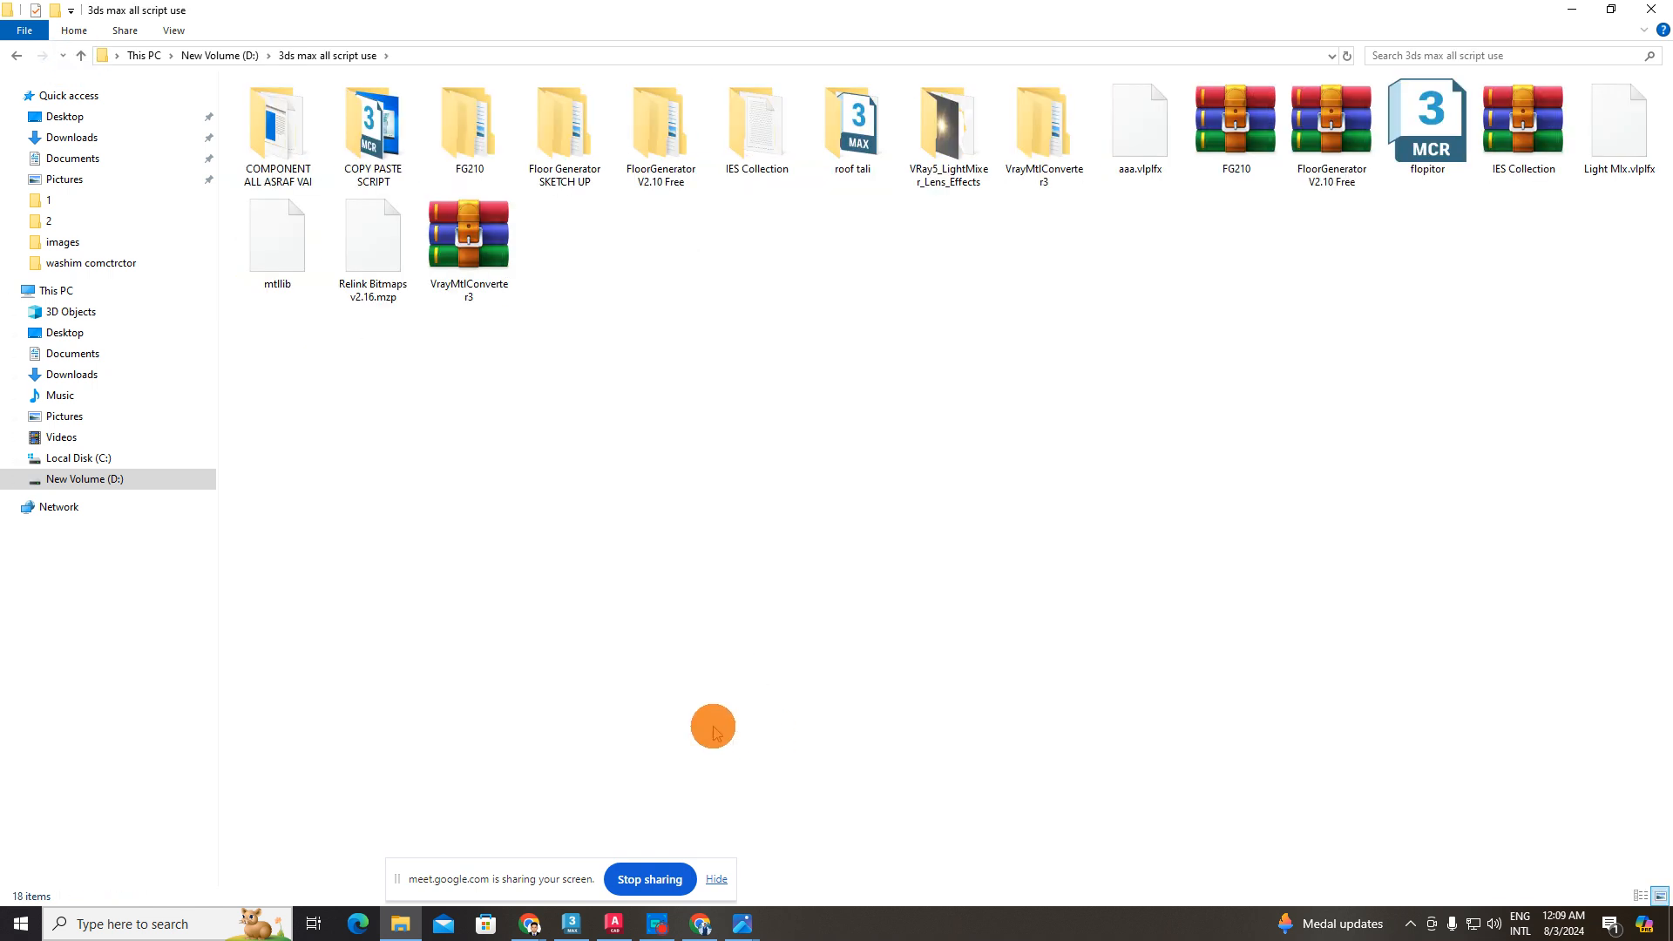
pyautogui.click(660, 924)
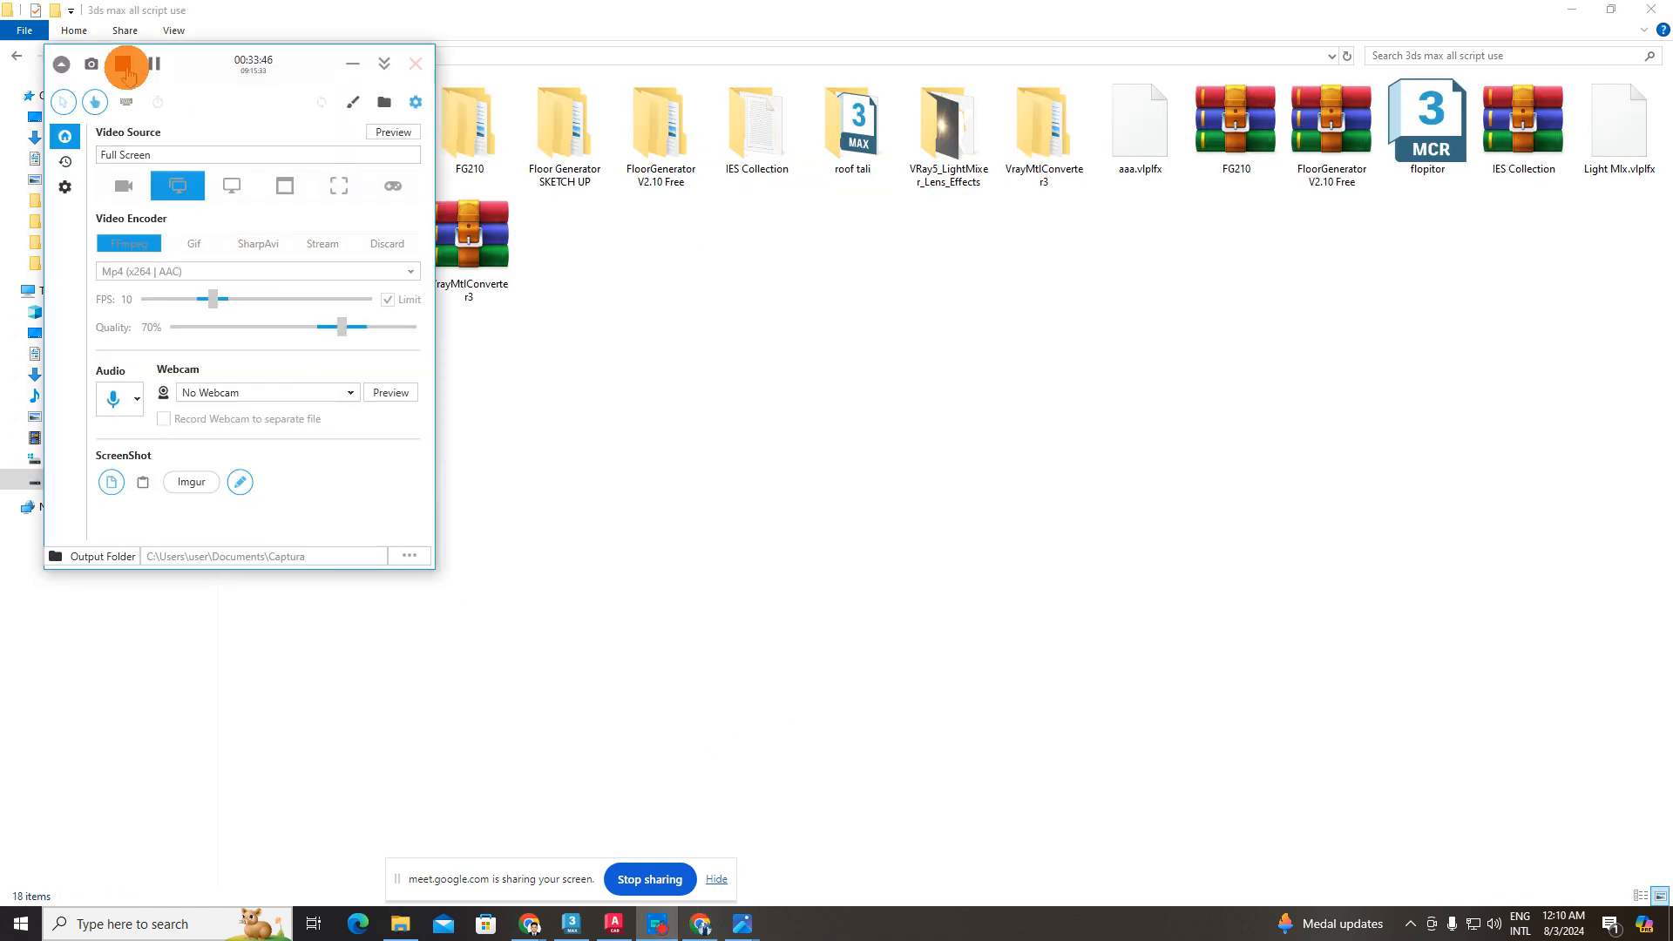